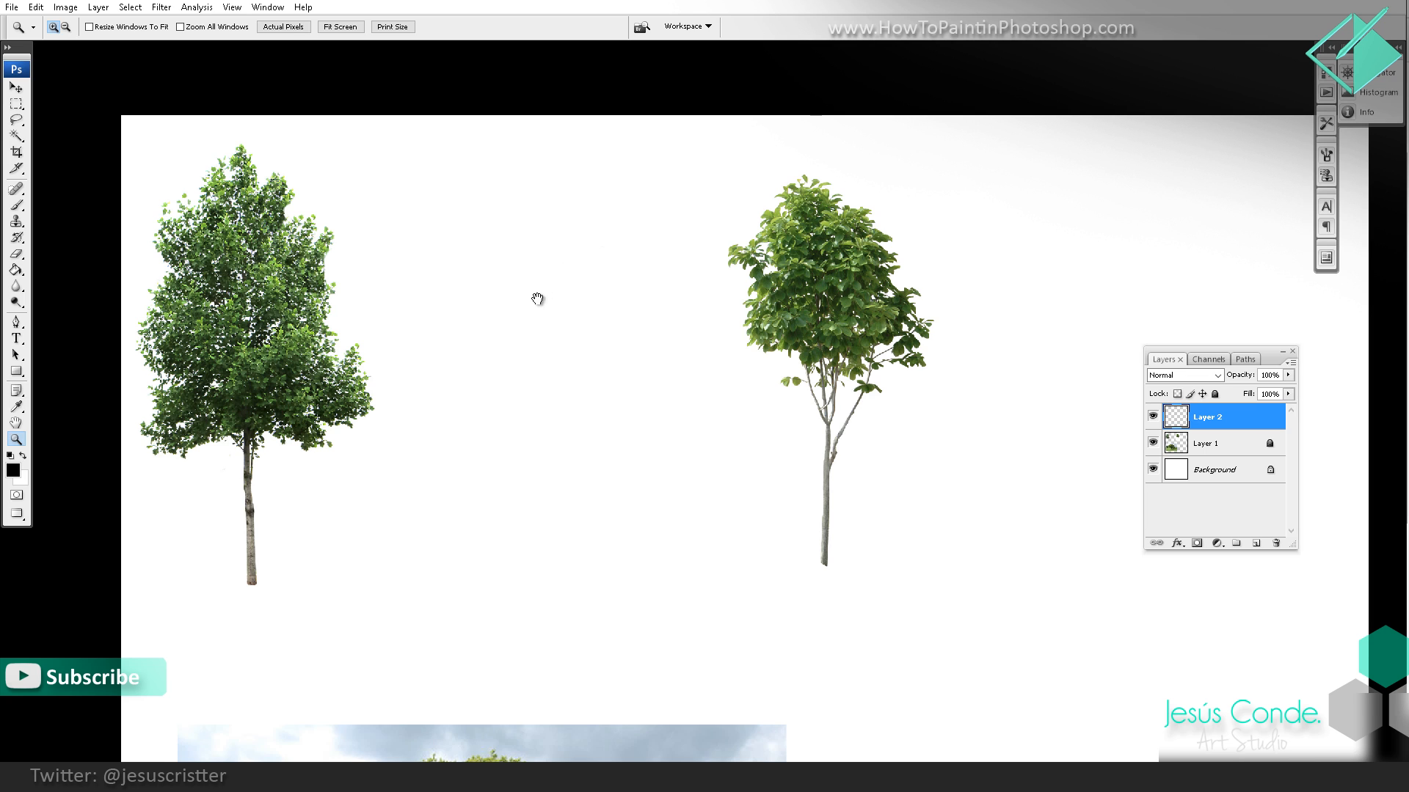
Step: Select the Brush tool
drag(534, 299, 526, 296)
key(b)
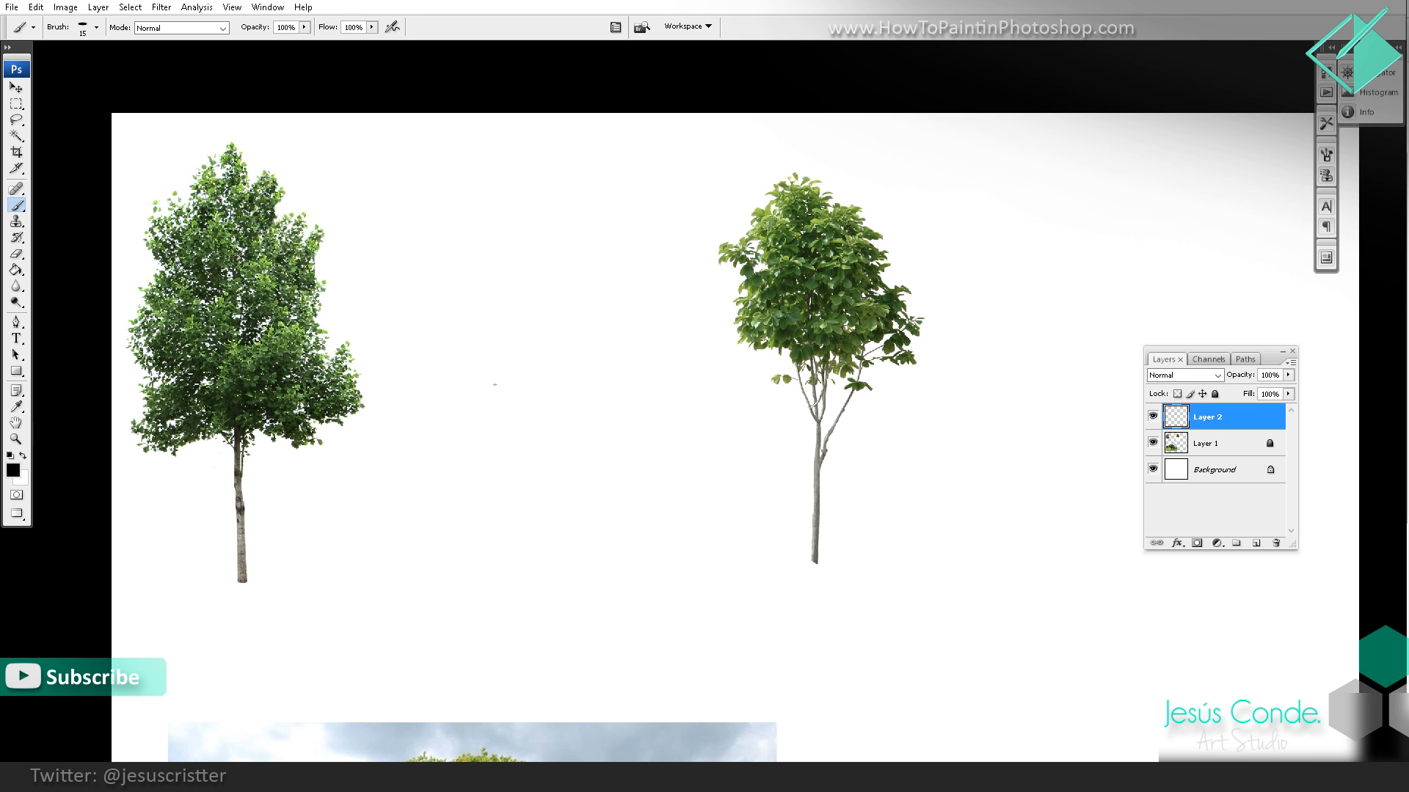
drag(516, 370, 503, 349)
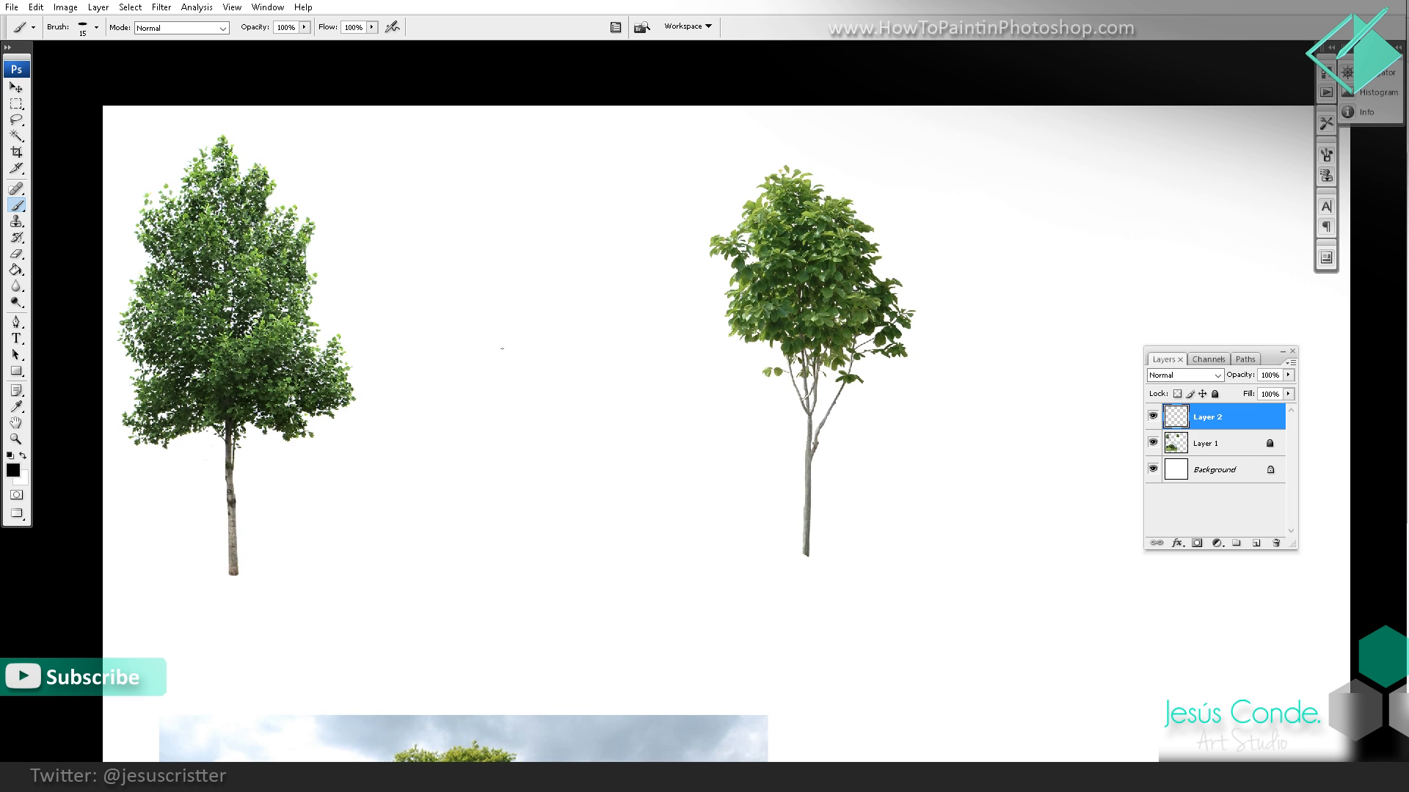
drag(541, 355, 557, 344)
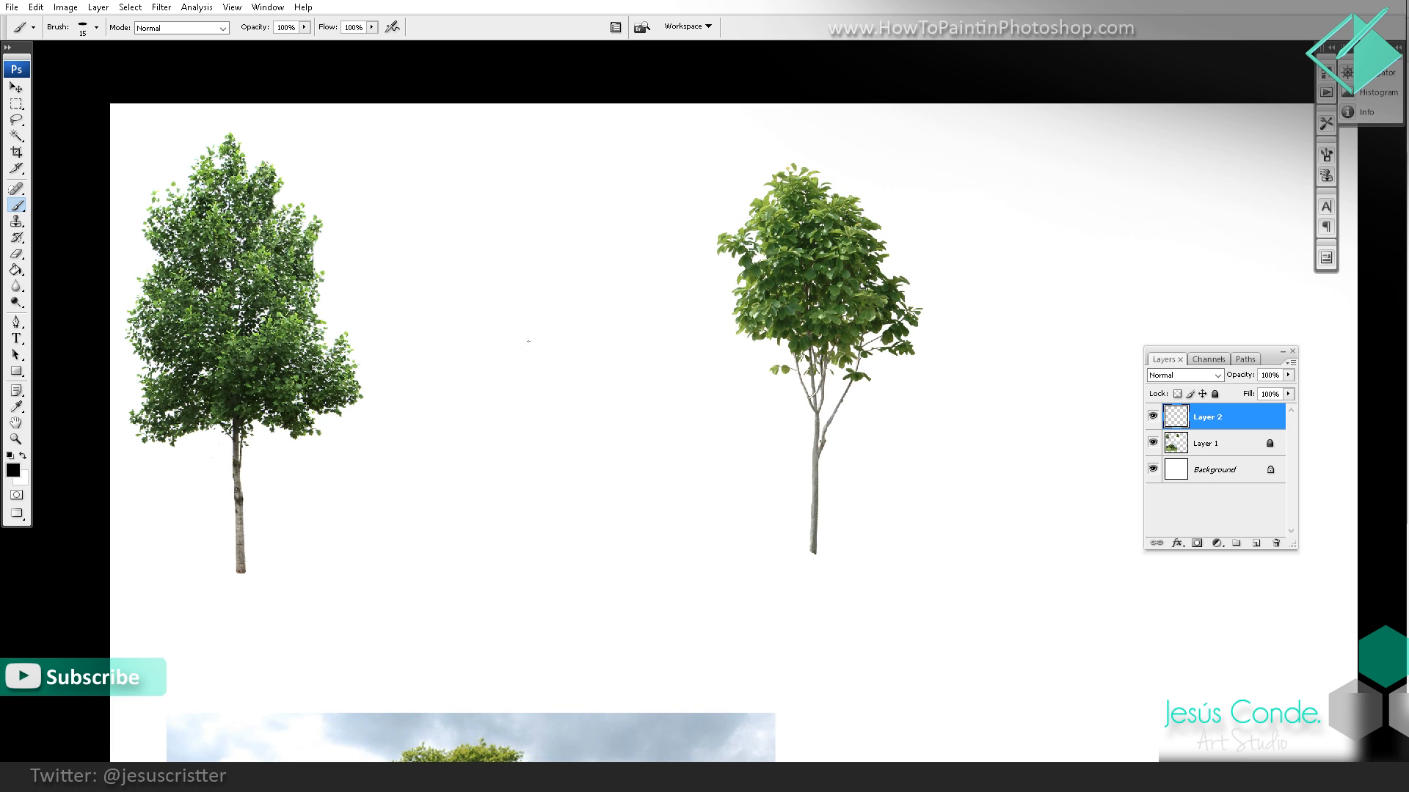
drag(476, 332, 473, 274)
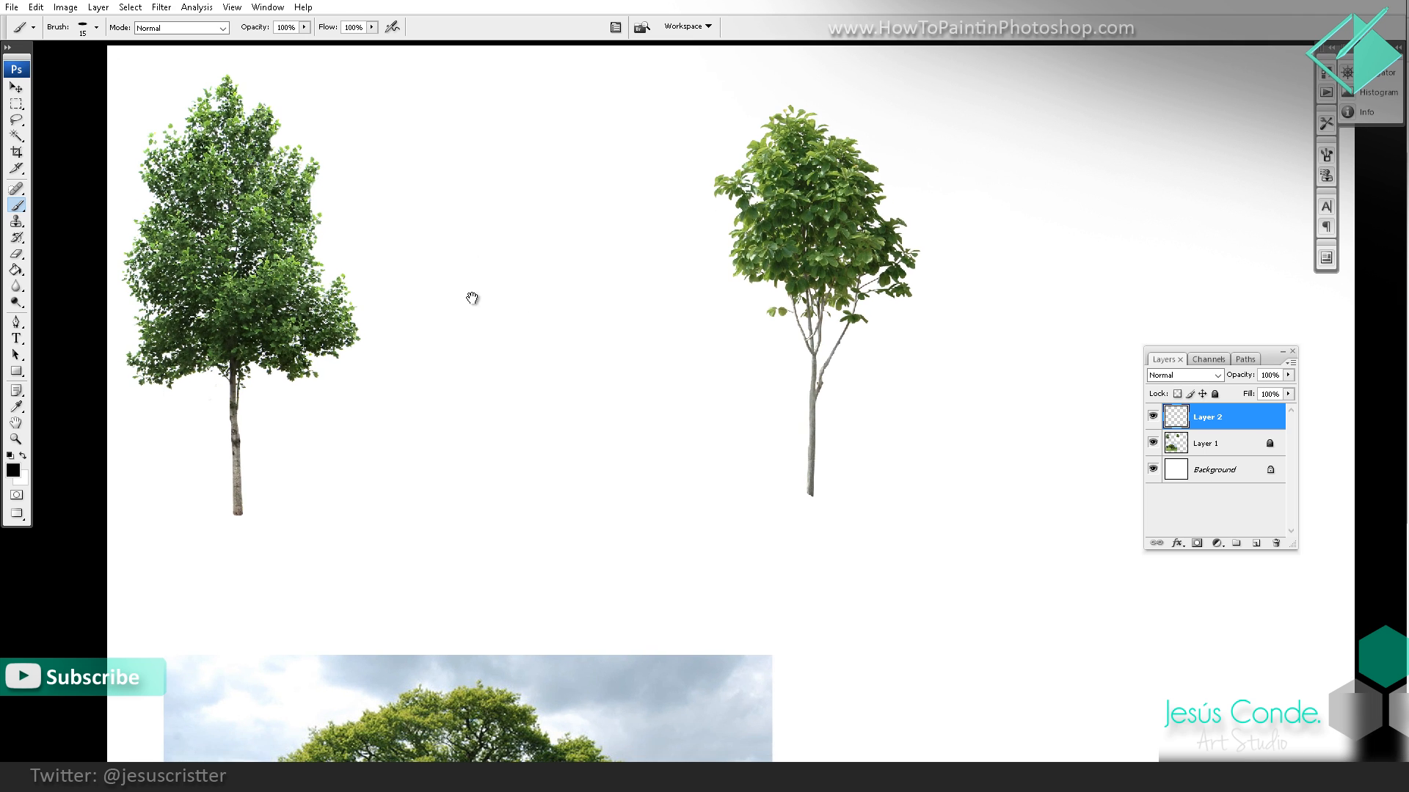
drag(498, 355, 501, 379)
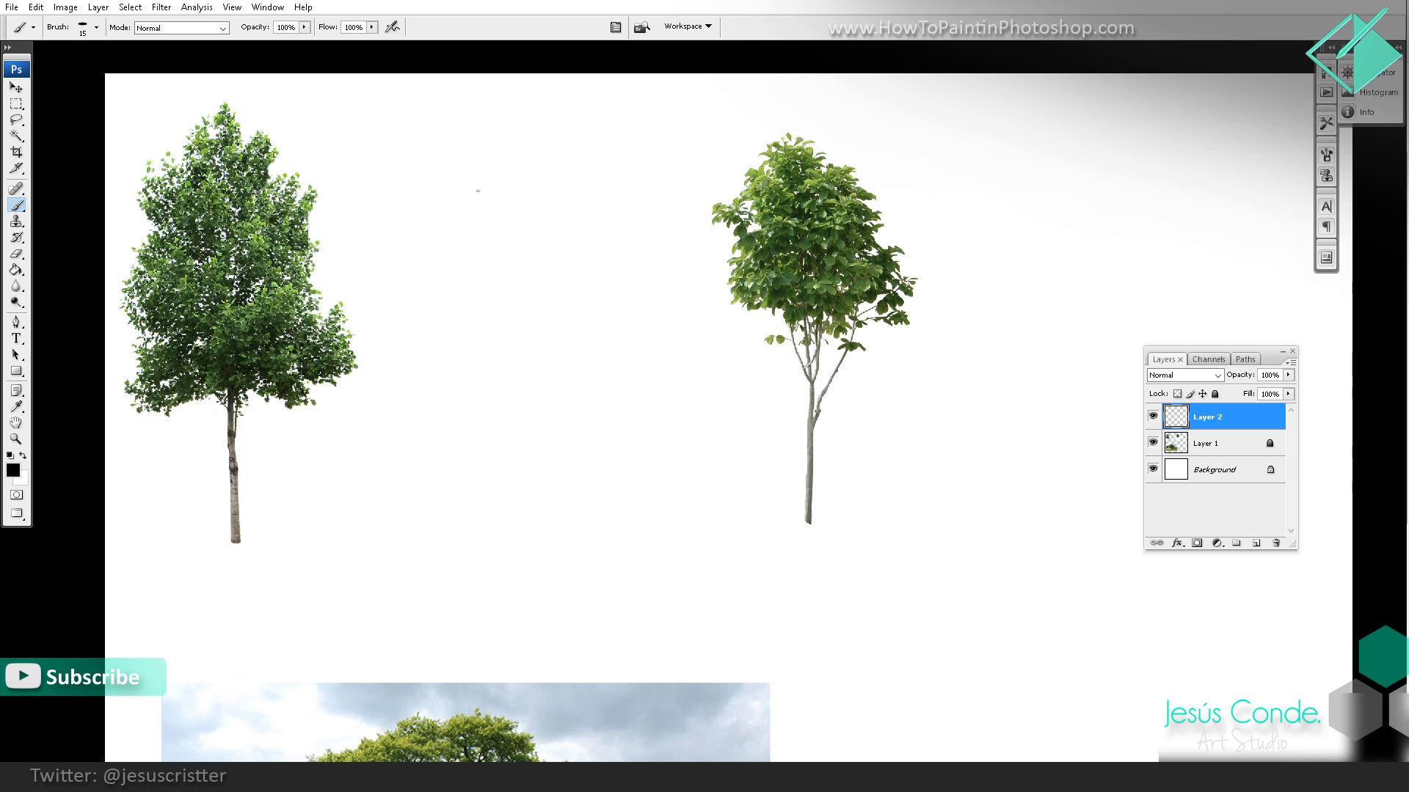
drag(482, 325, 473, 308)
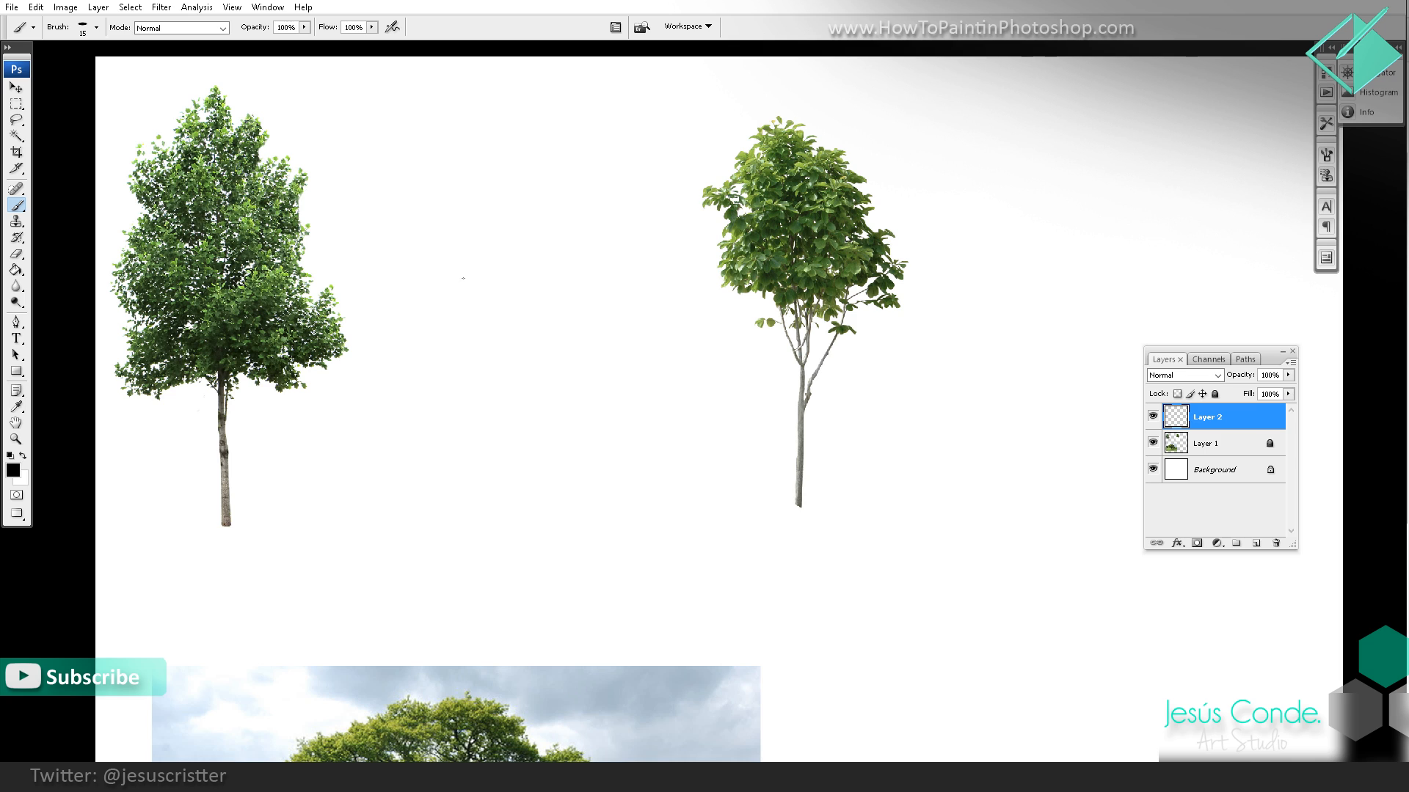
Step: Try several test strokes with the thin elliptical brush between the two trees and undo each one
scroll(470, 285, up, 1)
mouse_move(488, 247)
mouse_down()
mouse_move(450, 303)
mouse_move(456, 443)
mouse_move(516, 465)
mouse_up()
key(ctrl+z)
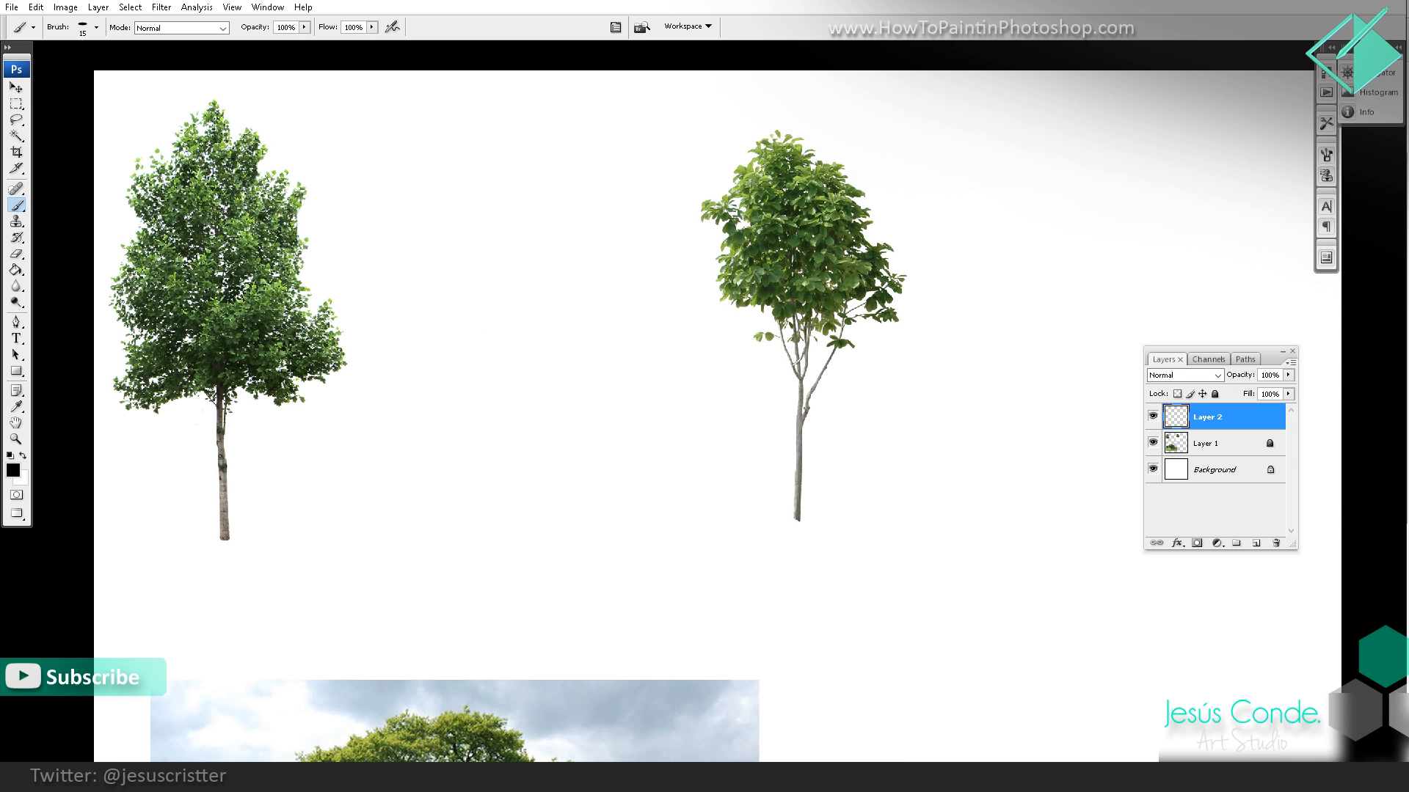
drag(449, 302, 448, 296)
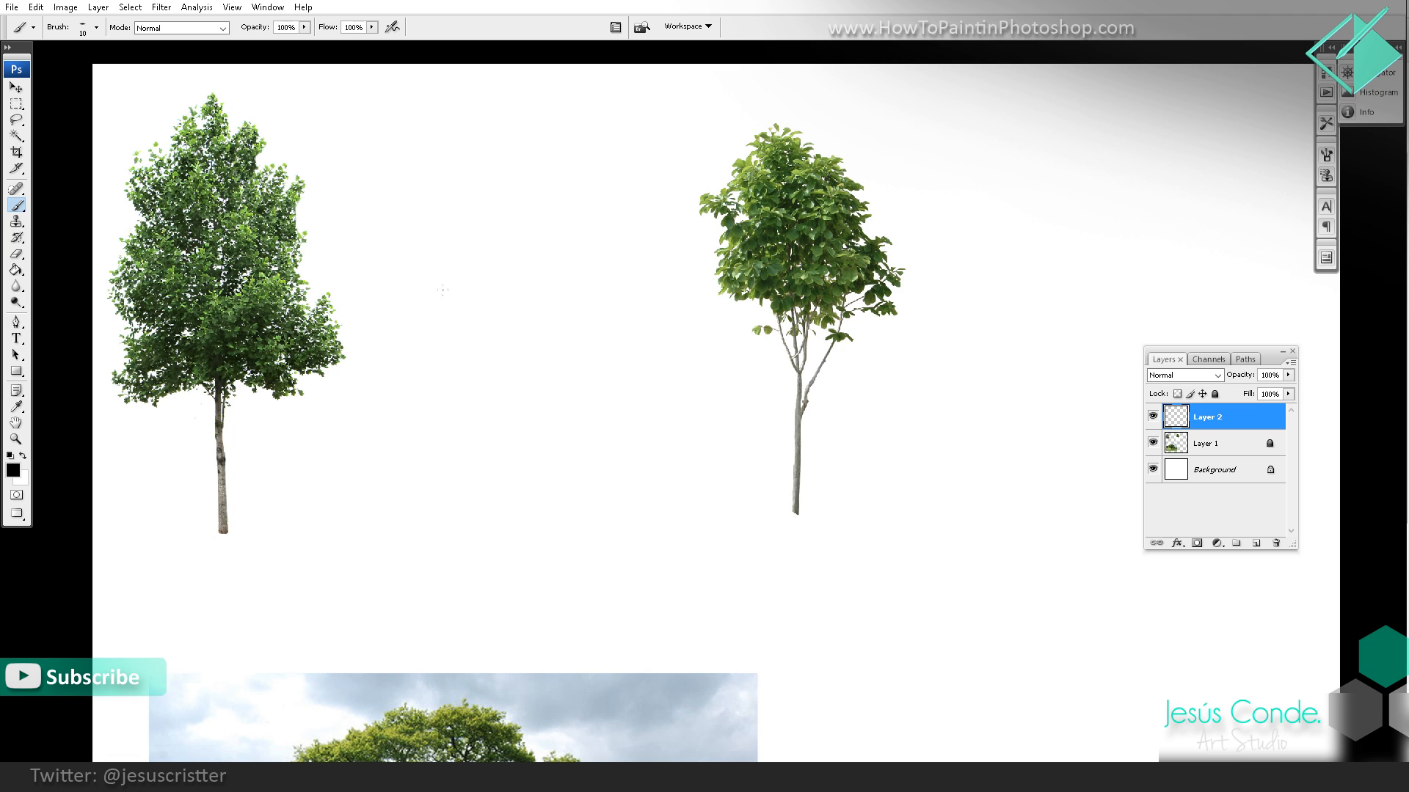
mouse_move(476, 240)
mouse_down()
mouse_move(461, 333)
mouse_move(484, 402)
mouse_up()
key(ctrl+z)
drag(440, 272, 492, 334)
key(ctrl+z)
drag(431, 272, 470, 363)
key(ctrl+z)
mouse_move(411, 229)
mouse_down()
mouse_move(444, 297)
mouse_move(452, 370)
mouse_up()
key(ctrl+z)
Step: Pick the hard round 125 px brush preset and try a test stroke in the empty area beside the second tree
key(bracketright)
key(bracketright)
key(bracketright)
key(bracketright)
key(bracketright)
key(bracketright)
key(bracketright)
key(bracketright)
key(bracketright)
key(bracketright)
click(97, 28)
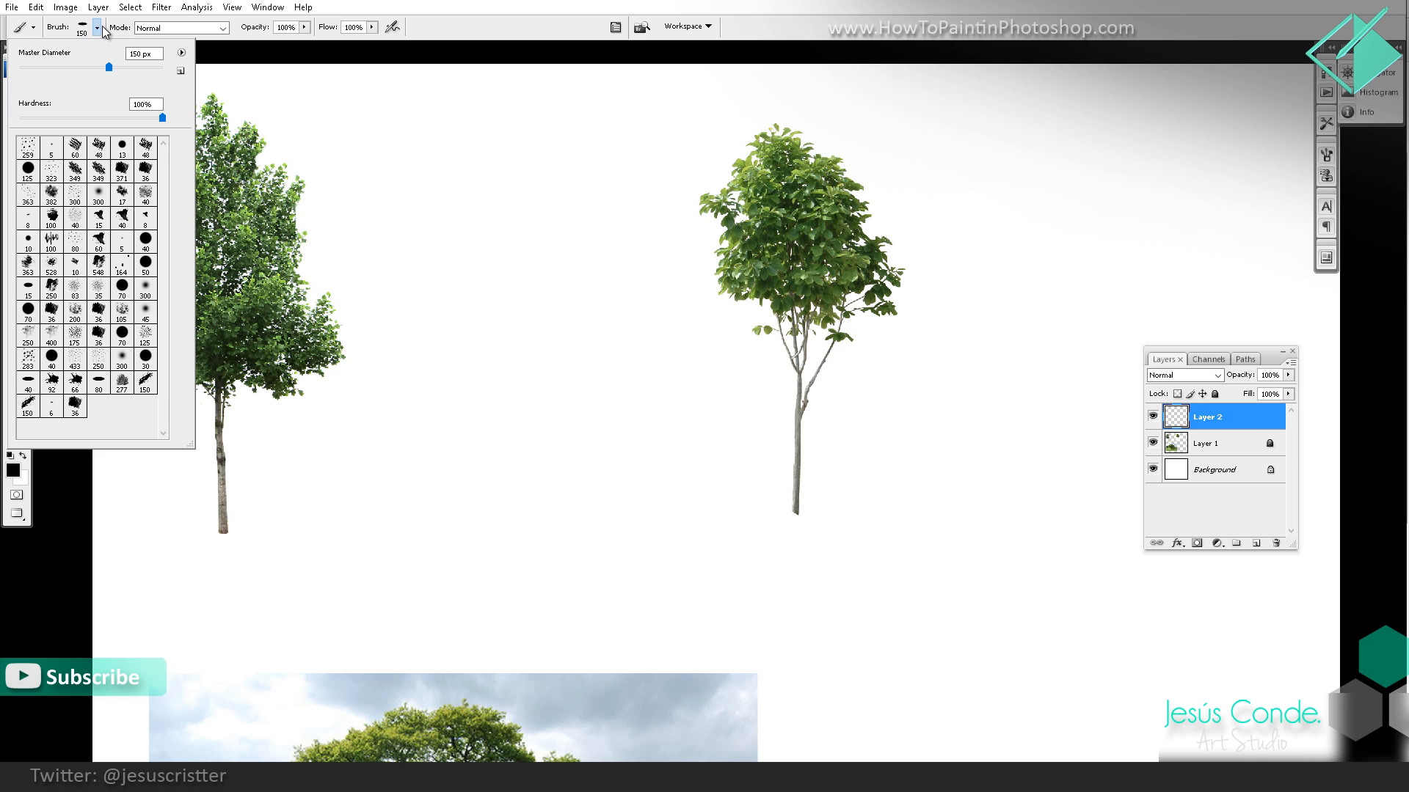
click(28, 170)
drag(741, 193, 520, 200)
mouse_move(860, 149)
mouse_down()
mouse_move(841, 220)
mouse_move(853, 300)
mouse_move(835, 207)
mouse_move(836, 440)
mouse_move(929, 289)
mouse_up()
key(ctrl+z)
key(ctrl+z)
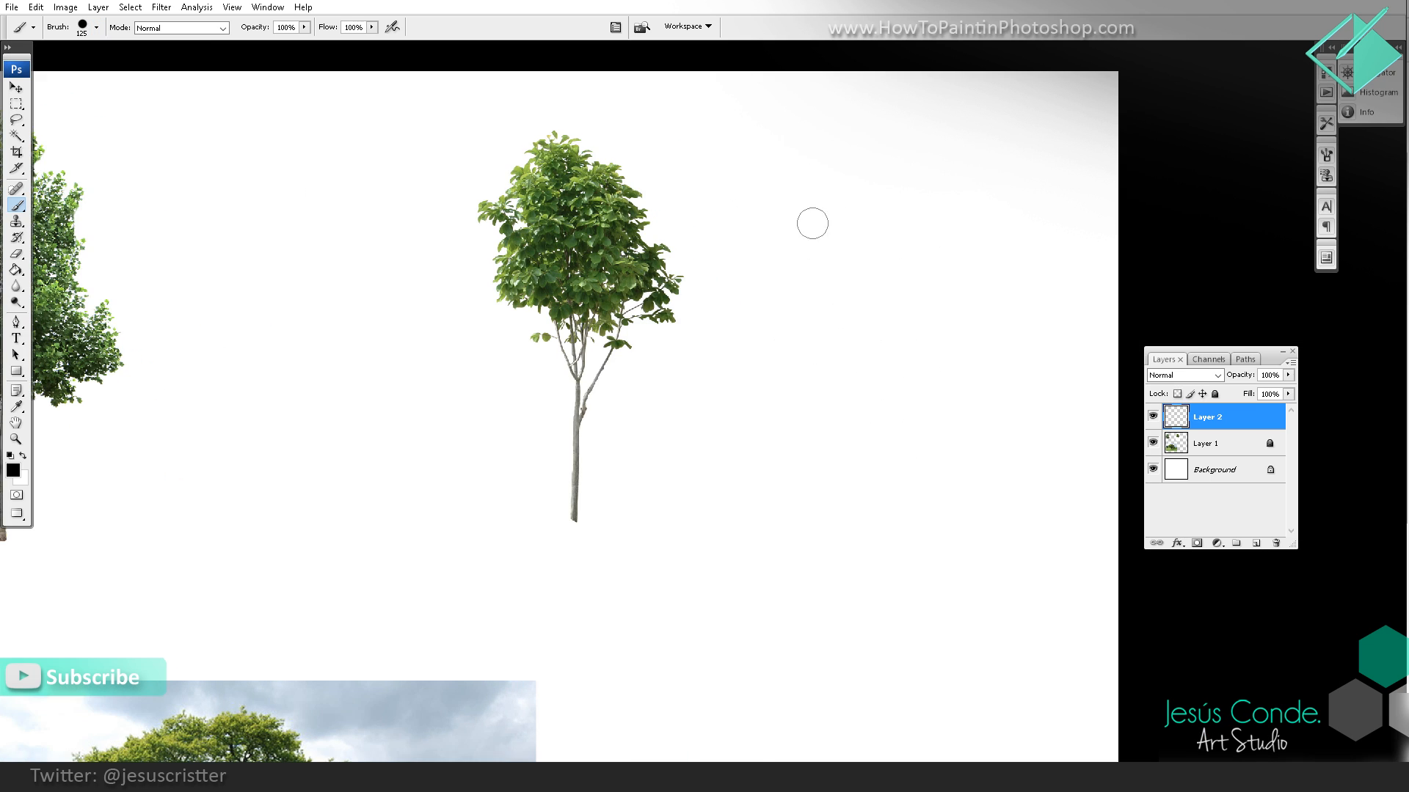
Step: Flatten the brush tip into an ellipse with 28% roundness
key(F5)
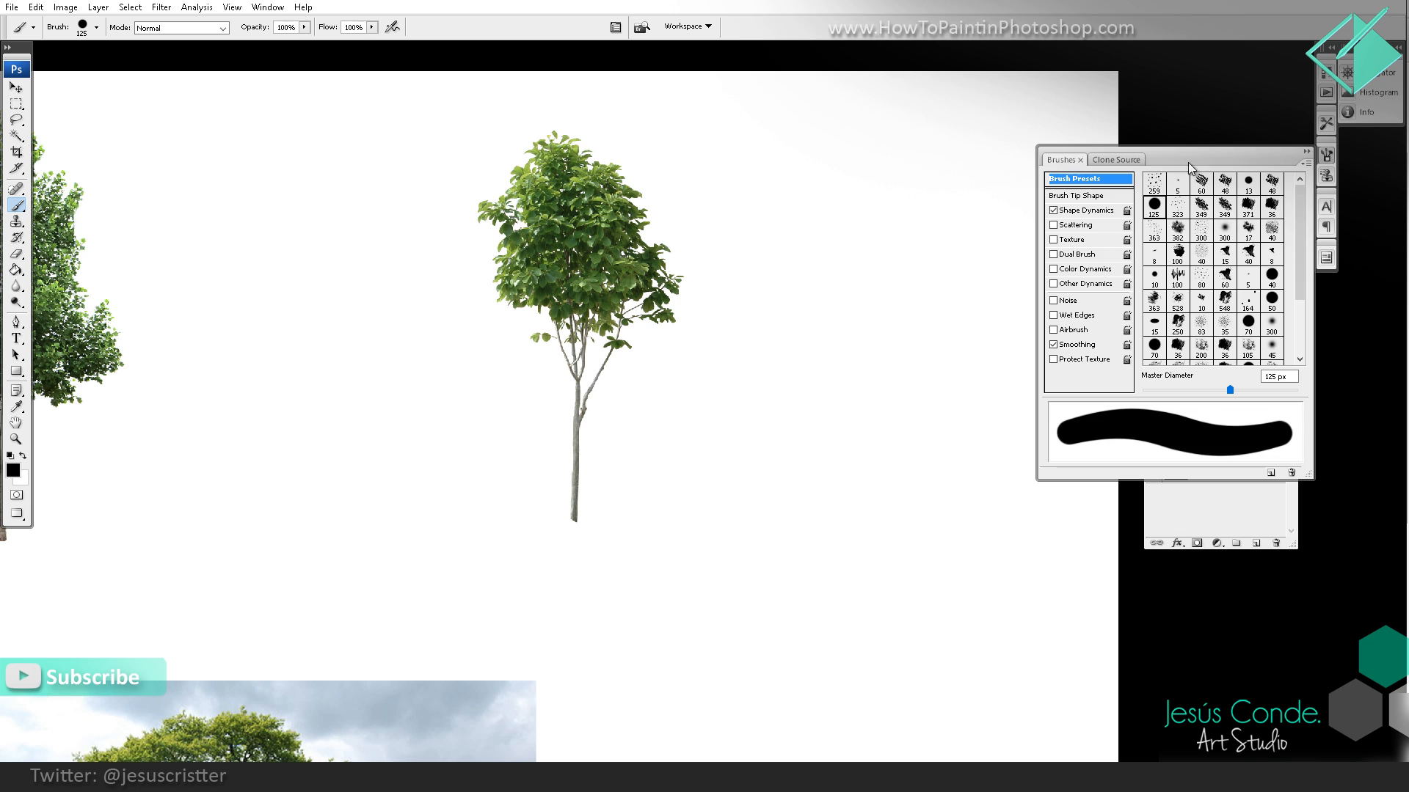
drag(1200, 168, 1126, 355)
click(992, 374)
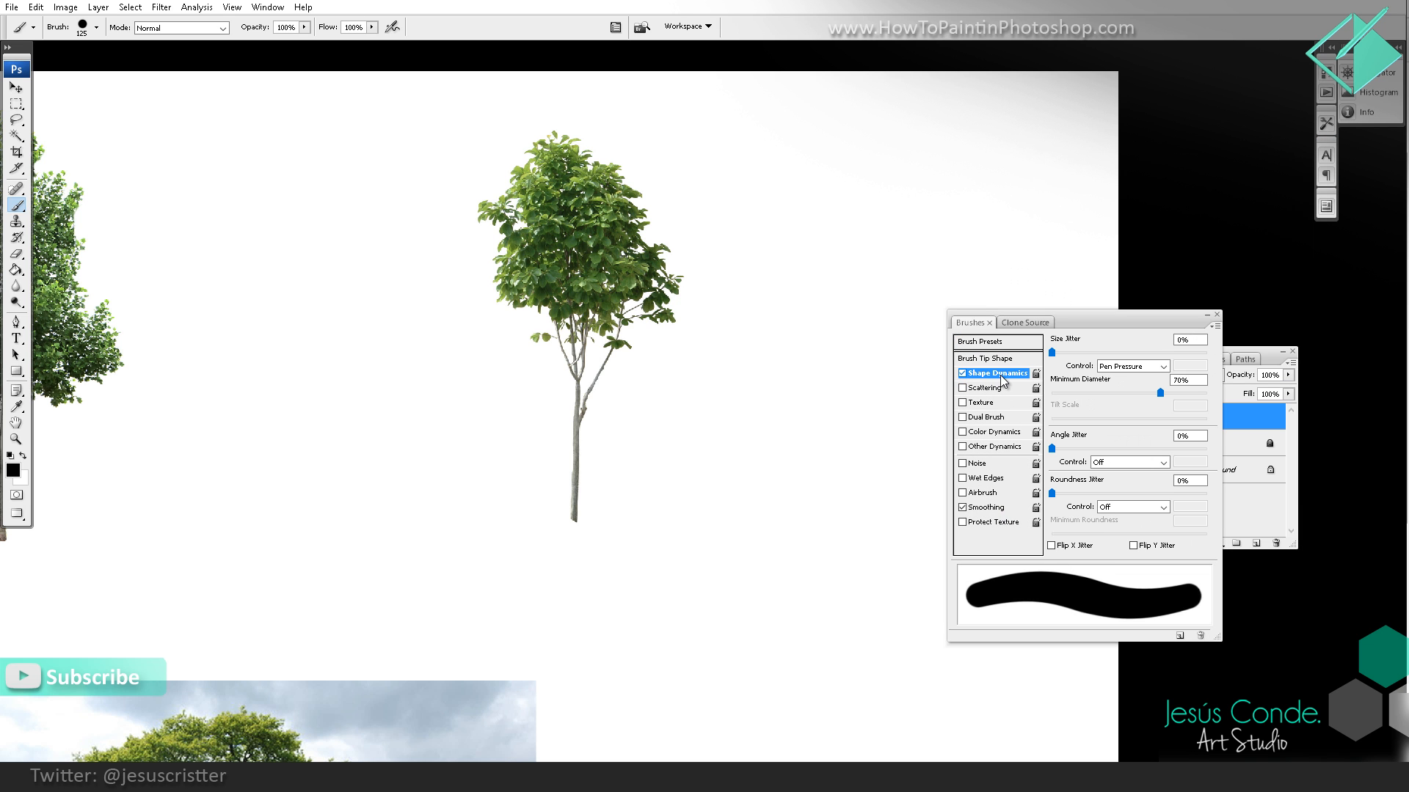
click(1001, 361)
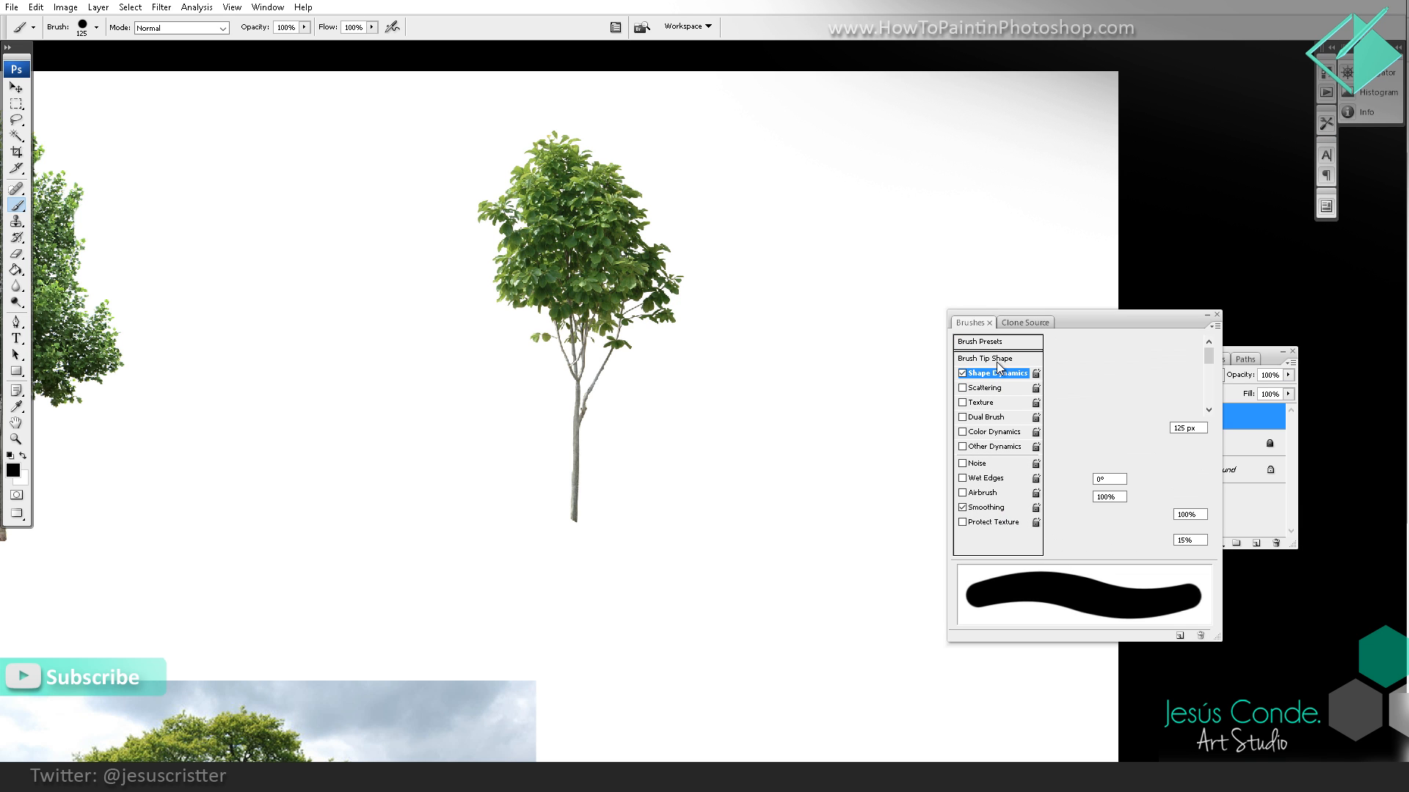
drag(1168, 459, 1171, 471)
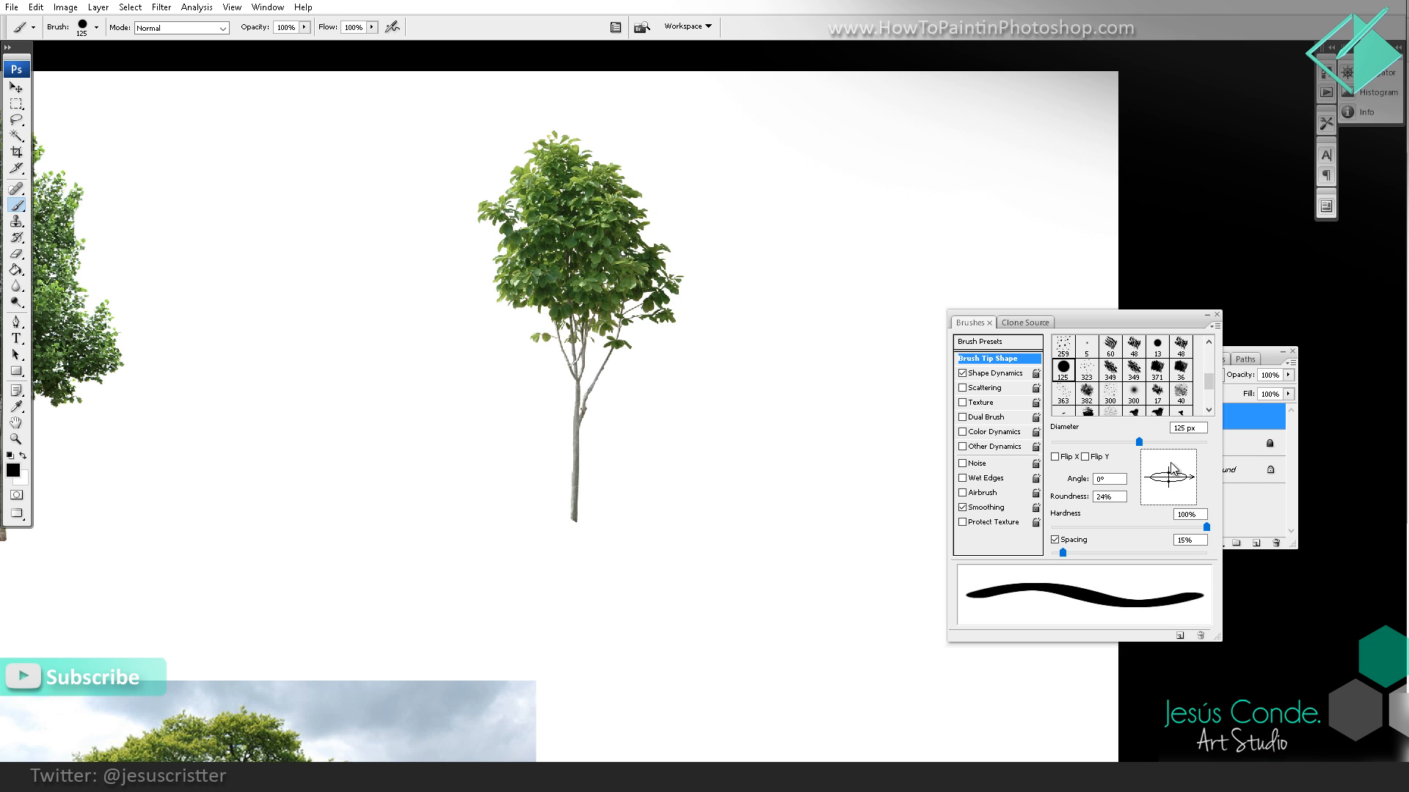
Step: Switch Shape Dynamics off and on again, and try a stroke with the flattened brush
click(995, 375)
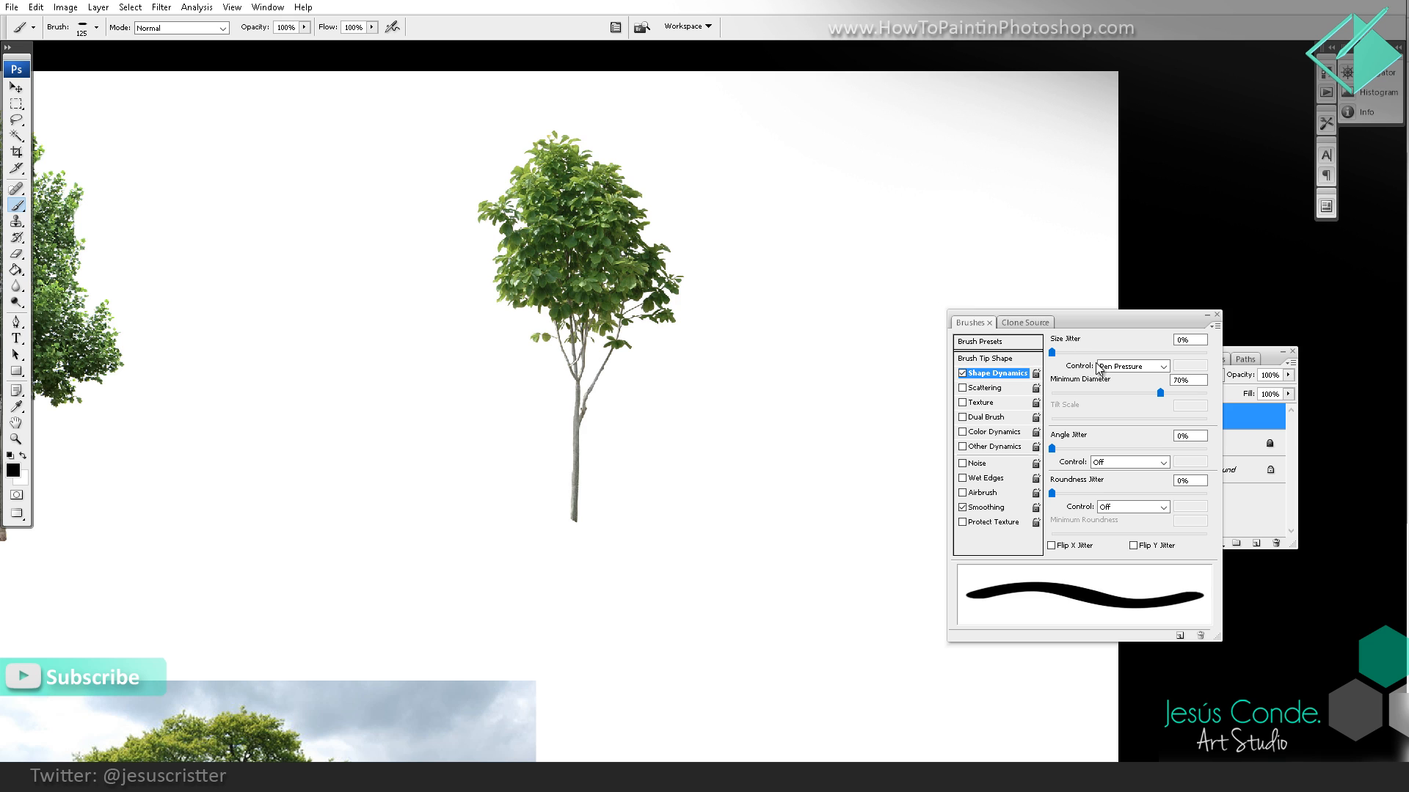
click(962, 373)
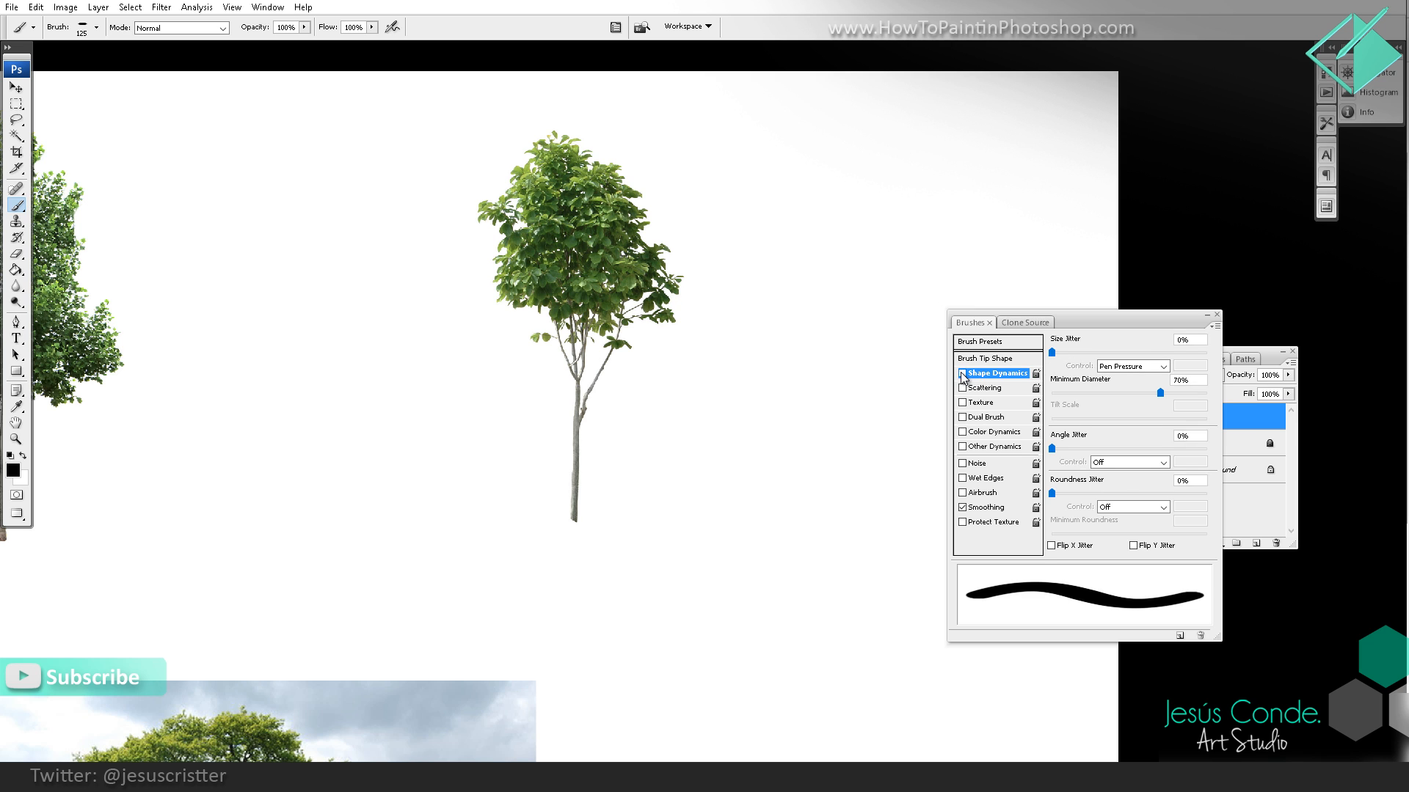
click(962, 373)
mouse_move(958, 173)
mouse_down()
mouse_move(849, 211)
mouse_move(794, 383)
mouse_move(851, 478)
mouse_up()
key(ctrl+z)
Step: Reduce the brush size to 50 px and try a curved stroke beside the second tree, undoing it
key(bracketleft)
key(bracketleft)
key(bracketleft)
key(bracketleft)
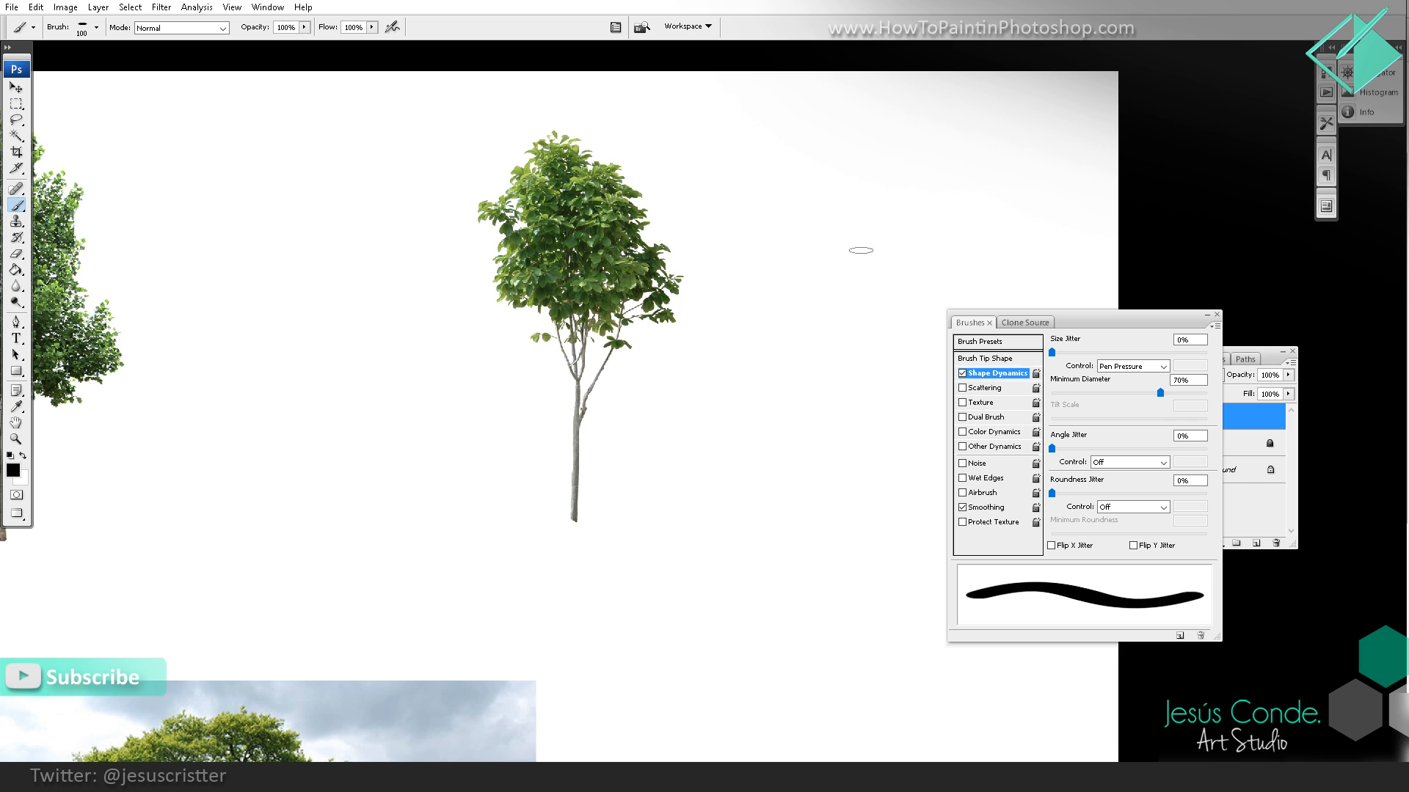
key(bracketleft)
key(bracketleft)
mouse_move(802, 254)
mouse_down()
mouse_move(820, 364)
mouse_move(794, 526)
mouse_up()
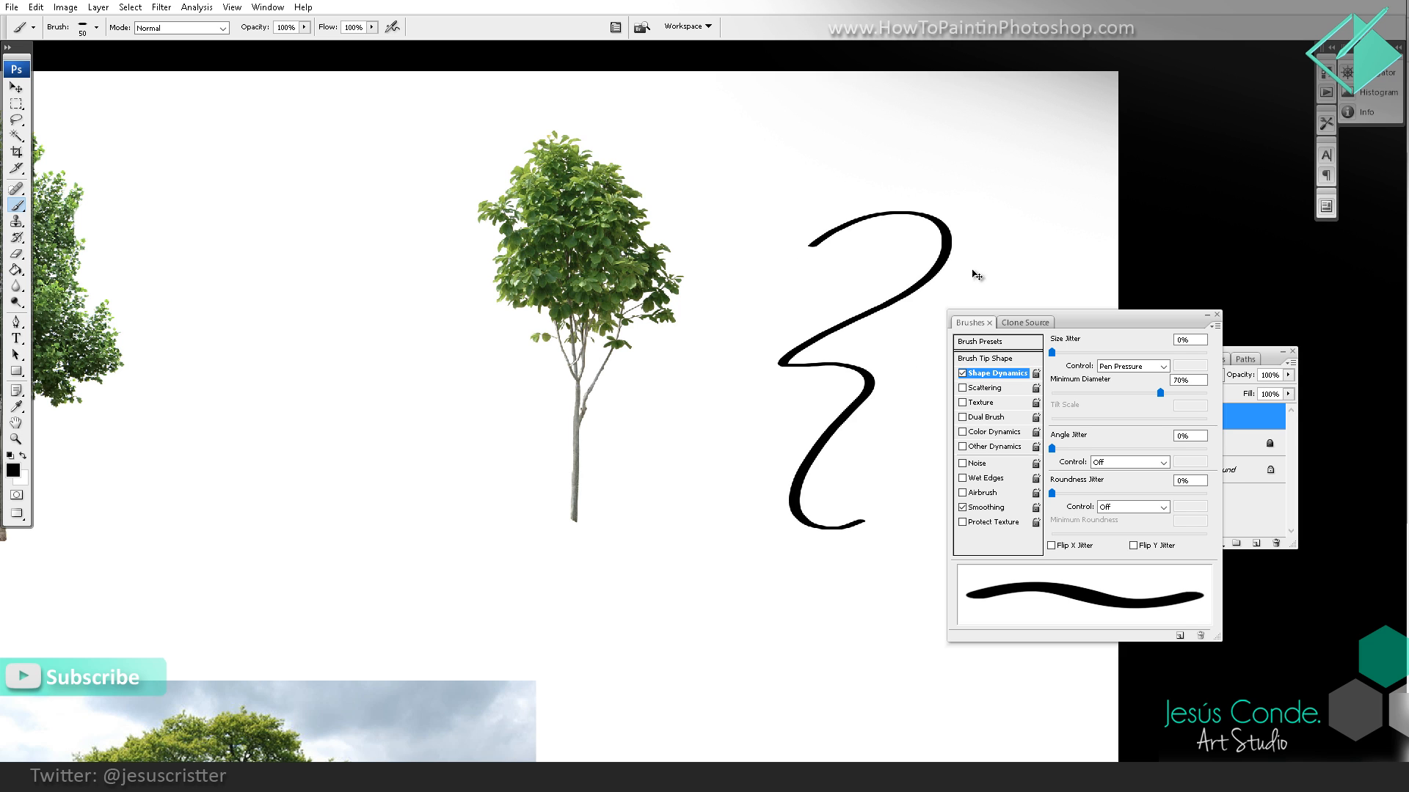
key(ctrl+z)
Step: Set the Shape Dynamics minimum diameter to 0% and try a long wavy stroke, undoing it
drag(1160, 393, 1051, 394)
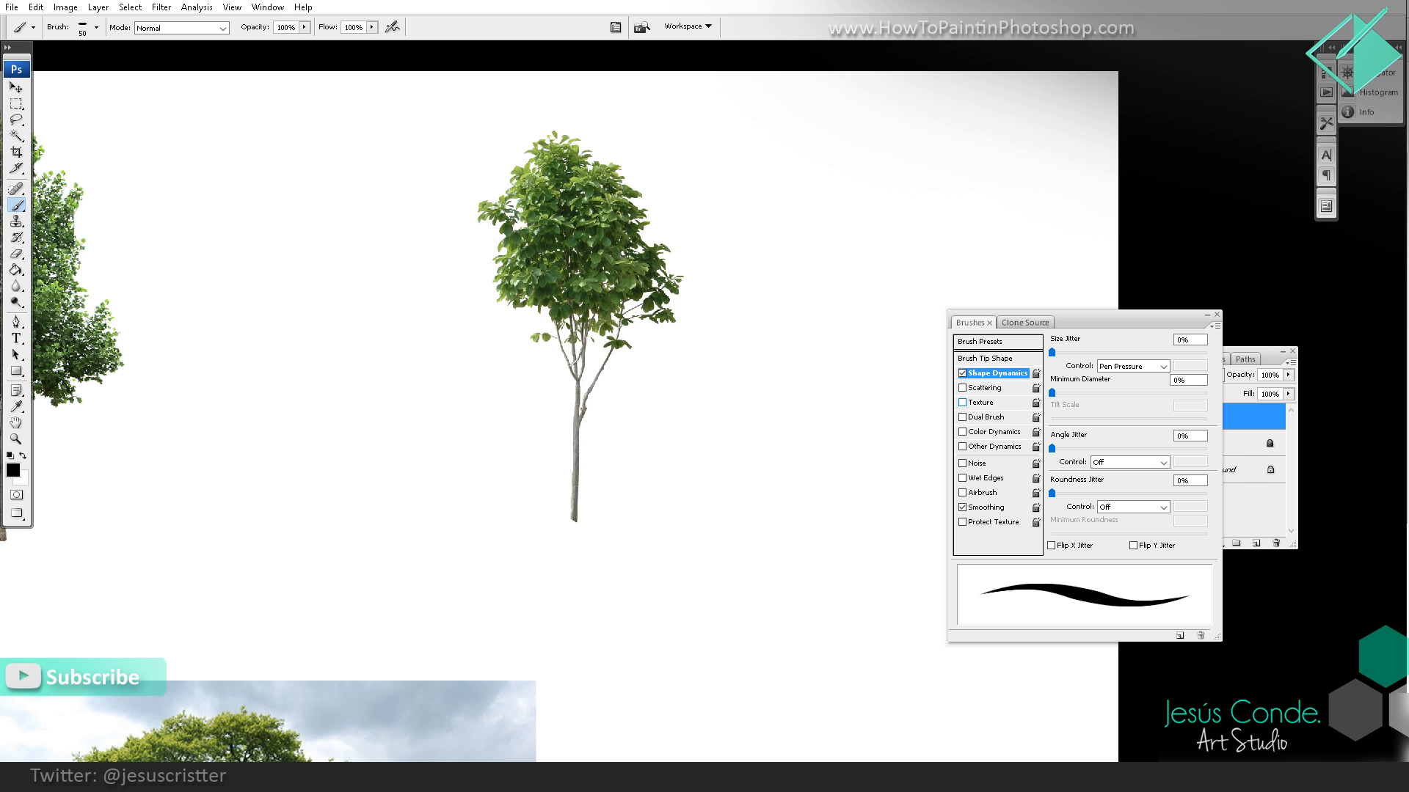
mouse_move(869, 195)
mouse_down()
mouse_move(983, 148)
mouse_move(763, 437)
mouse_move(863, 424)
mouse_up()
key(ctrl+alt+z)
key(ctrl+alt+z)
mouse_move(1055, 393)
mouse_down()
mouse_move(1121, 394)
mouse_move(1050, 394)
mouse_up()
mouse_move(967, 155)
mouse_down()
mouse_move(913, 174)
mouse_move(788, 402)
mouse_move(730, 532)
mouse_move(714, 627)
mouse_up()
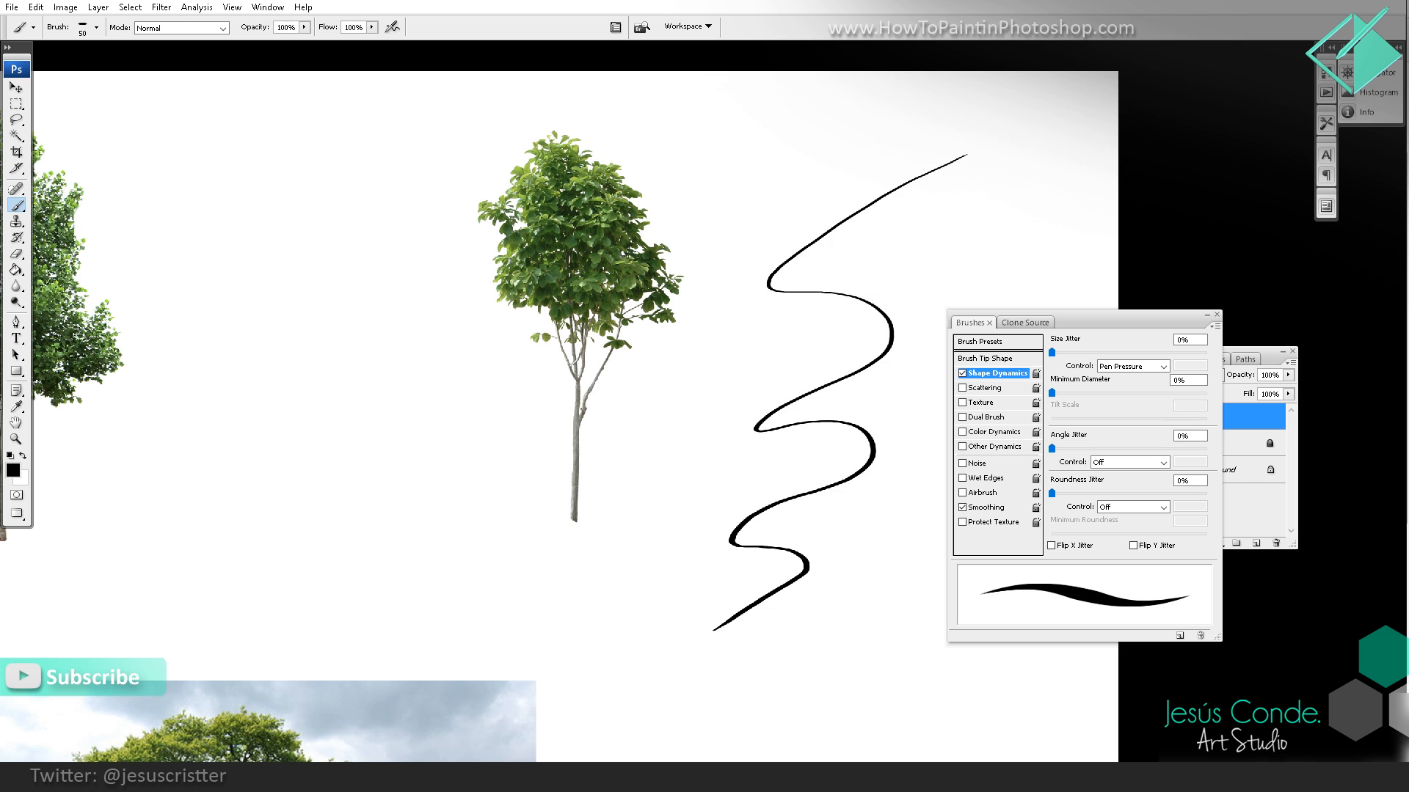
key(ctrl+z)
Step: Reduce the brush size to 30 px with a test stroke, and show the naming dialog for a new brush preset without saving
key(bracketleft)
key(bracketleft)
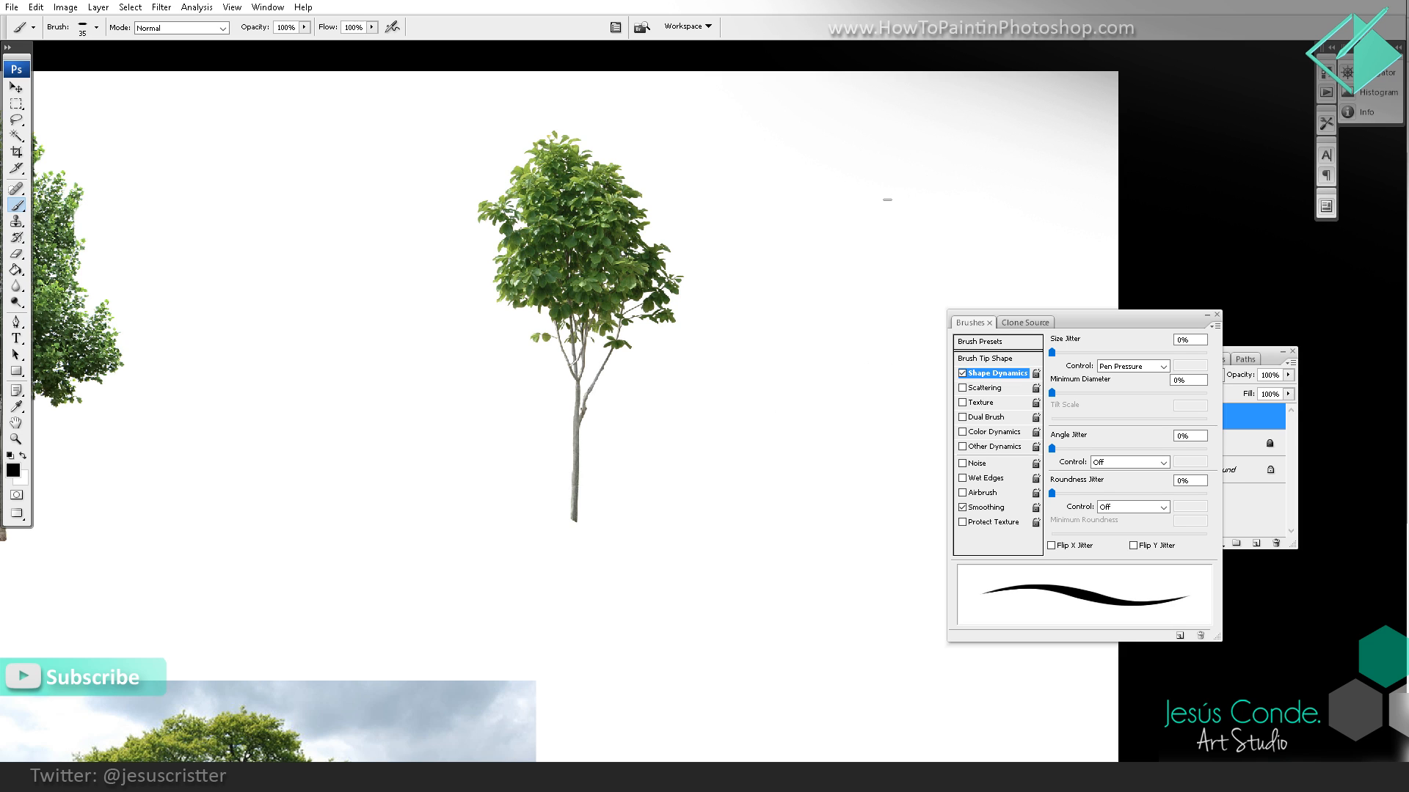
mouse_move(967, 150)
mouse_down()
mouse_move(913, 176)
mouse_move(734, 424)
mouse_move(706, 613)
mouse_up()
key(ctrl+z)
click(1179, 637)
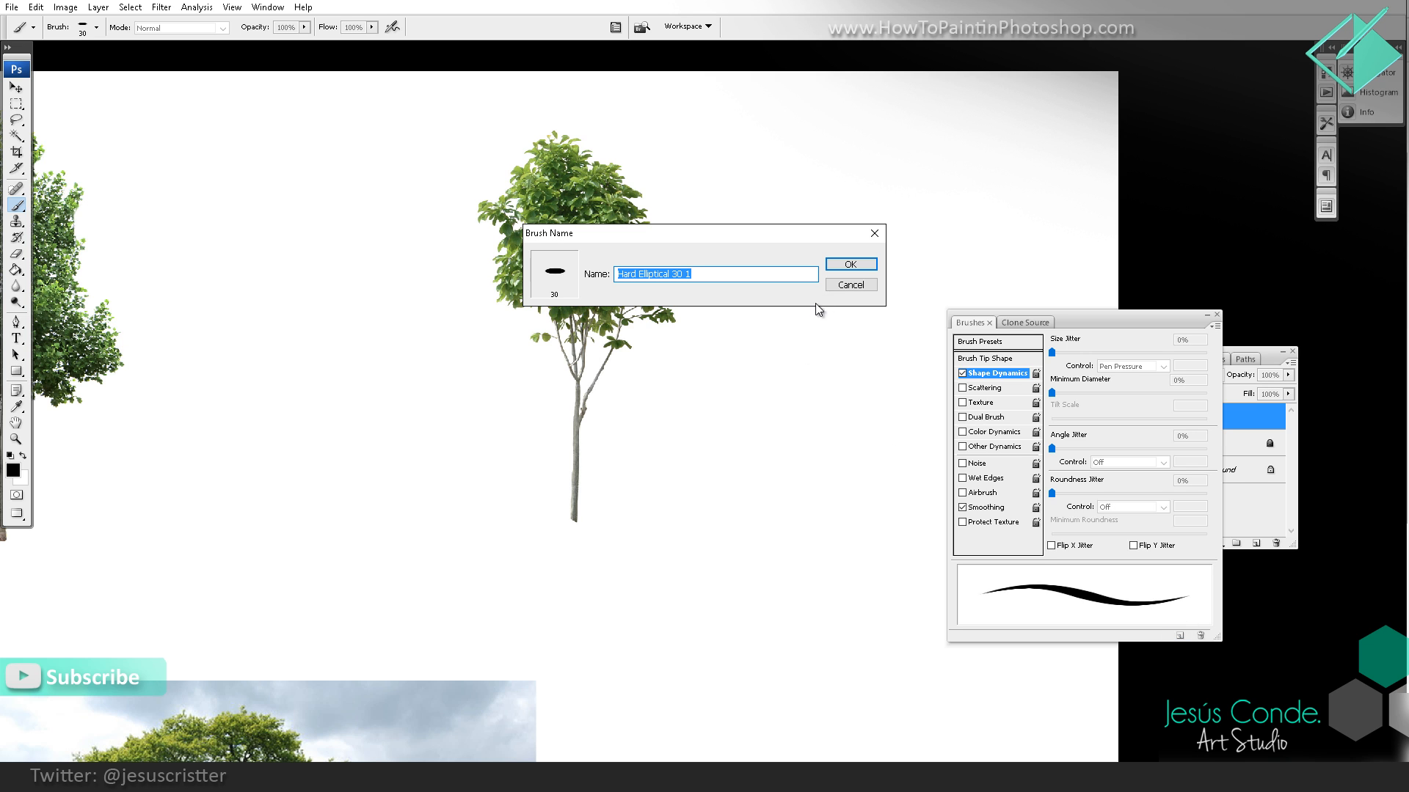
click(869, 233)
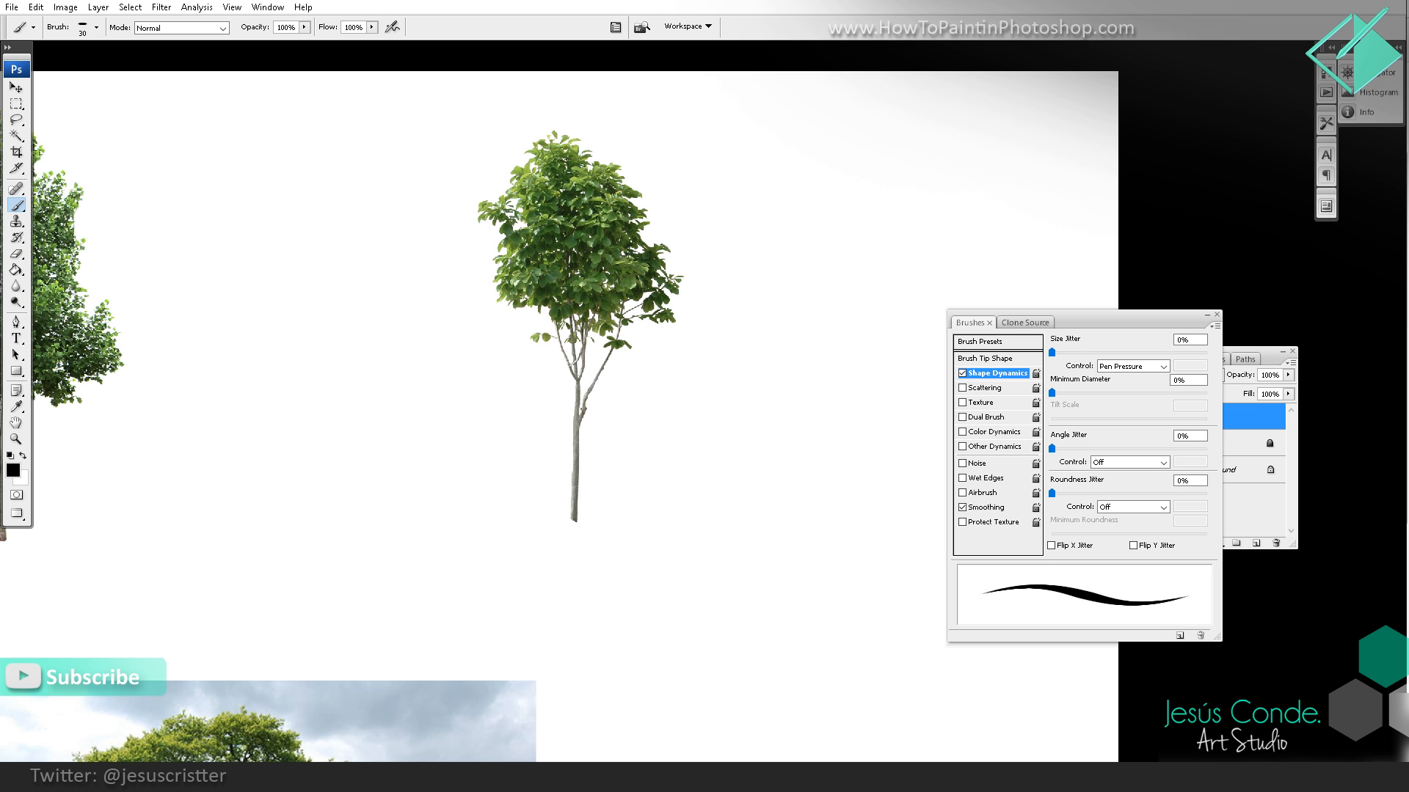
Step: Choose the existing 40 px elliptical brush preset, check it with a test stroke, and dismiss the brush settings
click(96, 28)
double_click(33, 383)
mouse_move(367, 185)
mouse_down()
mouse_move(271, 301)
mouse_move(265, 438)
mouse_up()
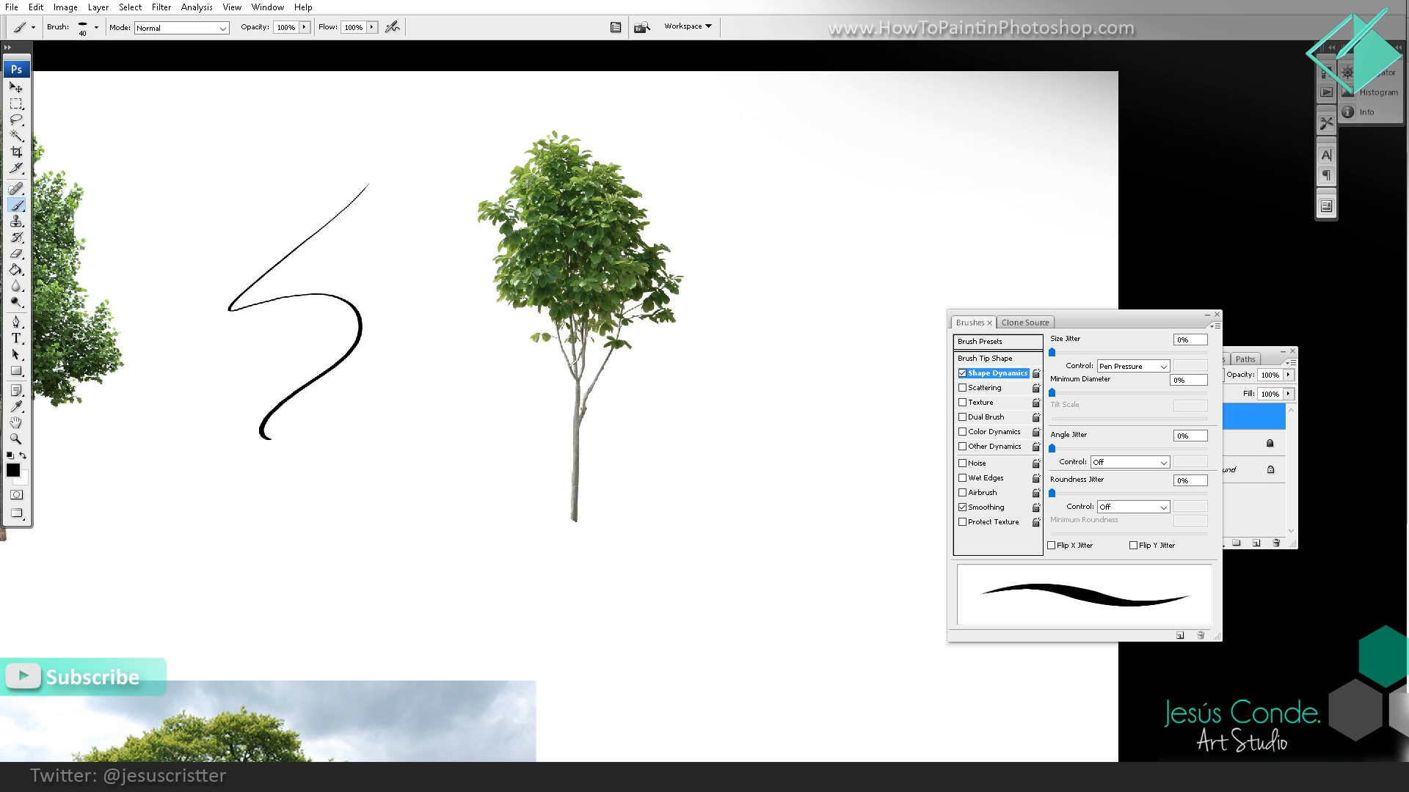
key(ctrl+z)
click(1217, 314)
Step: Reduce the brush size to 7 px, try short diagonal strokes between the trees, and erase them
drag(497, 311, 785, 323)
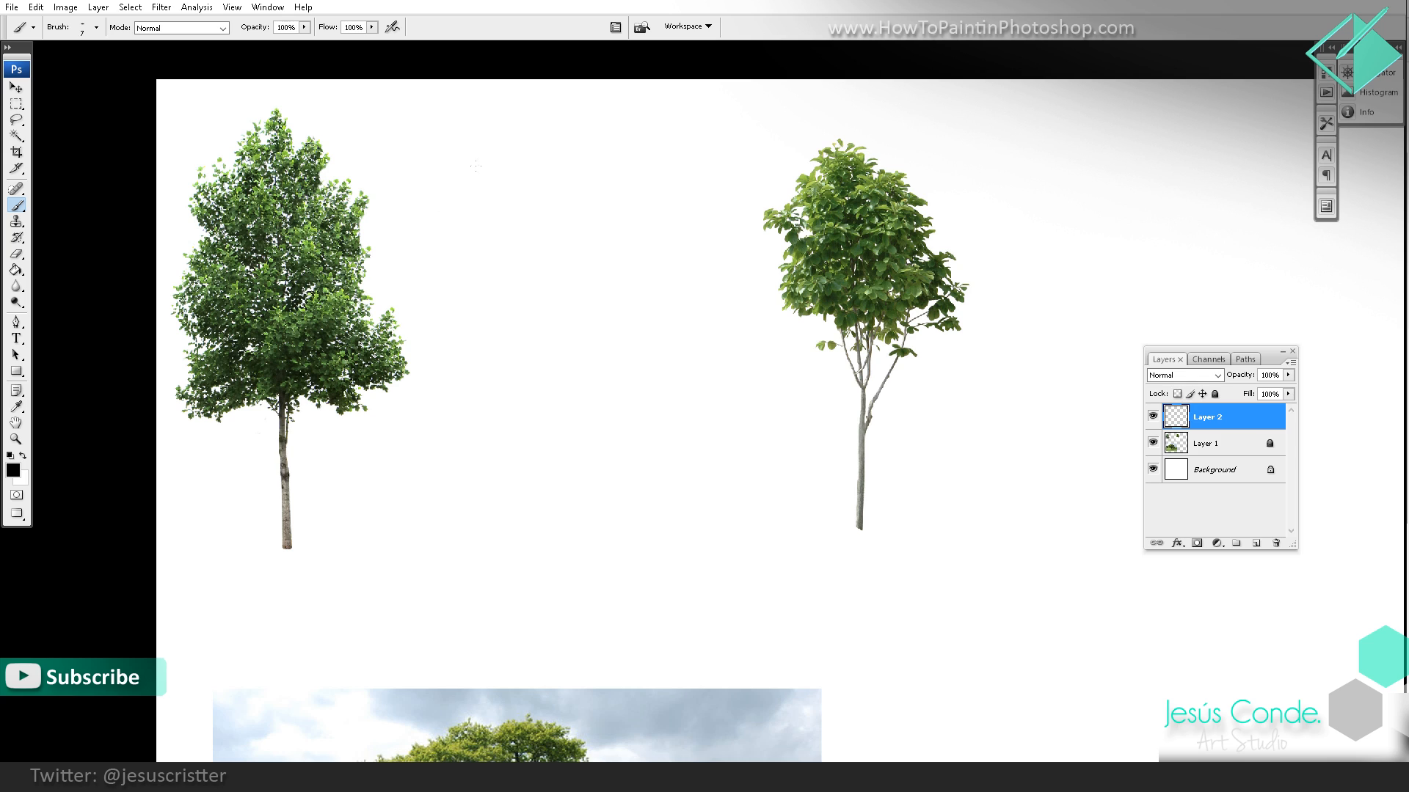
drag(477, 176, 451, 223)
key(ctrl+z)
drag(513, 176, 488, 207)
key(e)
drag(596, 194, 574, 192)
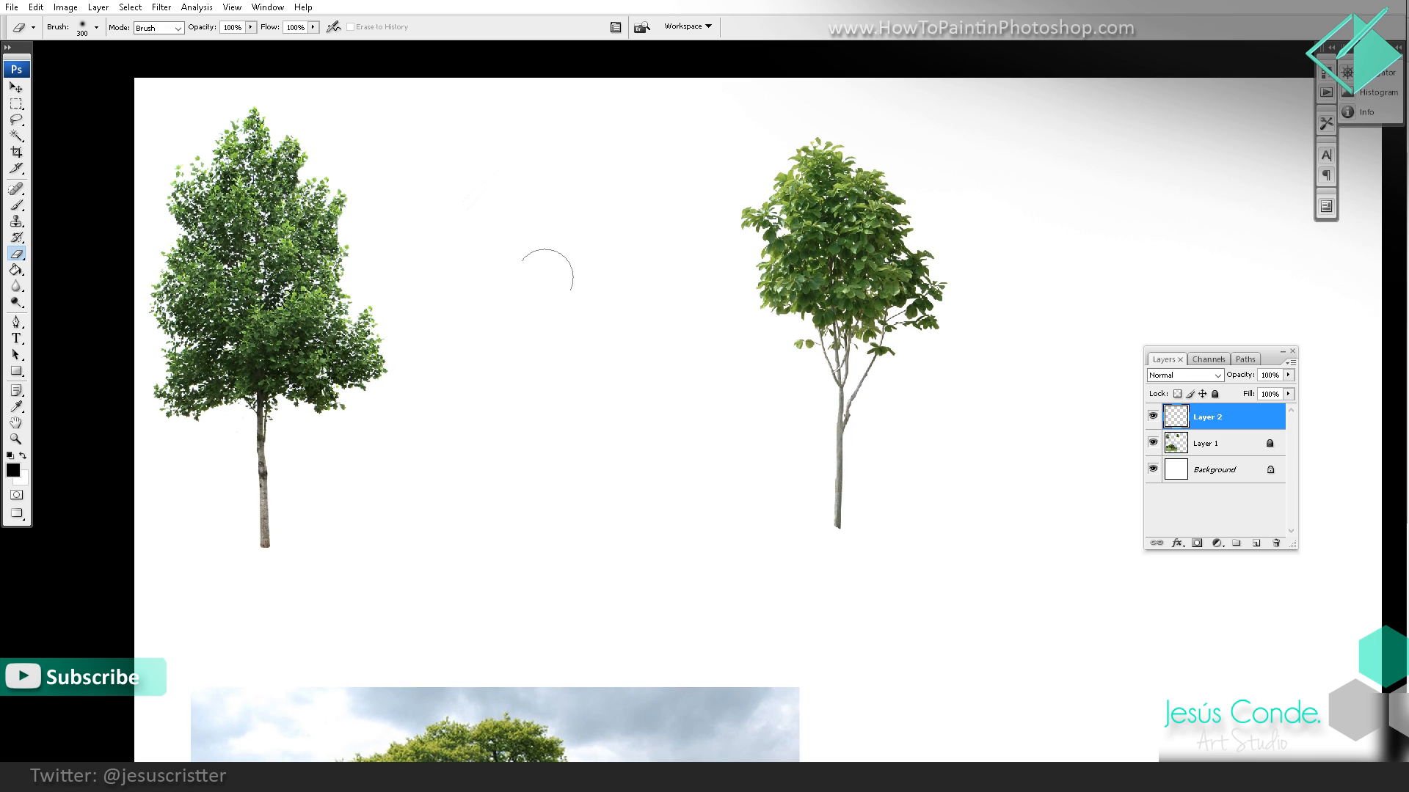
key(b)
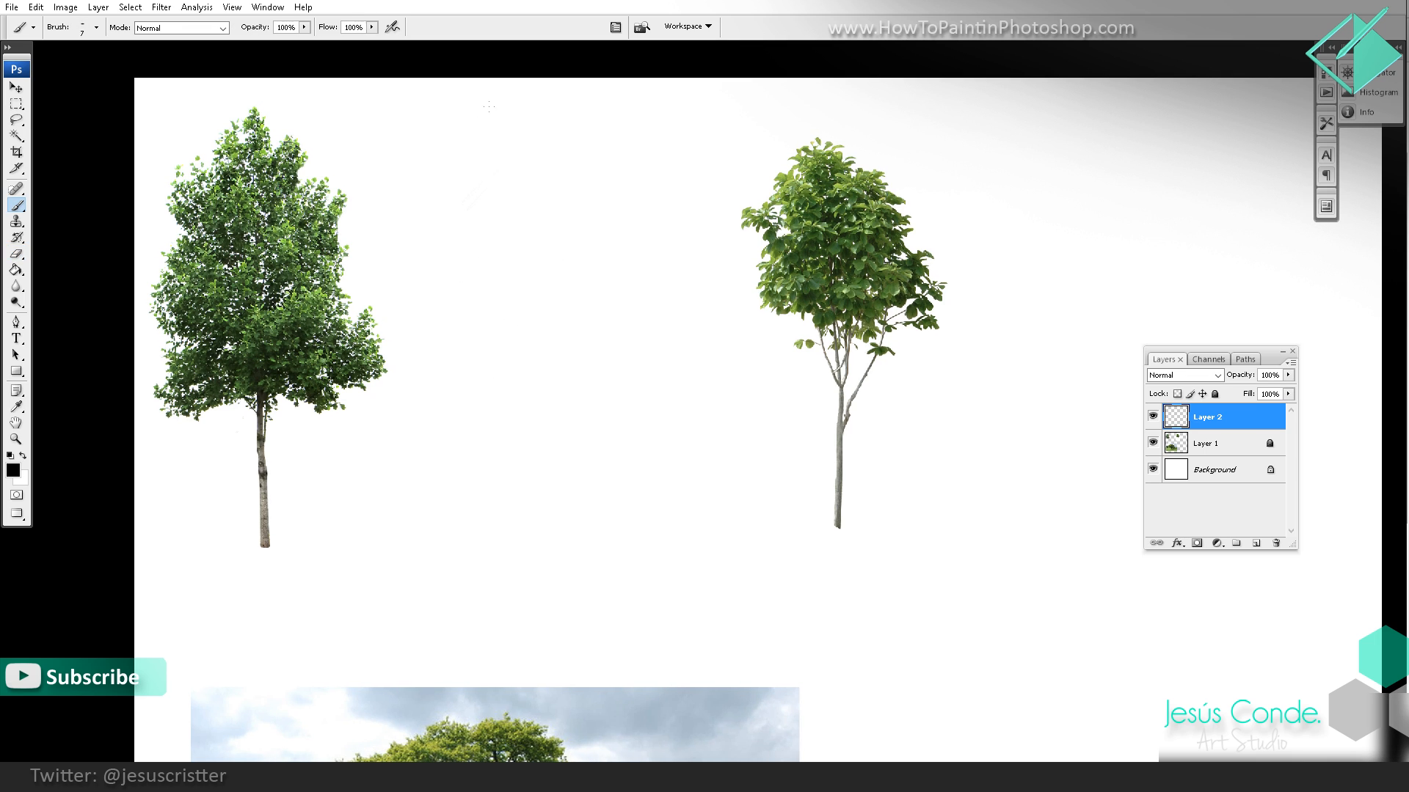
Step: Sketch a jagged lower foliage edge between the two trees and shade above it with diagonal hatching
drag(526, 239, 516, 231)
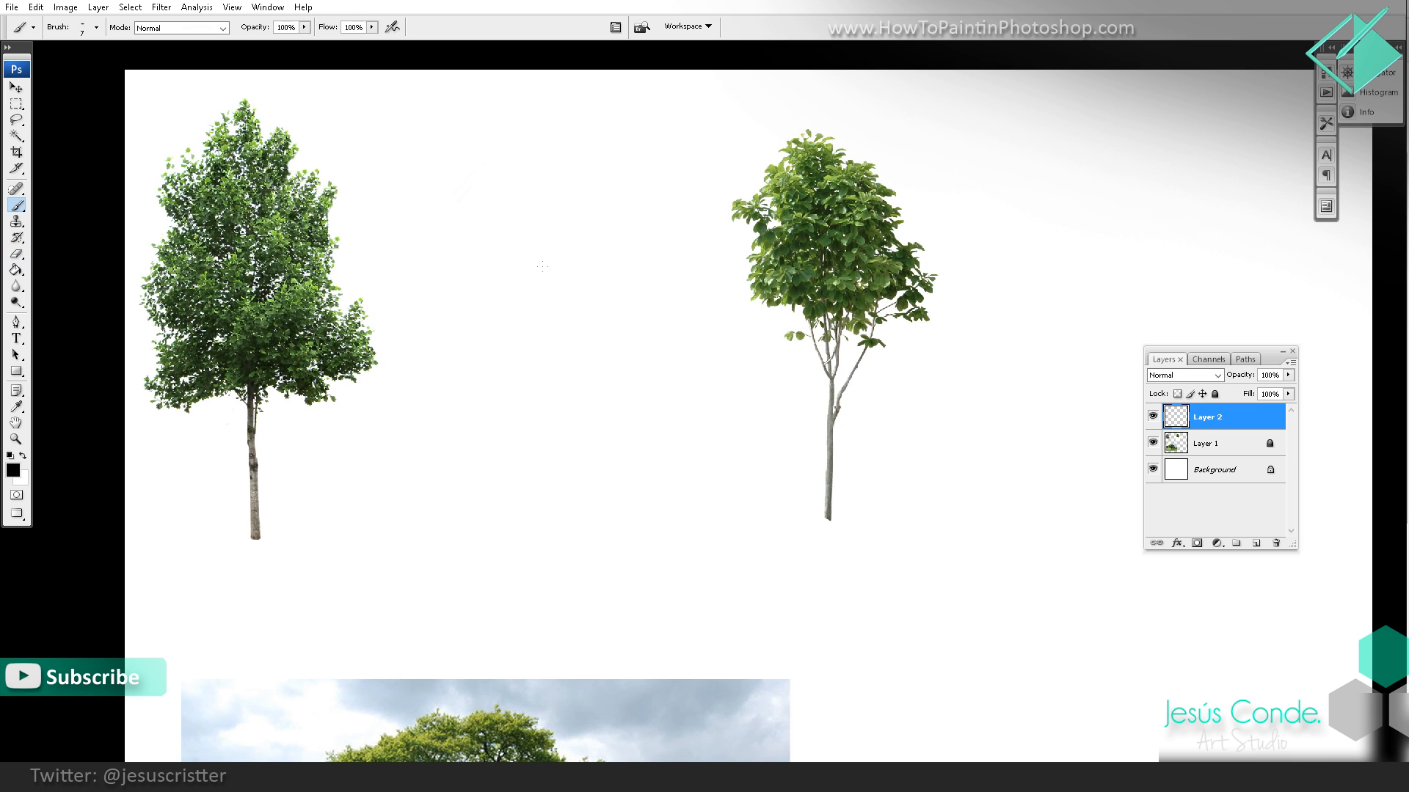
drag(546, 339, 534, 333)
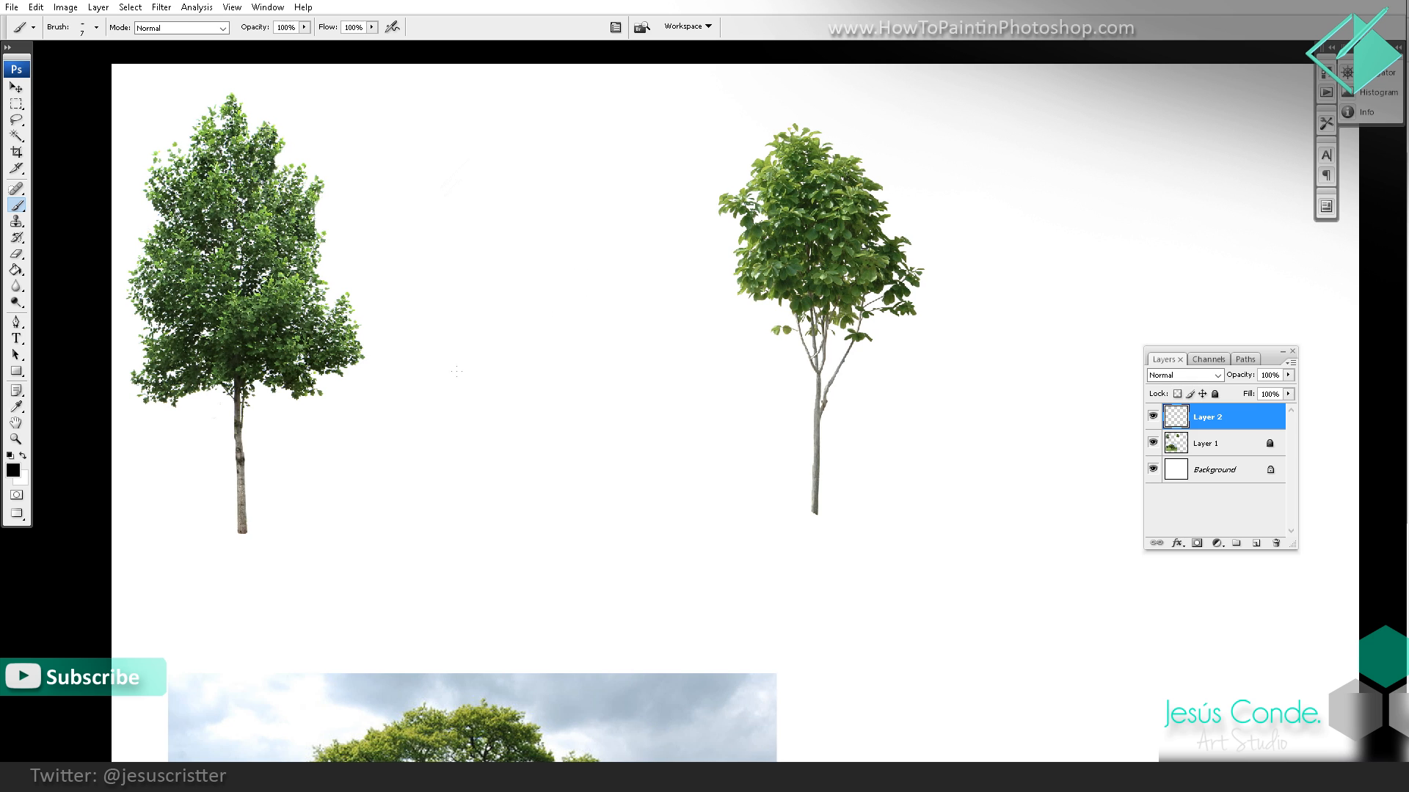
drag(498, 344, 494, 344)
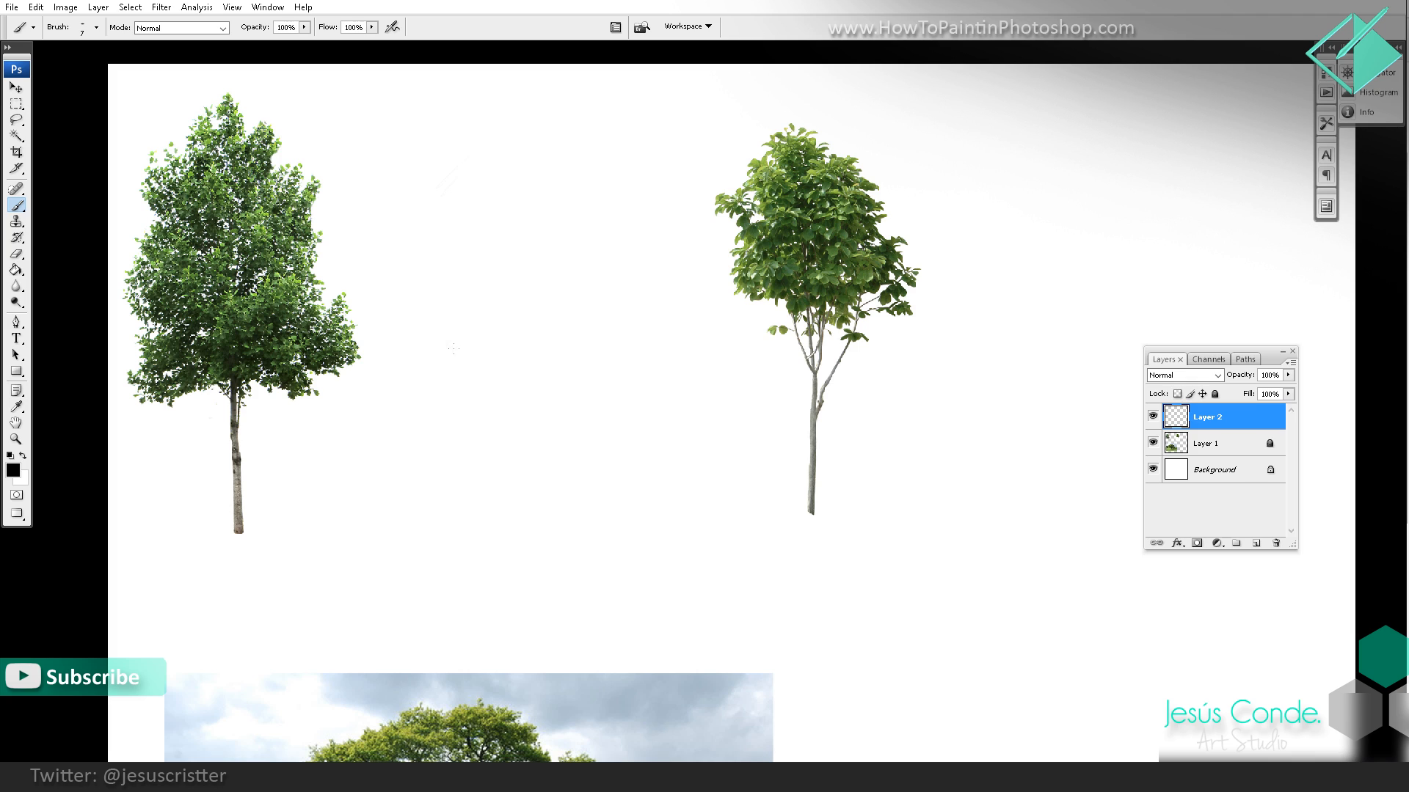
mouse_move(454, 345)
mouse_down()
mouse_move(514, 323)
mouse_move(498, 347)
mouse_move(526, 369)
mouse_move(530, 346)
mouse_move(546, 360)
mouse_move(550, 336)
mouse_move(555, 361)
mouse_move(582, 333)
mouse_move(581, 347)
mouse_move(645, 380)
mouse_up()
ctrl+click(570, 357)
mouse_move(610, 405)
mouse_down()
mouse_move(636, 394)
mouse_move(606, 378)
mouse_move(590, 407)
mouse_up()
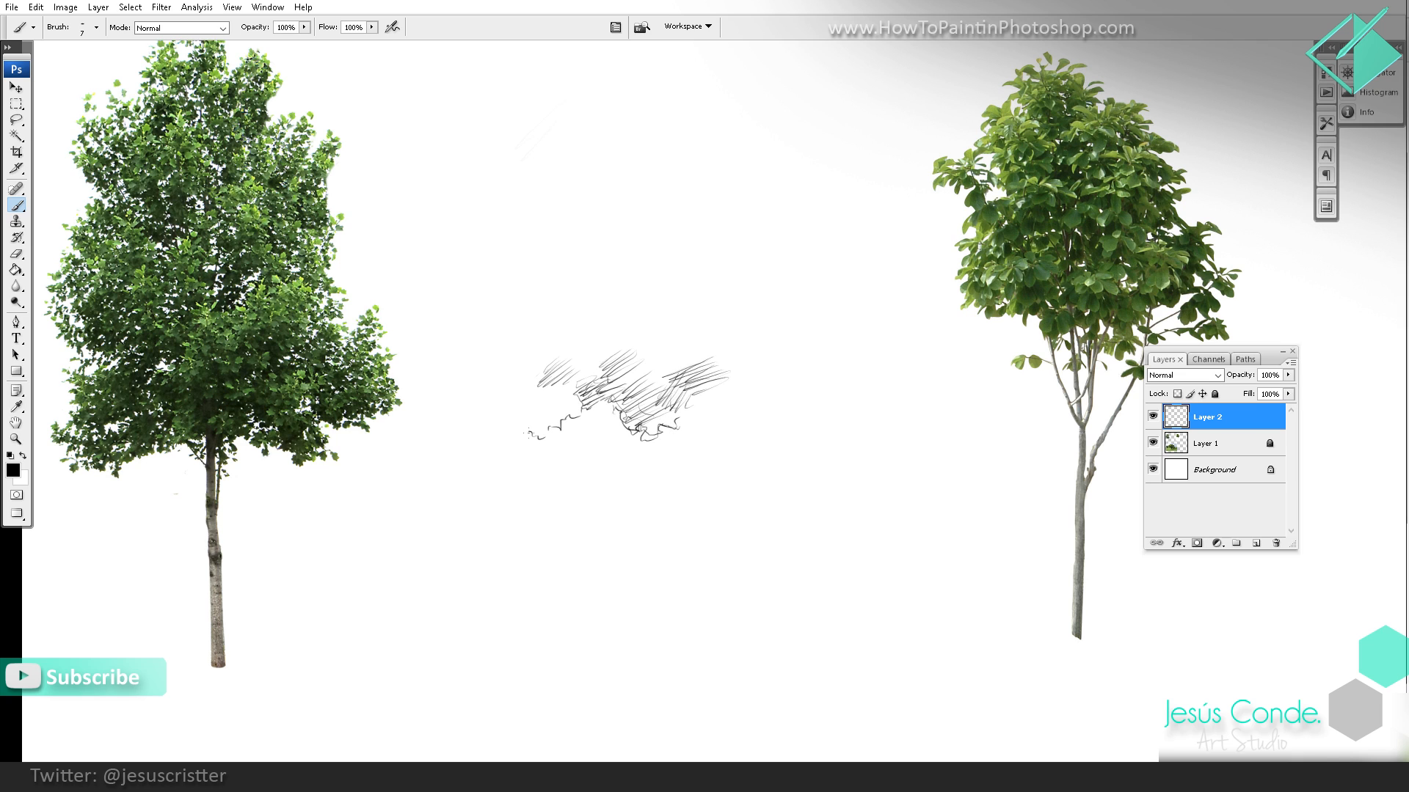
Step: Draw the leafy outline up the left side of the sketched canopy and erase its stray upper lines
mouse_move(529, 436)
mouse_down()
mouse_move(520, 389)
mouse_move(517, 404)
mouse_move(554, 396)
mouse_move(536, 413)
mouse_move(550, 416)
mouse_move(552, 400)
mouse_move(515, 372)
mouse_move(517, 328)
mouse_up()
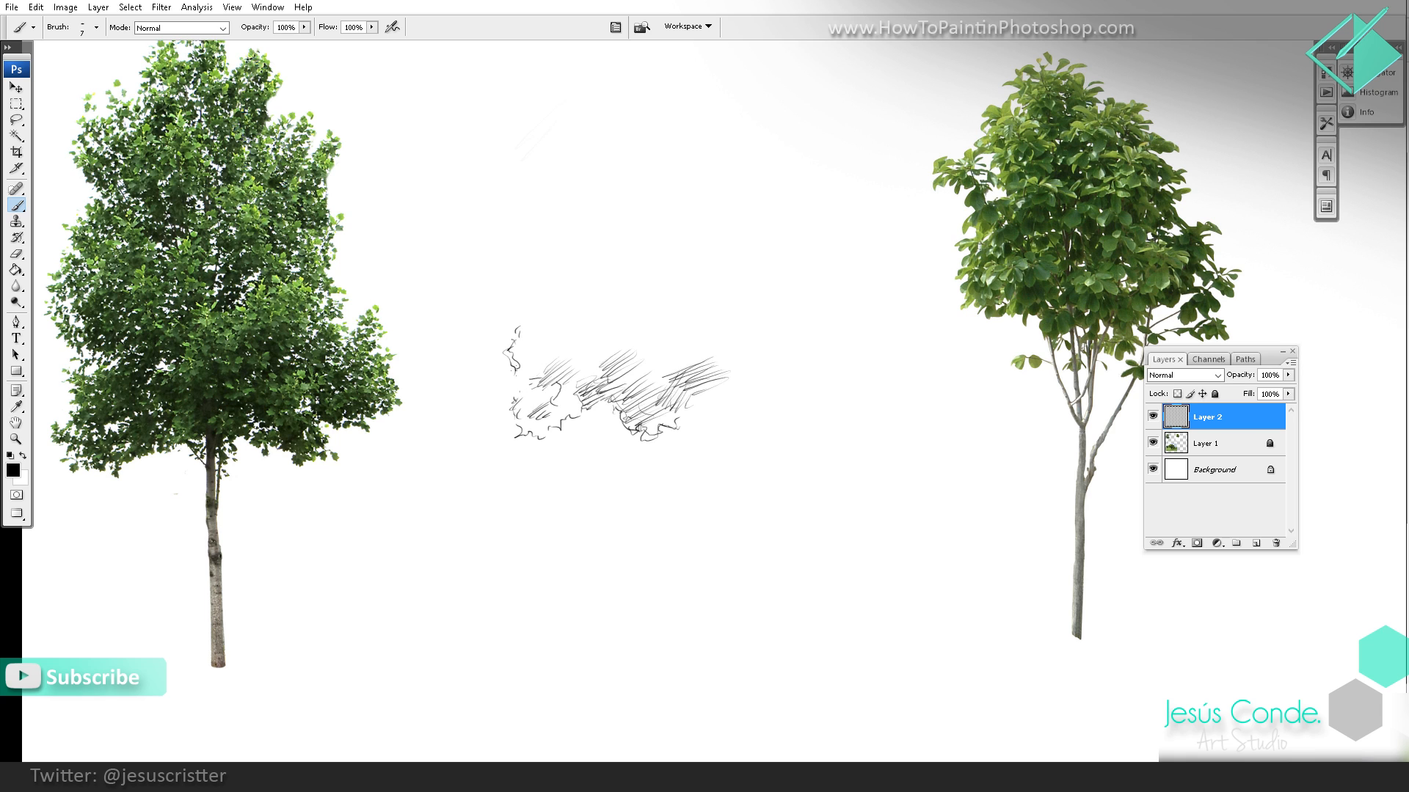
drag(531, 377, 513, 363)
key(e)
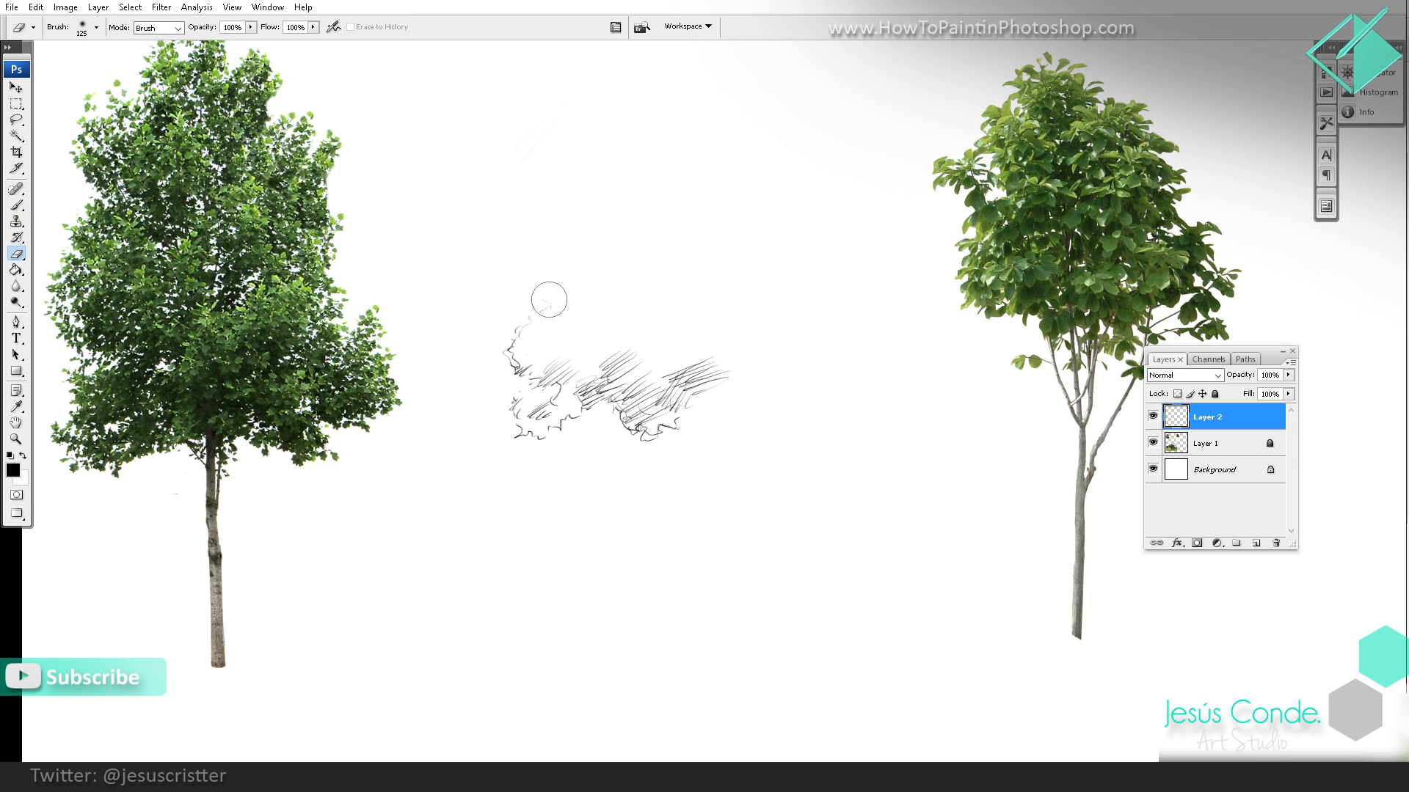
key(b)
Step: Sketch hatched leaf clusters above the lower foliage and extend the leafy outline up the canopy's left side
mouse_move(524, 297)
mouse_down()
mouse_move(543, 304)
mouse_move(525, 314)
mouse_move(567, 327)
mouse_move(612, 307)
mouse_move(576, 332)
mouse_up()
drag(605, 308, 592, 328)
mouse_move(610, 314)
mouse_down()
mouse_move(595, 337)
mouse_move(638, 333)
mouse_move(634, 352)
mouse_move(686, 327)
mouse_move(661, 345)
mouse_up()
scroll(512, 310, up, 2)
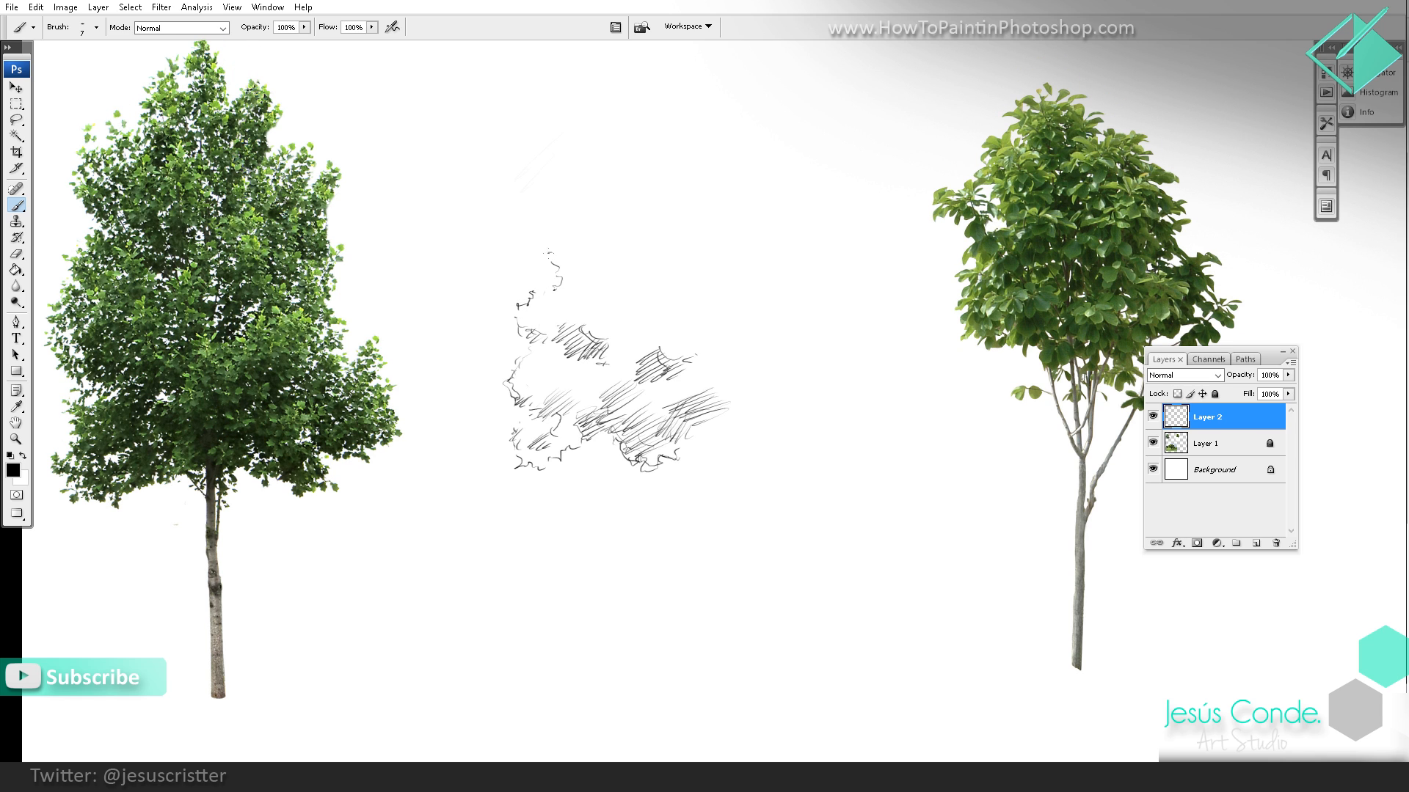
mouse_move(555, 274)
mouse_down()
mouse_move(534, 293)
mouse_move(555, 264)
mouse_up()
drag(595, 212, 588, 219)
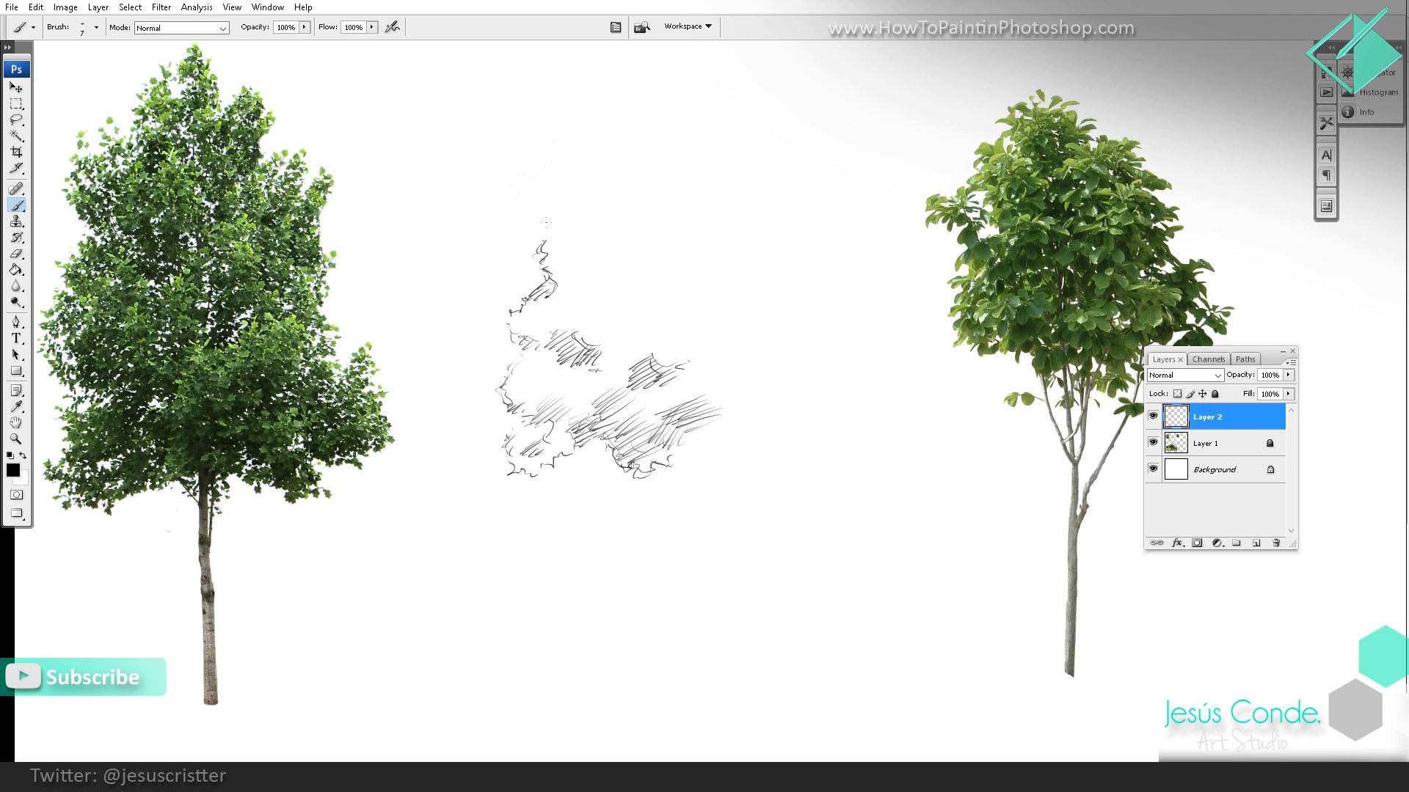
Step: Outline the upper crown from its left bulge over the peak to the right shoulder, hatching small shadows beneath the edge
drag(531, 162, 560, 190)
mouse_move(596, 119)
mouse_down()
mouse_move(591, 159)
mouse_move(569, 157)
mouse_move(596, 103)
mouse_move(609, 126)
mouse_up()
key(e)
key(b)
mouse_move(592, 140)
mouse_down()
mouse_move(637, 142)
mouse_move(651, 180)
mouse_up()
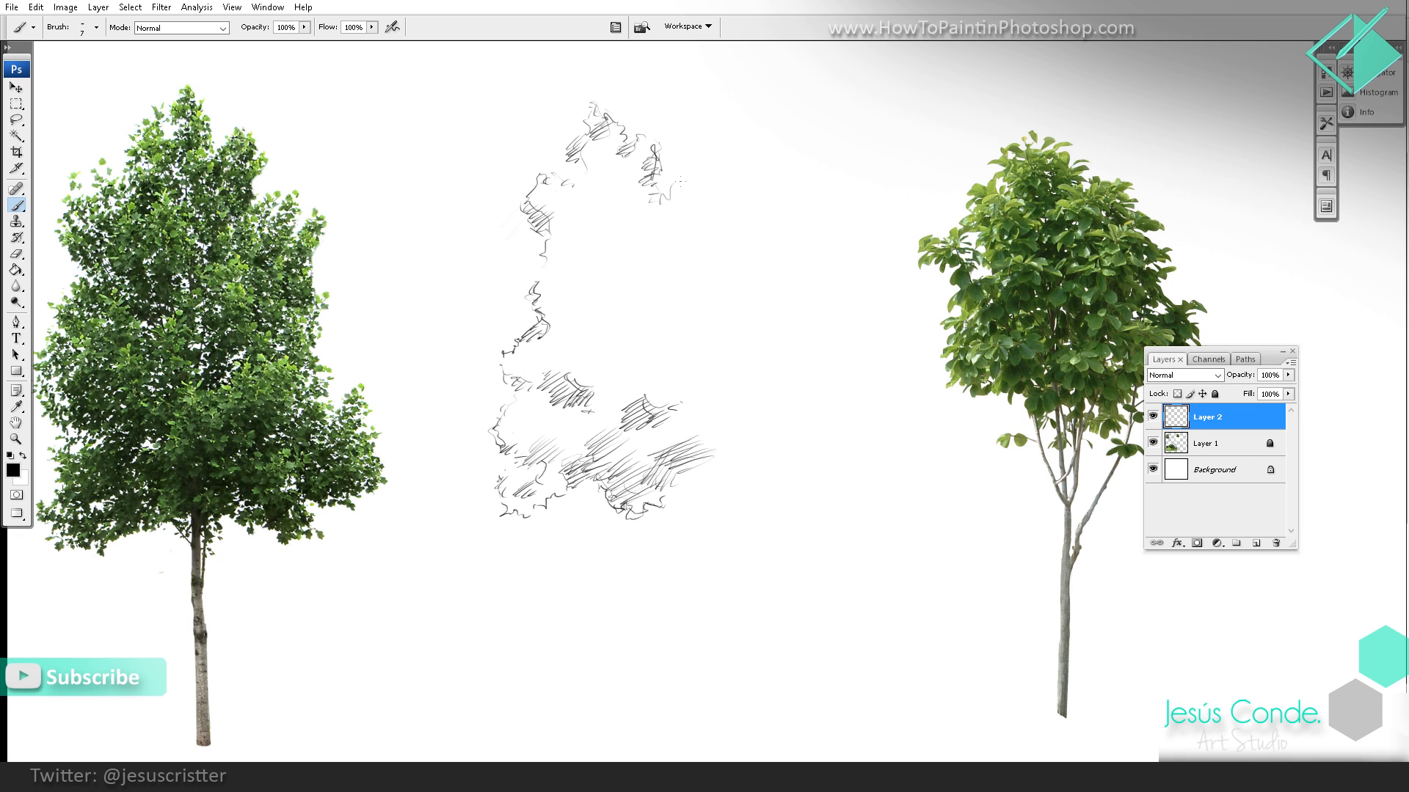
drag(681, 180, 660, 198)
Step: Add diagonal hatched shadow patches in the middle of the canopy and along its upper right edge
scroll(669, 193, down, 1)
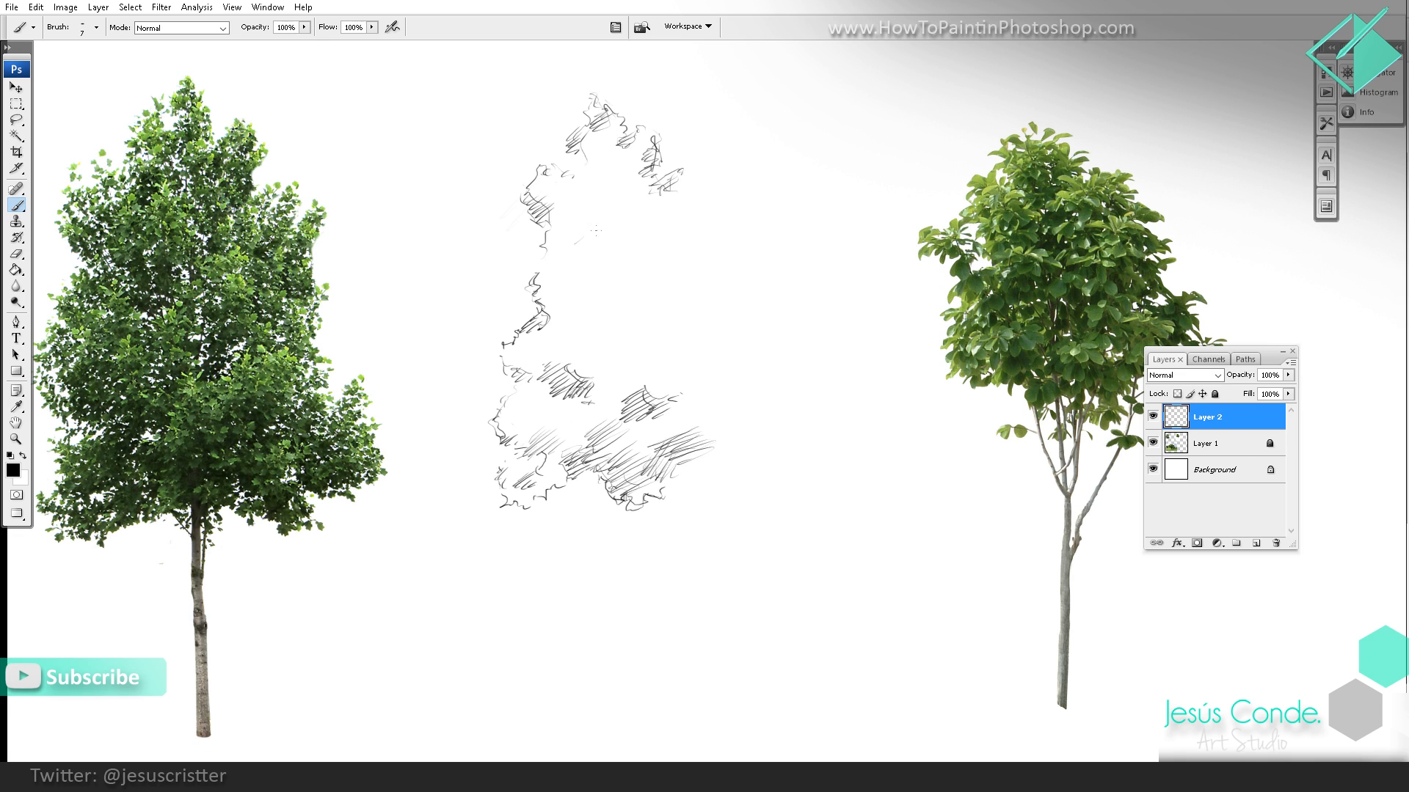
drag(581, 236, 597, 262)
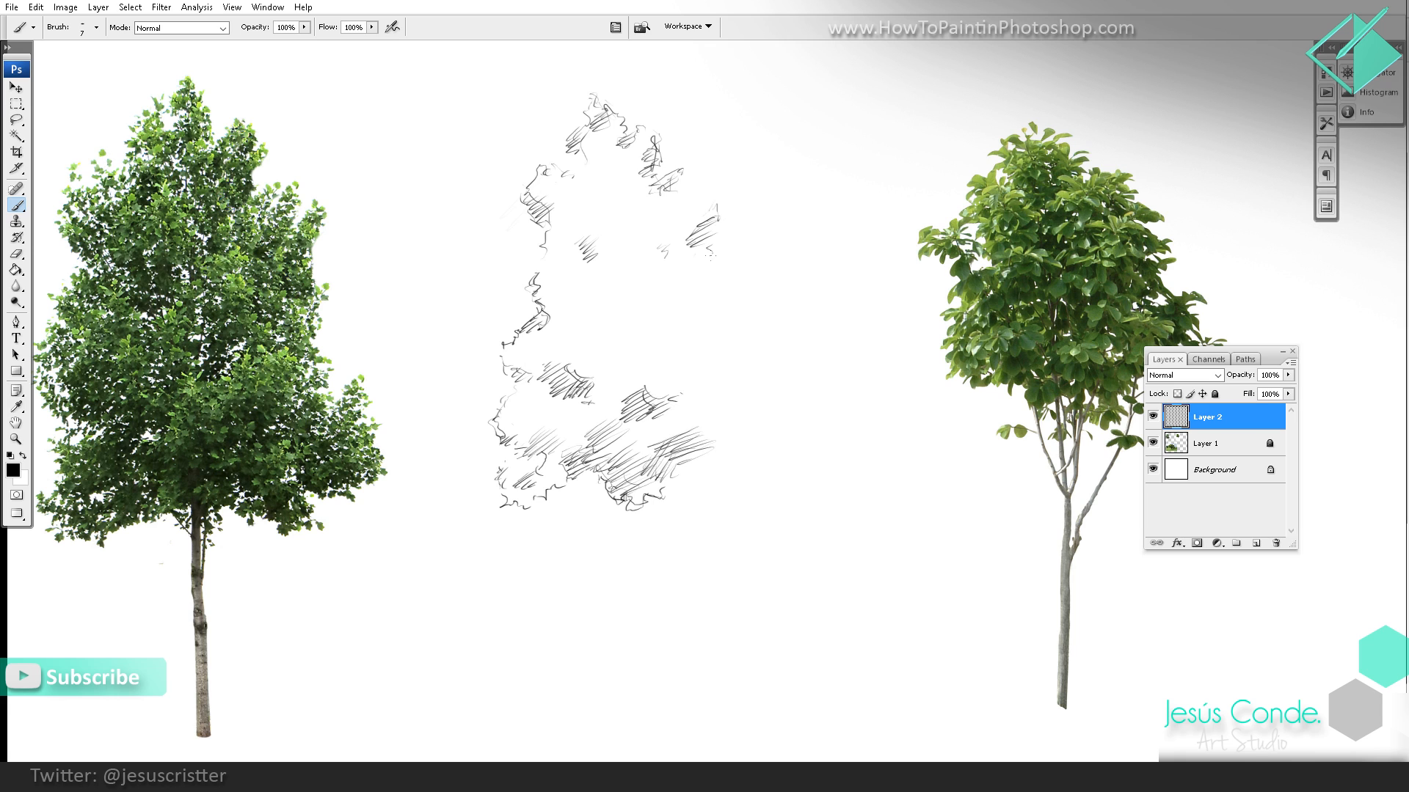
mouse_move(677, 322)
mouse_down()
mouse_move(651, 339)
mouse_move(654, 361)
mouse_up()
drag(672, 290, 652, 333)
mouse_move(659, 301)
mouse_down()
mouse_move(655, 345)
mouse_move(670, 311)
mouse_move(634, 352)
mouse_move(669, 347)
mouse_move(589, 338)
mouse_move(594, 349)
mouse_up()
key(e)
key(b)
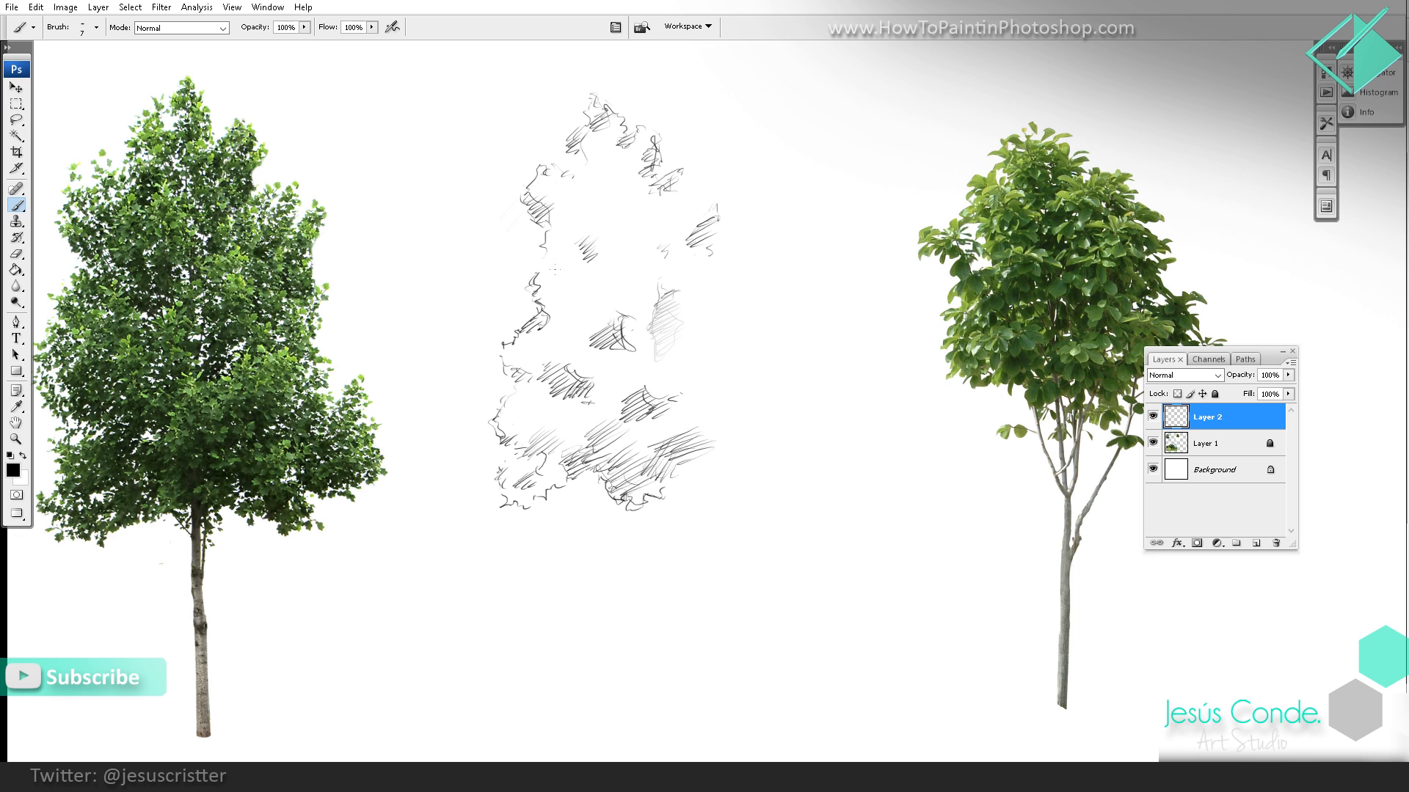
Step: Add small leafy marks inside the canopy's left side and fill the lower foliage band with denser diagonal hatching
mouse_move(566, 300)
mouse_down()
mouse_move(545, 308)
mouse_move(570, 299)
mouse_up()
mouse_move(591, 294)
mouse_down()
mouse_move(571, 311)
mouse_move(569, 266)
mouse_move(574, 285)
mouse_up()
scroll(574, 285, down, 1)
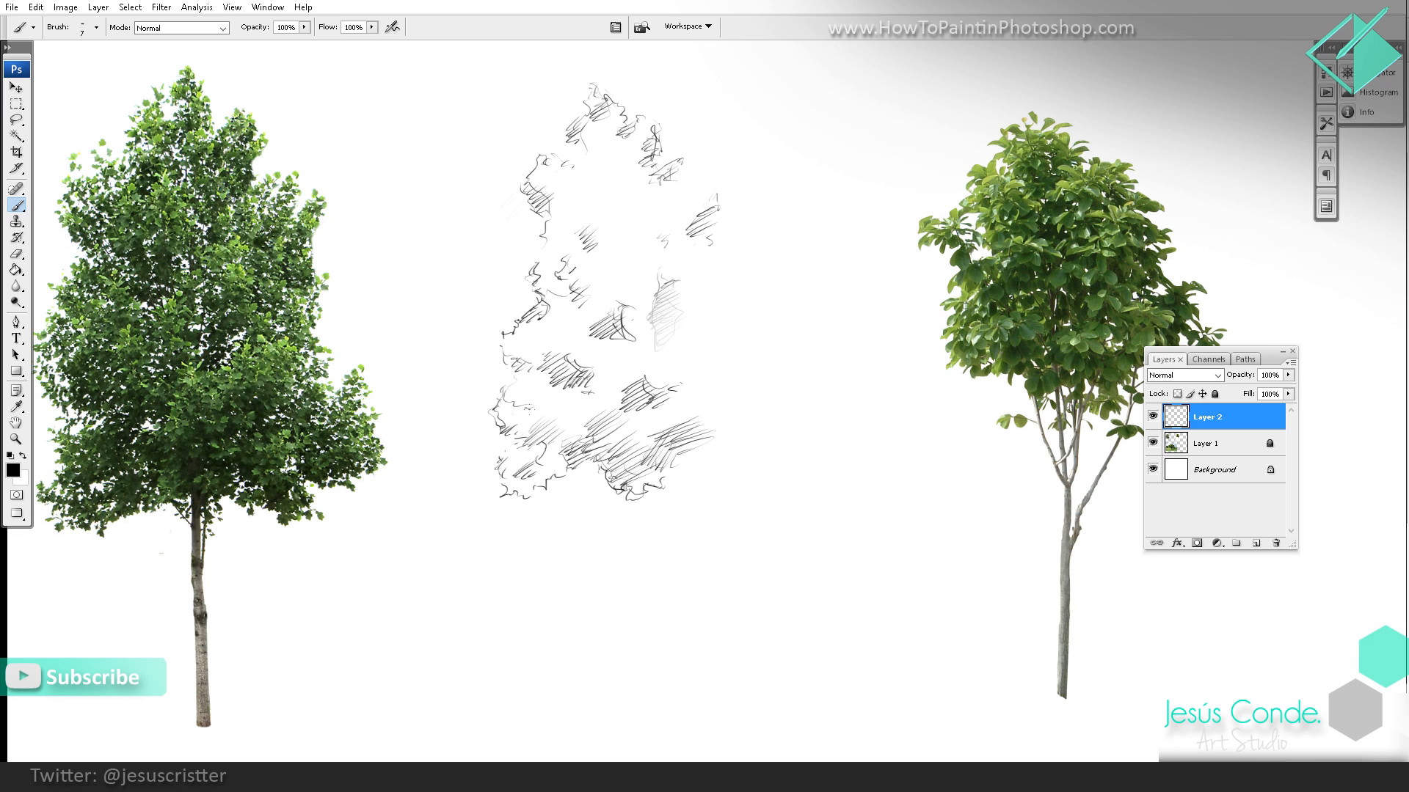
mouse_move(507, 398)
mouse_down()
mouse_move(570, 411)
mouse_move(562, 418)
mouse_move(596, 393)
mouse_move(568, 427)
mouse_move(596, 400)
mouse_move(672, 418)
mouse_move(648, 414)
mouse_move(710, 389)
mouse_move(732, 406)
mouse_up()
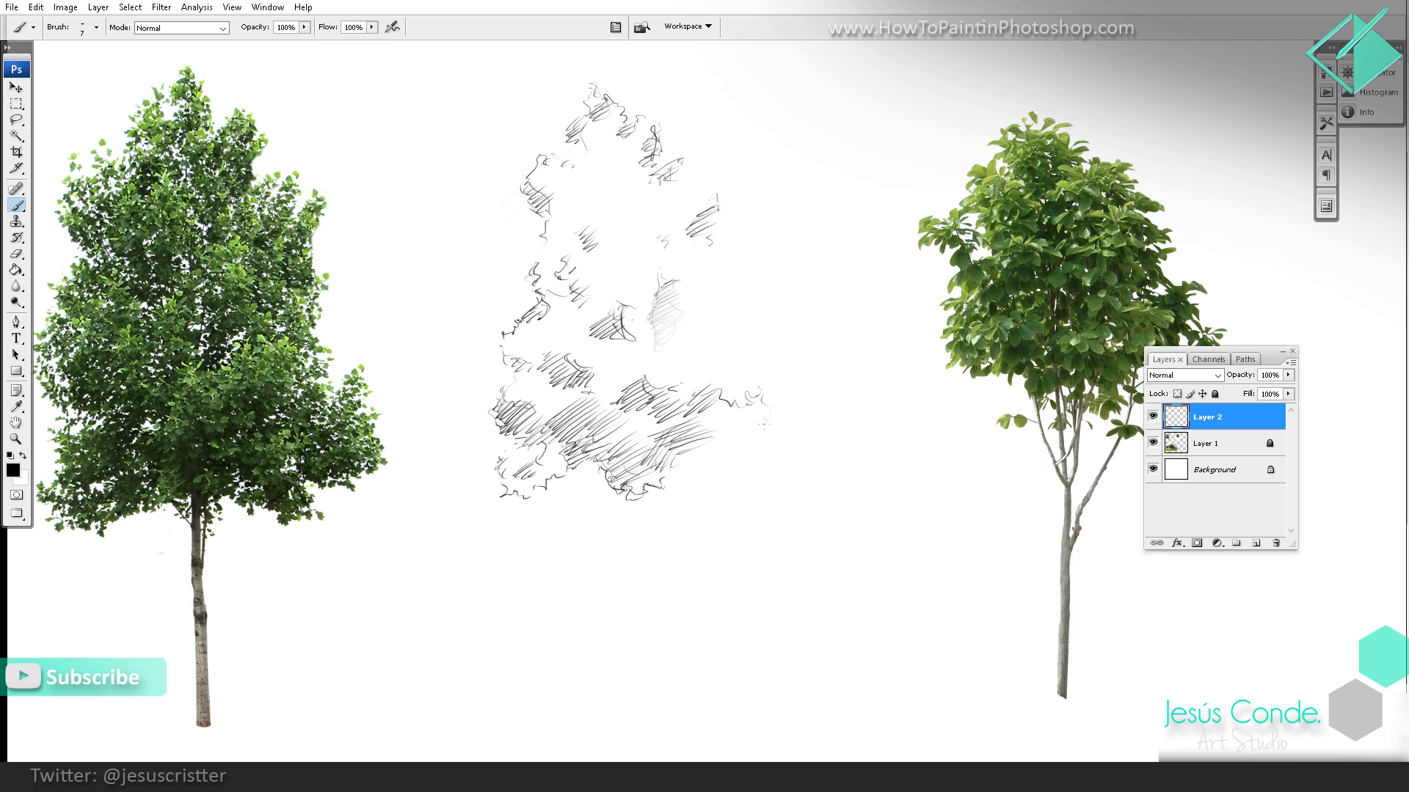
Step: Outline and hatch the jagged lower right foliage and reinforce the leafy edge at the canopy's lower left
mouse_move(708, 457)
mouse_down()
mouse_move(726, 472)
mouse_move(728, 450)
mouse_move(747, 461)
mouse_move(739, 419)
mouse_move(706, 439)
mouse_move(693, 408)
mouse_move(760, 396)
mouse_move(735, 422)
mouse_up()
drag(761, 412, 746, 428)
alt+click(780, 336)
drag(671, 347, 587, 360)
ctrl+click(553, 411)
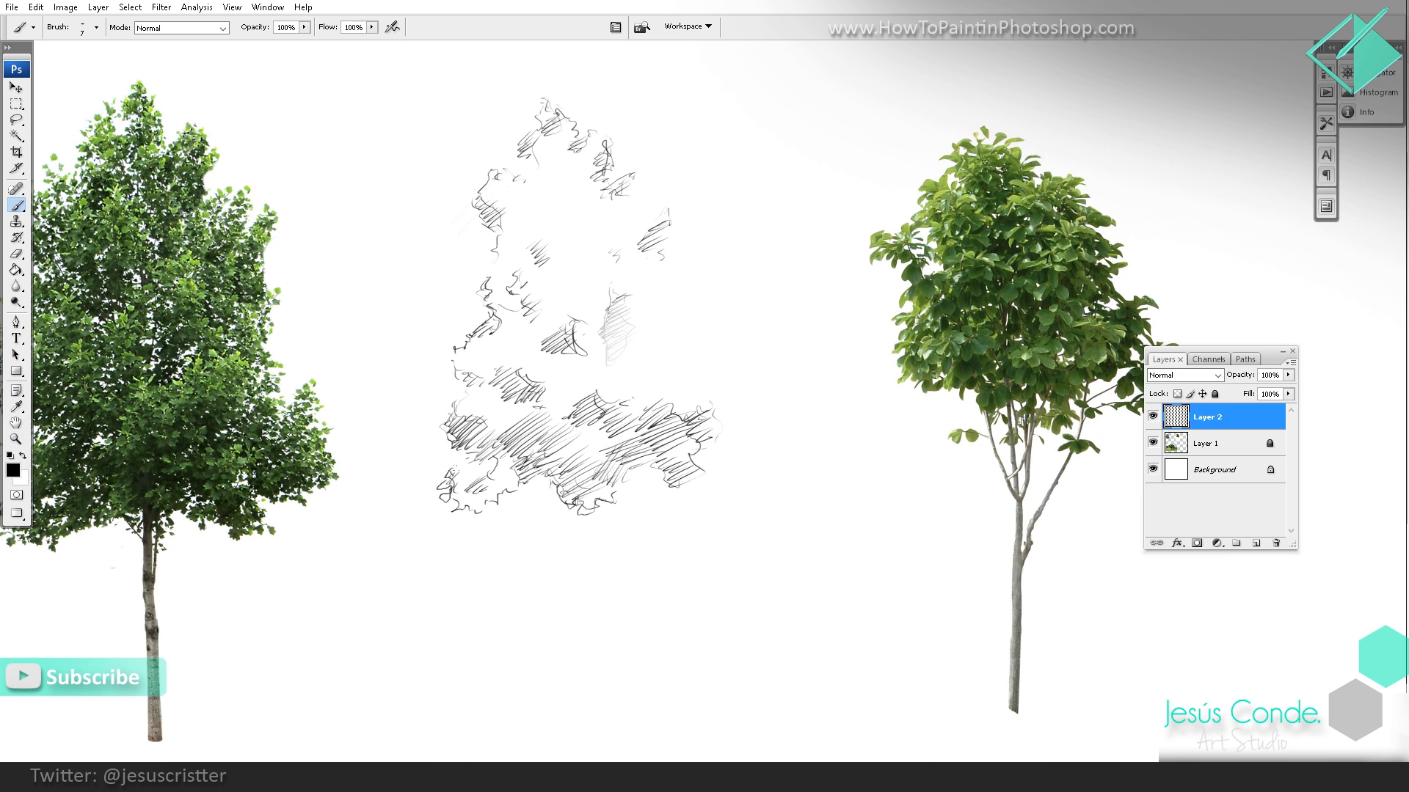
drag(495, 451, 458, 467)
Step: Sketch the trunk below the foliage with long vertical strokes, including its forked top and narrow base
drag(548, 424, 604, 384)
drag(616, 461, 624, 504)
drag(605, 437, 622, 499)
drag(614, 472, 624, 515)
drag(613, 464, 633, 526)
mouse_move(626, 537)
mouse_down()
mouse_move(609, 456)
mouse_move(613, 547)
mouse_up()
key(e)
key(b)
mouse_move(628, 496)
mouse_down()
mouse_move(624, 570)
mouse_move(622, 518)
mouse_up()
drag(622, 506, 625, 541)
drag(617, 458, 612, 537)
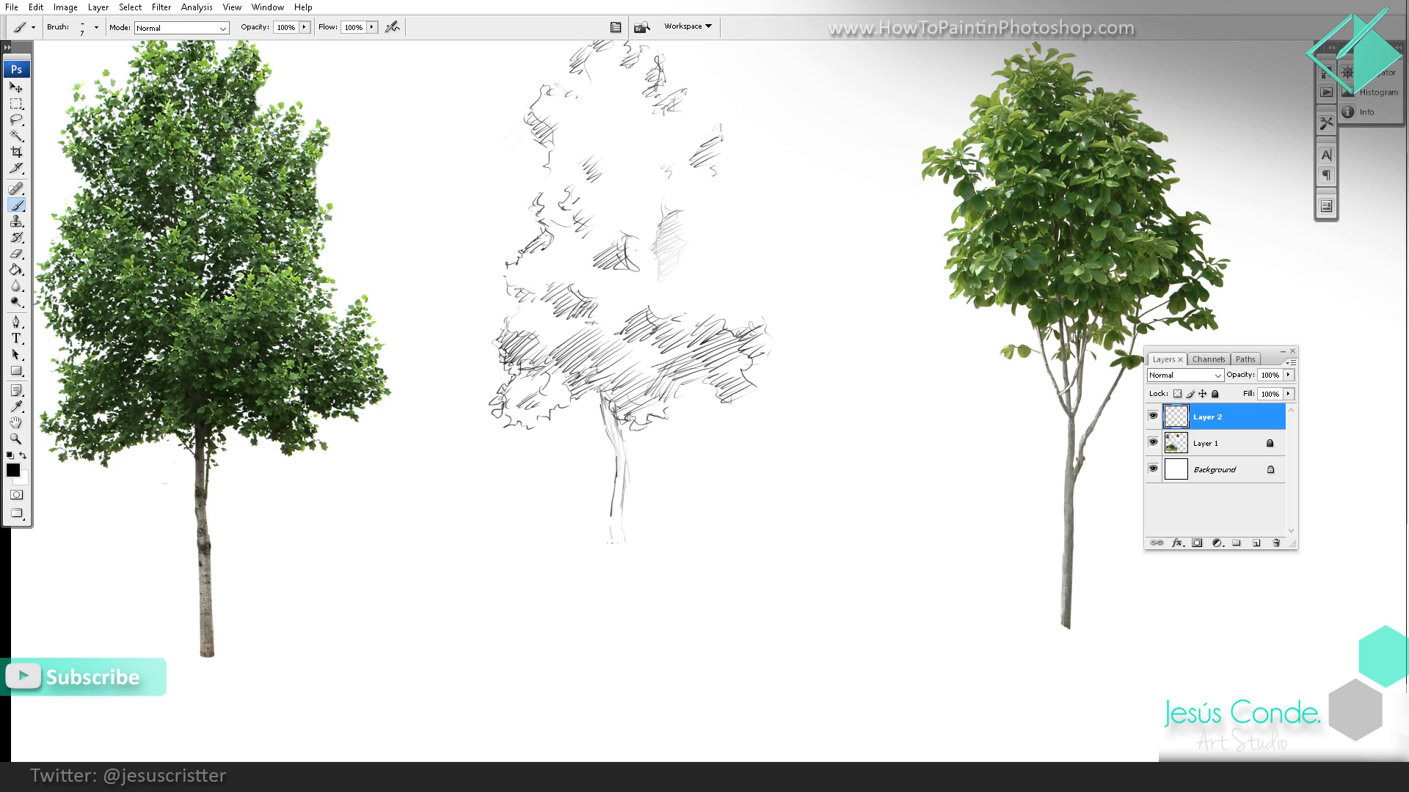
drag(611, 529, 621, 657)
drag(643, 430, 623, 529)
Step: Draw the leafy outline down the canopy's right side and darken the lower right foliage with outlines and hatching
mouse_move(711, 174)
mouse_down()
mouse_move(675, 213)
mouse_move(700, 281)
mouse_move(676, 330)
mouse_up()
mouse_move(696, 315)
mouse_down()
mouse_move(683, 333)
mouse_move(706, 340)
mouse_move(680, 354)
mouse_move(687, 371)
mouse_move(710, 364)
mouse_up()
drag(1038, 377, 1043, 357)
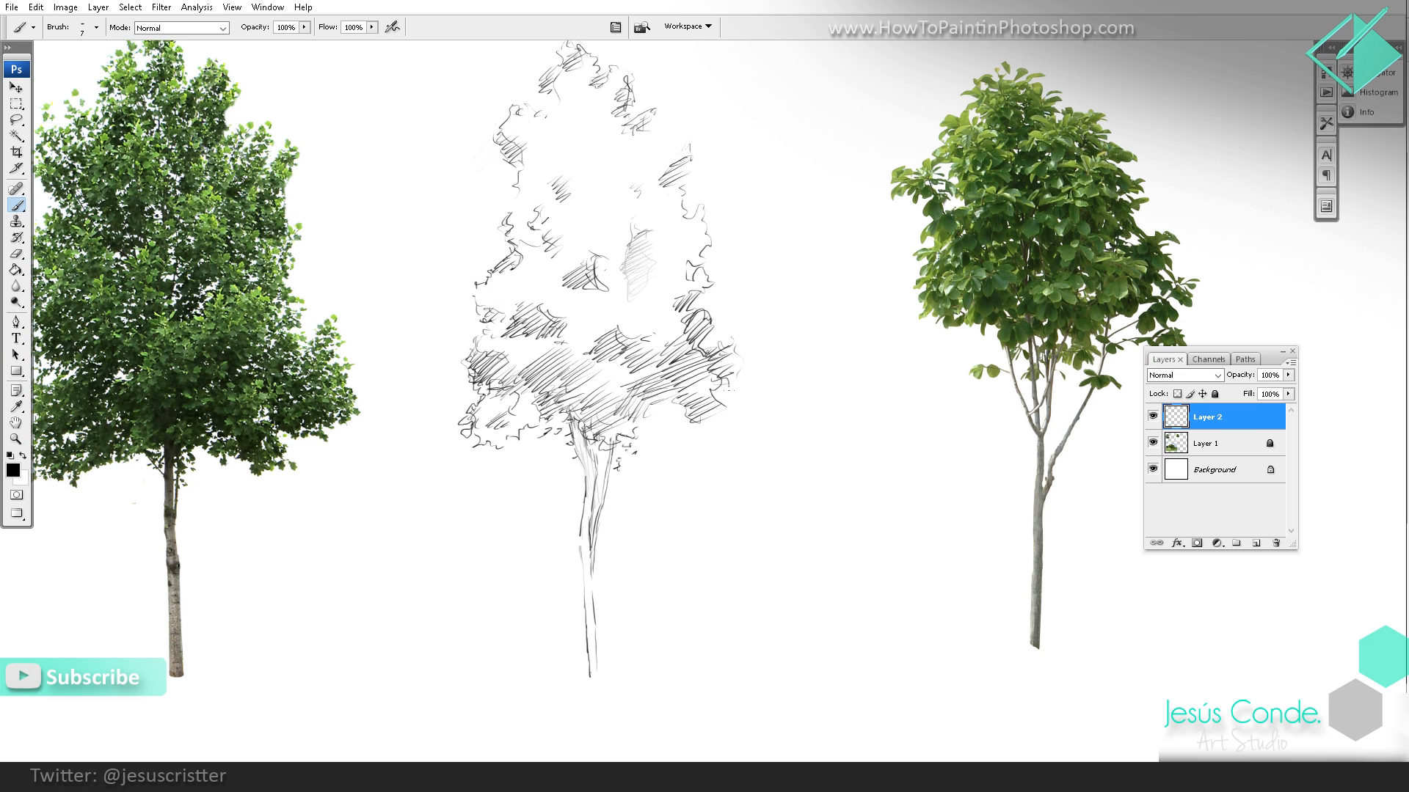
mouse_move(738, 375)
mouse_down()
mouse_move(714, 398)
mouse_move(722, 410)
mouse_move(650, 413)
mouse_up()
drag(677, 403, 655, 424)
drag(692, 411, 675, 431)
mouse_move(650, 416)
mouse_down()
mouse_move(681, 432)
mouse_move(721, 407)
mouse_move(722, 352)
mouse_move(691, 270)
mouse_up()
mouse_move(609, 435)
mouse_down()
mouse_move(637, 406)
mouse_move(645, 414)
mouse_up()
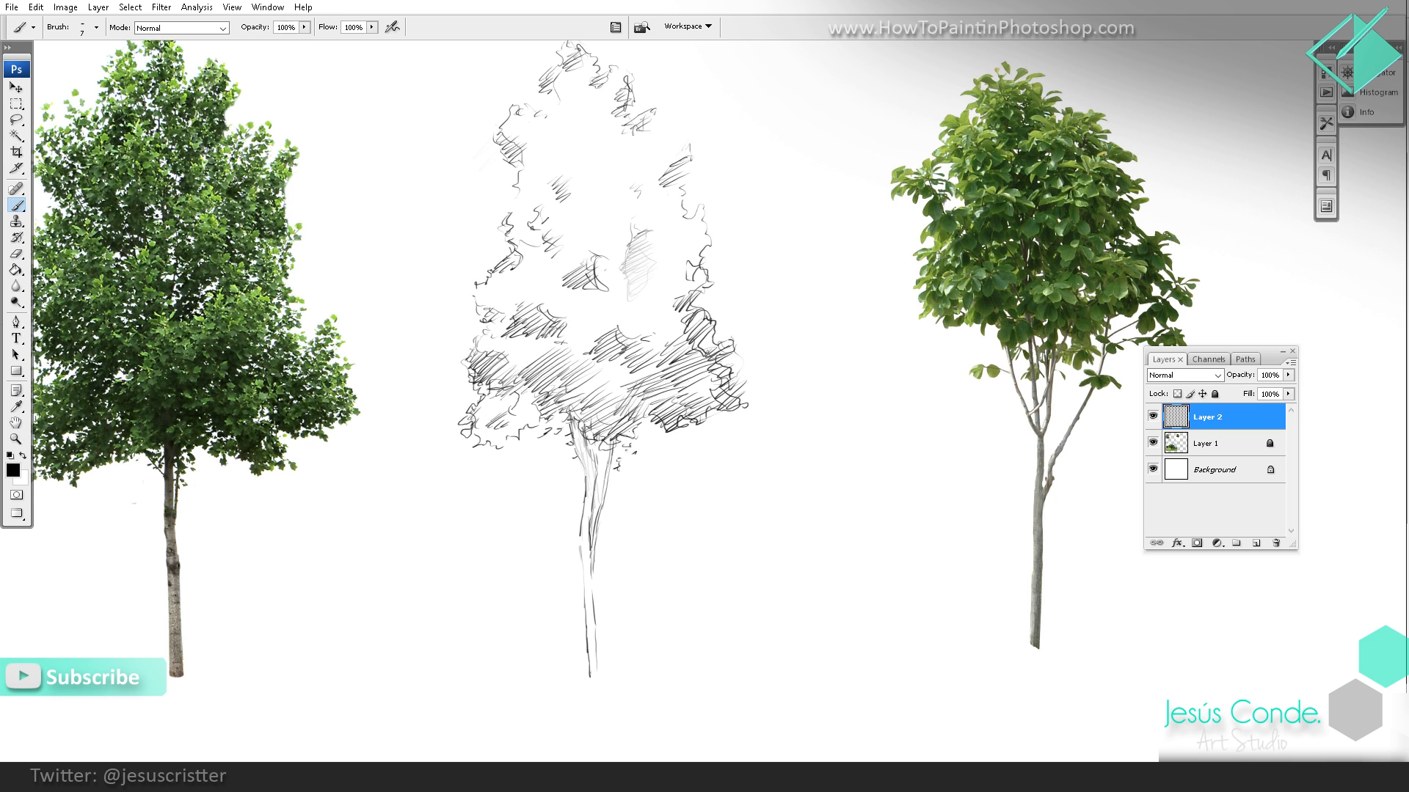
Step: Reinforce the canopy's left contour with jagged leaf edges and hatch the foliage along the middle and lower left
mouse_move(651, 407)
mouse_down()
mouse_move(664, 395)
mouse_move(623, 372)
mouse_move(604, 336)
mouse_move(607, 363)
mouse_up()
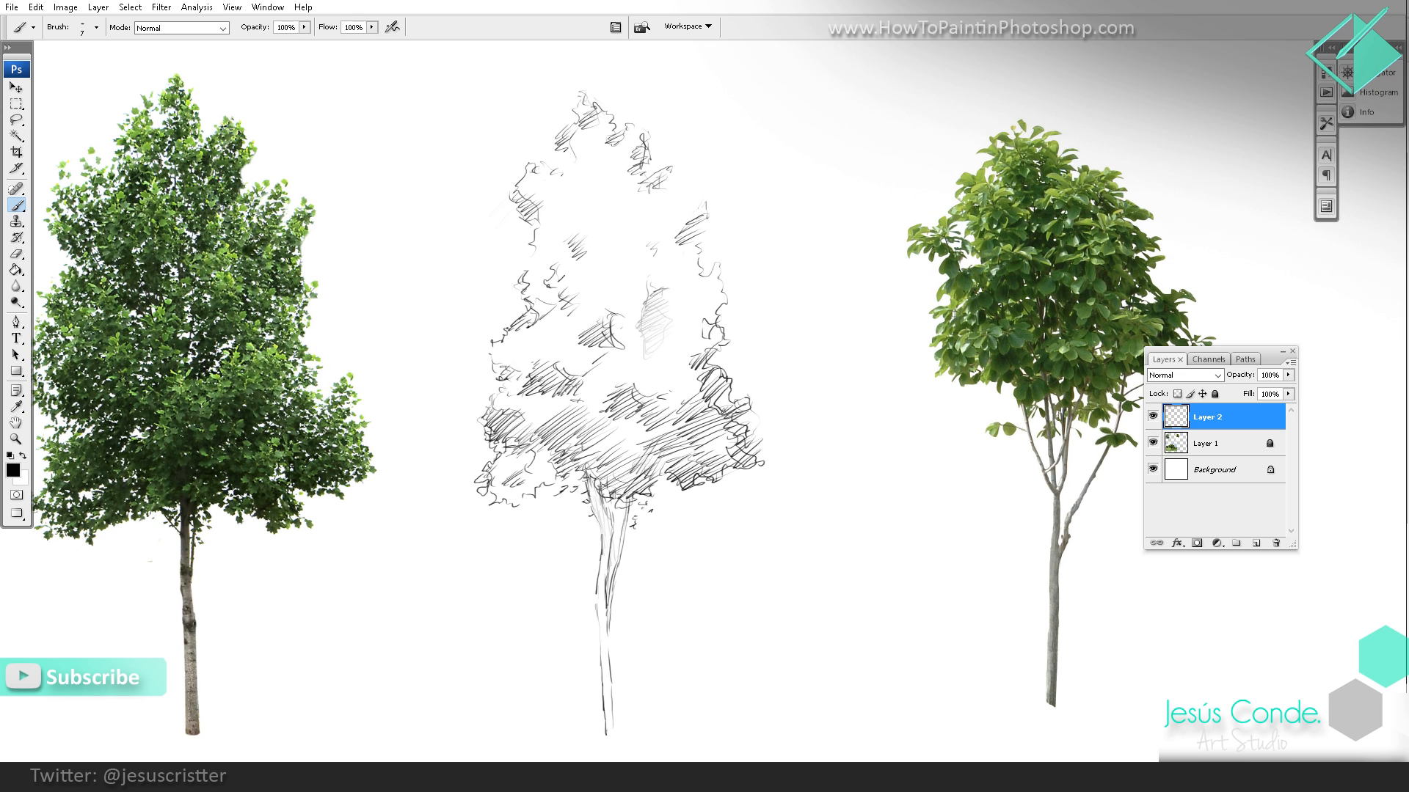
drag(532, 326, 552, 310)
mouse_move(548, 322)
mouse_down()
mouse_move(559, 308)
mouse_move(557, 328)
mouse_move(520, 327)
mouse_move(484, 430)
mouse_up()
mouse_move(492, 503)
mouse_down()
mouse_move(555, 454)
mouse_move(571, 466)
mouse_up()
drag(569, 481, 582, 468)
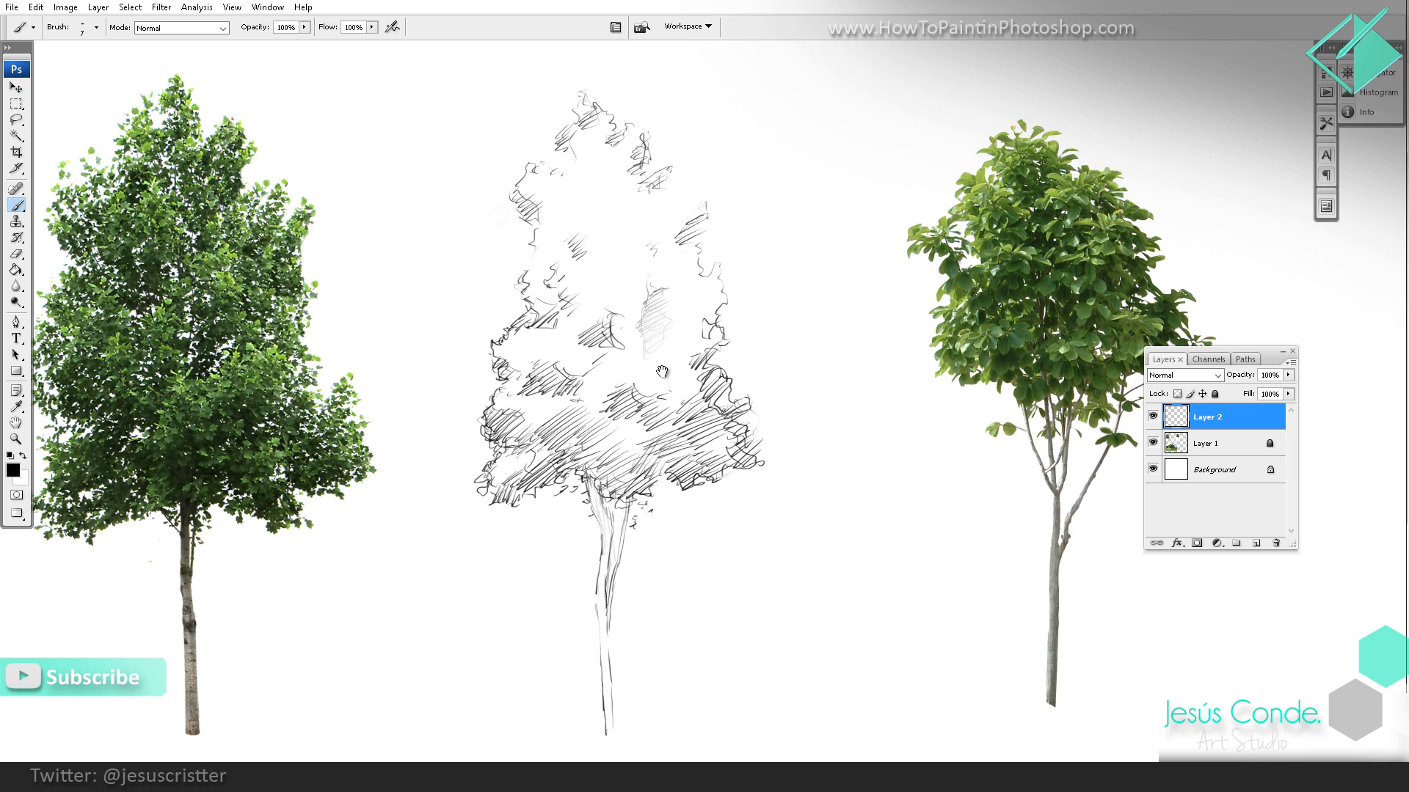
Step: Strengthen the upper crown's leafy edges and add hatching below the peak and along the right side
drag(664, 373, 664, 394)
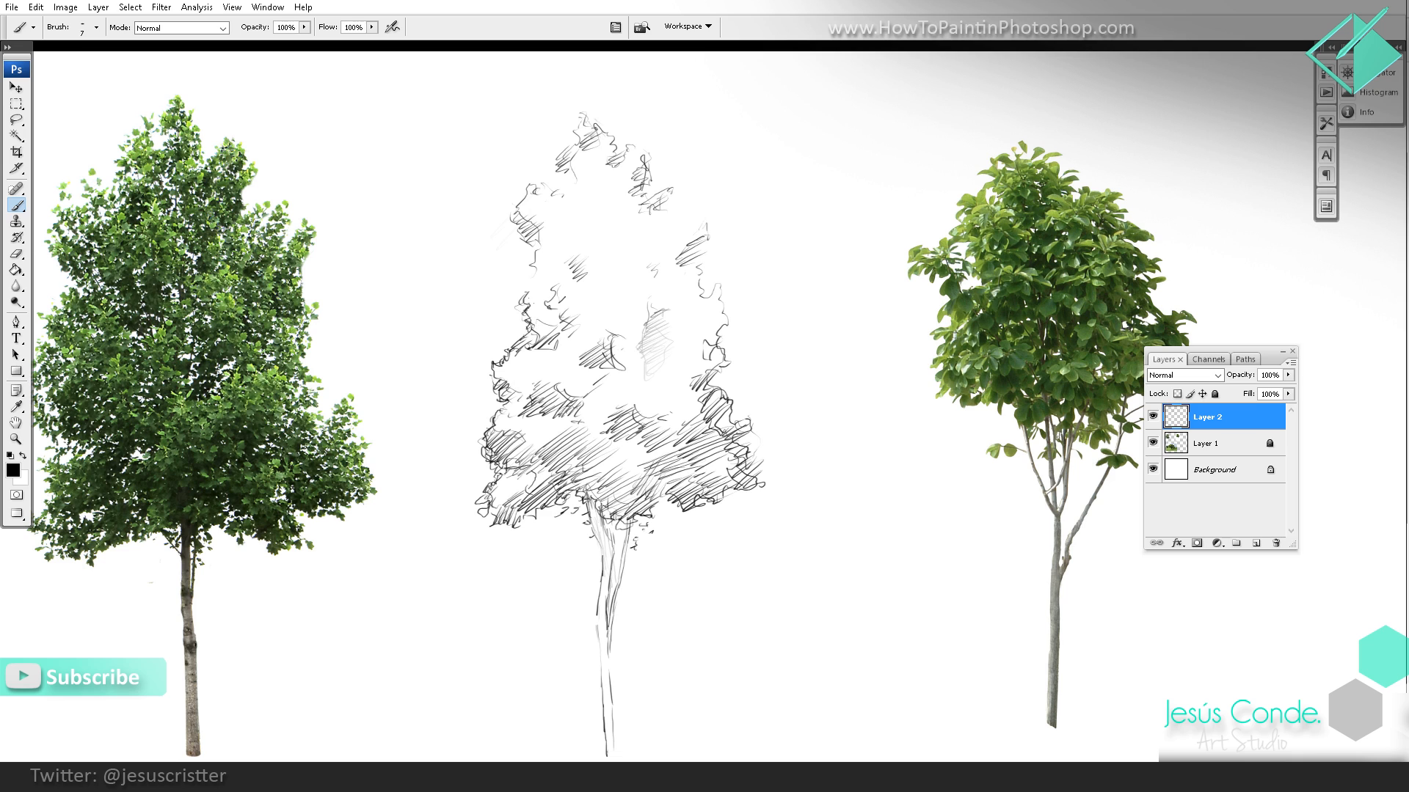
key(e)
key(b)
mouse_move(574, 174)
mouse_down()
mouse_move(560, 191)
mouse_move(610, 180)
mouse_move(631, 237)
mouse_move(654, 212)
mouse_up()
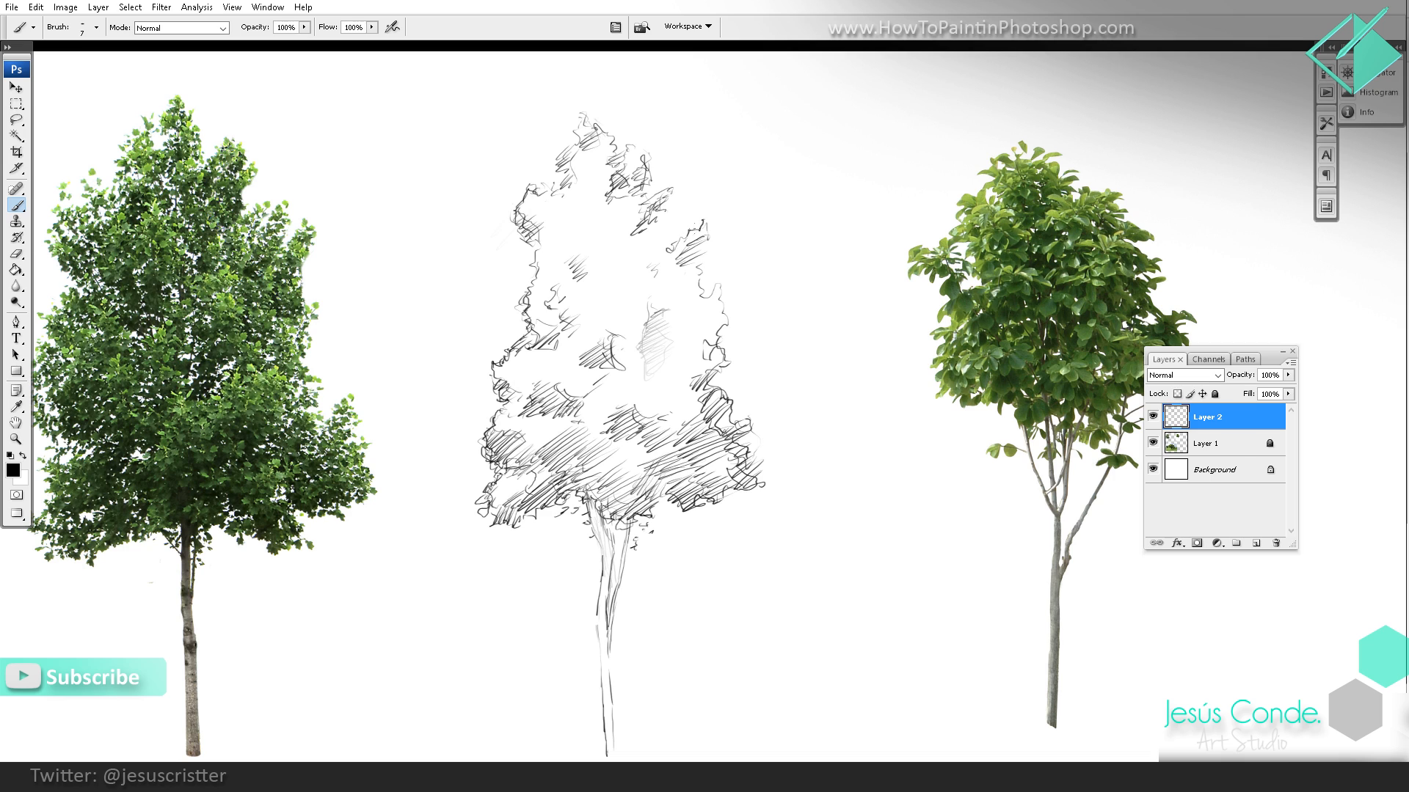
mouse_move(694, 264)
mouse_down()
mouse_move(665, 282)
mouse_move(686, 291)
mouse_move(692, 325)
mouse_up()
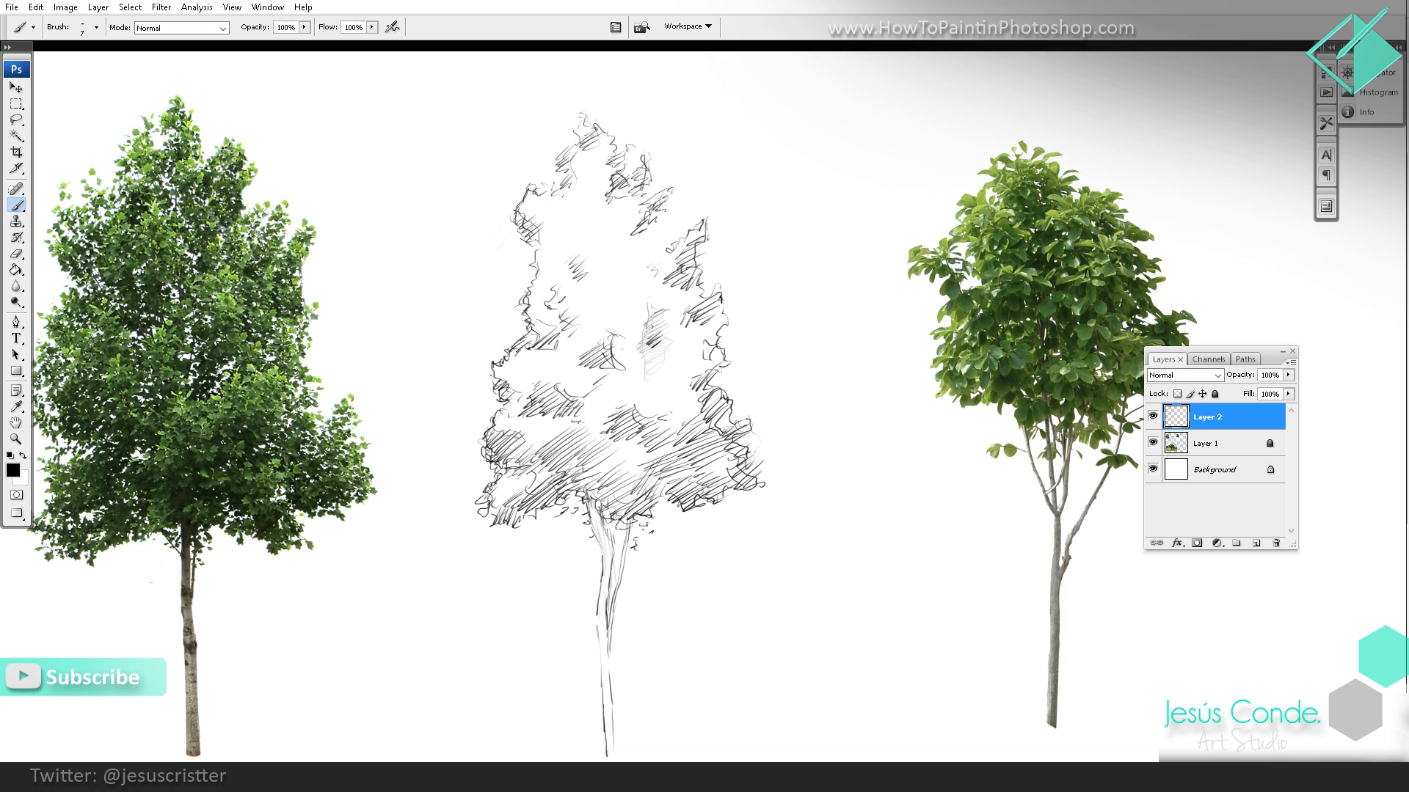
Step: Add short dark hatching strokes to the shadow patches in the centre of the canopy
drag(633, 315, 620, 325)
drag(634, 318, 612, 329)
drag(633, 306, 613, 319)
drag(623, 273, 622, 285)
Step: Check the whole sketch beside the reference trees and darken the contours of the trunk's fork
key(z)
alt+click(699, 267)
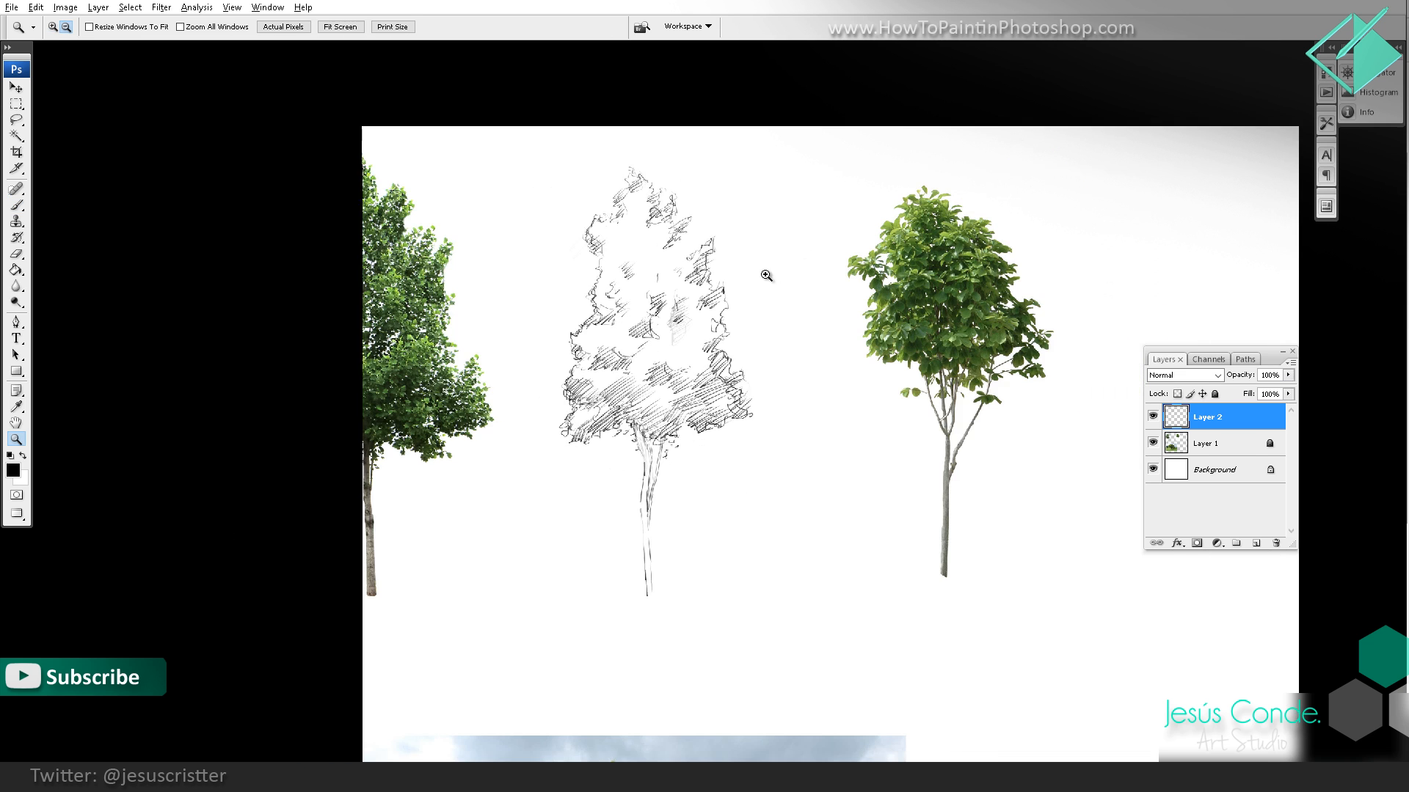
click(699, 322)
click(698, 320)
drag(637, 295, 639, 239)
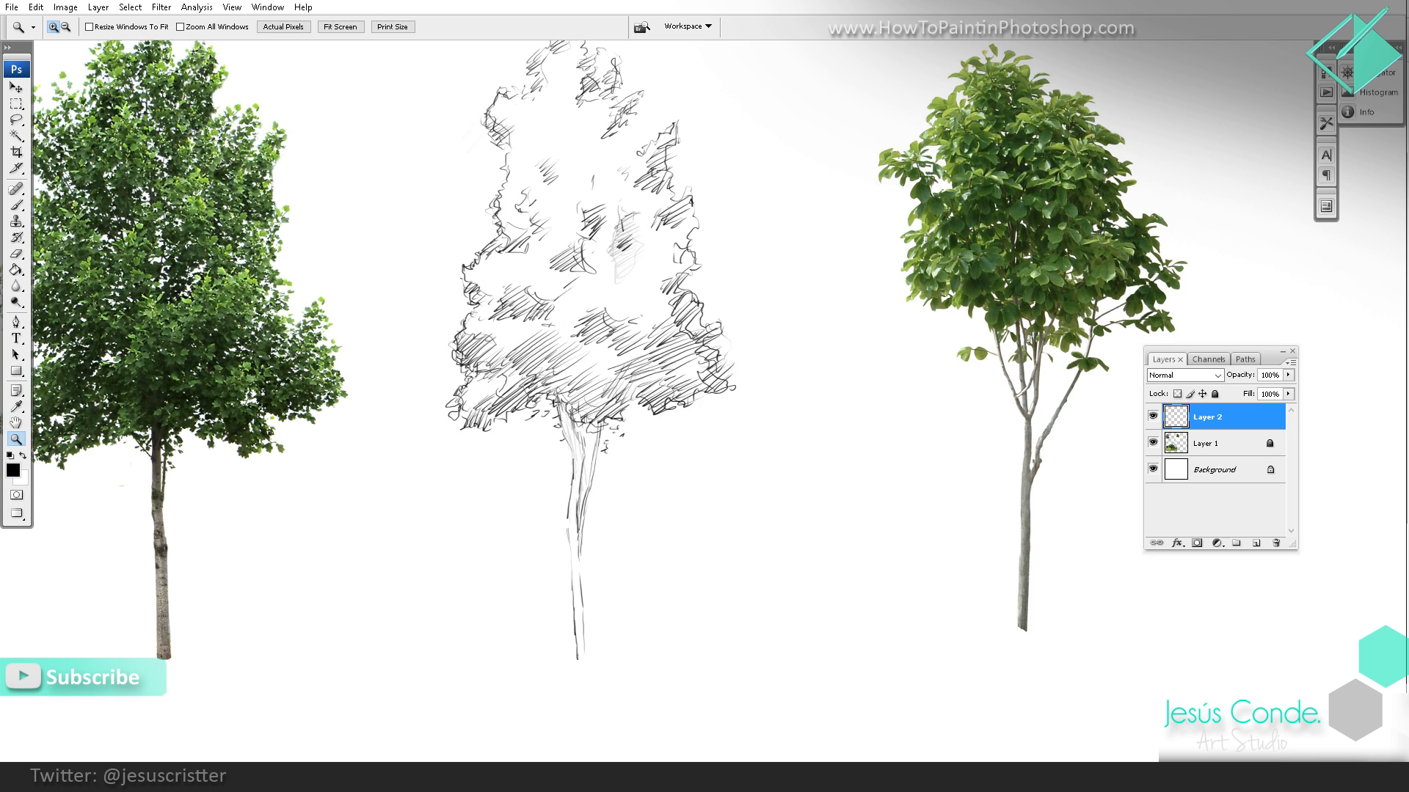
key(b)
drag(600, 418, 574, 546)
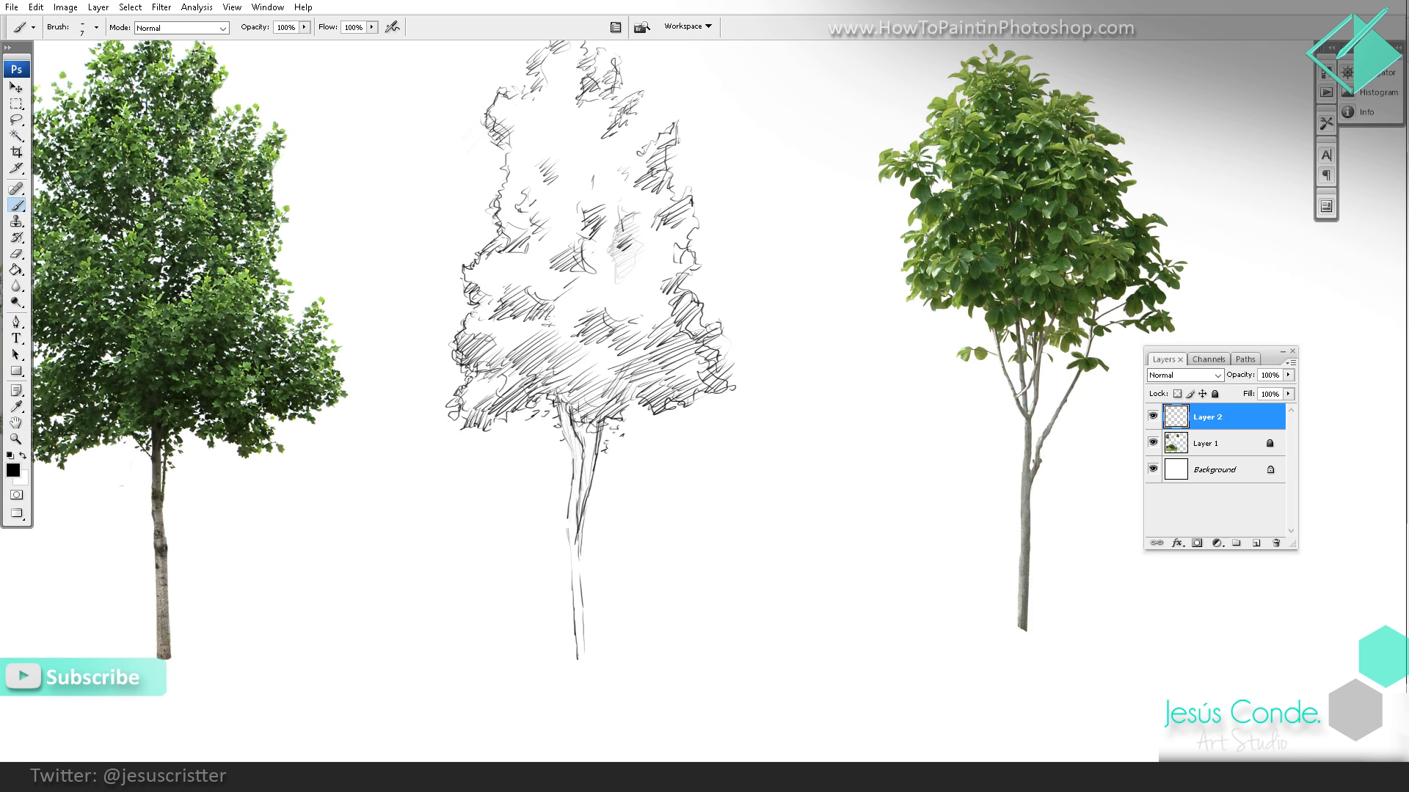
Step: Examine the keyboard shortcuts for Tools down to the brush size commands, and close the dialog without changes
drag(449, 254, 480, 274)
click(38, 9)
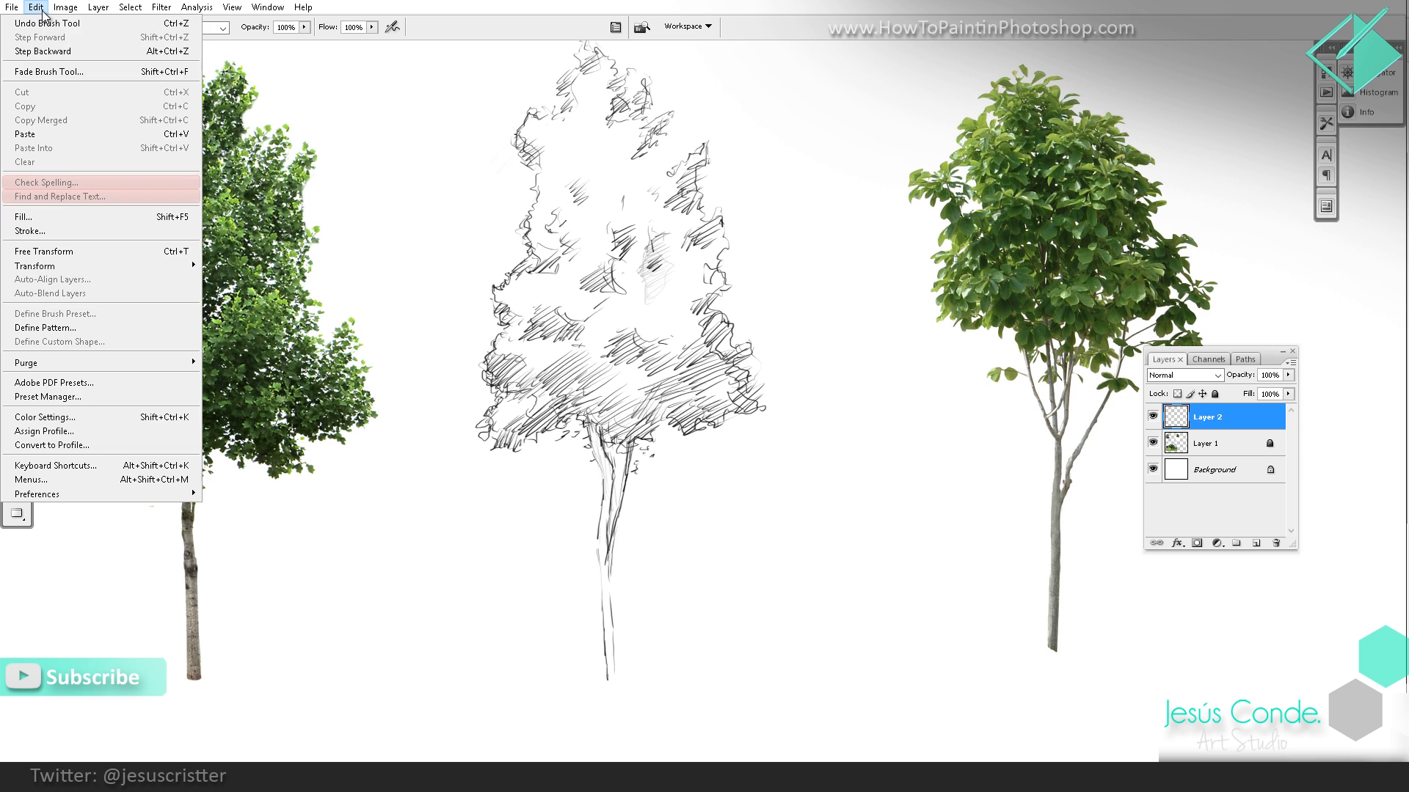
click(55, 465)
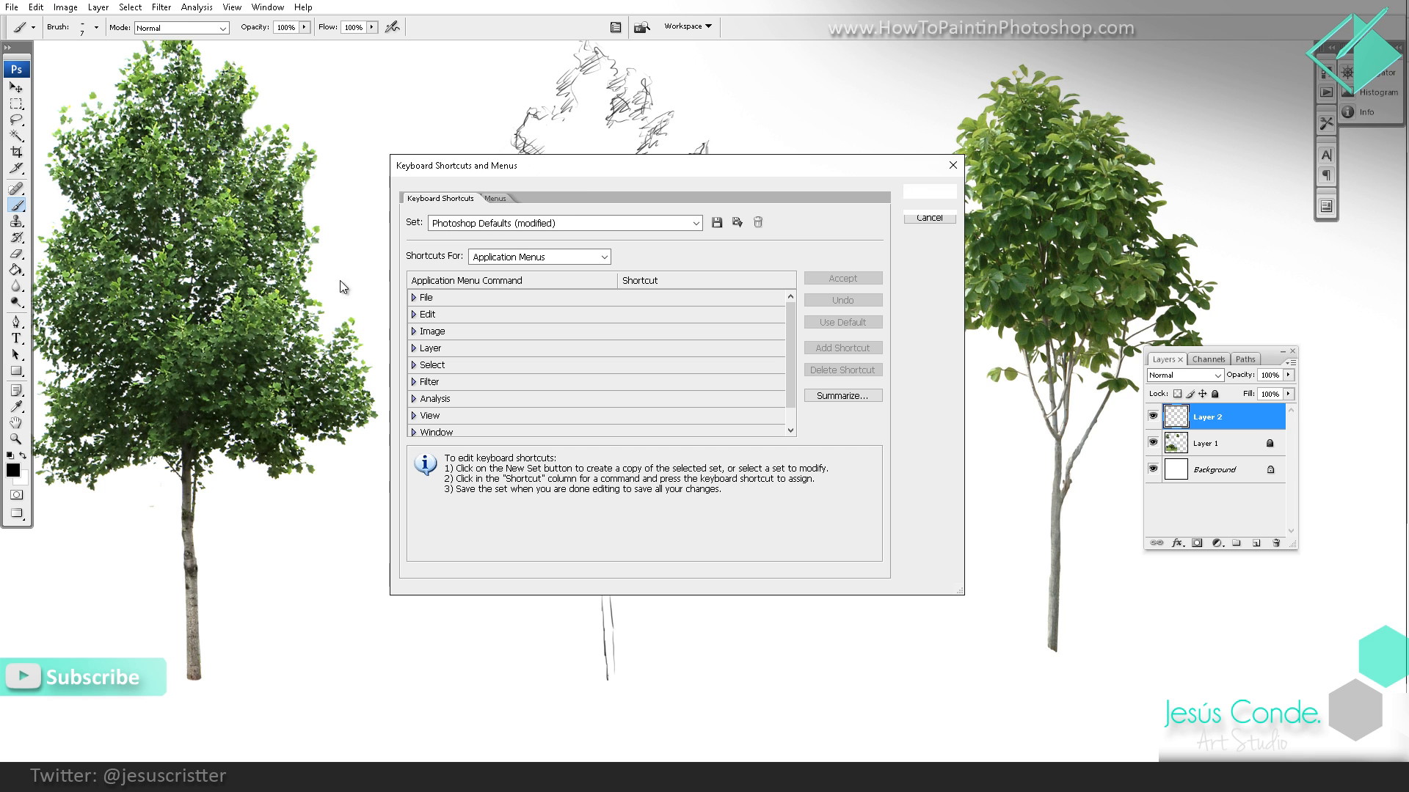
click(508, 223)
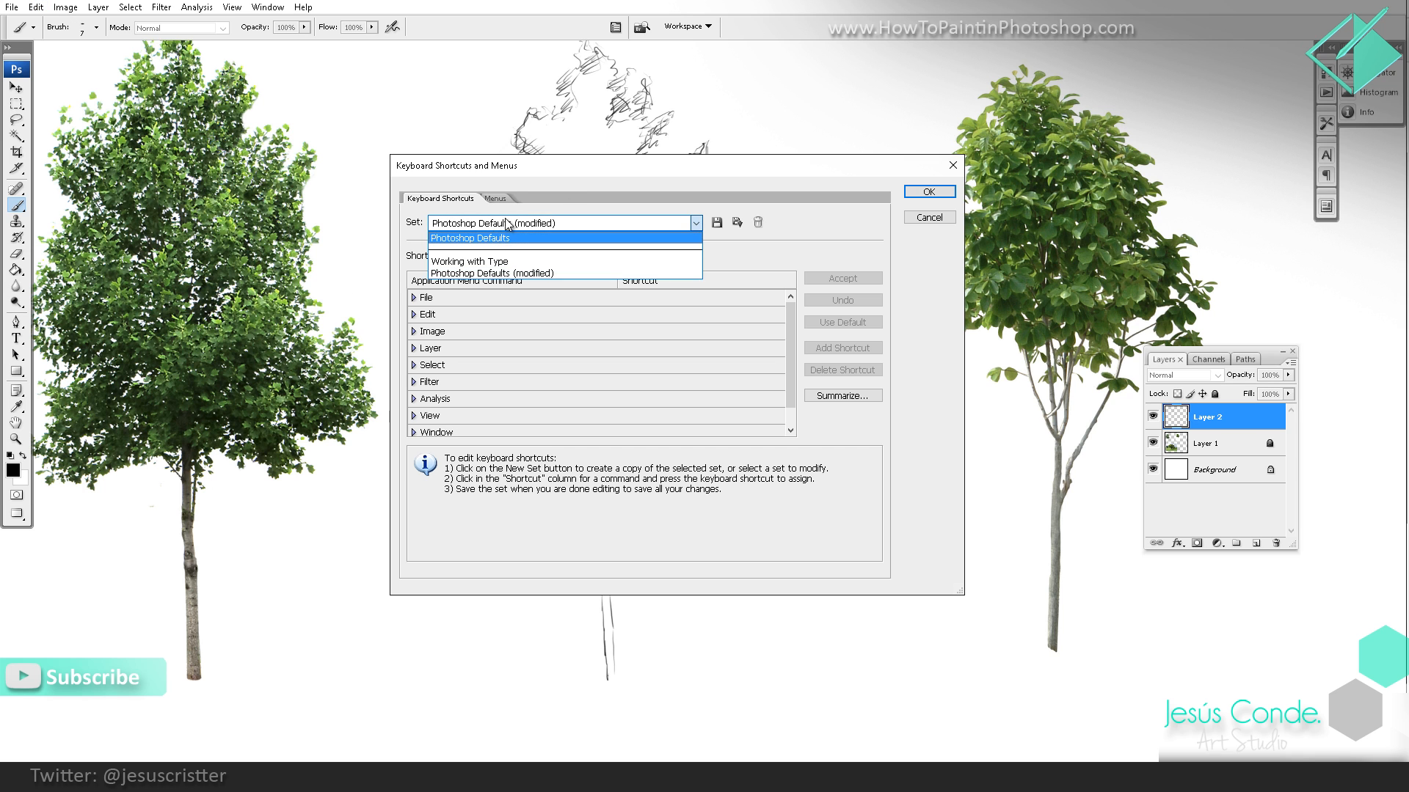
click(507, 224)
click(514, 257)
click(506, 289)
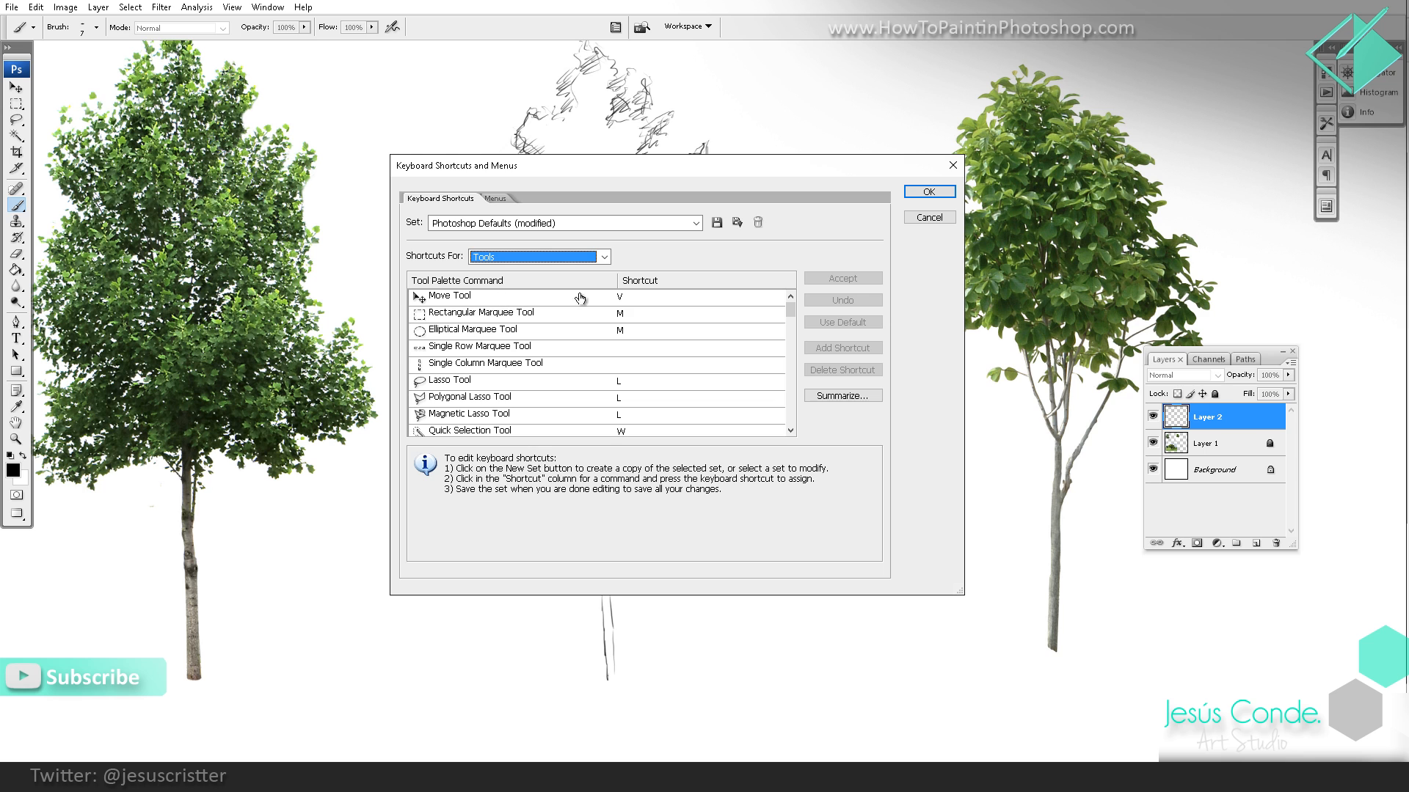
drag(791, 309, 789, 417)
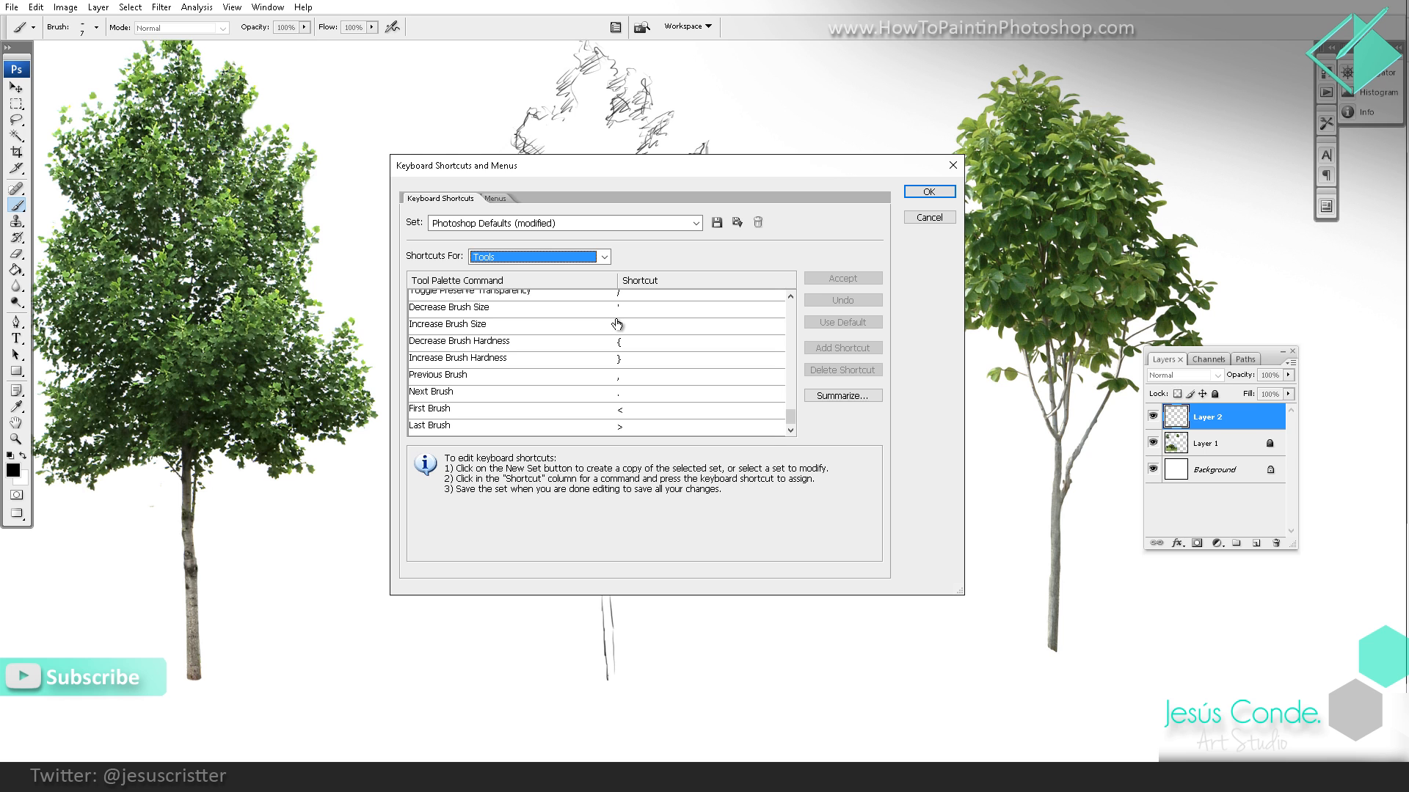
click(917, 218)
Step: Hatch the upper crown's left and right sides and define the leafy edges of the middle and lower right foliage masses
drag(705, 222, 661, 271)
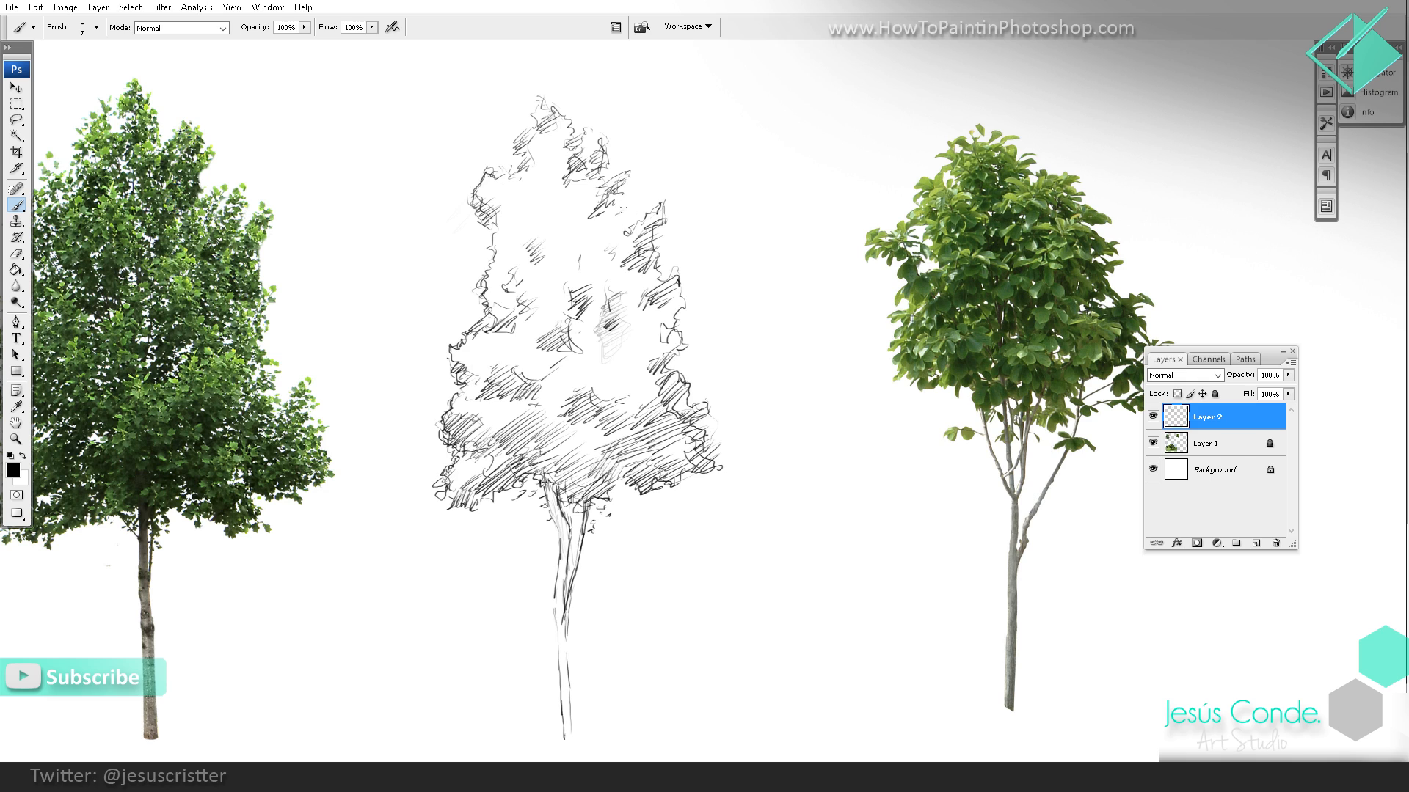
drag(600, 219, 634, 200)
drag(598, 227, 633, 206)
mouse_move(499, 240)
mouse_down()
mouse_move(525, 226)
mouse_move(513, 213)
mouse_move(523, 254)
mouse_up()
mouse_move(507, 276)
mouse_down()
mouse_move(536, 256)
mouse_move(536, 227)
mouse_up()
drag(535, 253, 548, 240)
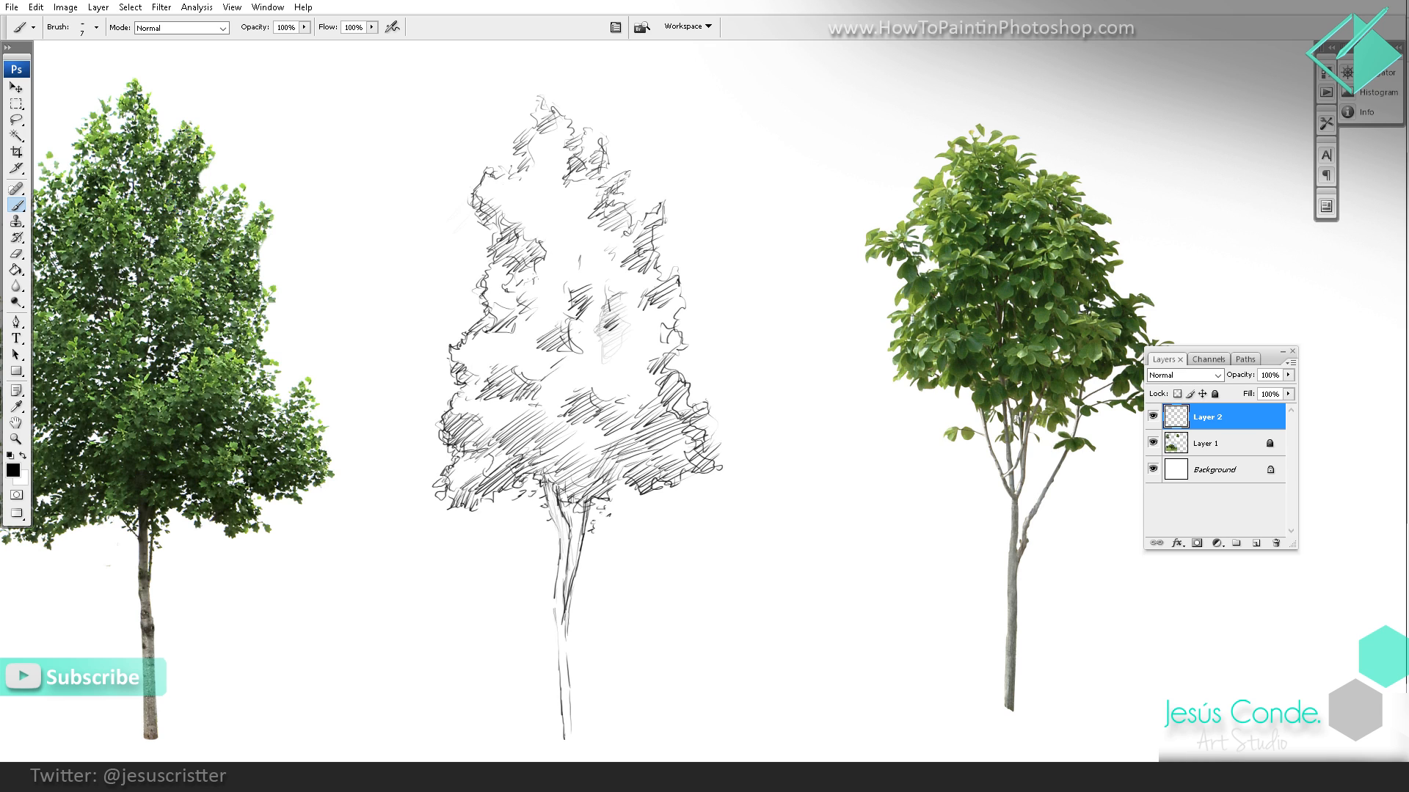
drag(485, 311, 523, 297)
mouse_move(609, 397)
mouse_down()
mouse_move(675, 373)
mouse_move(659, 355)
mouse_move(668, 340)
mouse_move(675, 386)
mouse_move(673, 313)
mouse_up()
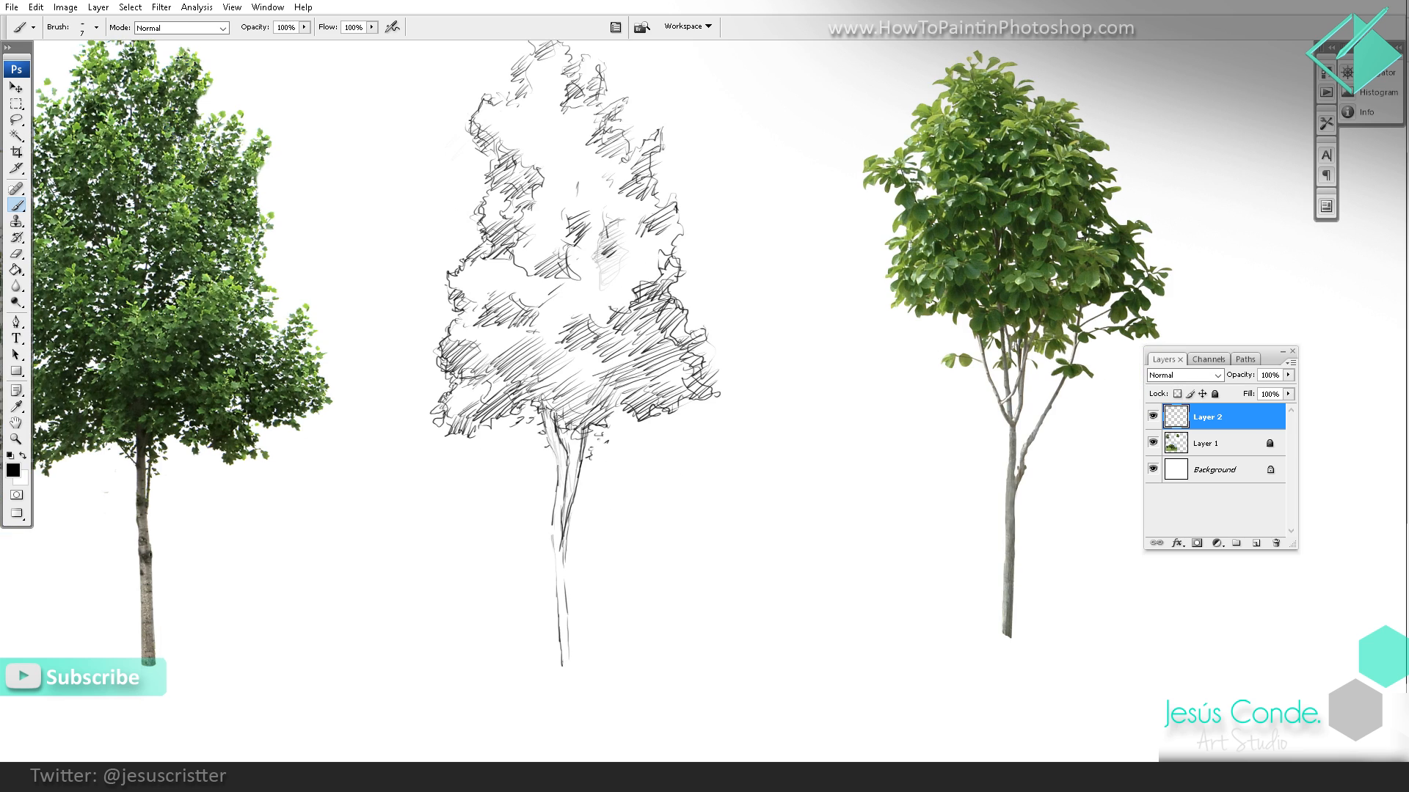
Step: Shade the top of the trunk and its left fork with short hatching strokes beneath the foliage
mouse_move(593, 408)
mouse_down()
mouse_move(593, 367)
mouse_move(556, 399)
mouse_move(556, 441)
mouse_up()
drag(544, 388, 552, 409)
drag(695, 329, 658, 328)
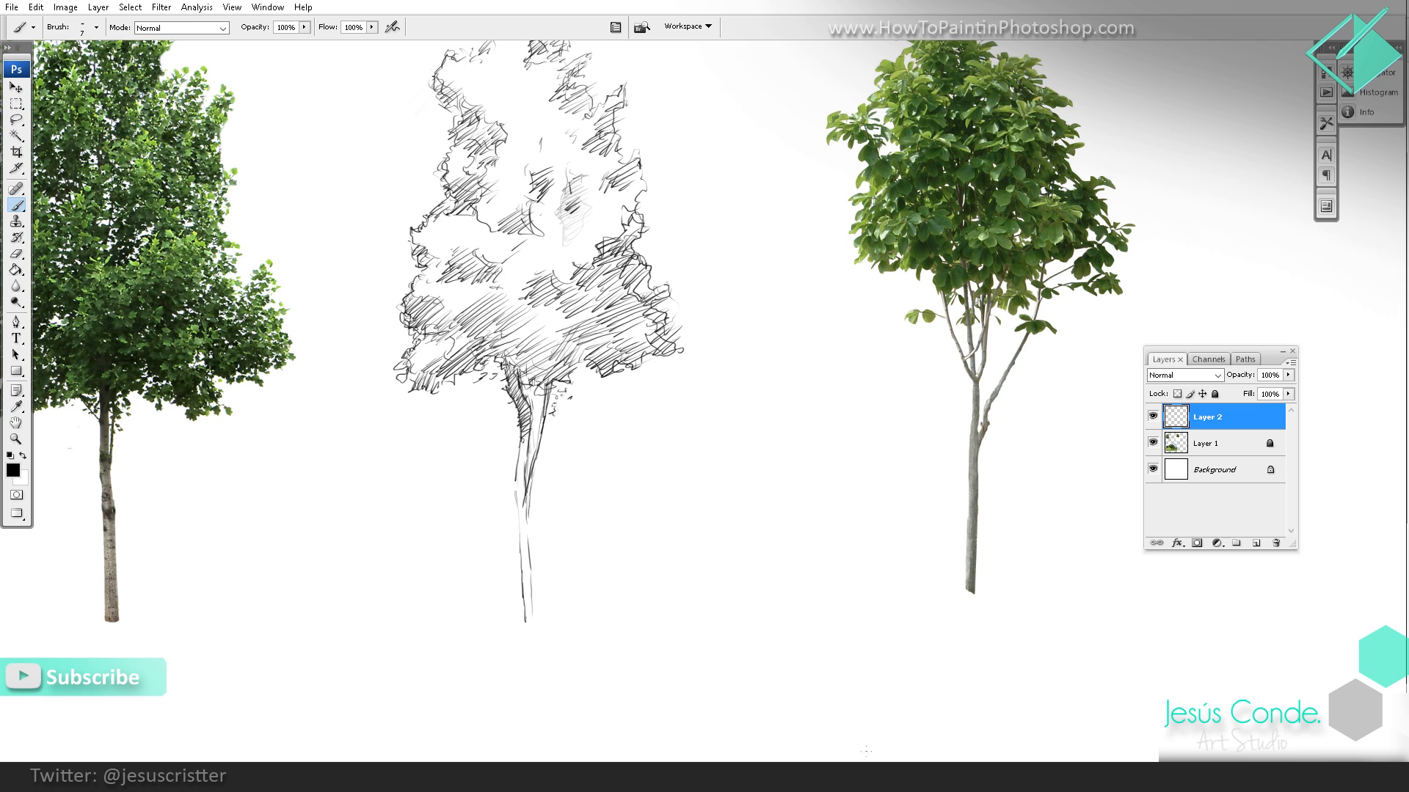
click(875, 777)
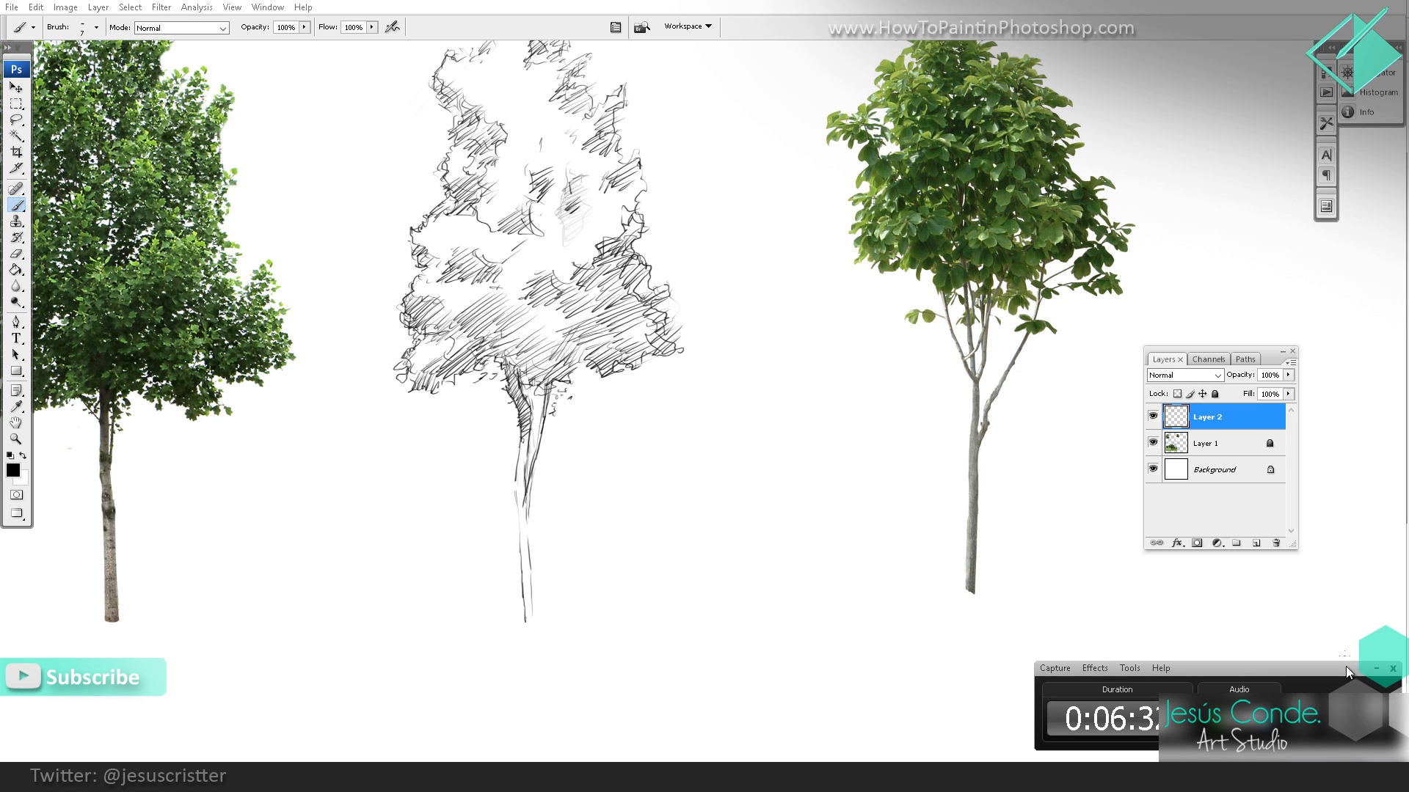
click(1376, 669)
Step: Sketch the upper branches of the second tree with light lines in the empty space beside its reference photo
key(z)
alt+click(851, 437)
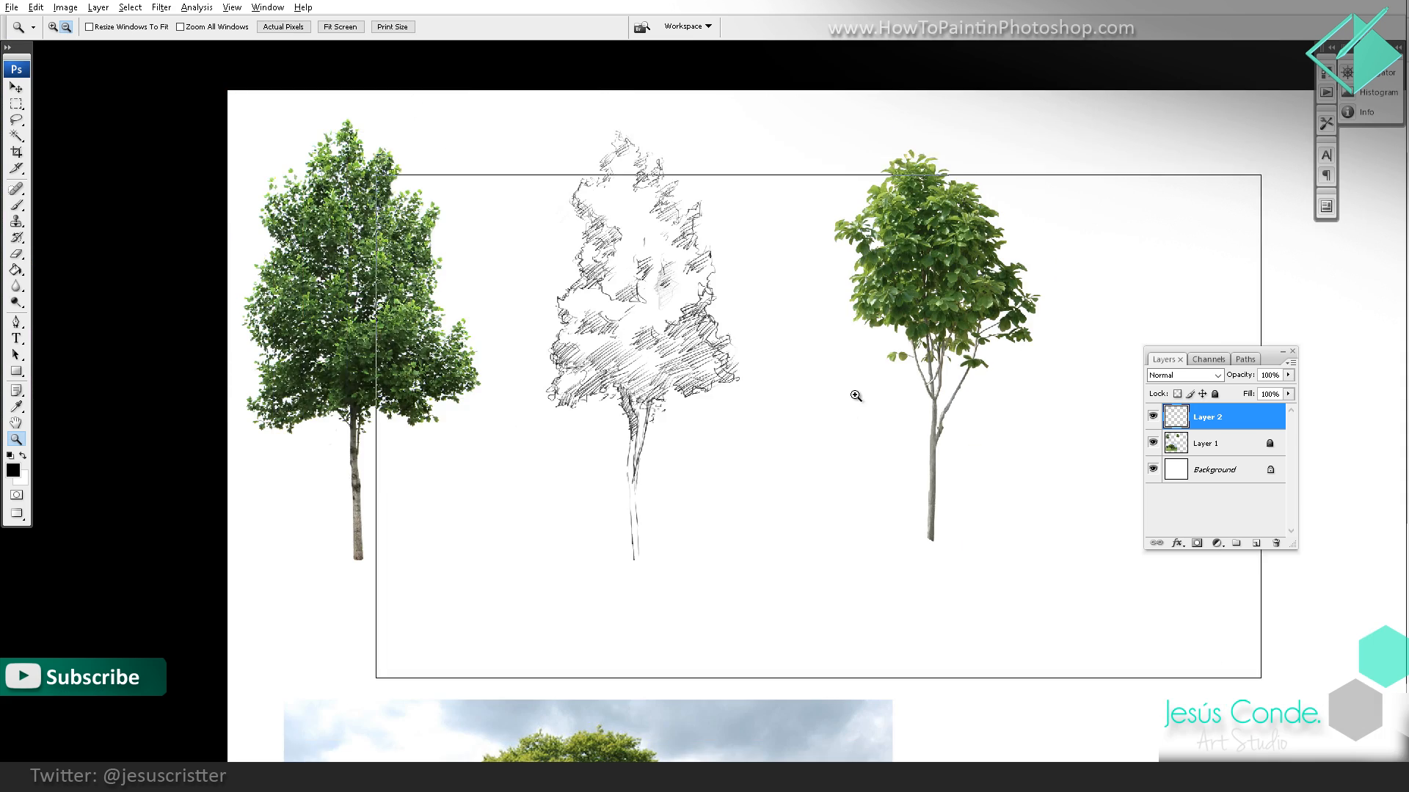
alt+click(856, 396)
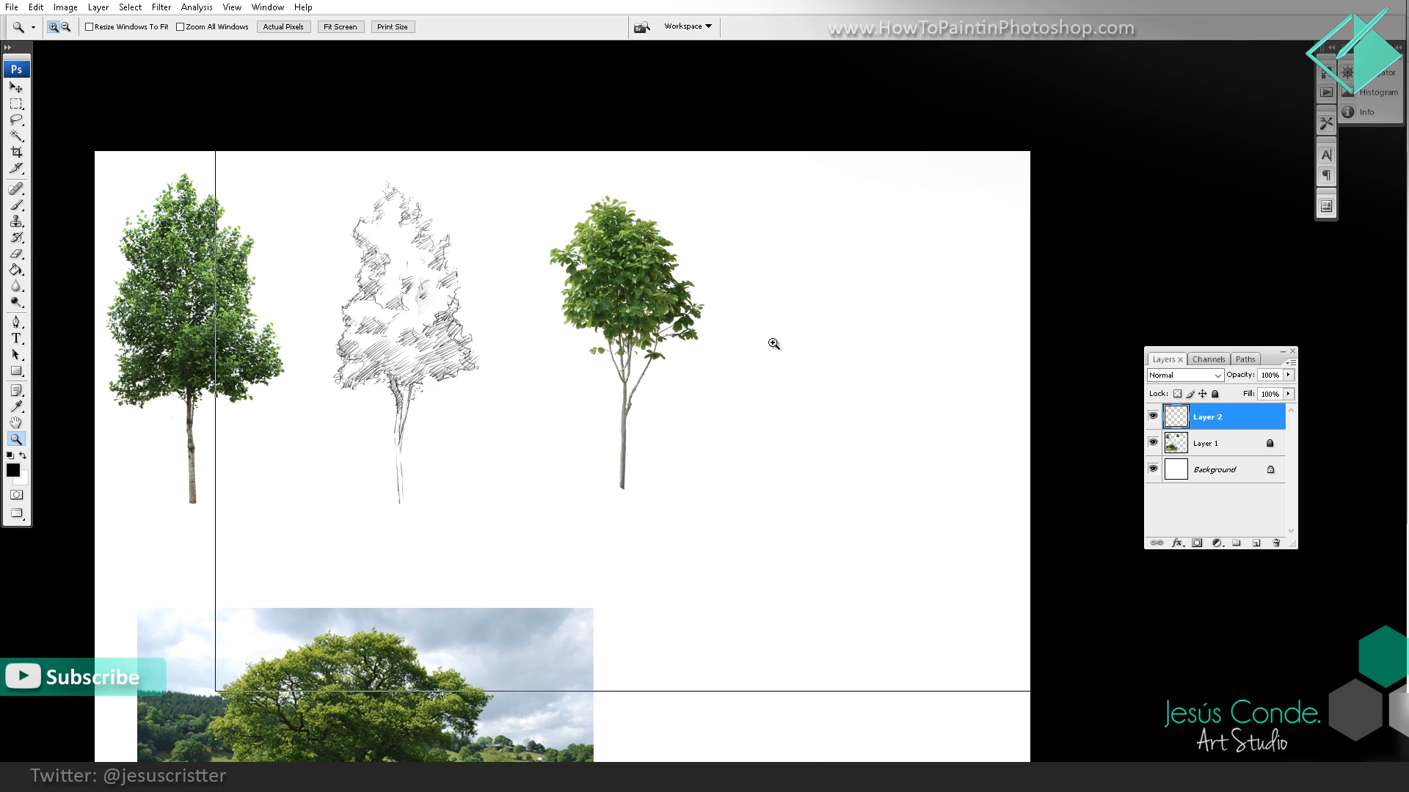
click(774, 345)
key(b)
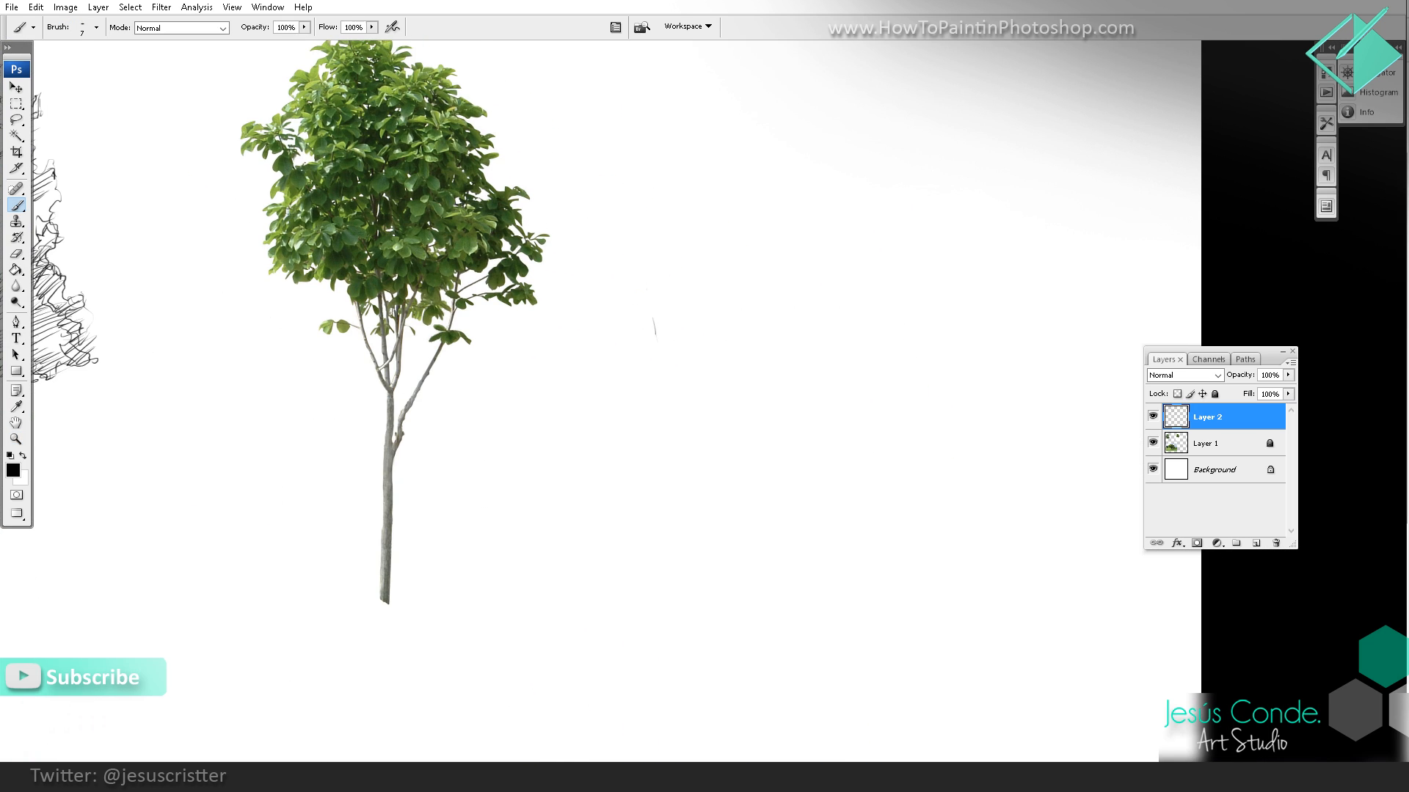
mouse_move(647, 290)
mouse_down()
mouse_move(687, 382)
mouse_move(664, 345)
mouse_up()
drag(666, 205, 672, 277)
drag(667, 173, 679, 320)
drag(697, 382, 668, 206)
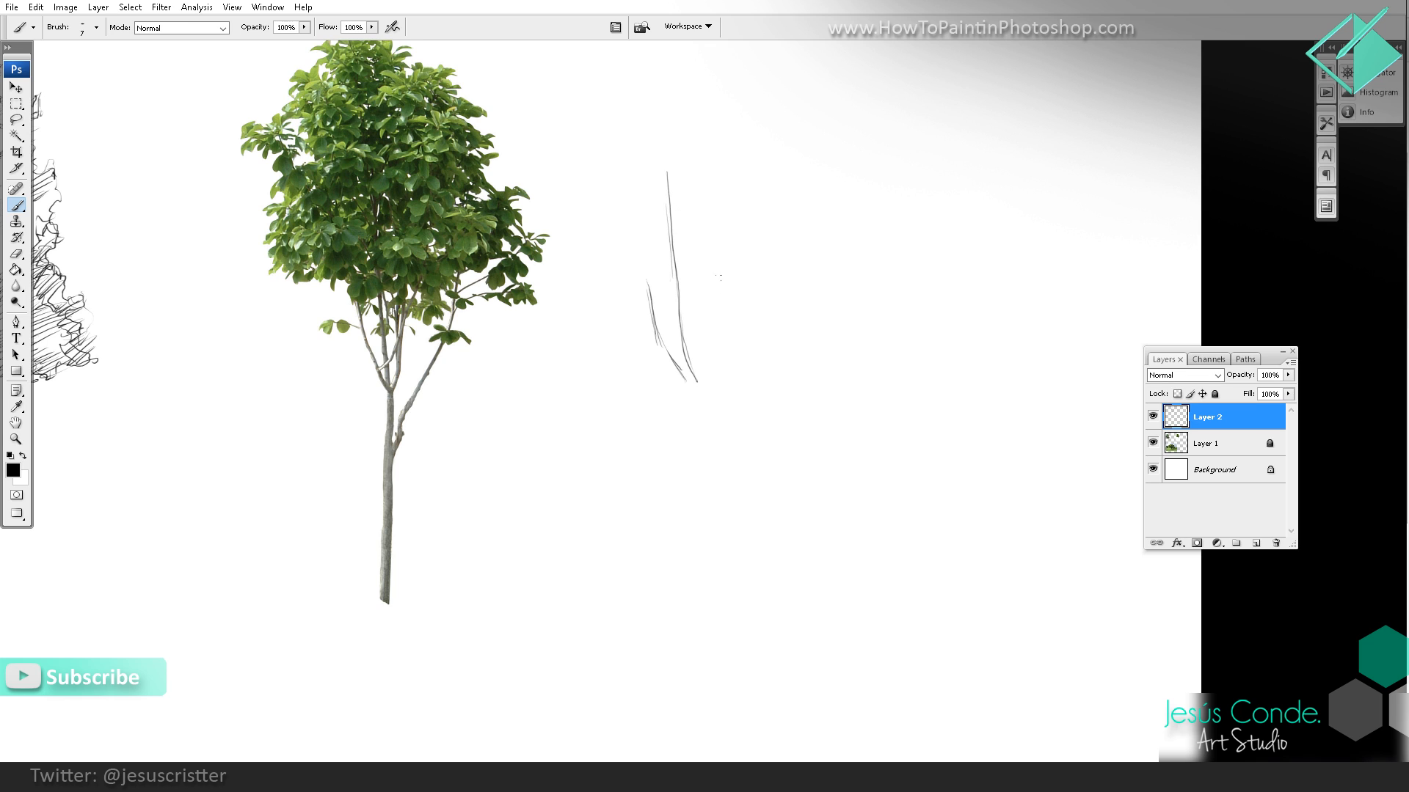
mouse_move(756, 232)
mouse_down()
mouse_move(707, 371)
mouse_move(729, 311)
mouse_up()
mouse_move(728, 259)
mouse_down()
mouse_move(711, 428)
mouse_move(731, 235)
mouse_up()
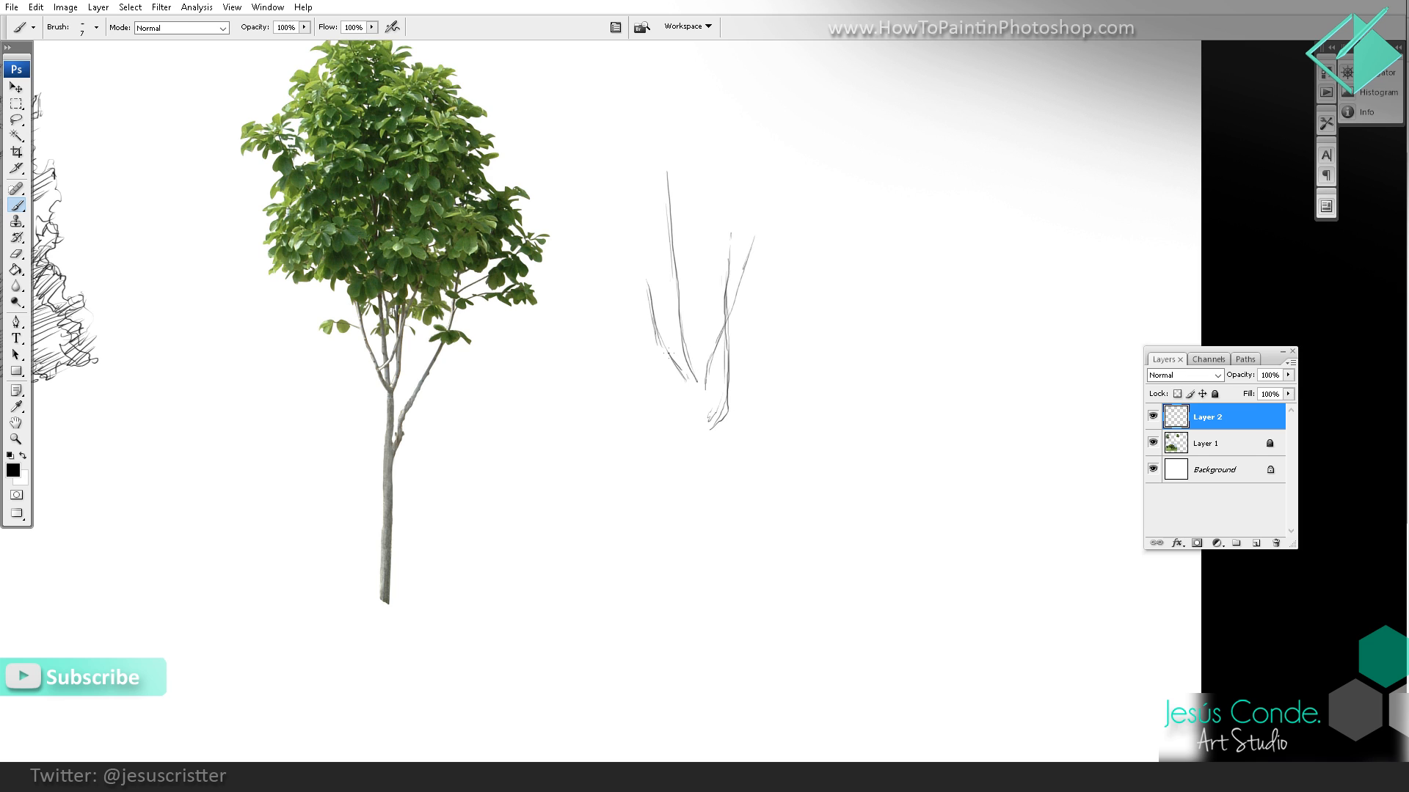
Step: Join the second tree's branches into a fork and add its long right branch curving up from the trunk
mouse_move(688, 397)
mouse_down()
mouse_move(678, 370)
mouse_move(704, 403)
mouse_move(703, 446)
mouse_up()
scroll(704, 413, down, 1)
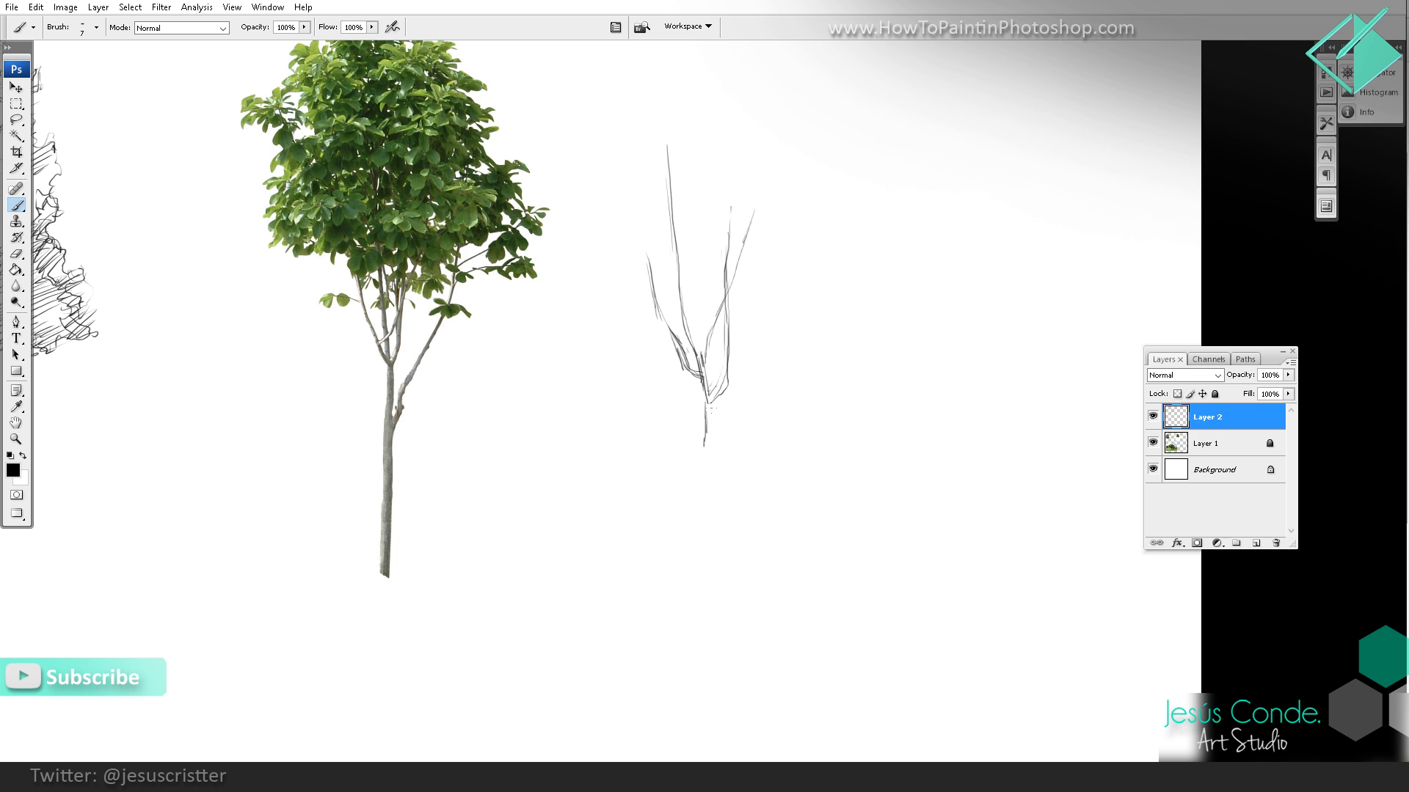
key(e)
key(b)
mouse_move(710, 452)
mouse_down()
mouse_move(747, 381)
mouse_move(751, 300)
mouse_move(748, 413)
mouse_move(734, 433)
mouse_move(742, 361)
mouse_move(778, 279)
mouse_up()
drag(799, 220, 746, 372)
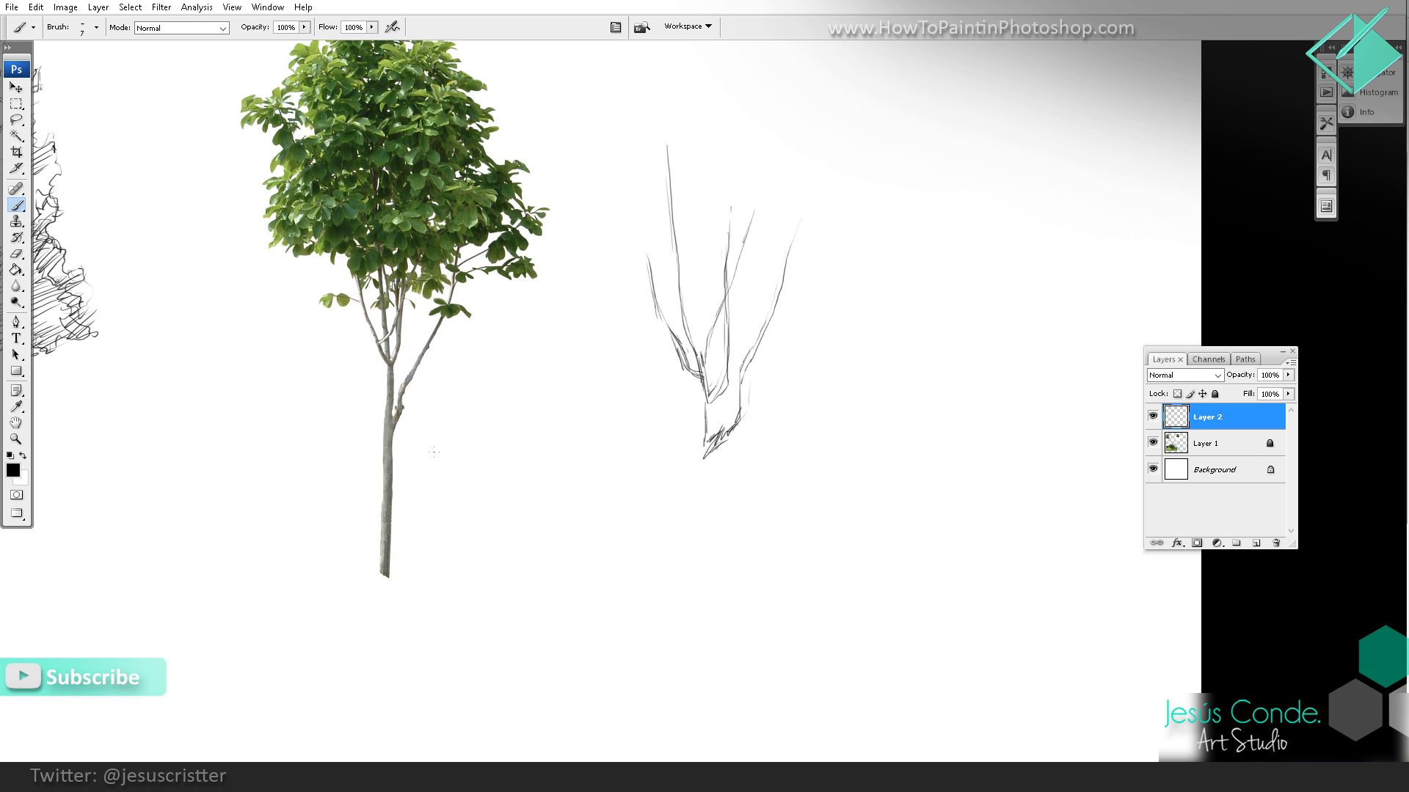
Step: Reinforce the right branch's outer contour and draw both sides of the second tree's trunk downward from the fork
mouse_move(433, 452)
mouse_down()
mouse_move(439, 386)
mouse_move(490, 331)
mouse_move(443, 388)
mouse_move(444, 449)
mouse_move(426, 468)
mouse_move(514, 373)
mouse_move(524, 298)
mouse_move(504, 359)
mouse_move(459, 379)
mouse_move(462, 350)
mouse_move(456, 488)
mouse_up()
key(e)
key(b)
drag(743, 371, 743, 401)
mouse_move(747, 371)
mouse_down()
mouse_move(746, 427)
mouse_move(724, 448)
mouse_move(708, 414)
mouse_move(702, 429)
mouse_move(701, 561)
mouse_up()
mouse_move(706, 449)
mouse_down()
mouse_move(698, 497)
mouse_move(717, 586)
mouse_up()
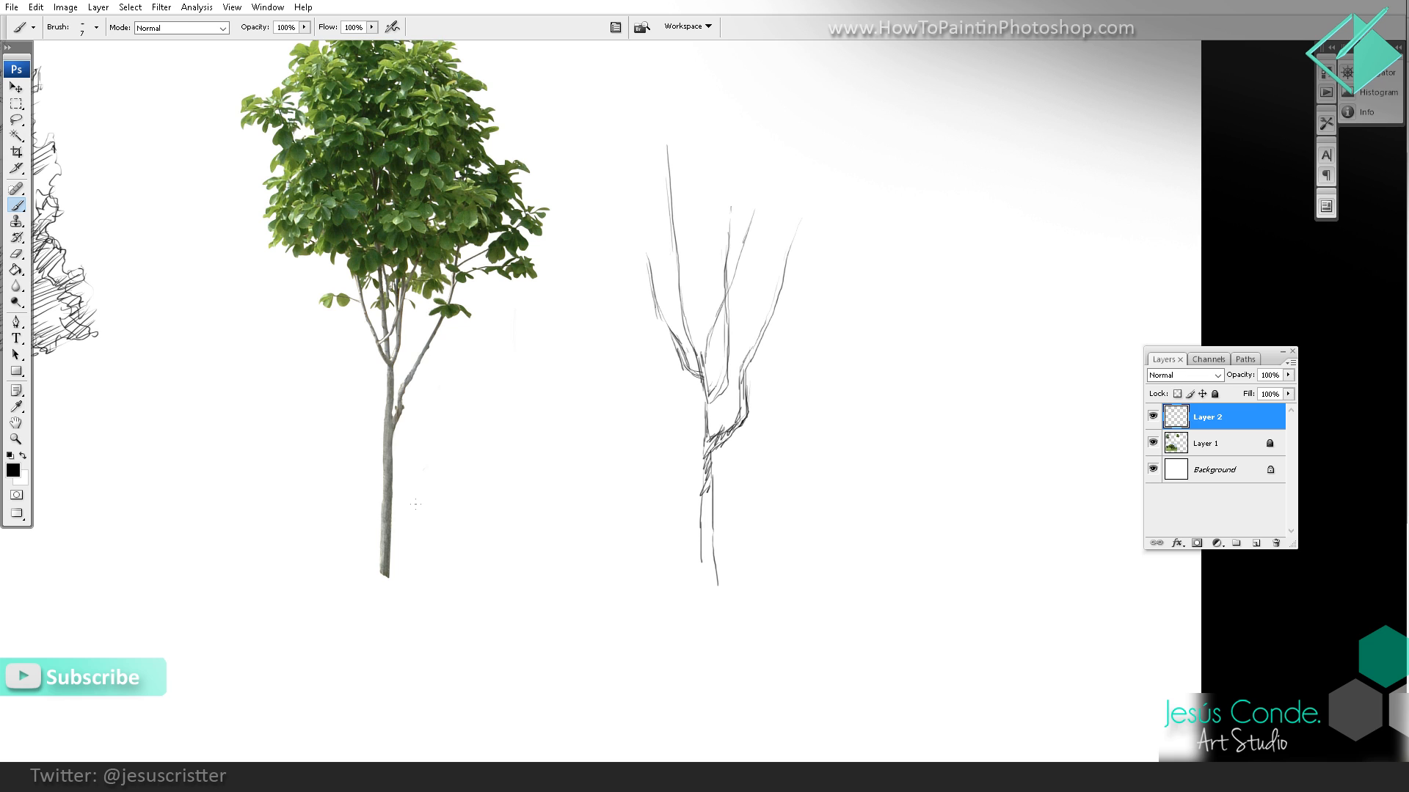
Step: Draw practice hatching and grass-like strokes between the reference photo and the second sketch, and erase them
mouse_move(415, 506)
mouse_down()
mouse_move(477, 488)
mouse_move(490, 502)
mouse_move(609, 490)
mouse_move(568, 498)
mouse_move(606, 481)
mouse_move(609, 496)
mouse_move(583, 481)
mouse_move(621, 479)
mouse_move(629, 433)
mouse_up()
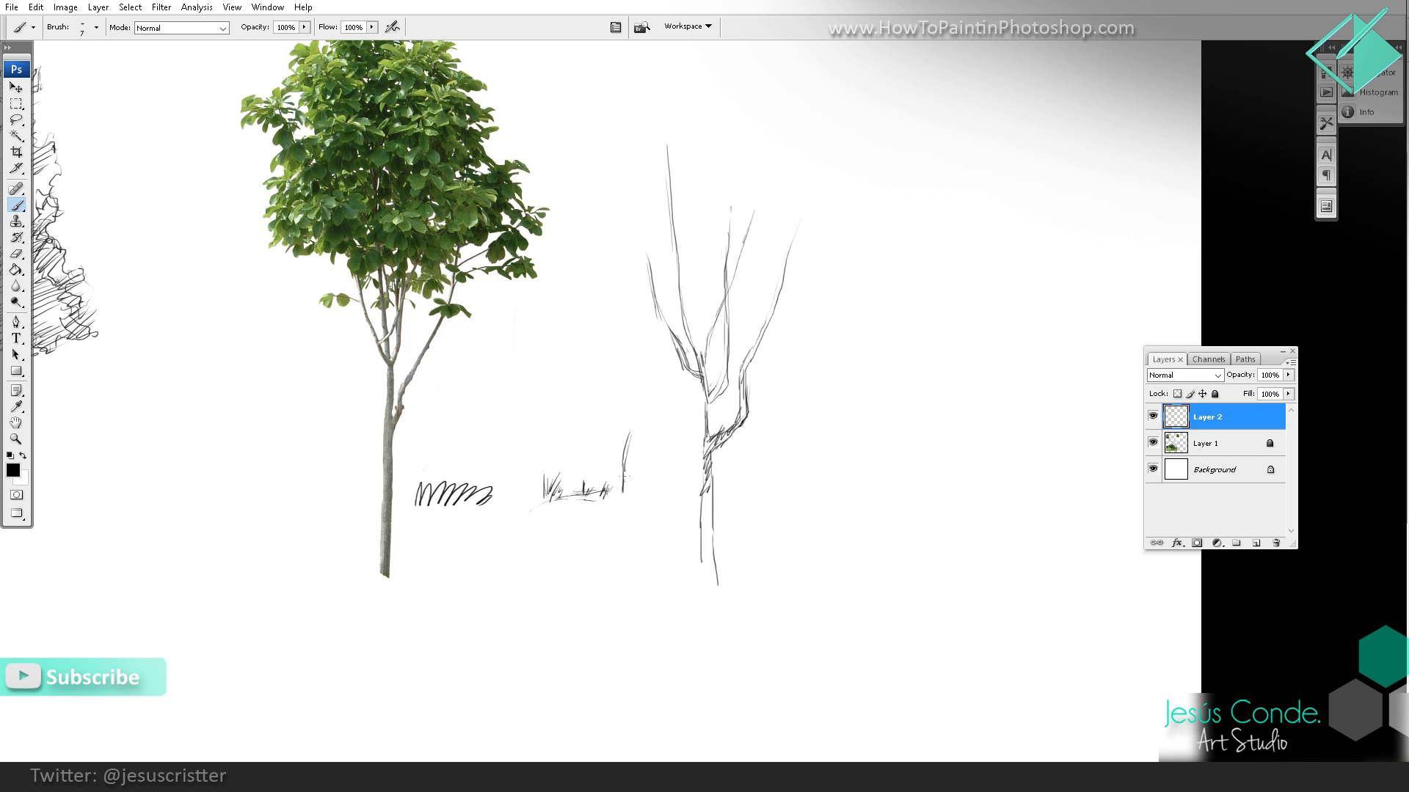
mouse_move(625, 480)
mouse_down()
mouse_move(636, 444)
mouse_move(603, 392)
mouse_move(618, 495)
mouse_move(595, 465)
mouse_up()
drag(575, 402, 580, 437)
mouse_move(481, 409)
mouse_down()
mouse_move(471, 454)
mouse_move(472, 393)
mouse_move(433, 495)
mouse_up()
key(e)
drag(561, 480, 627, 473)
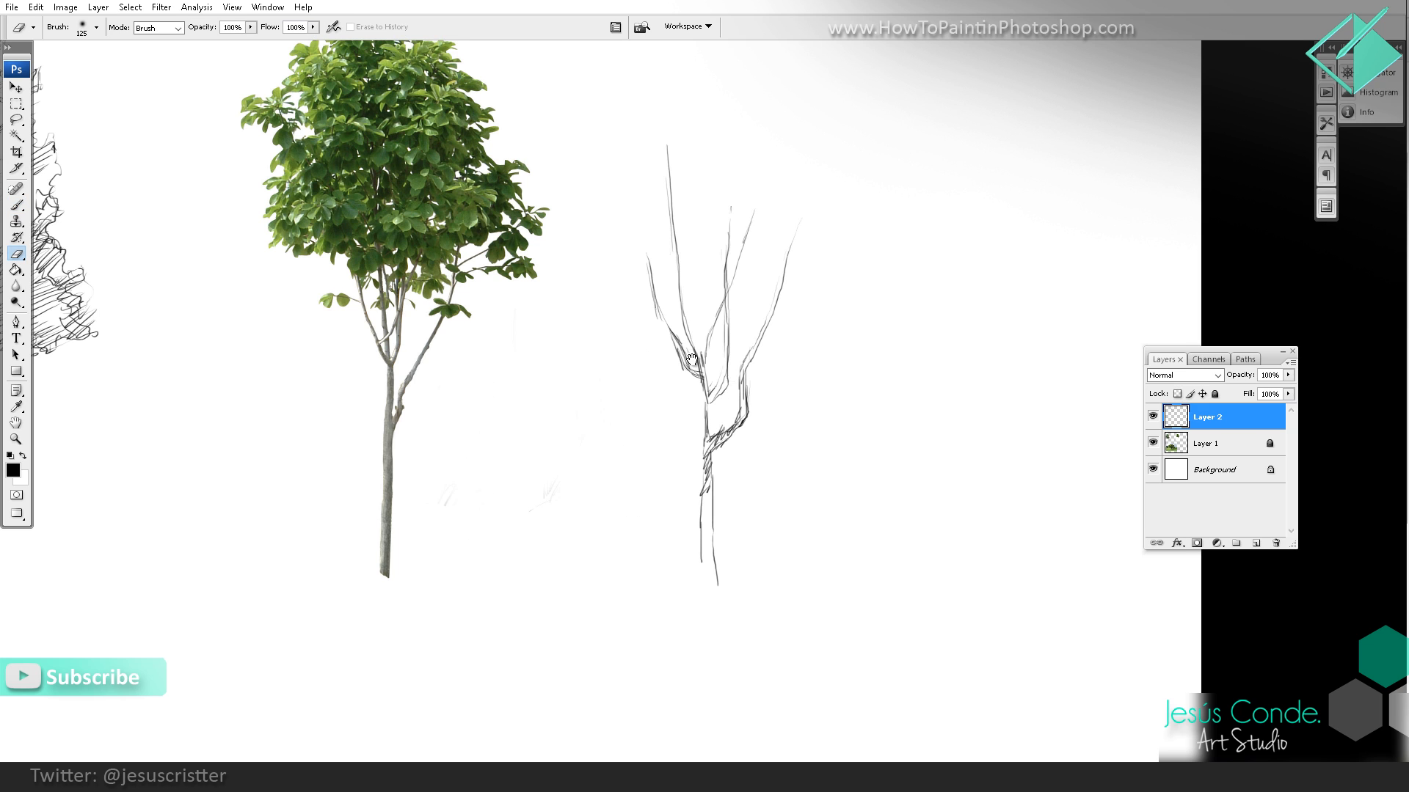
Step: Darken the second tree's fork and central branch, erasing and redrawing the upper ends of the central branches
key(b)
mouse_move(692, 361)
mouse_down()
mouse_move(668, 397)
mouse_move(675, 425)
mouse_move(686, 344)
mouse_up()
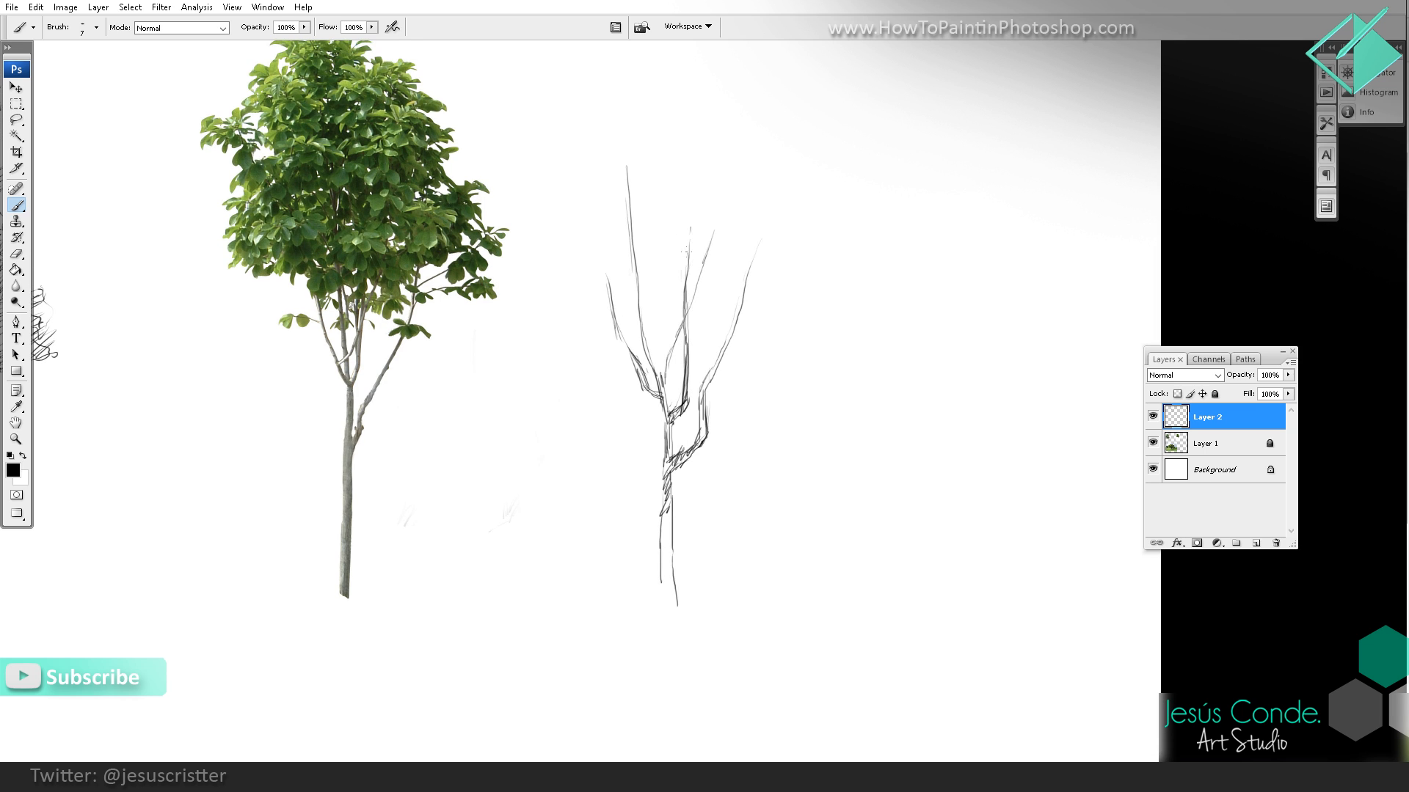
drag(693, 219, 690, 279)
key(e)
drag(691, 227, 685, 292)
key(b)
drag(705, 241, 689, 300)
drag(694, 293, 690, 296)
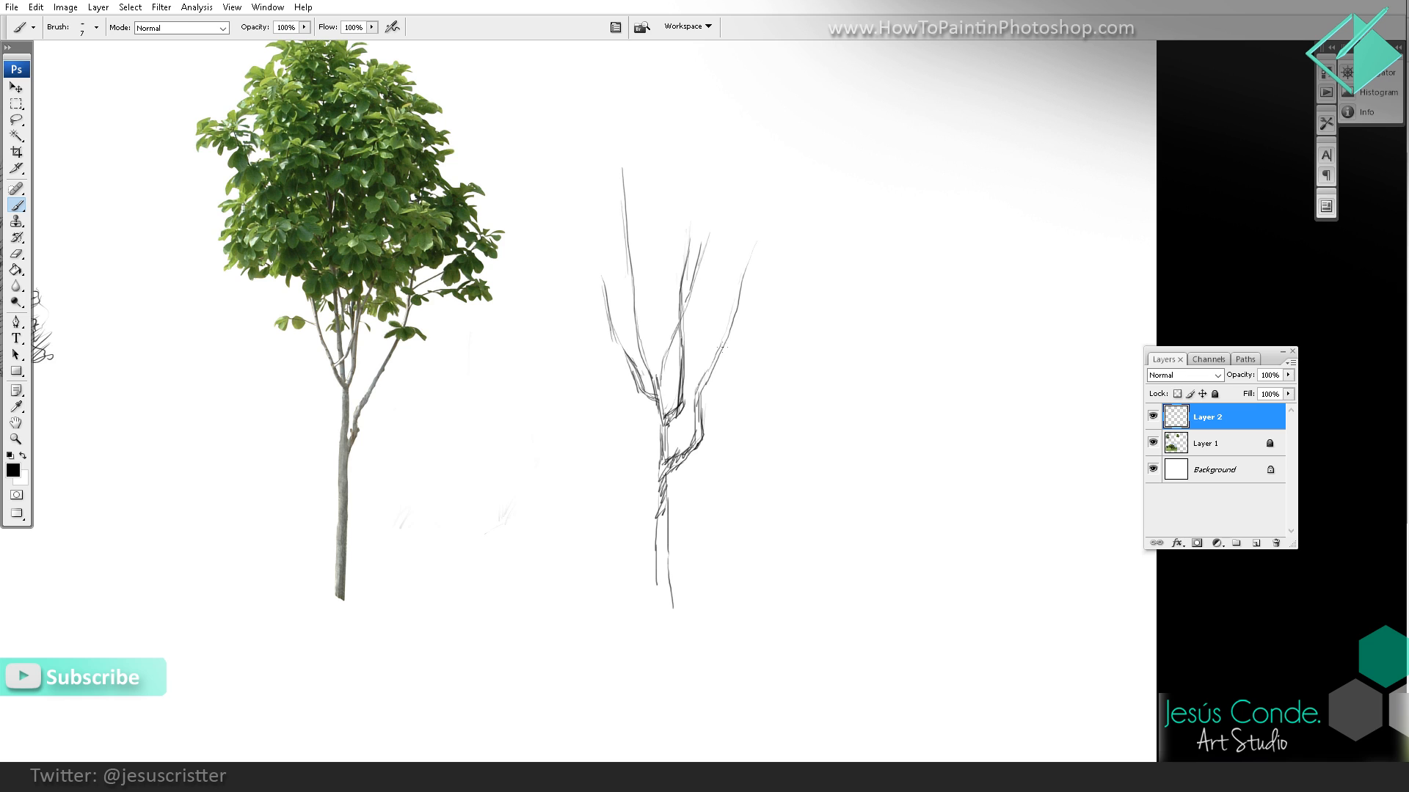
Step: Hatch small leaf clusters over the second tree's branches and denser foliage masses along the crown's lower left edge
mouse_move(710, 345)
mouse_down()
mouse_move(741, 346)
mouse_move(750, 316)
mouse_up()
mouse_move(660, 322)
mouse_down()
mouse_move(673, 319)
mouse_move(576, 327)
mouse_move(598, 306)
mouse_move(624, 306)
mouse_up()
drag(626, 306, 641, 301)
mouse_move(629, 307)
mouse_down()
mouse_move(705, 306)
mouse_move(714, 282)
mouse_move(728, 291)
mouse_move(701, 294)
mouse_move(721, 281)
mouse_move(712, 298)
mouse_up()
mouse_move(718, 290)
mouse_down()
mouse_move(692, 312)
mouse_move(688, 272)
mouse_up()
mouse_move(577, 256)
mouse_down()
mouse_move(594, 282)
mouse_move(613, 263)
mouse_move(620, 279)
mouse_move(642, 274)
mouse_move(627, 262)
mouse_move(623, 285)
mouse_move(644, 271)
mouse_move(647, 288)
mouse_move(646, 258)
mouse_move(660, 261)
mouse_move(624, 237)
mouse_move(622, 248)
mouse_up()
drag(630, 257, 617, 279)
mouse_move(636, 271)
mouse_down()
mouse_move(609, 283)
mouse_move(554, 248)
mouse_up()
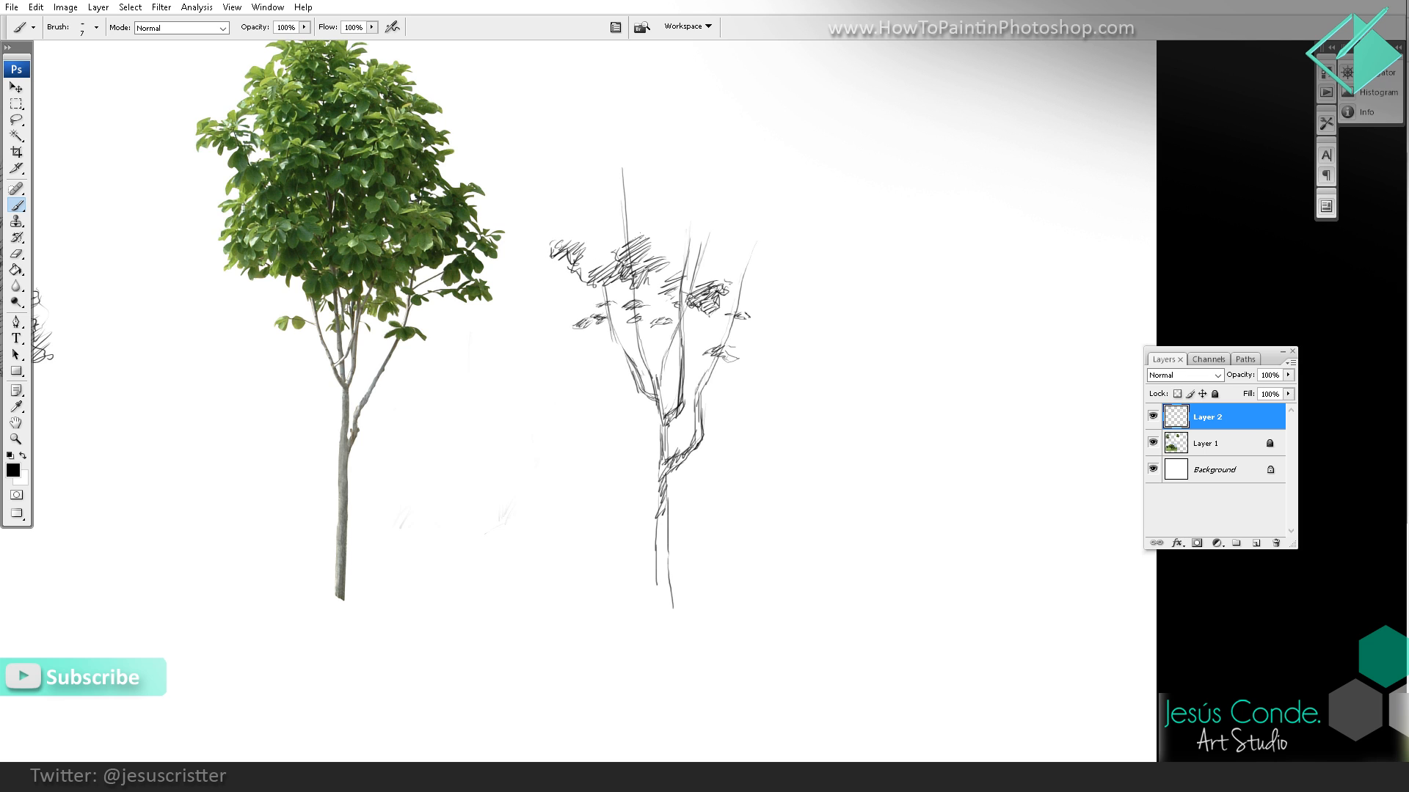
Step: Extend the lower foliage to the right with leaf clusters and draw the crown's jagged right outline up toward the top
mouse_move(676, 242)
mouse_down()
mouse_move(665, 262)
mouse_move(644, 259)
mouse_move(713, 250)
mouse_move(696, 237)
mouse_move(734, 266)
mouse_move(721, 243)
mouse_up()
drag(730, 242, 725, 265)
mouse_move(738, 265)
mouse_down()
mouse_move(756, 251)
mouse_move(766, 269)
mouse_move(798, 260)
mouse_move(829, 290)
mouse_move(842, 265)
mouse_up()
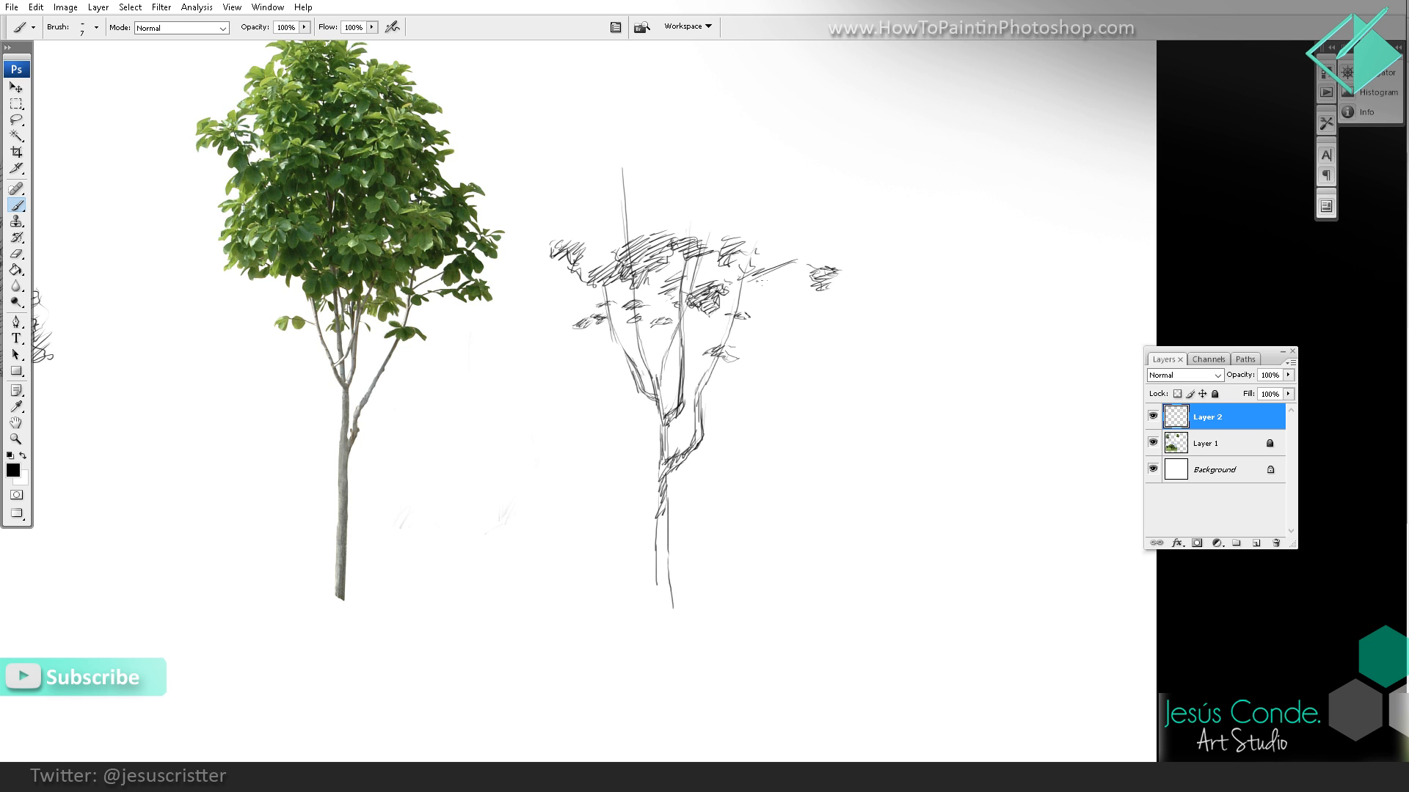
drag(752, 281, 780, 299)
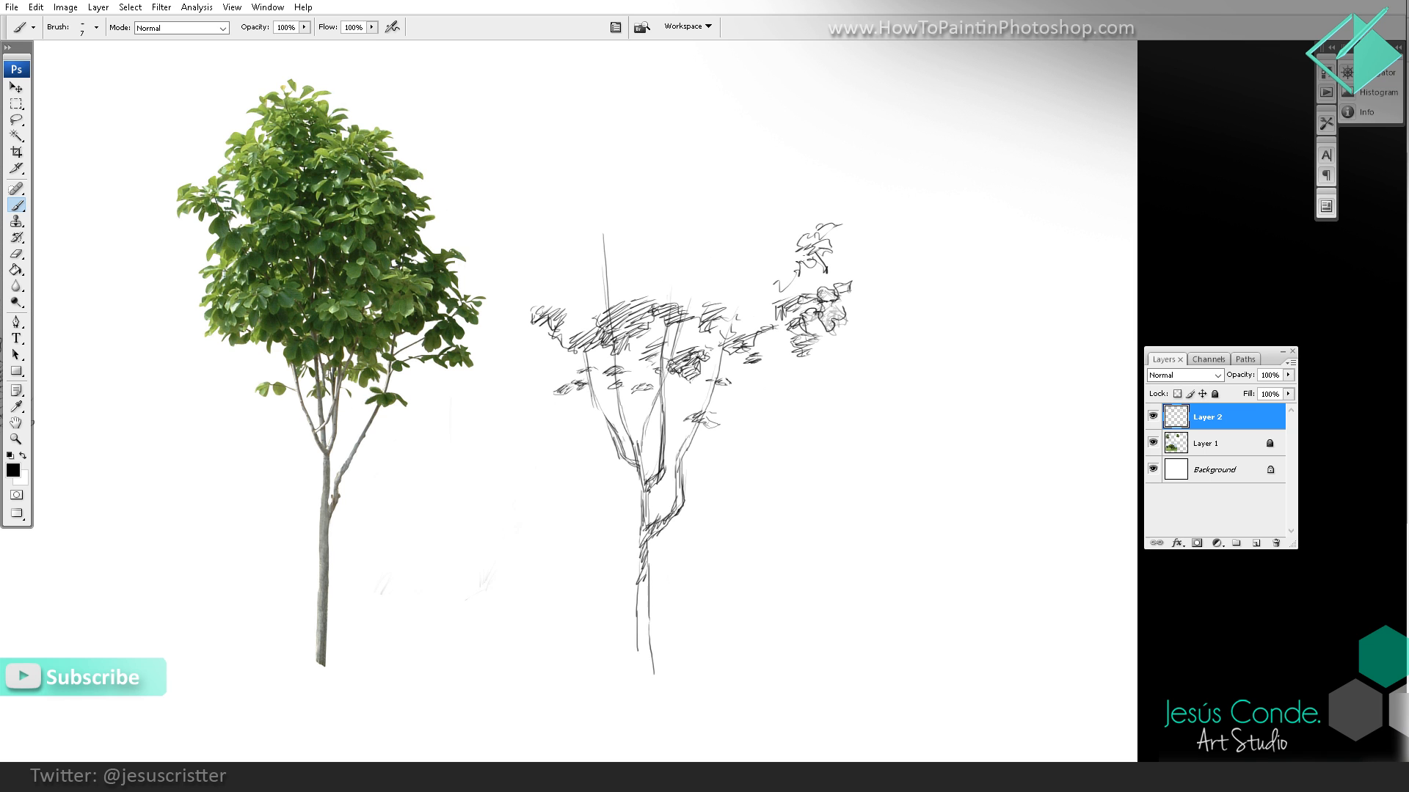
mouse_move(821, 237)
mouse_down()
mouse_move(806, 254)
mouse_move(802, 231)
mouse_move(766, 224)
mouse_move(733, 124)
mouse_move(710, 193)
mouse_move(675, 192)
mouse_move(687, 228)
mouse_move(718, 223)
mouse_up()
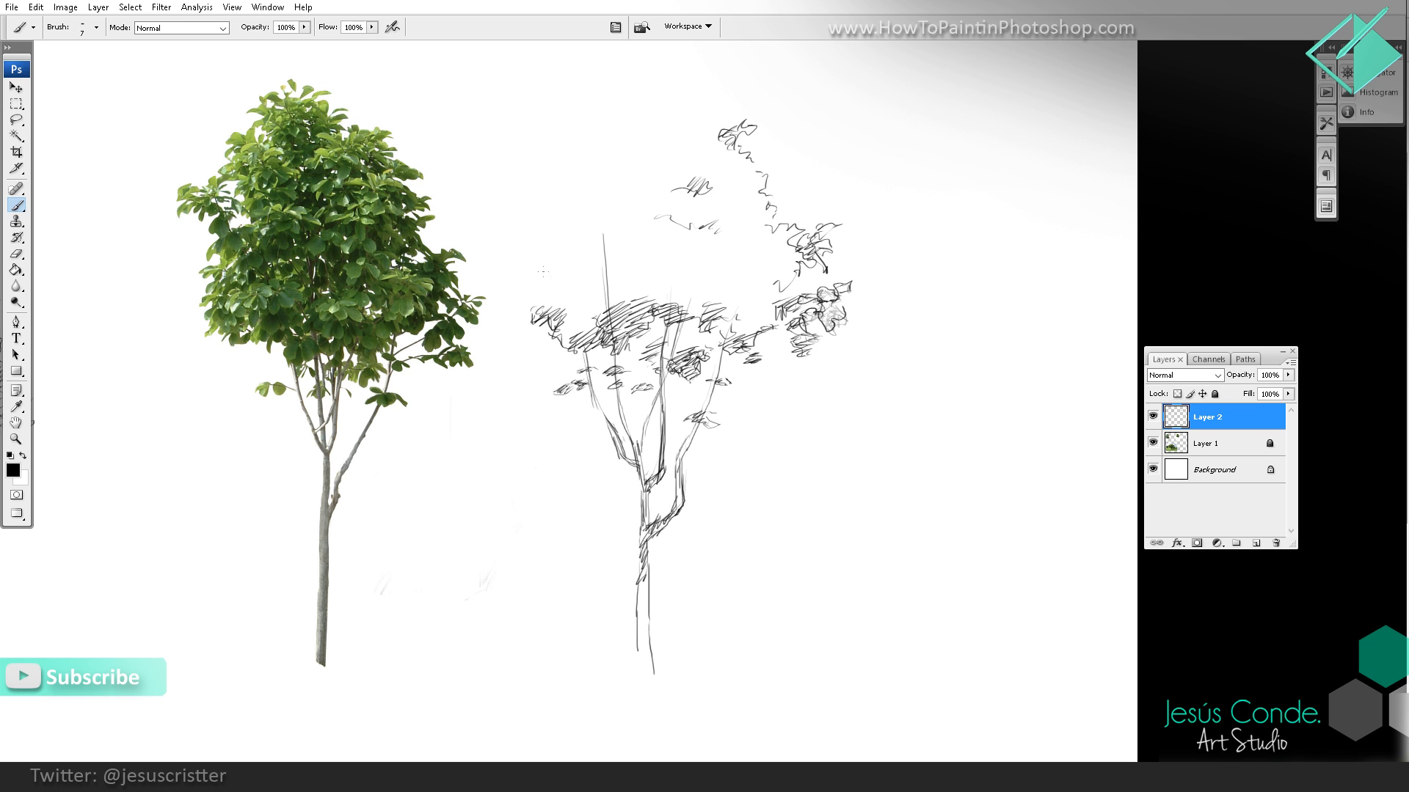
Step: Hatch the second crown's left edge and close its top with leafy outlines and short shading strokes
mouse_move(542, 272)
mouse_down()
mouse_move(585, 304)
mouse_move(543, 308)
mouse_move(553, 266)
mouse_move(610, 295)
mouse_move(524, 278)
mouse_move(543, 232)
mouse_move(510, 199)
mouse_move(537, 170)
mouse_move(526, 209)
mouse_move(543, 216)
mouse_move(563, 182)
mouse_move(549, 197)
mouse_move(567, 226)
mouse_move(548, 227)
mouse_move(562, 246)
mouse_move(537, 260)
mouse_move(564, 256)
mouse_up()
mouse_move(576, 241)
mouse_down()
mouse_move(591, 212)
mouse_move(573, 225)
mouse_up()
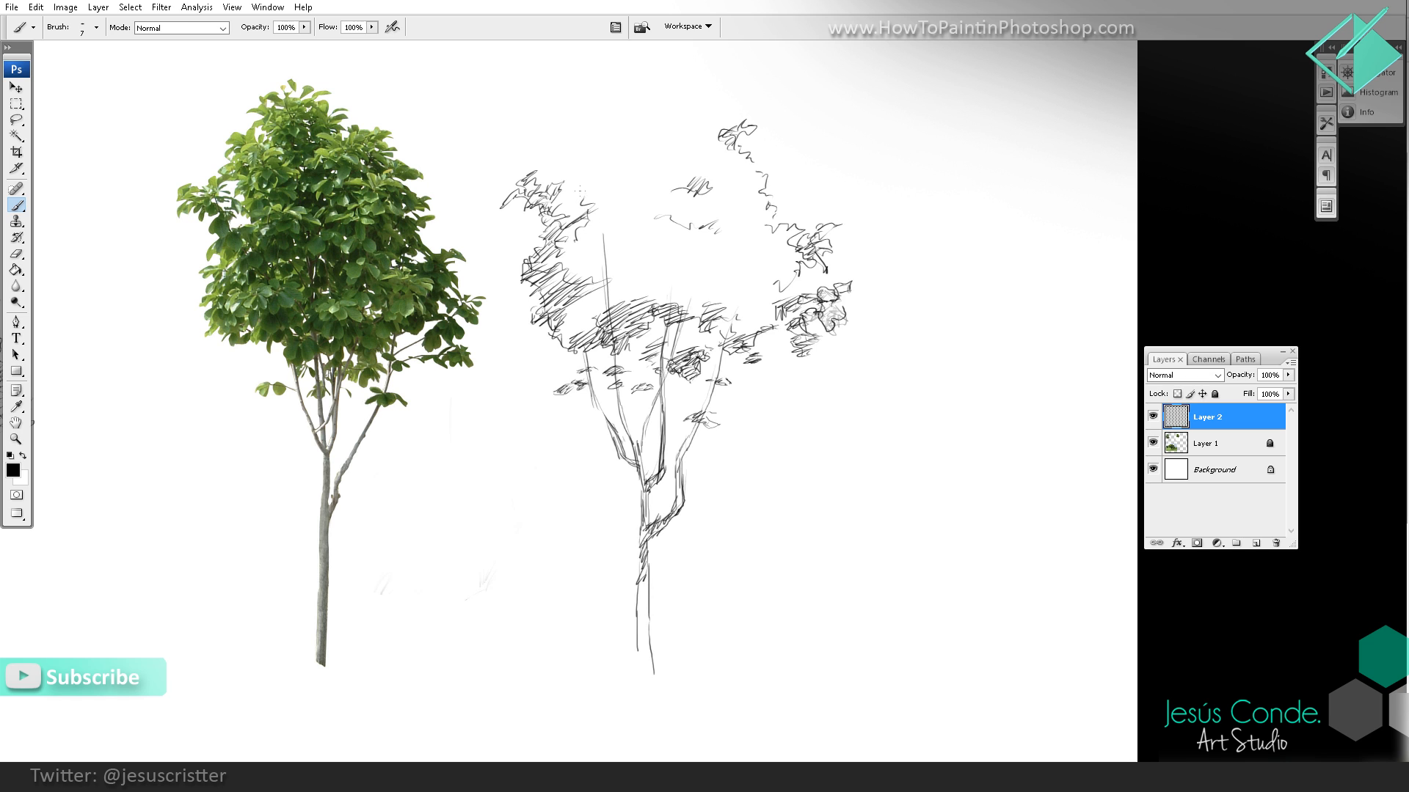
mouse_move(576, 164)
mouse_down()
mouse_move(569, 183)
mouse_move(579, 139)
mouse_move(558, 161)
mouse_move(589, 142)
mouse_move(586, 157)
mouse_up()
mouse_move(586, 160)
mouse_down()
mouse_move(611, 122)
mouse_move(607, 176)
mouse_move(624, 117)
mouse_move(587, 134)
mouse_move(606, 128)
mouse_move(595, 158)
mouse_move(645, 125)
mouse_move(622, 134)
mouse_move(658, 141)
mouse_move(660, 156)
mouse_move(633, 155)
mouse_move(692, 146)
mouse_move(669, 150)
mouse_move(679, 169)
mouse_move(710, 171)
mouse_move(688, 172)
mouse_up()
mouse_move(680, 147)
mouse_down()
mouse_move(620, 182)
mouse_move(626, 165)
mouse_up()
drag(646, 156, 629, 177)
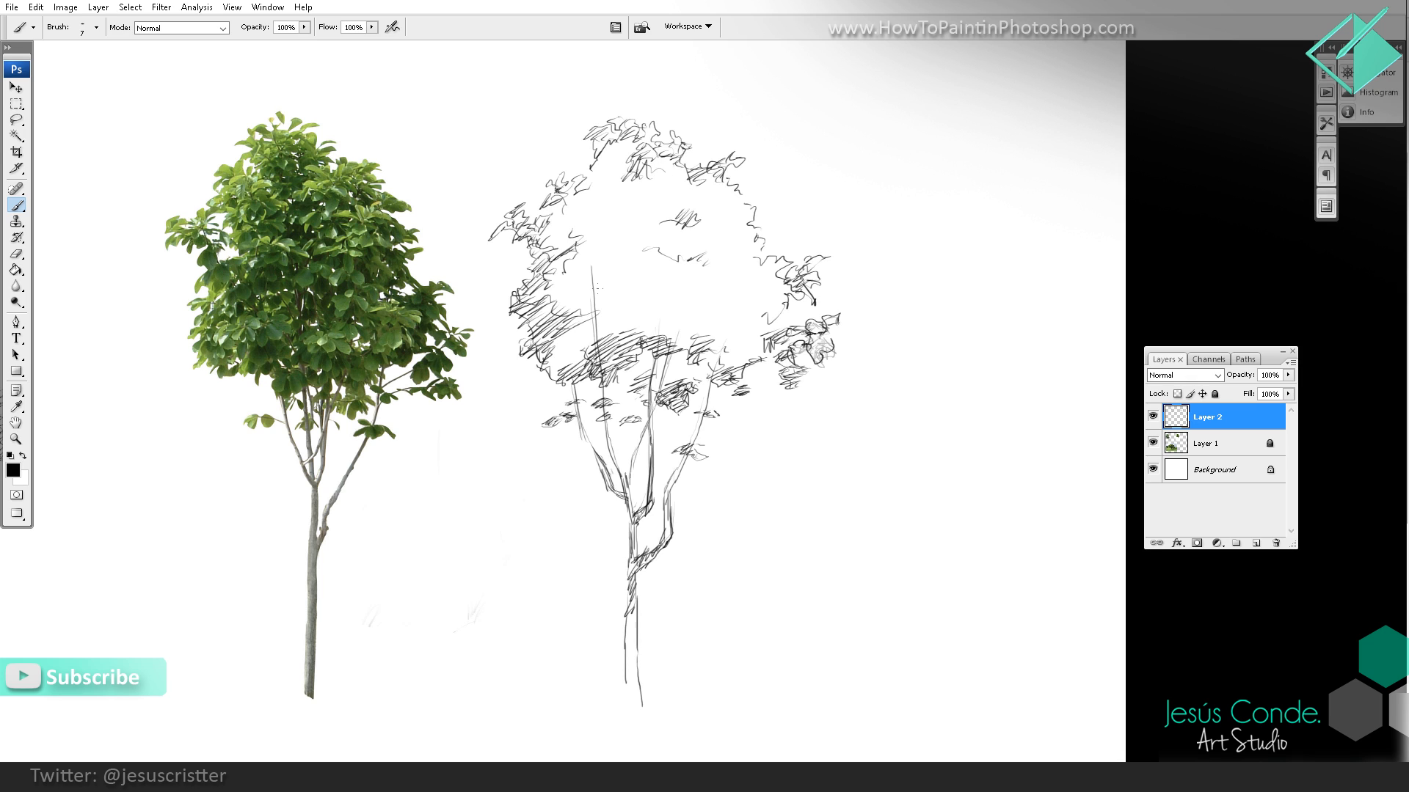
Step: Shade the lower left, middle and right foliage masses of the second crown with diagonal hatching
mouse_move(592, 326)
mouse_down()
mouse_move(566, 368)
mouse_move(545, 370)
mouse_move(550, 345)
mouse_up()
mouse_move(625, 310)
mouse_down()
mouse_move(583, 343)
mouse_move(620, 314)
mouse_move(617, 331)
mouse_move(676, 323)
mouse_up()
mouse_move(730, 296)
mouse_down()
mouse_move(691, 312)
mouse_move(681, 337)
mouse_up()
mouse_move(737, 302)
mouse_down()
mouse_move(707, 334)
mouse_move(729, 311)
mouse_up()
mouse_move(762, 302)
mouse_down()
mouse_move(735, 321)
mouse_move(753, 320)
mouse_up()
drag(768, 313, 737, 335)
drag(775, 317, 724, 336)
drag(766, 313, 752, 333)
mouse_move(784, 320)
mouse_down()
mouse_move(761, 332)
mouse_move(775, 328)
mouse_up()
drag(810, 290, 790, 328)
drag(819, 295, 799, 325)
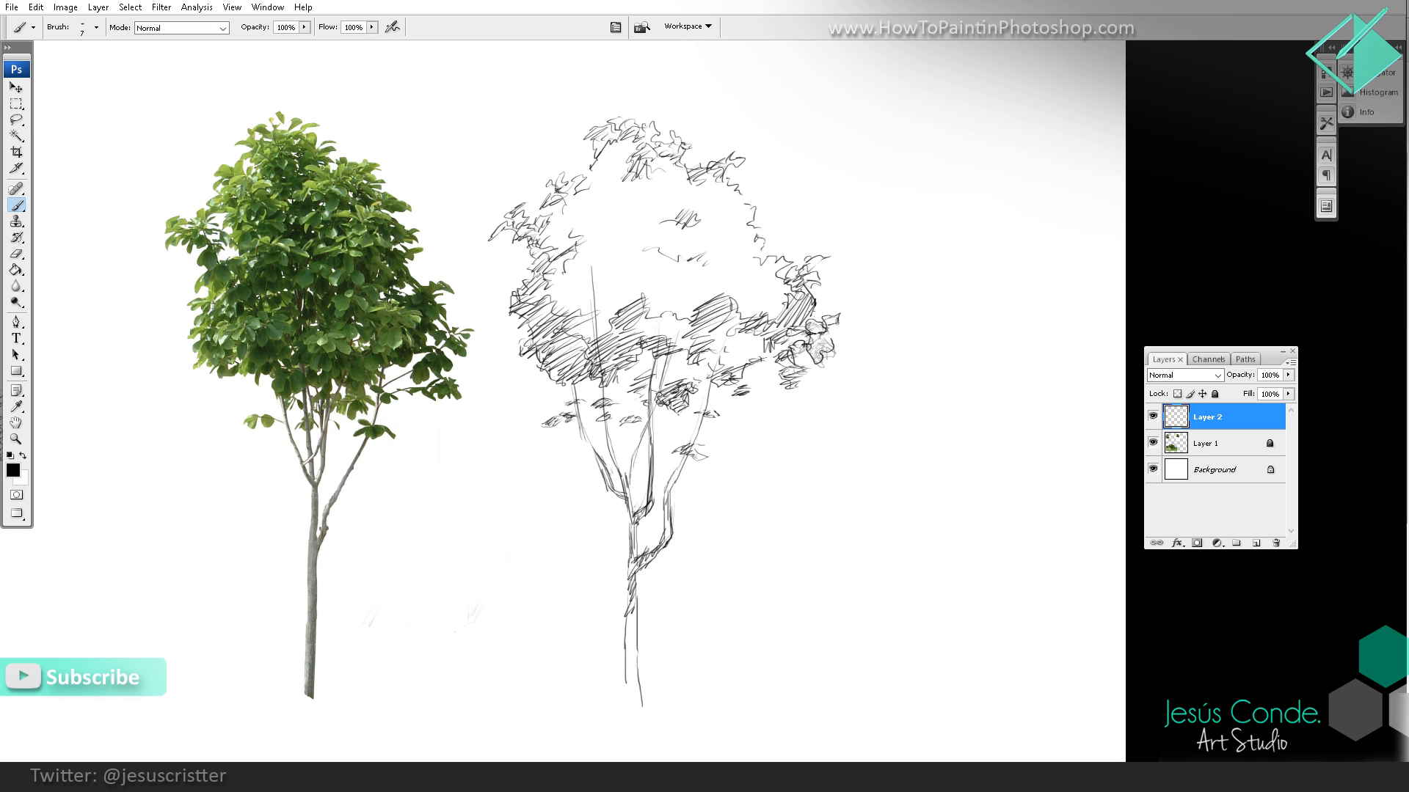
drag(719, 268, 704, 288)
drag(728, 271, 710, 289)
Step: Examine the whole sheet to compare both tree sketches with their reference photos
key(z)
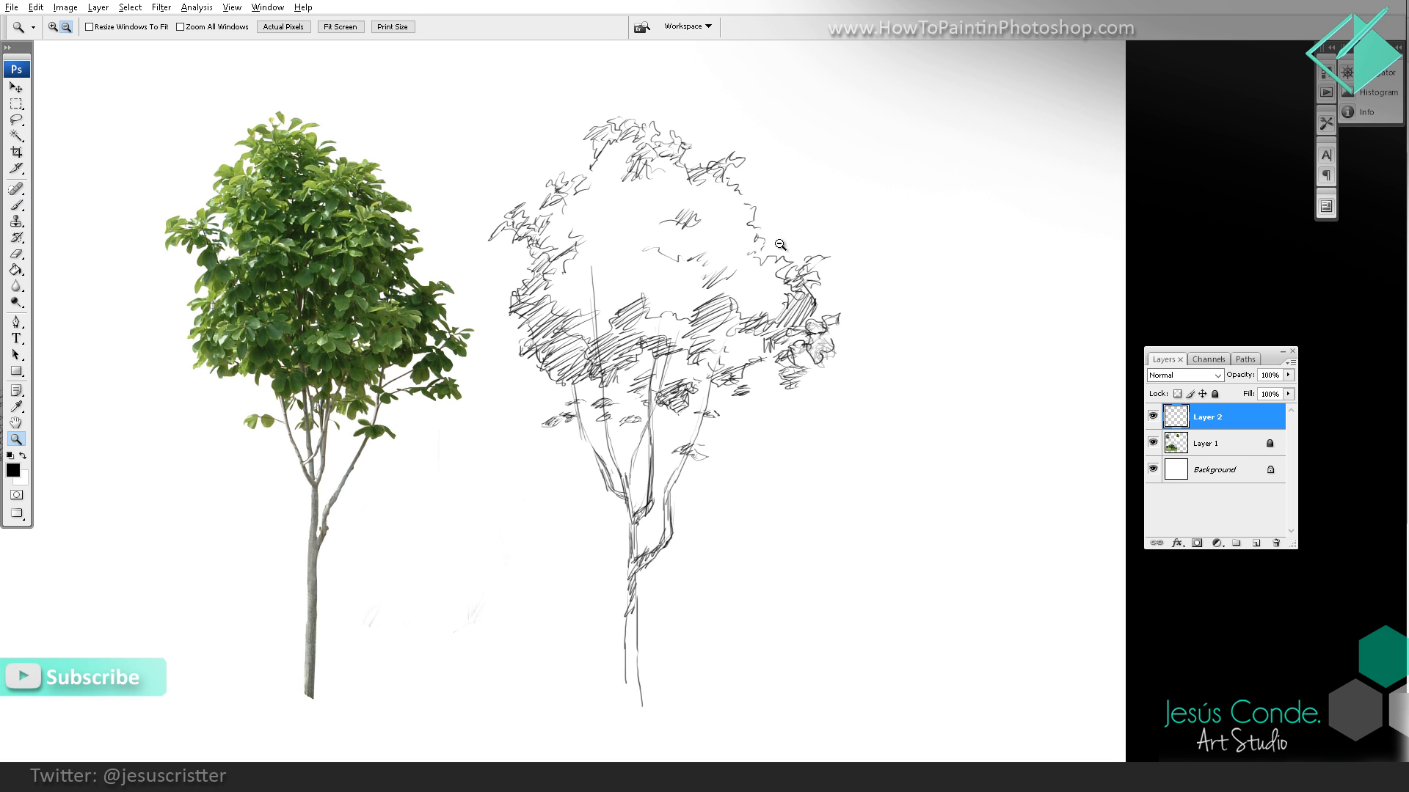
alt+click(782, 244)
alt+click(784, 253)
alt+click(847, 254)
drag(833, 275, 792, 289)
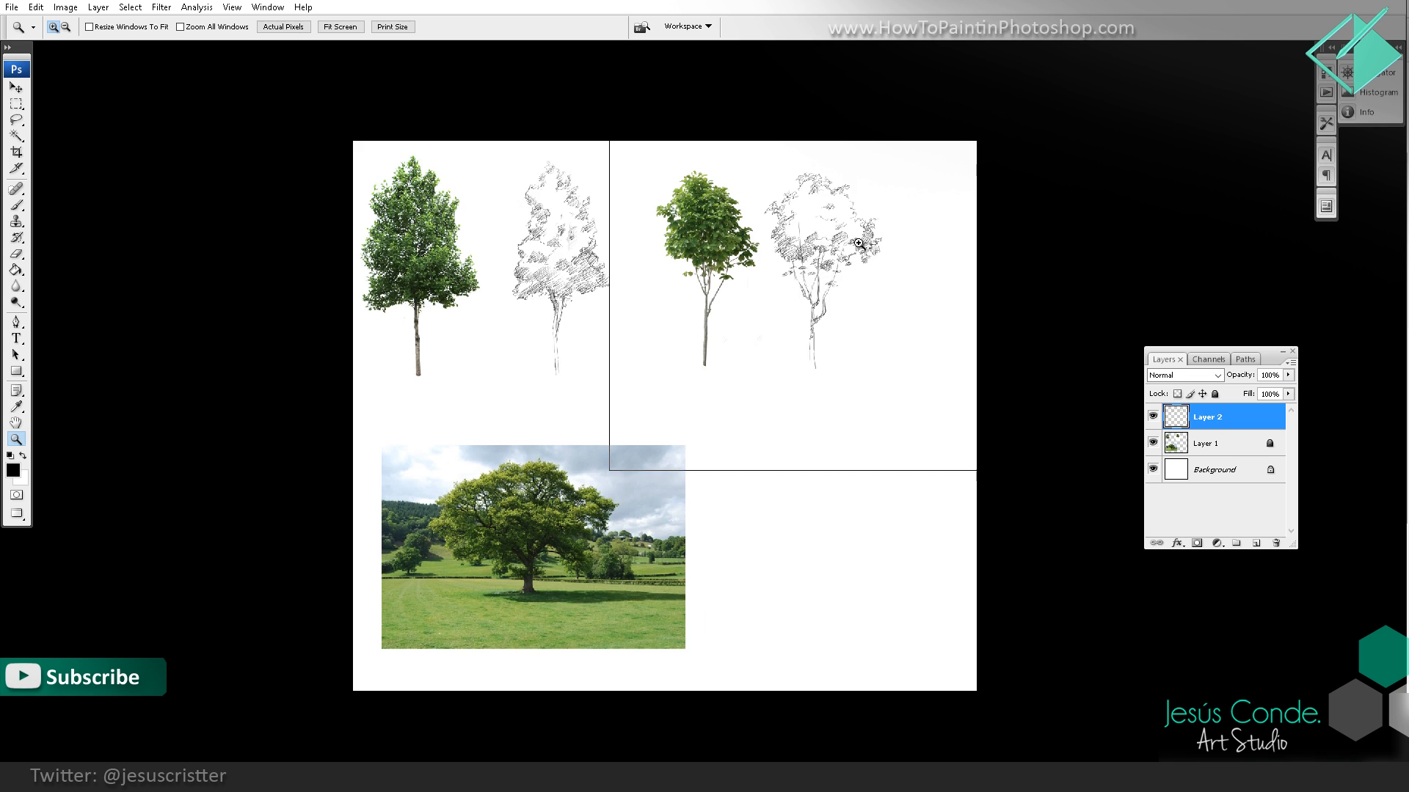
click(852, 258)
drag(873, 242, 853, 248)
click(842, 243)
click(763, 218)
Step: Deepen the shadow on the underside of the second crown with dense hatching above the central branches
key(b)
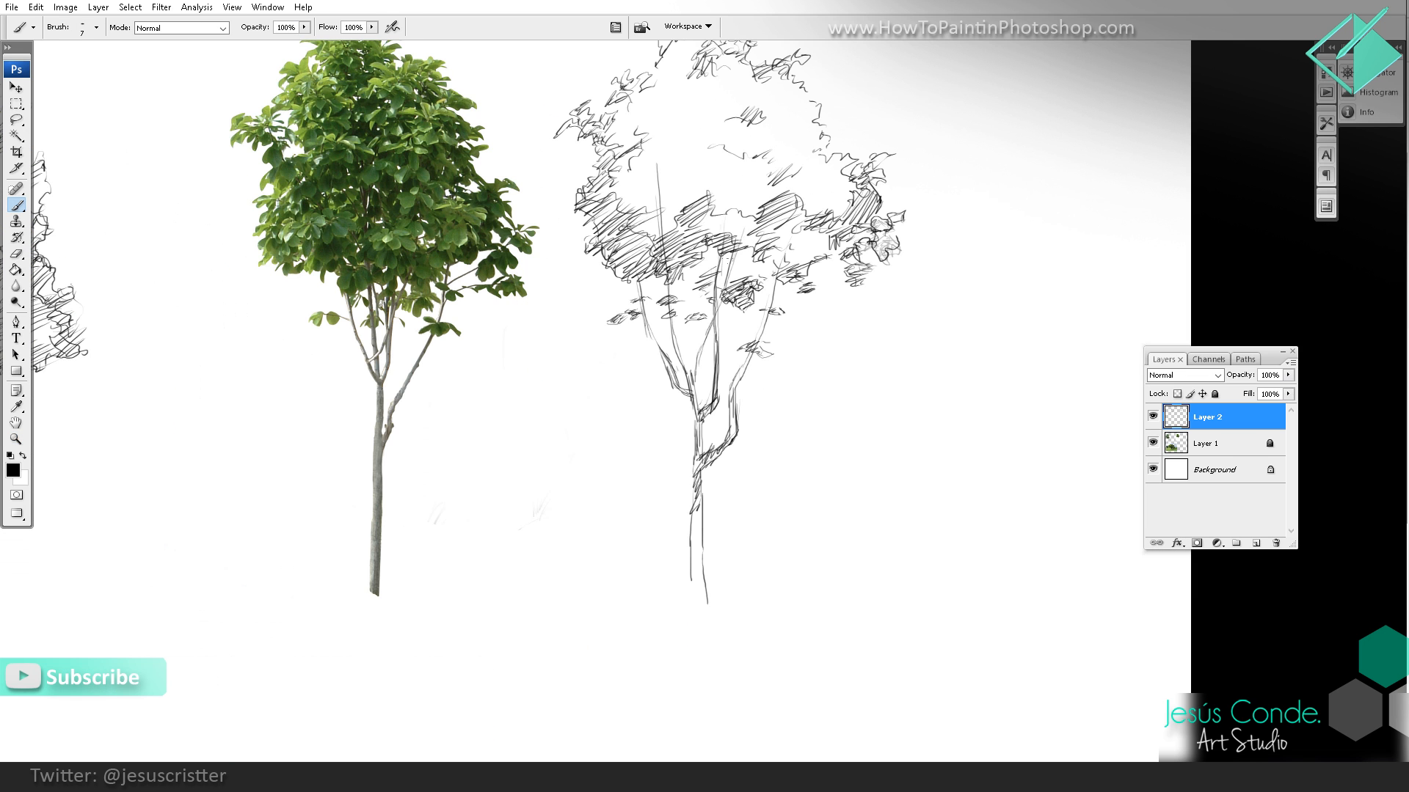
mouse_move(730, 250)
mouse_down()
mouse_move(693, 265)
mouse_move(686, 285)
mouse_move(708, 295)
mouse_up()
drag(777, 253, 698, 301)
drag(701, 246, 686, 285)
drag(688, 189, 689, 235)
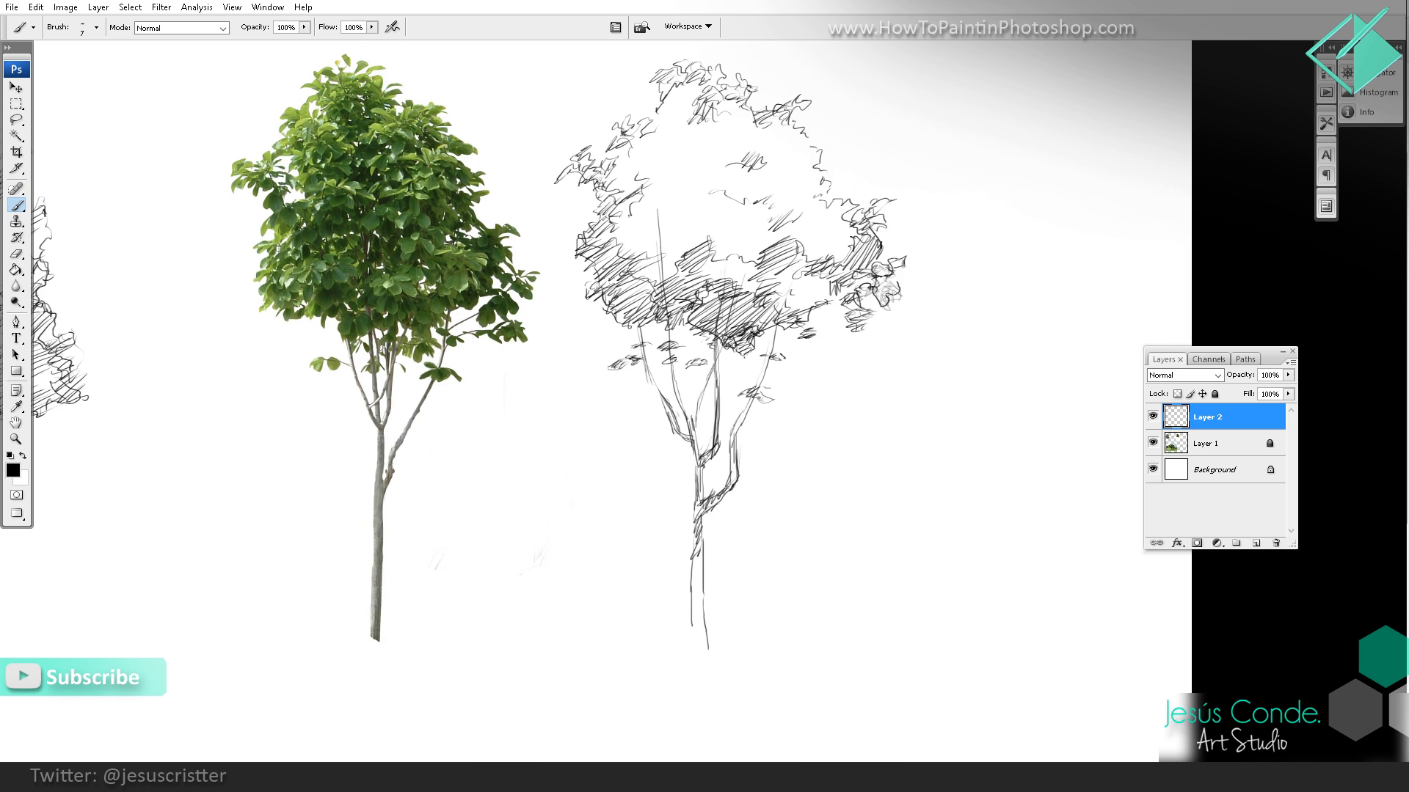
Step: Darken the second crown's left outline and the contours of the outer branches, fork and trunk
mouse_move(605, 304)
mouse_down()
mouse_move(576, 245)
mouse_move(603, 202)
mouse_move(573, 160)
mouse_move(615, 151)
mouse_move(672, 87)
mouse_up()
mouse_move(776, 308)
mouse_down()
mouse_move(733, 477)
mouse_move(708, 510)
mouse_up()
drag(710, 508, 711, 477)
mouse_move(706, 429)
mouse_down()
mouse_move(702, 468)
mouse_move(701, 451)
mouse_up()
mouse_move(713, 420)
mouse_down()
mouse_move(701, 433)
mouse_move(712, 573)
mouse_move(694, 574)
mouse_up()
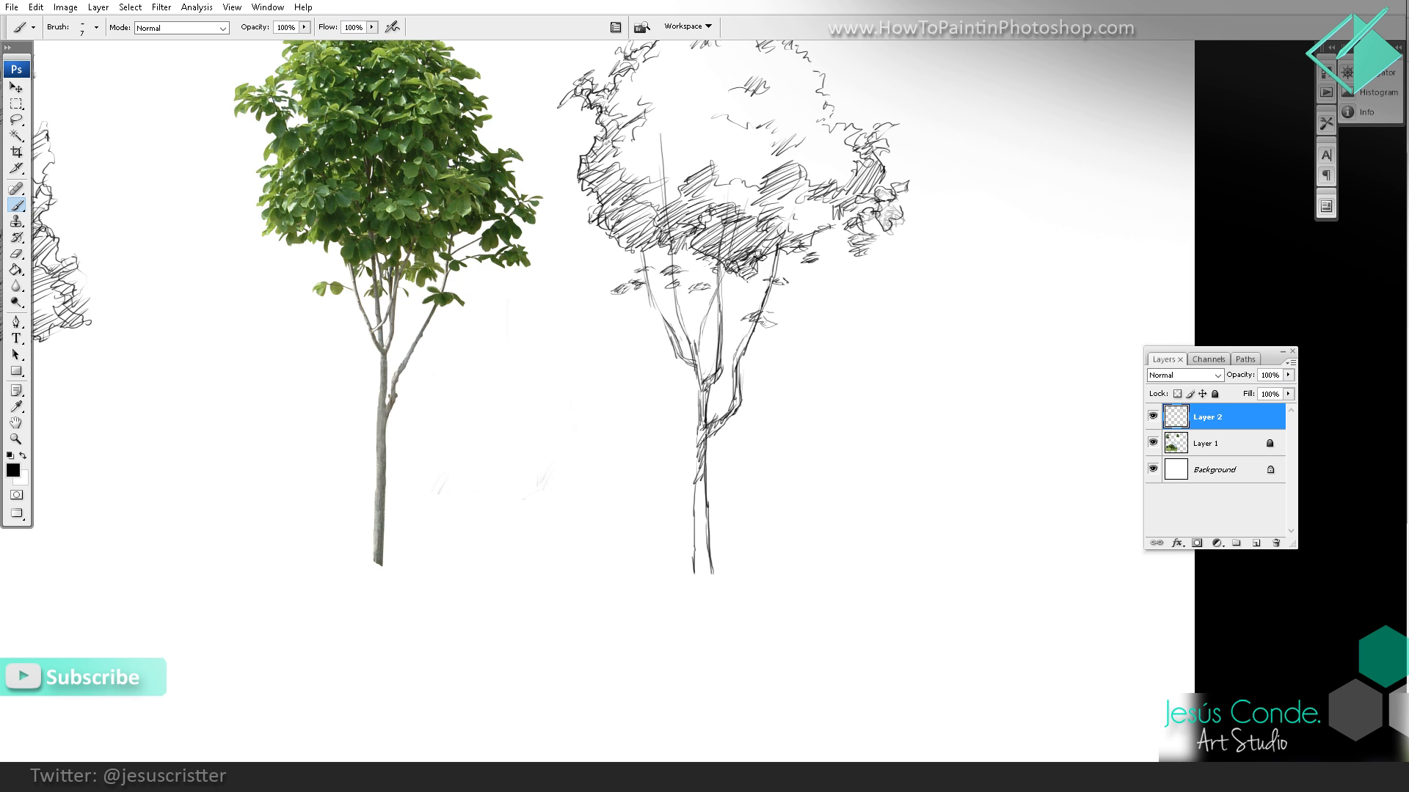
drag(695, 477, 692, 527)
drag(631, 290, 661, 364)
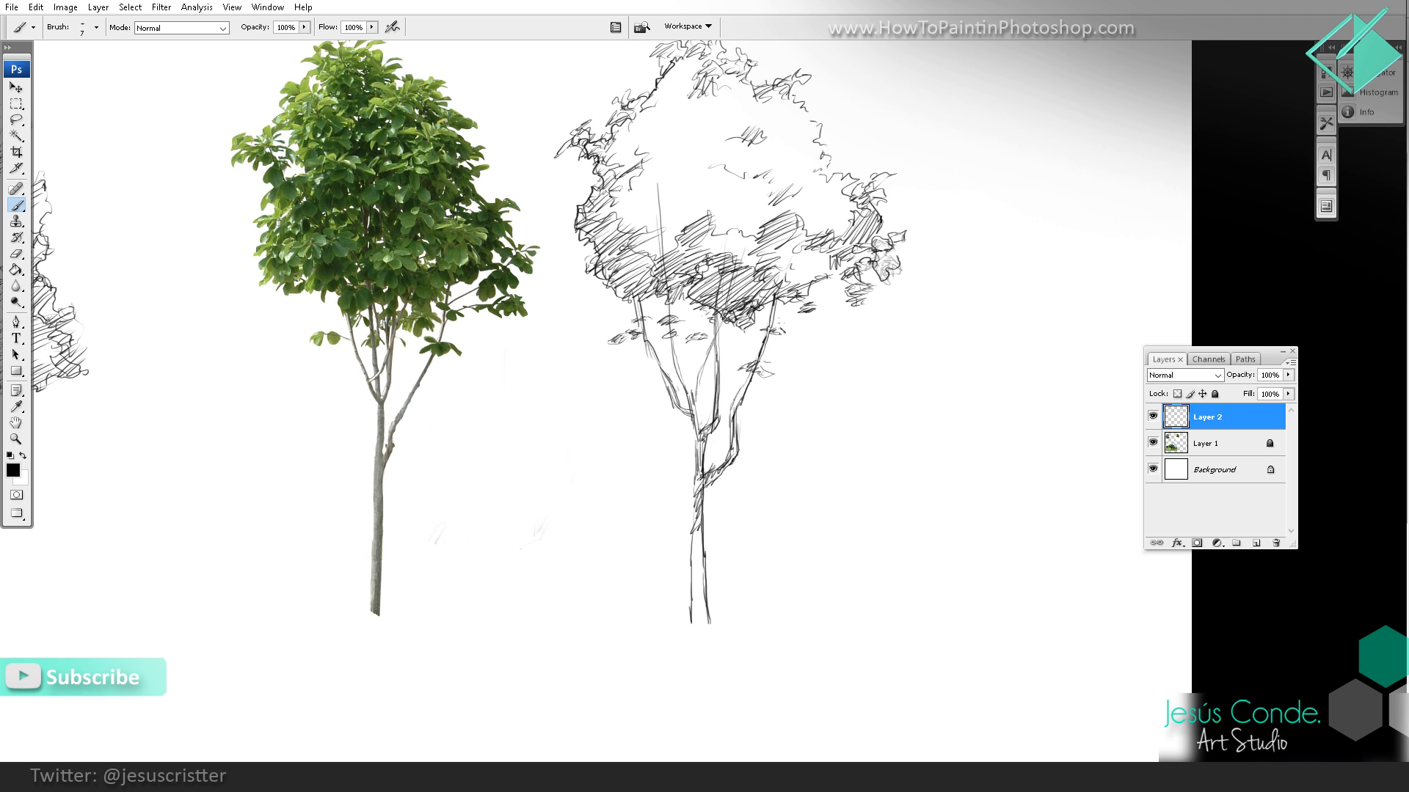
Step: Add side branches on the second tree's right with small hatched leaf clusters at their tips
mouse_move(769, 345)
mouse_down()
mouse_move(849, 282)
mouse_move(760, 361)
mouse_move(854, 275)
mouse_move(819, 279)
mouse_up()
mouse_move(805, 326)
mouse_down()
mouse_move(894, 319)
mouse_move(828, 338)
mouse_move(864, 362)
mouse_move(868, 338)
mouse_move(894, 346)
mouse_move(868, 358)
mouse_move(917, 352)
mouse_up()
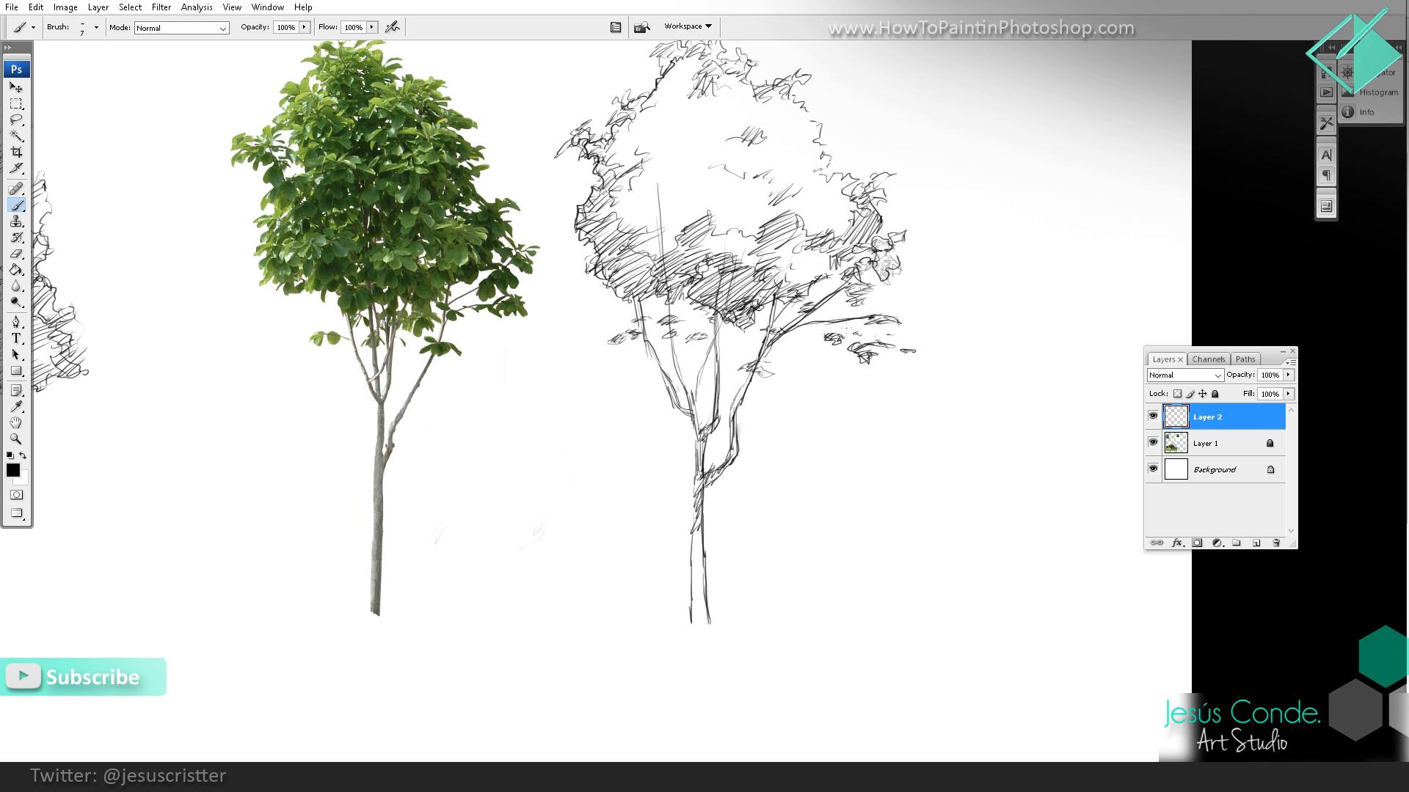
mouse_move(841, 325)
mouse_down()
mouse_move(881, 344)
mouse_move(832, 338)
mouse_up()
drag(820, 264, 808, 280)
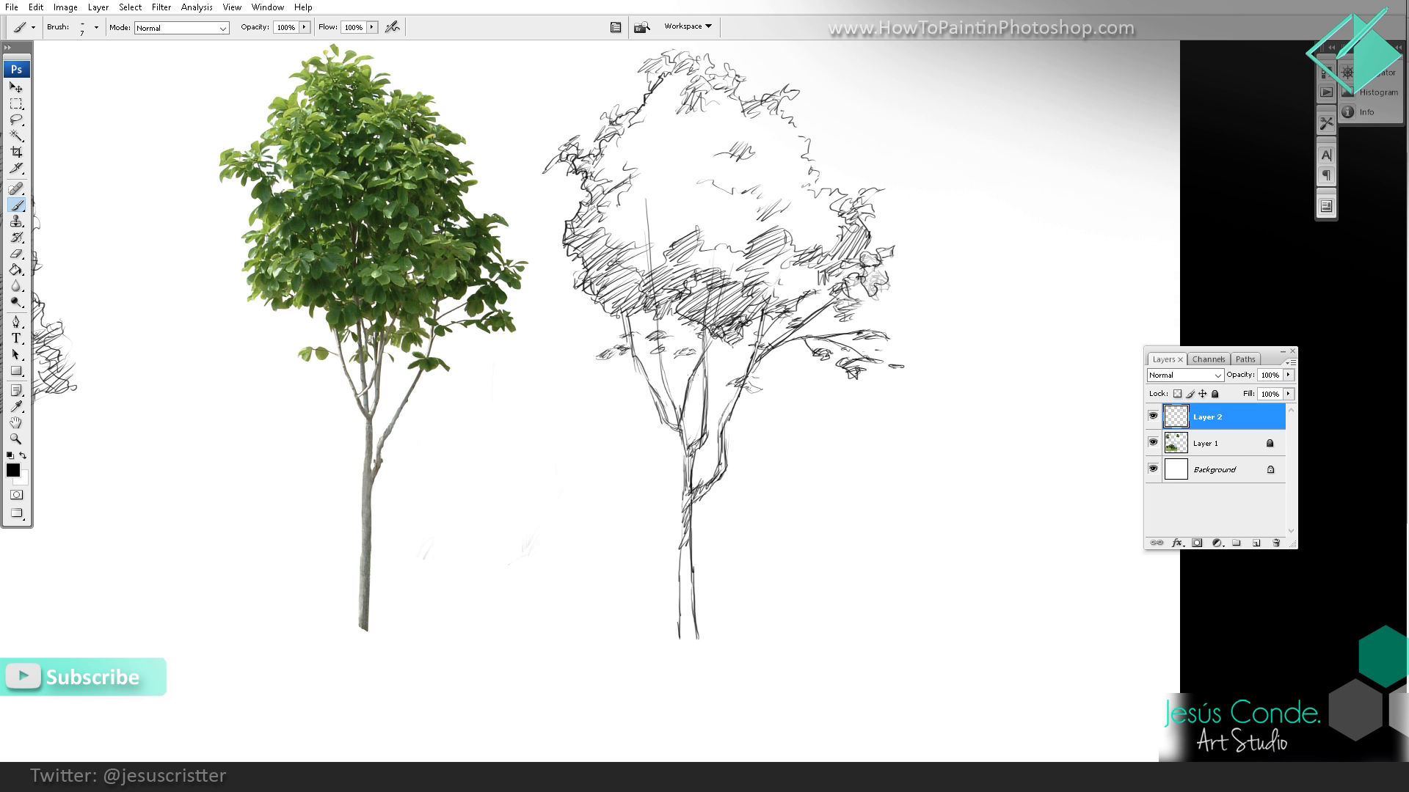
Step: Compare the two tree sketches with their references, and frame the oak photo with the empty area beside it
key(z)
alt+click(806, 284)
alt+click(807, 285)
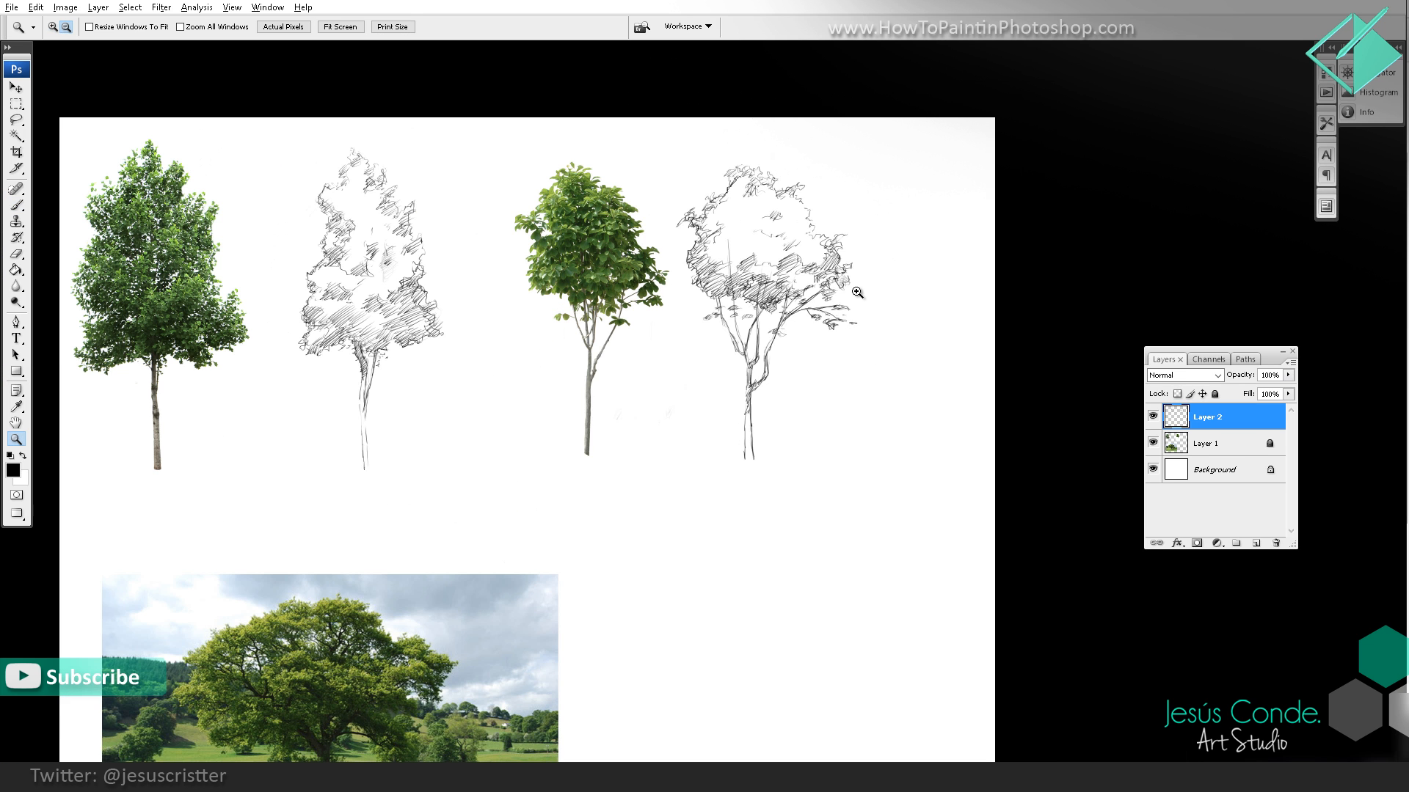
drag(841, 308, 881, 280)
alt+click(849, 306)
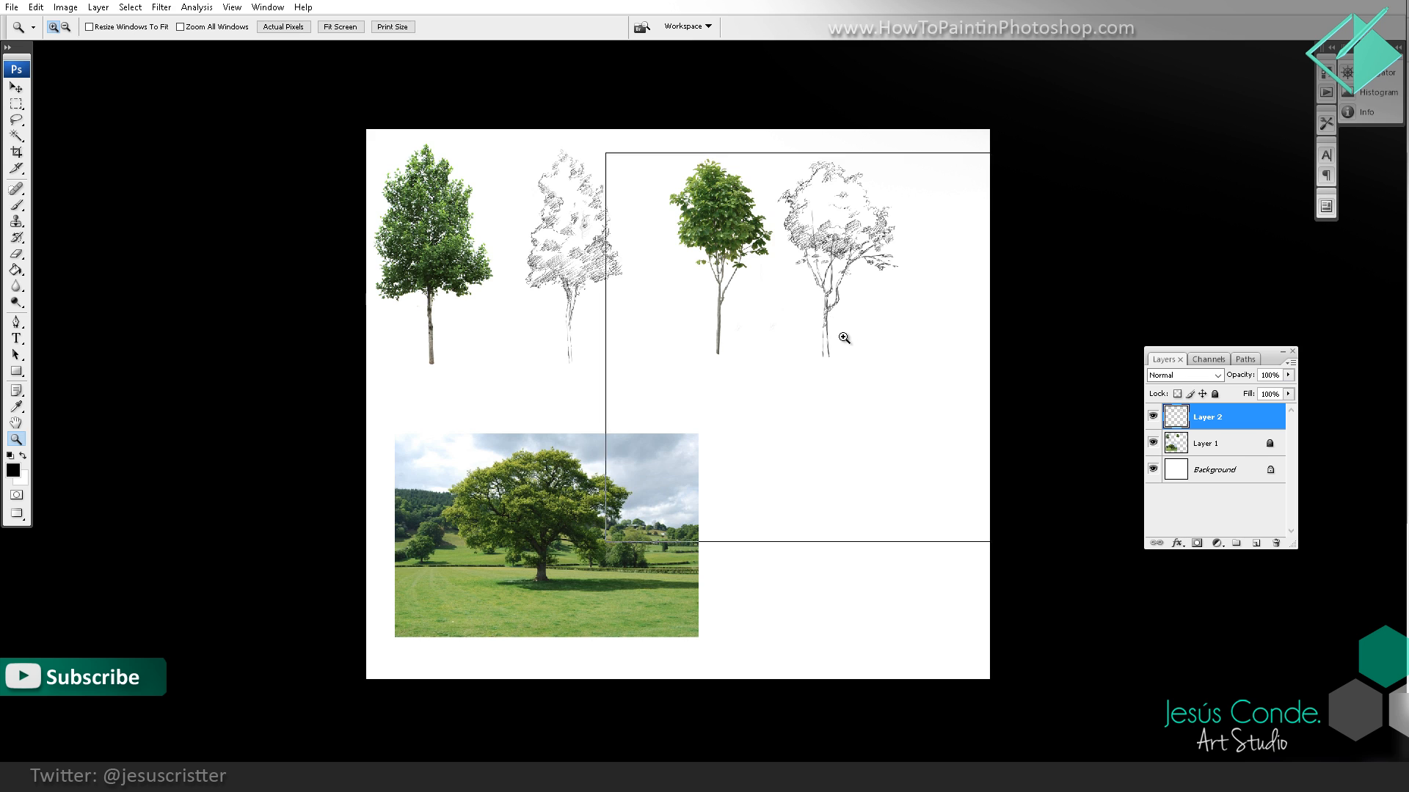
click(836, 312)
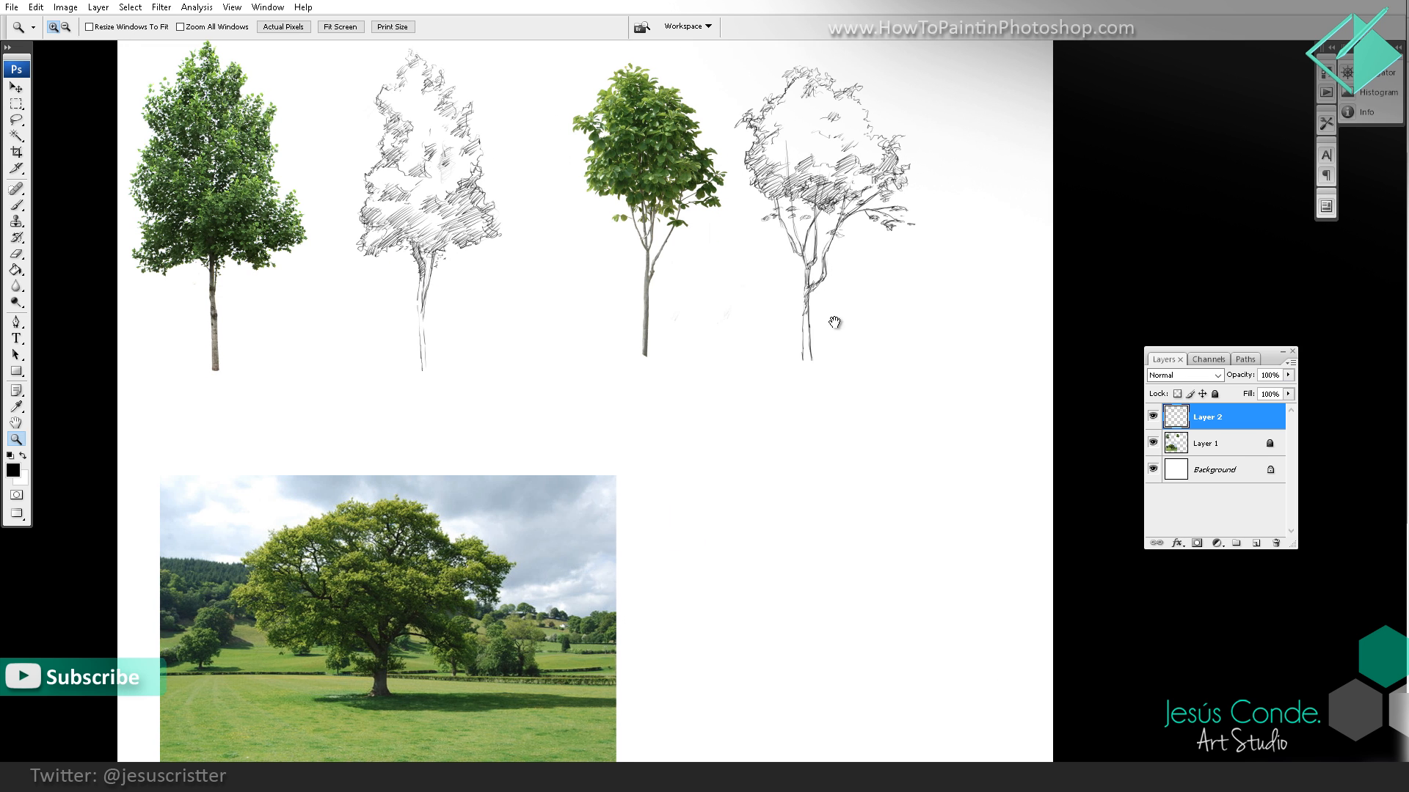
drag(756, 535, 731, 499)
click(748, 513)
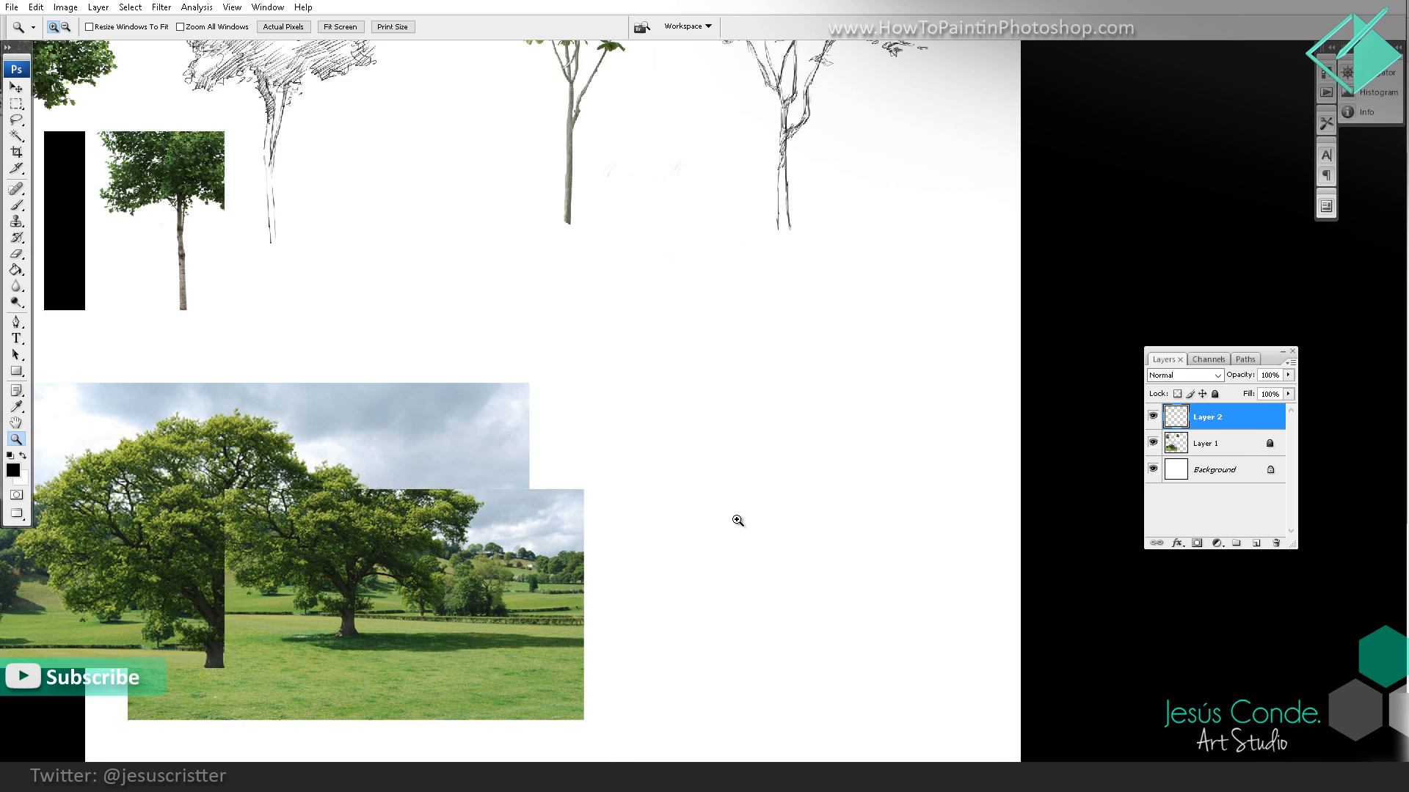
click(738, 522)
mouse_move(646, 520)
mouse_down()
mouse_move(701, 446)
mouse_move(848, 400)
mouse_move(942, 394)
mouse_move(969, 412)
mouse_move(841, 395)
mouse_move(762, 364)
mouse_move(784, 413)
mouse_move(847, 398)
mouse_move(770, 406)
mouse_move(924, 396)
mouse_move(891, 416)
mouse_up()
alt+click(896, 425)
Step: Start the oak sketch beside its photo by hatching scattered leaf clusters across the middle and left of the crown
key(b)
mouse_move(890, 416)
mouse_down()
mouse_move(918, 401)
mouse_move(884, 420)
mouse_up()
mouse_move(884, 429)
mouse_down()
mouse_move(830, 433)
mouse_move(885, 419)
mouse_up()
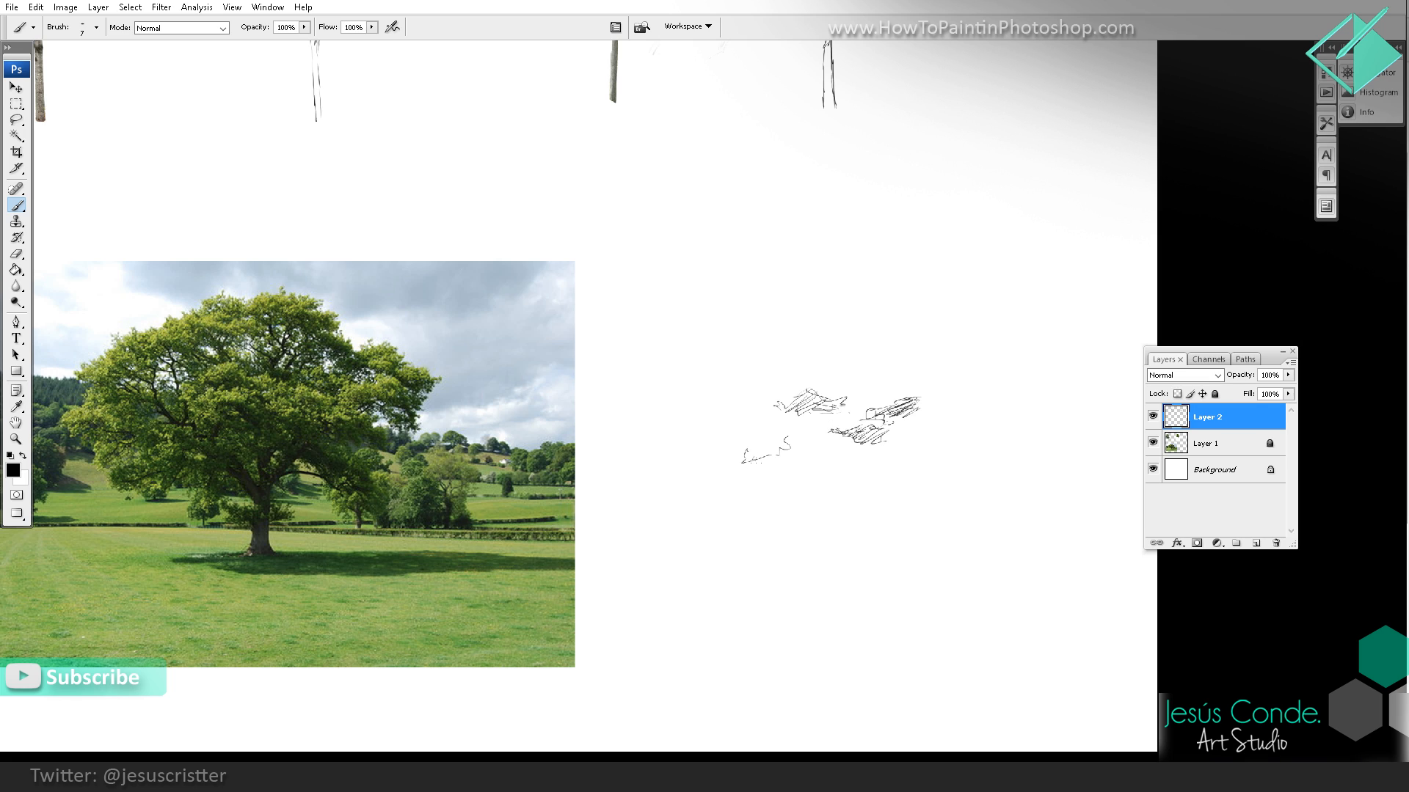
mouse_move(752, 466)
mouse_down()
mouse_move(786, 456)
mouse_move(808, 433)
mouse_move(816, 445)
mouse_move(800, 432)
mouse_move(825, 432)
mouse_move(741, 447)
mouse_move(697, 427)
mouse_move(713, 441)
mouse_move(694, 431)
mouse_move(687, 448)
mouse_move(719, 451)
mouse_up()
drag(686, 456, 697, 433)
mouse_move(722, 483)
mouse_down()
mouse_move(760, 476)
mouse_move(735, 477)
mouse_up()
mouse_move(713, 490)
mouse_down()
mouse_move(748, 447)
mouse_move(699, 479)
mouse_up()
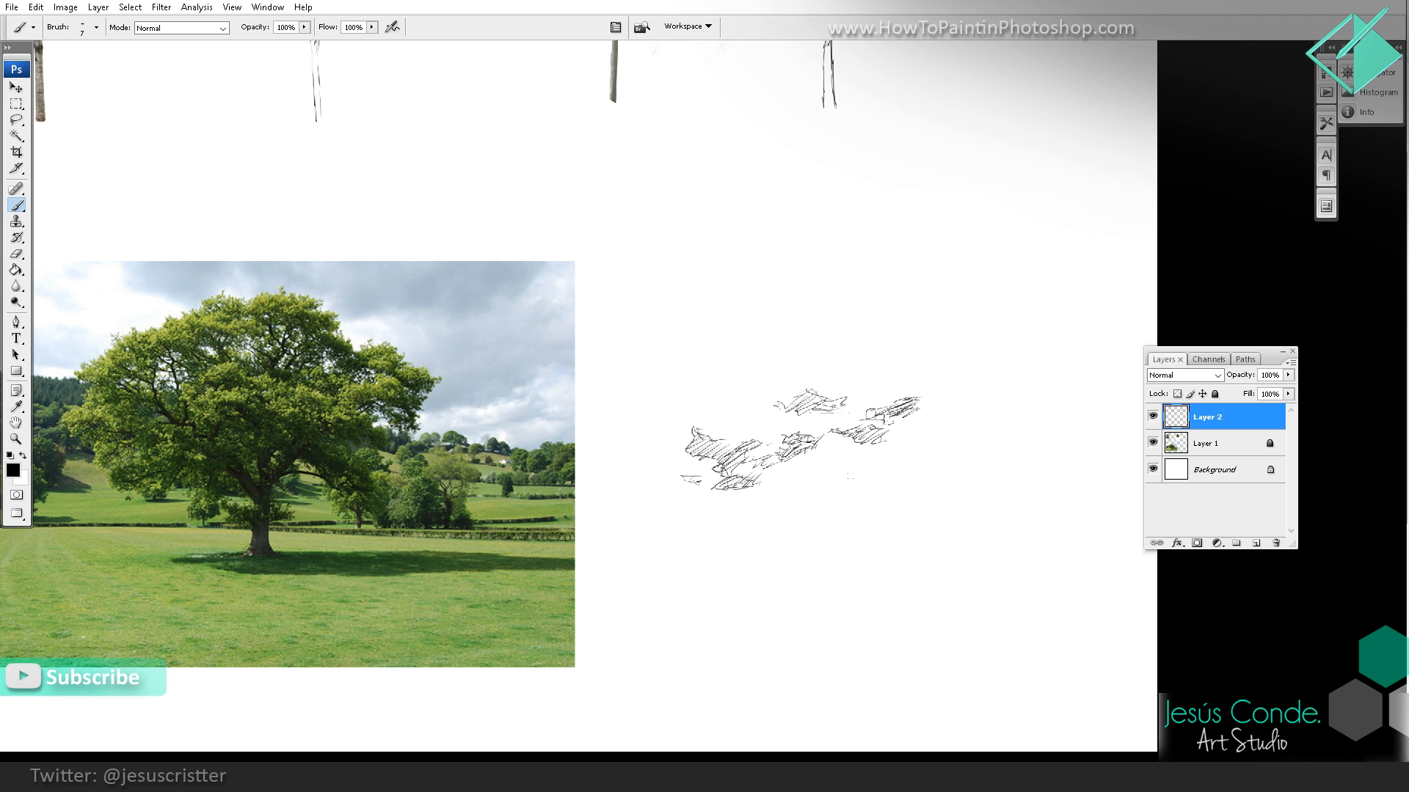
Step: Hatch the oak's inner and lower right leaf clusters and draw the right limb curving down into the trunk
drag(831, 490, 854, 476)
mouse_move(840, 495)
mouse_down()
mouse_move(869, 453)
mouse_move(899, 452)
mouse_up()
mouse_move(829, 490)
mouse_down()
mouse_move(868, 476)
mouse_move(853, 487)
mouse_up()
mouse_move(856, 483)
mouse_down()
mouse_move(877, 470)
mouse_move(976, 519)
mouse_move(988, 489)
mouse_move(981, 508)
mouse_move(1019, 479)
mouse_up()
mouse_move(995, 482)
mouse_down()
mouse_move(981, 529)
mouse_move(1010, 545)
mouse_move(974, 530)
mouse_move(1006, 508)
mouse_move(1012, 547)
mouse_move(1028, 515)
mouse_move(951, 529)
mouse_move(962, 535)
mouse_move(885, 525)
mouse_up()
mouse_move(976, 528)
mouse_down()
mouse_move(887, 523)
mouse_move(868, 538)
mouse_move(873, 620)
mouse_up()
drag(870, 548, 869, 596)
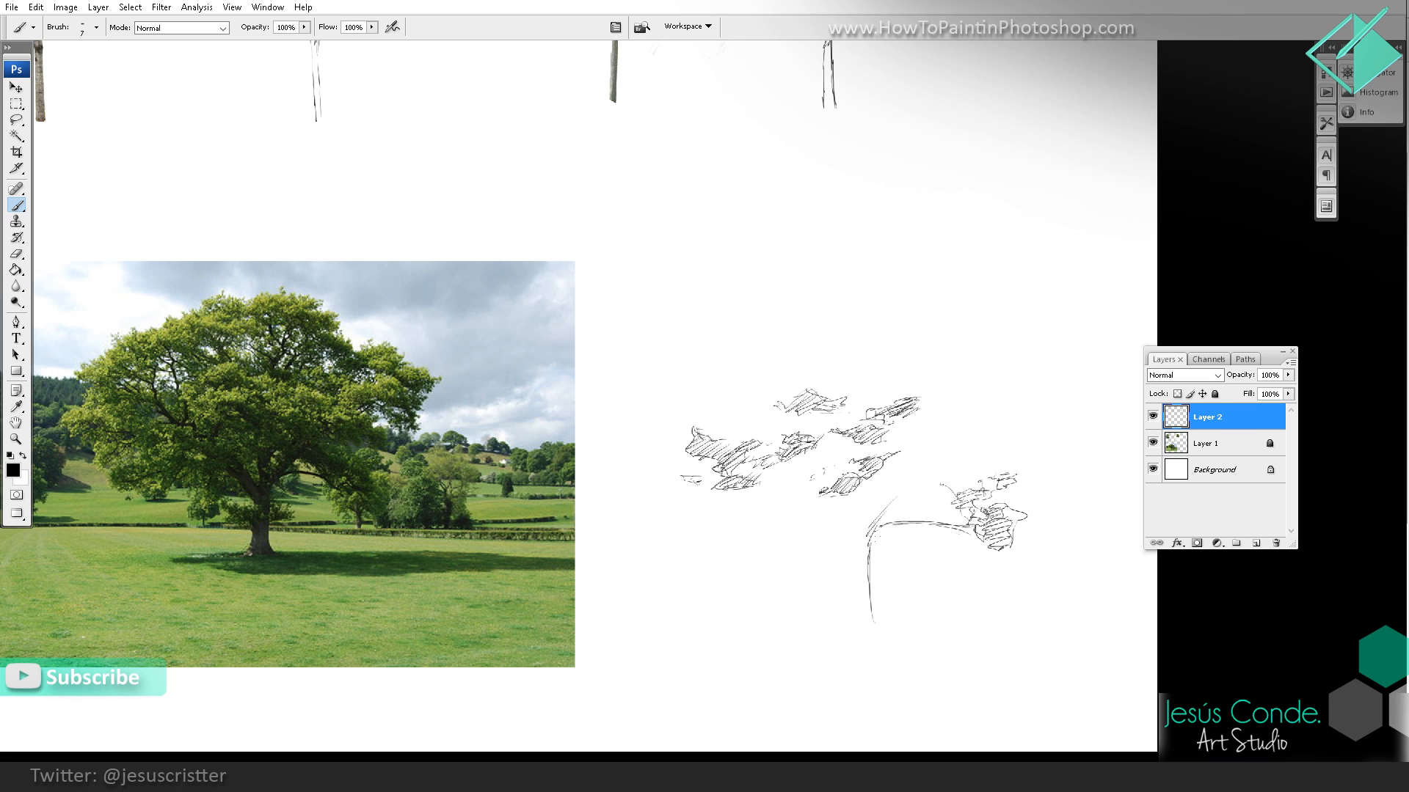
Step: Draw the oak's central and left main branches spreading from the trunk and shade them with hatching
mouse_move(889, 512)
mouse_down()
mouse_move(871, 550)
mouse_move(895, 527)
mouse_move(987, 528)
mouse_move(928, 511)
mouse_move(965, 494)
mouse_move(926, 468)
mouse_move(940, 447)
mouse_up()
mouse_move(900, 480)
mouse_down()
mouse_move(952, 437)
mouse_move(865, 530)
mouse_up()
mouse_move(902, 484)
mouse_down()
mouse_move(865, 525)
mouse_move(851, 515)
mouse_move(841, 530)
mouse_move(842, 512)
mouse_move(838, 555)
mouse_move(852, 569)
mouse_move(844, 541)
mouse_up()
key(e)
key(b)
mouse_move(862, 529)
mouse_down()
mouse_move(829, 549)
mouse_move(789, 504)
mouse_move(791, 526)
mouse_up()
mouse_move(781, 510)
mouse_down()
mouse_move(844, 588)
mouse_move(811, 522)
mouse_move(702, 416)
mouse_move(784, 509)
mouse_up()
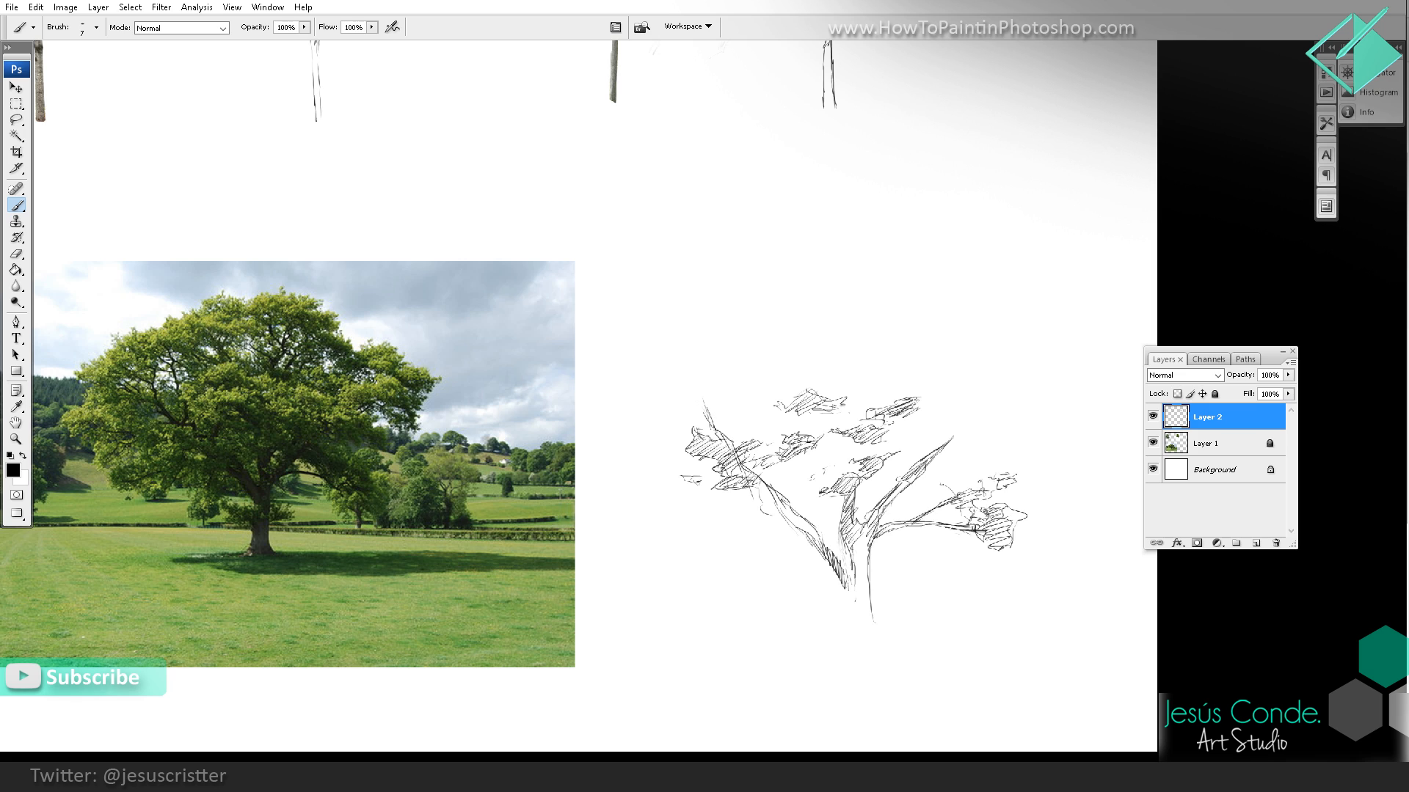
Step: Draw the oak's upper left branch and hatch small leaf clusters along the crown's upper left and far left edges
drag(747, 444, 721, 340)
mouse_move(707, 420)
mouse_down()
mouse_move(695, 384)
mouse_move(661, 399)
mouse_move(664, 384)
mouse_move(685, 382)
mouse_move(706, 350)
mouse_move(768, 336)
mouse_up()
drag(751, 360, 807, 337)
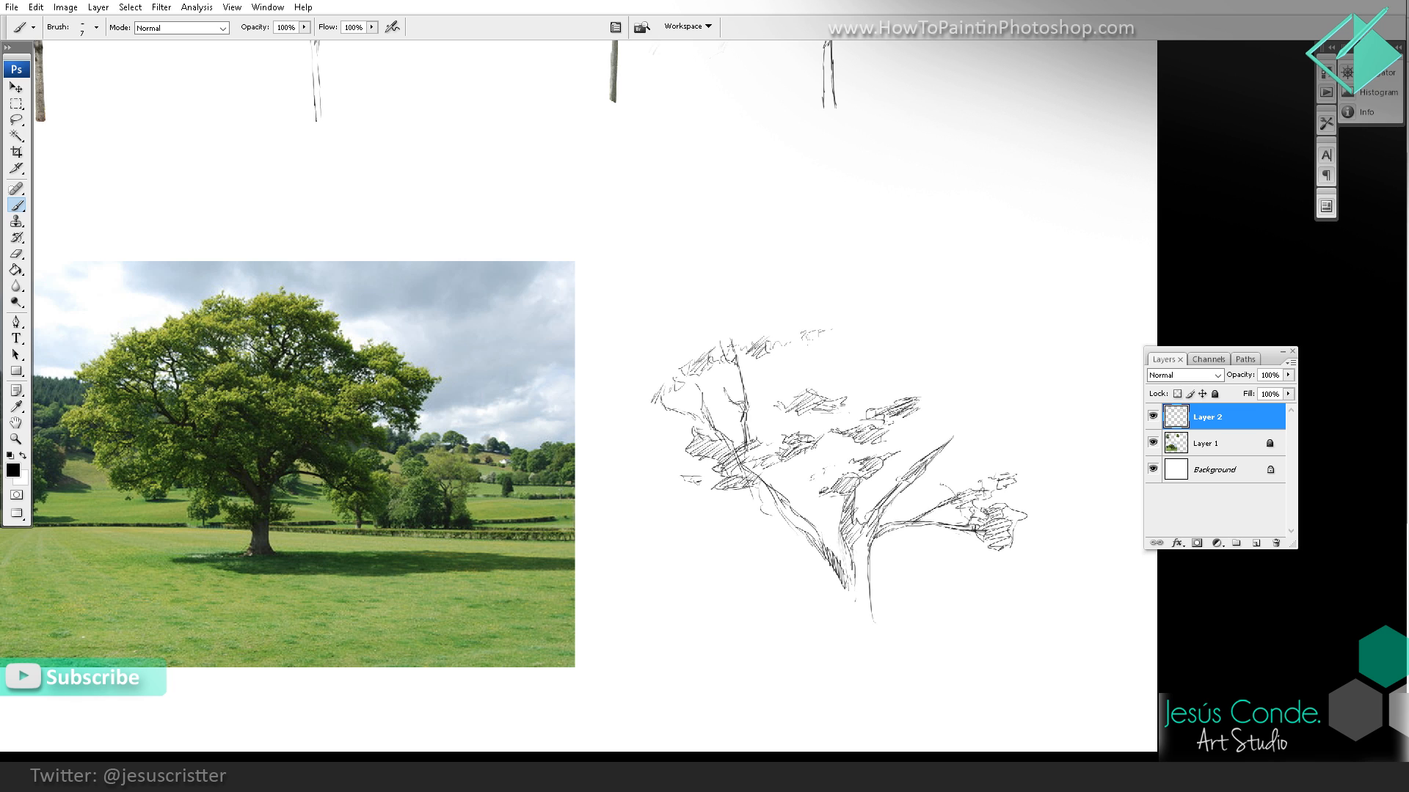
drag(642, 414, 683, 354)
drag(649, 389, 660, 371)
mouse_move(634, 485)
mouse_down()
mouse_move(659, 473)
mouse_move(670, 490)
mouse_move(693, 452)
mouse_up()
drag(676, 473, 697, 463)
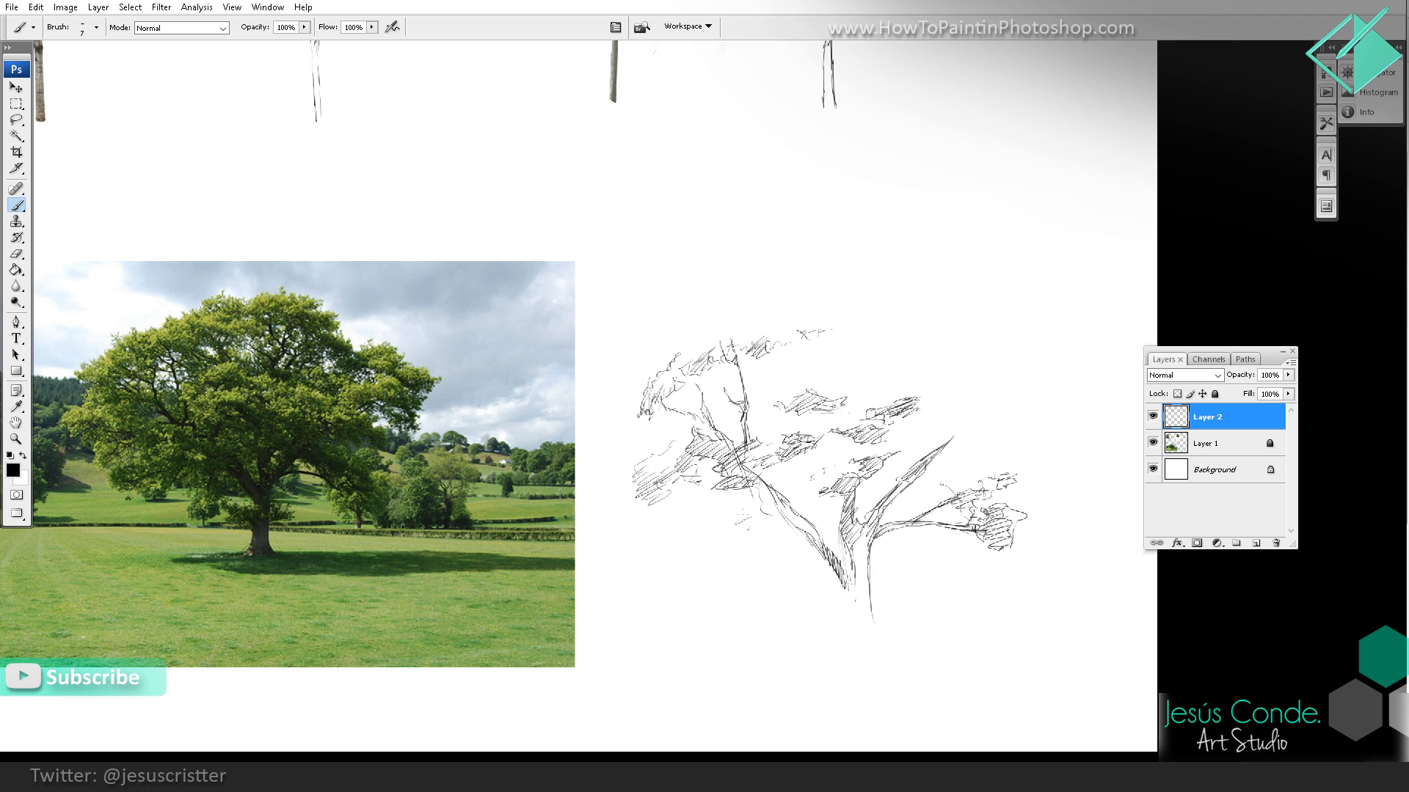
Step: Hatch the large leaf mass below the oak's left limb and extend it to the crown's lower left edge
mouse_move(726, 516)
mouse_down()
mouse_move(764, 486)
mouse_move(775, 506)
mouse_up()
drag(767, 538, 786, 523)
drag(759, 533, 782, 512)
mouse_move(697, 522)
mouse_down()
mouse_move(727, 506)
mouse_move(769, 543)
mouse_up()
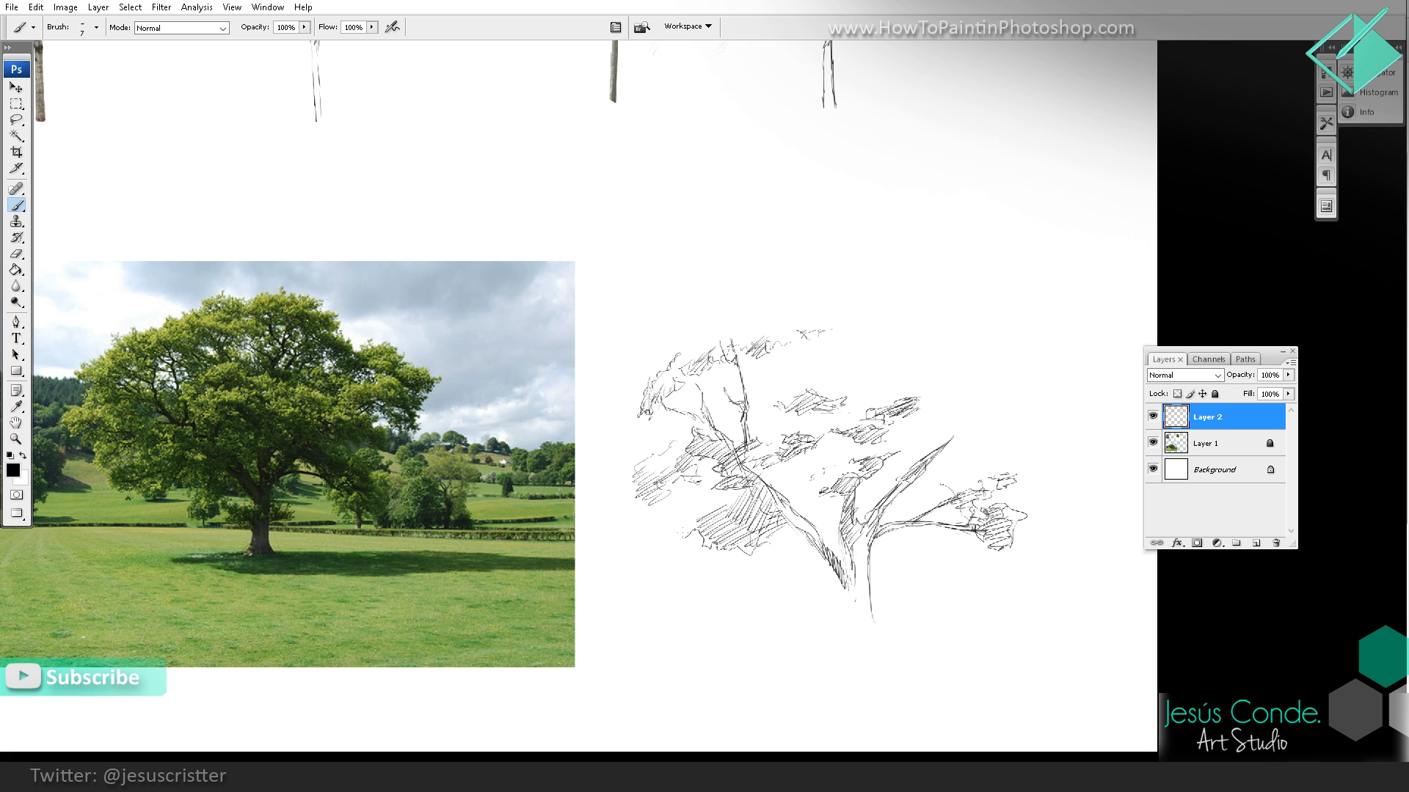
drag(675, 534, 712, 494)
mouse_move(703, 512)
mouse_down()
mouse_move(714, 496)
mouse_move(675, 491)
mouse_move(689, 484)
mouse_up()
drag(665, 509, 695, 491)
drag(671, 502, 657, 510)
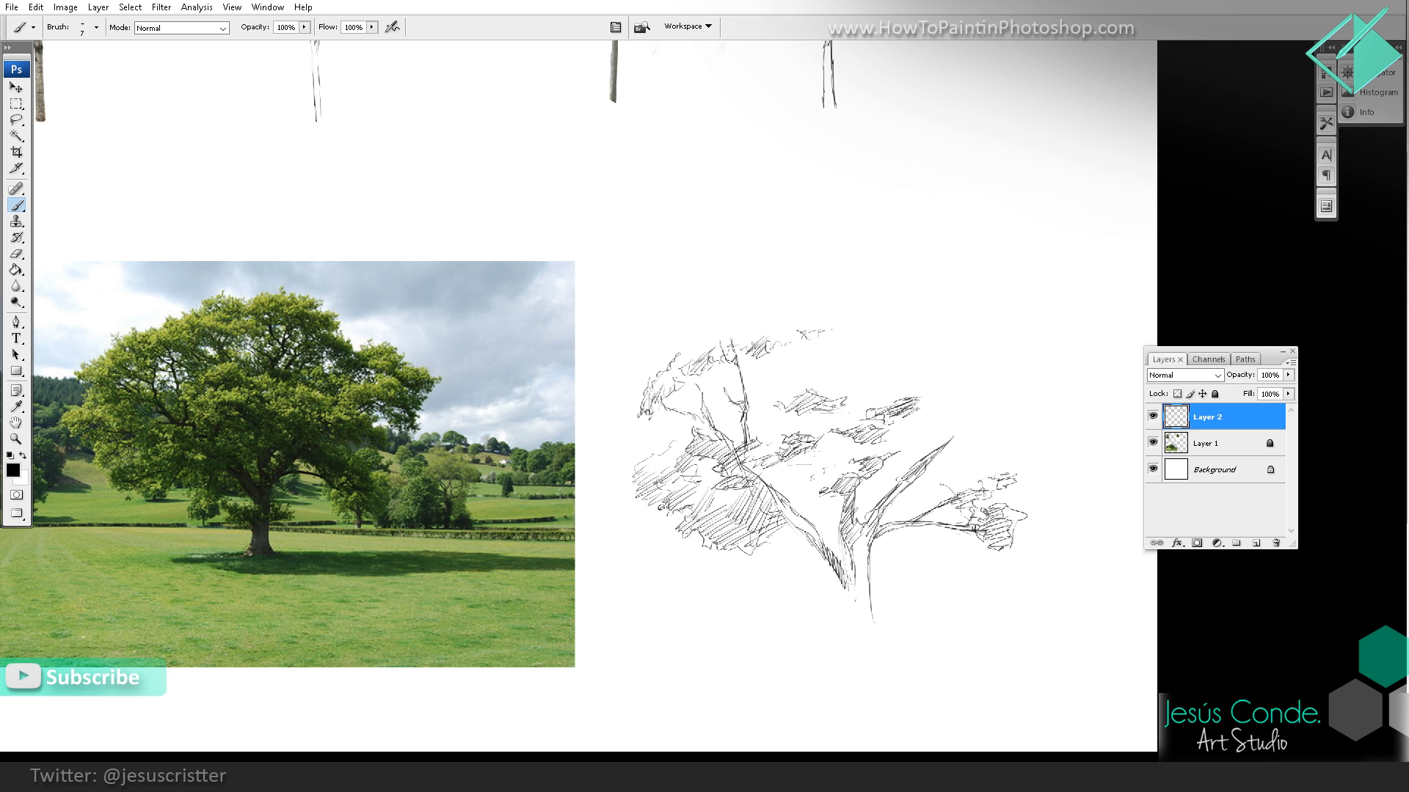
Step: Hatch a leaf cluster in the middle of the oak's crown and draw the upper central branches with foliage at their tips
drag(780, 471, 813, 452)
drag(786, 477, 813, 466)
drag(792, 484, 820, 469)
drag(851, 400, 857, 418)
drag(865, 370, 855, 400)
drag(849, 337, 853, 357)
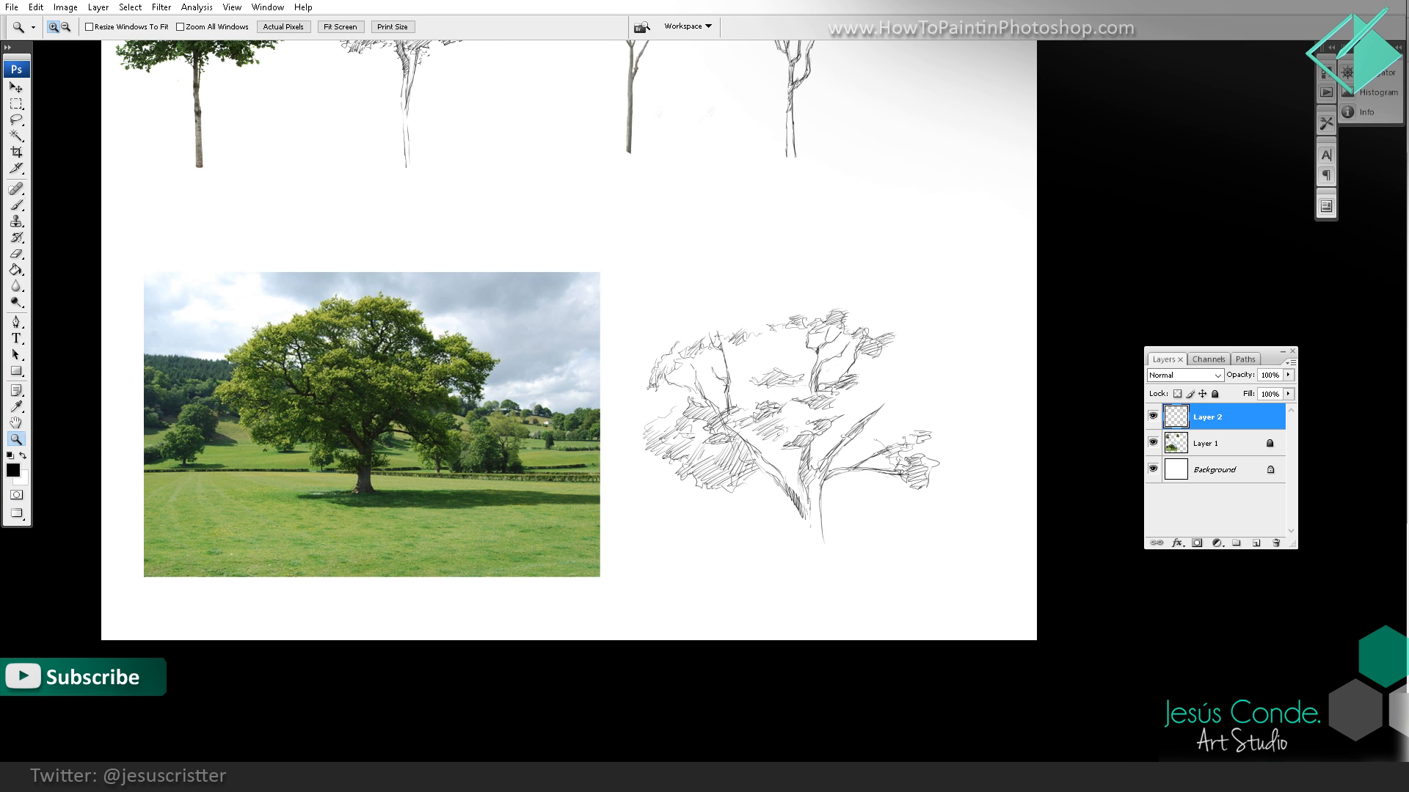
Step: Hatch the leaf cluster at the tip of the oak's right limb and add foliage to the crown's upper right edge
key(b)
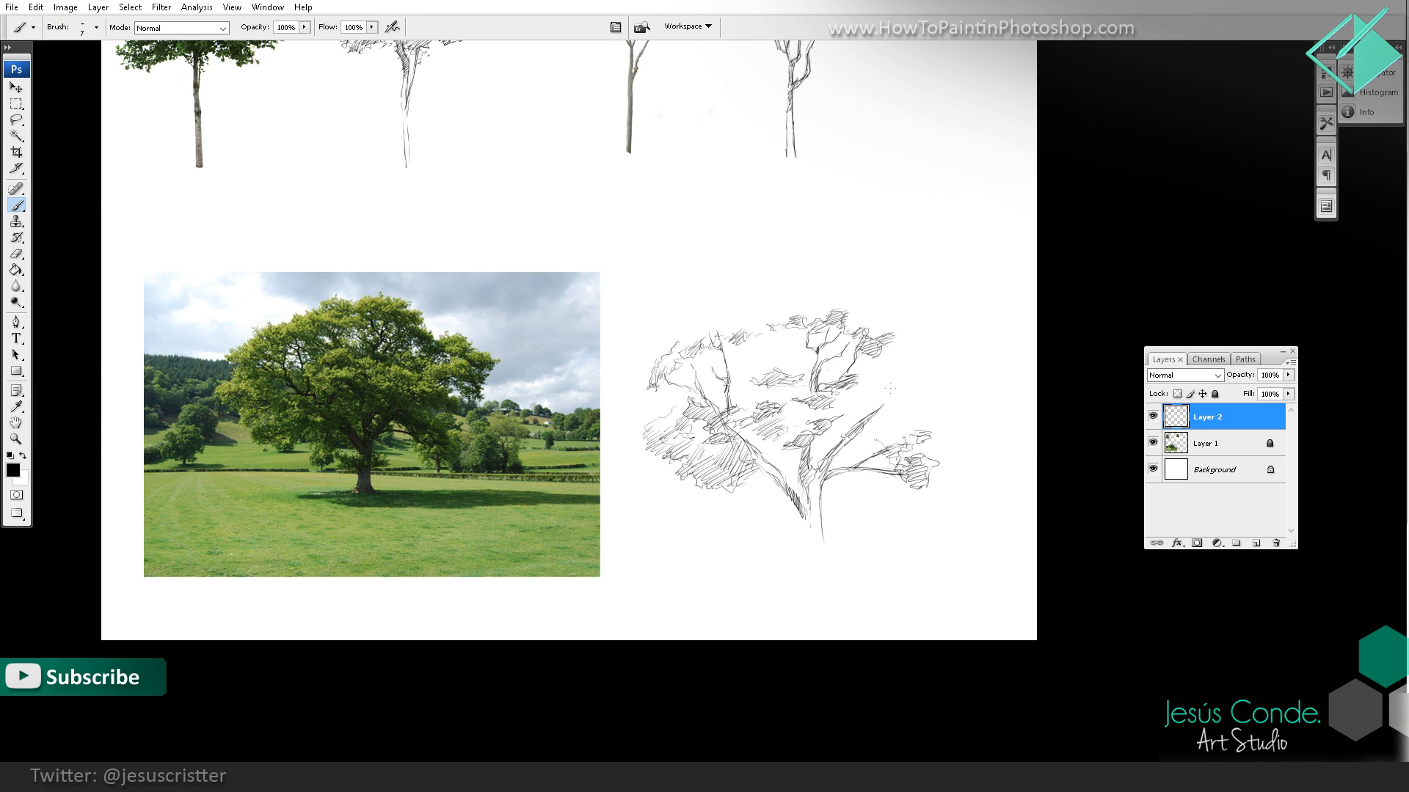
mouse_move(908, 382)
mouse_down()
mouse_move(888, 413)
mouse_move(884, 378)
mouse_move(925, 383)
mouse_up()
drag(906, 400, 918, 390)
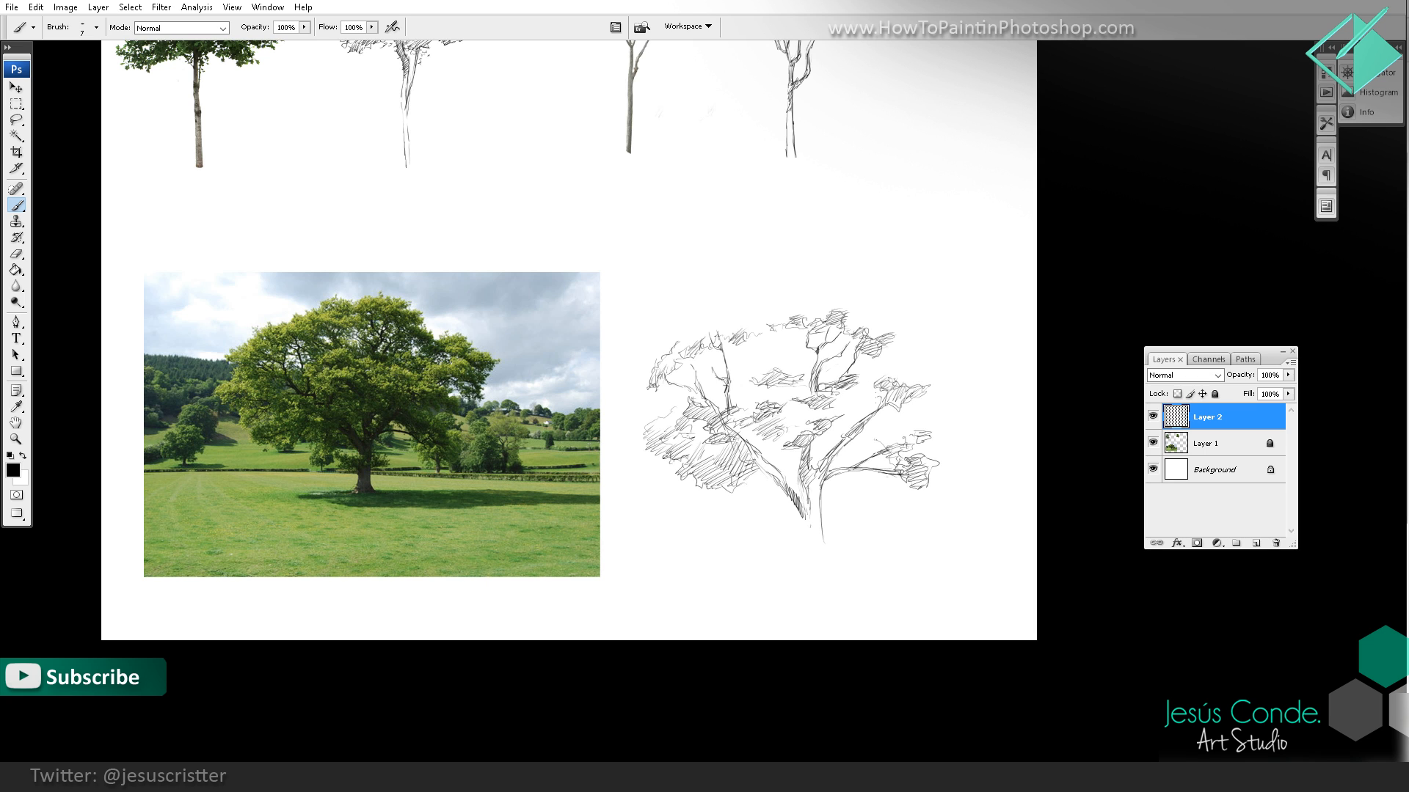
key(ctrl+space)
ctrl+click(884, 374)
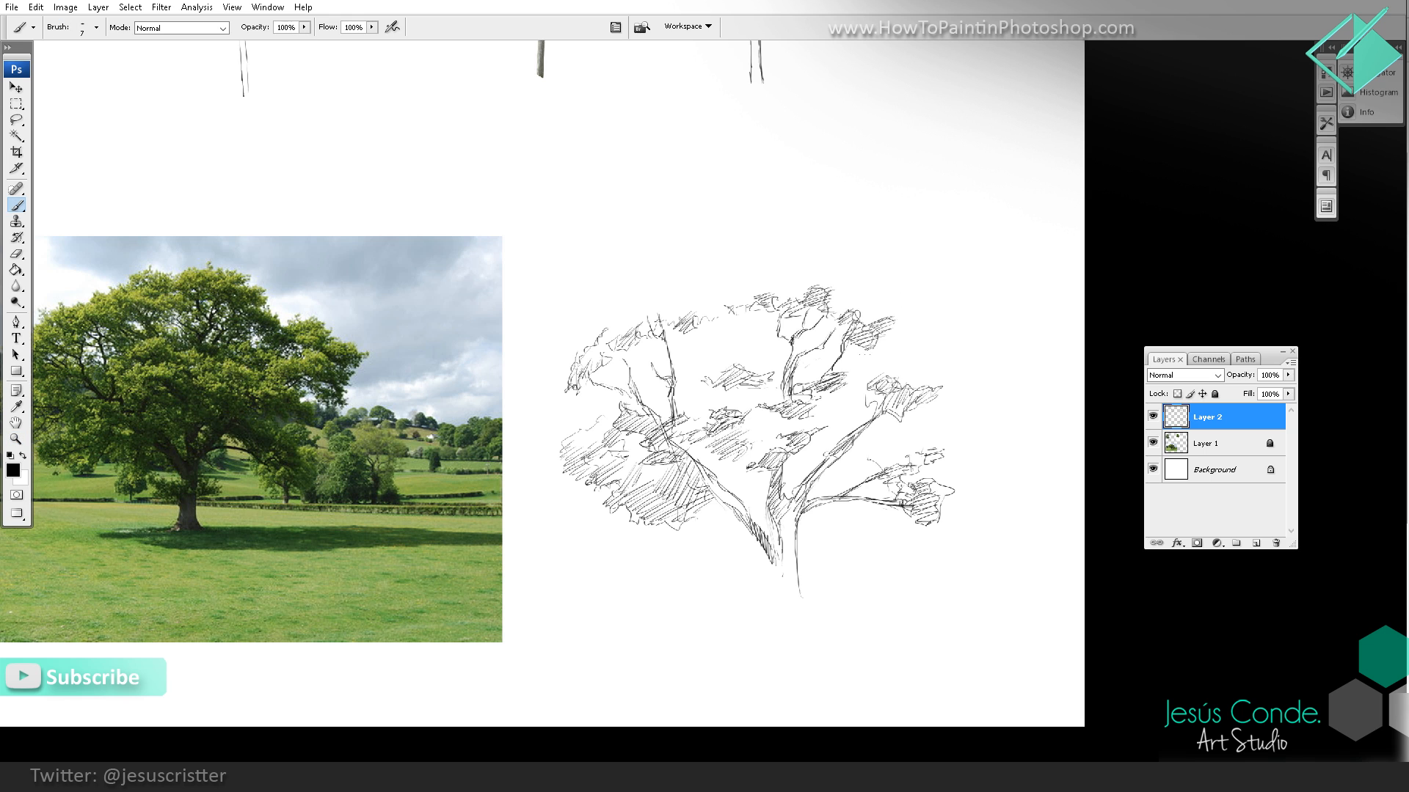
mouse_move(862, 356)
mouse_down()
mouse_move(881, 343)
mouse_move(889, 356)
mouse_up()
key(ctrl+space)
ctrl+click(870, 343)
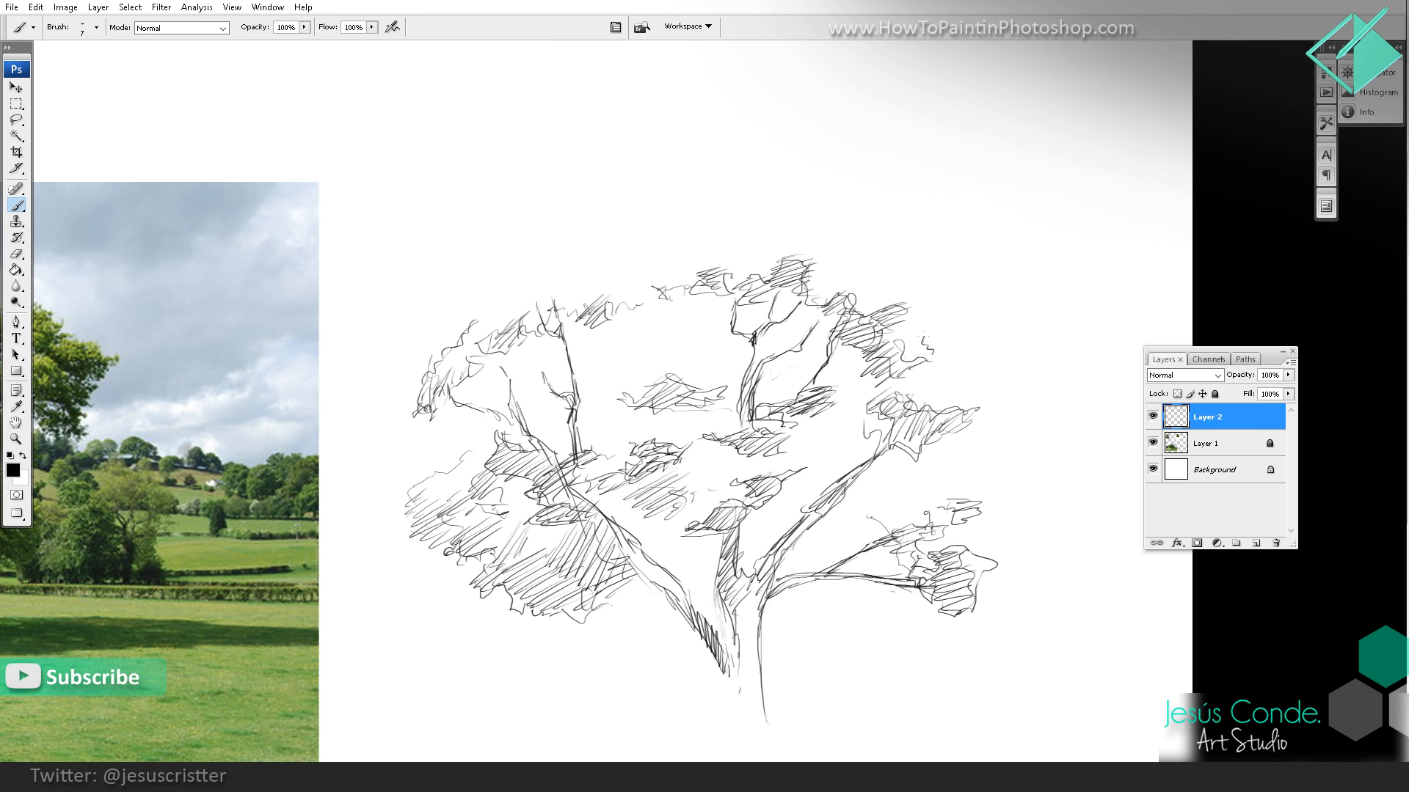
mouse_move(907, 332)
mouse_down()
mouse_move(956, 342)
mouse_move(914, 369)
mouse_move(941, 359)
mouse_up()
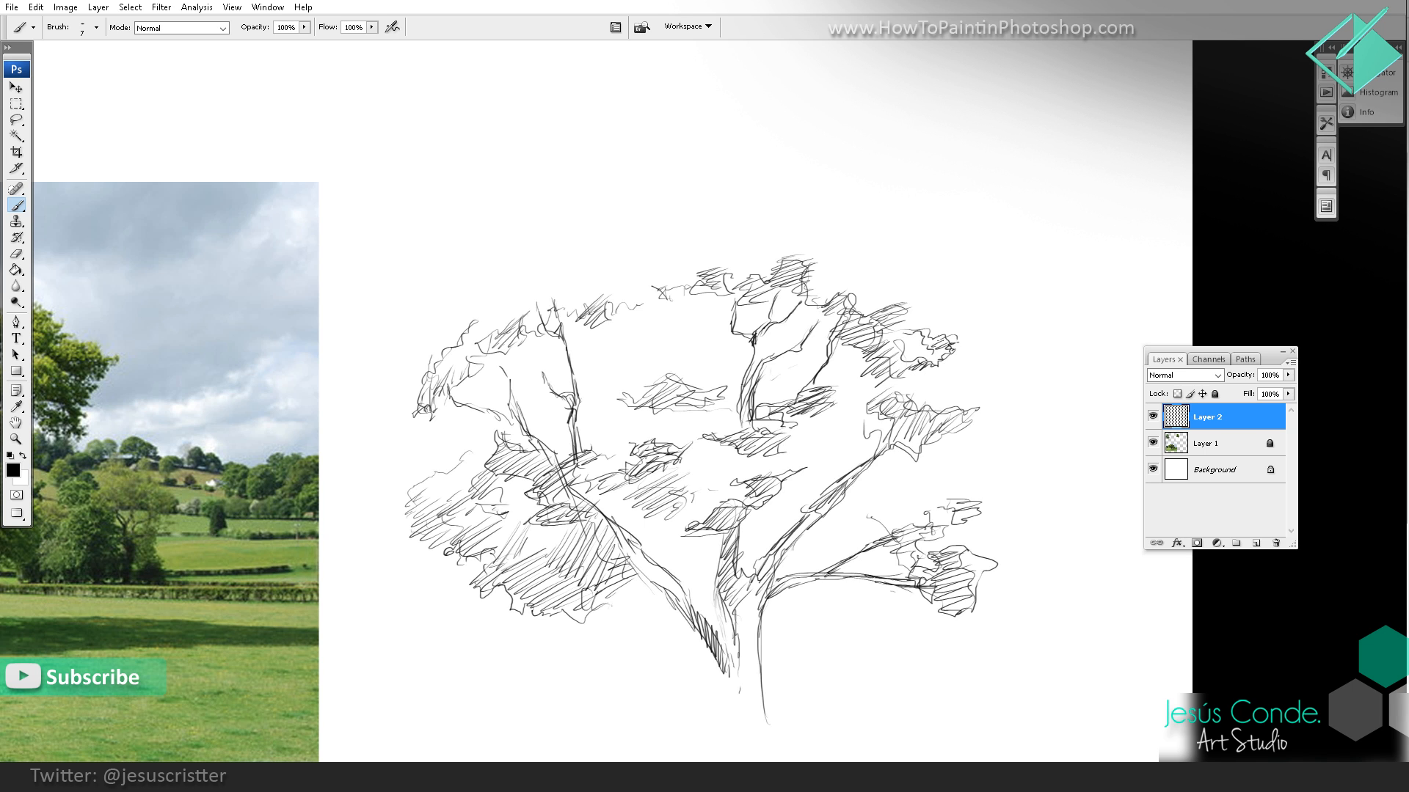
Step: Outline the top of the oak's crown with leafy contours from the upper right across to the center, adding hatching beneath
mouse_move(897, 318)
mouse_down()
mouse_move(974, 344)
mouse_move(981, 330)
mouse_up()
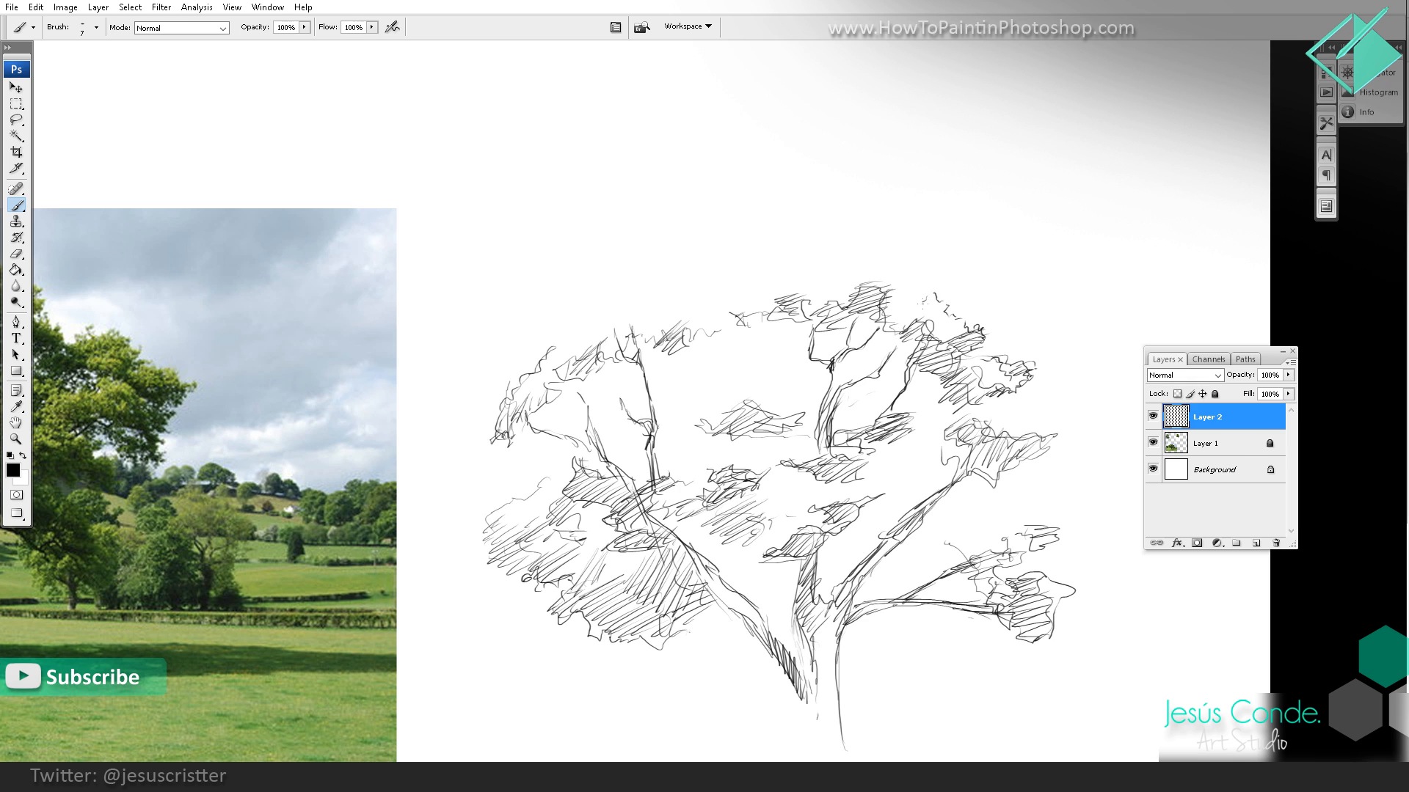
drag(900, 316, 912, 302)
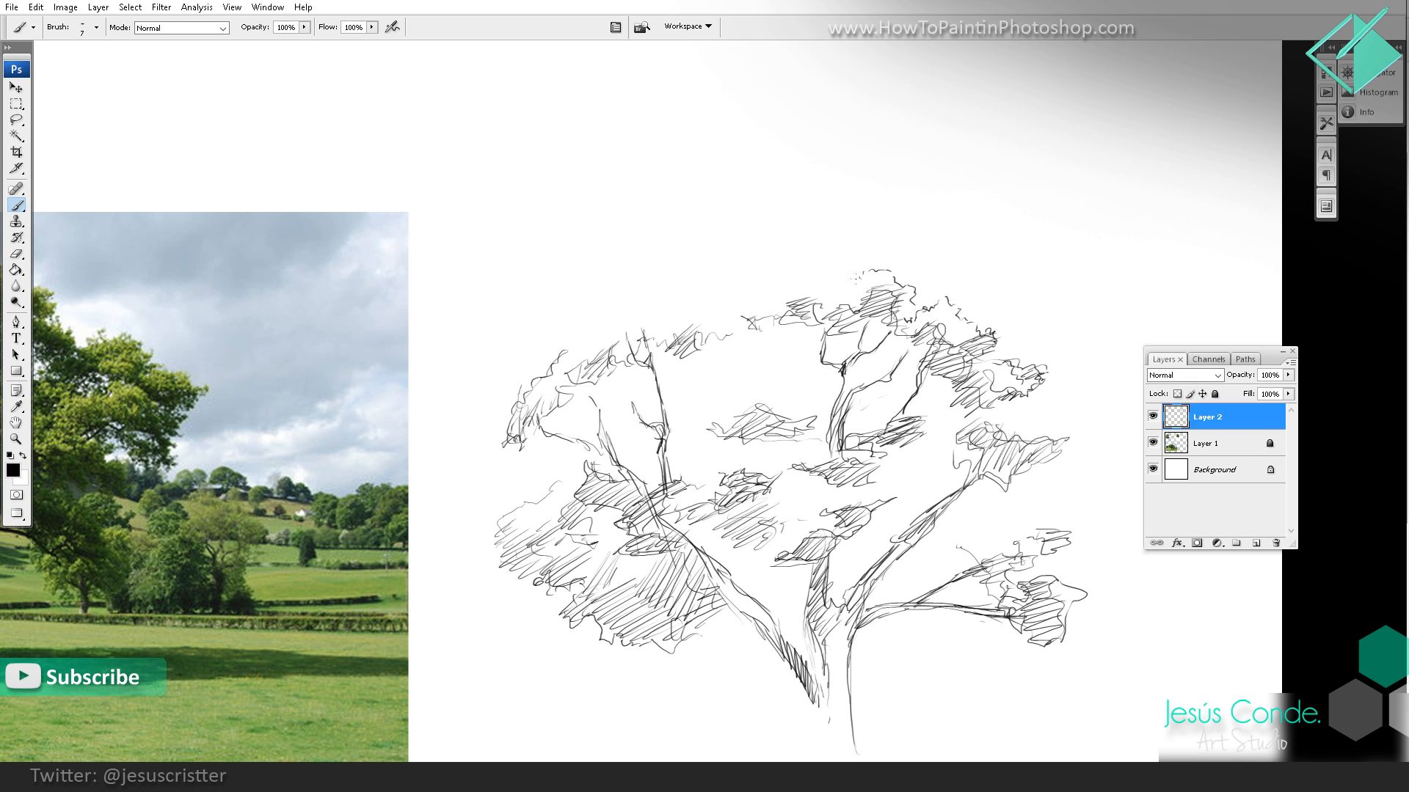
drag(823, 292, 1007, 243)
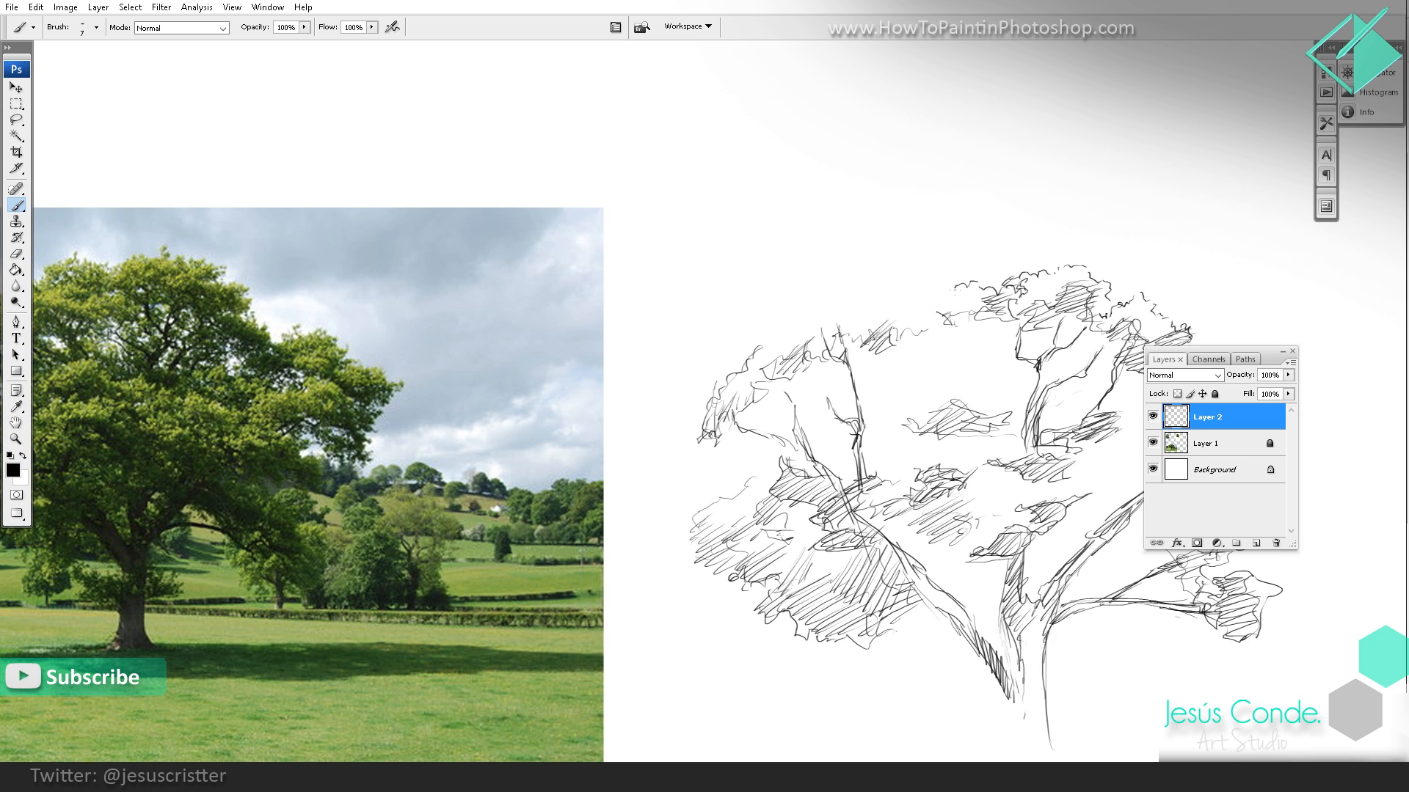
mouse_move(957, 286)
mouse_down()
mouse_move(926, 281)
mouse_move(1001, 344)
mouse_move(1022, 327)
mouse_move(945, 307)
mouse_move(1005, 338)
mouse_move(1044, 311)
mouse_up()
Step: Compare the oak sketch's crown with the reference photo, both up close and as a whole
key(z)
alt+click(1084, 302)
alt+click(1084, 301)
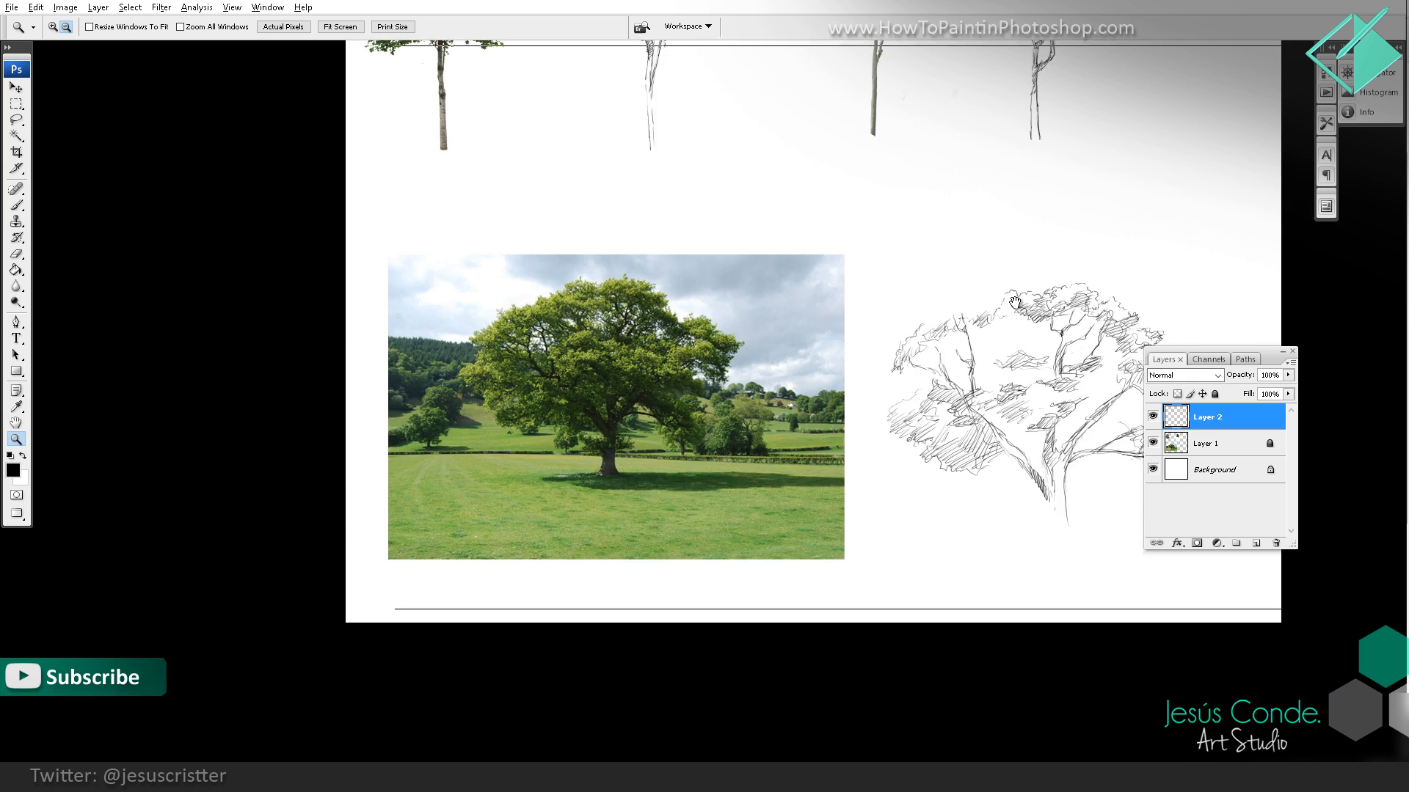
click(911, 324)
drag(910, 324, 815, 308)
click(711, 336)
mouse_move(712, 336)
mouse_down()
mouse_move(804, 272)
mouse_move(904, 257)
mouse_up()
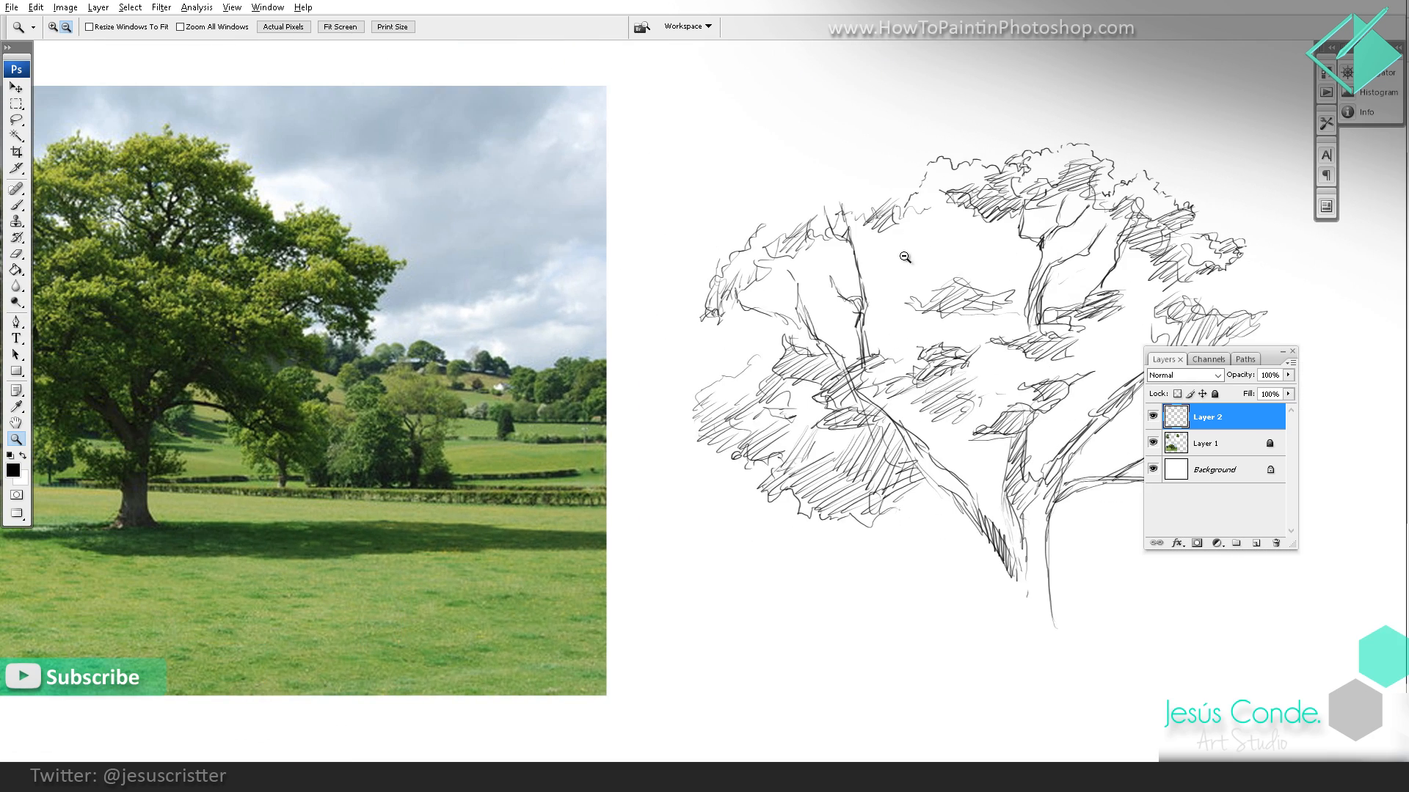
alt+click(905, 257)
alt+click(905, 257)
Step: Hatch broad shaded foliage across the oak's lower middle crown, between the left limb and the right branches
key(b)
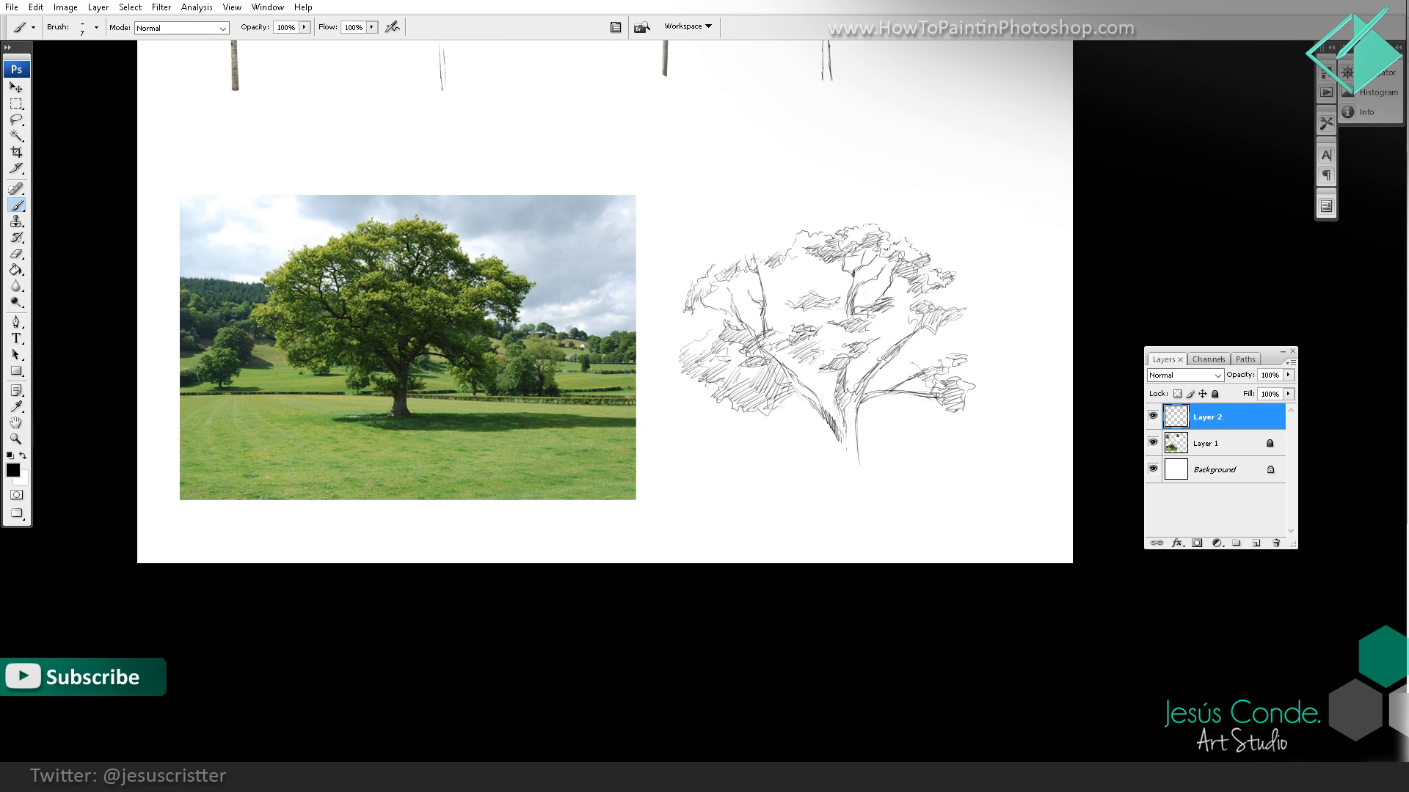
mouse_move(855, 370)
mouse_down()
mouse_move(793, 337)
mouse_move(869, 348)
mouse_move(923, 380)
mouse_move(869, 359)
mouse_move(884, 351)
mouse_move(855, 371)
mouse_move(931, 389)
mouse_move(913, 413)
mouse_move(926, 413)
mouse_up()
mouse_move(794, 395)
mouse_down()
mouse_move(827, 378)
mouse_move(835, 394)
mouse_move(805, 380)
mouse_move(837, 399)
mouse_move(788, 403)
mouse_up()
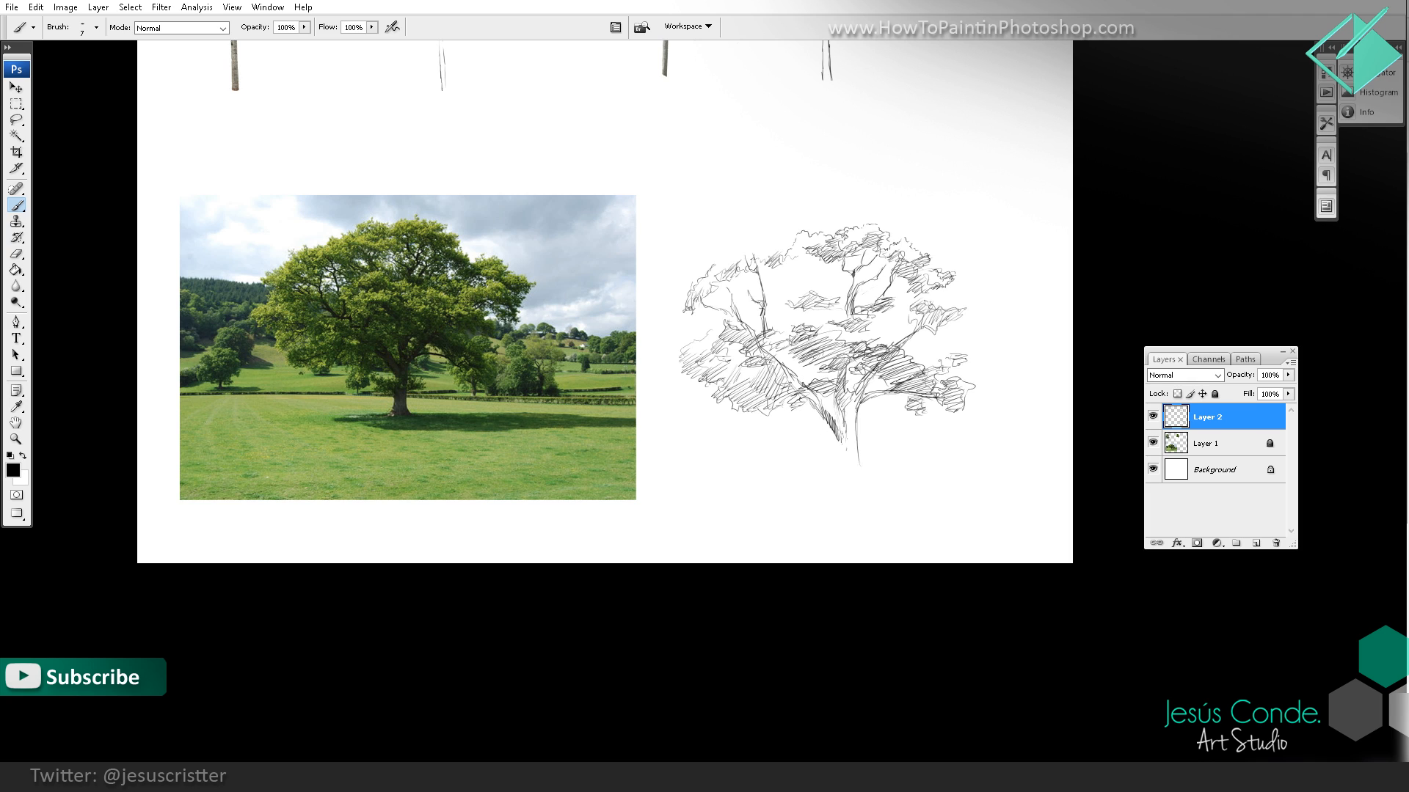
Step: Complete the oak's trunk with small leaf tufts beside it and hatch the long ground shadow at its base
drag(817, 448, 836, 436)
drag(856, 430, 866, 422)
mouse_move(848, 444)
mouse_down()
mouse_move(817, 476)
mouse_move(849, 471)
mouse_move(781, 482)
mouse_up()
mouse_move(781, 481)
mouse_down()
mouse_move(997, 478)
mouse_move(876, 473)
mouse_up()
mouse_move(988, 476)
mouse_down()
mouse_move(869, 475)
mouse_move(1035, 466)
mouse_move(858, 474)
mouse_up()
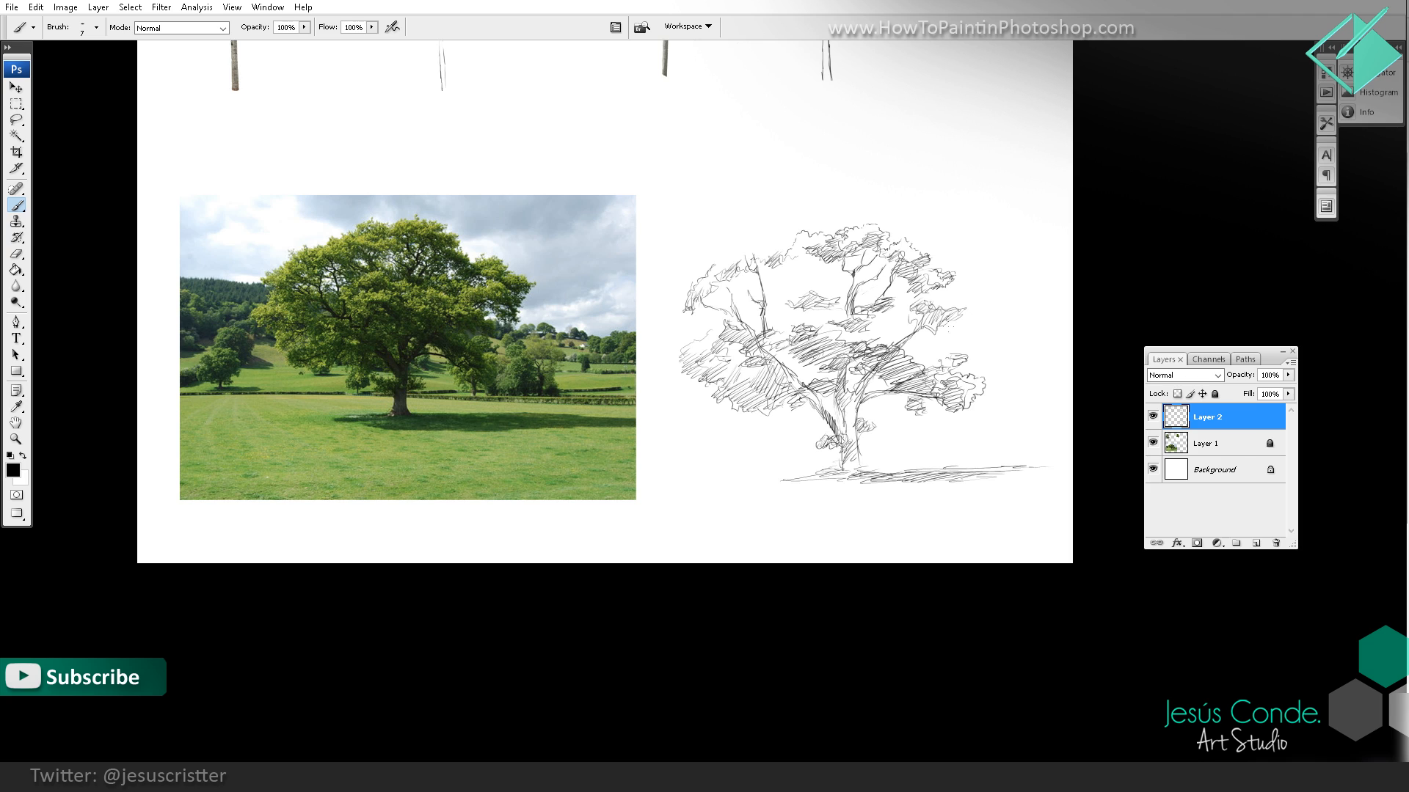
Step: Outline the oak's right crown edge and the inner leaf masses in the middle with scalloped leafy contours
drag(943, 327, 967, 305)
drag(847, 274, 811, 277)
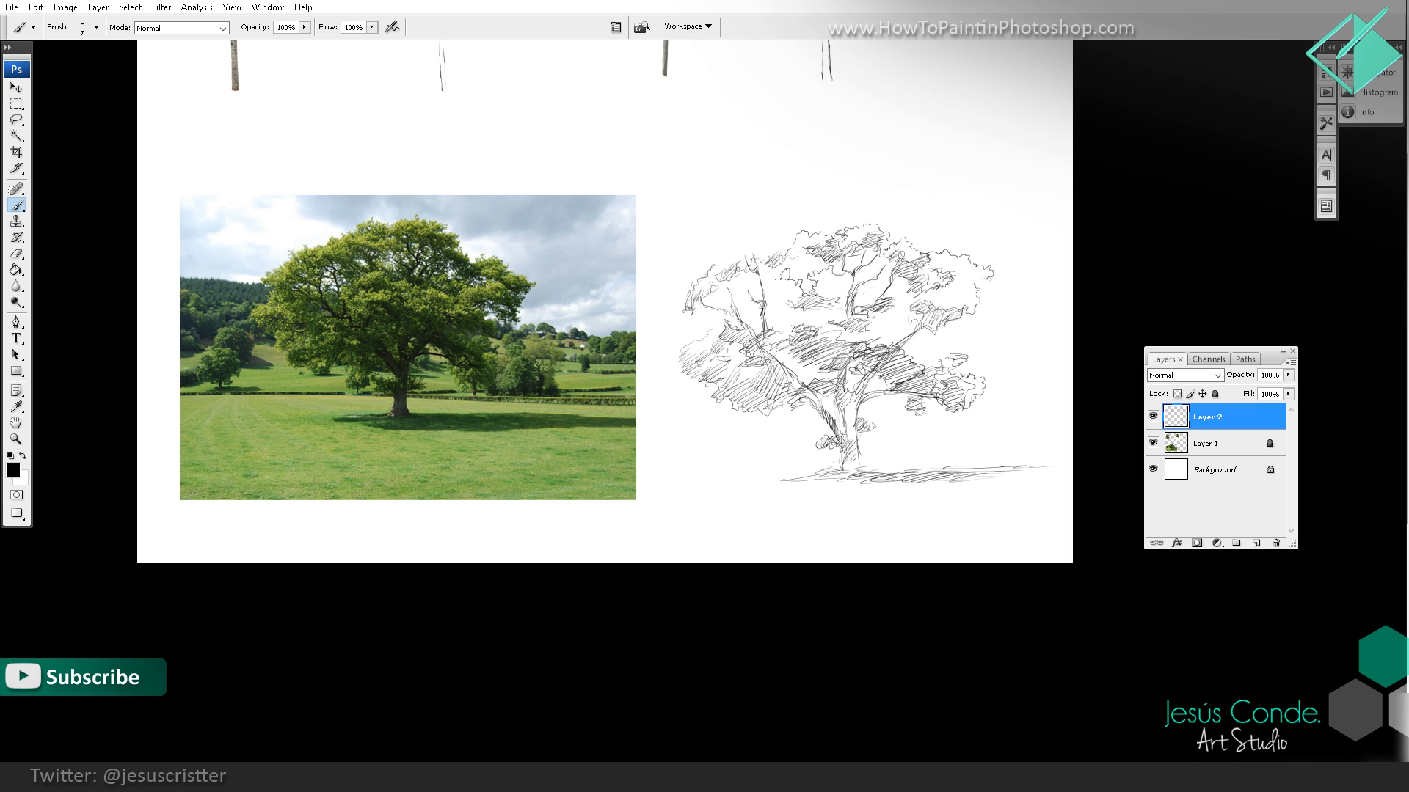
drag(779, 292, 772, 300)
drag(883, 336, 890, 316)
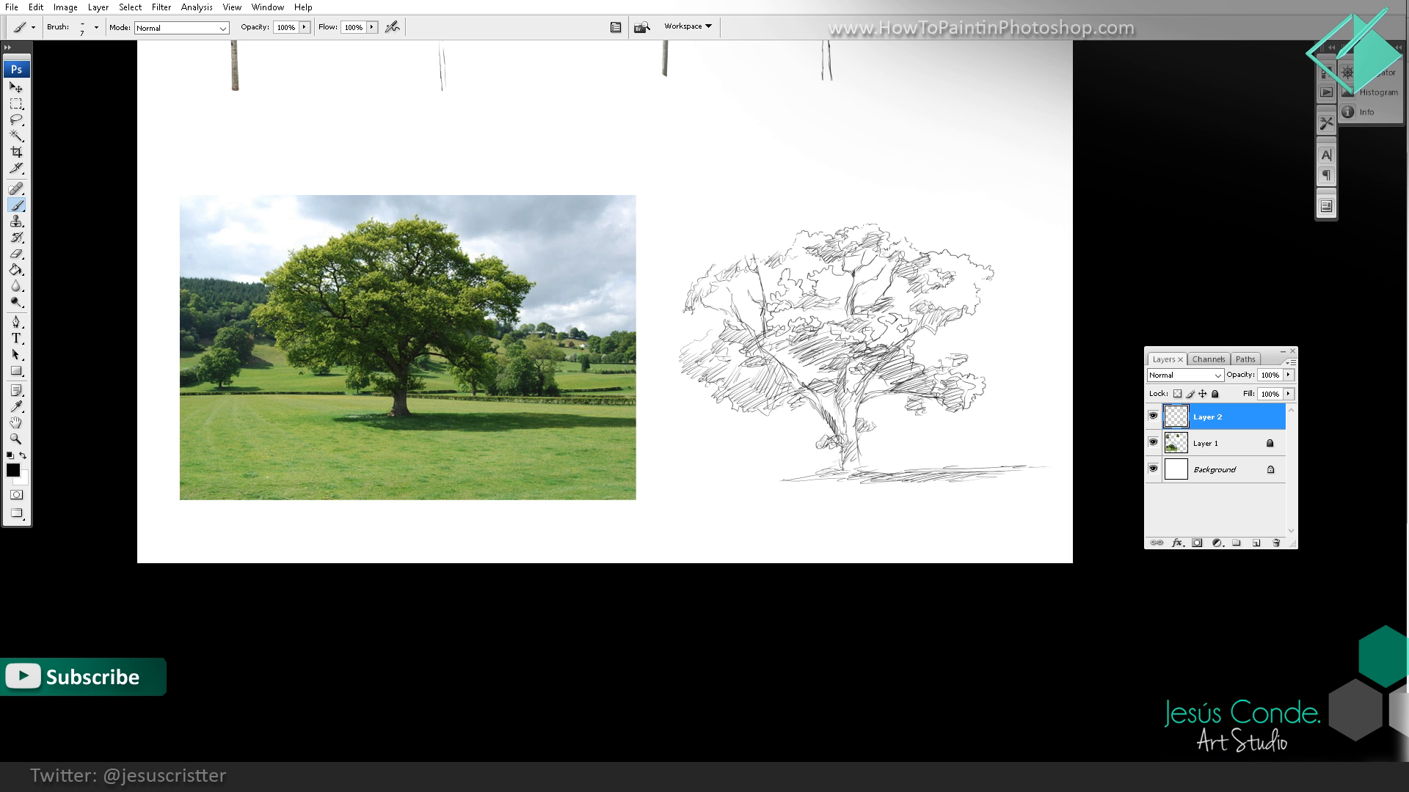
Step: Refine the leafy contours along the oak's lower left foliage and the crown's far left edge
ctrl+click(737, 288)
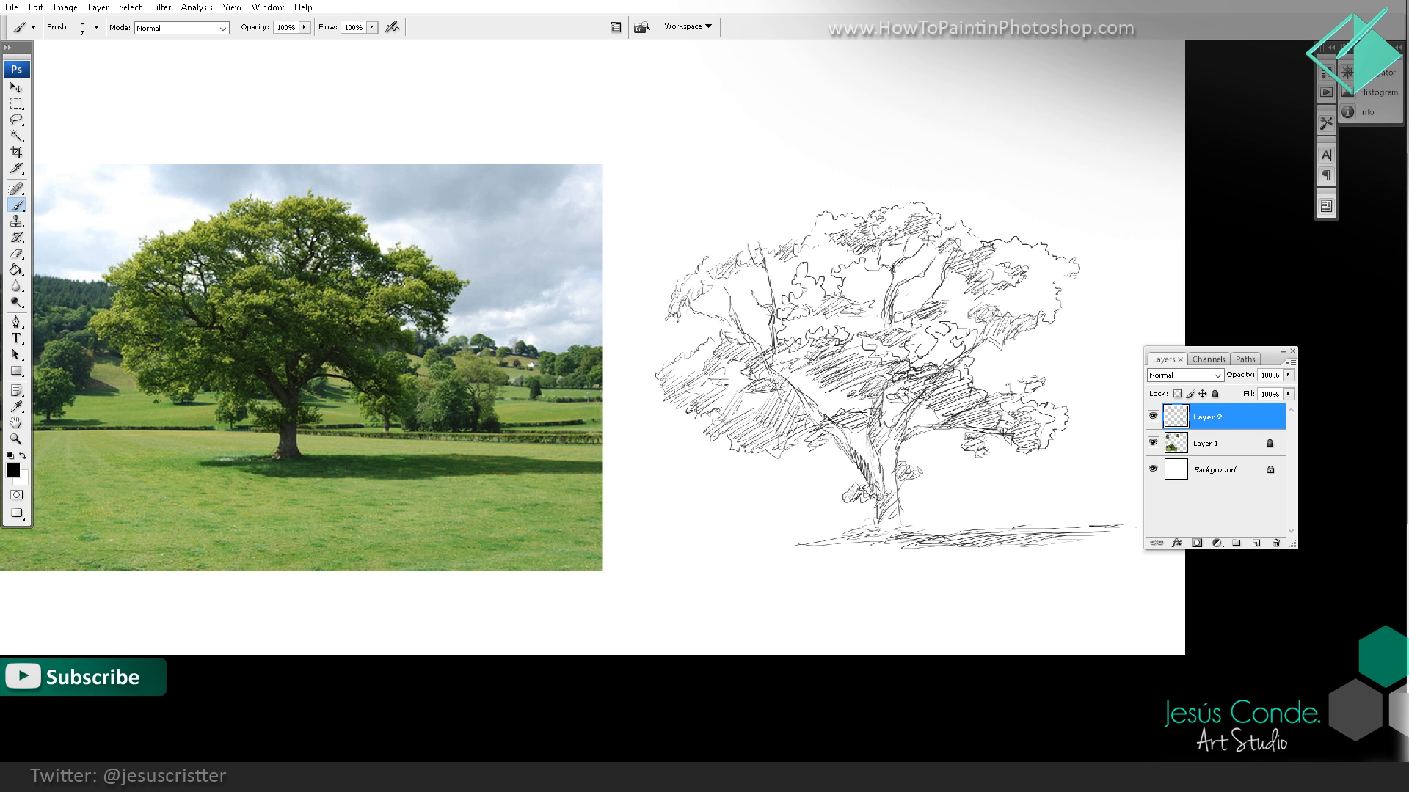
drag(684, 400, 697, 378)
drag(167, 78, 1154, 591)
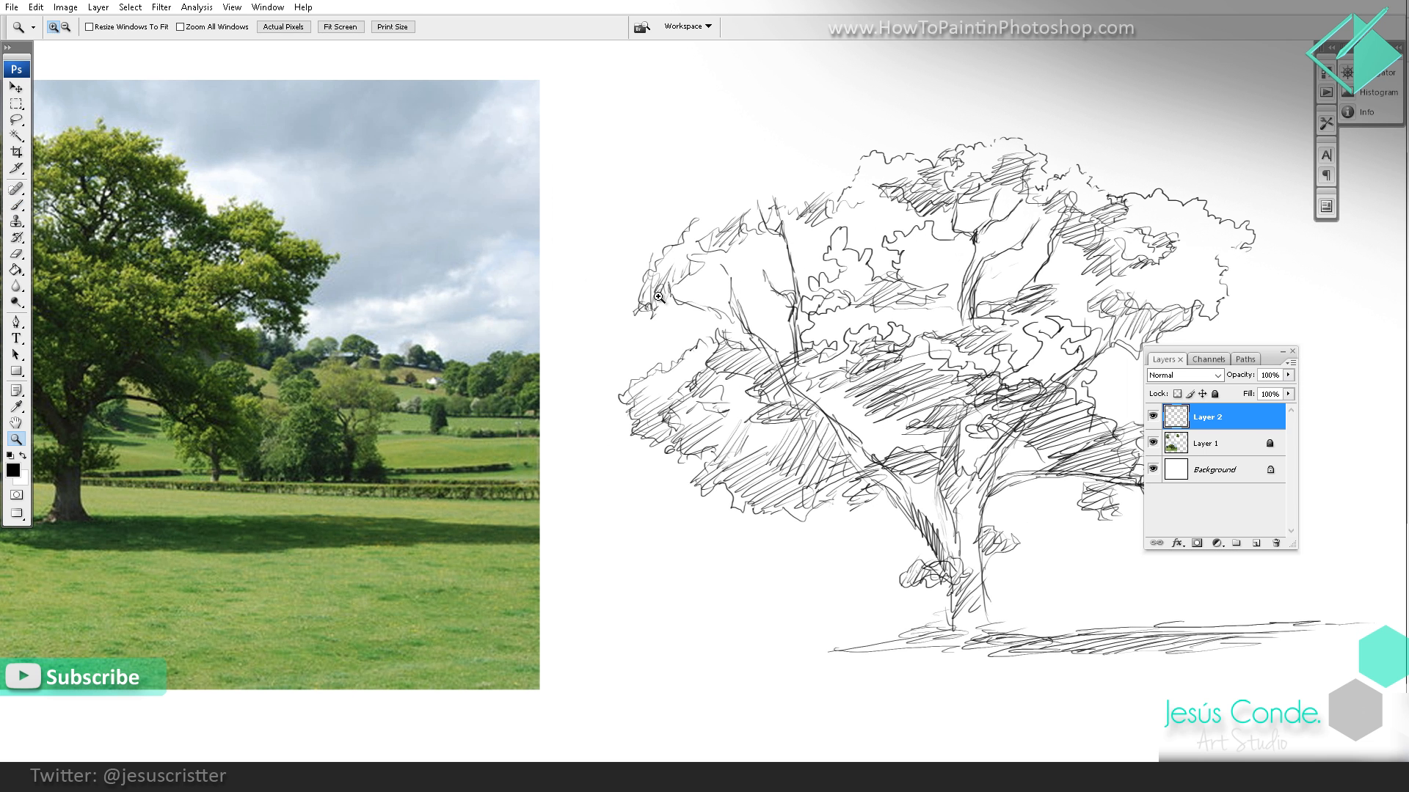
mouse_move(606, 309)
mouse_down()
mouse_move(585, 301)
mouse_move(555, 214)
mouse_move(577, 207)
mouse_move(587, 310)
mouse_move(670, 311)
mouse_move(652, 318)
mouse_move(674, 324)
mouse_move(666, 307)
mouse_move(686, 320)
mouse_move(681, 348)
mouse_move(639, 317)
mouse_move(650, 292)
mouse_move(663, 331)
mouse_move(631, 292)
mouse_up()
key(ctrl+z)
key(ctrl+z)
key(e)
key(b)
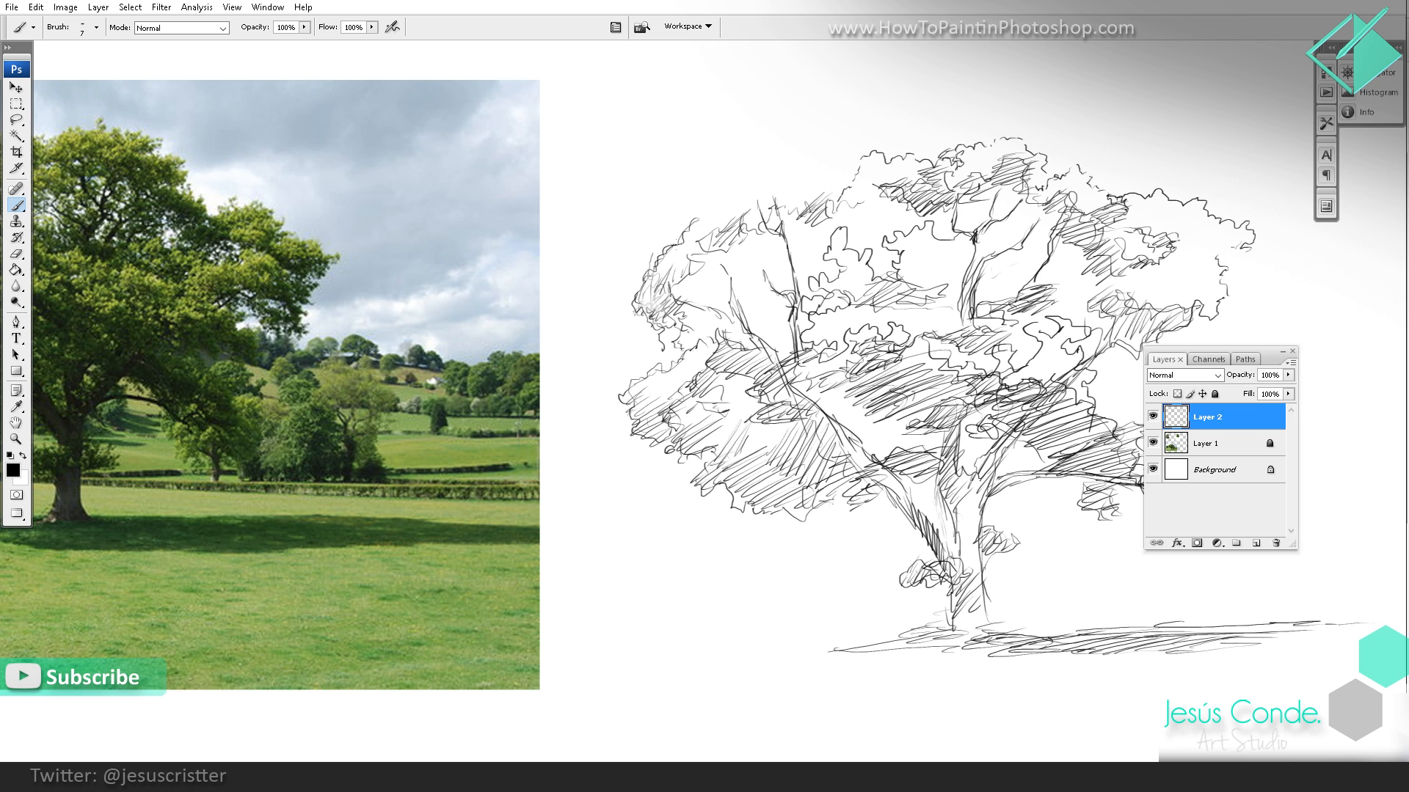
Step: Outline the oak's upper left crown, define the leaves around the left branches and hatch the inner cluster beside them
mouse_move(675, 246)
mouse_down()
mouse_move(718, 220)
mouse_move(706, 255)
mouse_move(734, 217)
mouse_up()
mouse_move(731, 268)
mouse_down()
mouse_move(697, 297)
mouse_move(724, 300)
mouse_move(740, 272)
mouse_move(767, 279)
mouse_move(783, 266)
mouse_move(767, 256)
mouse_move(796, 315)
mouse_move(828, 323)
mouse_up()
key(e)
key(b)
drag(796, 221, 789, 275)
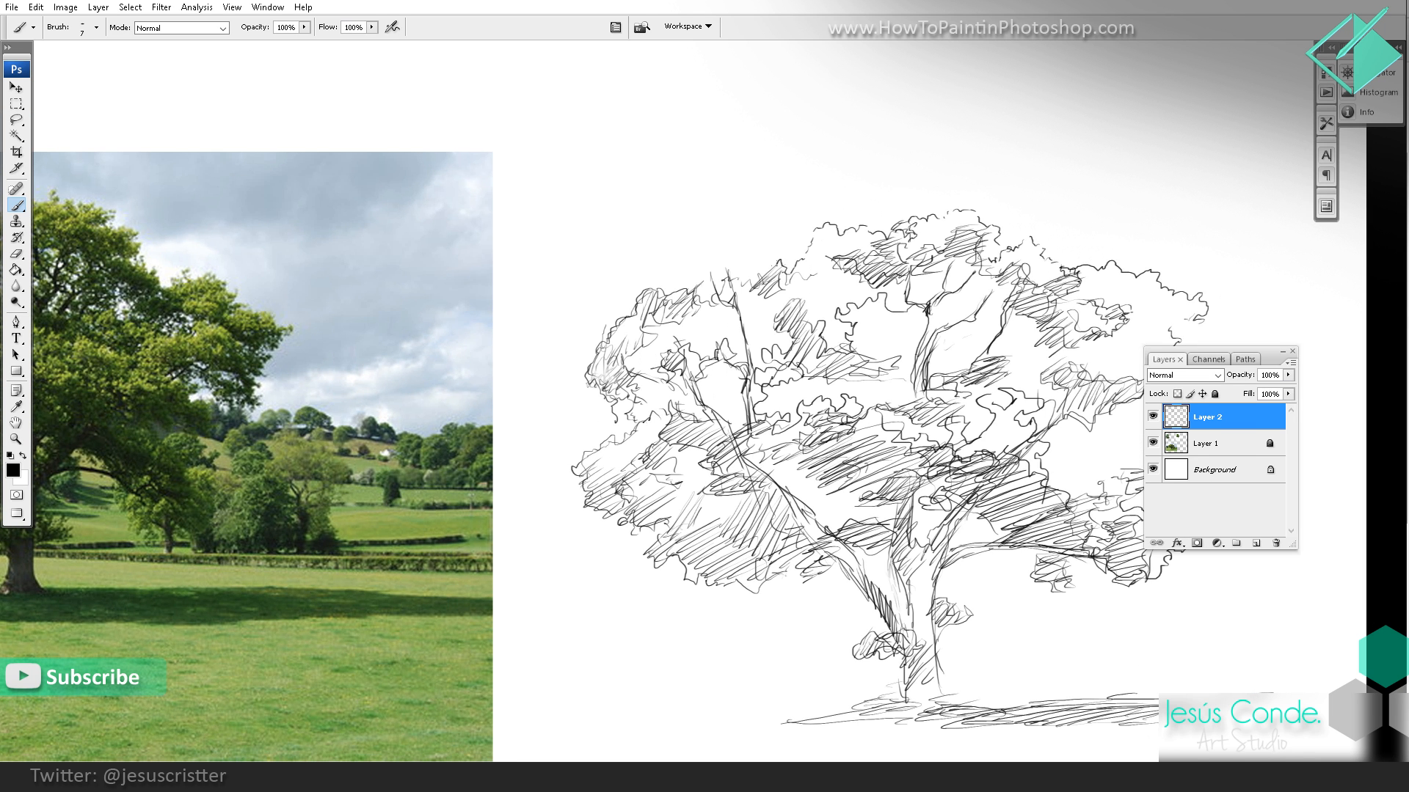
mouse_move(686, 285)
mouse_down()
mouse_move(681, 265)
mouse_move(703, 243)
mouse_move(751, 248)
mouse_up()
Step: Lighten the dark hatching in the oak's central foliage with the Eraser and hatch that area again with the Brush
key(z)
alt+click(985, 296)
alt+click(985, 304)
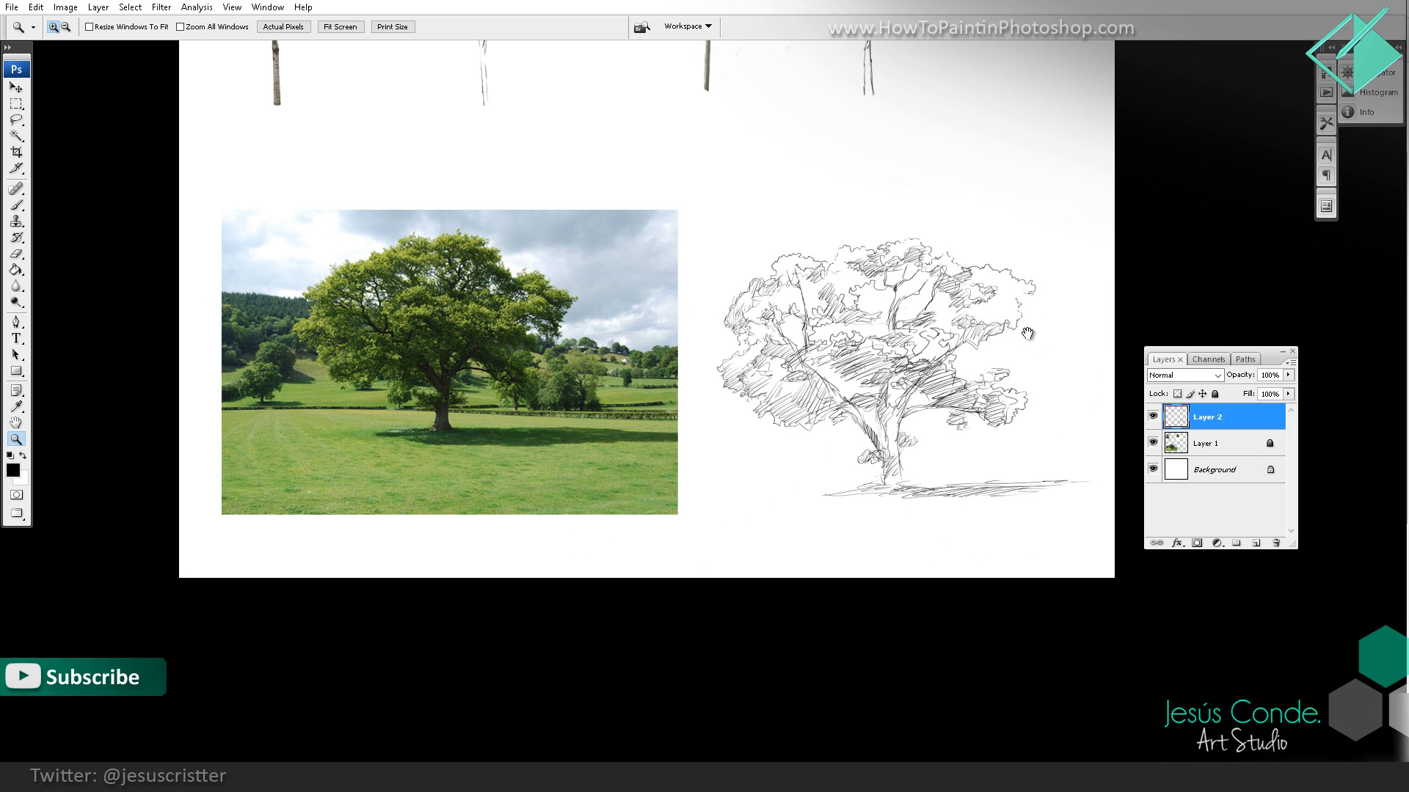
drag(1027, 333, 972, 339)
key(b)
key(e)
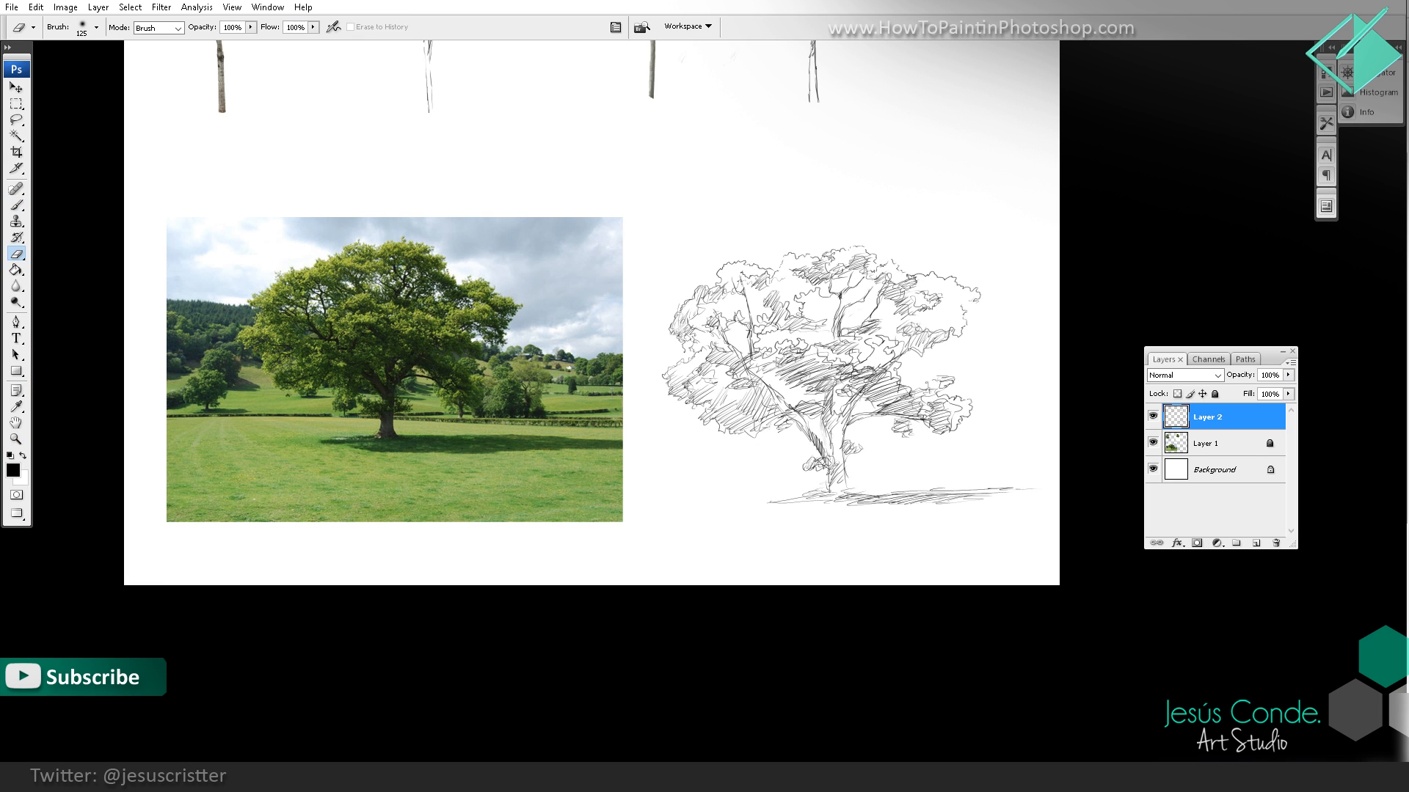
mouse_move(839, 373)
mouse_down()
mouse_move(850, 380)
mouse_move(815, 368)
mouse_up()
key(b)
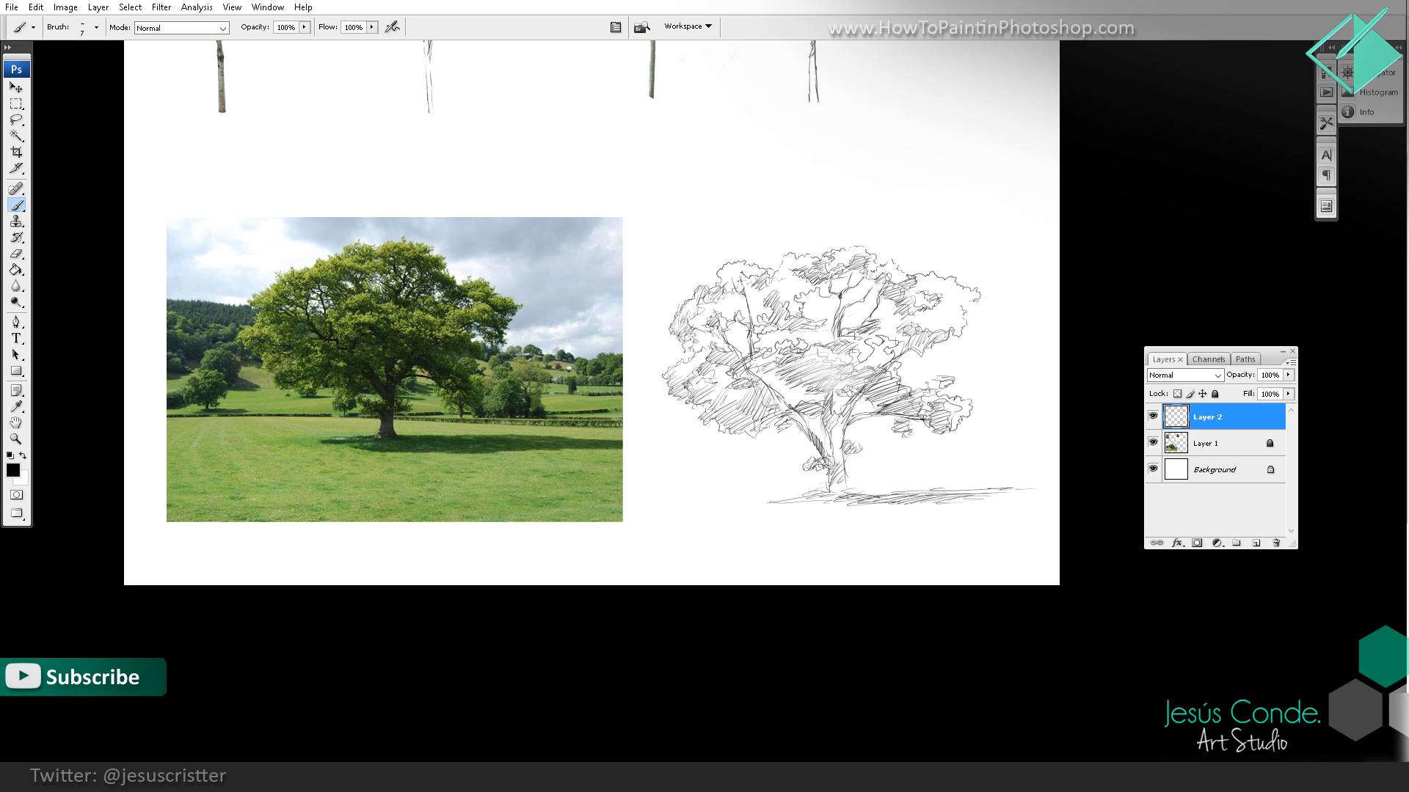
mouse_move(814, 351)
mouse_down()
mouse_move(828, 387)
mouse_move(838, 354)
mouse_move(848, 394)
mouse_move(860, 365)
mouse_move(879, 376)
mouse_up()
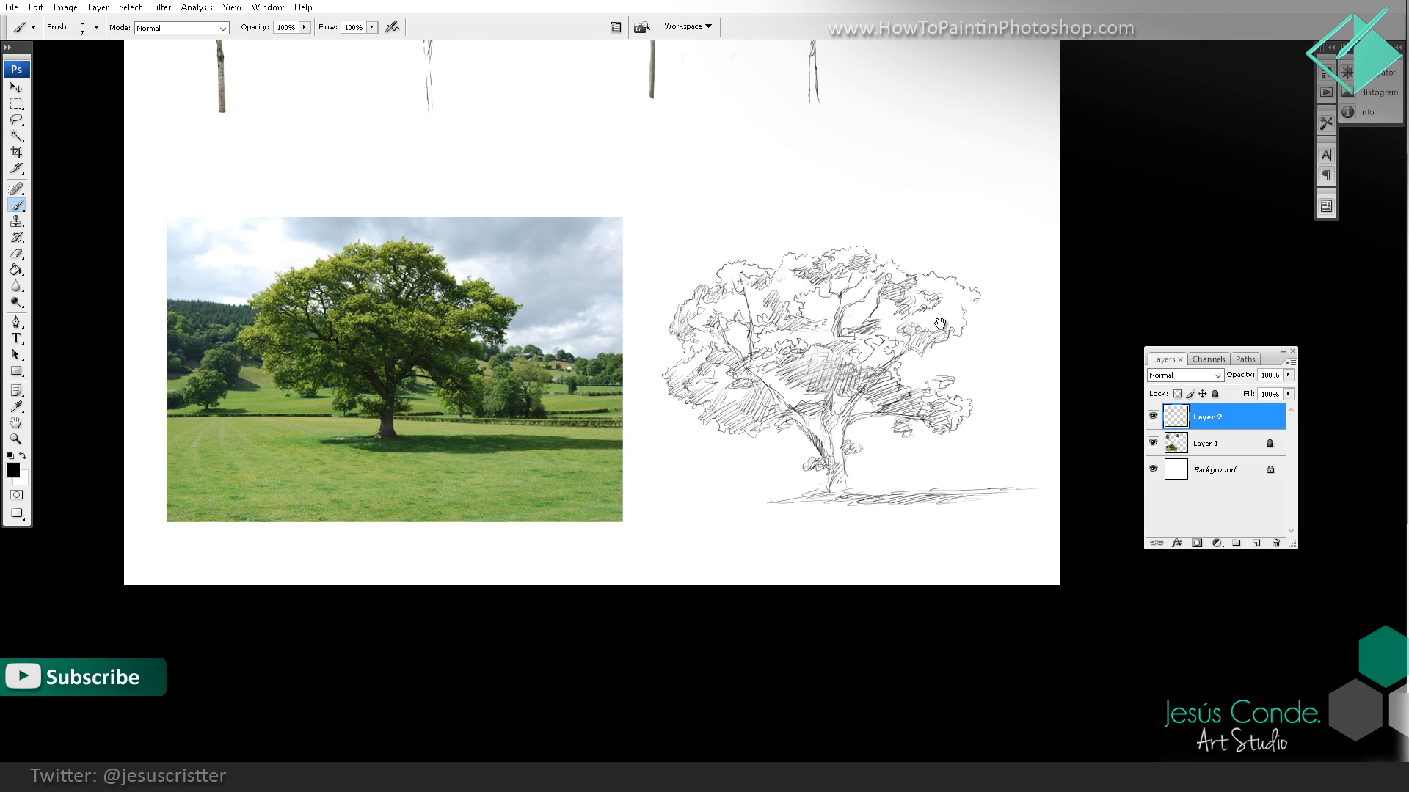
Step: Flip the canvas horizontally and frame the mirrored oak sketch with its photo
mouse_move(961, 274)
mouse_down()
mouse_move(918, 377)
mouse_move(915, 337)
mouse_up()
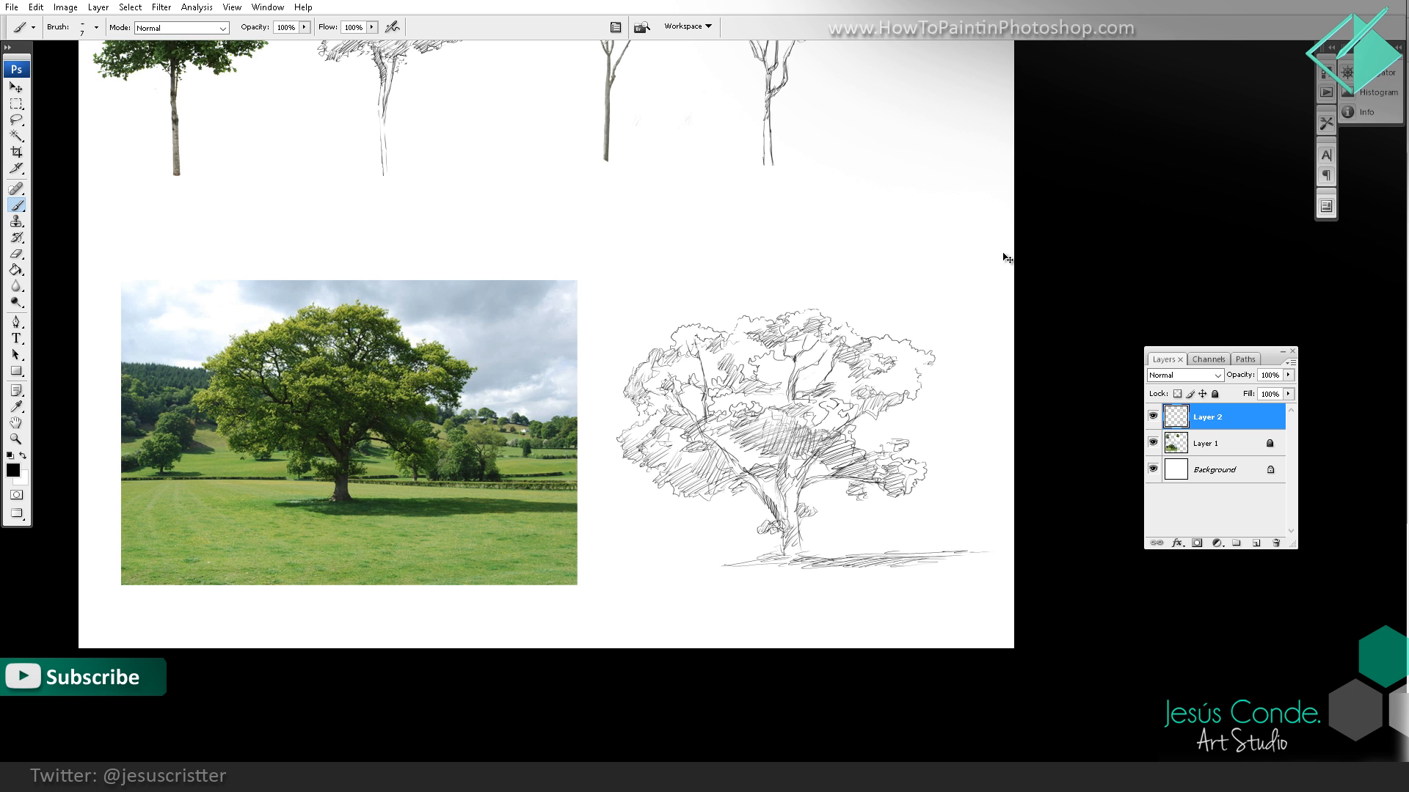
key(ctrl+shift+h)
drag(537, 389, 657, 351)
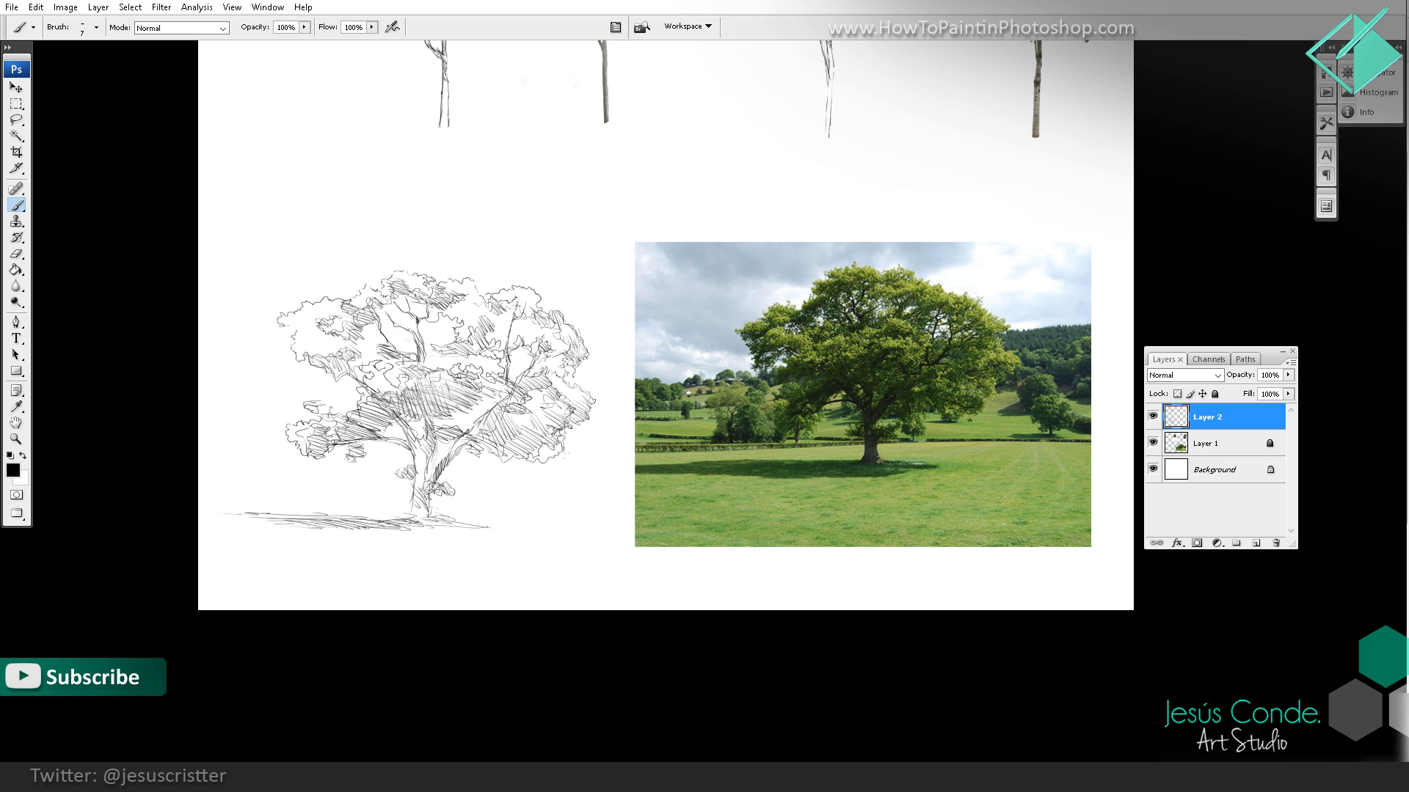
Step: Look up the Flip Canvas Horizontal shortcut among the Image commands of the application menus in the Keyboard Shortcuts settings
click(35, 7)
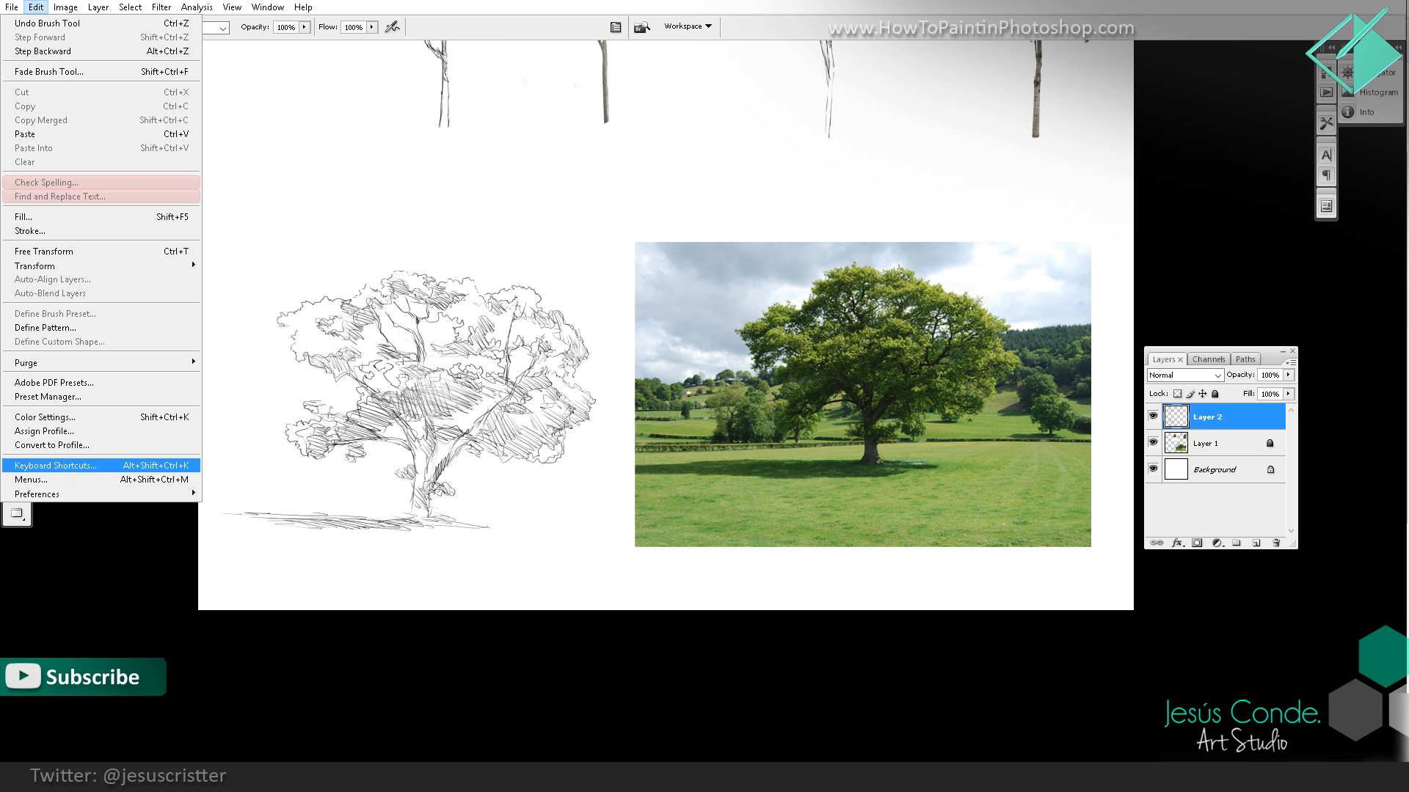
click(58, 465)
click(484, 259)
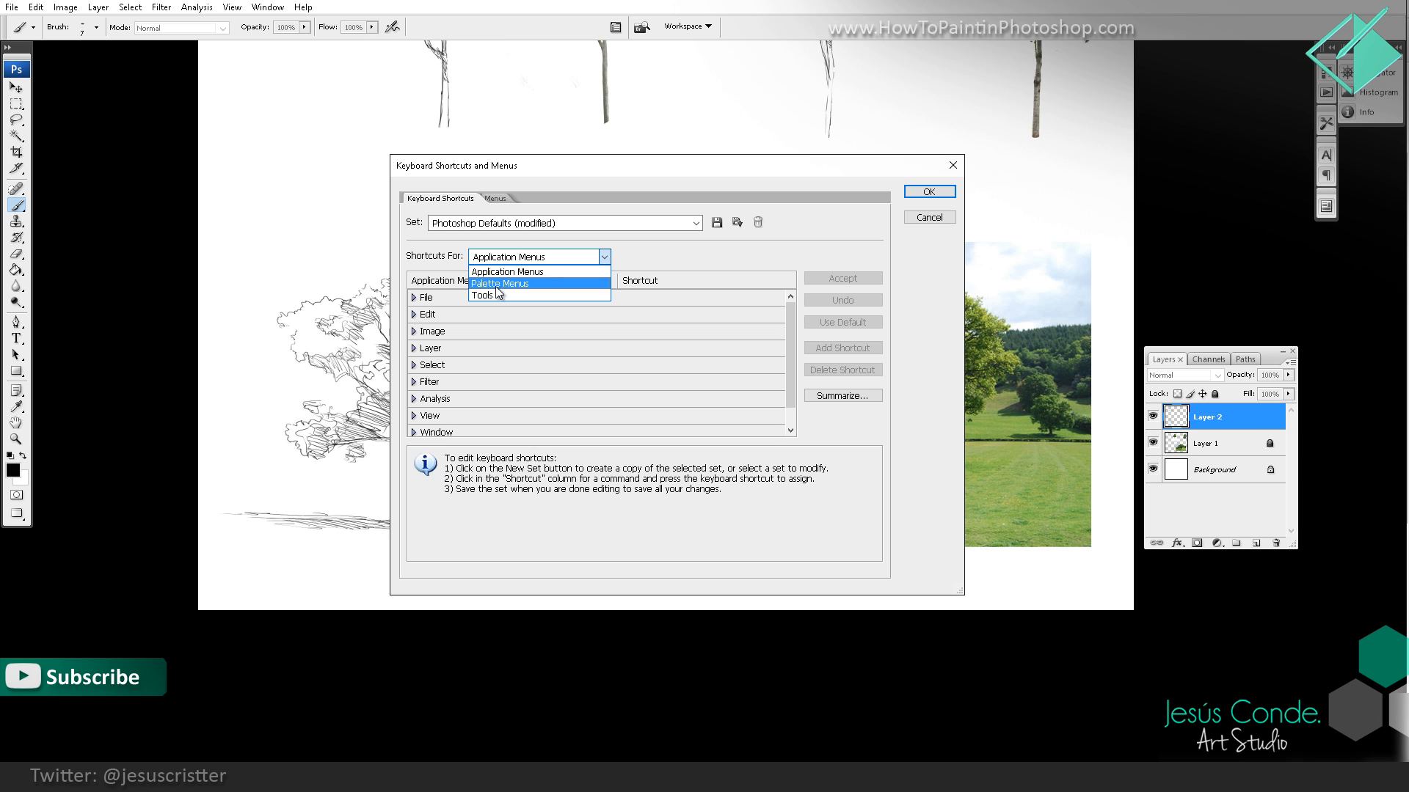
click(497, 272)
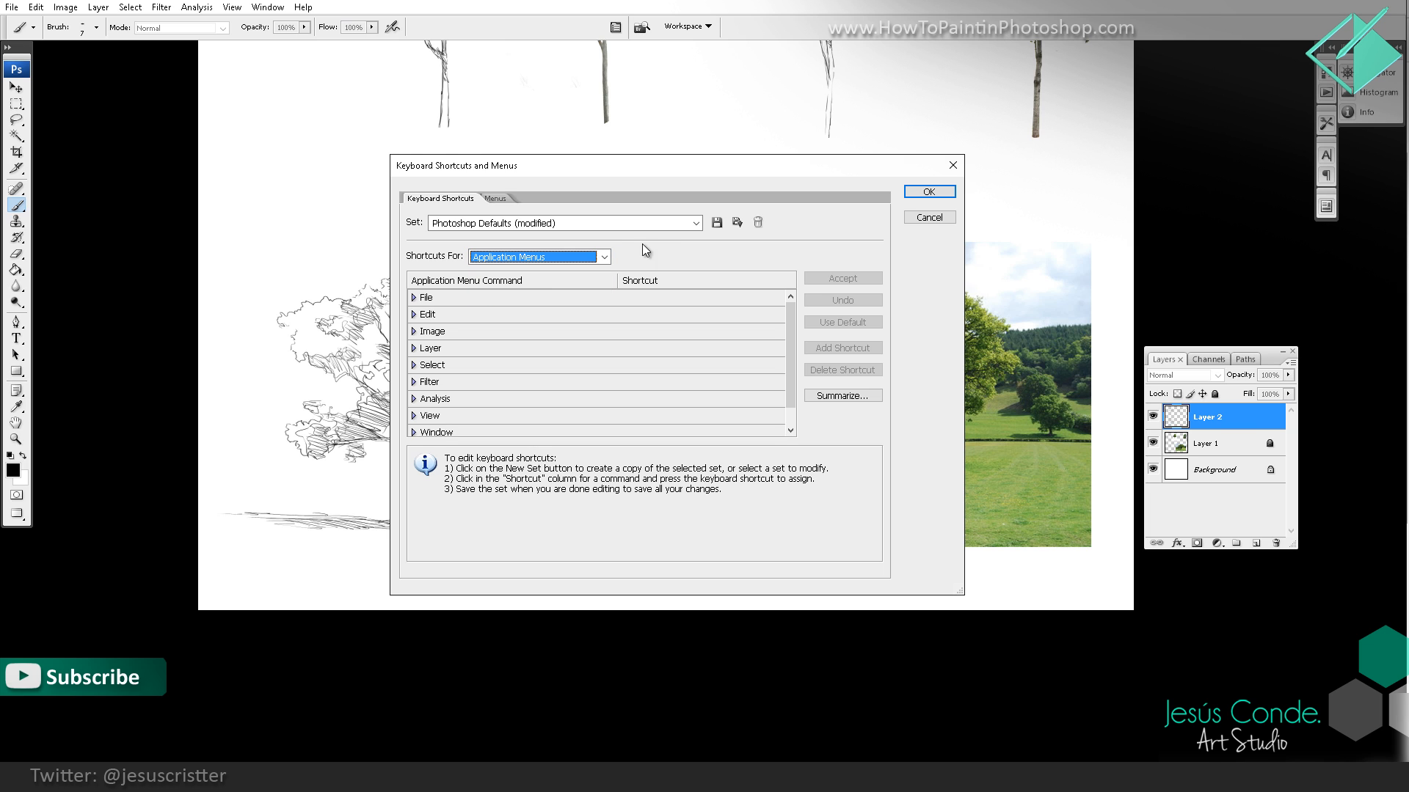
click(451, 336)
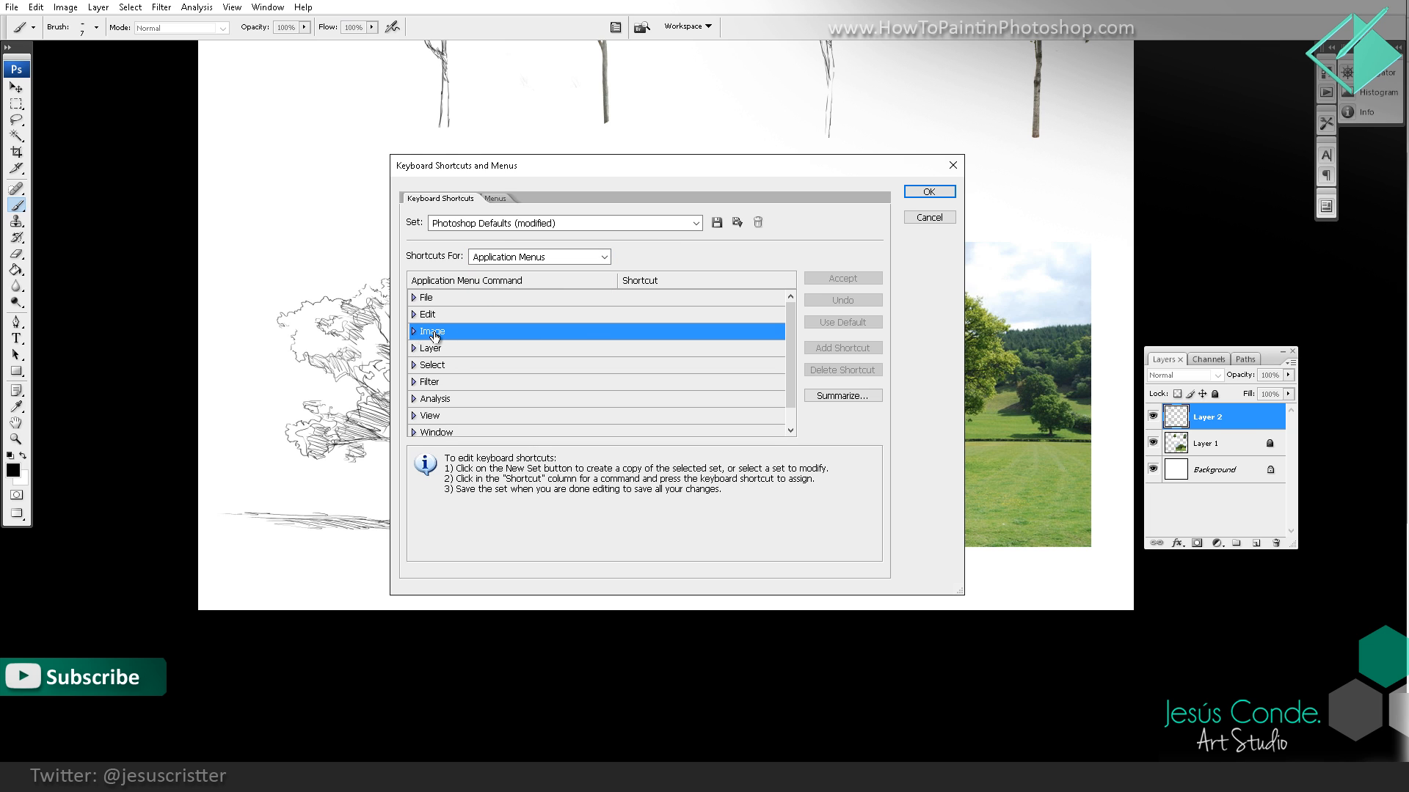
double_click(433, 332)
drag(799, 335, 719, 393)
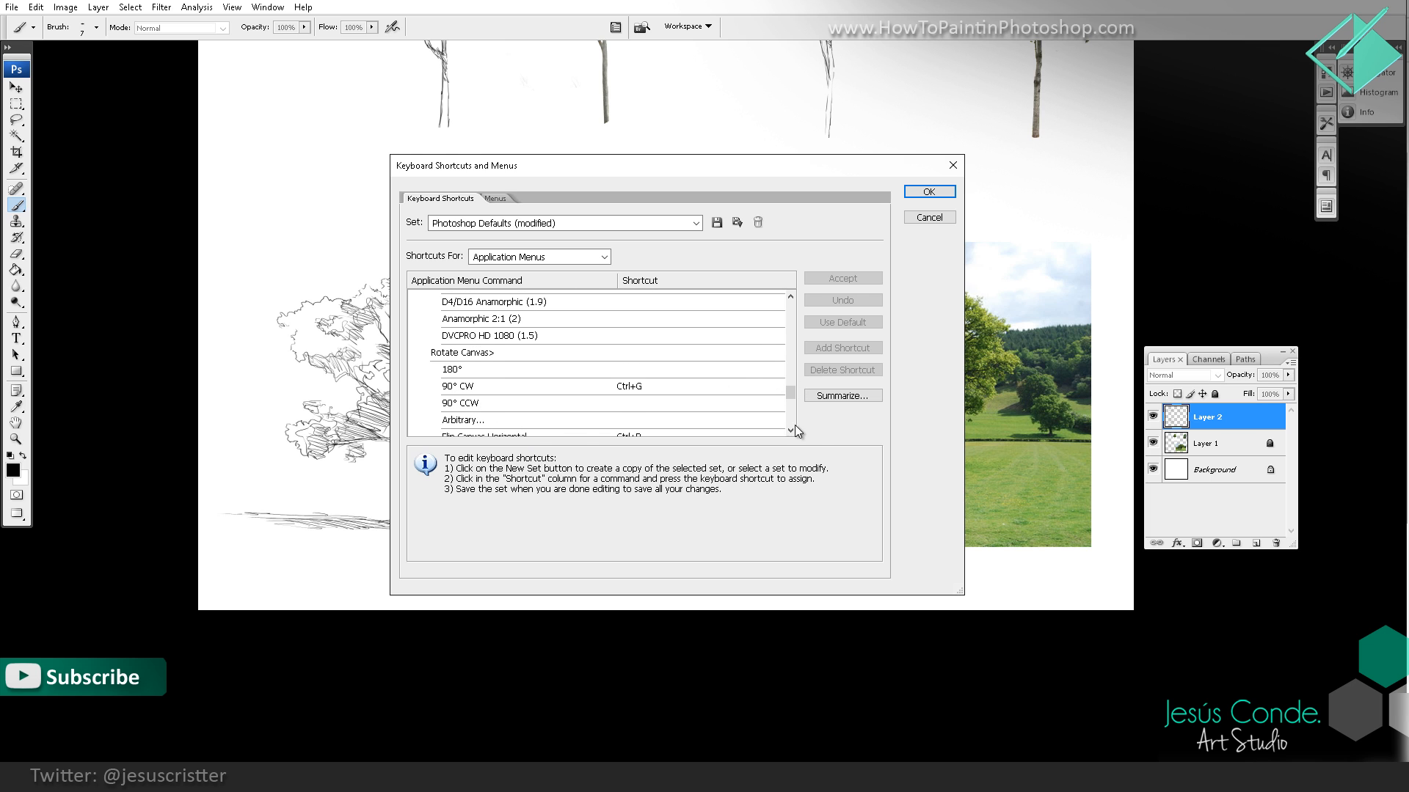
scroll(789, 427, down, 1)
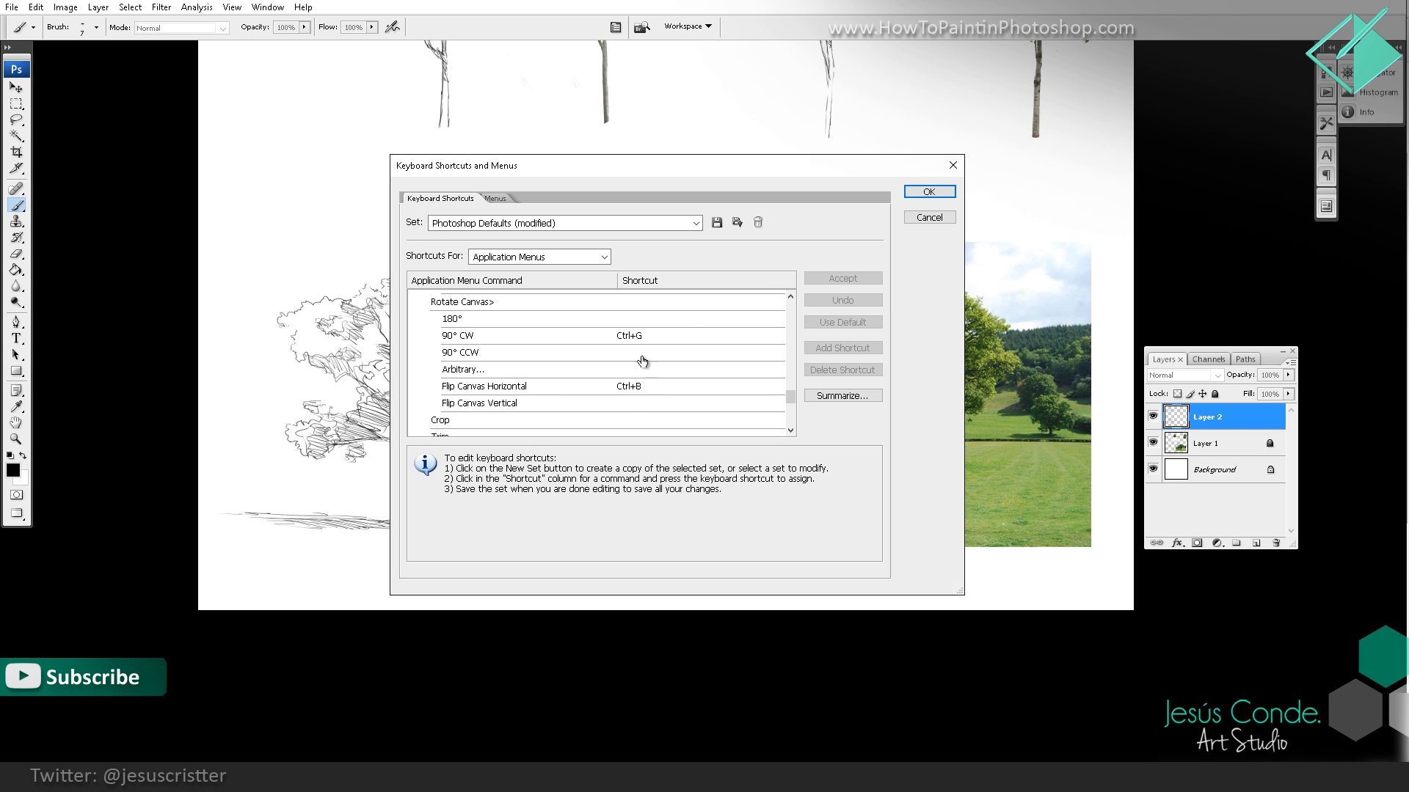
Step: Close the keyboard shortcut settings and hatch the oak's trunk from the base up to the central foliage
click(953, 165)
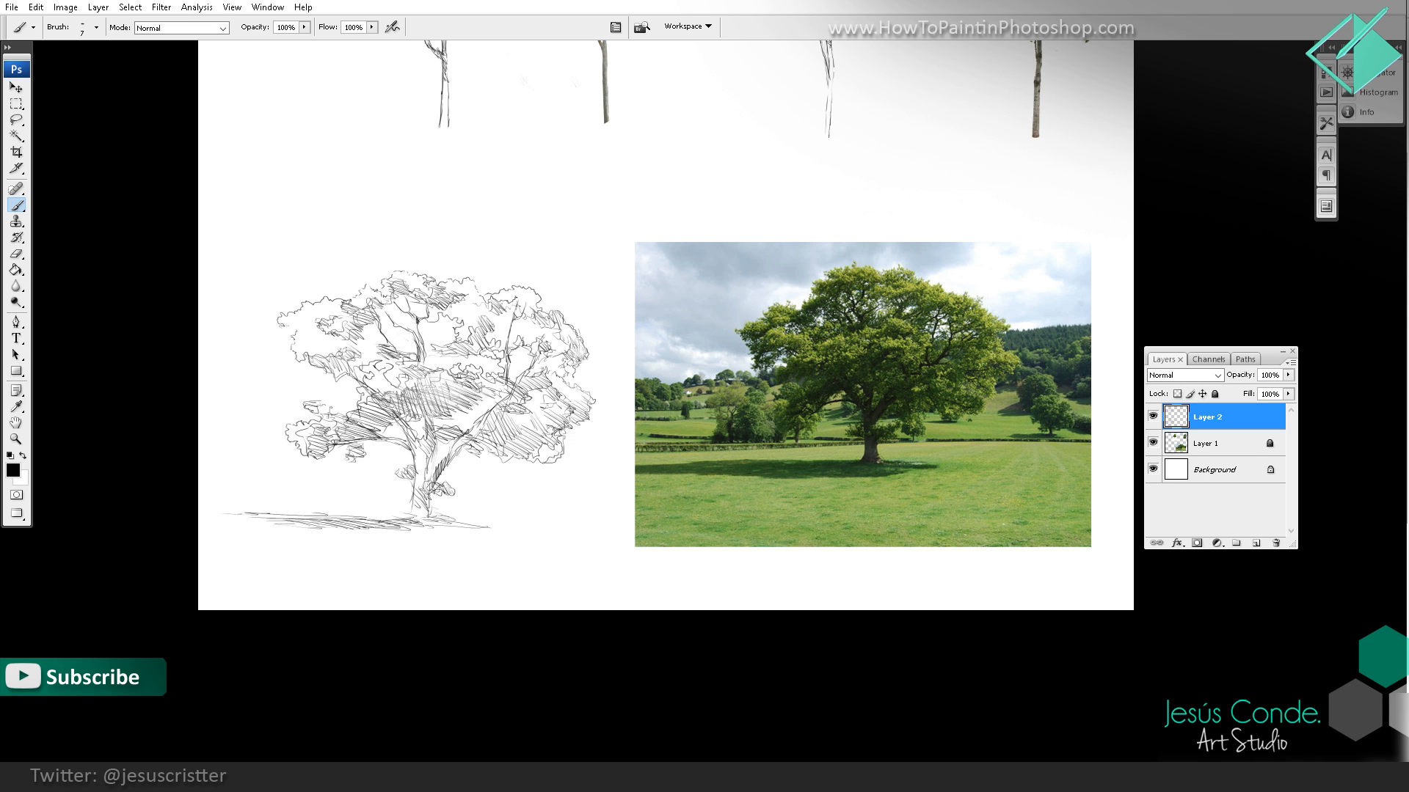
drag(407, 450, 415, 492)
mouse_move(414, 464)
mouse_down()
mouse_move(414, 508)
mouse_move(430, 517)
mouse_up()
drag(435, 492, 431, 517)
mouse_move(438, 500)
mouse_down()
mouse_move(429, 518)
mouse_move(431, 434)
mouse_up()
drag(428, 437, 435, 410)
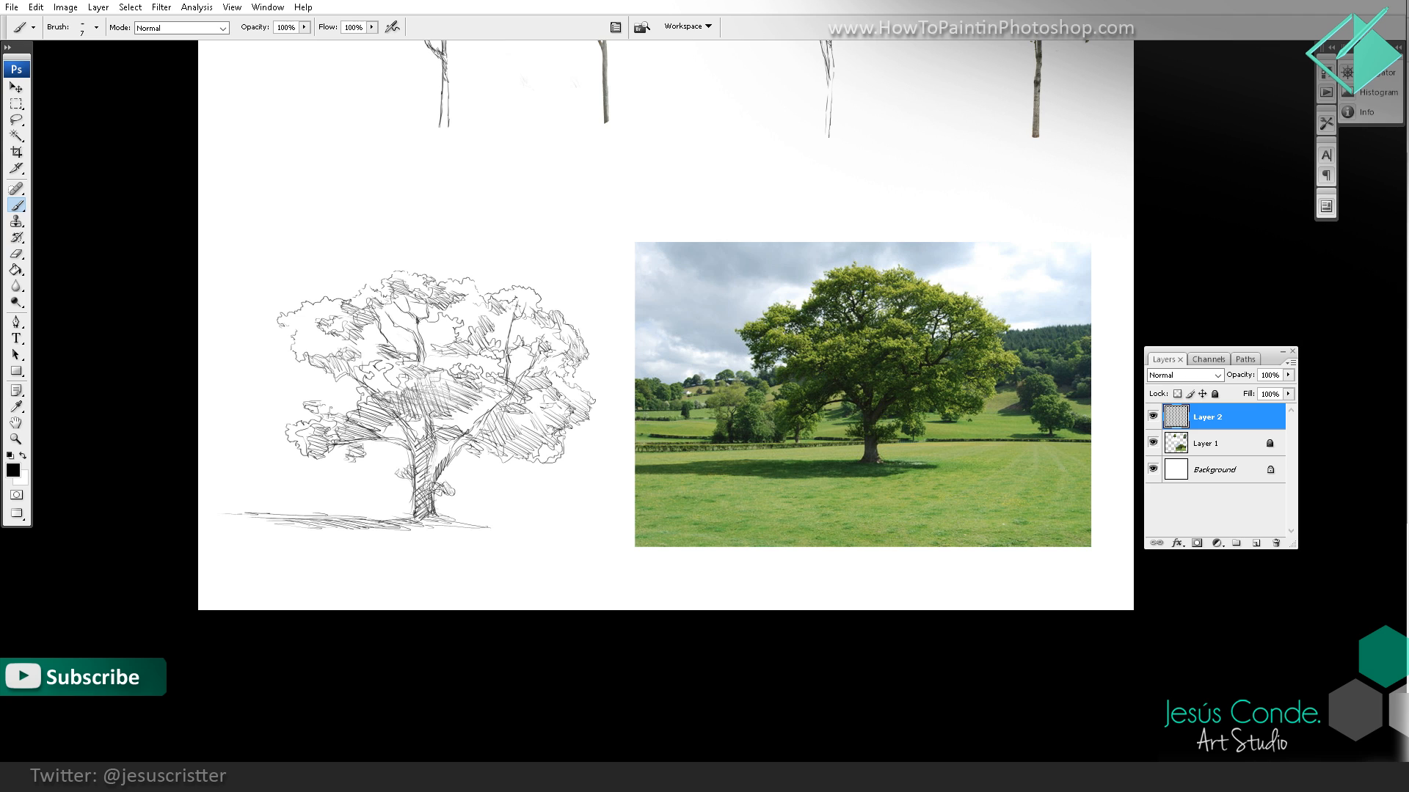
Step: Shade the oak's long right branch and hatch the foliage around its upper end
drag(451, 465, 492, 399)
mouse_move(487, 379)
mouse_down()
mouse_move(481, 396)
mouse_move(483, 371)
mouse_up()
mouse_move(505, 313)
mouse_down()
mouse_move(497, 331)
mouse_move(425, 345)
mouse_move(490, 362)
mouse_up()
drag(499, 336, 470, 358)
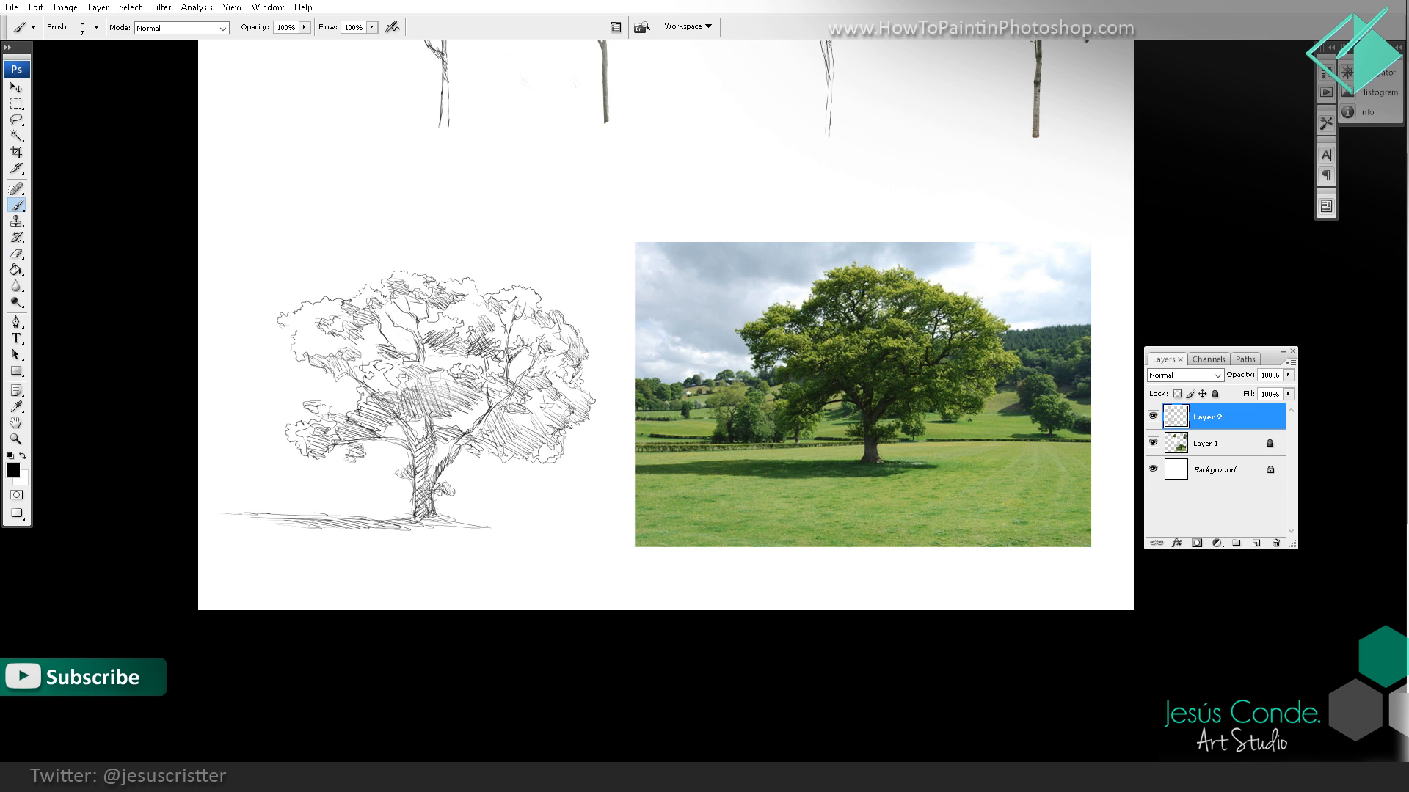
Step: Hatch the oak's cast shadow across the ground on both sides and darken the base of the trunk
mouse_move(519, 541)
mouse_down()
mouse_move(479, 549)
mouse_move(454, 517)
mouse_up()
drag(355, 534, 242, 544)
drag(355, 533, 289, 540)
mouse_move(394, 524)
mouse_down()
mouse_move(317, 543)
mouse_move(203, 538)
mouse_up()
drag(203, 538, 371, 517)
mouse_move(412, 511)
mouse_down()
mouse_move(354, 519)
mouse_move(384, 519)
mouse_up()
drag(415, 513, 389, 531)
drag(472, 520, 414, 530)
drag(448, 484, 436, 502)
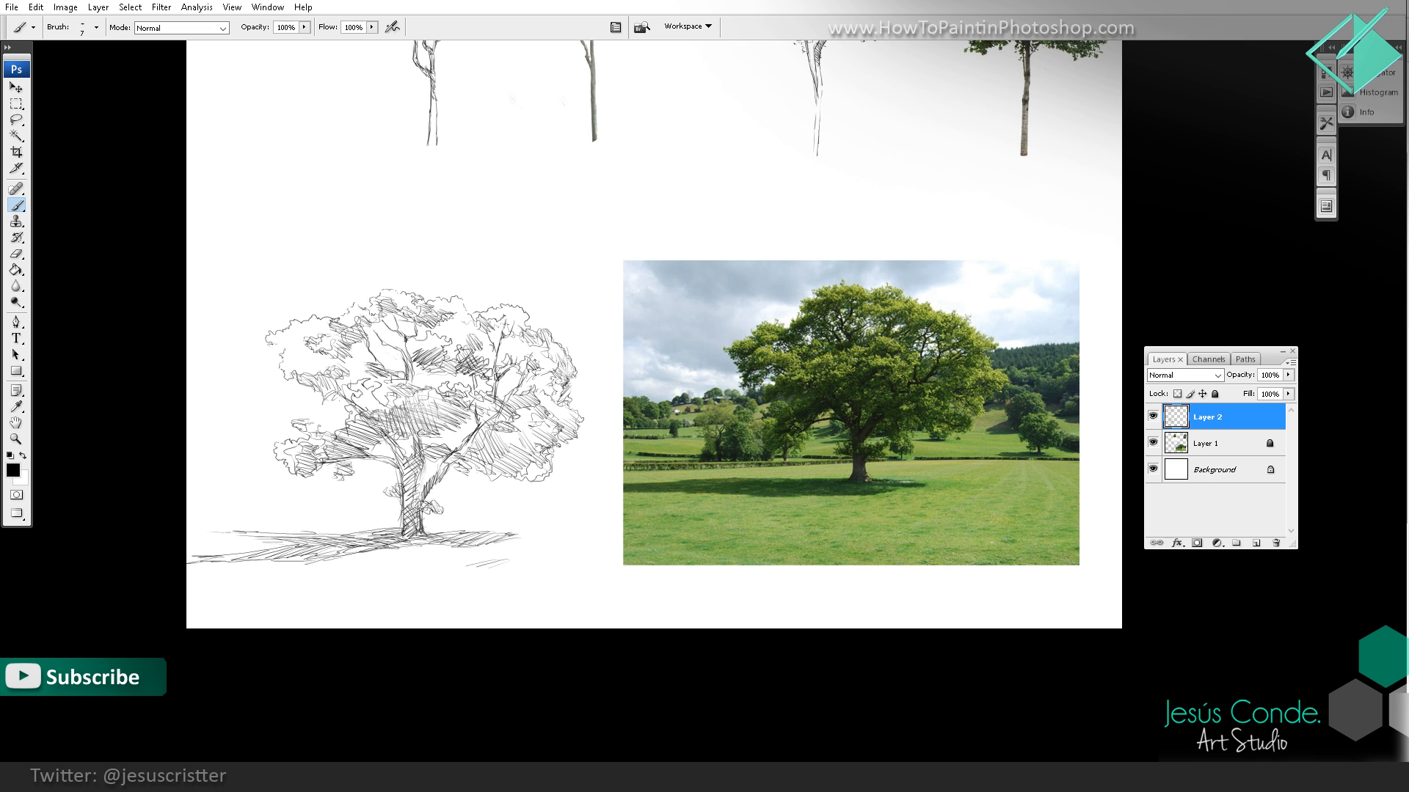
Step: Deepen the hatching on the tall conical tree's crown, concentrating on the inner clusters and the lower foliage
drag(345, 395, 310, 435)
drag(522, 242, 475, 428)
drag(569, 238, 532, 323)
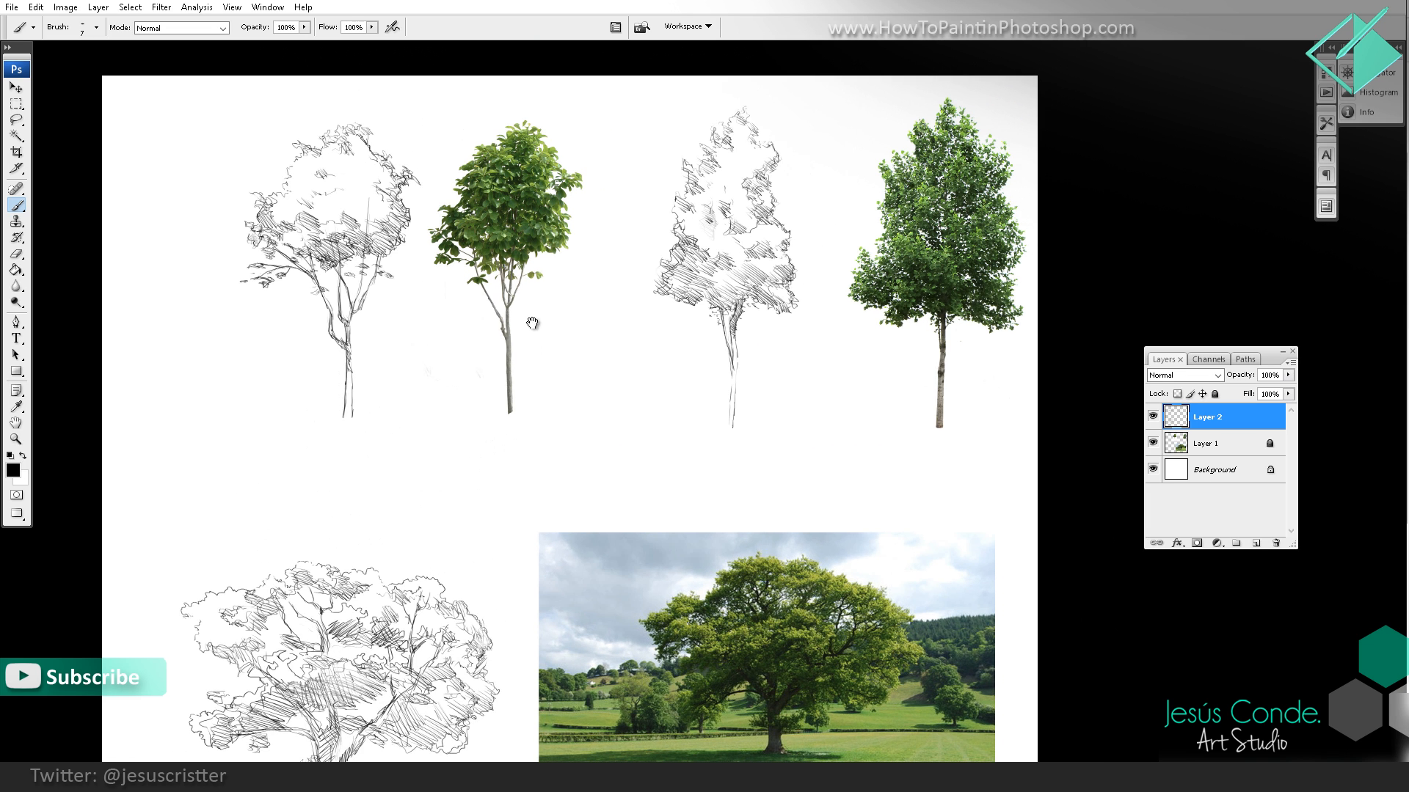
drag(694, 276, 778, 259)
mouse_move(761, 250)
mouse_down()
mouse_move(780, 243)
mouse_move(736, 226)
mouse_move(758, 210)
mouse_move(741, 184)
mouse_move(775, 159)
mouse_up()
drag(718, 184, 737, 188)
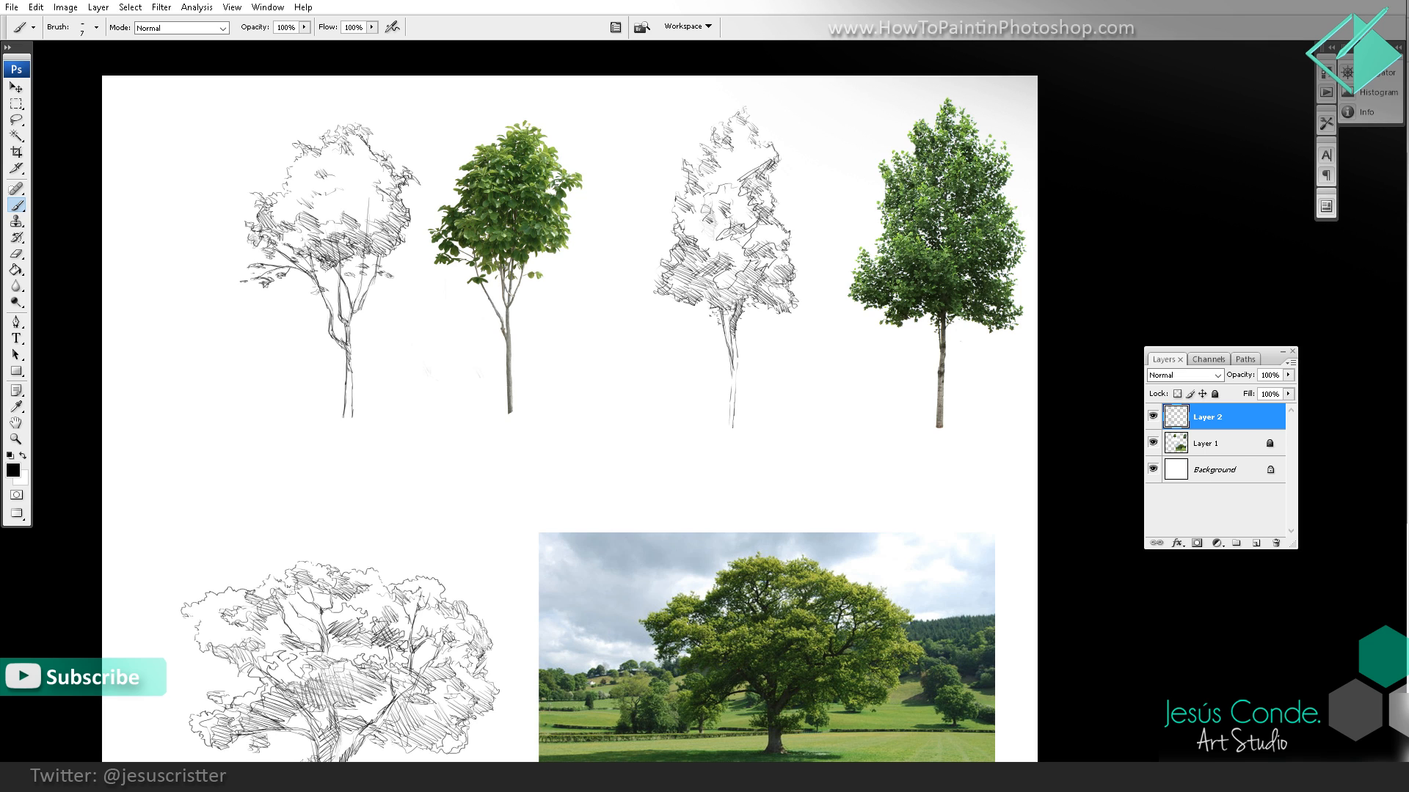
mouse_move(743, 300)
mouse_down()
mouse_move(768, 281)
mouse_move(738, 281)
mouse_up()
drag(711, 298, 730, 276)
mouse_move(697, 298)
mouse_down()
mouse_move(722, 272)
mouse_move(709, 274)
mouse_up()
drag(673, 293, 696, 265)
drag(679, 272, 694, 252)
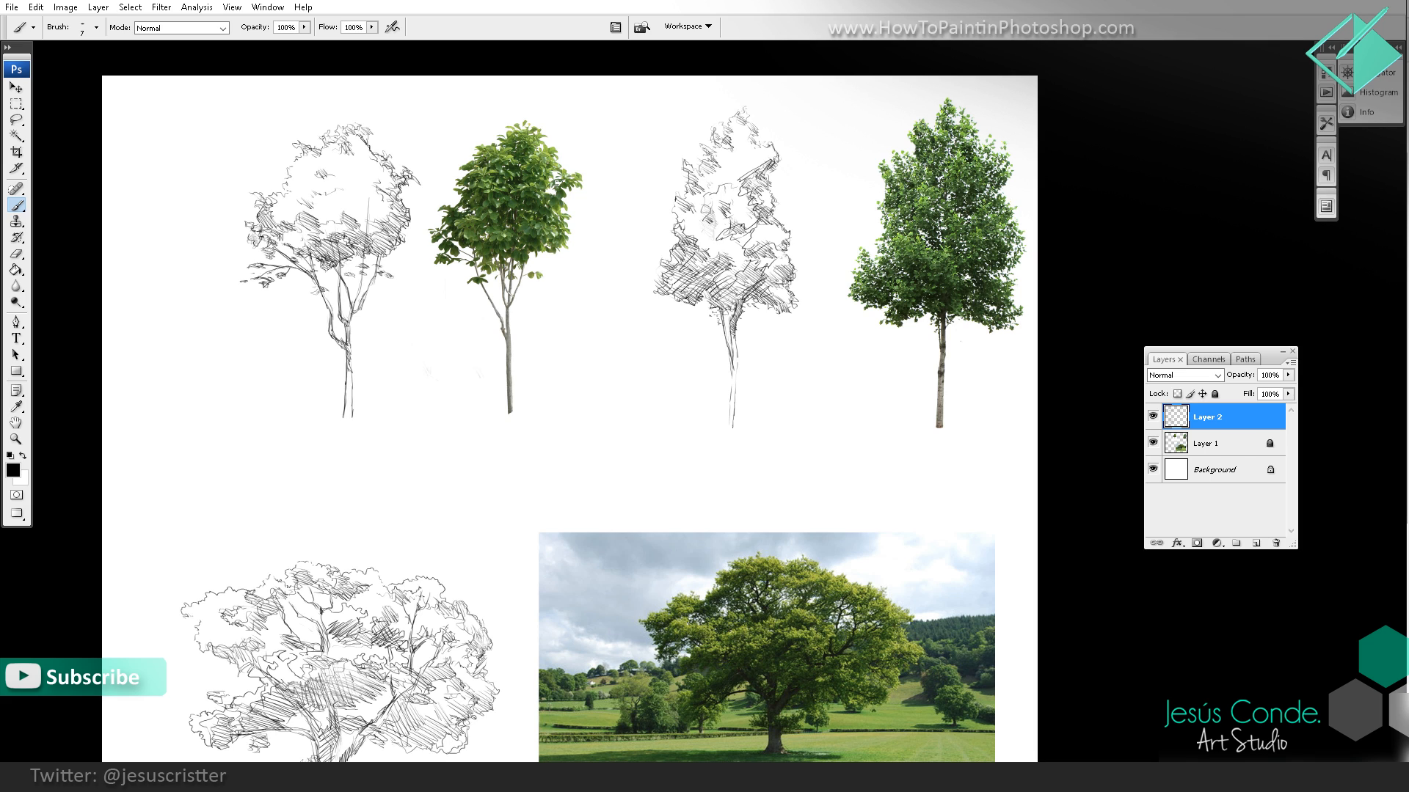
Step: Add darker hatching to the lower foliage of the round-crowned tree beside its photo
drag(345, 233, 367, 218)
drag(341, 229, 363, 205)
drag(357, 221, 385, 198)
drag(370, 216, 388, 196)
Step: Strengthen the oak's trunk and crown outline and hatch the upper left foliage
drag(652, 420, 639, 307)
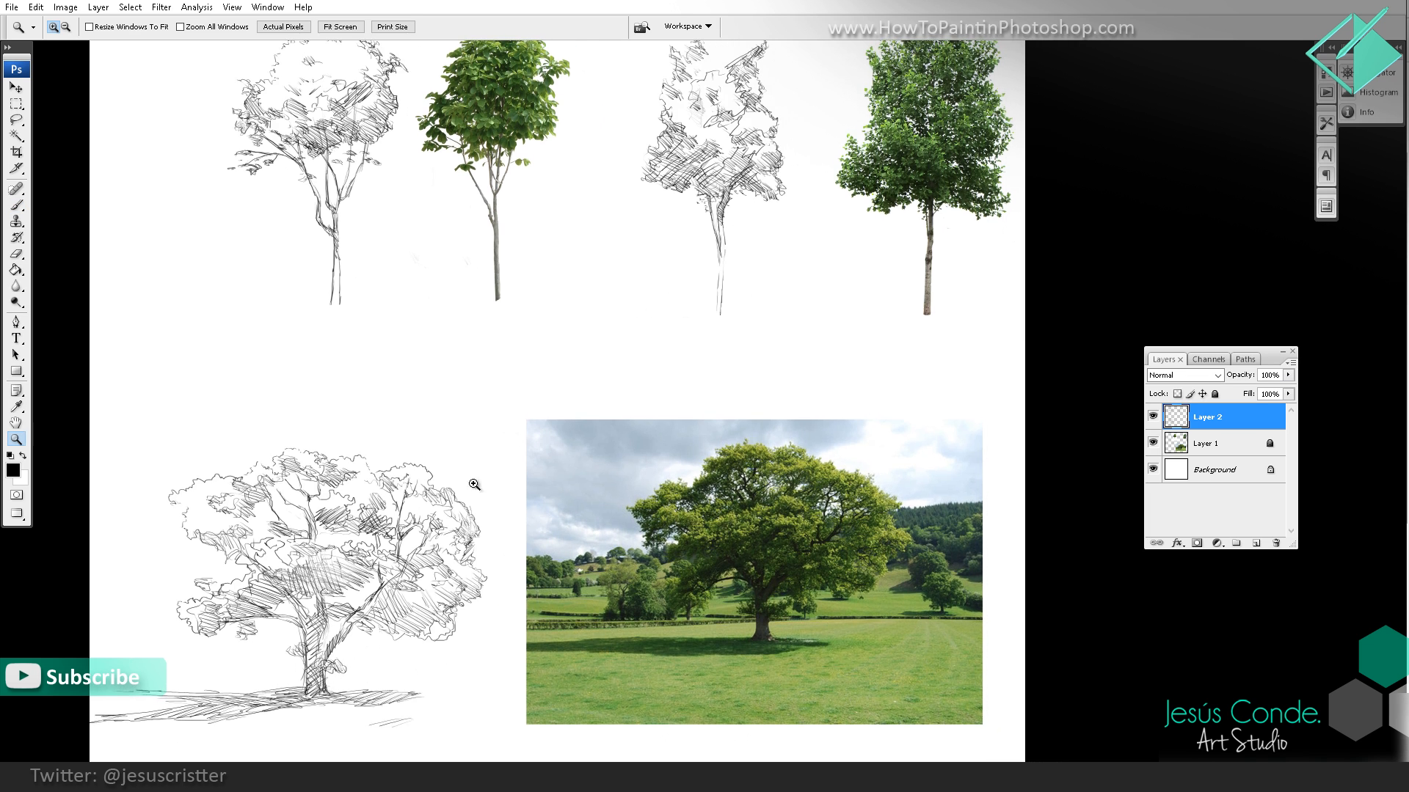
ctrl+click(389, 565)
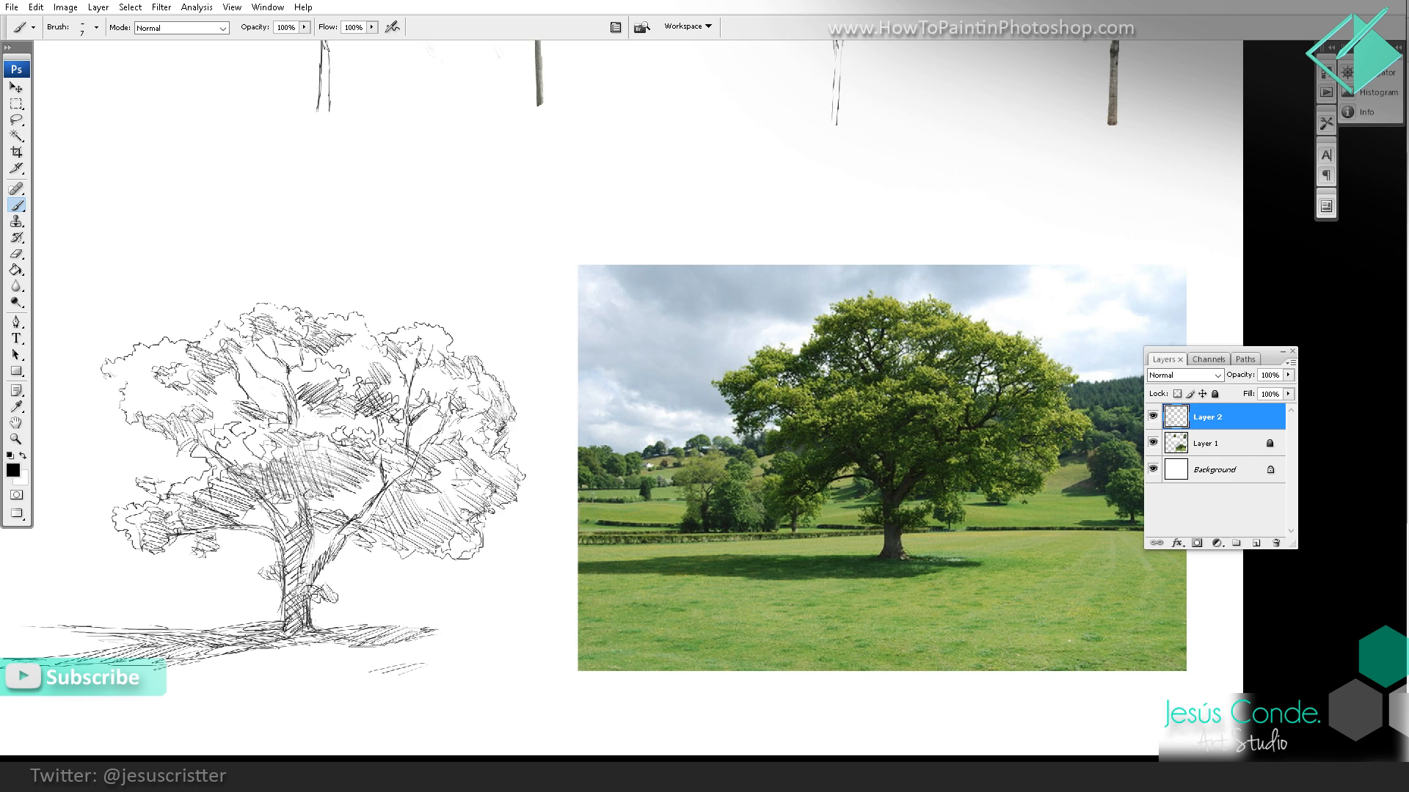
drag(337, 547, 314, 580)
drag(485, 514, 483, 549)
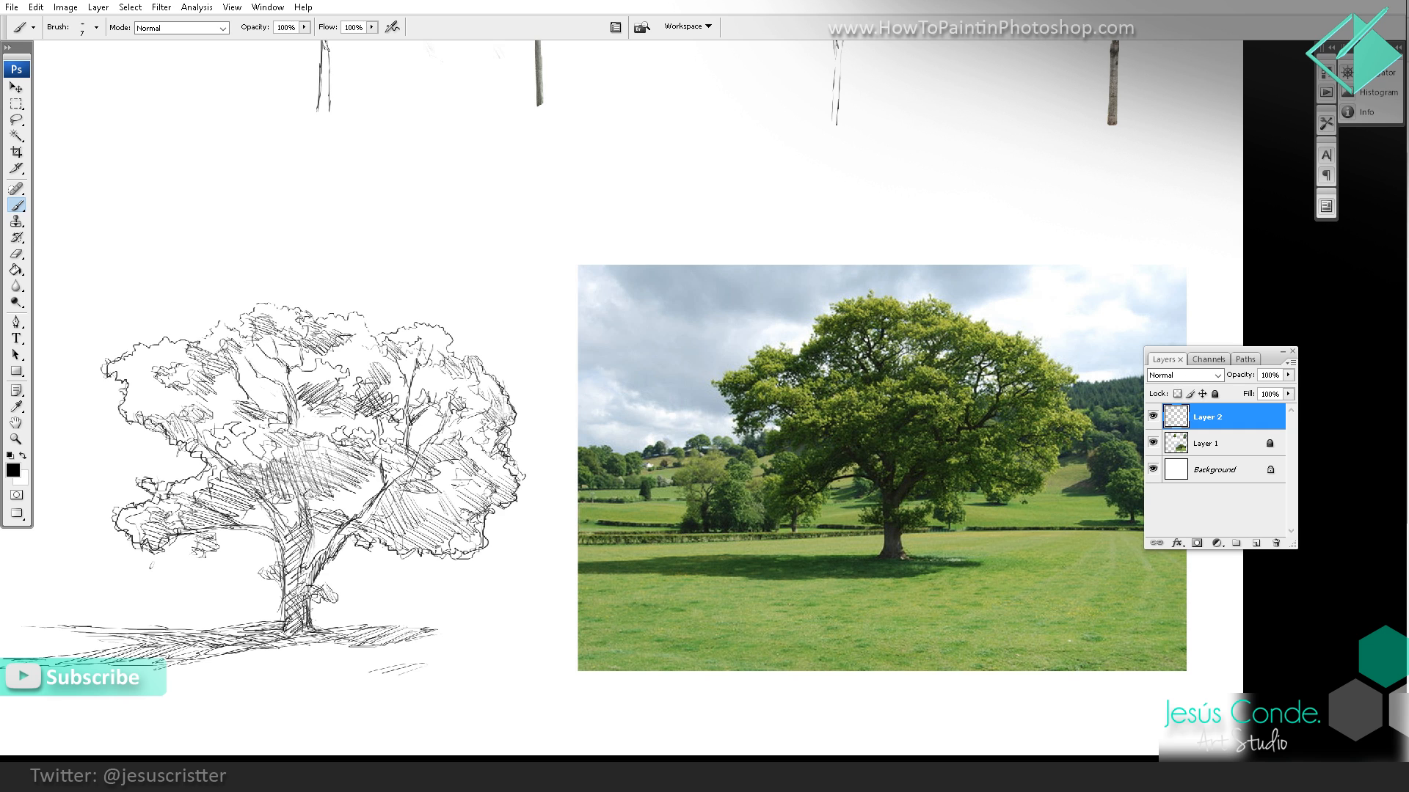
drag(204, 342, 232, 327)
drag(211, 351, 242, 330)
mouse_move(223, 323)
mouse_down()
mouse_move(241, 329)
mouse_move(249, 311)
mouse_up()
drag(244, 312, 265, 300)
Step: Handwrite the note "5 TREES" with an arrow in the blank space above the oak photo
key(z)
scroll(472, 280, down, 3)
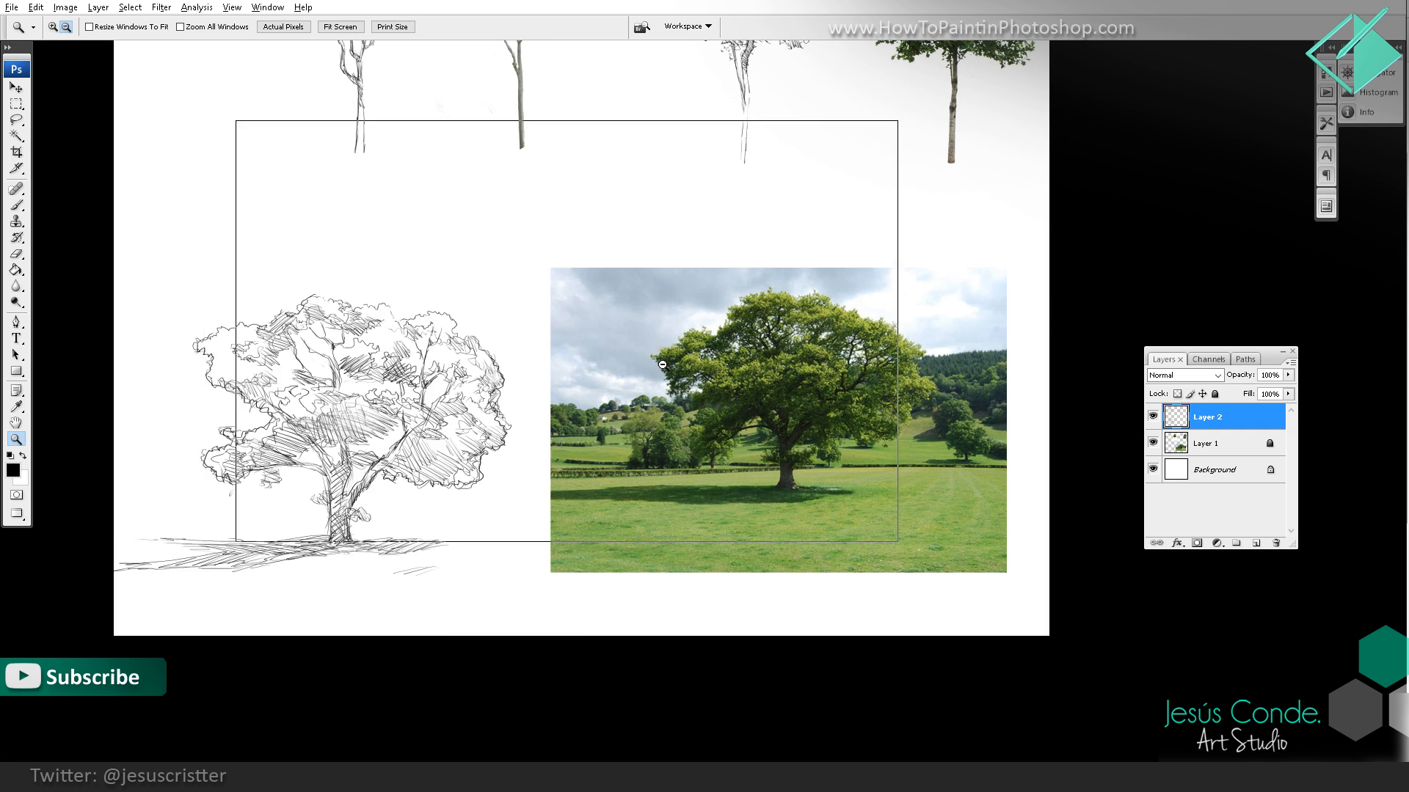
mouse_move(756, 391)
mouse_down()
mouse_move(652, 385)
mouse_move(629, 343)
mouse_up()
click(652, 384)
click(652, 384)
key(b)
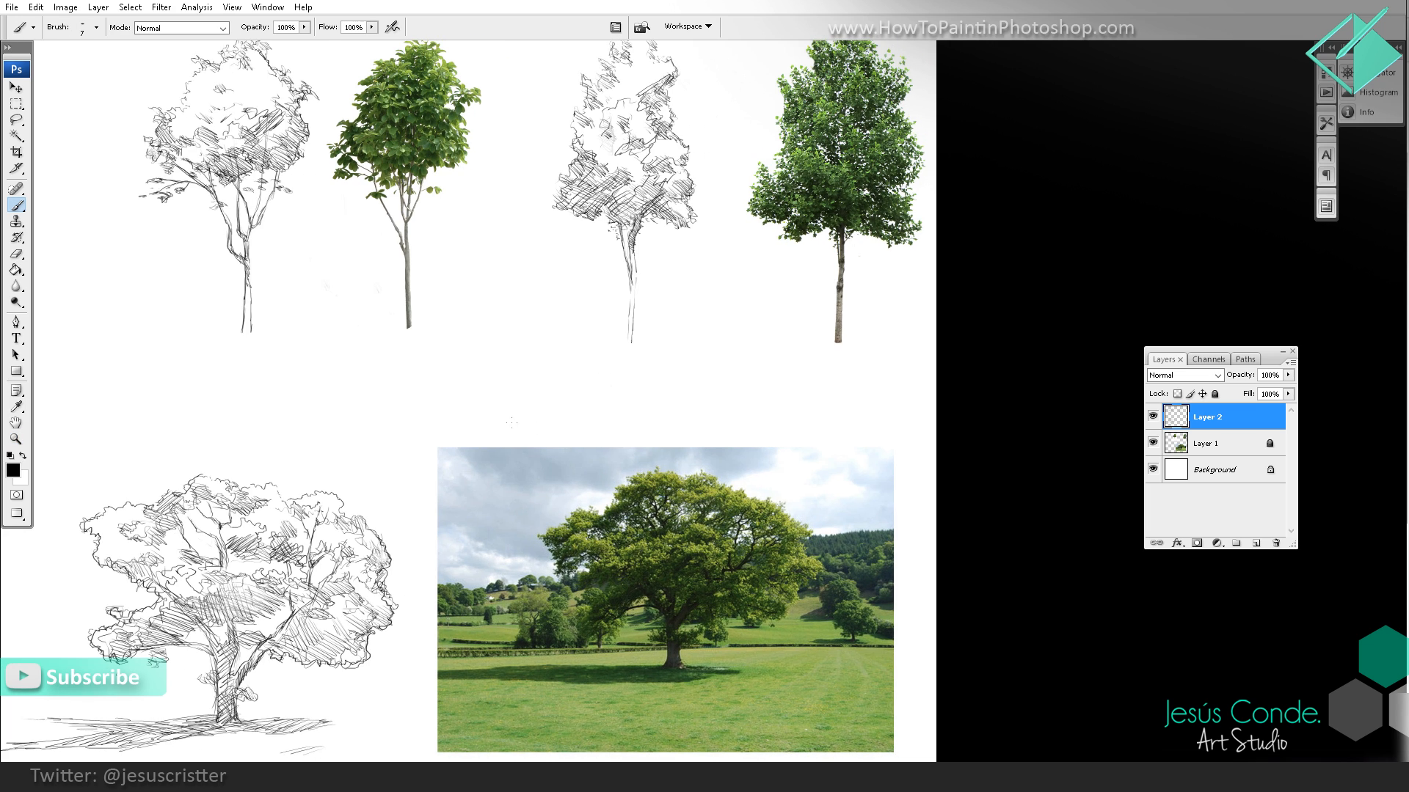
drag(512, 423, 543, 423)
mouse_move(545, 420)
mouse_down()
mouse_move(556, 430)
mouse_move(586, 416)
mouse_up()
mouse_move(597, 411)
mouse_down()
mouse_move(585, 424)
mouse_move(614, 417)
mouse_up()
drag(699, 404, 648, 413)
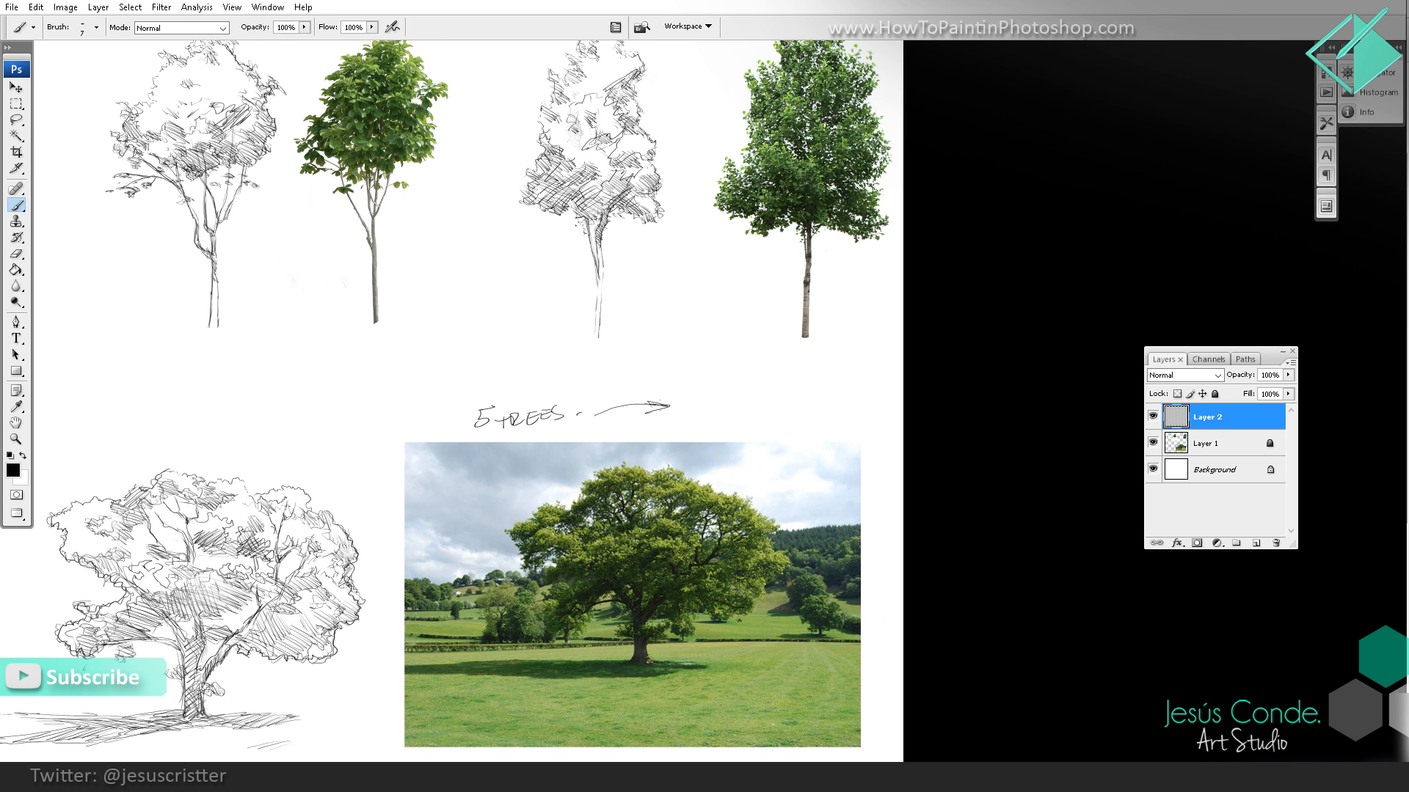
Step: Handwrite "PICK IMAGE AINW" beside the arrowhead and draw lines around its last row
mouse_move(705, 377)
mouse_down()
mouse_move(729, 393)
mouse_move(691, 406)
mouse_move(709, 408)
mouse_up()
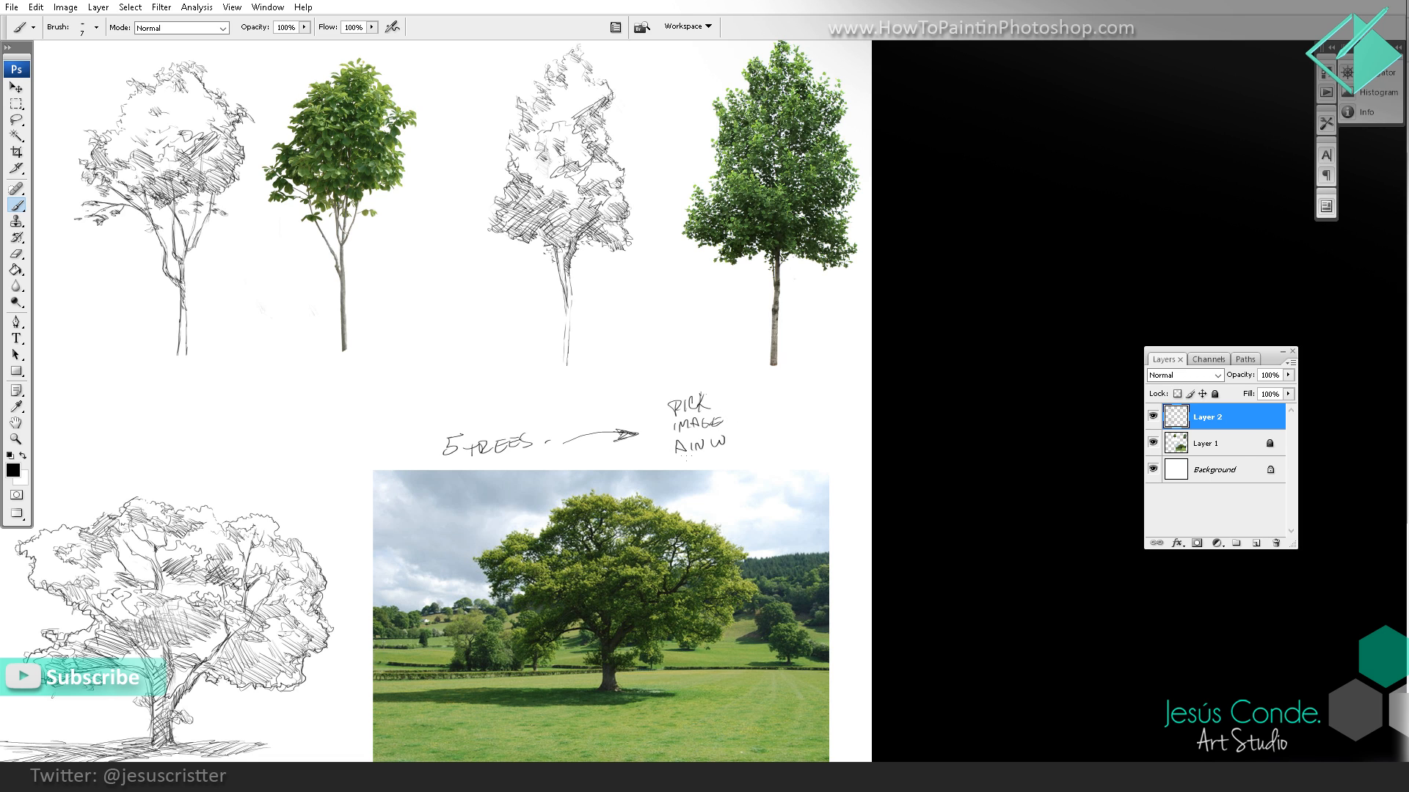
mouse_move(674, 454)
mouse_down()
mouse_move(732, 441)
mouse_move(671, 451)
mouse_up()
key(space)
drag(769, 391, 838, 404)
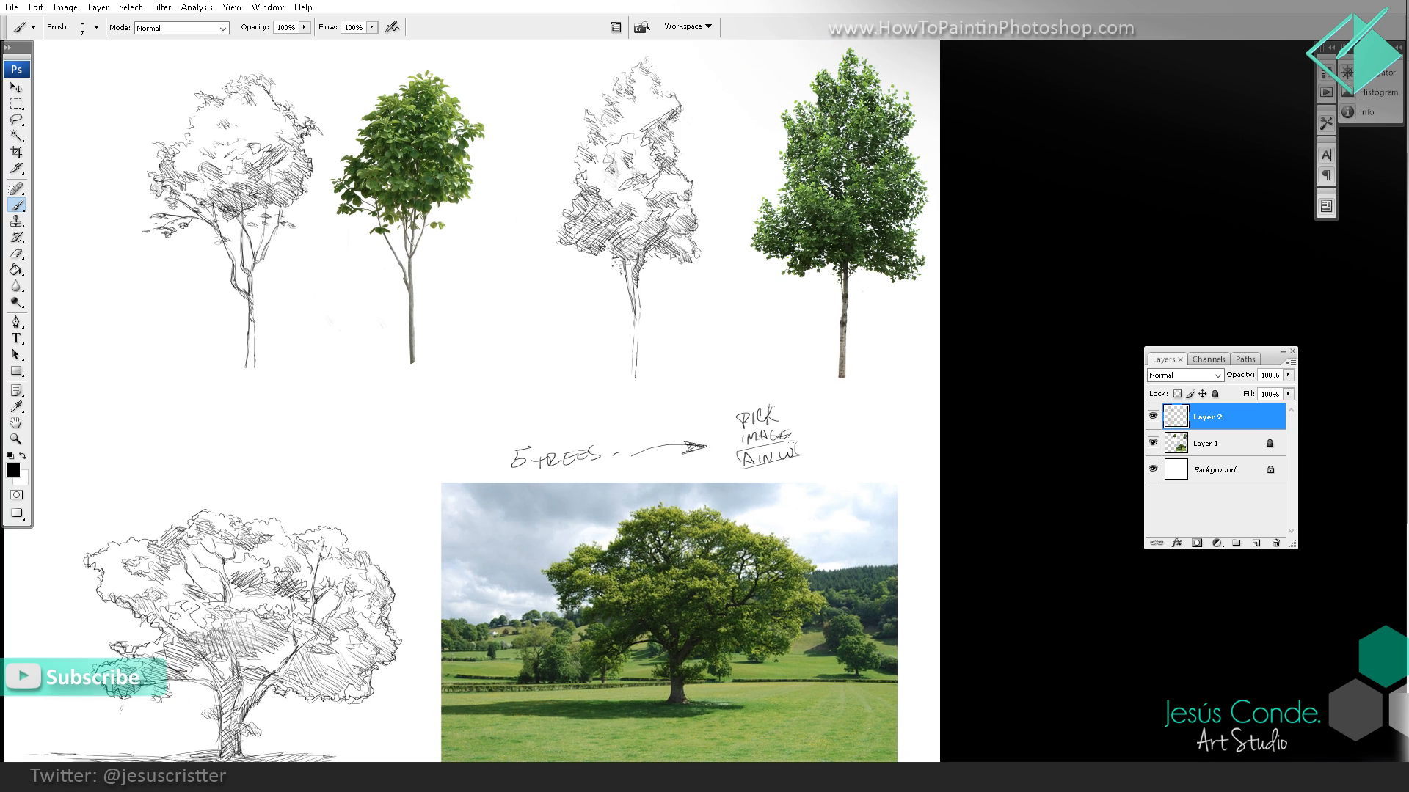
Step: Erase the note's last row, rewrite it as "AW" and put a circled 1 before "PICK"
key(e)
mouse_move(787, 459)
mouse_down()
mouse_move(743, 455)
mouse_move(780, 448)
mouse_move(776, 461)
mouse_up()
key(b)
key(space)
mouse_move(784, 406)
mouse_down()
mouse_move(841, 397)
mouse_move(787, 398)
mouse_up()
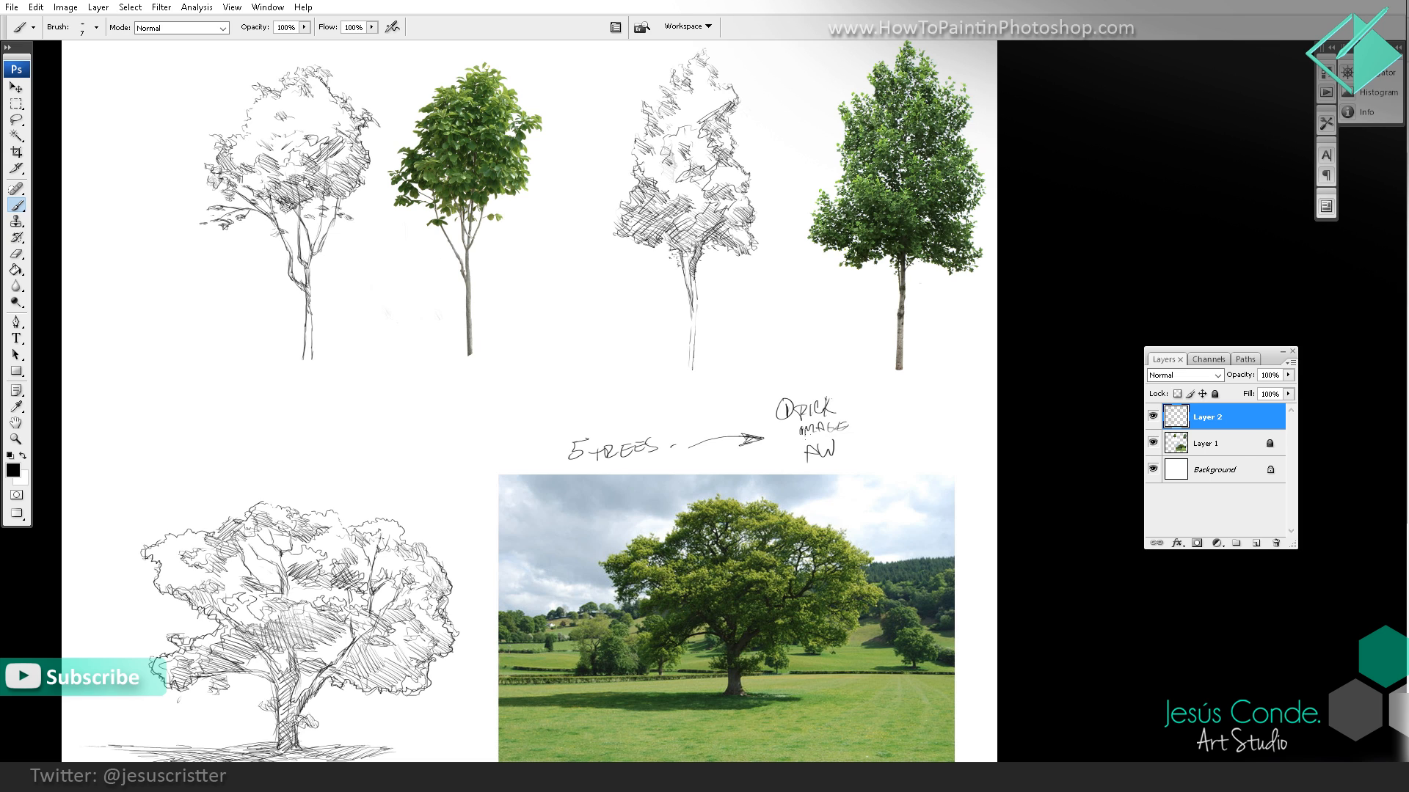
Step: Flip the canvas horizontally with the whole page of tree sketches in view
key(space)
drag(841, 412, 677, 407)
ctrl+alt+click(749, 407)
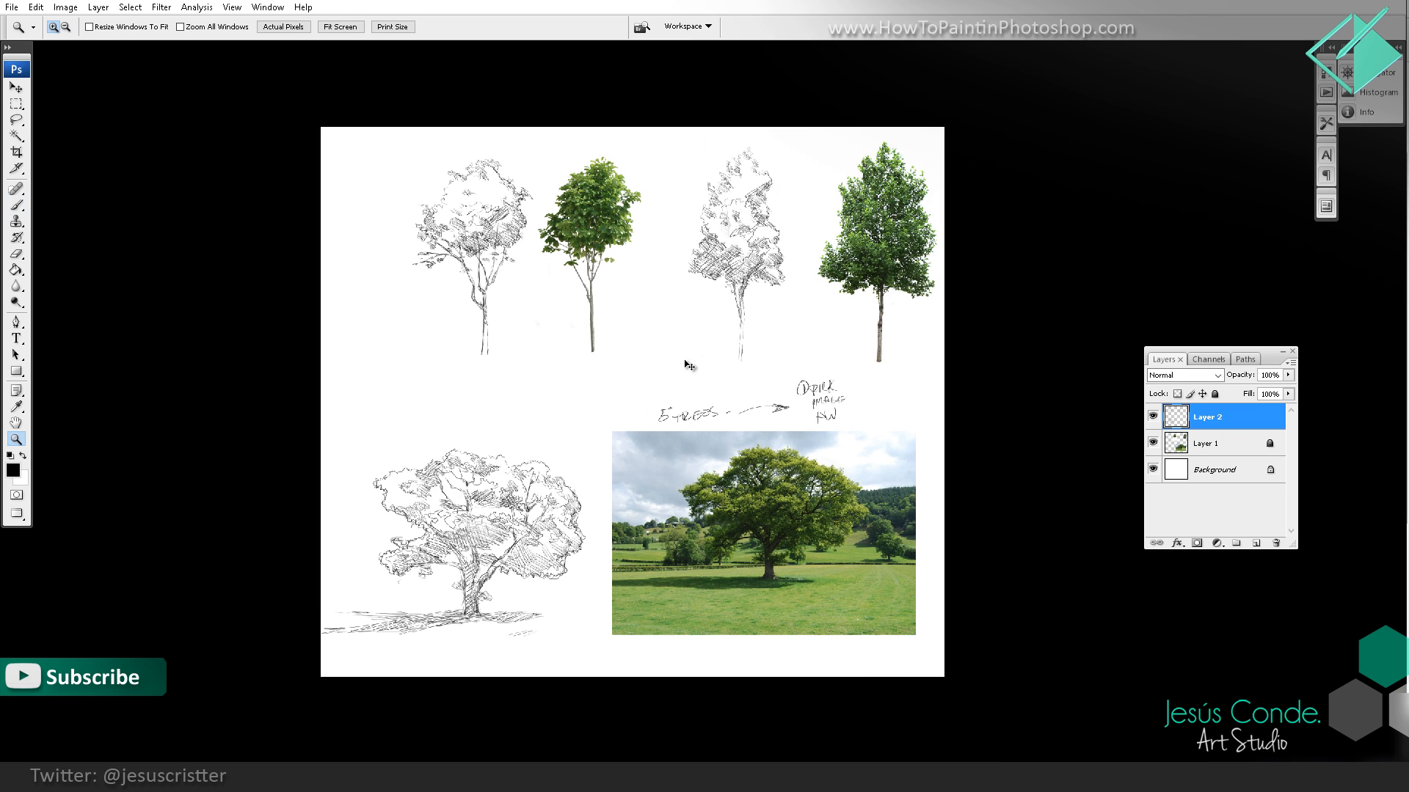
key(ctrl+shift+h)
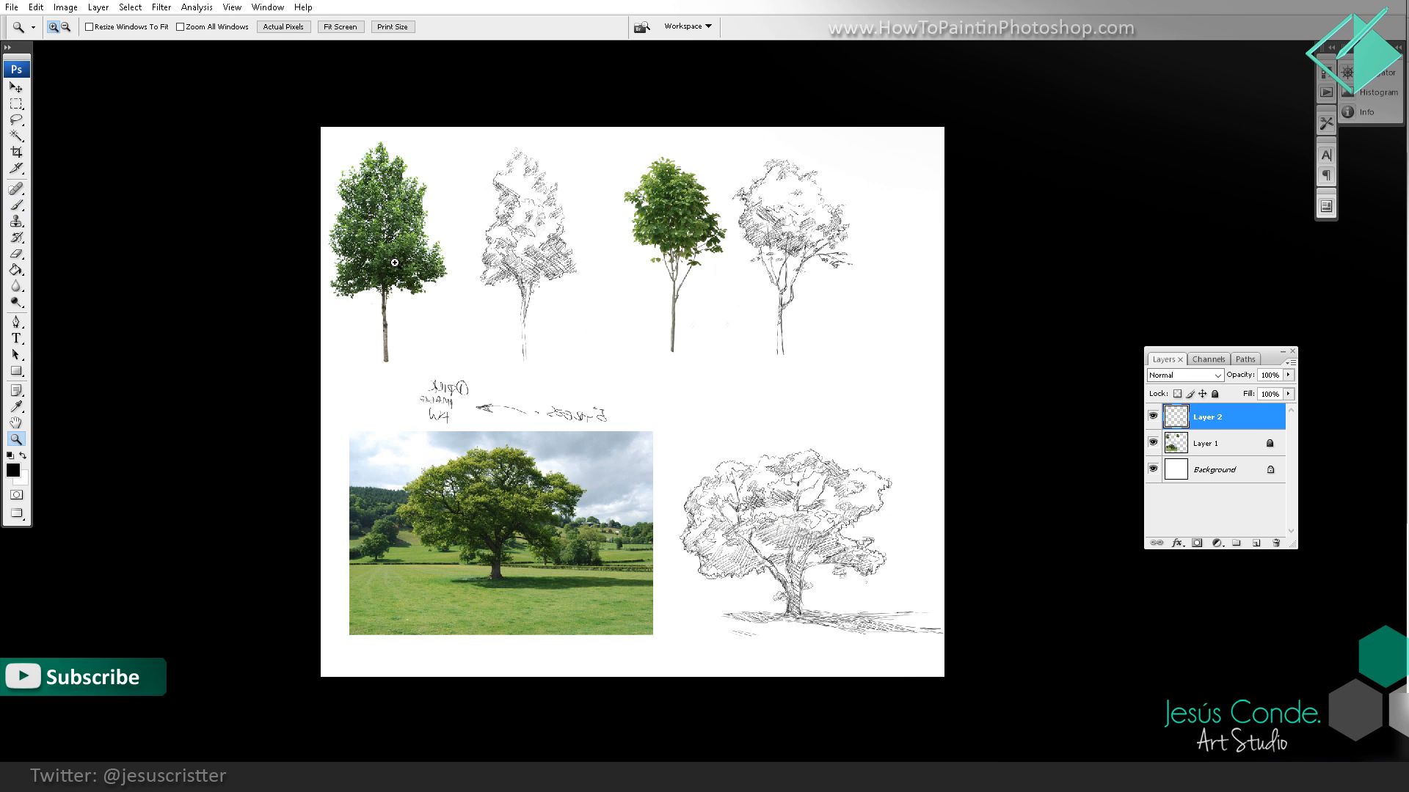
Step: Select the mirrored handwritten note with the Rectangular Marquee and flip it horizontally so it reads correctly
click(14, 105)
drag(408, 359, 636, 446)
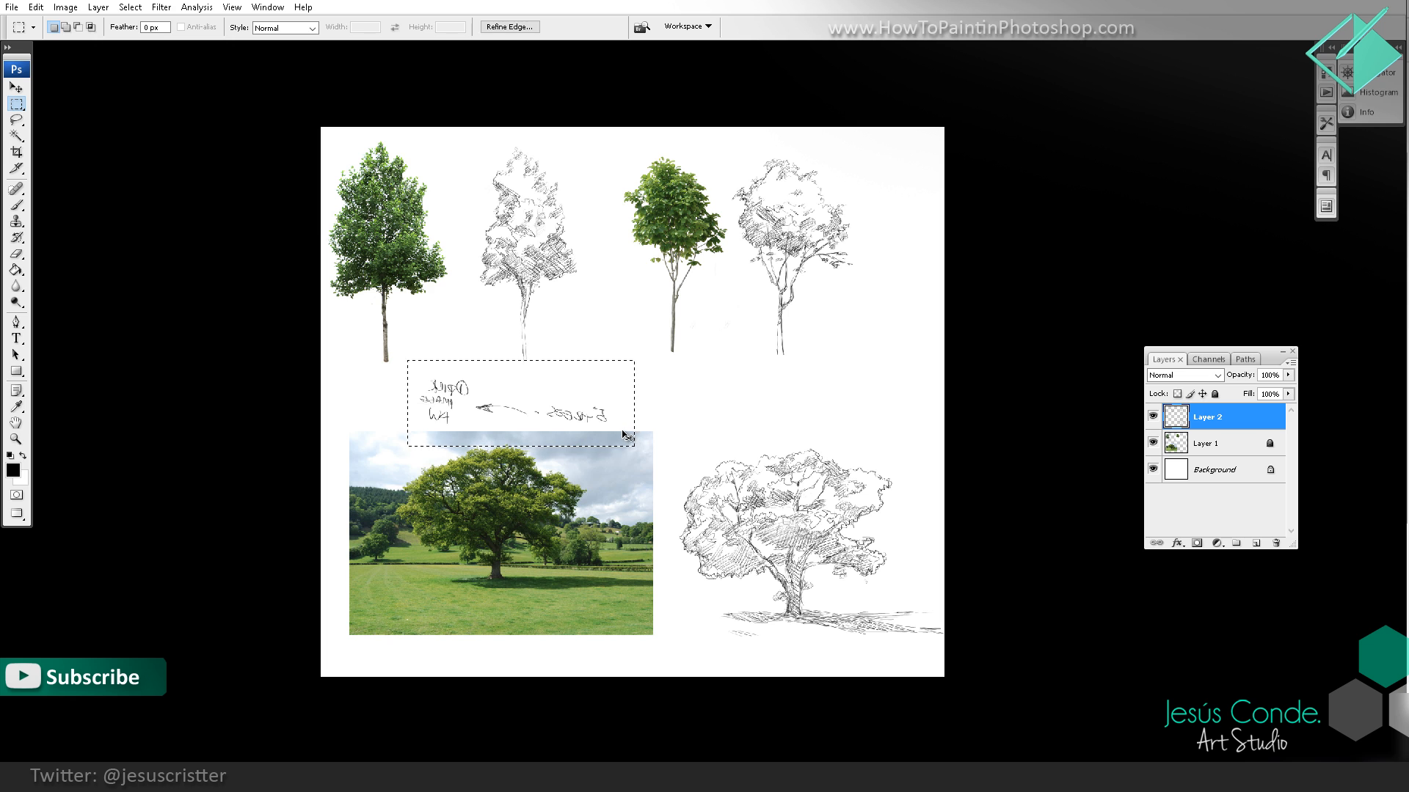
key(ctrl+shift+h)
Step: Duplicate Layer 2 to make the tree sketch lines darker
key(z)
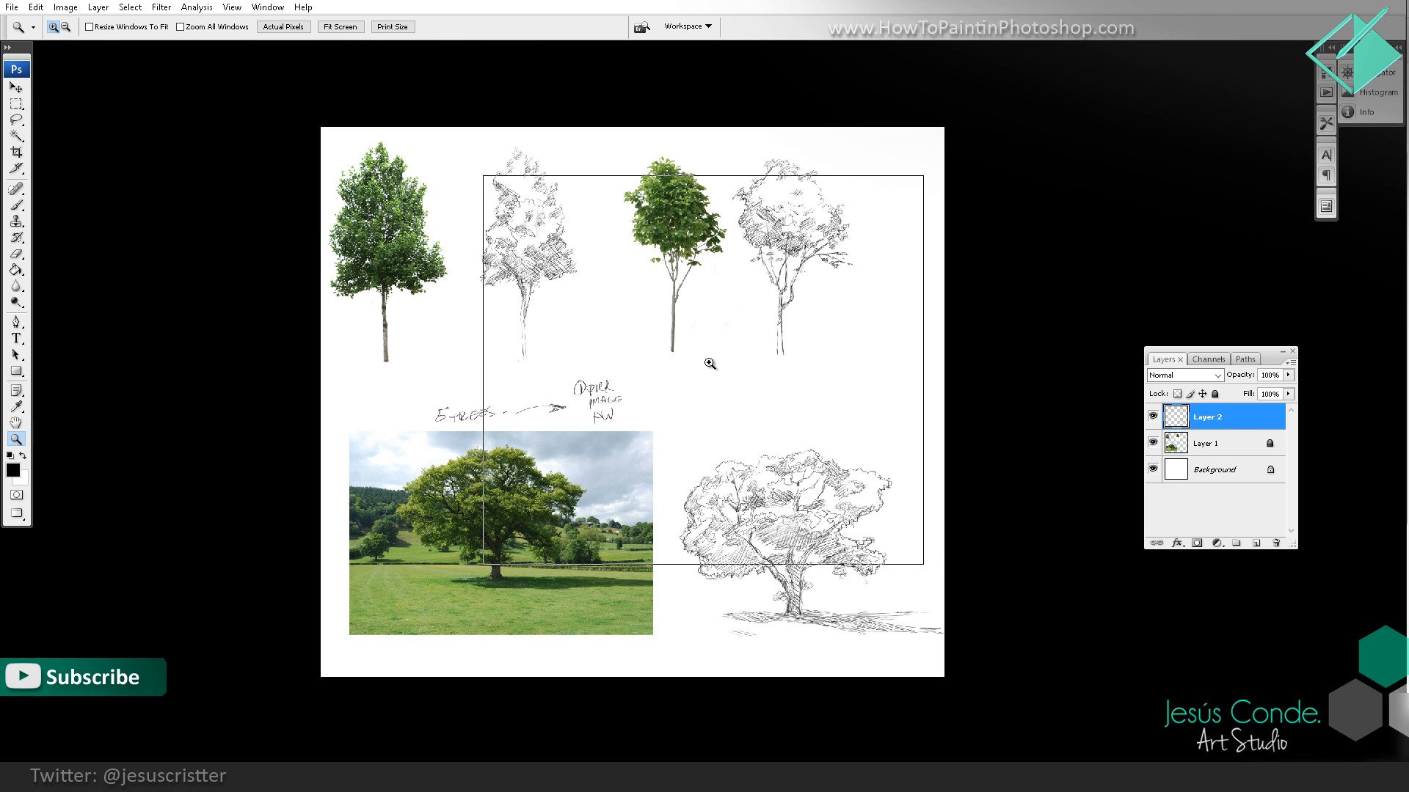
click(711, 362)
mouse_move(1210, 417)
mouse_down()
mouse_move(1224, 513)
mouse_move(1256, 543)
mouse_up()
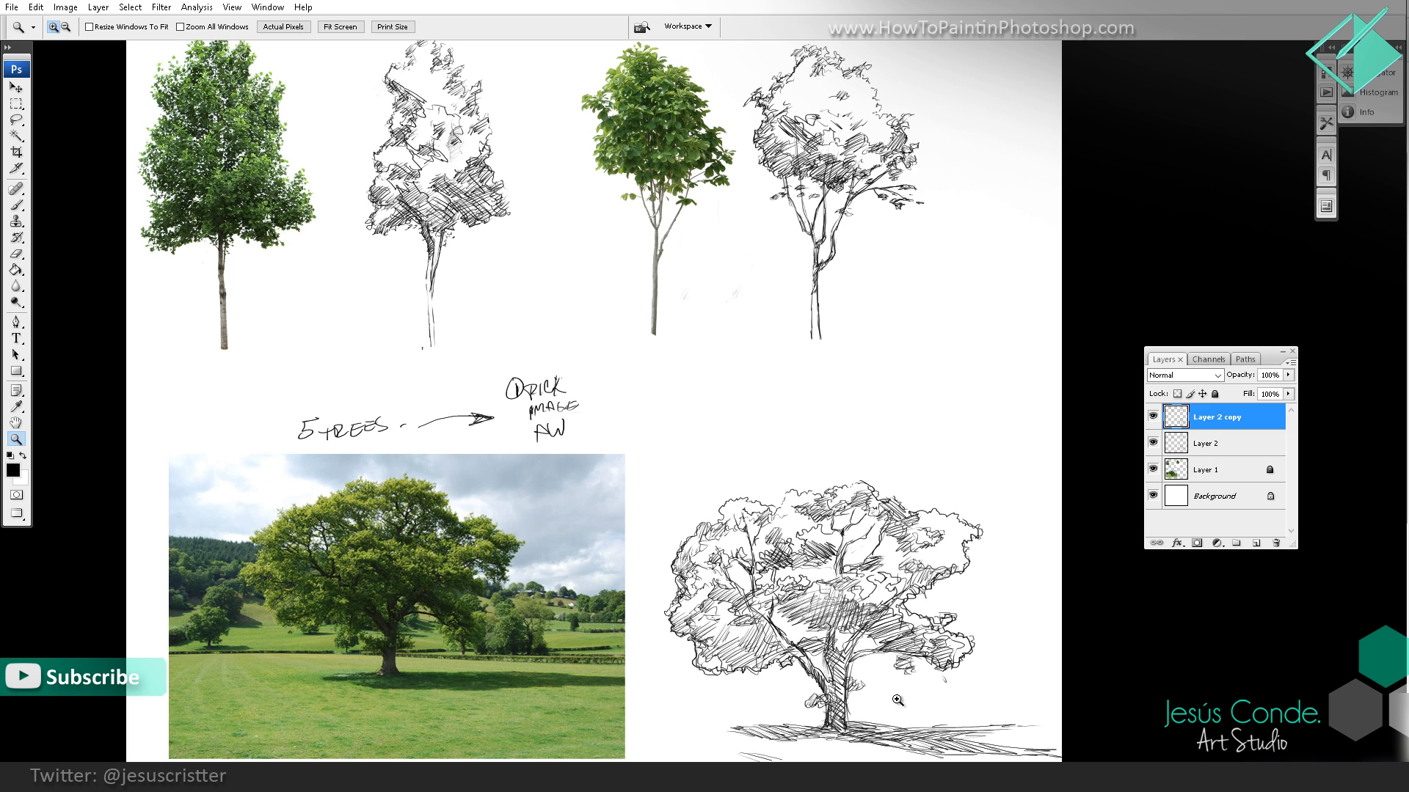
Step: Switch to the Alice in Wonderland study document, show it full screen and frame the faded film still
click(882, 778)
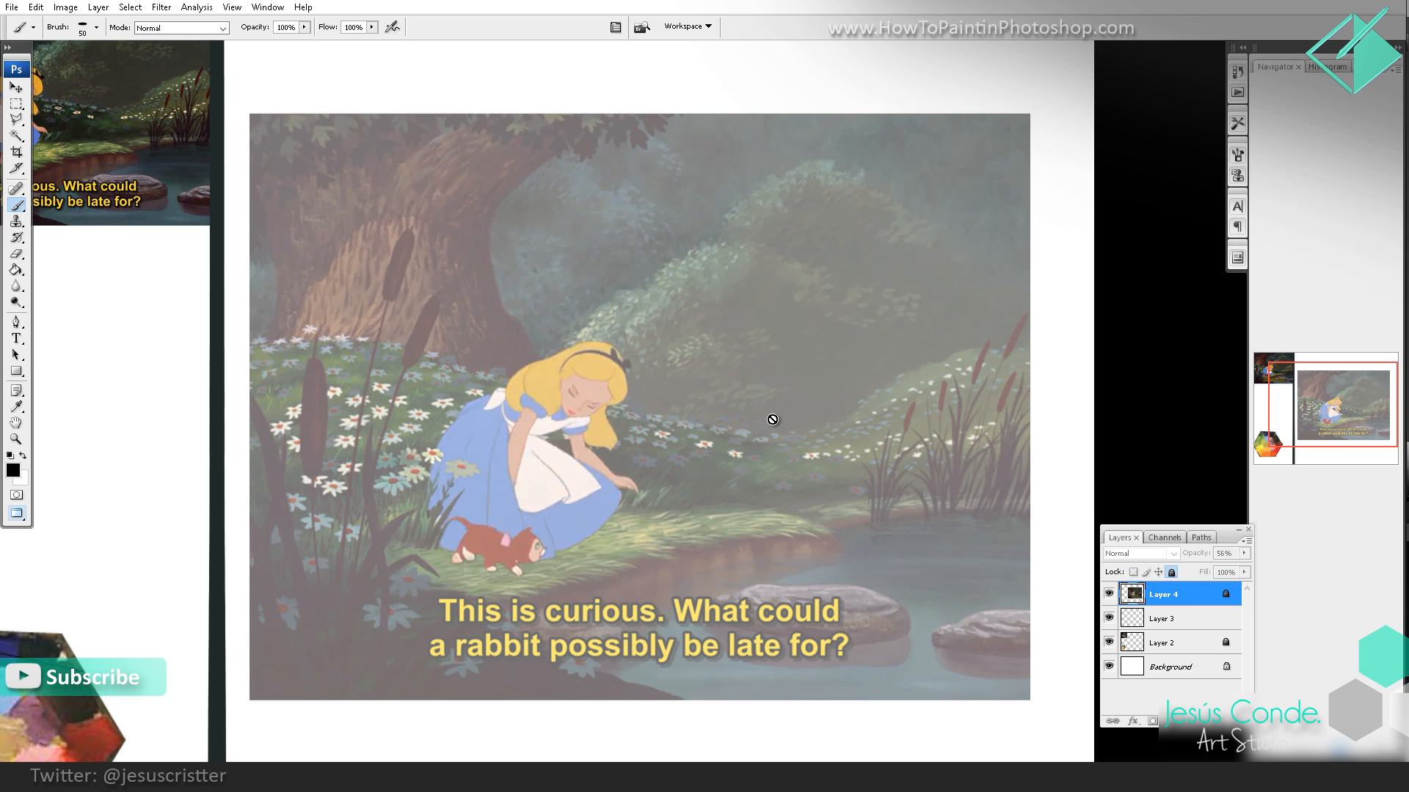
key(f)
key(z)
alt+click(794, 424)
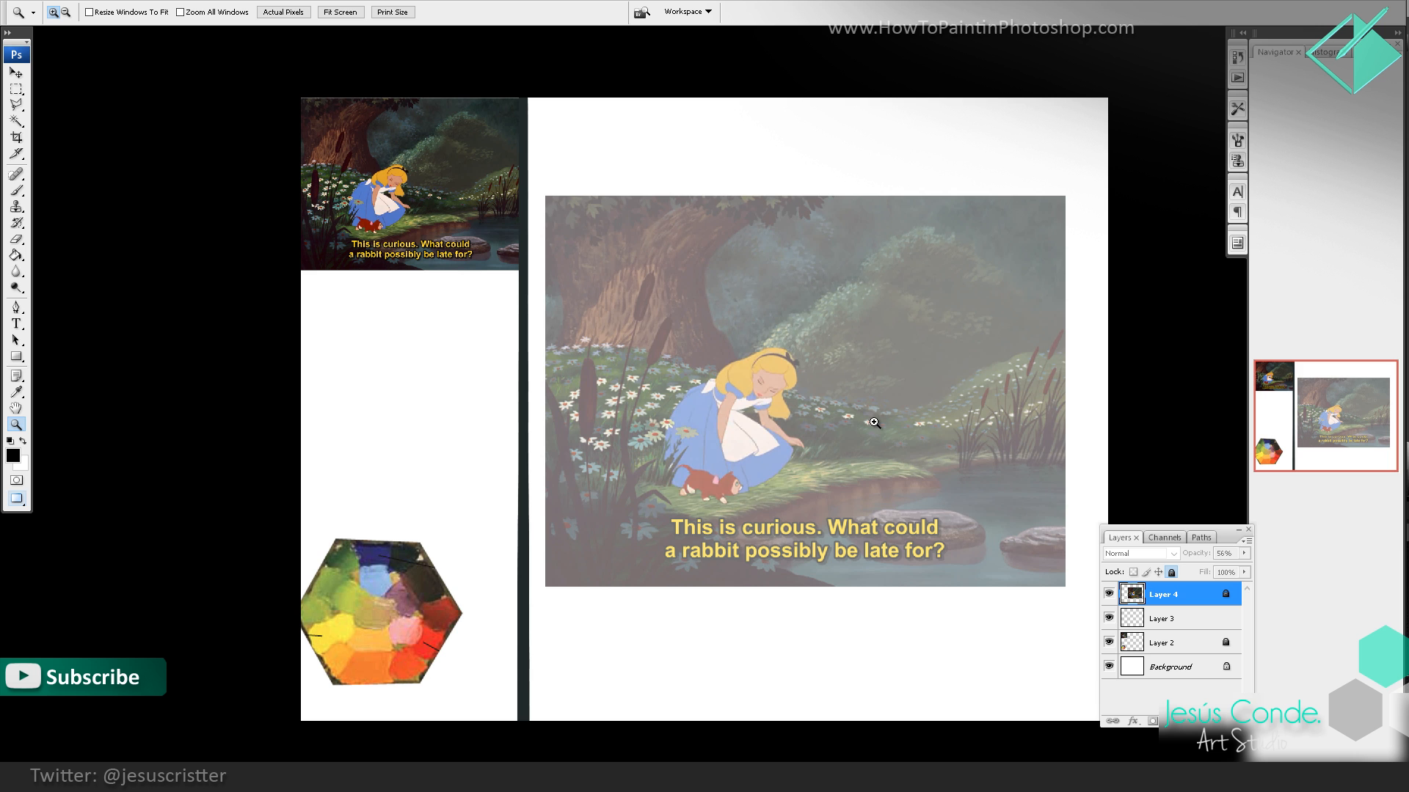
click(862, 419)
drag(857, 420, 870, 474)
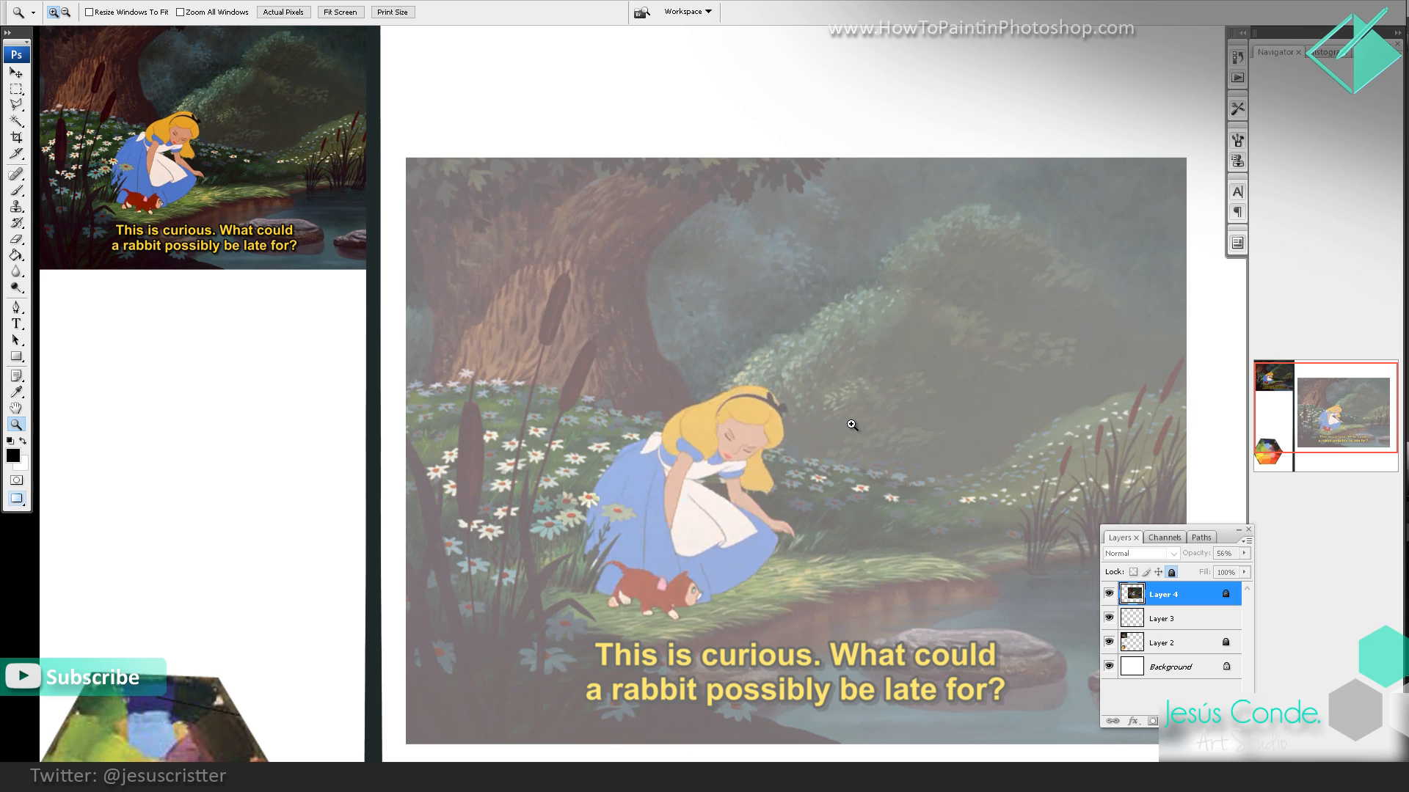
Step: Create a new layer above Layer 4 and outline the kneeling girl and the kitten in black with the Brush
key(ctrl+shift+n)
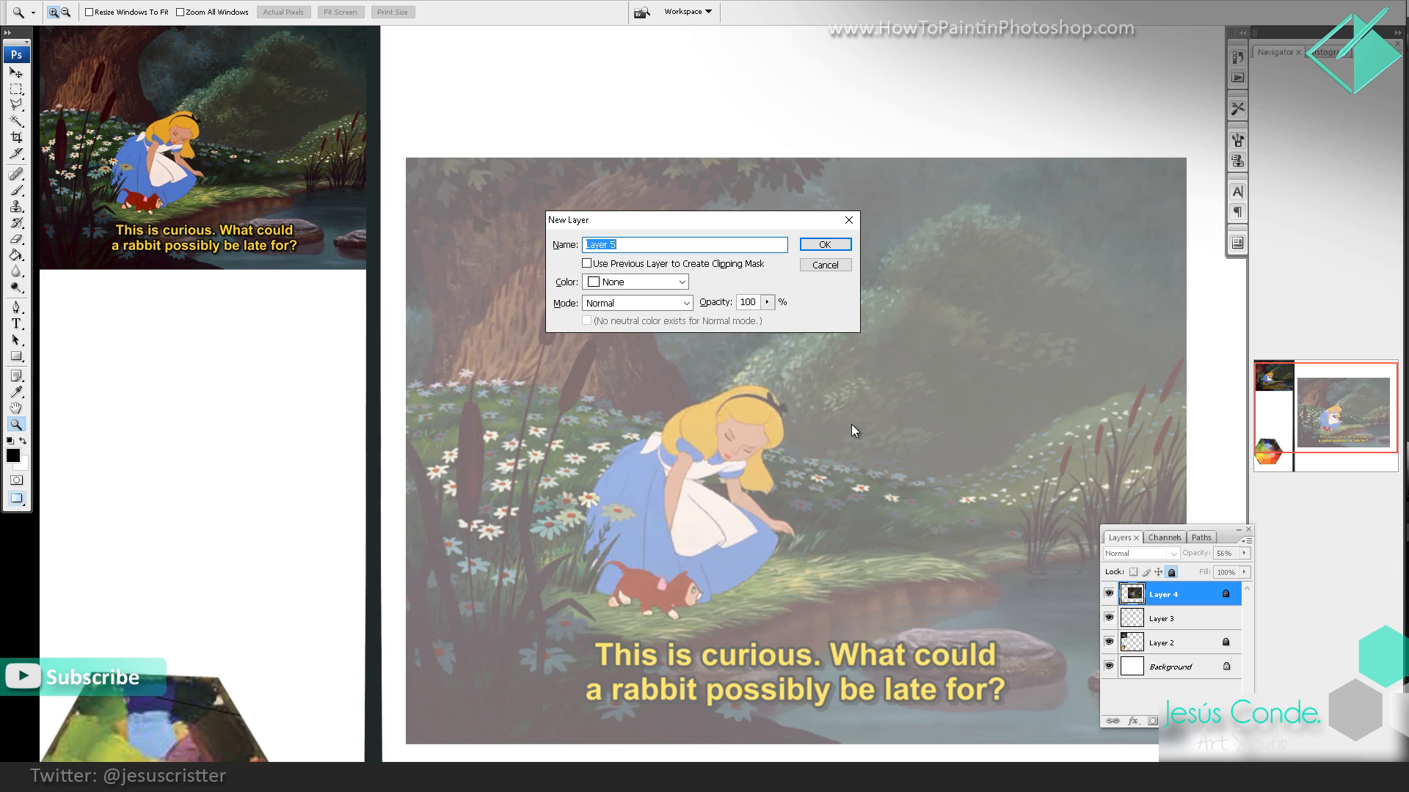
key(Return)
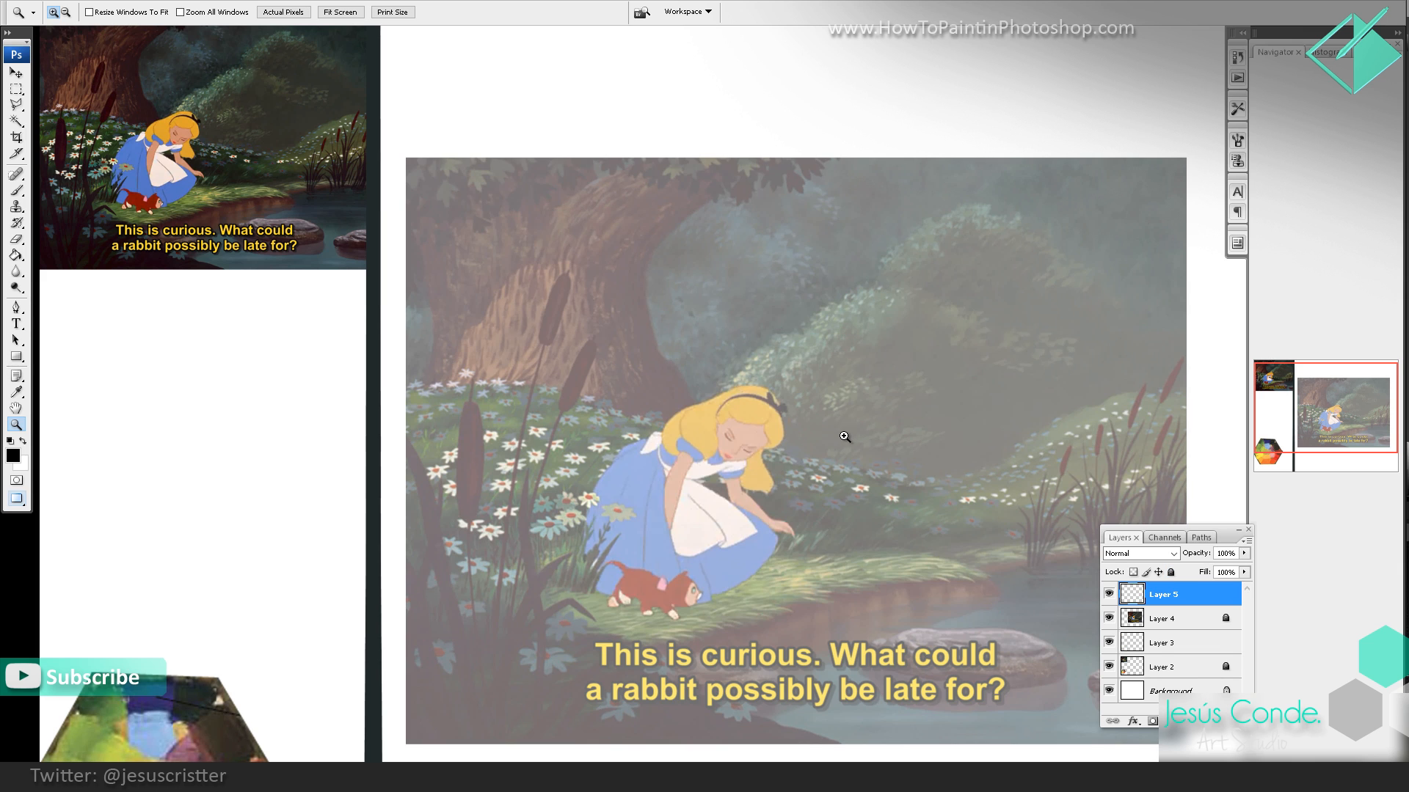
drag(864, 436, 815, 375)
key(b)
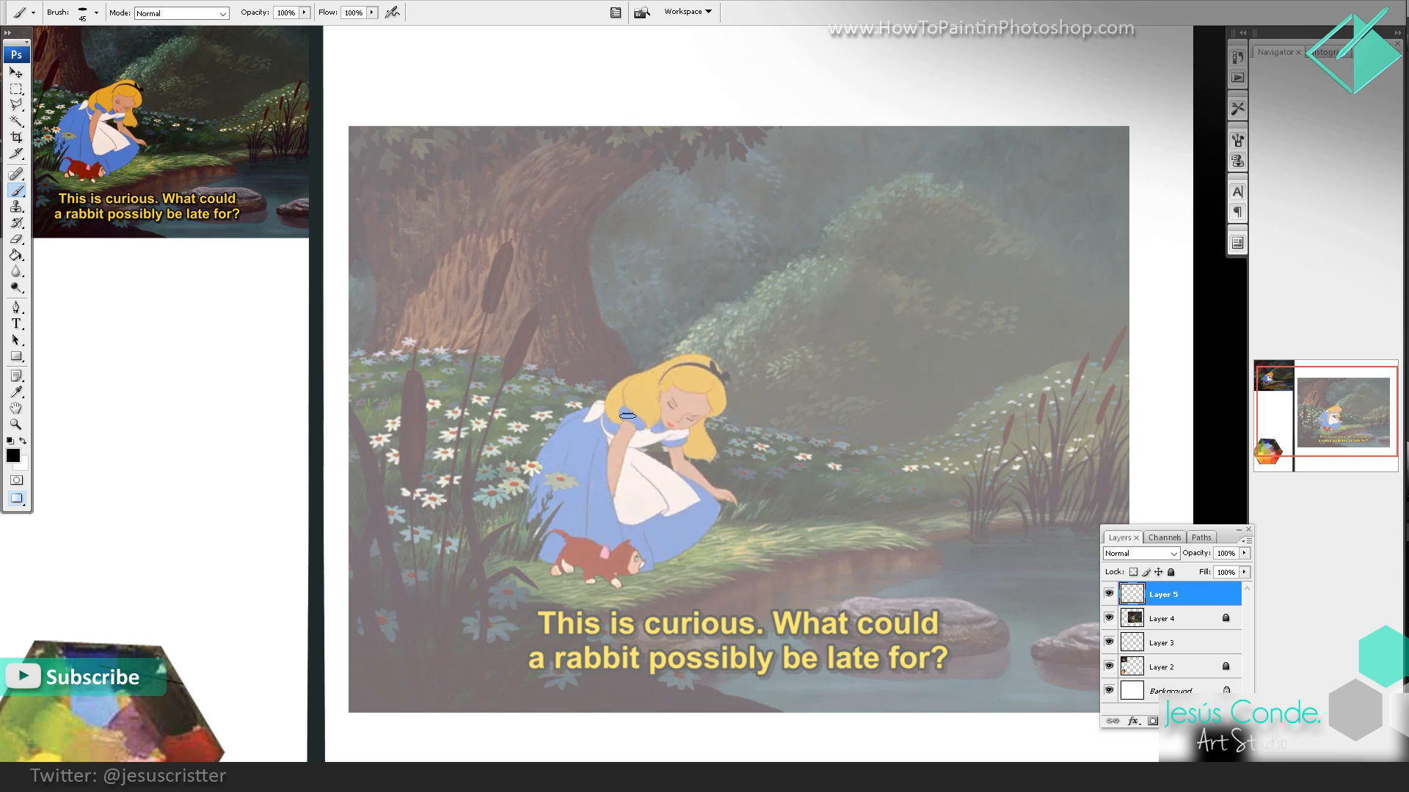
mouse_move(615, 417)
mouse_down()
mouse_move(645, 382)
mouse_move(611, 396)
mouse_move(638, 376)
mouse_move(722, 362)
mouse_move(708, 443)
mouse_move(719, 454)
mouse_move(674, 470)
mouse_move(688, 462)
mouse_move(732, 502)
mouse_move(636, 567)
mouse_move(620, 544)
mouse_move(561, 541)
mouse_move(552, 574)
mouse_move(620, 579)
mouse_move(626, 559)
mouse_move(536, 552)
mouse_move(533, 496)
mouse_move(583, 416)
mouse_move(631, 407)
mouse_move(642, 381)
mouse_move(708, 393)
mouse_move(704, 367)
mouse_move(682, 361)
mouse_up()
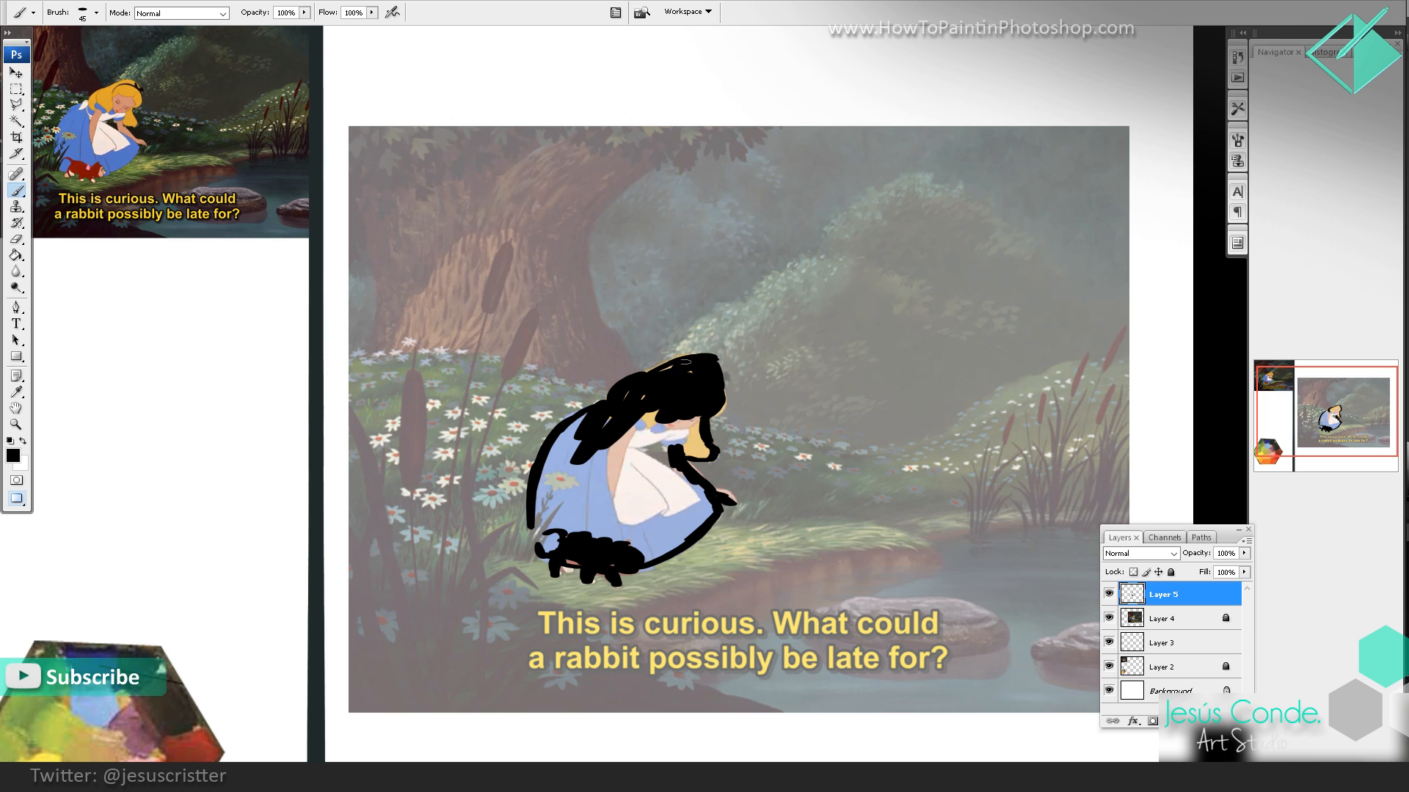
Step: Fill the girl and kitten with solid black to form one silhouette and smooth its edges
mouse_move(694, 415)
mouse_down()
mouse_move(725, 400)
mouse_move(706, 359)
mouse_up()
mouse_move(624, 415)
mouse_down()
mouse_move(700, 449)
mouse_move(656, 447)
mouse_up()
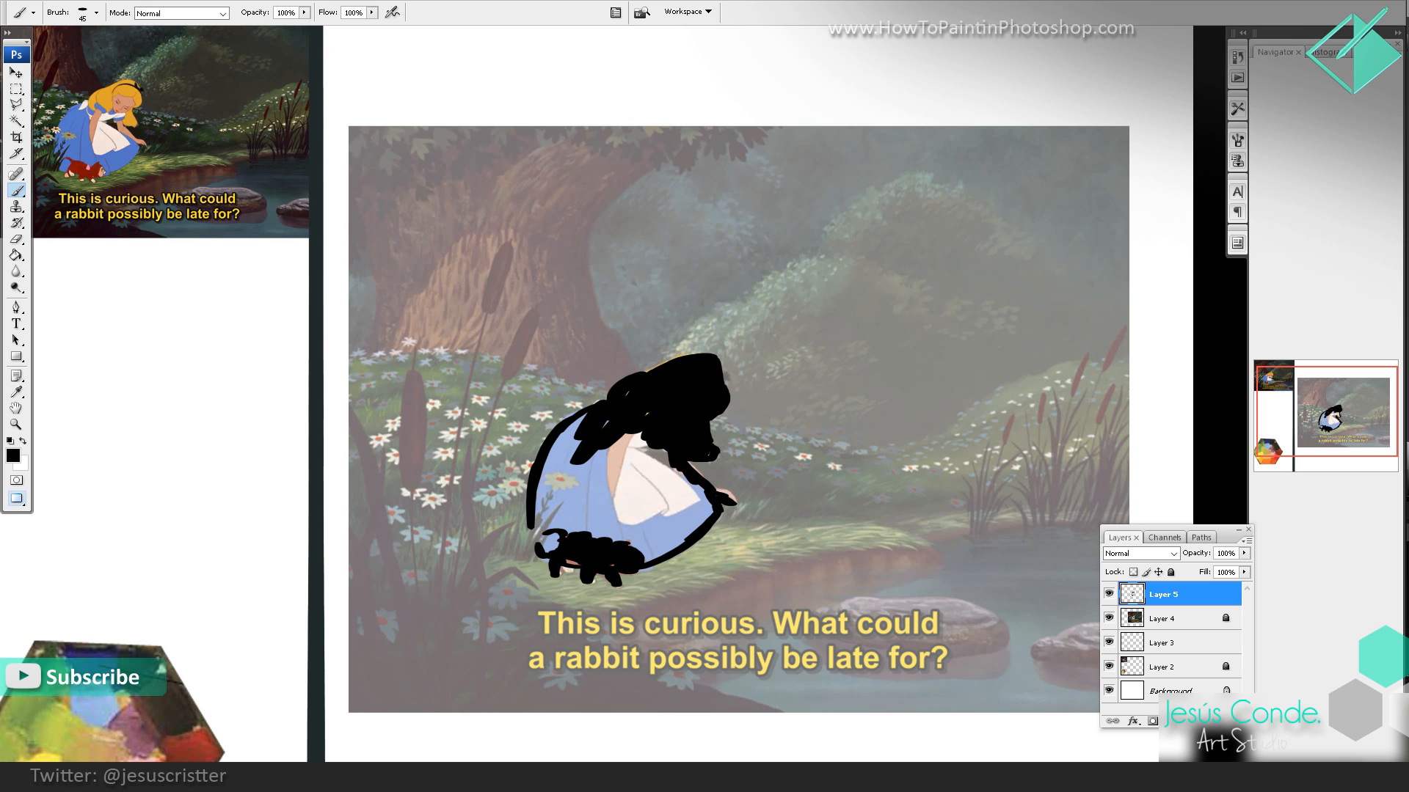
mouse_move(621, 403)
mouse_down()
mouse_move(578, 424)
mouse_move(562, 485)
mouse_move(571, 516)
mouse_move(664, 542)
mouse_move(638, 559)
mouse_up()
mouse_move(686, 527)
mouse_down()
mouse_move(703, 508)
mouse_move(664, 459)
mouse_move(672, 514)
mouse_move(638, 506)
mouse_up()
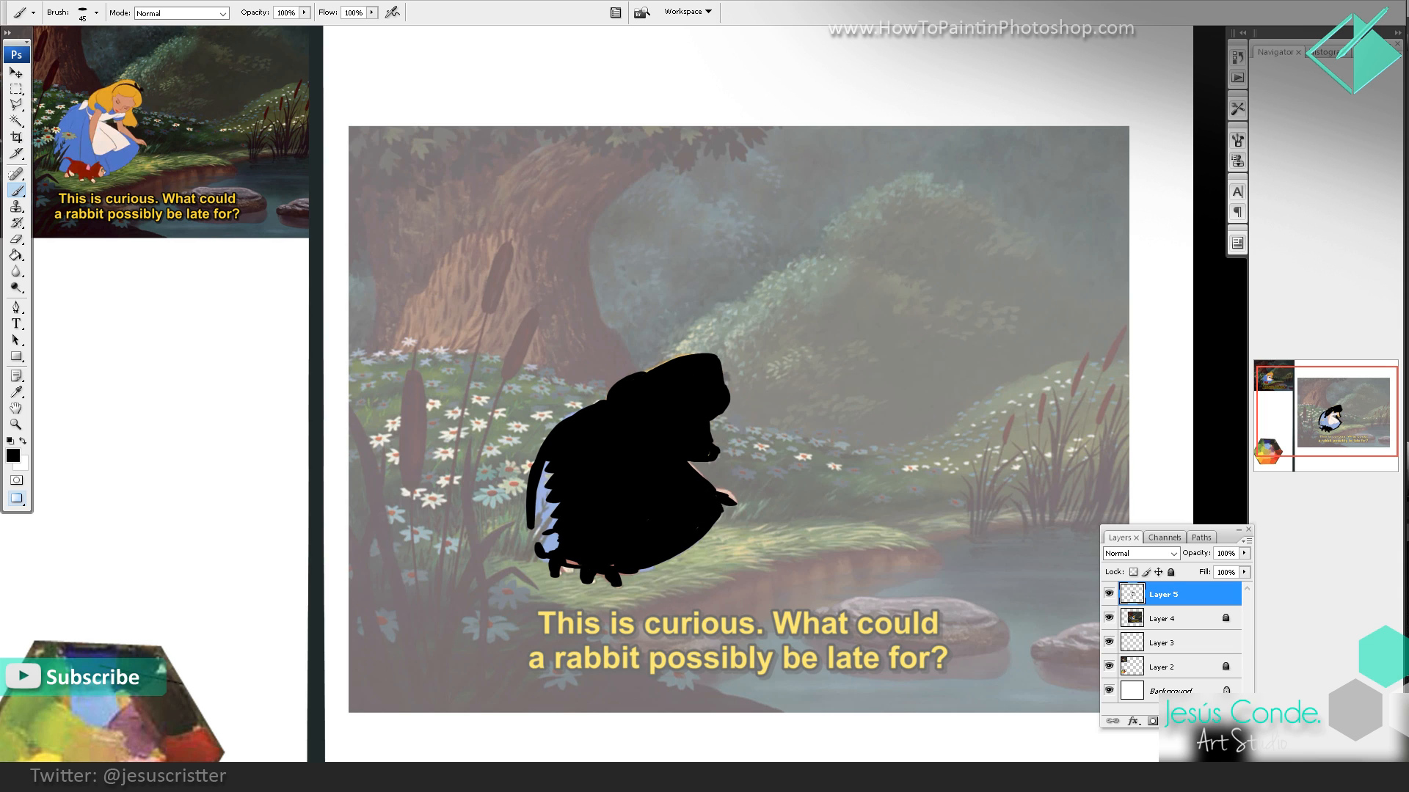
drag(546, 466, 547, 546)
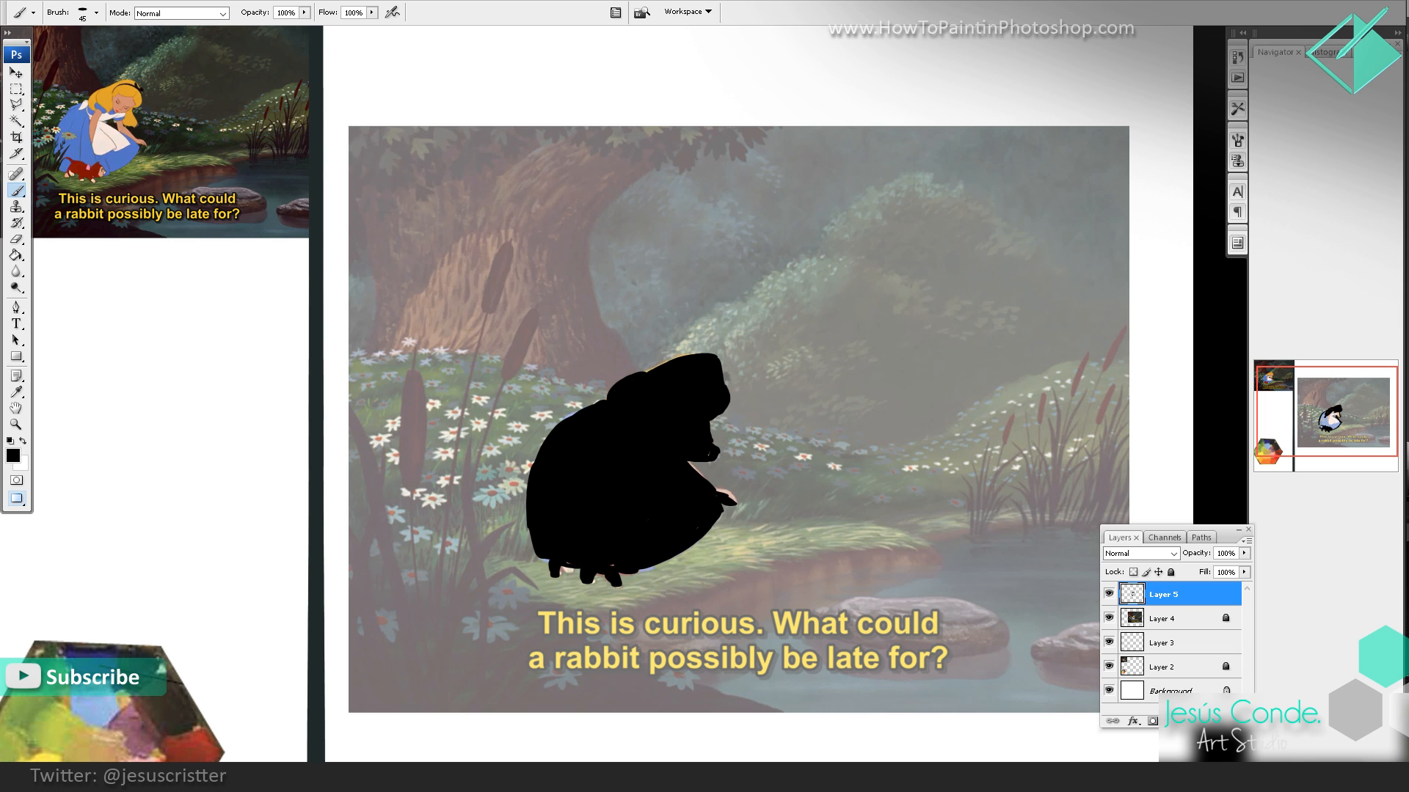
drag(561, 566, 567, 567)
drag(638, 381, 705, 357)
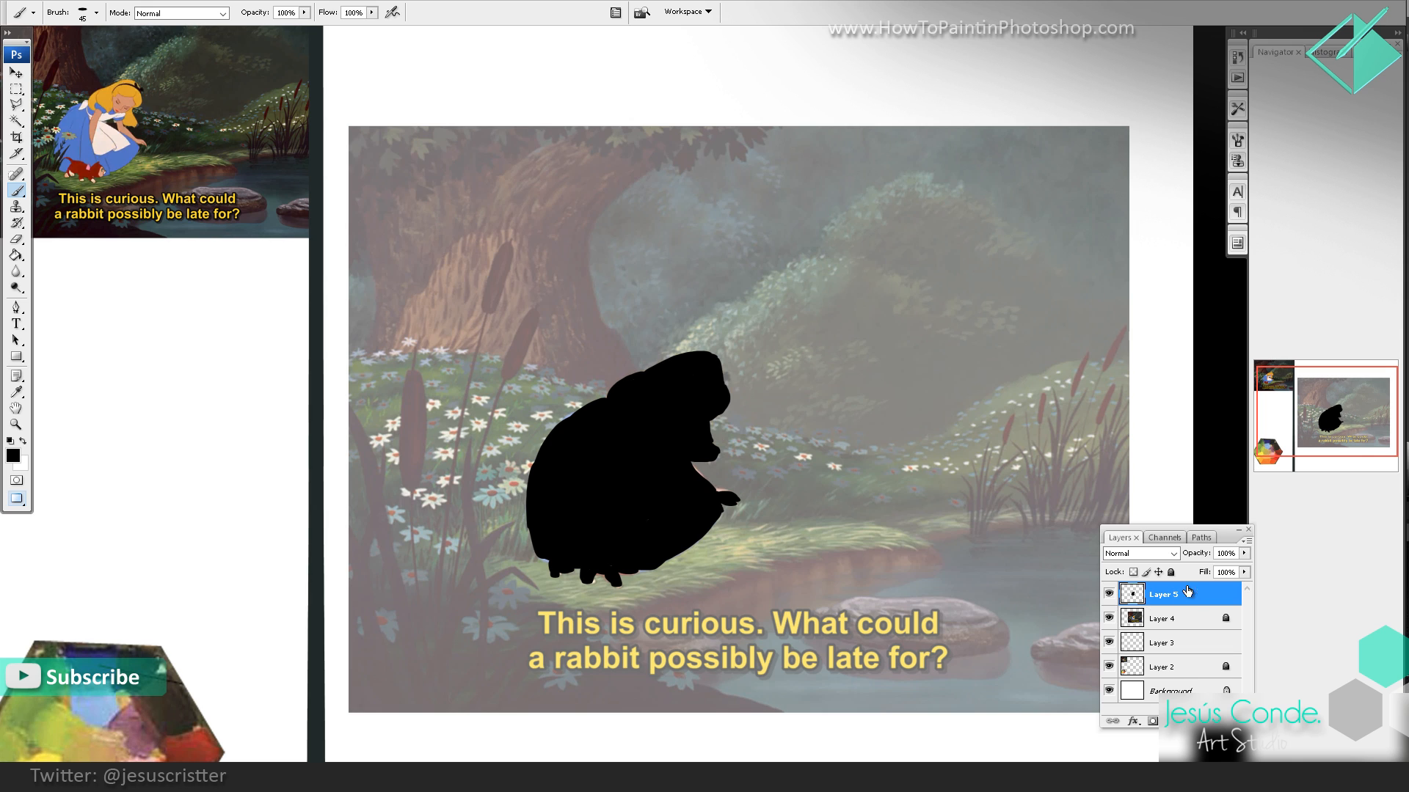
Step: Lock the silhouette's layer and create a new layer above it
click(1171, 572)
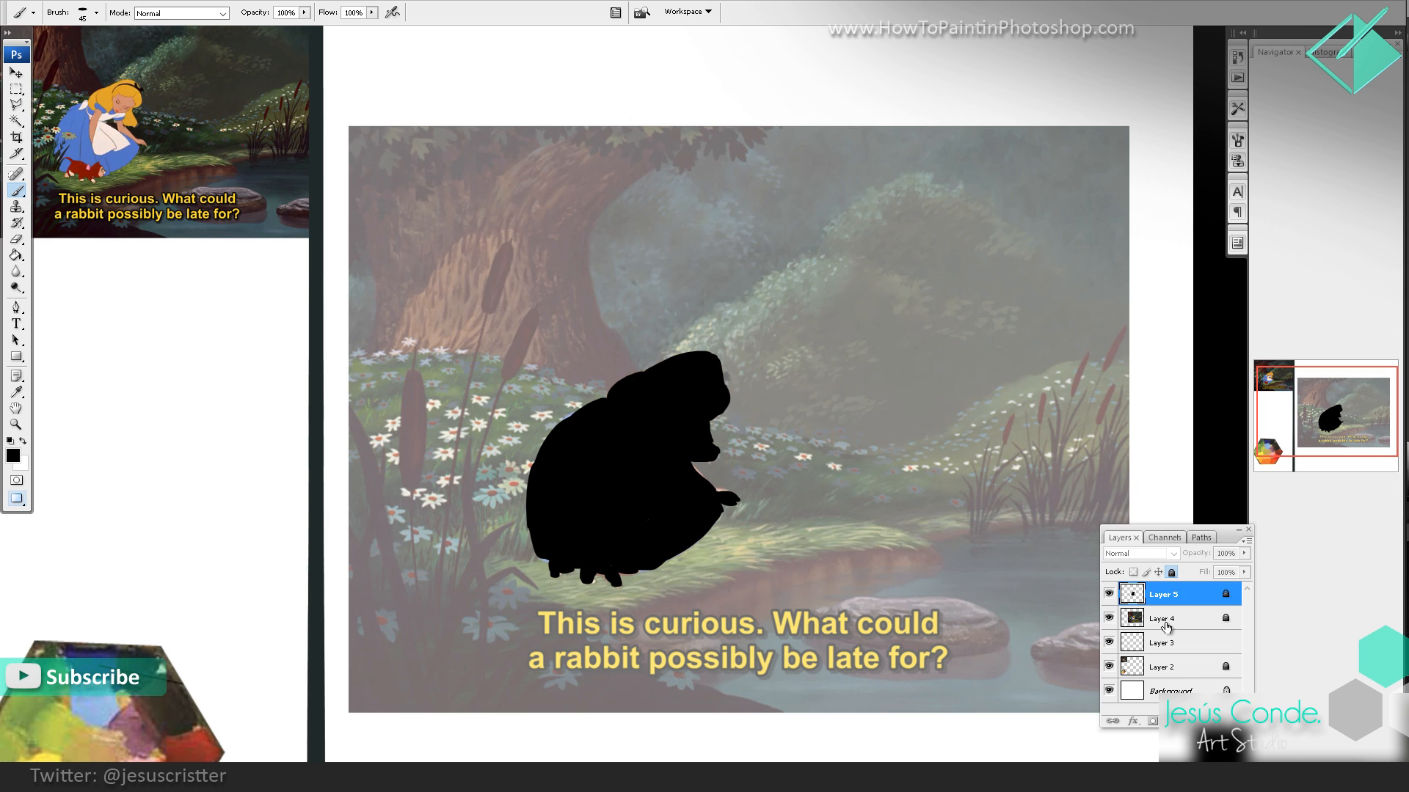
key(ctrl+shift+n)
key(Return)
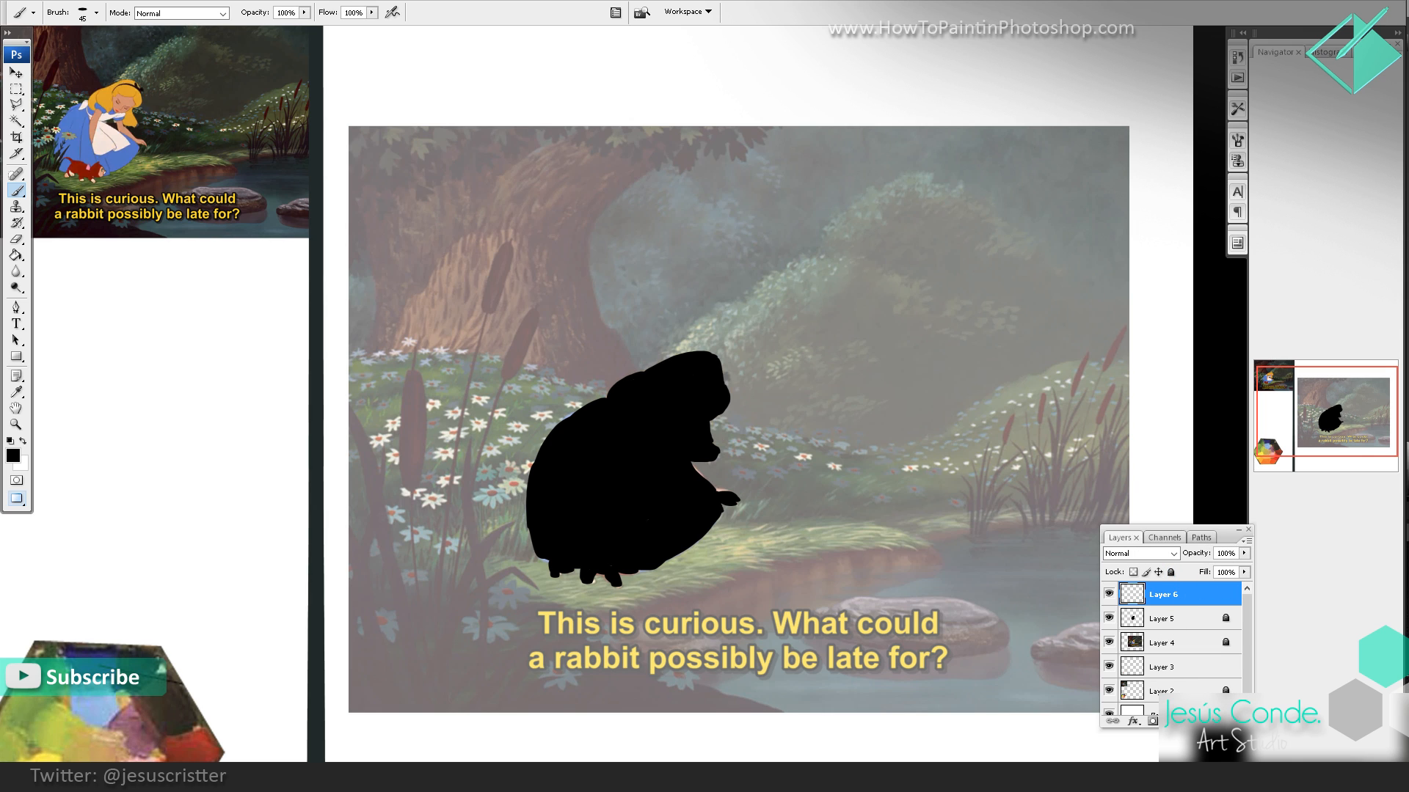
drag(1024, 458, 1008, 454)
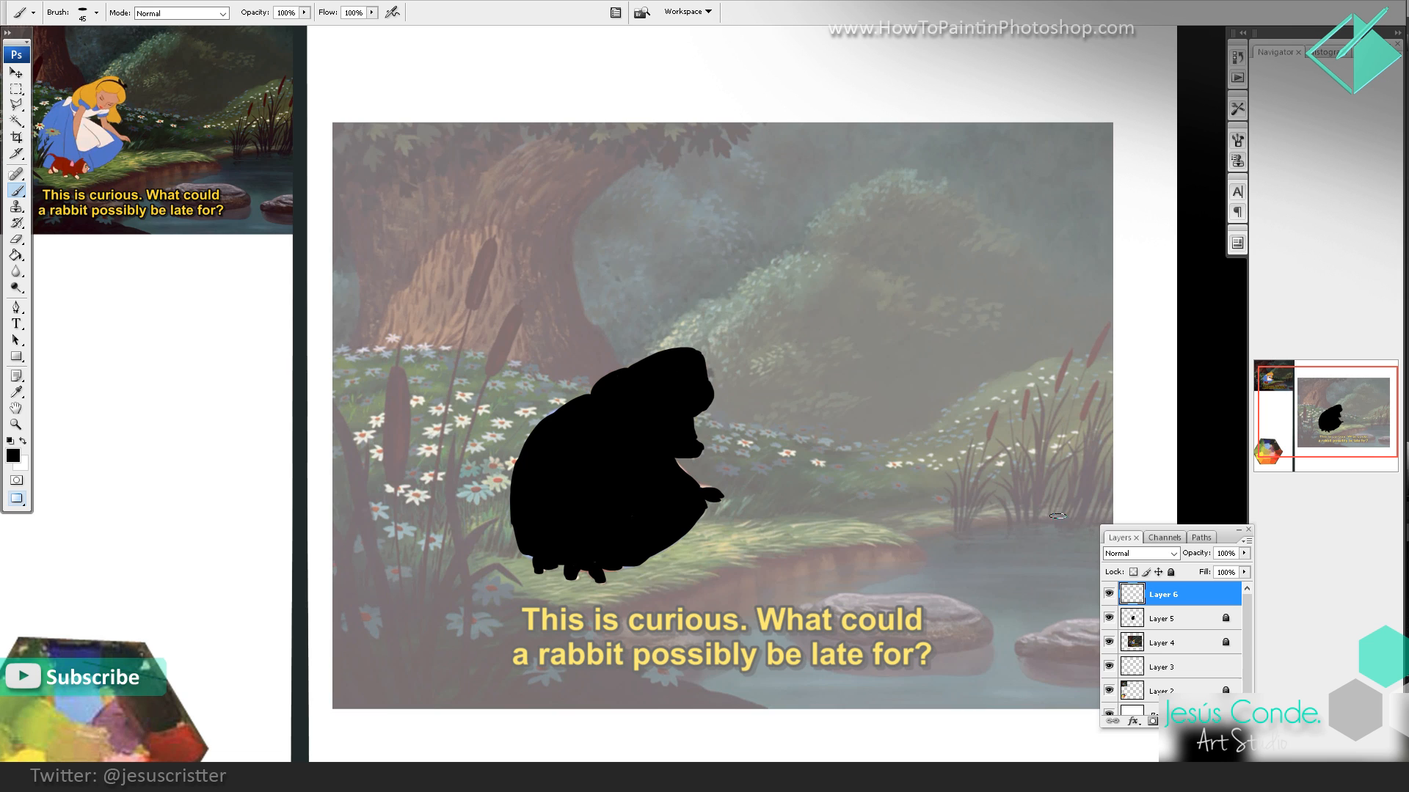
Step: Outline the grassy riverbank below the girl and fill it with solid black using a larger brush
mouse_move(1068, 515)
mouse_down()
mouse_move(920, 517)
mouse_move(880, 530)
mouse_move(872, 562)
mouse_move(362, 674)
mouse_up()
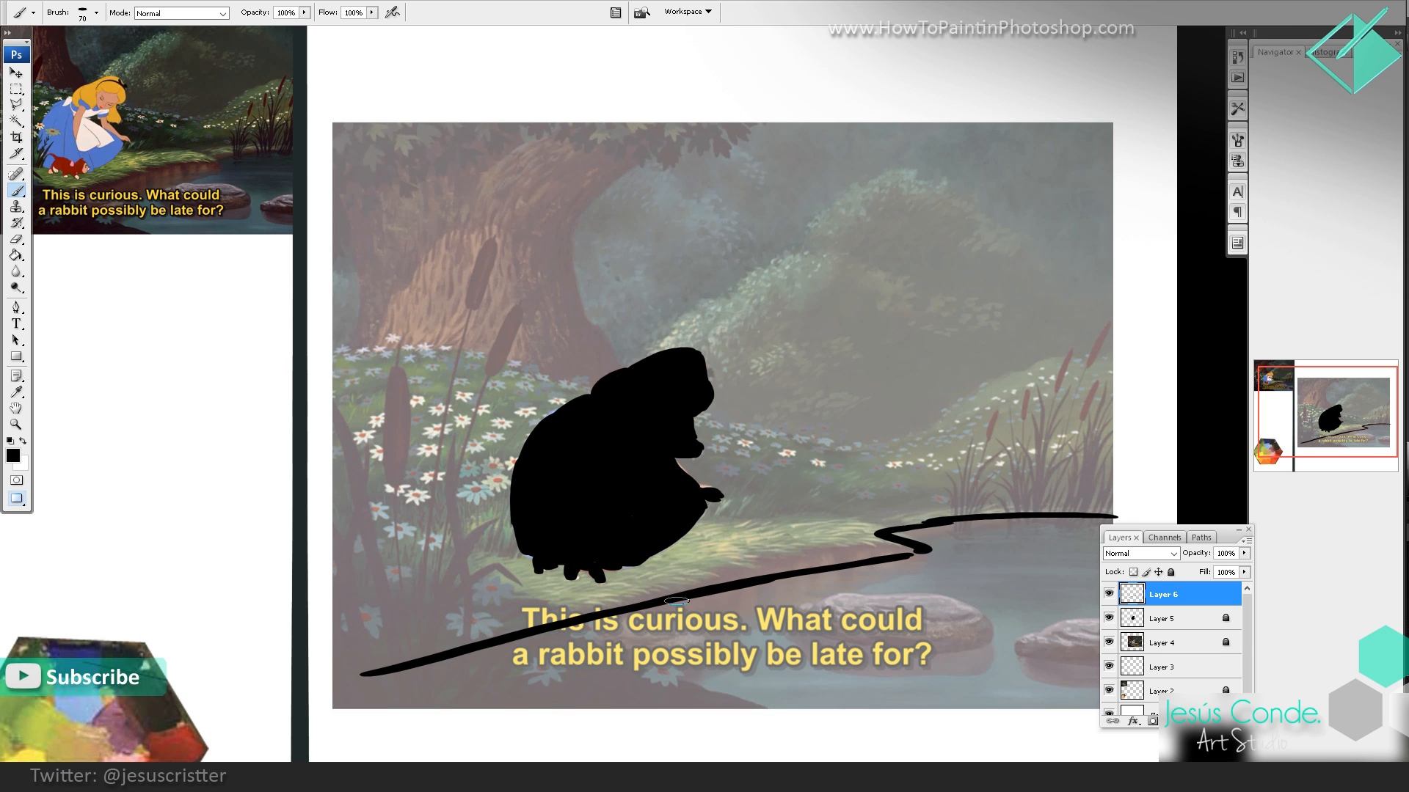
drag(905, 560, 381, 708)
mouse_move(1134, 507)
mouse_down()
mouse_move(791, 515)
mouse_move(307, 578)
mouse_move(322, 560)
mouse_move(351, 664)
mouse_move(364, 610)
mouse_move(502, 554)
mouse_move(549, 546)
mouse_move(517, 574)
mouse_move(722, 561)
mouse_move(732, 545)
mouse_move(685, 540)
mouse_move(807, 532)
mouse_move(757, 572)
mouse_move(858, 551)
mouse_move(832, 541)
mouse_move(846, 521)
mouse_move(959, 506)
mouse_move(826, 519)
mouse_move(1123, 511)
mouse_up()
key(bracketright)
key(bracketright)
key(bracketright)
key(bracketright)
key(bracketright)
key(bracketright)
mouse_move(874, 526)
mouse_down()
mouse_move(894, 547)
mouse_move(852, 541)
mouse_move(890, 517)
mouse_move(970, 505)
mouse_move(892, 515)
mouse_move(1068, 511)
mouse_up()
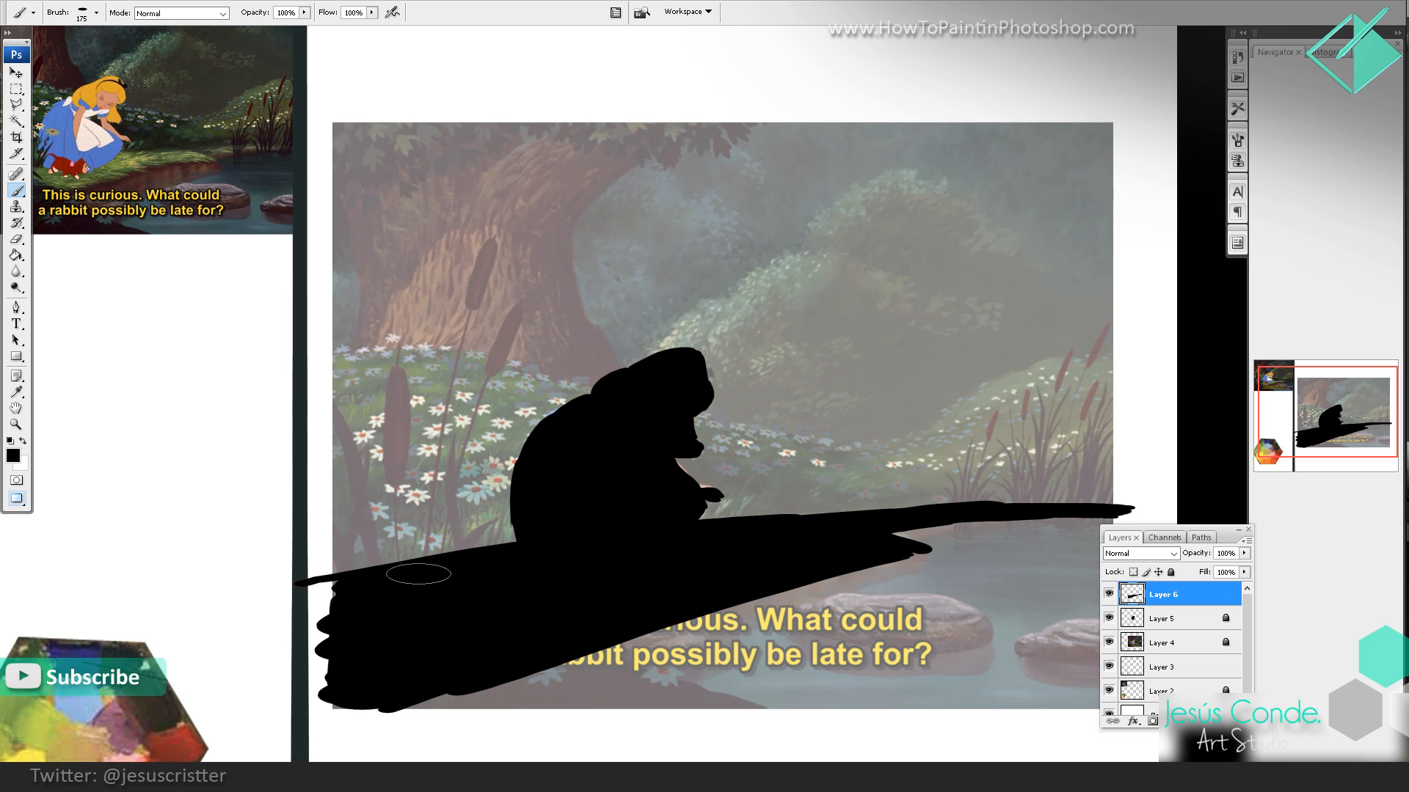
mouse_move(344, 587)
mouse_down()
mouse_move(346, 655)
mouse_move(351, 607)
mouse_up()
Step: Set the riverbank layer's opacity to 60%, lock it and create a new layer above it
key(h)
key(6)
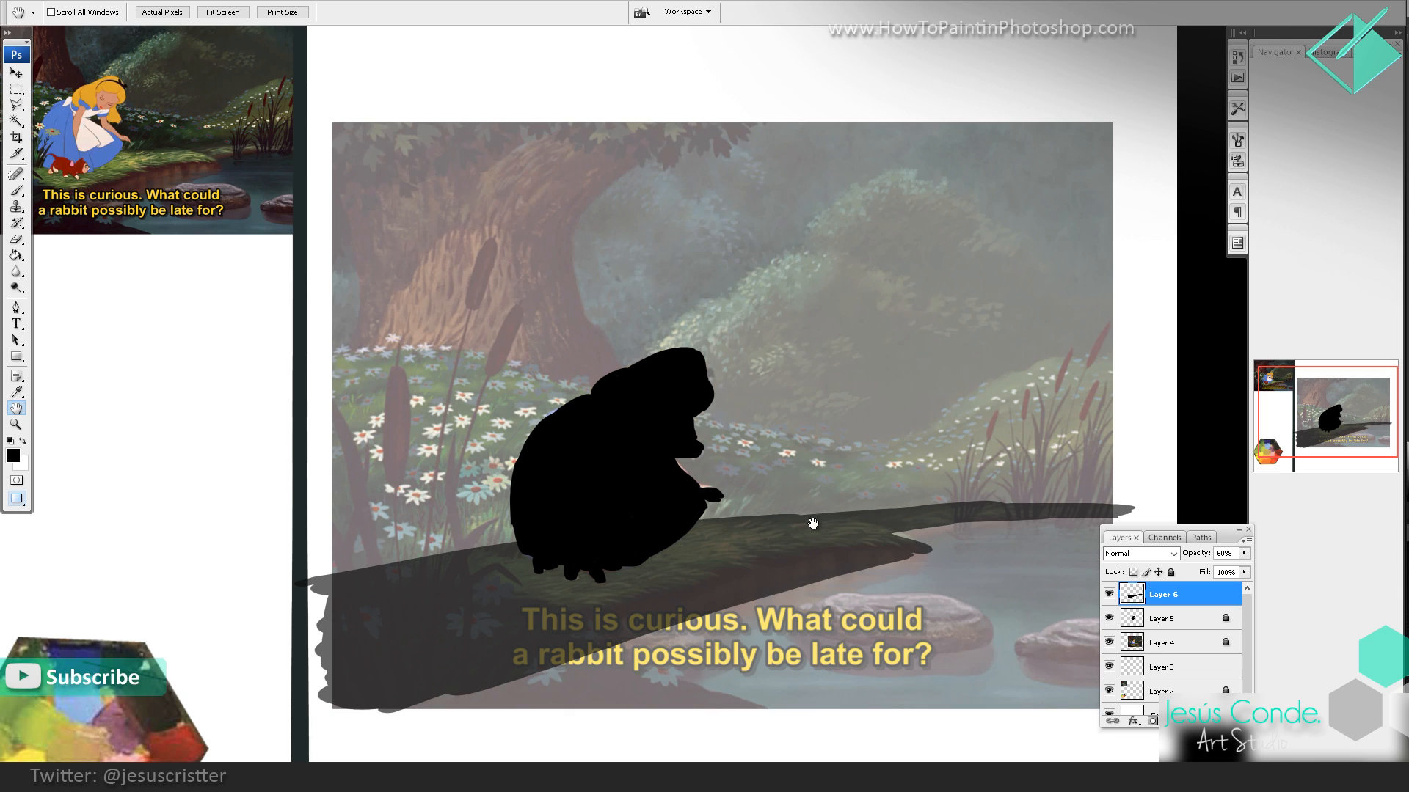
key(slash)
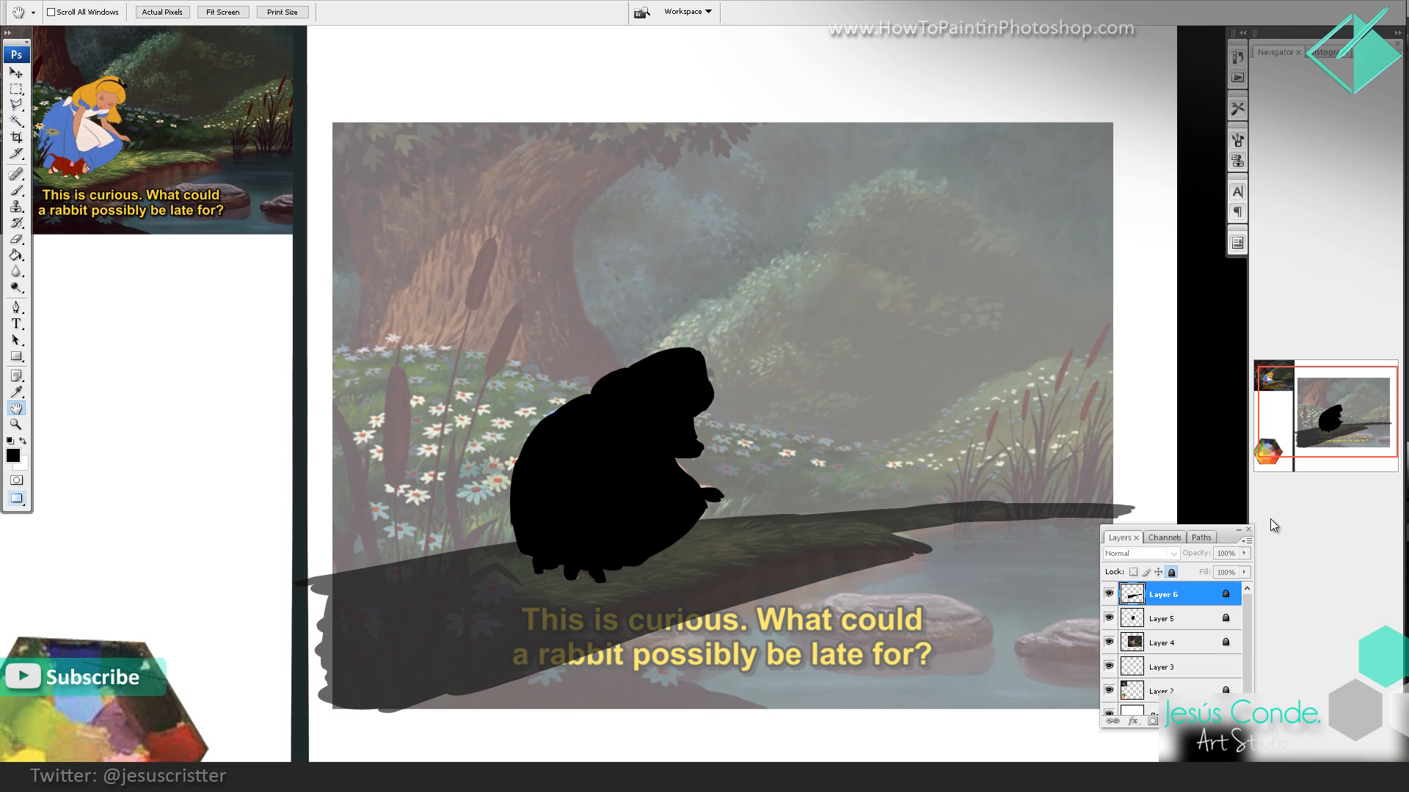
key(ctrl+shift+n)
key(Return)
Step: Draw a wavy black line along the flower meadow's upper edge across the whole still, passing behind the girl
key(b)
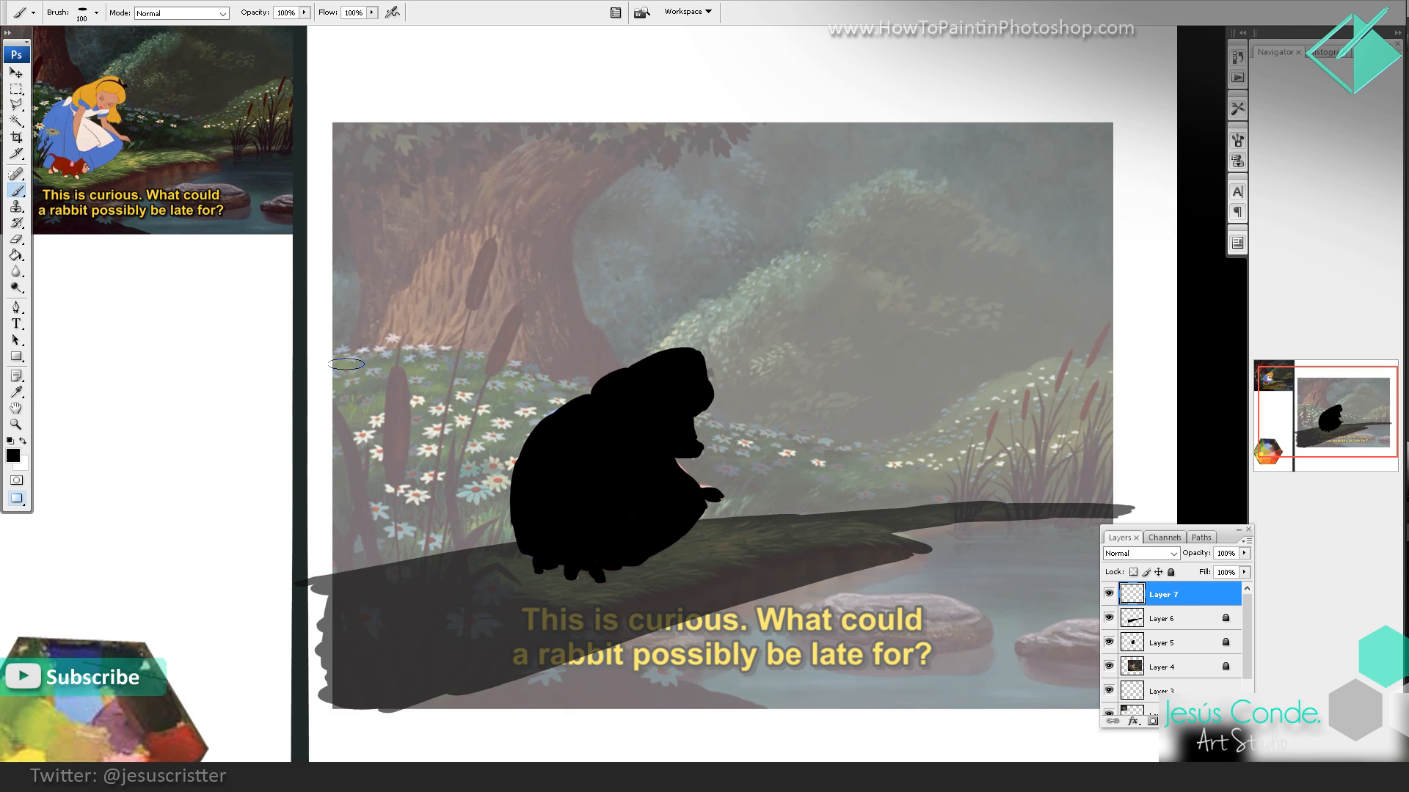
mouse_move(321, 364)
mouse_down()
mouse_move(478, 352)
mouse_move(834, 440)
mouse_move(804, 432)
mouse_move(889, 440)
mouse_move(1136, 357)
mouse_up()
key(bracketleft)
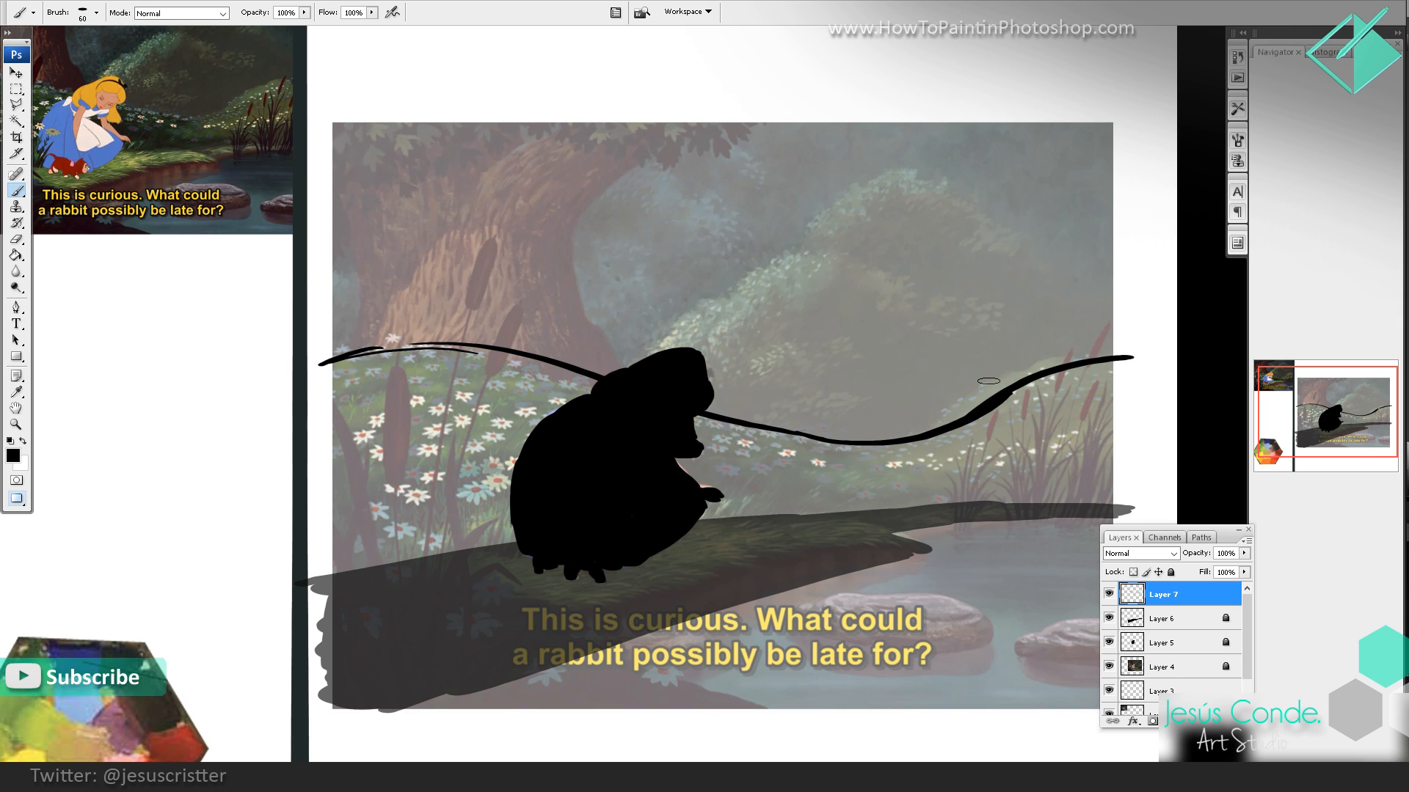
mouse_move(326, 363)
mouse_down()
mouse_move(445, 342)
mouse_move(387, 346)
mouse_move(513, 354)
mouse_move(642, 394)
mouse_up()
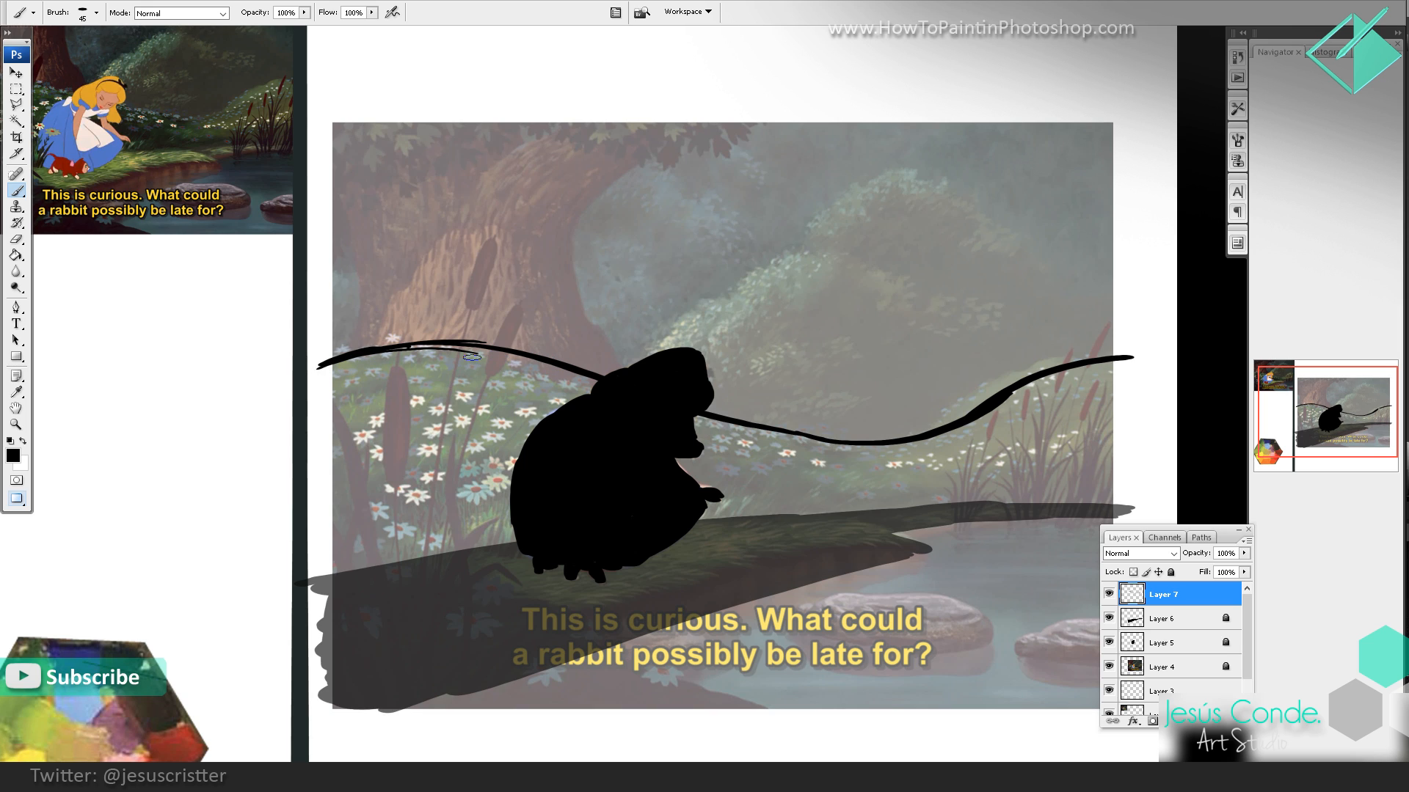
mouse_move(472, 357)
mouse_down()
mouse_move(505, 357)
mouse_move(437, 348)
mouse_move(584, 376)
mouse_up()
mouse_move(781, 429)
mouse_down()
mouse_move(854, 443)
mouse_move(778, 422)
mouse_move(964, 423)
mouse_up()
Step: Move the meadow line slightly down, and sketch and undo a small arrow at the girl's head
click(16, 73)
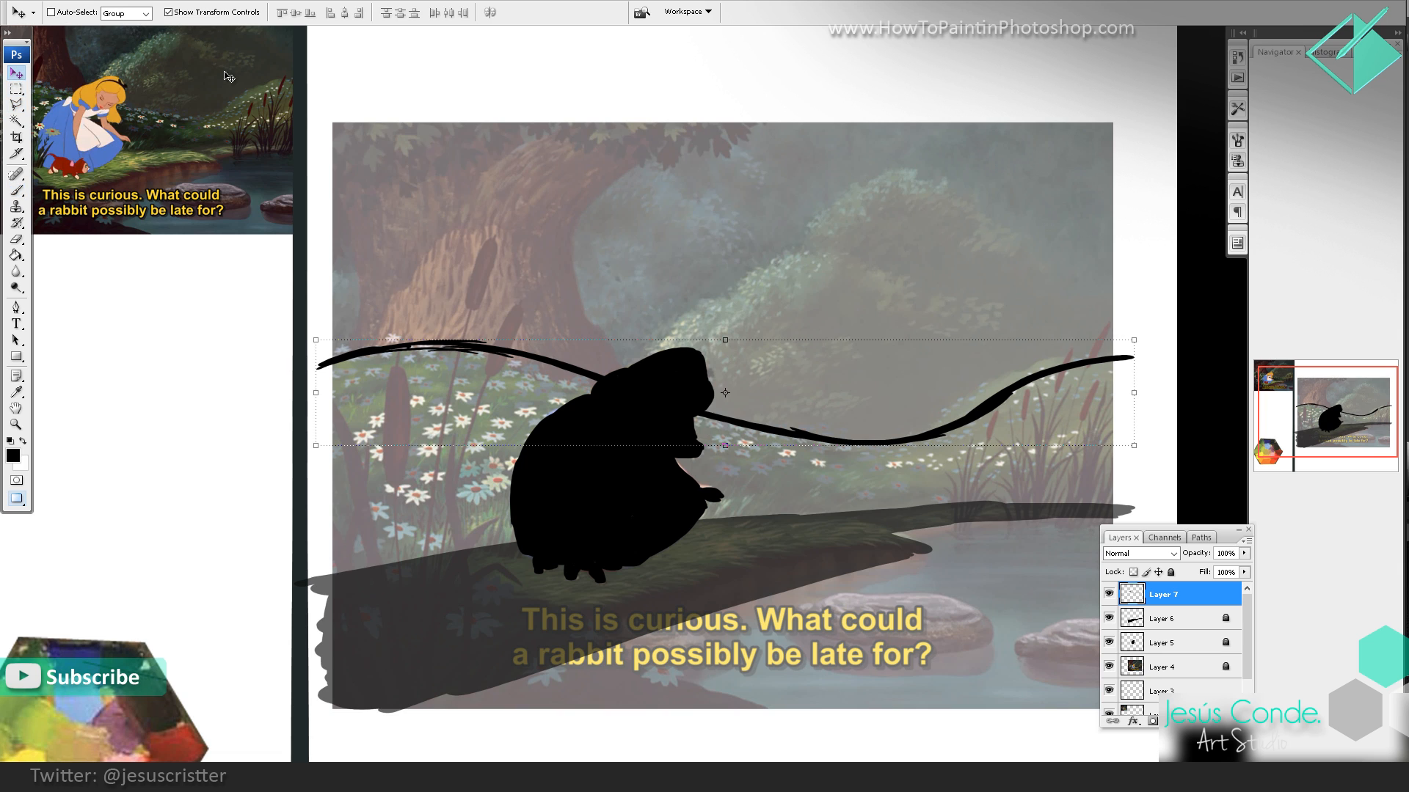
mouse_move(772, 426)
mouse_down()
mouse_move(772, 345)
mouse_move(766, 427)
mouse_up()
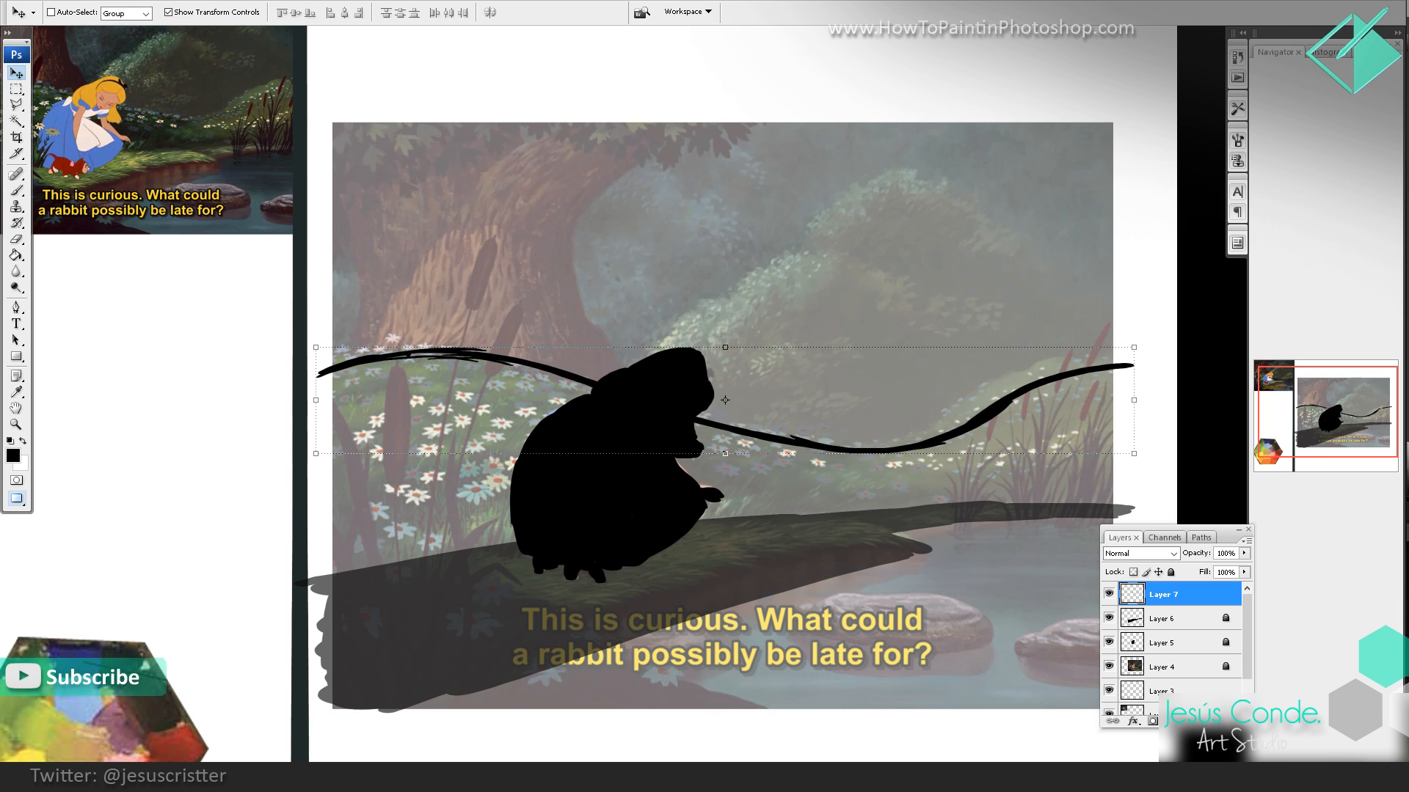
key(b)
mouse_move(697, 353)
mouse_down()
mouse_move(754, 302)
mouse_move(759, 314)
mouse_up()
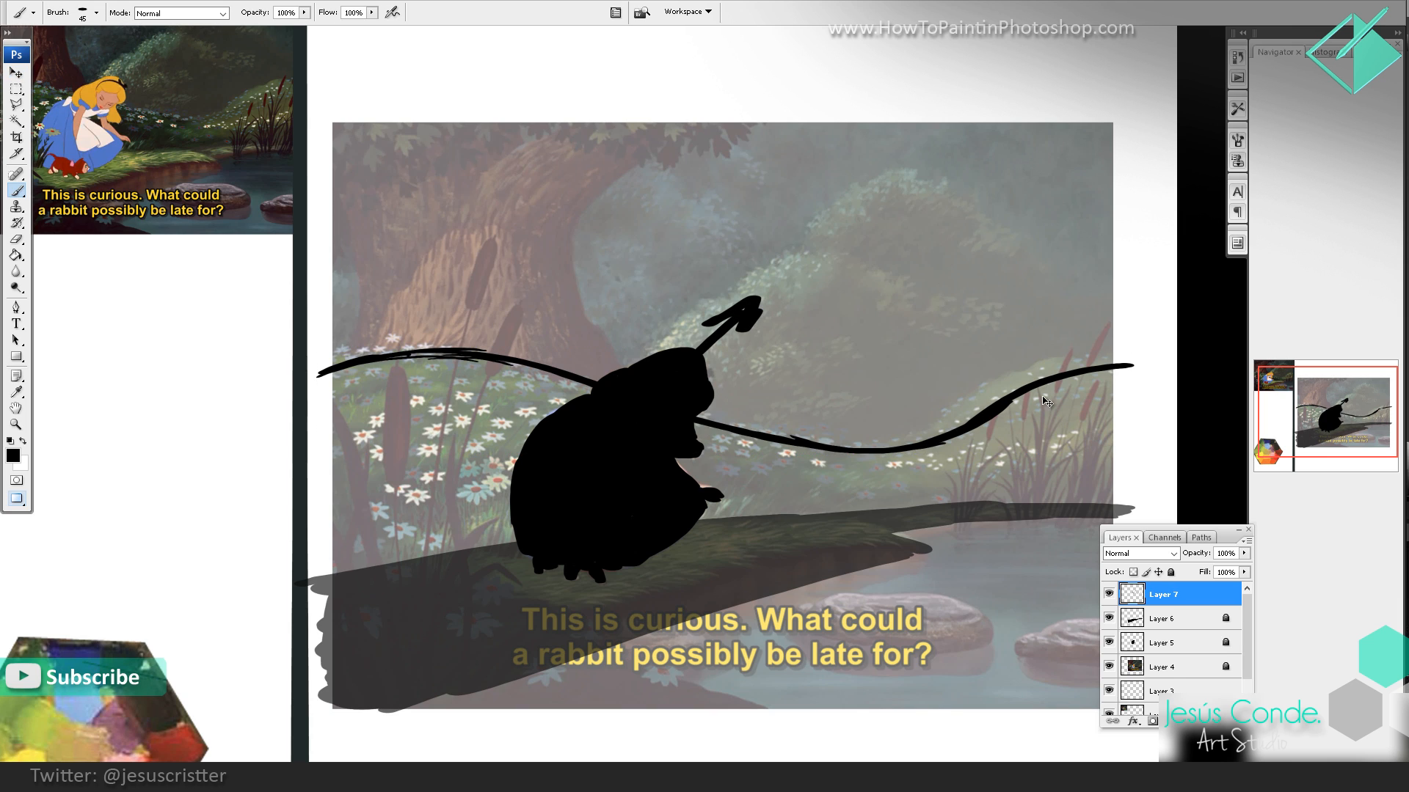
key(ctrl+z)
Step: Redraw the meadow line to the right of the girl slightly higher and erase the lower line it replaces
mouse_move(1035, 387)
mouse_down()
mouse_move(856, 439)
mouse_move(1117, 347)
mouse_move(909, 431)
mouse_up()
key(e)
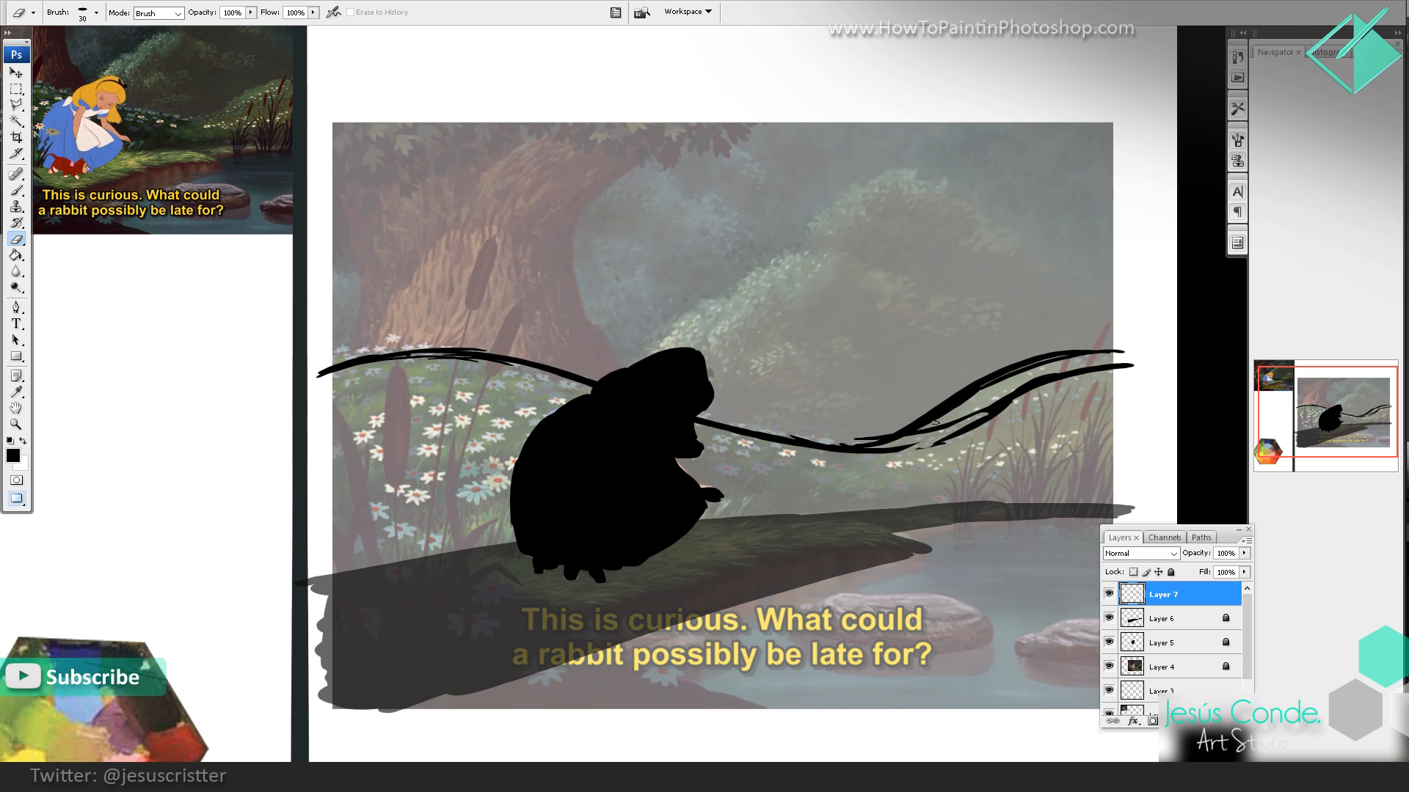
key(])
key(])
key(])
key(])
mouse_move(977, 411)
mouse_down()
mouse_move(947, 428)
mouse_move(1096, 375)
mouse_move(1029, 393)
mouse_up()
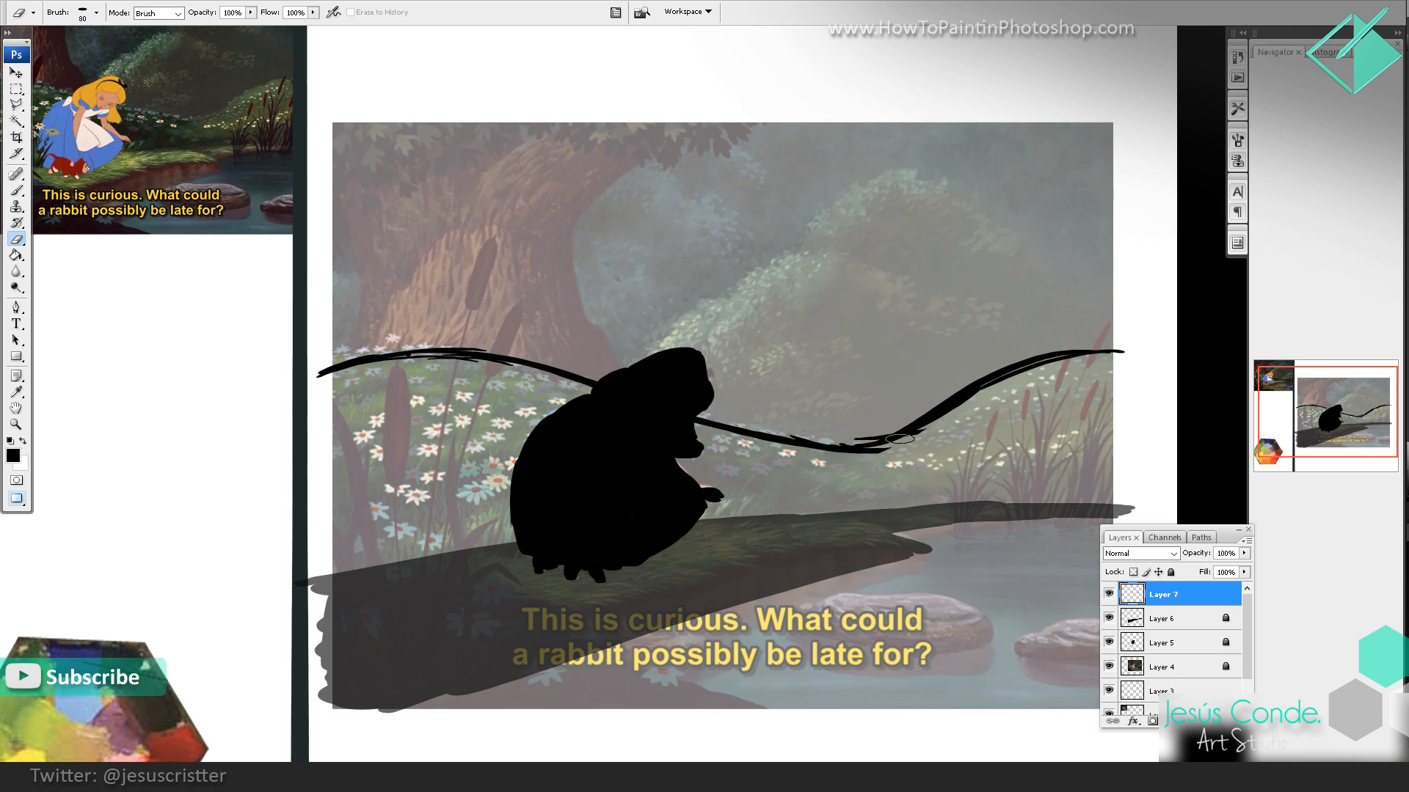
key(b)
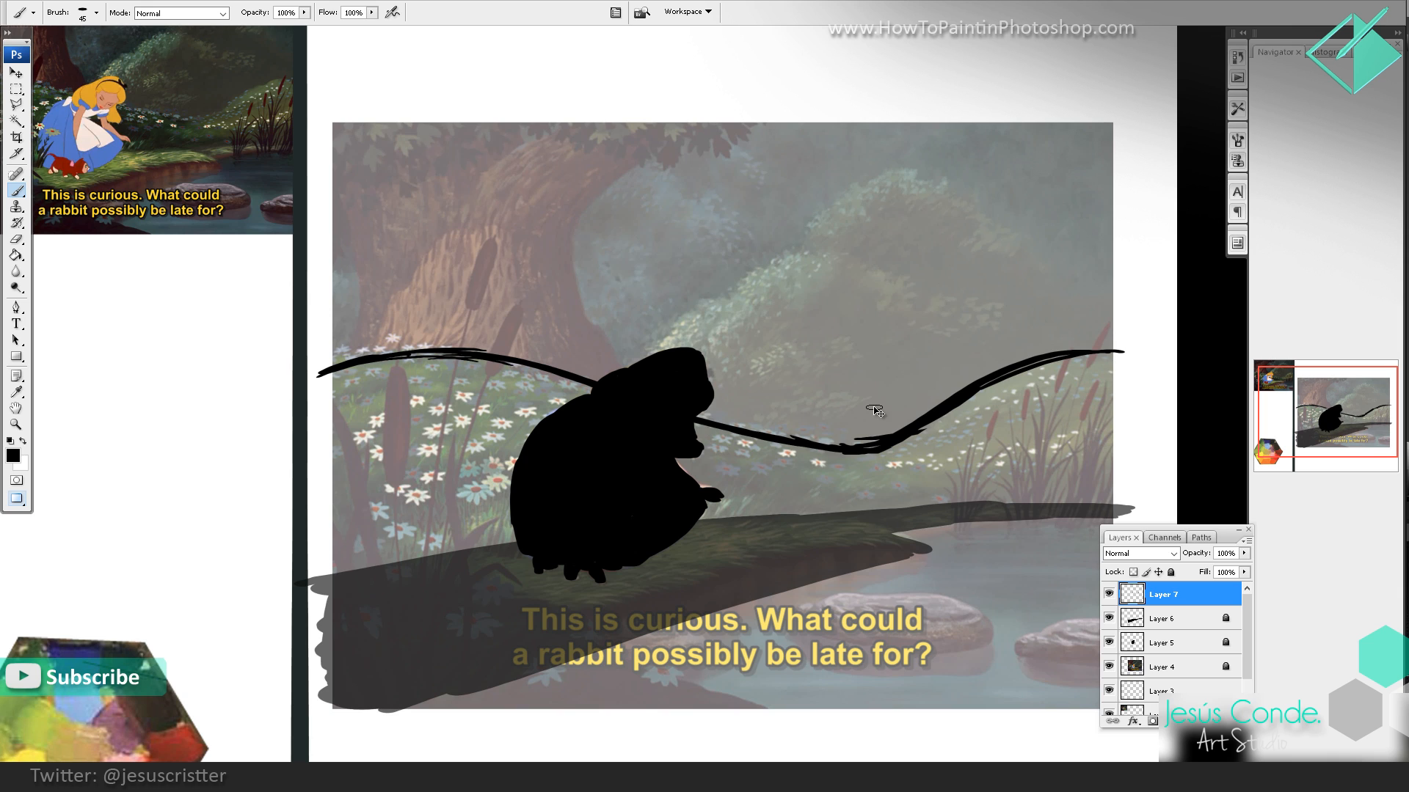
Step: Create a new layer and paint the tallest cattail in black with leaves at its base, beside the girl
key(ctrl+shift+alt+n)
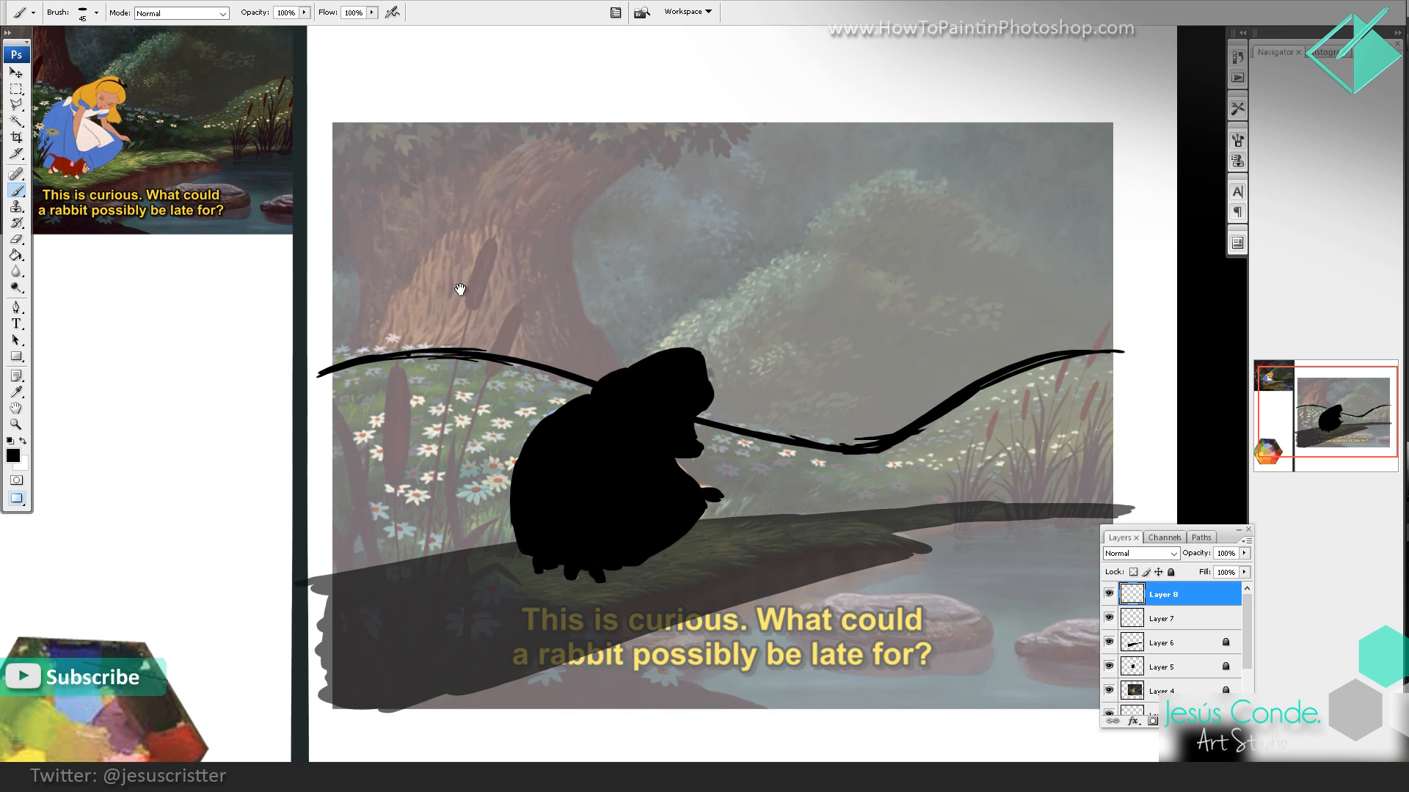
drag(460, 288, 463, 273)
mouse_move(488, 232)
mouse_down()
mouse_move(449, 370)
mouse_move(424, 701)
mouse_up()
mouse_move(420, 680)
mouse_down()
mouse_move(423, 641)
mouse_move(488, 510)
mouse_move(430, 632)
mouse_up()
drag(430, 632, 496, 538)
drag(490, 535, 509, 559)
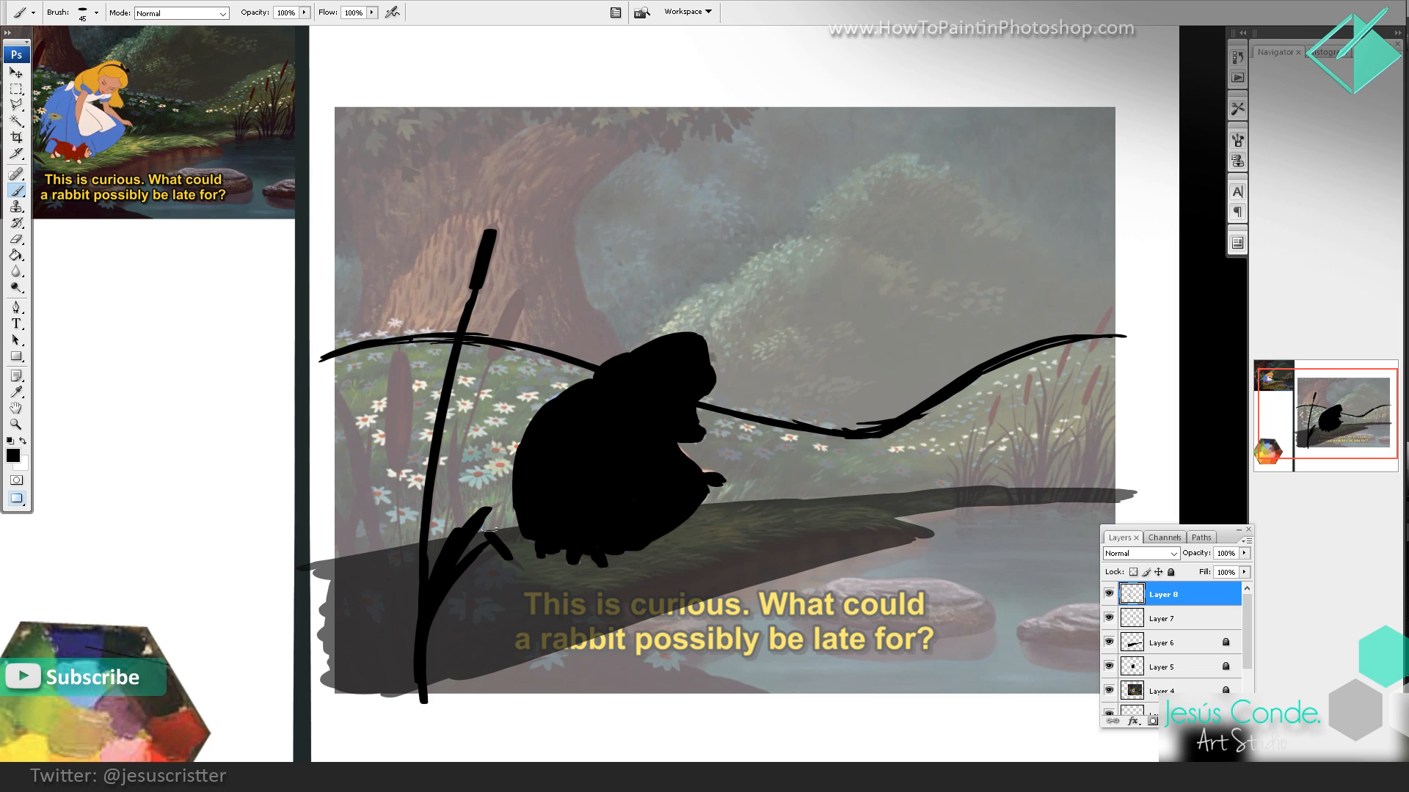
Step: Paint the remaining cattails, stems and reed blades in black in the foreground beside the girl
drag(400, 364, 387, 469)
drag(334, 394, 395, 657)
drag(333, 592, 368, 383)
mouse_move(348, 554)
mouse_down()
mouse_move(329, 688)
mouse_move(367, 699)
mouse_up()
drag(340, 478, 400, 708)
mouse_move(408, 439)
mouse_down()
mouse_move(402, 596)
mouse_move(421, 692)
mouse_up()
mouse_move(464, 411)
mouse_down()
mouse_move(457, 494)
mouse_move(475, 580)
mouse_move(457, 697)
mouse_up()
mouse_move(439, 703)
mouse_down()
mouse_move(499, 561)
mouse_move(441, 512)
mouse_move(520, 297)
mouse_up()
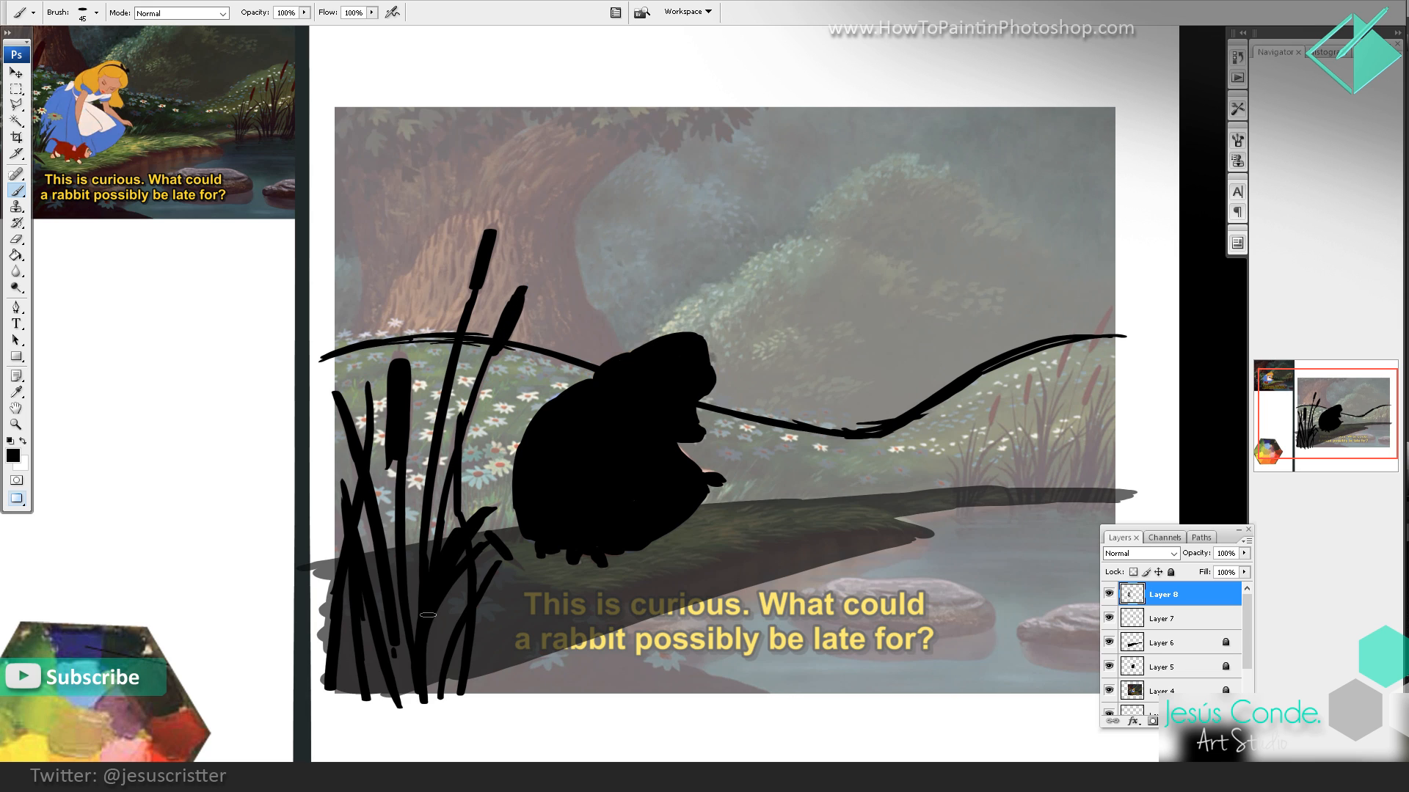
key(e)
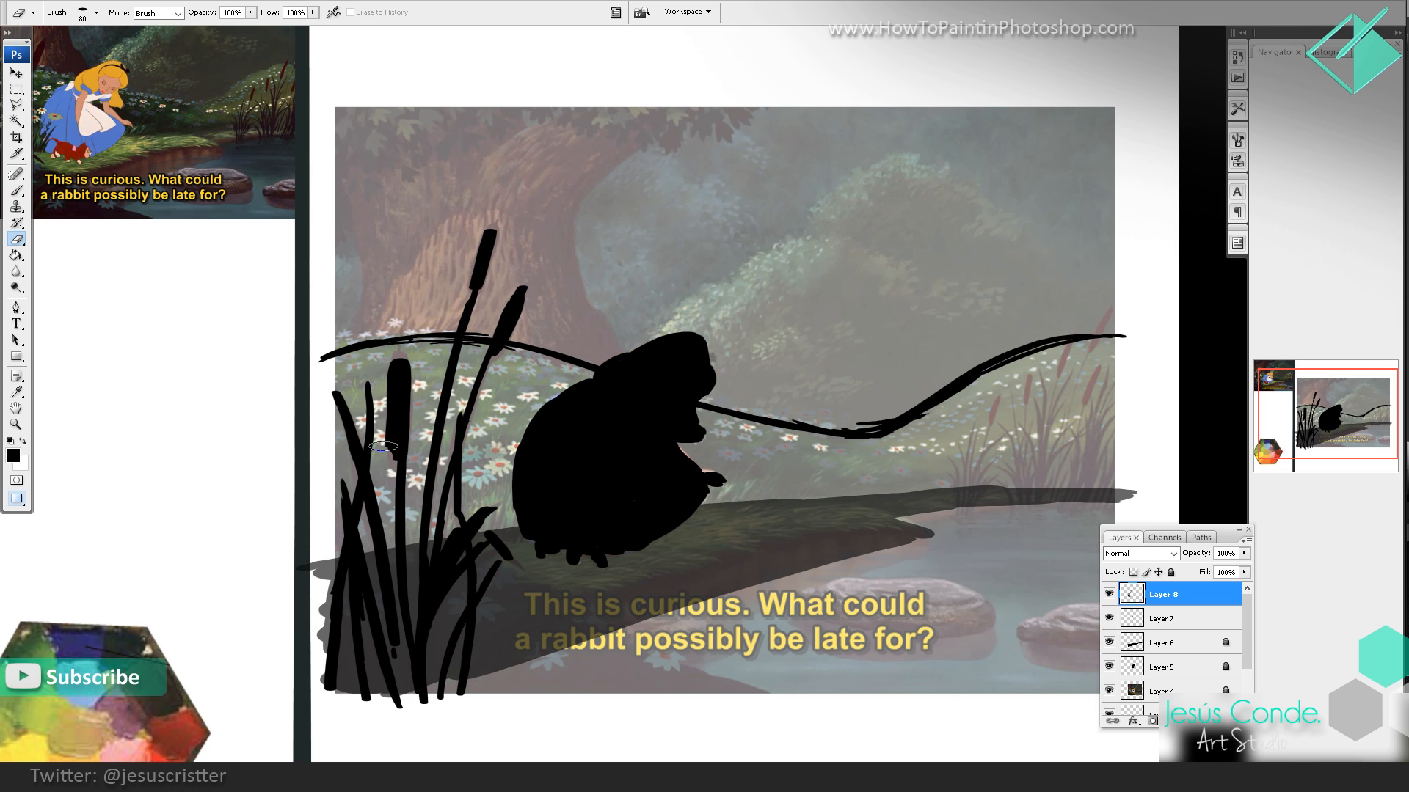
key(b)
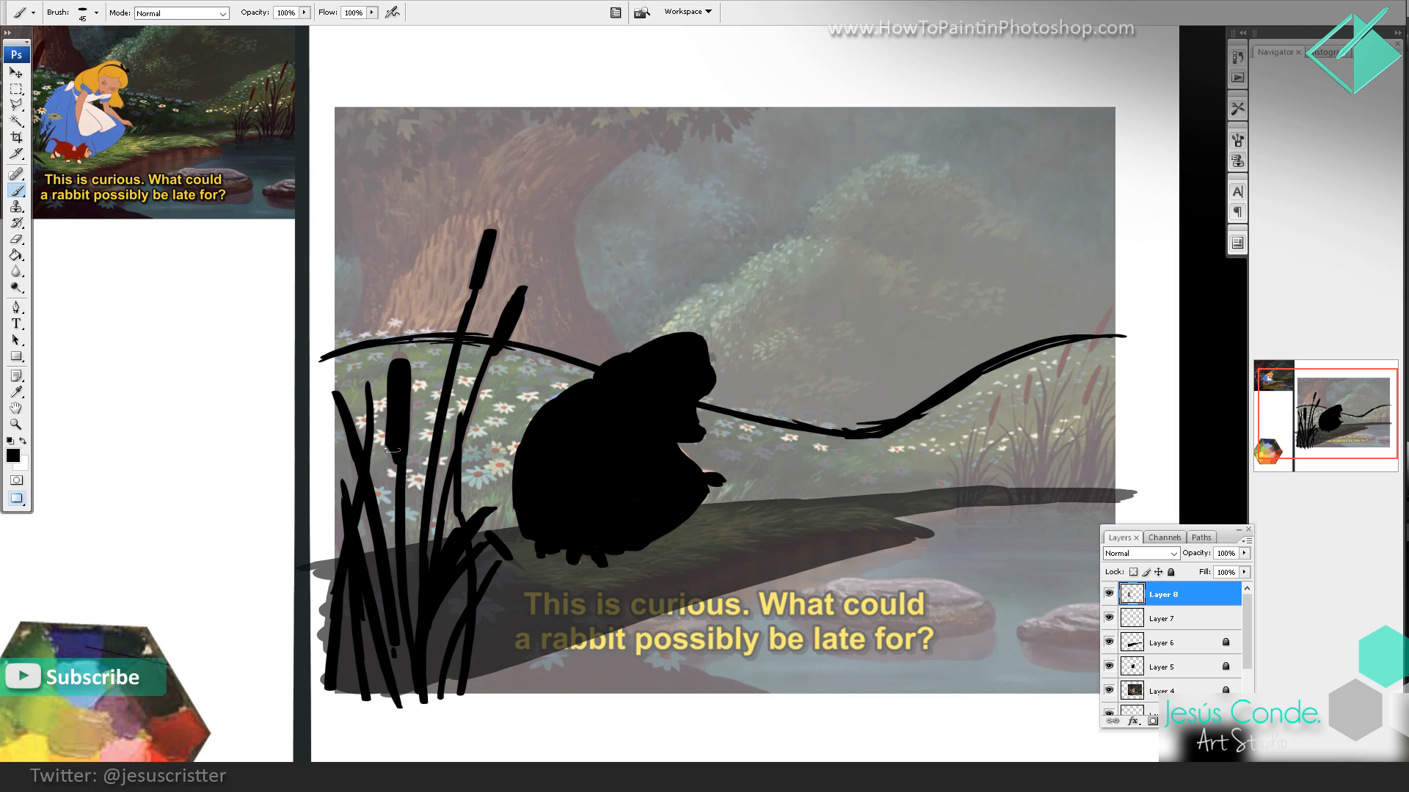
mouse_move(402, 703)
mouse_down()
mouse_move(416, 602)
mouse_move(406, 646)
mouse_up()
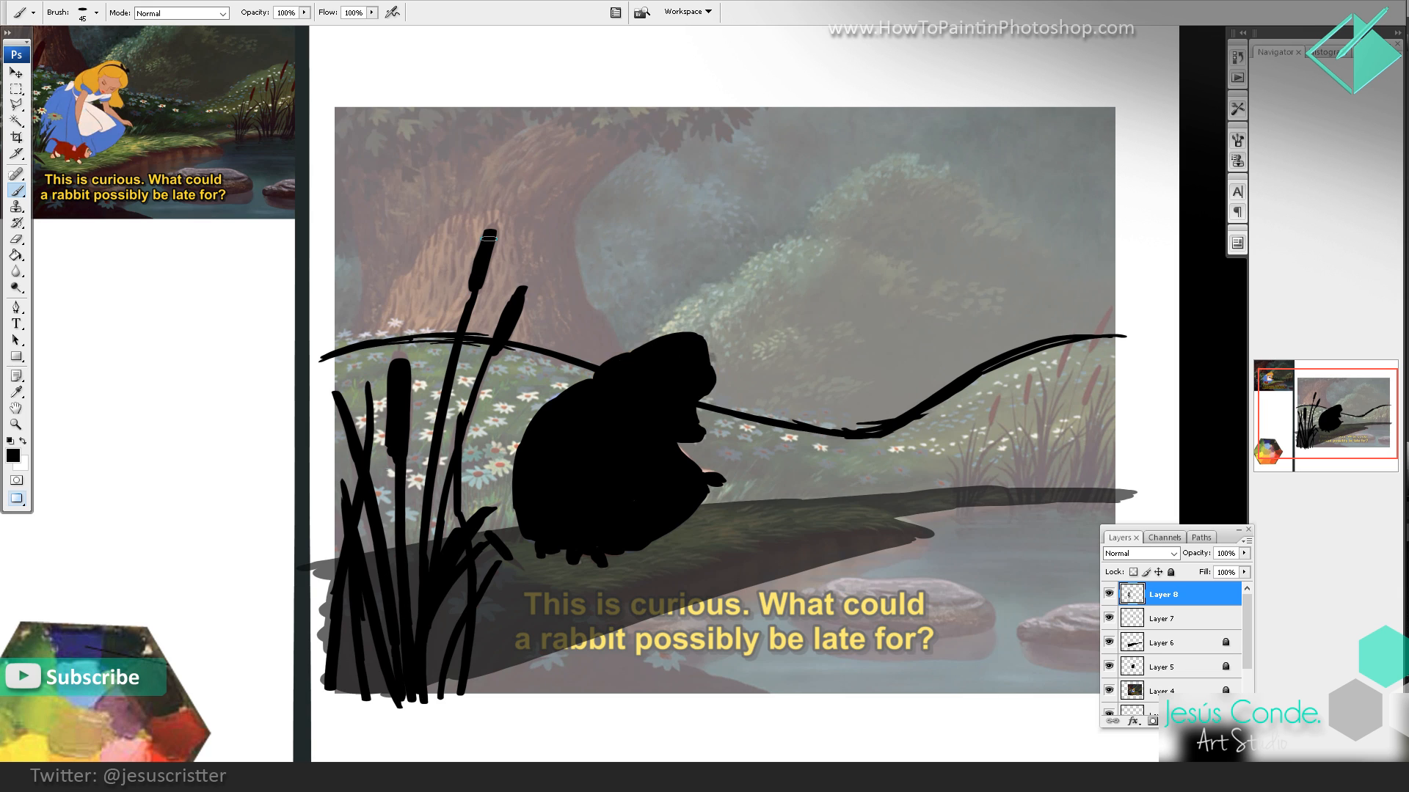
Step: Try a large black mass with an arrow over the cattails on a new layer, and delete that layer
drag(522, 262, 562, 305)
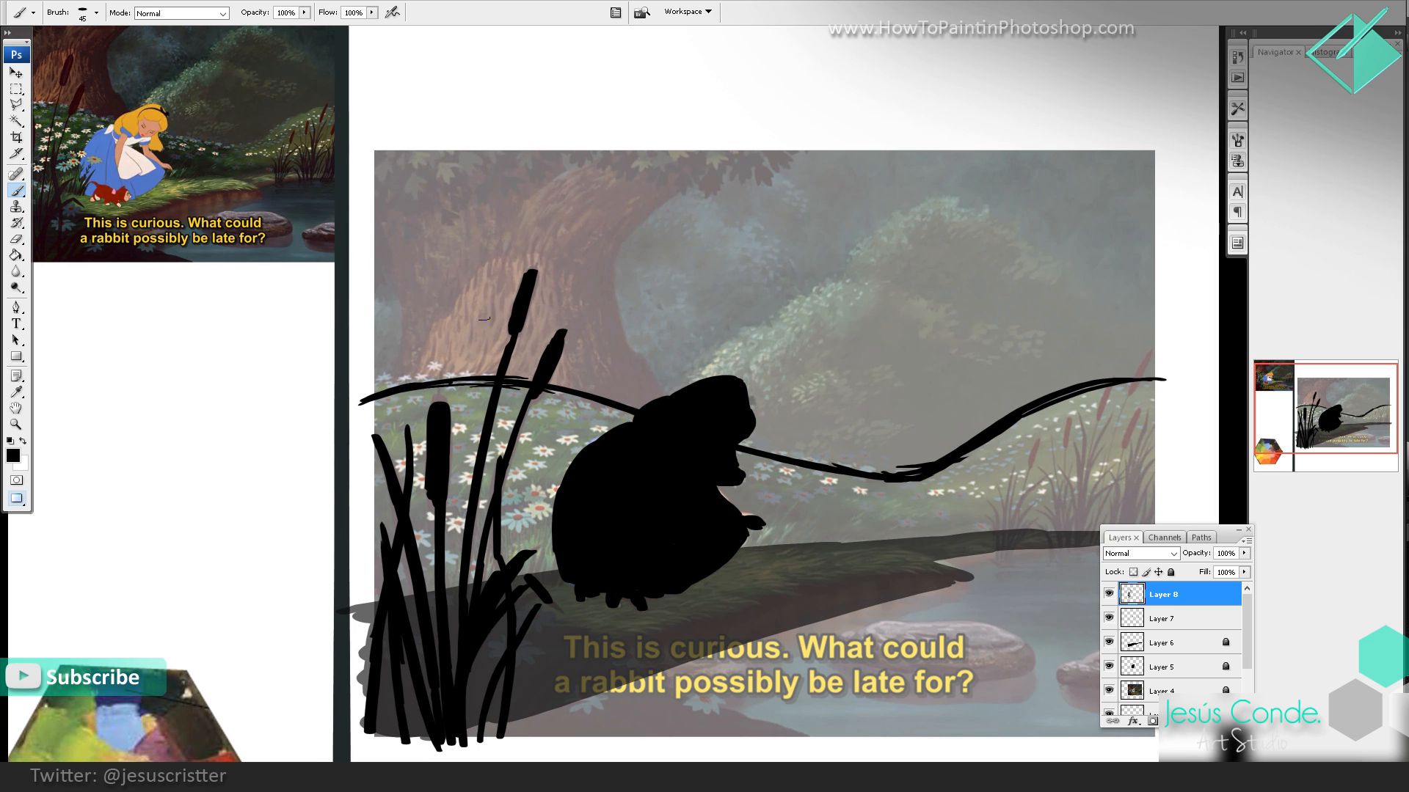
key(ctrl+shift+alt+n)
key(bracketright)
key(bracketright)
key(bracketright)
key(bracketright)
key(bracketright)
key(bracketright)
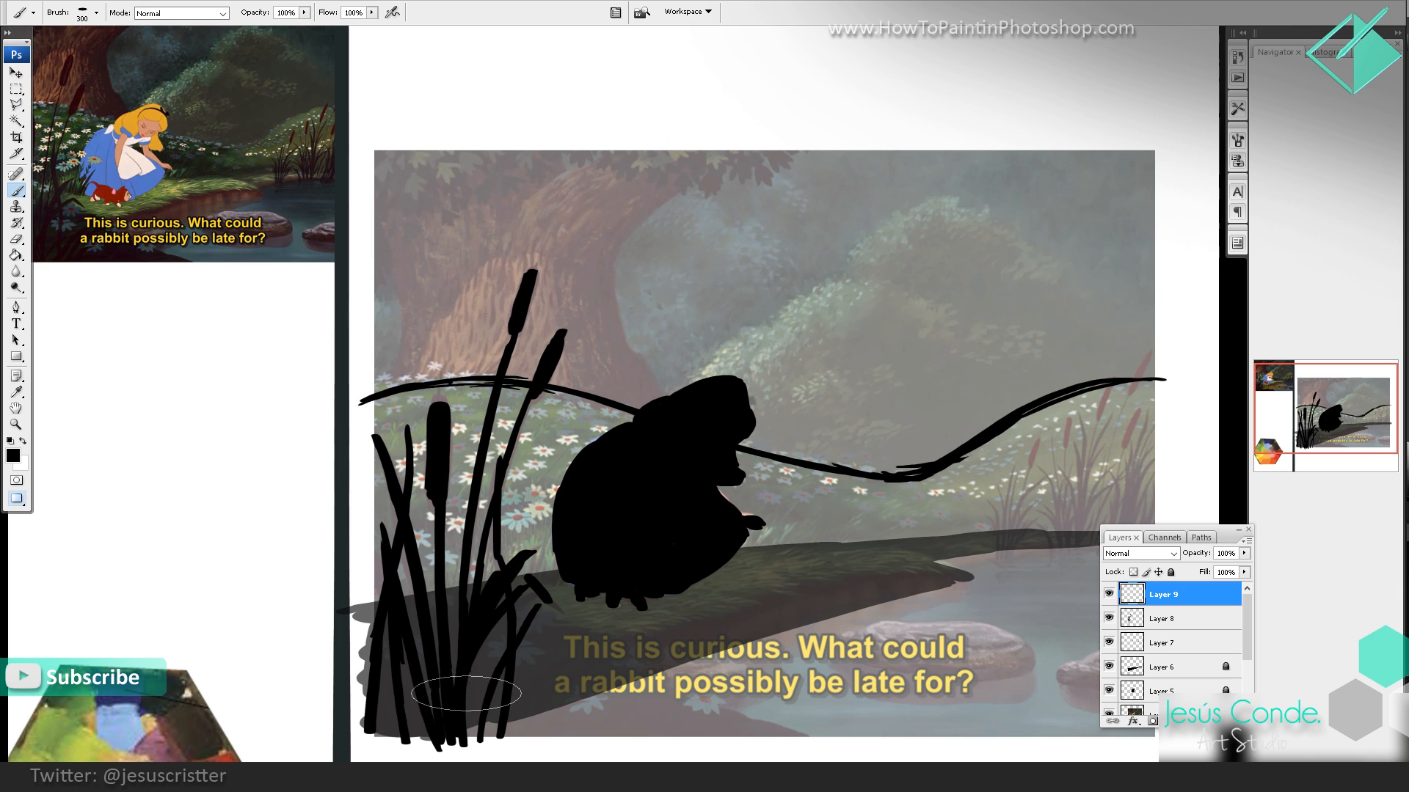
mouse_move(471, 686)
mouse_down()
mouse_move(447, 629)
mouse_move(506, 315)
mouse_move(467, 310)
mouse_move(413, 481)
mouse_up()
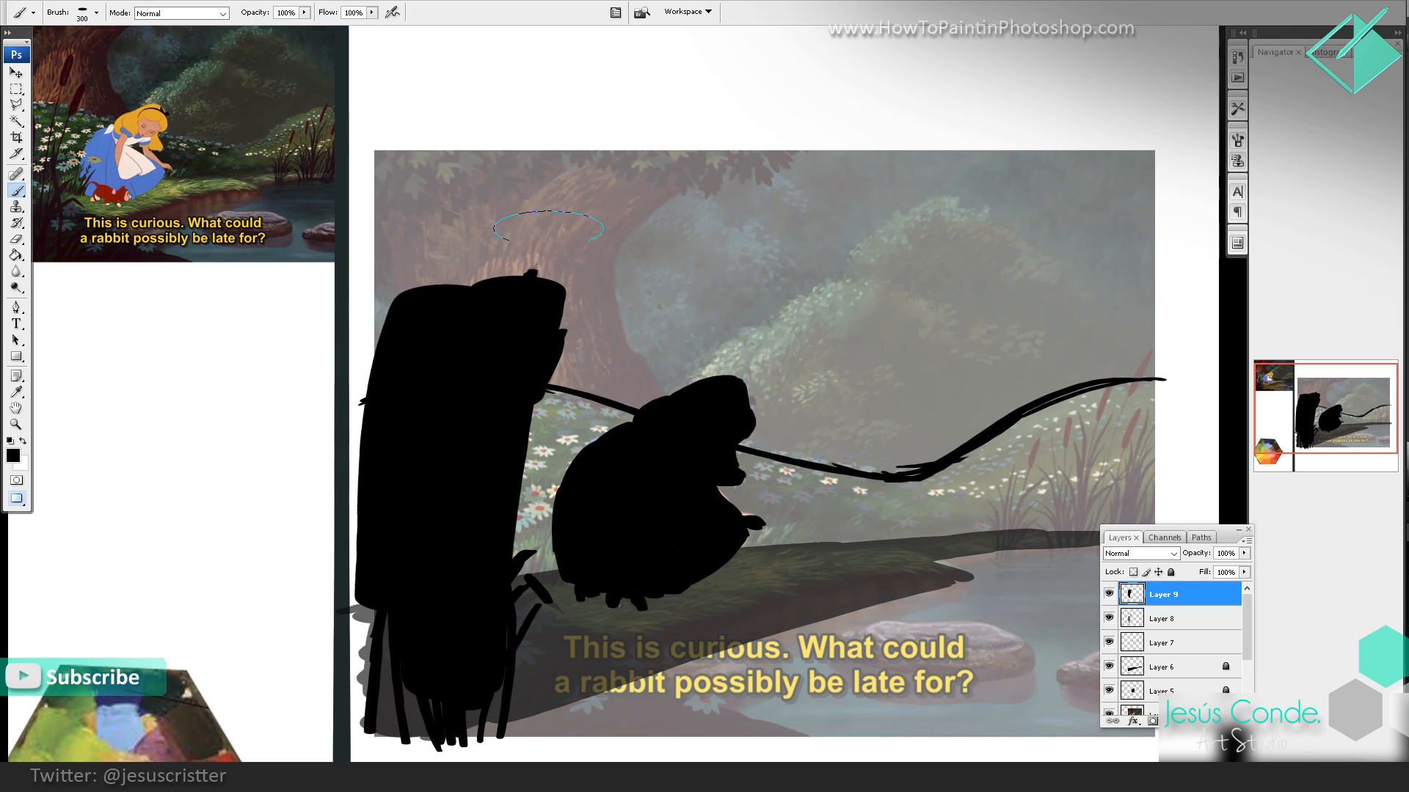
mouse_move(511, 326)
mouse_down()
mouse_move(637, 328)
mouse_move(609, 363)
mouse_up()
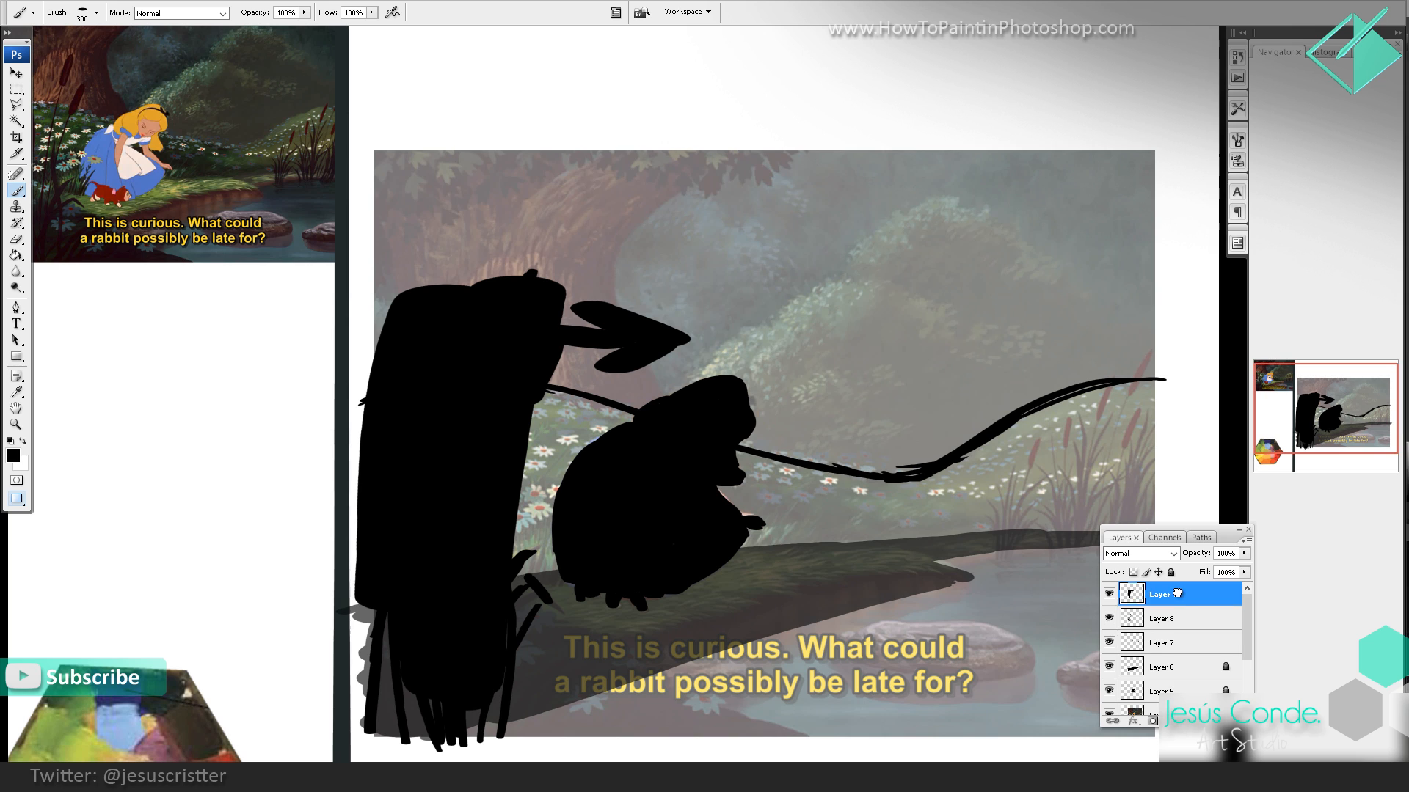
drag(1174, 596, 1232, 721)
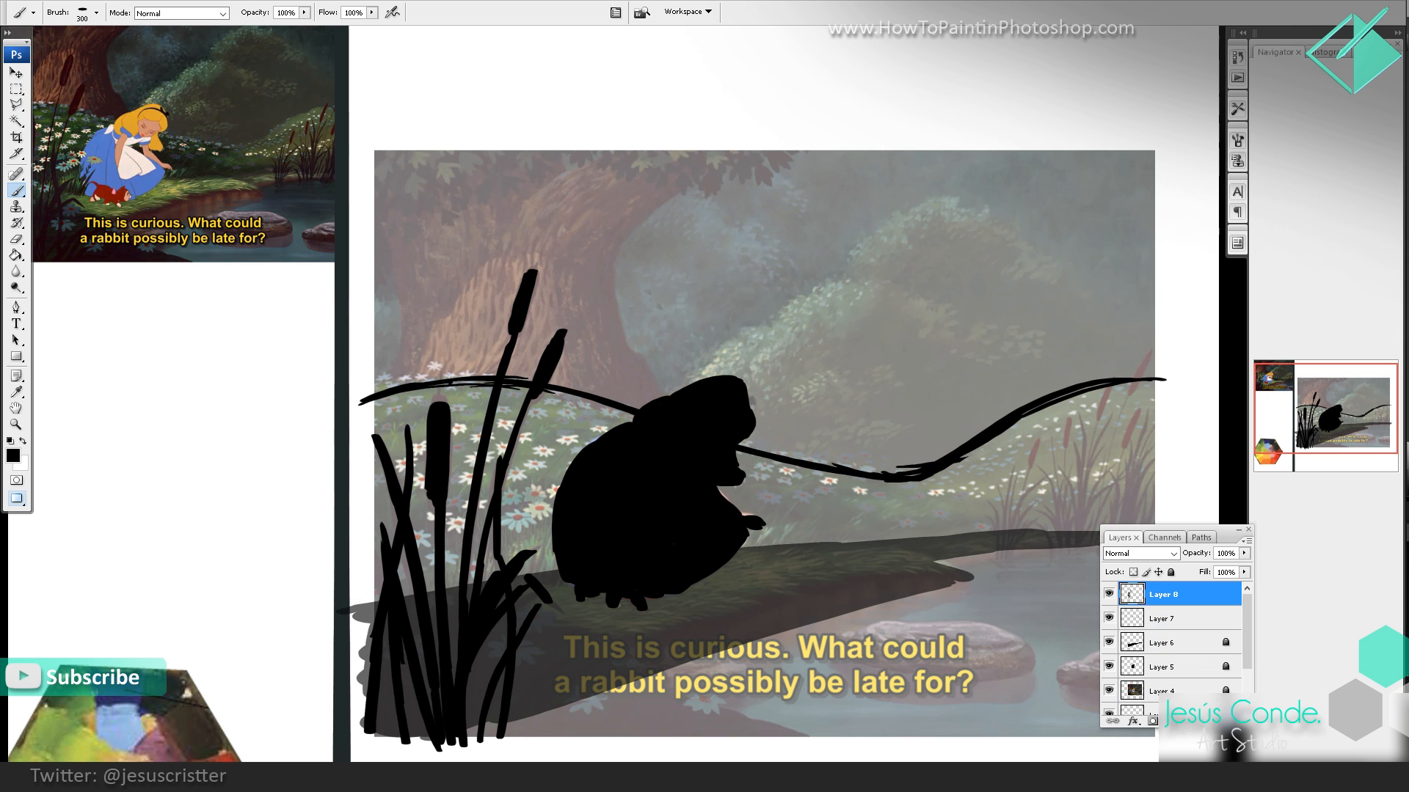
Step: Lock the cattail layer and create a new layer above it
click(1171, 572)
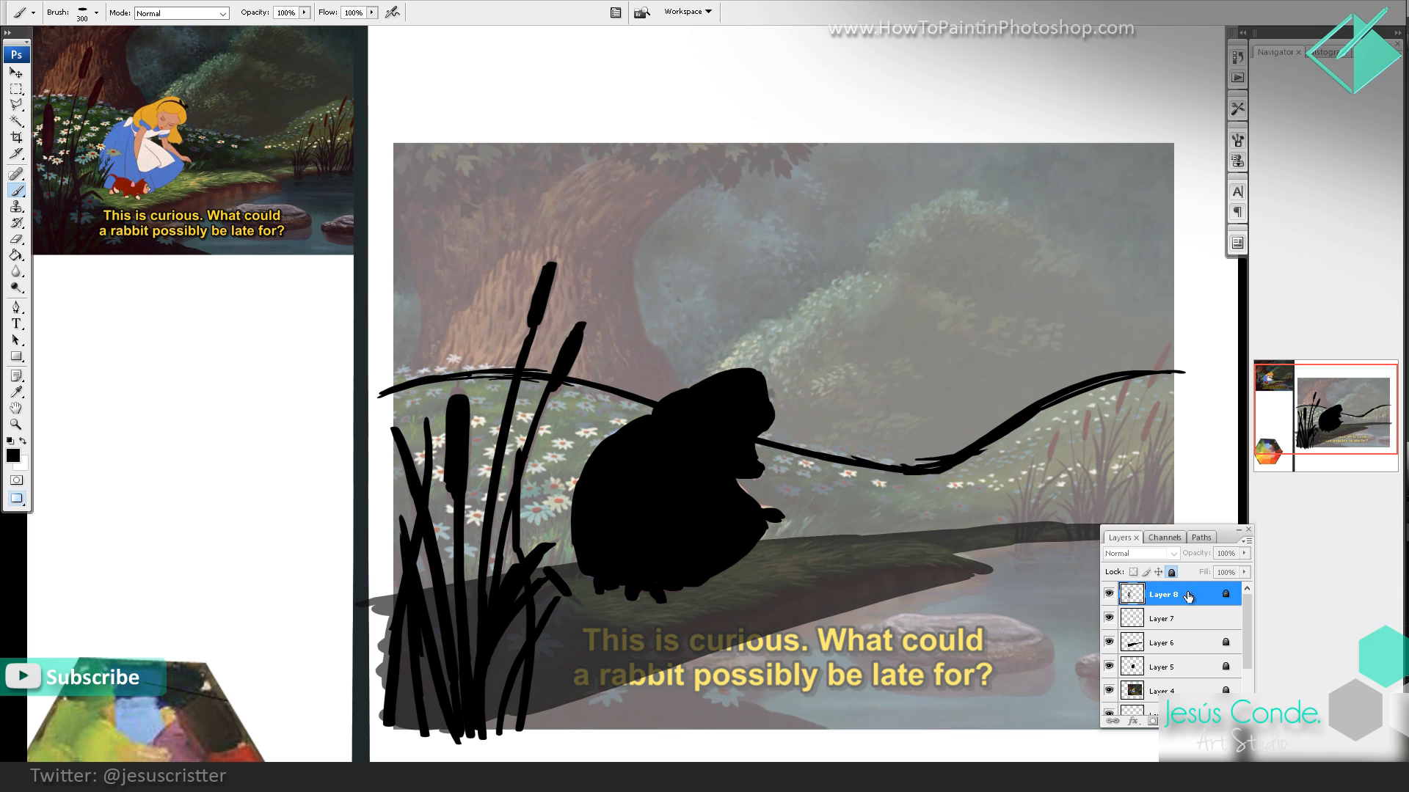
key(ctrl+alt+shift+n)
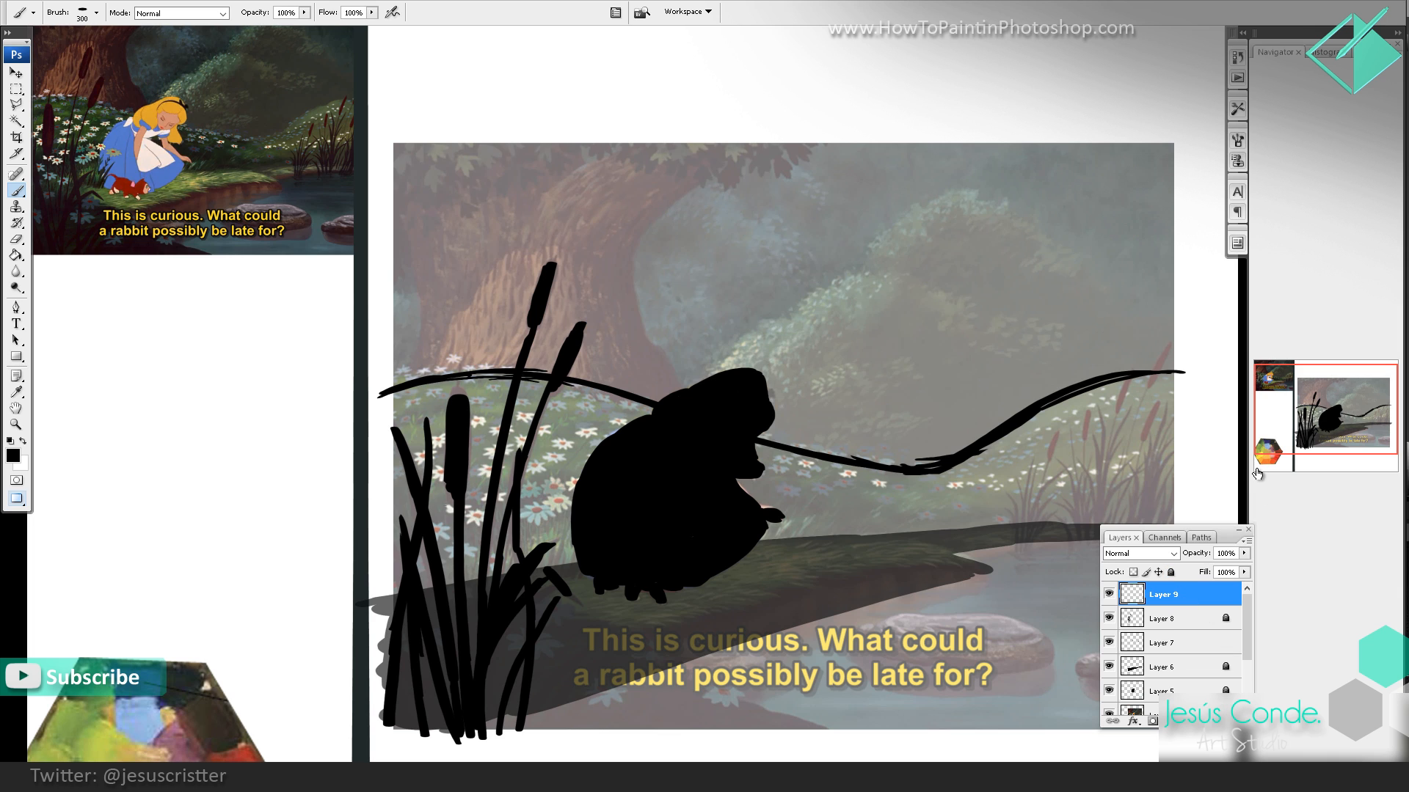
drag(732, 354, 736, 353)
Step: Draw two thin arrows pointing at the girl's head with a size 25 brush, following the tree trunk and the bushes' outline
key(bracketleft)
key(bracketleft)
key(bracketleft)
key(bracketleft)
key(bracketleft)
key(bracketleft)
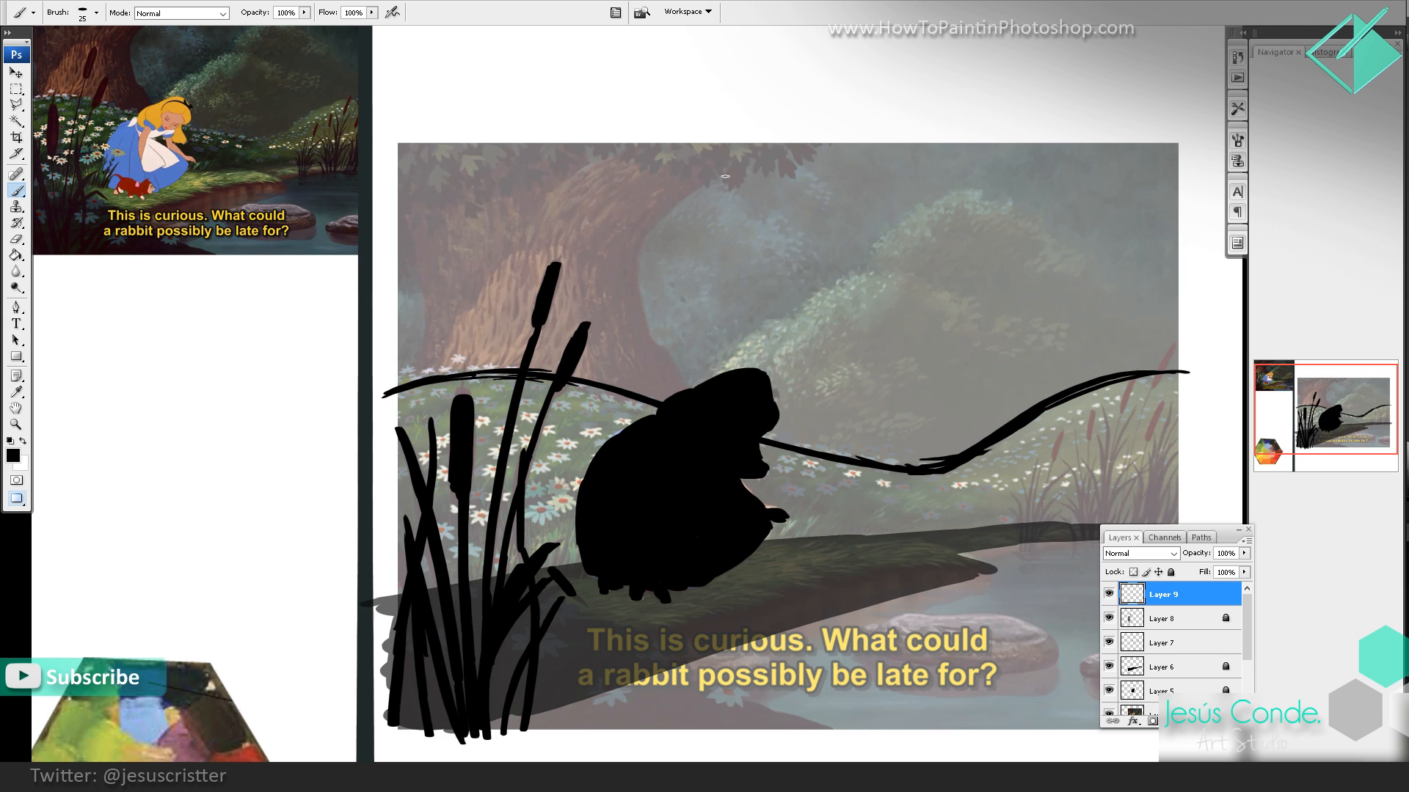
mouse_move(656, 218)
mouse_down()
mouse_move(634, 293)
mouse_move(656, 355)
mouse_up()
drag(654, 307, 657, 355)
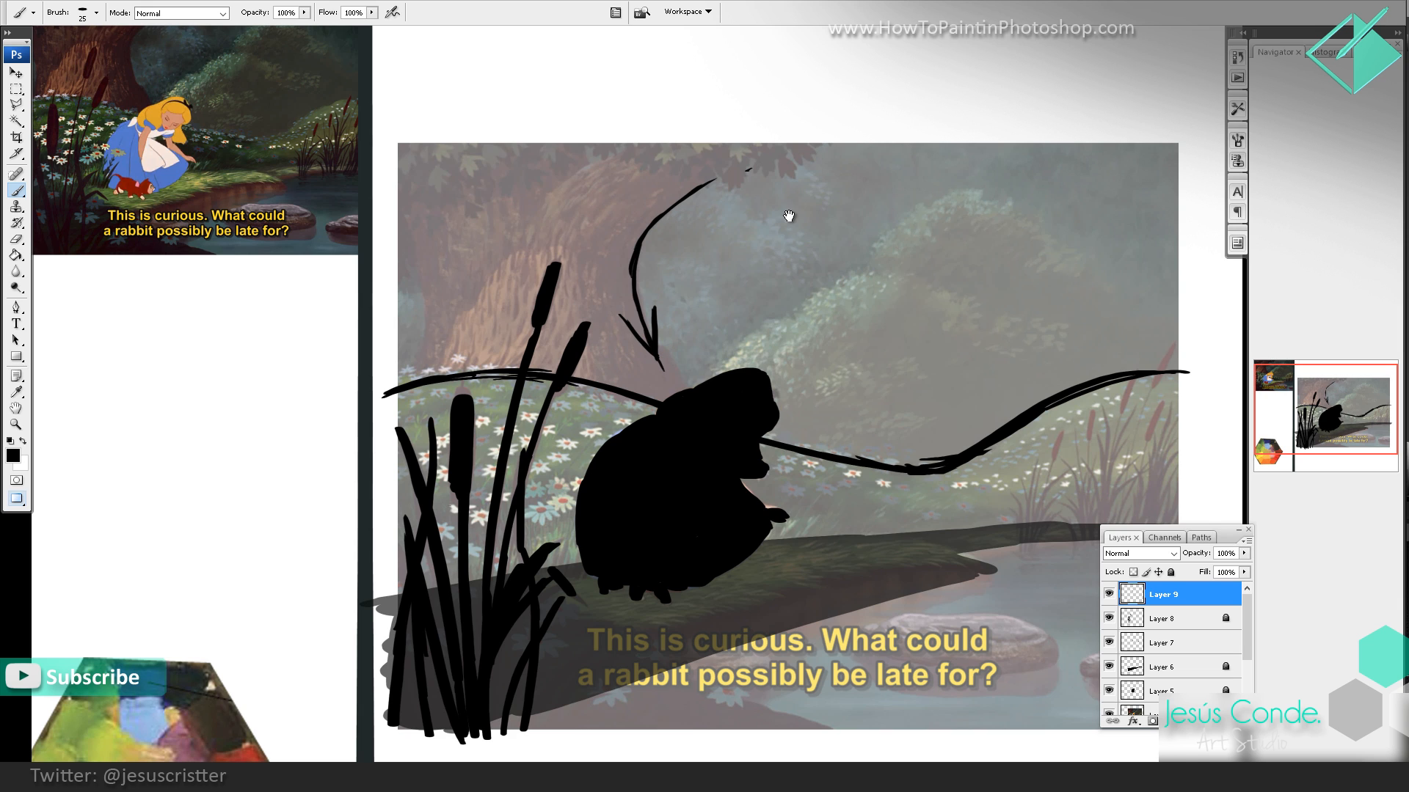
mouse_move(785, 214)
mouse_down()
mouse_move(961, 262)
mouse_move(845, 312)
mouse_move(752, 375)
mouse_move(763, 384)
mouse_up()
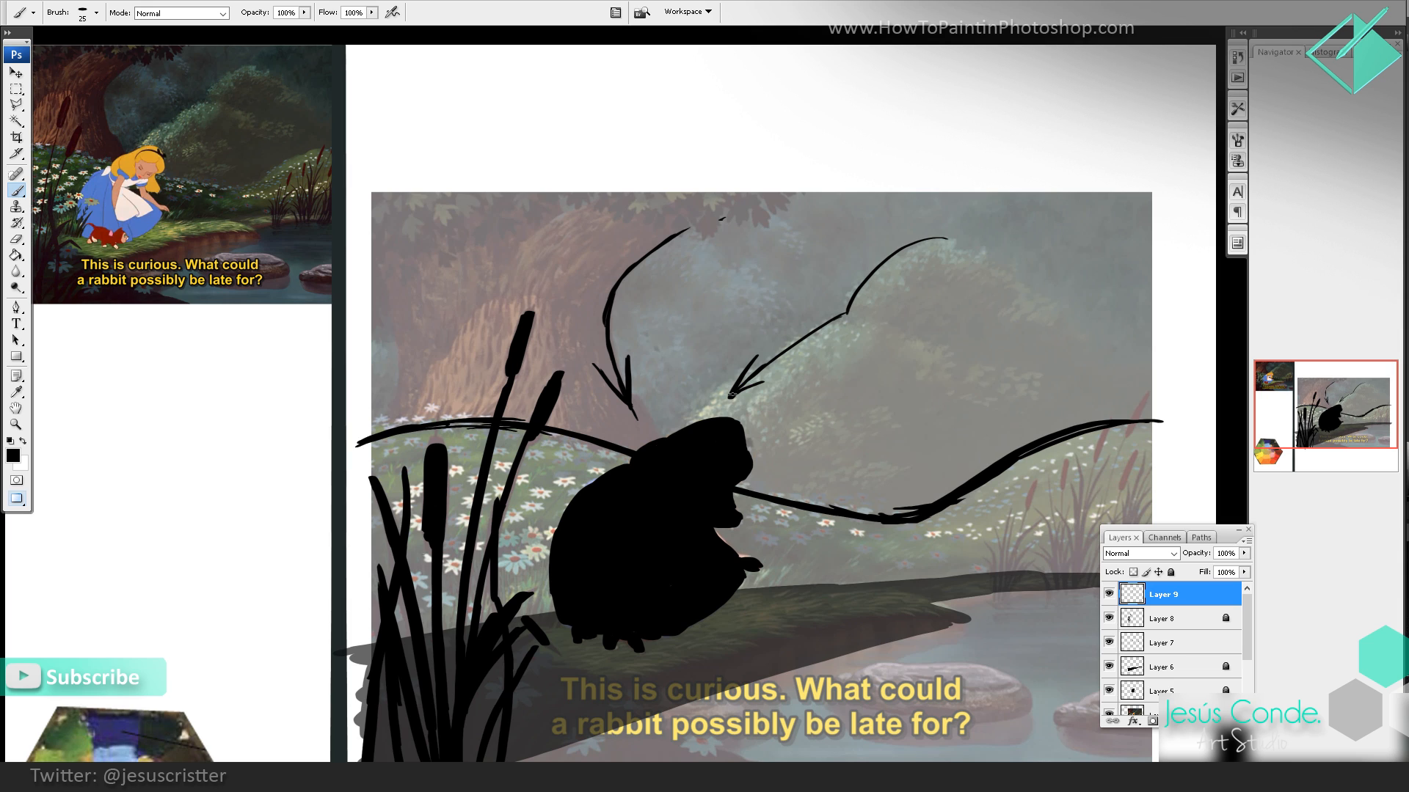
mouse_move(852, 296)
mouse_down()
mouse_move(966, 243)
mouse_move(1037, 297)
mouse_up()
key(e)
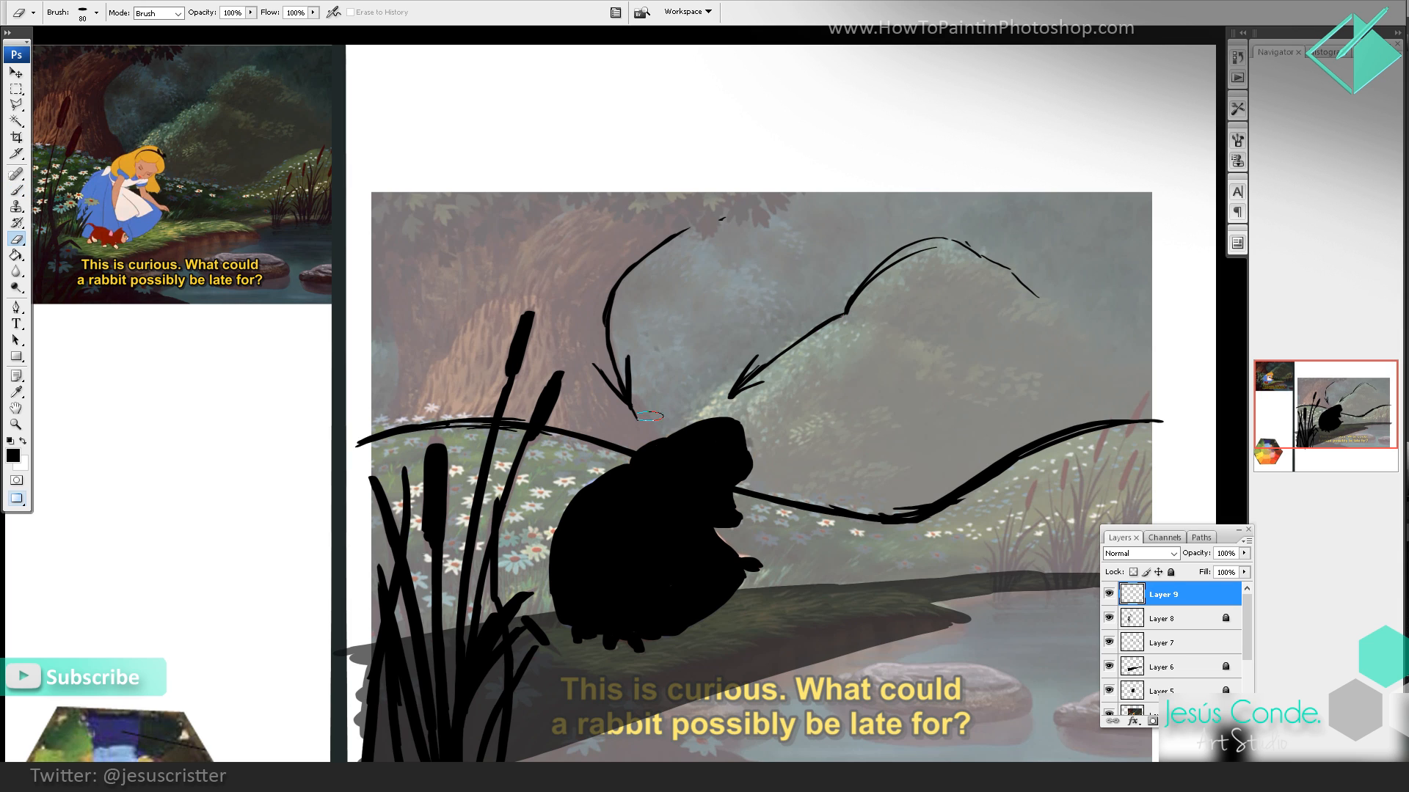
Step: Set the arrow layer's opacity to 45%, lock it and create a new layer above it for painting
key(h)
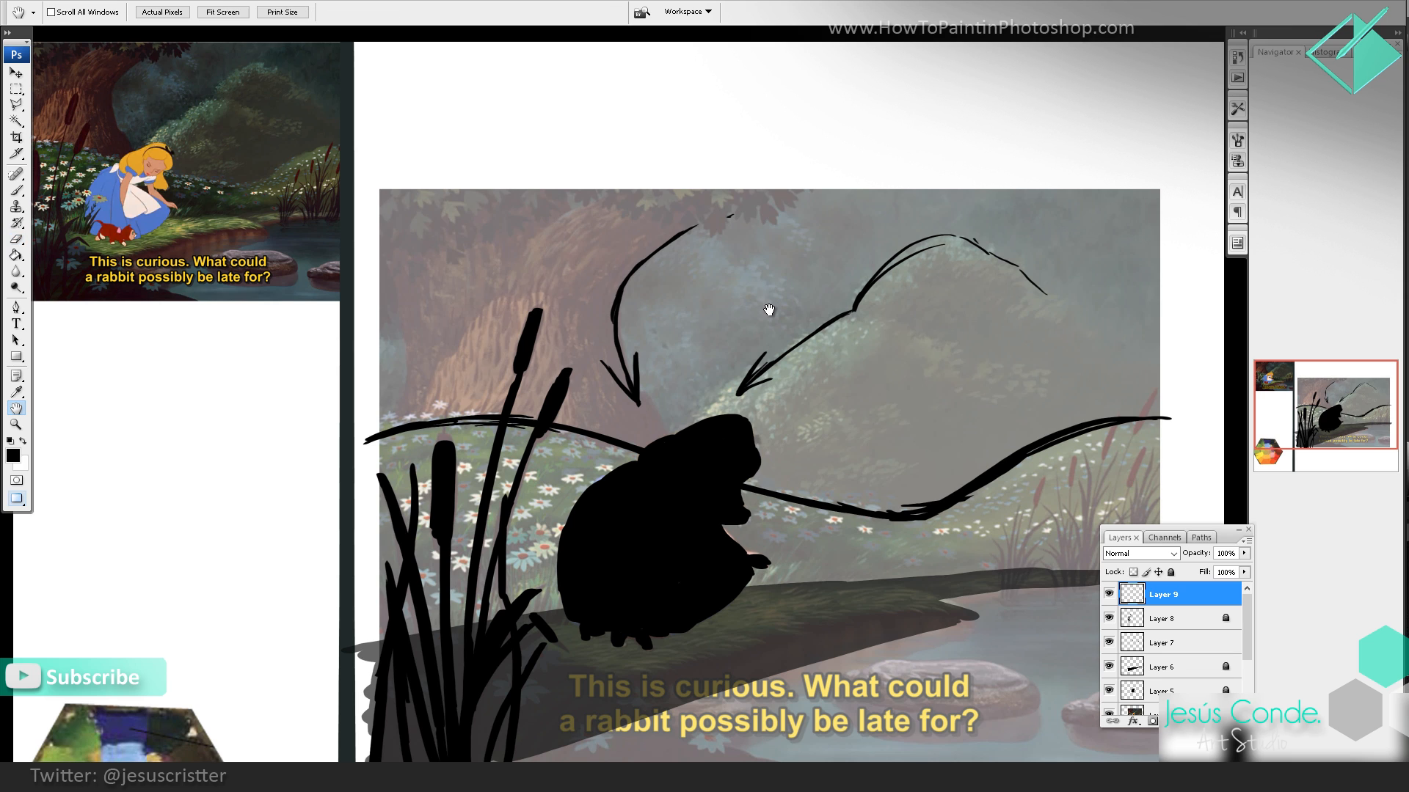
key(4)
key(5)
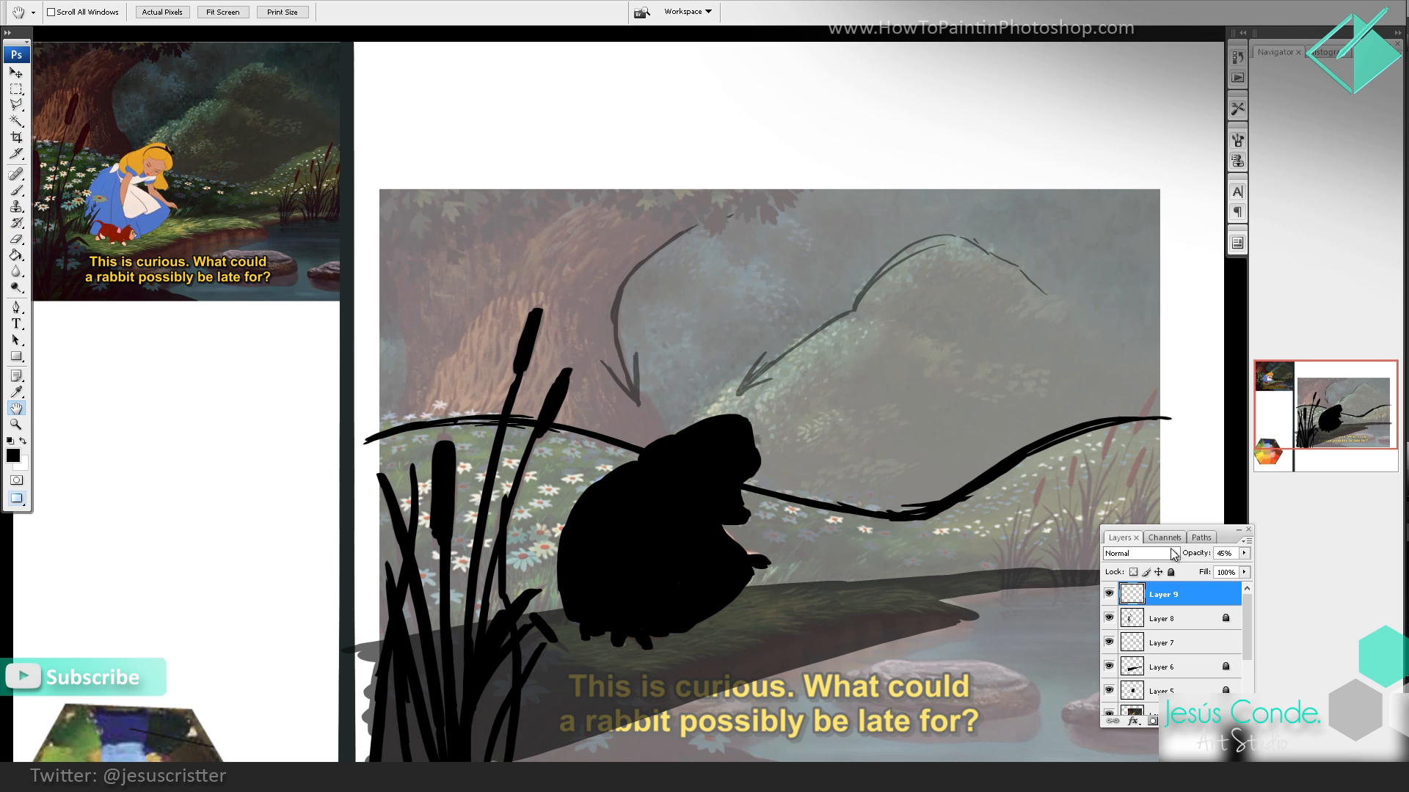
click(1171, 574)
drag(1007, 523, 1035, 492)
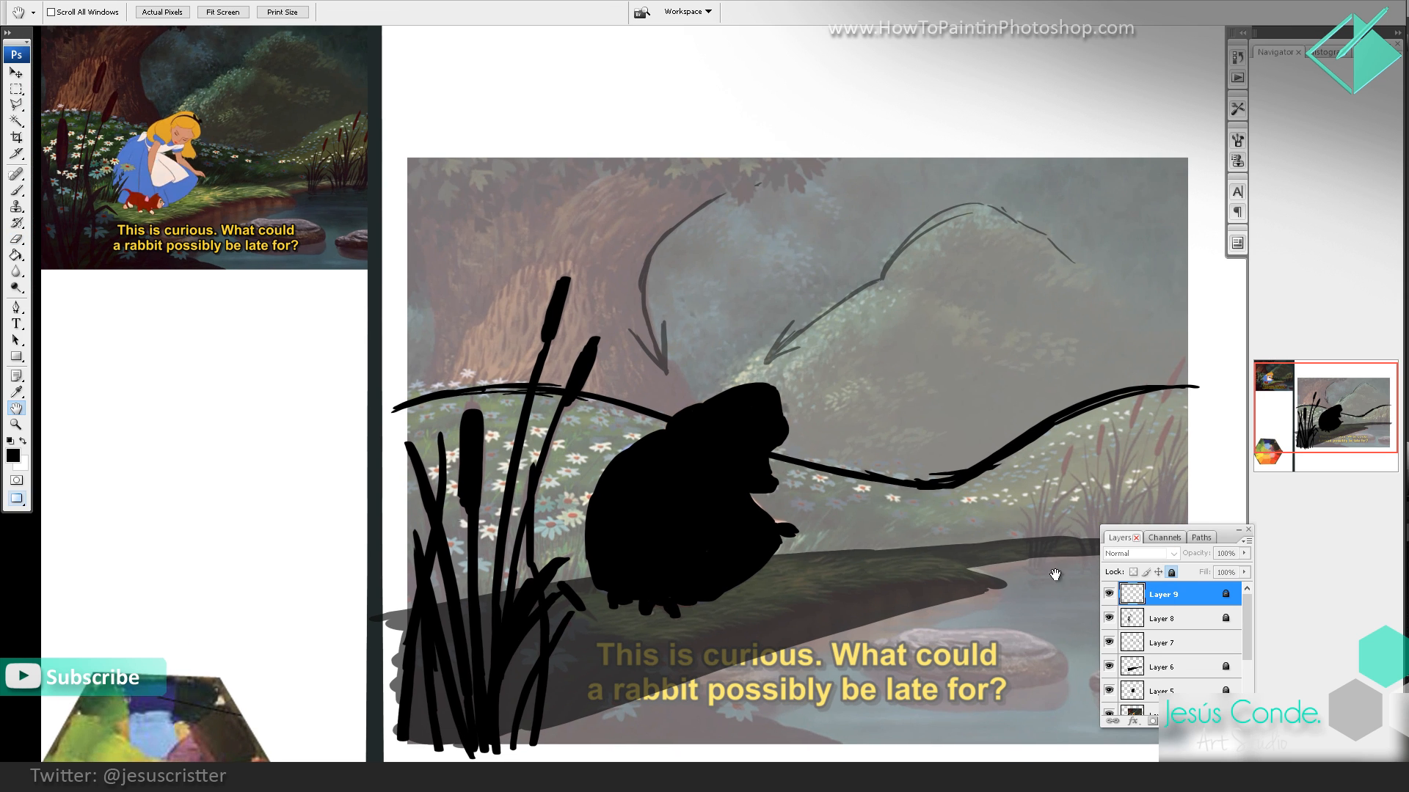
drag(1055, 576, 956, 563)
key(ctrl+shift+alt+n)
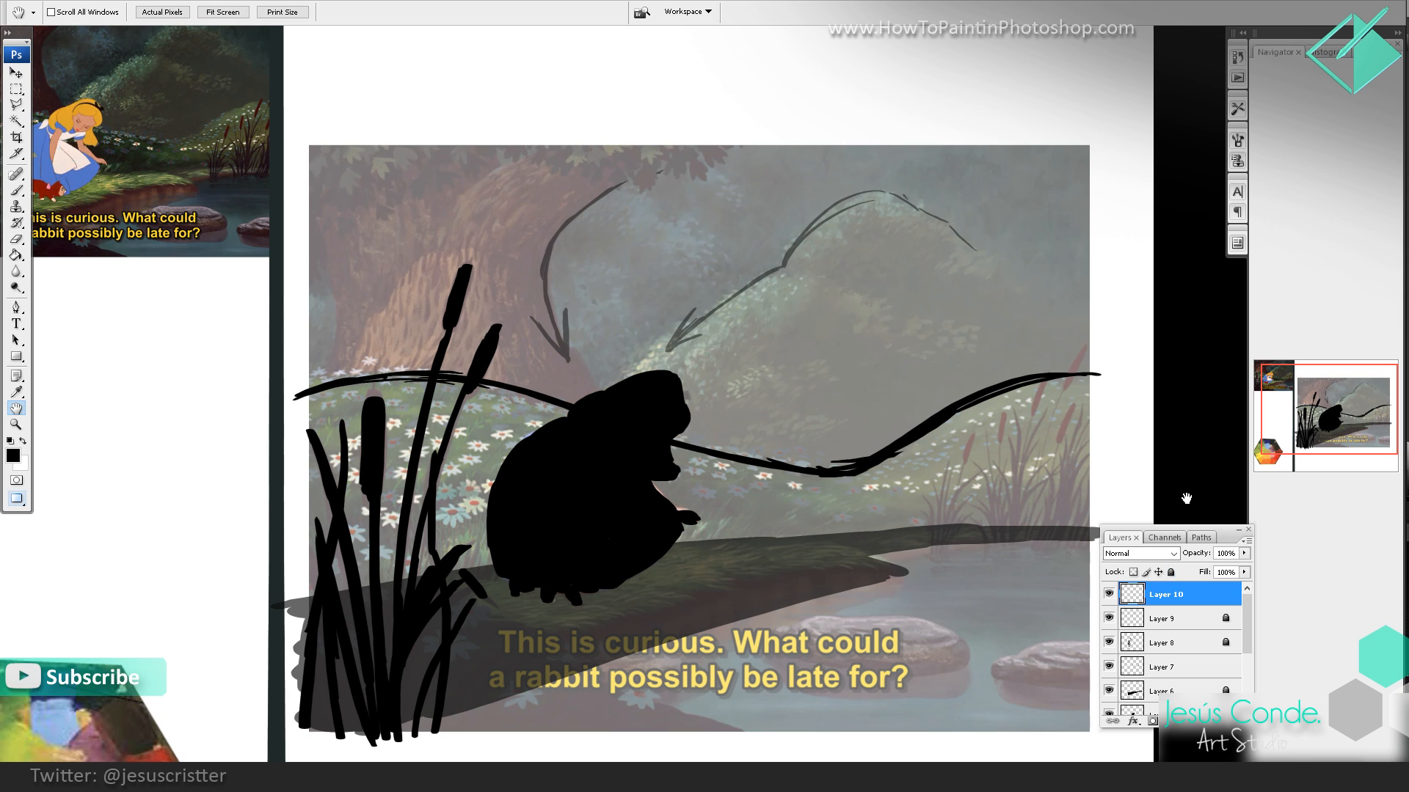
key(b)
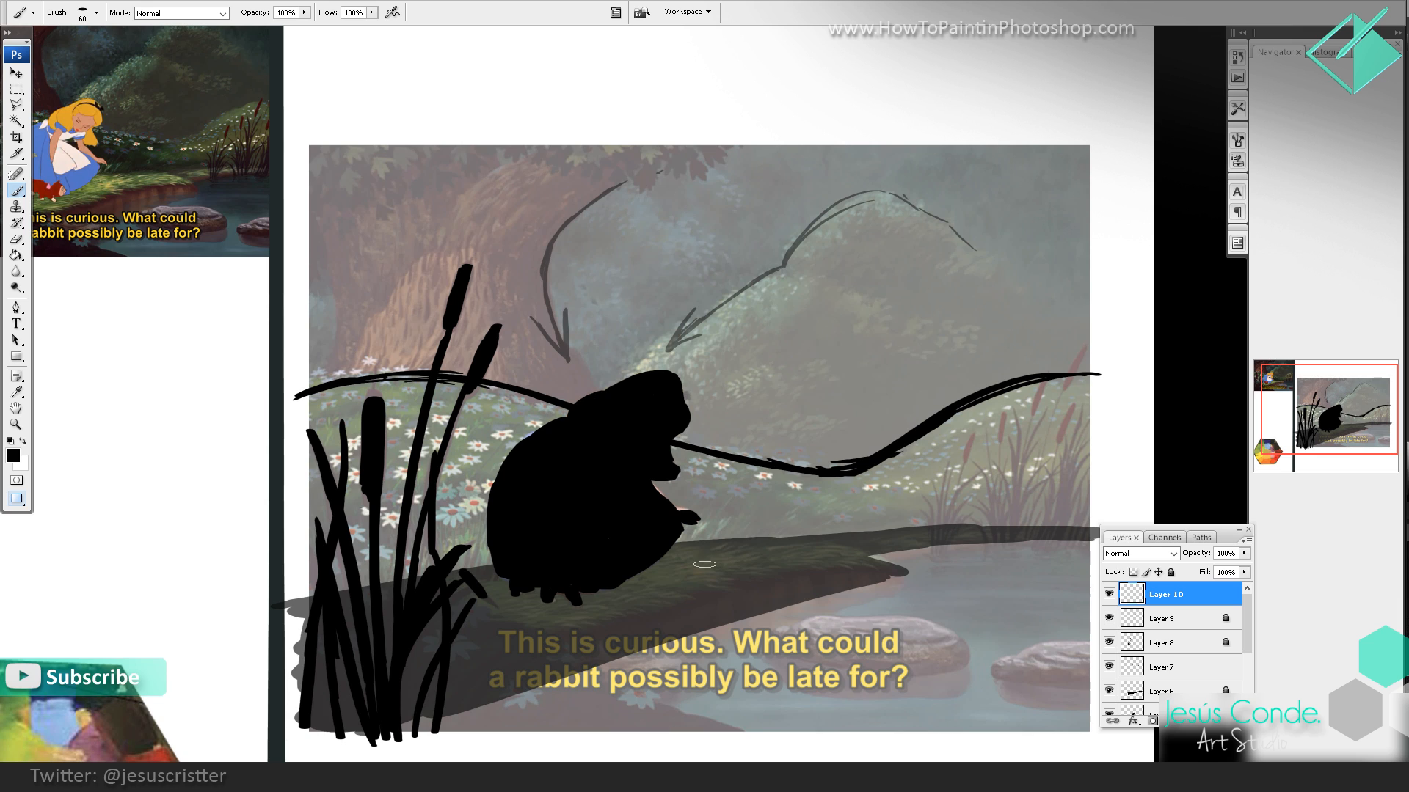
Step: Outline and hatch the two river rocks in black, and draw a long arrow below them pointing toward the right edge
mouse_move(694, 573)
mouse_down()
mouse_move(832, 576)
mouse_move(1042, 632)
mouse_move(1104, 546)
mouse_up()
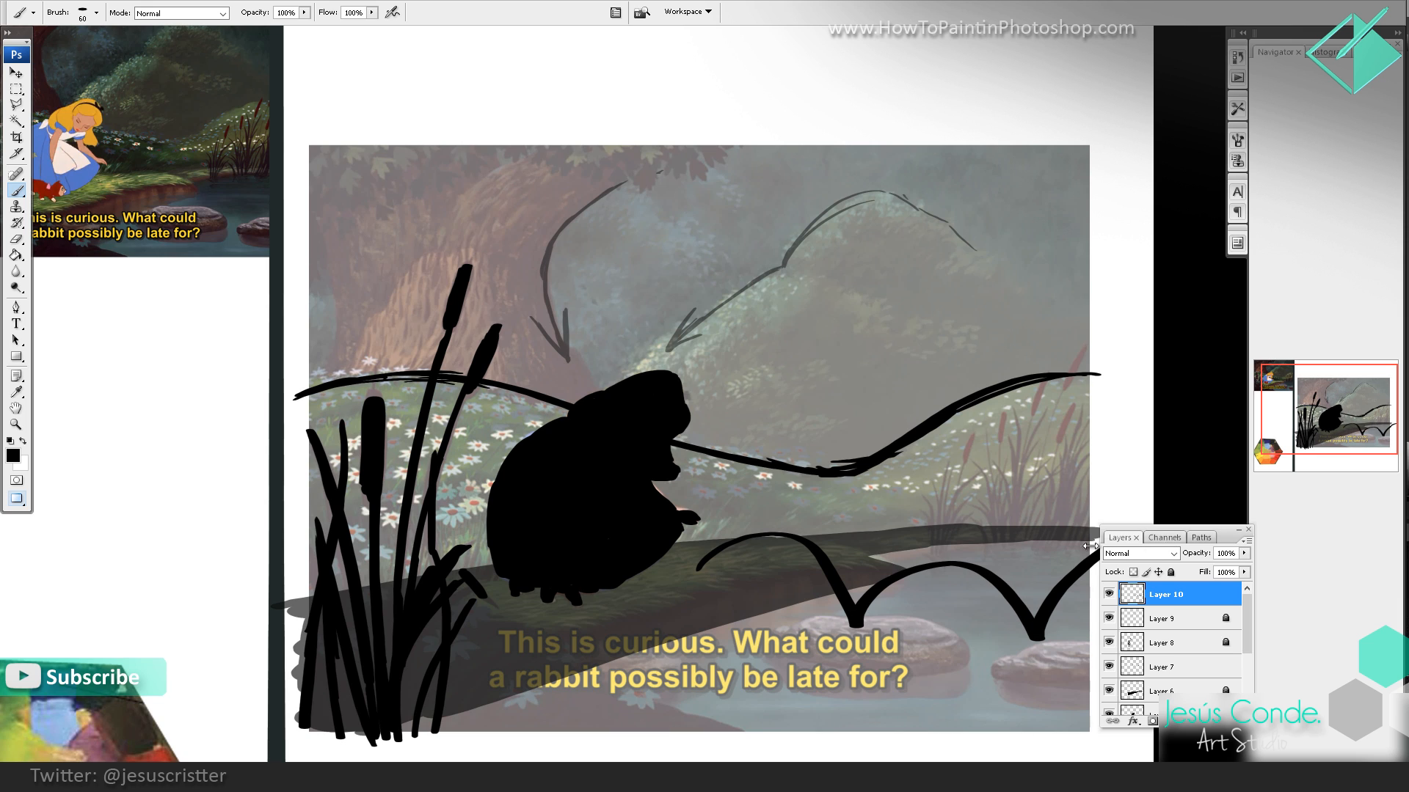
key(ctrl+z)
mouse_move(767, 643)
mouse_down()
mouse_move(916, 624)
mouse_move(972, 653)
mouse_move(766, 663)
mouse_up()
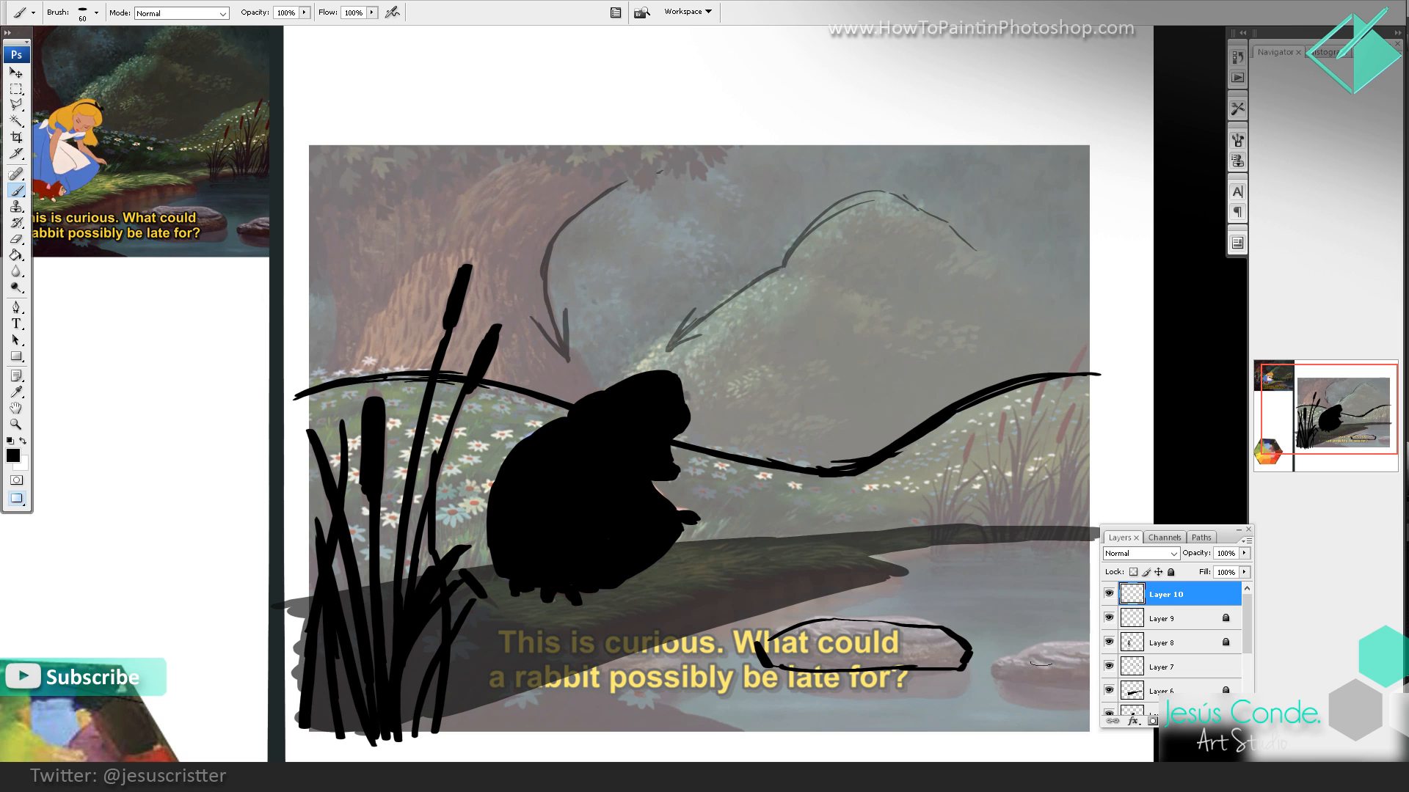
mouse_move(1042, 664)
mouse_down()
mouse_move(995, 644)
mouse_move(947, 673)
mouse_move(1070, 686)
mouse_up()
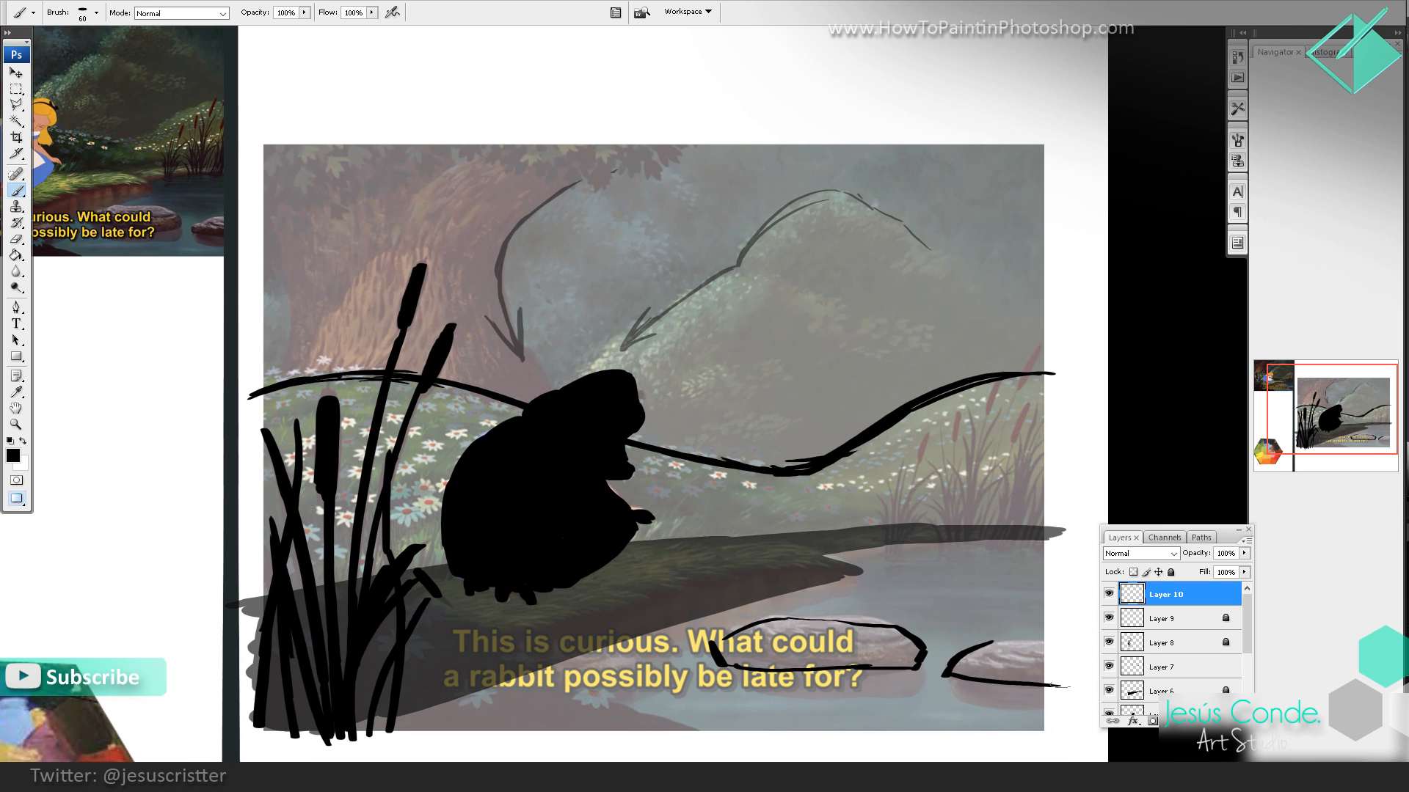
drag(987, 644, 1050, 642)
mouse_move(780, 614)
mouse_down()
mouse_move(891, 617)
mouse_move(769, 623)
mouse_move(729, 643)
mouse_up()
mouse_move(806, 624)
mouse_down()
mouse_move(730, 654)
mouse_move(855, 631)
mouse_move(916, 660)
mouse_up()
mouse_move(954, 672)
mouse_down()
mouse_move(1019, 650)
mouse_move(1057, 664)
mouse_up()
drag(646, 674, 980, 714)
mouse_move(998, 714)
mouse_down()
mouse_move(942, 723)
mouse_move(993, 714)
mouse_move(616, 668)
mouse_up()
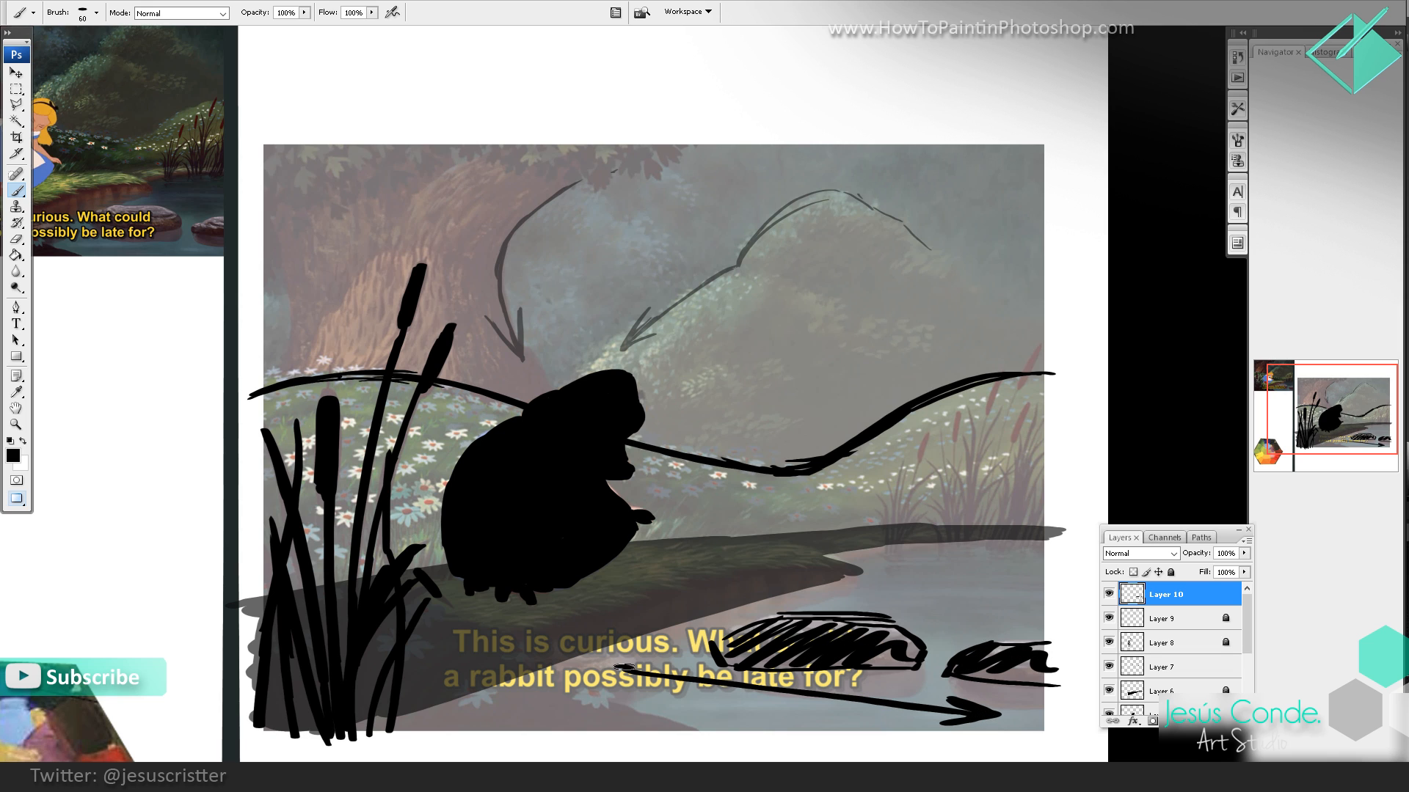
Step: Create a new layer above the rock drawing layer for painting
drag(667, 510, 721, 533)
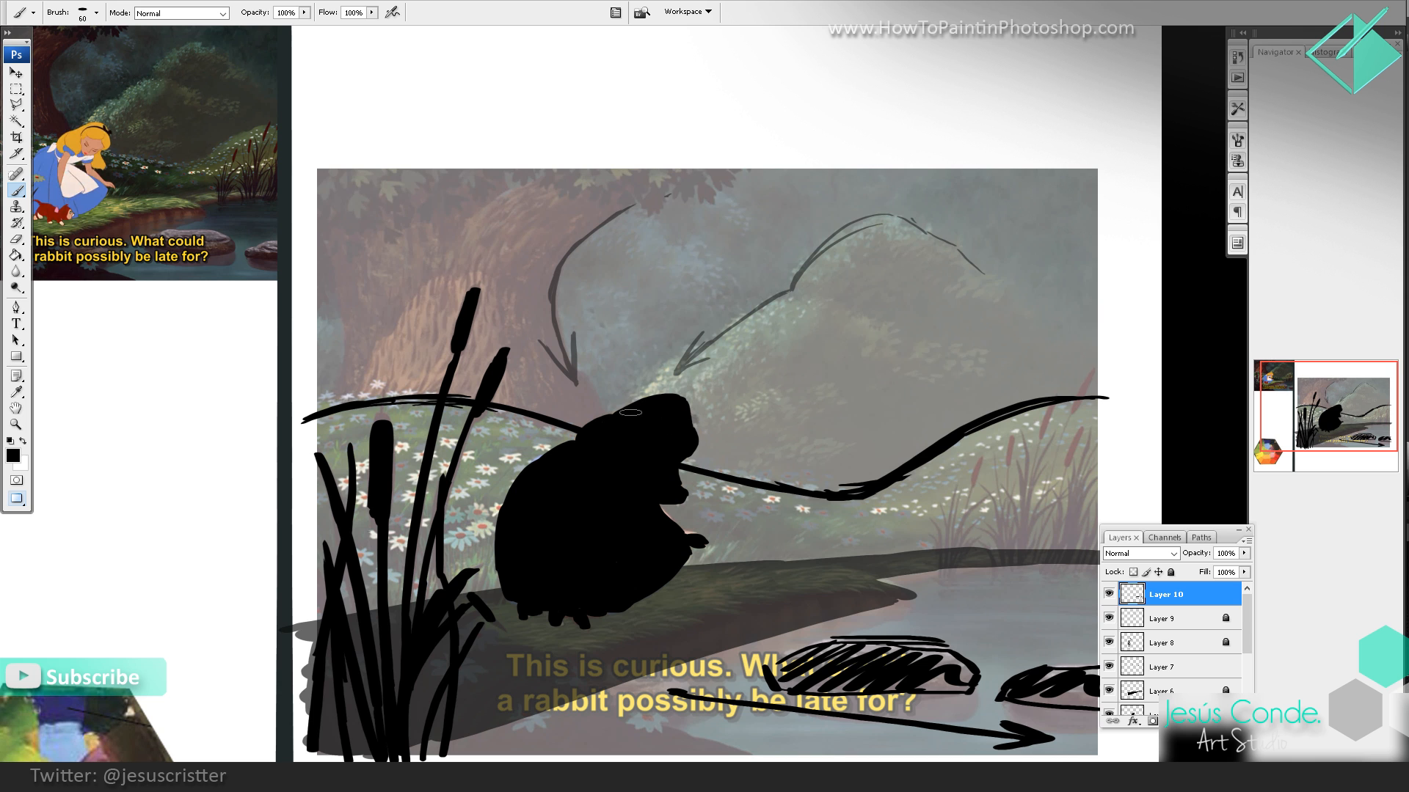
drag(565, 406, 628, 451)
key(z)
alt+click(642, 400)
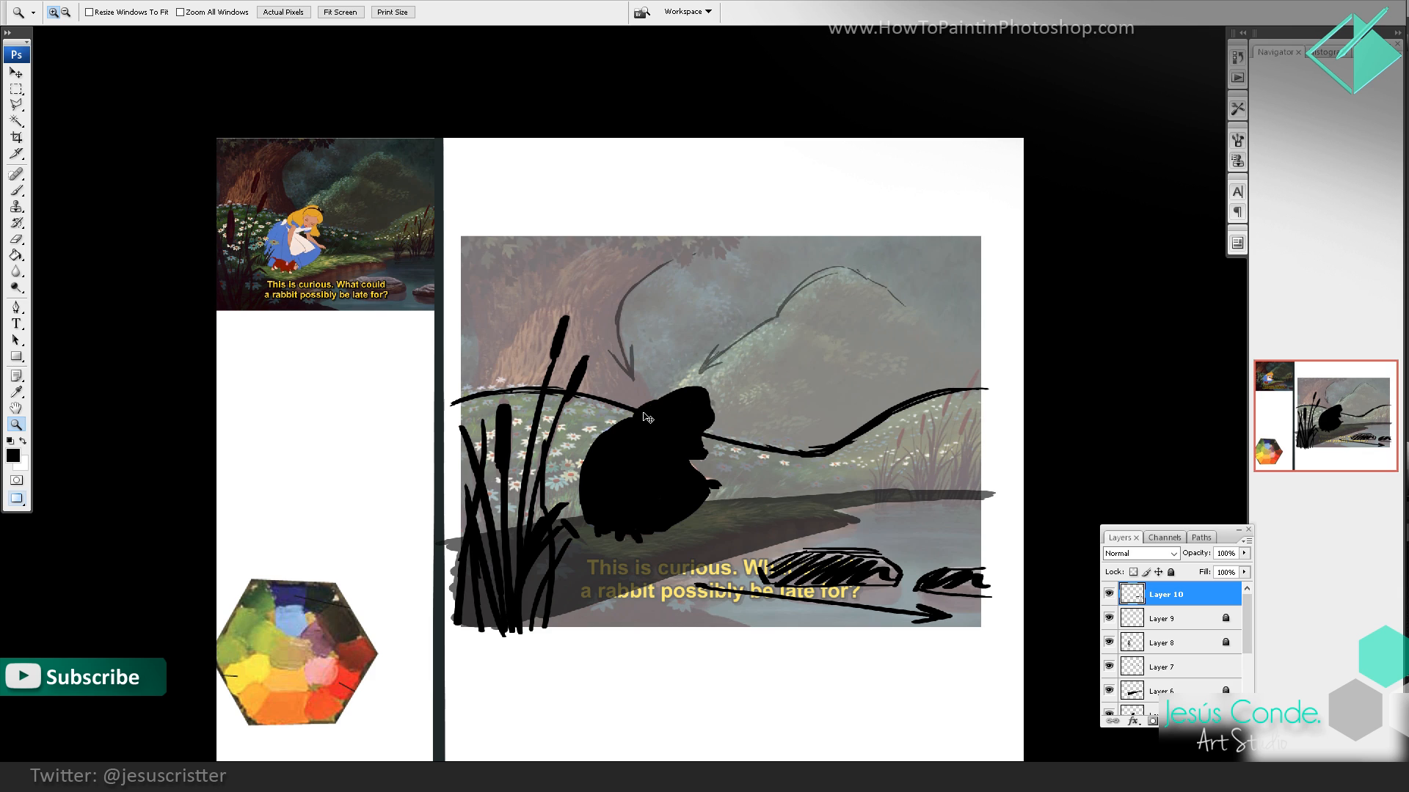
key(ctrl+shift+n)
key(Return)
key(b)
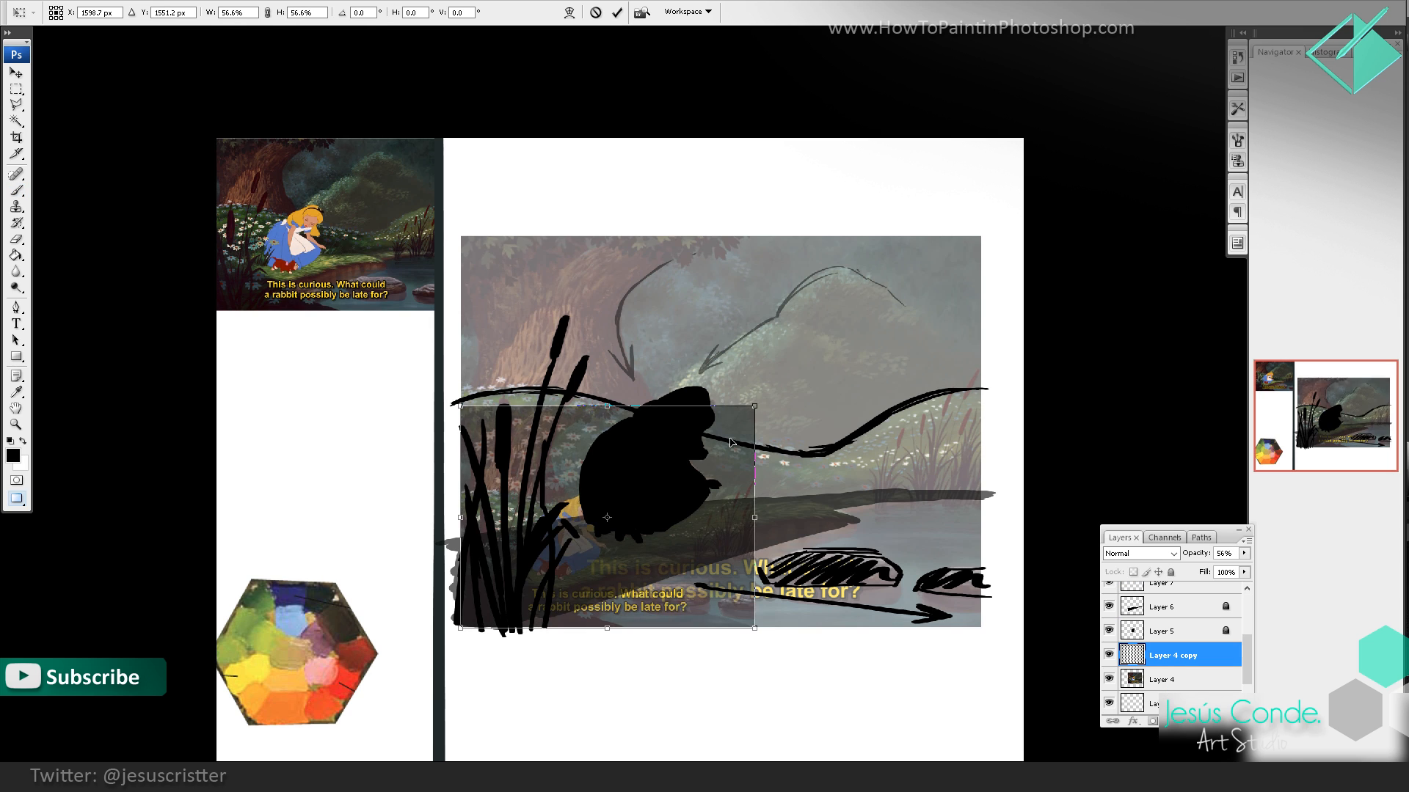
Step: Scale the duplicate of the faded still to less than half size, place it below the large still, and set its opacity to 100%
drag(609, 529, 625, 682)
drag(776, 560, 698, 620)
drag(732, 577, 739, 492)
key(Return)
key(0)
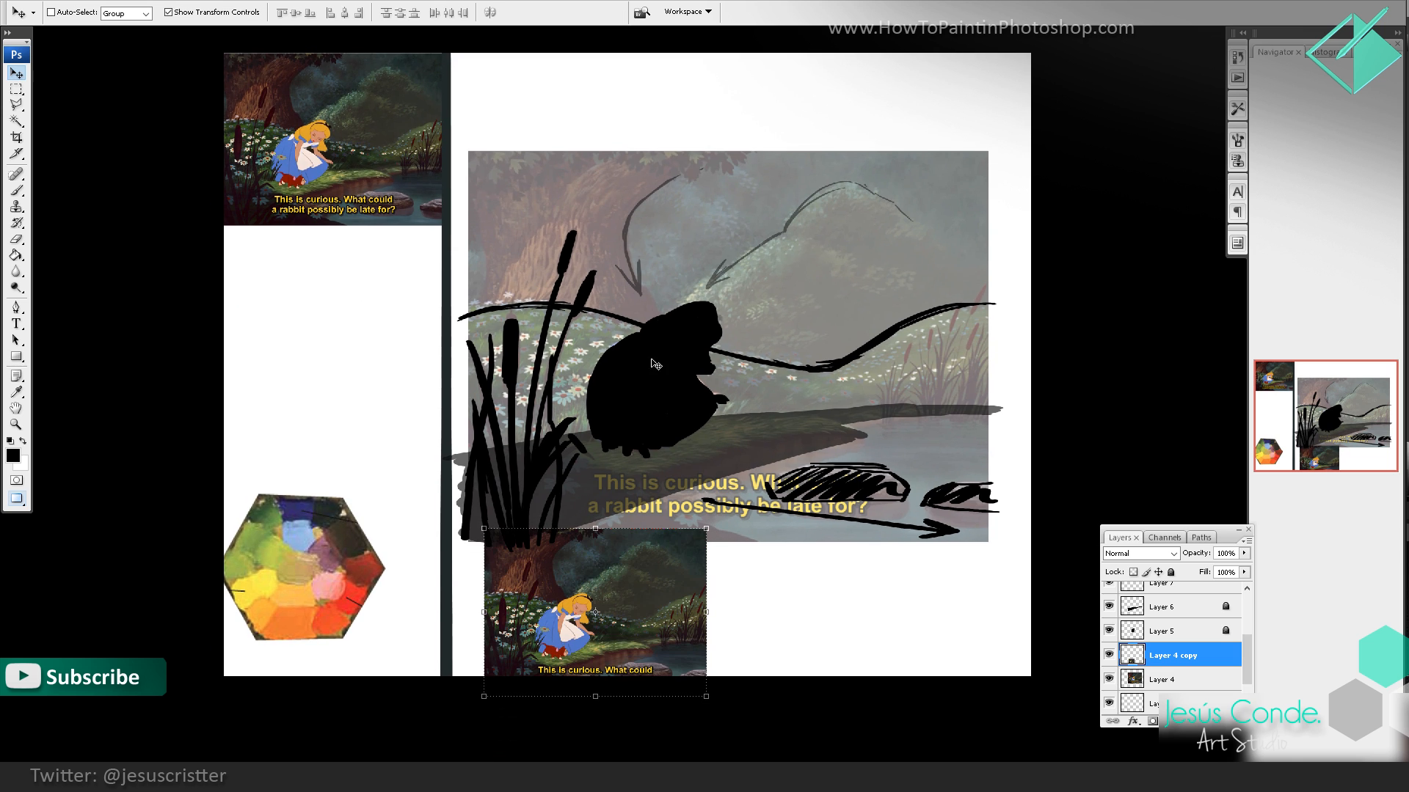
Step: Desaturate the small still with a Hue/Saturation value of -100 and move it fully inside the canvas's bottom edge
key(f)
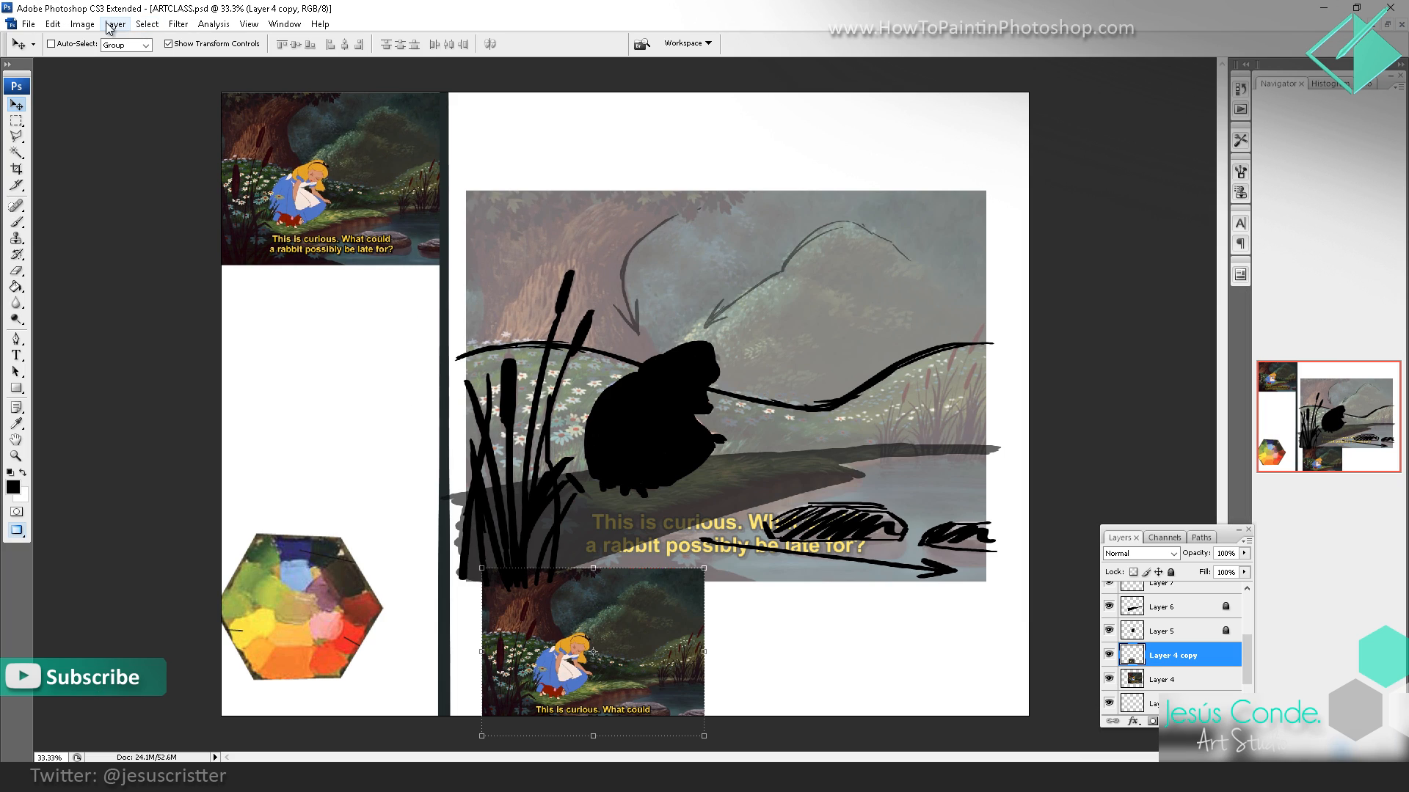
click(82, 23)
mouse_move(88, 61)
click(205, 179)
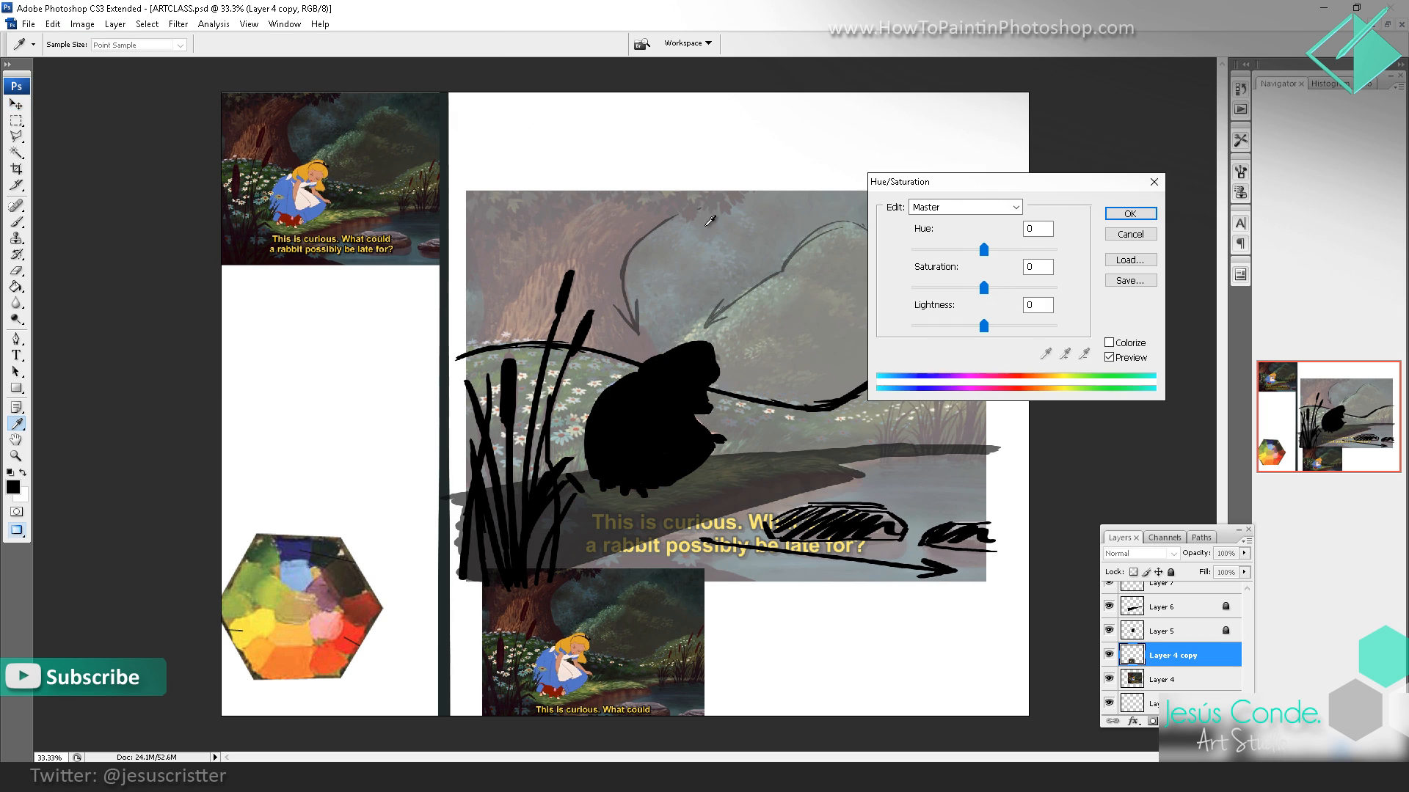
drag(984, 287, 911, 288)
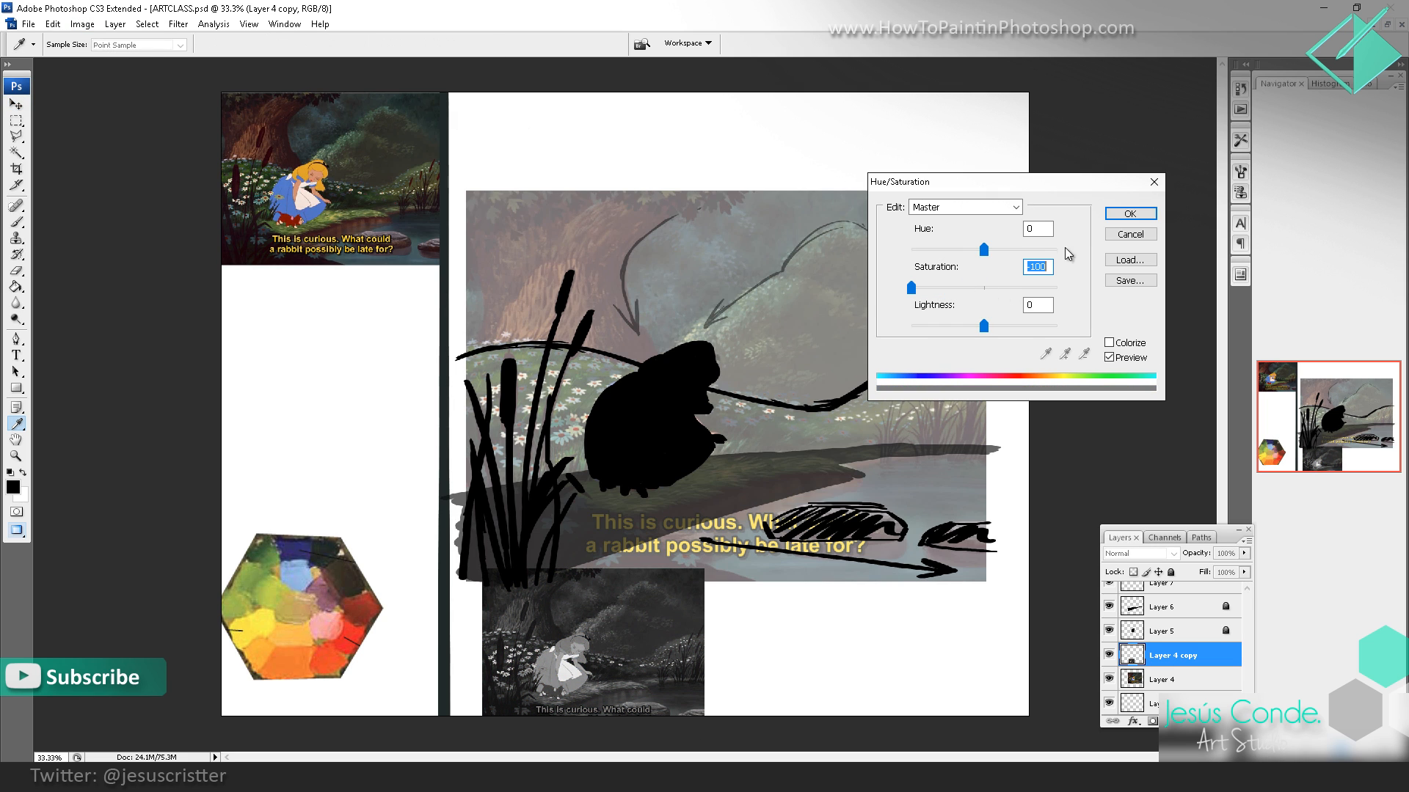
click(1130, 214)
key(v)
drag(682, 599, 735, 606)
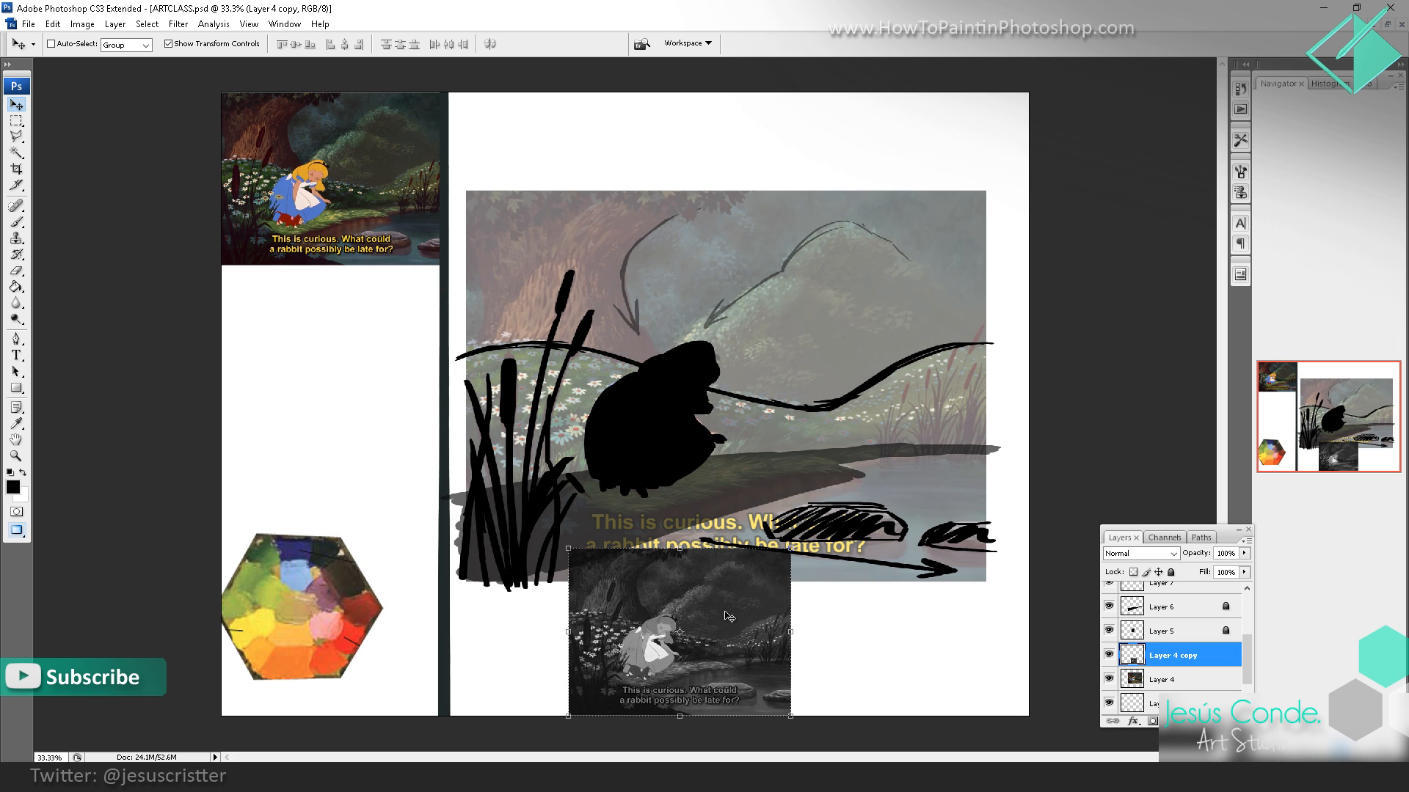
Step: Set the small grayscale still's layer opacity to 78% and lock the layer
click(1171, 573)
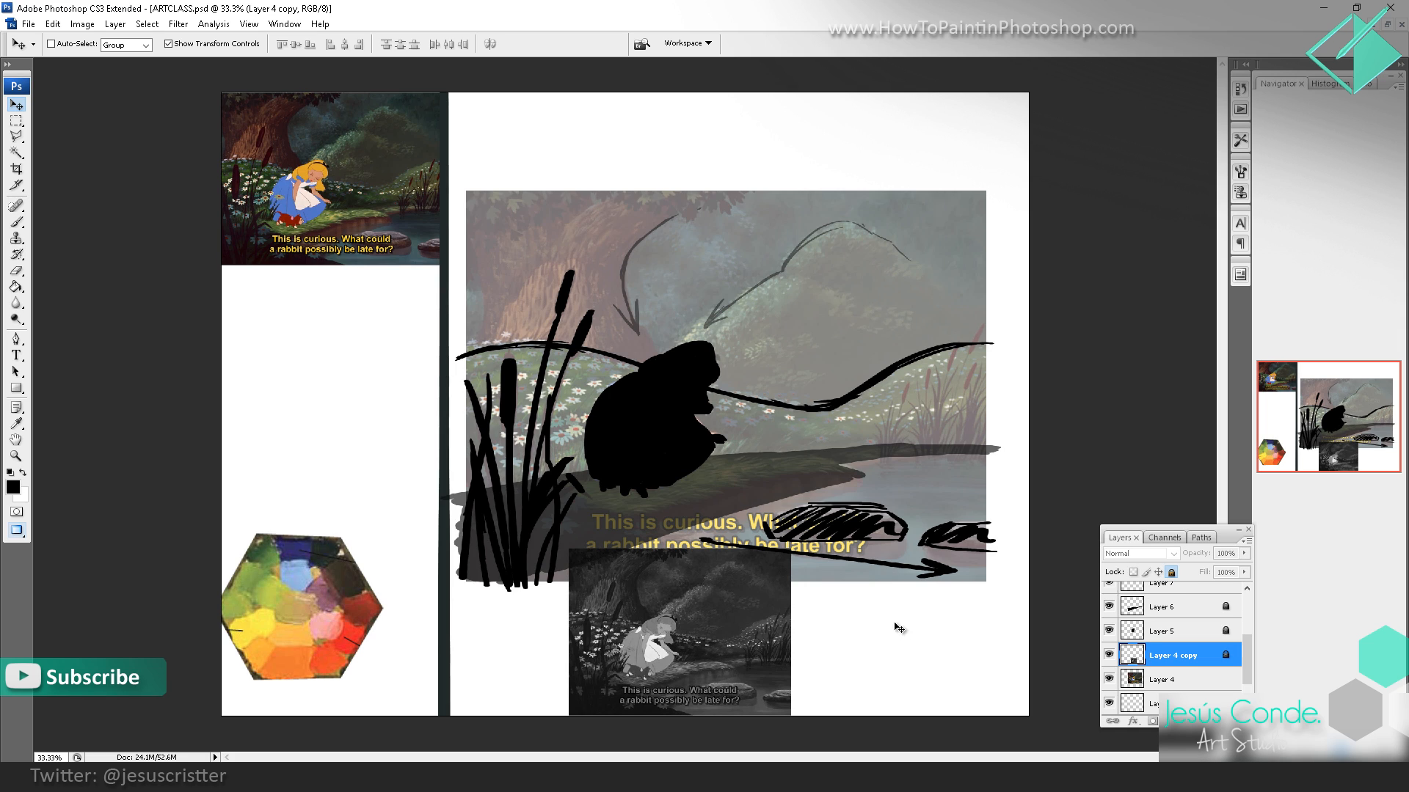
click(1170, 573)
key(h)
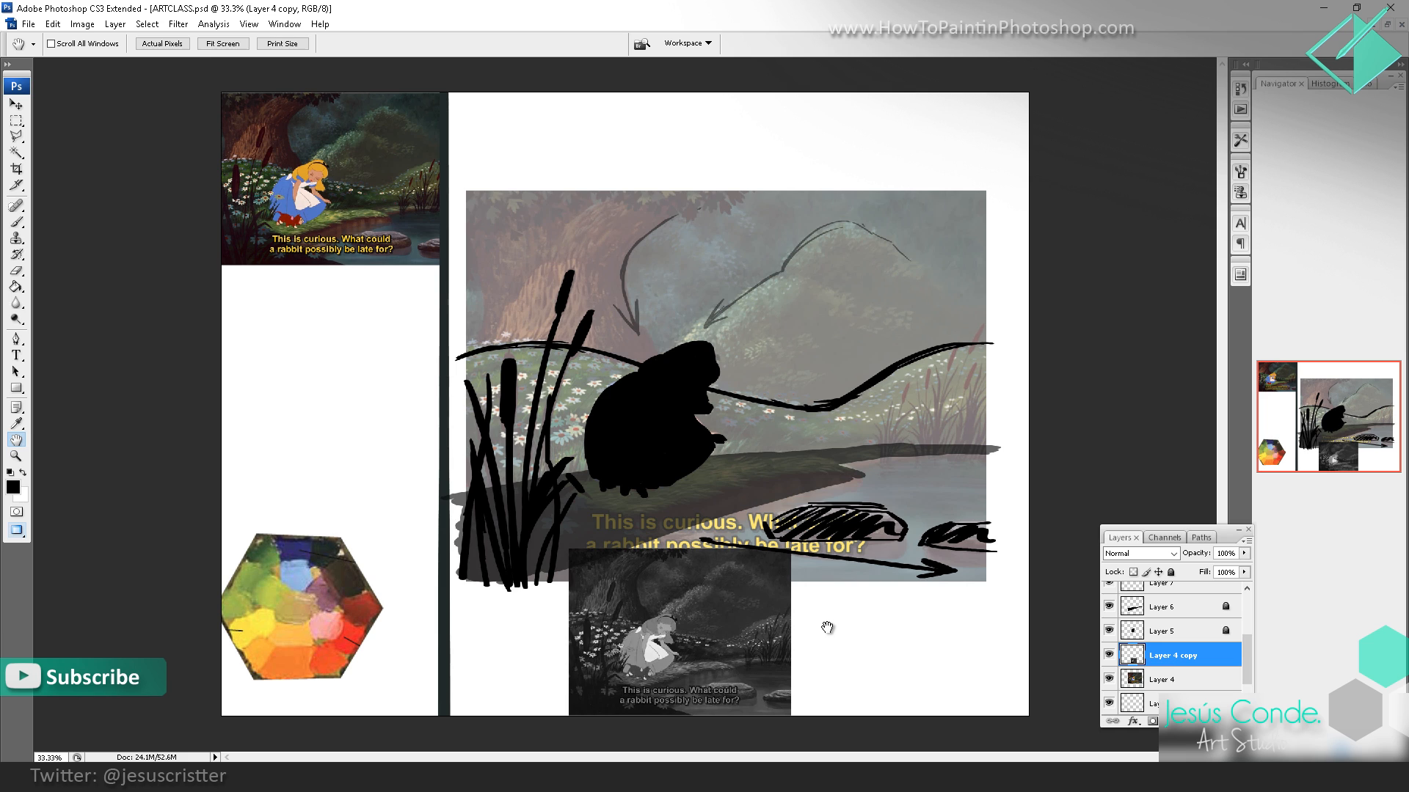
key(7)
key(8)
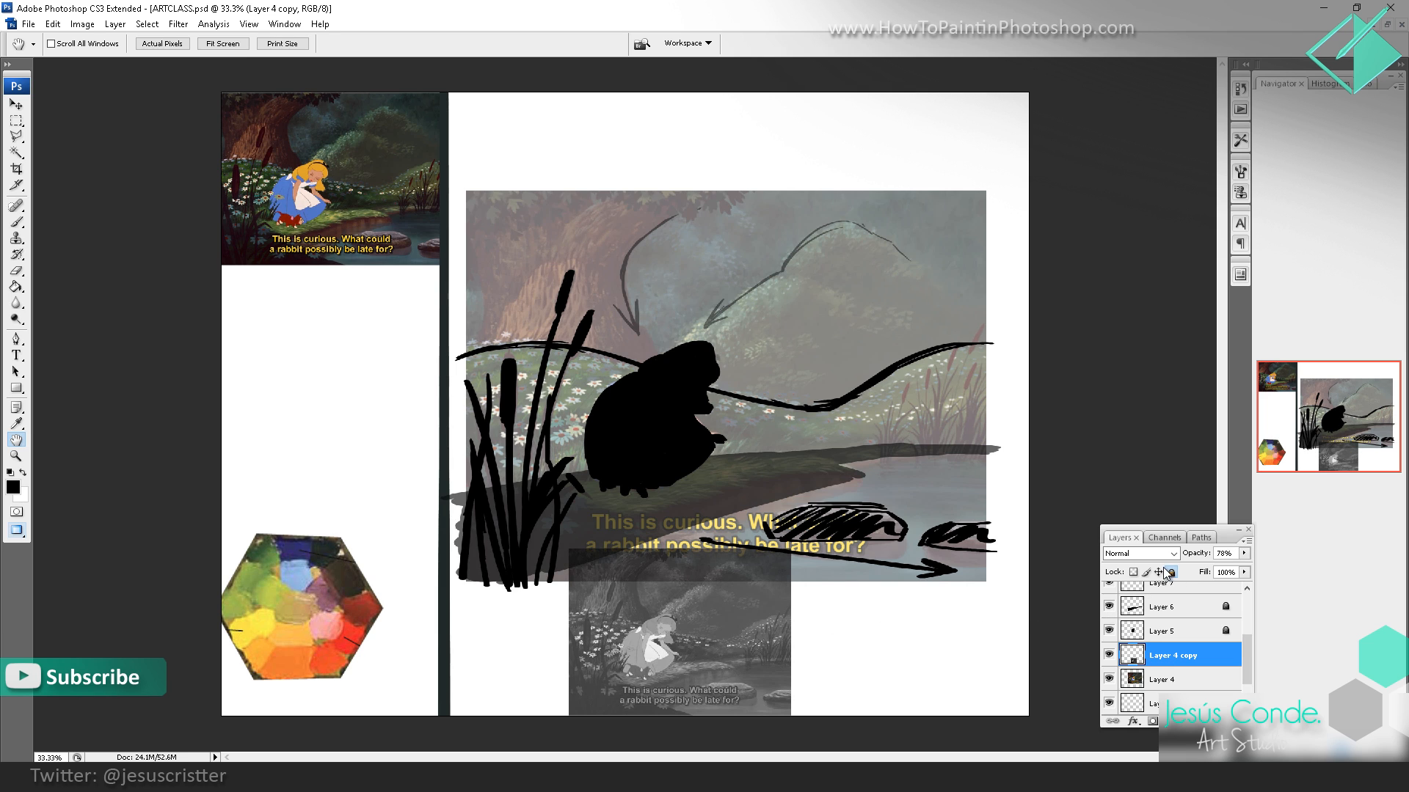
click(1171, 572)
Step: Create a new layer above the grayscale still, and select the topmost layer, Layer 11, for painting
key(ctrl+shift+n)
key(Return)
key(b)
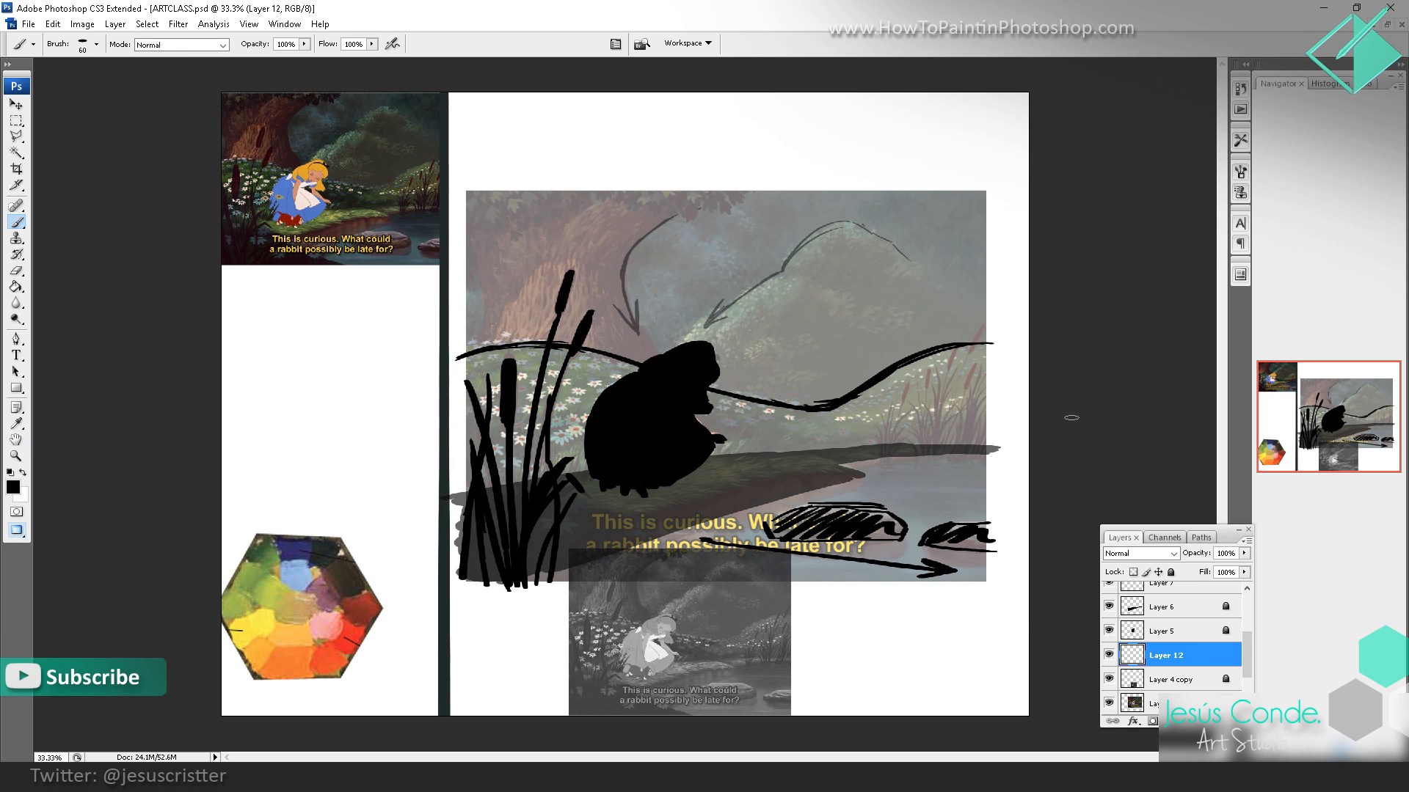
drag(1246, 641, 1251, 583)
click(1203, 594)
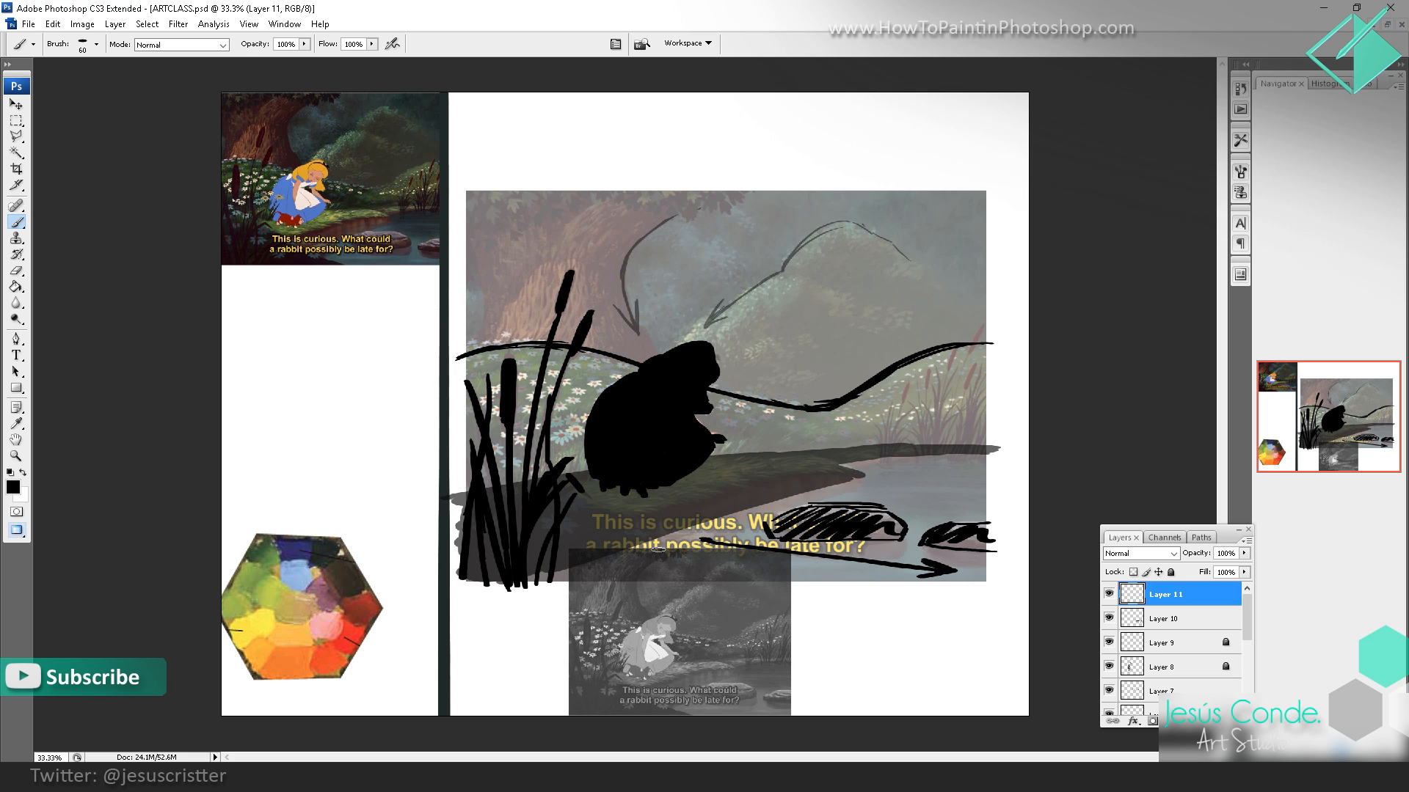
Step: Paint black masses and cattails along the grayscale still's left and bottom edges, and draw two arrows across it pointing right
mouse_move(623, 558)
mouse_down()
mouse_move(580, 556)
mouse_move(575, 576)
mouse_move(591, 573)
mouse_move(581, 643)
mouse_up()
drag(617, 587, 595, 672)
mouse_move(584, 623)
mouse_down()
mouse_move(692, 721)
mouse_move(629, 707)
mouse_move(644, 701)
mouse_move(577, 711)
mouse_move(581, 674)
mouse_move(622, 702)
mouse_move(584, 694)
mouse_move(616, 706)
mouse_move(593, 713)
mouse_move(628, 714)
mouse_move(616, 697)
mouse_move(582, 697)
mouse_move(575, 637)
mouse_up()
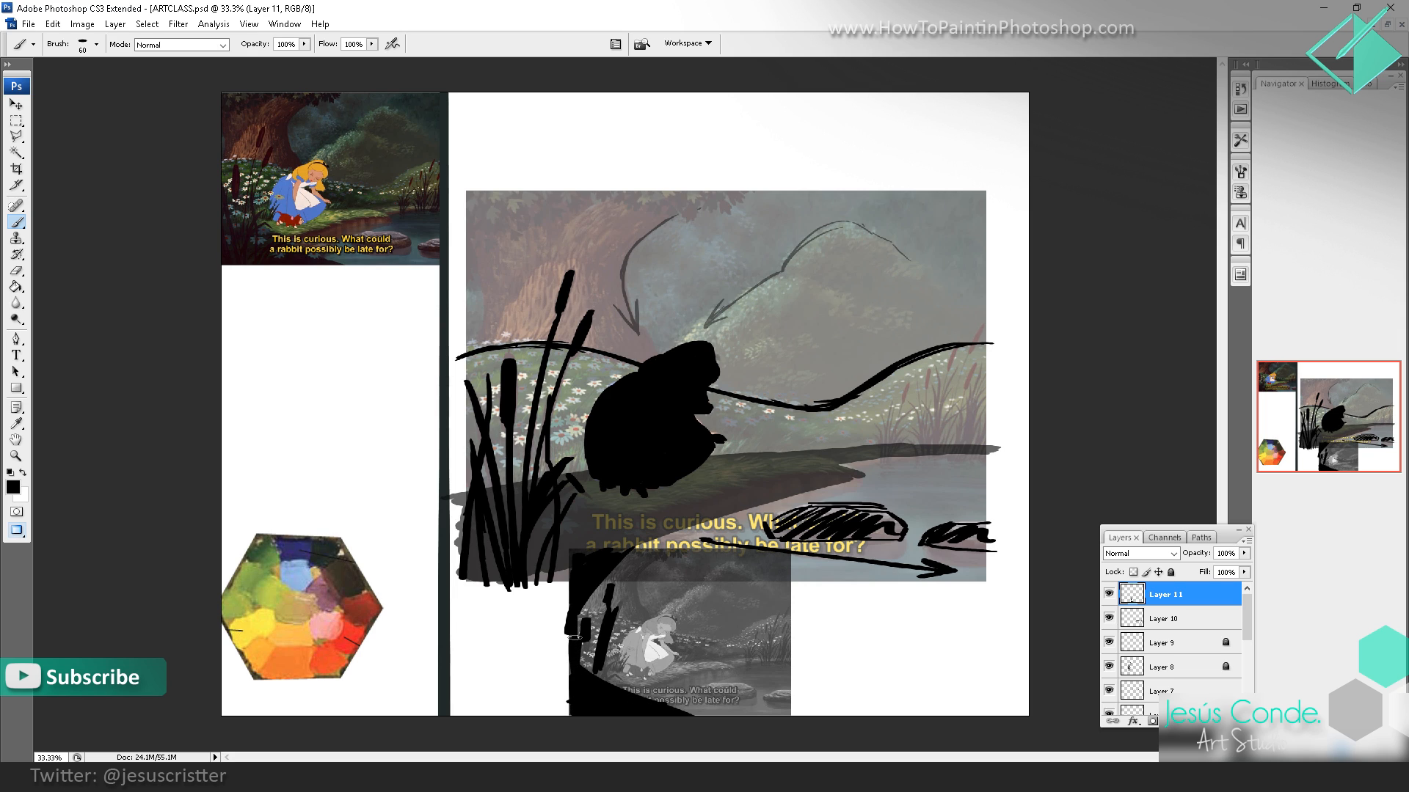
mouse_move(605, 592)
mouse_down()
mouse_move(719, 592)
mouse_move(697, 604)
mouse_up()
mouse_move(629, 683)
mouse_down()
mouse_move(717, 675)
mouse_move(730, 688)
mouse_up()
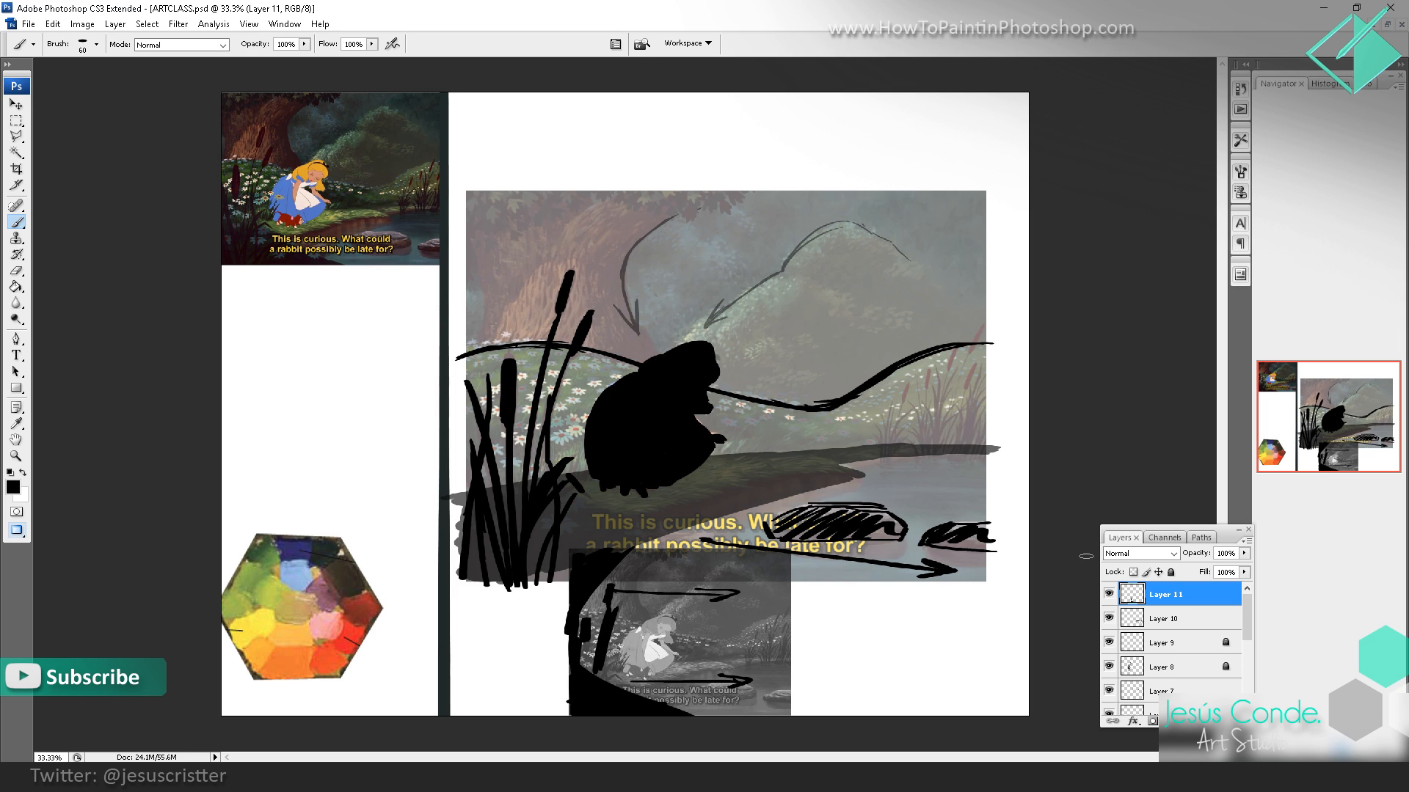
Step: Outline the girl's back in the small grayscale still and paint short black grass strokes behind her with a smaller brush
click(1108, 594)
click(1109, 595)
ctrl+click(659, 620)
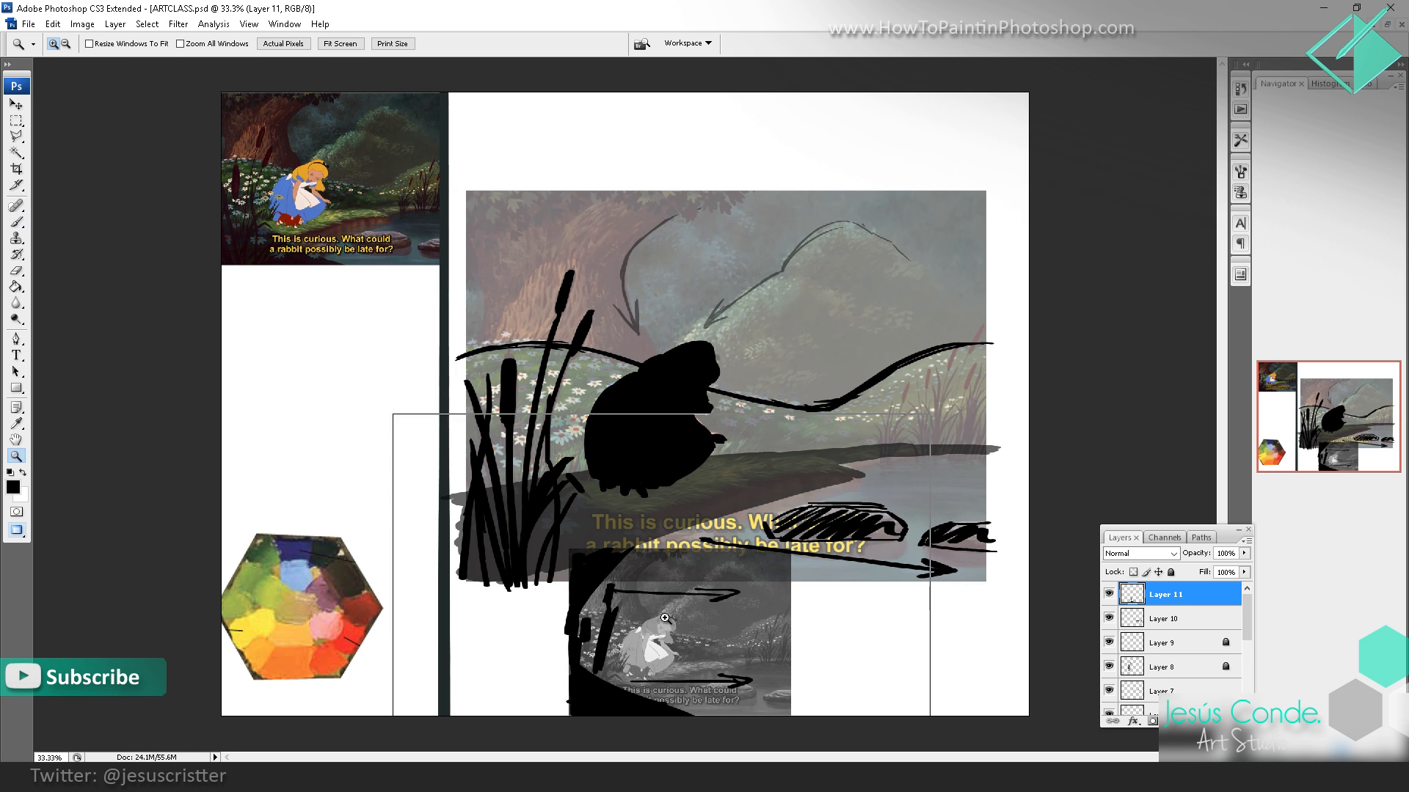
ctrl+click(660, 619)
drag(695, 487, 702, 490)
key(bracketleft)
key(bracketleft)
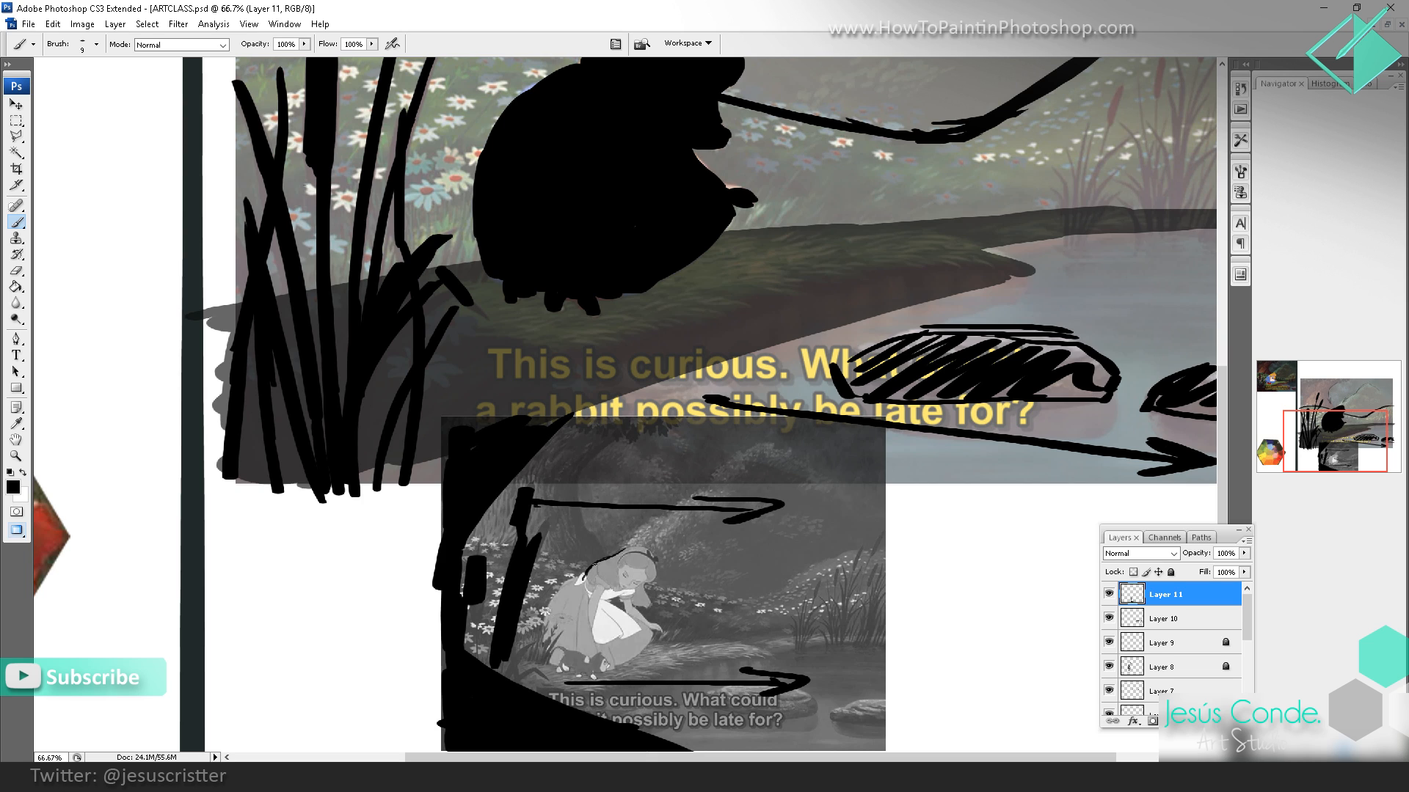
drag(612, 534, 573, 577)
drag(570, 545, 568, 576)
drag(563, 559, 563, 584)
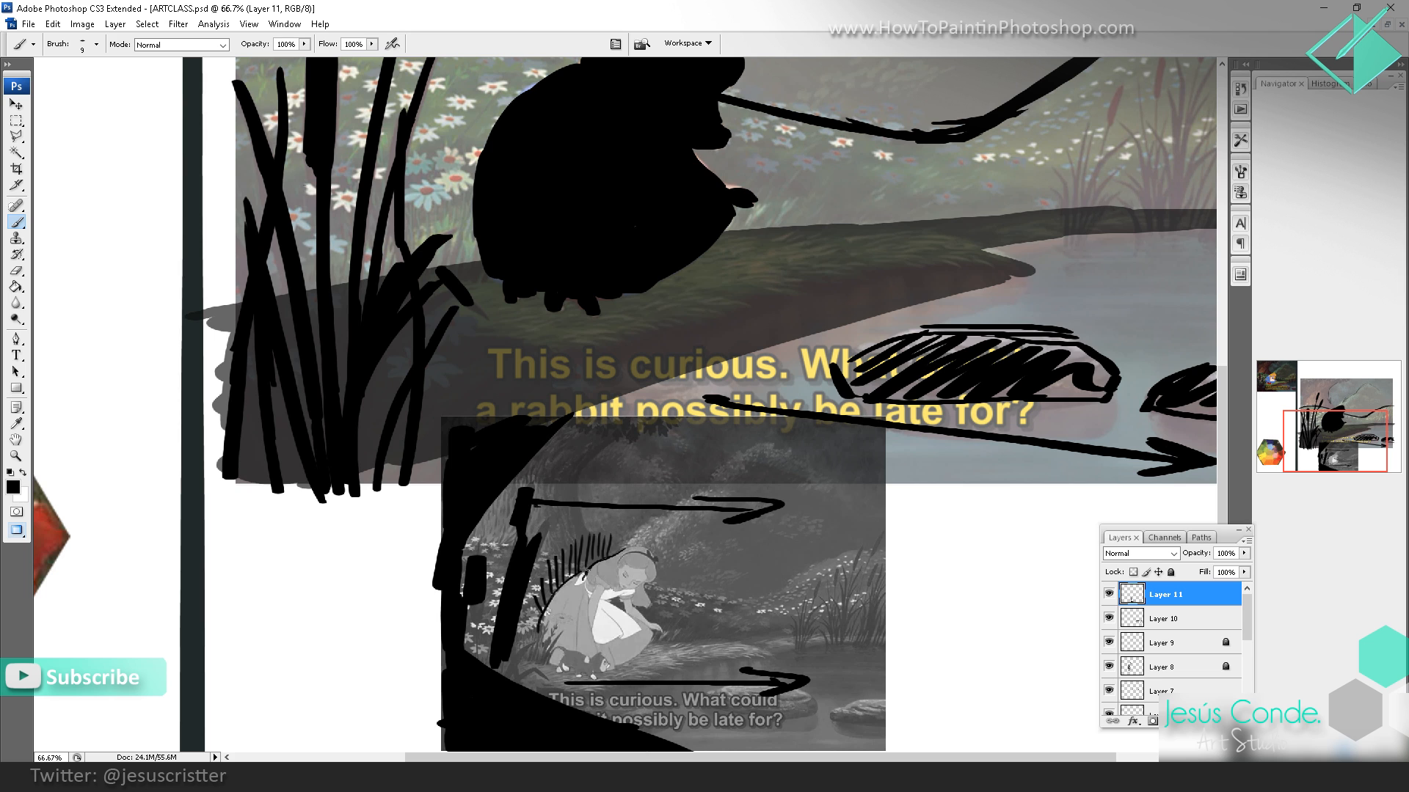
drag(775, 529, 749, 652)
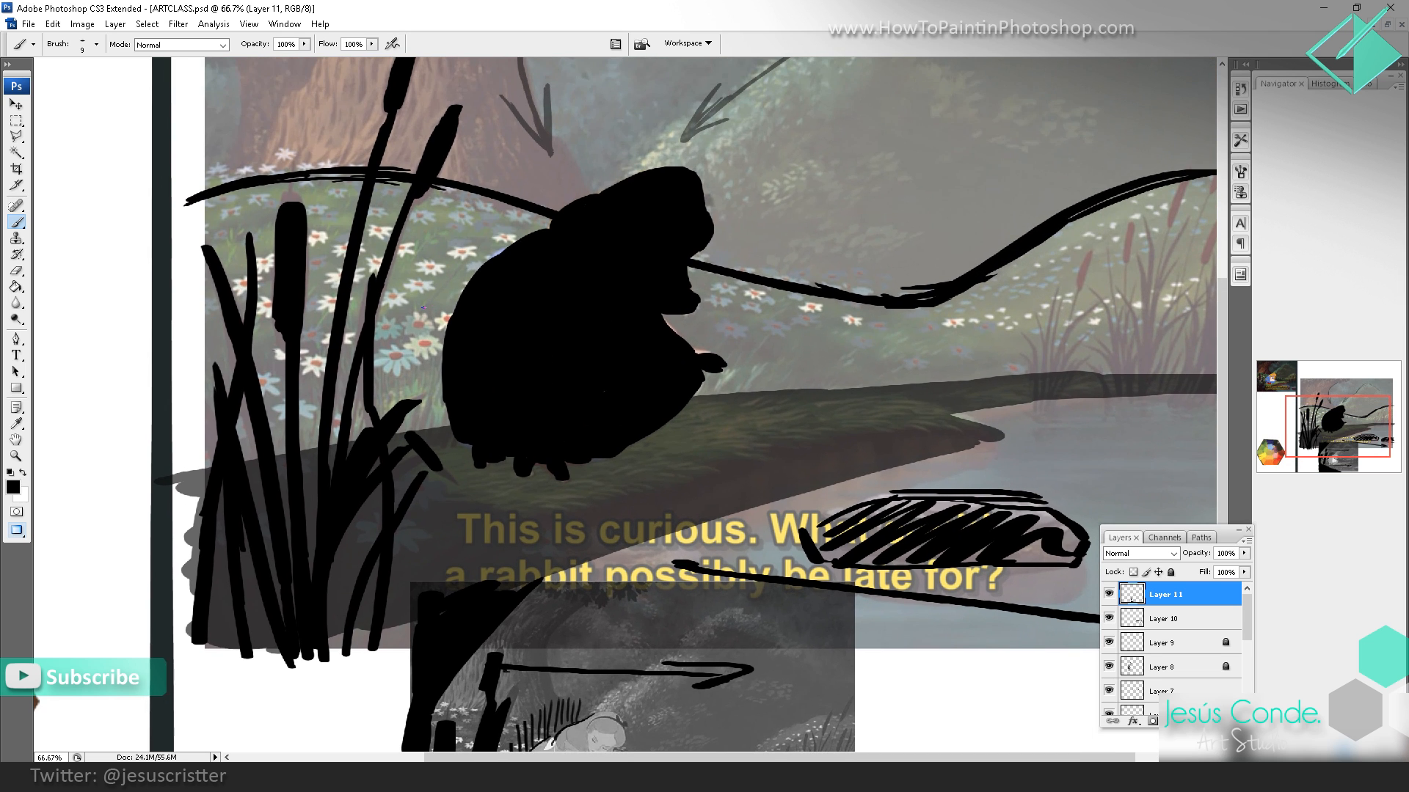
Step: Unlock the locked silhouette and arrow layers, including Layer 9, Layer 8 and Layer 5
click(1196, 643)
click(1179, 669)
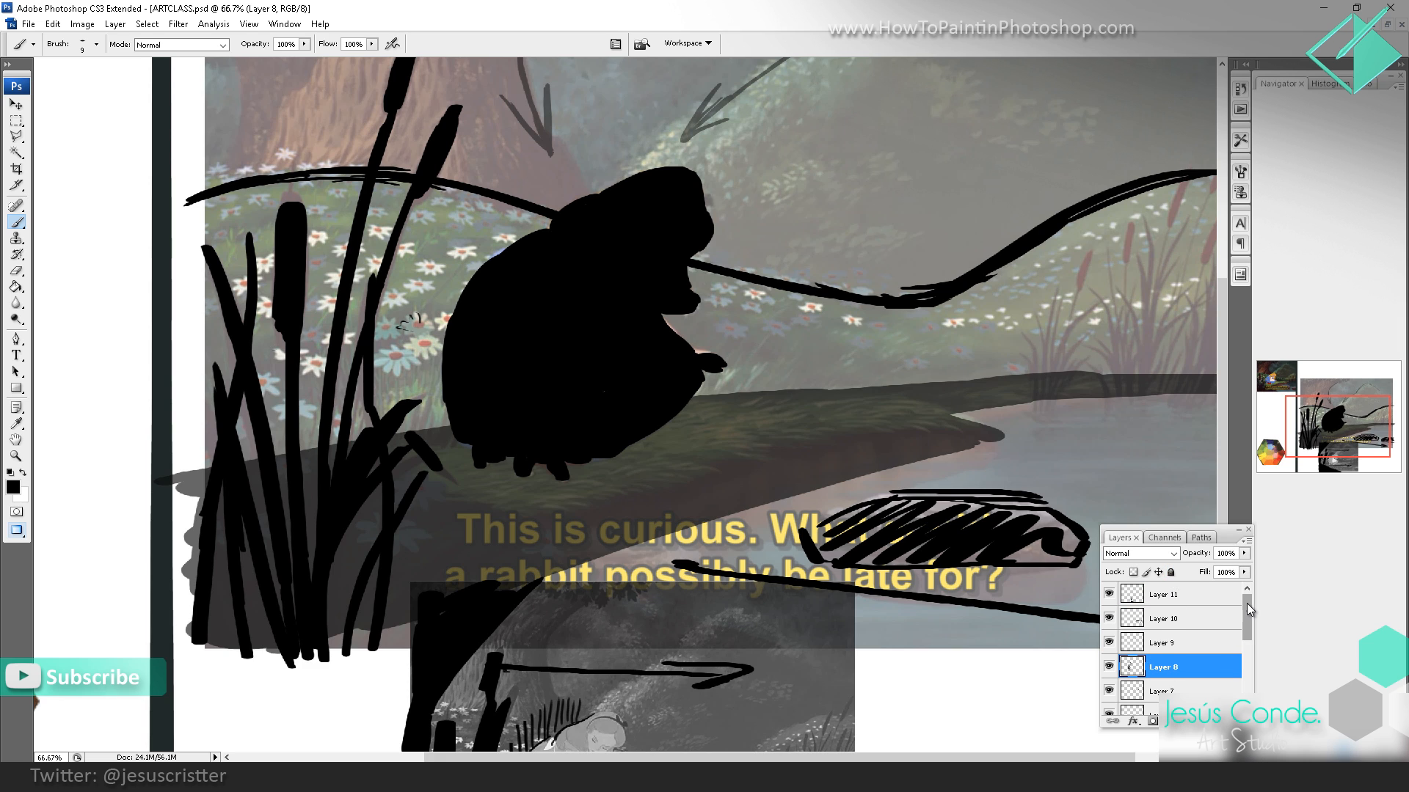
drag(1247, 603, 1244, 636)
click(1181, 618)
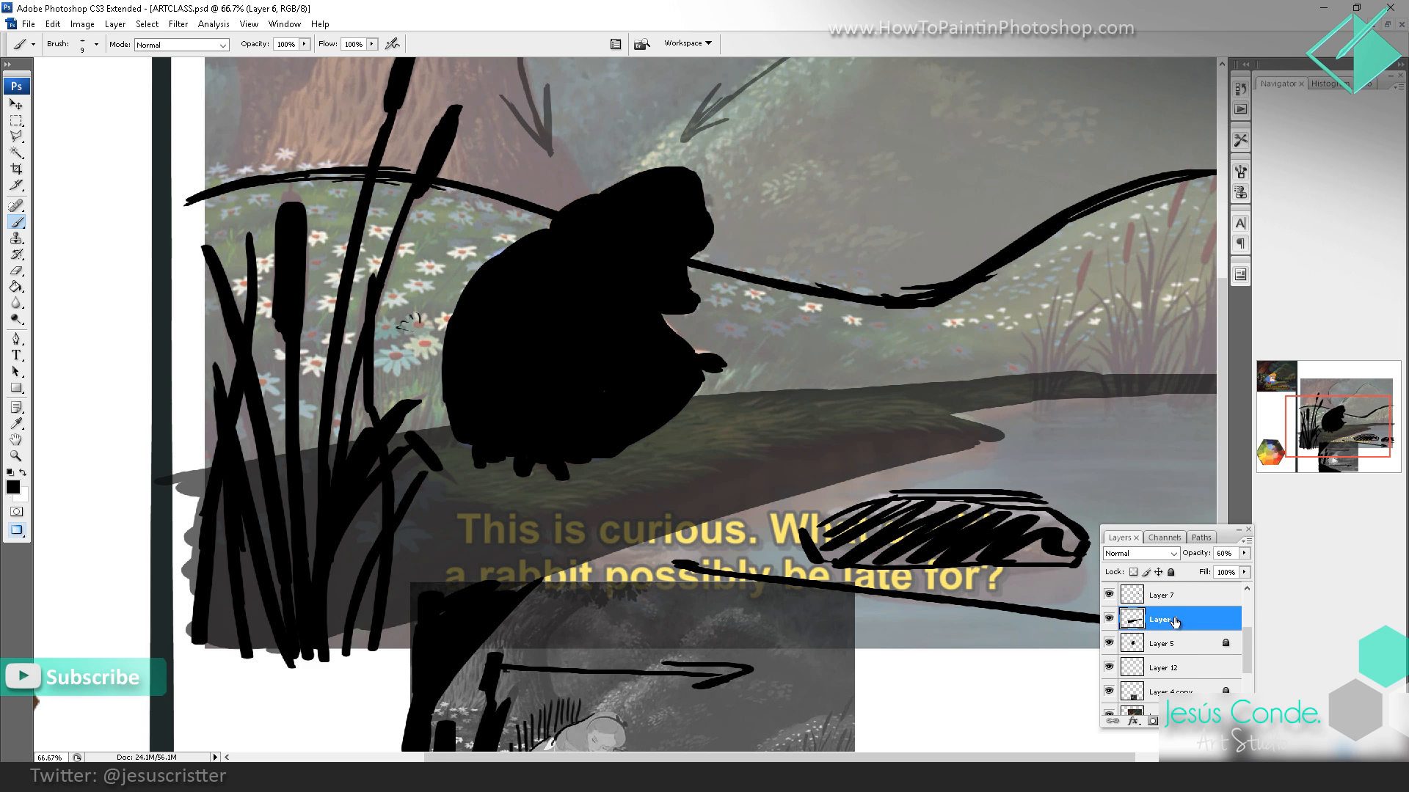
click(1171, 645)
scroll(1245, 653, up, 4)
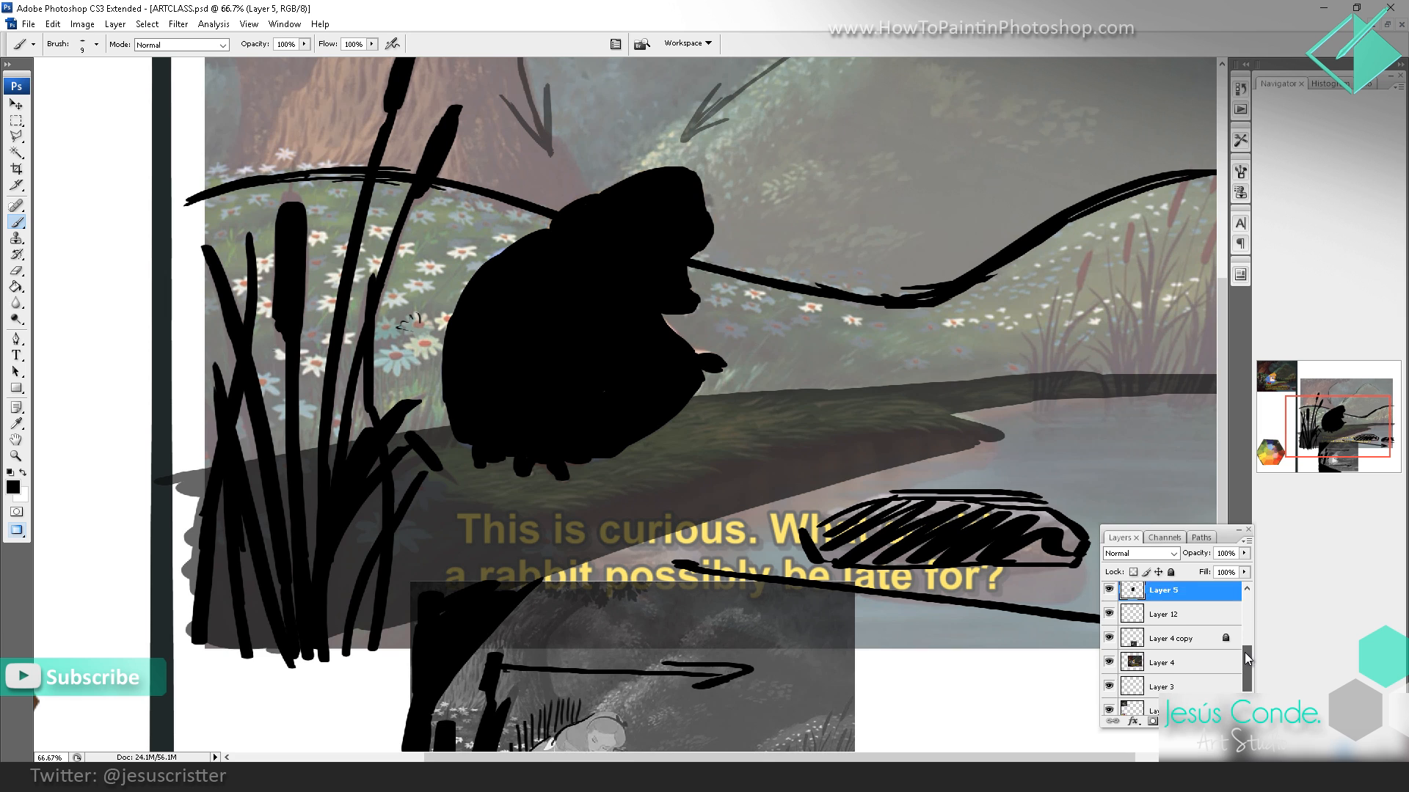
Step: Merge the silhouette and arrow layers from Layer 11 down into Layer 12, and lock the merged layer
click(1175, 594)
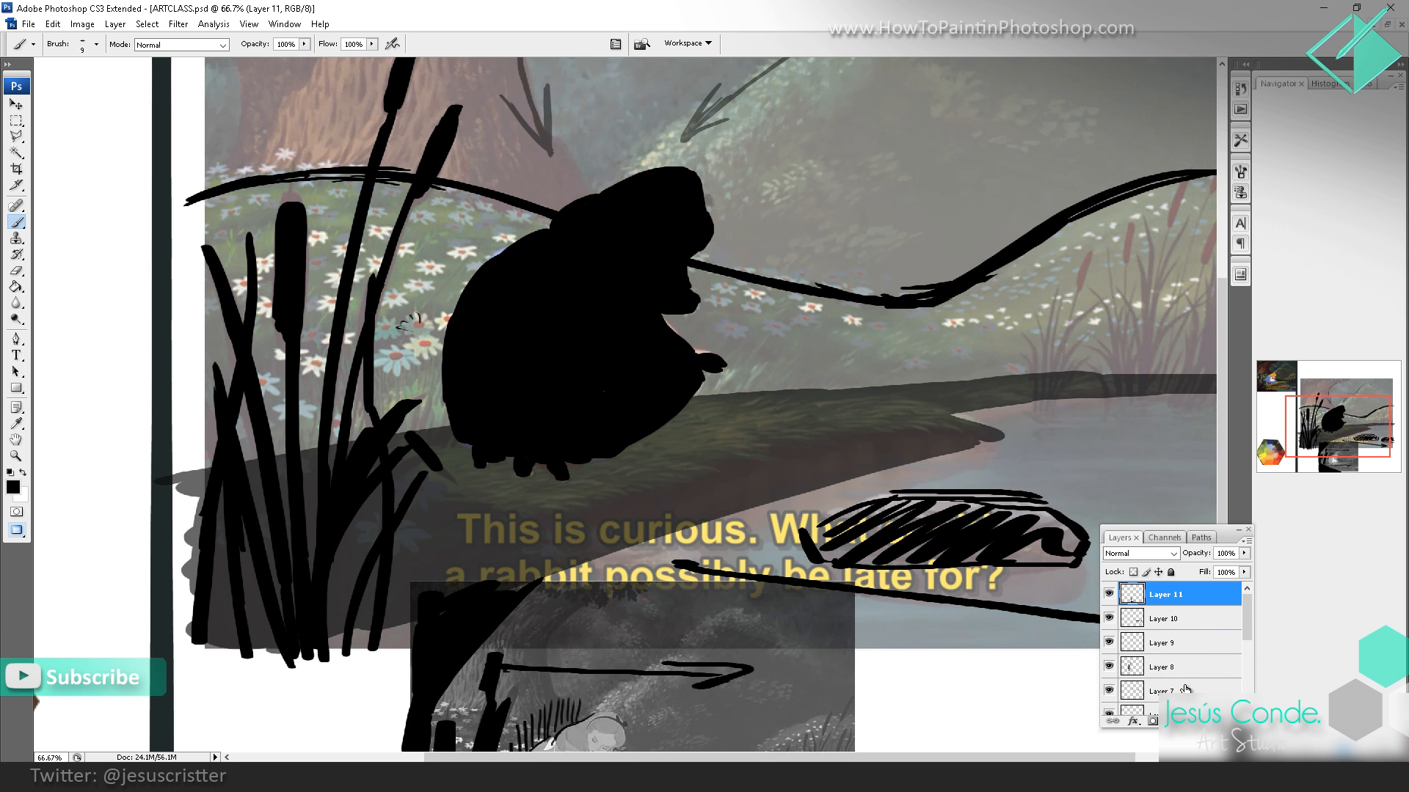
shift+click(1188, 689)
key(ctrl+e)
key(ctrl+e)
key(ctrl+e)
key(ctrl+e)
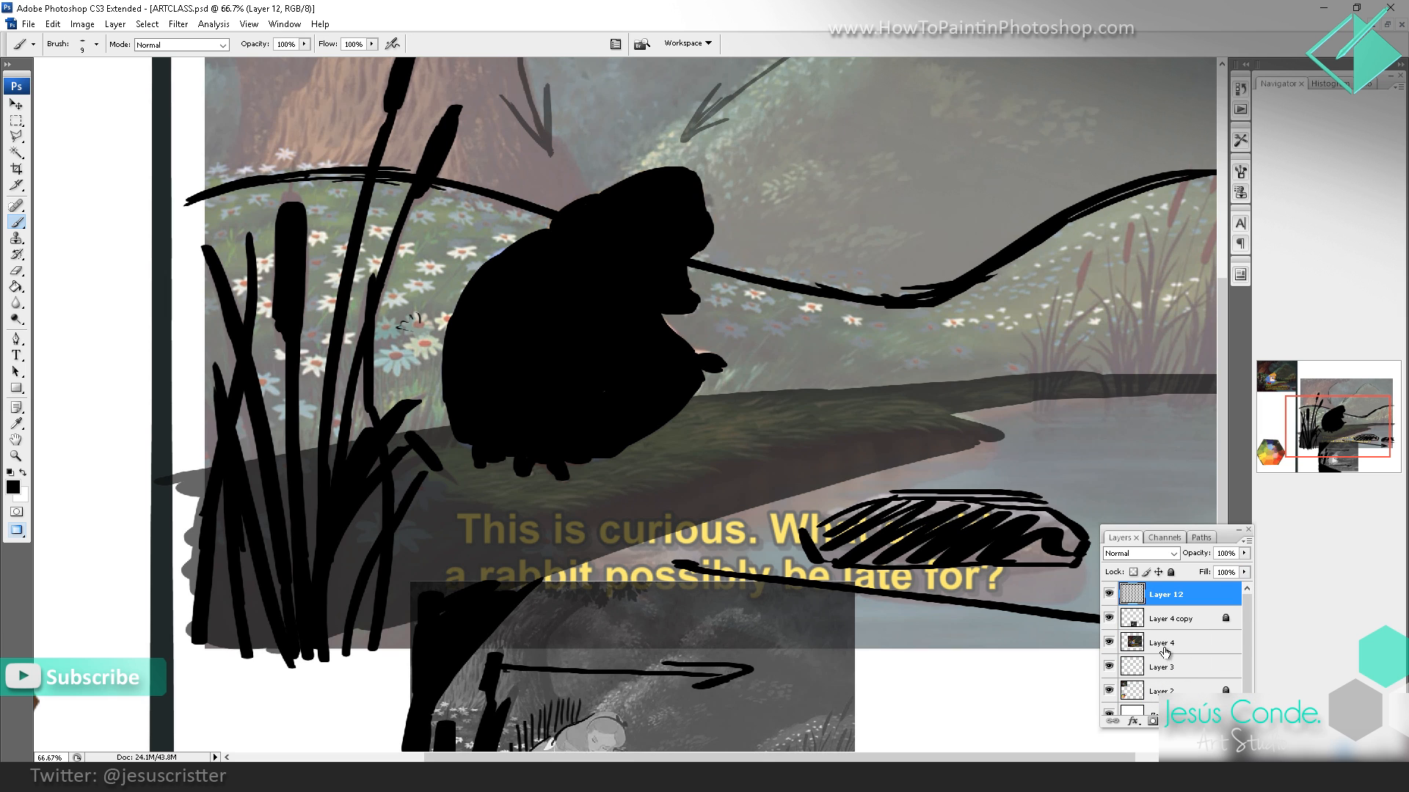
click(1110, 595)
click(1110, 594)
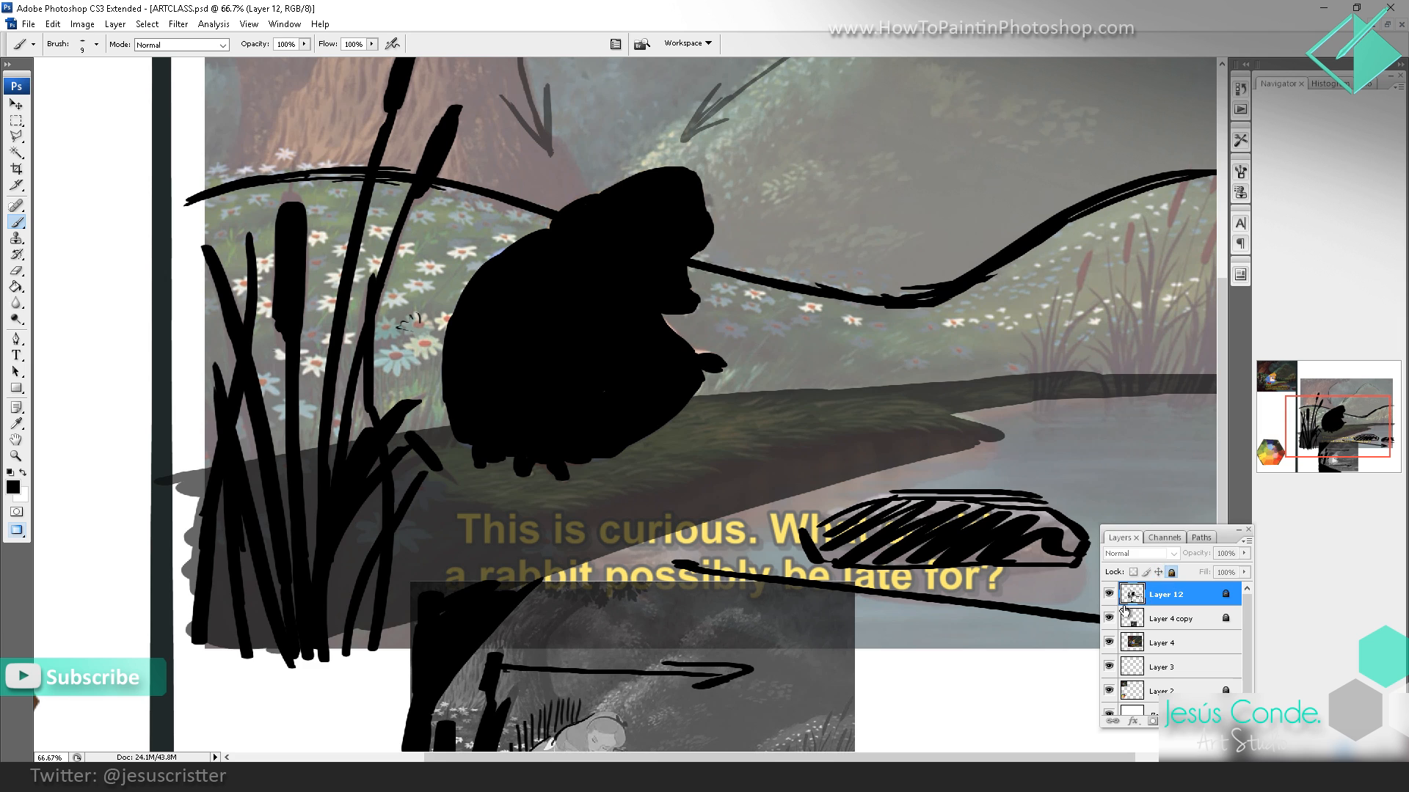
Step: Hide Layer 12, Layer 4 copy and Layer 4, and create a new layer at the top of the stack
drag(1110, 594, 1115, 628)
click(1110, 643)
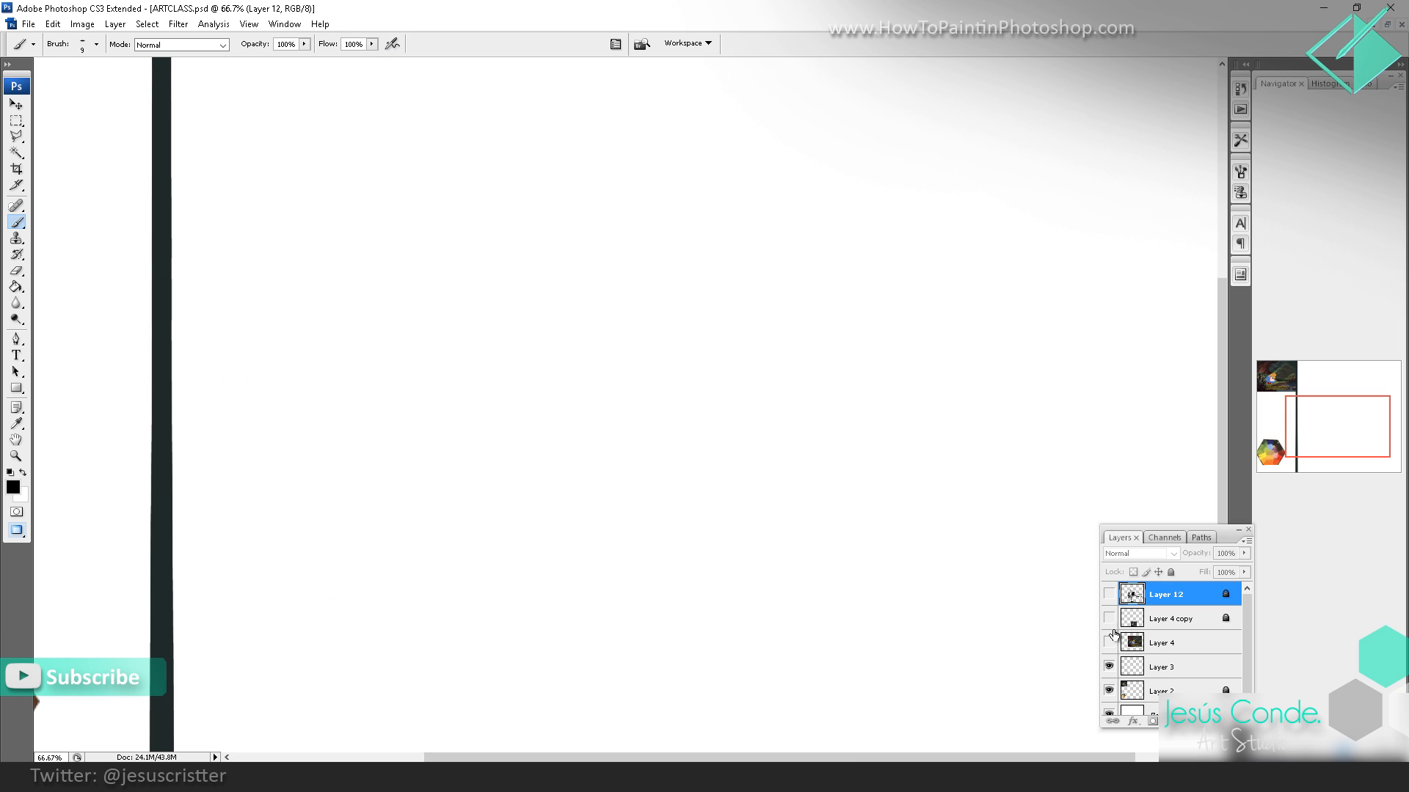
key(z)
alt+click(928, 472)
alt+click(751, 356)
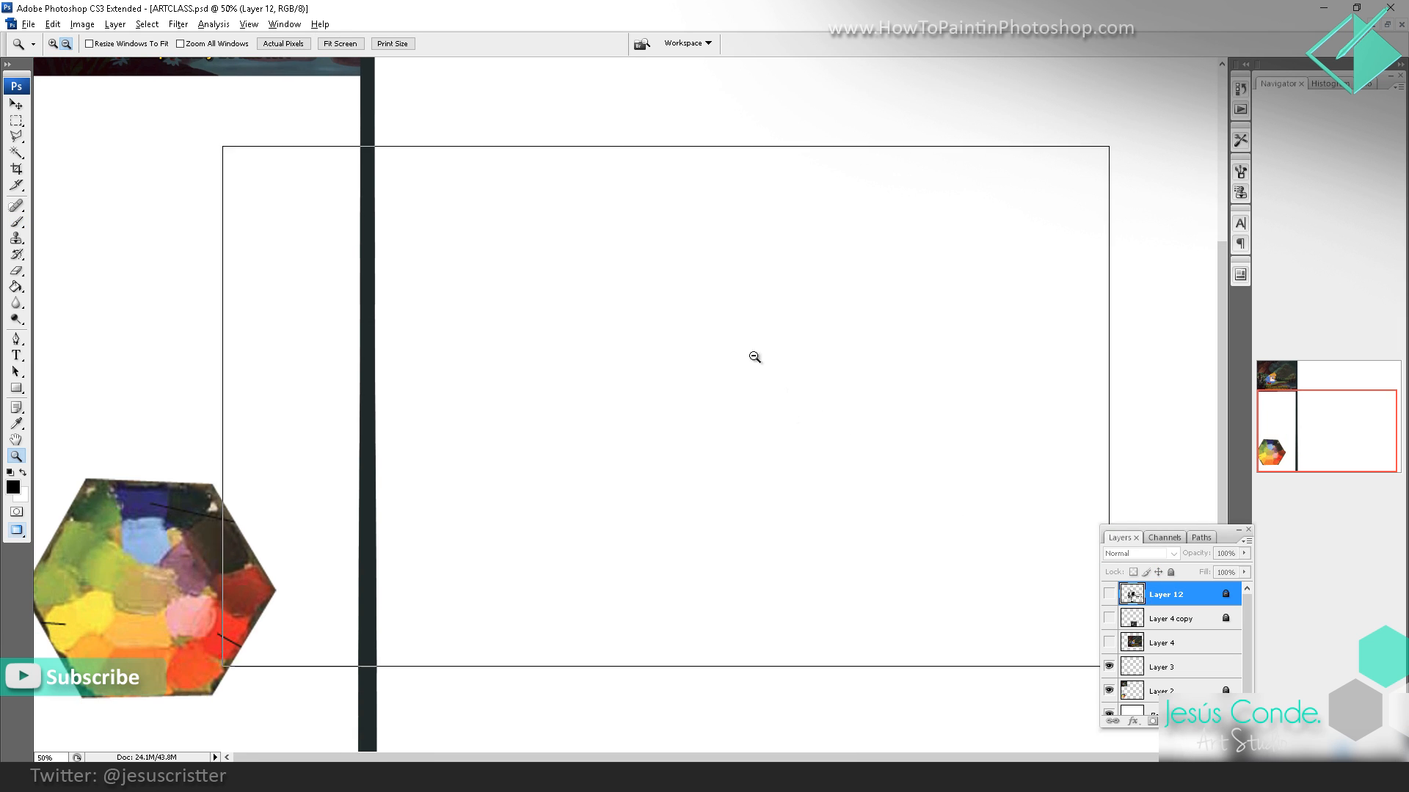
key(b)
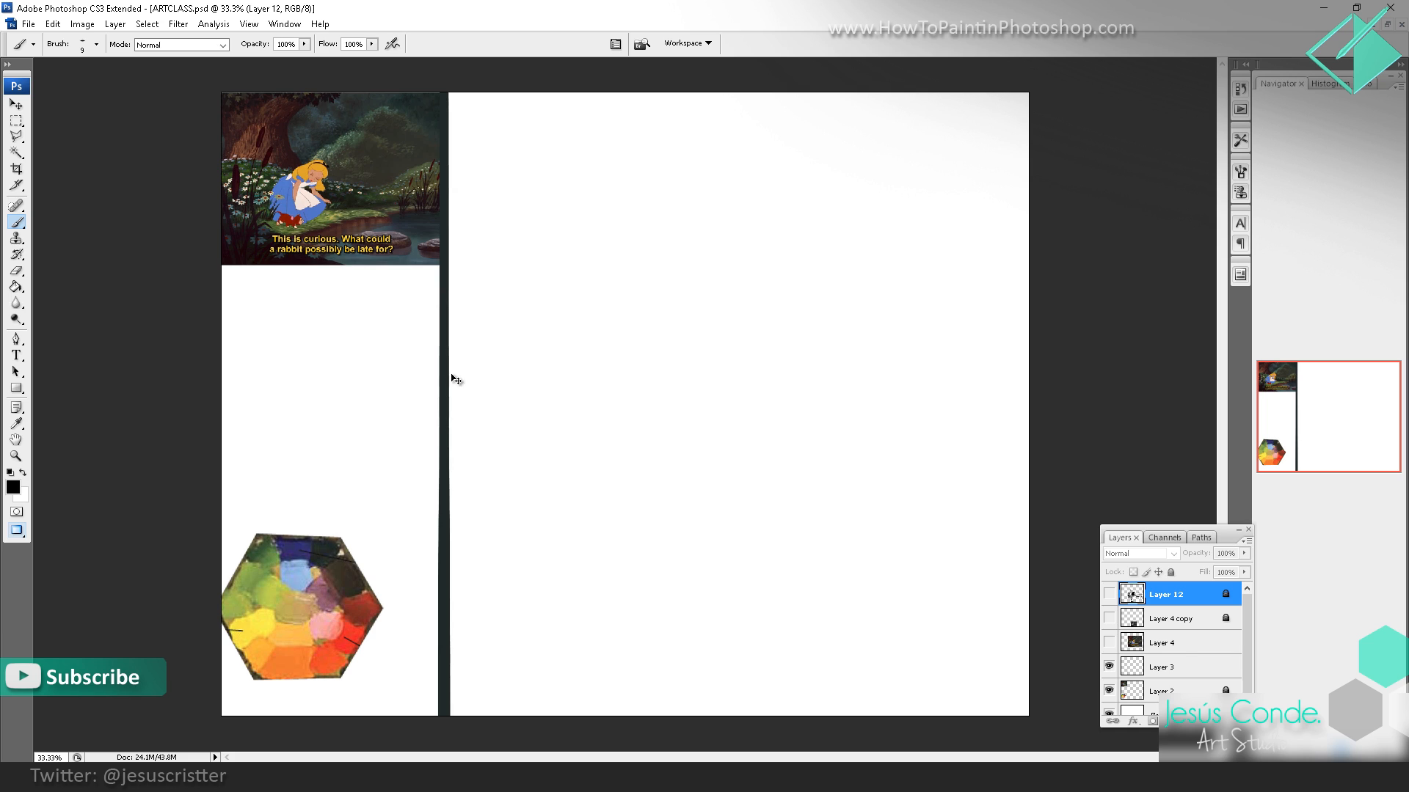
key(ctrl+shift+alt+n)
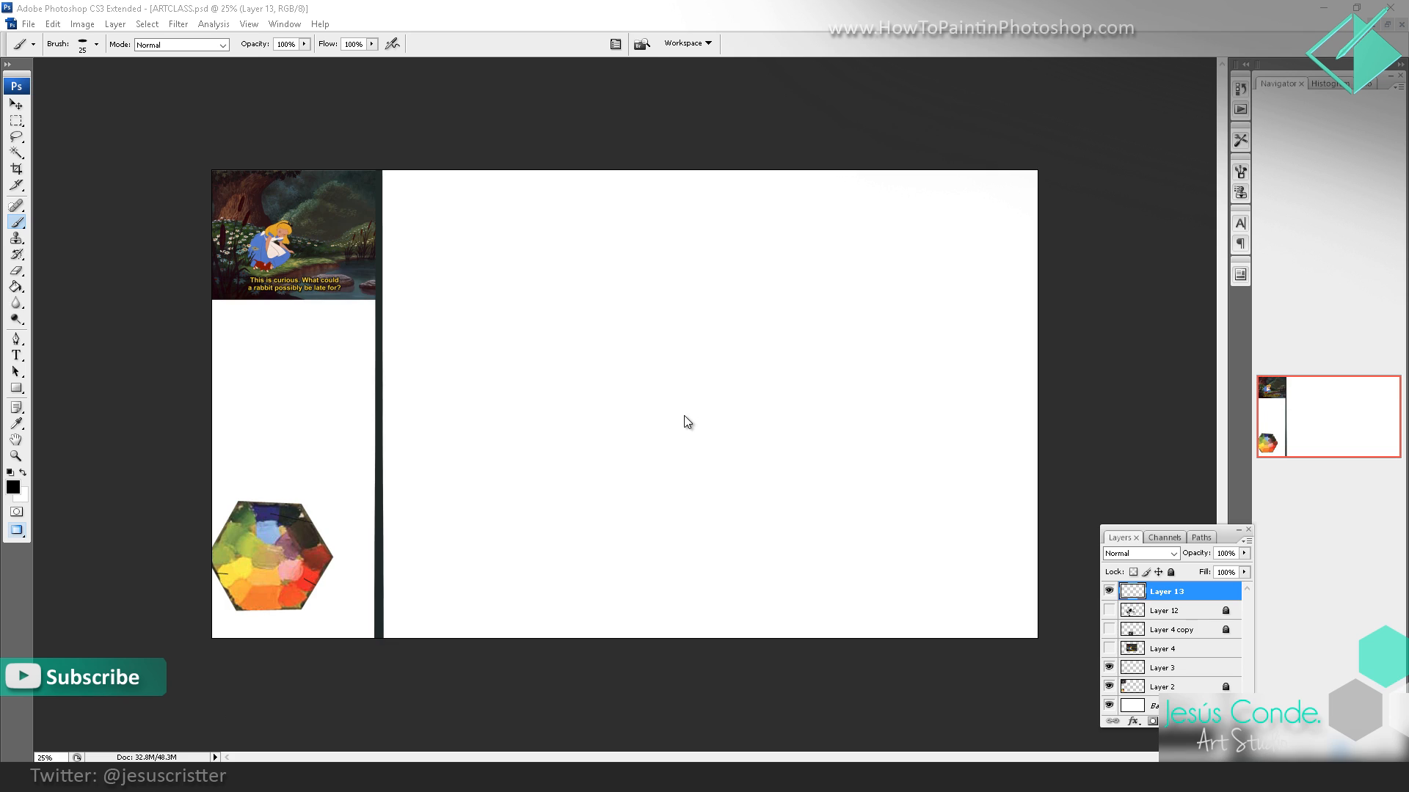
key(XF86AudioLowerVolume)
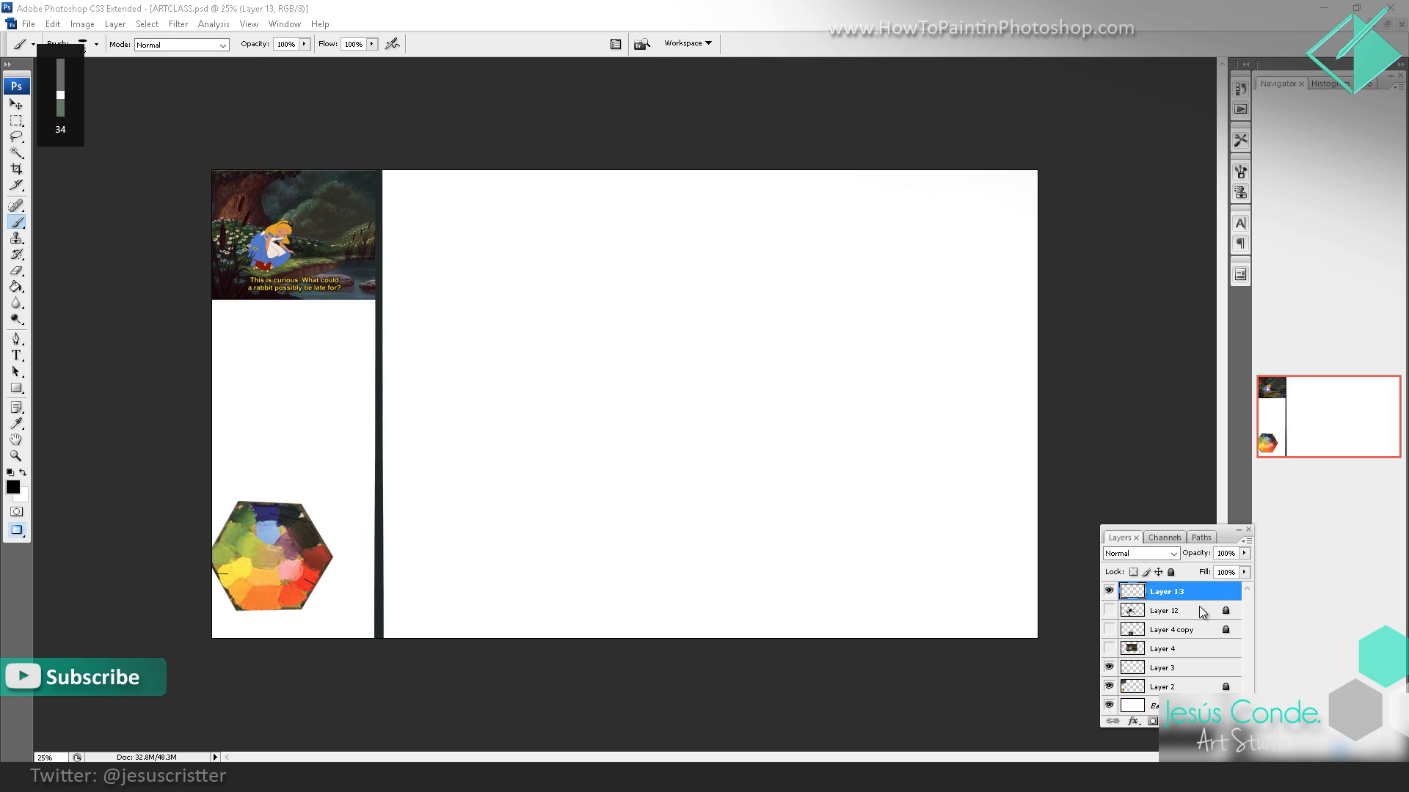
click(1109, 591)
click(1109, 592)
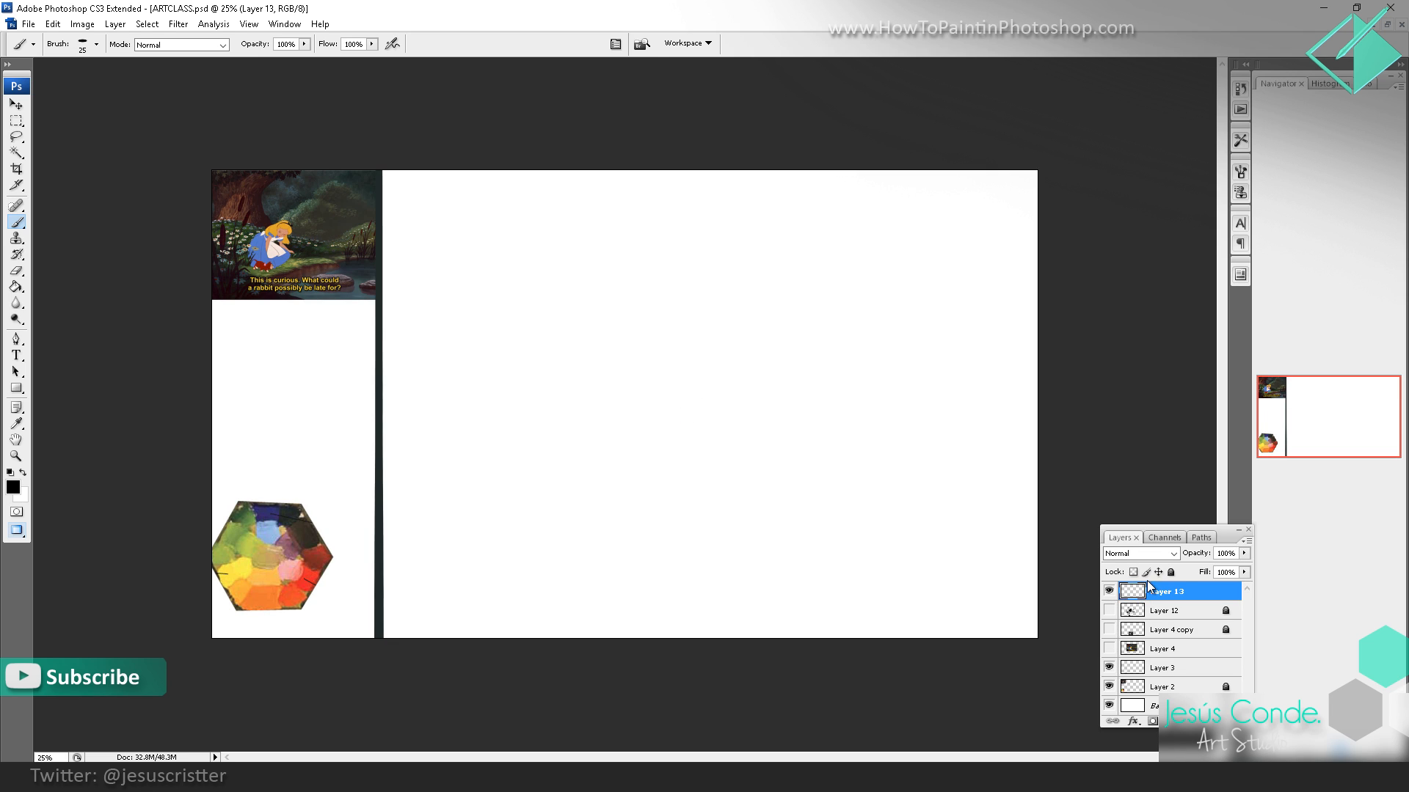
Step: Create a new layer above Layer 13, leave Layer 13 unlocked, and select the new layer for painting
click(1172, 573)
key(ctrl+shift+n)
key(Return)
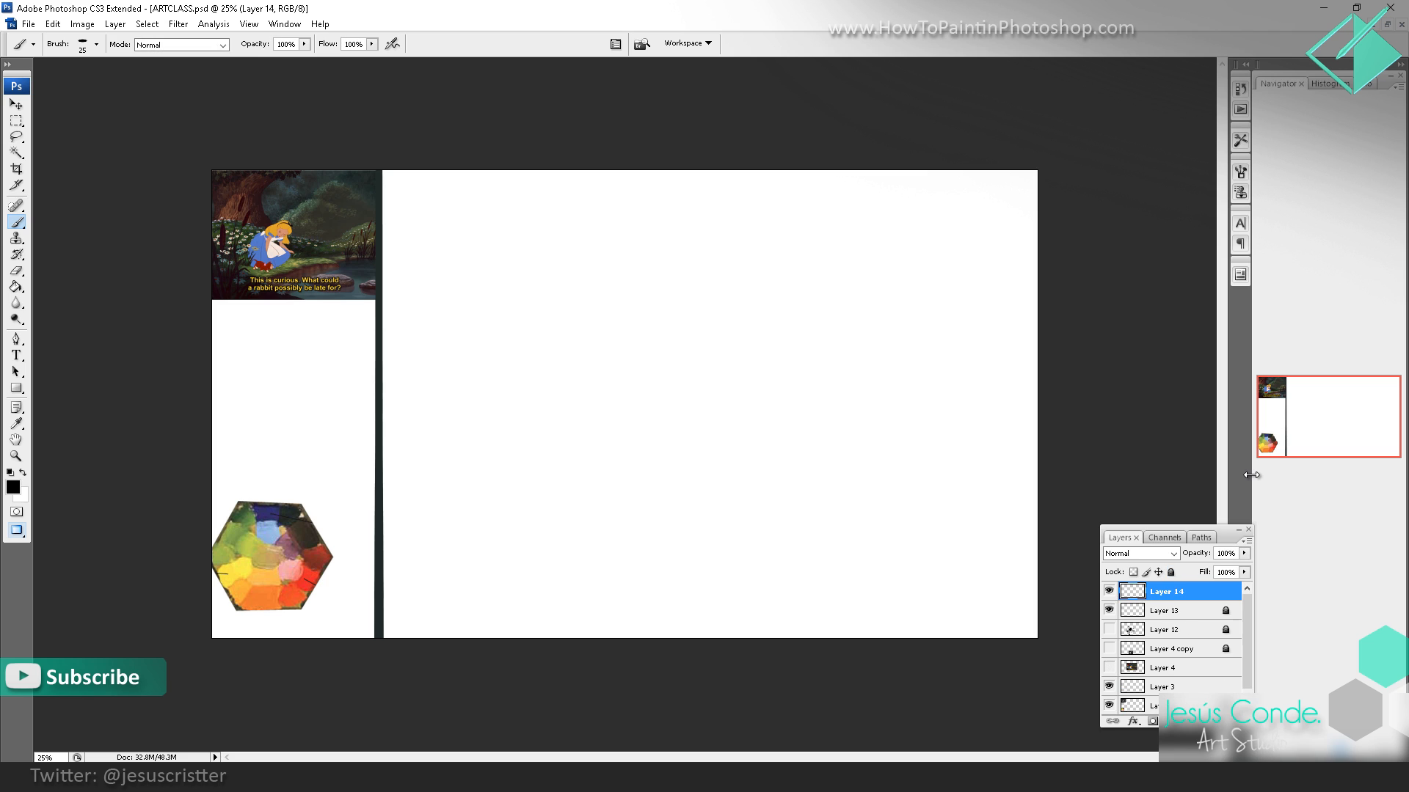
click(1181, 612)
click(1172, 573)
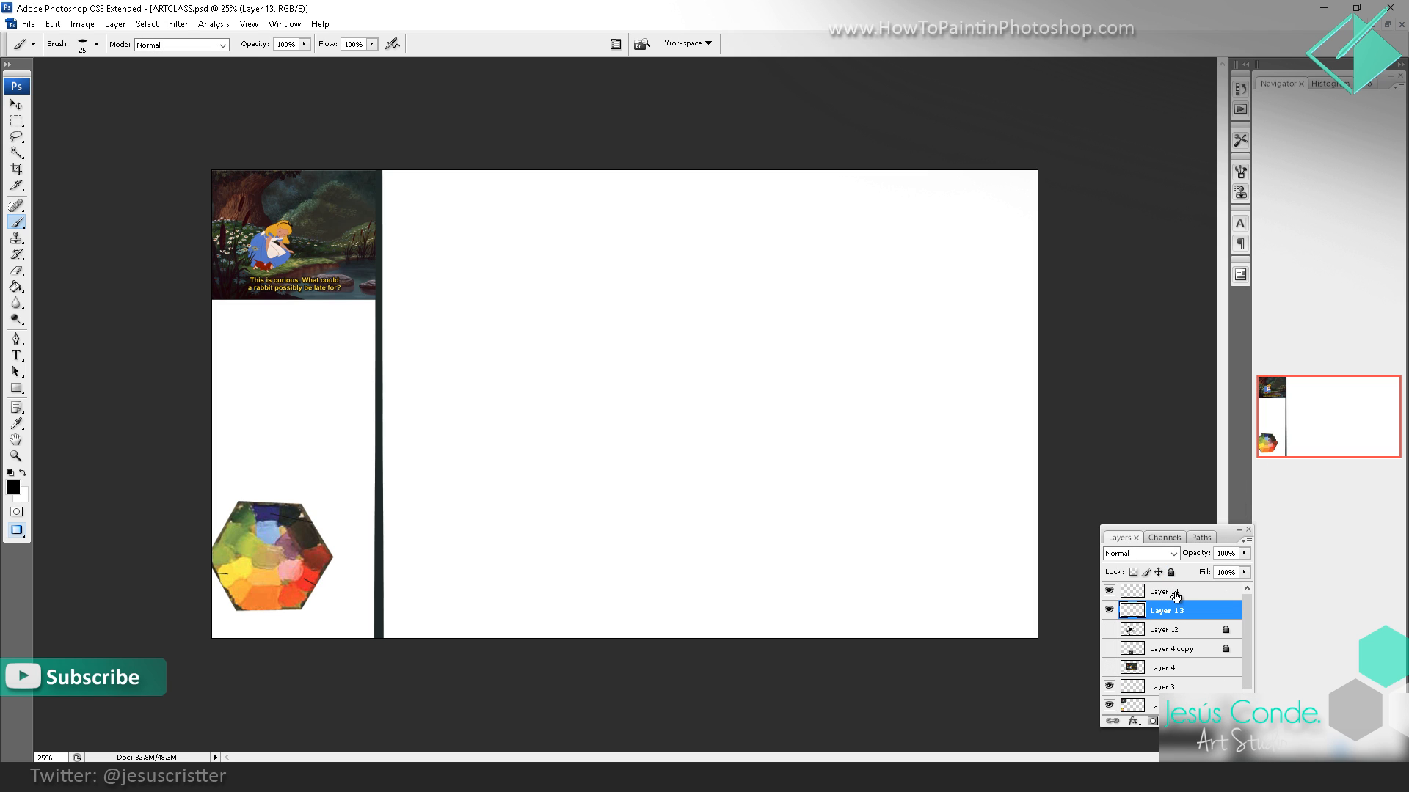
click(1175, 592)
drag(665, 257, 629, 482)
key(ctrl+z)
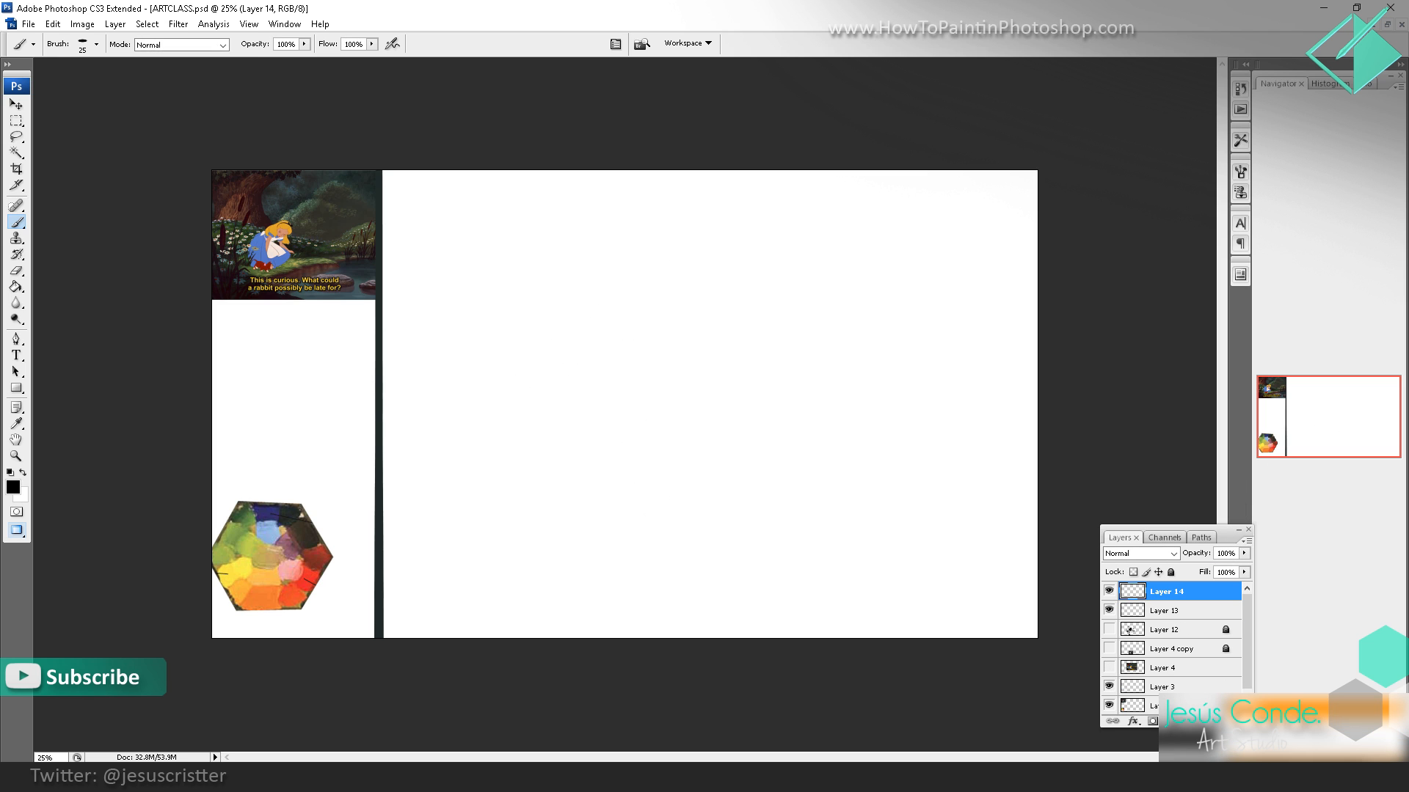
key(z)
click(677, 350)
key(b)
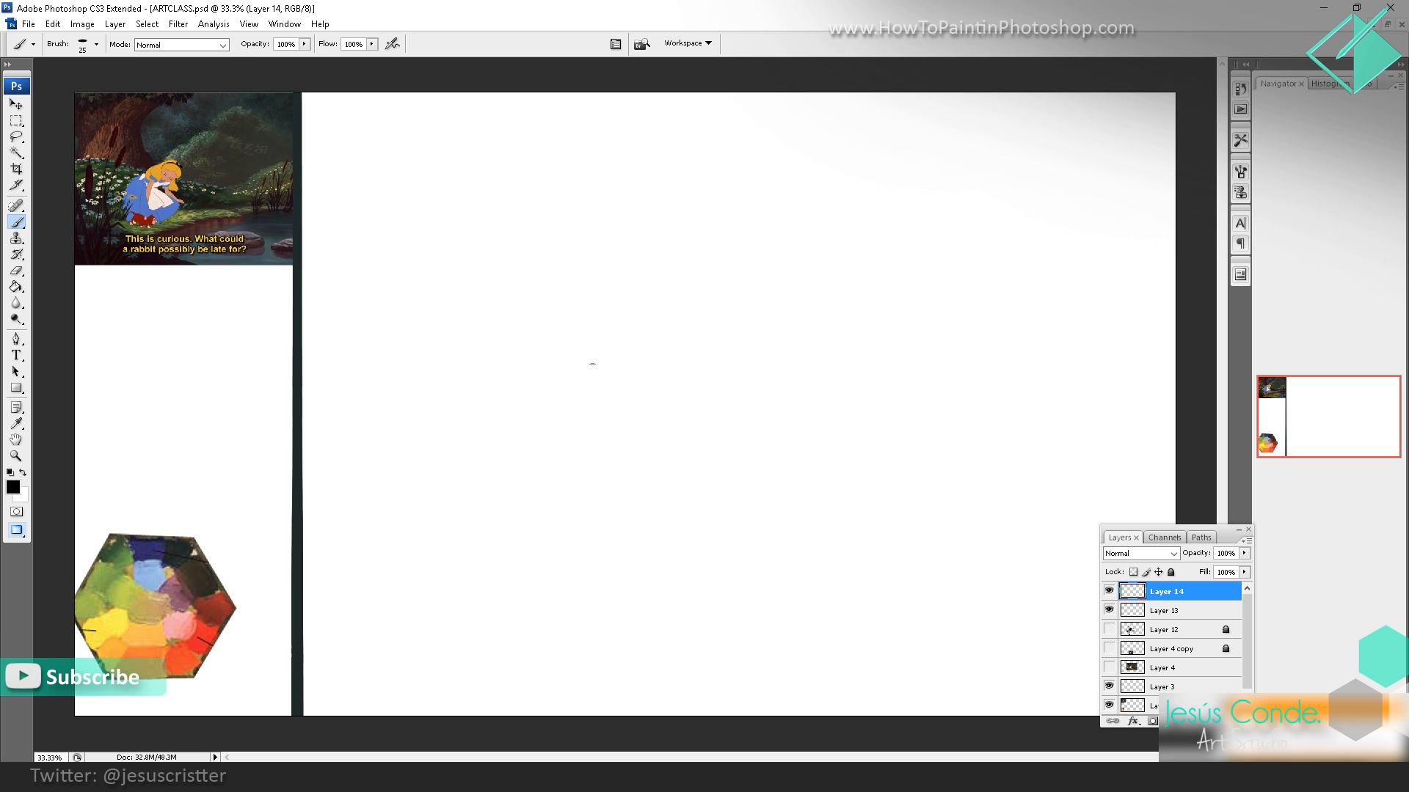
mouse_move(628, 312)
mouse_down()
mouse_move(514, 407)
mouse_move(488, 511)
mouse_move(638, 552)
mouse_up()
key(ctrl+z)
Step: Add a Hue/Saturation adjustment layer above the Background to darken the white canvas to mid-gray, and select Layer 14
drag(1246, 615, 1245, 653)
click(1174, 706)
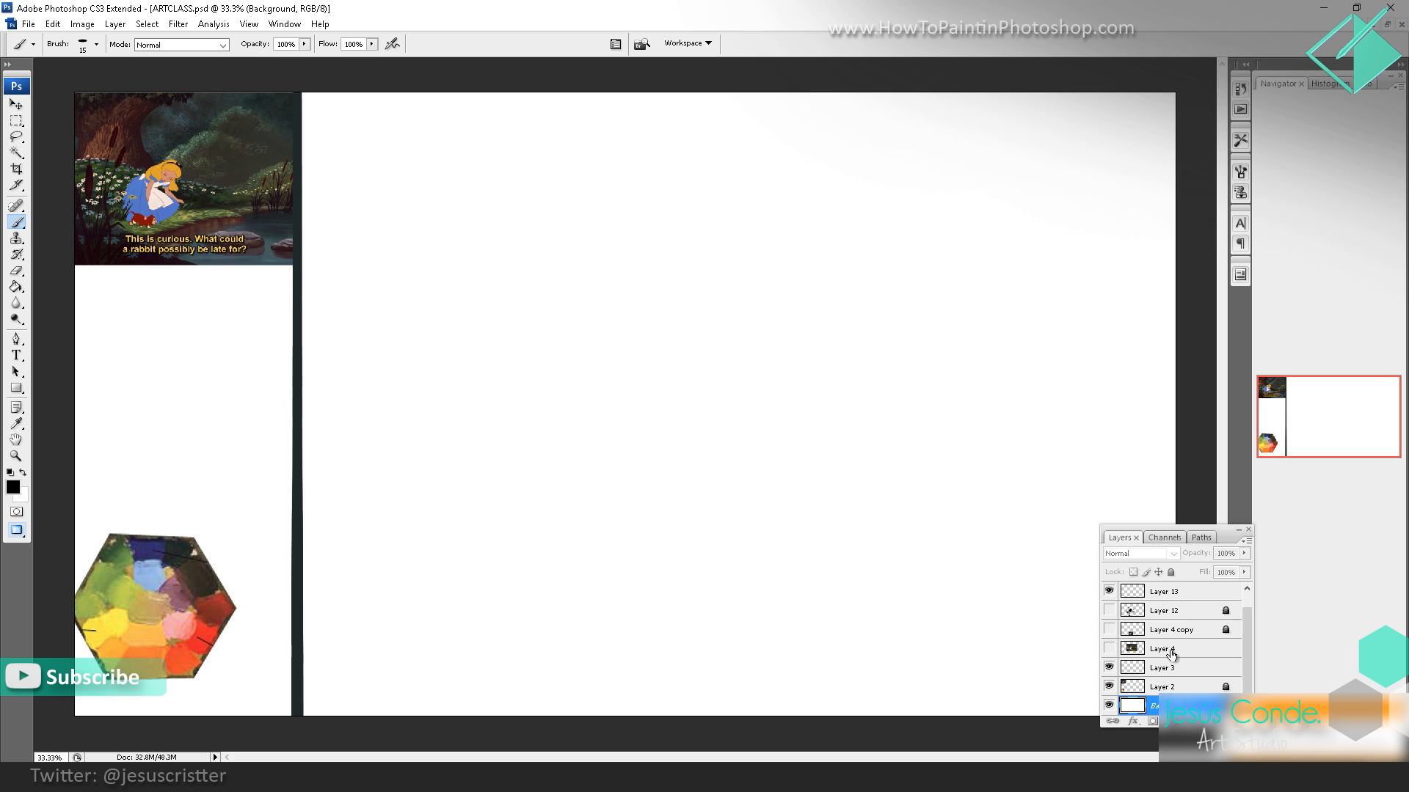
click(1174, 721)
click(1210, 577)
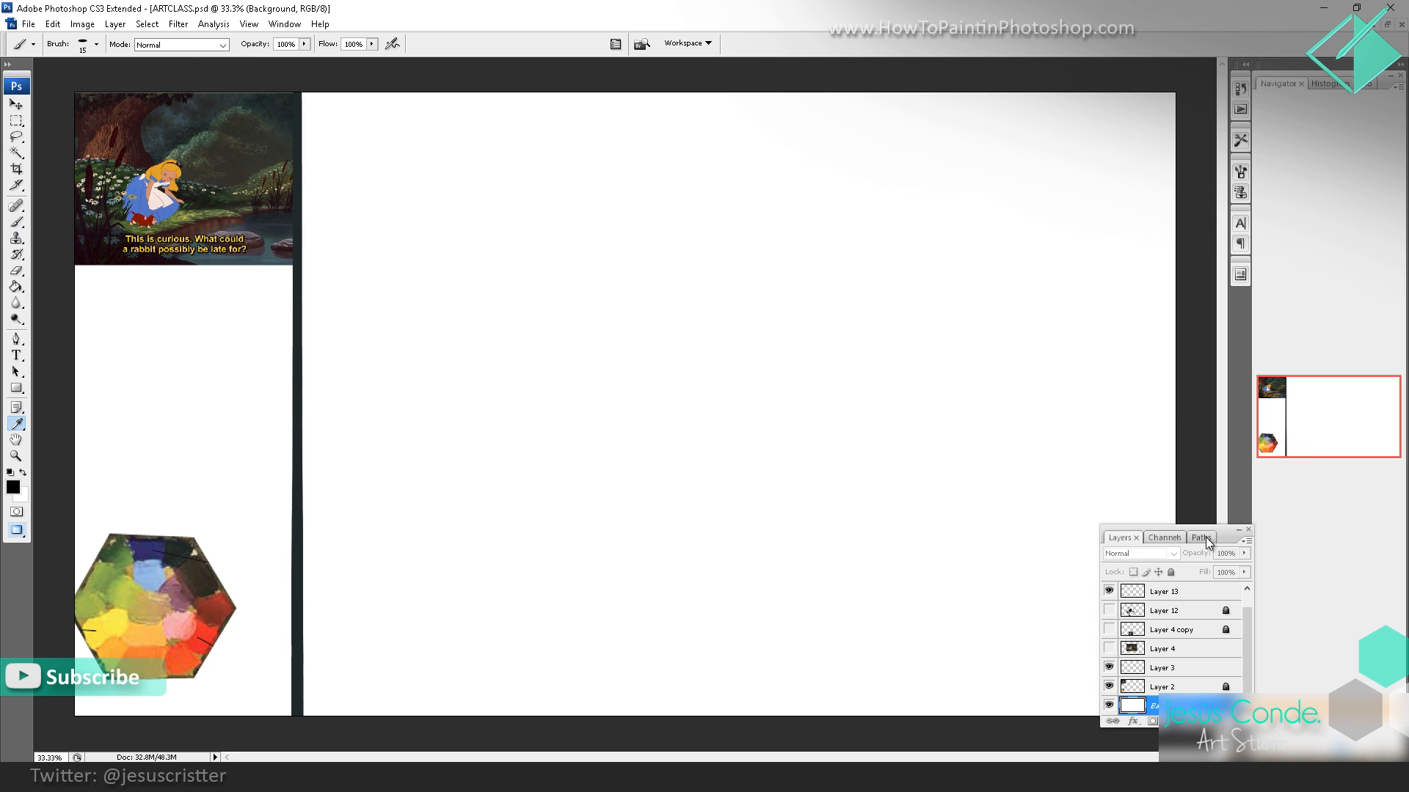
drag(937, 338, 910, 345)
click(1083, 224)
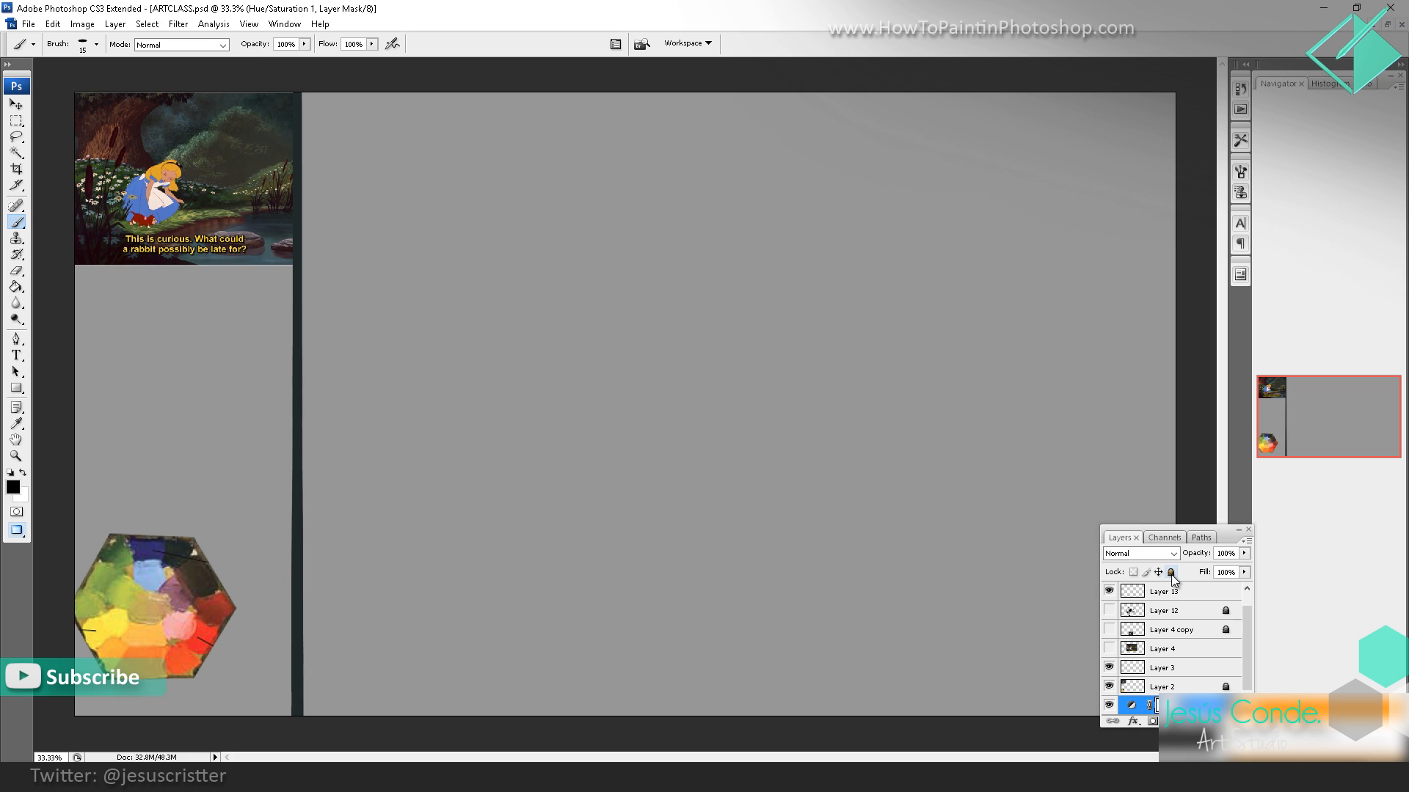
drag(1244, 629, 1240, 605)
click(1190, 596)
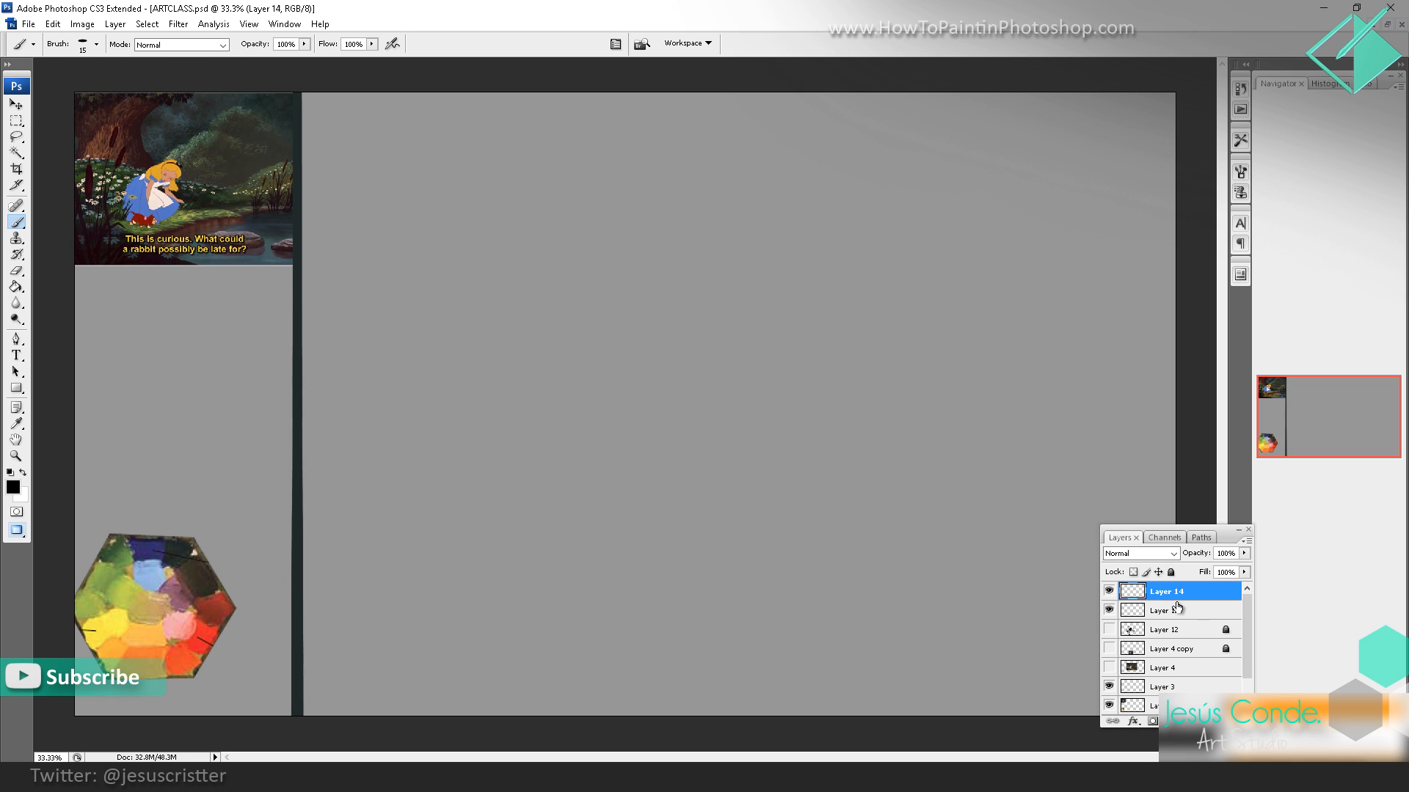
click(1109, 594)
key(XF86AudioLowerVolume)
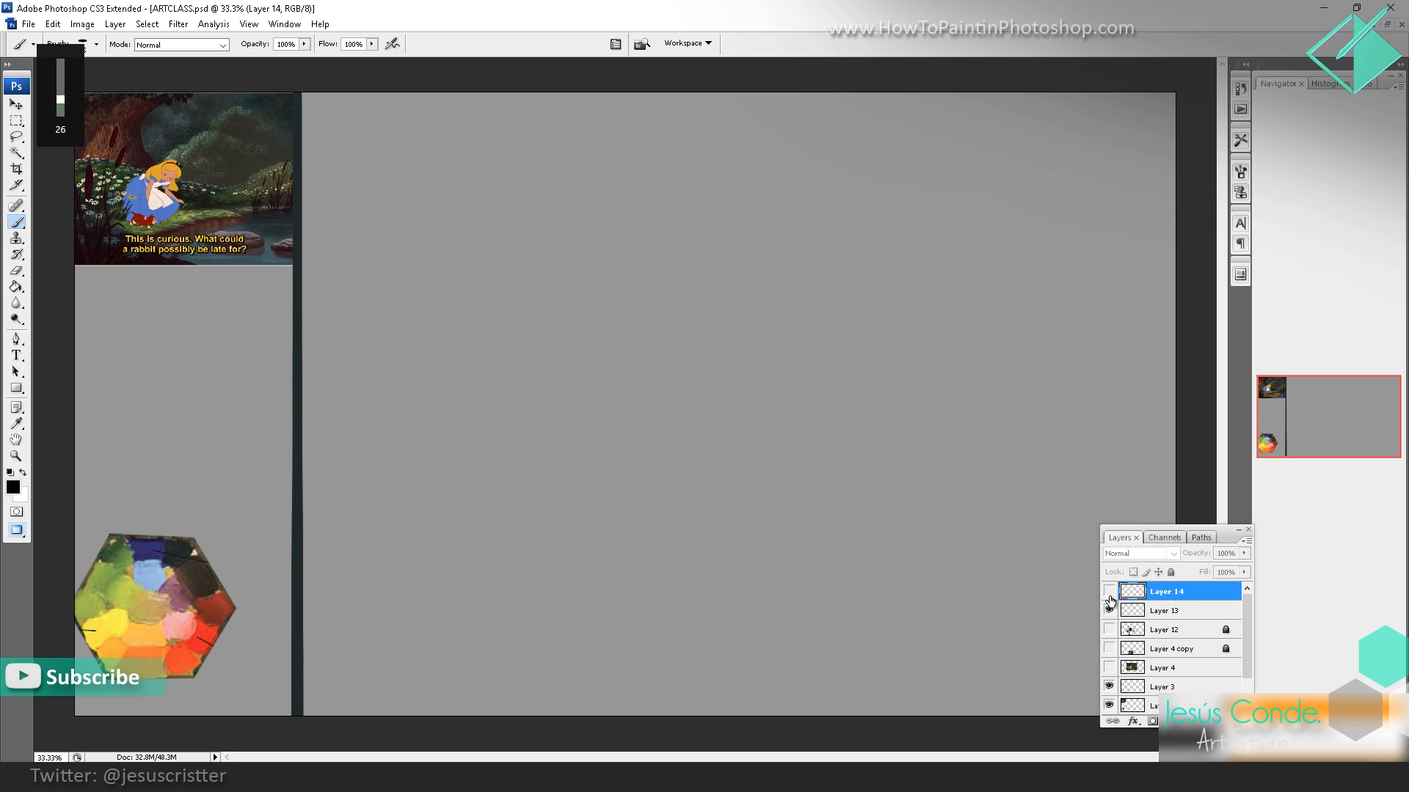
key(XF86AudioLowerVolume)
key(XF86AudioLowerVolume)
key(XF86AudioLowerVolume)
key(XF86AudioLowerVolume)
key(XF86AudioLowerVolume)
key(XF86AudioLowerVolume)
key(XF86AudioLowerVolume)
key(XF86AudioLowerVolume)
click(1109, 592)
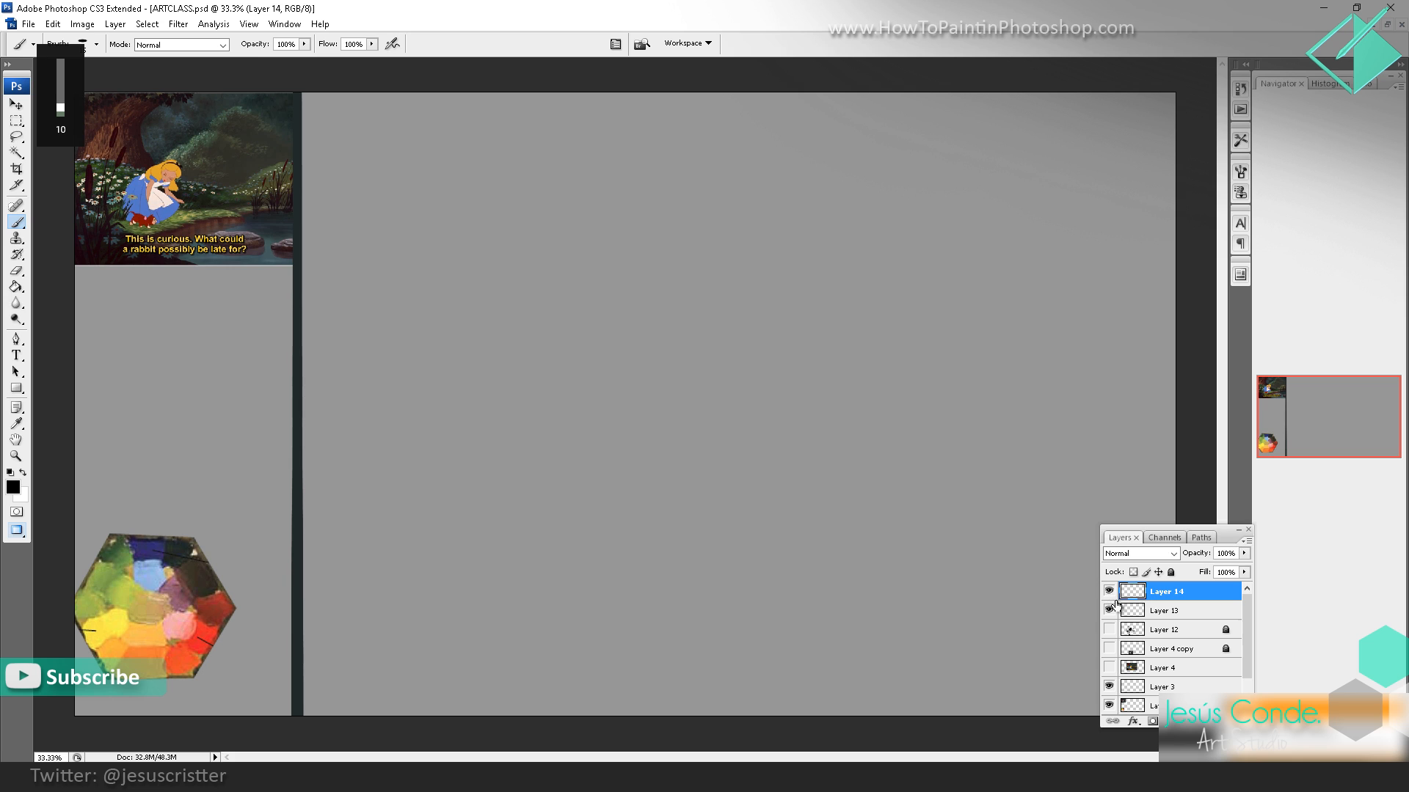
Step: Delete Layer 14 and create a fresh empty layer above Layer 13
key(Delete)
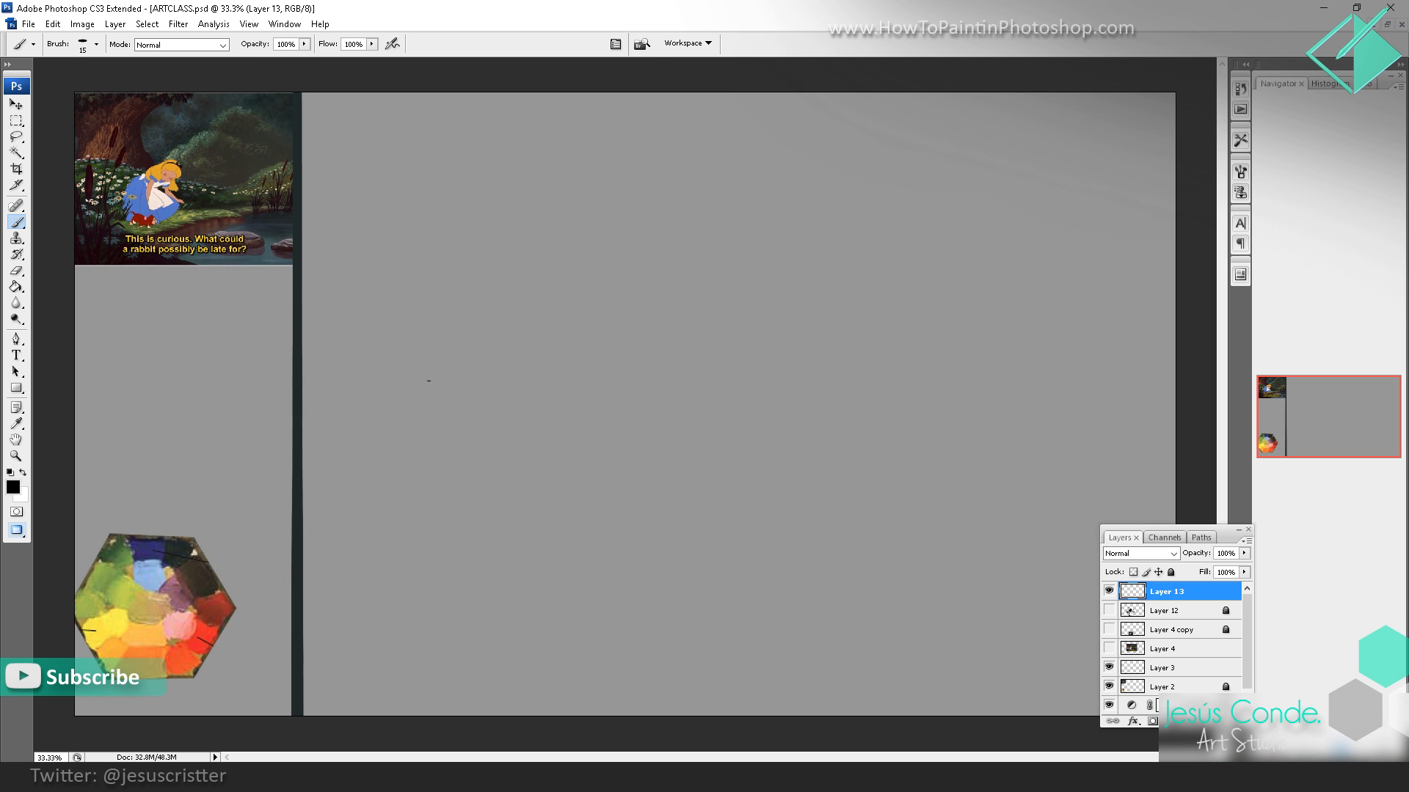
key(ctrl+shift+n)
key(Return)
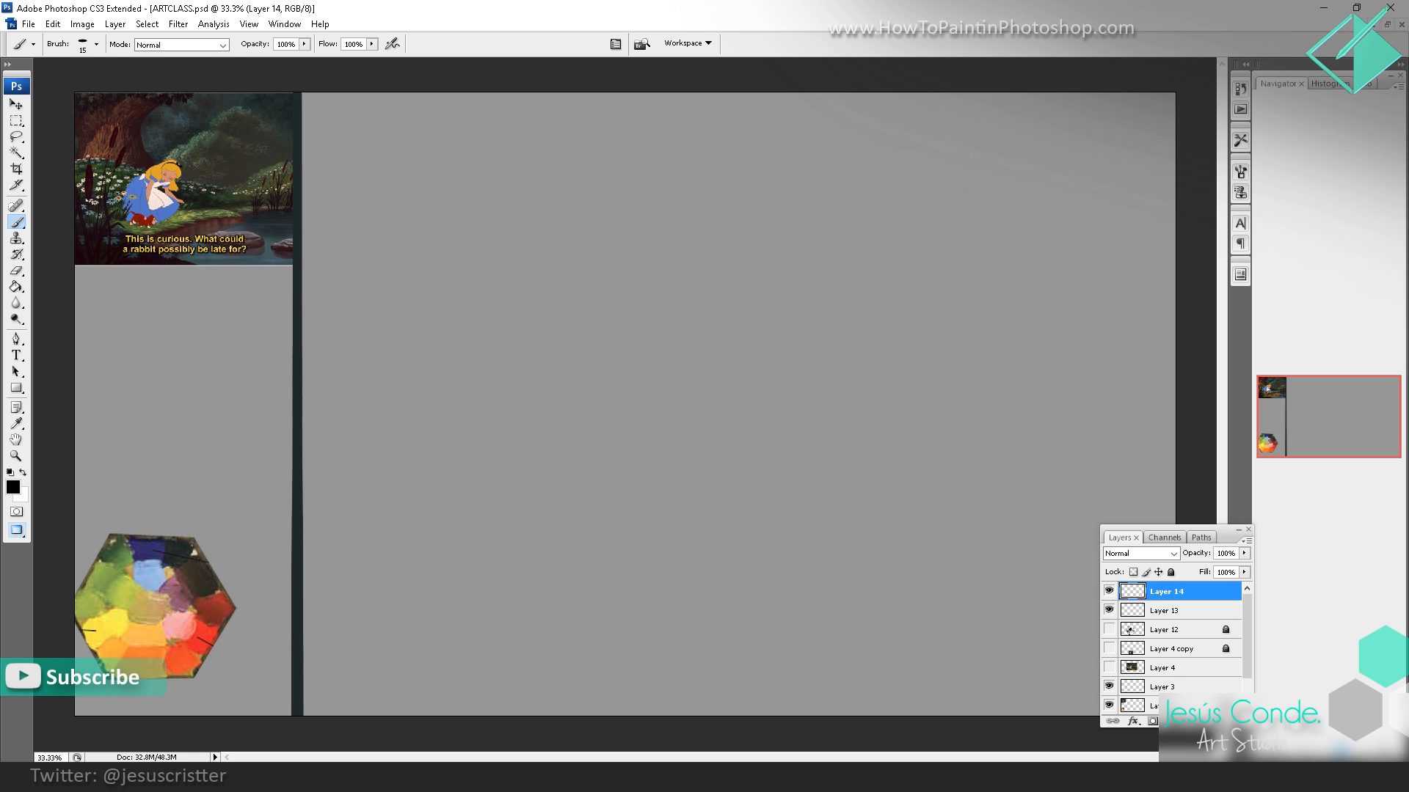
Step: Collapse the Navigator panel group and move the floating Layers panel clear of the canvas
click(1399, 65)
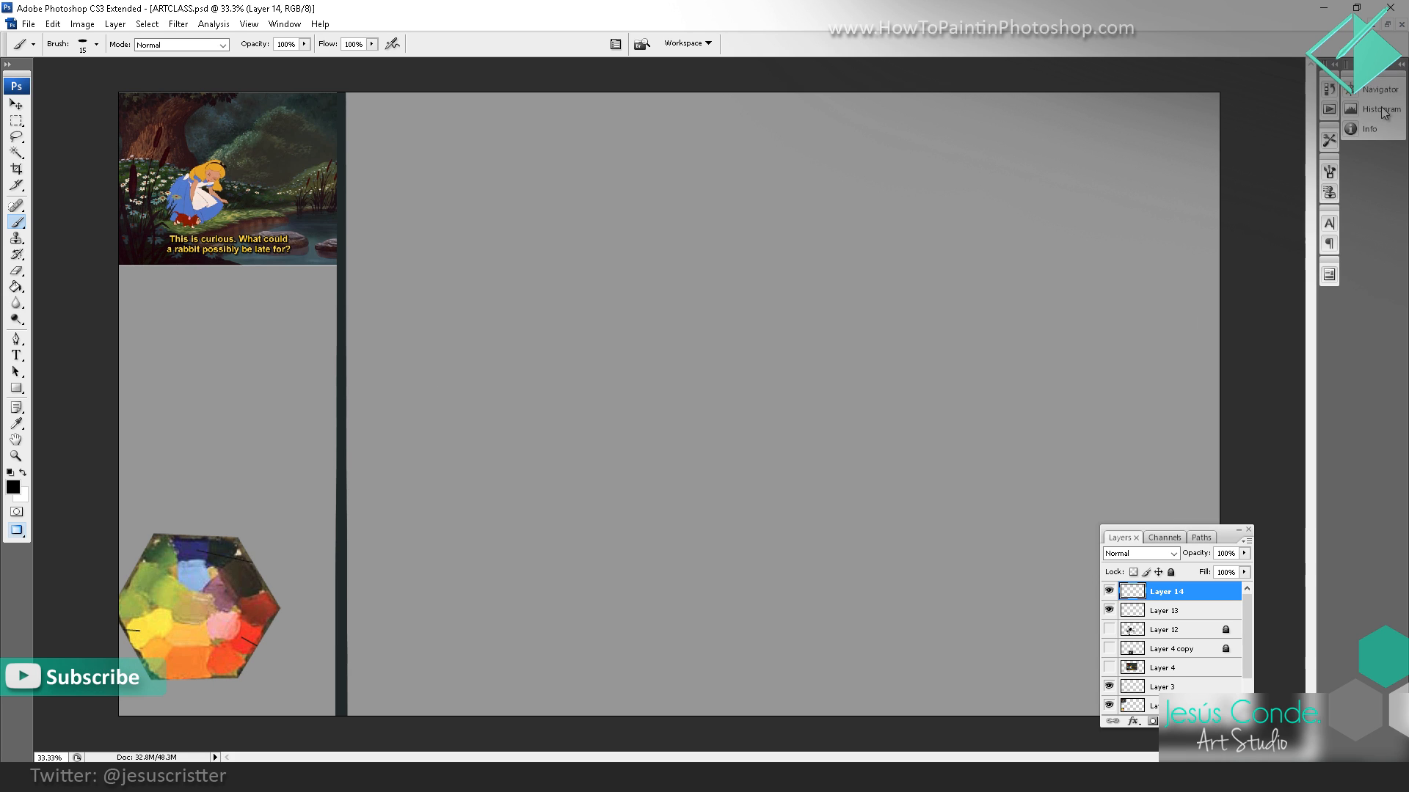
drag(1231, 542, 1399, 494)
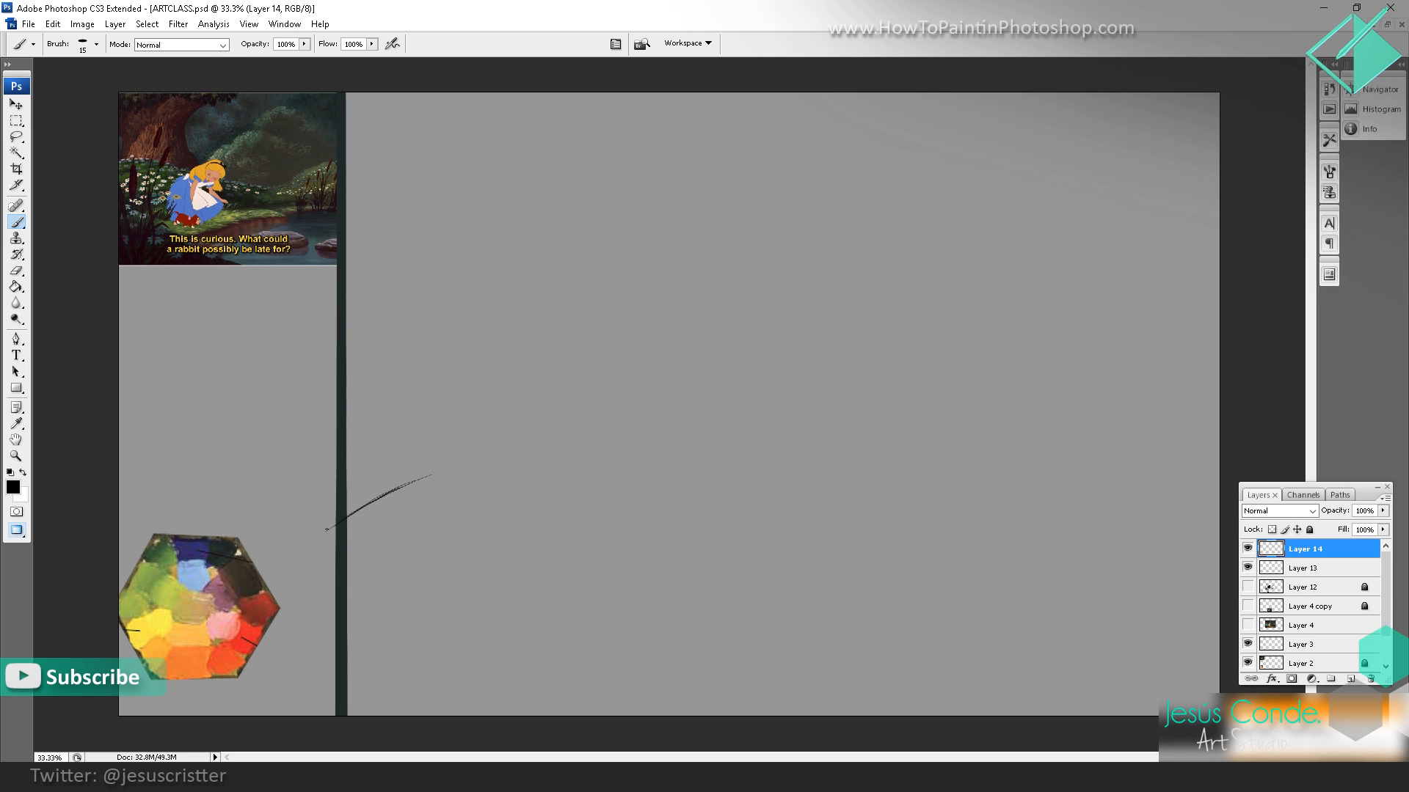
Step: Sketch a wavy ground line in loose black strokes across the full width of the gray painting area
mouse_move(345, 517)
mouse_down()
mouse_move(463, 448)
mouse_move(598, 440)
mouse_move(888, 504)
mouse_move(1124, 460)
mouse_up()
mouse_move(1221, 448)
mouse_down()
mouse_move(1069, 486)
mouse_move(721, 442)
mouse_up()
mouse_move(845, 490)
mouse_down()
mouse_move(671, 442)
mouse_move(480, 431)
mouse_up()
drag(348, 492, 482, 428)
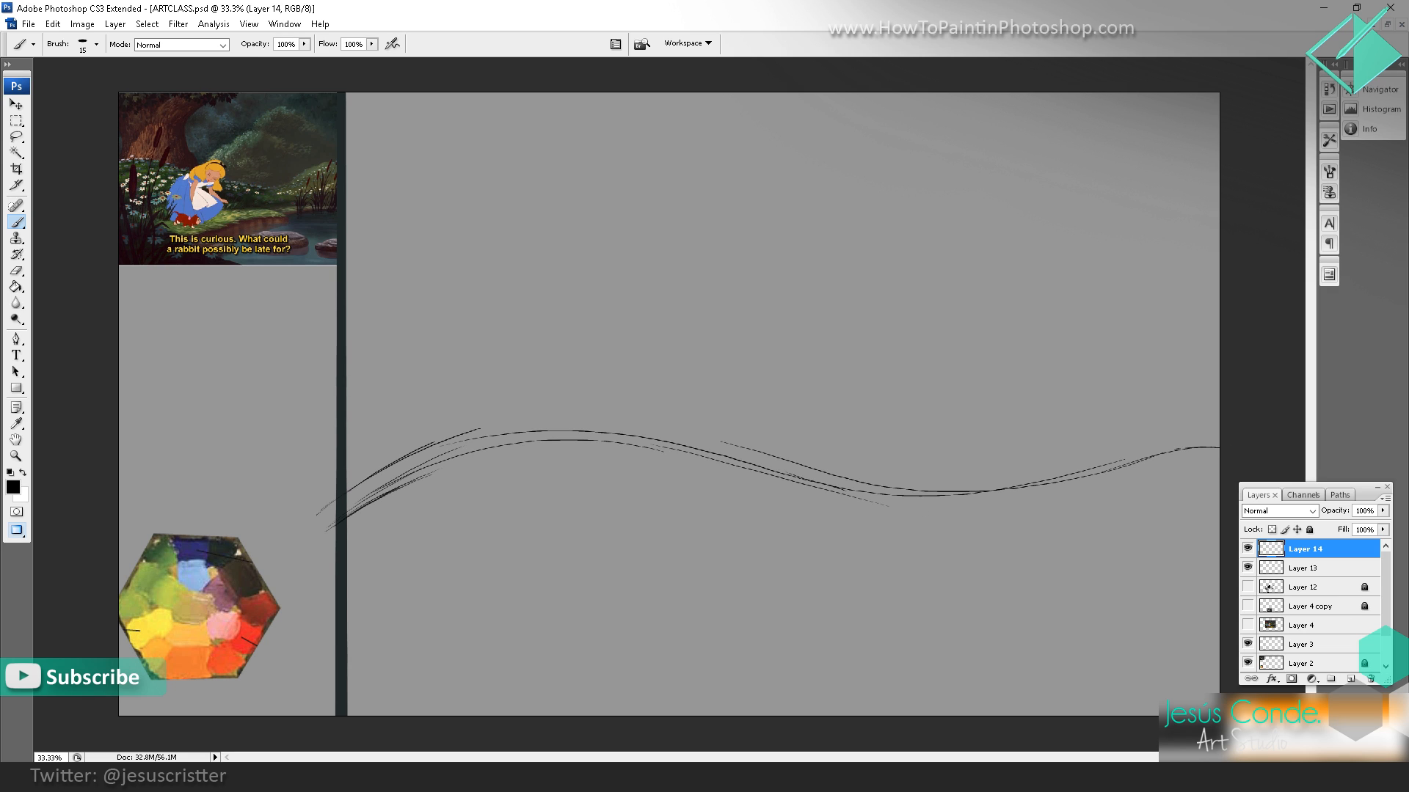
mouse_move(317, 513)
mouse_down()
mouse_move(477, 433)
mouse_move(728, 445)
mouse_move(1011, 513)
mouse_up()
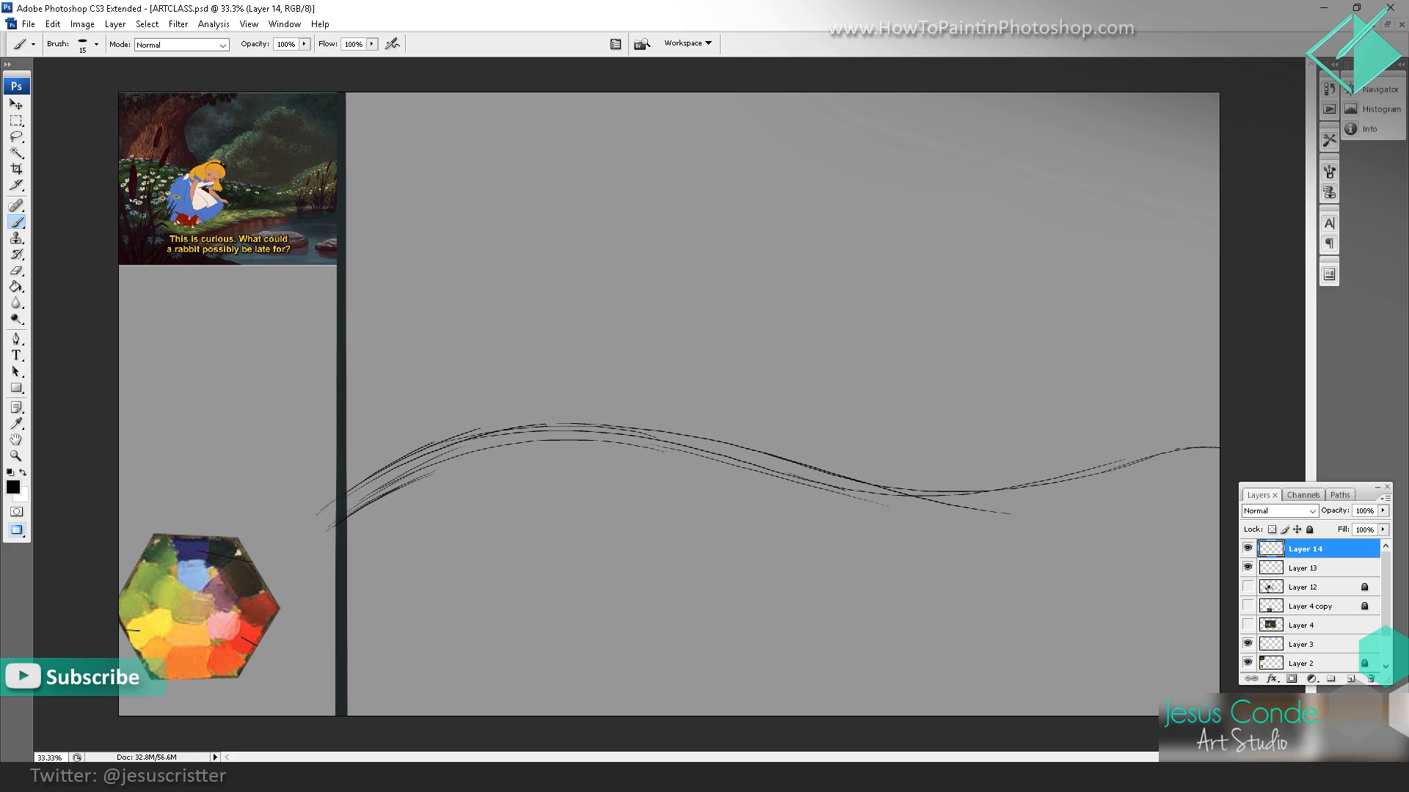
Step: Sketch the tree trunk's curved edge with several strokes sweeping from the top of the painting area down to the ground line
drag(596, 154, 786, 463)
drag(569, 141, 555, 253)
drag(564, 163, 581, 344)
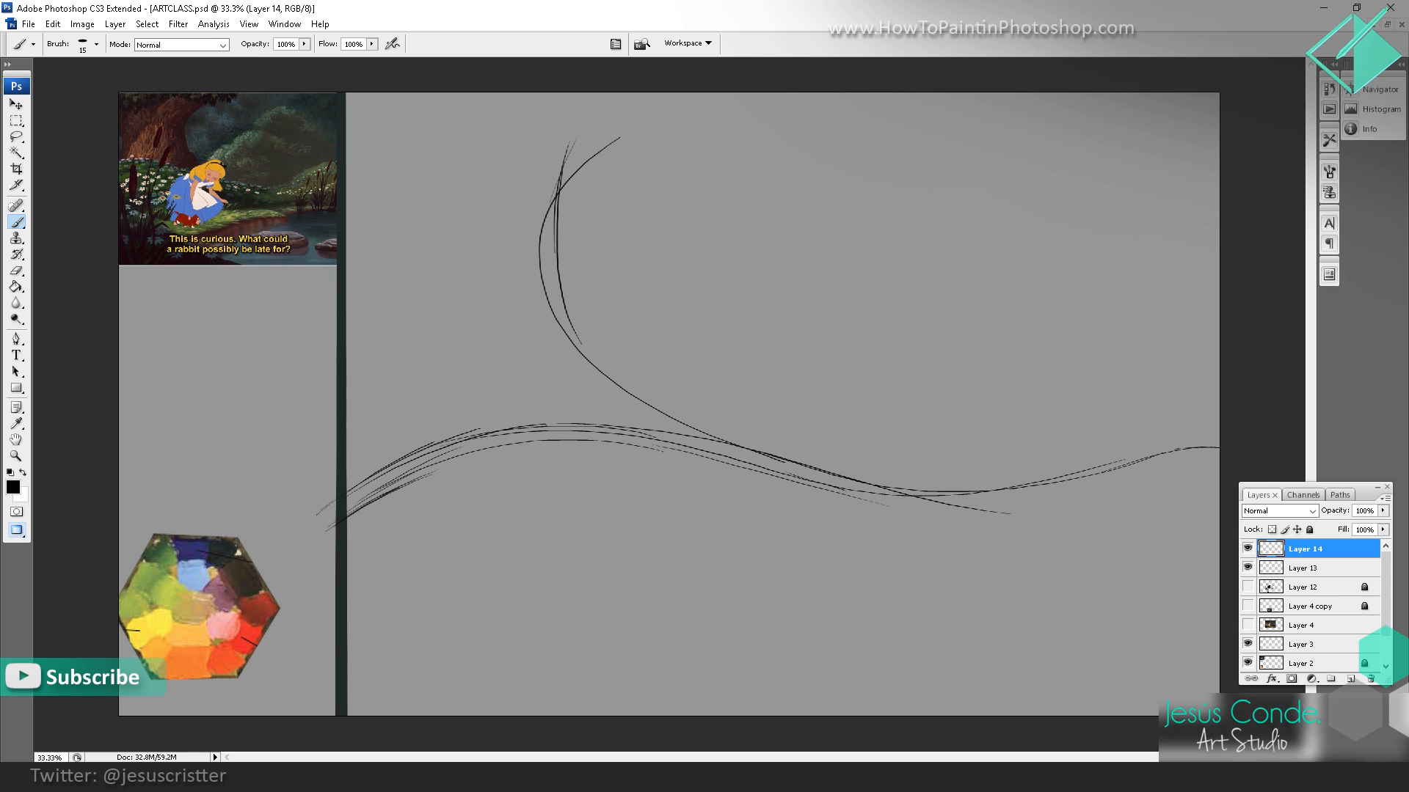
drag(565, 294, 699, 454)
drag(540, 135, 692, 450)
Step: Hatch the tree's overhanging foliage with diagonal strokes along the painting area's upper edge, right of the trunk
drag(581, 99, 546, 137)
drag(611, 94, 584, 129)
mouse_move(632, 104)
mouse_down()
mouse_move(598, 140)
mouse_move(617, 151)
mouse_up()
mouse_move(725, 93)
mouse_down()
mouse_move(653, 154)
mouse_move(686, 166)
mouse_move(689, 148)
mouse_up()
mouse_move(768, 96)
mouse_down()
mouse_move(703, 162)
mouse_move(752, 143)
mouse_up()
drag(755, 131, 817, 111)
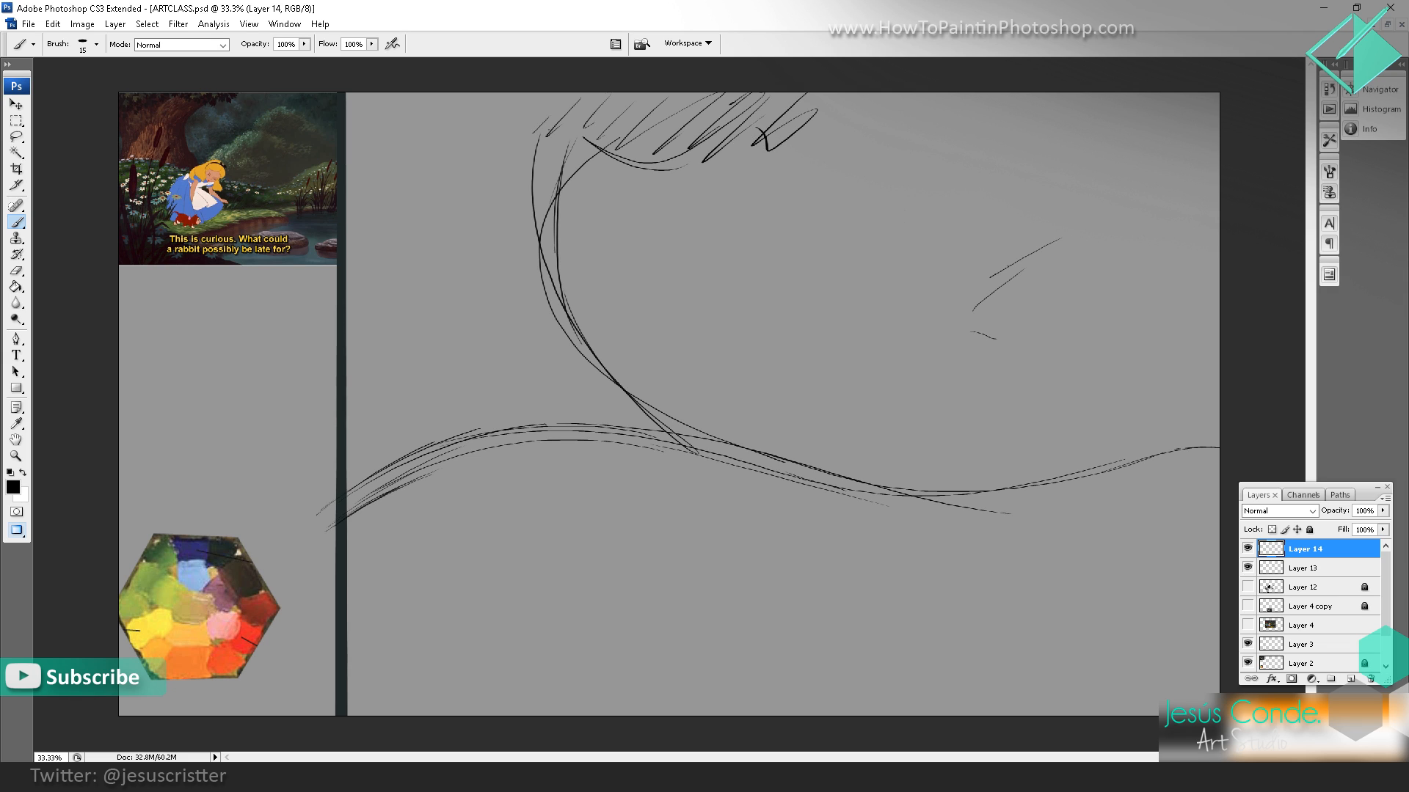
Step: Sketch loose, irregular outlines of the background bushes rising above the ground line across the right half of the painting area
mouse_move(894, 381)
mouse_down()
mouse_move(831, 446)
mouse_move(839, 369)
mouse_up()
drag(891, 327, 860, 345)
mouse_move(860, 332)
mouse_down()
mouse_move(884, 301)
mouse_move(860, 280)
mouse_up()
drag(895, 283, 1035, 240)
drag(1077, 281, 1155, 320)
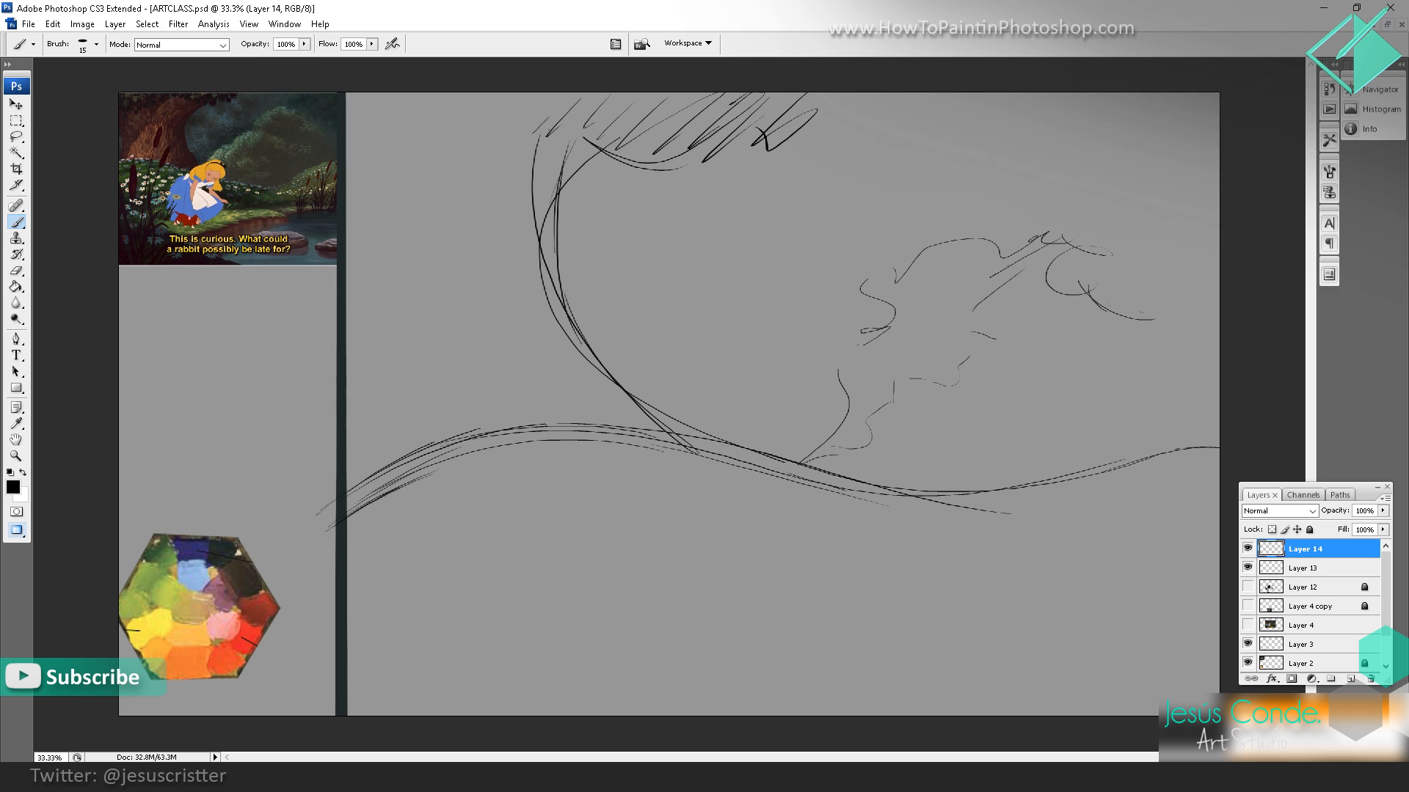
drag(1198, 381, 1095, 273)
mouse_move(829, 415)
mouse_down()
mouse_move(770, 453)
mouse_move(788, 446)
mouse_up()
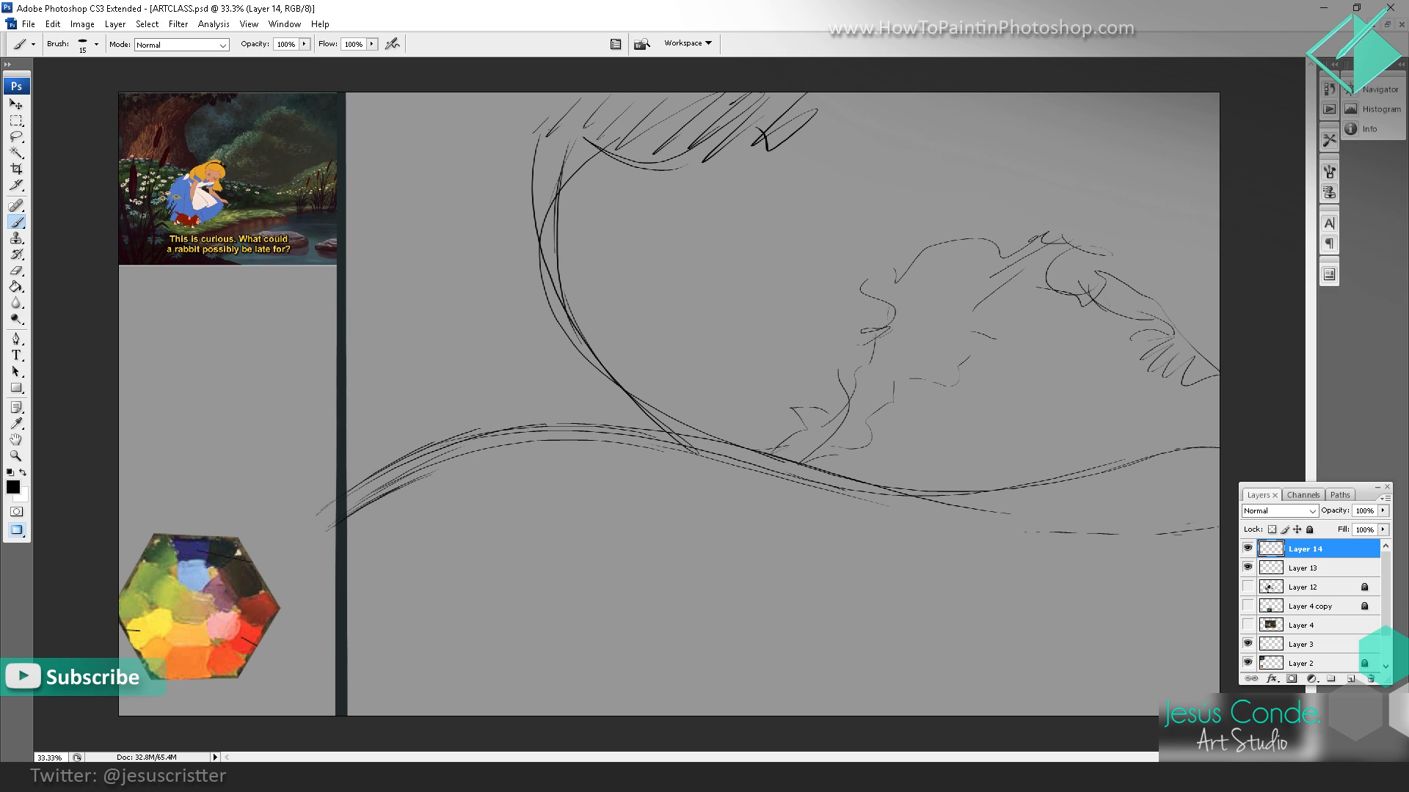
Step: Sketch the stream's banks below the ground line with long diagonal strokes converging toward the painting's right edge
drag(1025, 532, 1008, 531)
drag(911, 533, 618, 598)
drag(711, 576, 383, 630)
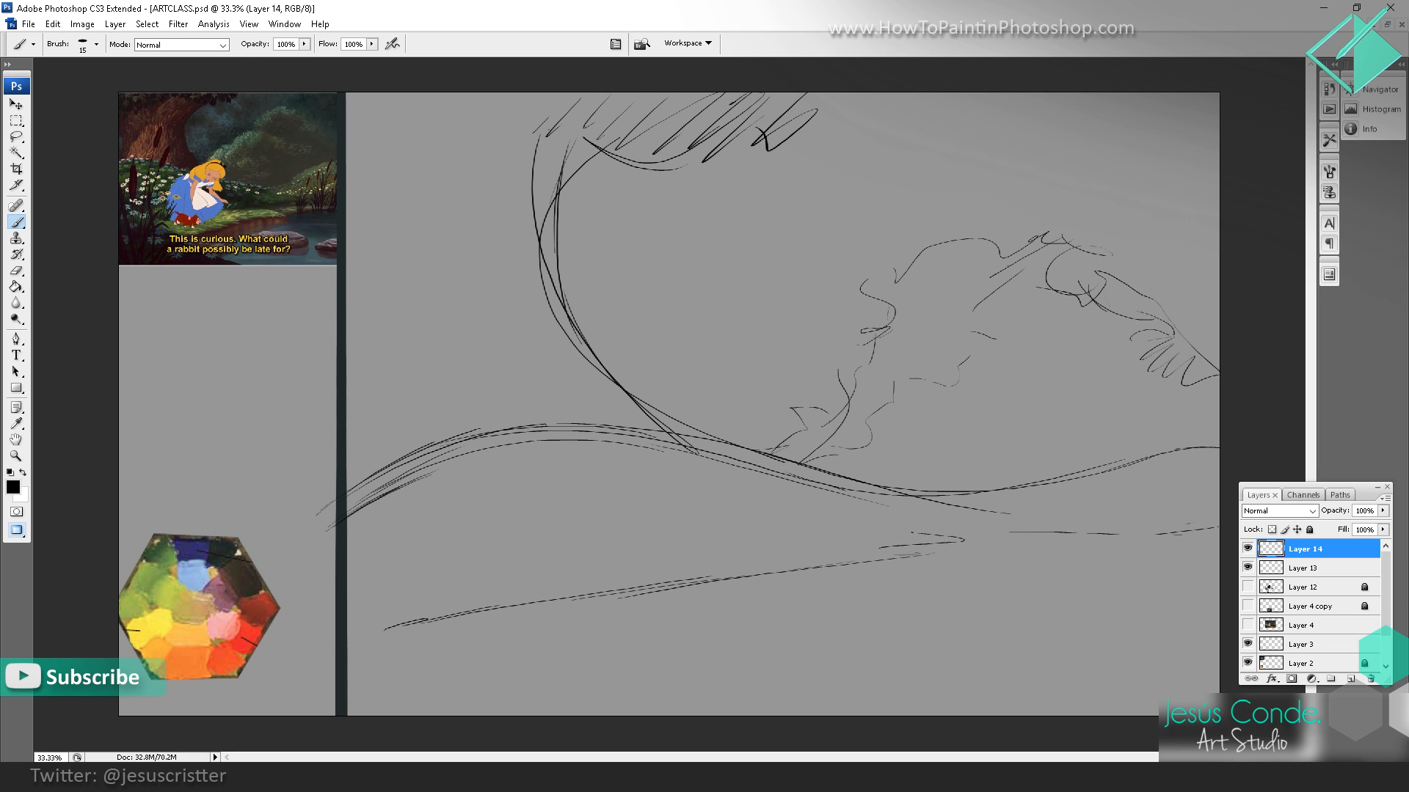
drag(765, 685, 818, 652)
mouse_move(742, 695)
mouse_down()
mouse_move(913, 590)
mouse_move(948, 591)
mouse_up()
drag(974, 579, 1199, 525)
drag(1070, 526, 1204, 513)
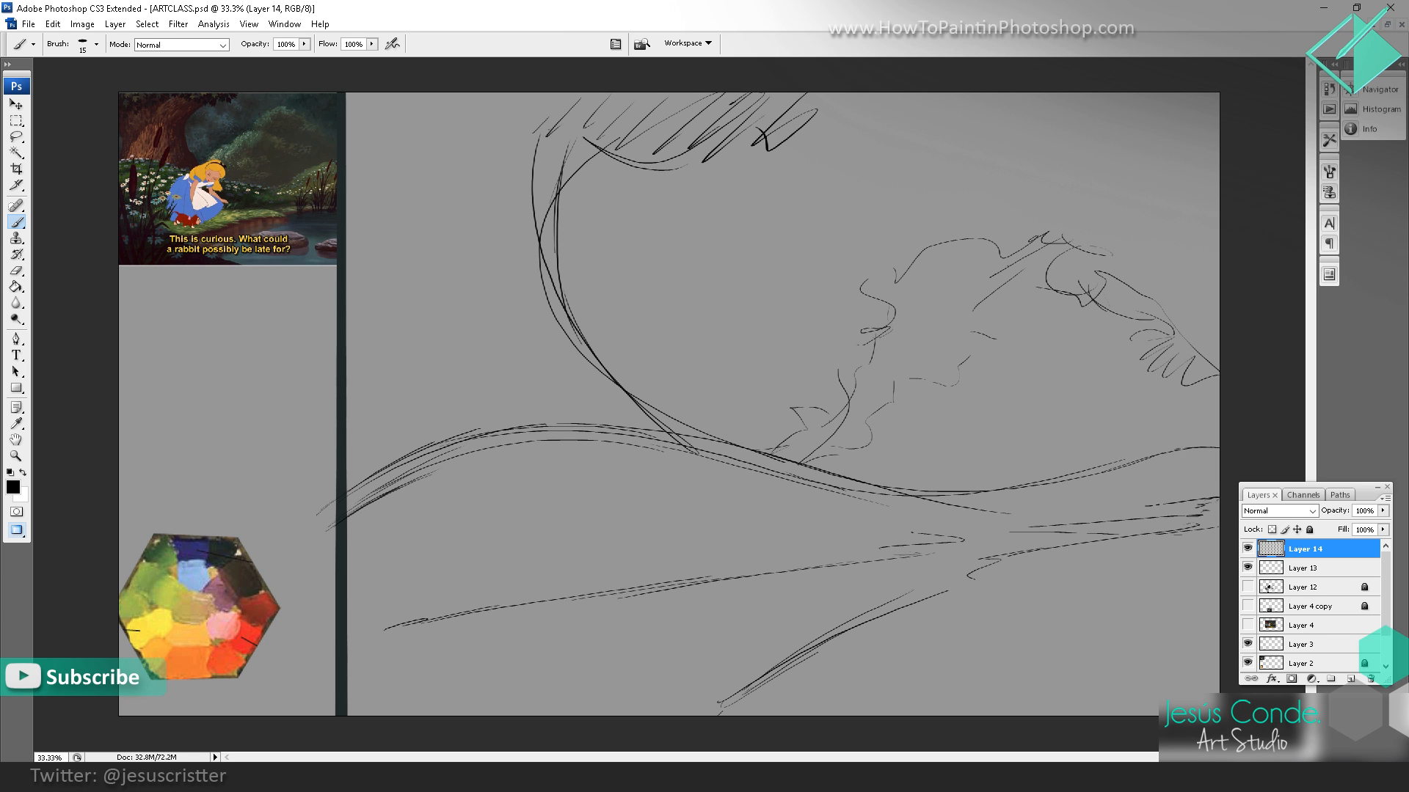
Step: Switch to full-screen view and reinforce the upper bank line from the painting's right edge to its far left end
key(f)
mouse_move(1106, 434)
mouse_down()
mouse_move(935, 409)
mouse_move(959, 480)
mouse_up()
alt+click(979, 475)
key(b)
mouse_move(1042, 502)
mouse_down()
mouse_move(554, 569)
mouse_move(403, 613)
mouse_up()
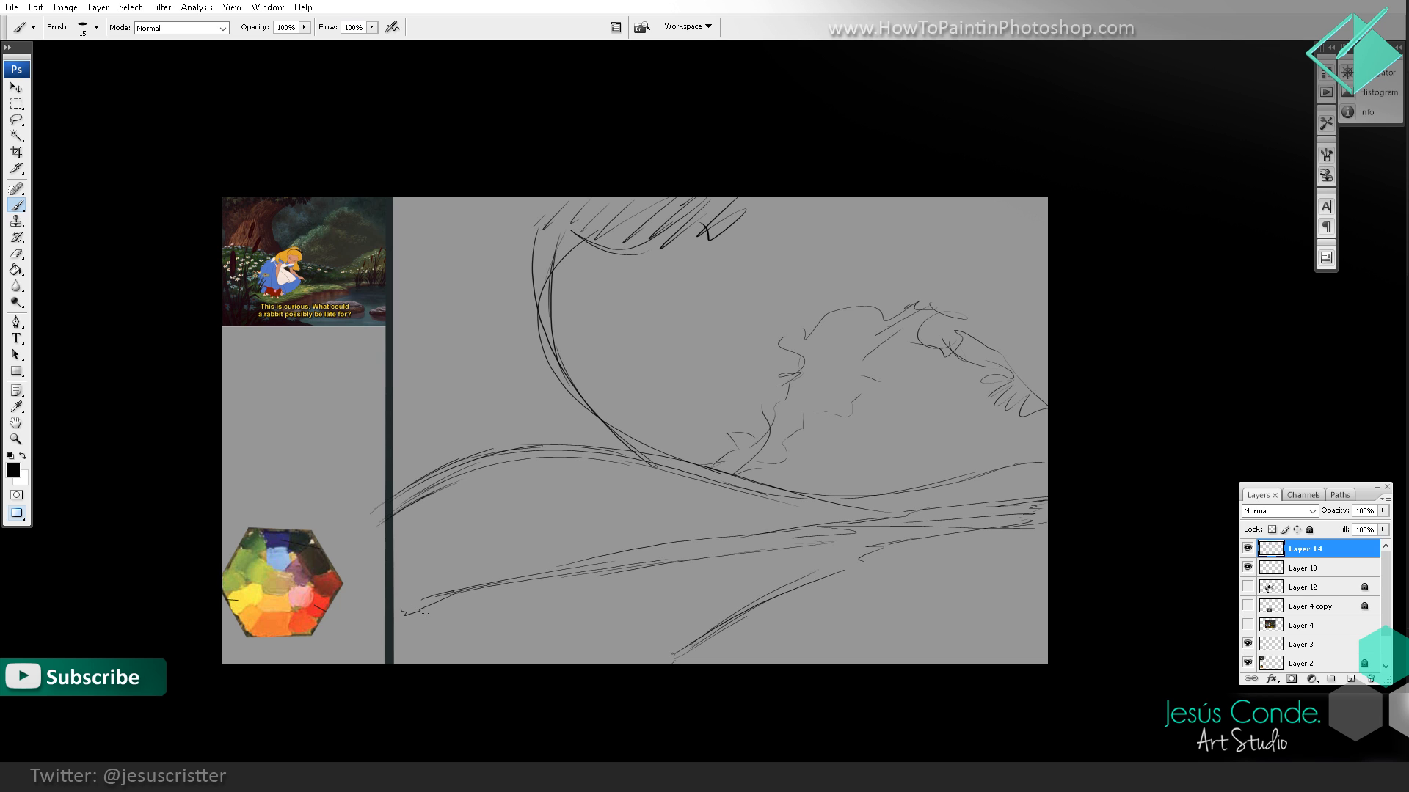
Step: Move the whole line sketch slightly upward to free space along the painting area's lower edge
click(16, 87)
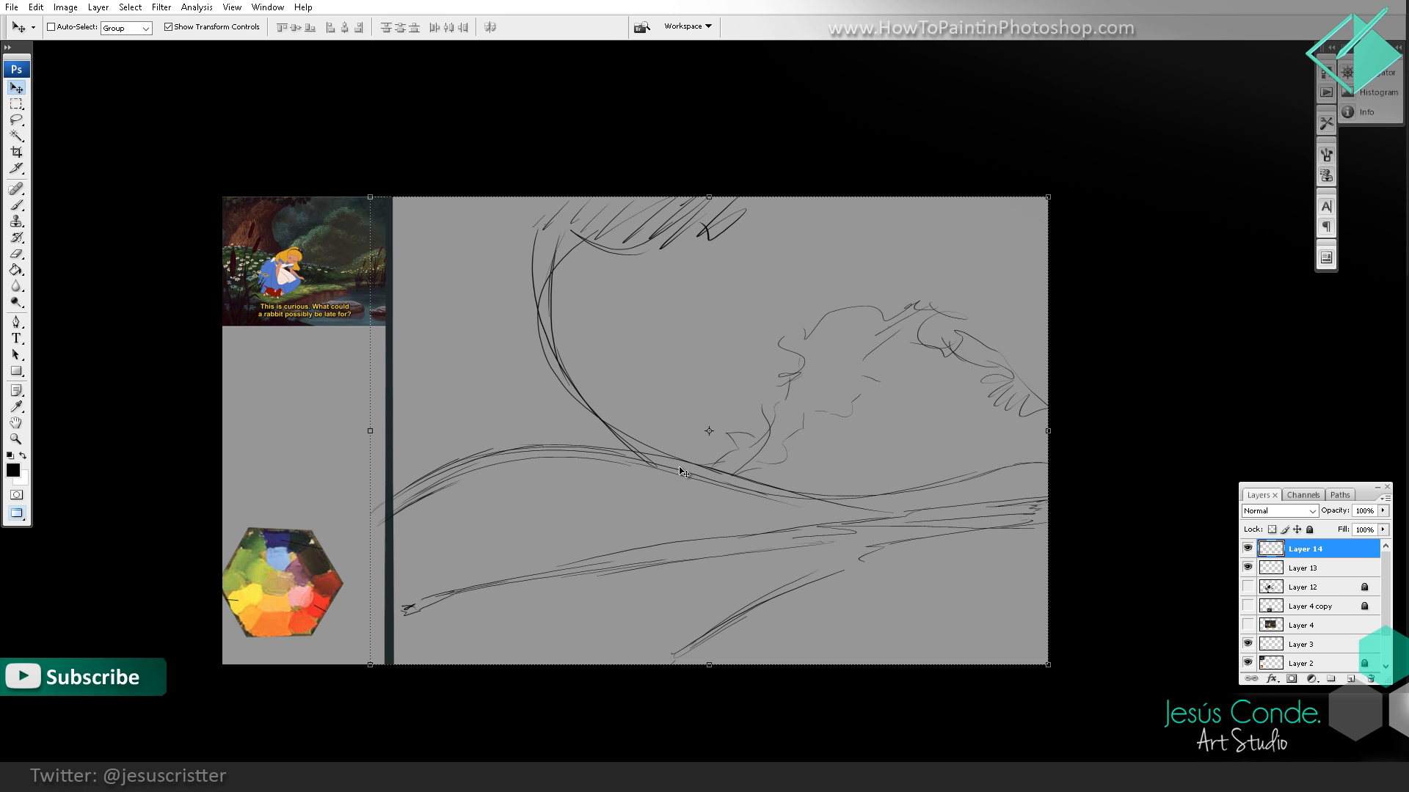
drag(681, 471, 677, 422)
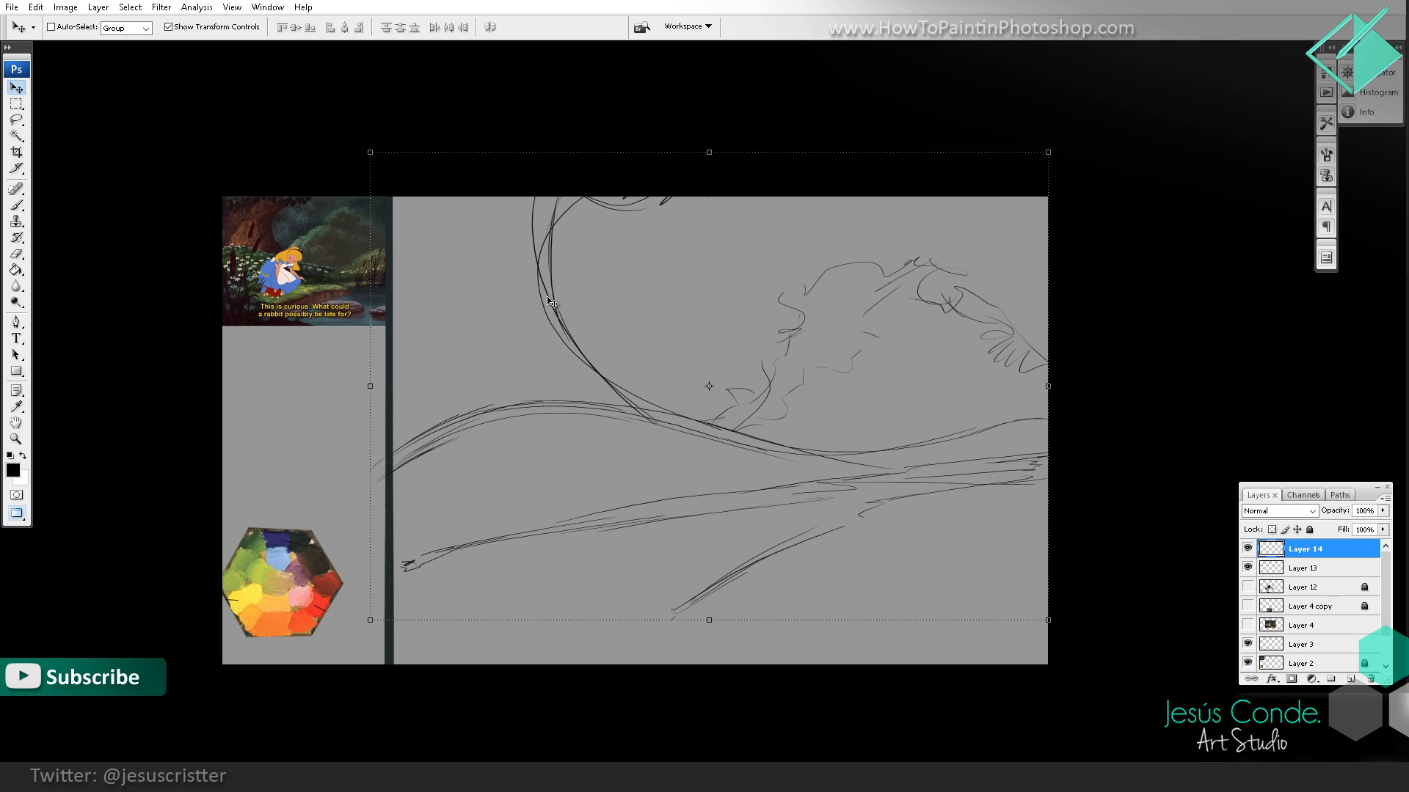
key(b)
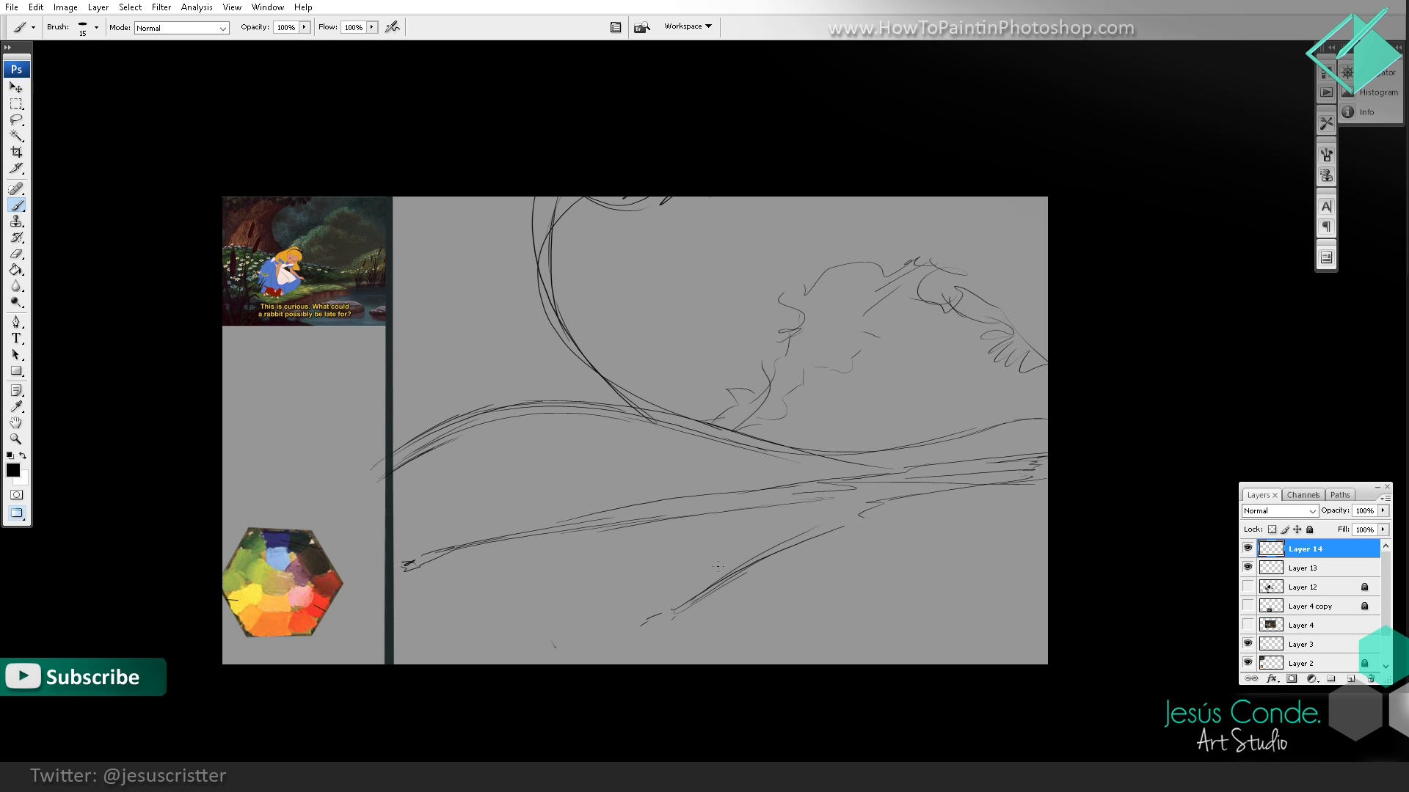
Step: Extend the lower bank line down to a rounded end and sketch two flat oval rocks in the water beside it
drag(715, 567, 587, 624)
mouse_move(636, 608)
mouse_down()
mouse_move(598, 649)
mouse_move(625, 646)
mouse_up()
mouse_move(847, 572)
mouse_down()
mouse_move(911, 584)
mouse_move(809, 588)
mouse_move(1021, 597)
mouse_up()
mouse_move(962, 584)
mouse_down()
mouse_move(1006, 580)
mouse_move(942, 588)
mouse_up()
mouse_move(843, 576)
mouse_down()
mouse_move(889, 571)
mouse_move(873, 575)
mouse_up()
mouse_move(888, 579)
mouse_down()
mouse_move(930, 592)
mouse_move(905, 574)
mouse_up()
mouse_move(857, 574)
mouse_down()
mouse_move(813, 587)
mouse_move(899, 585)
mouse_up()
Step: Lower the sketch layer's opacity to 20% and add a new empty layer above it
key(z)
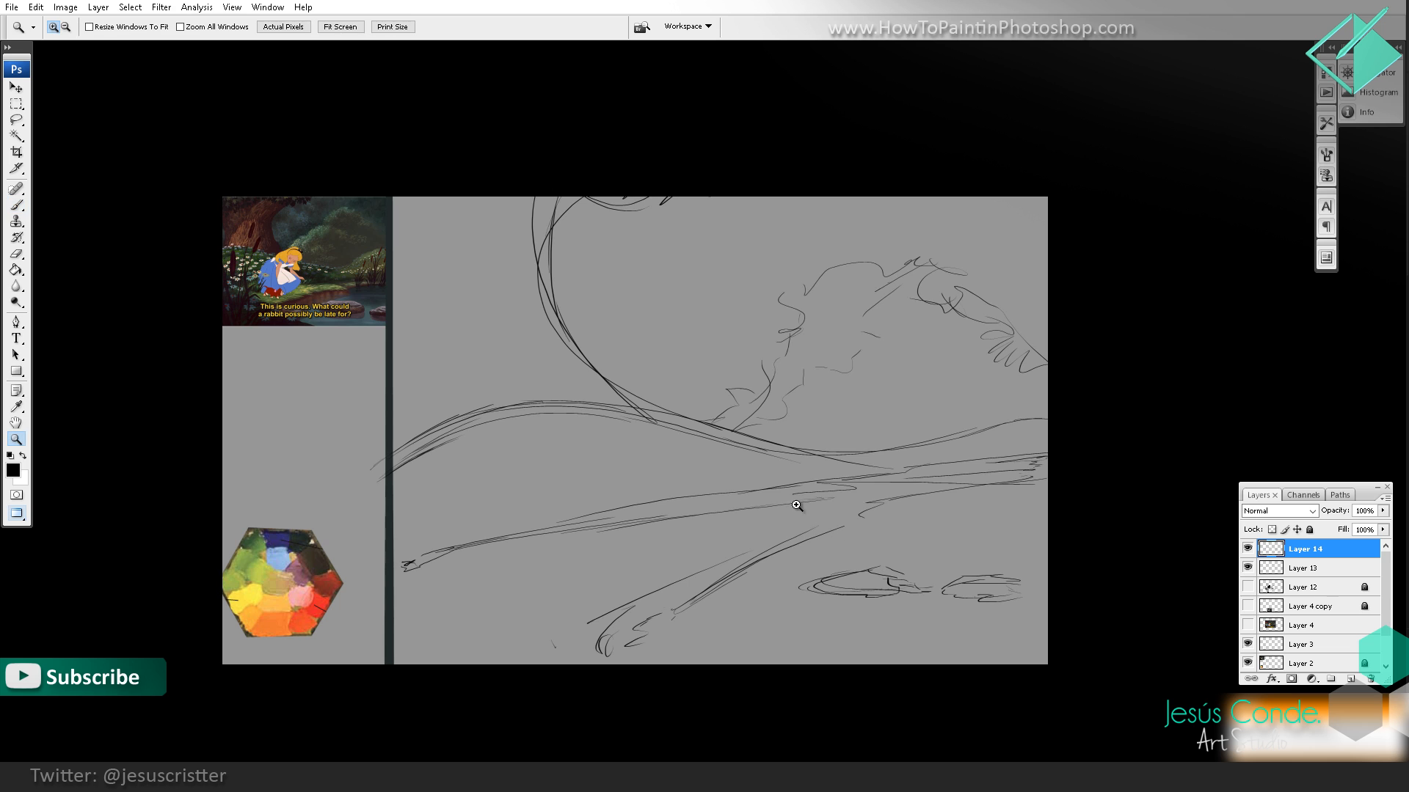
click(797, 506)
key(h)
drag(748, 443, 755, 462)
key(2)
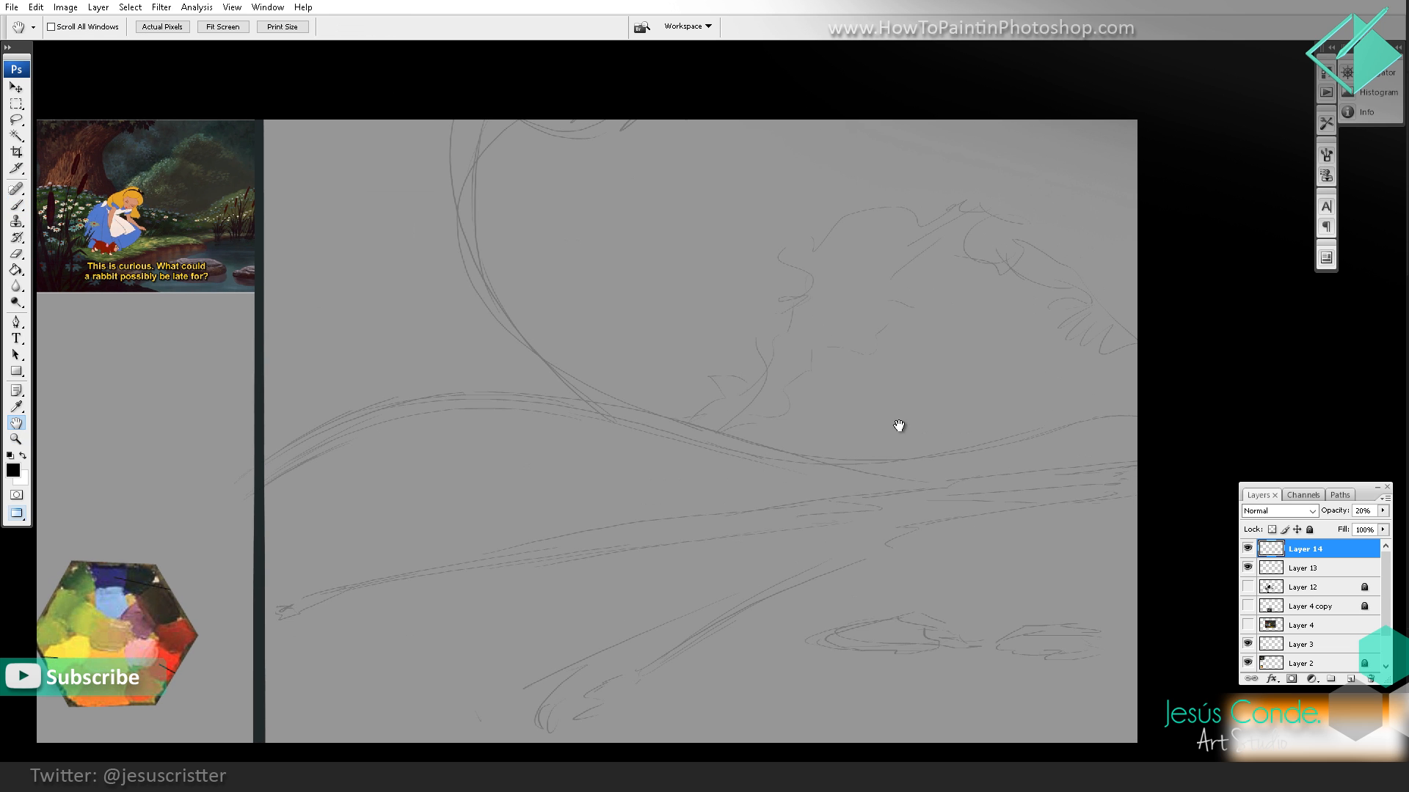
key(ctrl+shift+n)
key(Return)
drag(512, 248, 585, 336)
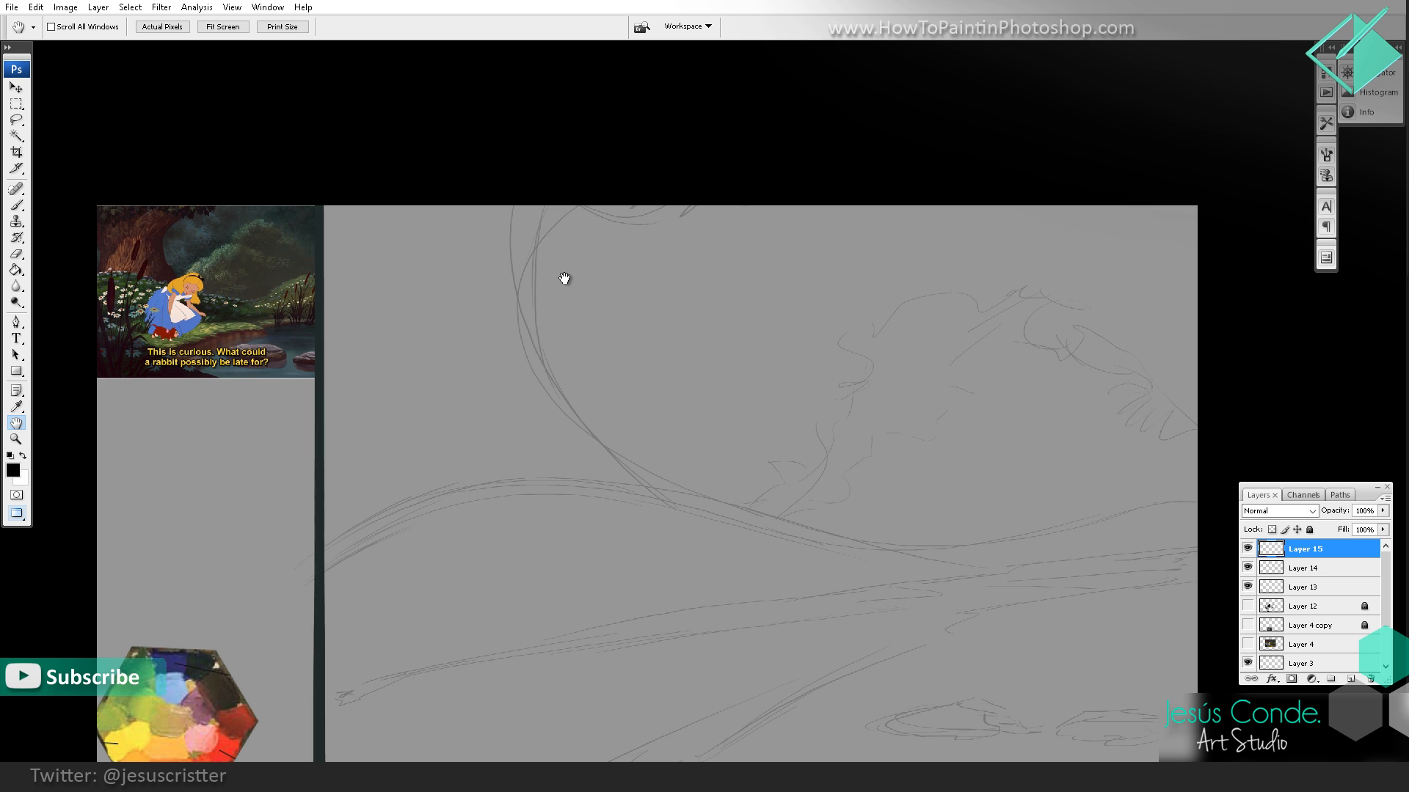
key(b)
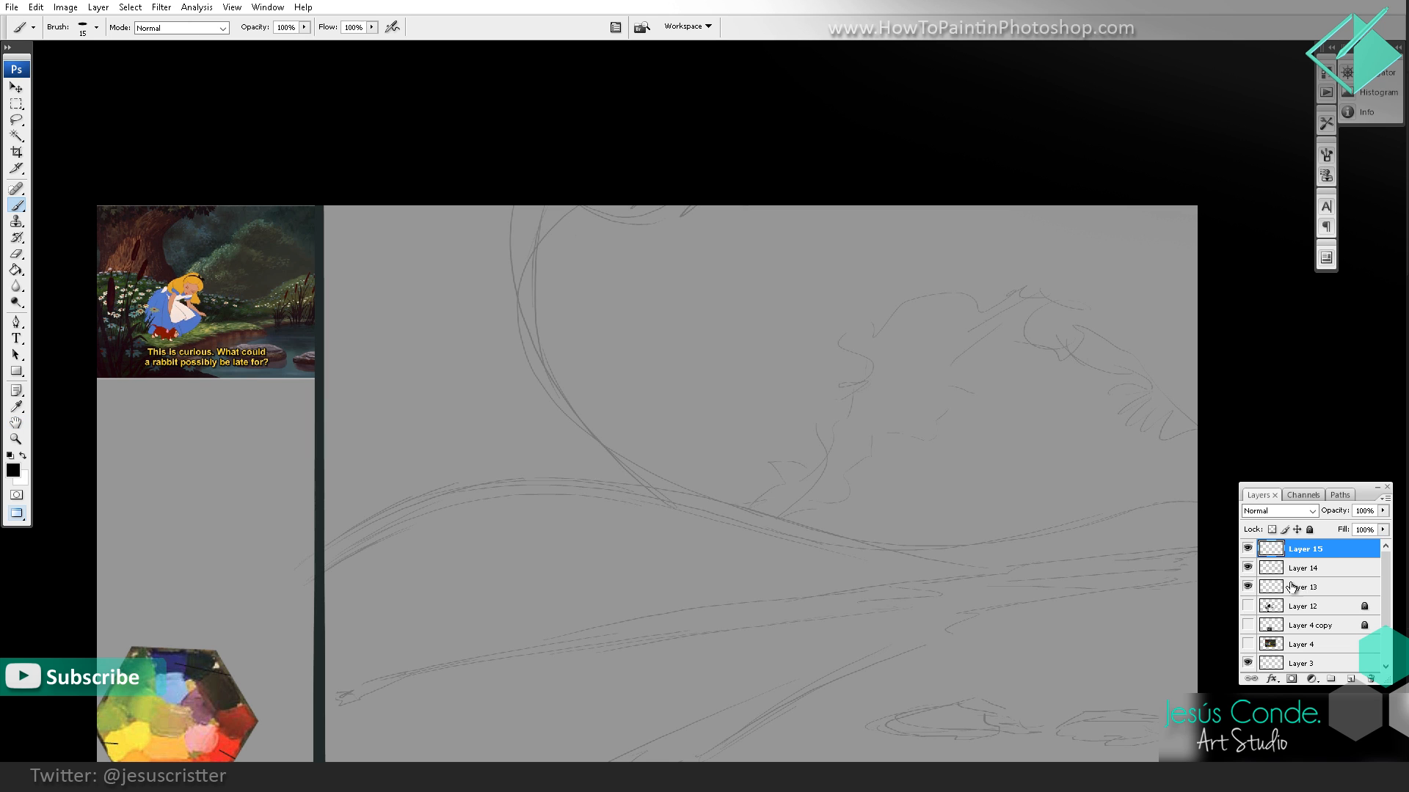
Step: Merge Layer 14 down into Layer 13 and set the merged layer's opacity to 40%
click(1292, 586)
click(1248, 568)
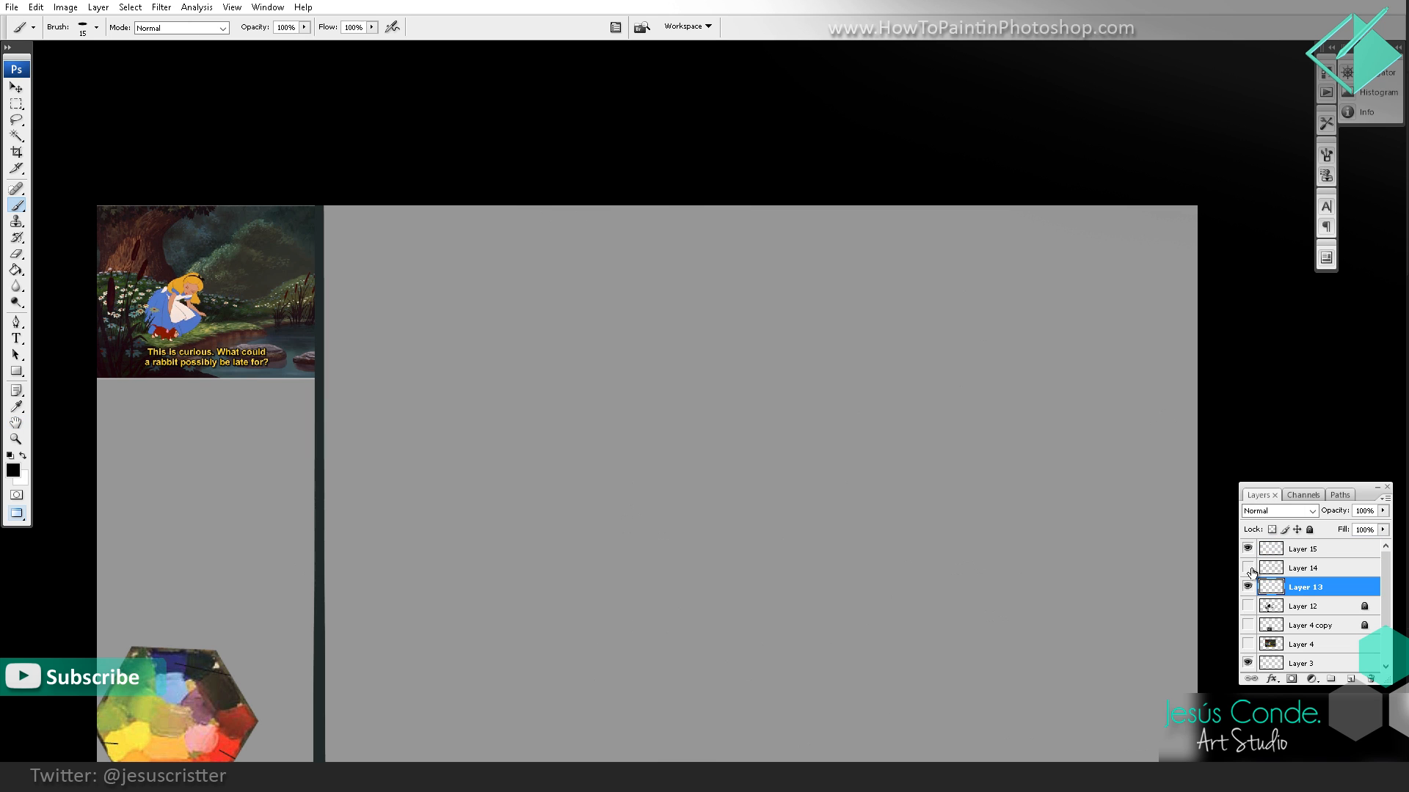
click(1291, 572)
click(1247, 568)
key(ctrl+e)
key(space)
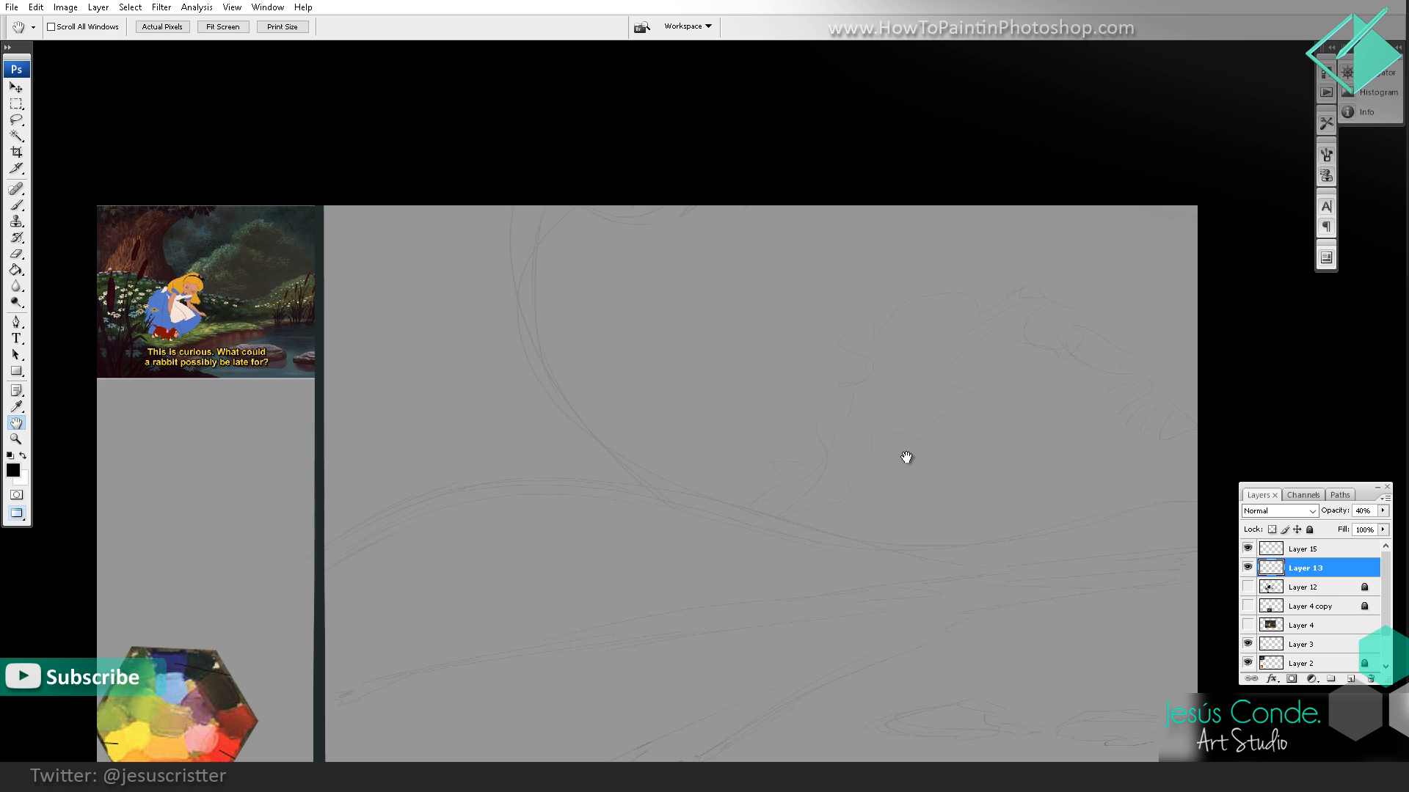
Step: Lock the faded sketch on Layer 13 and make Layer 15 the active layer
click(1310, 530)
click(1309, 550)
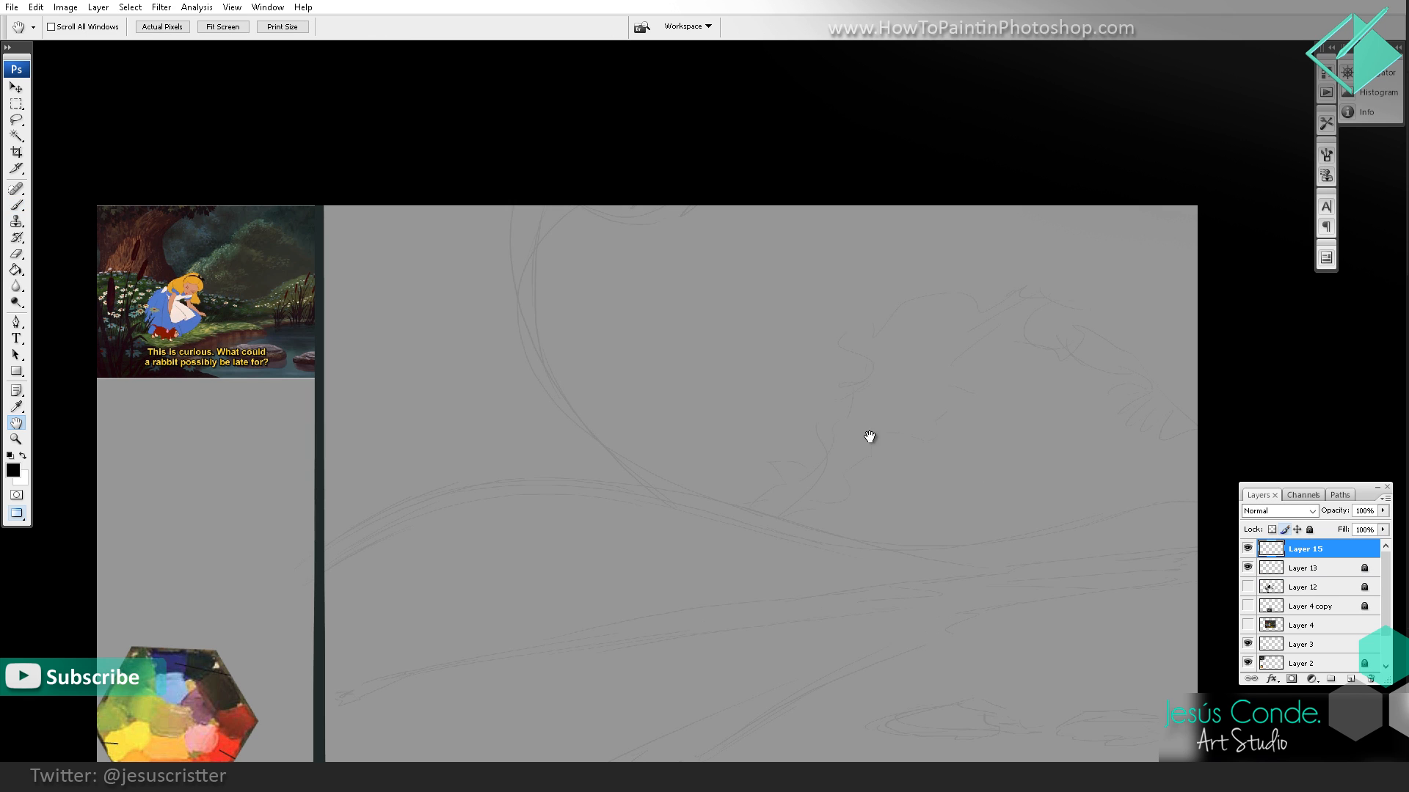
mouse_move(636, 391)
mouse_down()
mouse_move(593, 341)
mouse_move(610, 361)
mouse_up()
drag(476, 198, 509, 317)
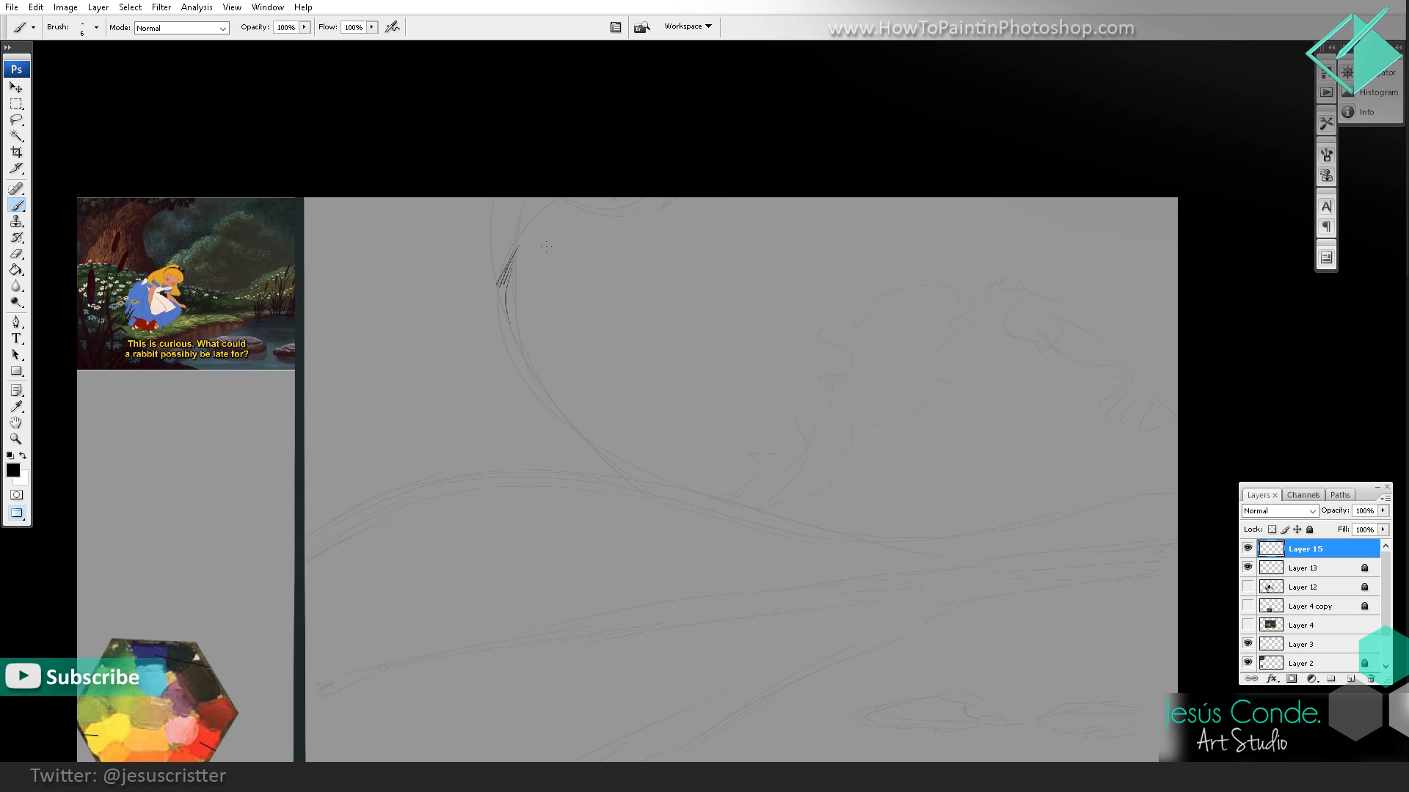
mouse_move(574, 218)
mouse_down()
mouse_move(523, 283)
mouse_move(547, 313)
mouse_up()
key(z)
click(563, 306)
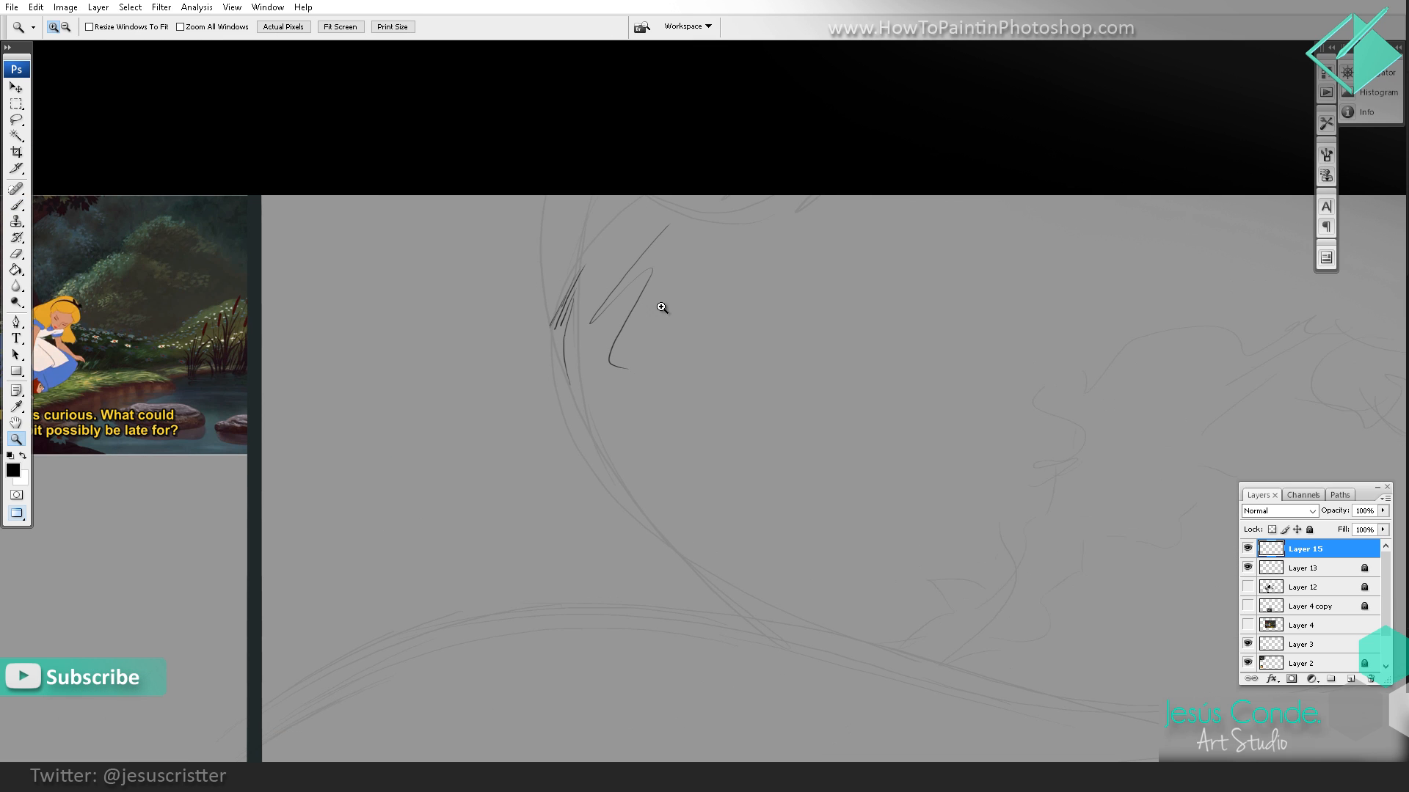
key(b)
key(e)
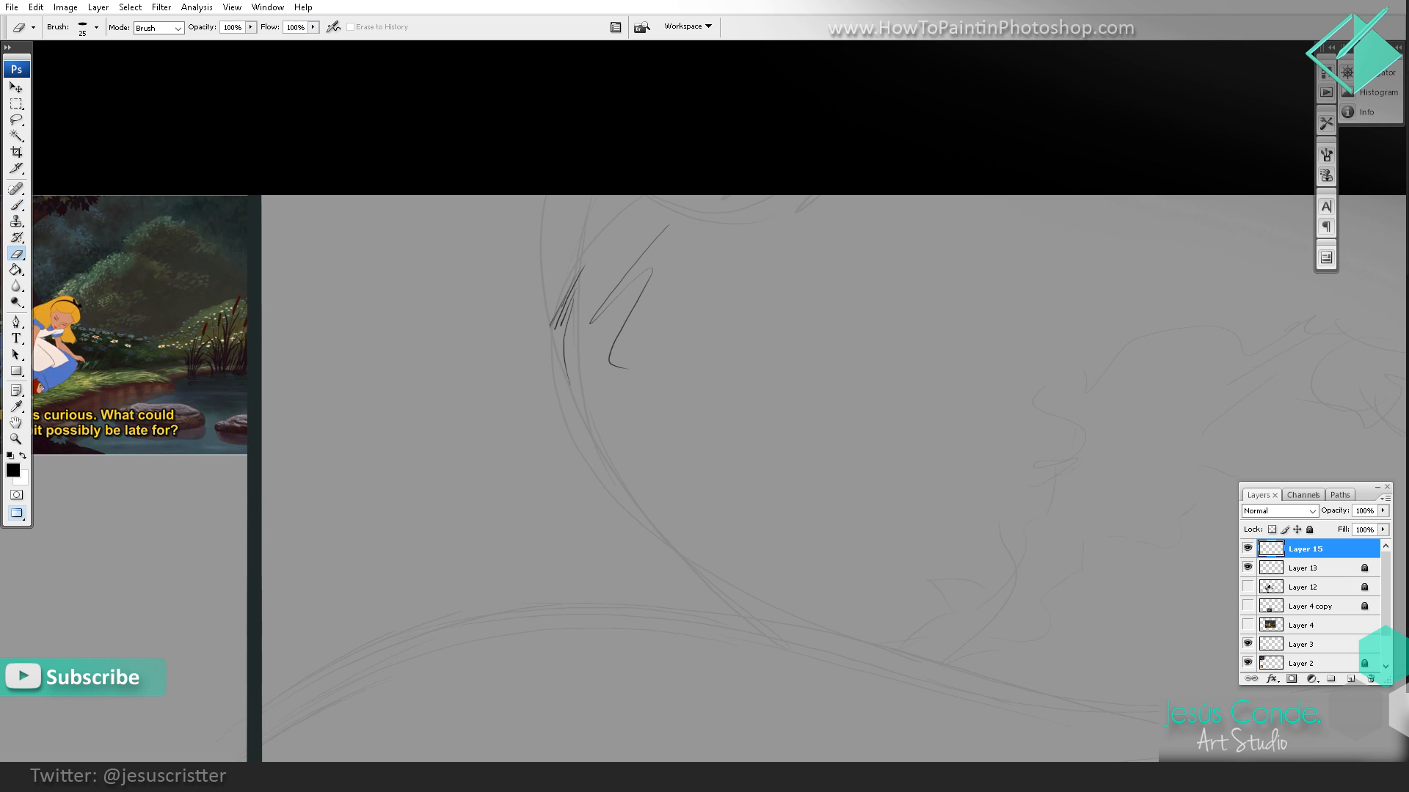
key(bracketright)
key(bracketright)
key(bracketright)
key(bracketright)
key(bracketright)
key(bracketright)
key(bracketright)
mouse_move(629, 349)
mouse_down()
mouse_move(637, 269)
mouse_move(562, 326)
mouse_move(576, 328)
mouse_move(576, 349)
mouse_move(594, 246)
mouse_move(570, 333)
mouse_up()
key(bracketright)
key(bracketright)
key(bracketright)
key(space)
mouse_move(570, 282)
mouse_down()
mouse_move(657, 264)
mouse_move(698, 236)
mouse_move(579, 223)
mouse_move(560, 292)
mouse_move(592, 379)
mouse_up()
Step: Sketch the middle of the trunk's right contour and begin its left contour with short bark-like strokes on Layer 15
key(b)
mouse_move(638, 443)
mouse_down()
mouse_move(621, 394)
mouse_move(636, 447)
mouse_move(626, 406)
mouse_move(537, 317)
mouse_up()
drag(548, 295, 543, 328)
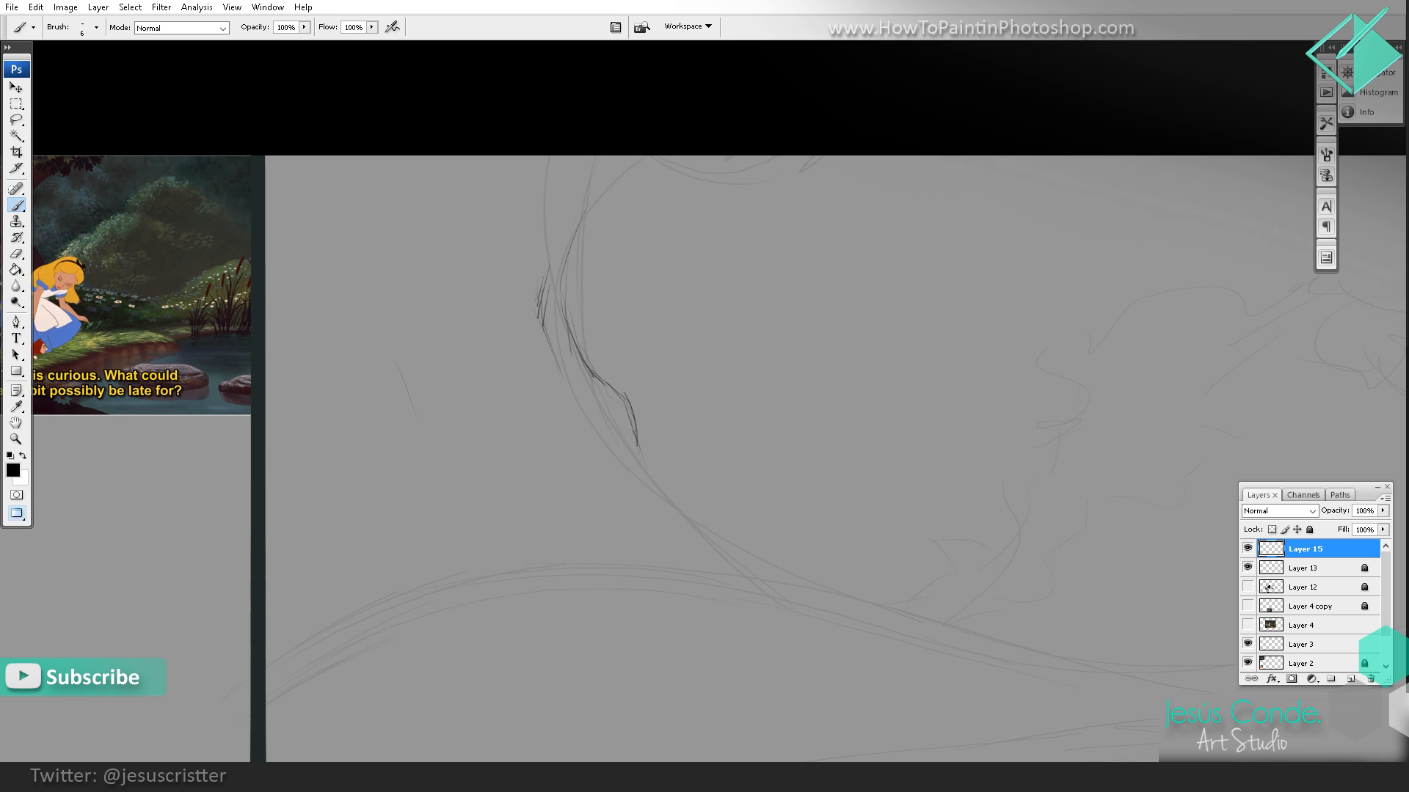
mouse_move(382, 334)
mouse_down()
mouse_move(415, 402)
mouse_move(413, 387)
mouse_up()
drag(403, 368, 439, 431)
mouse_move(391, 325)
mouse_down()
mouse_move(432, 401)
mouse_move(416, 397)
mouse_move(441, 467)
mouse_up()
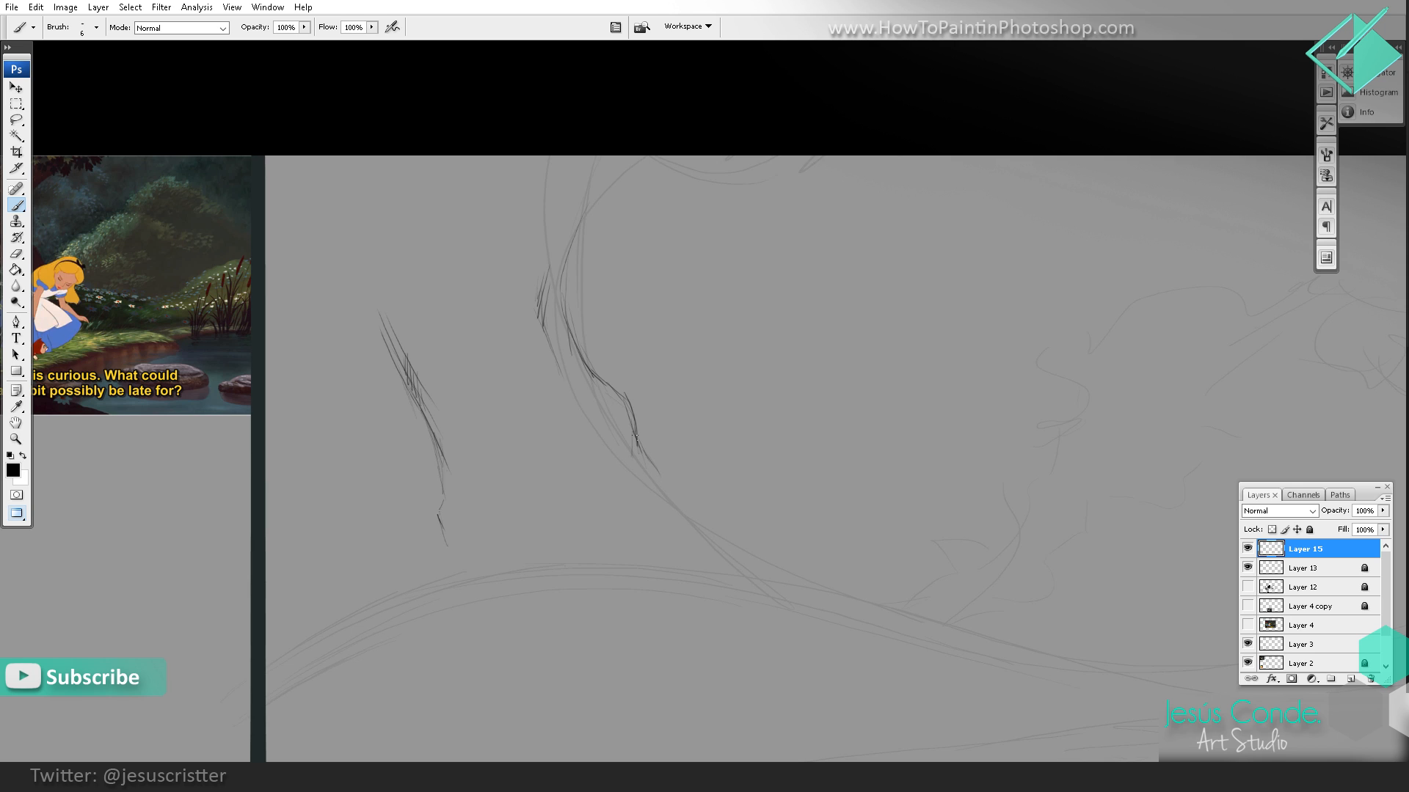
Step: Extend the trunk's right contour down to a root tip and add a parallel hatched inner edge
drag(656, 471, 669, 490)
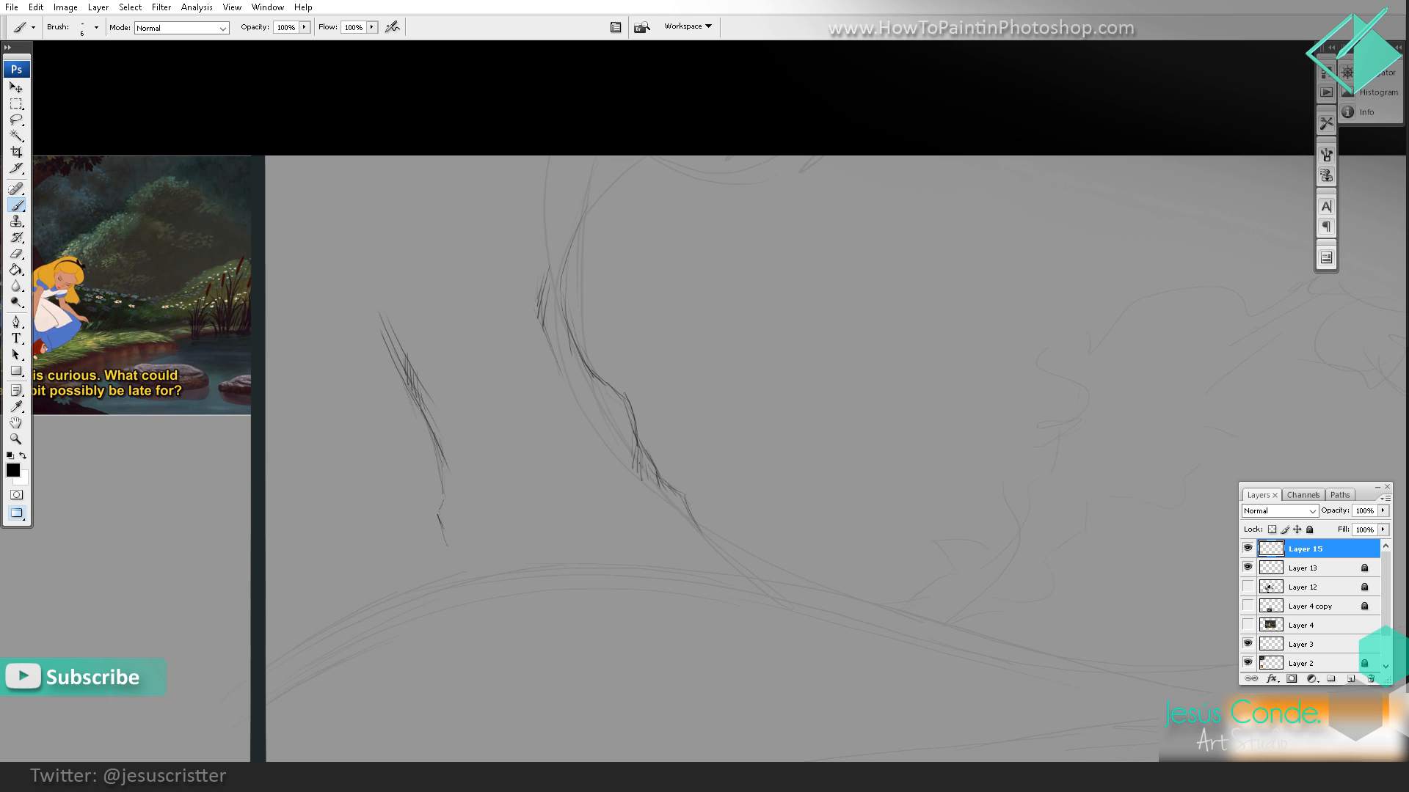
drag(615, 439, 639, 473)
mouse_move(575, 414)
mouse_down()
mouse_move(633, 484)
mouse_move(719, 530)
mouse_move(699, 511)
mouse_move(715, 518)
mouse_up()
mouse_move(690, 509)
mouse_down()
mouse_move(719, 510)
mouse_move(697, 506)
mouse_up()
Step: Thicken the trunk's left contour with hatching and curve its base outward into a root reaching the ground line
drag(482, 389, 465, 469)
mouse_move(434, 412)
mouse_down()
mouse_move(473, 485)
mouse_move(431, 570)
mouse_move(368, 636)
mouse_up()
drag(460, 541, 420, 583)
drag(462, 515, 444, 557)
drag(467, 487, 452, 546)
drag(434, 429, 447, 512)
mouse_move(455, 458)
mouse_down()
mouse_move(449, 487)
mouse_move(443, 475)
mouse_up()
Step: Extend the trunk's left contour upward with short, broken strokes toward the fork
scroll(408, 275, up, 2)
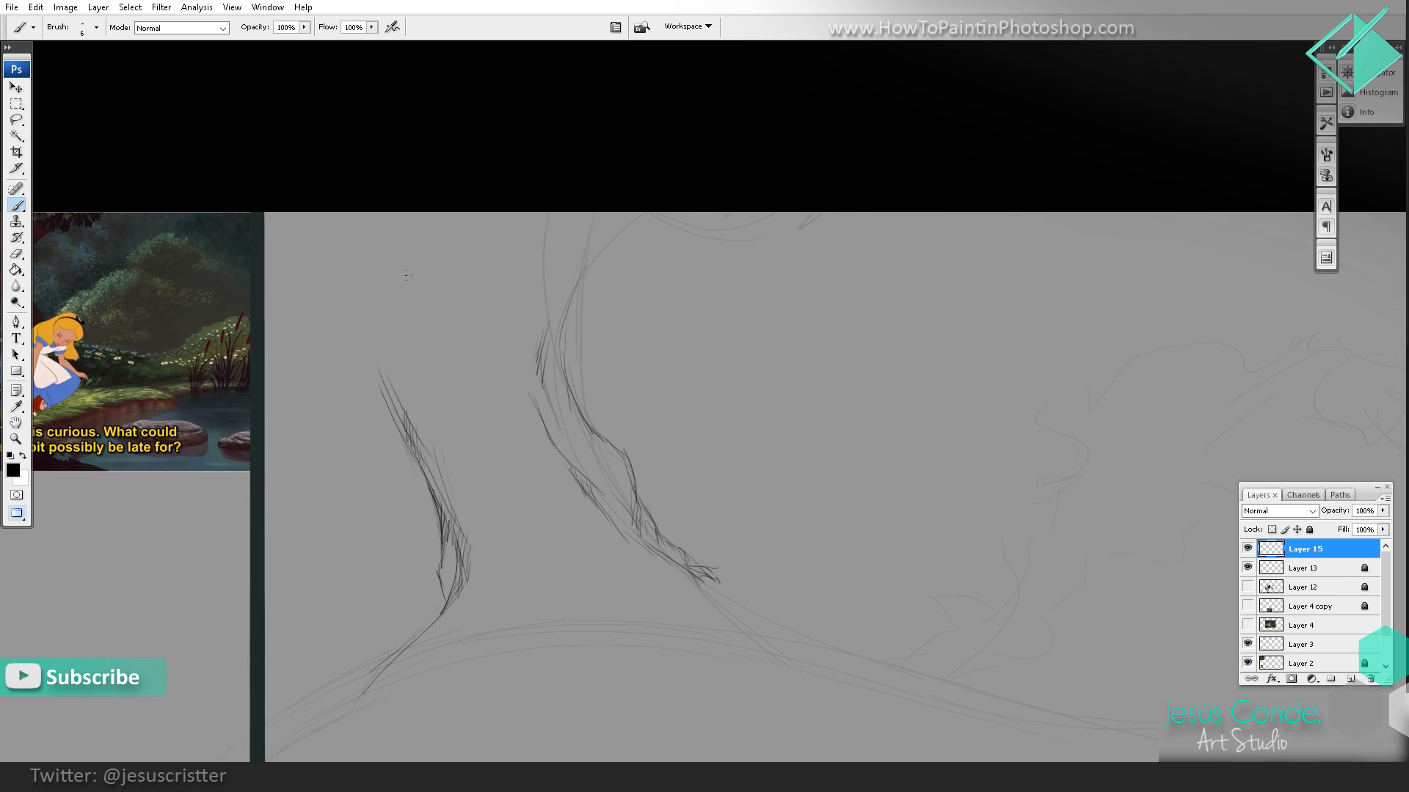
ctrl+click(493, 393)
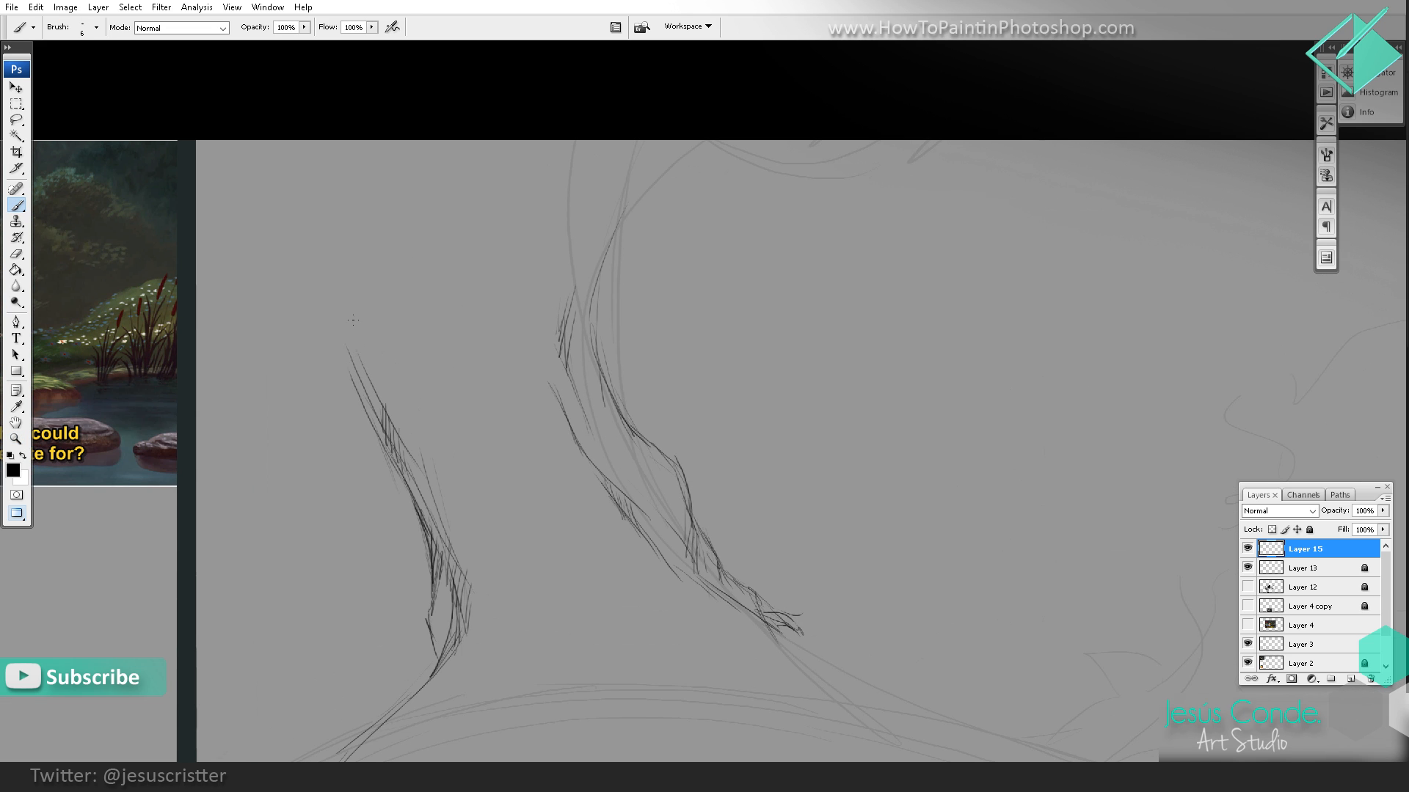
drag(355, 327, 358, 372)
drag(368, 290, 364, 345)
mouse_move(375, 291)
mouse_down()
mouse_move(373, 317)
mouse_move(419, 337)
mouse_move(381, 373)
mouse_move(417, 411)
mouse_move(404, 301)
mouse_up()
key(e)
key(b)
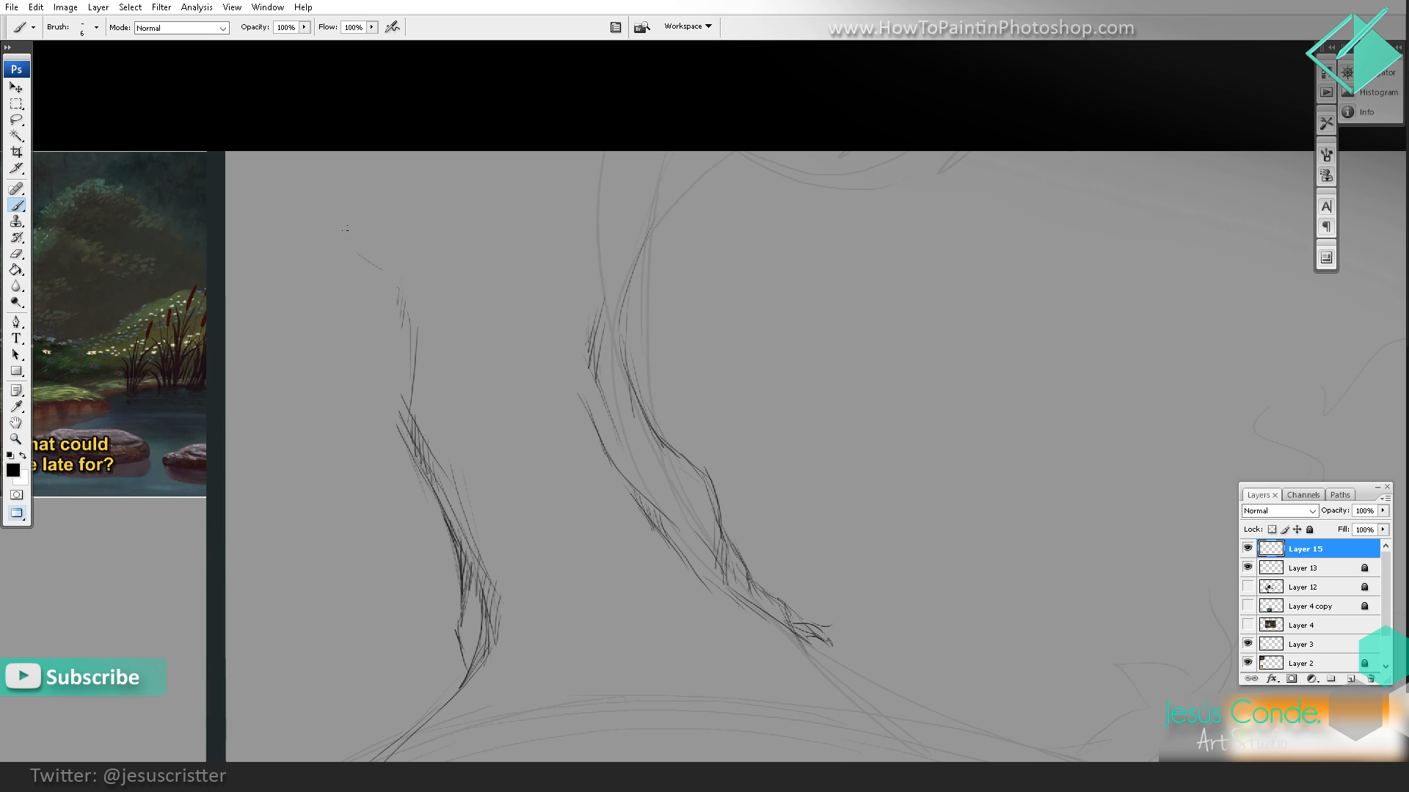
Step: Sketch the upper and lower edges of the branches leaving the trunk's left side, with short hatching near the canvas top
mouse_move(328, 225)
mouse_down()
mouse_move(364, 255)
mouse_move(458, 279)
mouse_up()
mouse_move(364, 239)
mouse_down()
mouse_move(347, 204)
mouse_move(379, 193)
mouse_move(419, 230)
mouse_move(461, 325)
mouse_move(476, 447)
mouse_move(588, 404)
mouse_up()
drag(471, 339, 531, 383)
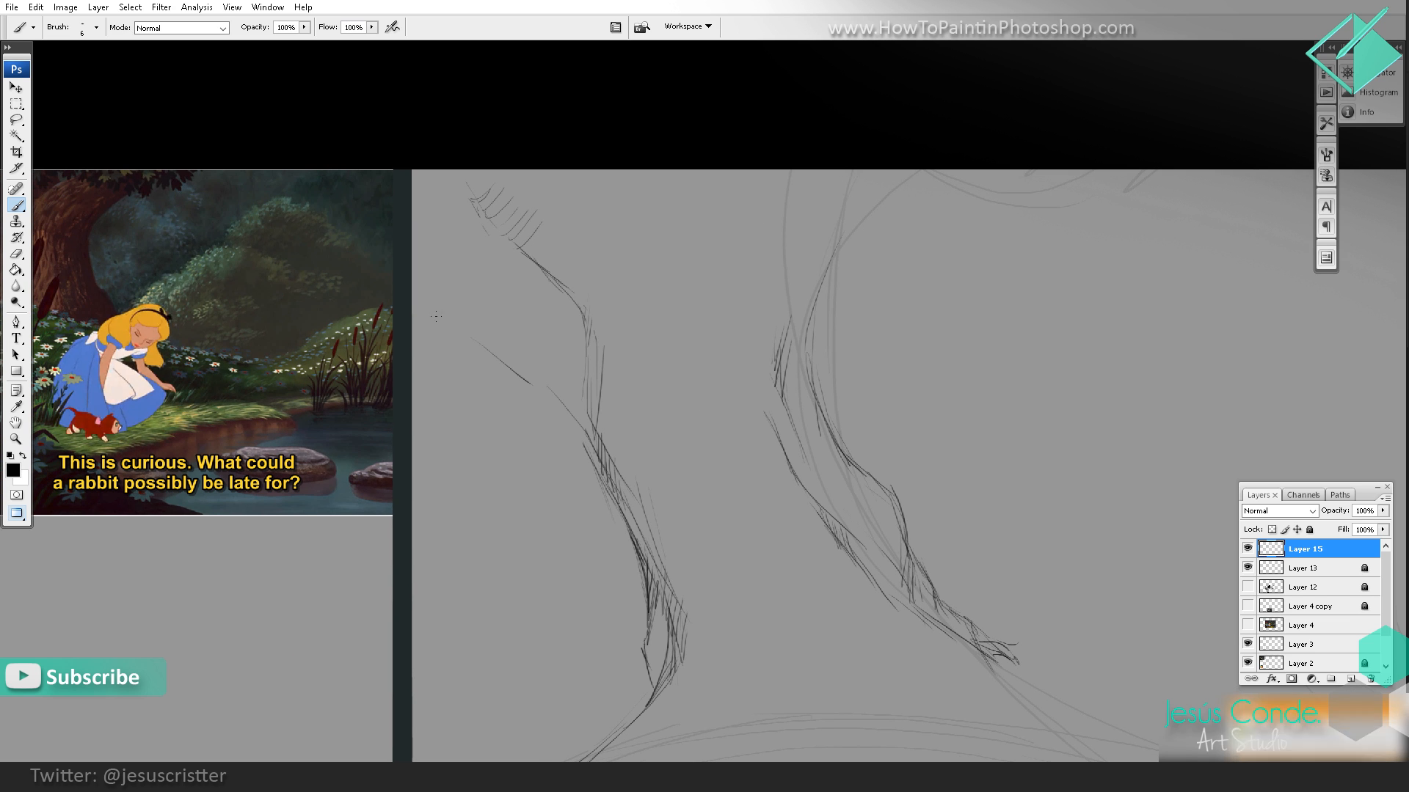
mouse_move(416, 301)
mouse_down()
mouse_move(441, 316)
mouse_move(434, 279)
mouse_move(468, 296)
mouse_move(560, 290)
mouse_move(512, 359)
mouse_up()
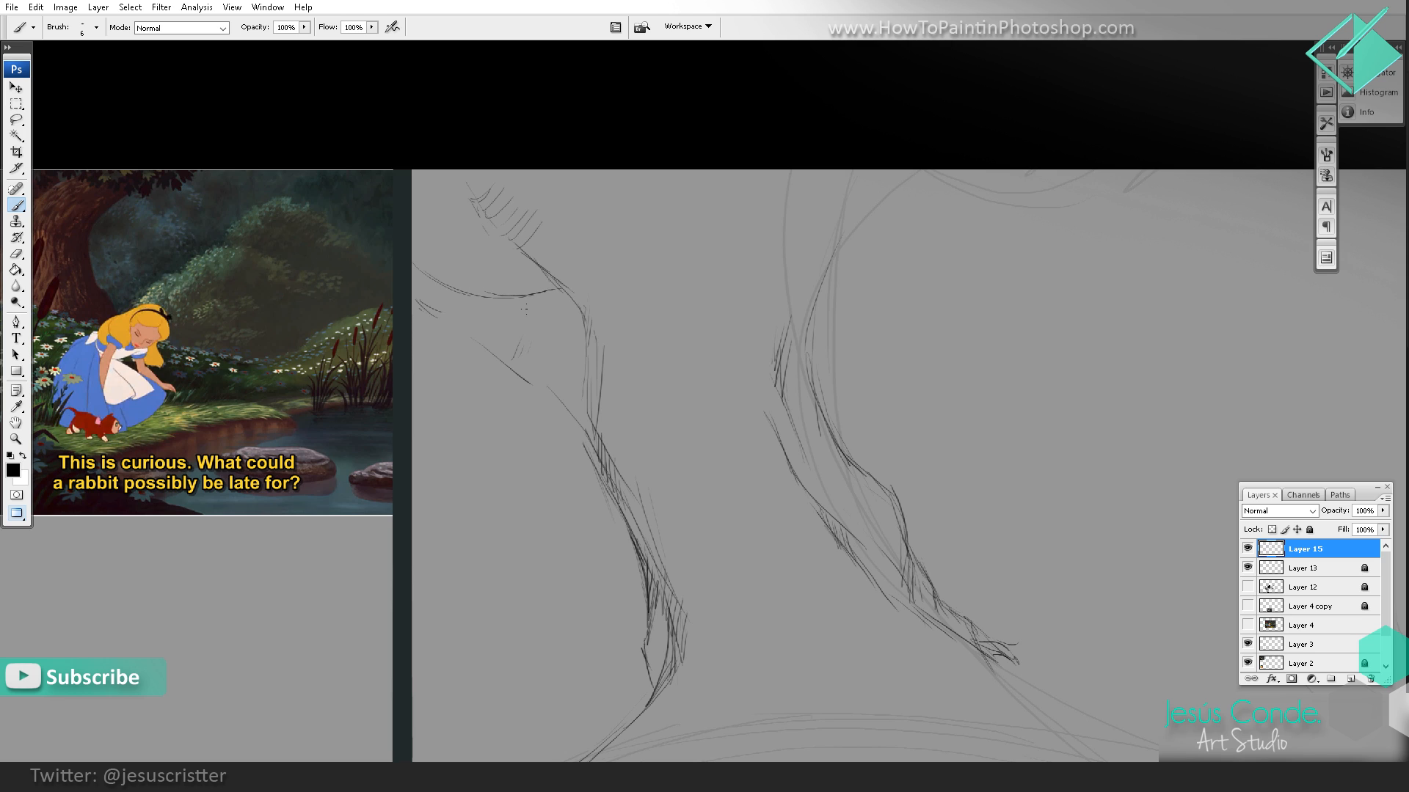
drag(412, 300, 477, 349)
mouse_move(452, 334)
mouse_down()
mouse_move(548, 365)
mouse_move(545, 382)
mouse_up()
Step: Sketch the curved bark edge high on the trunk's right side and hatch a small pointed hollow in its middle
mouse_move(756, 274)
mouse_down()
mouse_move(642, 244)
mouse_move(568, 257)
mouse_up()
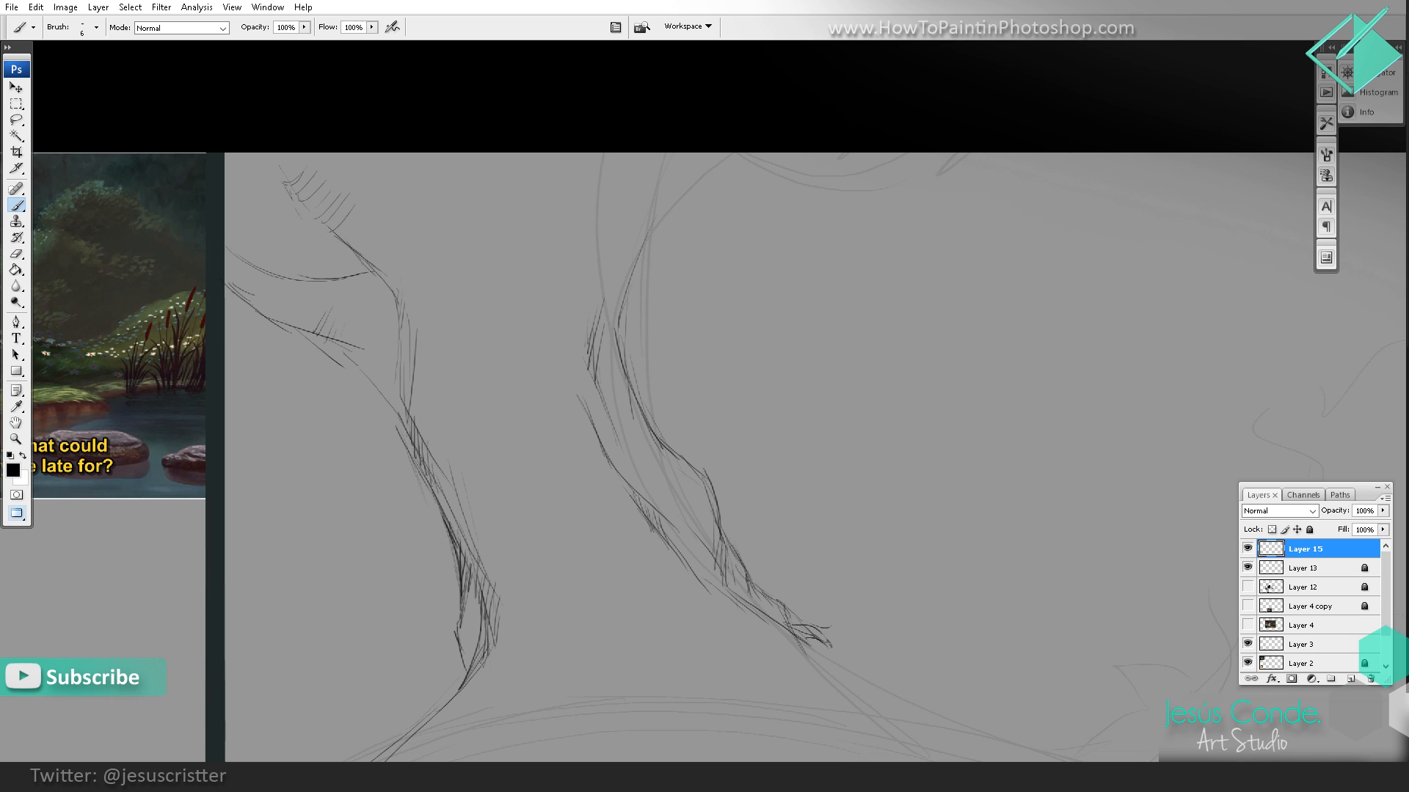
drag(600, 141, 597, 227)
mouse_move(599, 207)
mouse_down()
mouse_move(603, 169)
mouse_move(569, 257)
mouse_move(537, 278)
mouse_move(498, 263)
mouse_move(481, 273)
mouse_move(493, 300)
mouse_up()
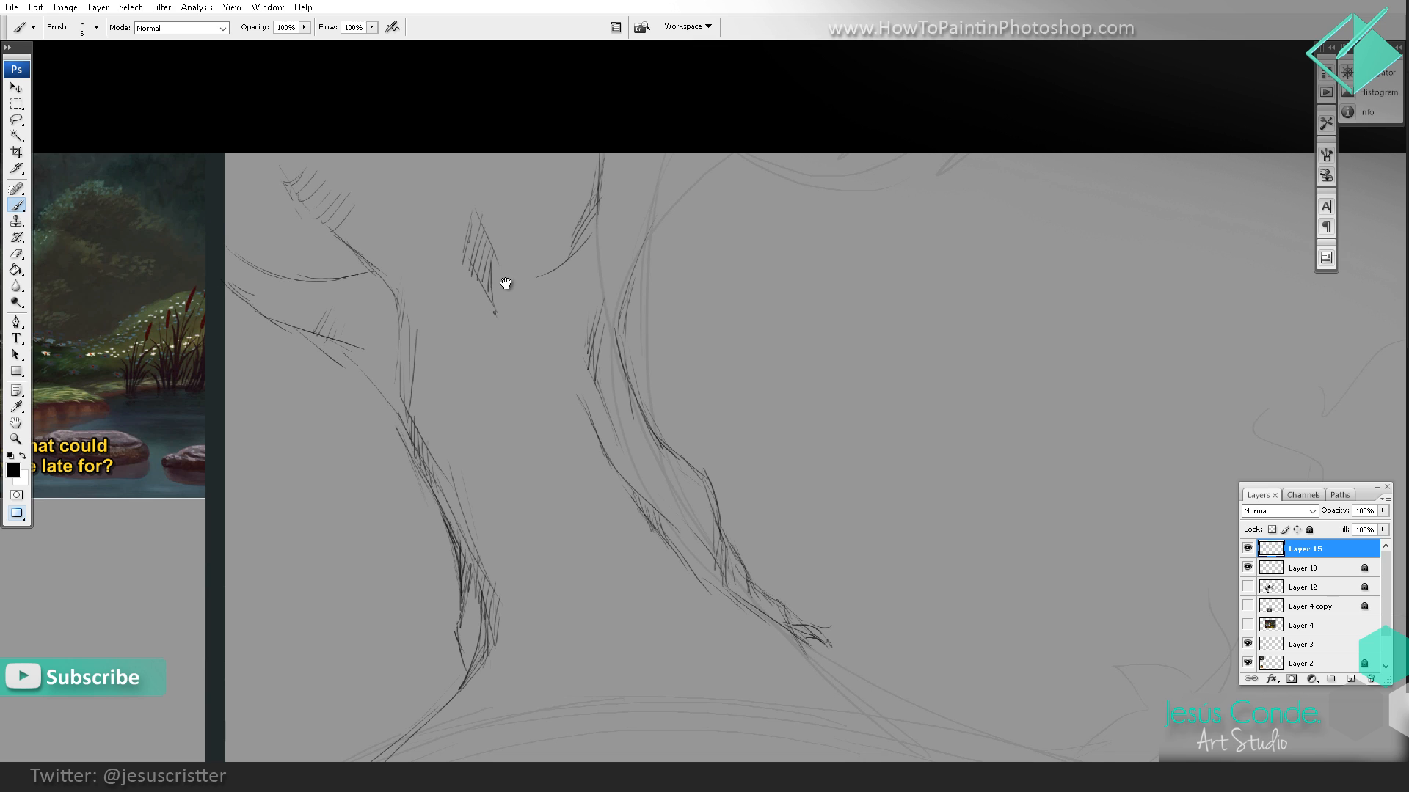
Step: Continue the right root with short strokes running further down toward the ground line
drag(584, 316, 564, 218)
drag(640, 281, 638, 273)
drag(681, 367, 659, 349)
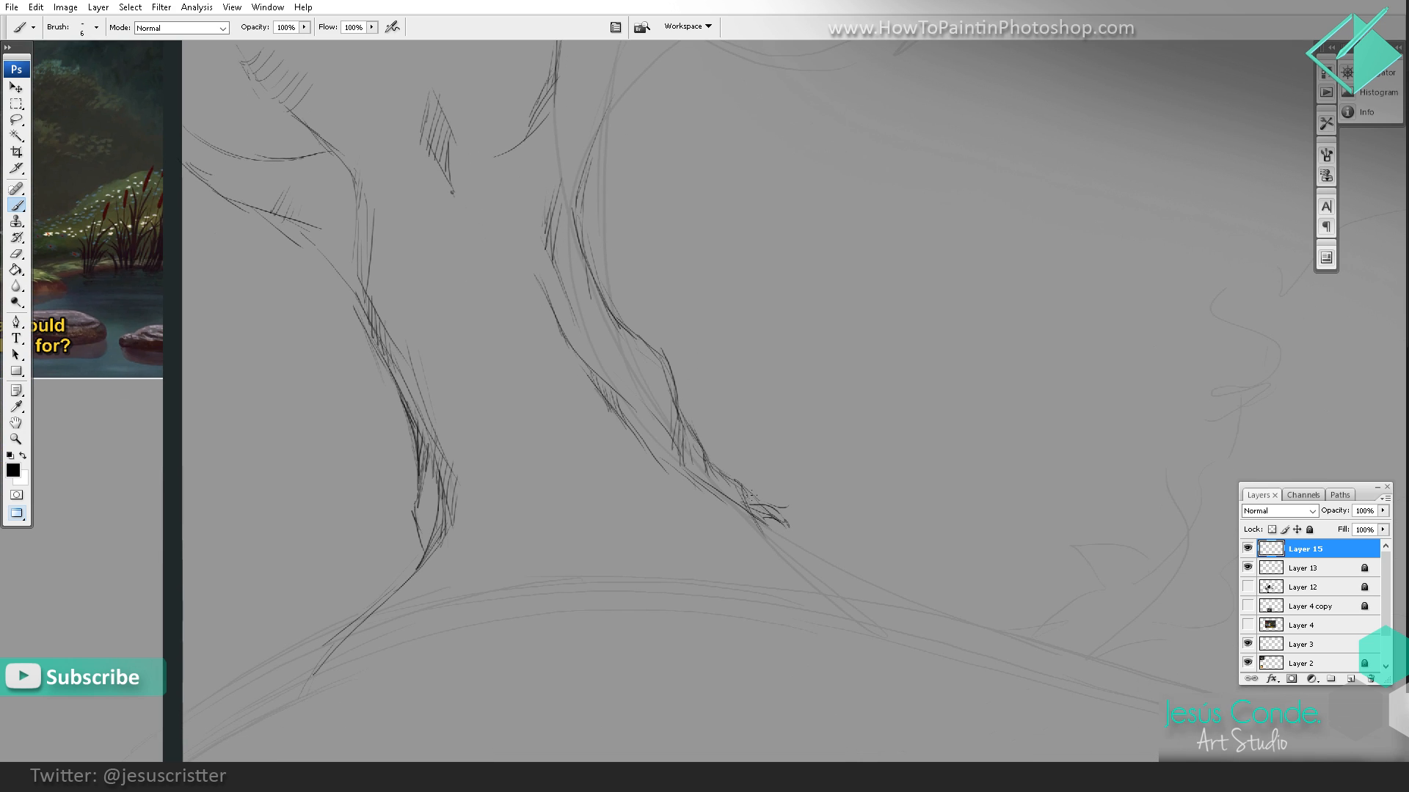
drag(799, 541, 838, 574)
Step: Draw the front root's upper edge from the trunk's left contour and hatch the shaded area beneath it
drag(683, 390, 805, 393)
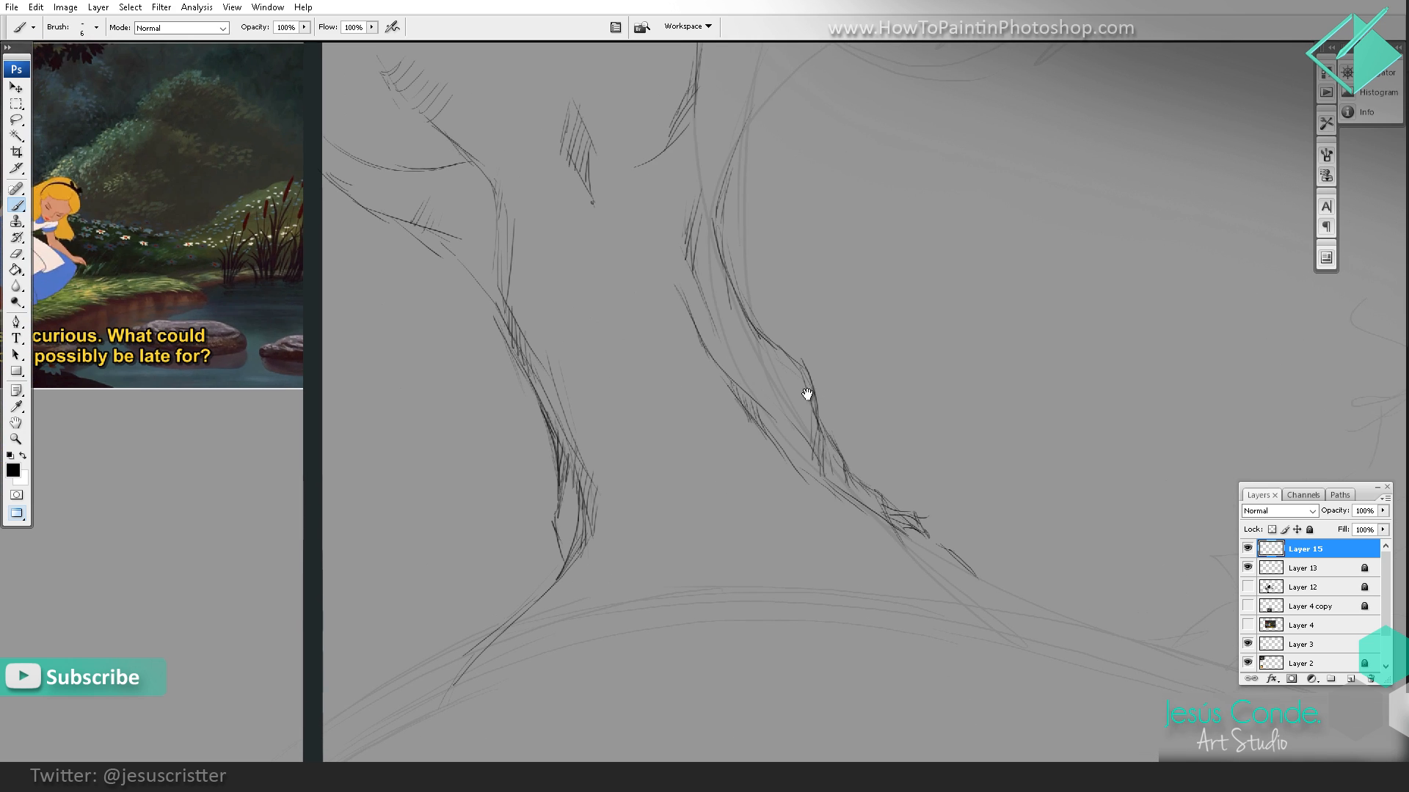
key(z)
alt+click(871, 285)
drag(875, 288, 771, 324)
key(b)
mouse_move(463, 263)
mouse_down()
mouse_move(493, 320)
mouse_move(577, 363)
mouse_move(519, 378)
mouse_move(569, 410)
mouse_up()
drag(581, 379, 575, 415)
drag(588, 377, 584, 405)
drag(521, 342, 581, 371)
drag(616, 415, 643, 457)
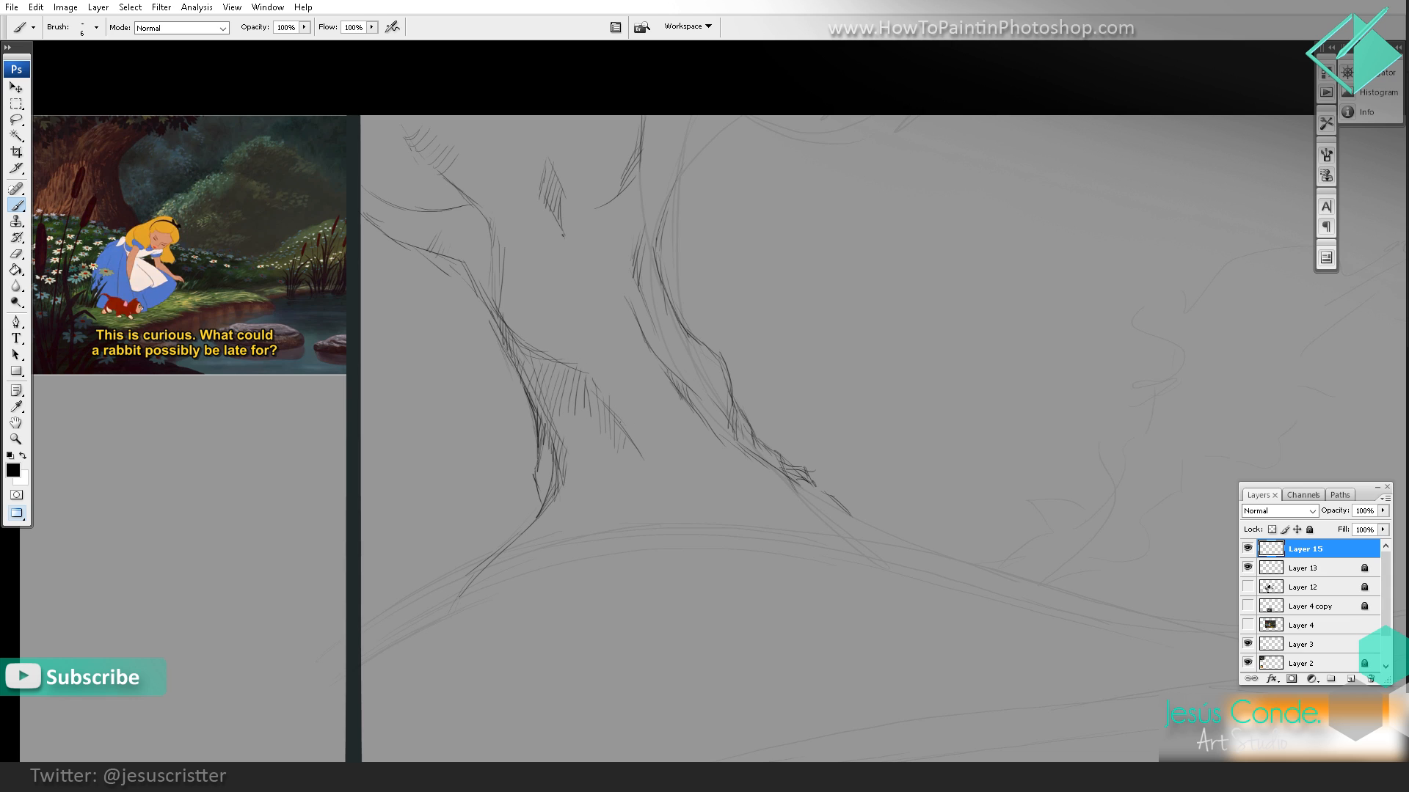
Step: Hatch the front root's side down to the ground and darken the edge of the left root
drag(638, 453, 625, 487)
mouse_move(643, 459)
mouse_down()
mouse_move(632, 485)
mouse_move(657, 484)
mouse_up()
key(XF86AudioLowerVolume)
drag(644, 477, 639, 505)
mouse_move(651, 467)
mouse_down()
mouse_move(652, 509)
mouse_move(618, 526)
mouse_move(655, 515)
mouse_up()
mouse_move(631, 436)
mouse_down()
mouse_move(672, 490)
mouse_move(645, 528)
mouse_up()
drag(547, 465, 539, 496)
drag(536, 504, 514, 537)
Step: Cross-hatch the underside of the lower left branch and darken where it joins the trunk
drag(533, 434, 572, 462)
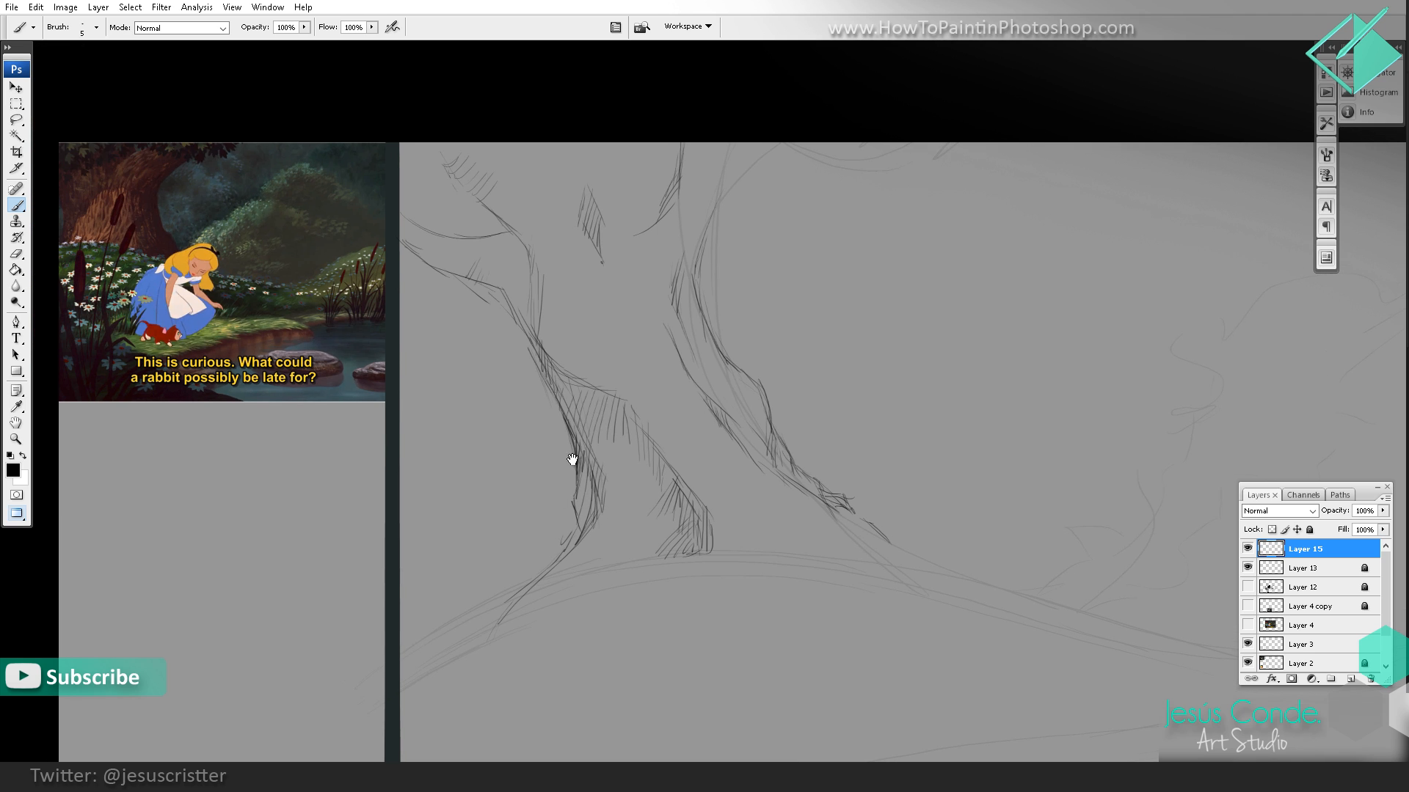
drag(501, 291, 509, 325)
mouse_move(499, 296)
mouse_down()
mouse_move(514, 338)
mouse_move(562, 386)
mouse_up()
drag(508, 327, 534, 365)
drag(501, 303, 510, 323)
mouse_move(462, 280)
mouse_down()
mouse_move(511, 326)
mouse_move(485, 297)
mouse_up()
drag(491, 277, 476, 295)
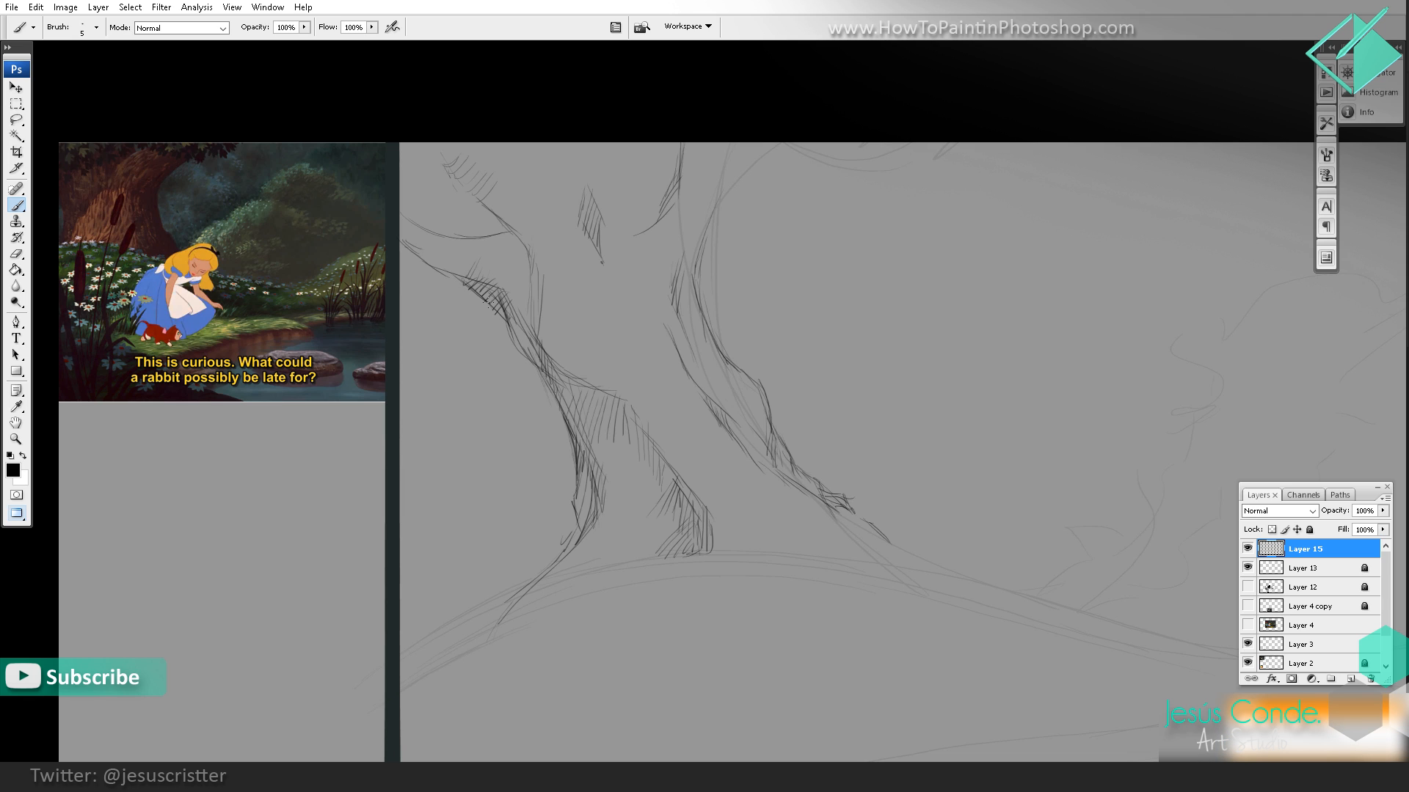
Step: Add a new layer and draw the right branch curving out from the trunk, with short hatching along its underside
drag(726, 130, 707, 154)
key(ctrl+shift+n)
key(Return)
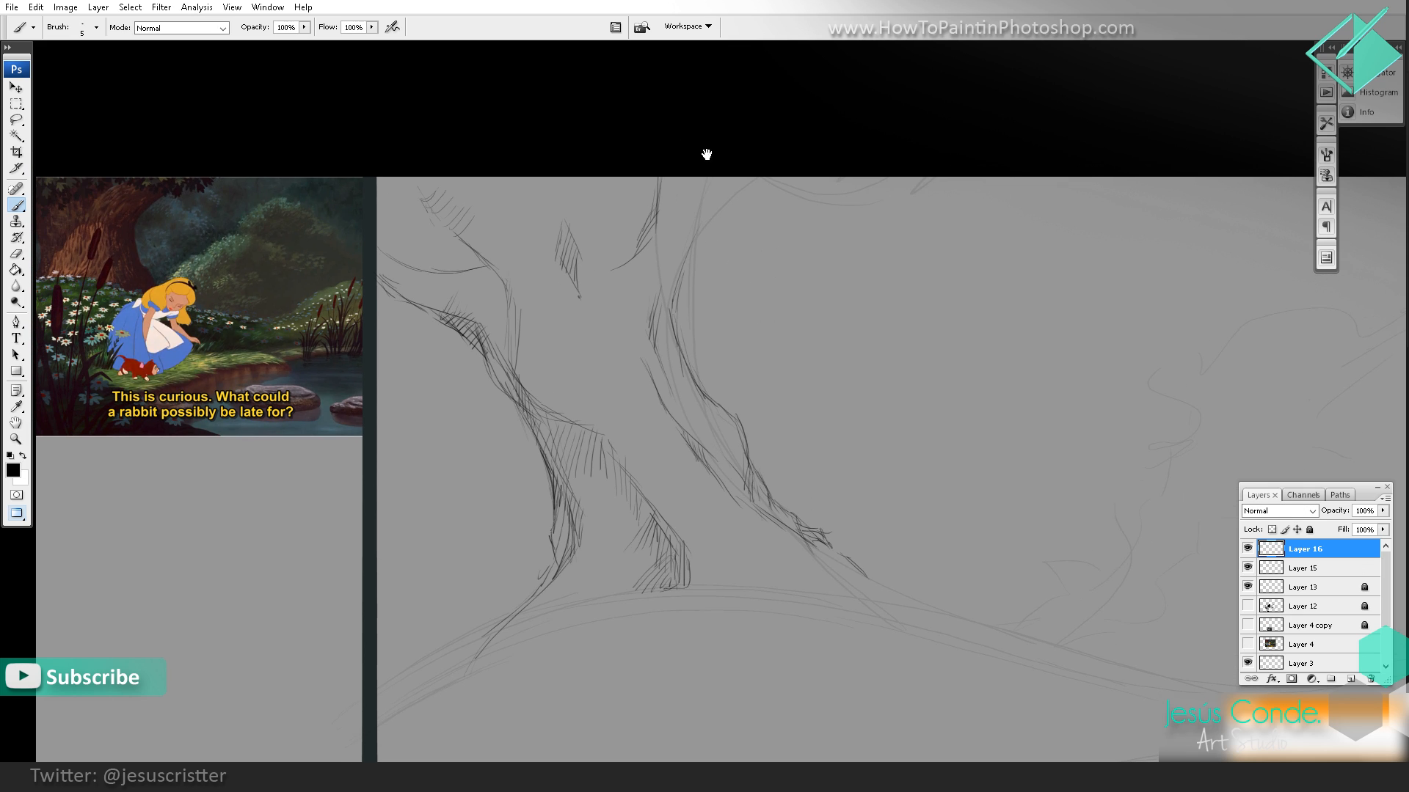
drag(683, 254, 774, 182)
mouse_move(694, 243)
mouse_down()
mouse_move(747, 227)
mouse_move(715, 226)
mouse_up()
drag(732, 212, 732, 224)
drag(747, 213, 763, 254)
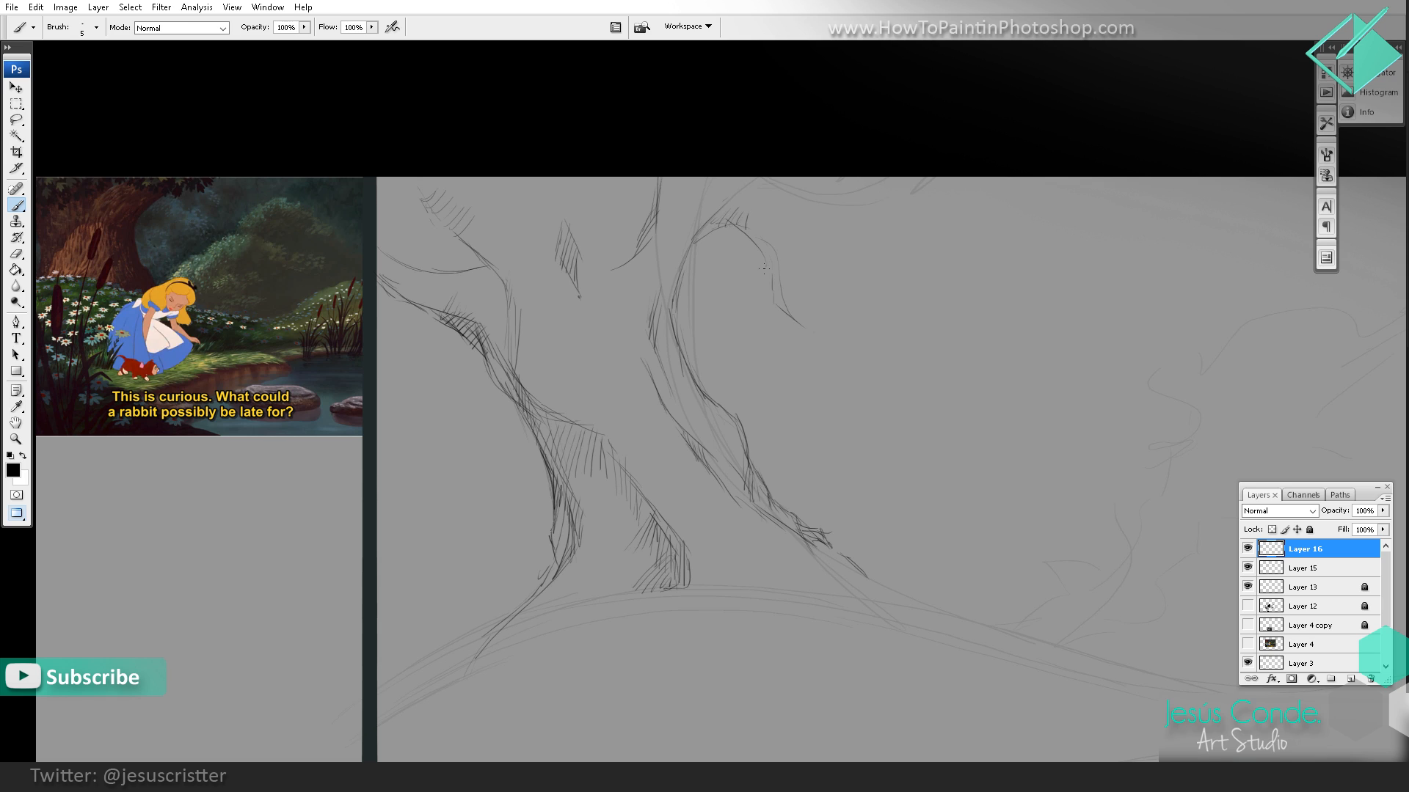
mouse_move(885, 284)
mouse_down()
mouse_move(911, 289)
mouse_move(965, 250)
mouse_move(916, 296)
mouse_move(868, 273)
mouse_move(810, 307)
mouse_up()
Step: Draw the small lower branch at the canvas's left edge, hatch its shaded side and add stray strokes below it
mouse_move(450, 327)
mouse_down()
mouse_move(412, 364)
mouse_move(444, 394)
mouse_move(420, 411)
mouse_up()
drag(437, 392, 406, 405)
drag(424, 384, 399, 402)
drag(417, 379, 382, 398)
drag(419, 370, 379, 391)
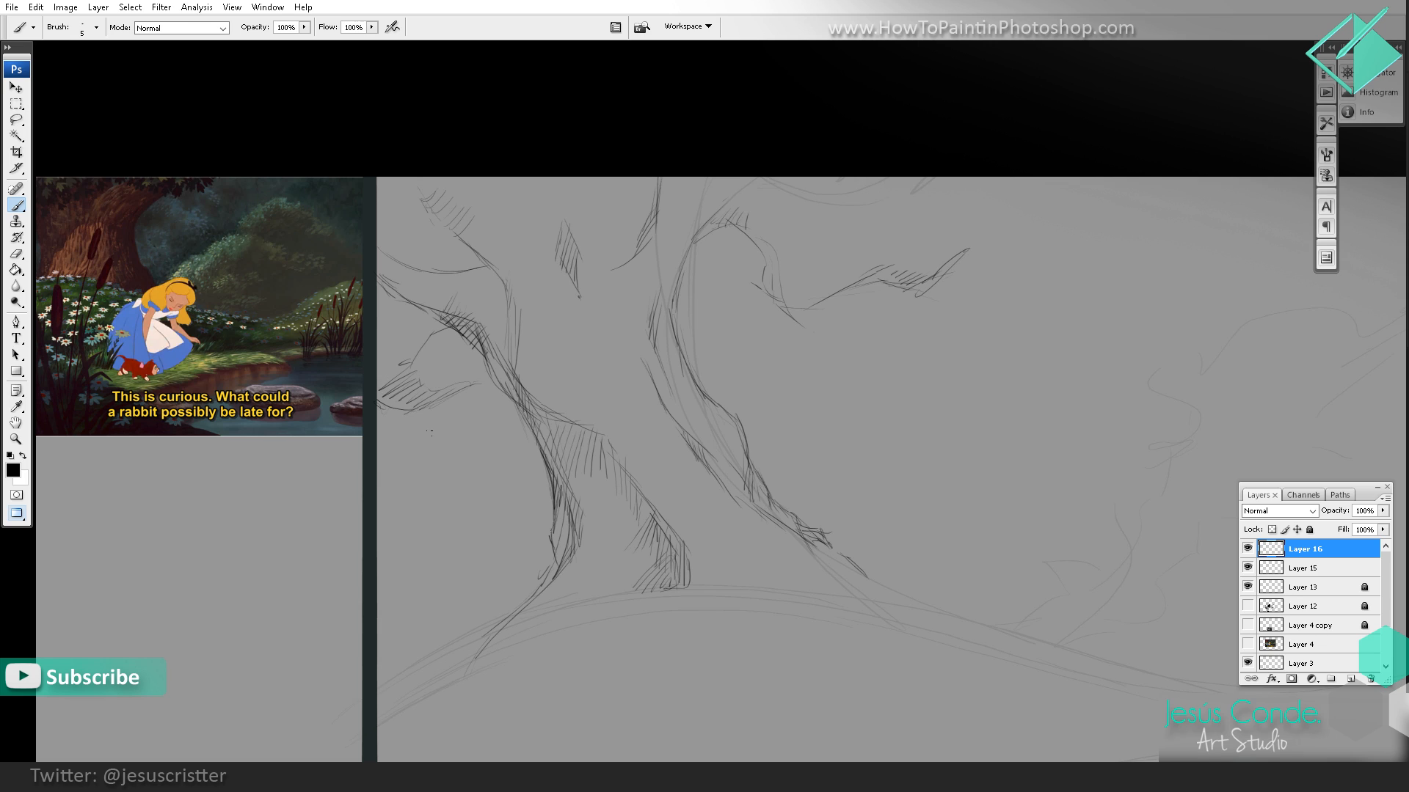
drag(448, 421, 421, 439)
Step: Sketch a loose cluster of leaves above the tip of the right branch
mouse_move(884, 270)
mouse_down()
mouse_move(1093, 199)
mouse_move(1080, 218)
mouse_up()
mouse_move(992, 211)
mouse_down()
mouse_move(919, 248)
mouse_move(1050, 210)
mouse_up()
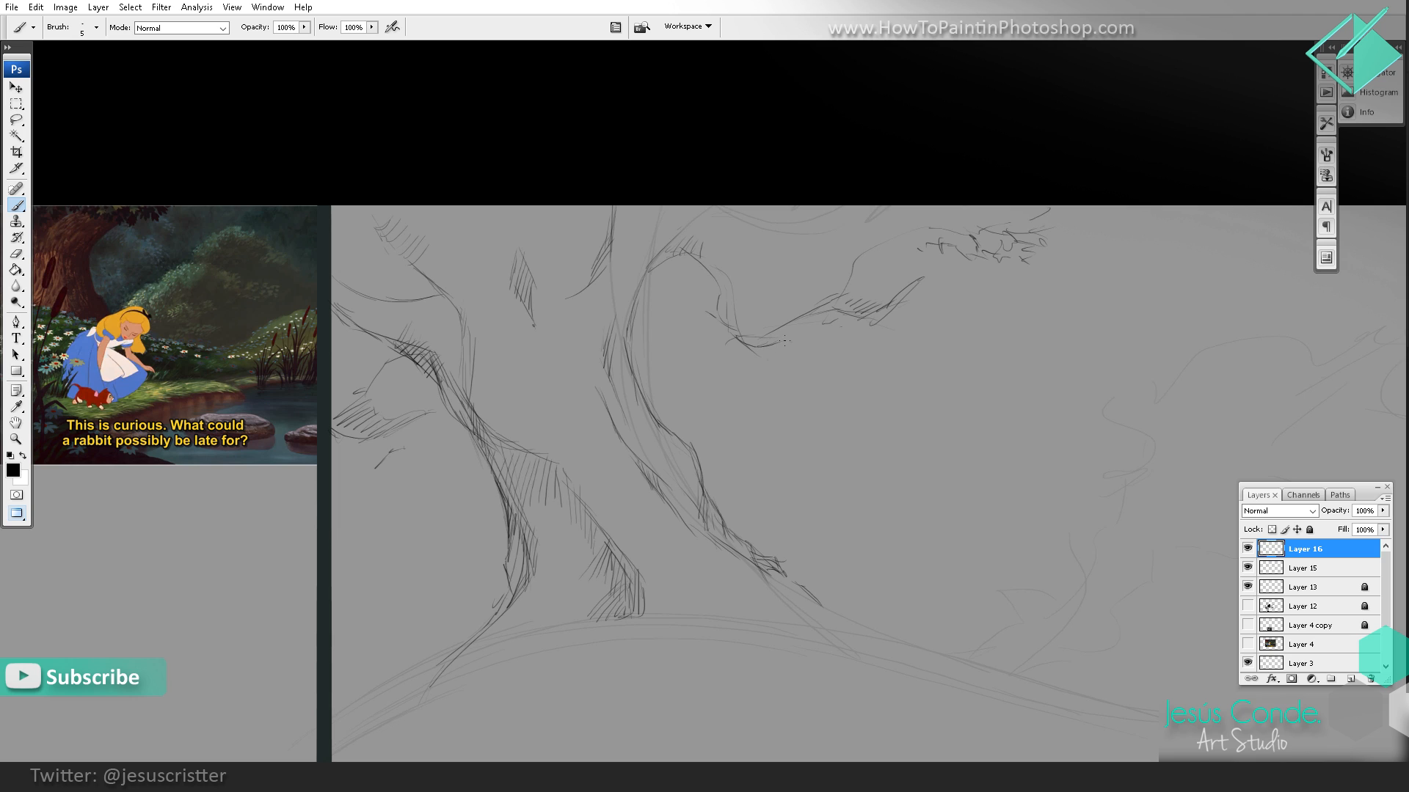
drag(818, 293, 880, 303)
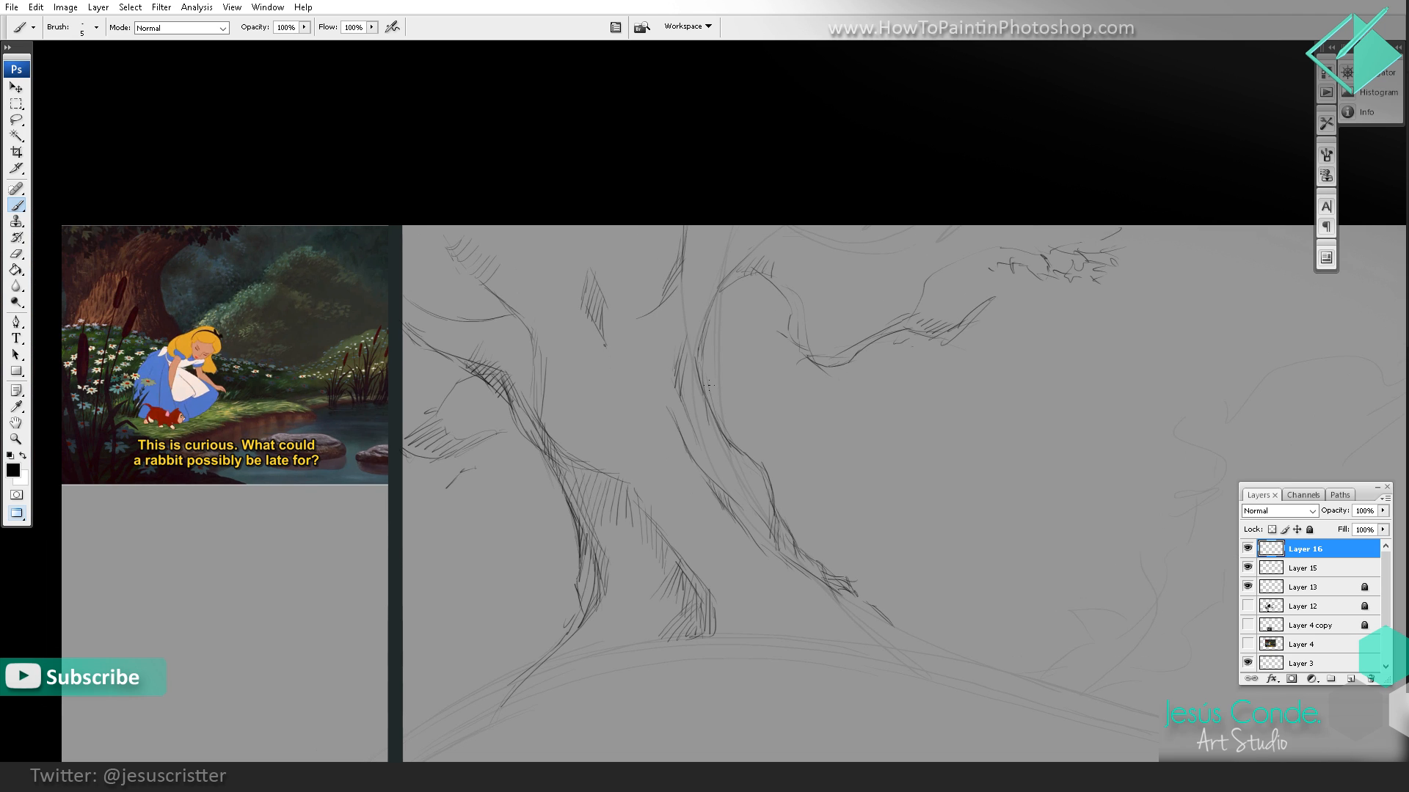
Step: Strengthen the trunk's right contour and draw a thin fork rising from it toward the right branch
drag(712, 377, 709, 405)
drag(750, 317, 711, 391)
drag(774, 244, 782, 196)
Step: Outline and hatch the leaf clumps hanging above the upper left branch and the middle of the trunk
drag(496, 252, 485, 272)
drag(467, 225, 450, 243)
drag(475, 226, 456, 256)
drag(495, 226, 470, 257)
mouse_move(503, 246)
mouse_down()
mouse_move(480, 265)
mouse_move(527, 289)
mouse_move(608, 245)
mouse_up()
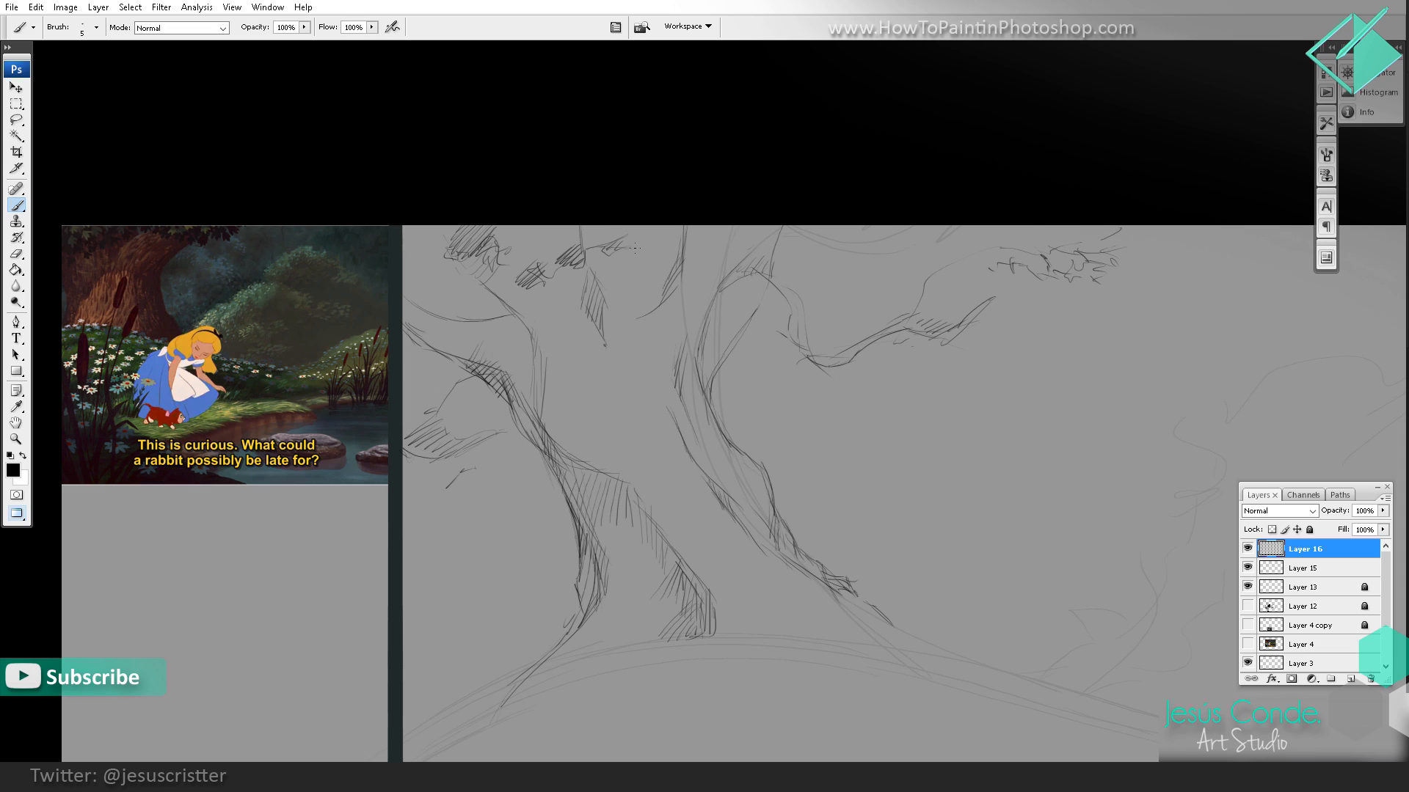
drag(562, 228, 583, 242)
Step: Thicken the thin fork on the trunk's right side and reinforce the trunk contour above it
alt+click(803, 195)
alt+click(886, 314)
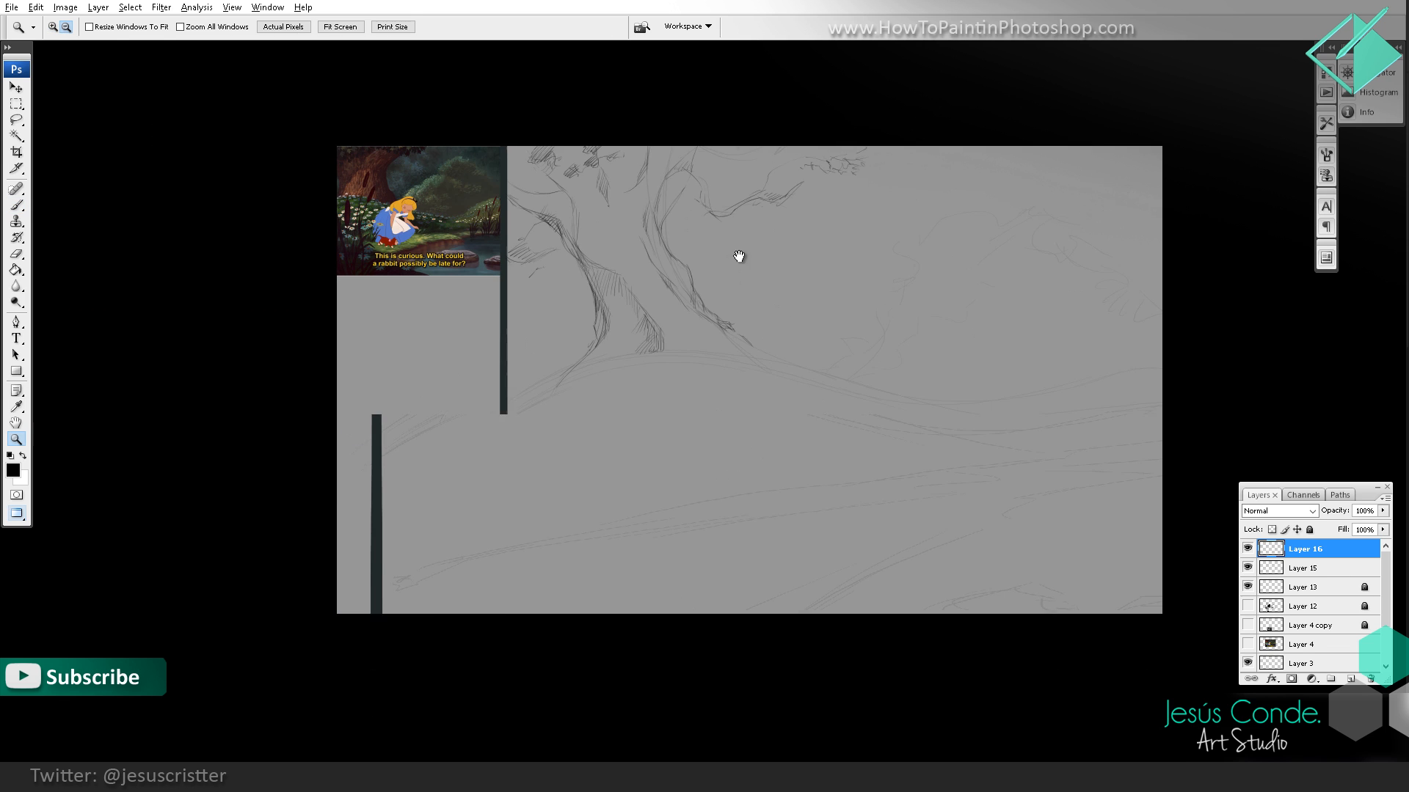
drag(739, 256, 710, 325)
ctrl+click(690, 261)
ctrl+click(691, 261)
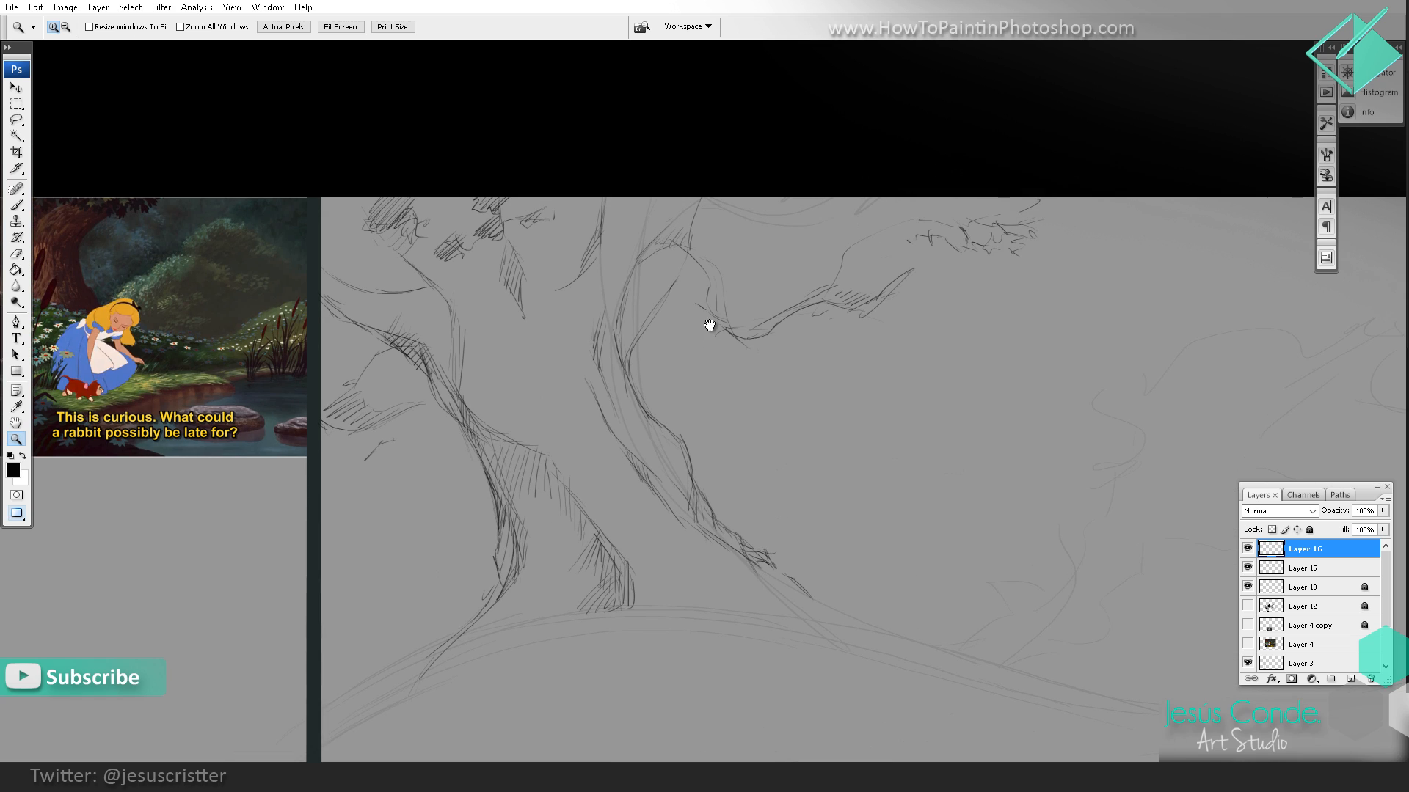
ctrl+click(690, 317)
key(b)
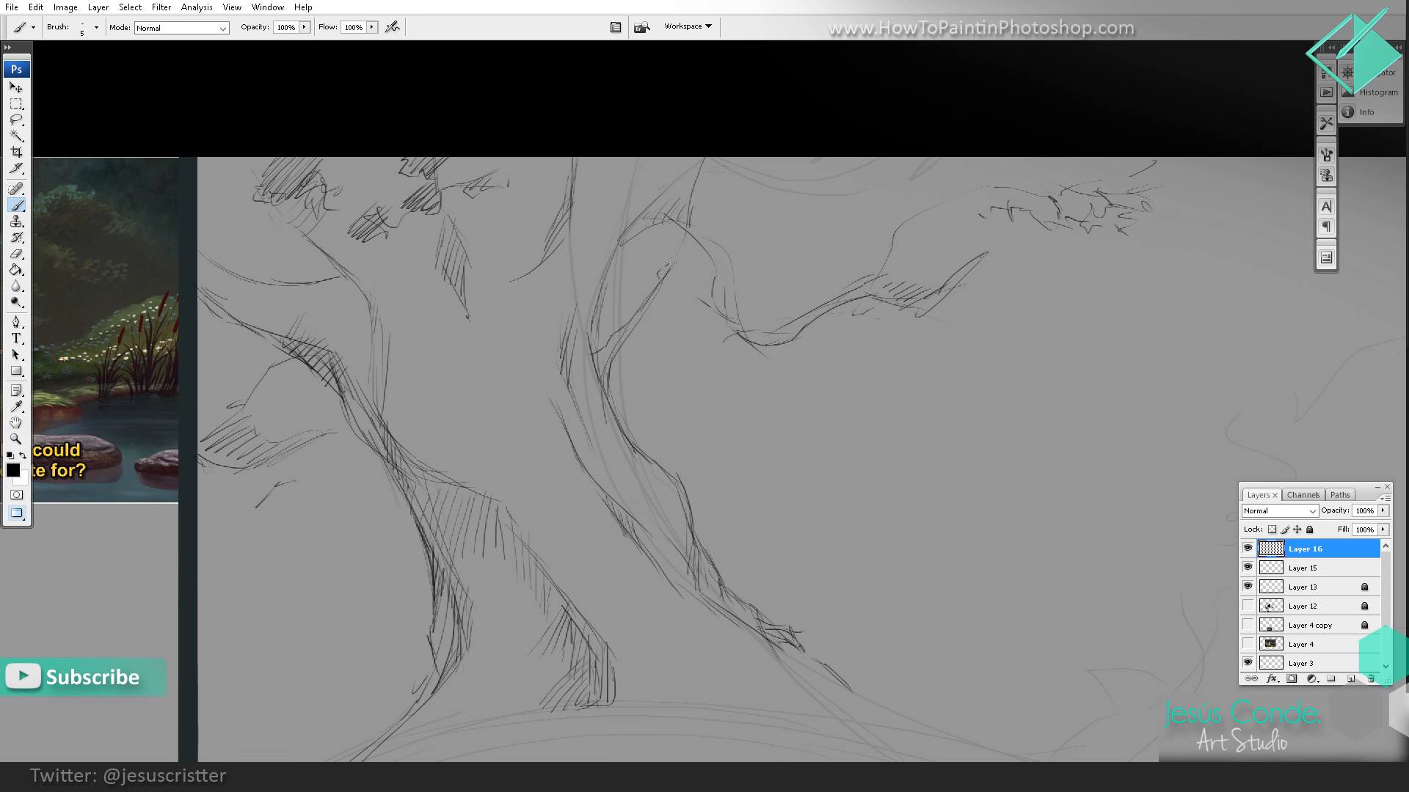
drag(660, 275, 628, 323)
drag(661, 342, 653, 438)
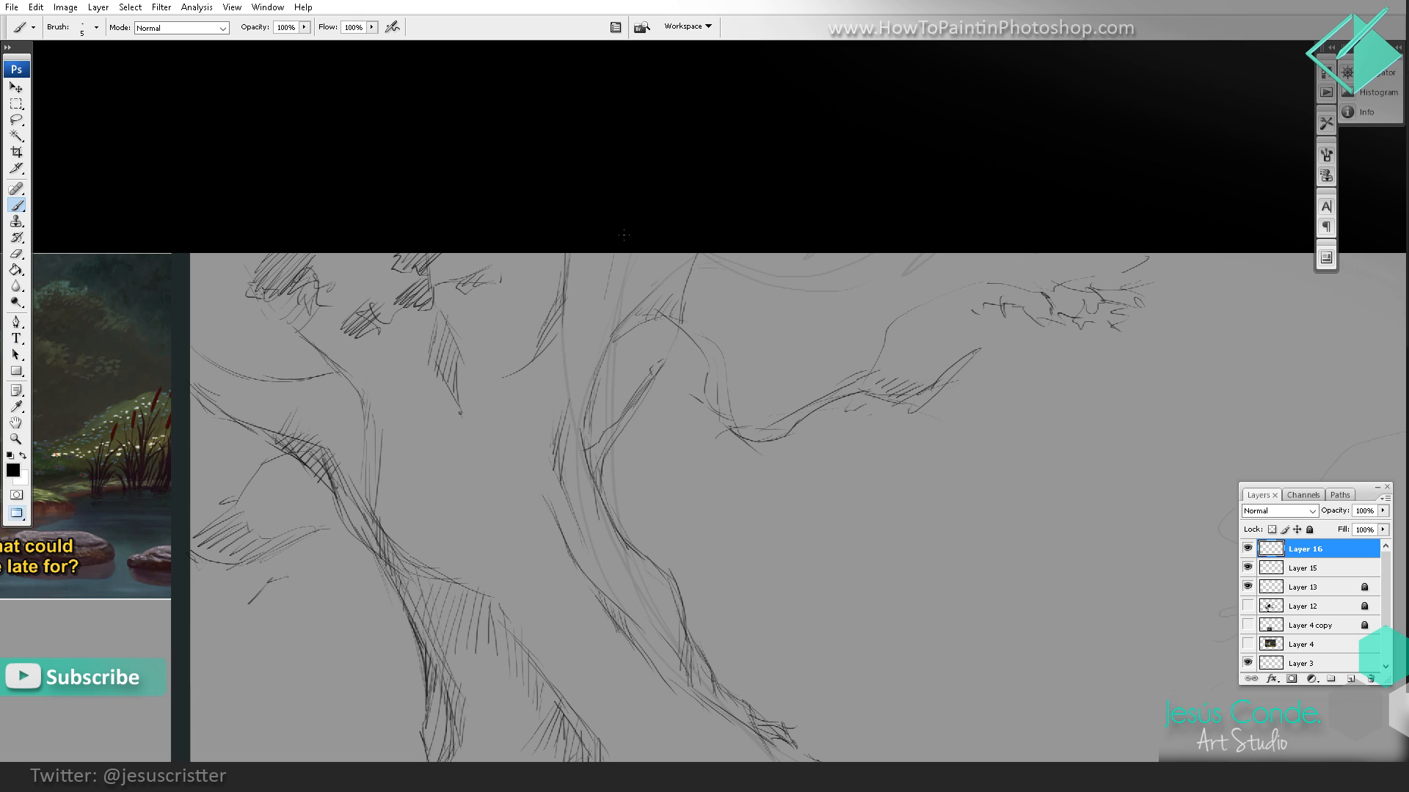
drag(614, 272, 602, 313)
drag(618, 266, 609, 289)
drag(573, 380, 624, 185)
Step: Erase stray marks beside the left root, redraw its edge and add short curves at the base of both roots
key(e)
drag(400, 639, 392, 642)
key(b)
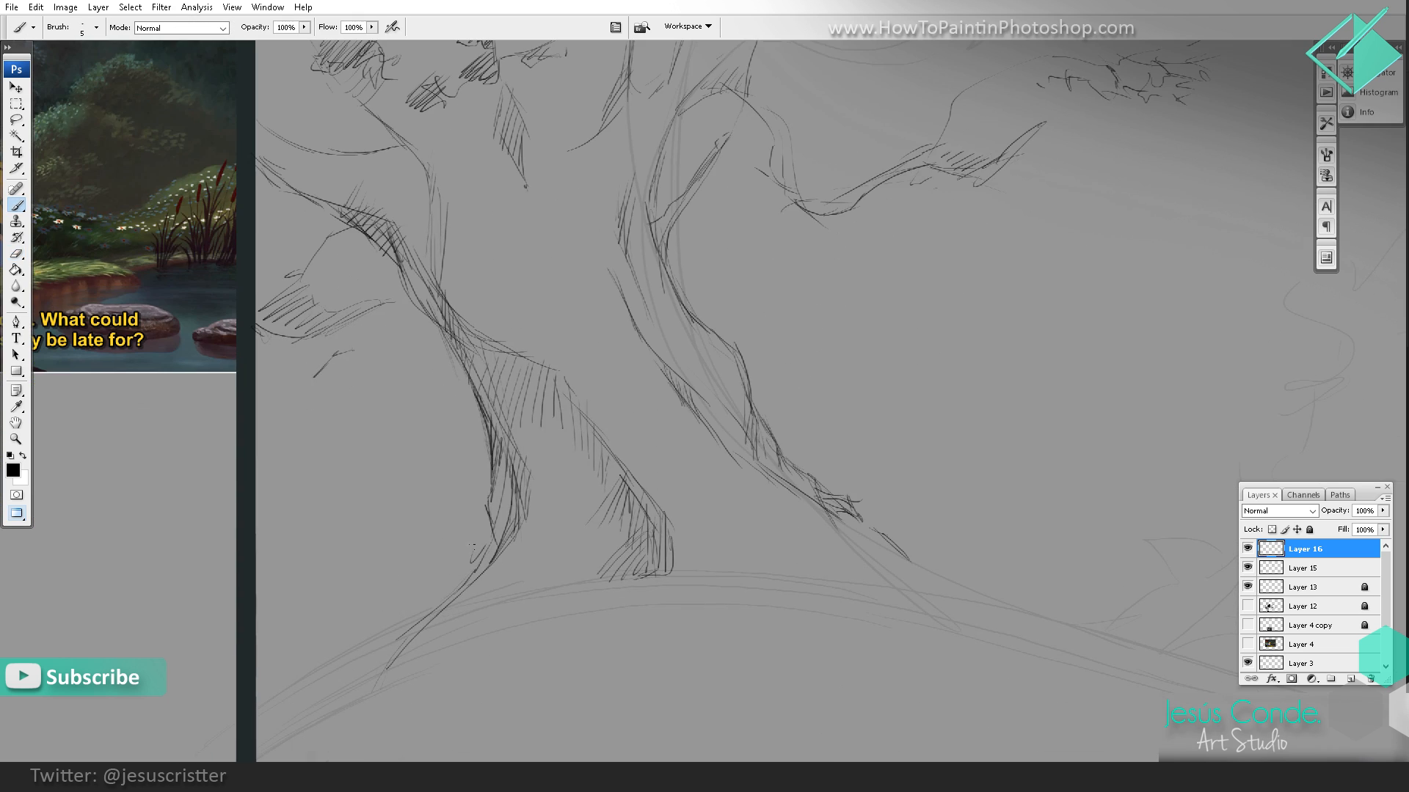
drag(490, 519, 478, 546)
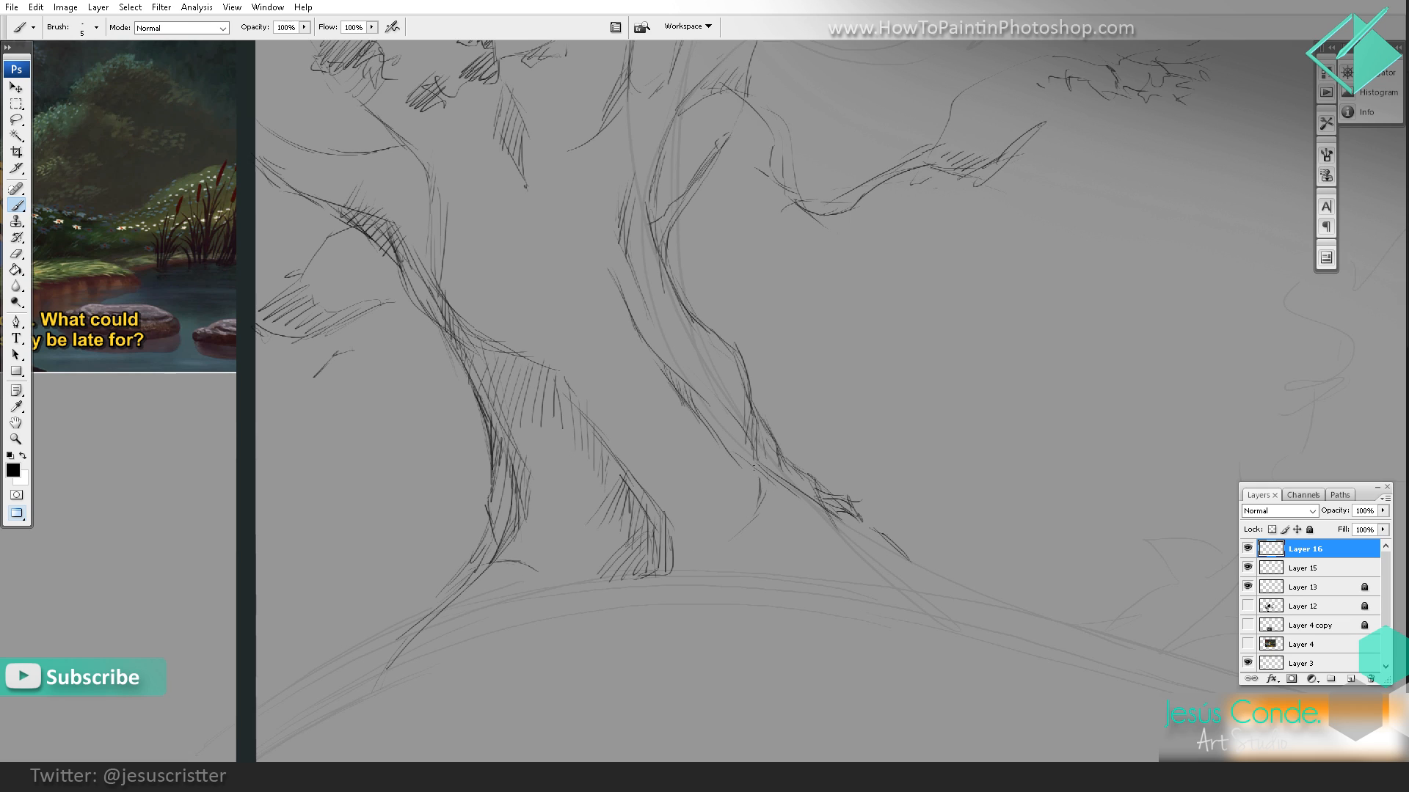
drag(753, 466, 763, 497)
key(e)
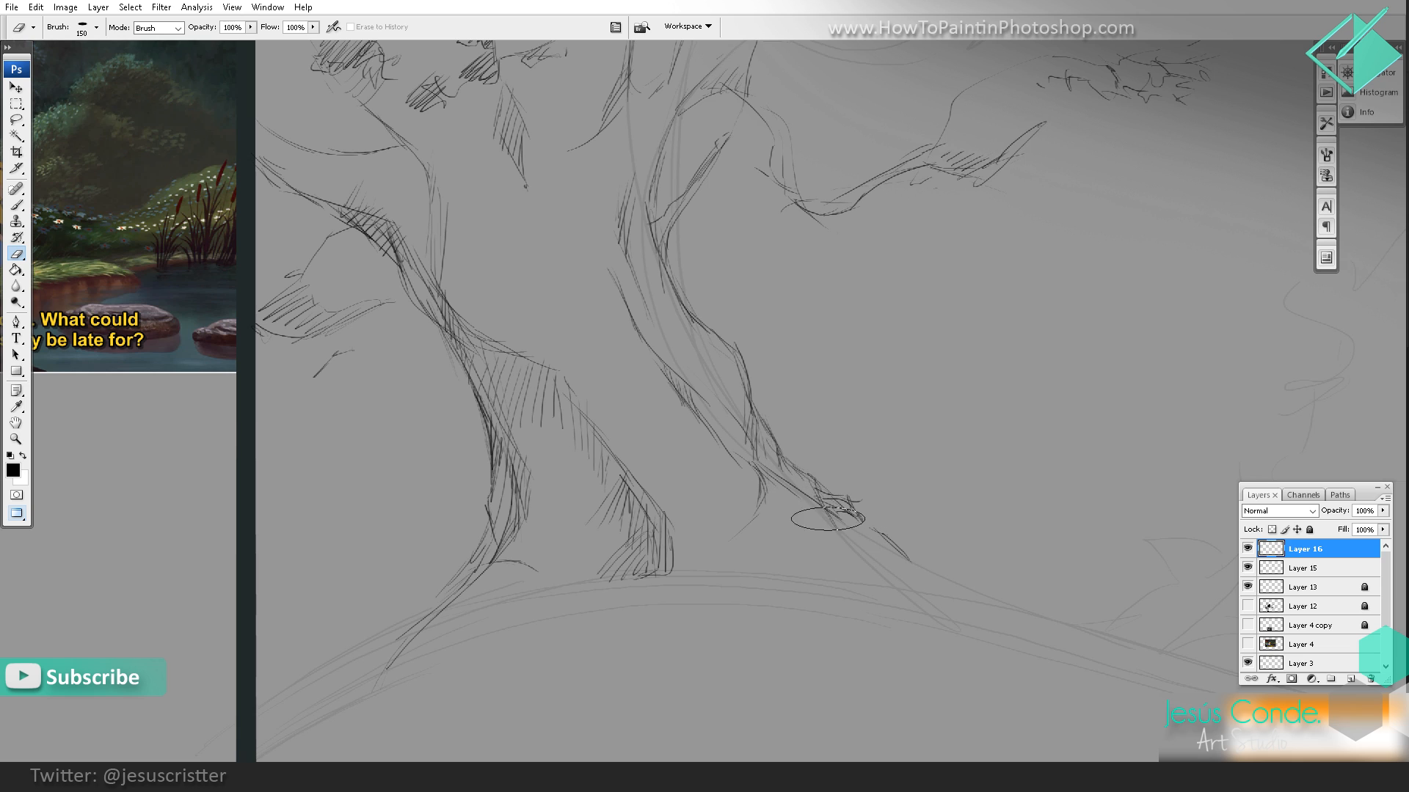
Step: Merge Layer 16 down into Layer 15 and toggle the merged layer's visibility to check the drawing
key(ctrl+e)
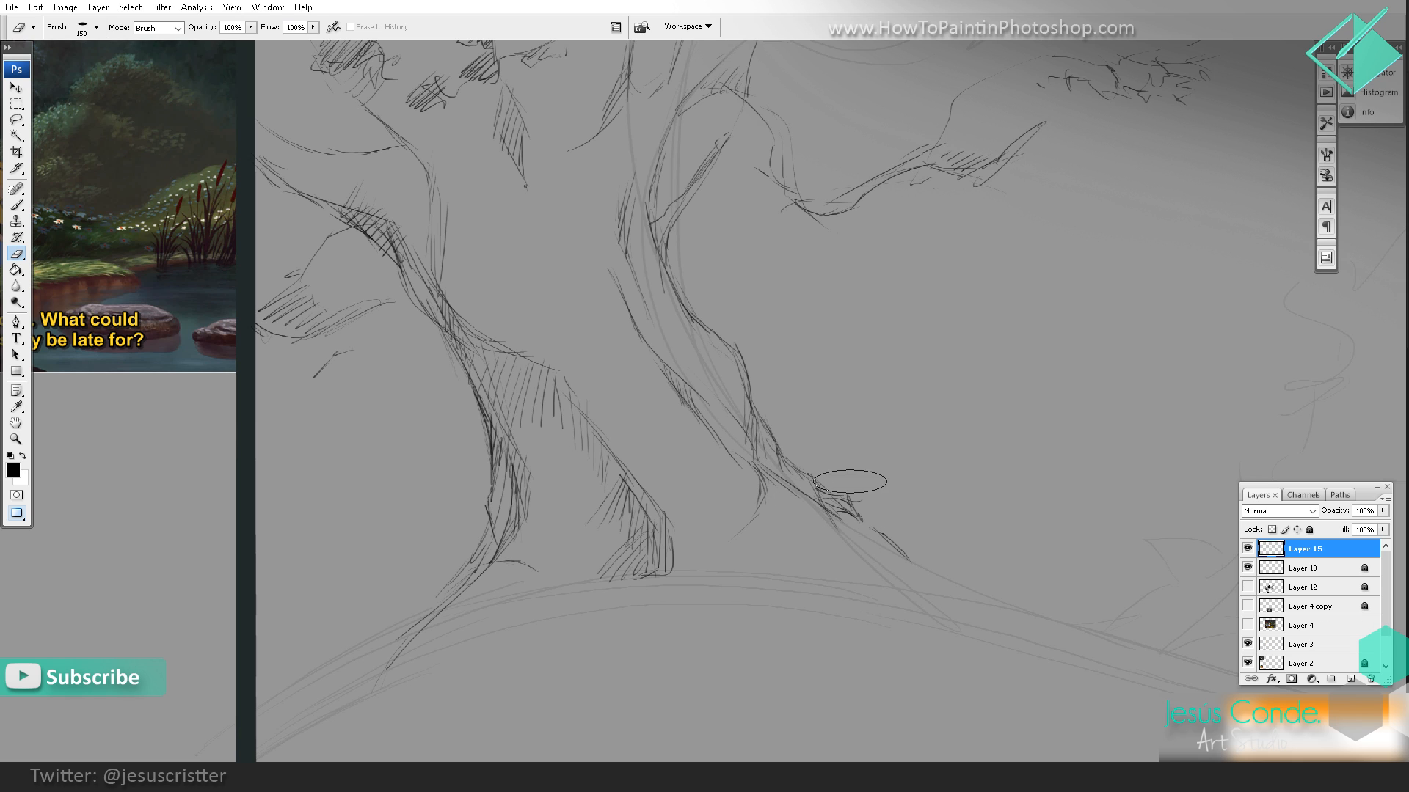
click(1248, 549)
click(1247, 548)
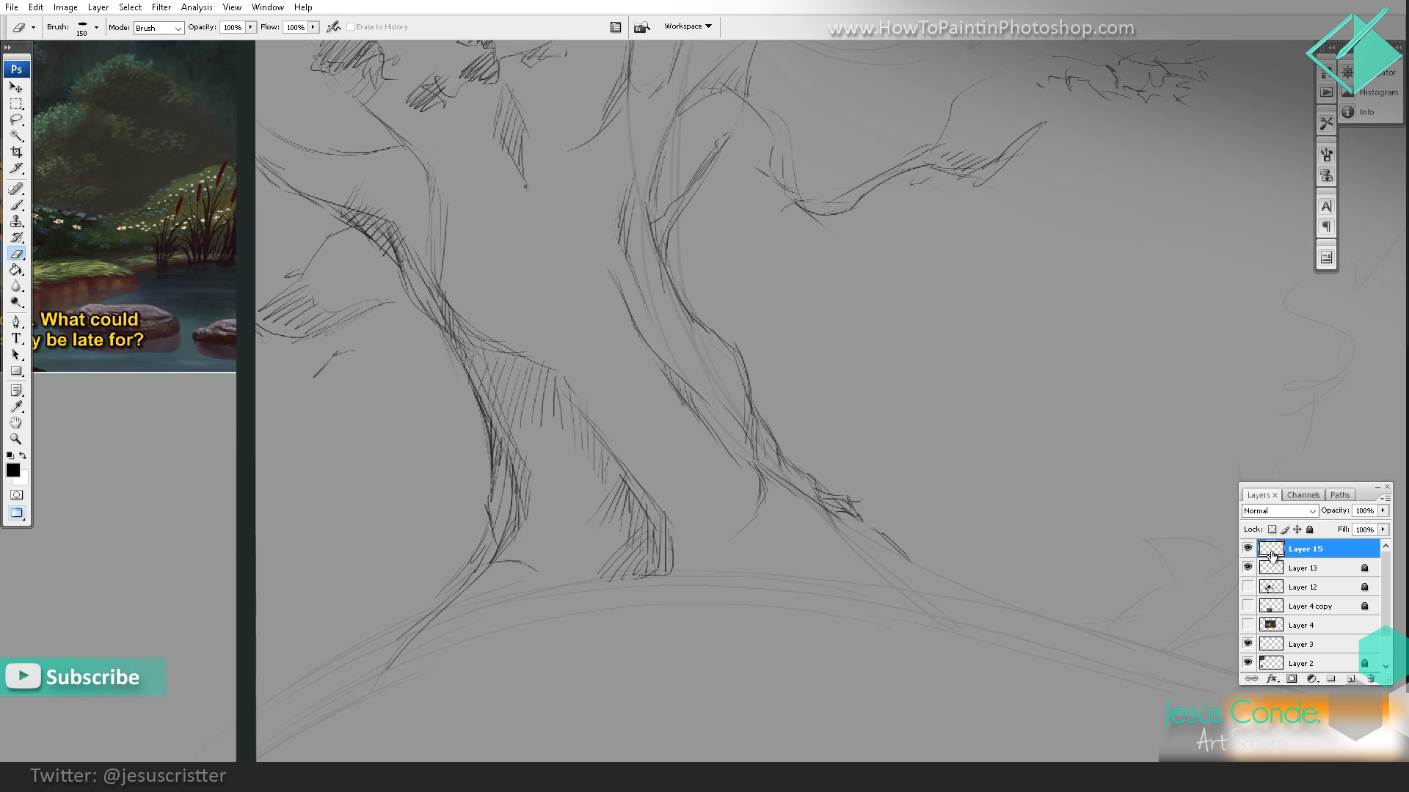
Step: Unlock Layer 13, fade its rough sketch to 20% opacity, lock it again and reselect Layer 15
click(1304, 571)
key(h)
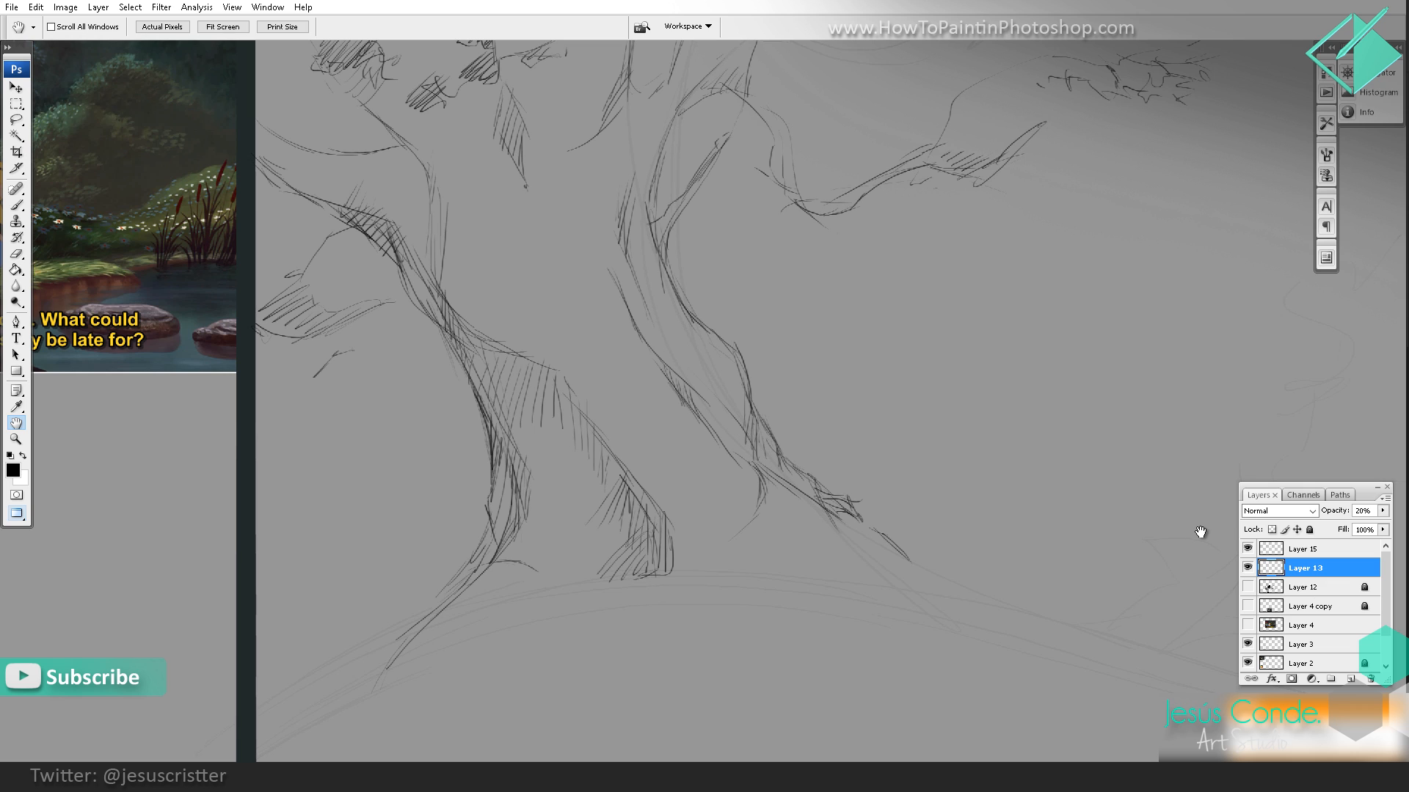
click(1310, 529)
click(1310, 550)
Step: Rework the right root's tip with cross-hatching, partial erasing and a spiky grass tuft, adding short shading strokes beneath it
key(z)
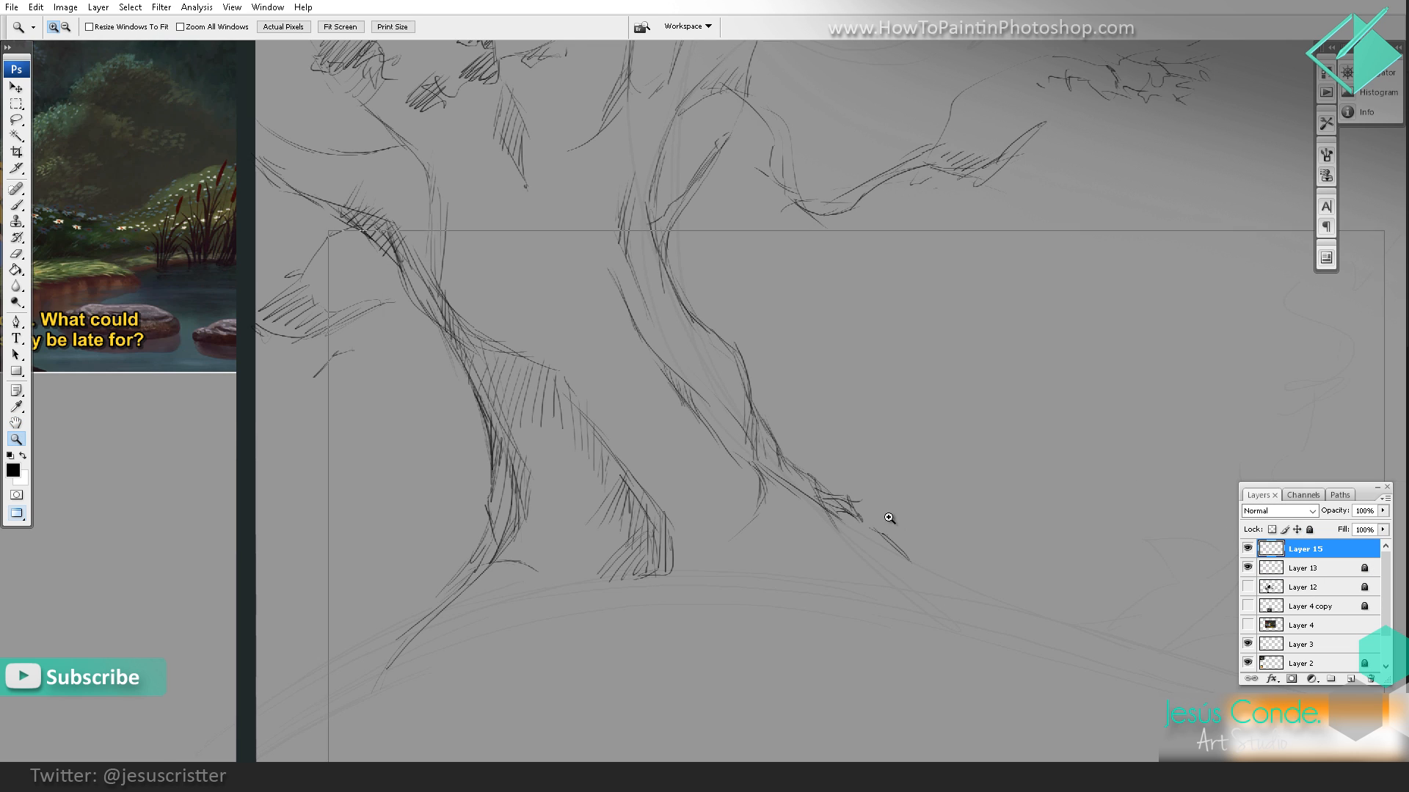
click(889, 518)
key(b)
mouse_move(766, 473)
mouse_down()
mouse_move(712, 474)
mouse_move(759, 467)
mouse_move(810, 516)
mouse_up()
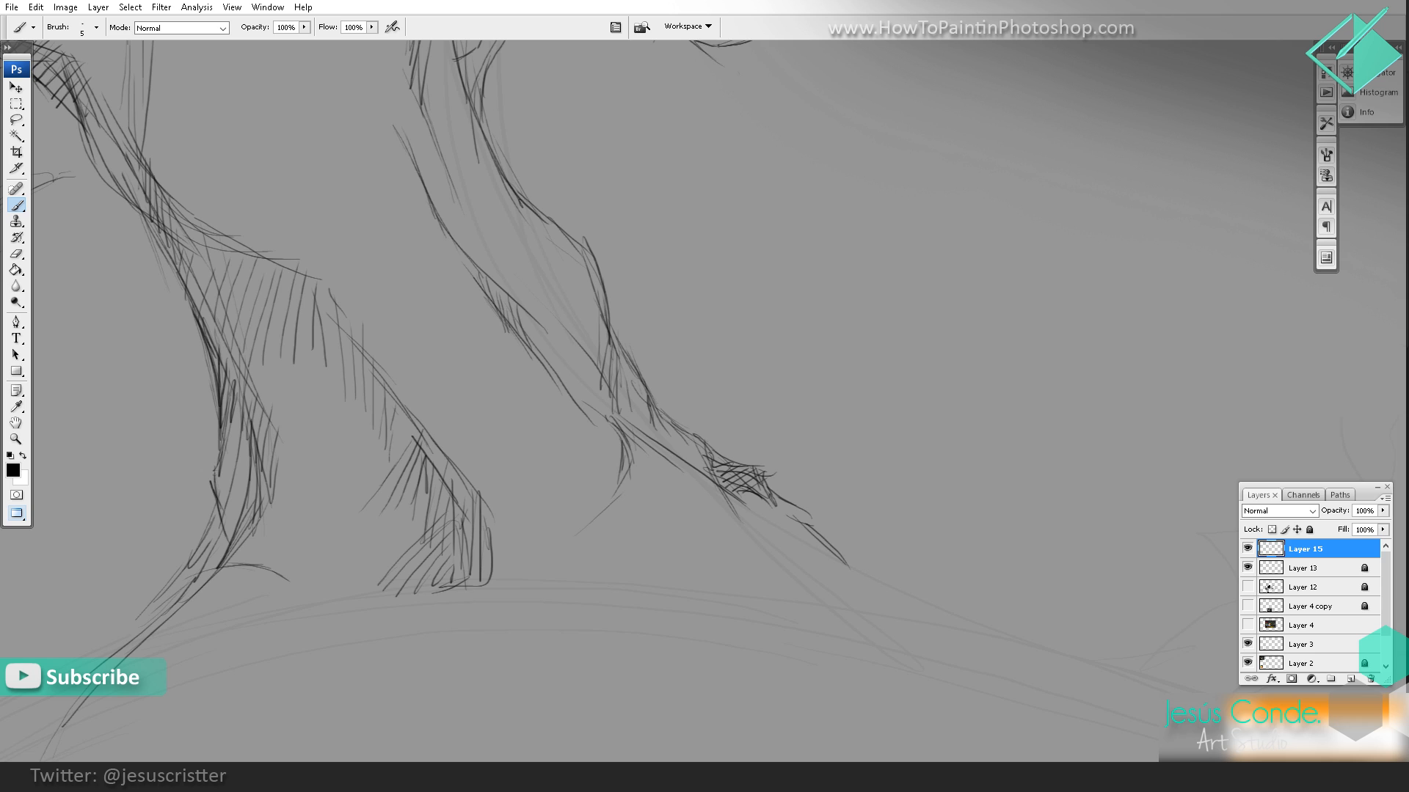
key(e)
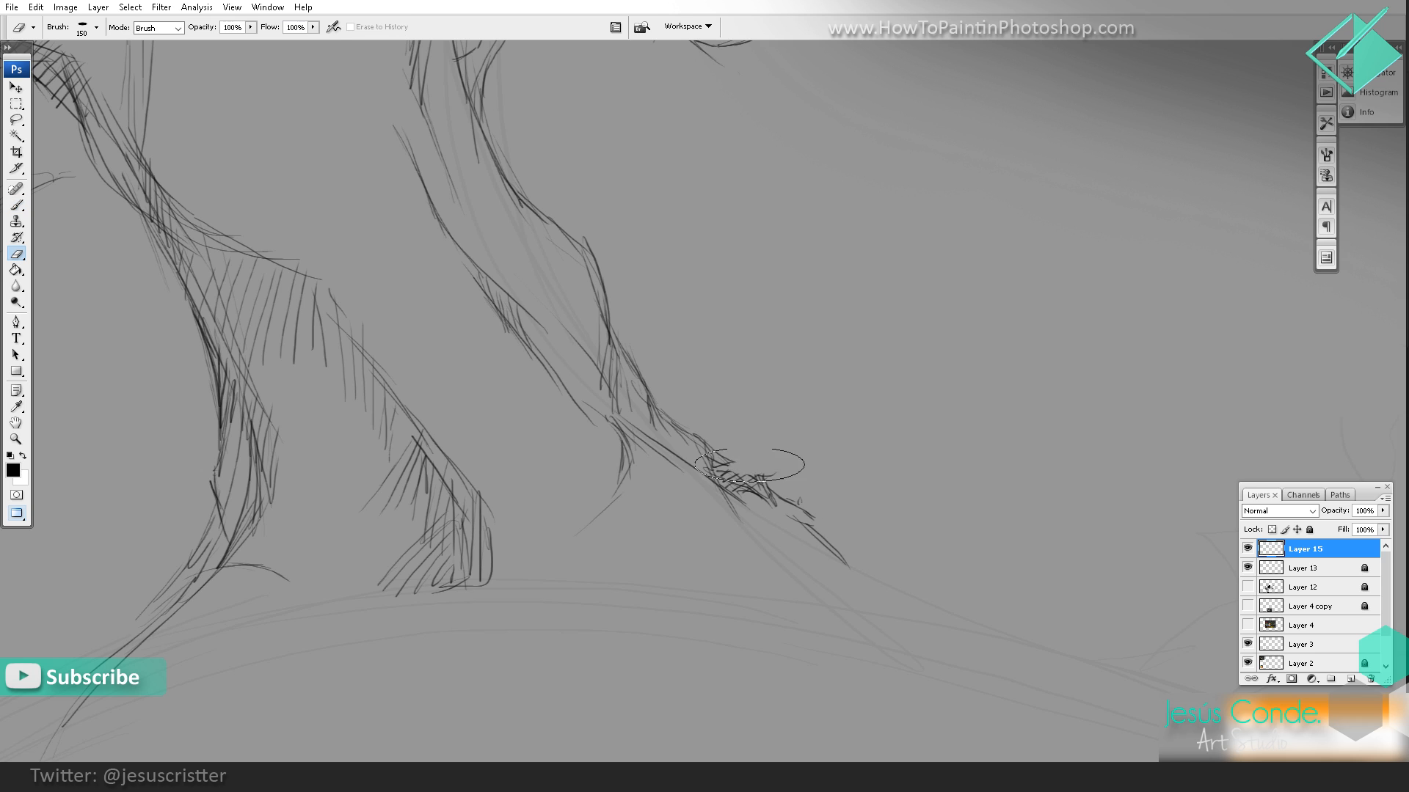
mouse_move(756, 467)
mouse_down()
mouse_move(784, 470)
mouse_move(750, 445)
mouse_move(795, 474)
mouse_move(785, 487)
mouse_move(741, 457)
mouse_up()
key(b)
drag(721, 469, 737, 447)
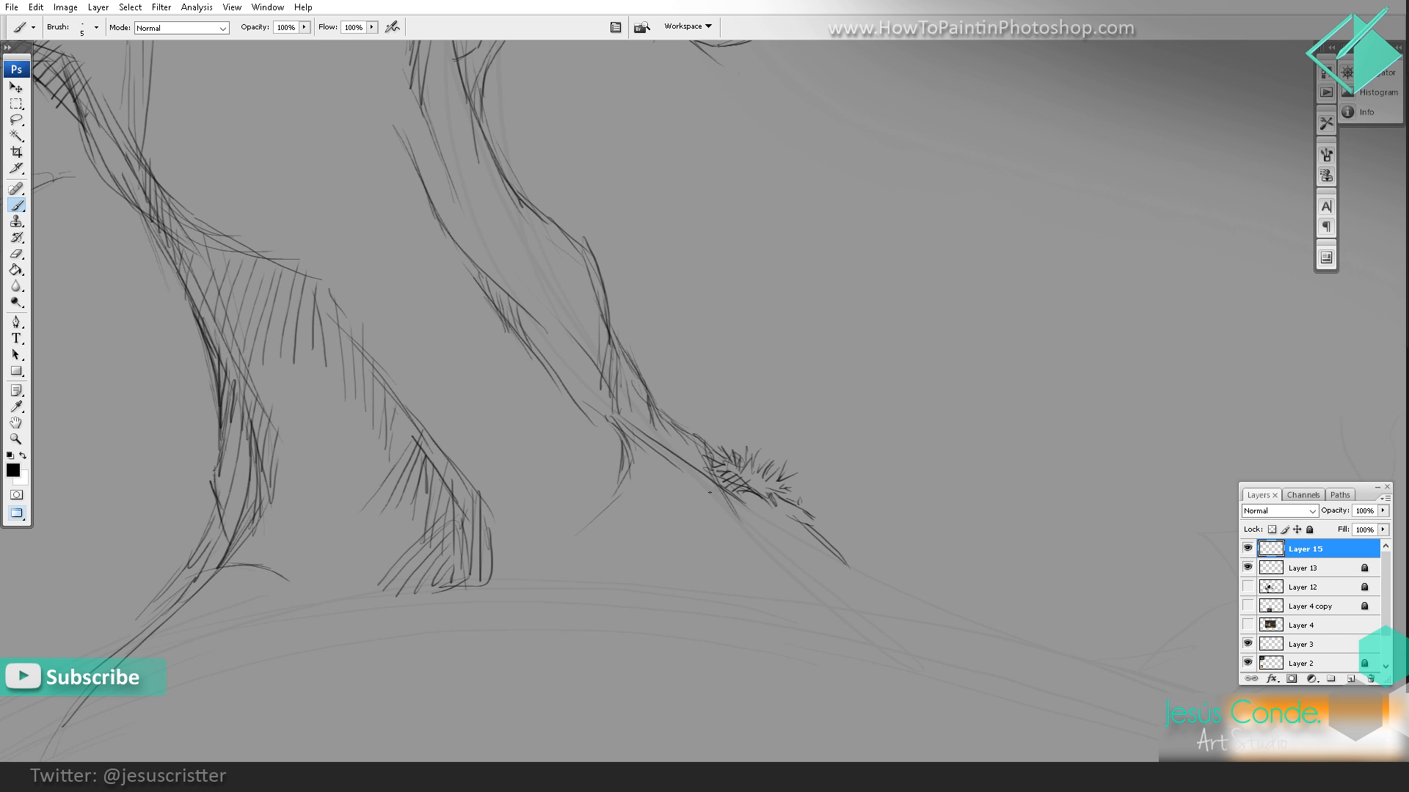
drag(711, 492, 714, 528)
drag(719, 506, 730, 542)
Step: Draw grass blades along the outer edge of the left root down toward the ground
key(space)
drag(289, 520, 381, 521)
drag(276, 543, 285, 571)
mouse_move(269, 541)
mouse_down()
mouse_move(279, 571)
mouse_move(267, 582)
mouse_up()
drag(265, 556, 251, 592)
key(space)
mouse_move(258, 587)
mouse_down()
mouse_move(320, 545)
mouse_move(246, 576)
mouse_up()
drag(269, 570, 251, 581)
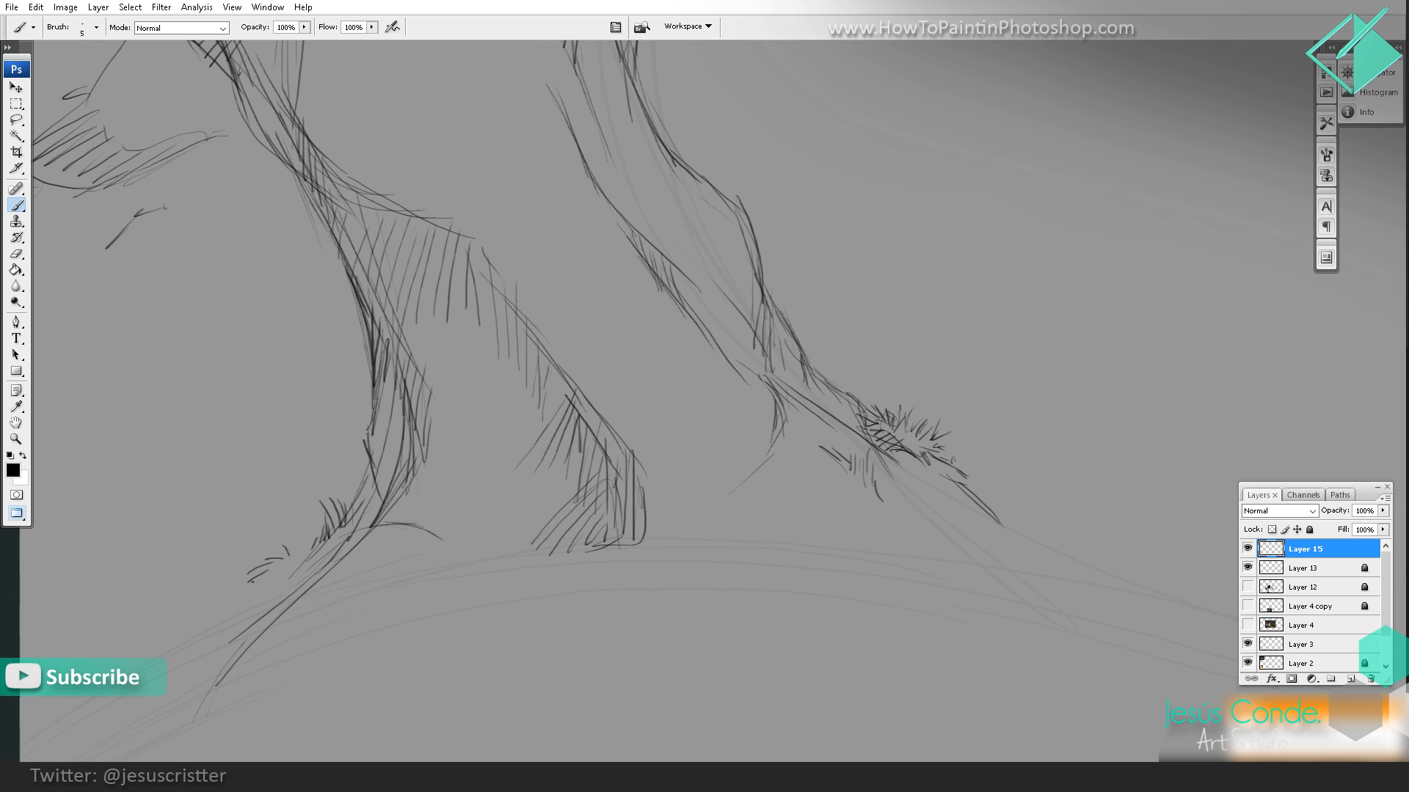
mouse_move(307, 523)
mouse_down()
mouse_move(295, 552)
mouse_move(308, 538)
mouse_up()
Step: Hatch diagonal shading across the lower trunk, from the front root's top to the right contour
key(z)
alt+click(588, 340)
alt+click(754, 339)
key(space)
drag(717, 247, 802, 431)
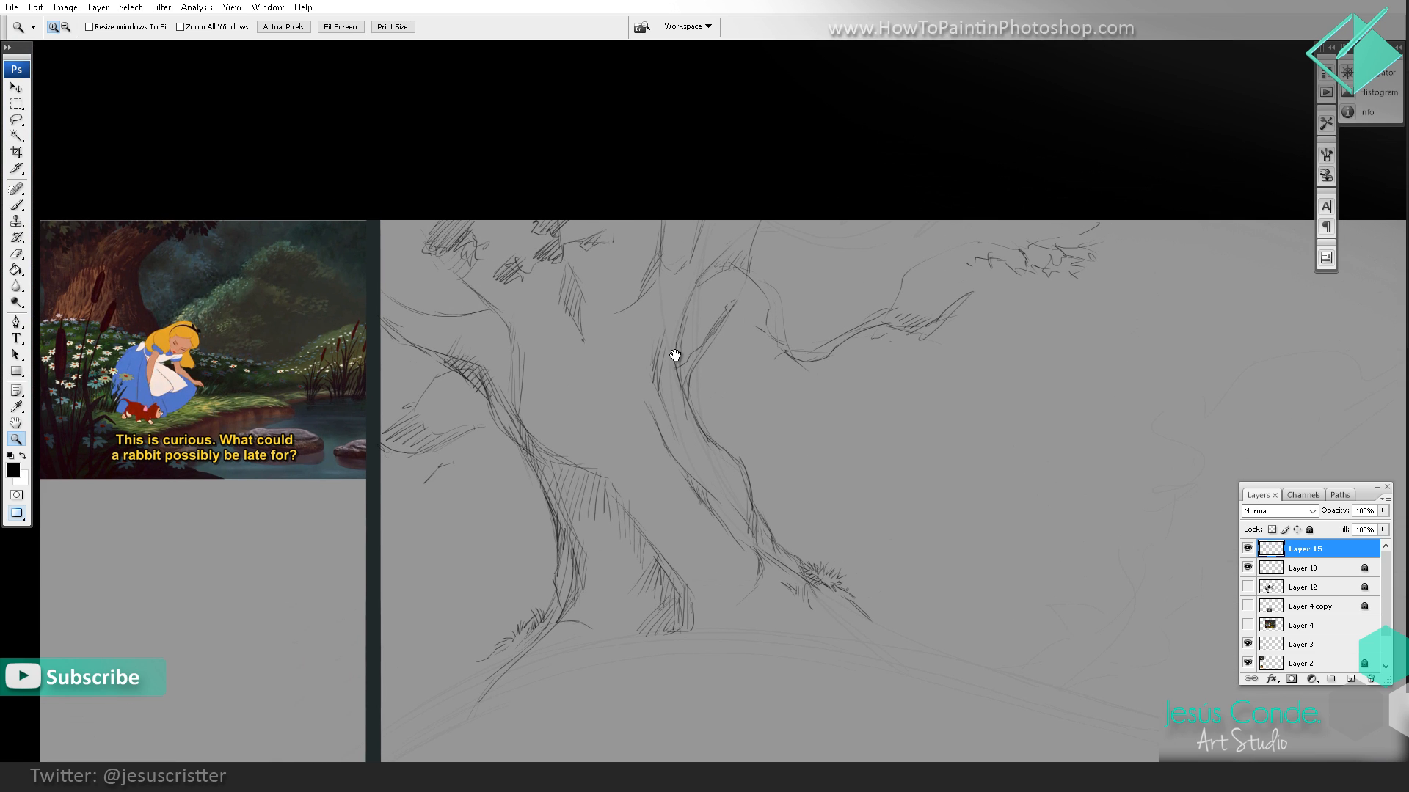
drag(673, 355, 713, 339)
key(b)
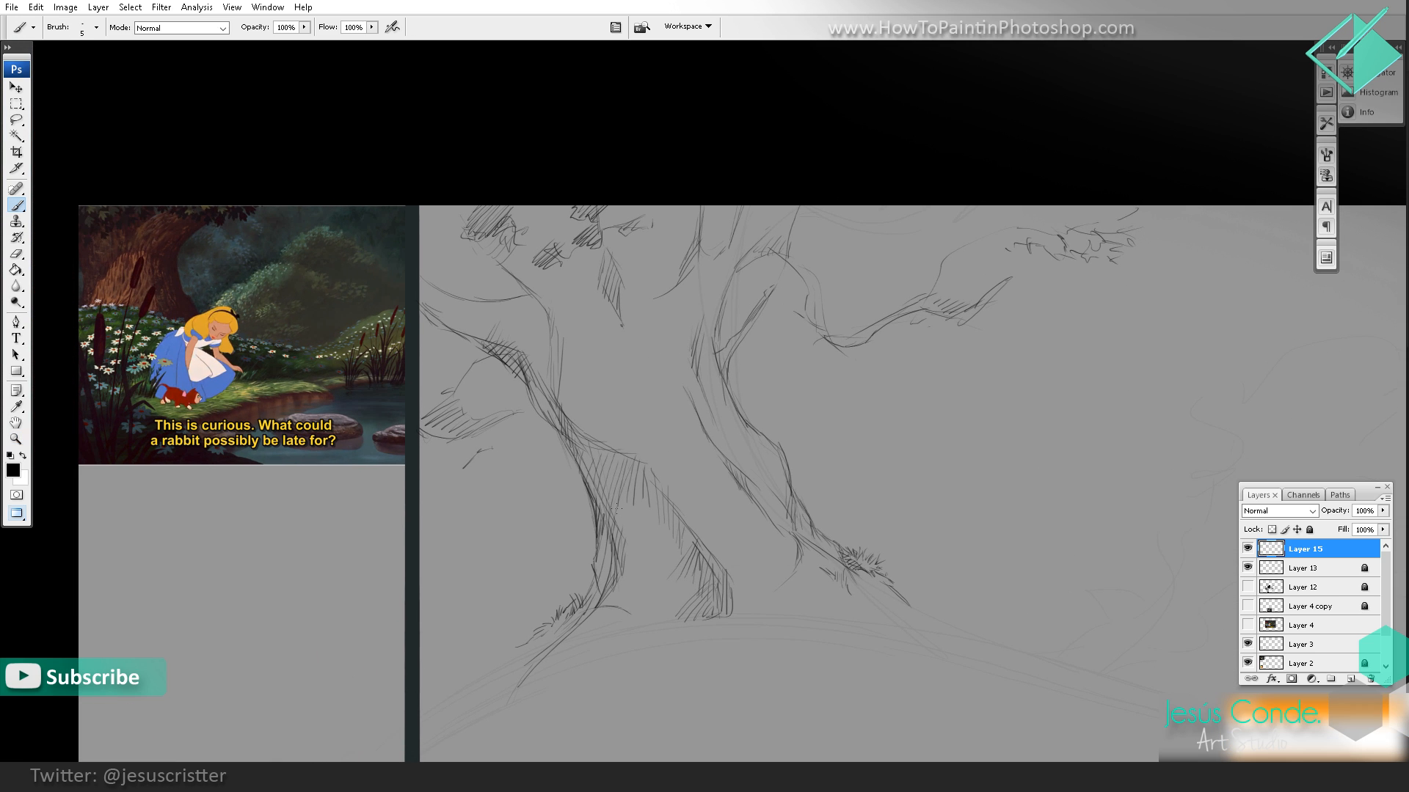
mouse_move(634, 427)
mouse_down()
mouse_move(618, 456)
mouse_move(634, 469)
mouse_up()
drag(665, 417, 638, 459)
drag(720, 384, 691, 410)
drag(716, 383, 675, 413)
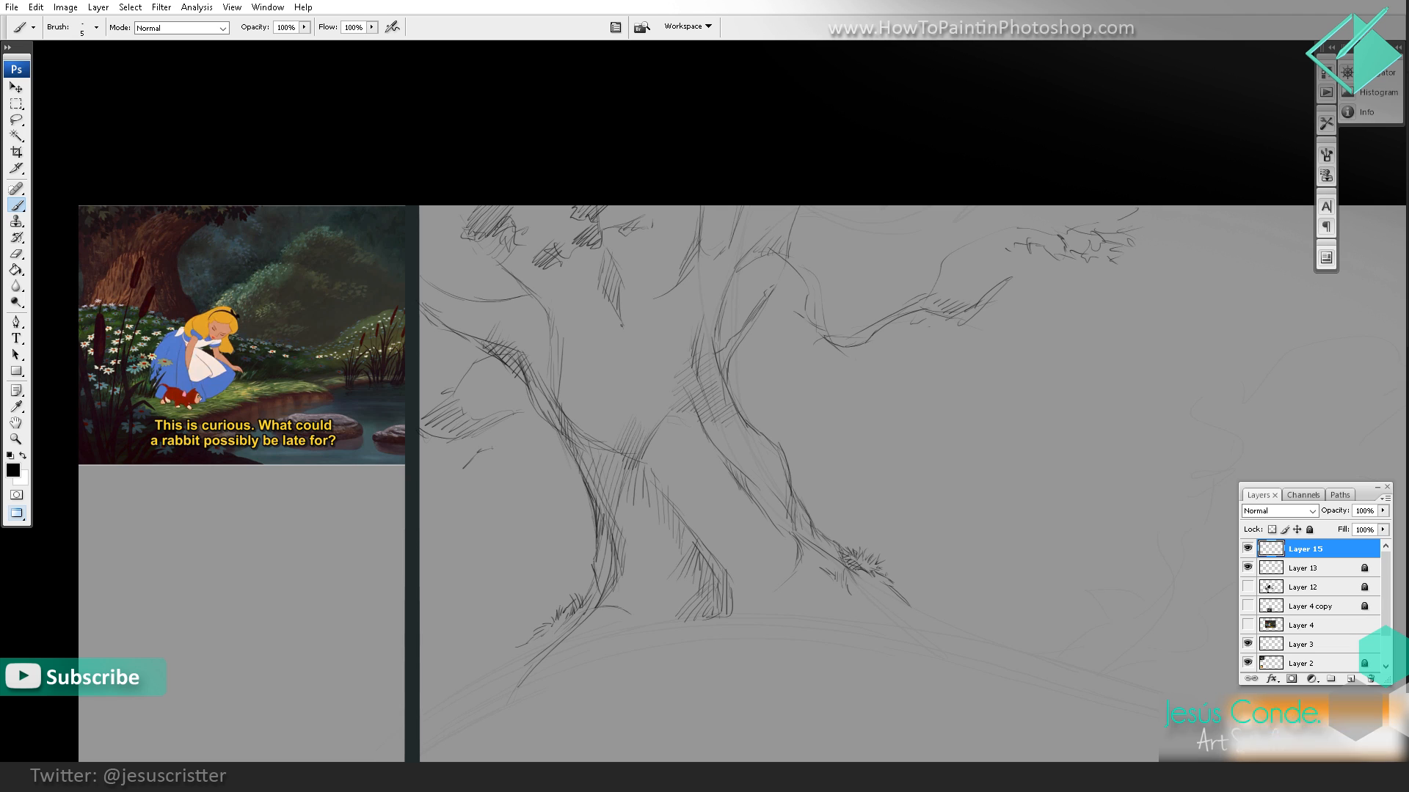
drag(674, 375, 651, 429)
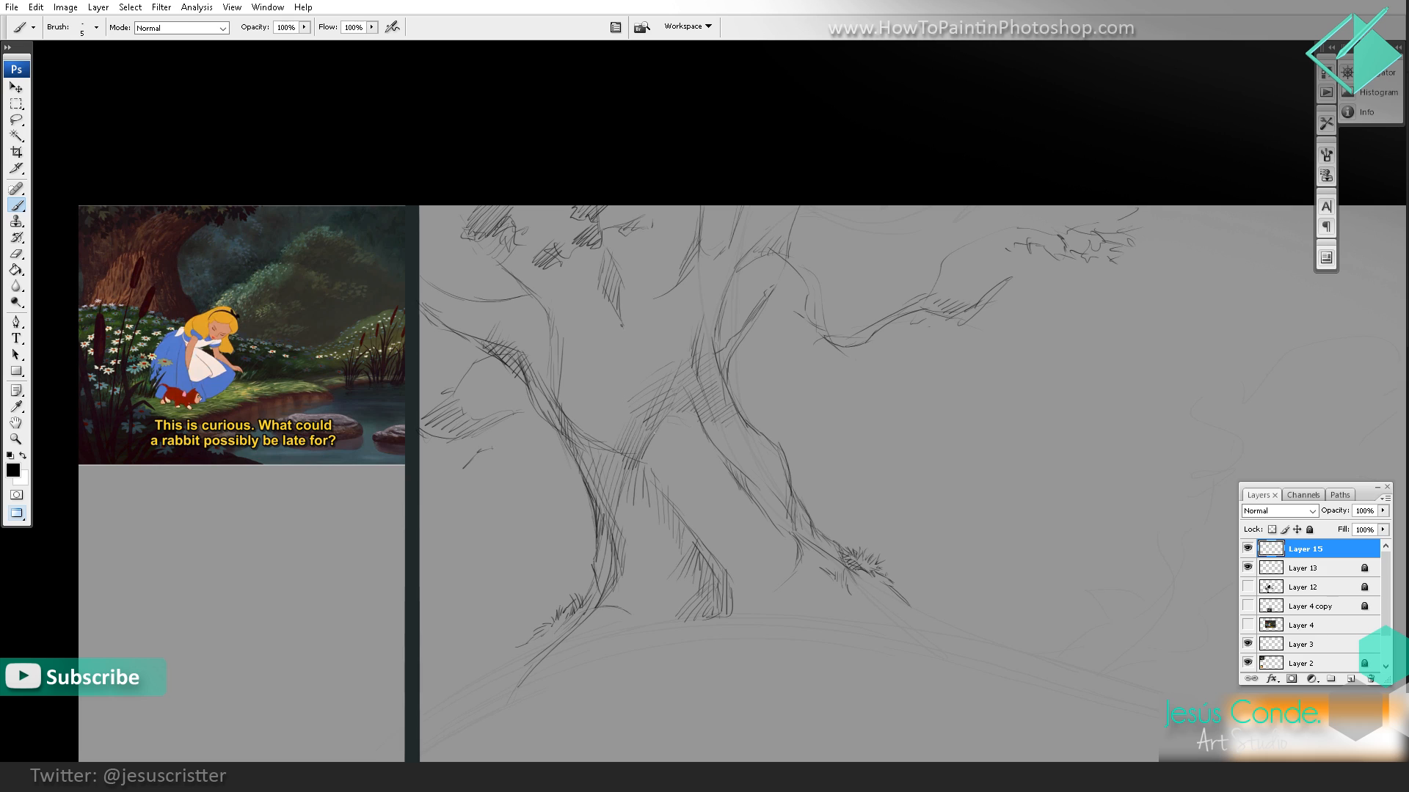
Step: Hatch the shaded inner side of the left root where it meets the trunk
mouse_move(628, 485)
mouse_down()
mouse_move(615, 531)
mouse_move(605, 512)
mouse_up()
mouse_move(640, 443)
mouse_down()
mouse_move(599, 497)
mouse_move(600, 474)
mouse_up()
drag(628, 428, 607, 454)
Step: Hatch the middle of the trunk with long near-vertical strokes and its upper right part with diagonal ones
drag(631, 317, 617, 377)
drag(630, 348, 623, 398)
drag(643, 350, 647, 397)
drag(664, 335, 661, 392)
drag(680, 355, 671, 383)
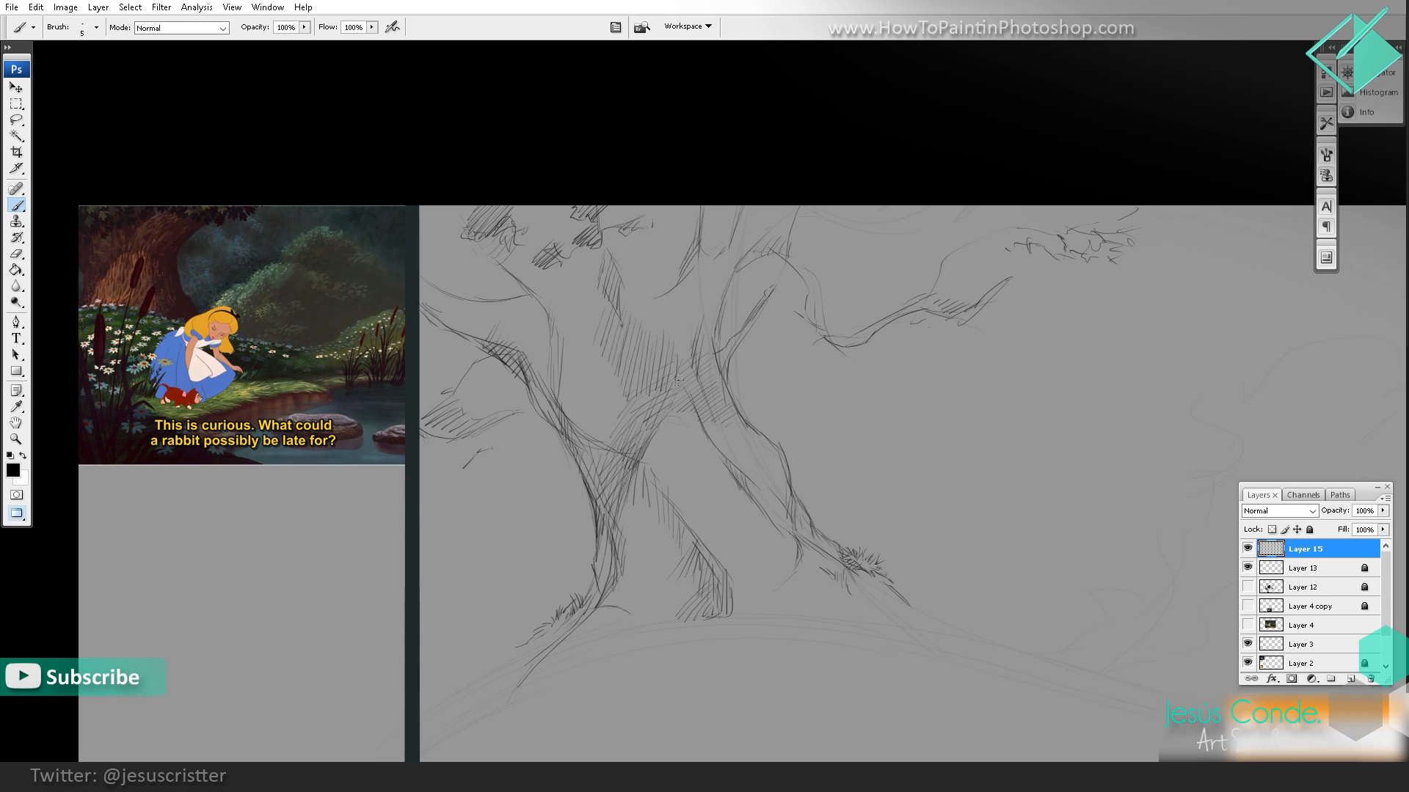
drag(704, 310, 659, 341)
mouse_move(696, 300)
mouse_down()
mouse_move(656, 337)
mouse_move(641, 319)
mouse_up()
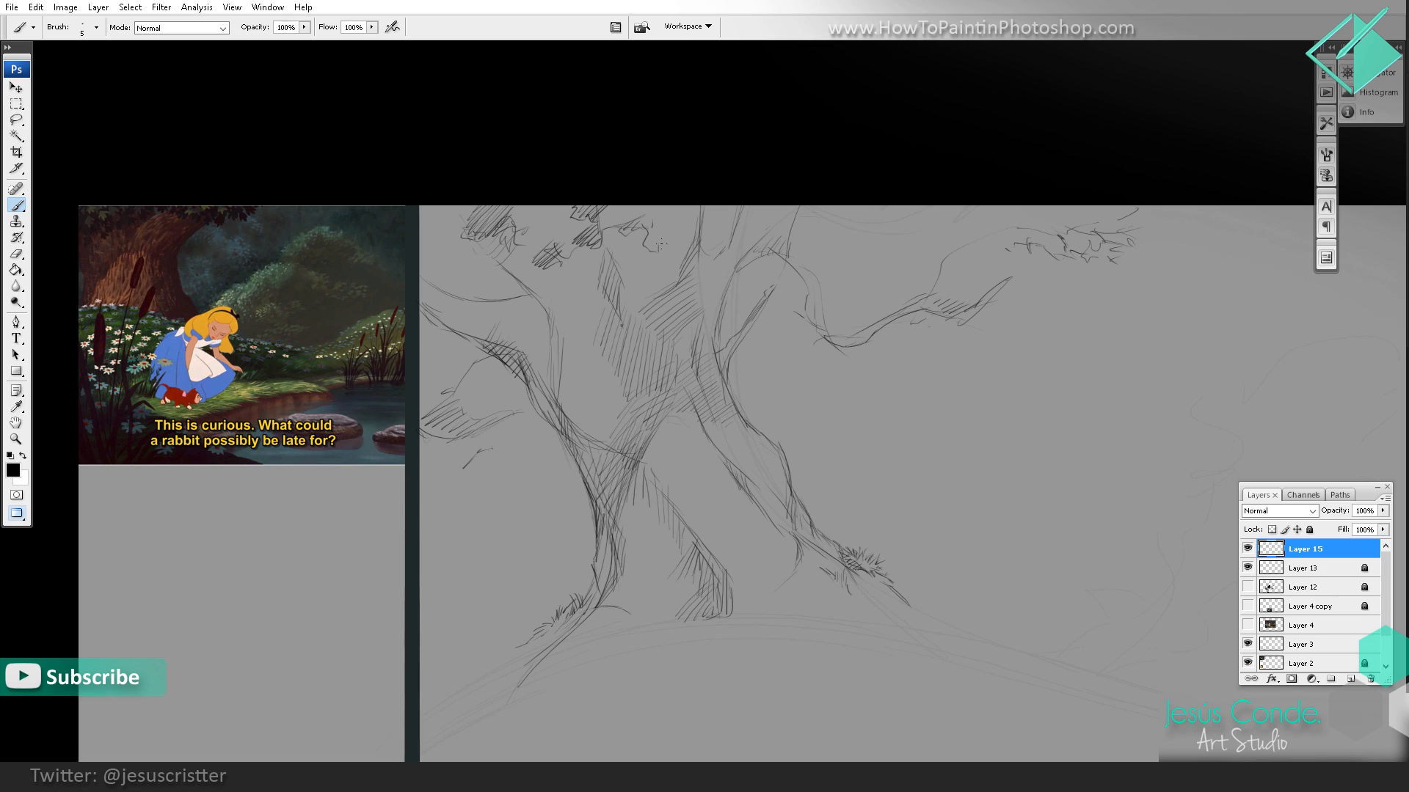
Step: Add hatched leaf clumps in front of the upper trunk, over the left branch and above the right branch
mouse_move(670, 236)
mouse_down()
mouse_move(659, 249)
mouse_move(672, 244)
mouse_up()
mouse_move(679, 223)
mouse_down()
mouse_move(697, 201)
mouse_move(696, 225)
mouse_move(697, 195)
mouse_move(622, 262)
mouse_up()
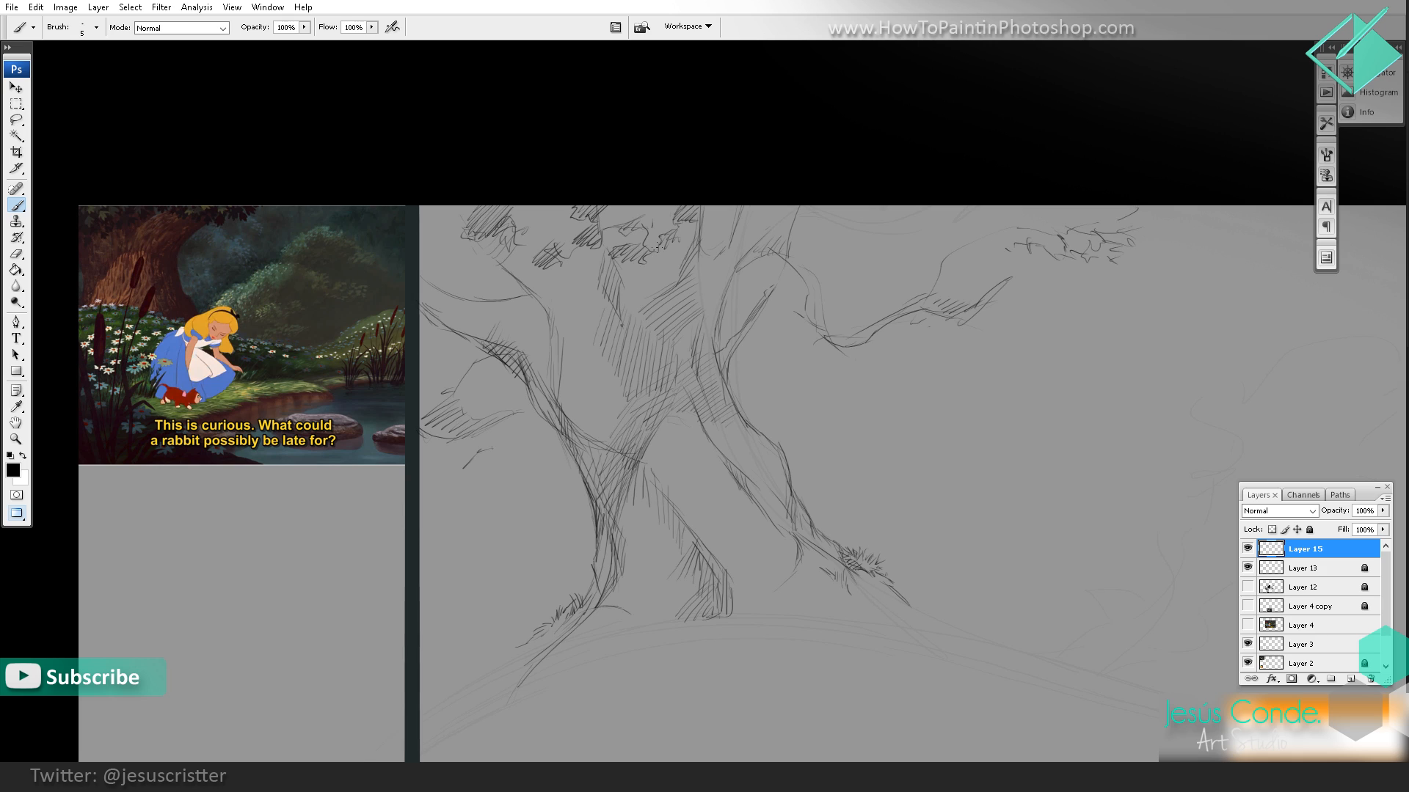
mouse_move(447, 261)
mouse_down()
mouse_move(436, 253)
mouse_move(433, 265)
mouse_move(453, 246)
mouse_up()
drag(833, 161, 800, 176)
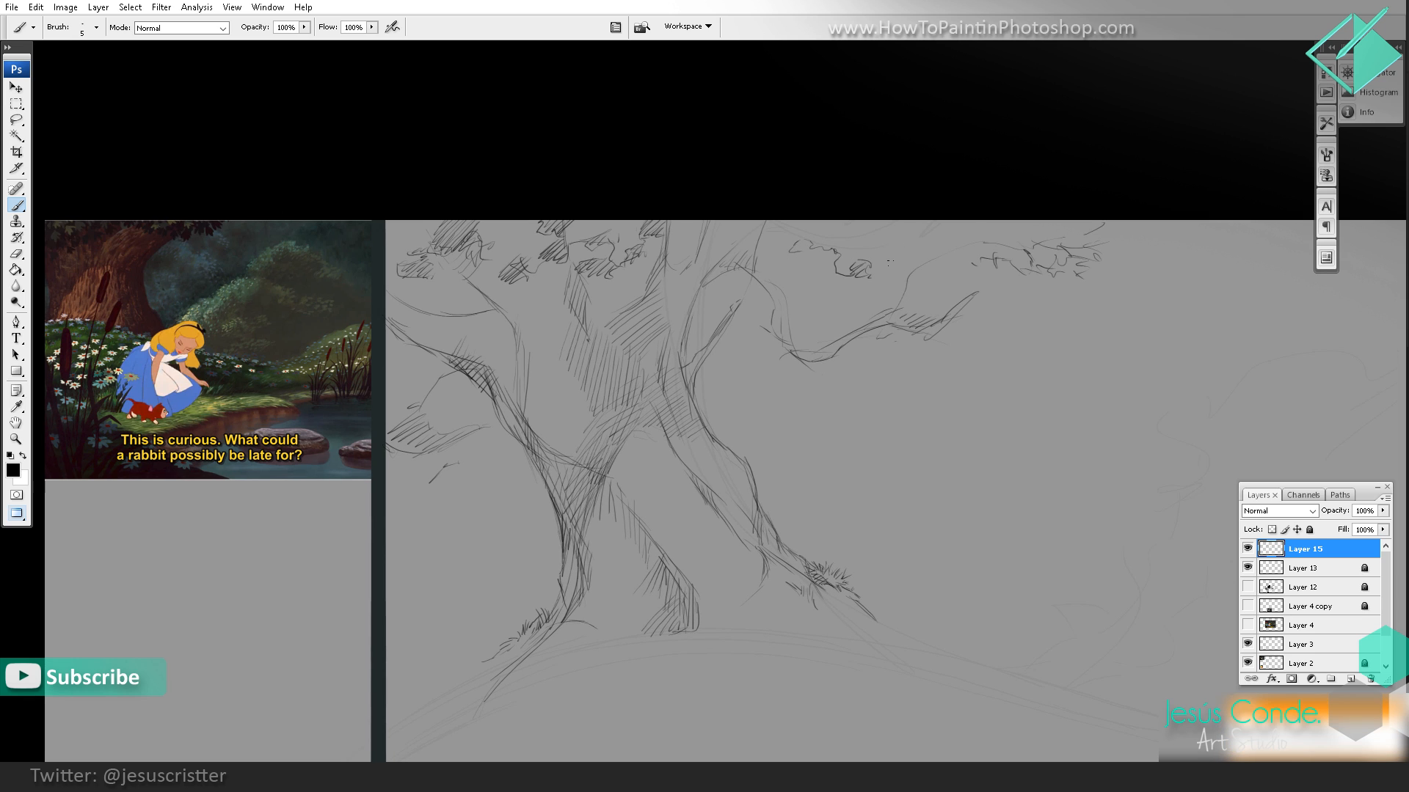
Step: Extend the foliage past the right branch's tip with jagged leaf outlines and hatched clumps
mouse_move(965, 229)
mouse_down()
mouse_move(880, 276)
mouse_move(909, 264)
mouse_move(920, 296)
mouse_move(979, 312)
mouse_up()
mouse_move(1006, 265)
mouse_down()
mouse_move(983, 276)
mouse_move(1087, 284)
mouse_up()
mouse_move(1108, 276)
mouse_down()
mouse_move(1066, 269)
mouse_move(1017, 296)
mouse_move(1043, 317)
mouse_up()
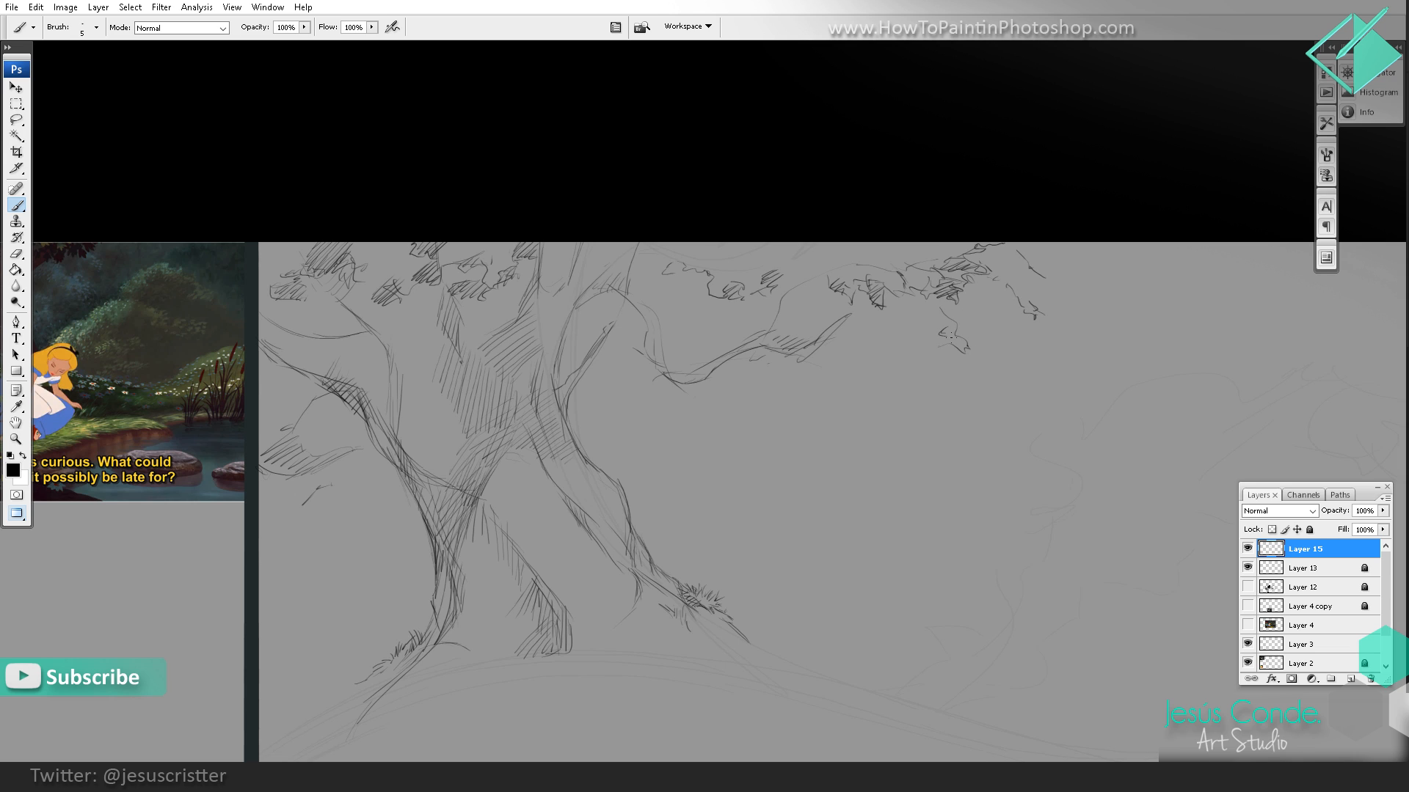
mouse_move(904, 323)
mouse_down()
mouse_move(987, 328)
mouse_move(974, 309)
mouse_move(979, 325)
mouse_move(1039, 322)
mouse_up()
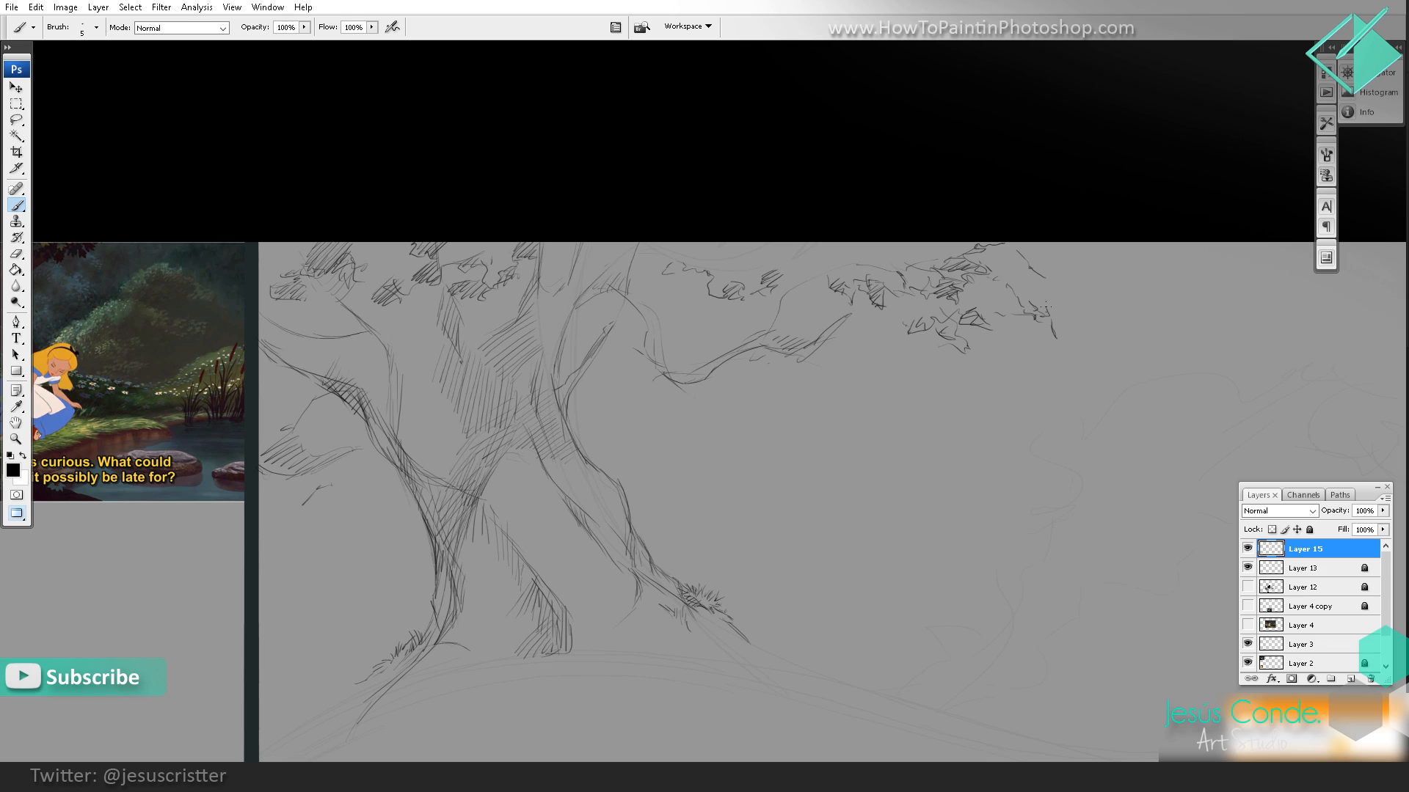
mouse_move(1080, 265)
mouse_down()
mouse_move(1115, 250)
mouse_move(1102, 238)
mouse_up()
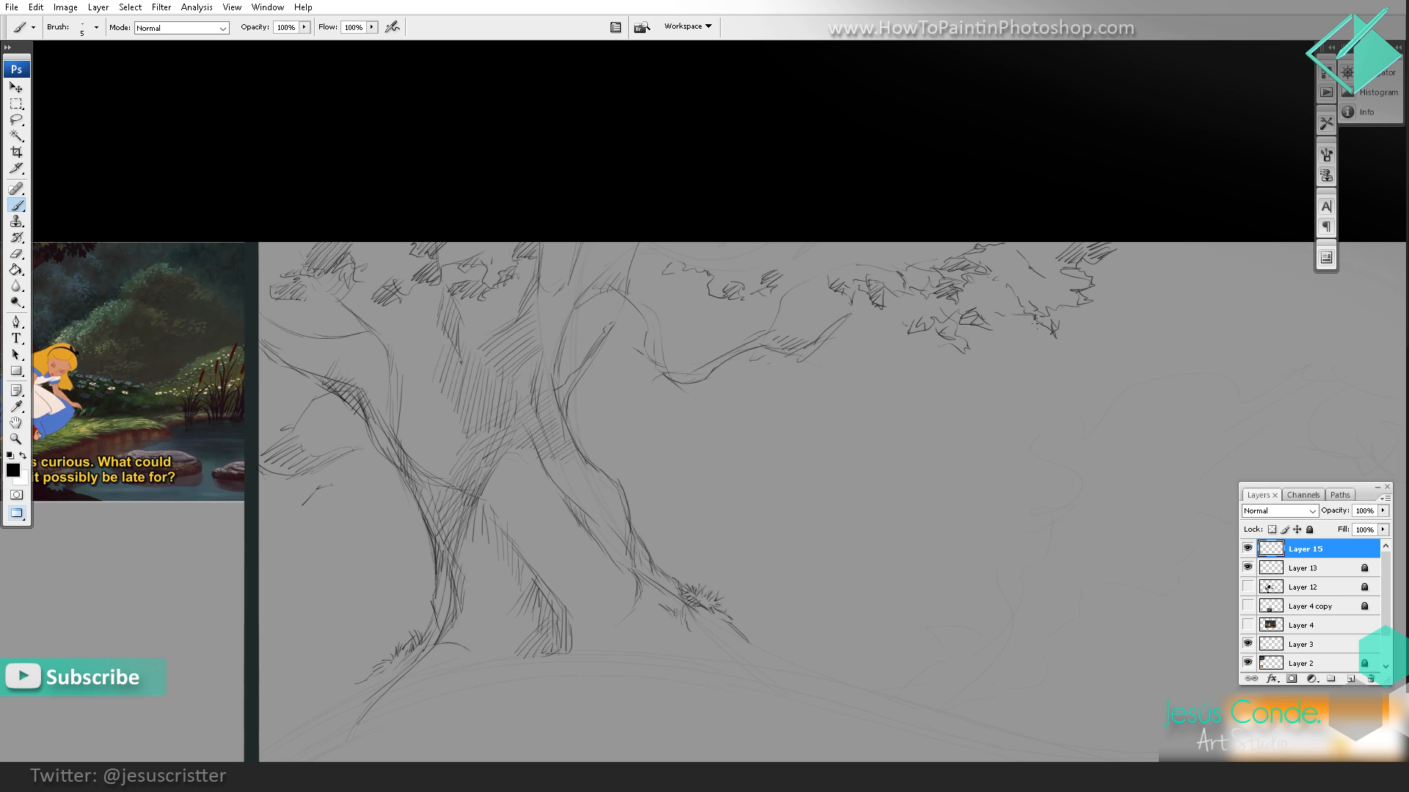
drag(1036, 324, 1048, 314)
alt+click(1058, 226)
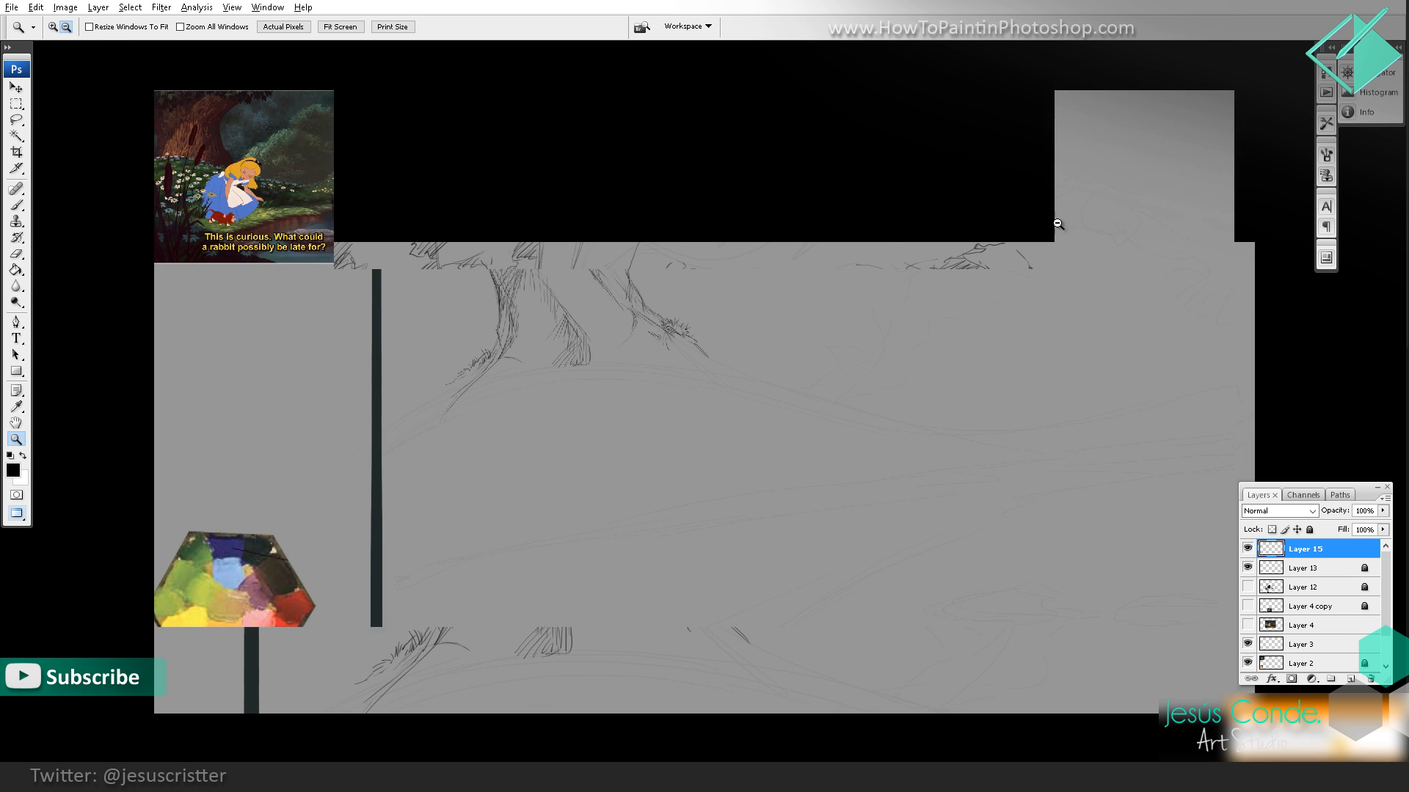
alt+click(1041, 239)
alt+click(958, 273)
click(926, 220)
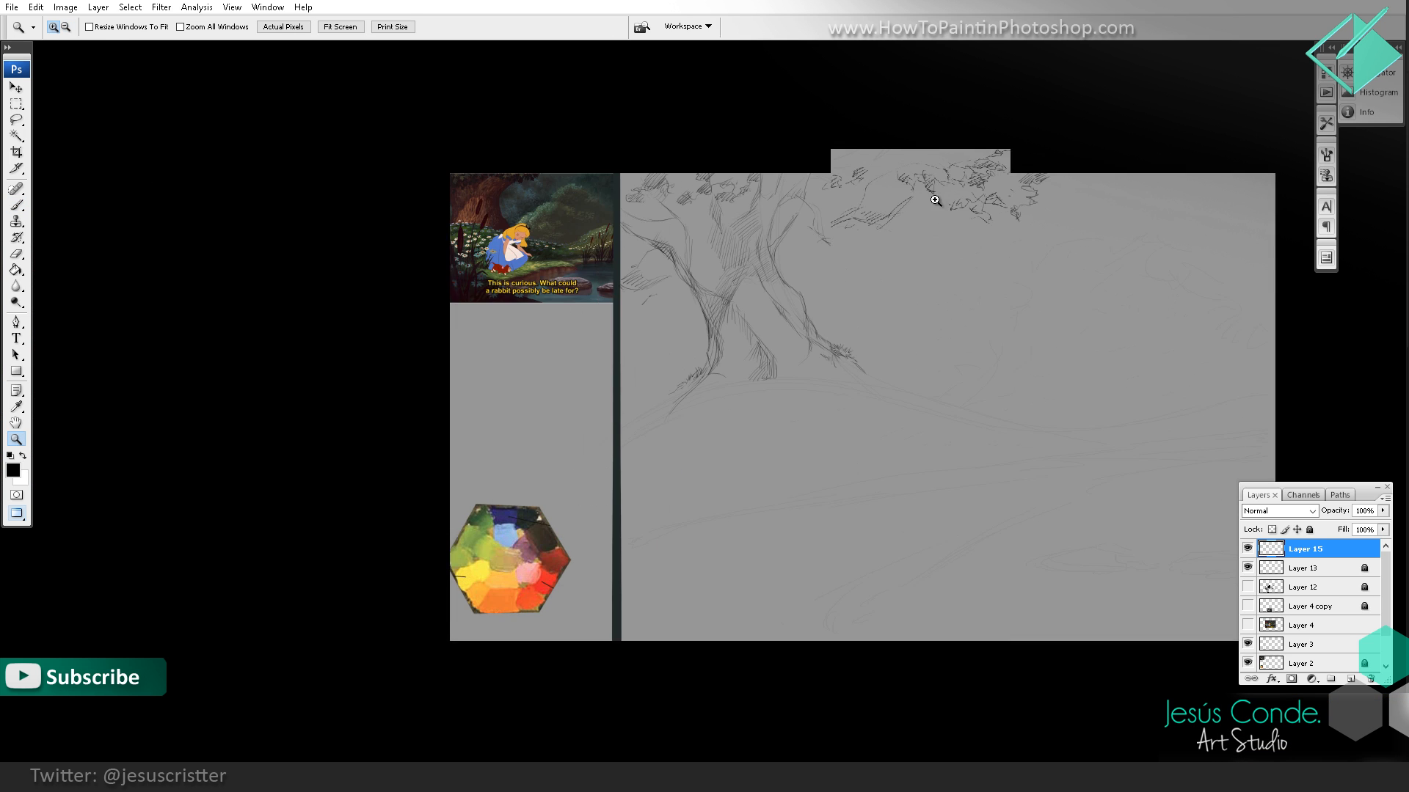
click(923, 227)
click(891, 215)
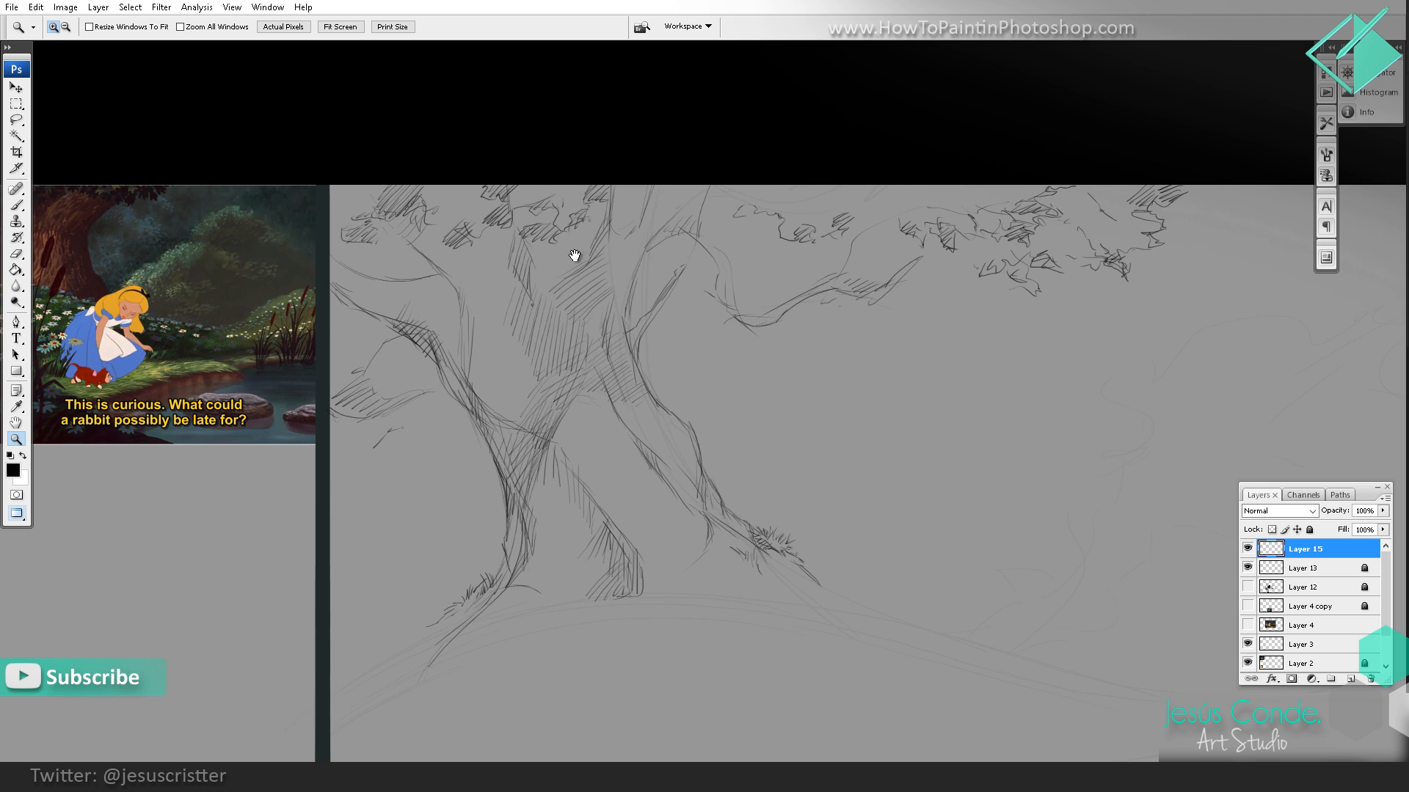
Step: Sketch small leaf tufts beside the right root on a new layer, and merge it into the layer below
drag(575, 257, 629, 227)
drag(664, 292, 682, 213)
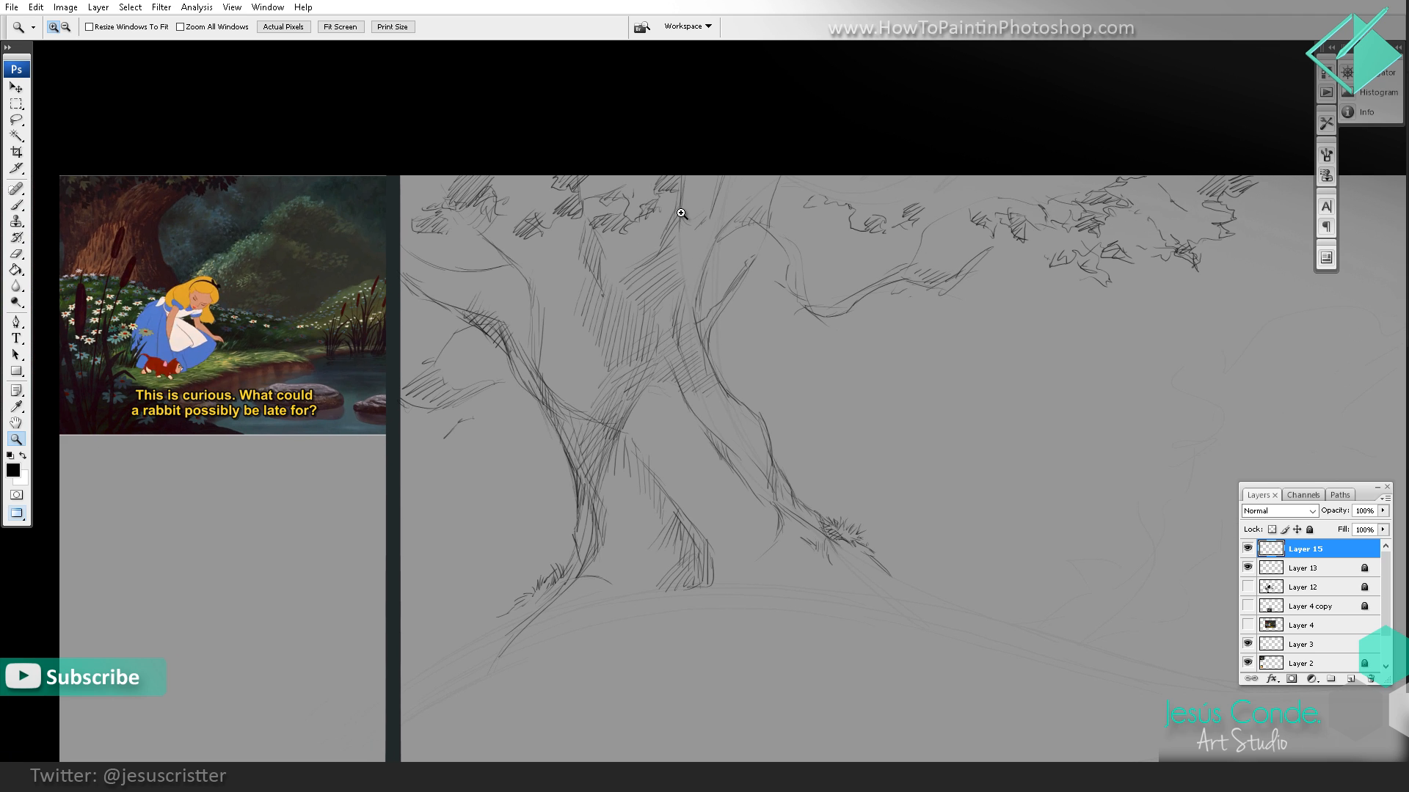
key(ctrl+shift+alt+n)
key(b)
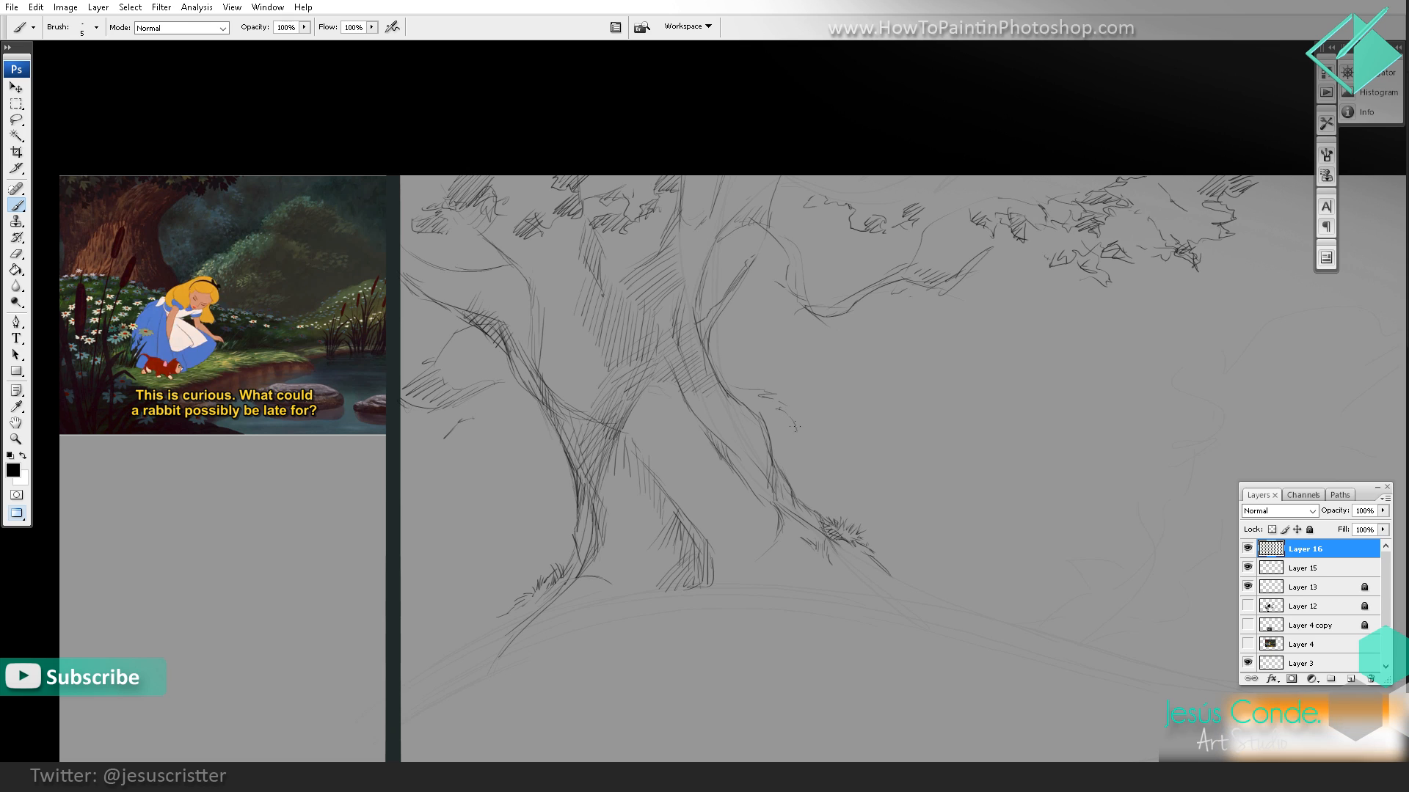
drag(828, 439, 848, 448)
drag(813, 441, 853, 456)
key(e)
key(ctrl+e)
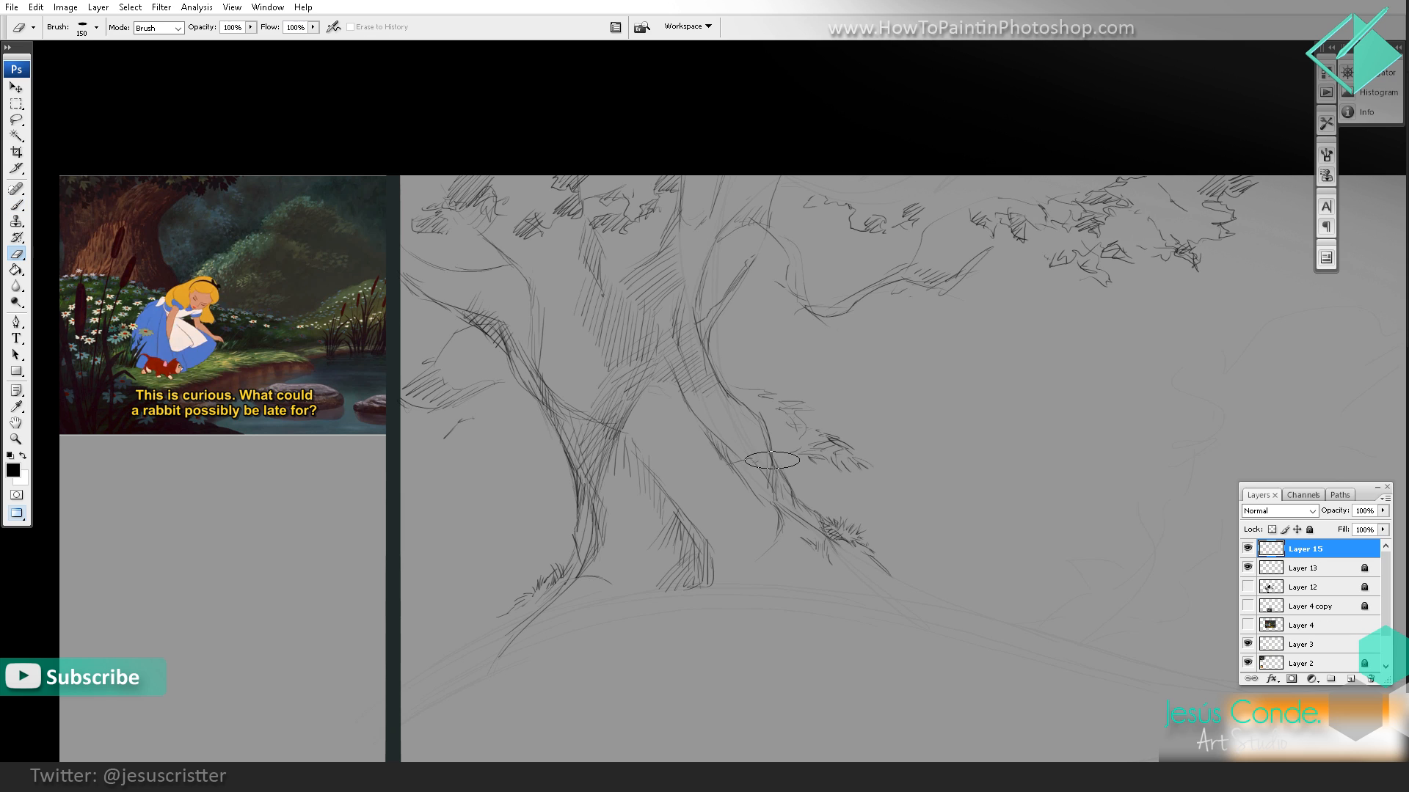
Step: Erase a gap in the right root's outline where the leaves overlap it, using a smaller eraser, and add more leaf strokes to the tufts
key(bracketleft)
key(bracketleft)
key(bracketleft)
key(bracketleft)
key(bracketleft)
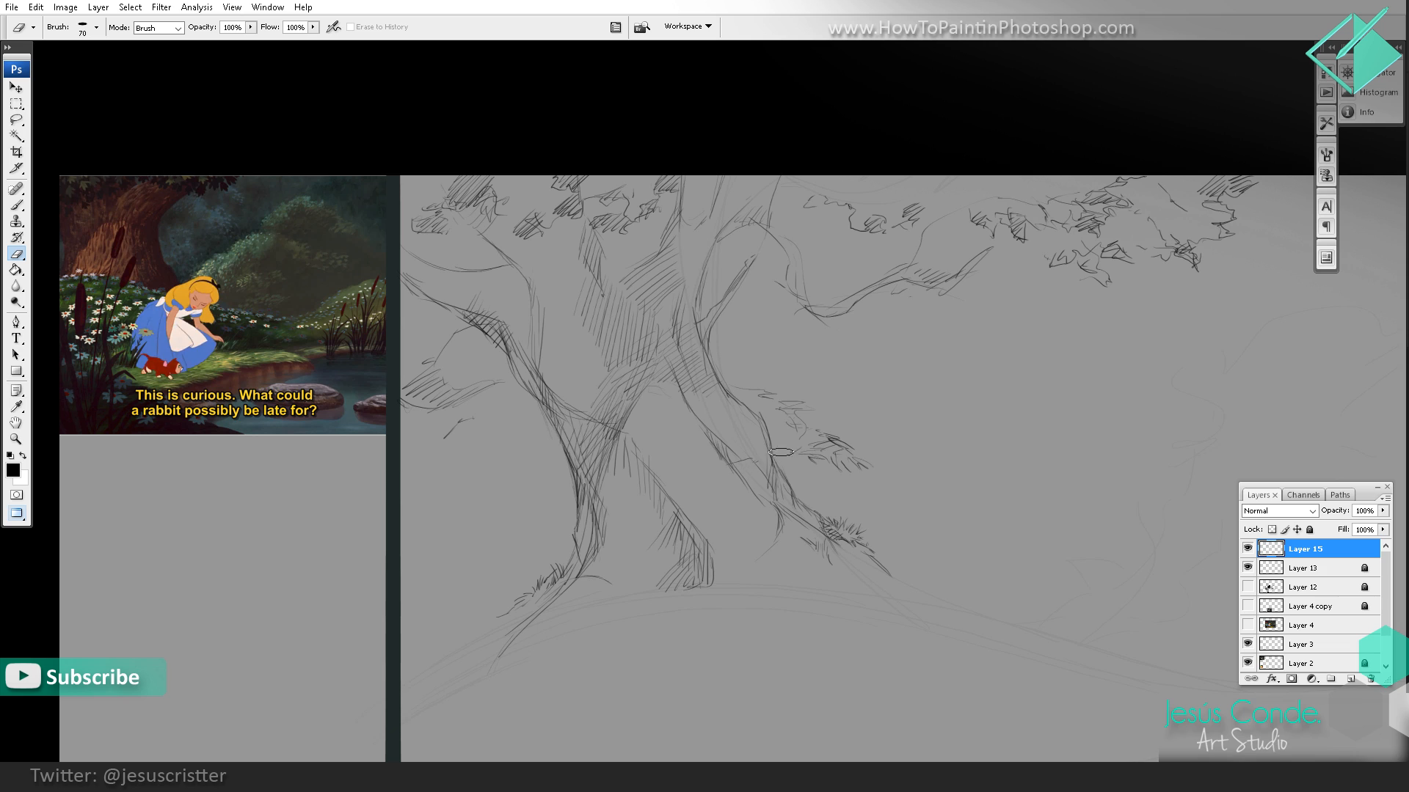
key(b)
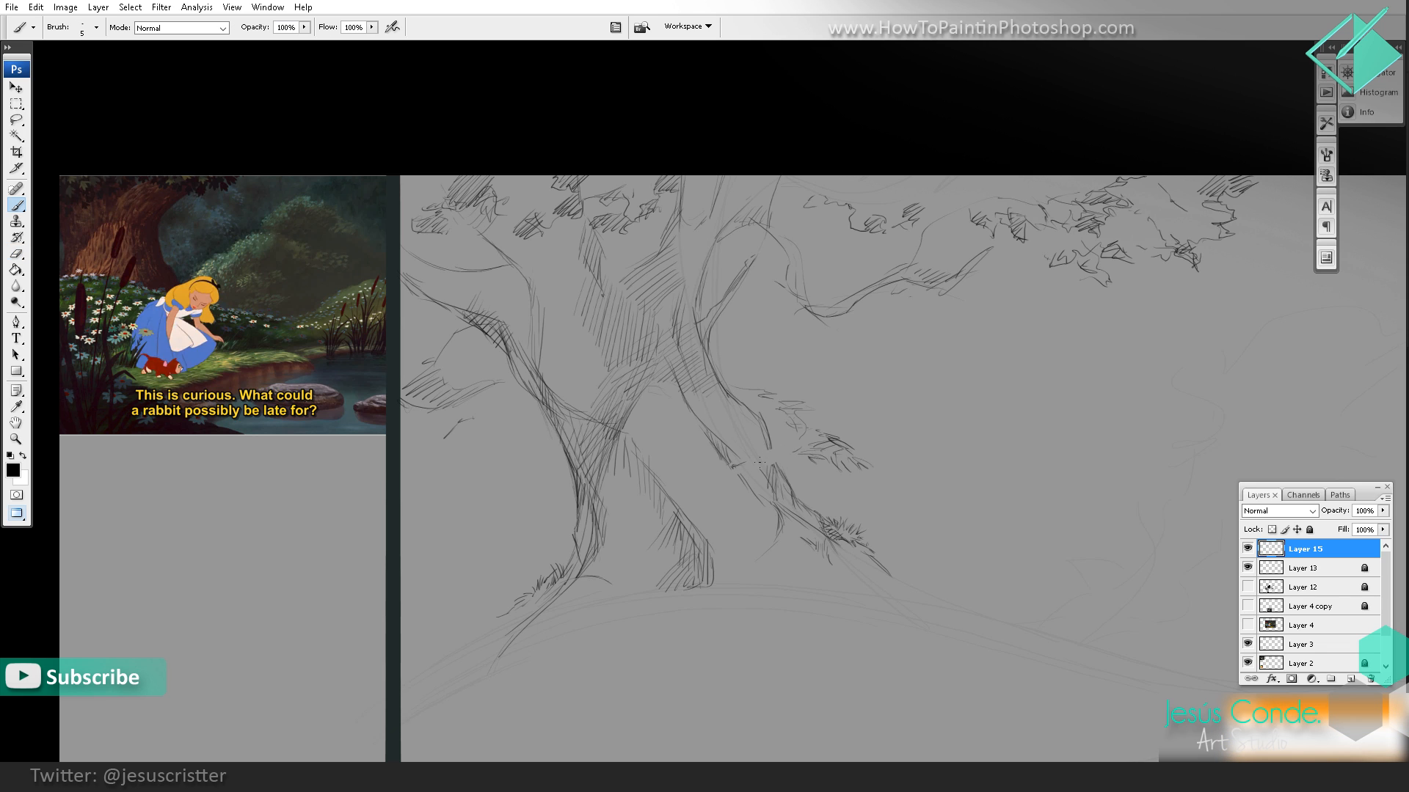
drag(809, 455, 804, 472)
drag(829, 427, 812, 427)
Step: Sketch a leafy bush with jagged leaf marks and diagonal hatching beside the left root
drag(582, 462, 592, 454)
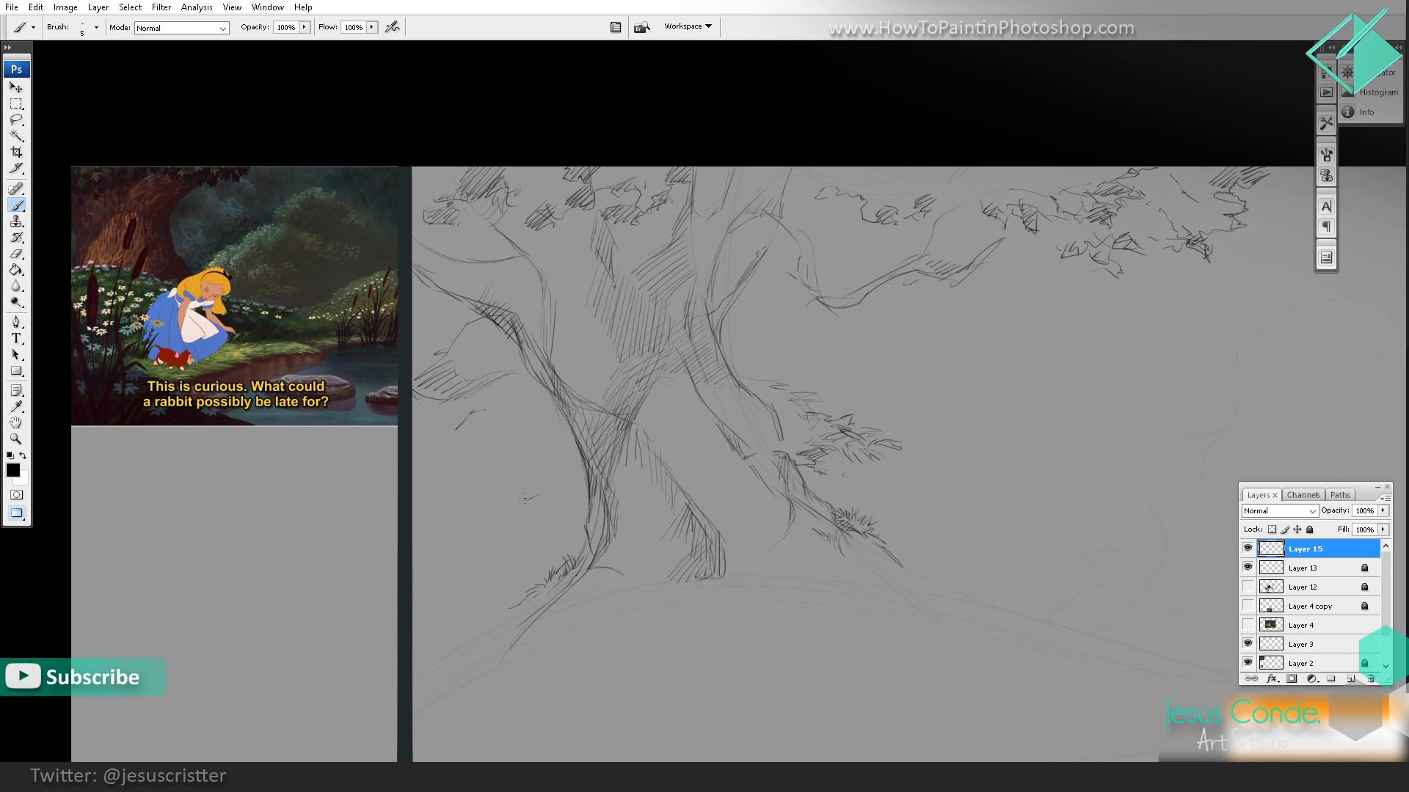
drag(521, 494, 477, 516)
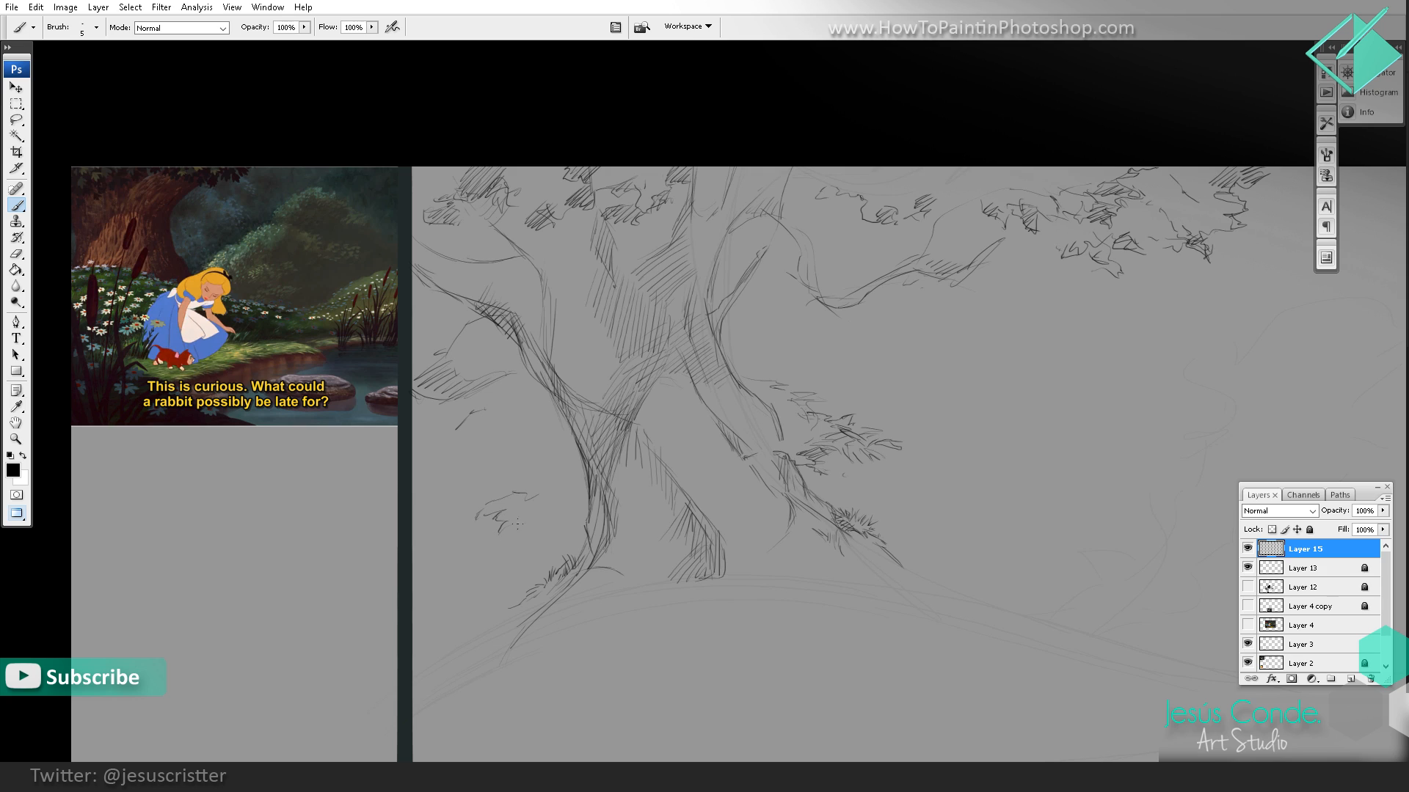
mouse_move(560, 483)
mouse_down()
mouse_move(534, 493)
mouse_move(537, 529)
mouse_move(593, 484)
mouse_move(548, 463)
mouse_move(518, 494)
mouse_up()
alt+click(592, 450)
alt+click(708, 346)
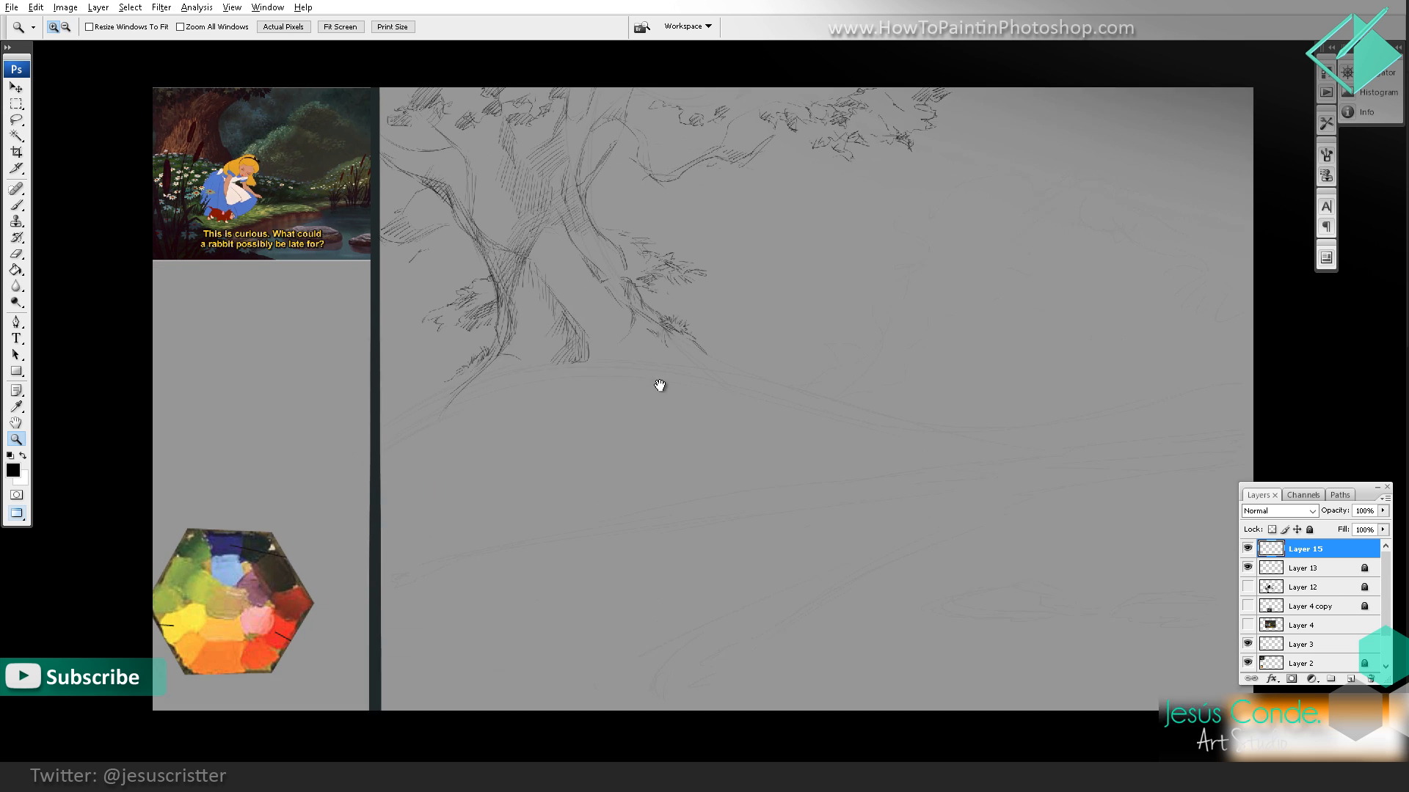
Step: Sketch a leaf clump at the drawing's left edge and a hatched ground line running from it to the left root
drag(661, 387, 649, 422)
click(674, 358)
drag(644, 365, 698, 442)
drag(716, 371, 861, 338)
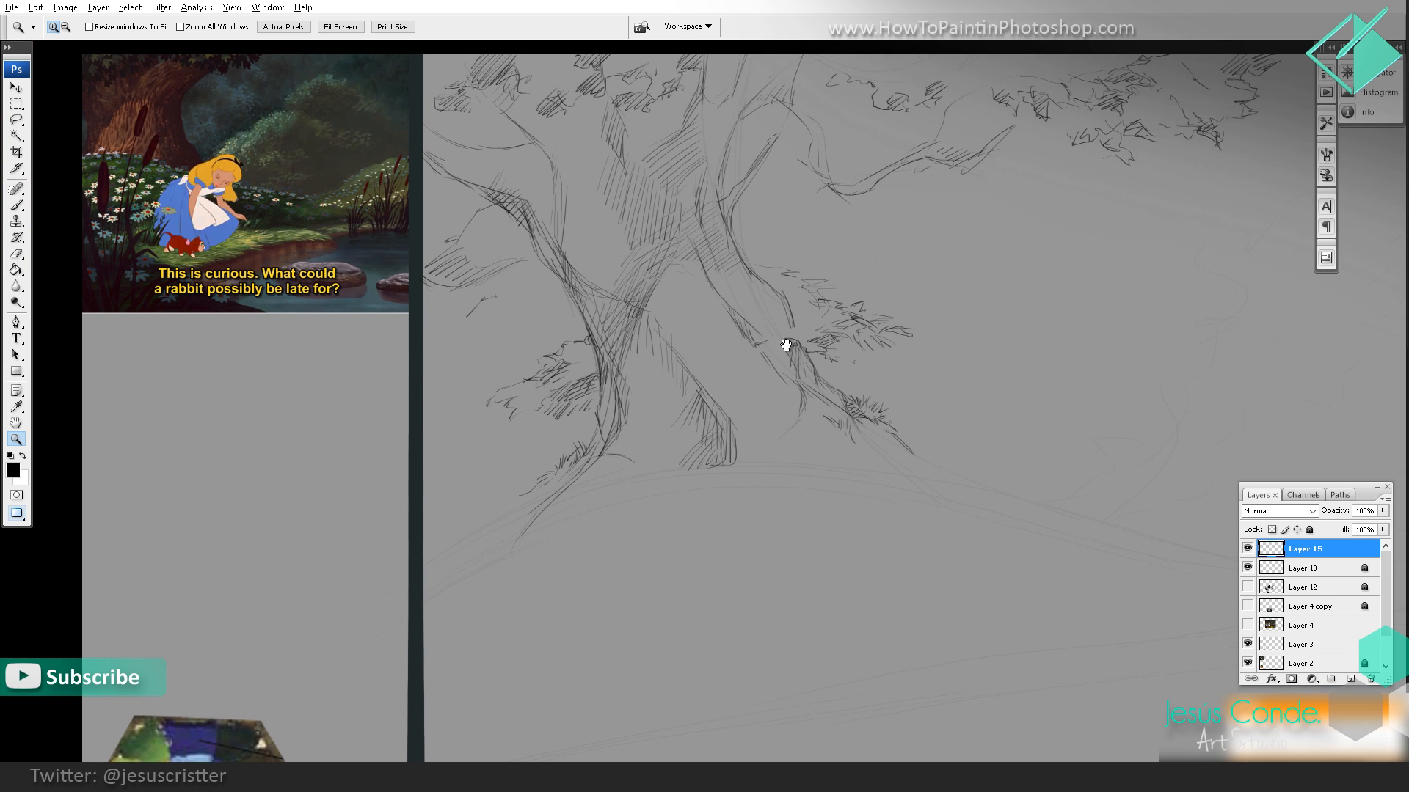
drag(637, 380, 642, 397)
key(b)
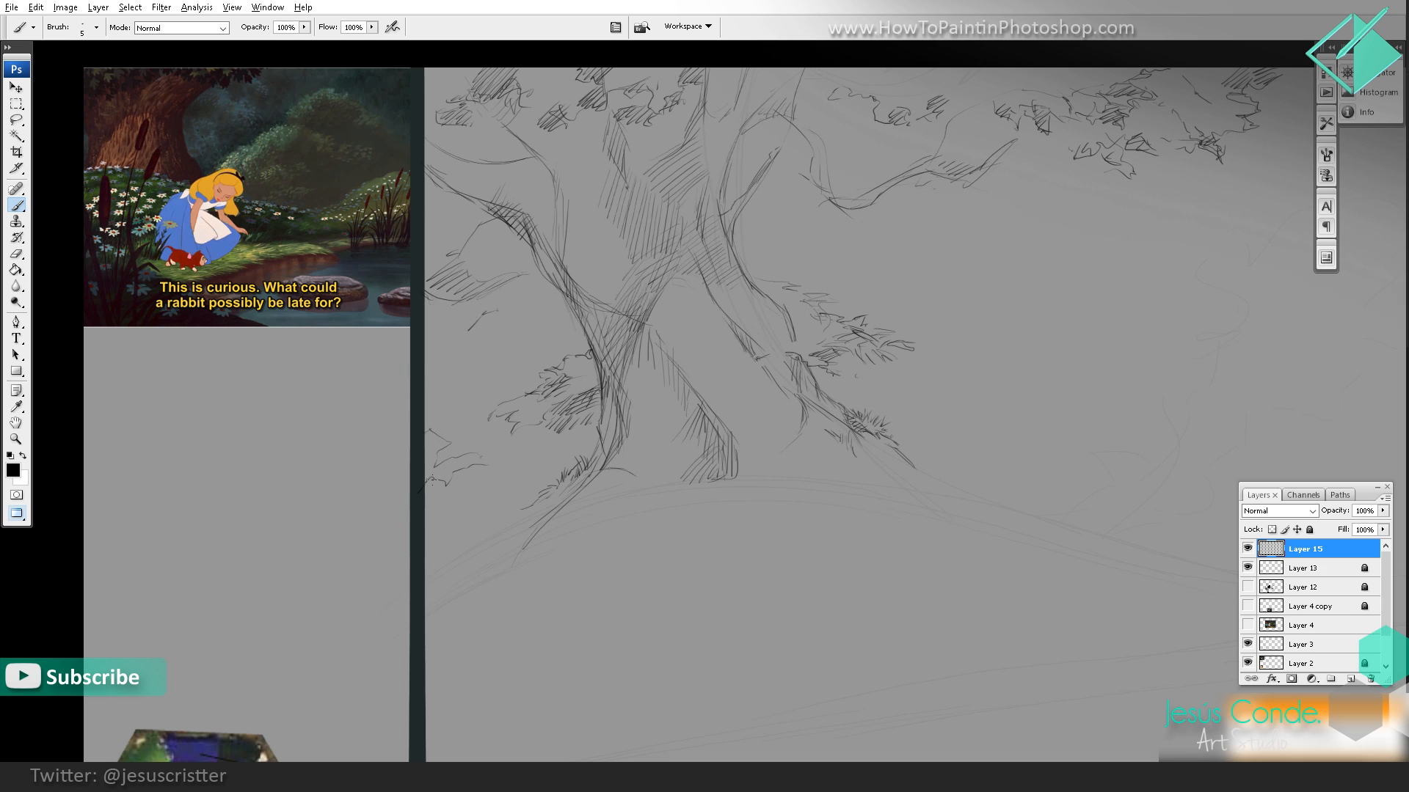
drag(503, 392, 503, 389)
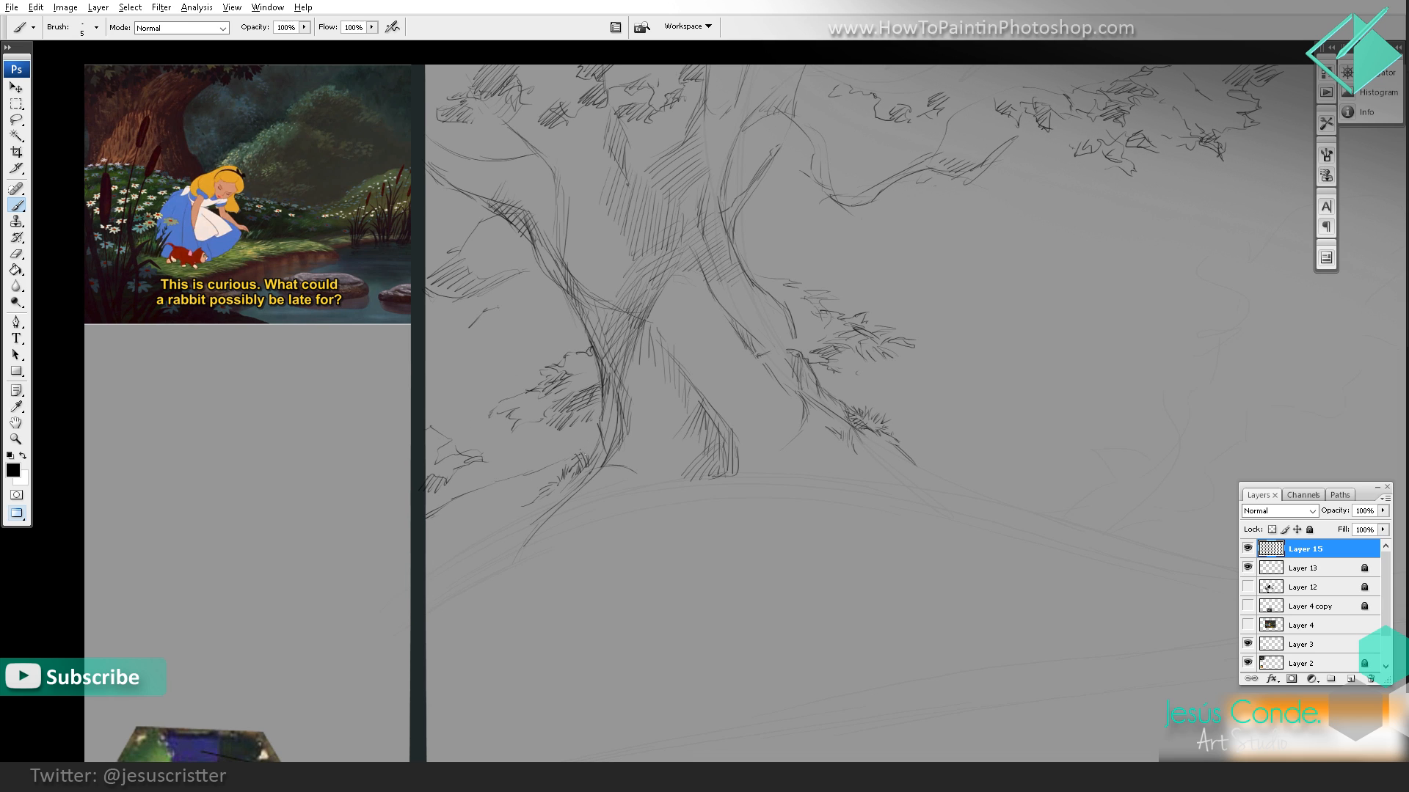
drag(601, 443, 455, 493)
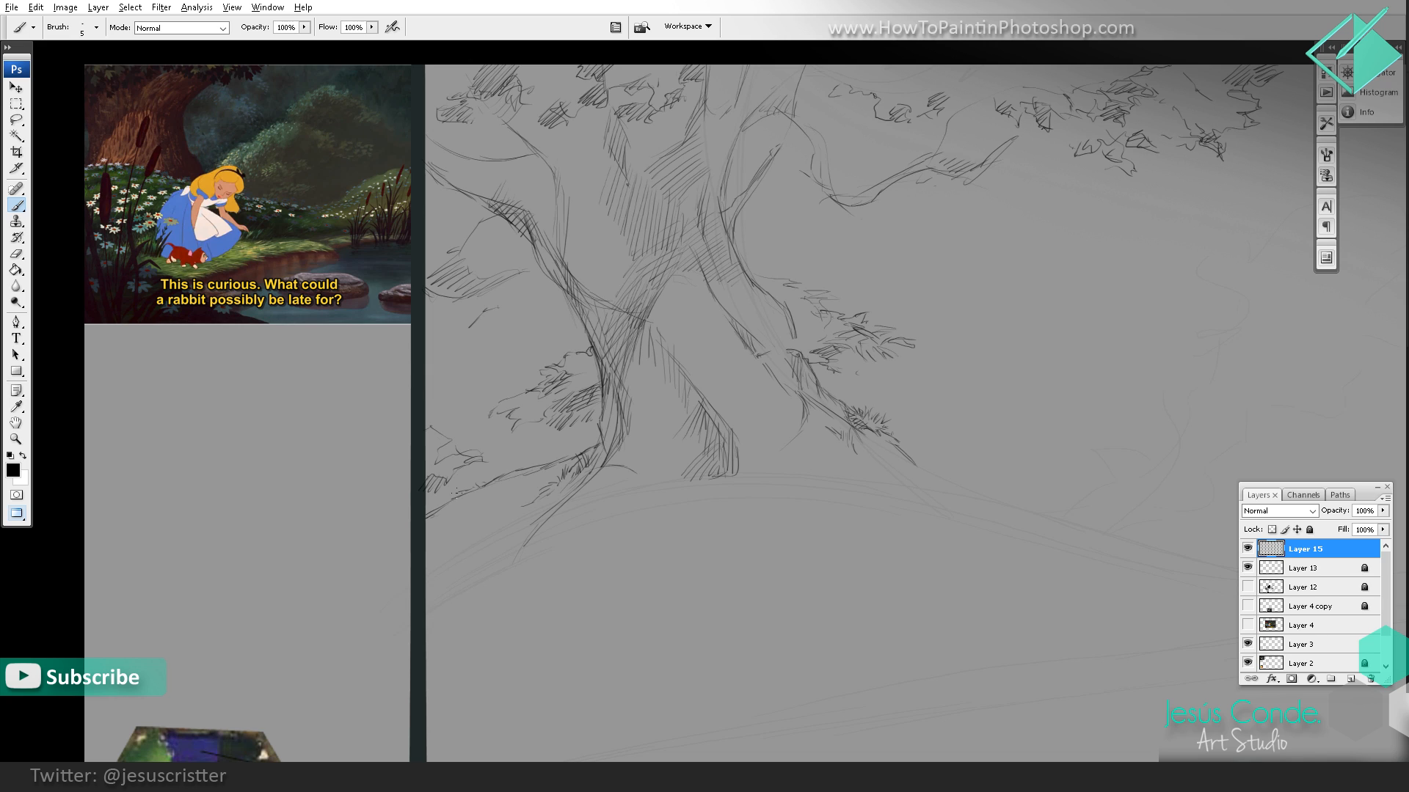
mouse_move(544, 459)
mouse_down()
mouse_move(529, 468)
mouse_move(554, 465)
mouse_up()
drag(546, 417, 579, 460)
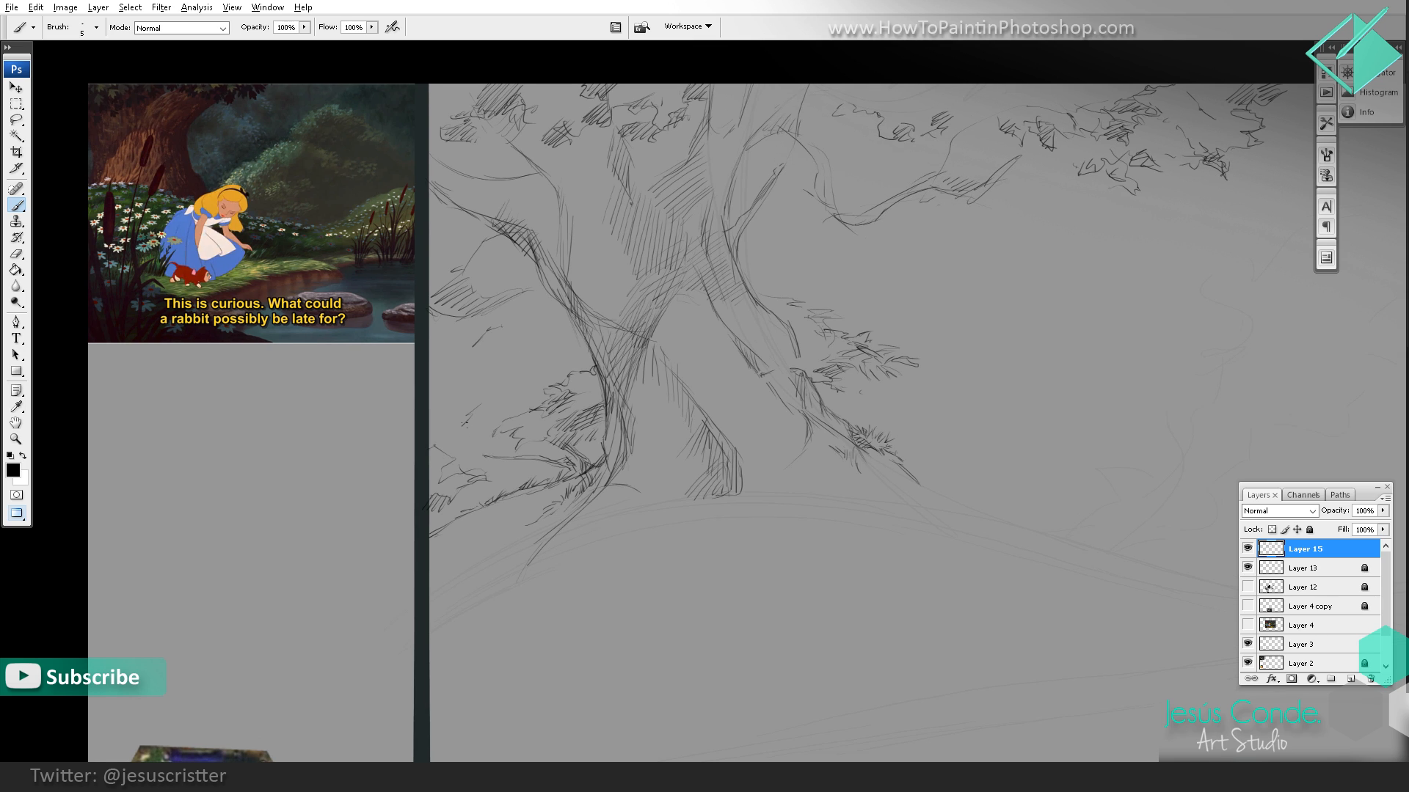
Step: Extend the bush beside the left root with a jagged outline and diagonal hatching, and shade the clump at the drawing's left edge
mouse_move(474, 421)
mouse_down()
mouse_move(469, 456)
mouse_move(495, 455)
mouse_up()
drag(520, 442, 502, 458)
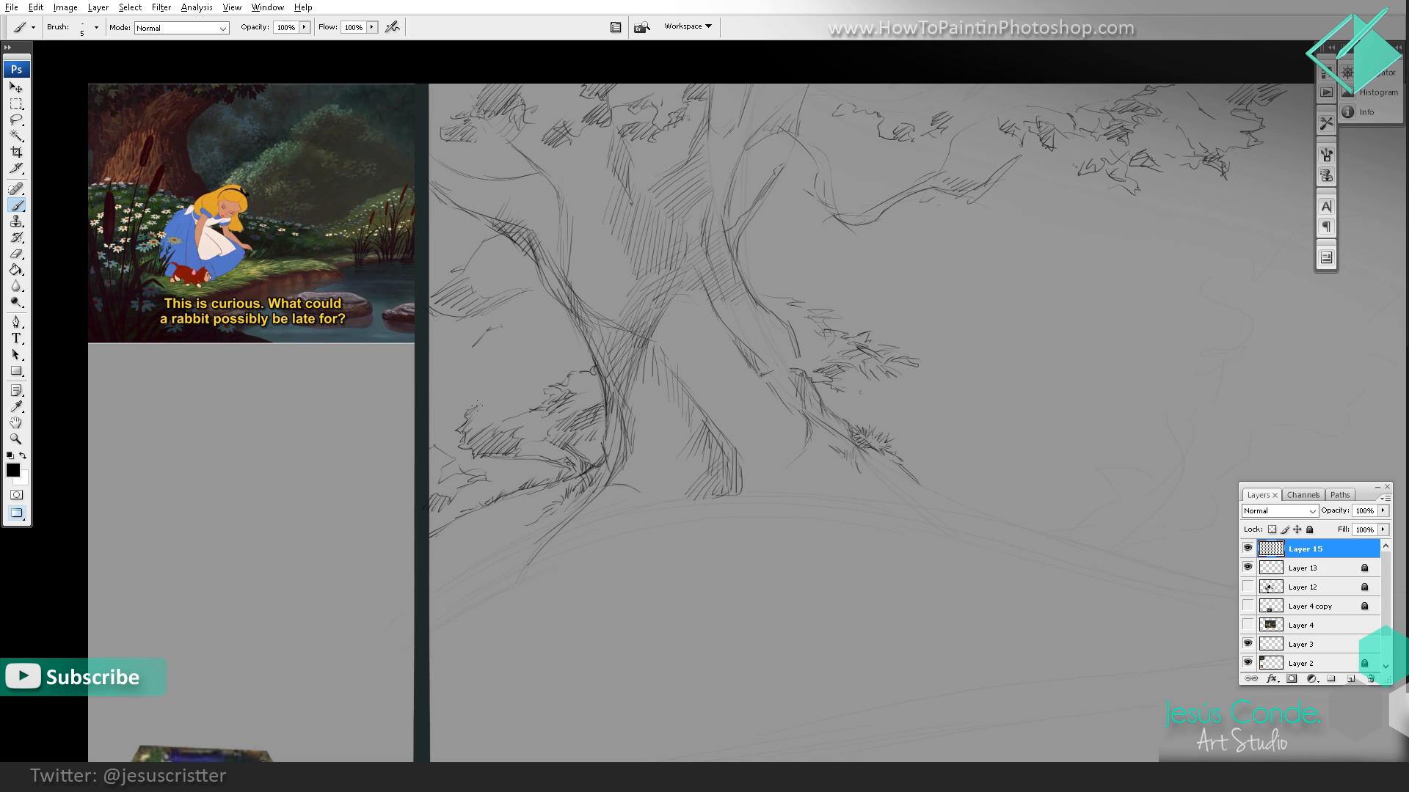
drag(502, 405, 557, 384)
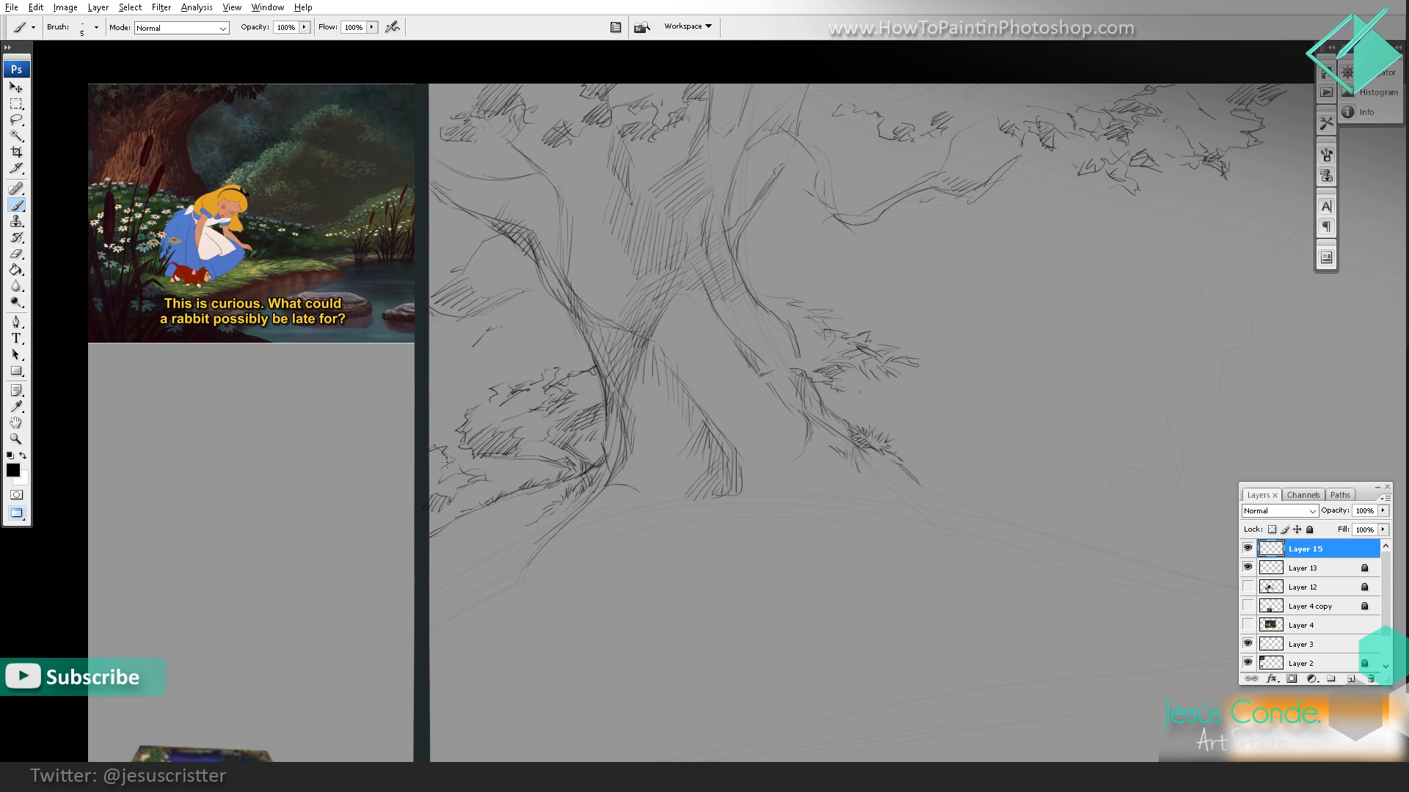
mouse_move(468, 456)
mouse_down()
mouse_move(450, 473)
mouse_move(493, 473)
mouse_move(448, 503)
mouse_up()
Step: Outline the leaf clump hanging below the left branch with a jagged edge and fill it with diagonal hatching
drag(599, 258, 591, 303)
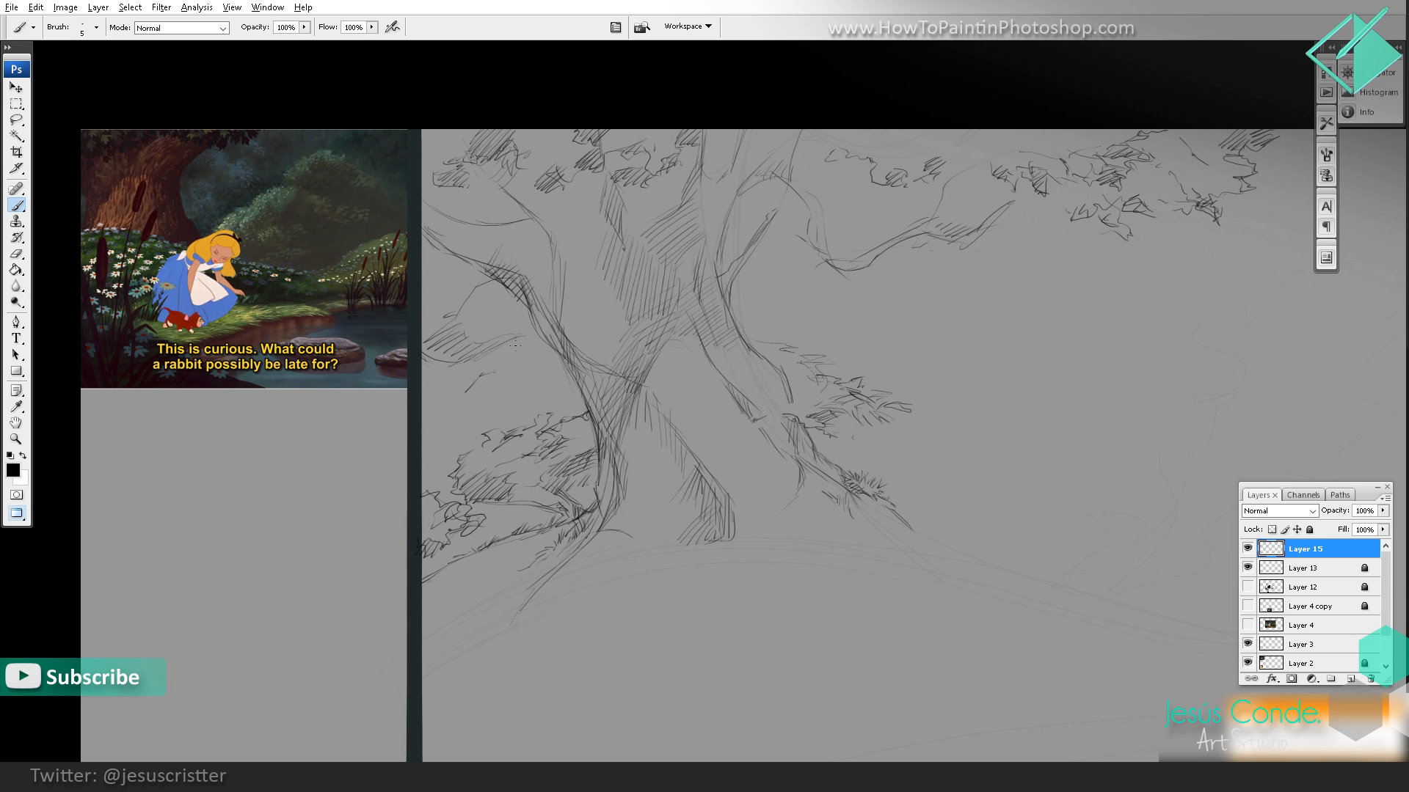
drag(500, 325, 497, 349)
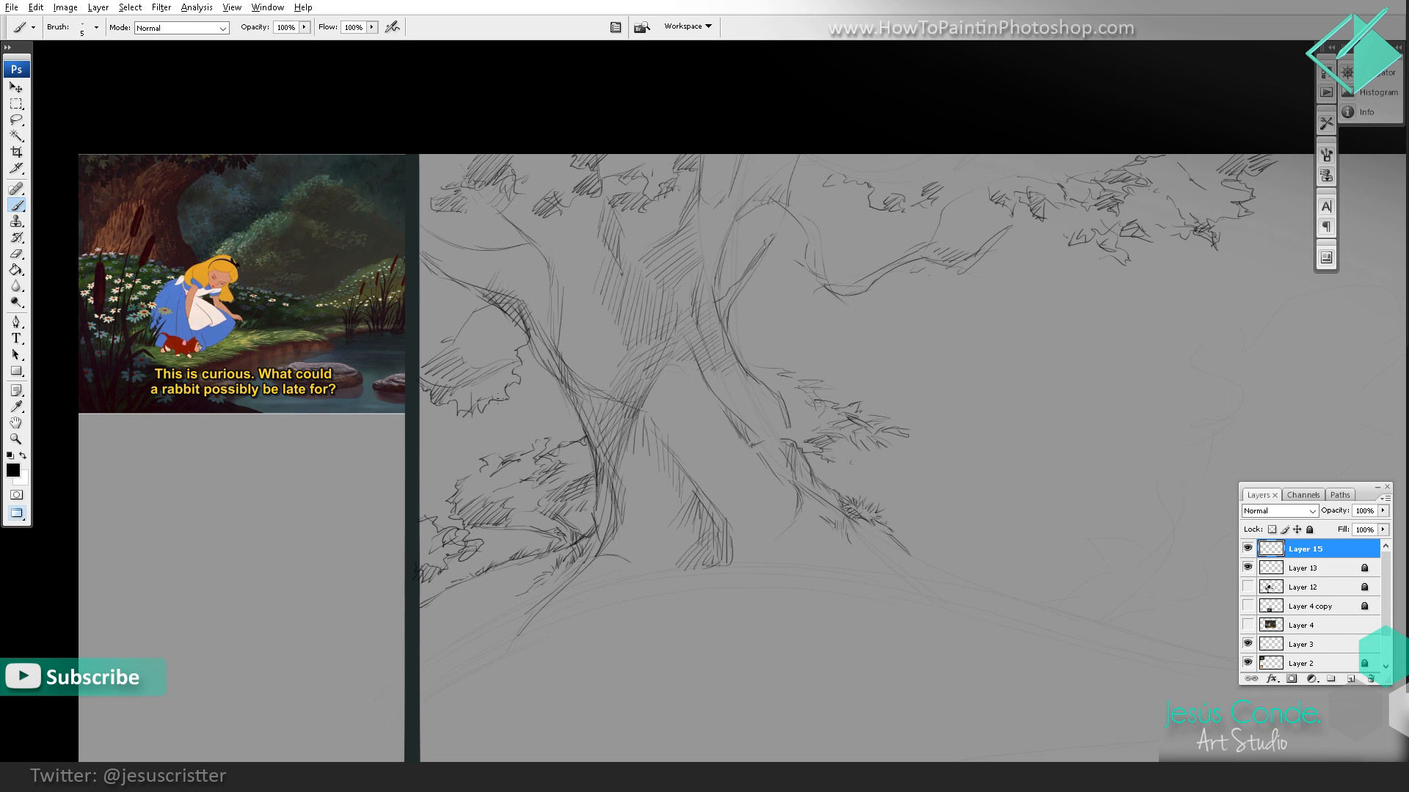
drag(505, 395, 474, 408)
drag(496, 389, 466, 404)
drag(496, 382, 460, 401)
drag(471, 389, 446, 405)
mouse_move(513, 350)
mouse_down()
mouse_move(478, 373)
mouse_move(486, 362)
mouse_move(465, 364)
mouse_up()
mouse_move(518, 312)
mouse_down()
mouse_move(458, 350)
mouse_move(458, 337)
mouse_up()
Step: Extend the left bush's leaves over the left root and wrap curved contour strokes around the bend of the right branch
drag(584, 257, 568, 273)
key(z)
alt+click(717, 310)
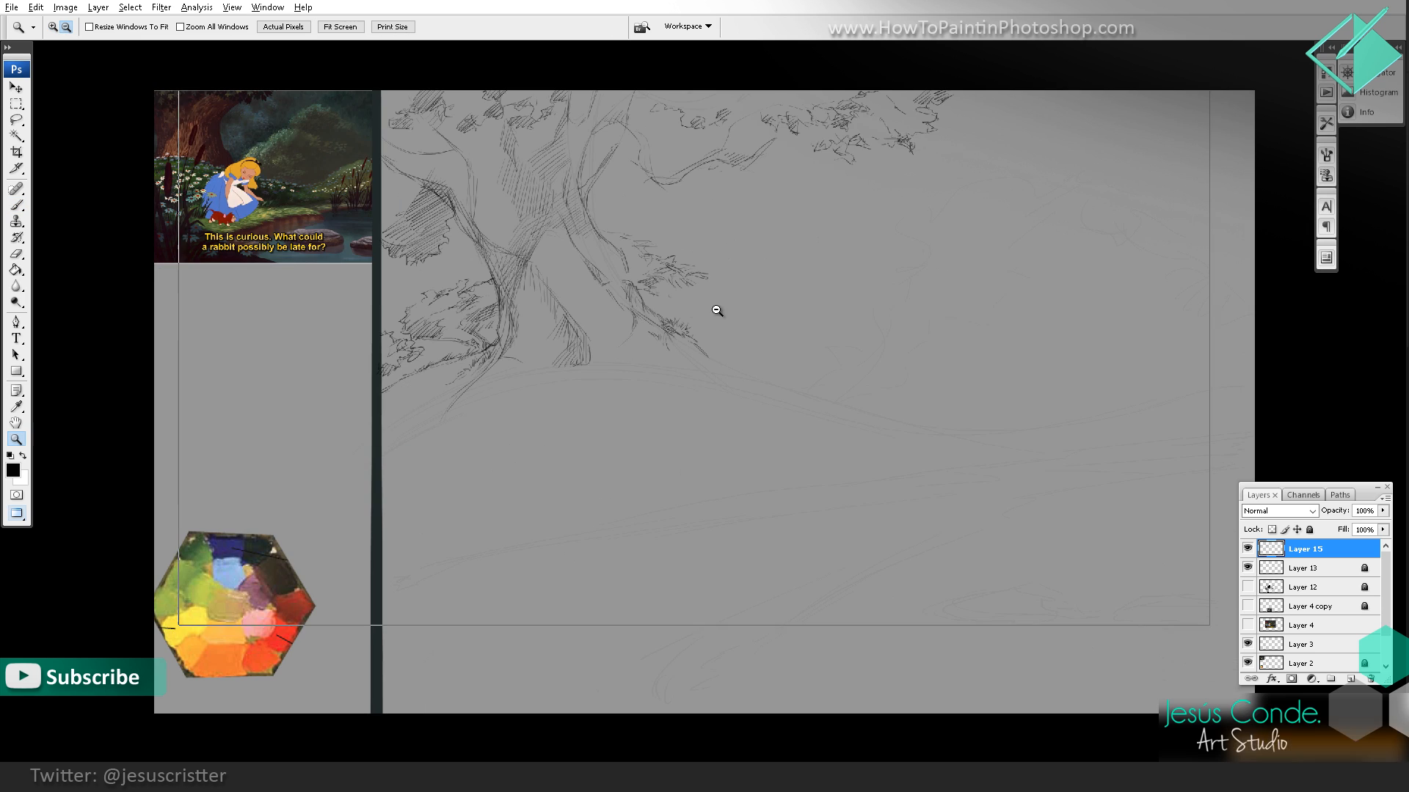
alt+click(716, 310)
click(613, 284)
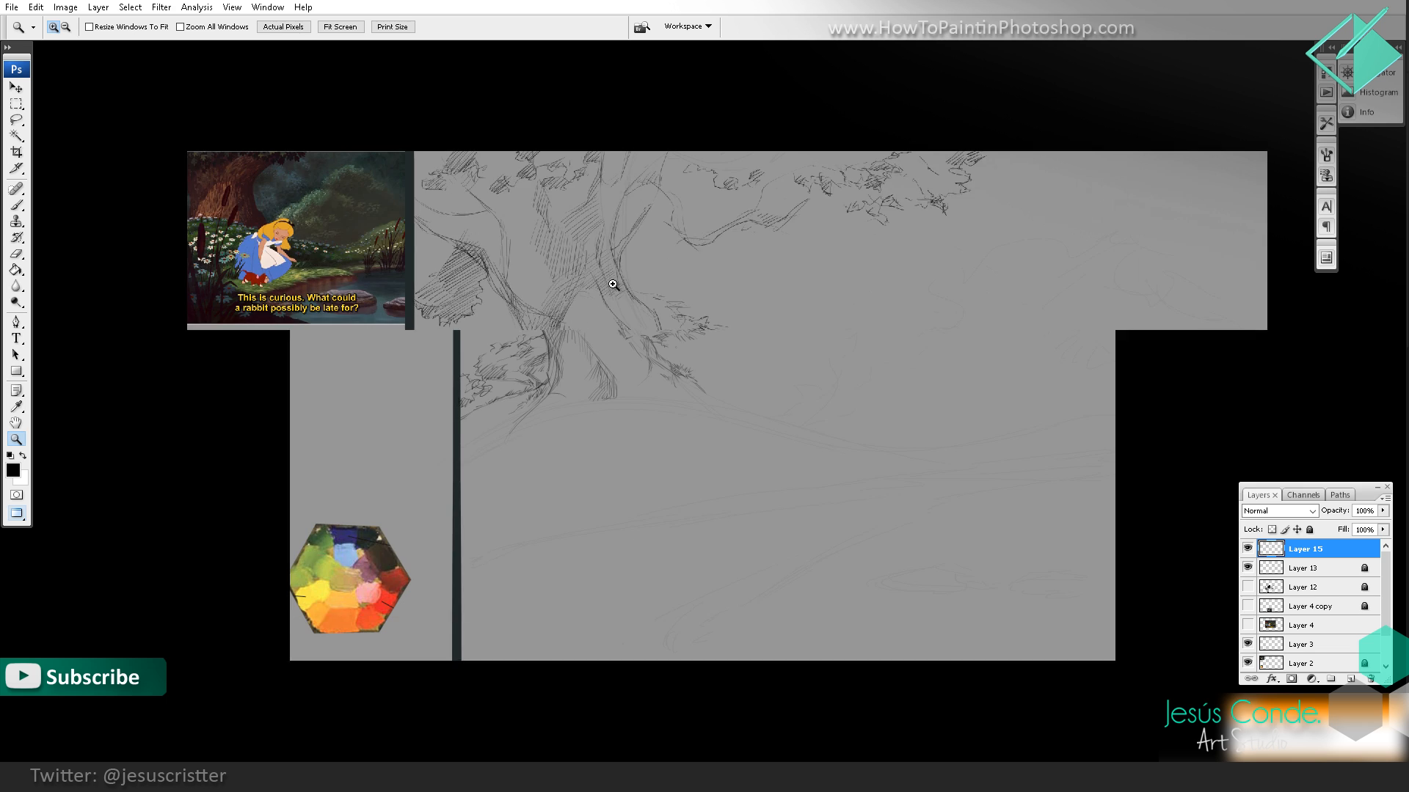
click(588, 330)
mouse_move(570, 361)
mouse_down()
mouse_move(587, 394)
mouse_move(546, 433)
mouse_move(576, 420)
mouse_move(506, 382)
mouse_move(511, 440)
mouse_move(527, 444)
mouse_move(569, 418)
mouse_move(532, 400)
mouse_move(517, 409)
mouse_move(523, 387)
mouse_move(506, 379)
mouse_up()
click(541, 409)
key(e)
key(b)
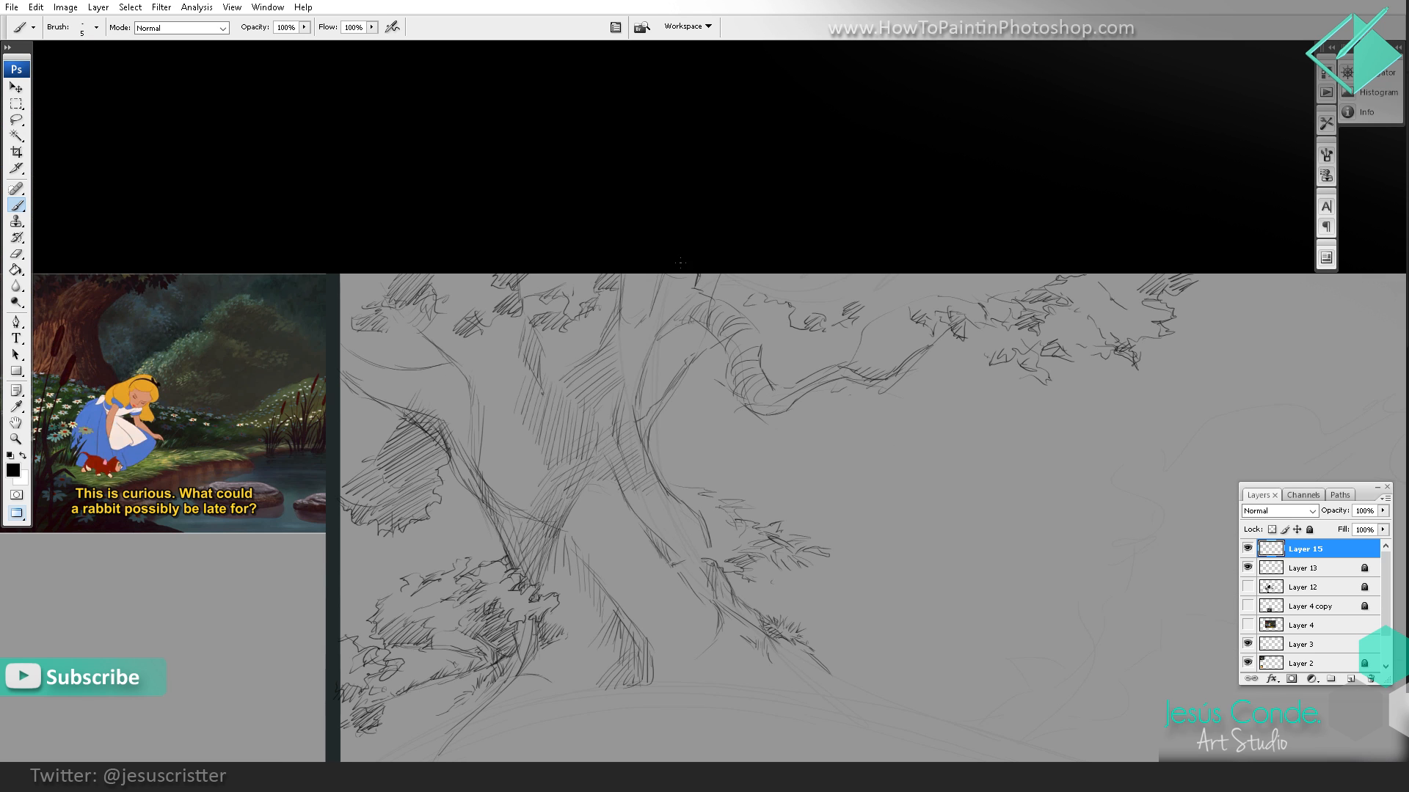
Step: Add curved contour strokes where the right branch joins the trunk and darken the trunk edge beside it
drag(668, 275, 687, 287)
mouse_move(662, 281)
mouse_down()
mouse_move(662, 326)
mouse_move(659, 295)
mouse_move(625, 313)
mouse_move(670, 268)
mouse_move(624, 314)
mouse_move(683, 324)
mouse_move(656, 347)
mouse_move(641, 401)
mouse_up()
drag(686, 312, 666, 251)
drag(619, 339, 616, 364)
drag(616, 211, 638, 243)
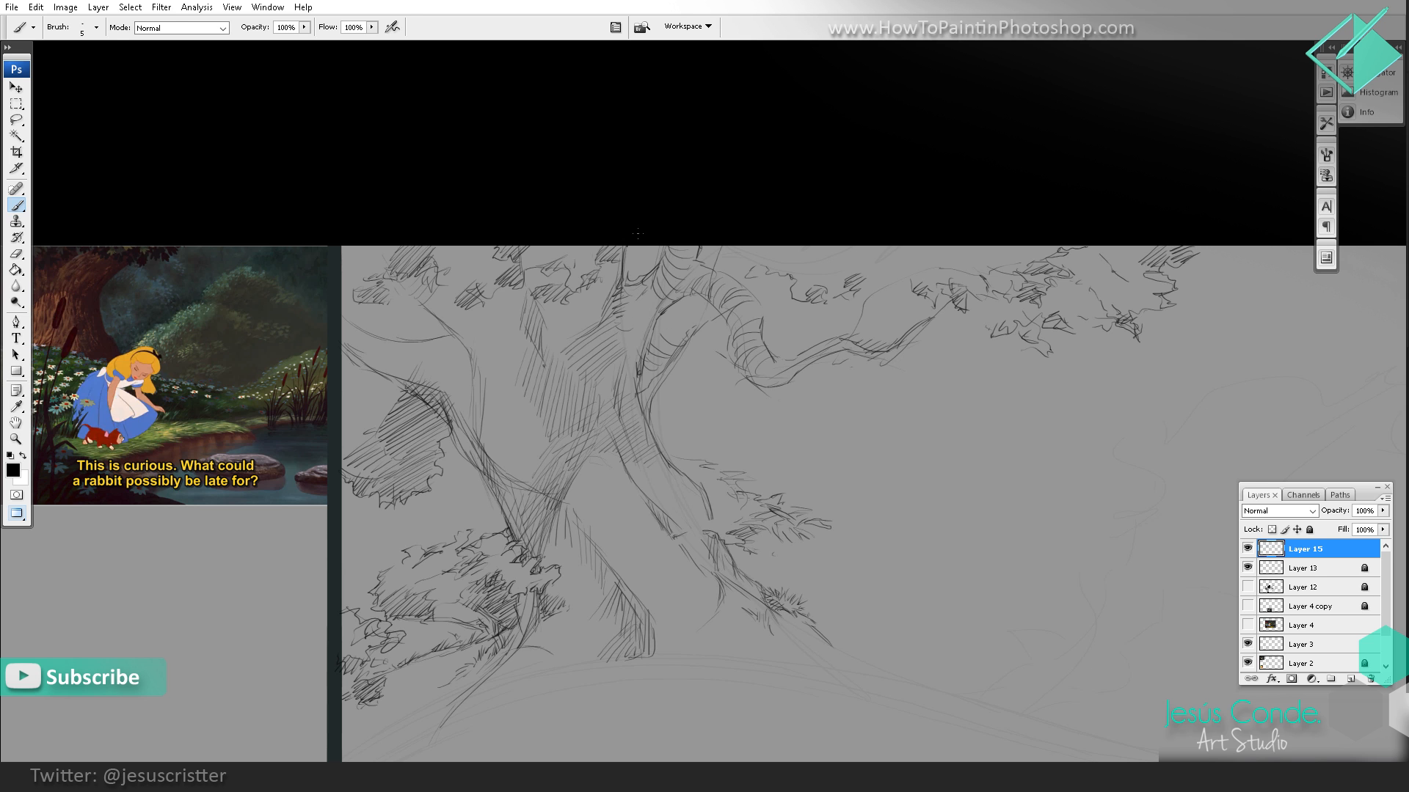
Step: Fill the foliage above the middle of the right branch with leaf outlines and diagonal hatching
key(z)
alt+click(818, 241)
alt+click(814, 250)
alt+click(796, 290)
click(783, 292)
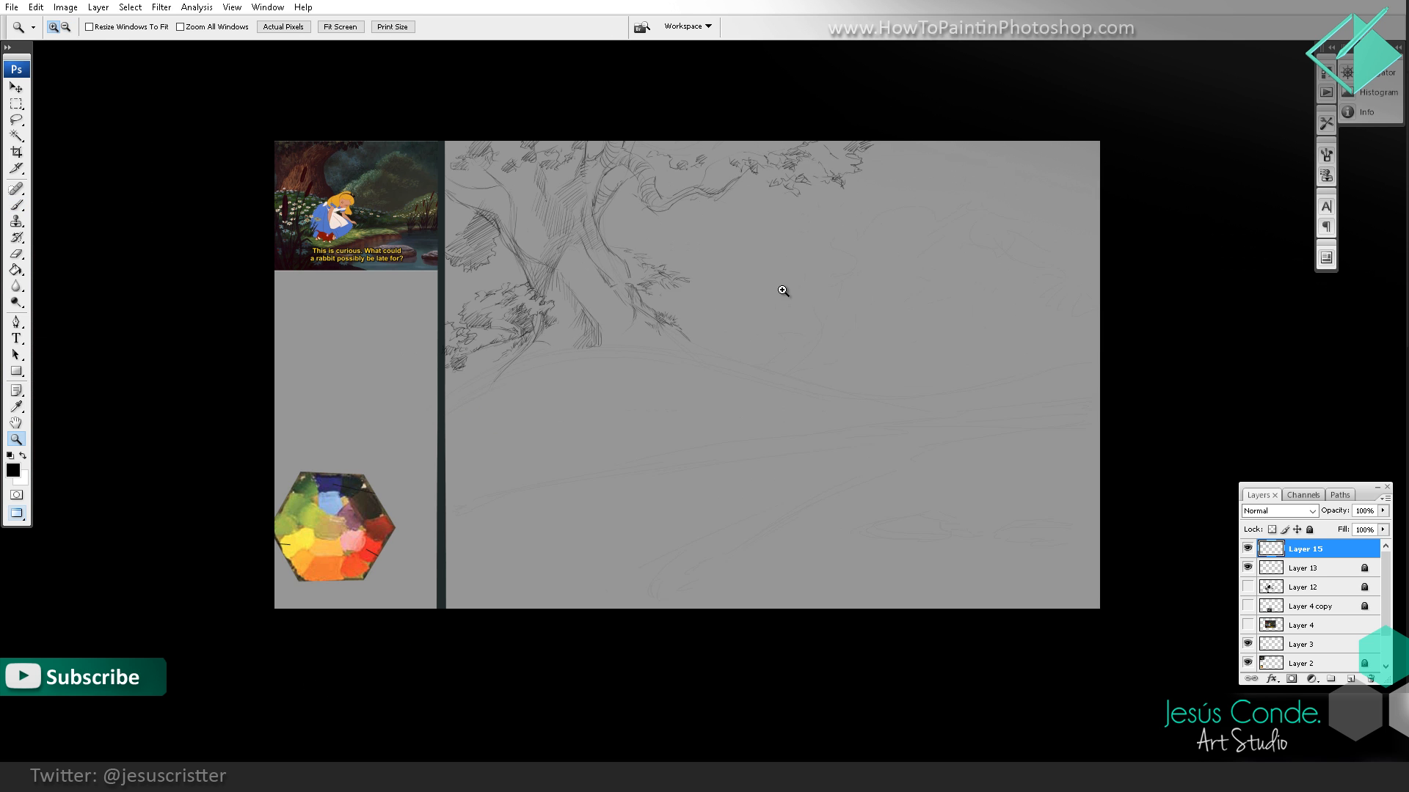
click(767, 283)
click(702, 298)
drag(698, 295, 738, 425)
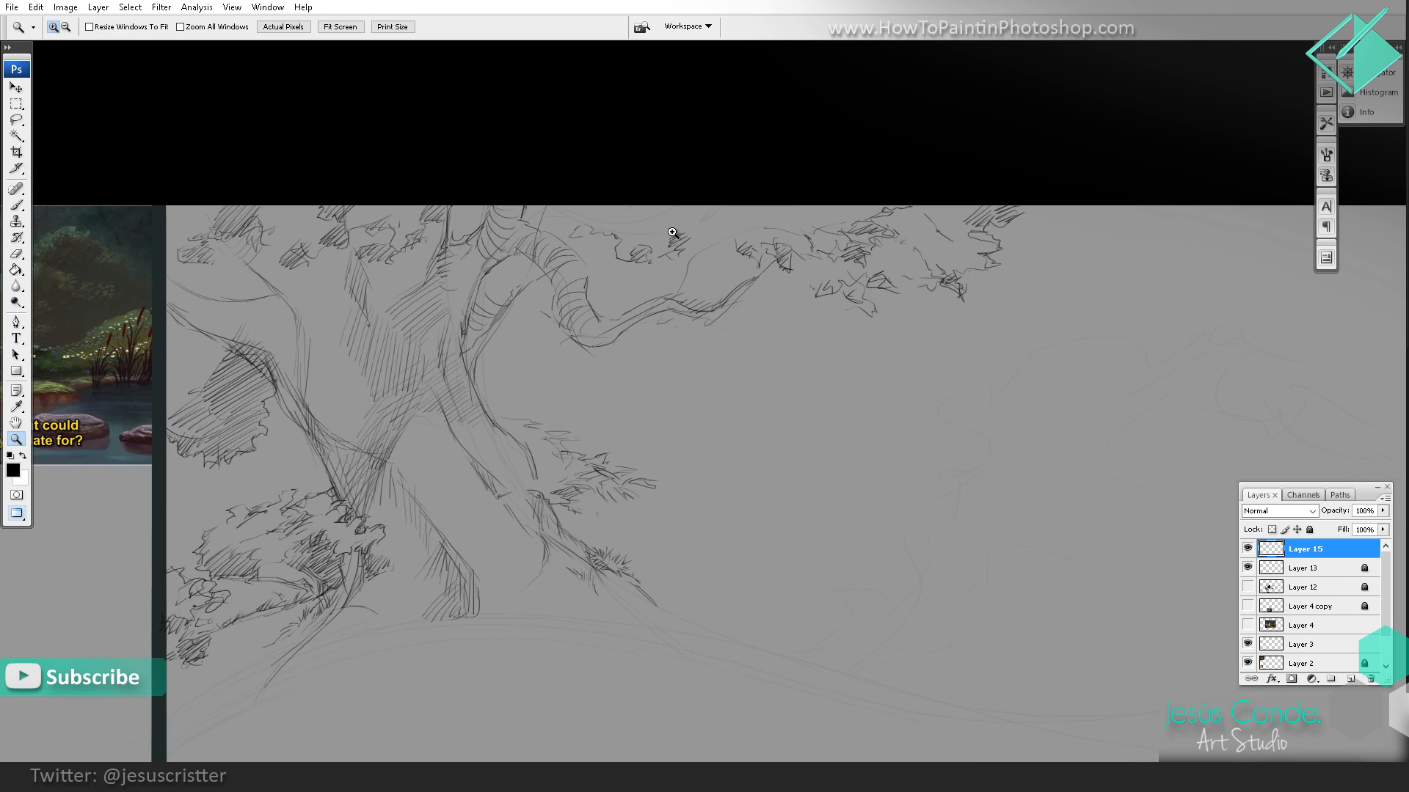
key(b)
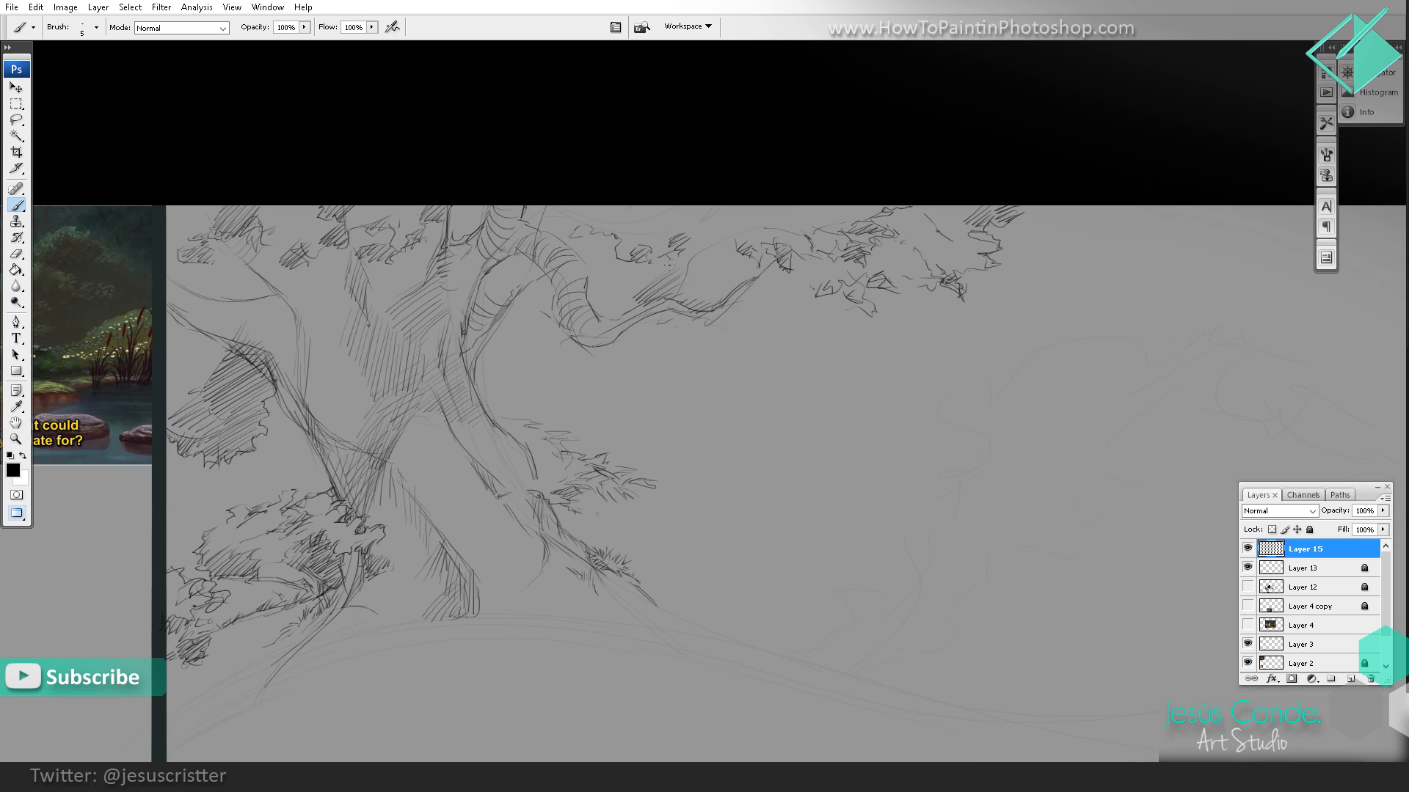
mouse_move(646, 281)
mouse_down()
mouse_move(790, 284)
mouse_move(817, 304)
mouse_move(817, 275)
mouse_move(770, 304)
mouse_move(791, 283)
mouse_move(743, 267)
mouse_move(757, 262)
mouse_move(735, 267)
mouse_move(756, 250)
mouse_move(719, 257)
mouse_move(757, 230)
mouse_move(738, 267)
mouse_move(768, 312)
mouse_move(805, 300)
mouse_move(780, 301)
mouse_move(803, 322)
mouse_move(878, 304)
mouse_move(899, 282)
mouse_up()
mouse_move(866, 287)
mouse_down()
mouse_move(906, 267)
mouse_move(877, 286)
mouse_up()
drag(849, 304, 878, 292)
drag(853, 314, 882, 304)
mouse_move(854, 314)
mouse_down()
mouse_move(832, 290)
mouse_move(853, 267)
mouse_up()
drag(836, 294, 872, 259)
drag(850, 292, 885, 257)
mouse_move(865, 295)
mouse_down()
mouse_move(892, 262)
mouse_move(876, 280)
mouse_move(830, 257)
mouse_move(828, 280)
mouse_up()
Step: Darken the leaf clumps around the right branch's tip with dense diagonal hatching
ctrl+alt+click(881, 233)
ctrl+alt+click(881, 253)
ctrl+alt+click(881, 268)
ctrl+click(839, 248)
ctrl+click(835, 244)
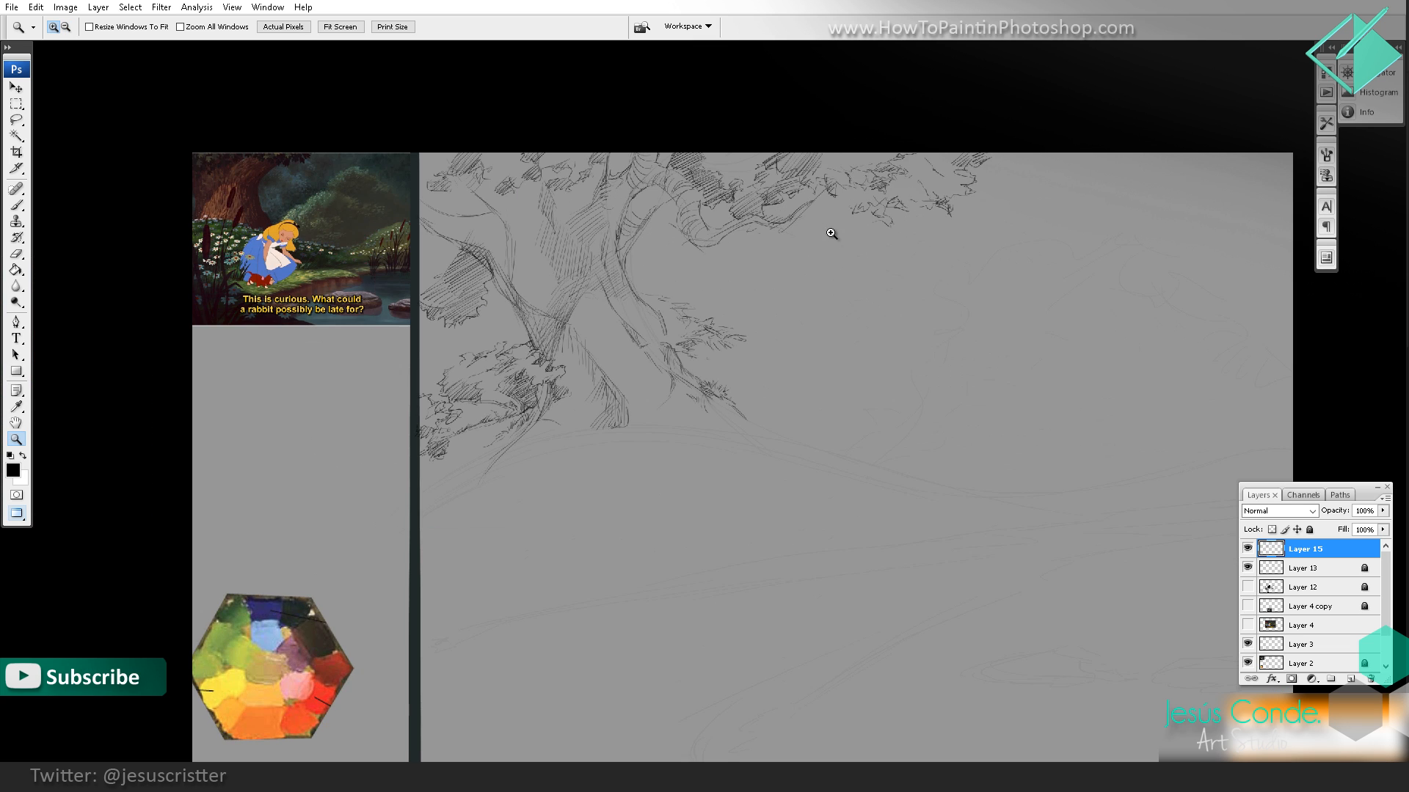
ctrl+click(831, 234)
mouse_move(866, 197)
mouse_down()
mouse_move(978, 311)
mouse_move(838, 263)
mouse_move(799, 285)
mouse_move(844, 257)
mouse_move(803, 282)
mouse_move(814, 272)
mouse_move(781, 266)
mouse_move(805, 266)
mouse_move(816, 312)
mouse_move(882, 295)
mouse_move(875, 330)
mouse_move(890, 339)
mouse_move(901, 300)
mouse_move(926, 314)
mouse_up()
ctrl+click(904, 270)
key(e)
key(b)
mouse_move(929, 296)
mouse_down()
mouse_move(922, 283)
mouse_move(954, 304)
mouse_move(941, 284)
mouse_up()
mouse_move(961, 267)
mouse_down()
mouse_move(898, 289)
mouse_move(895, 303)
mouse_move(889, 292)
mouse_up()
drag(920, 233, 909, 280)
drag(938, 235, 914, 293)
mouse_move(942, 254)
mouse_down()
mouse_move(918, 295)
mouse_move(931, 290)
mouse_up()
drag(971, 196, 918, 231)
mouse_move(958, 196)
mouse_down()
mouse_move(916, 229)
mouse_move(829, 224)
mouse_up()
drag(854, 198, 799, 238)
drag(843, 196, 794, 225)
Step: Hatch the leaf clump above the left branch, beside the upper trunk, with close diagonal strokes
key(z)
alt+click(888, 229)
alt+click(915, 243)
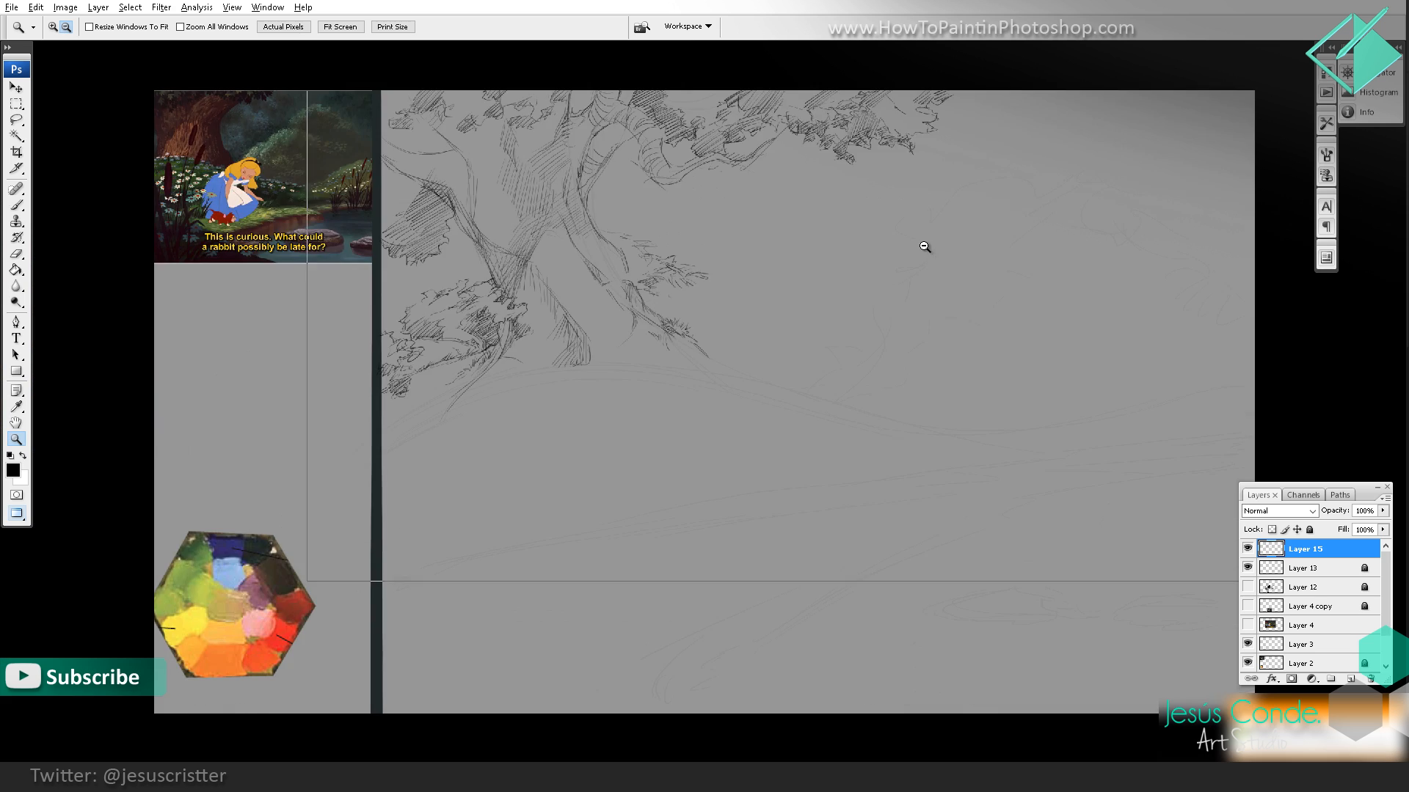
alt+click(902, 234)
alt+click(860, 216)
click(825, 235)
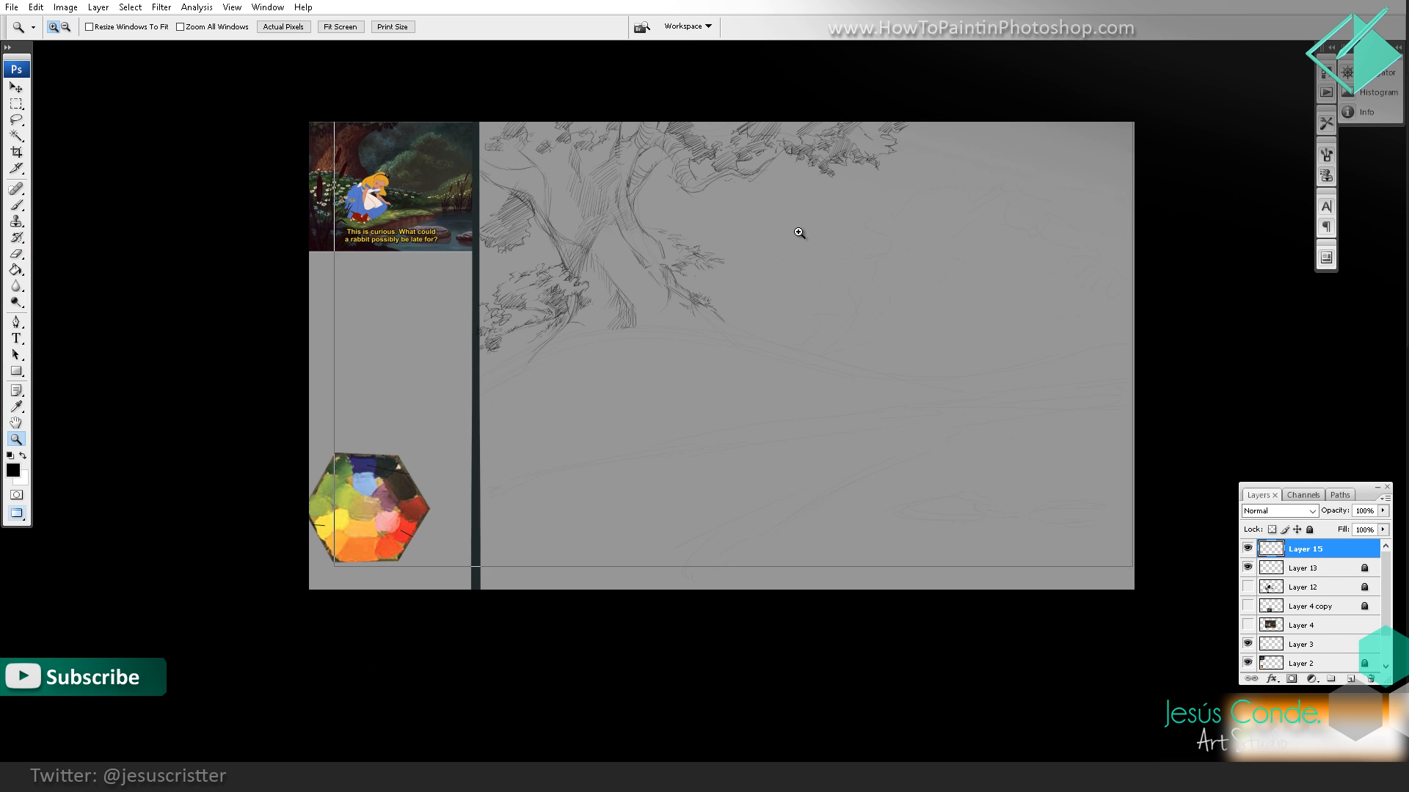
click(789, 236)
click(785, 238)
drag(736, 276, 911, 419)
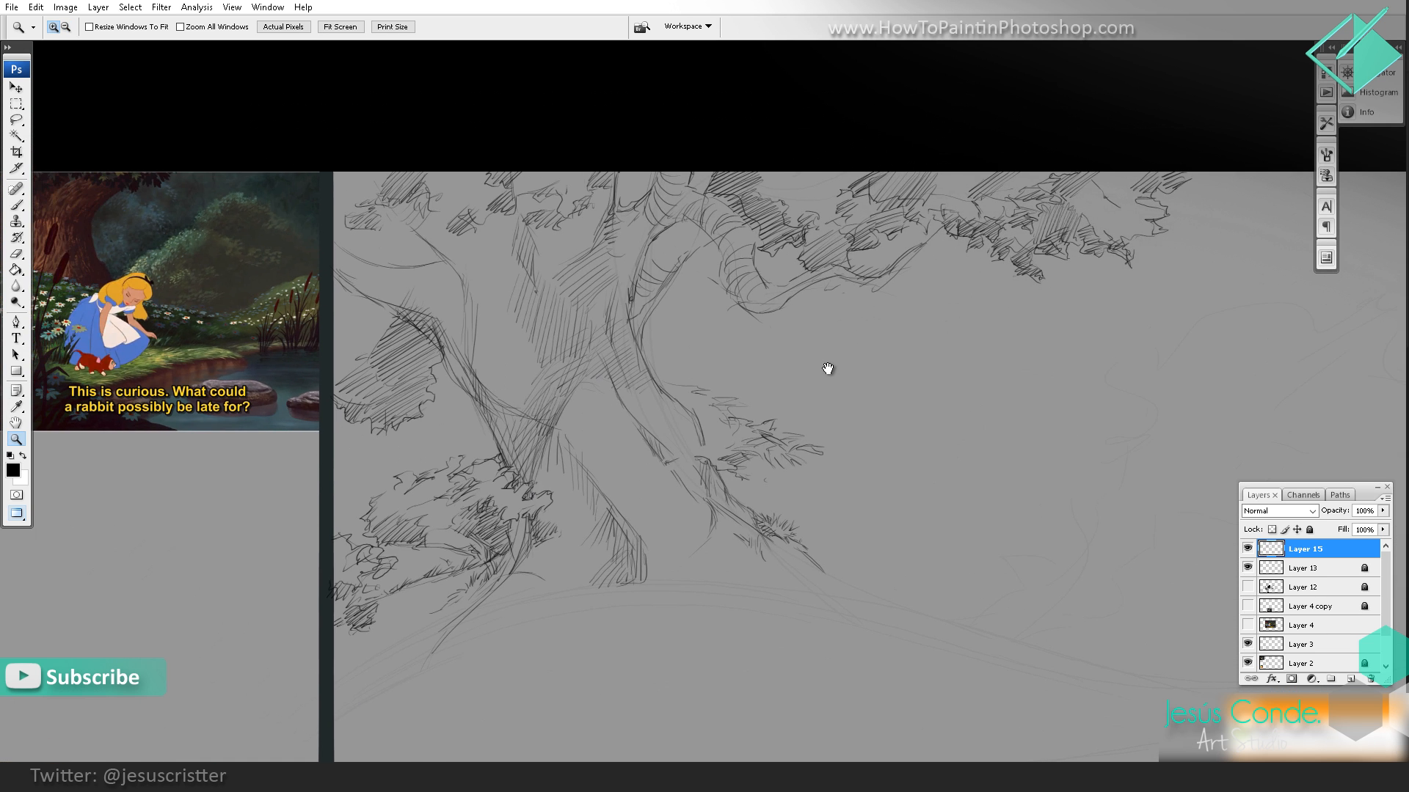
drag(827, 367, 936, 439)
key(b)
drag(537, 262, 562, 245)
drag(537, 270, 584, 245)
drag(540, 284, 605, 245)
drag(546, 291, 603, 253)
drag(550, 301, 603, 266)
drag(574, 296, 610, 277)
drag(585, 294, 608, 285)
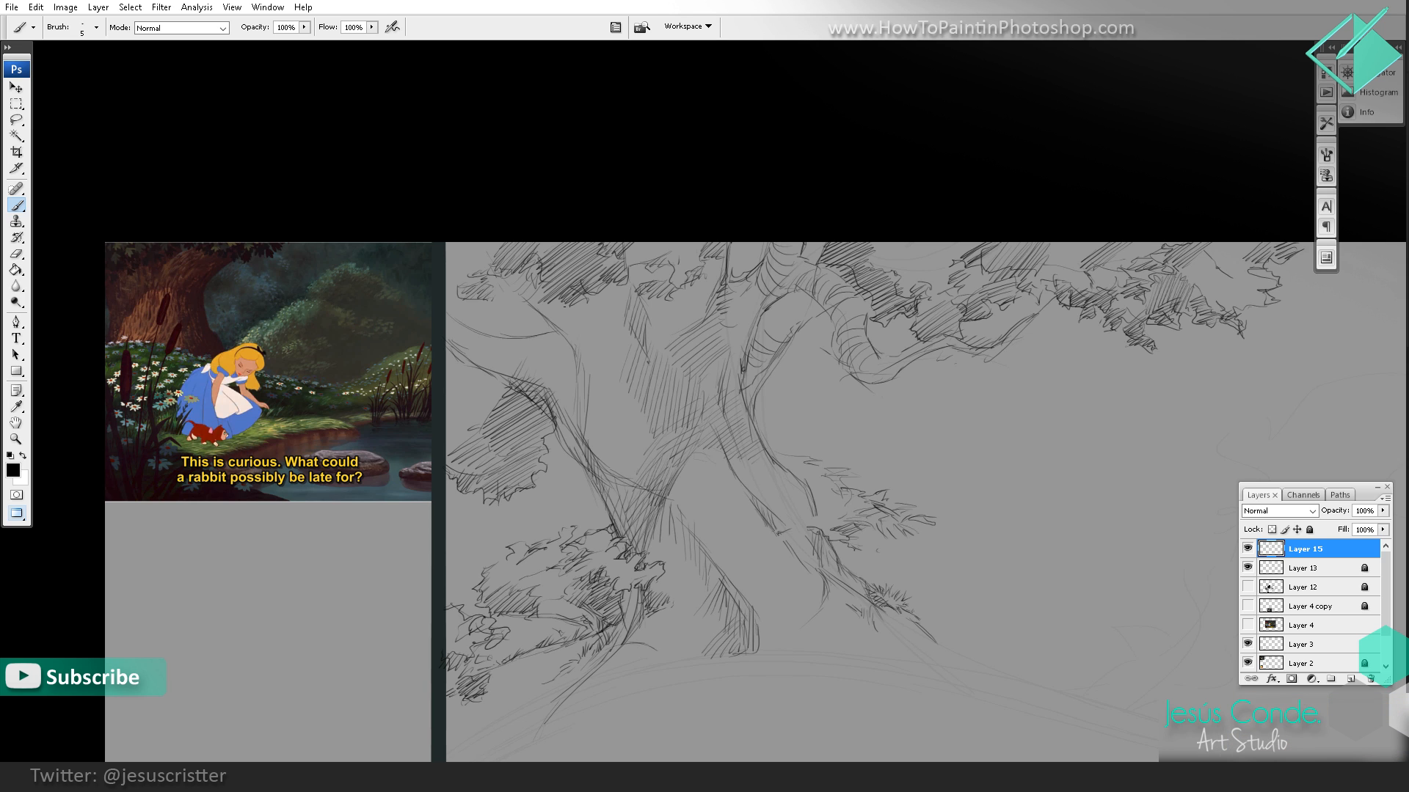
drag(536, 255, 558, 244)
mouse_move(543, 256)
mouse_down()
mouse_move(567, 244)
mouse_move(547, 201)
mouse_up()
Step: Add a new empty layer above Layer 15 for the background trees
key(z)
alt+click(666, 253)
alt+click(786, 231)
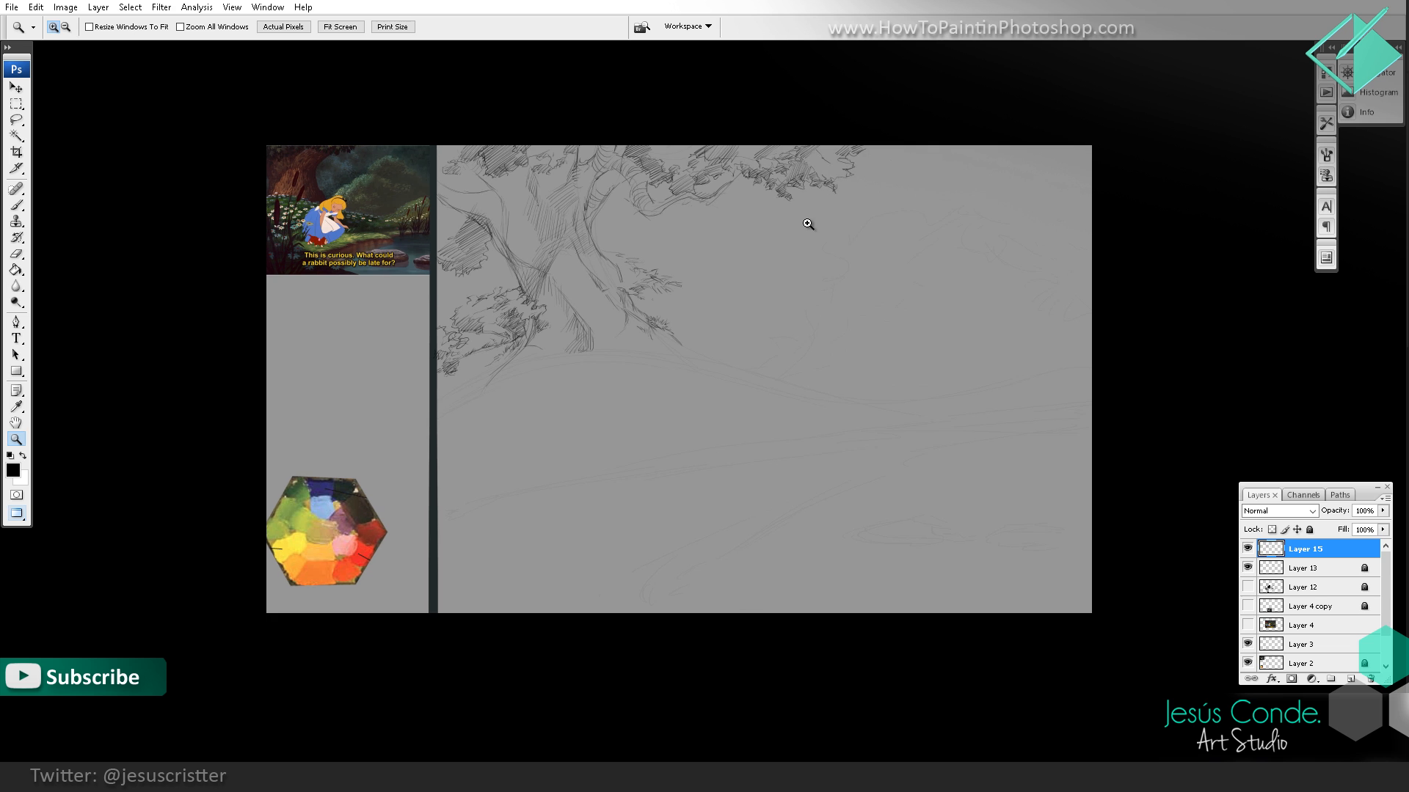
key(ctrl+shift+n)
key(Return)
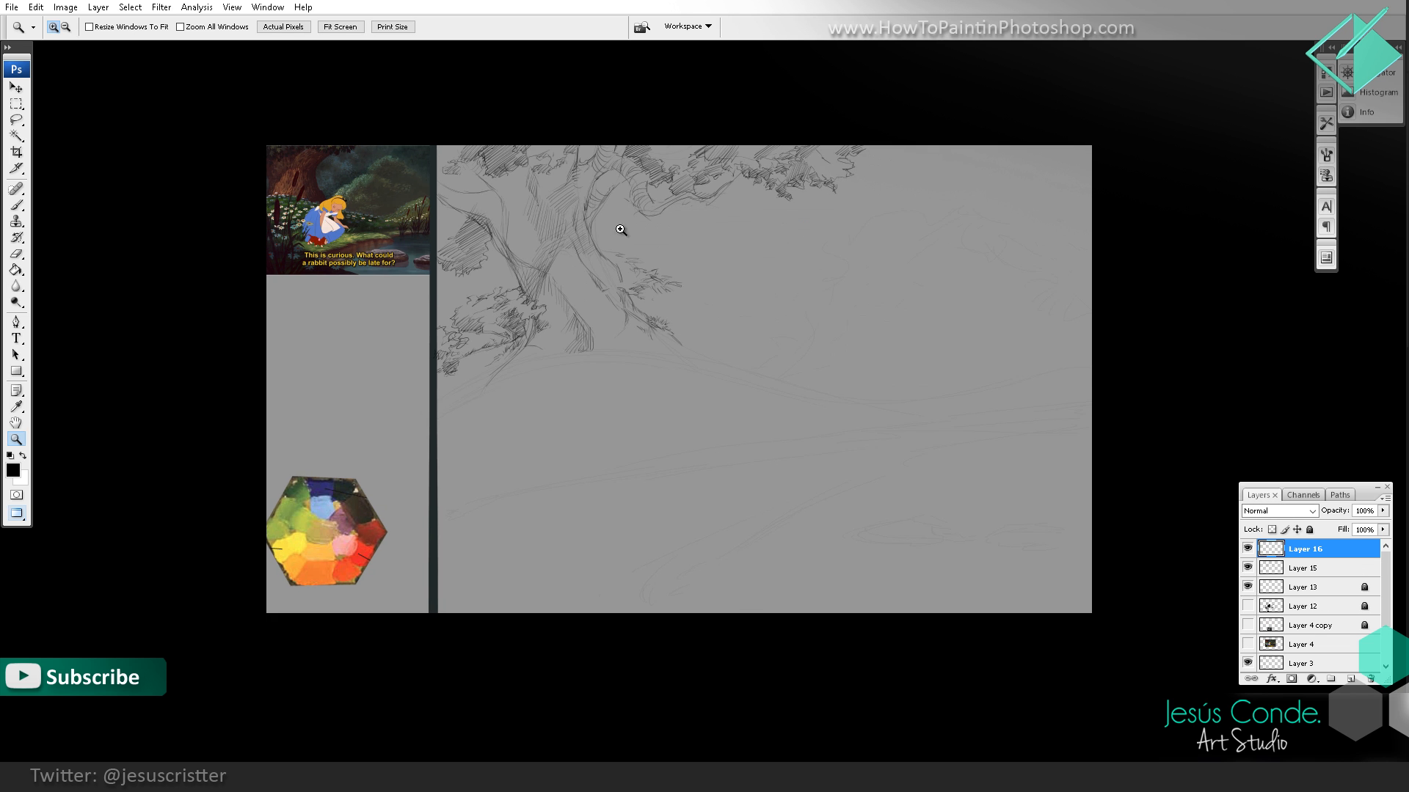
Step: Sketch a thin slanting background trunk beneath the arched right branch, ending at the leaves beside the main tree's root
click(681, 278)
click(681, 278)
click(681, 278)
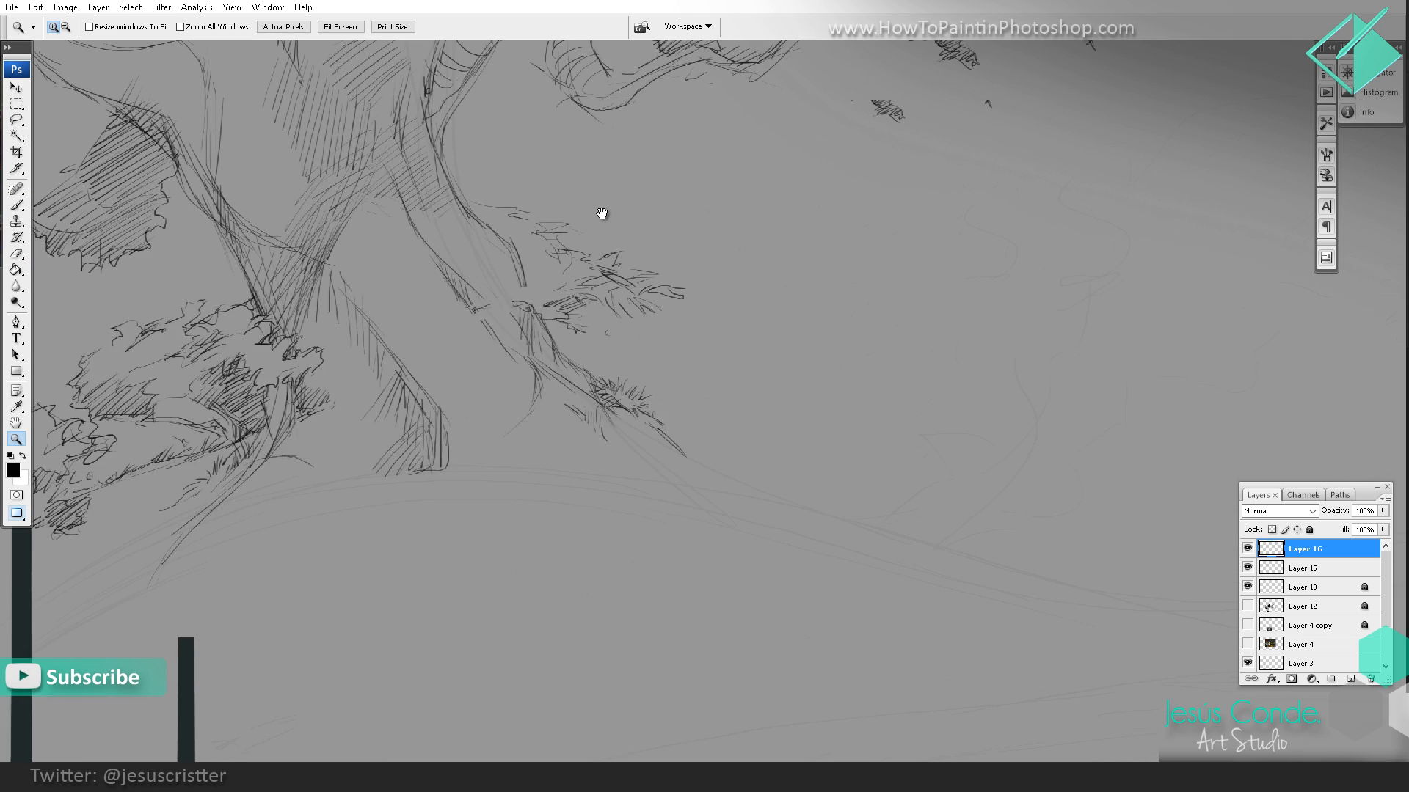
drag(600, 213, 573, 327)
key(b)
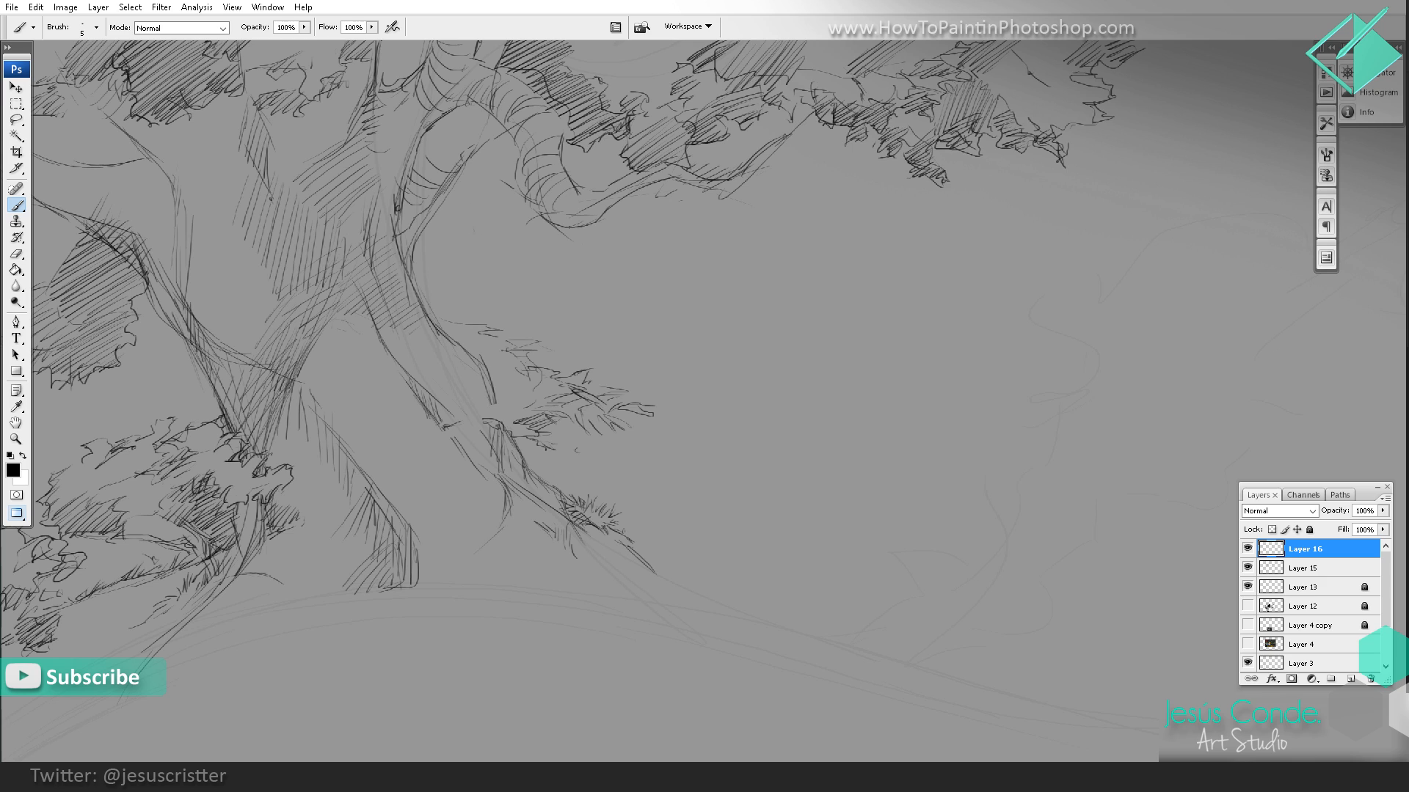
drag(481, 247, 515, 328)
drag(460, 169, 488, 280)
drag(486, 192, 540, 340)
drag(514, 329, 524, 376)
Step: Sketch a second background trunk from below the right branch to the root slope, widening at the base and shaded on its inner side
drag(559, 421, 584, 500)
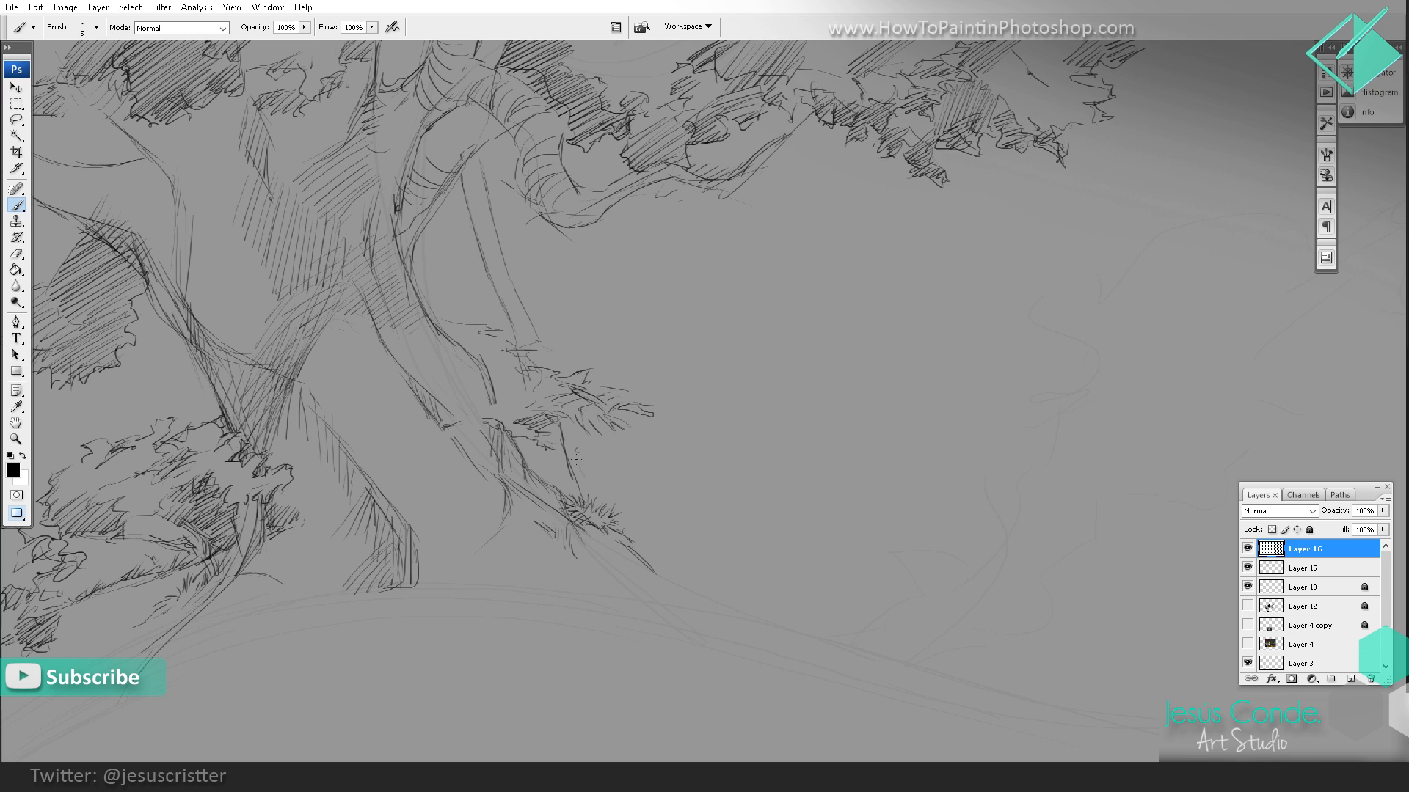
drag(566, 443, 586, 471)
drag(590, 319, 581, 370)
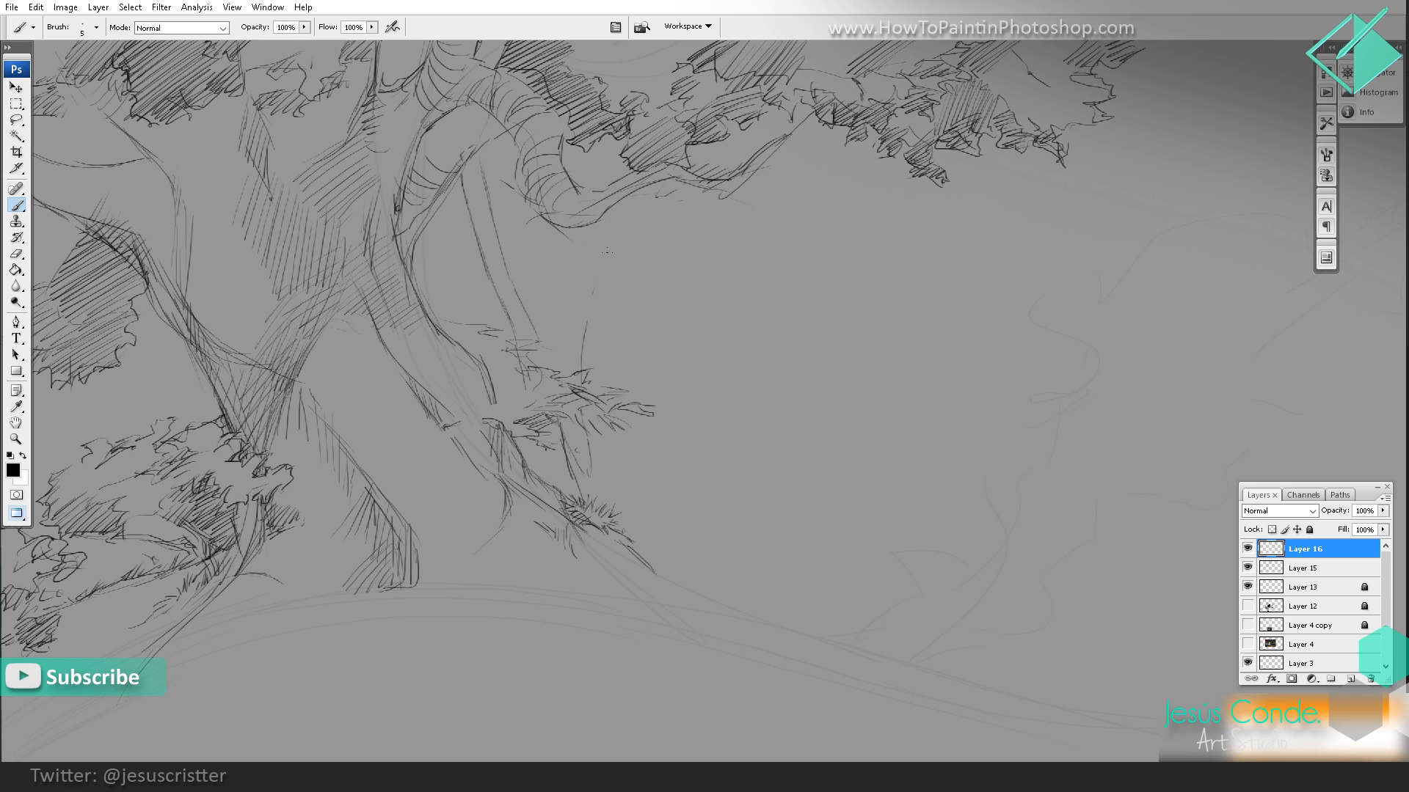
drag(606, 243, 603, 264)
drag(628, 199, 603, 358)
drag(619, 475, 628, 523)
mouse_move(548, 447)
mouse_down()
mouse_move(540, 491)
mouse_move(543, 467)
mouse_move(558, 487)
mouse_up()
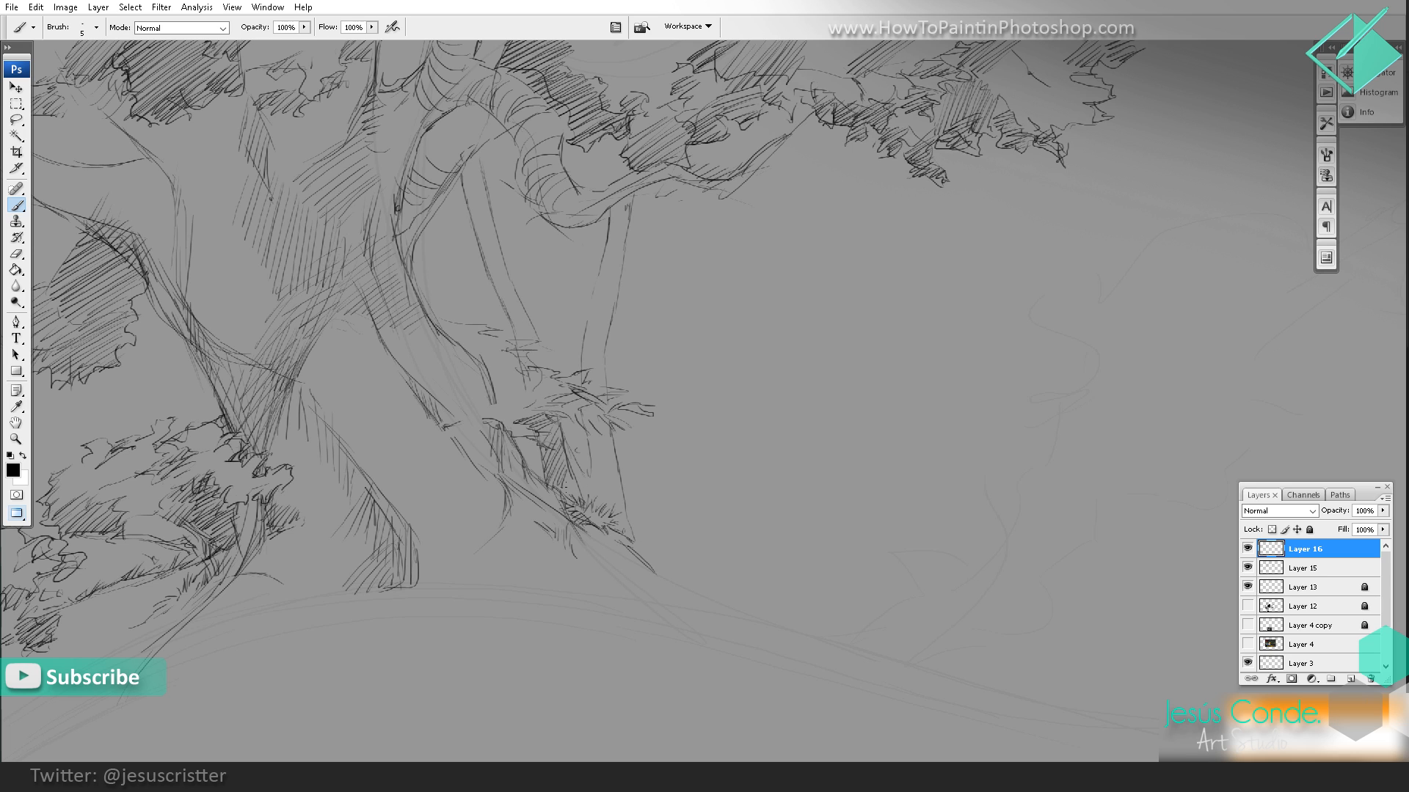
drag(631, 515, 638, 552)
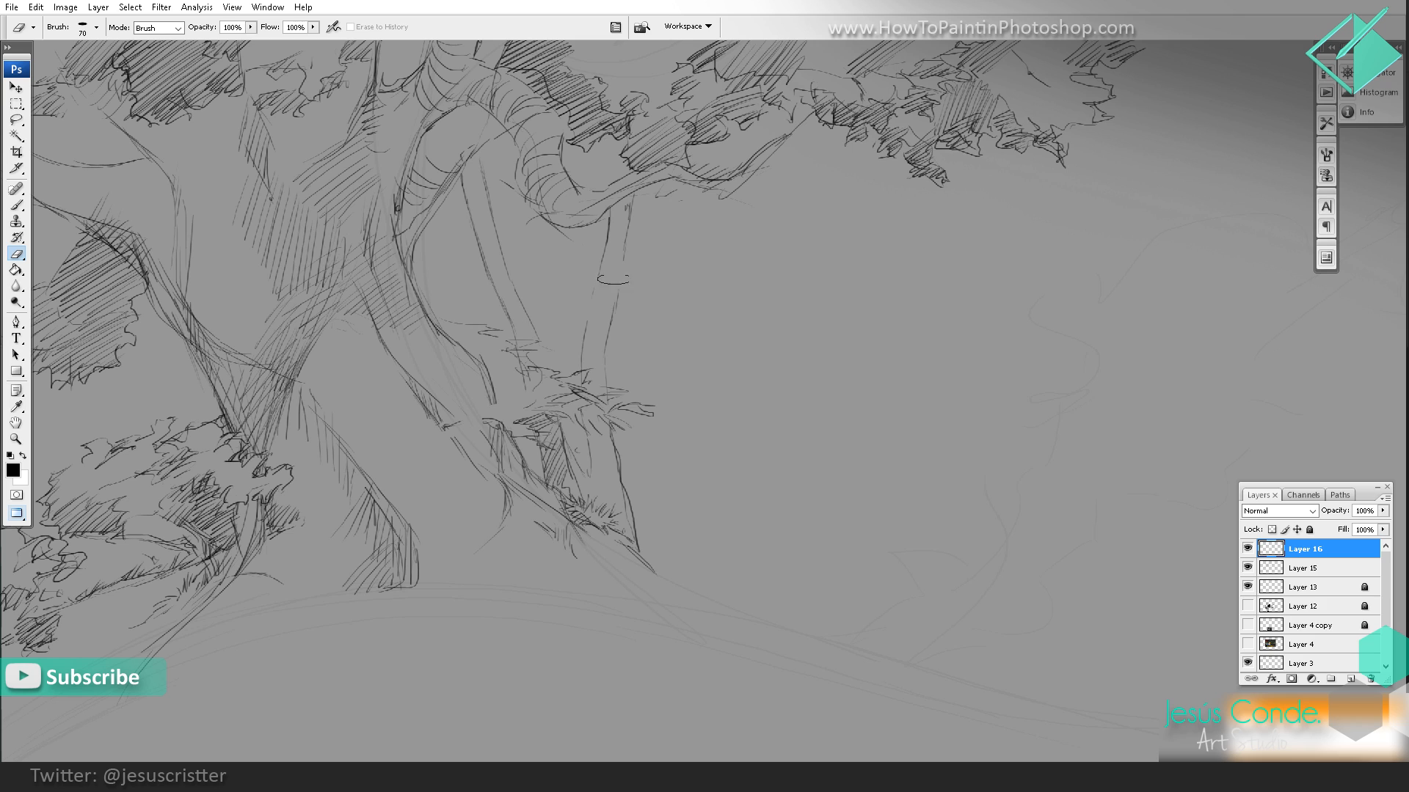
Step: Draw small leaf clumps across both thin background trunks, erasing the trunk lines where the inner clump overlaps them
mouse_move(635, 262)
mouse_down()
mouse_move(689, 277)
mouse_move(649, 304)
mouse_move(596, 289)
mouse_move(610, 311)
mouse_move(655, 322)
mouse_move(578, 274)
mouse_up()
key(e)
drag(471, 245, 512, 233)
key(b)
mouse_move(490, 227)
mouse_down()
mouse_move(511, 226)
mouse_move(454, 251)
mouse_up()
mouse_move(490, 239)
mouse_down()
mouse_move(471, 252)
mouse_move(500, 252)
mouse_up()
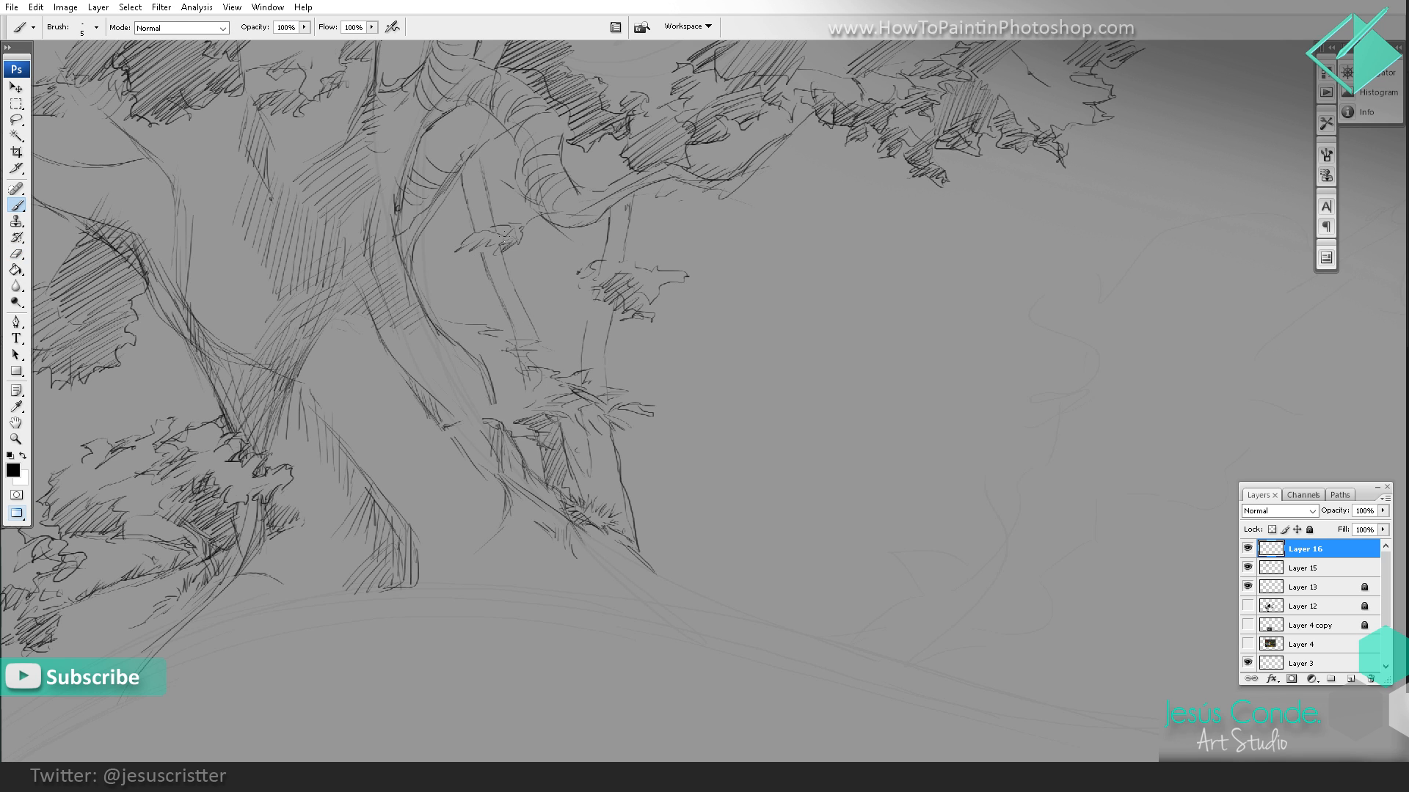
Step: Draw grass tufts and short ground strokes on the slope at the foot of the outer background trunk
key(z)
alt+click(720, 220)
alt+click(768, 227)
alt+click(742, 261)
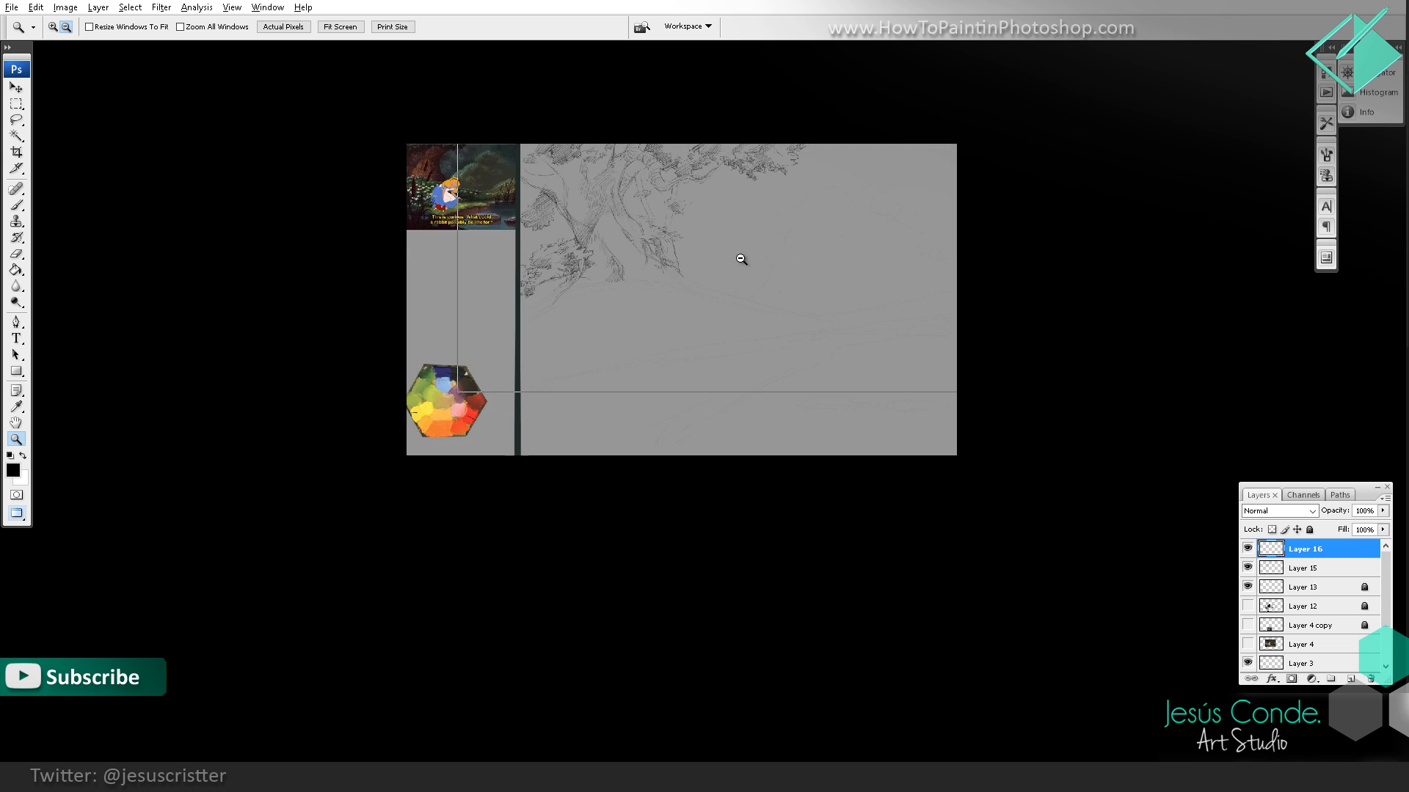
alt+click(729, 261)
click(729, 274)
click(729, 274)
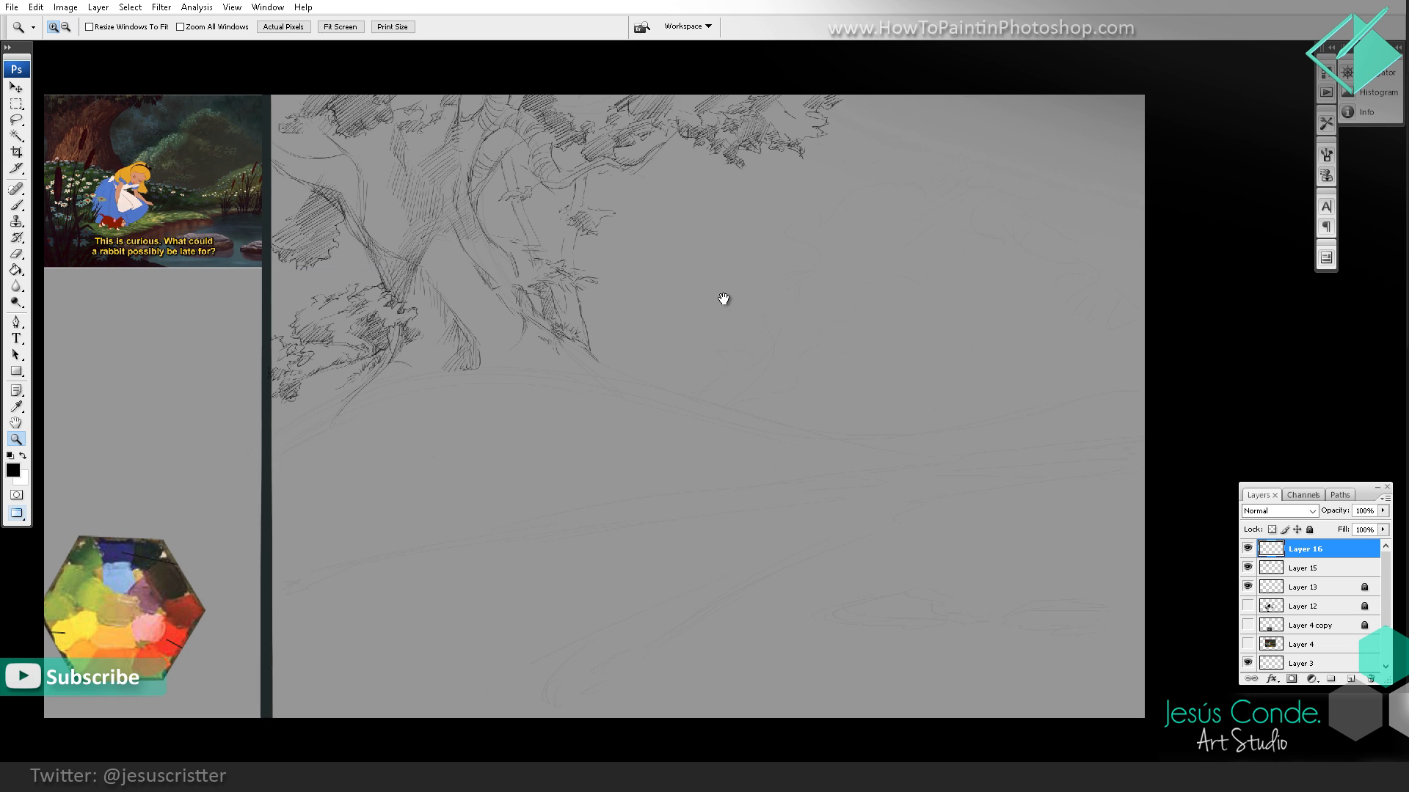
key(b)
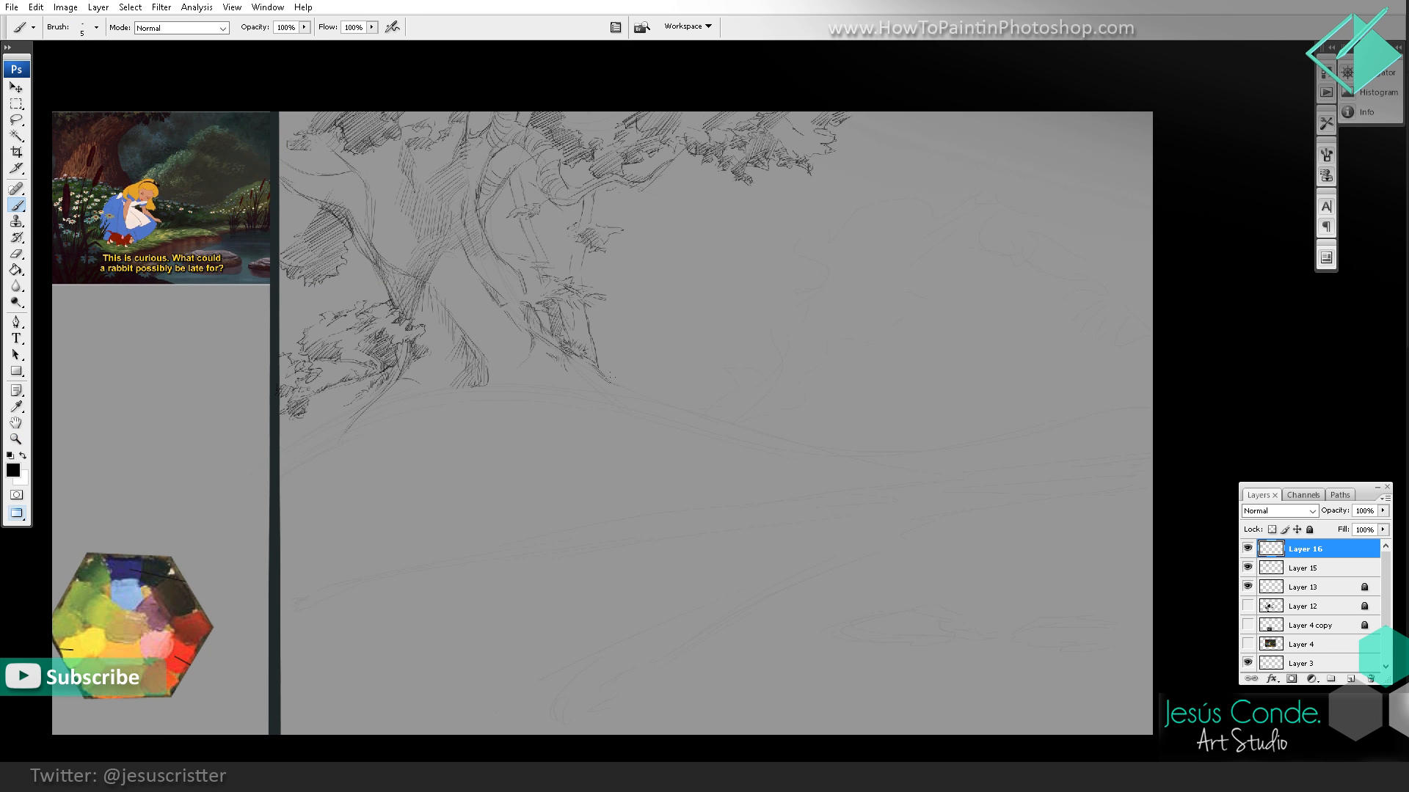
drag(611, 376, 625, 361)
drag(628, 384, 637, 379)
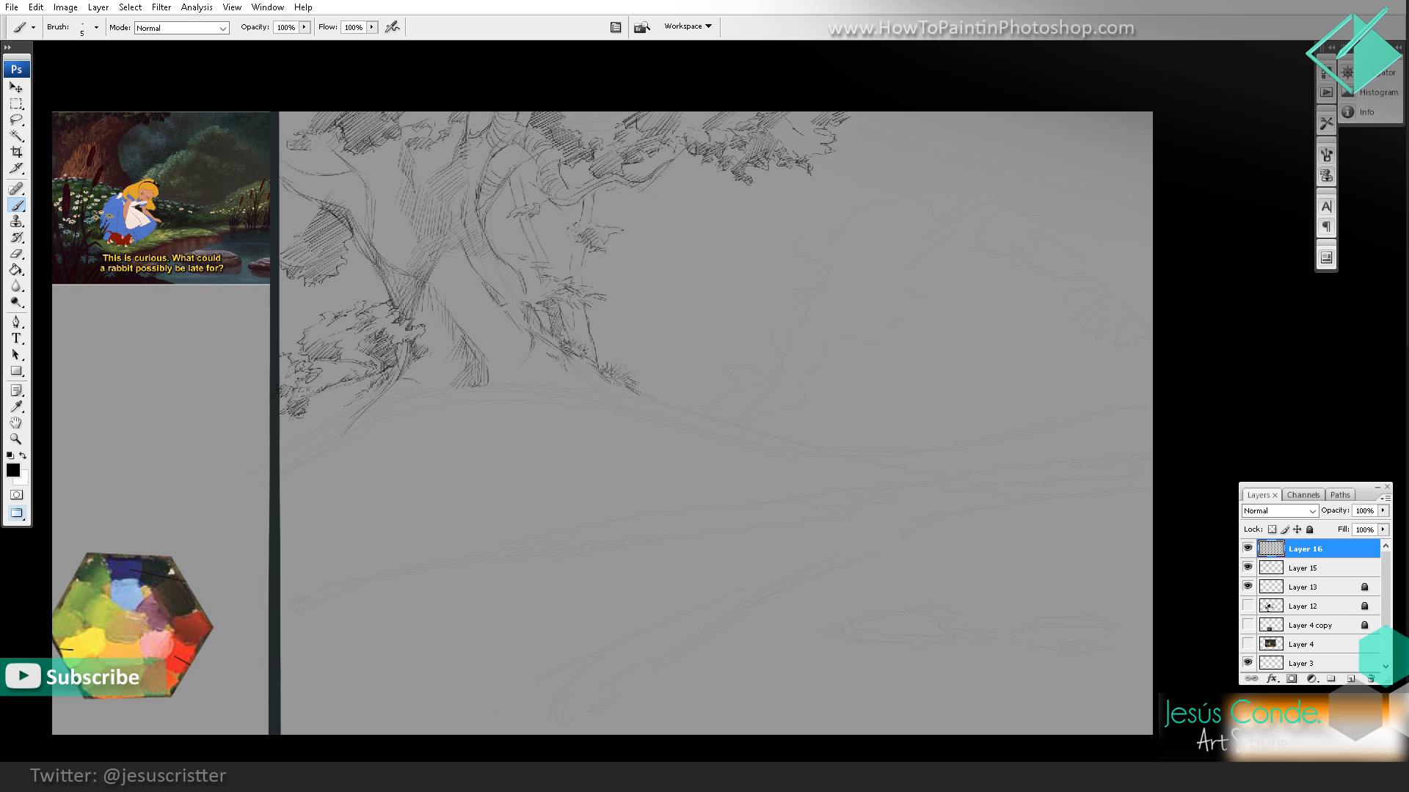
mouse_move(593, 364)
mouse_down()
mouse_move(591, 397)
mouse_move(645, 396)
mouse_move(663, 424)
mouse_up()
ctrl+click(541, 305)
mouse_move(671, 360)
mouse_down()
mouse_move(515, 319)
mouse_move(512, 288)
mouse_move(530, 257)
mouse_move(566, 254)
mouse_move(569, 275)
mouse_move(611, 303)
mouse_move(595, 301)
mouse_up()
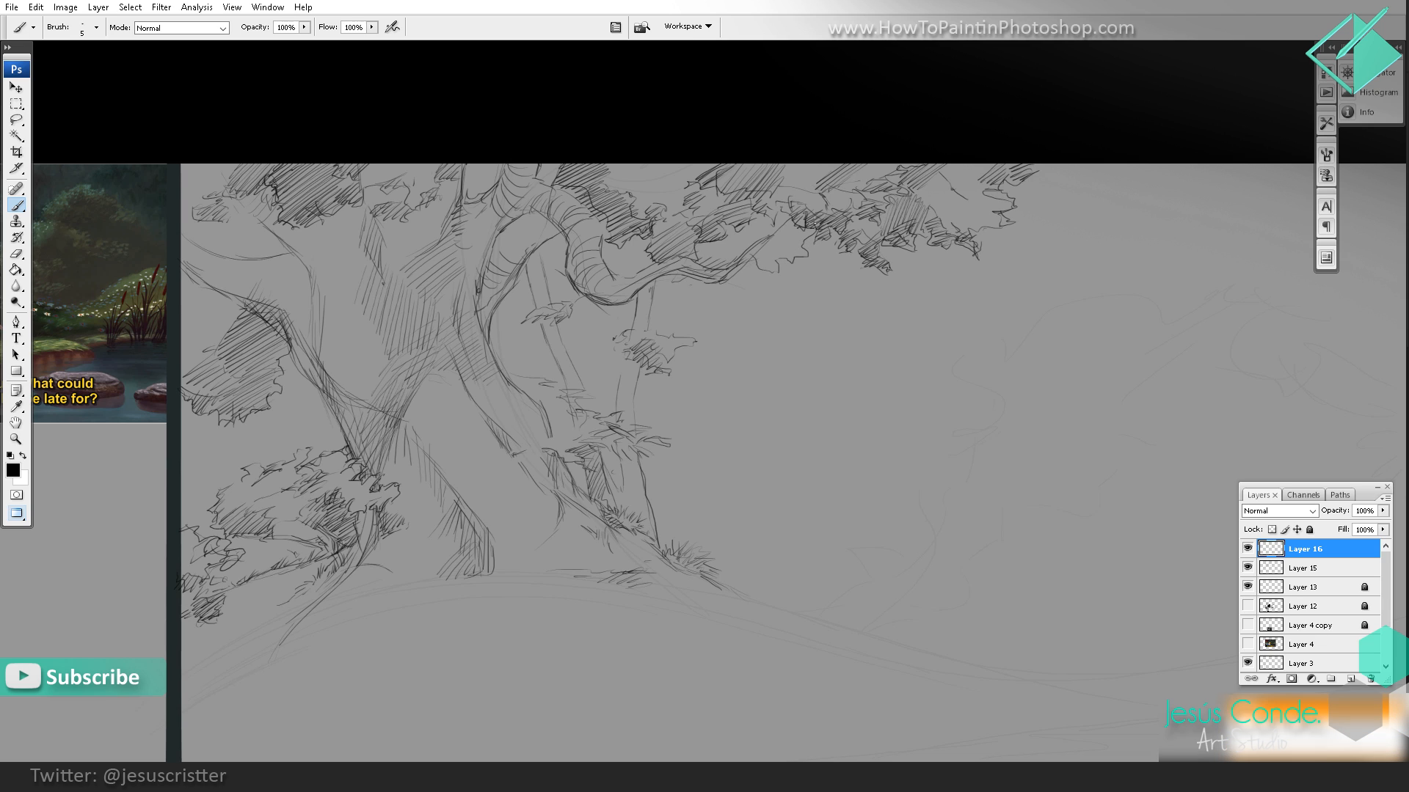
Step: Shade the arched right branch near the main trunk with short, nearly vertical strokes
mouse_move(796, 230)
mouse_down()
mouse_move(763, 260)
mouse_move(807, 248)
mouse_move(820, 223)
mouse_up()
mouse_move(735, 230)
mouse_down()
mouse_move(782, 217)
mouse_move(789, 300)
mouse_up()
ctrl+alt+click(839, 230)
ctrl+alt+click(839, 230)
ctrl+alt+click(838, 235)
click(794, 246)
click(667, 257)
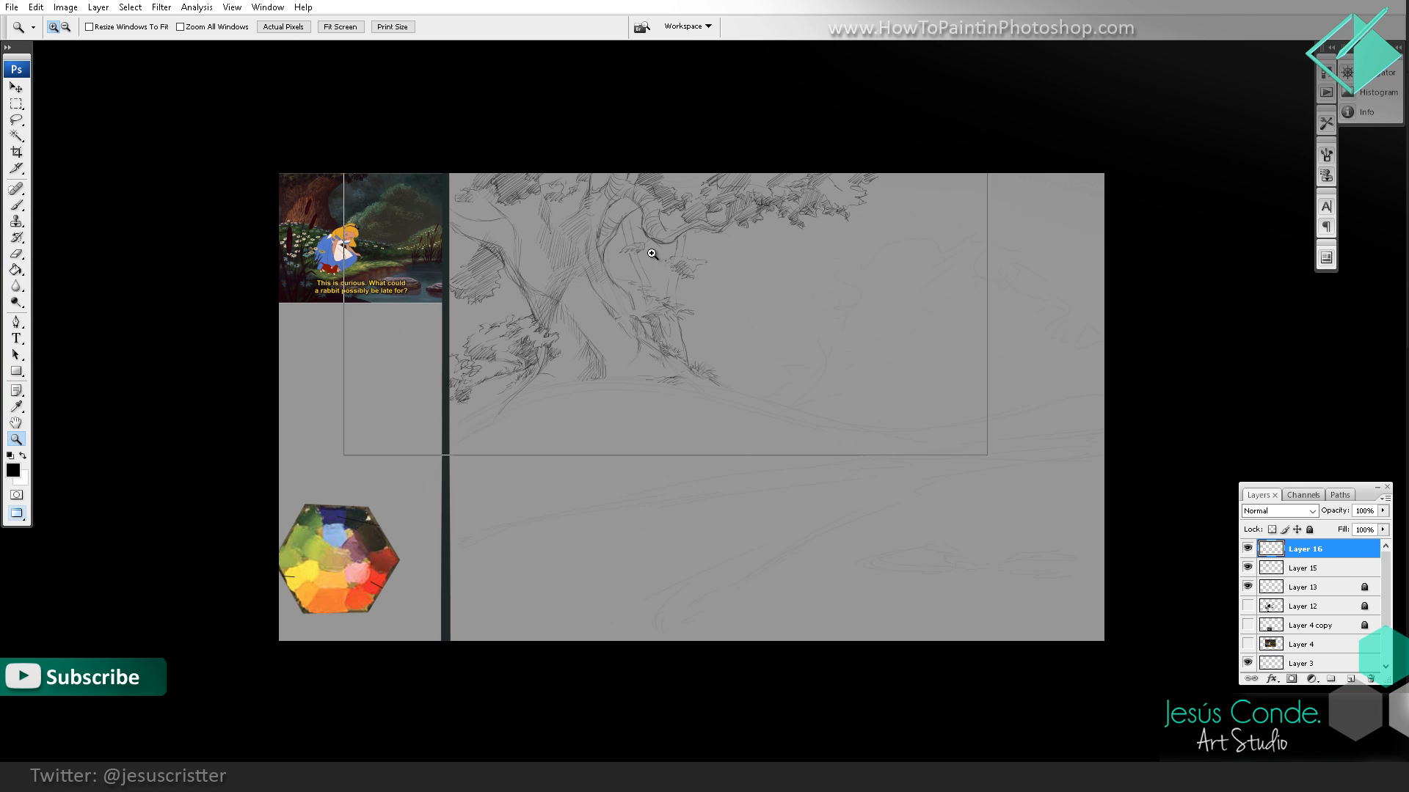
click(668, 263)
drag(536, 134, 578, 278)
key(b)
mouse_move(588, 226)
mouse_down()
mouse_move(585, 270)
mouse_move(589, 253)
mouse_up()
drag(596, 220, 597, 257)
drag(605, 217, 602, 240)
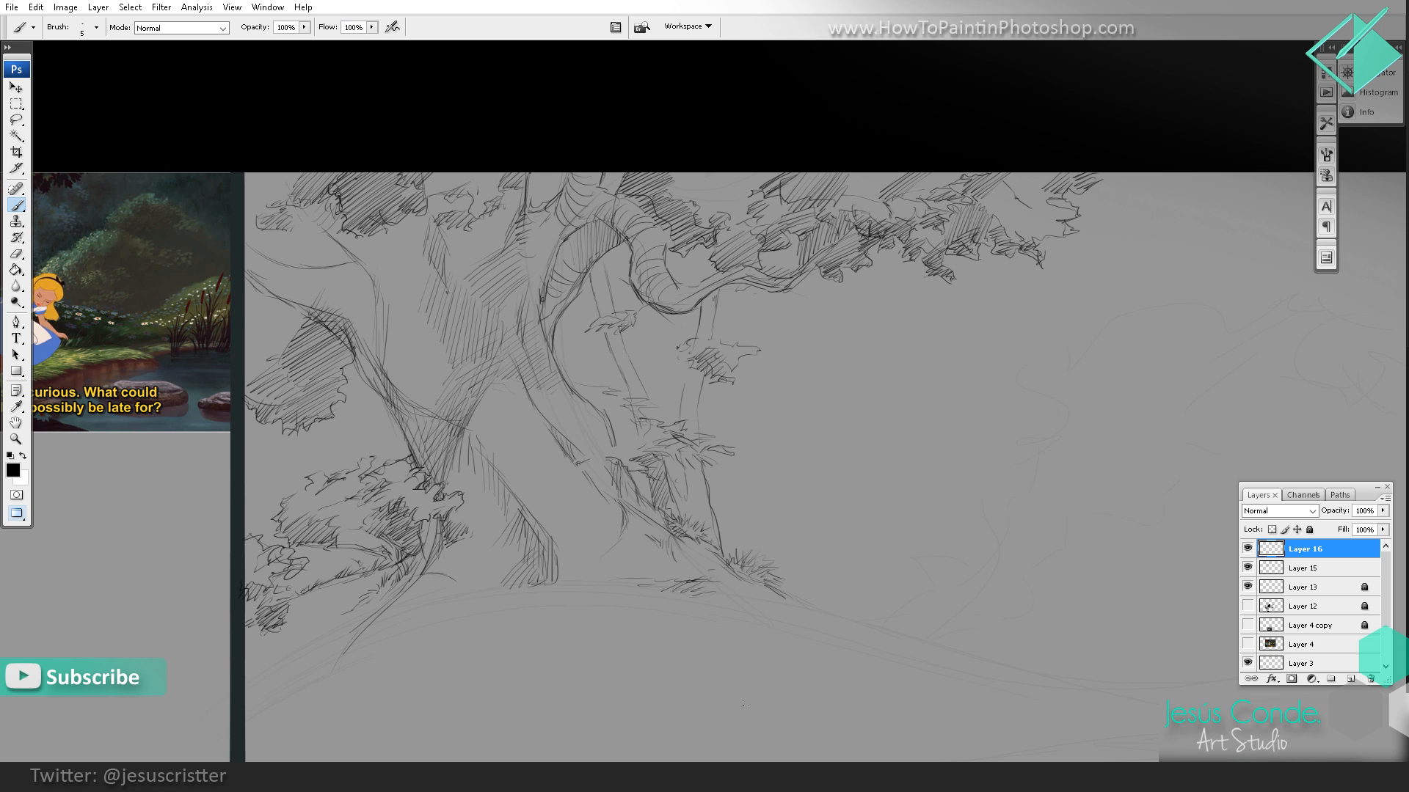
key(alt+Tab)
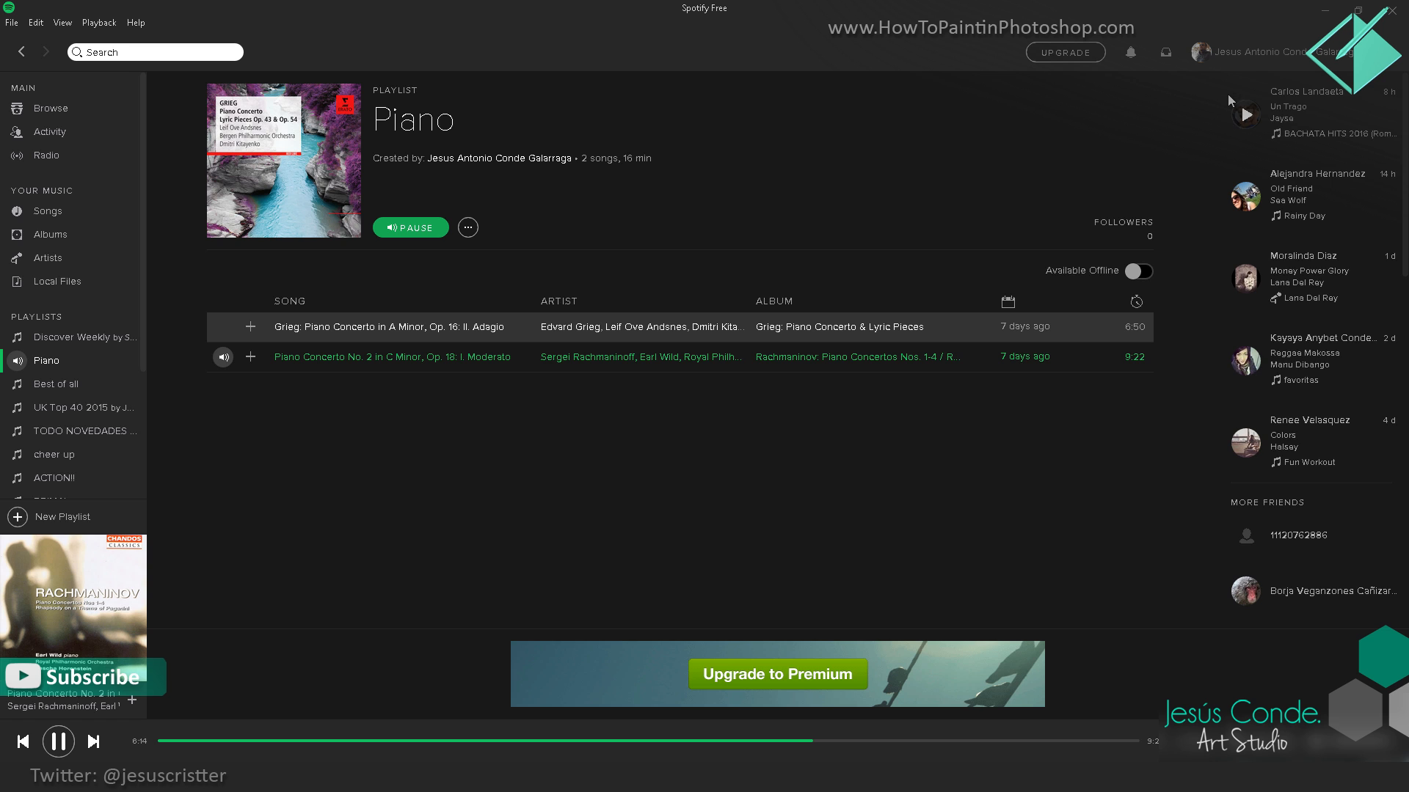
click(1312, 16)
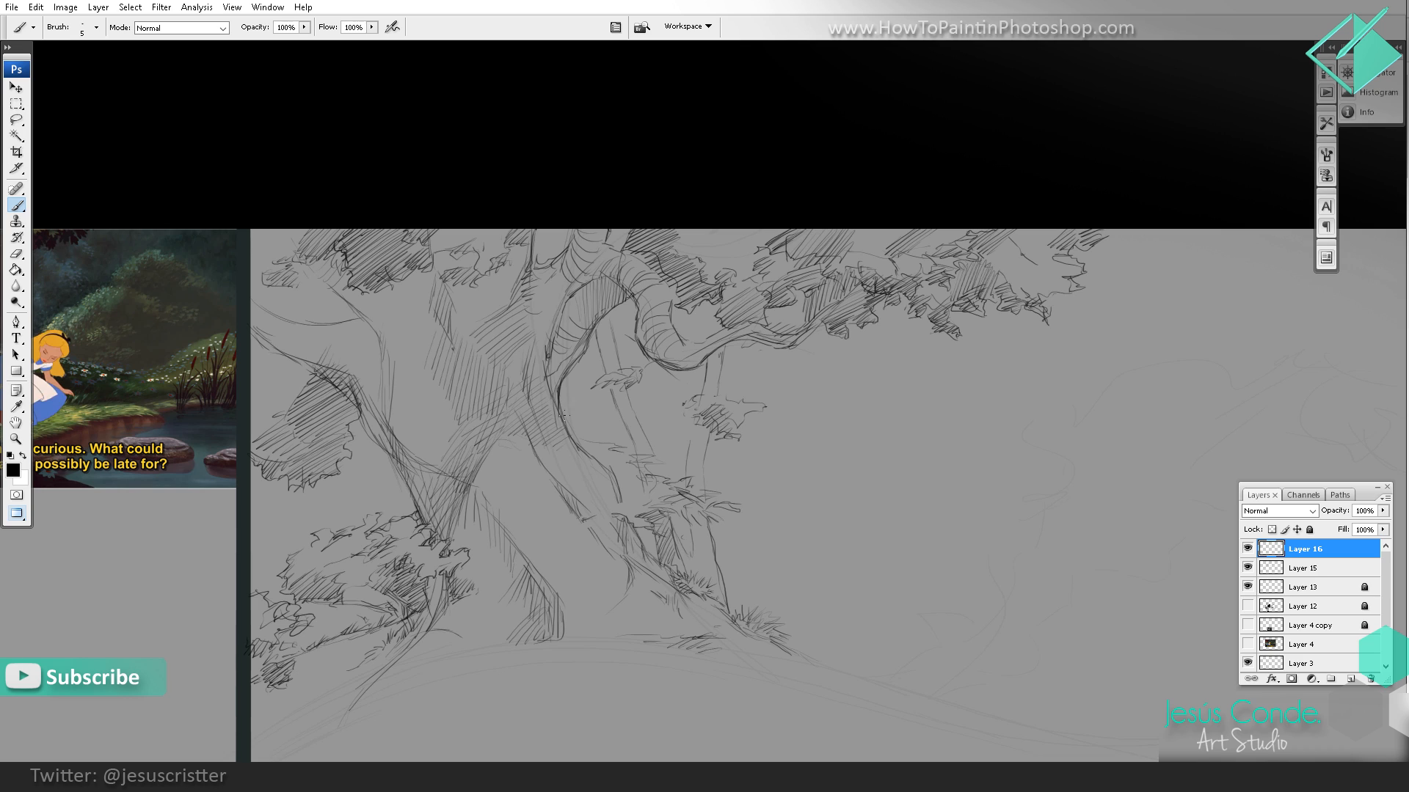
Step: Darken the main trunk's right edge down to the root and hatch the area where the left branch joins the trunk
mouse_move(565, 414)
mouse_down()
mouse_move(582, 453)
mouse_move(619, 472)
mouse_move(634, 523)
mouse_up()
drag(360, 410, 389, 454)
mouse_move(366, 408)
mouse_down()
mouse_move(386, 446)
mouse_move(371, 440)
mouse_up()
drag(369, 396, 366, 431)
drag(375, 381, 353, 335)
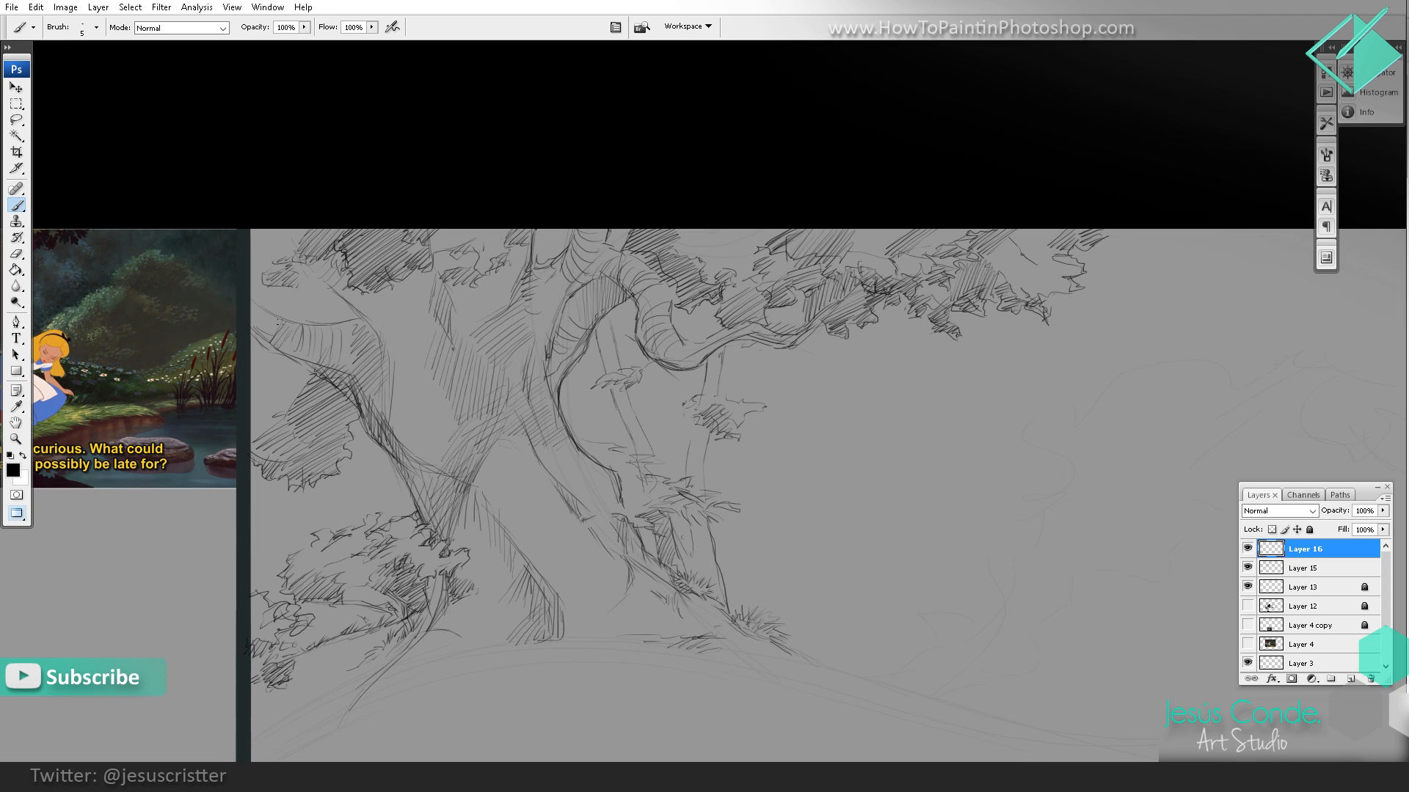
Step: Add curved contour and shading strokes around the outer end of the left branch
mouse_move(283, 339)
mouse_down()
mouse_move(253, 308)
mouse_move(294, 314)
mouse_move(321, 283)
mouse_move(286, 301)
mouse_up()
mouse_move(308, 271)
mouse_down()
mouse_move(279, 308)
mouse_move(263, 307)
mouse_move(252, 370)
mouse_up()
drag(278, 347, 263, 372)
drag(283, 353, 267, 379)
Step: Flip the whole canvas horizontally to check the drawing mirrored
key(alt+space)
alt+click(610, 307)
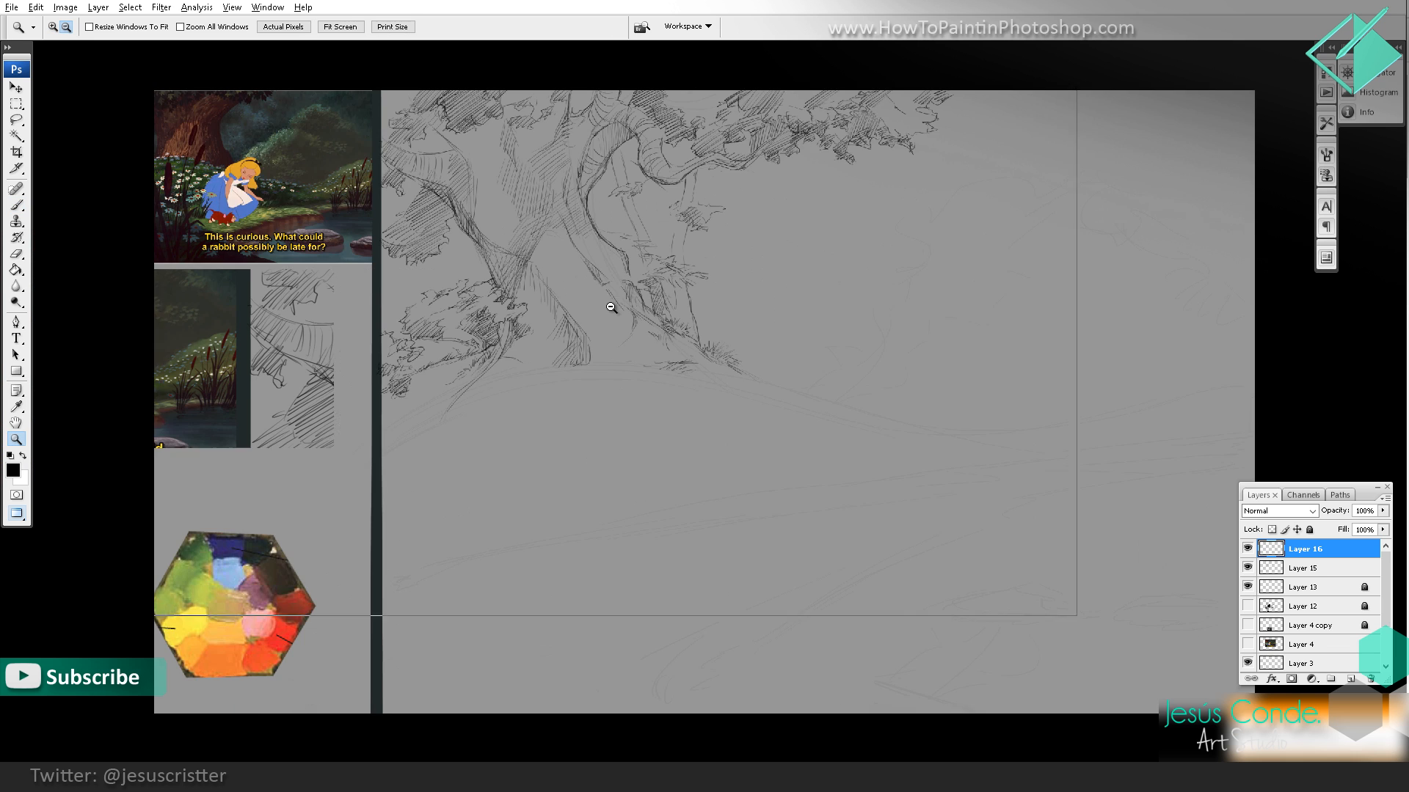
alt+click(677, 284)
alt+click(679, 287)
drag(681, 283, 652, 300)
ctrl+click(647, 301)
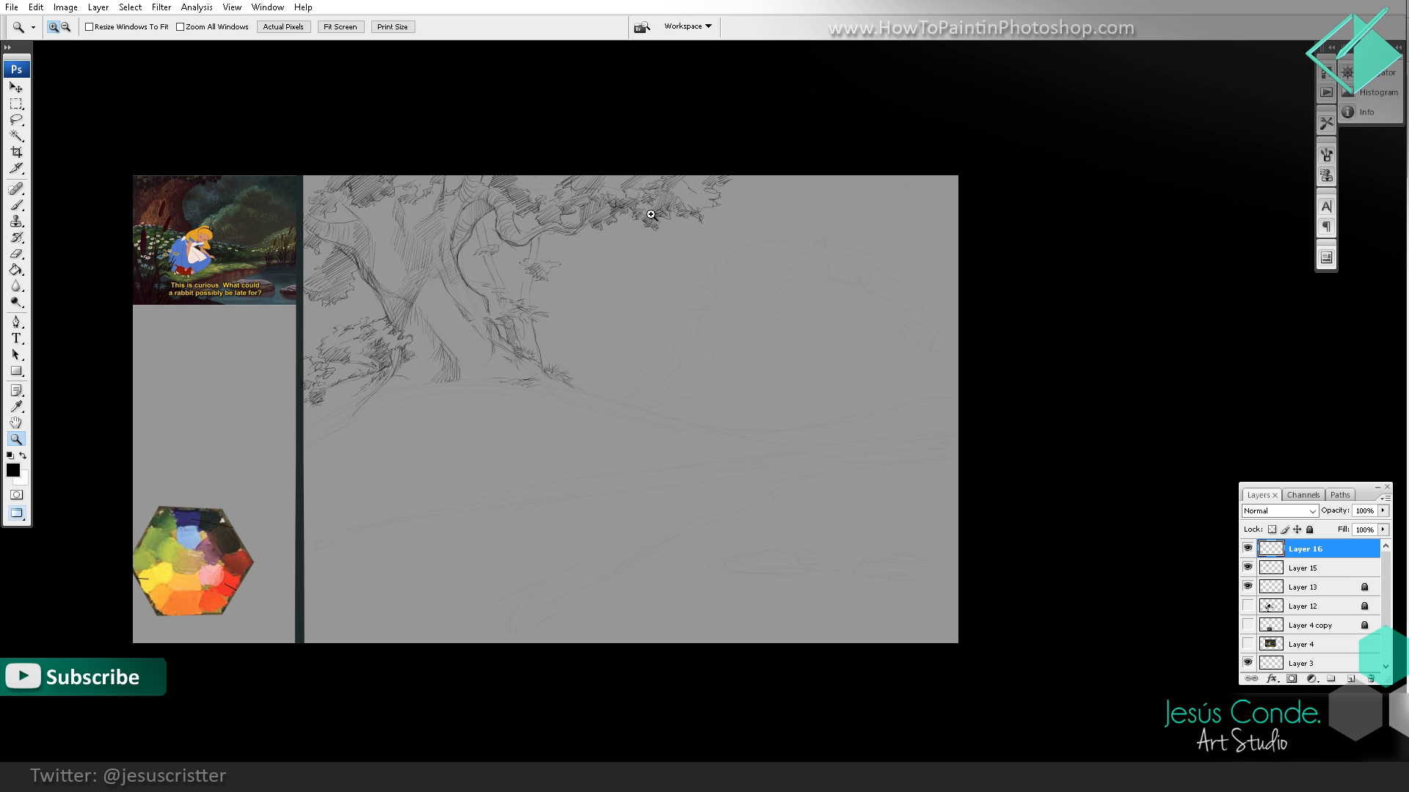
drag(710, 331, 772, 295)
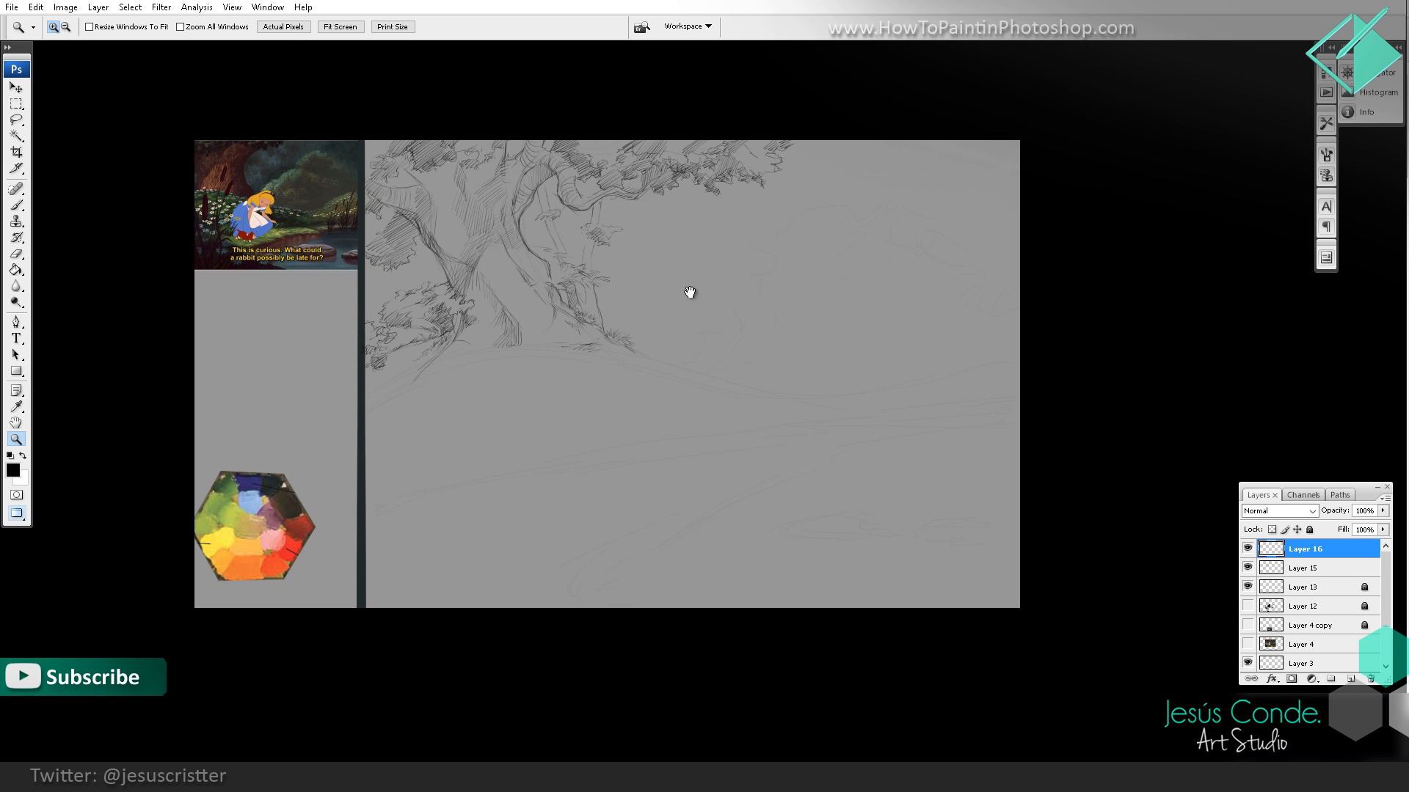
click(560, 354)
click(559, 352)
drag(639, 192, 616, 353)
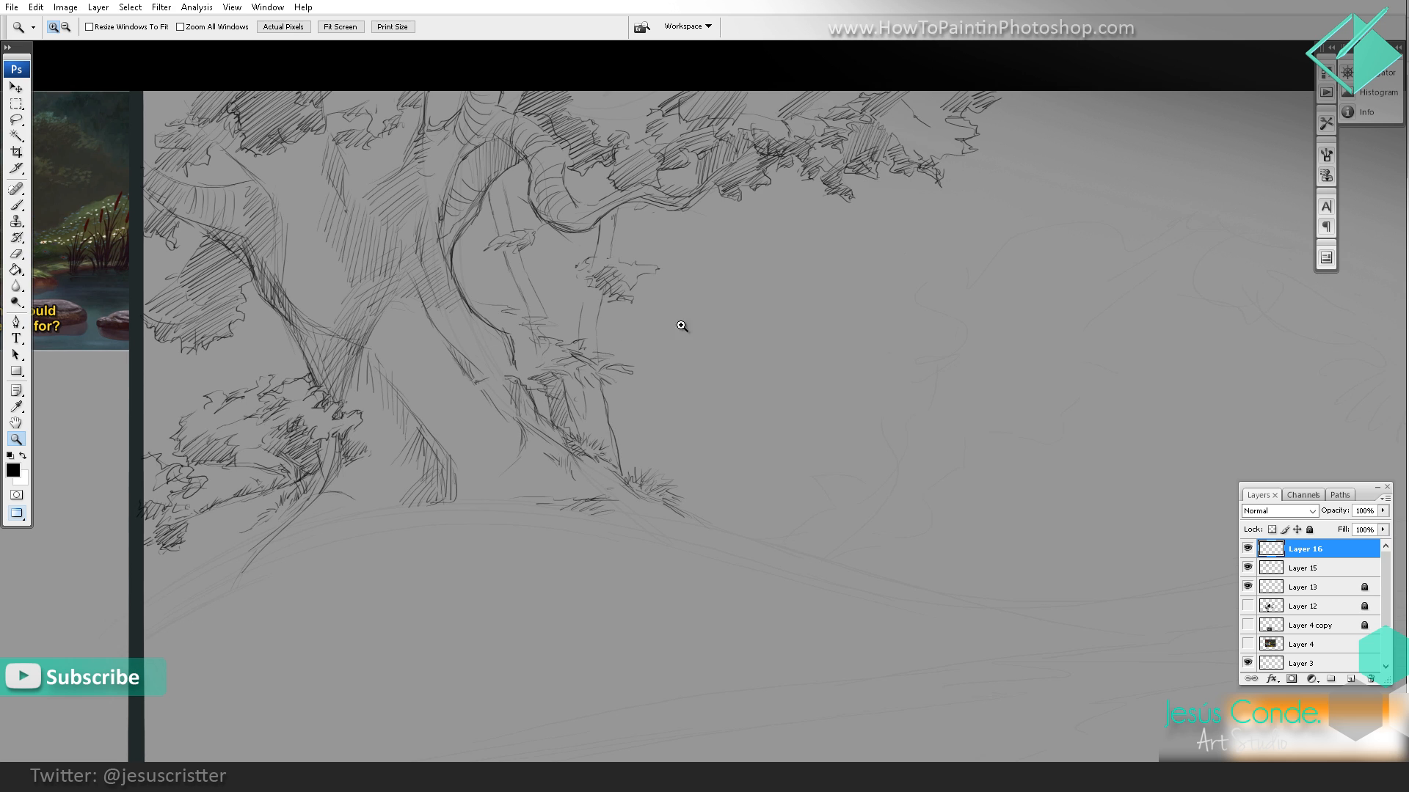
alt+click(681, 326)
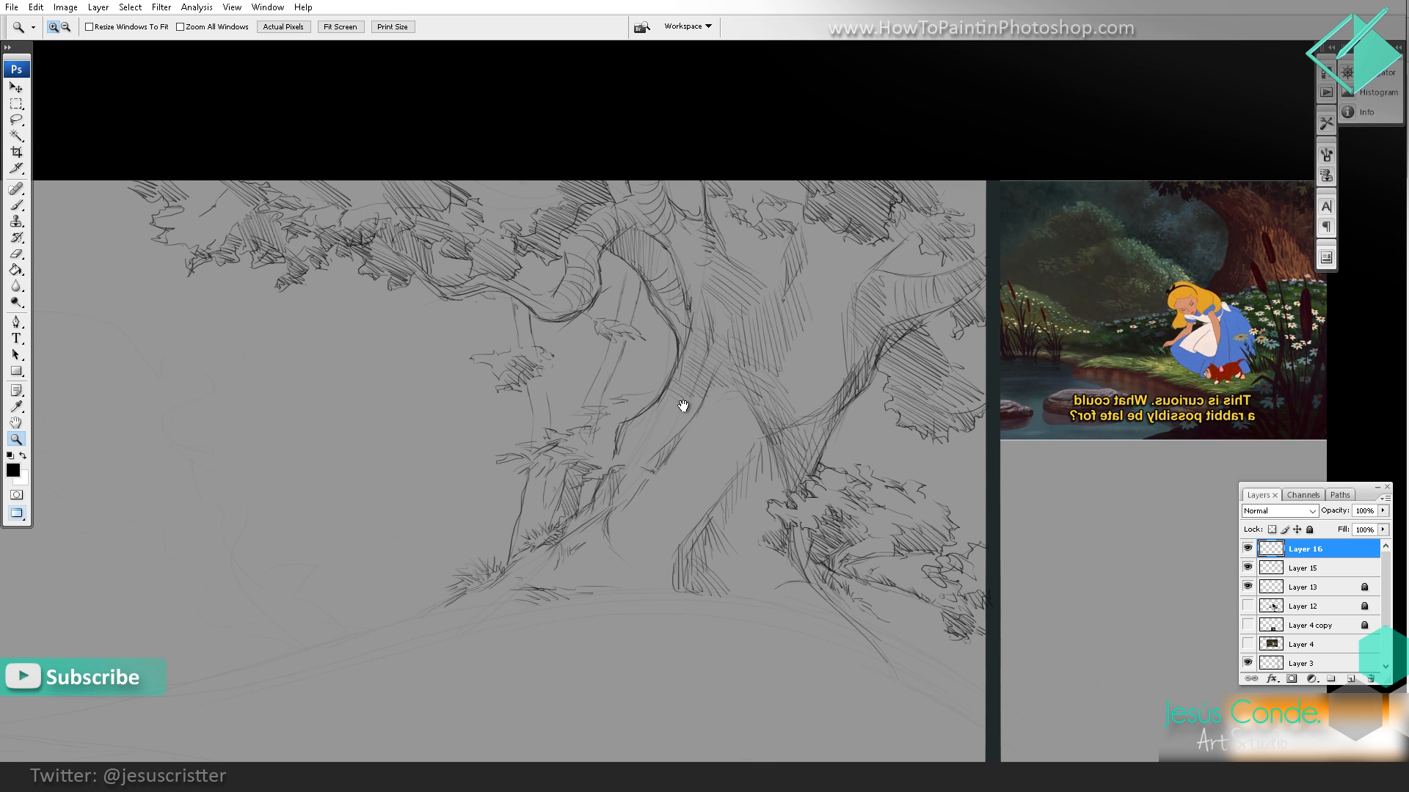
Step: Darken the lower edge of the arched branch's bend with heavier strokes
click(626, 344)
mouse_move(559, 189)
mouse_down()
mouse_move(547, 266)
mouse_move(598, 314)
mouse_move(595, 331)
mouse_up()
key(b)
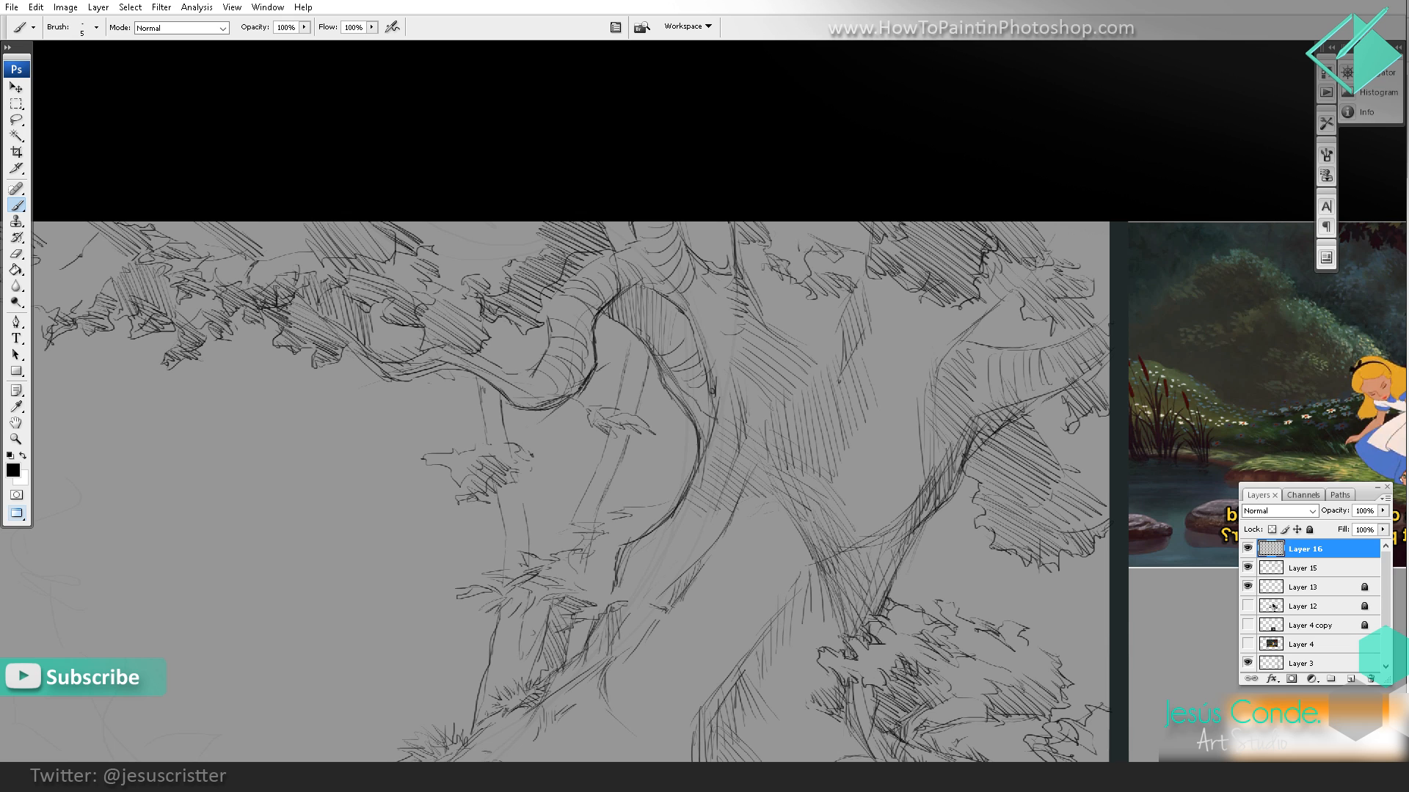
drag(584, 385, 540, 408)
drag(520, 341, 549, 333)
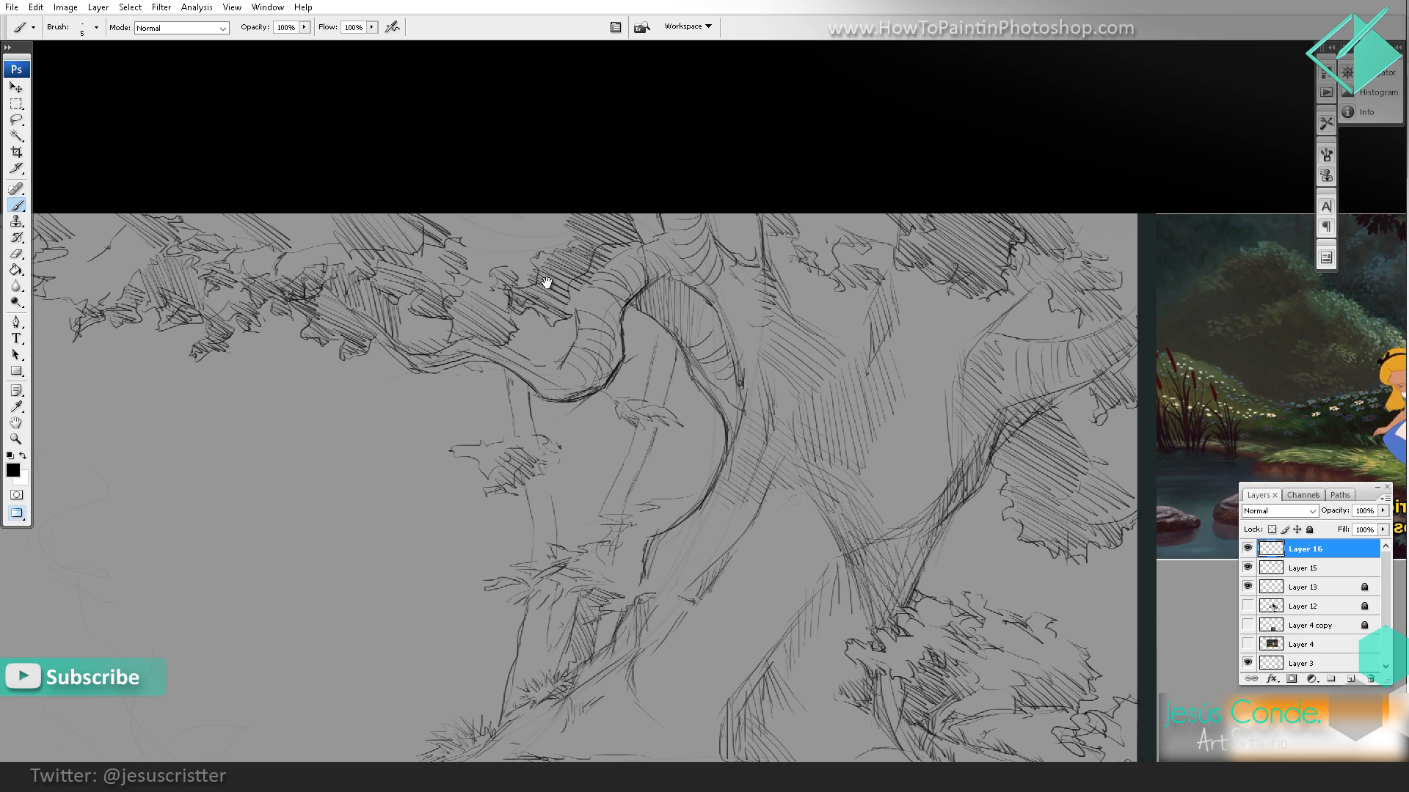
Step: Open the keyboard shortcut settings with the Photoshop Defaults (modified) set and look into the Image menu commands
click(36, 7)
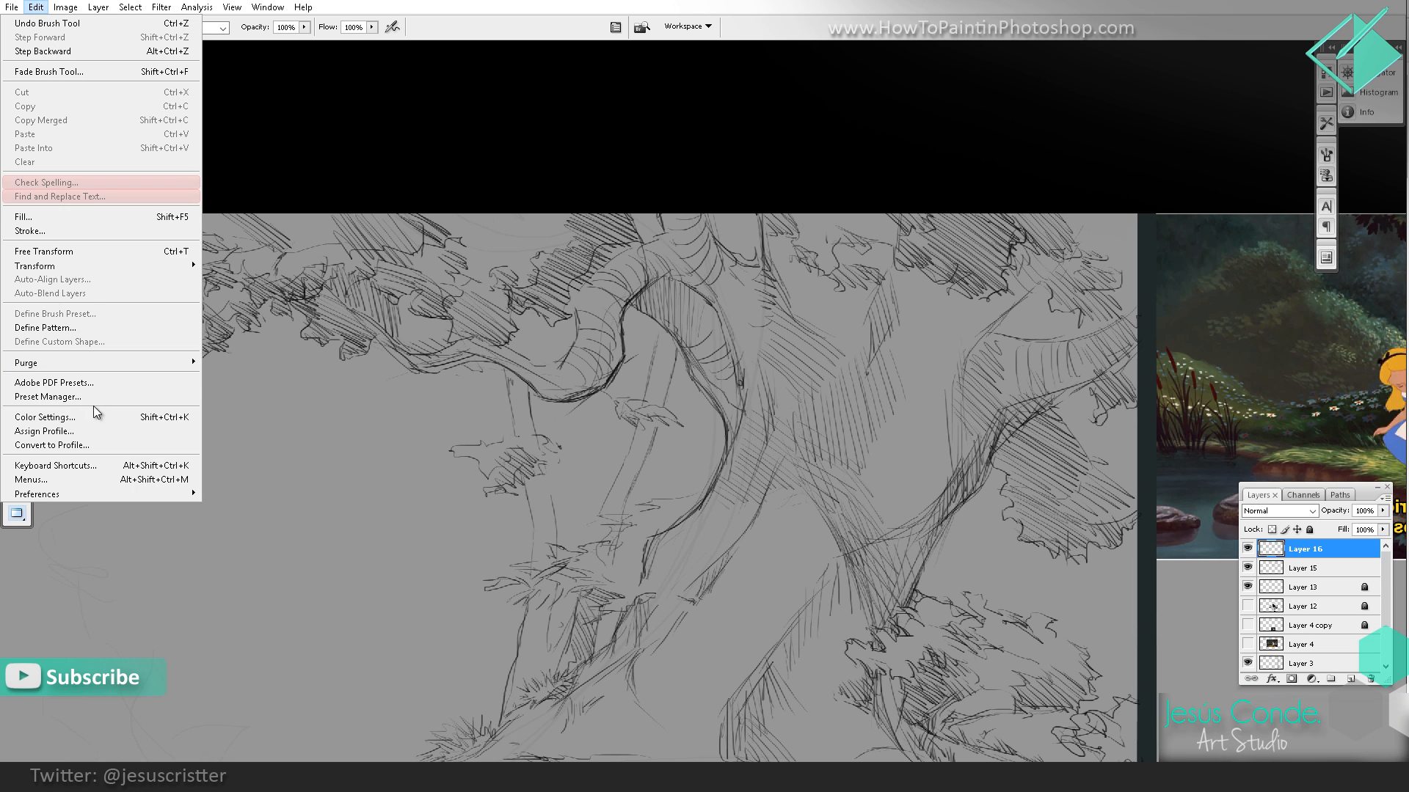
click(86, 465)
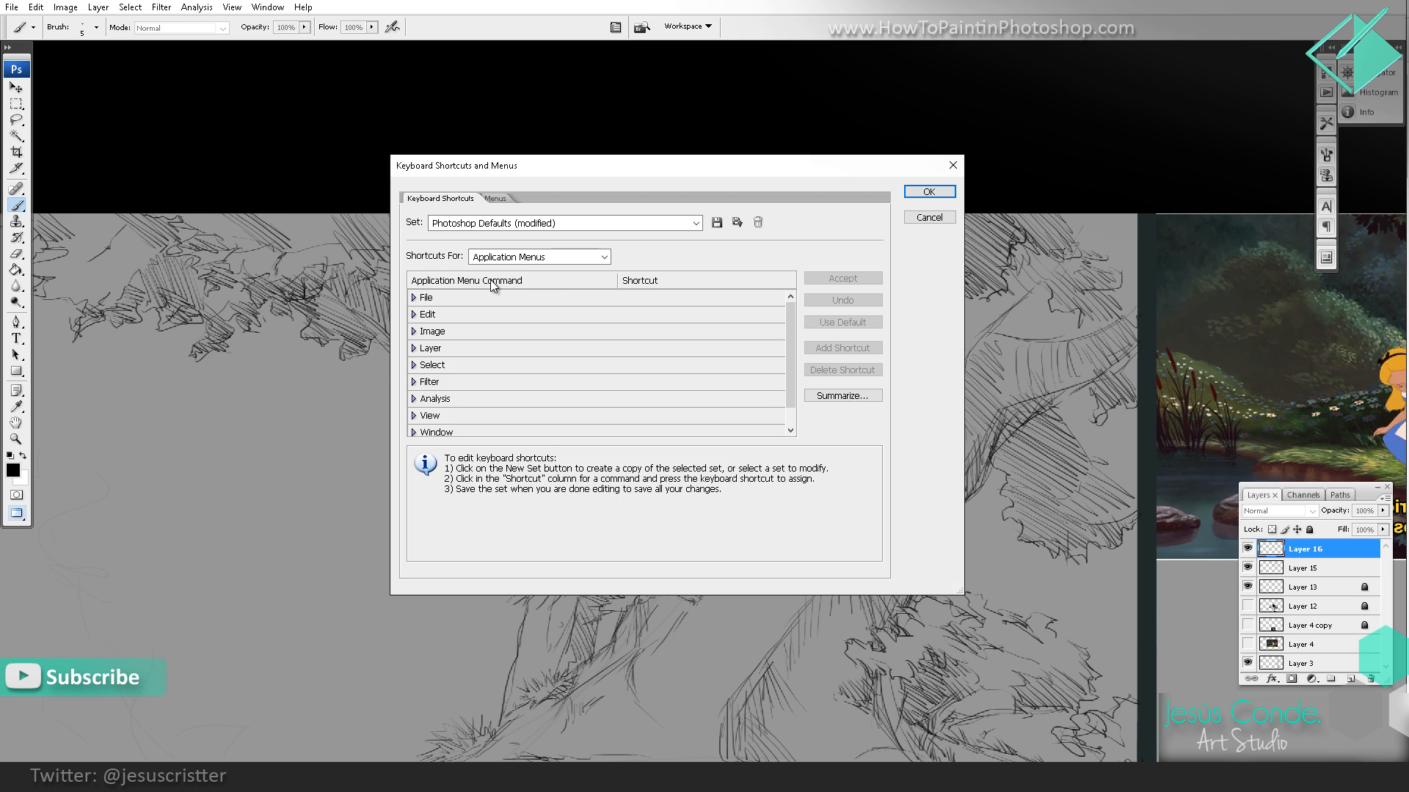
click(513, 223)
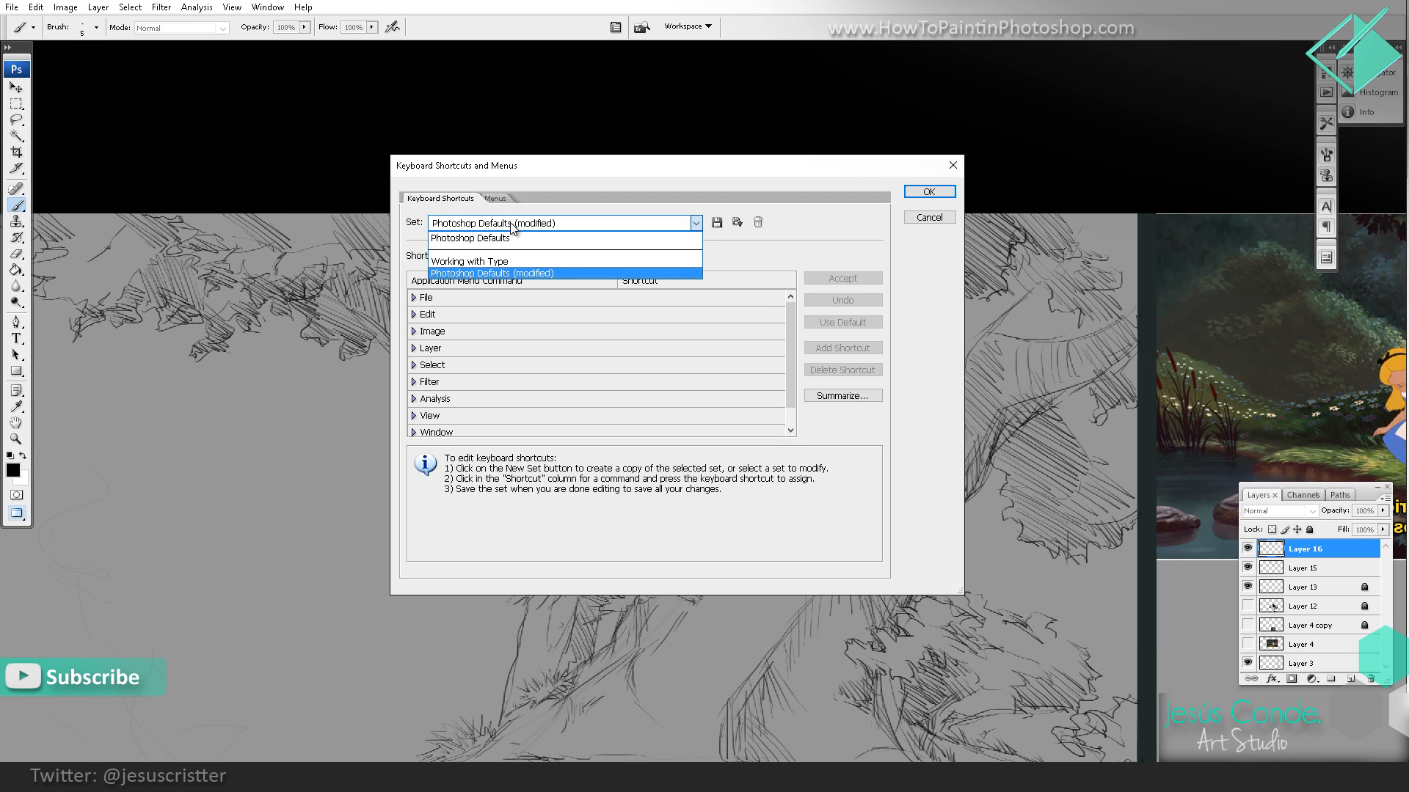
click(482, 276)
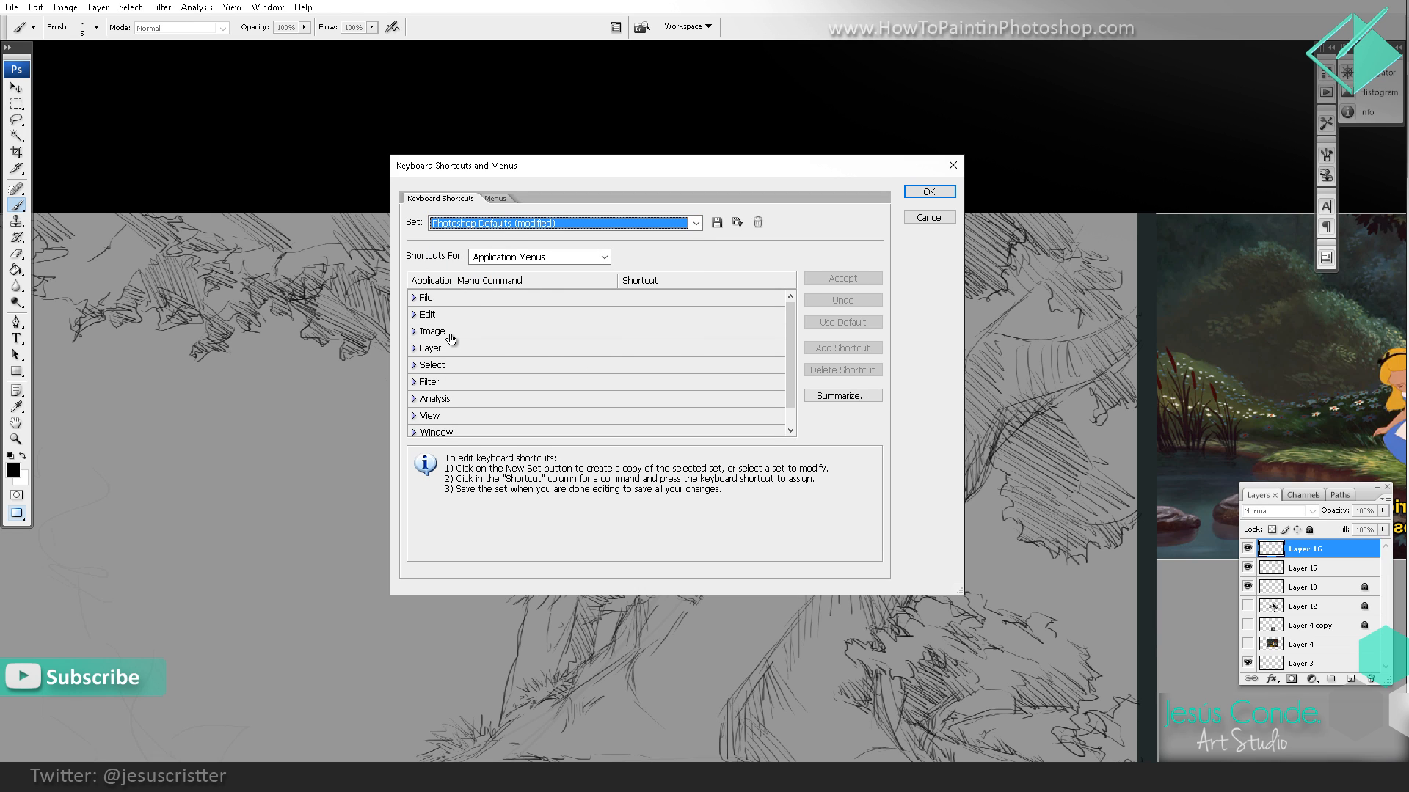
click(422, 335)
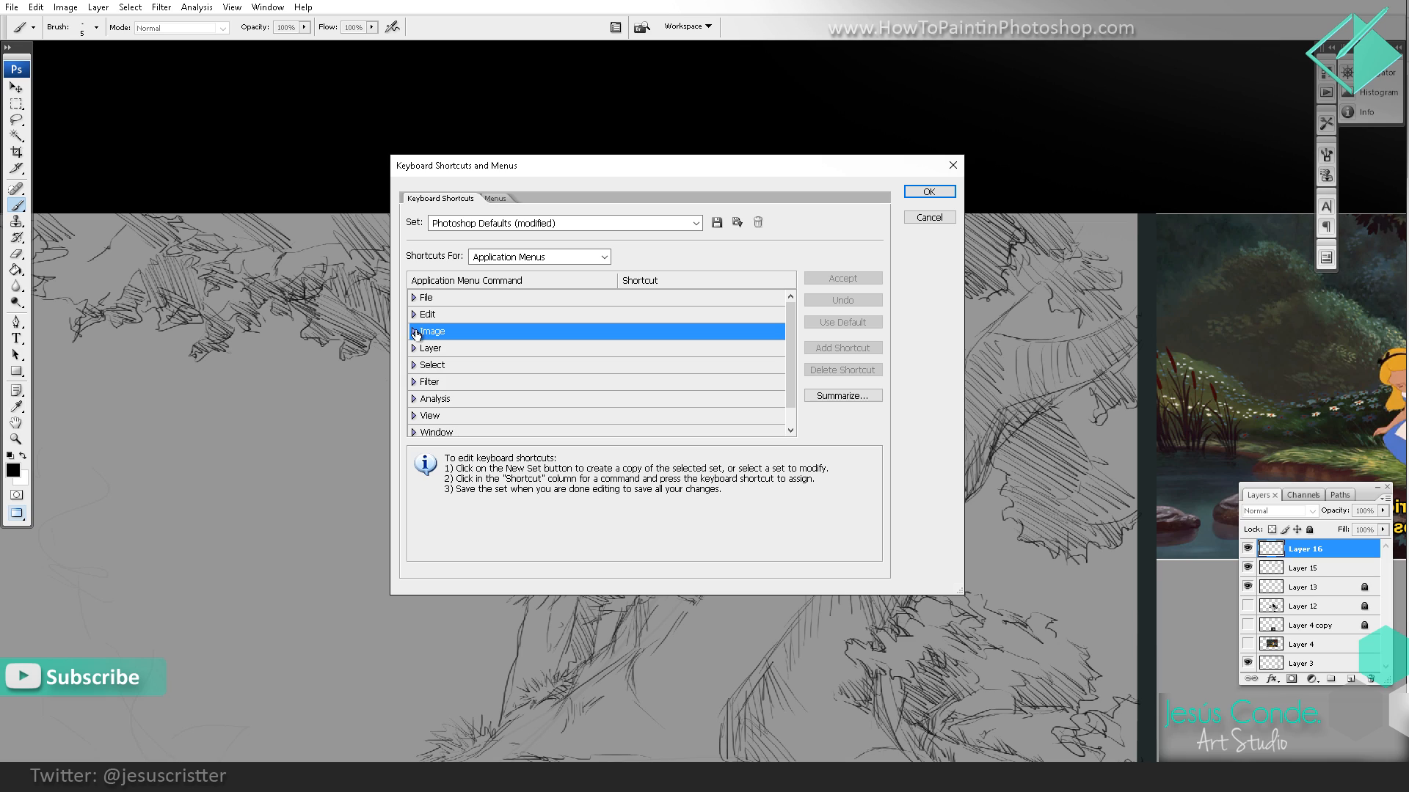
click(414, 332)
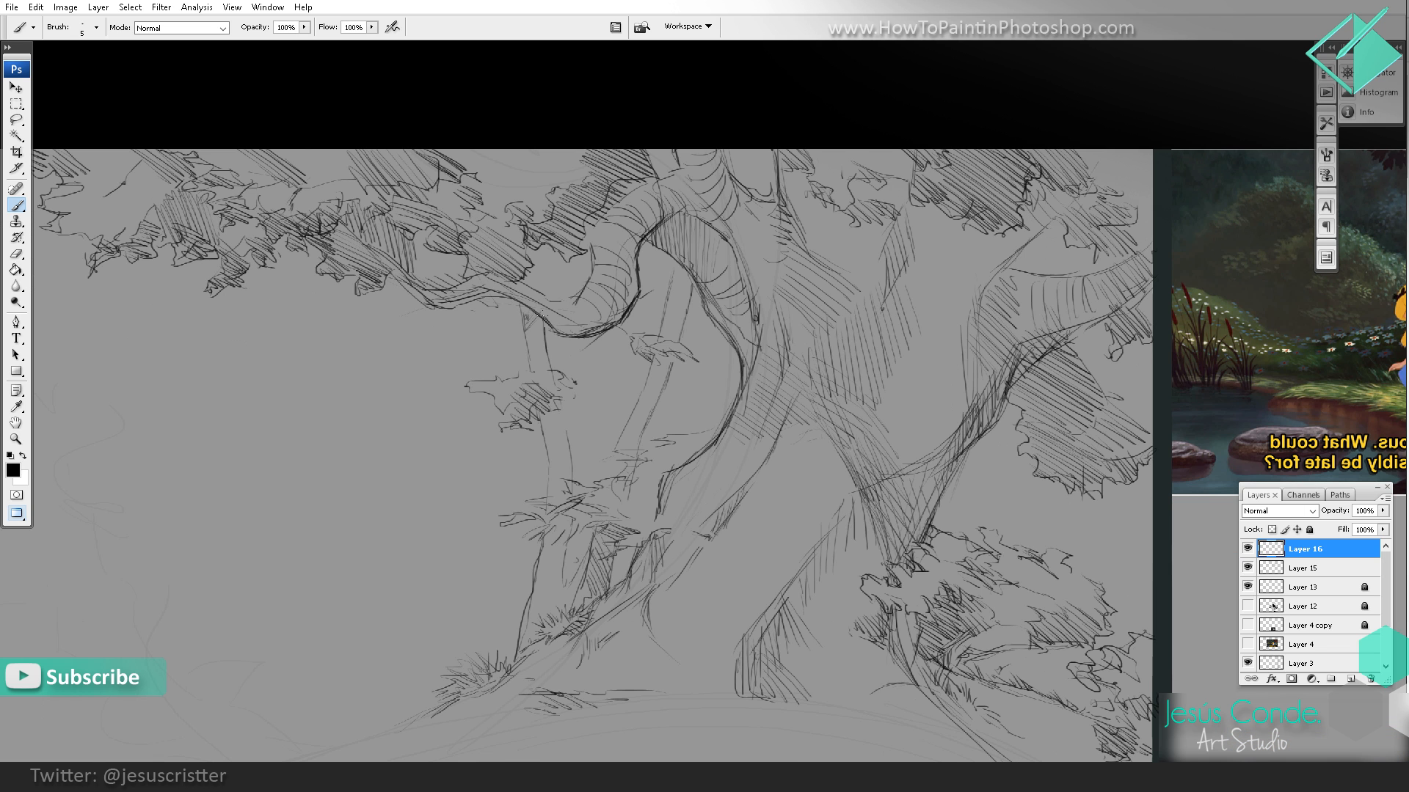
Step: Draw a forked limb on the outer background trunk rising toward the arched branch, erasing the excess edge line
drag(526, 338, 603, 286)
drag(570, 351, 579, 437)
key(e)
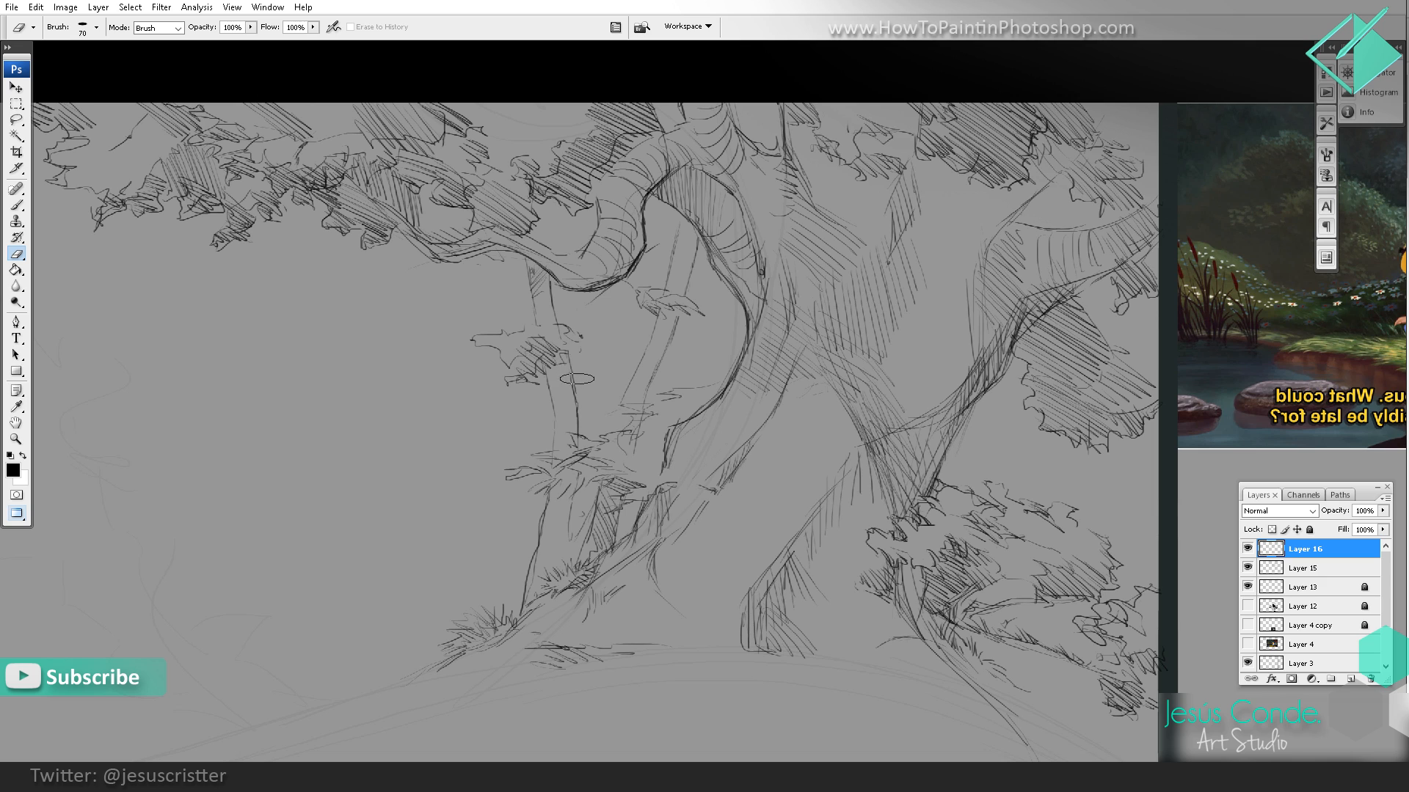
key(b)
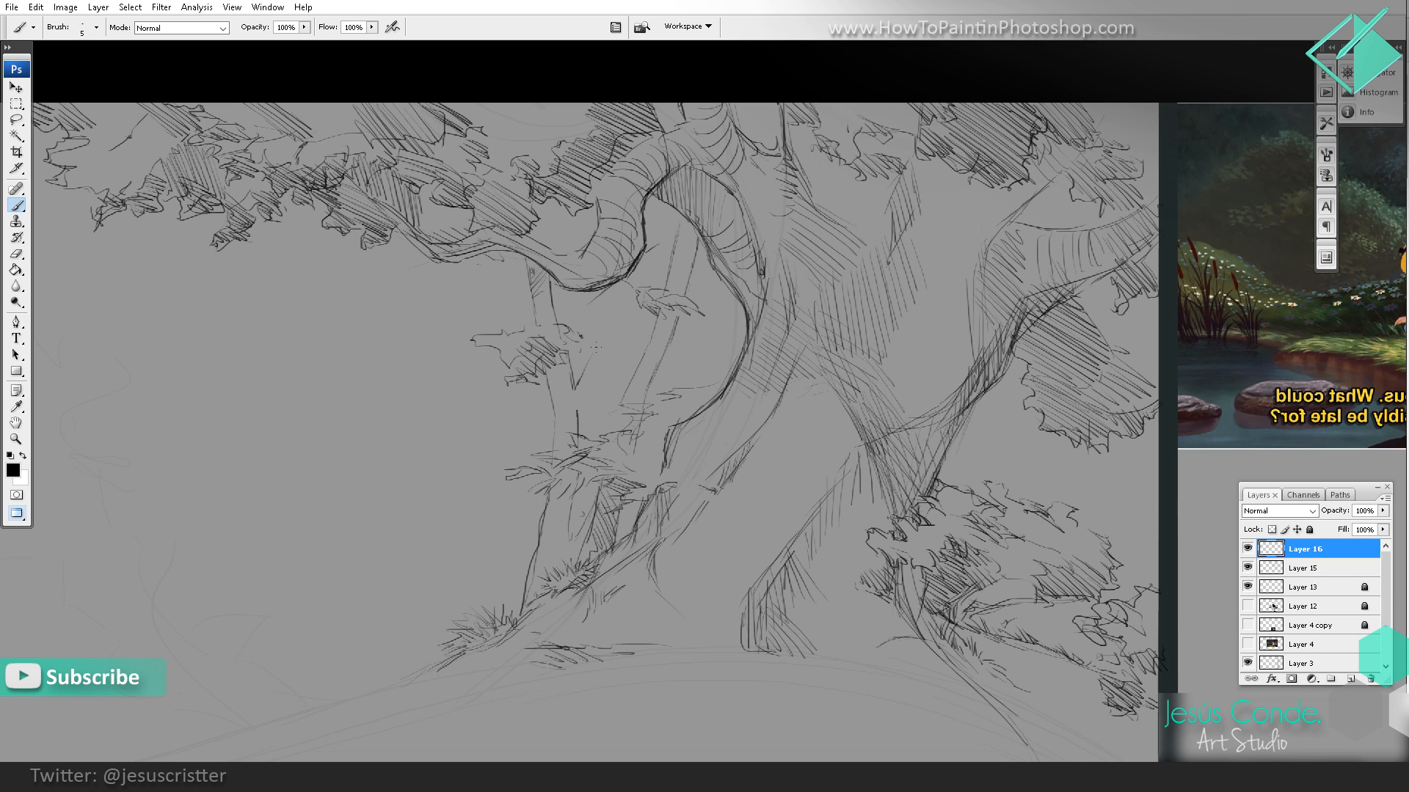
key(e)
key(b)
mouse_move(598, 396)
mouse_down()
mouse_move(609, 350)
mouse_move(690, 379)
mouse_move(669, 383)
mouse_up()
mouse_move(635, 428)
mouse_down()
mouse_move(658, 406)
mouse_move(642, 409)
mouse_move(636, 455)
mouse_move(679, 441)
mouse_up()
Step: Darken the inner side of the arched branch where it meets the main trunk with short hatching strokes
drag(815, 308, 747, 395)
mouse_move(645, 273)
mouse_down()
mouse_move(655, 304)
mouse_move(701, 317)
mouse_up()
drag(686, 344, 708, 327)
drag(690, 359, 709, 339)
drag(708, 340, 706, 312)
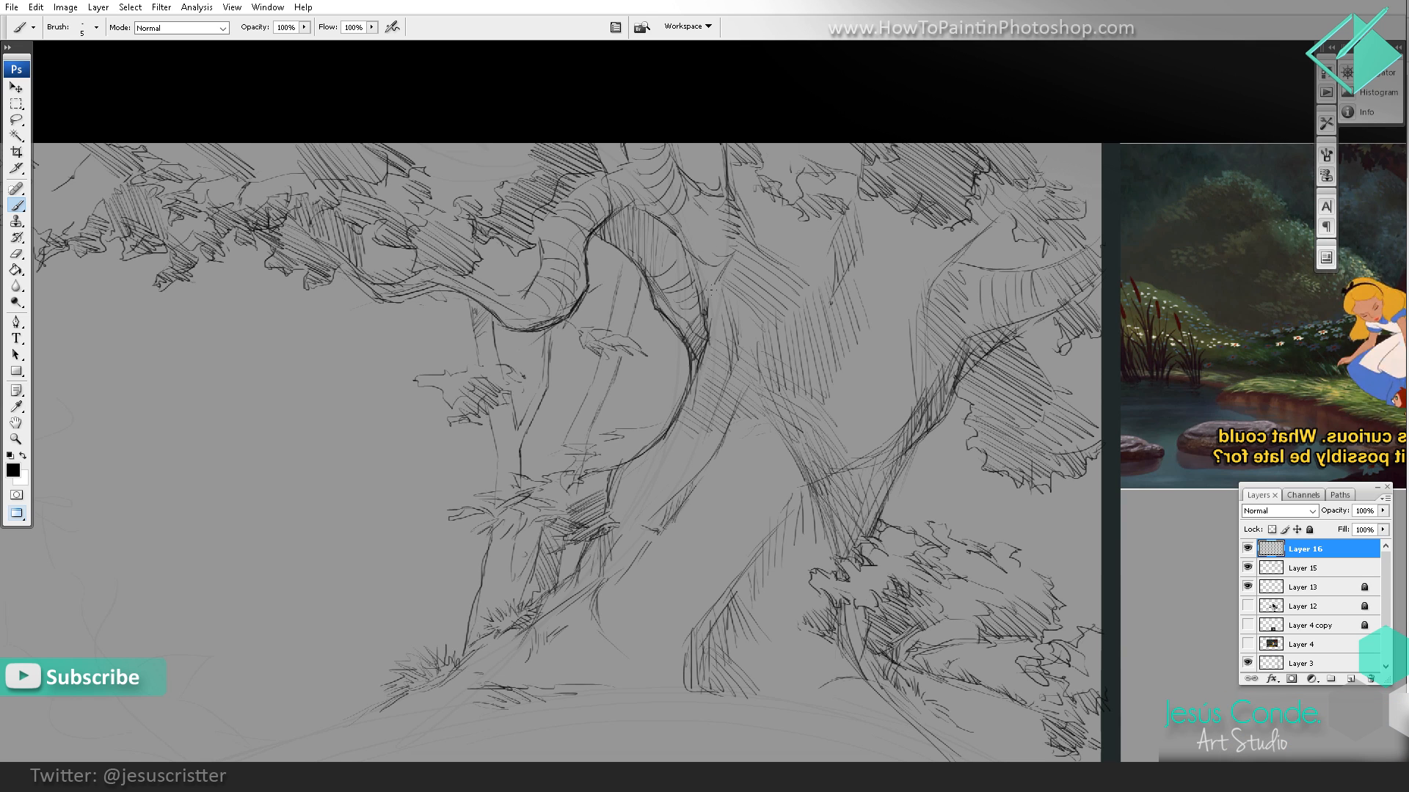
Step: Draw a hatched foliage clump in the main trunk's upper fork and darken the upper edge of the outer limb beside it
mouse_move(768, 212)
mouse_down()
mouse_move(757, 247)
mouse_move(753, 229)
mouse_move(783, 239)
mouse_up()
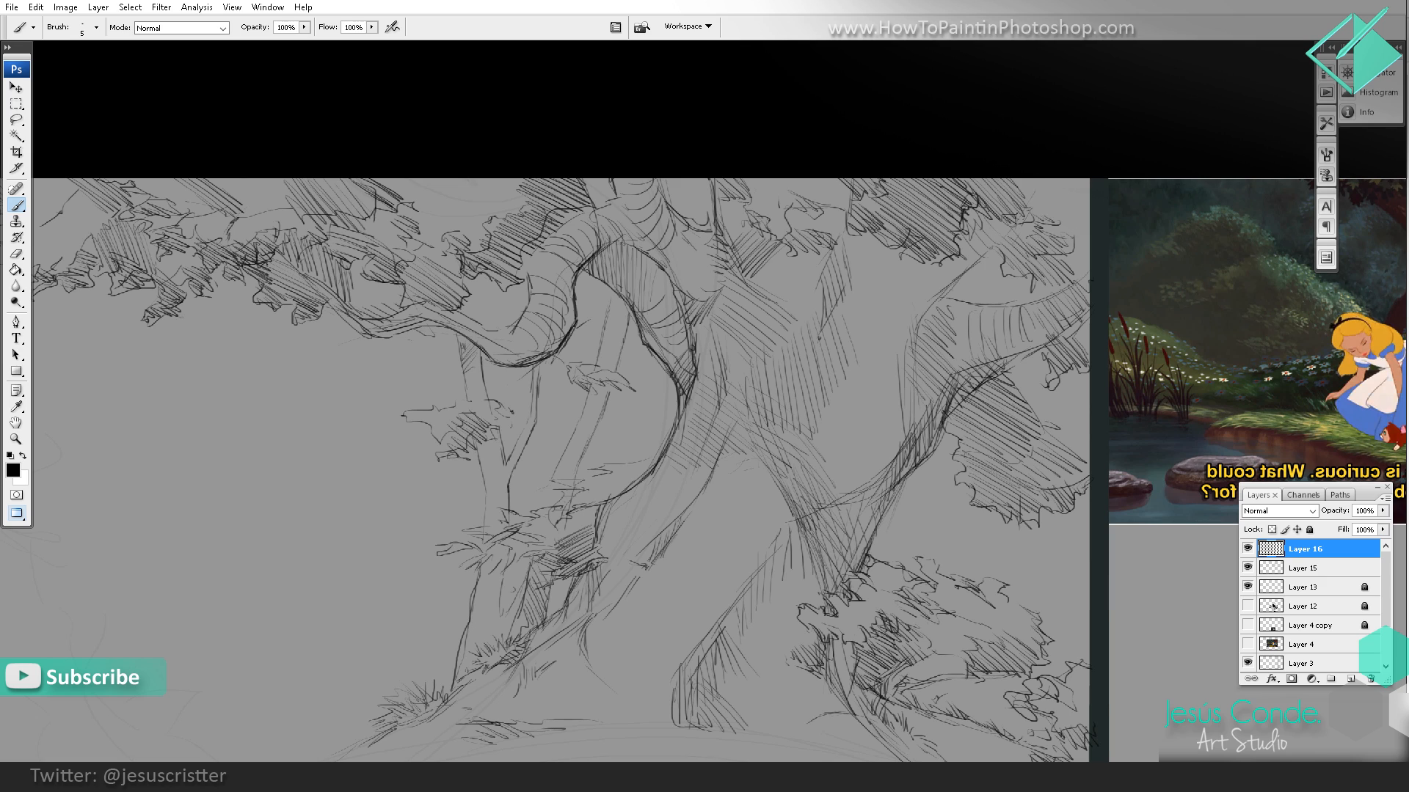
mouse_move(757, 288)
mouse_down()
mouse_move(806, 242)
mouse_move(821, 268)
mouse_move(860, 213)
mouse_up()
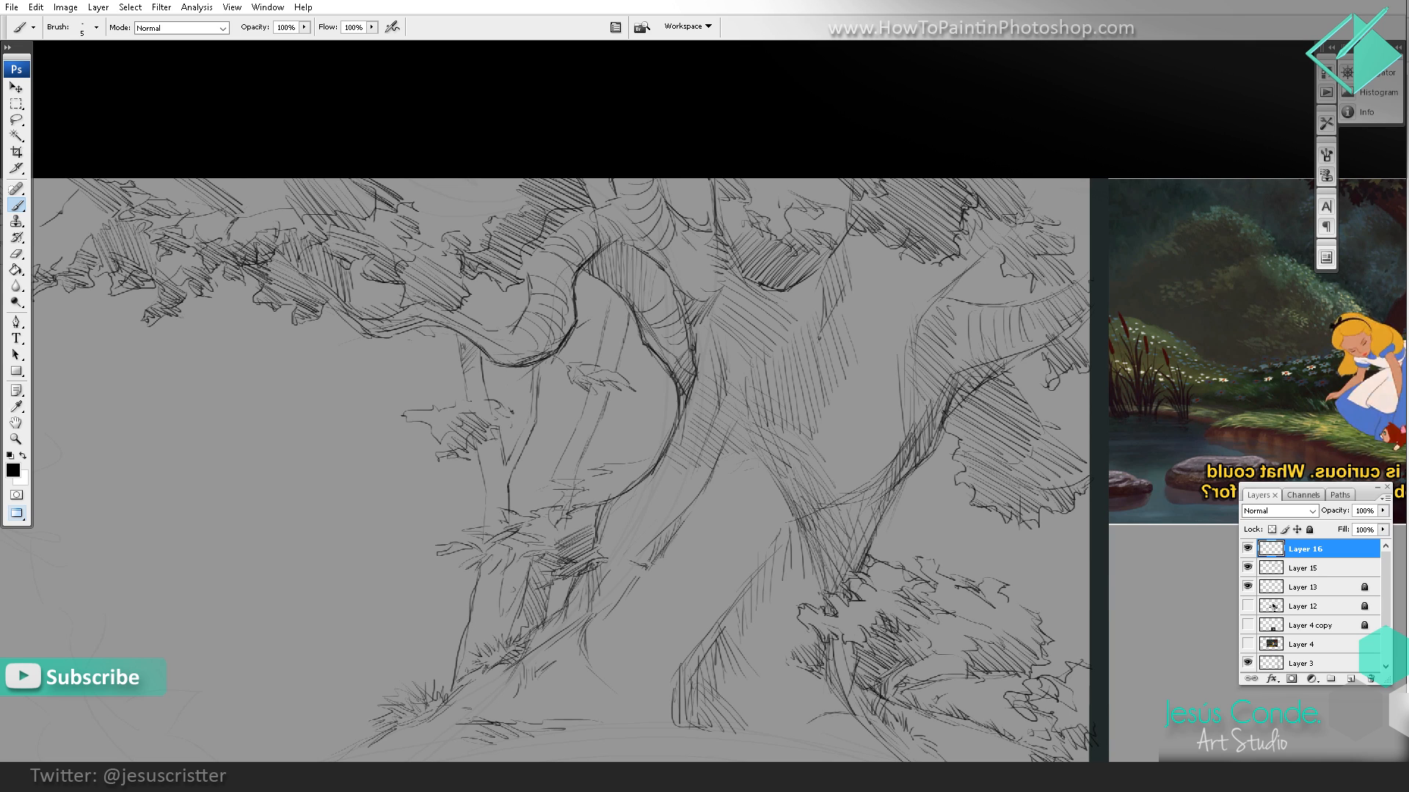
drag(983, 258, 1027, 186)
drag(1000, 233, 939, 299)
mouse_move(958, 279)
mouse_down()
mouse_move(926, 301)
mouse_move(915, 335)
mouse_move(990, 296)
mouse_up()
Step: Darken the underside of the outer limb with heavier strokes, carrying its edge down across the lower trunk
drag(1041, 348, 974, 390)
drag(937, 443, 934, 448)
mouse_move(926, 456)
mouse_down()
mouse_move(960, 343)
mouse_move(866, 430)
mouse_move(806, 453)
mouse_up()
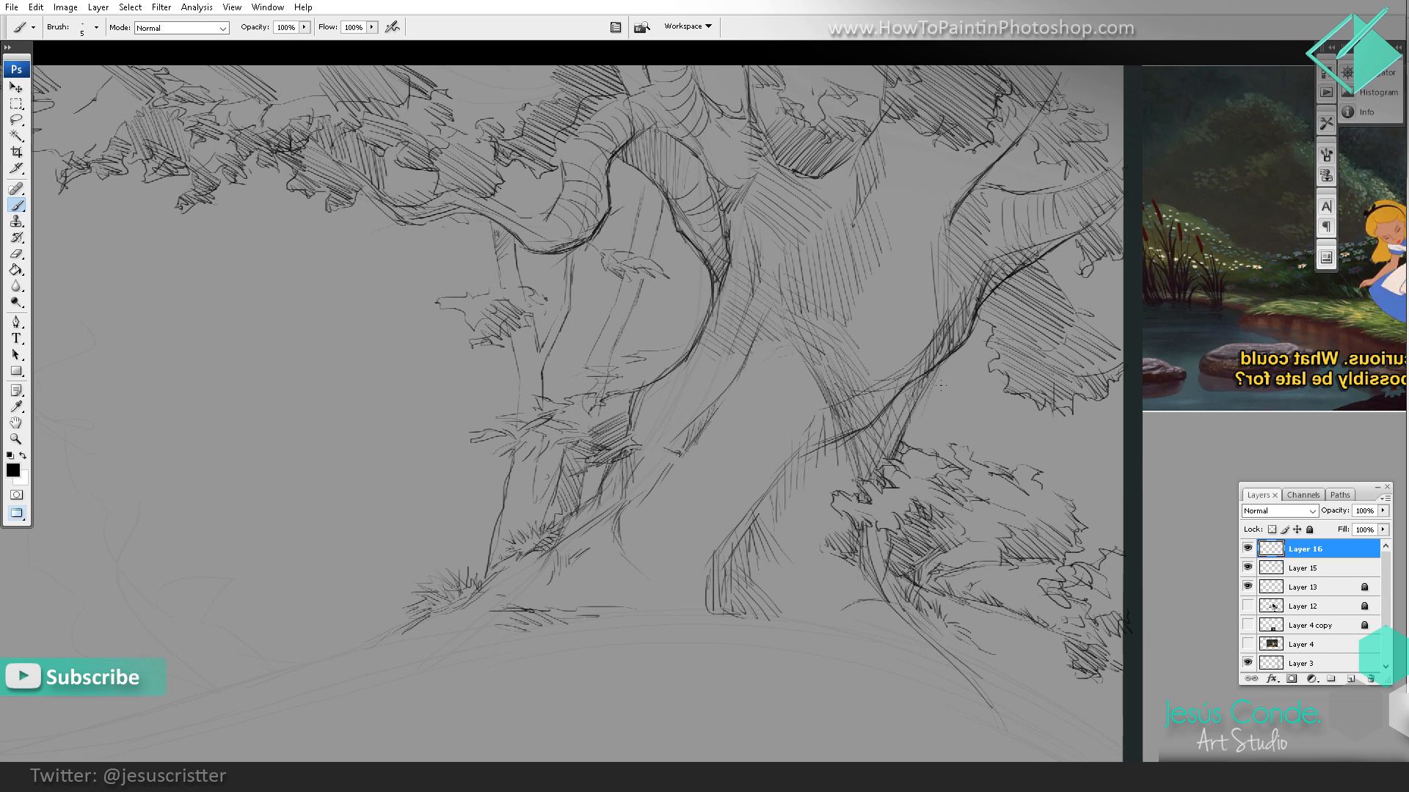
drag(936, 369, 902, 428)
drag(879, 382, 897, 369)
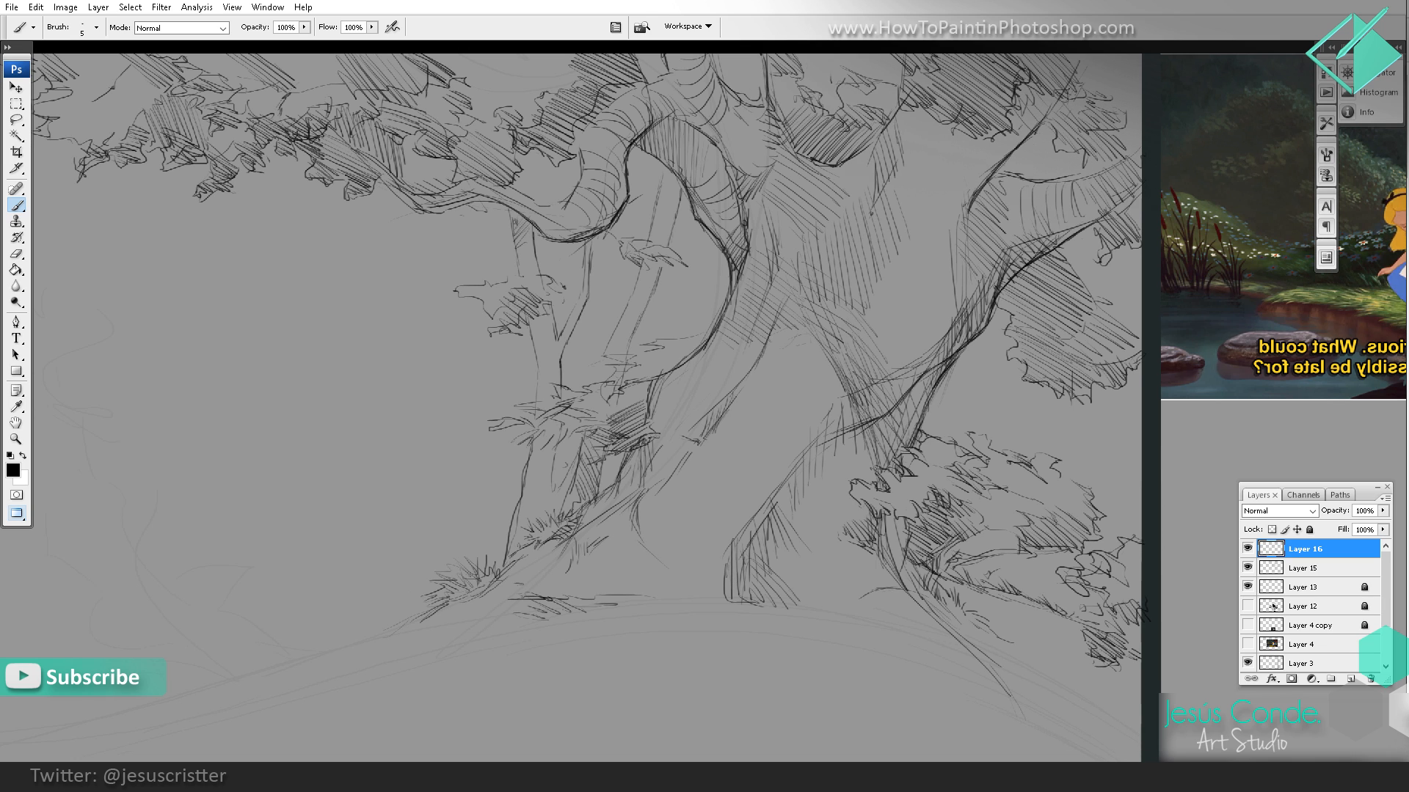
Step: Strengthen the main trunk's inner contour below the arched branch and merge Layer 16 down into Layer 15
drag(671, 365, 647, 400)
drag(643, 381, 608, 422)
key(e)
key(ctrl+e)
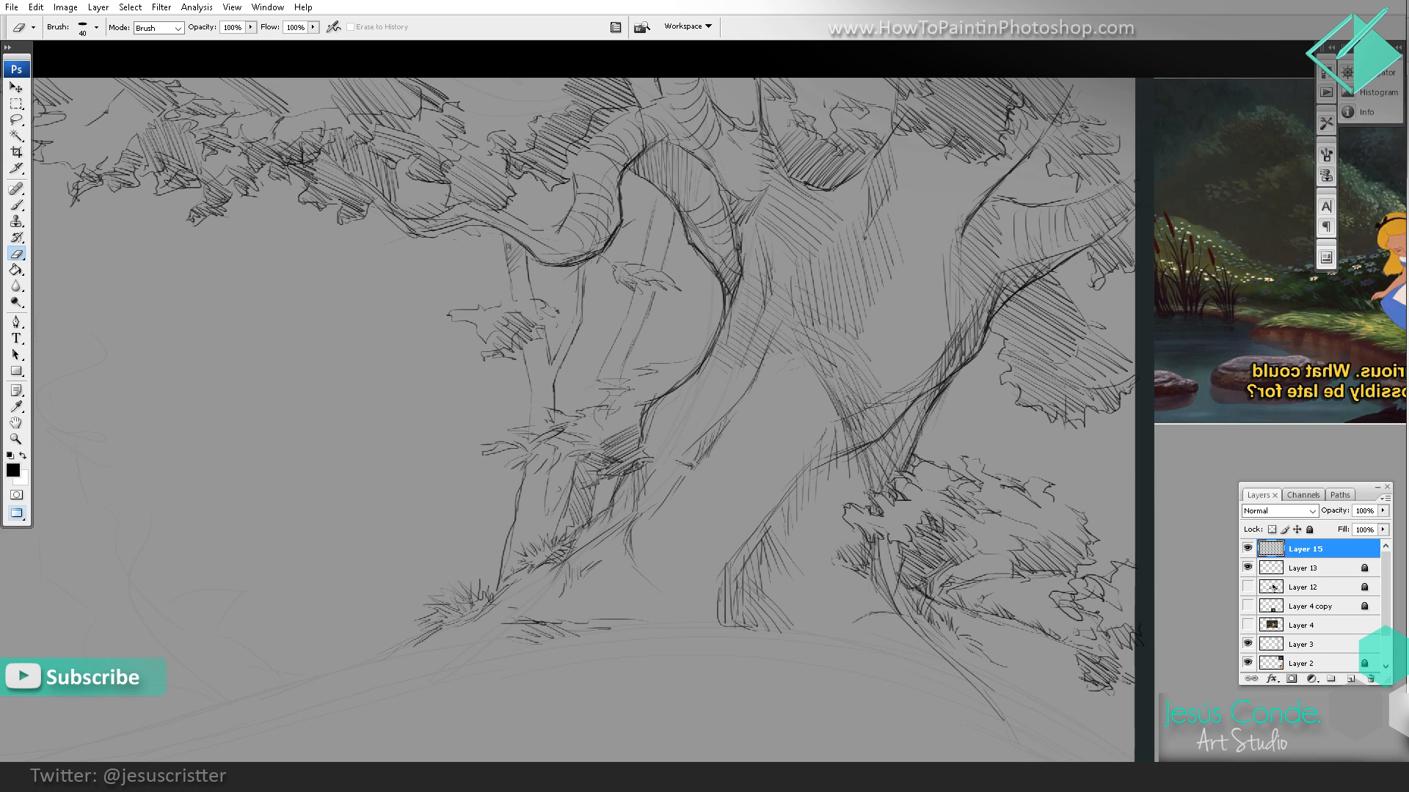
Step: Reinforce the ragged lower outline of the foliage at the long branch's far end, erasing a stray leaf tip
key(z)
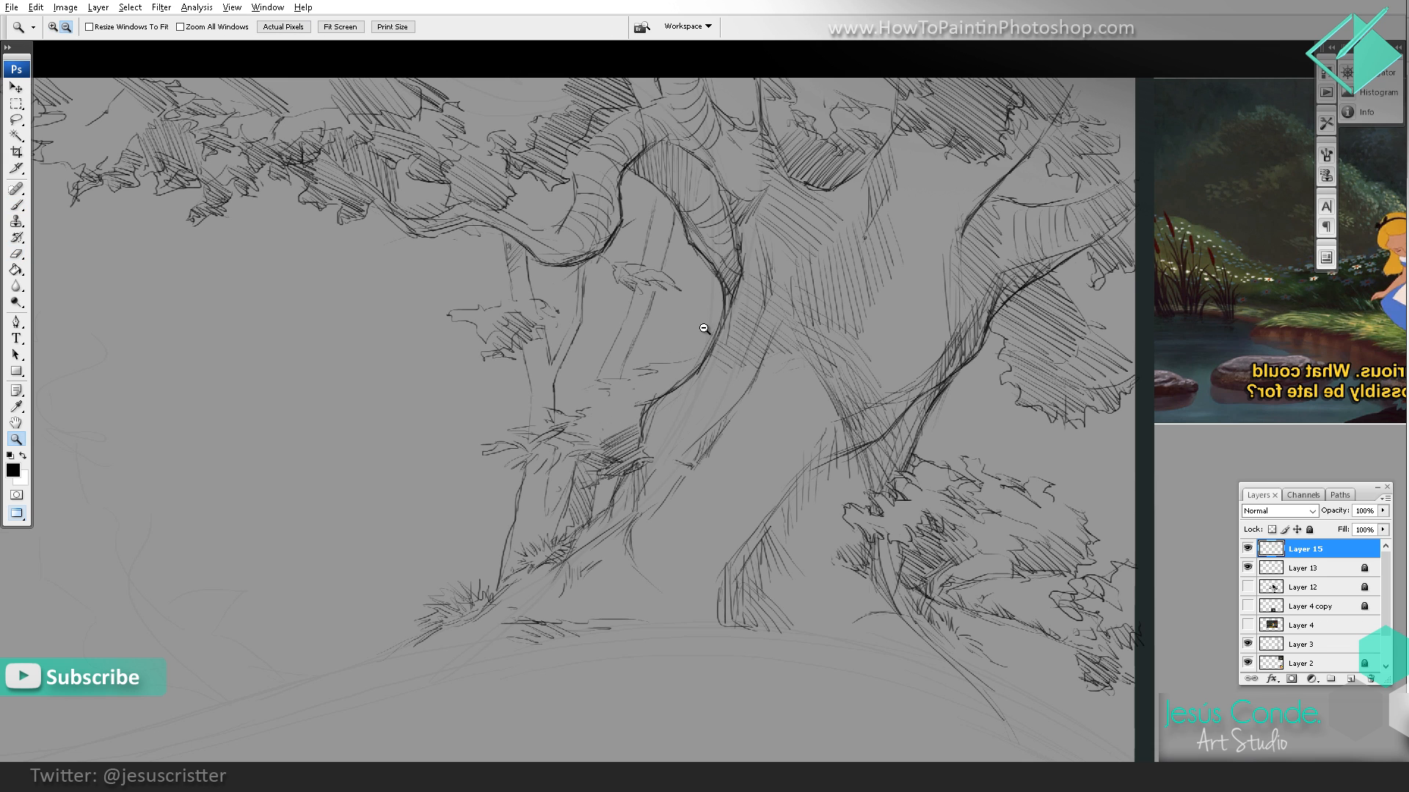
alt+click(705, 327)
alt+click(754, 327)
alt+click(807, 298)
drag(927, 206, 619, 340)
drag(444, 250, 1027, 425)
key(b)
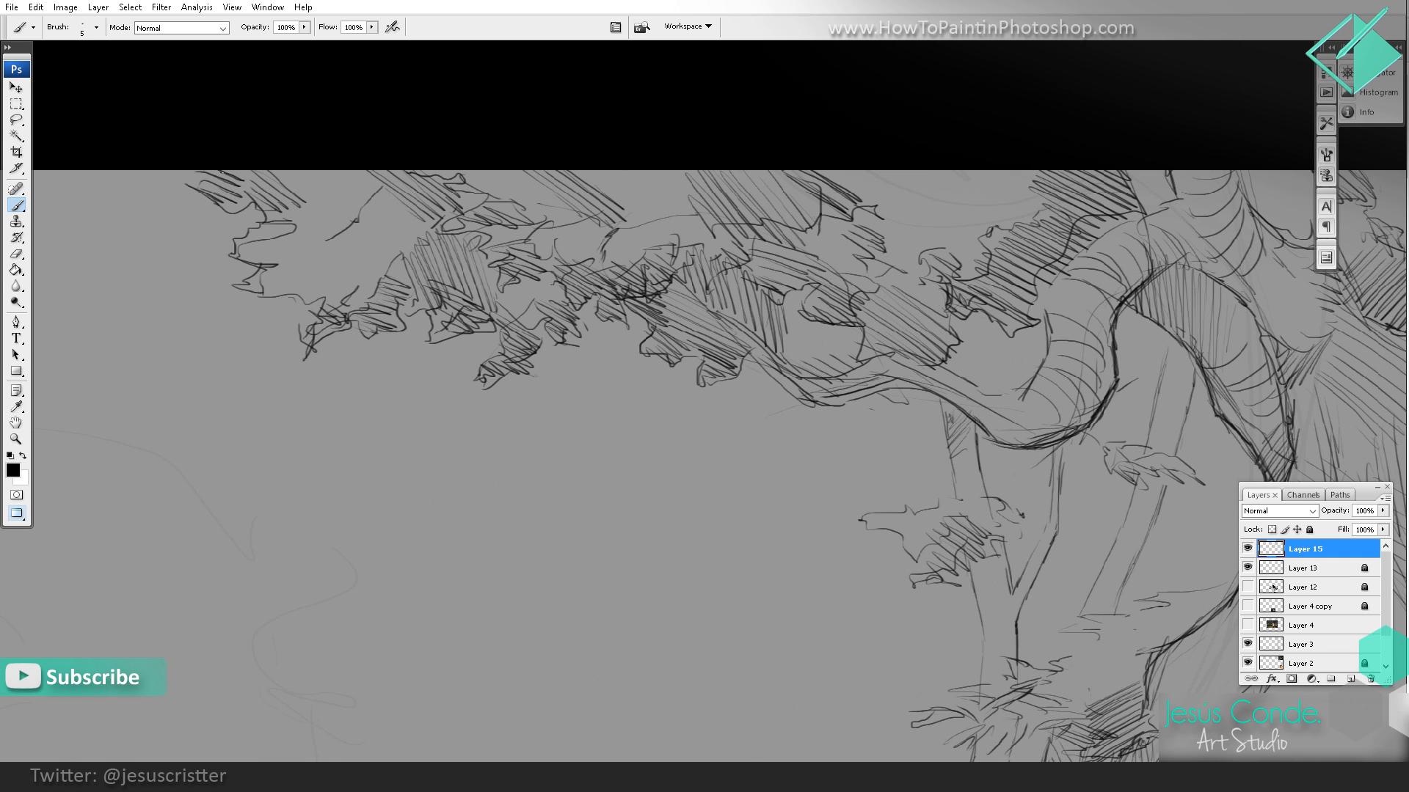
mouse_move(217, 172)
mouse_down()
mouse_move(216, 212)
mouse_move(255, 225)
mouse_move(261, 295)
mouse_move(321, 311)
mouse_move(338, 333)
mouse_move(394, 328)
mouse_move(401, 288)
mouse_up()
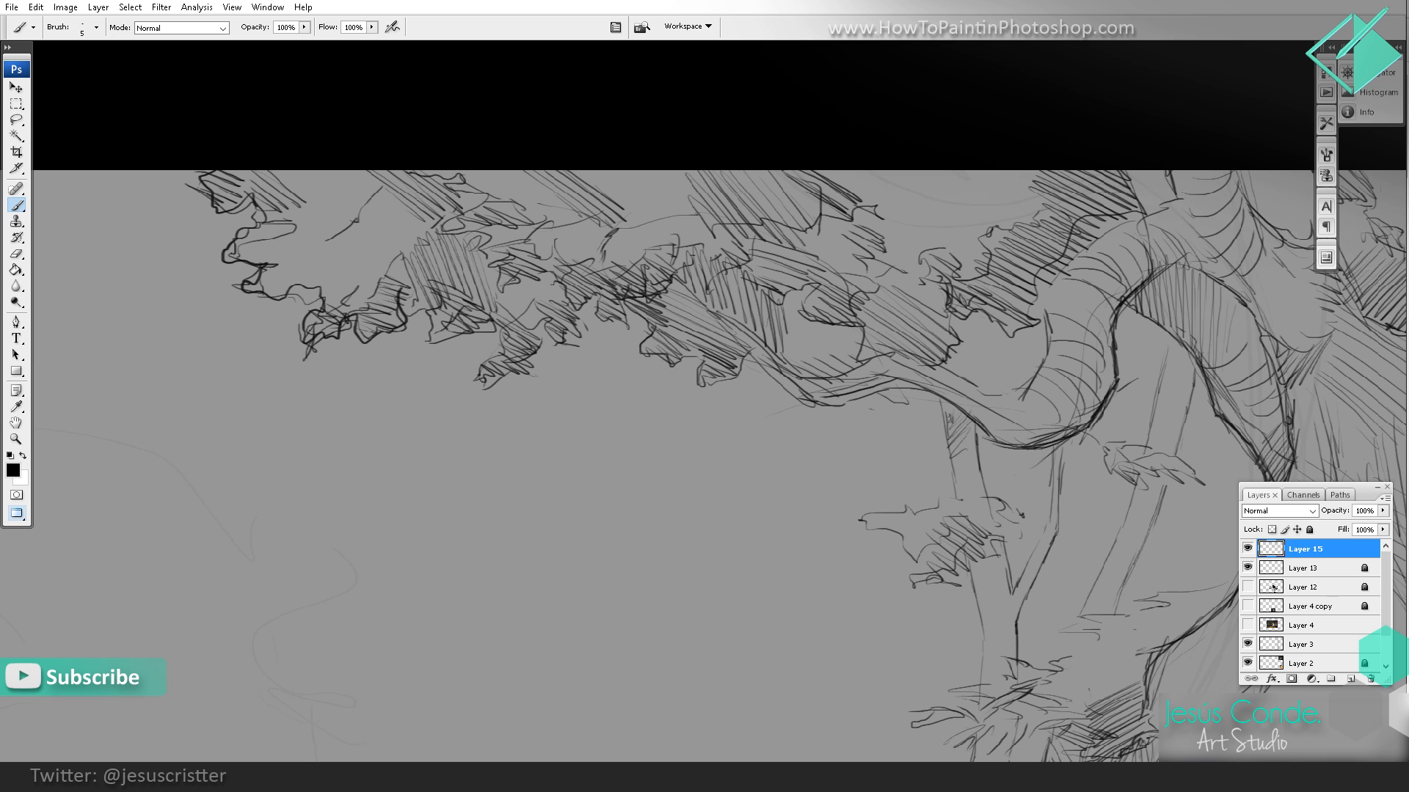
key(e)
drag(297, 352, 317, 336)
key(b)
mouse_move(498, 325)
mouse_down()
mouse_move(508, 373)
mouse_move(562, 322)
mouse_move(585, 327)
mouse_up()
key(space)
drag(769, 251, 608, 197)
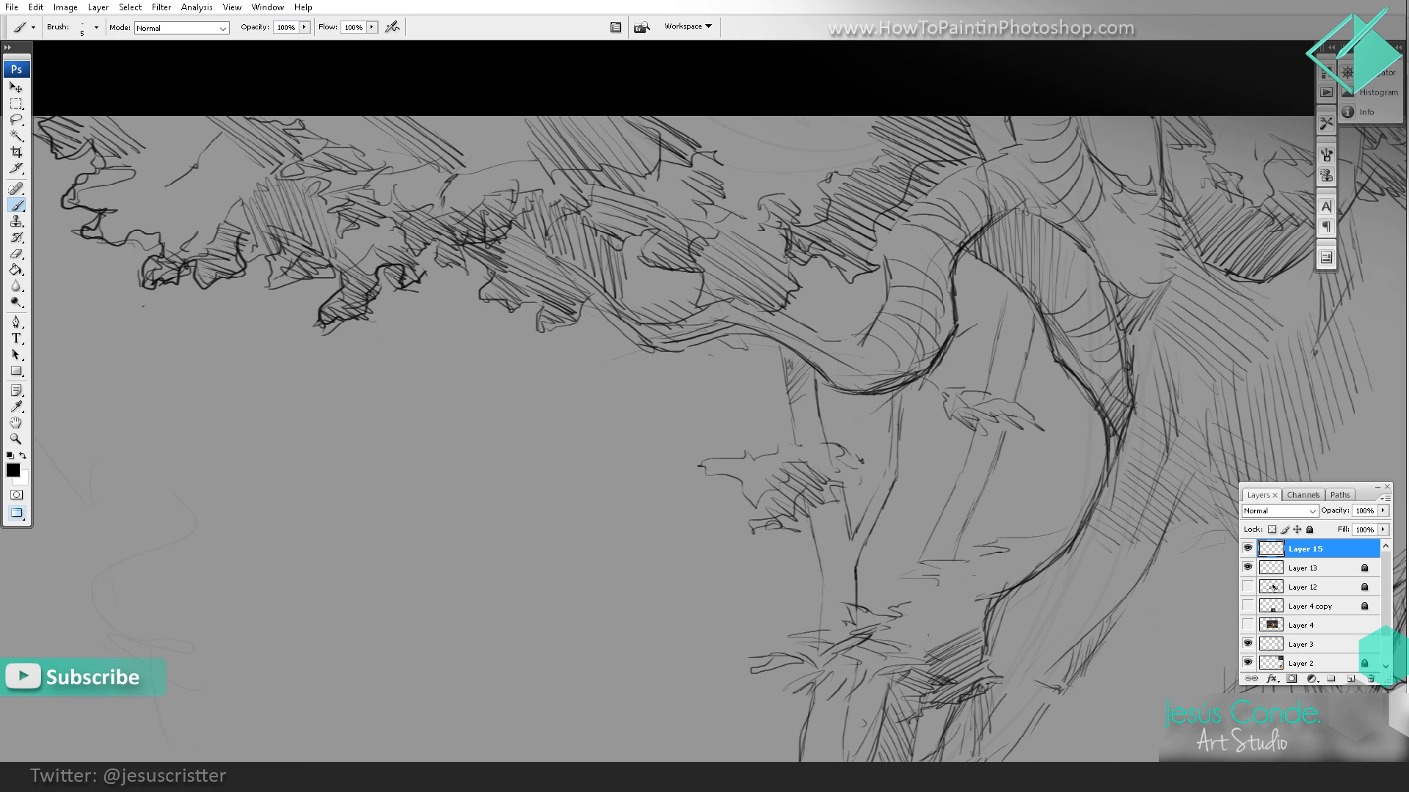
Step: Outline a drooping, scalloped foliage cluster beneath the long branch
mouse_move(612, 359)
mouse_down()
mouse_move(530, 409)
mouse_move(491, 458)
mouse_move(633, 424)
mouse_move(670, 385)
mouse_move(572, 437)
mouse_up()
drag(556, 428, 538, 438)
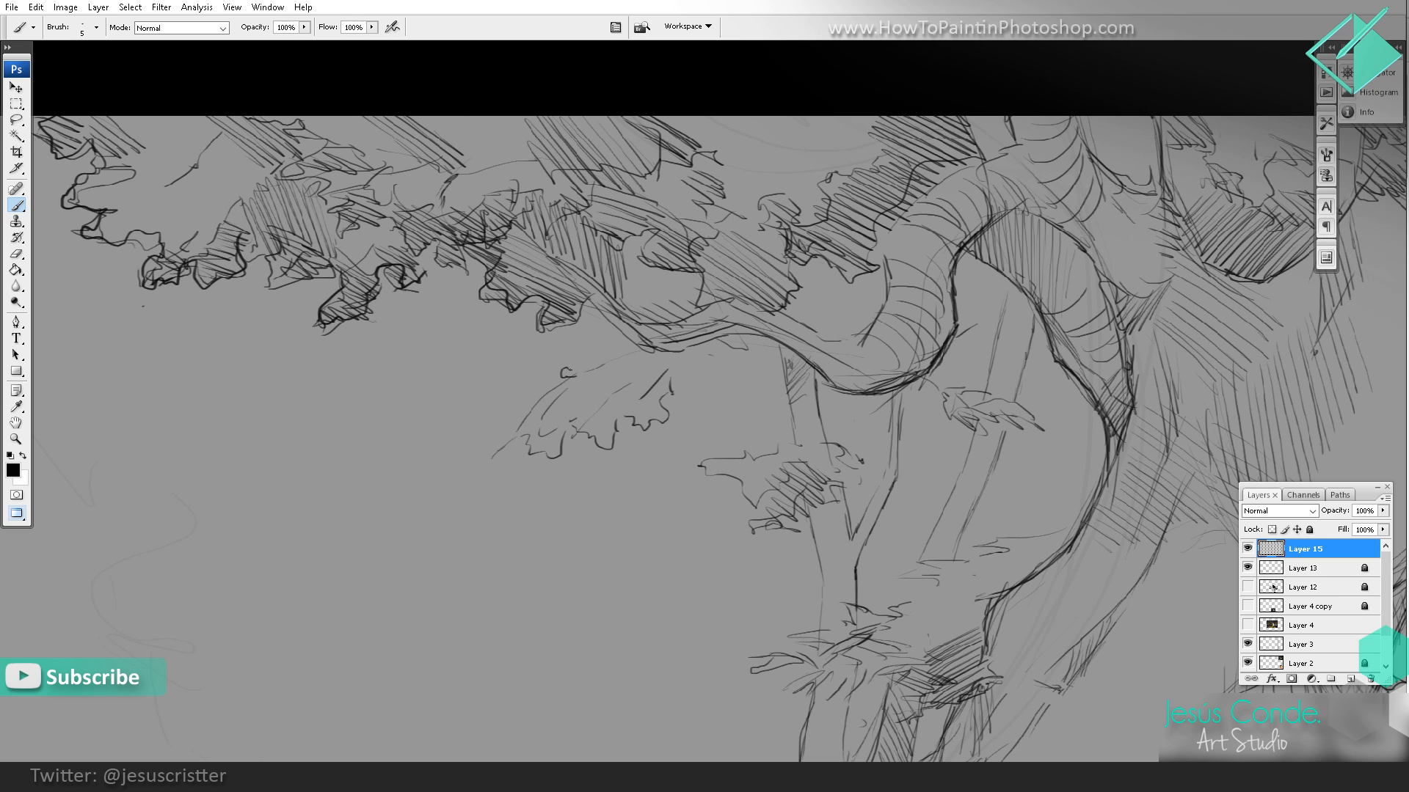
drag(570, 370, 618, 340)
drag(617, 342, 504, 449)
mouse_move(505, 447)
mouse_down()
mouse_move(567, 448)
mouse_move(629, 400)
mouse_move(617, 447)
mouse_up()
drag(645, 433, 631, 460)
Step: Shade the trunk-side half of the drooping foliage cluster with diagonal hatching
drag(682, 376, 655, 415)
drag(684, 389, 664, 429)
mouse_move(694, 398)
mouse_down()
mouse_move(674, 440)
mouse_move(664, 420)
mouse_up()
mouse_move(721, 369)
mouse_down()
mouse_move(666, 402)
mouse_move(669, 391)
mouse_up()
drag(712, 365, 669, 386)
drag(642, 426, 776, 339)
Step: Outline the low leafy clump beside the background trunk and darken the grass at the trunk's base
key(z)
alt+click(859, 308)
alt+click(859, 308)
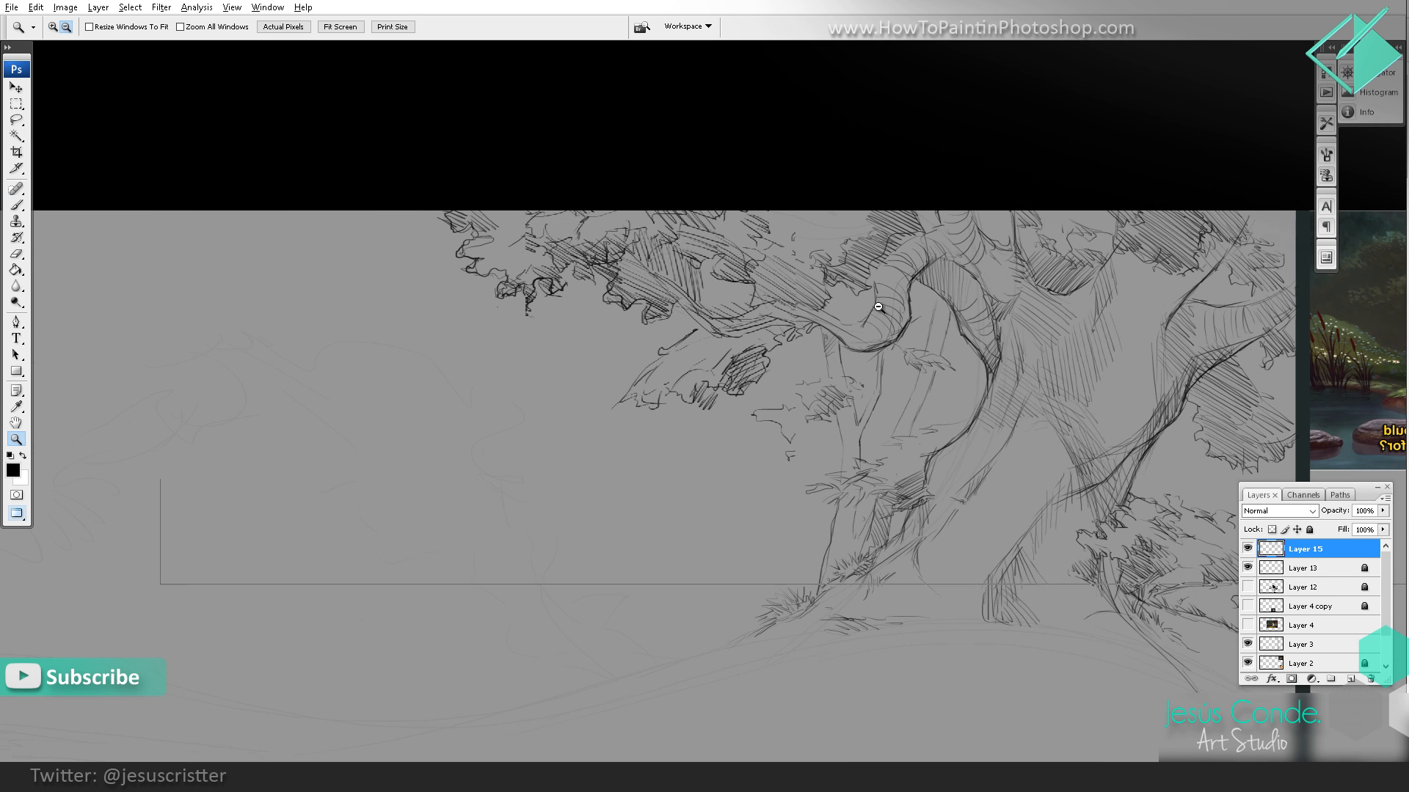
alt+click(855, 293)
alt+click(855, 267)
alt+click(822, 273)
click(804, 279)
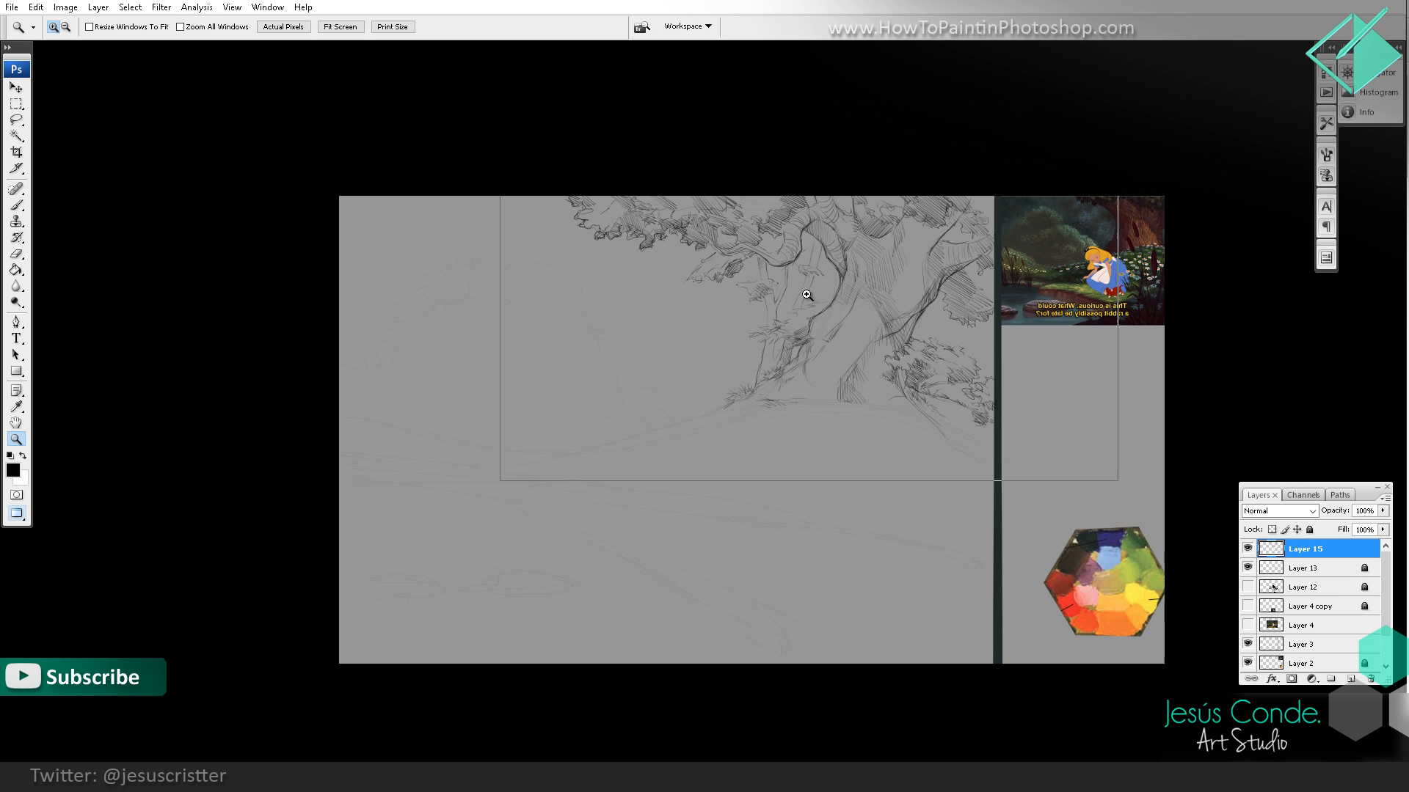
click(807, 290)
click(814, 294)
drag(748, 310, 715, 321)
key(b)
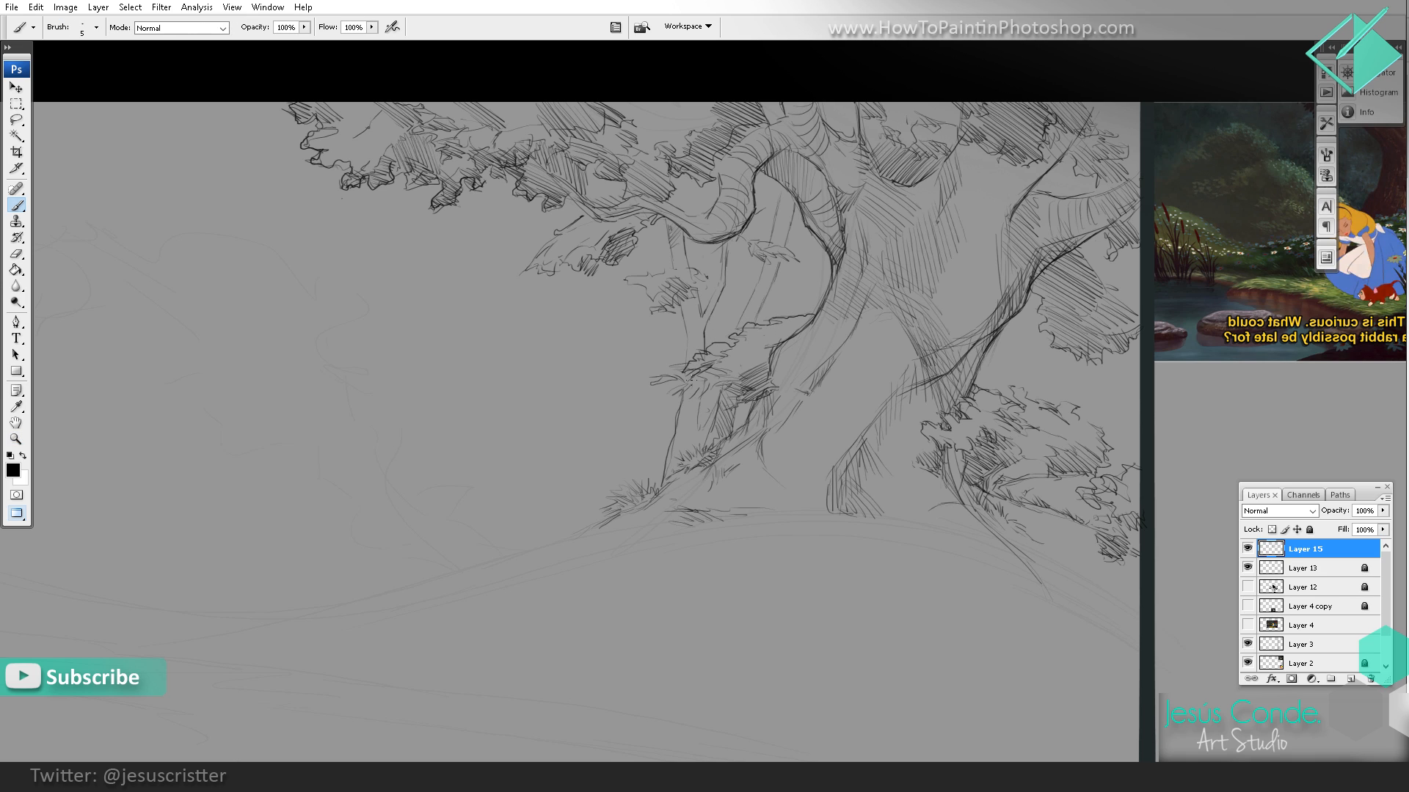
mouse_move(690, 371)
mouse_down()
mouse_move(648, 389)
mouse_move(762, 394)
mouse_move(694, 450)
mouse_up()
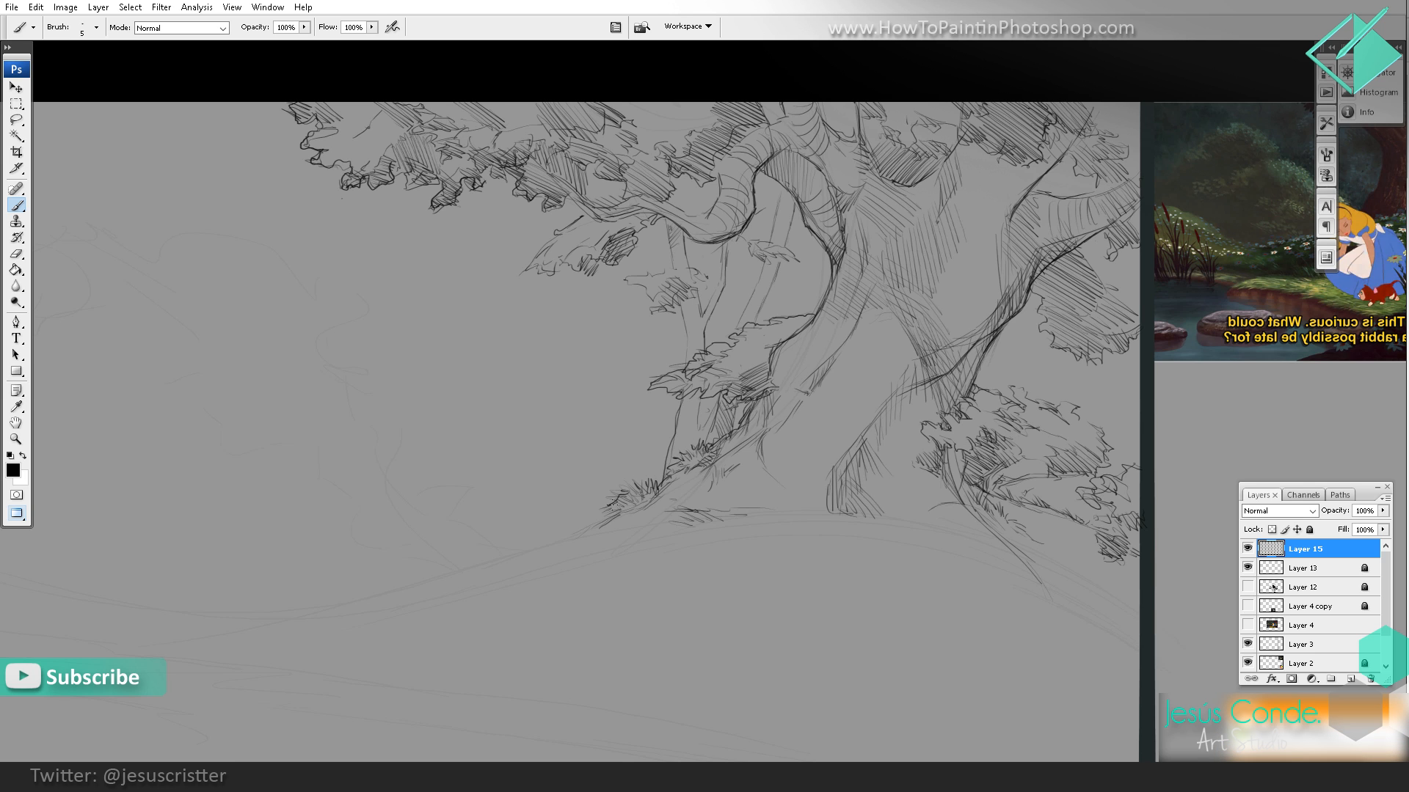
Step: Draw the hill's sloping contour from the grass at the tree's base down toward the water
mouse_move(584, 527)
mouse_down()
mouse_move(673, 424)
mouse_move(610, 455)
mouse_up()
drag(604, 463, 654, 436)
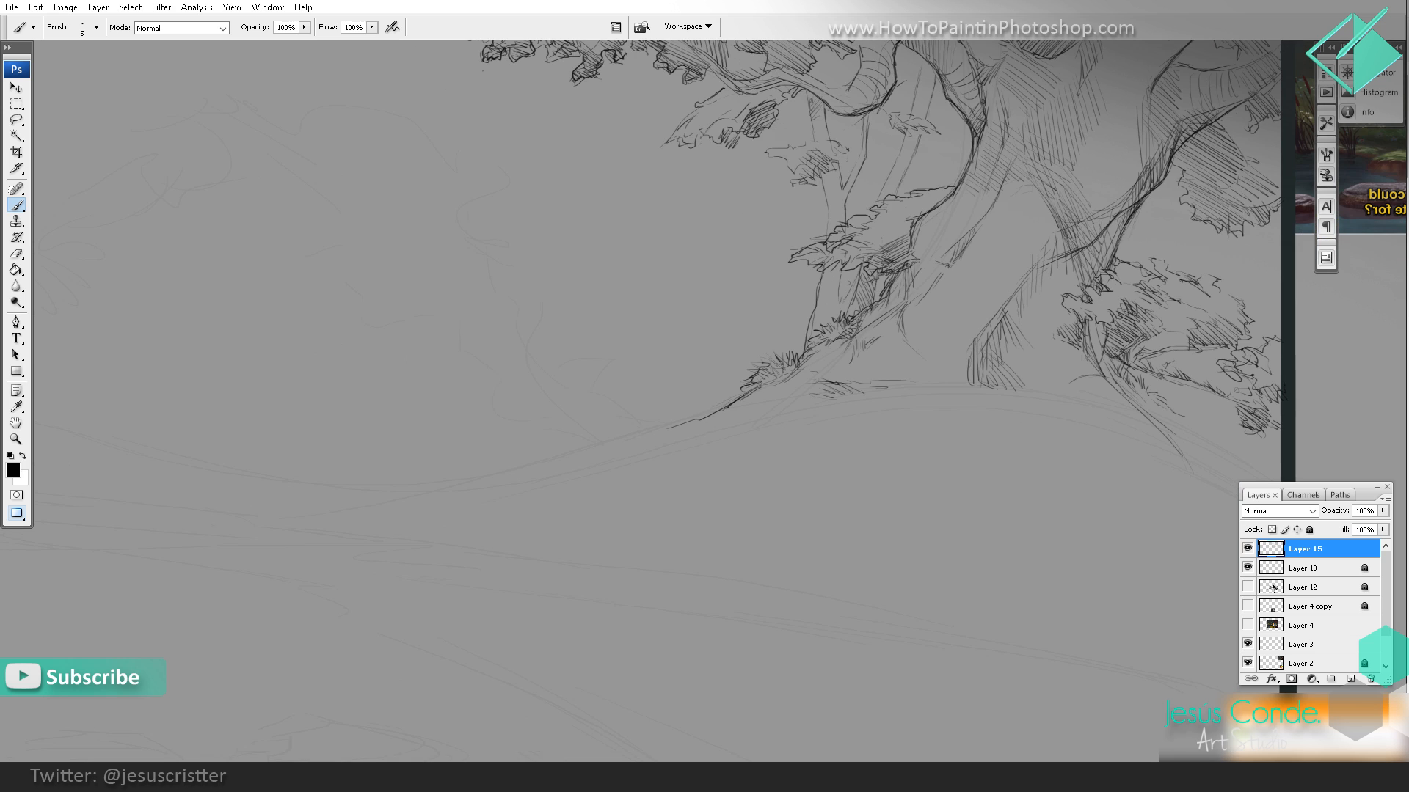
drag(724, 404, 633, 440)
mouse_move(953, 278)
mouse_down()
mouse_move(631, 397)
mouse_move(763, 264)
mouse_up()
mouse_move(646, 387)
mouse_down()
mouse_move(562, 430)
mouse_move(478, 434)
mouse_up()
mouse_move(467, 438)
mouse_down()
mouse_move(322, 501)
mouse_move(429, 452)
mouse_move(556, 421)
mouse_up()
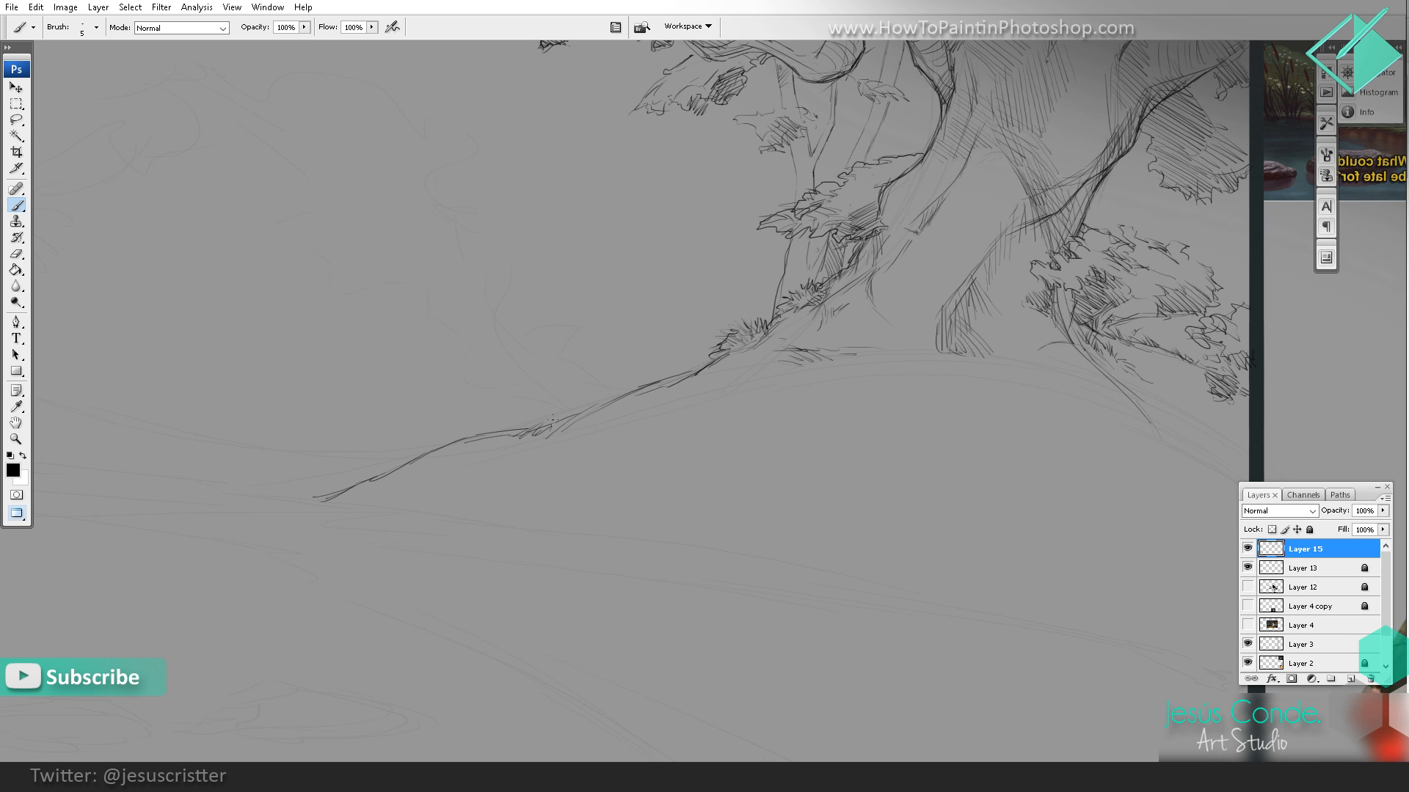
Step: Add a small grass tuft midway along the hill's sloping contour
drag(552, 426, 580, 415)
key(z)
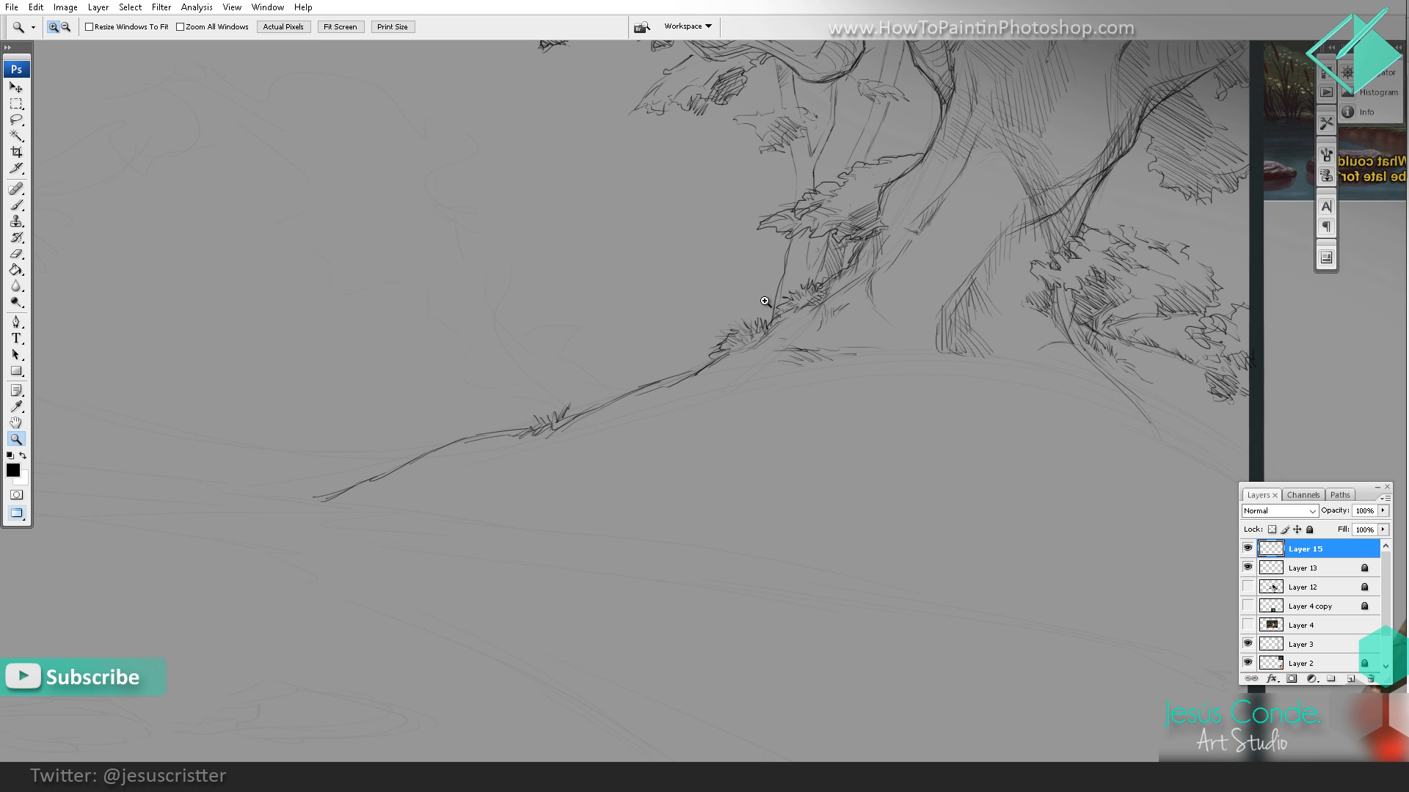
alt+click(842, 293)
alt+click(842, 291)
drag(834, 305, 829, 323)
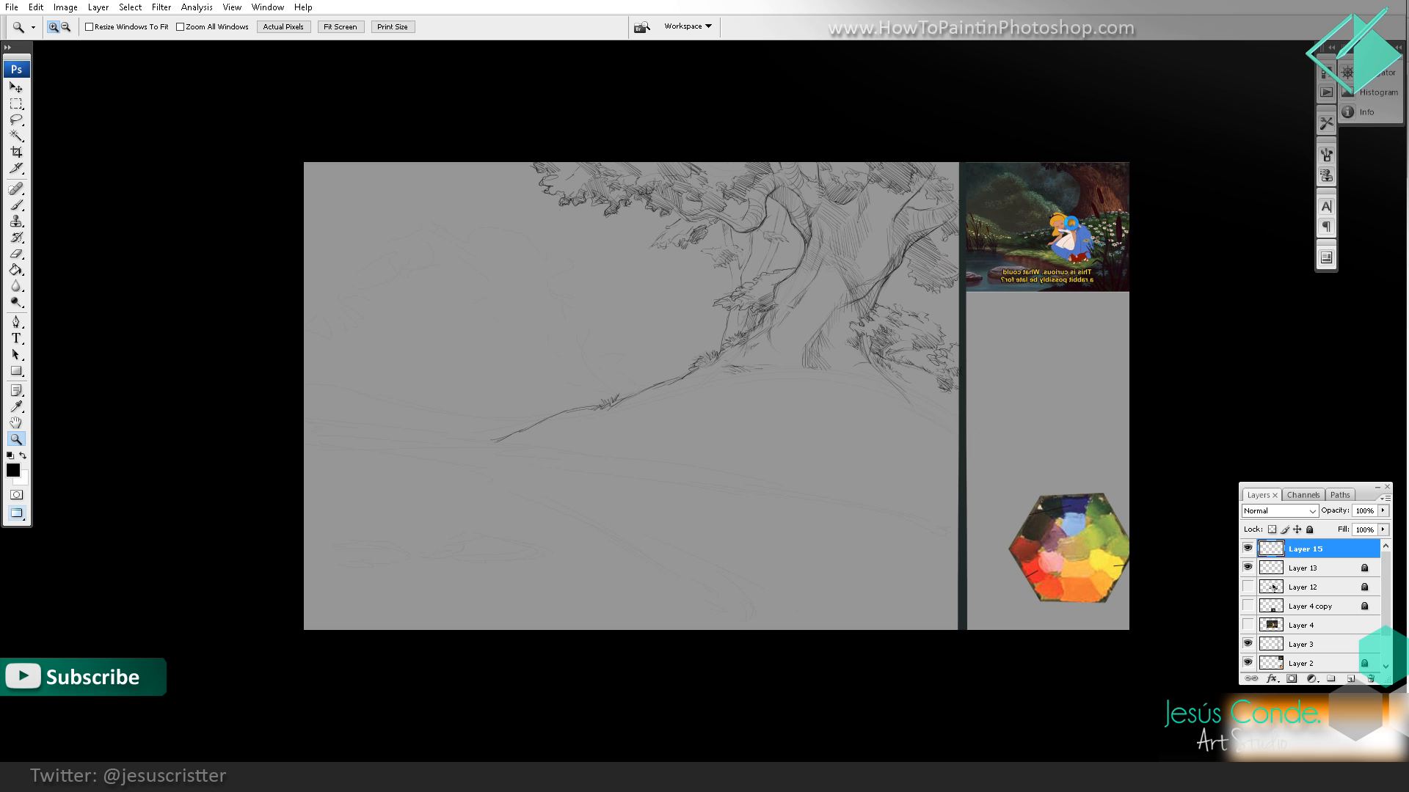
Step: Create a new layer and sketch the pointed tip of the riverbank below the end of the hill's slope
key(ctrl+shift+alt+n)
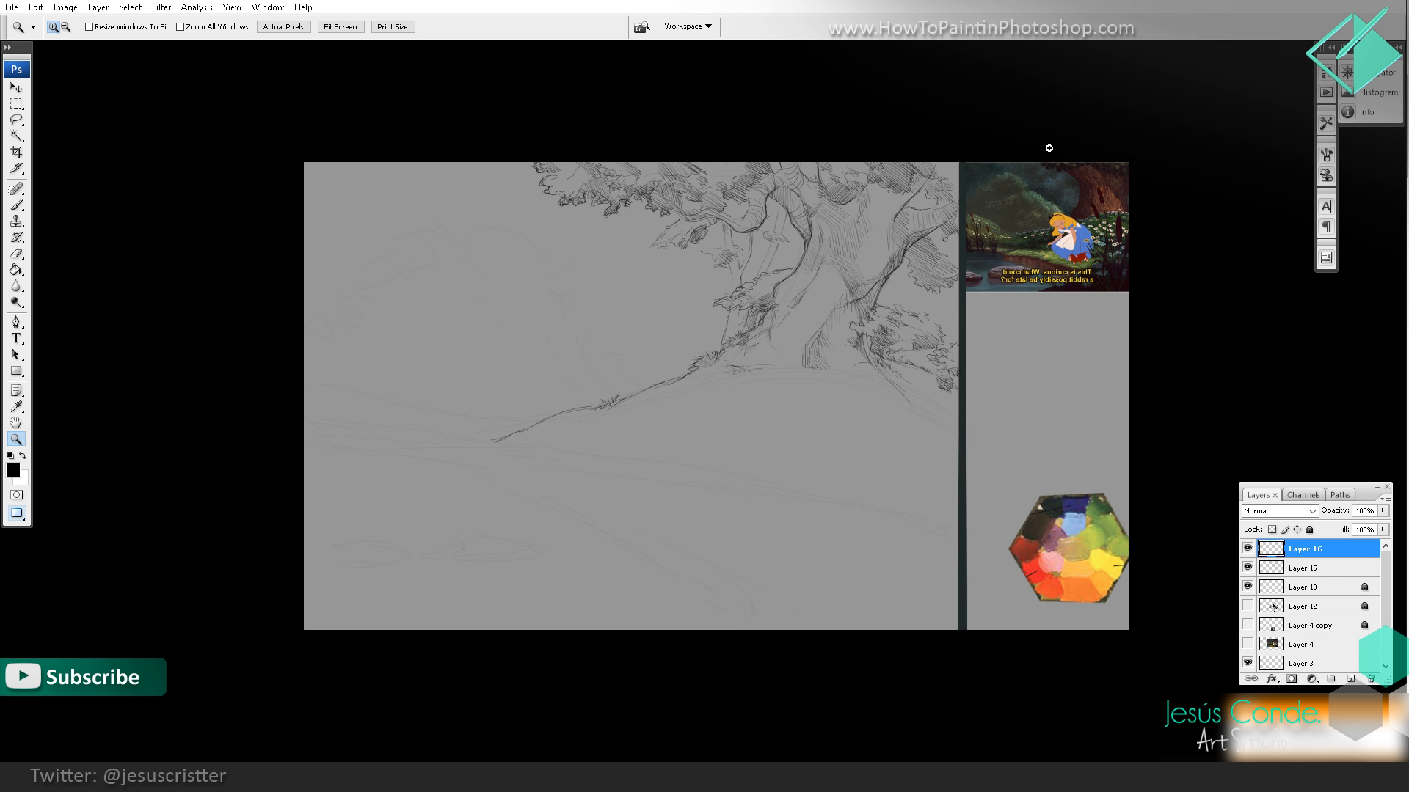
click(554, 392)
click(695, 377)
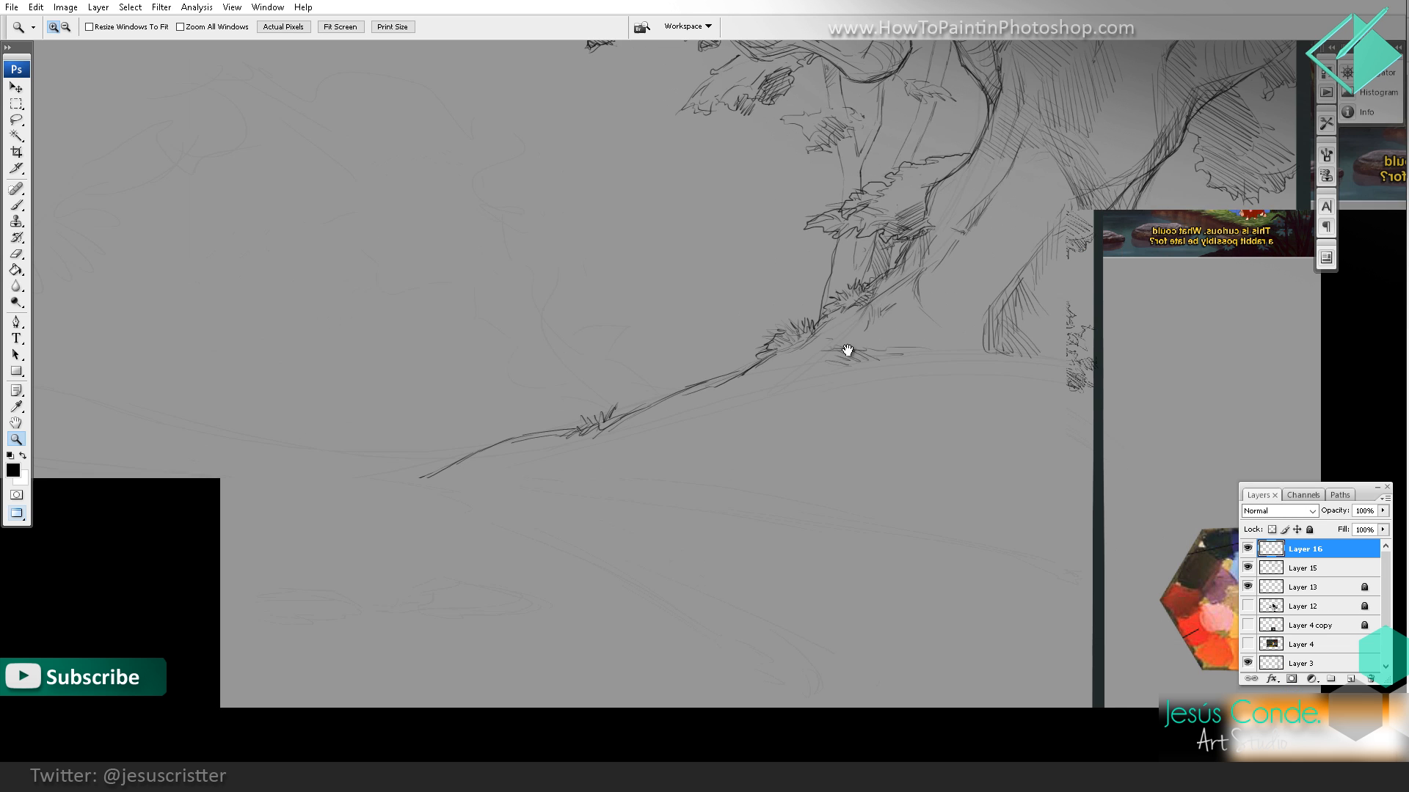
drag(991, 412, 725, 297)
drag(805, 237, 629, 431)
drag(692, 291, 748, 207)
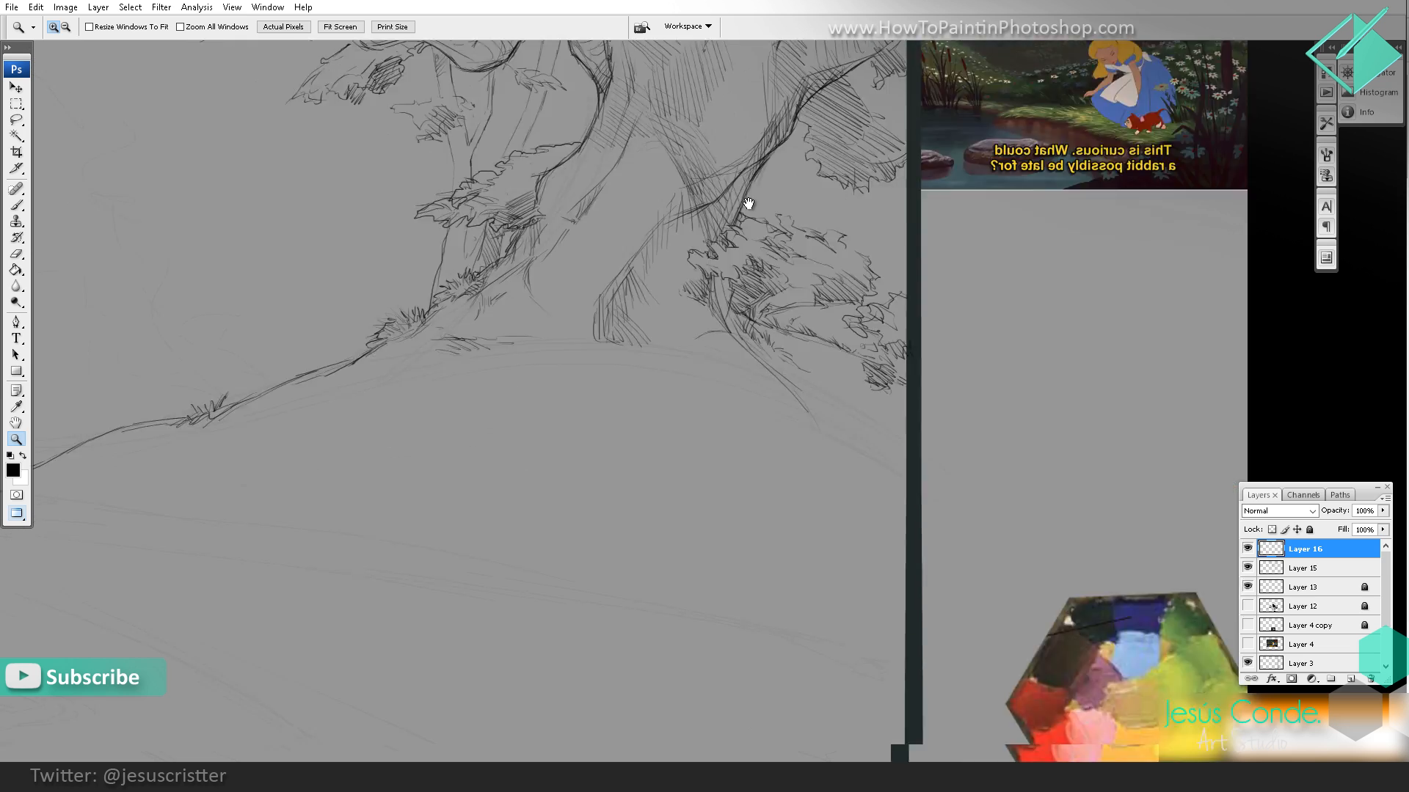
drag(206, 480, 648, 211)
key(b)
mouse_move(499, 253)
mouse_down()
mouse_move(428, 276)
mouse_move(582, 305)
mouse_move(569, 319)
mouse_move(594, 347)
mouse_move(550, 304)
mouse_move(533, 317)
mouse_move(445, 301)
mouse_move(489, 338)
mouse_move(496, 330)
mouse_move(423, 297)
mouse_move(477, 337)
mouse_move(423, 293)
mouse_move(468, 306)
mouse_move(421, 293)
mouse_move(426, 281)
mouse_move(414, 290)
mouse_move(470, 306)
mouse_up()
mouse_move(468, 305)
mouse_down()
mouse_move(515, 295)
mouse_move(582, 399)
mouse_up()
Step: Refine the riverbank's tip and ragged edge with short hatching strokes, using the eraser for cleanup
key(z)
click(551, 317)
key(b)
key(space)
key(e)
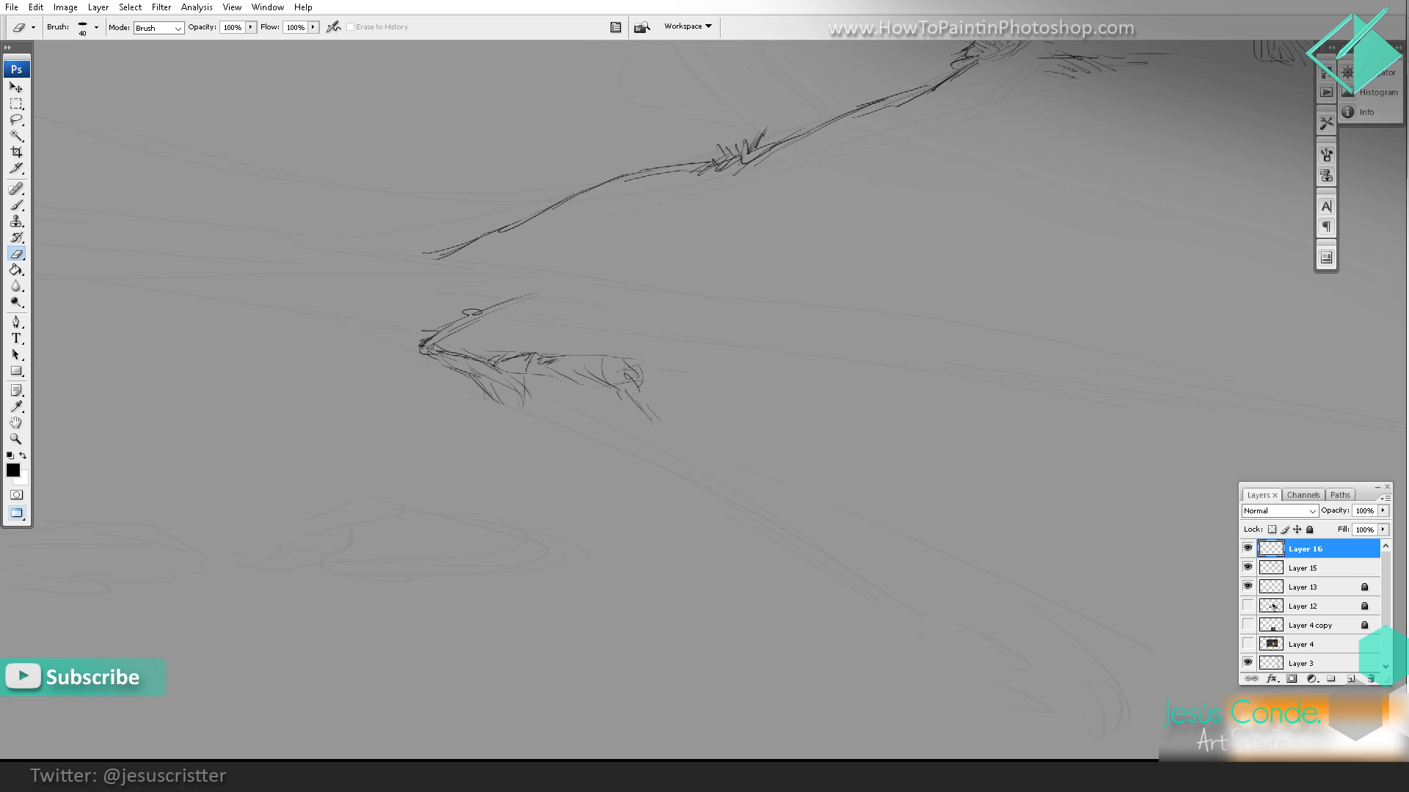
key(b)
mouse_move(563, 267)
mouse_down()
mouse_move(395, 319)
mouse_move(416, 332)
mouse_move(357, 322)
mouse_move(439, 378)
mouse_move(334, 318)
mouse_up()
Step: Extend the riverbank's edge from its tip around a downward bend and shade the bend with hatching
key(ctrl+space)
ctrl+alt+click(579, 281)
alt+click(579, 281)
alt+click(657, 264)
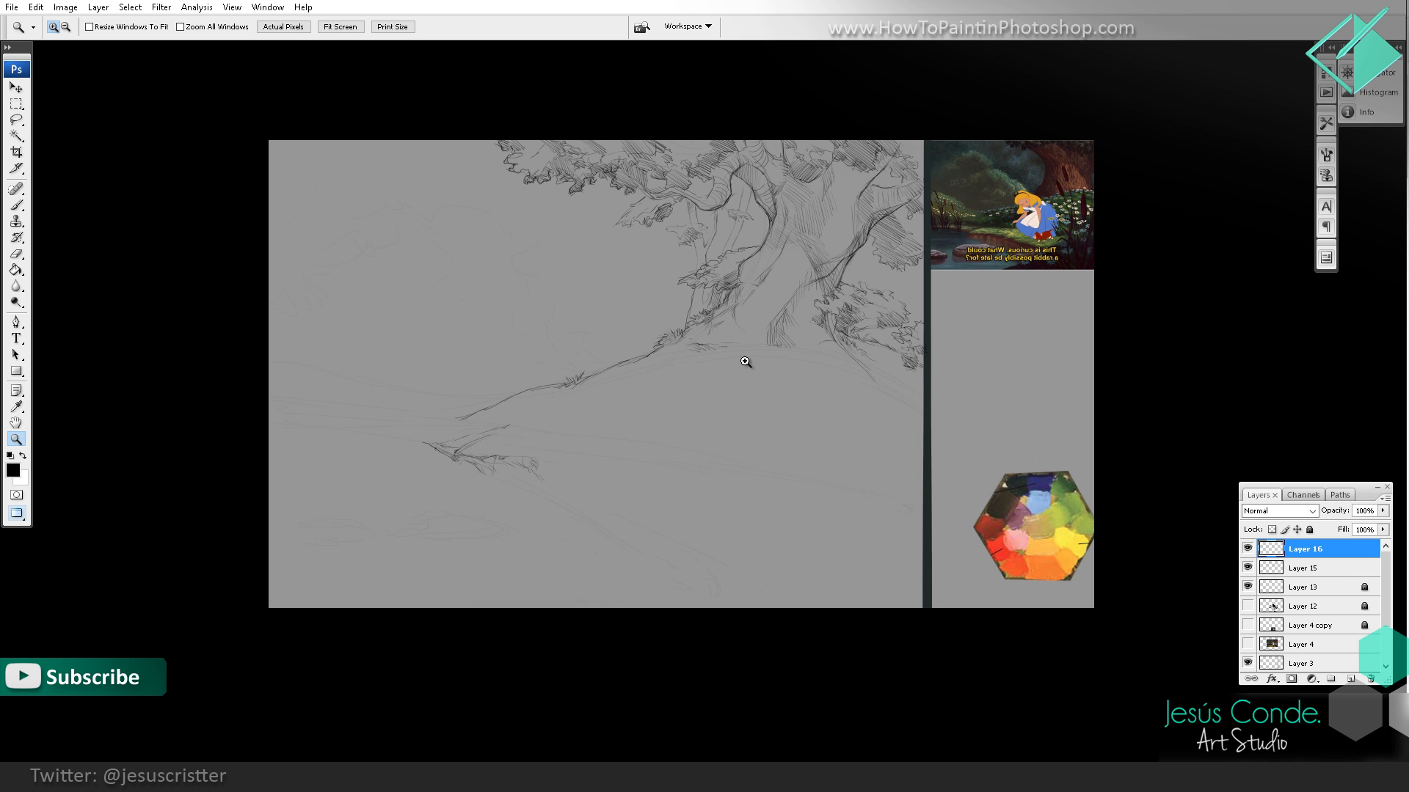
click(619, 460)
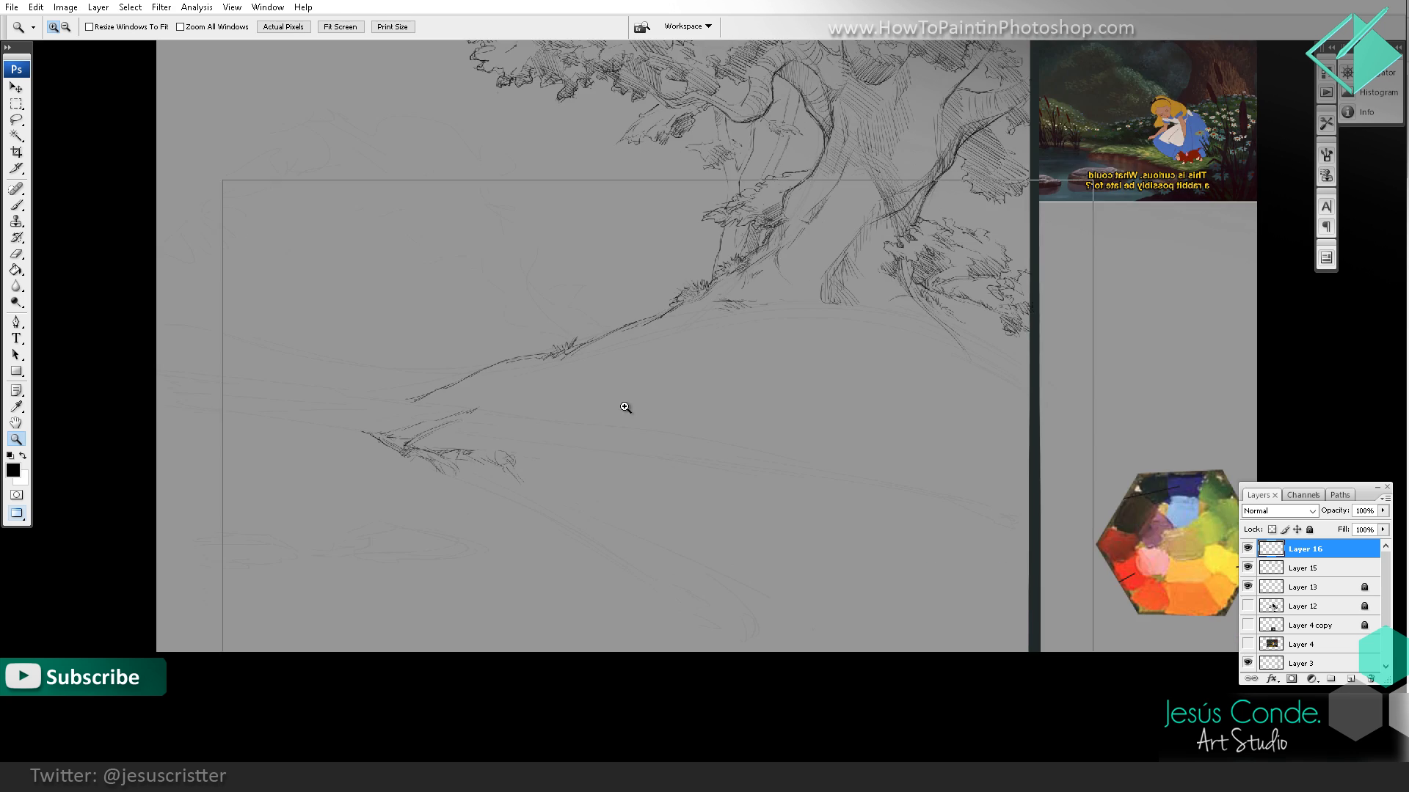
key(b)
mouse_move(424, 427)
mouse_down()
mouse_move(434, 447)
mouse_move(530, 469)
mouse_move(502, 468)
mouse_up()
mouse_move(509, 453)
mouse_down()
mouse_move(505, 487)
mouse_move(516, 464)
mouse_up()
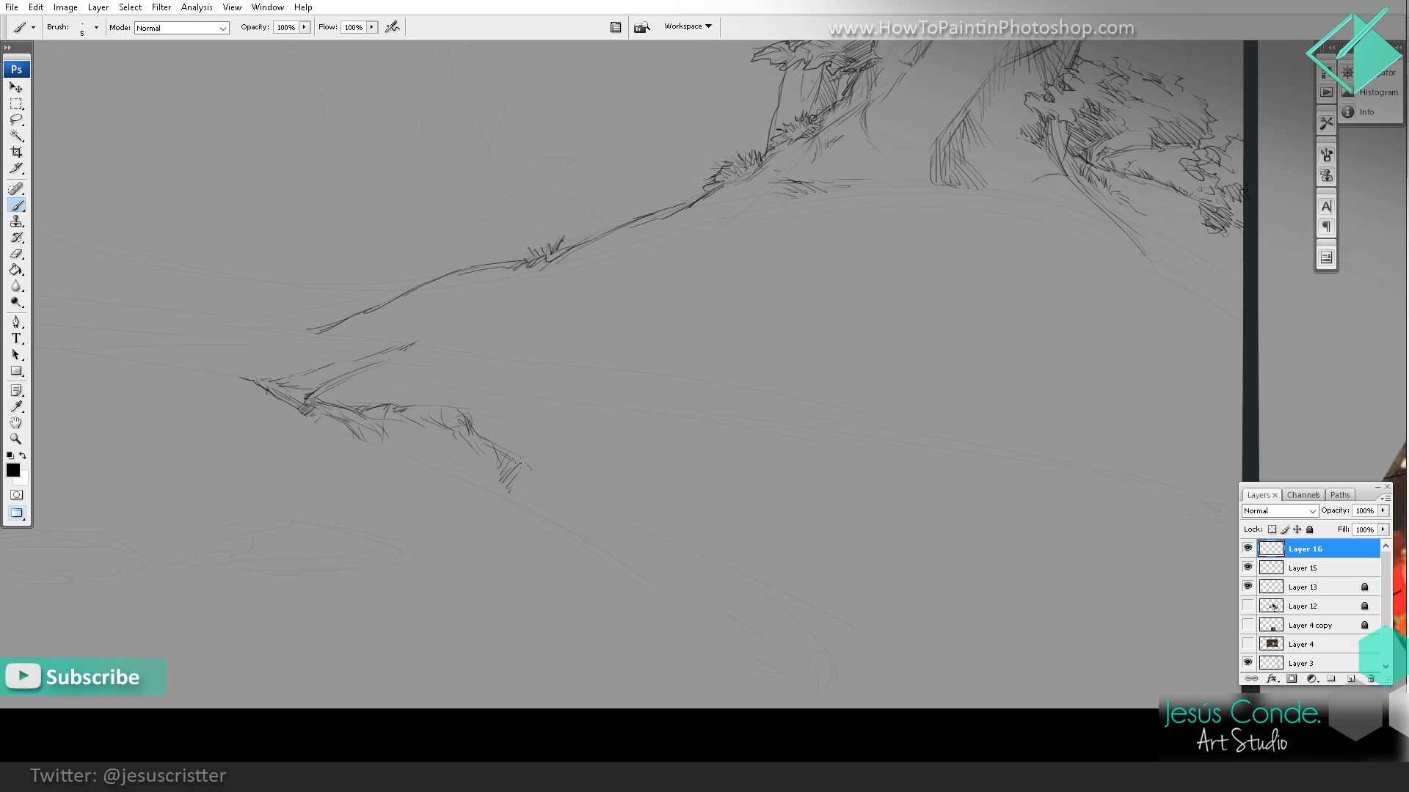
drag(461, 417, 505, 472)
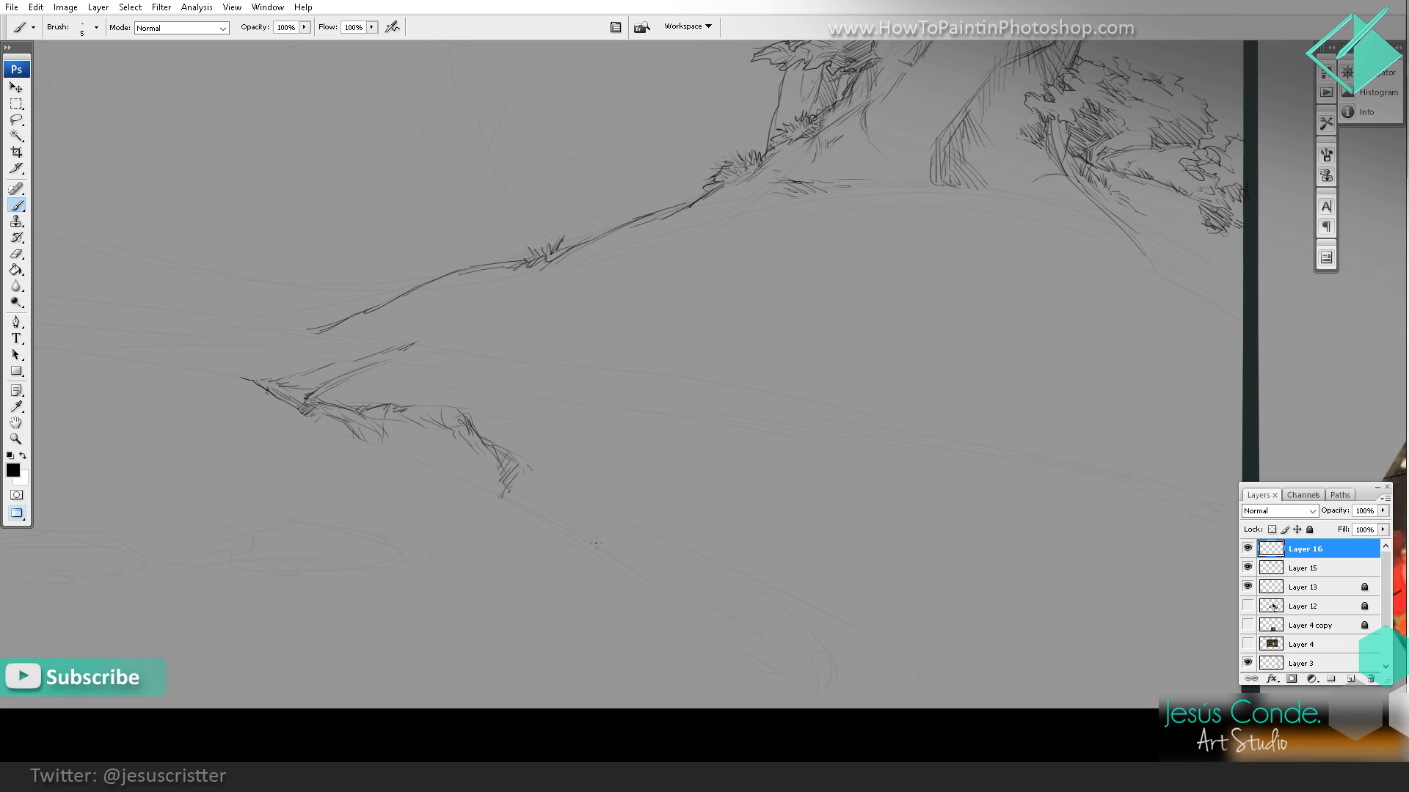
Step: Sketch a patch of short grass blades on the bank below the bend
drag(590, 555, 628, 544)
mouse_move(609, 548)
mouse_down()
mouse_move(644, 538)
mouse_move(627, 556)
mouse_up()
mouse_move(639, 541)
mouse_down()
mouse_move(636, 555)
mouse_move(608, 546)
mouse_up()
key(e)
key(b)
mouse_move(580, 521)
mouse_down()
mouse_move(589, 550)
mouse_move(644, 538)
mouse_up()
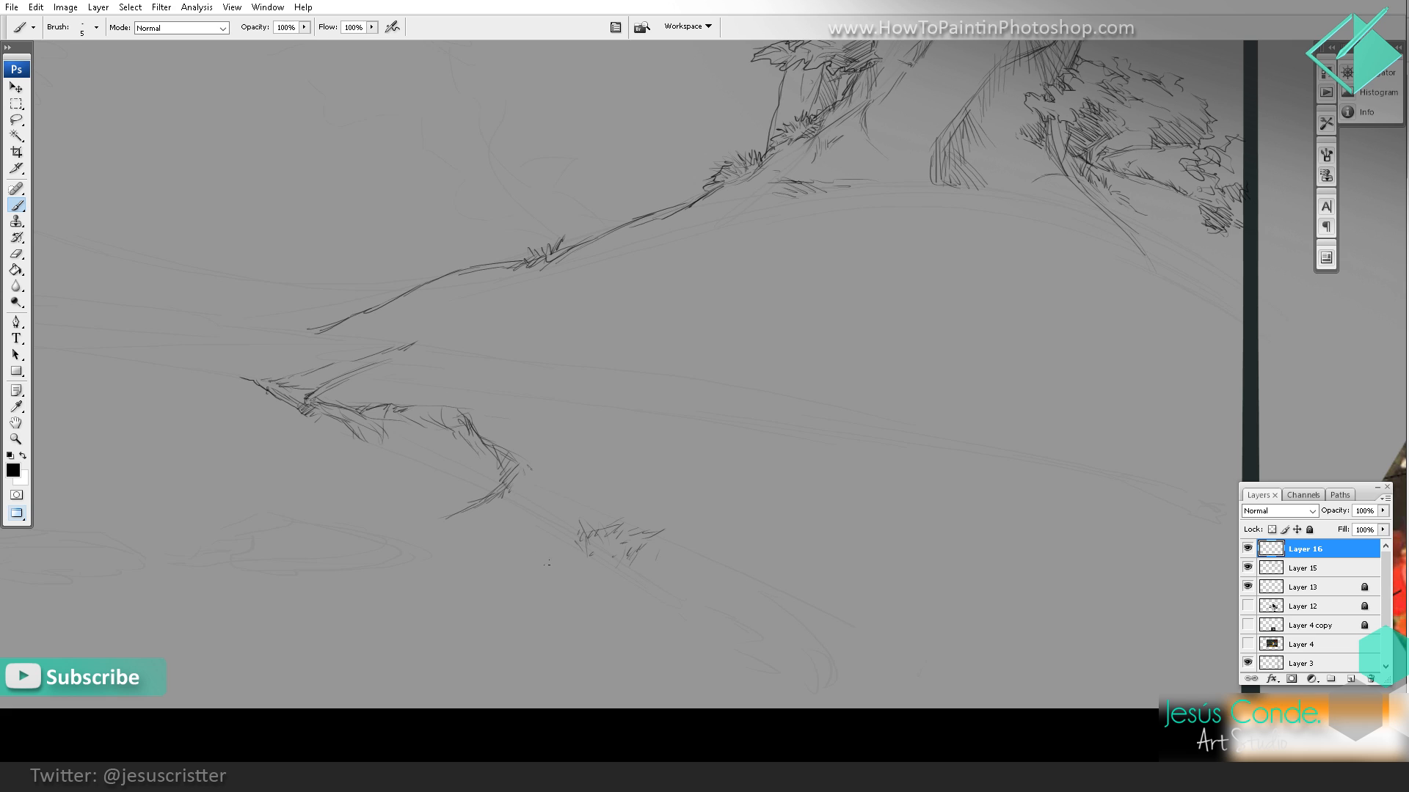
Step: Continue the bank's edge around a curved inlet and add short horizontal water strokes beneath the overhang
drag(547, 561, 550, 568)
drag(553, 557, 573, 568)
drag(620, 515, 740, 483)
mouse_move(587, 488)
mouse_down()
mouse_move(556, 500)
mouse_move(673, 522)
mouse_move(608, 510)
mouse_up()
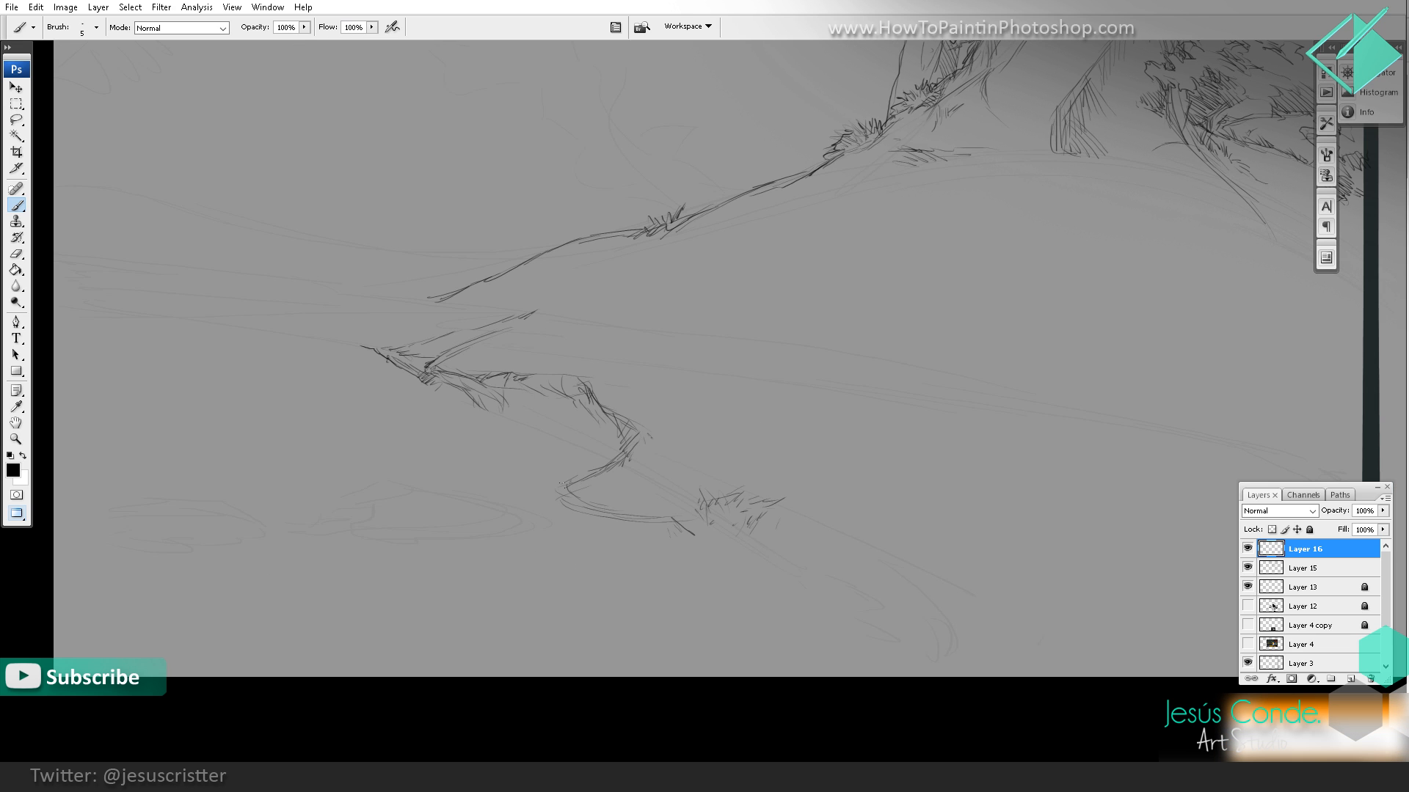
mouse_move(615, 437)
mouse_down()
mouse_move(583, 435)
mouse_move(593, 428)
mouse_move(518, 382)
mouse_move(555, 382)
mouse_move(506, 388)
mouse_move(486, 405)
mouse_move(533, 403)
mouse_move(479, 416)
mouse_up()
drag(510, 415, 469, 424)
Step: Hatch a dark patch beside the grass blades and extend a ground line outward from its base
key(z)
alt+click(612, 414)
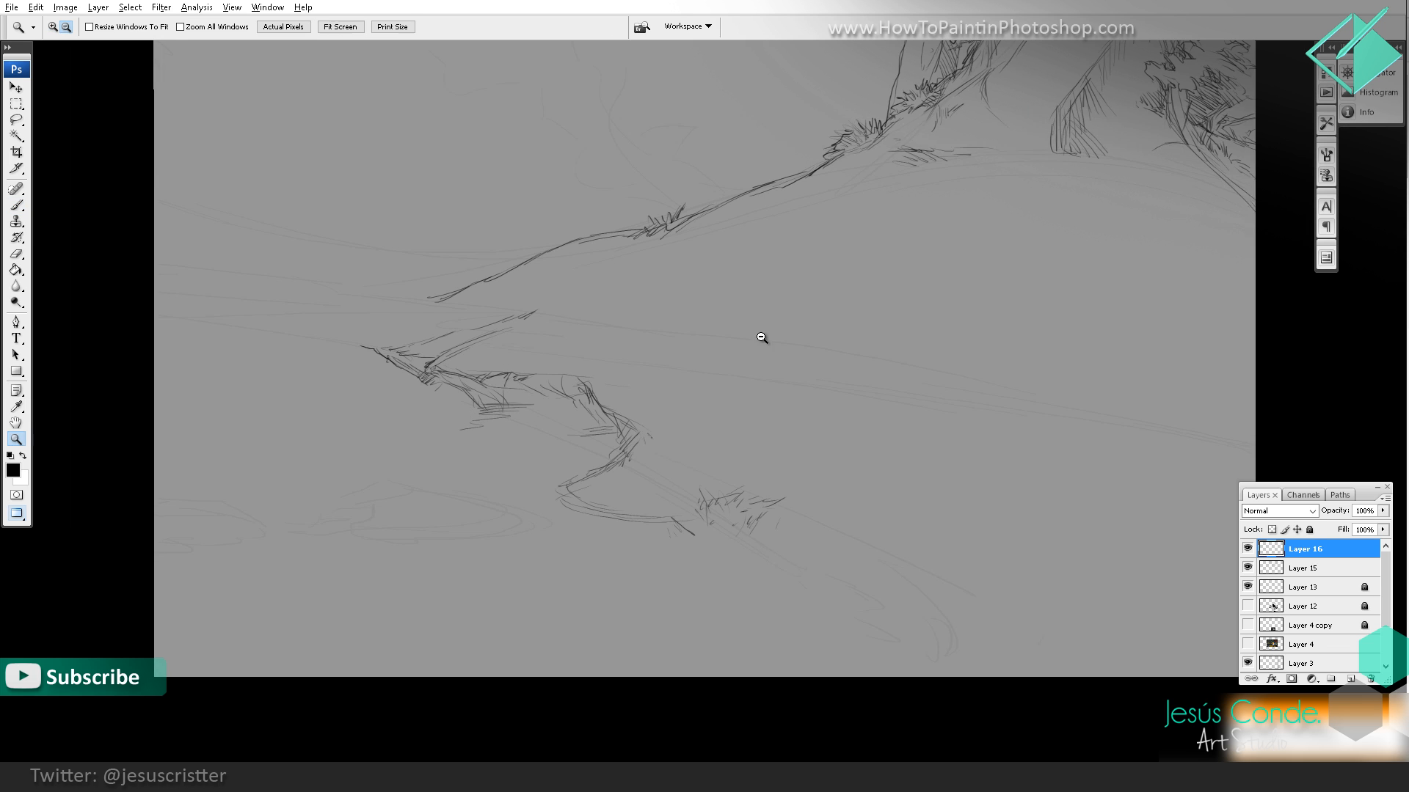
alt+click(763, 418)
click(680, 501)
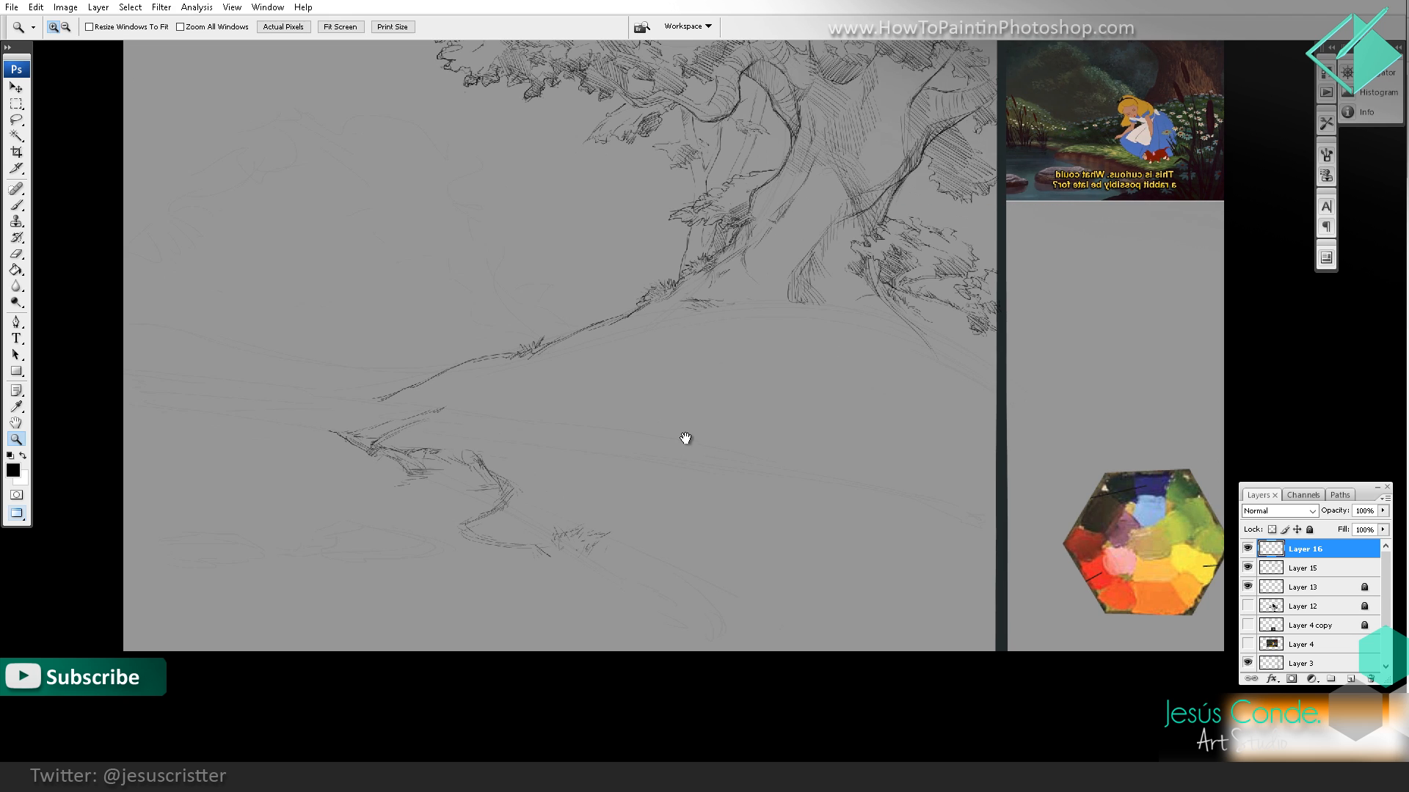
key(b)
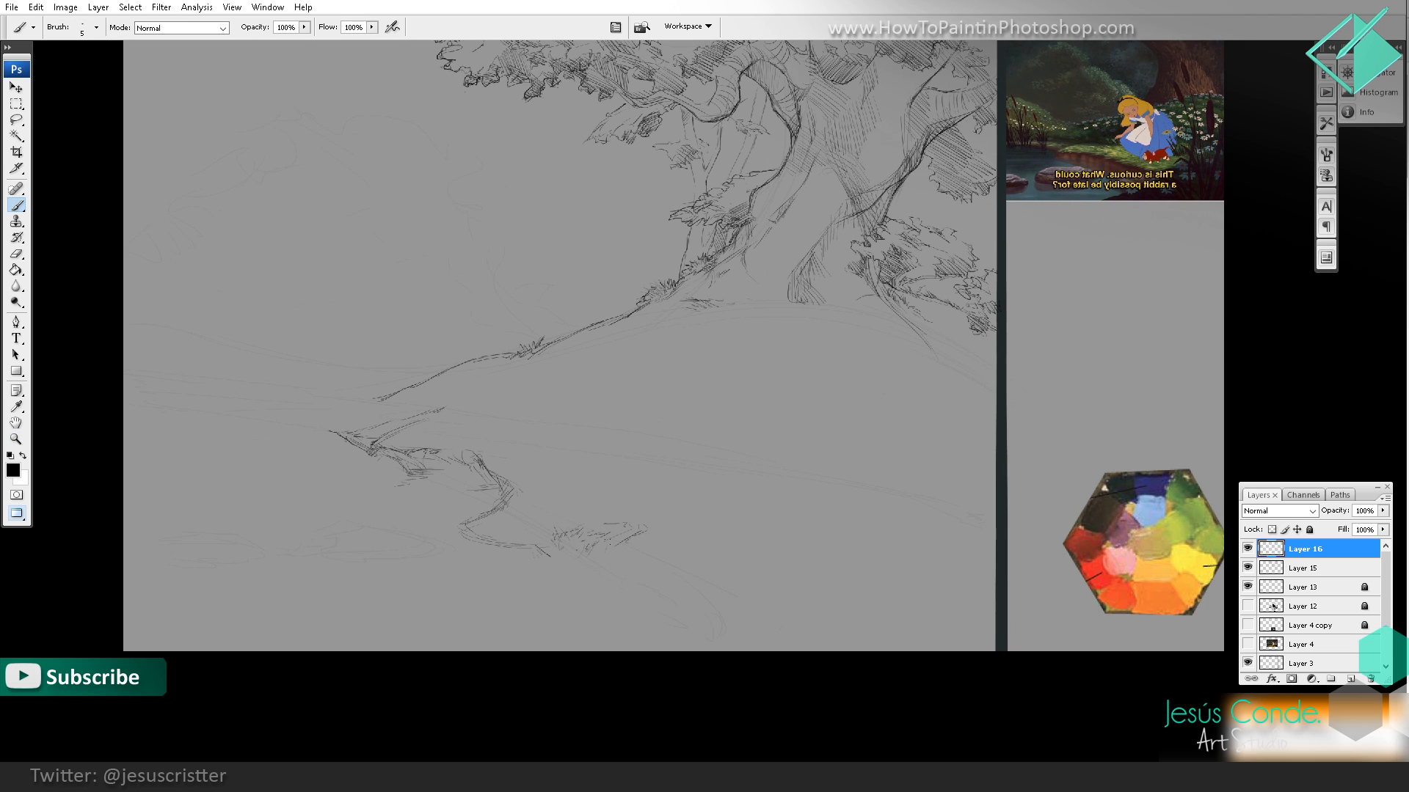
drag(628, 526, 604, 541)
drag(632, 524, 595, 546)
drag(611, 534, 630, 547)
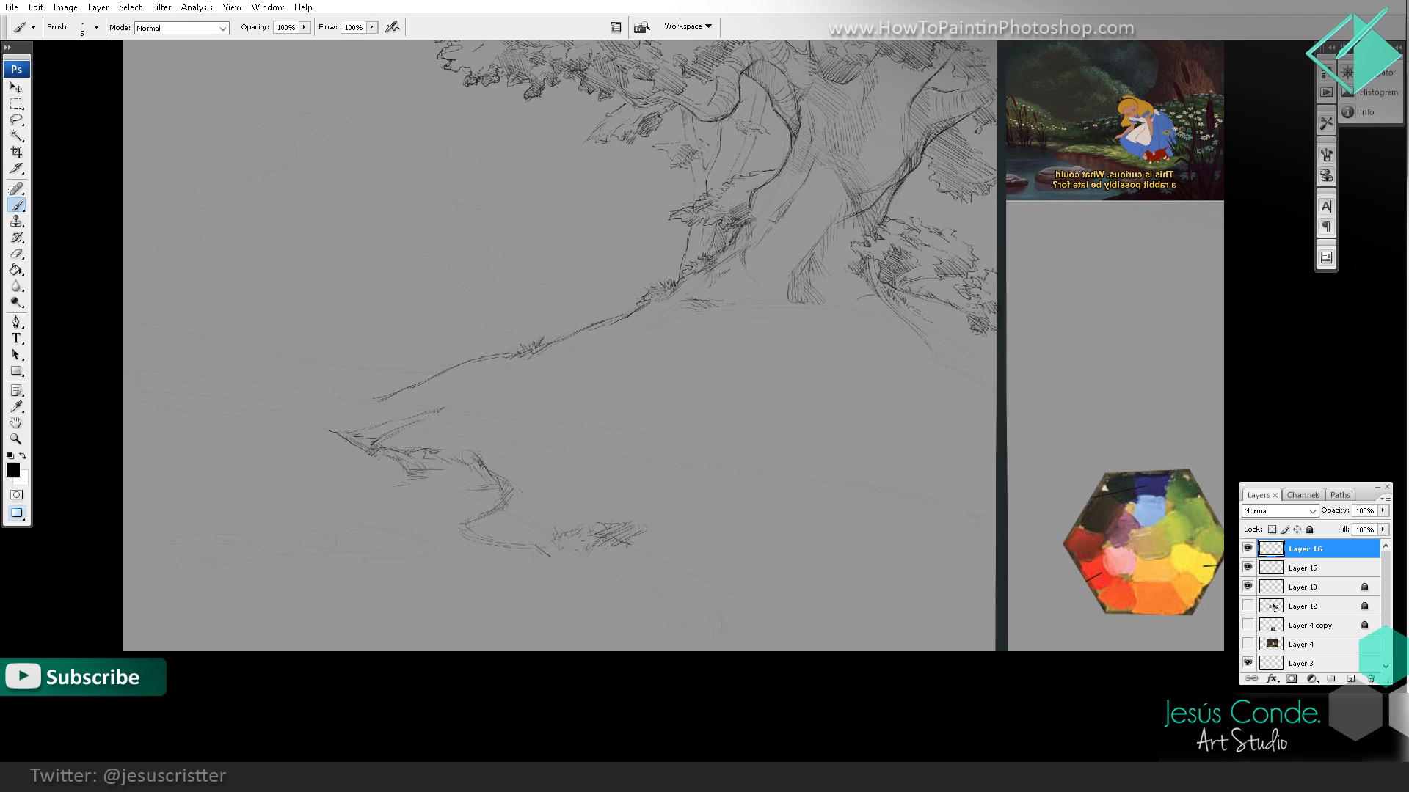
drag(599, 496, 655, 469)
Step: Outline a low rounded rock in the water beside the inlet and hatch its shaded base
key(z)
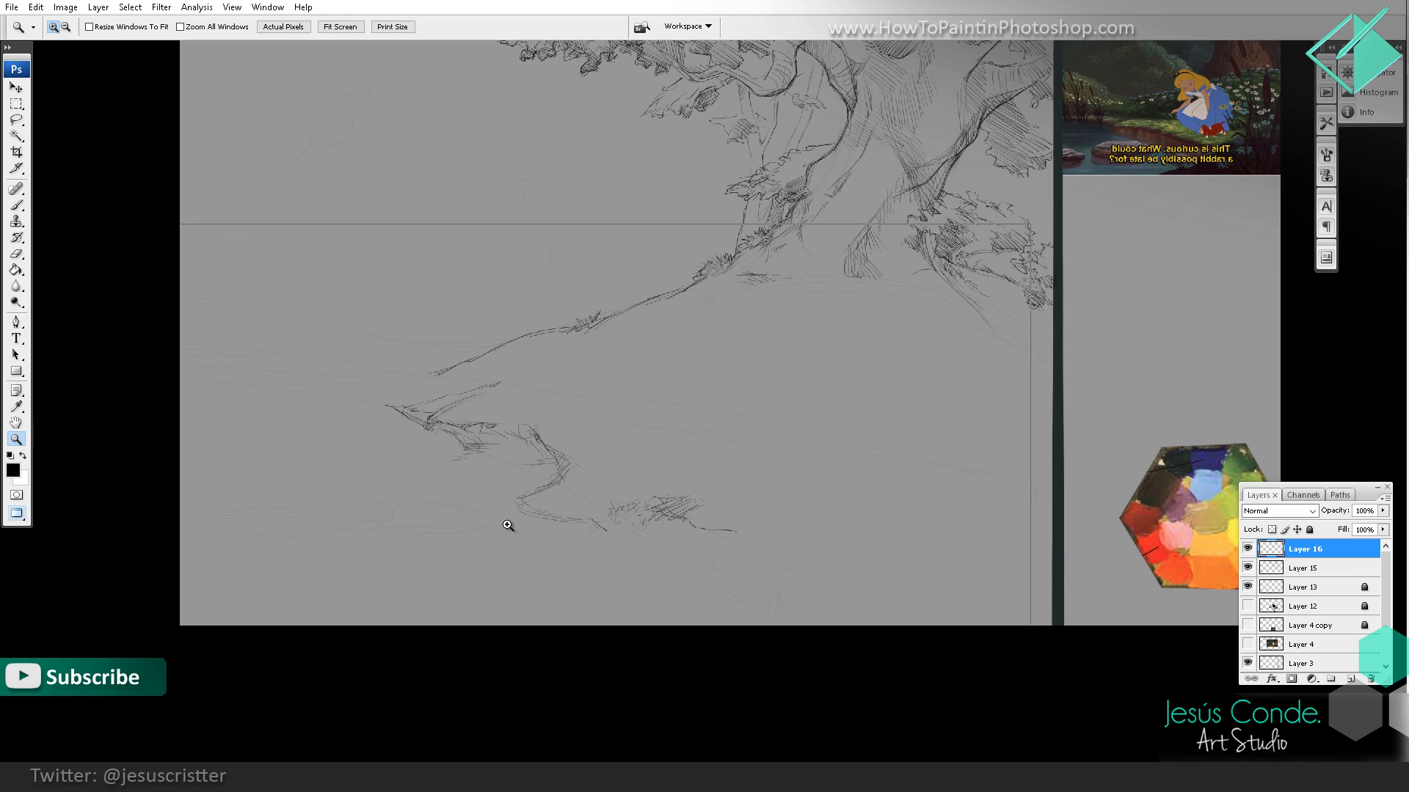
click(512, 528)
click(498, 493)
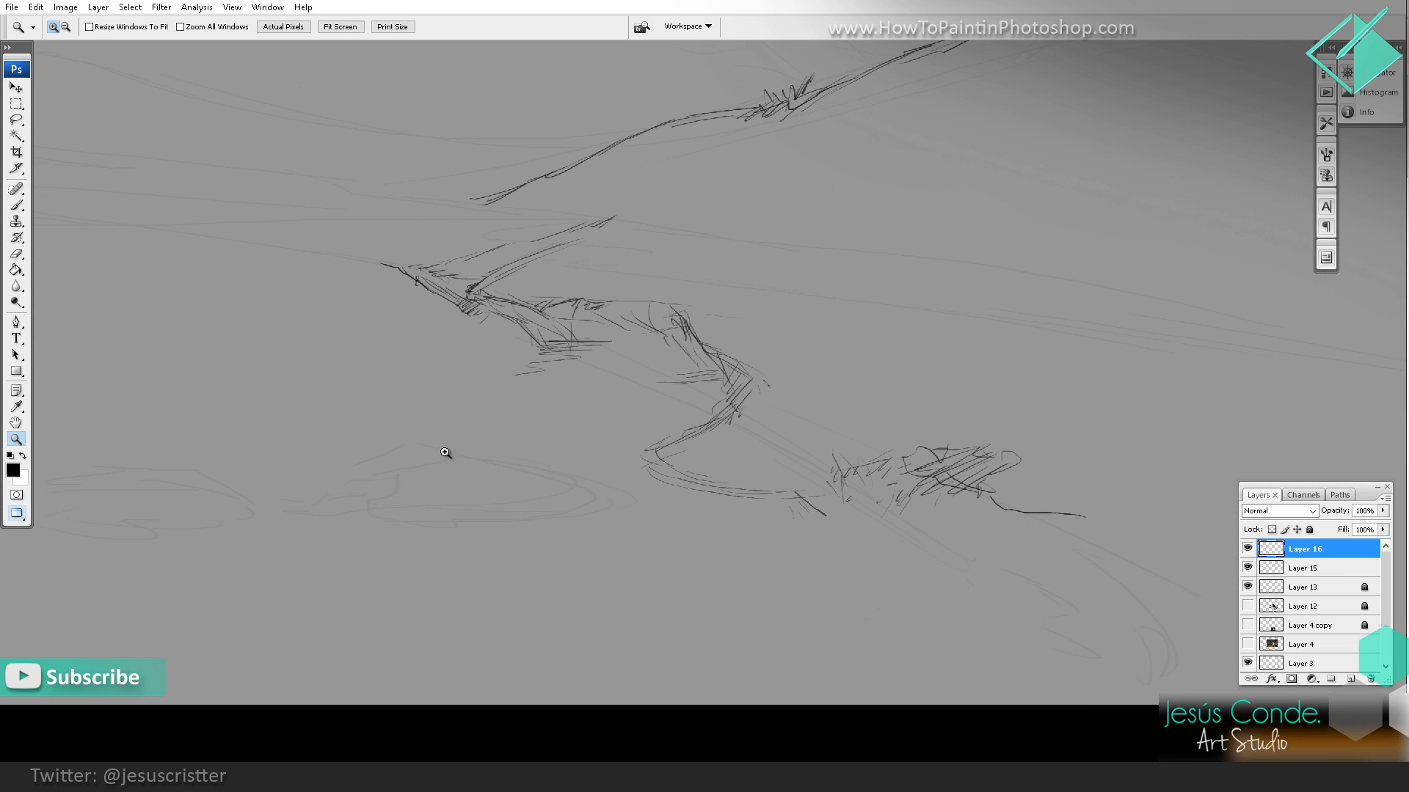
key(b)
mouse_move(309, 510)
mouse_down()
mouse_move(445, 429)
mouse_move(482, 468)
mouse_move(527, 458)
mouse_move(595, 490)
mouse_move(499, 517)
mouse_up()
drag(364, 507, 440, 506)
drag(452, 516, 469, 512)
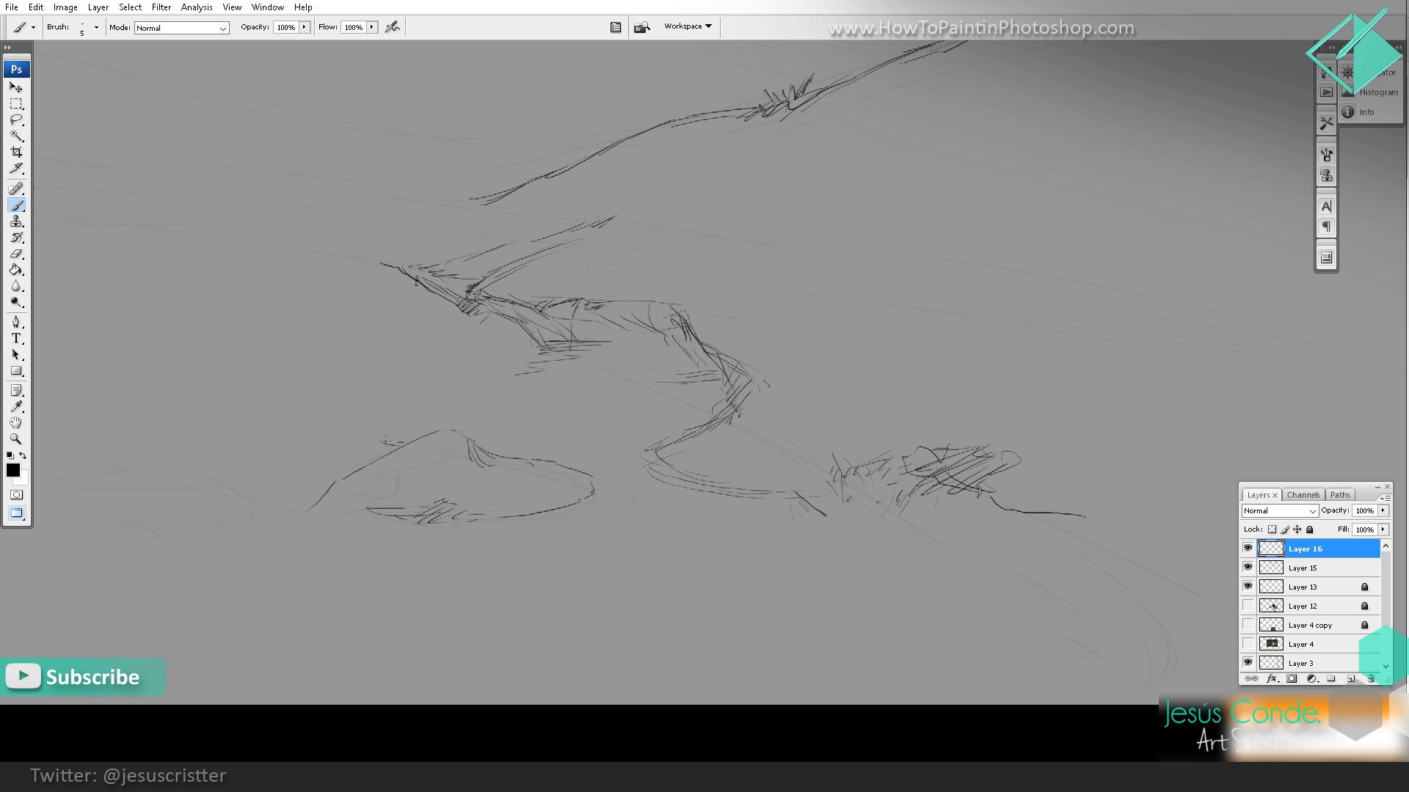
Step: Extend the water rock's outline with a hatched side face and closed base, and erase the excess inner contour and crease lines
mouse_move(385, 443)
mouse_down()
mouse_move(321, 459)
mouse_move(290, 496)
mouse_move(494, 525)
mouse_move(596, 488)
mouse_move(530, 459)
mouse_up()
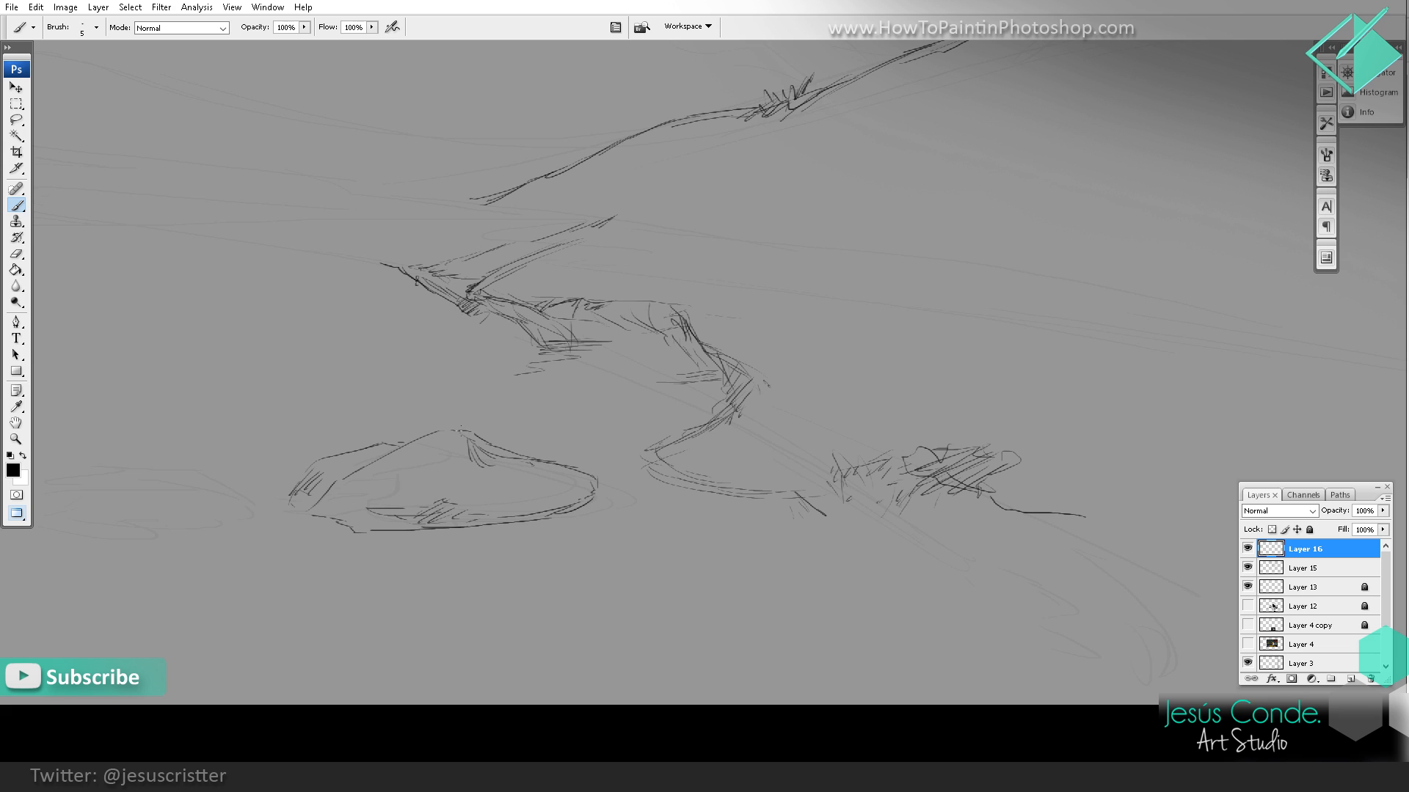
drag(460, 431, 406, 437)
drag(552, 409, 649, 395)
key(e)
mouse_move(458, 453)
mouse_down()
mouse_move(496, 434)
mouse_move(426, 445)
mouse_move(412, 502)
mouse_up()
key(b)
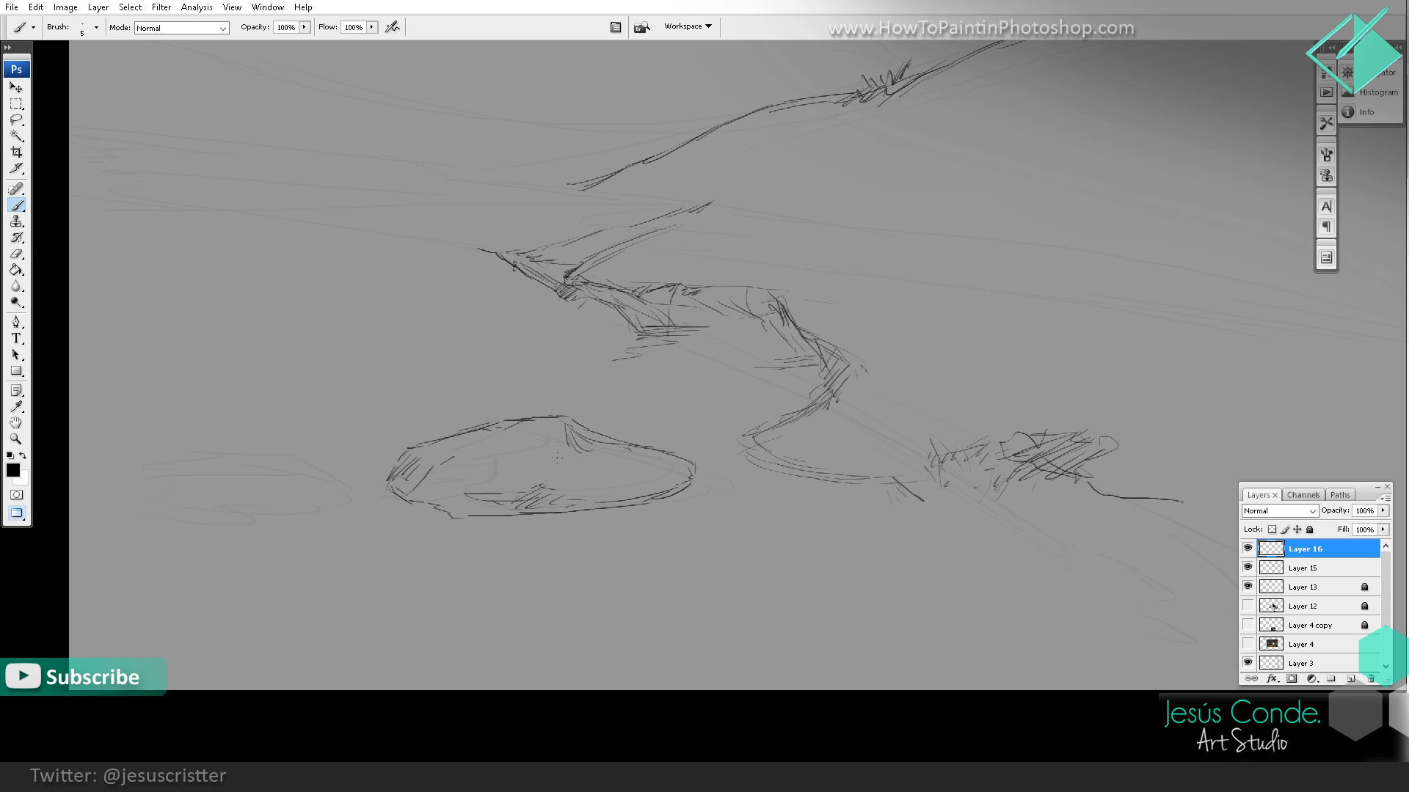
key(e)
mouse_move(570, 449)
mouse_down()
mouse_move(620, 445)
mouse_move(603, 434)
mouse_move(638, 448)
mouse_up()
key(b)
Step: Switch to Spotify, start playback of the Piano playlist, dismiss the advert and return to the Photoshop drawing
key(alt+Tab)
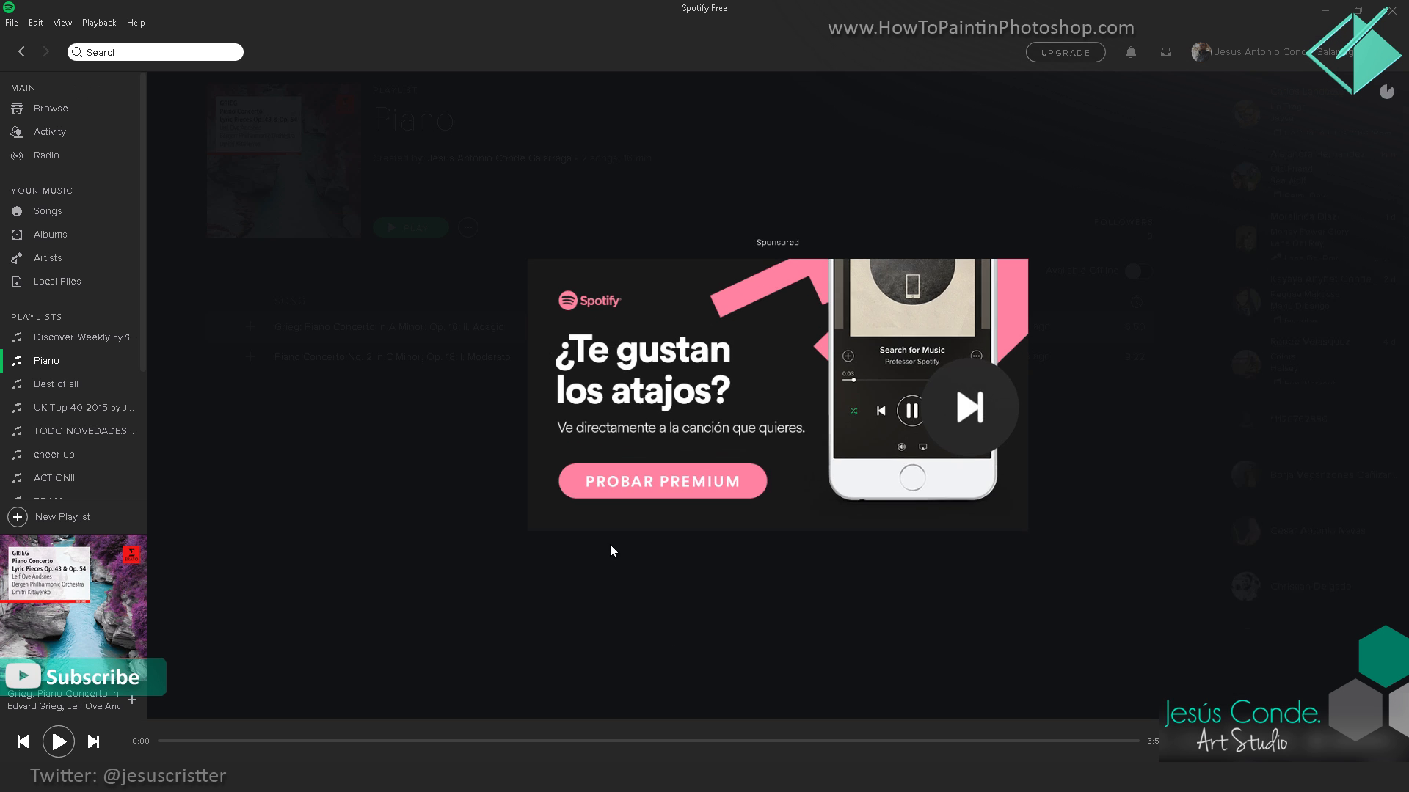
click(66, 741)
click(410, 670)
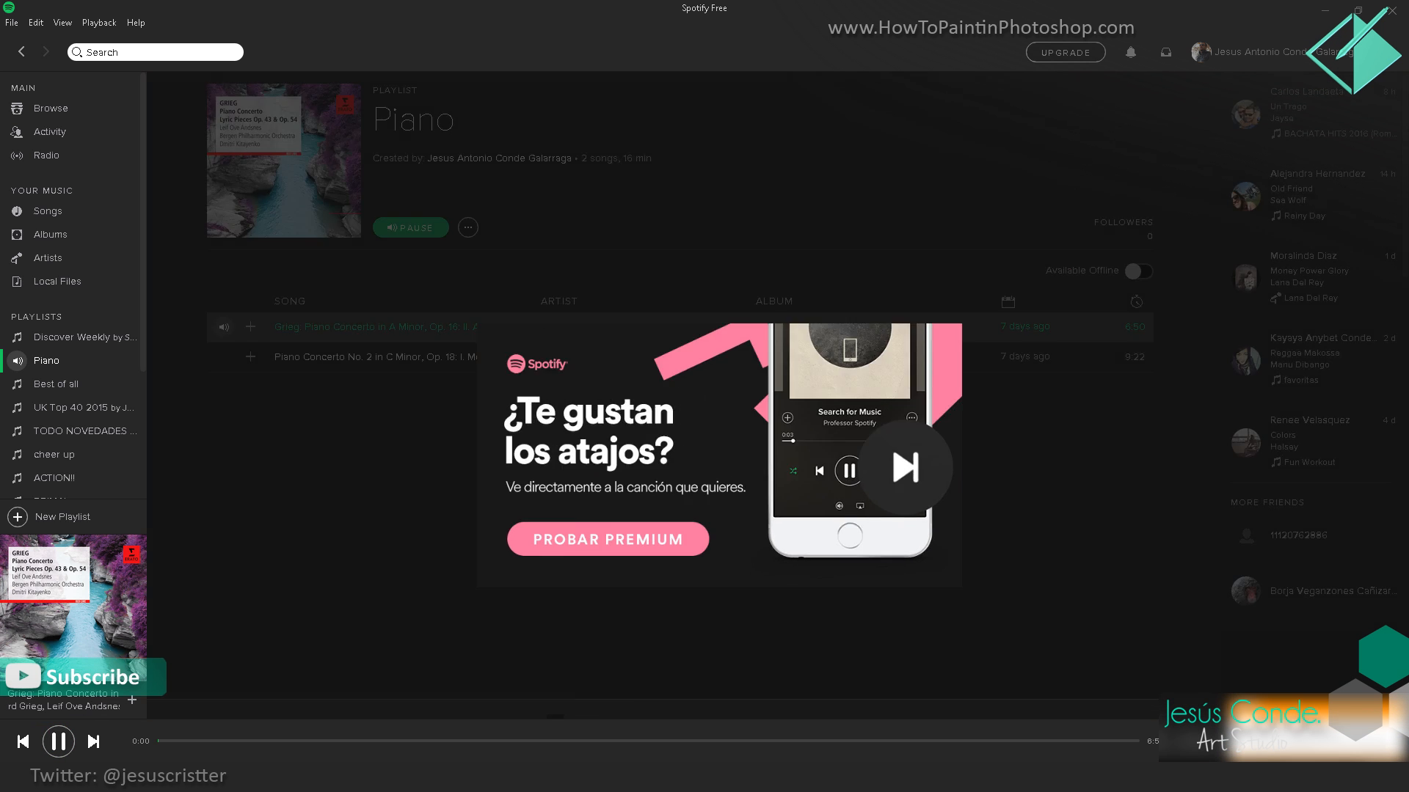
key(alt+Tab)
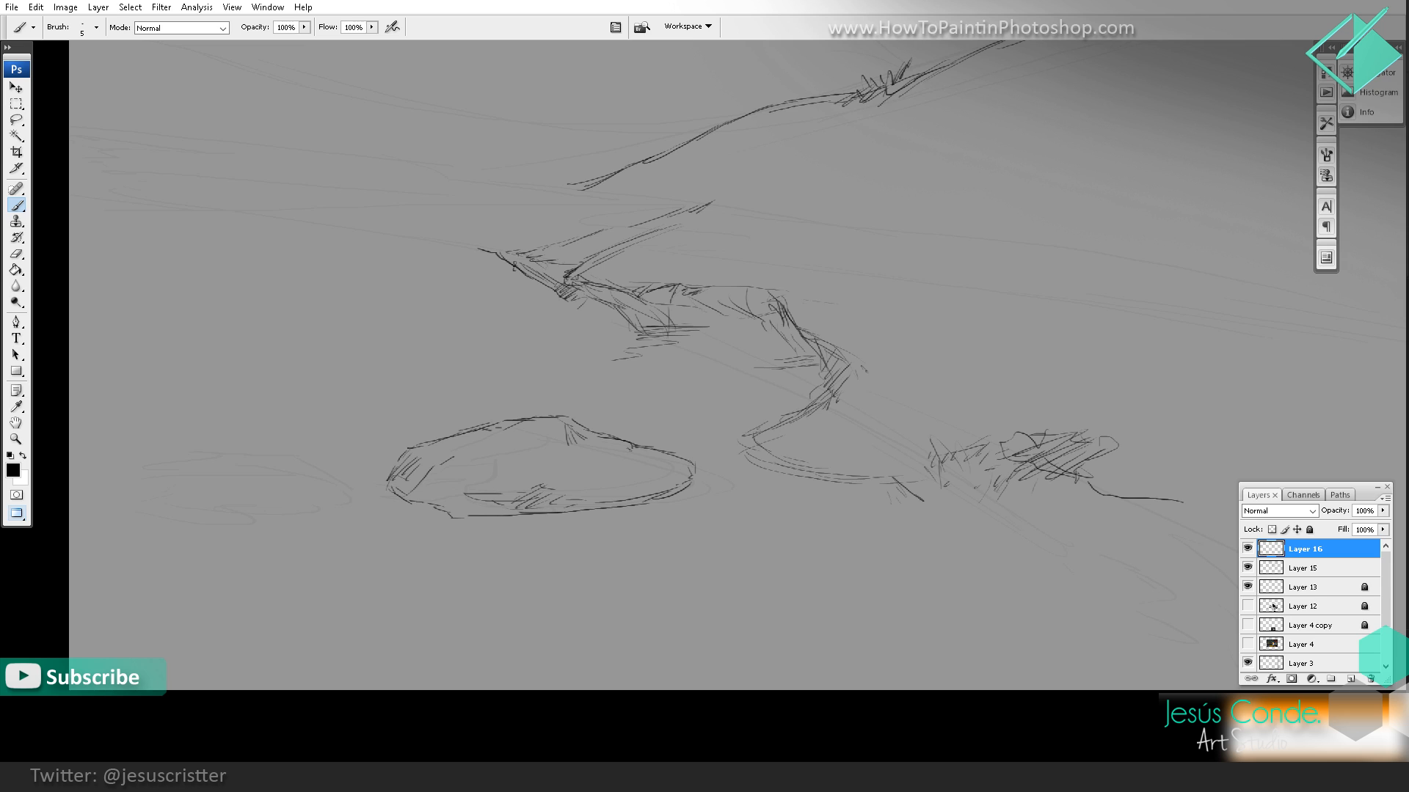
key(alt+Tab)
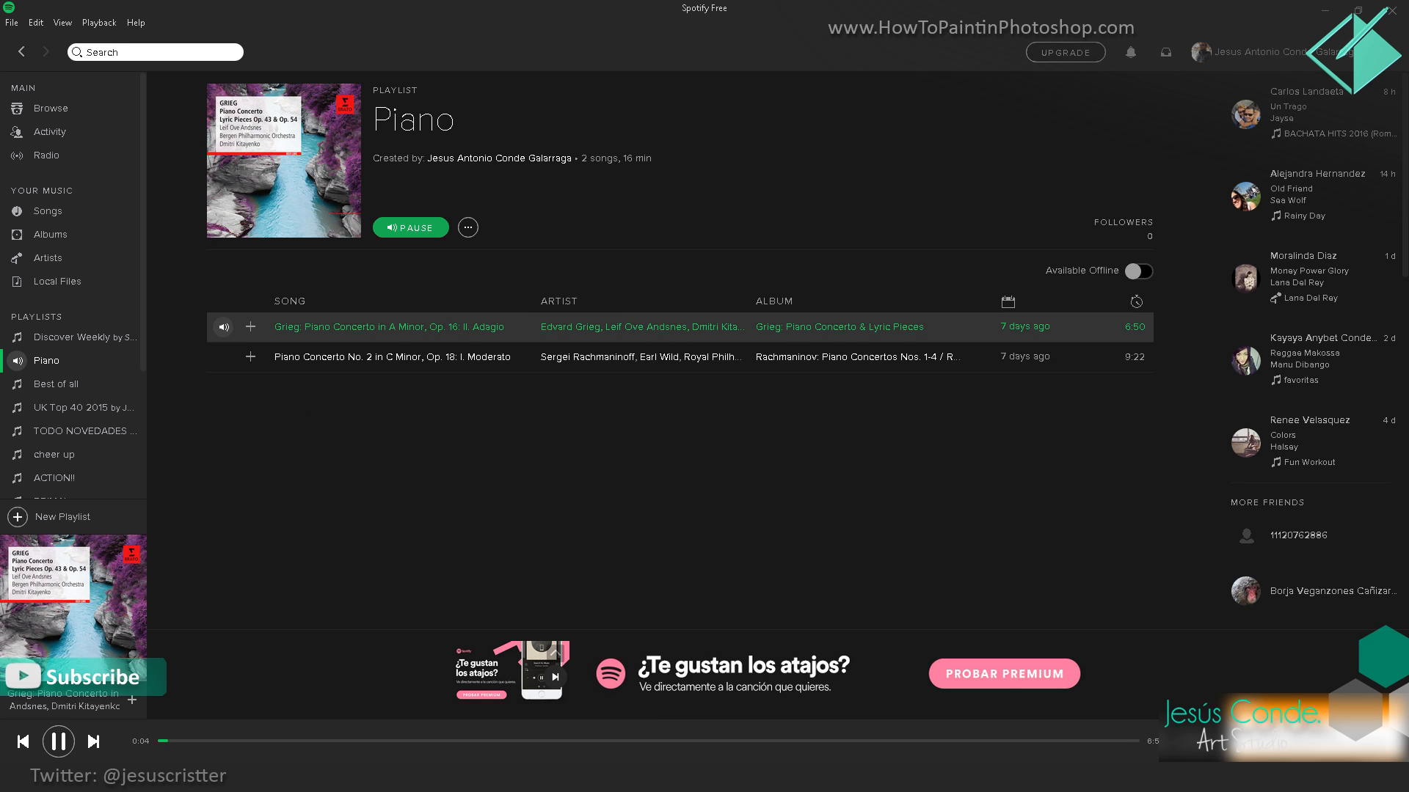
key(alt+Tab)
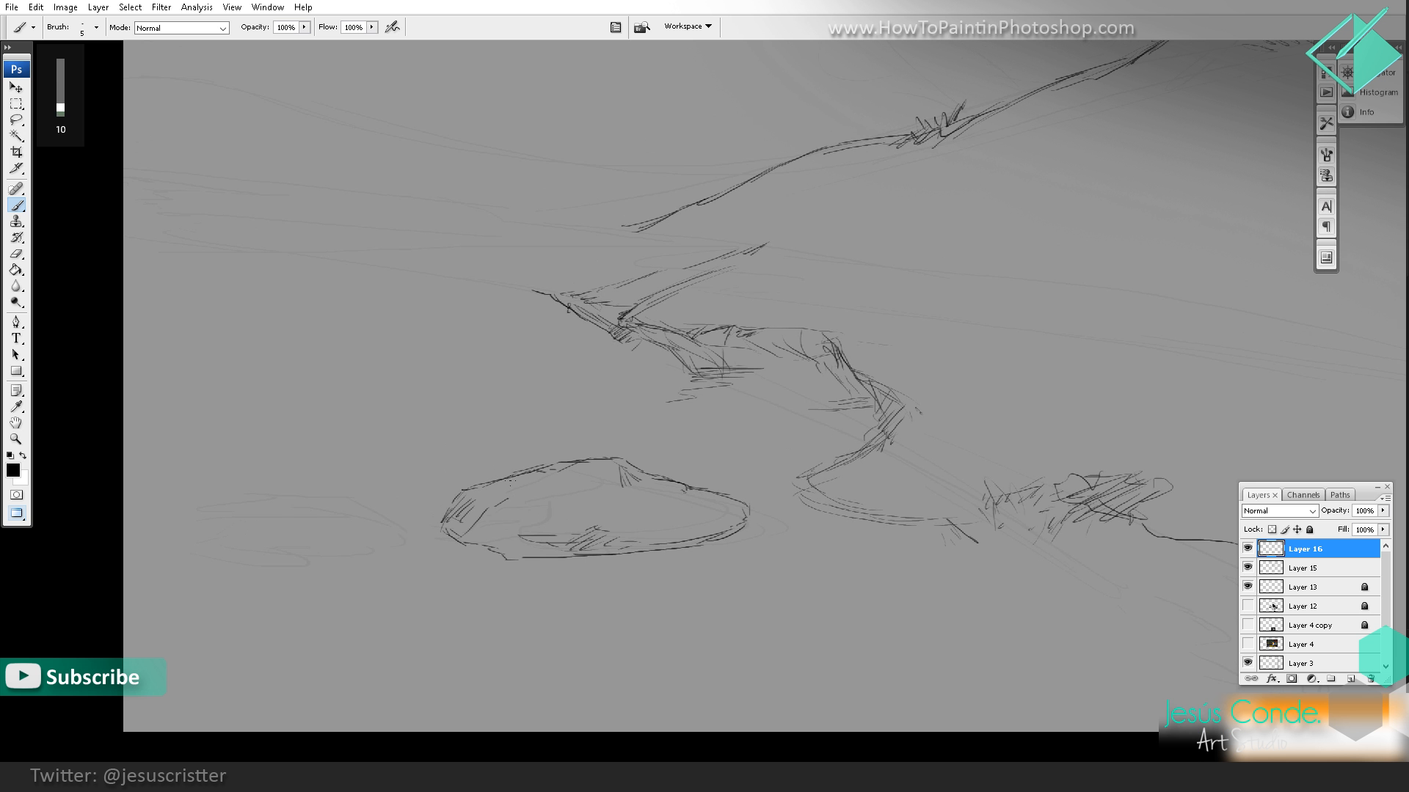
Step: Draw the jagged edge between the rock's top and side faces, hatch the side face and darken the outer contour
drag(608, 474, 570, 500)
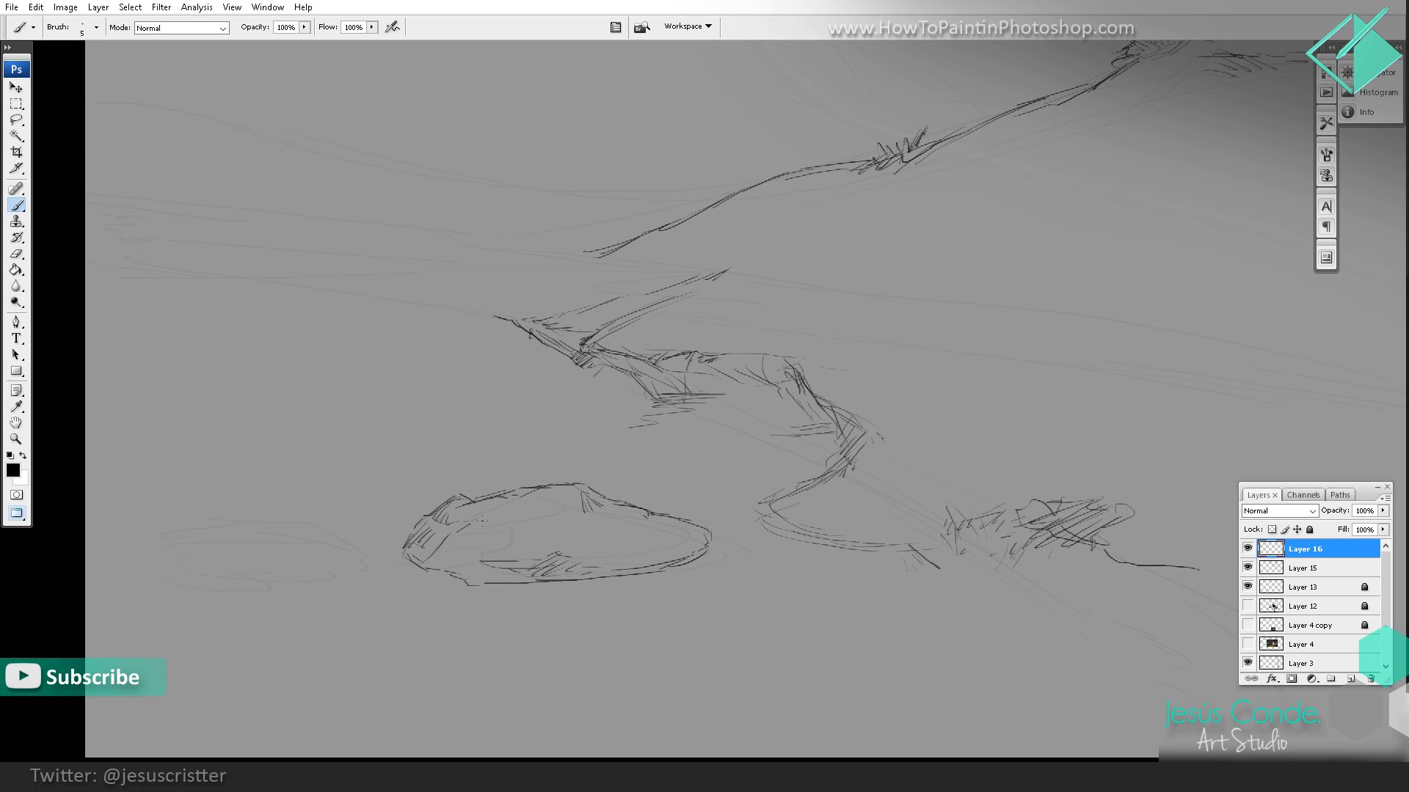
mouse_move(484, 534)
mouse_down()
mouse_move(446, 566)
mouse_move(465, 581)
mouse_up()
mouse_move(490, 568)
mouse_down()
mouse_move(470, 585)
mouse_move(493, 499)
mouse_move(570, 481)
mouse_move(708, 540)
mouse_up()
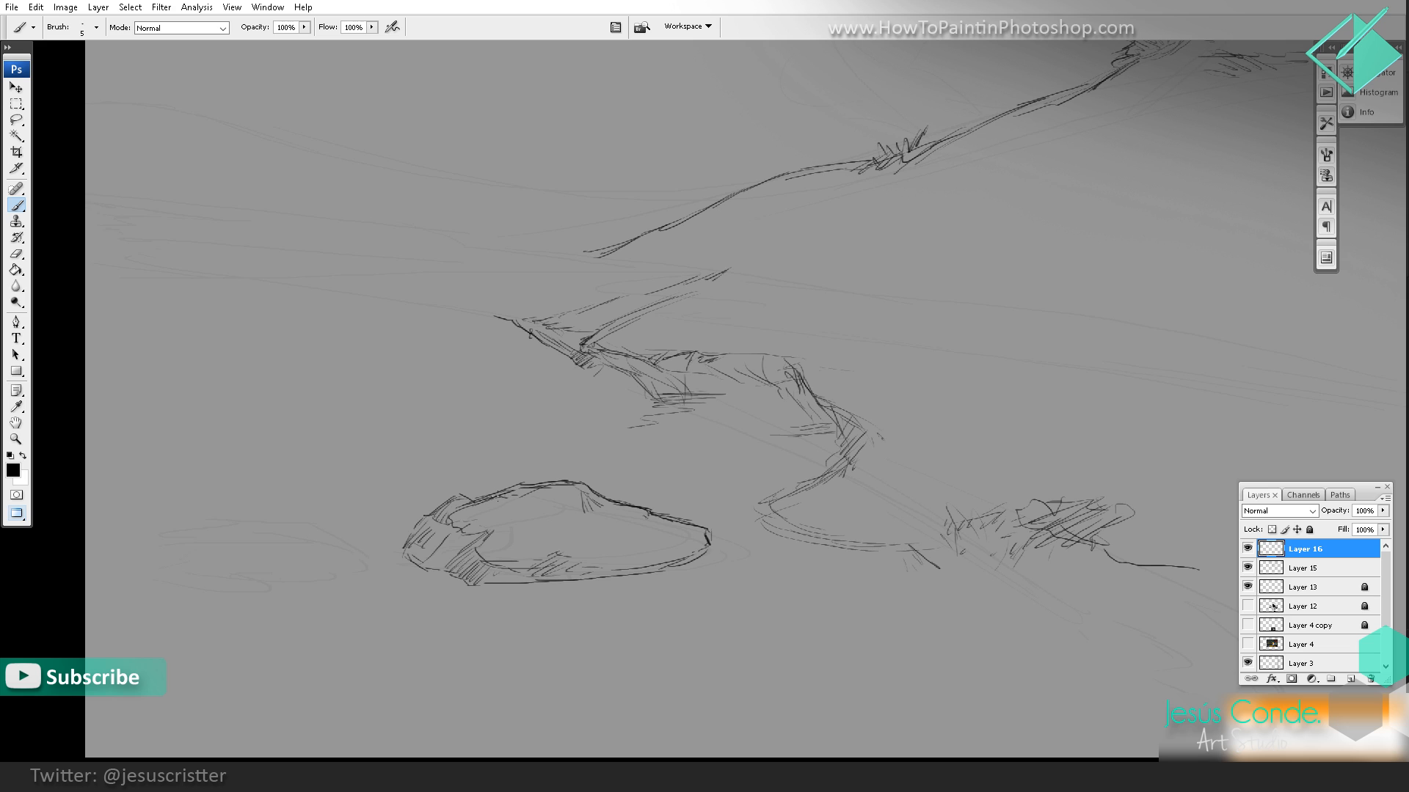
drag(464, 489, 417, 521)
drag(444, 568, 475, 576)
drag(475, 575, 539, 582)
Step: Hatch short shadow and reflection strokes in the water around the rock's base and check the whole composition
drag(672, 556, 753, 541)
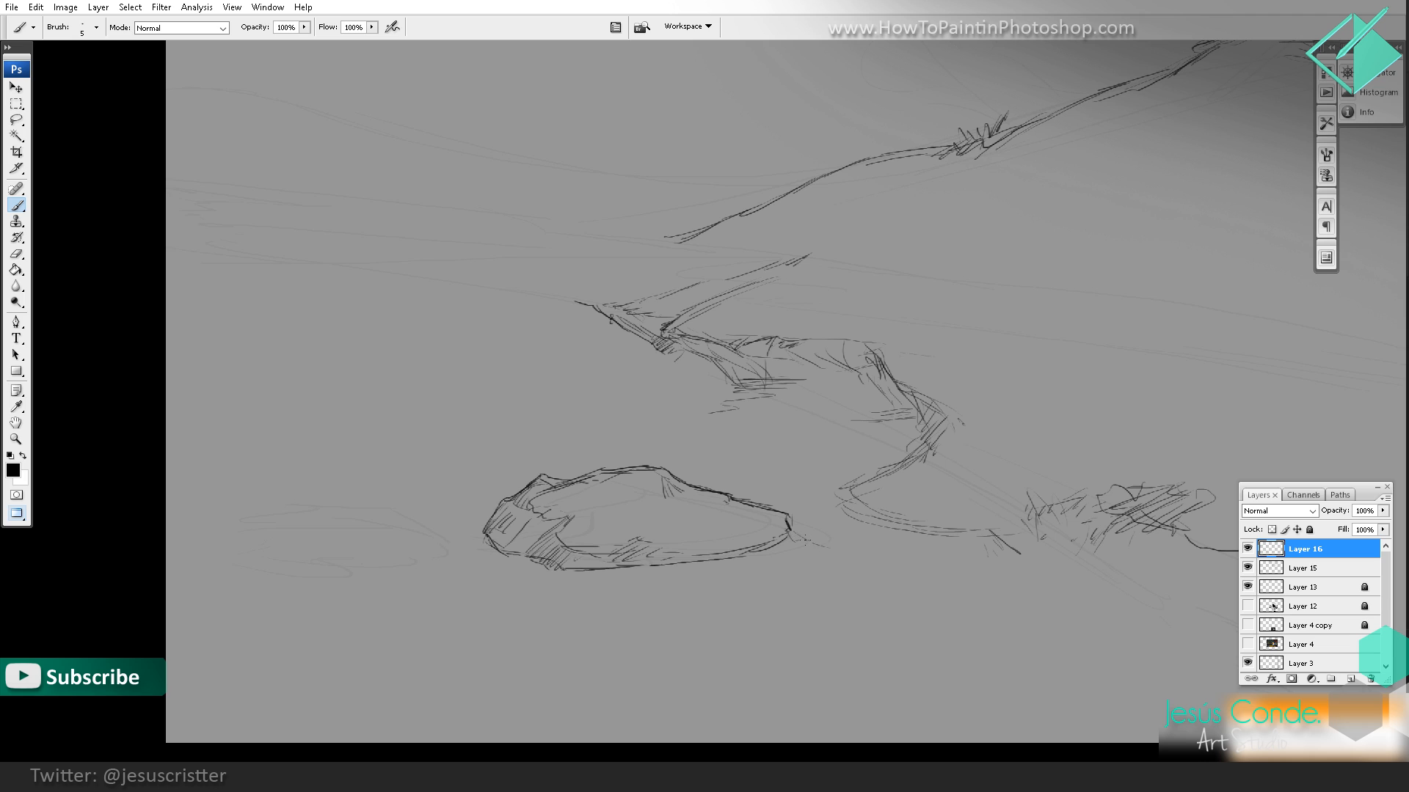
mouse_move(768, 569)
mouse_down()
mouse_move(802, 547)
mouse_move(756, 548)
mouse_up()
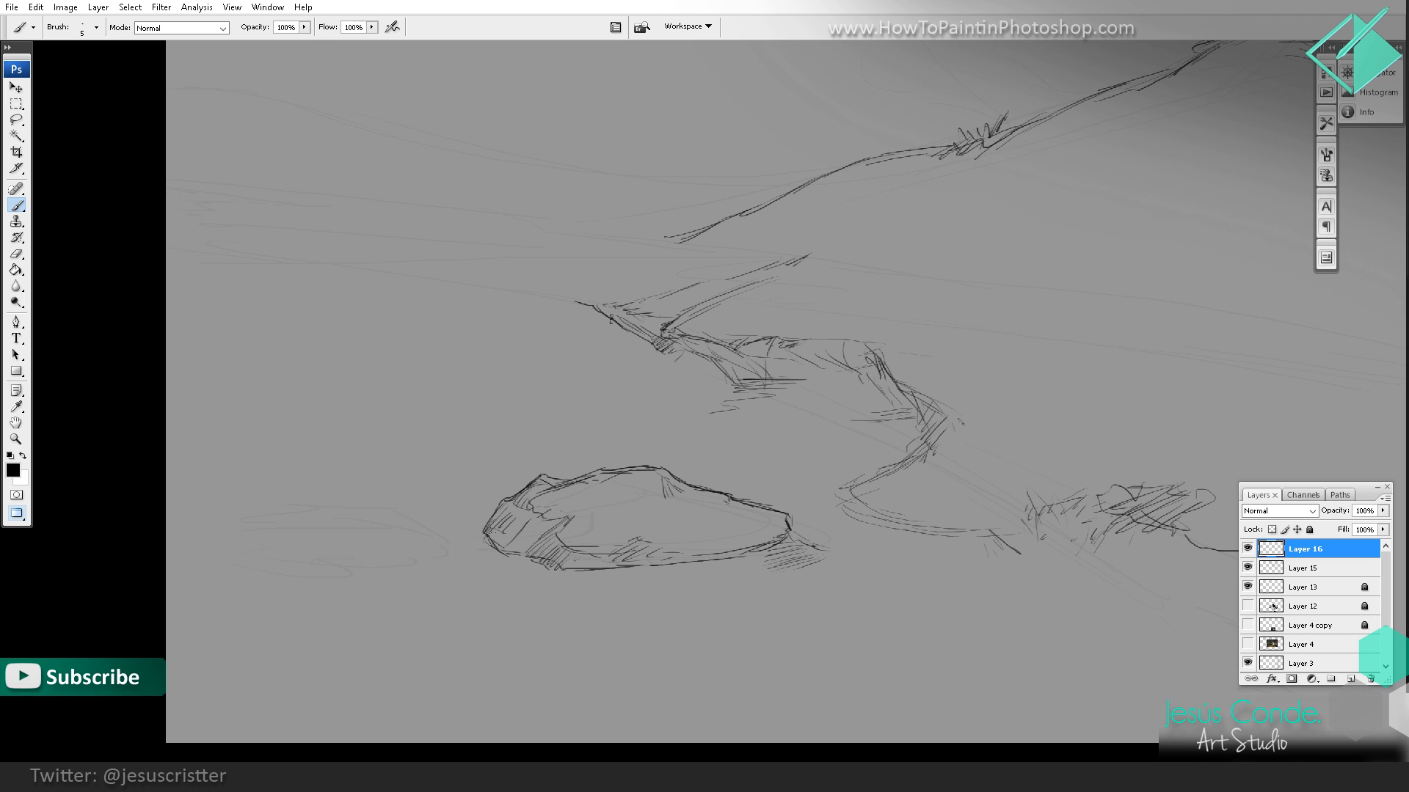
mouse_move(486, 549)
mouse_down()
mouse_move(482, 569)
mouse_move(493, 559)
mouse_move(530, 577)
mouse_move(664, 571)
mouse_up()
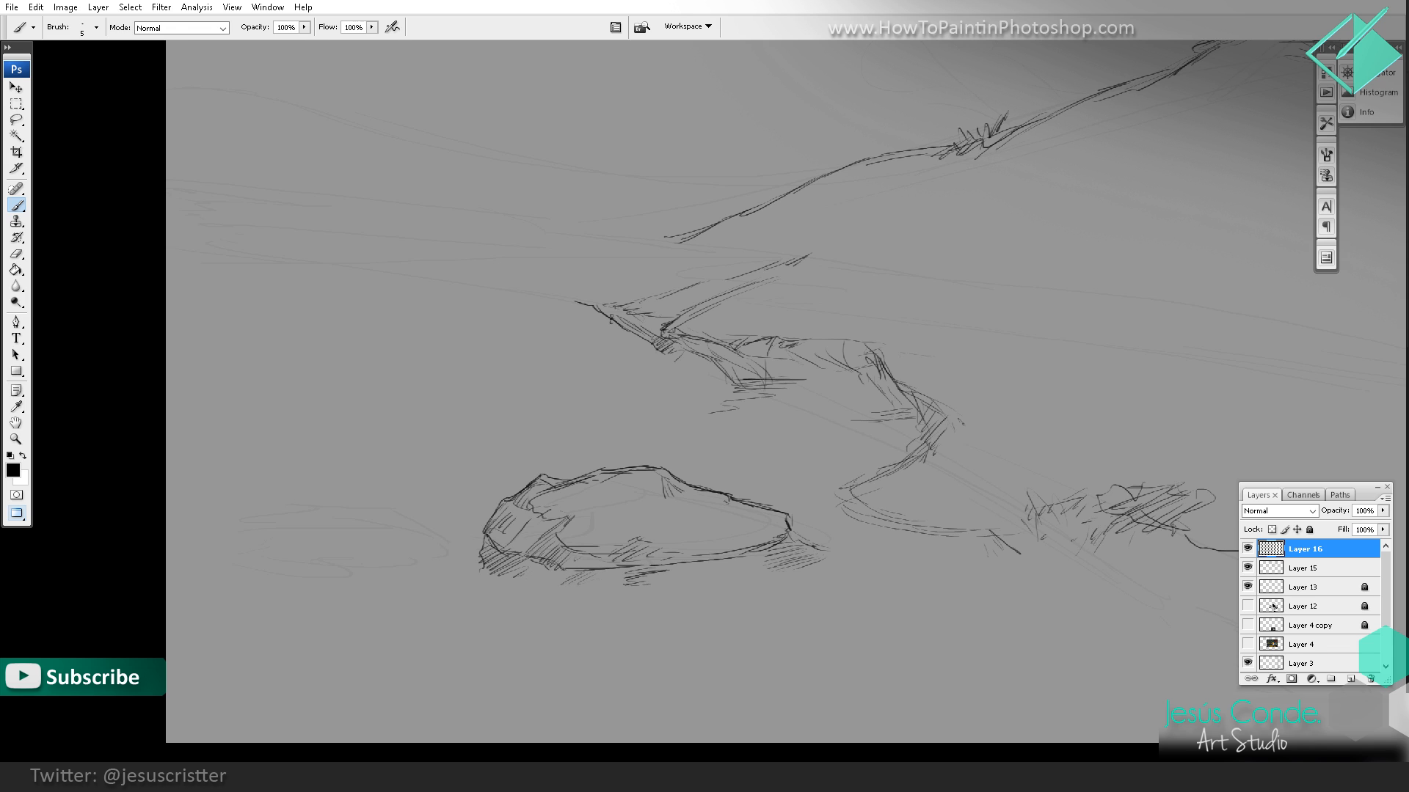
key(z)
alt+click(794, 507)
alt+click(795, 490)
alt+click(793, 486)
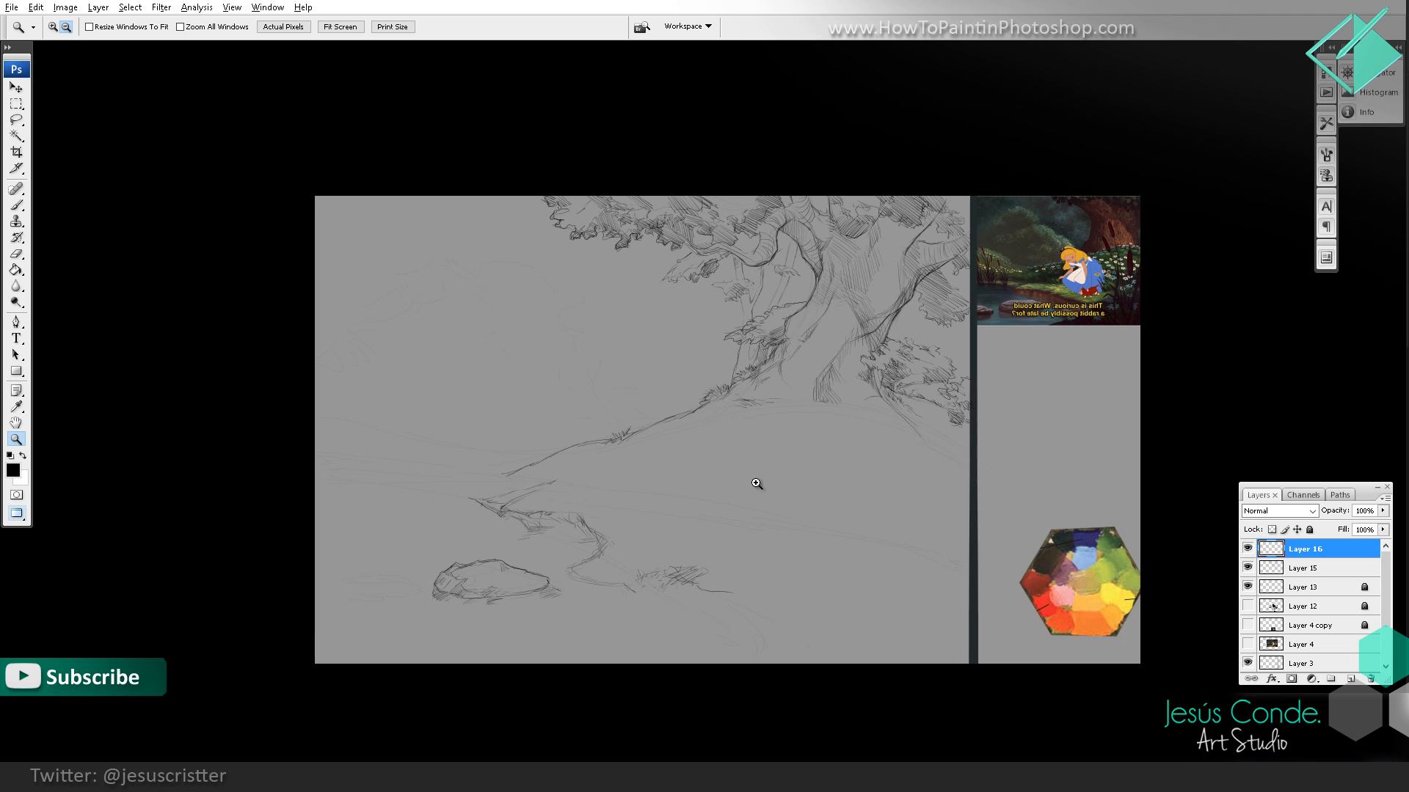
drag(684, 510, 712, 503)
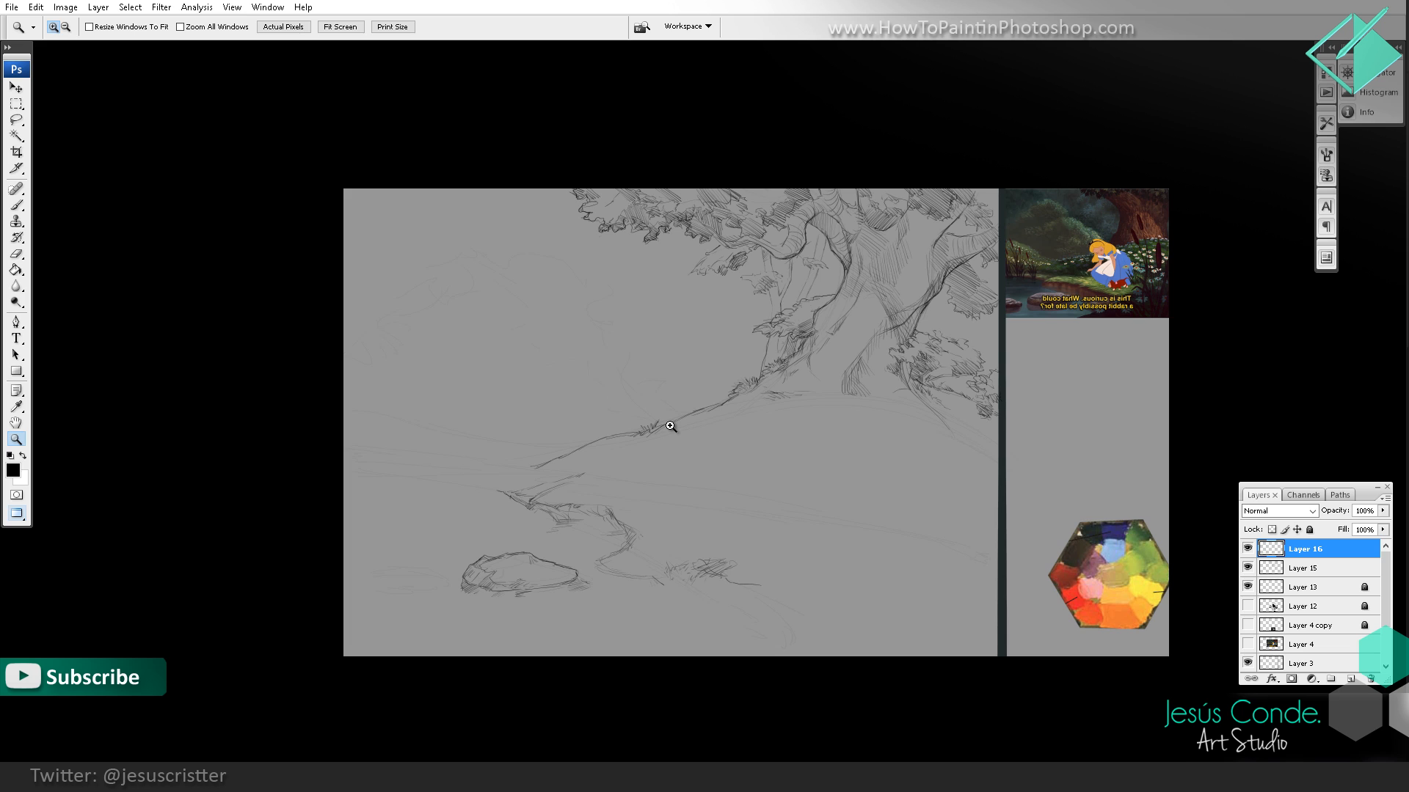
Step: Hatch the dark underside and water shadow of the rock at the canvas's left edge, and add shading strokes across its face
click(670, 426)
key(b)
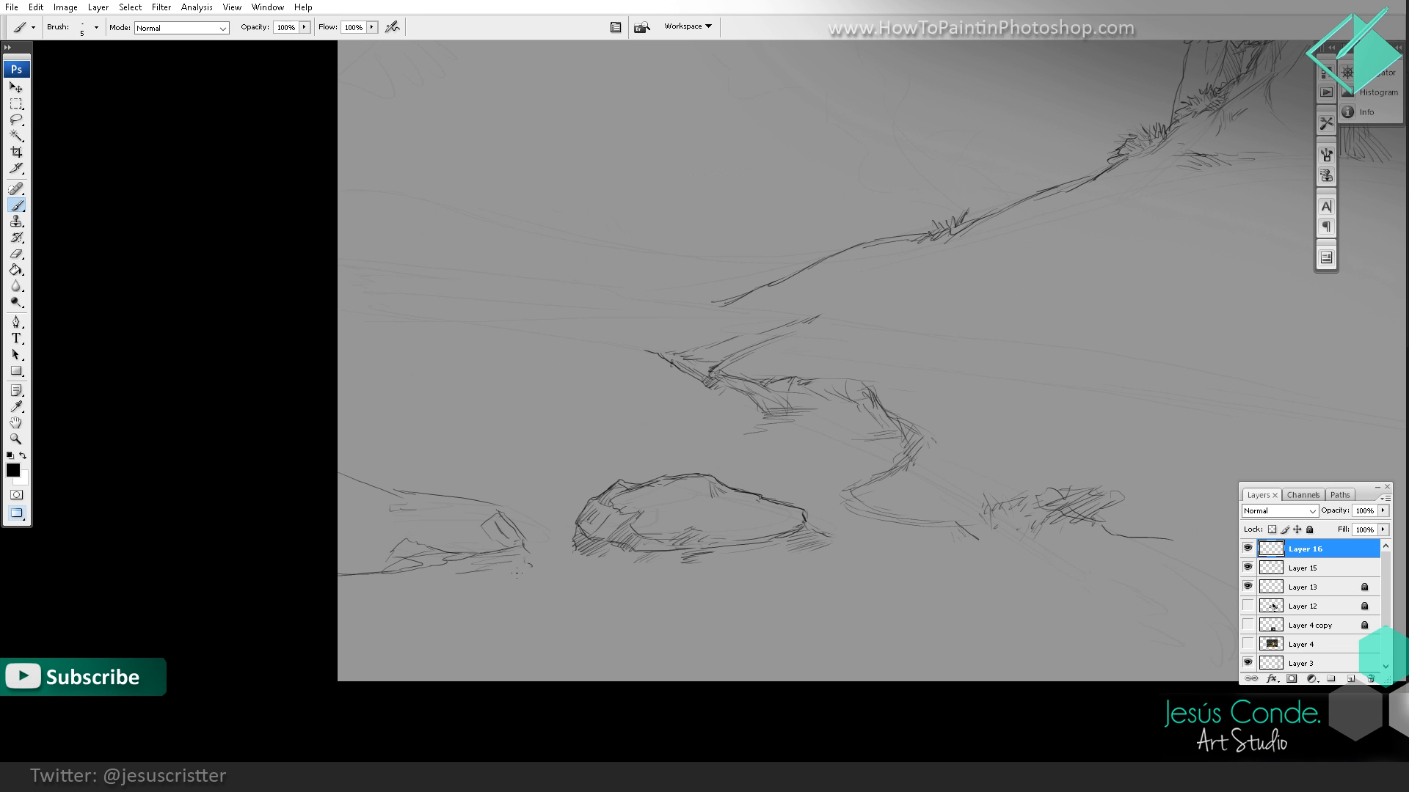
mouse_move(389, 599)
mouse_down()
mouse_move(338, 594)
mouse_move(366, 598)
mouse_up()
mouse_move(359, 599)
mouse_down()
mouse_move(392, 575)
mouse_move(356, 599)
mouse_up()
drag(383, 576, 342, 598)
drag(363, 579, 338, 589)
drag(339, 580, 487, 553)
drag(412, 564, 473, 558)
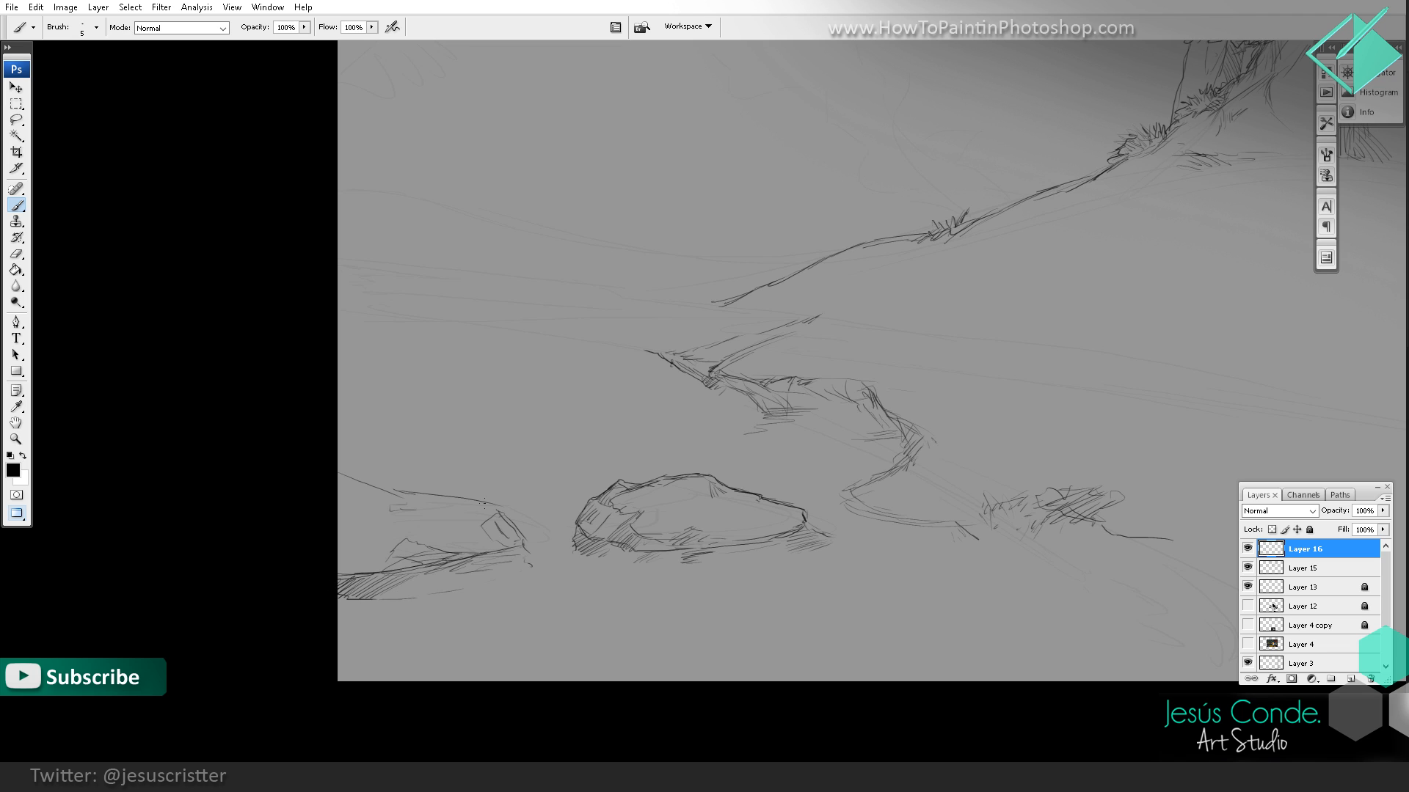
mouse_move(486, 507)
mouse_down()
mouse_move(328, 484)
mouse_move(431, 499)
mouse_move(378, 528)
mouse_up()
mouse_move(378, 532)
mouse_down()
mouse_move(357, 541)
mouse_move(375, 539)
mouse_up()
Step: Extend the far riverbank line to the canvas's left edge and hatch the bank's underside
drag(830, 397, 501, 466)
mouse_move(758, 443)
mouse_down()
mouse_move(654, 481)
mouse_move(725, 457)
mouse_move(687, 439)
mouse_move(725, 437)
mouse_up()
alt+click(714, 474)
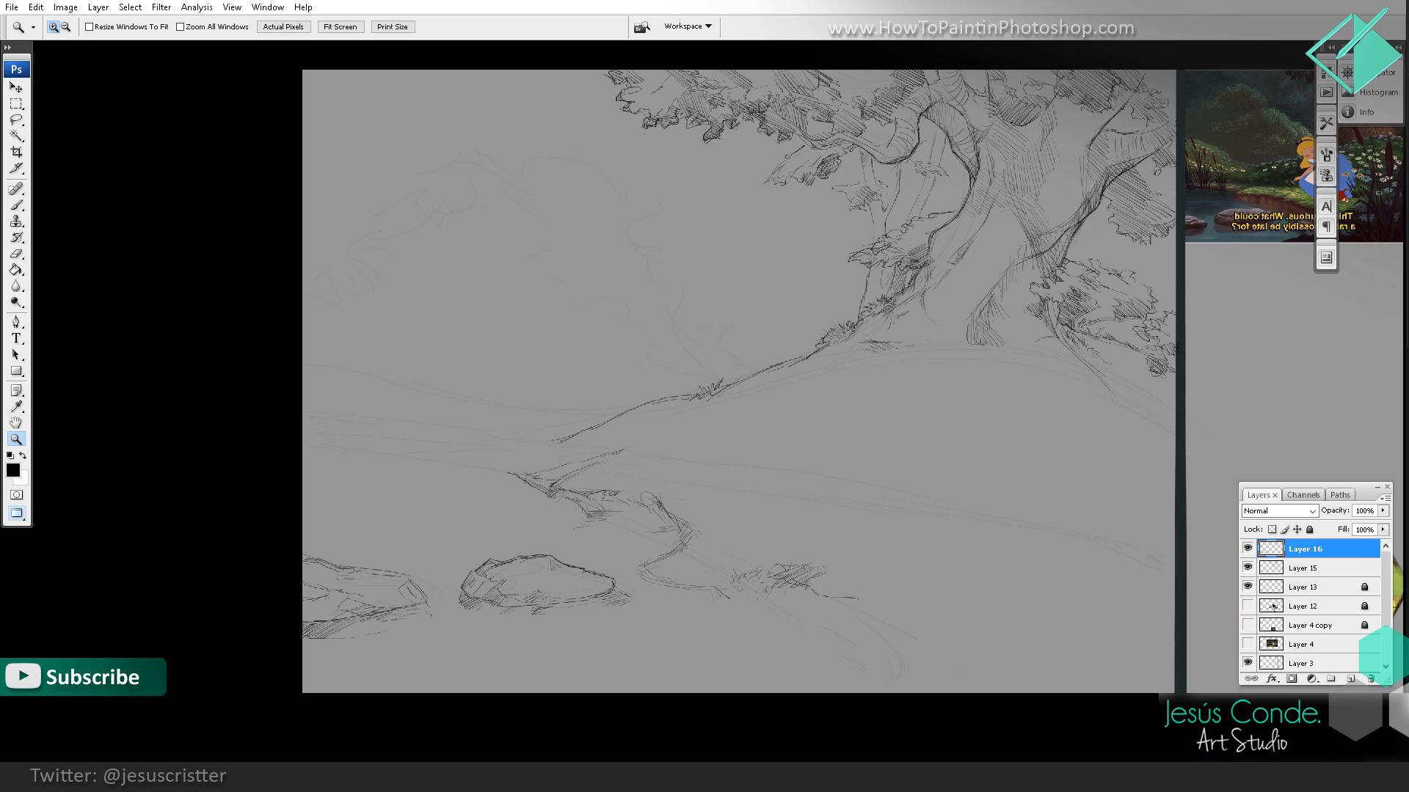
key(b)
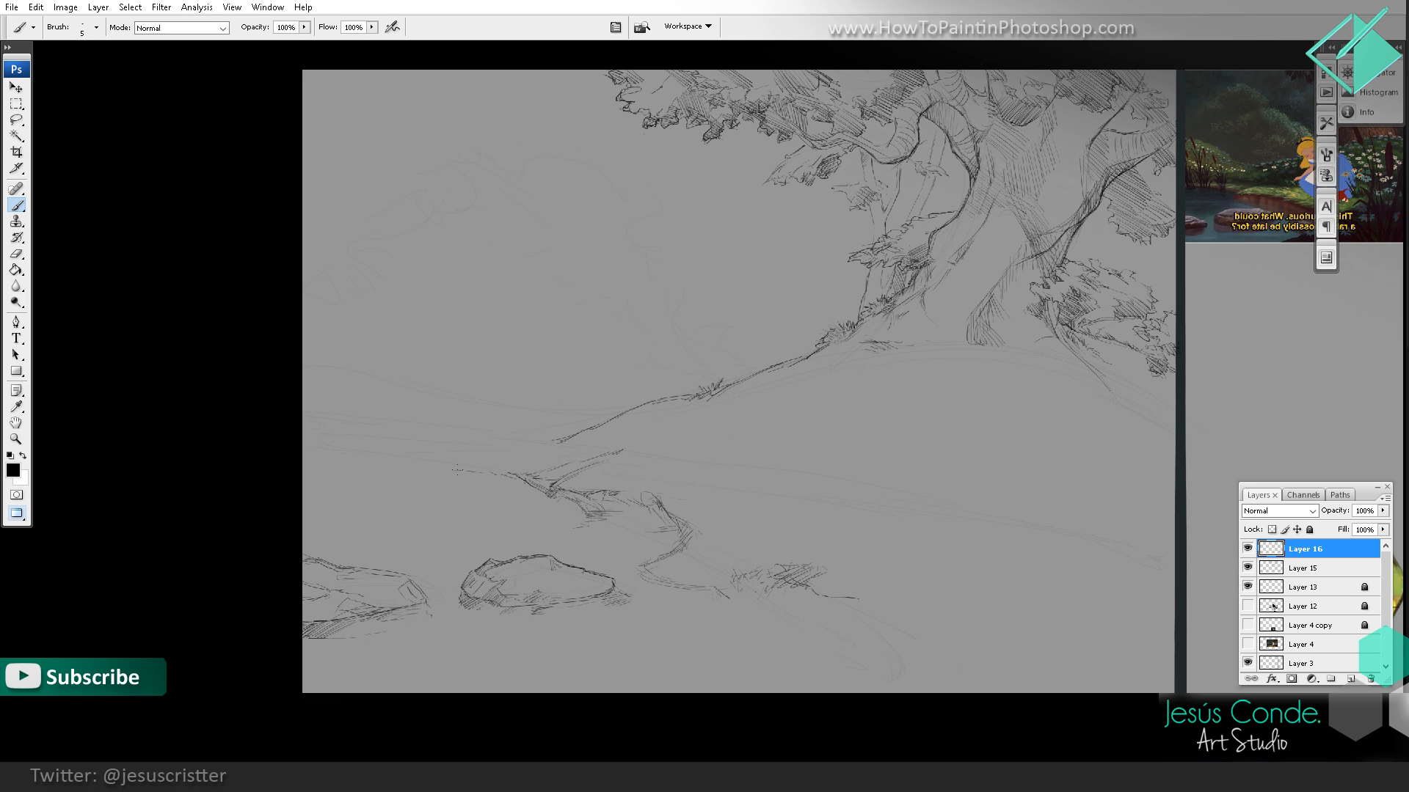
drag(404, 459, 300, 468)
mouse_move(514, 490)
mouse_down()
mouse_move(424, 477)
mouse_move(451, 469)
mouse_move(409, 477)
mouse_move(488, 475)
mouse_up()
Step: Draw short grass tufts and tall, thin reeds rising from the far riverbank at the canvas's left edge
key(z)
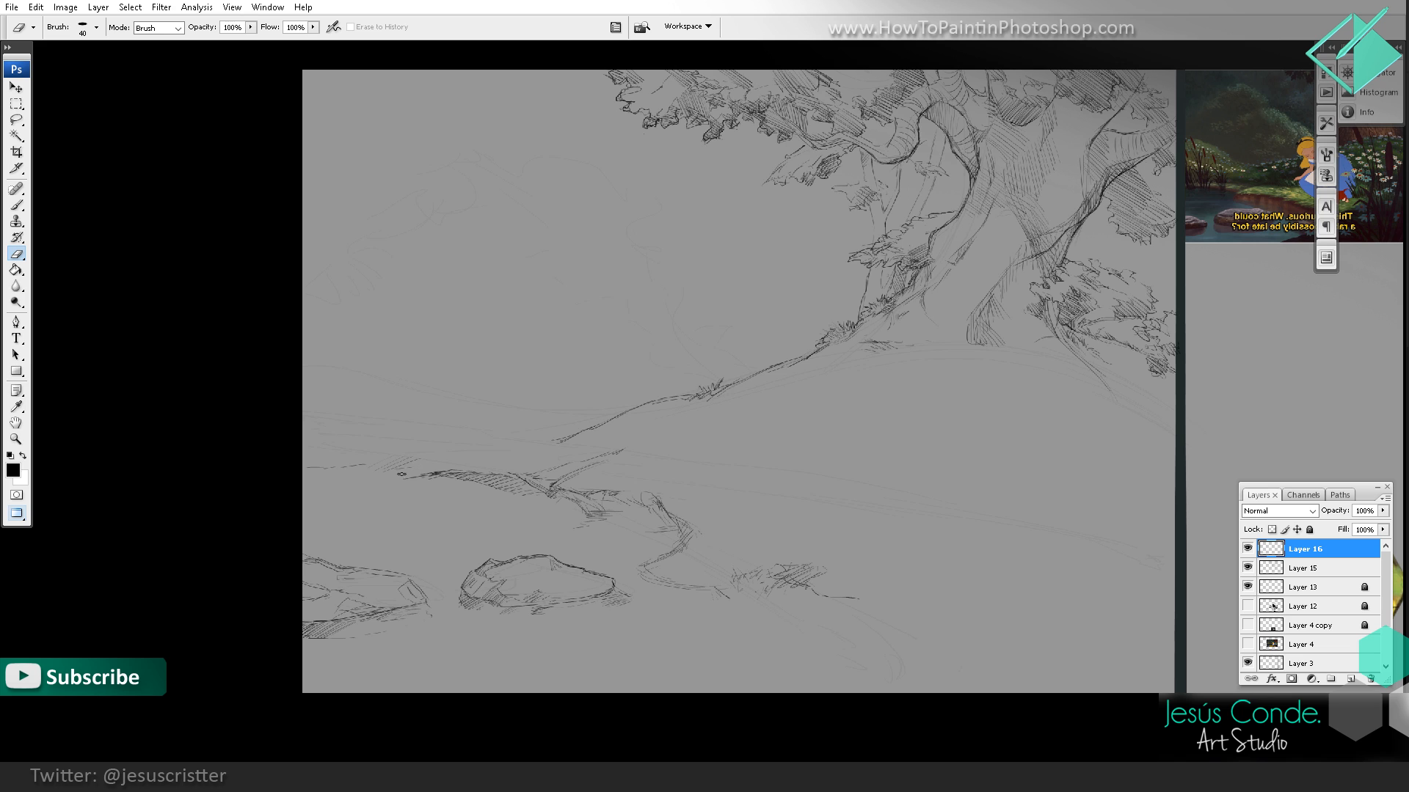
click(466, 467)
key(b)
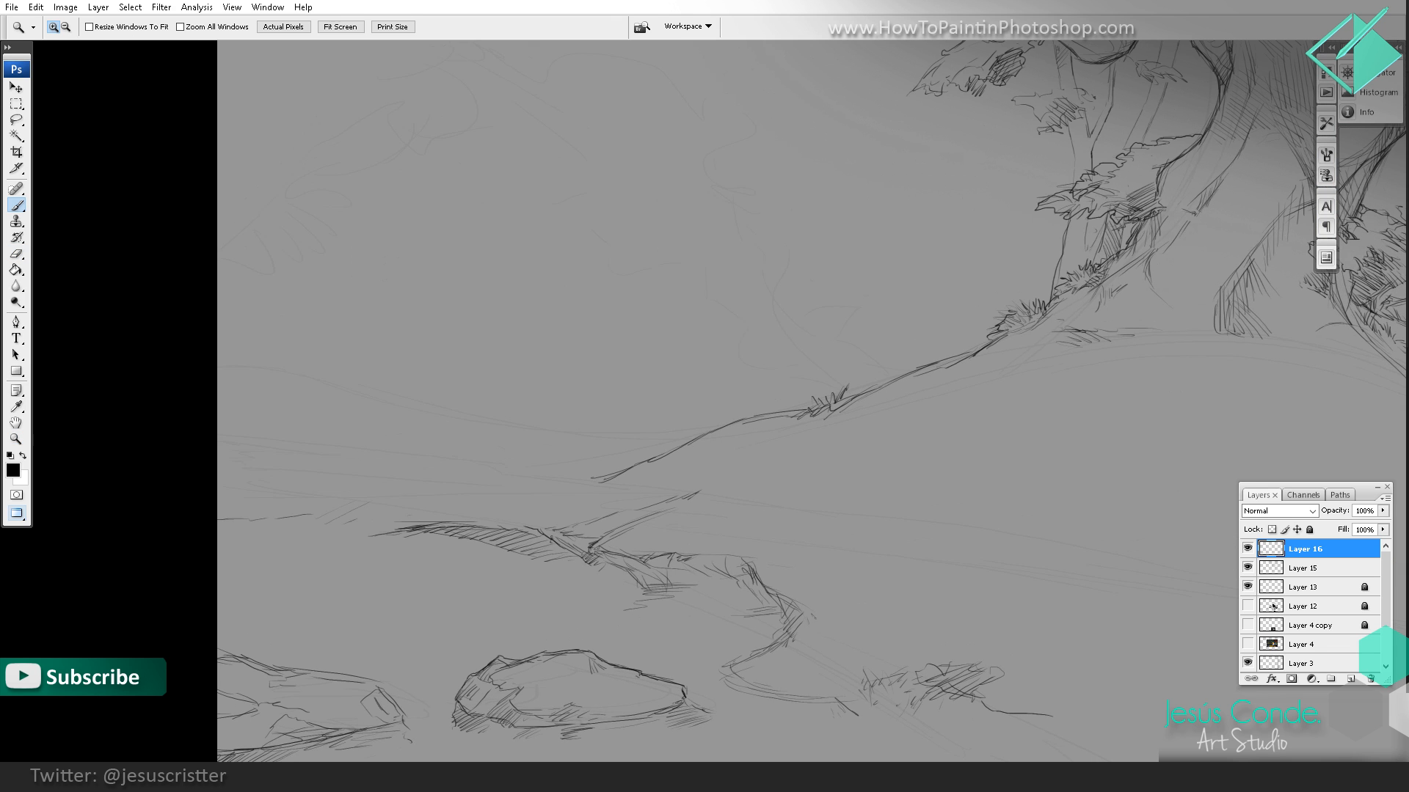
mouse_move(367, 529)
mouse_down()
mouse_move(335, 502)
mouse_move(298, 508)
mouse_up()
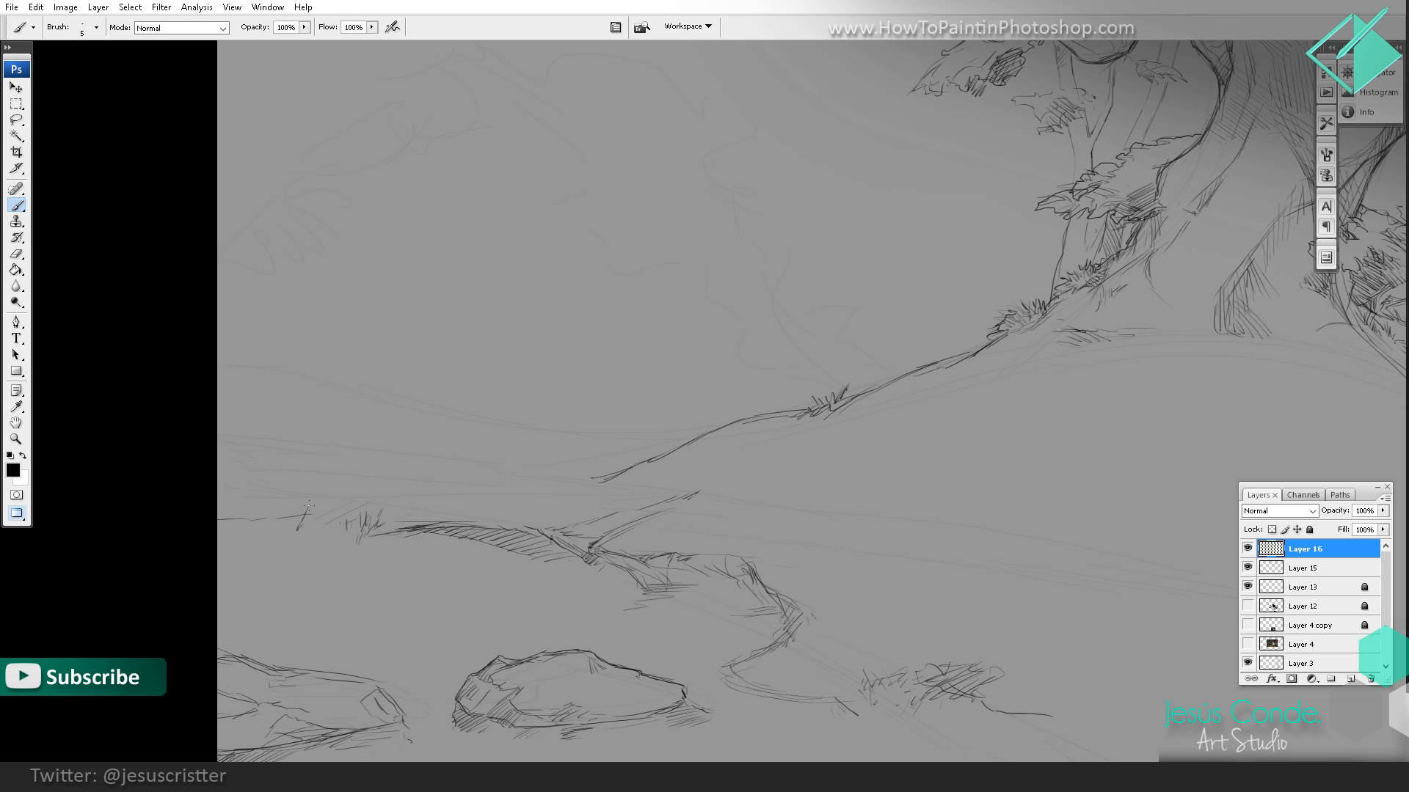
drag(367, 371, 312, 493)
mouse_move(311, 439)
mouse_down()
mouse_move(294, 533)
mouse_move(252, 425)
mouse_move(265, 345)
mouse_up()
drag(247, 510, 268, 414)
drag(298, 359, 323, 320)
drag(247, 482, 261, 438)
mouse_move(250, 529)
mouse_down()
mouse_move(271, 494)
mouse_move(221, 366)
mouse_up()
drag(235, 452, 231, 342)
drag(248, 535, 234, 404)
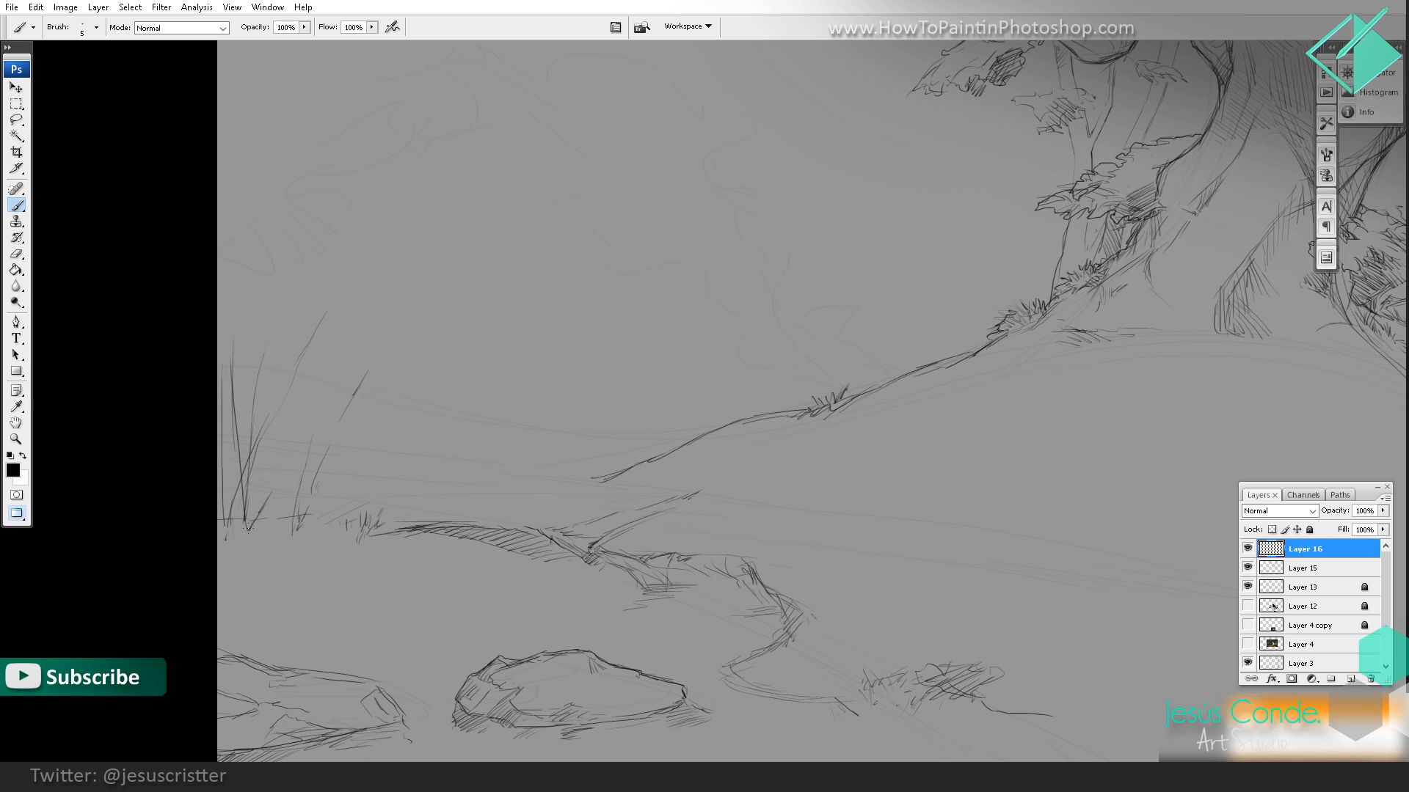
Step: Add shorter, curved grass blades around the reeds and along the far riverbank, and check the whole composition
mouse_move(303, 531)
mouse_down()
mouse_move(361, 455)
mouse_move(348, 482)
mouse_move(284, 513)
mouse_move(288, 473)
mouse_up()
drag(243, 532, 340, 458)
drag(273, 543, 291, 480)
drag(413, 534, 438, 452)
key(z)
alt+click(619, 334)
alt+click(620, 334)
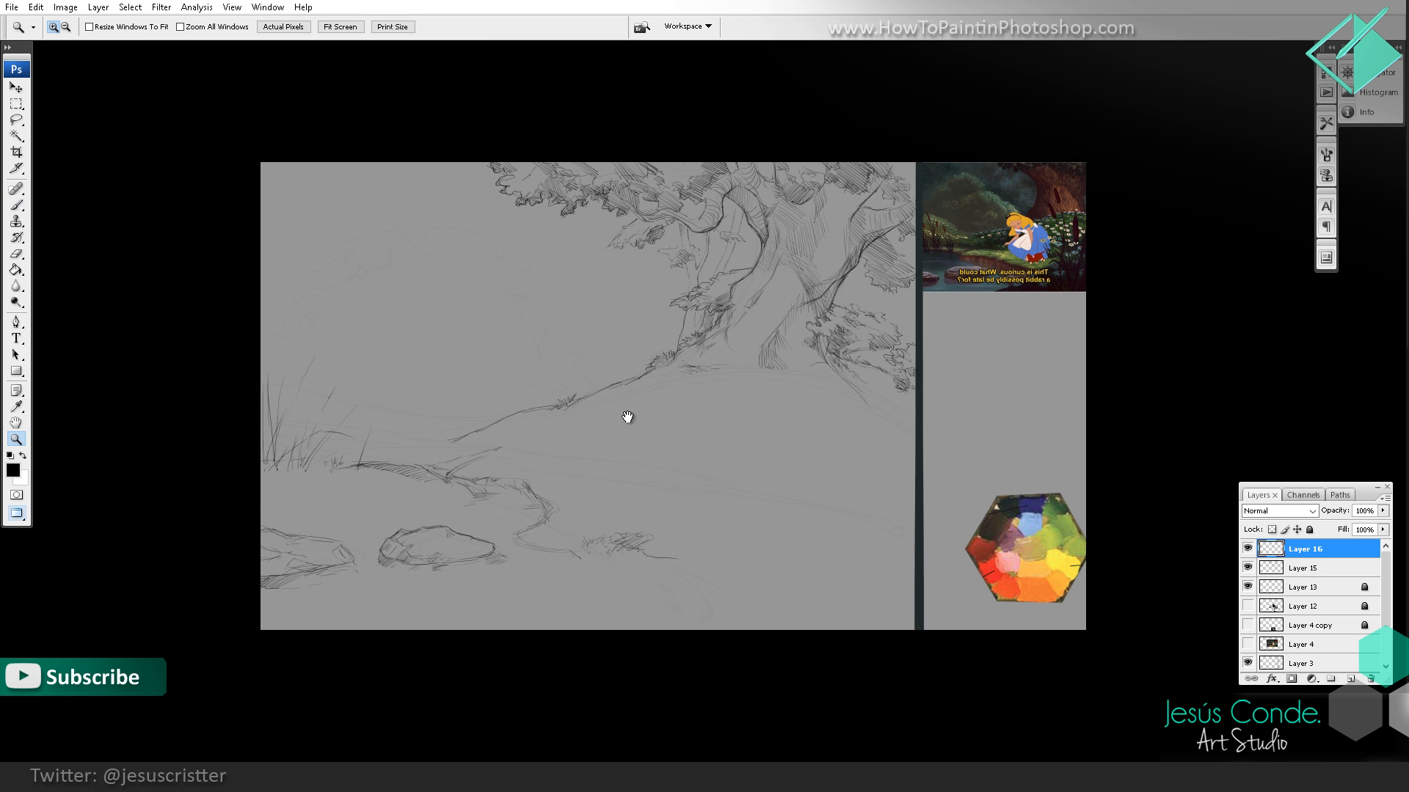
Step: Outline the edge of the foreground bank at the canvas's bottom and start hatching beneath it
drag(630, 417, 611, 430)
drag(711, 433, 668, 450)
click(730, 536)
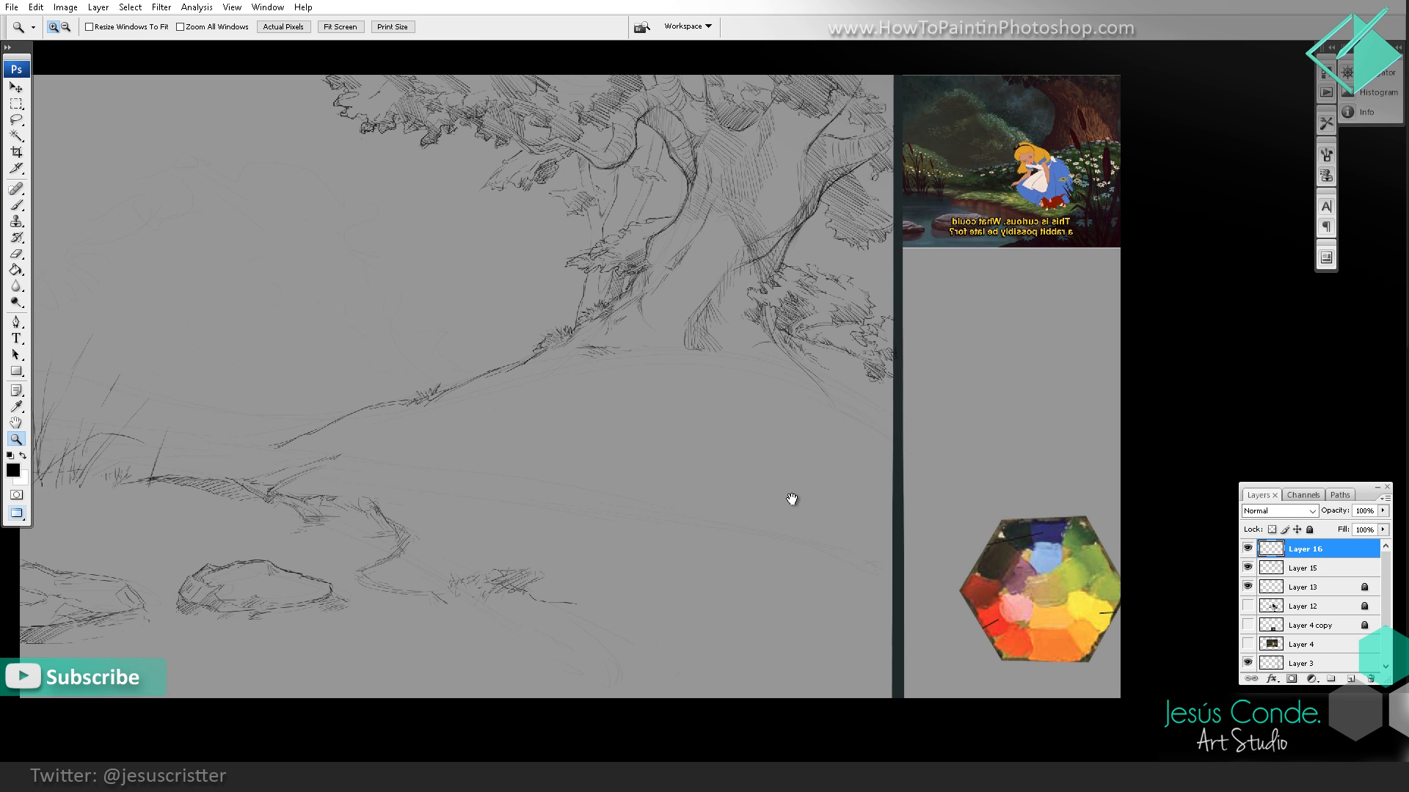
drag(790, 466, 728, 488)
drag(677, 579, 756, 529)
key(b)
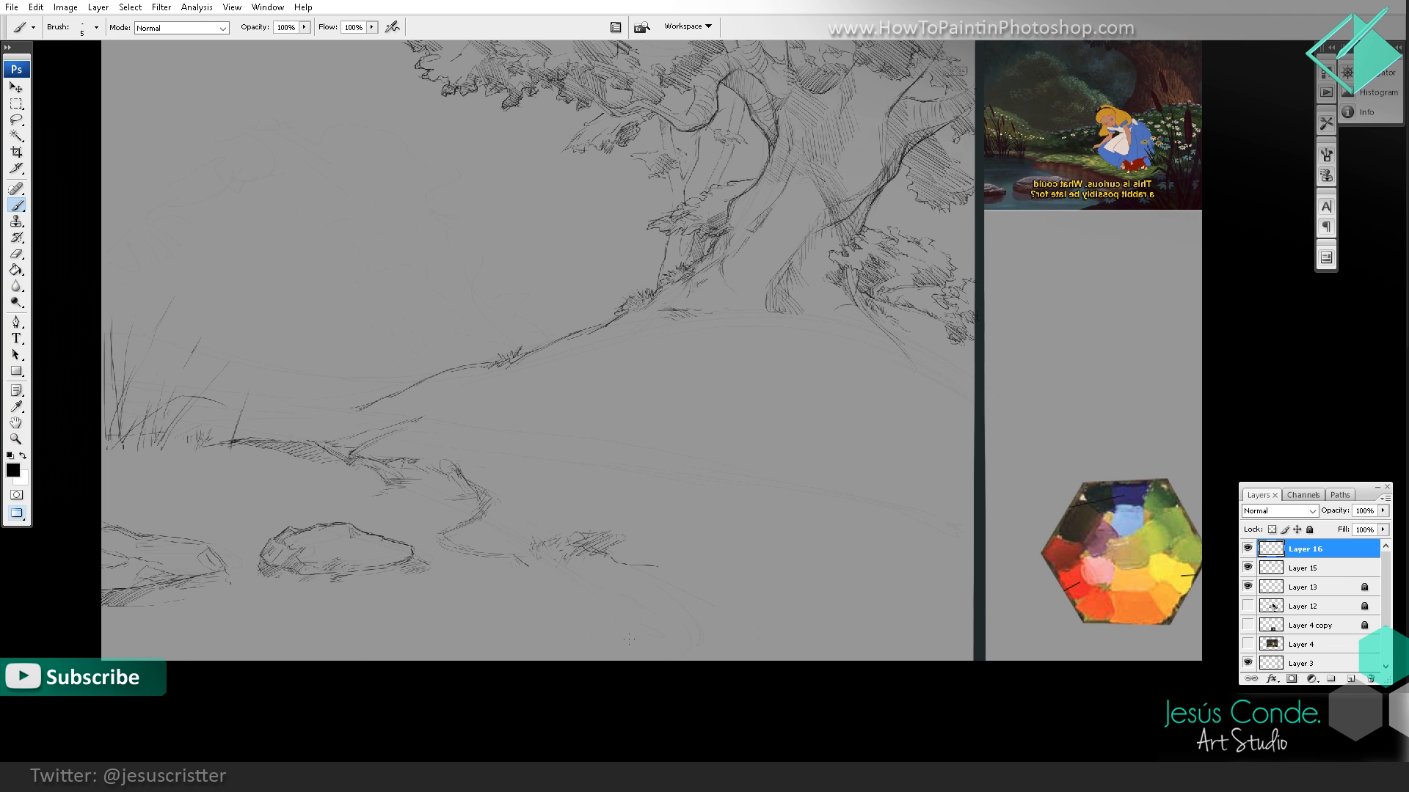
mouse_move(523, 662)
mouse_down()
mouse_move(488, 665)
mouse_move(544, 639)
mouse_move(561, 666)
mouse_move(579, 644)
mouse_up()
mouse_move(549, 644)
mouse_down()
mouse_move(581, 638)
mouse_move(533, 644)
mouse_up()
drag(492, 662, 613, 637)
drag(590, 661, 630, 636)
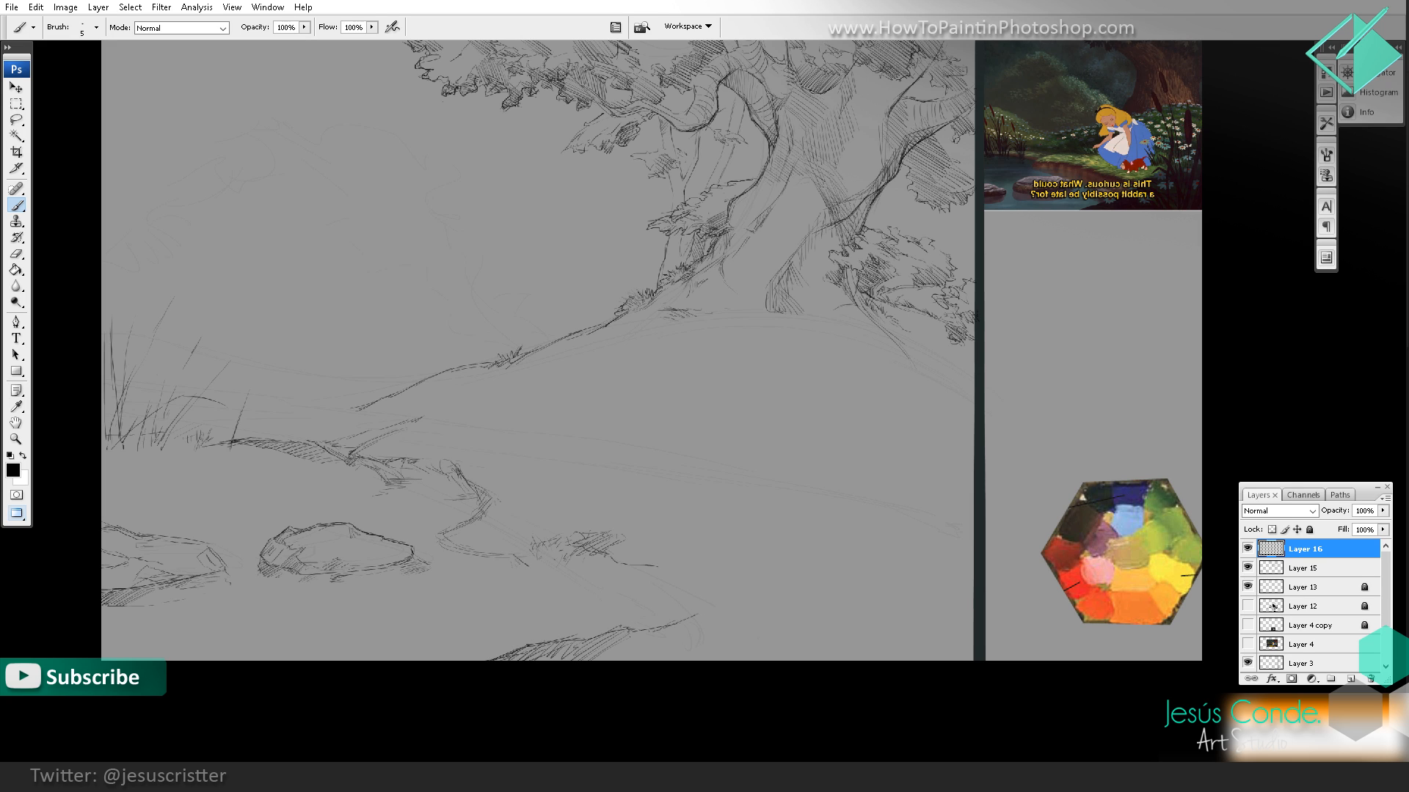
Step: Draw a low mound at the left end of the foreground bank and fill it with diagonal hatching
drag(476, 637, 419, 644)
drag(405, 661, 441, 640)
drag(425, 661, 471, 638)
mouse_move(453, 661)
mouse_down()
mouse_move(487, 649)
mouse_move(445, 635)
mouse_up()
mouse_move(392, 661)
mouse_down()
mouse_move(444, 631)
mouse_move(544, 641)
mouse_move(528, 645)
mouse_move(593, 628)
mouse_move(587, 613)
mouse_move(577, 626)
mouse_move(566, 609)
mouse_move(562, 630)
mouse_up()
Step: Draw a dense clump of pointed grass blades along the top of the foreground bank
mouse_move(559, 641)
mouse_down()
mouse_move(557, 607)
mouse_move(538, 634)
mouse_up()
drag(546, 645, 609, 613)
drag(593, 659, 617, 618)
mouse_move(611, 639)
mouse_down()
mouse_move(630, 591)
mouse_move(629, 630)
mouse_up()
drag(630, 658, 656, 609)
mouse_move(631, 662)
mouse_down()
mouse_move(654, 612)
mouse_move(626, 630)
mouse_move(639, 601)
mouse_move(624, 628)
mouse_move(626, 658)
mouse_move(648, 588)
mouse_move(629, 634)
mouse_up()
key(e)
key(b)
drag(622, 660, 653, 633)
mouse_move(642, 658)
mouse_down()
mouse_move(673, 600)
mouse_move(670, 628)
mouse_up()
Step: Sketch the hill's right slope below the bush with layered strokes running to the edge of the scene
key(z)
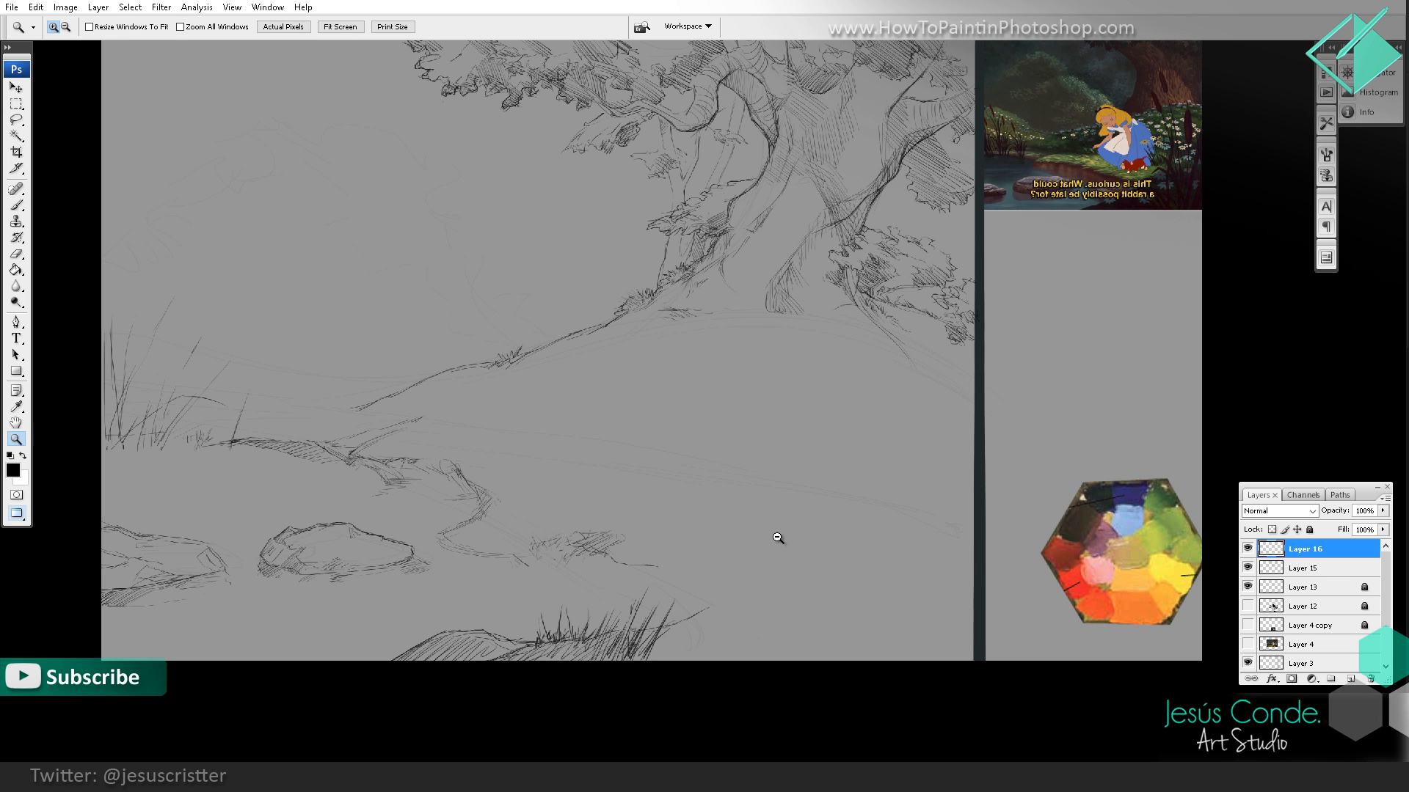
alt+click(781, 496)
alt+click(781, 496)
drag(791, 469, 763, 484)
click(759, 482)
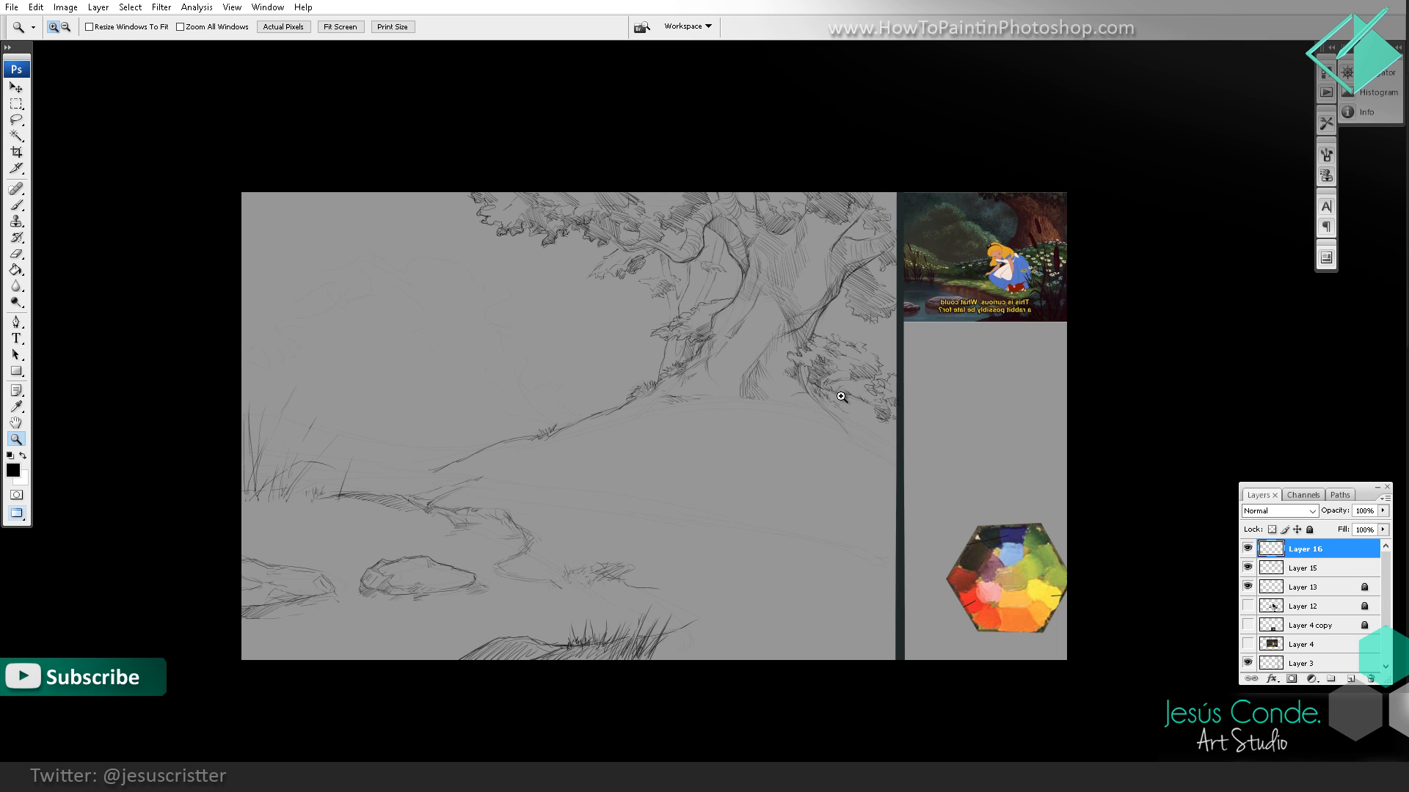
key(b)
drag(816, 416, 793, 421)
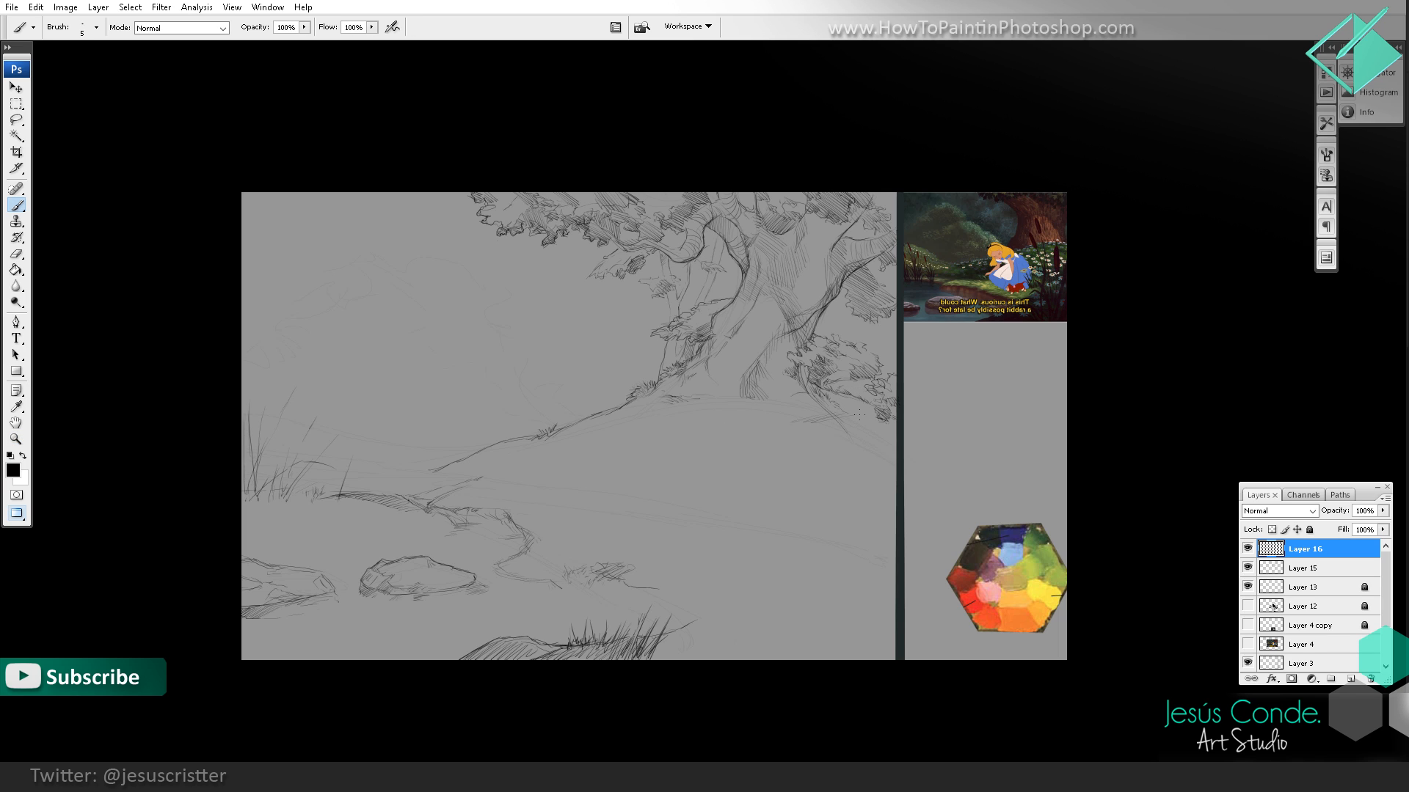
drag(889, 435, 830, 438)
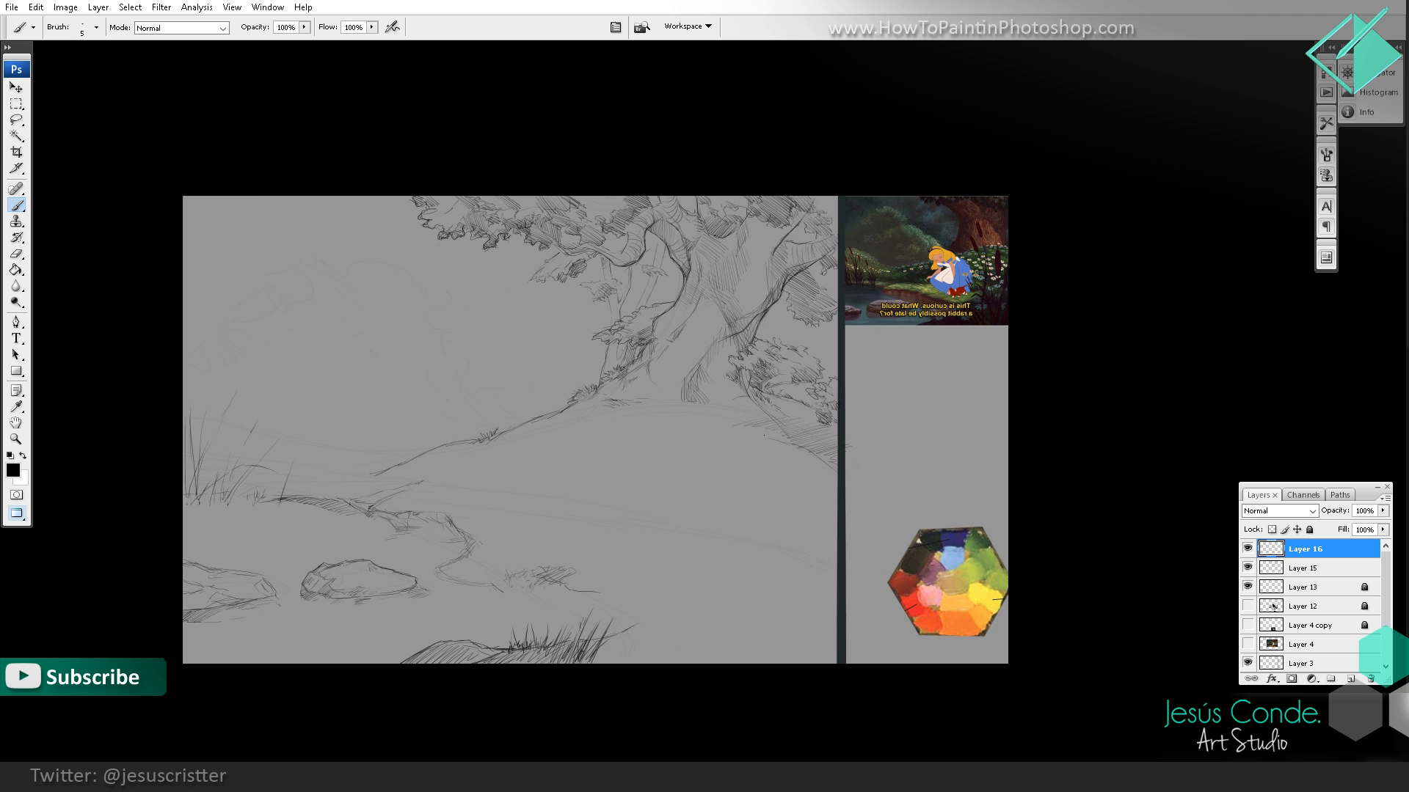
drag(853, 472, 801, 447)
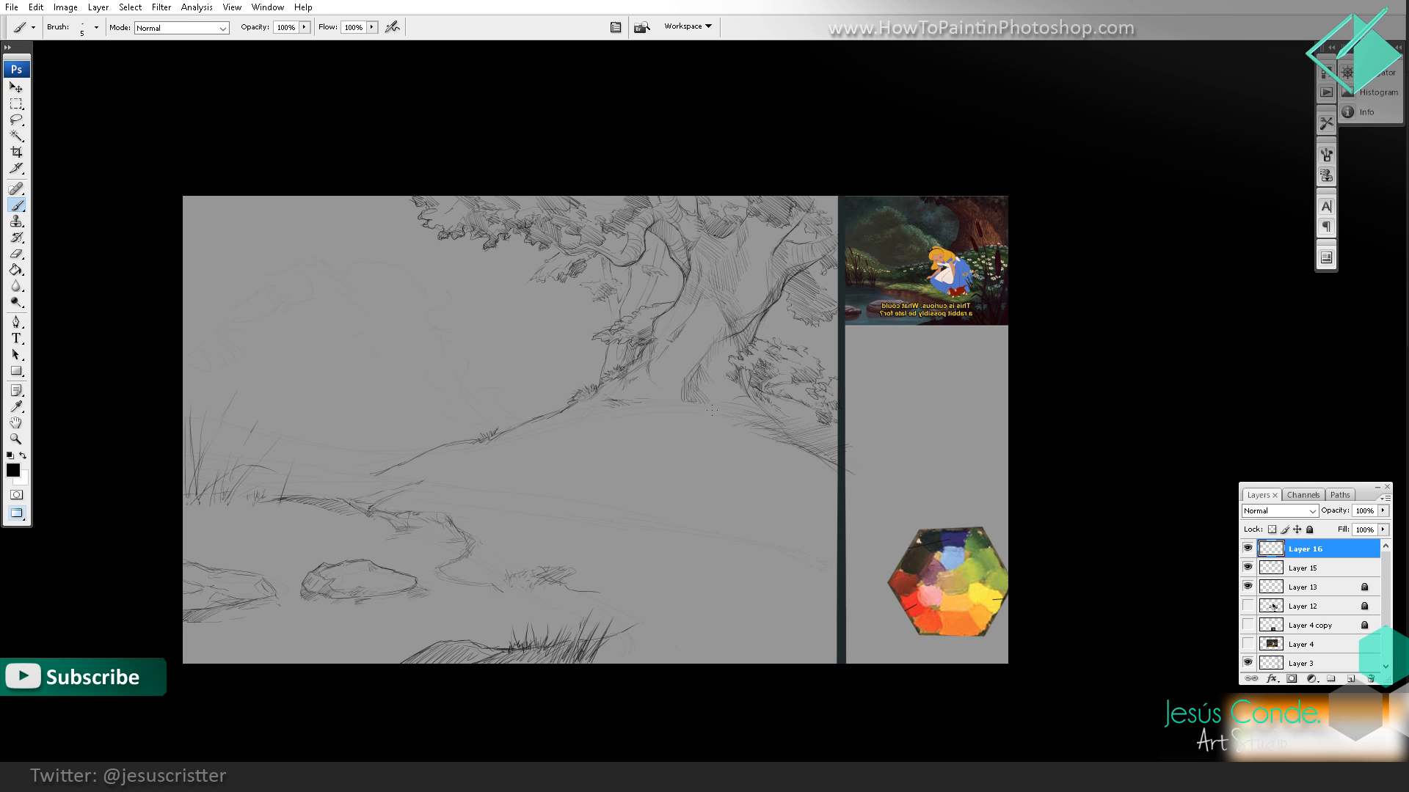
Step: Merge Layer 16 into Layer 15, and rework the base of the tree trunk where it meets the hill's crest
key(e)
key(ctrl+e)
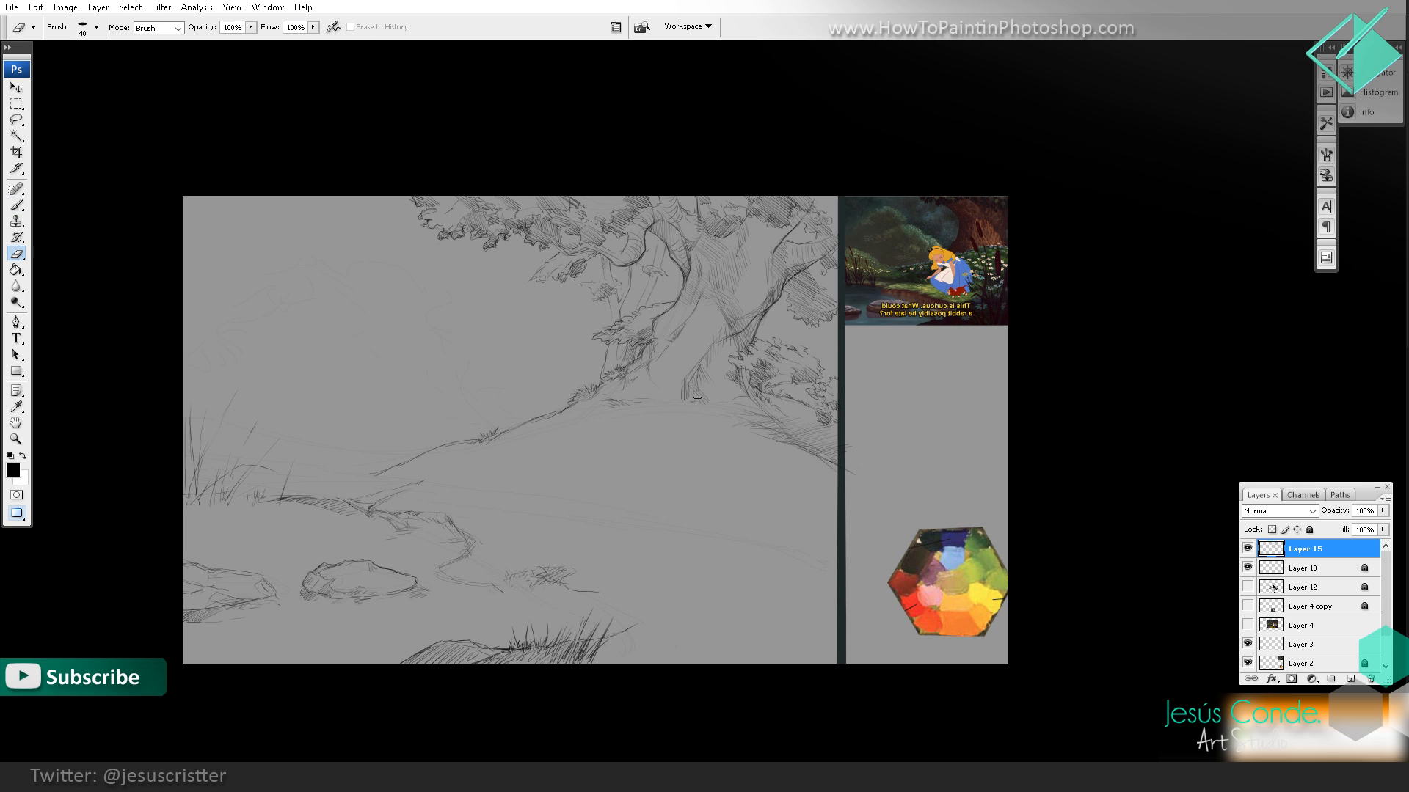
drag(686, 389, 694, 382)
key(b)
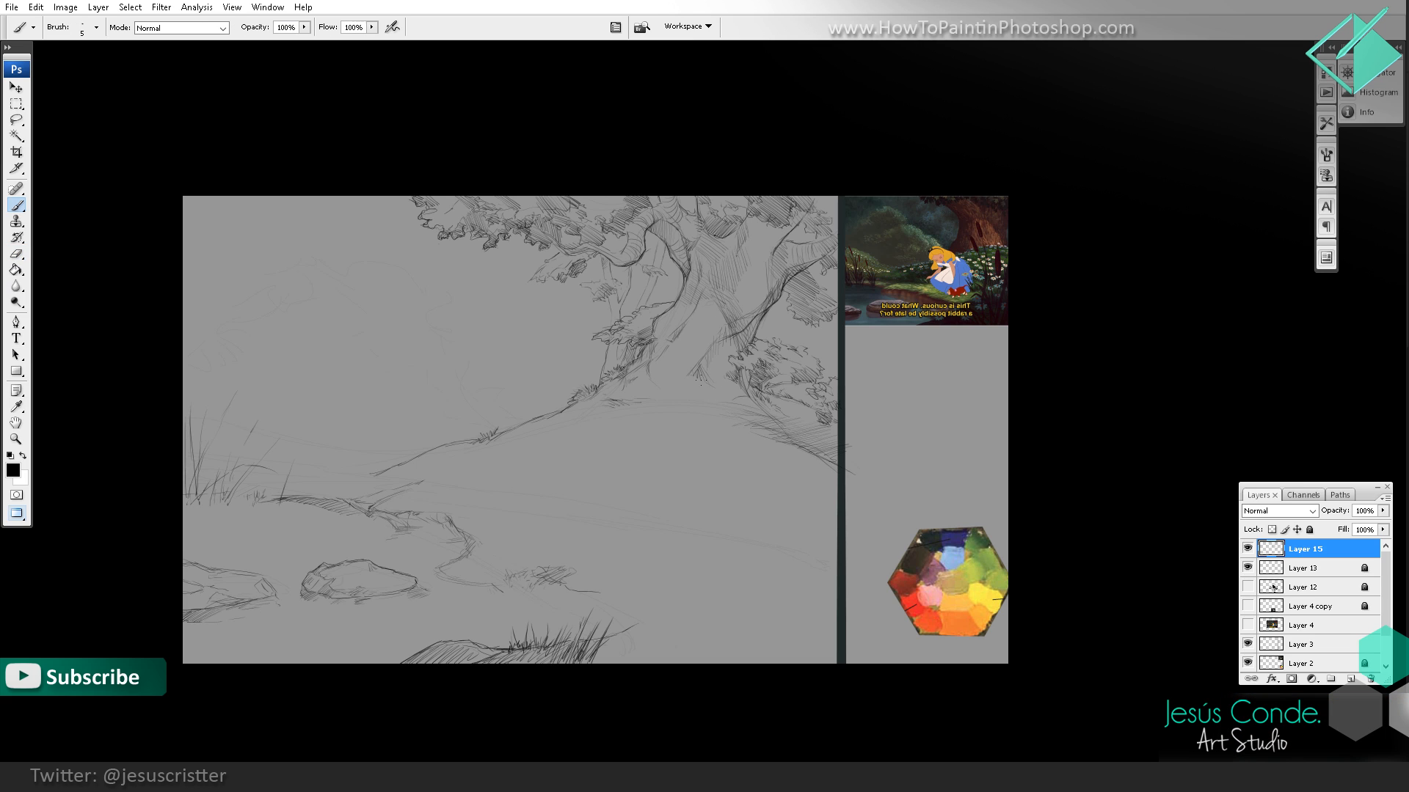
drag(705, 379, 717, 385)
mouse_move(644, 391)
mouse_down()
mouse_move(619, 400)
mouse_move(701, 377)
mouse_up()
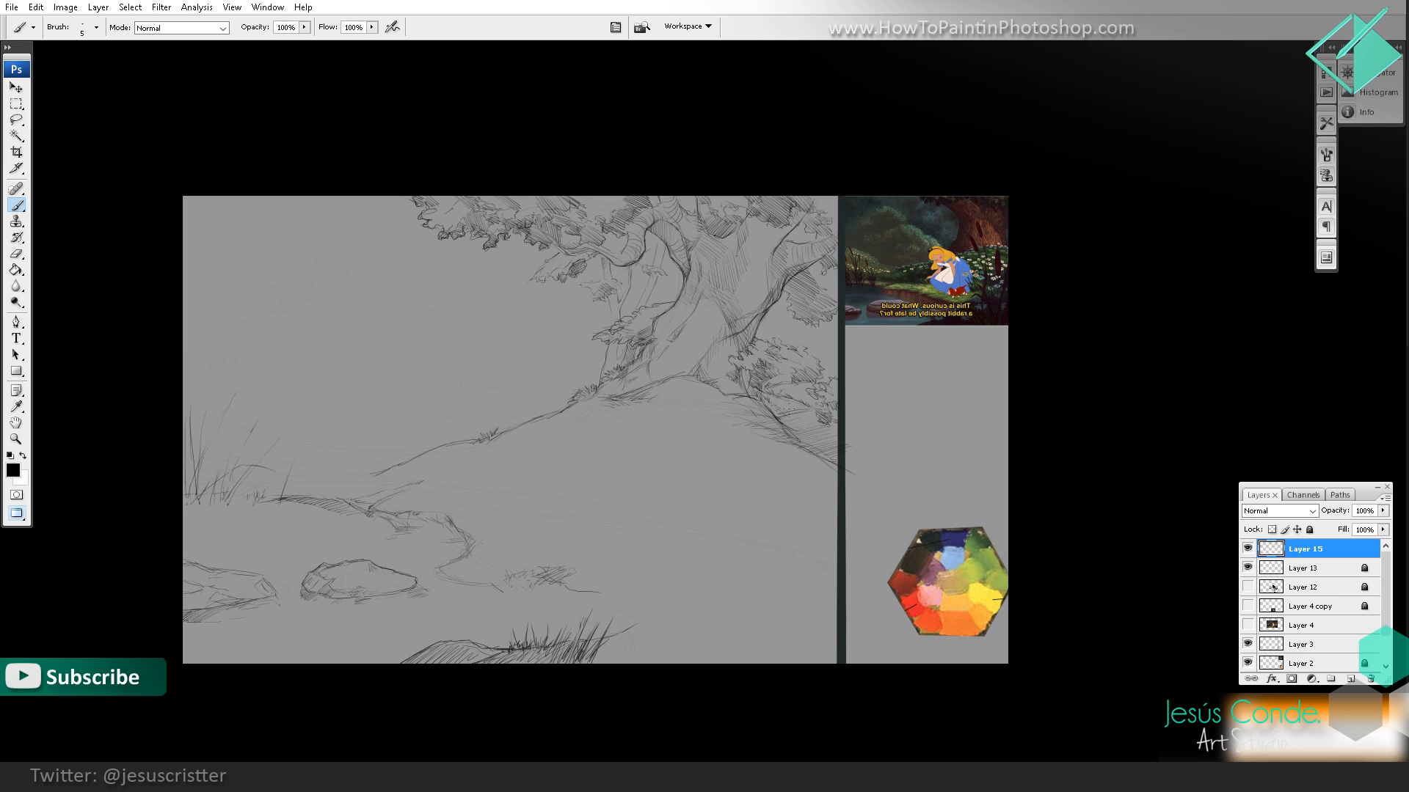
Step: Hatch the shadow beneath the bush on the hill's right slope and strengthen the hill's left contour
mouse_move(791, 412)
mouse_down()
mouse_move(765, 396)
mouse_move(797, 403)
mouse_up()
drag(797, 424, 762, 397)
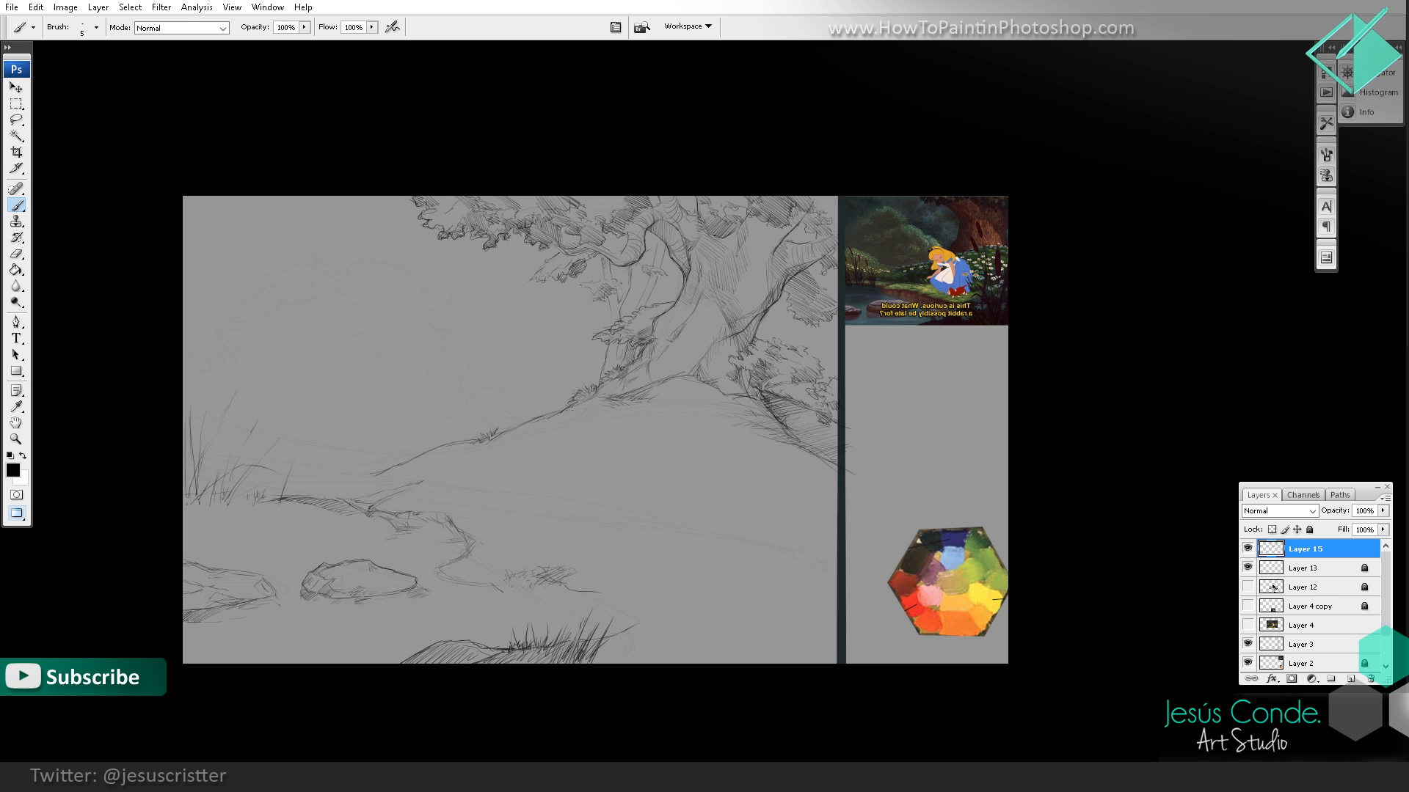
drag(578, 415, 503, 438)
Step: Outline a low mound behind the reeds on the far riverbank and hatch its surface
drag(294, 442, 219, 462)
drag(240, 441, 186, 450)
mouse_move(213, 426)
mouse_down()
mouse_move(183, 439)
mouse_move(192, 424)
mouse_up()
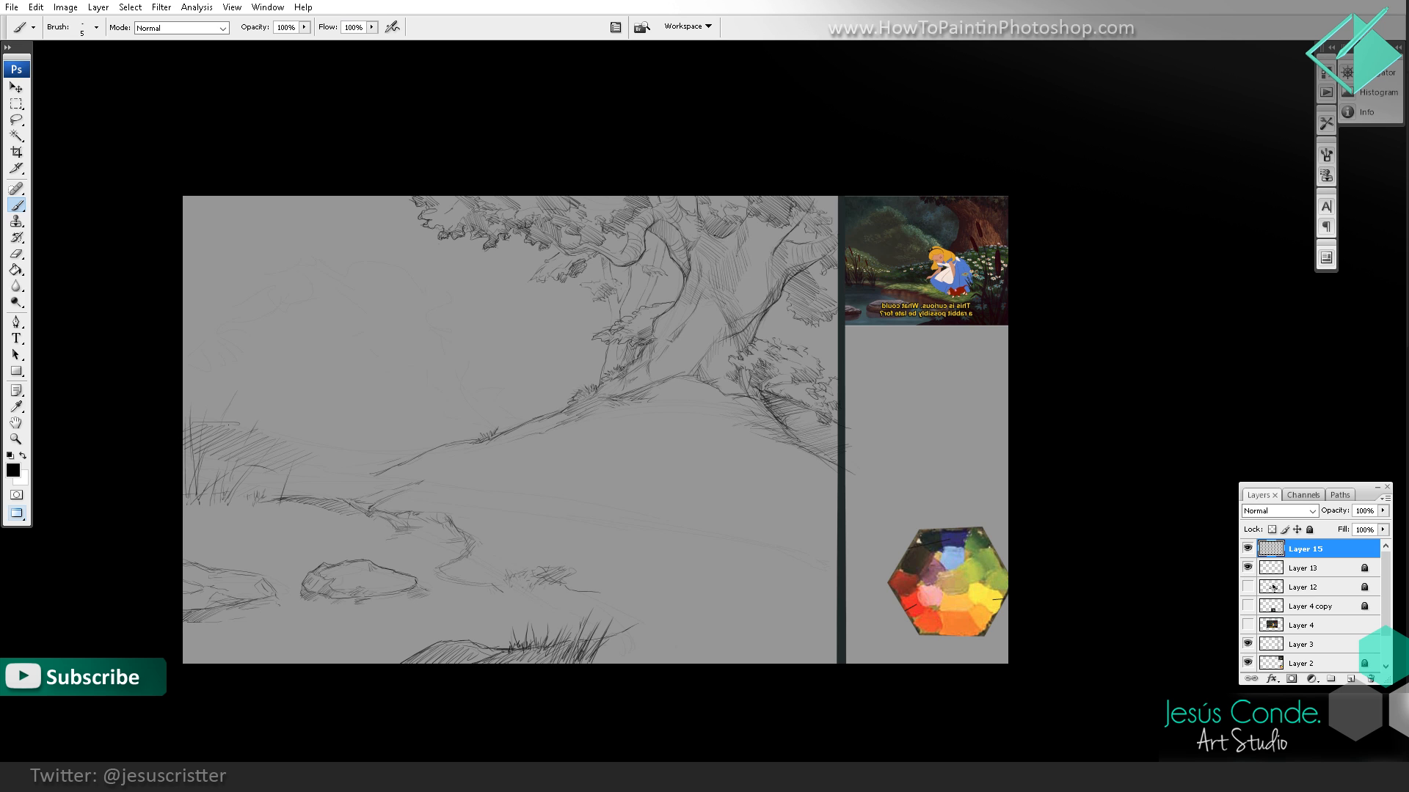
Step: Flip the canvas horizontally and sketch the first trunks and foliage marks of distant trees on the far bank
drag(548, 371, 534, 377)
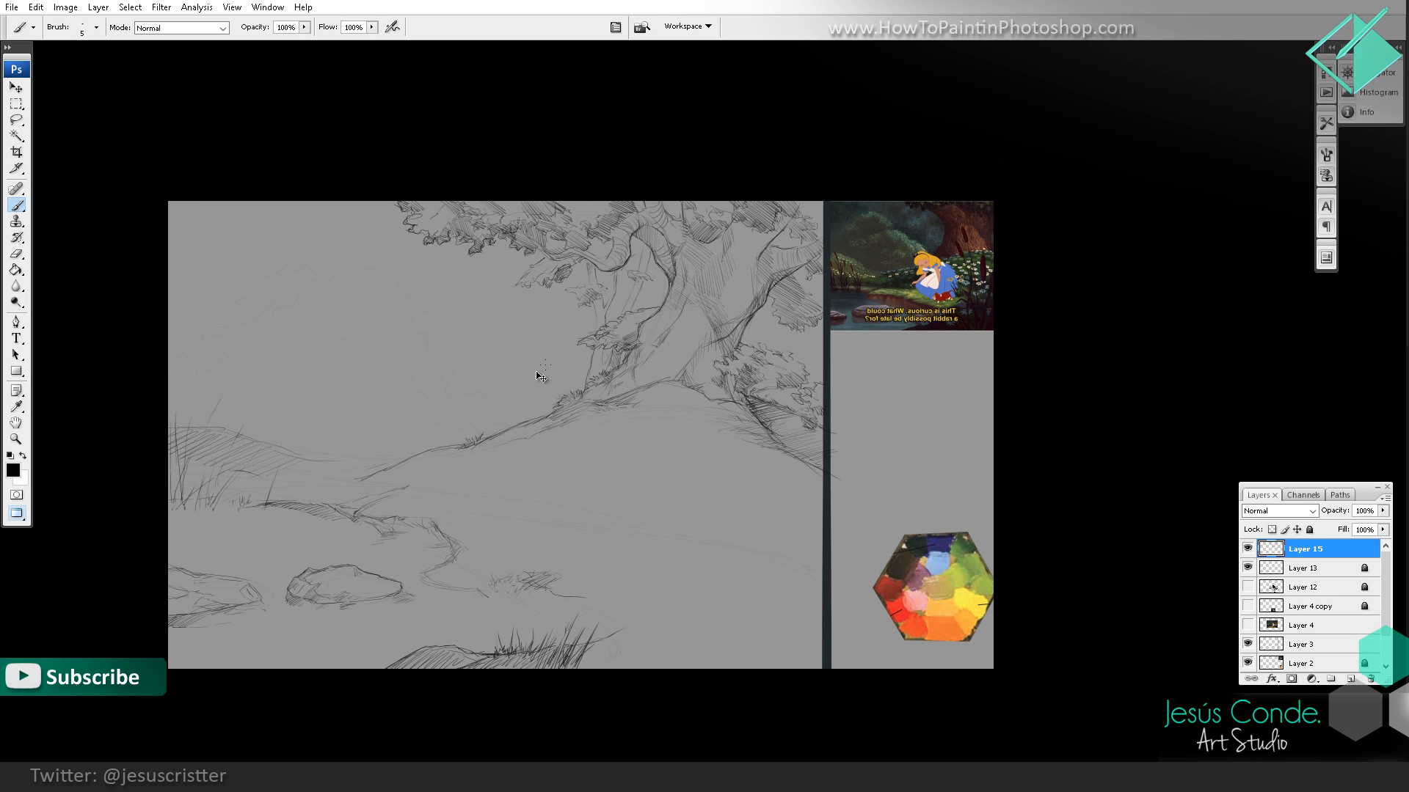
key(ctrl+shift+h)
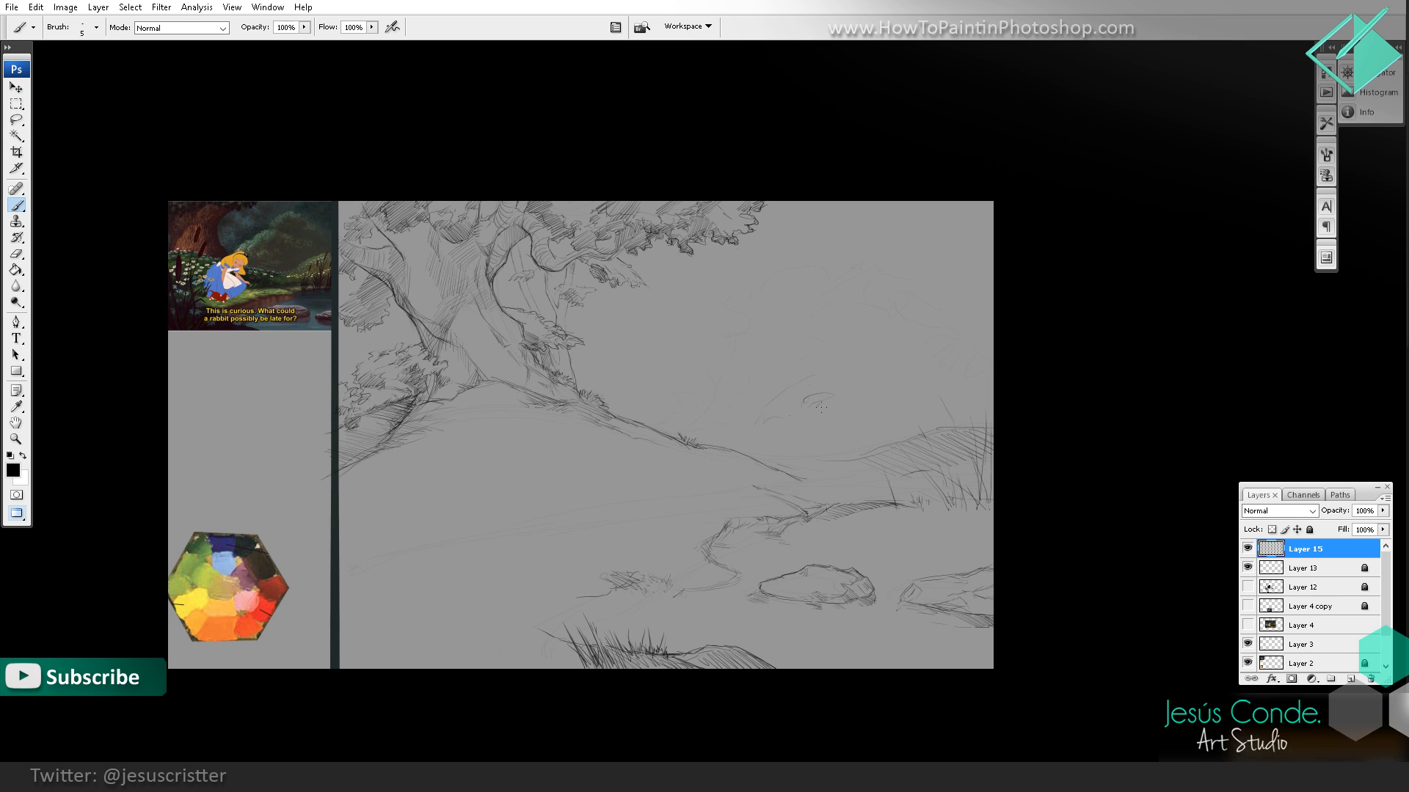
drag(853, 387, 872, 383)
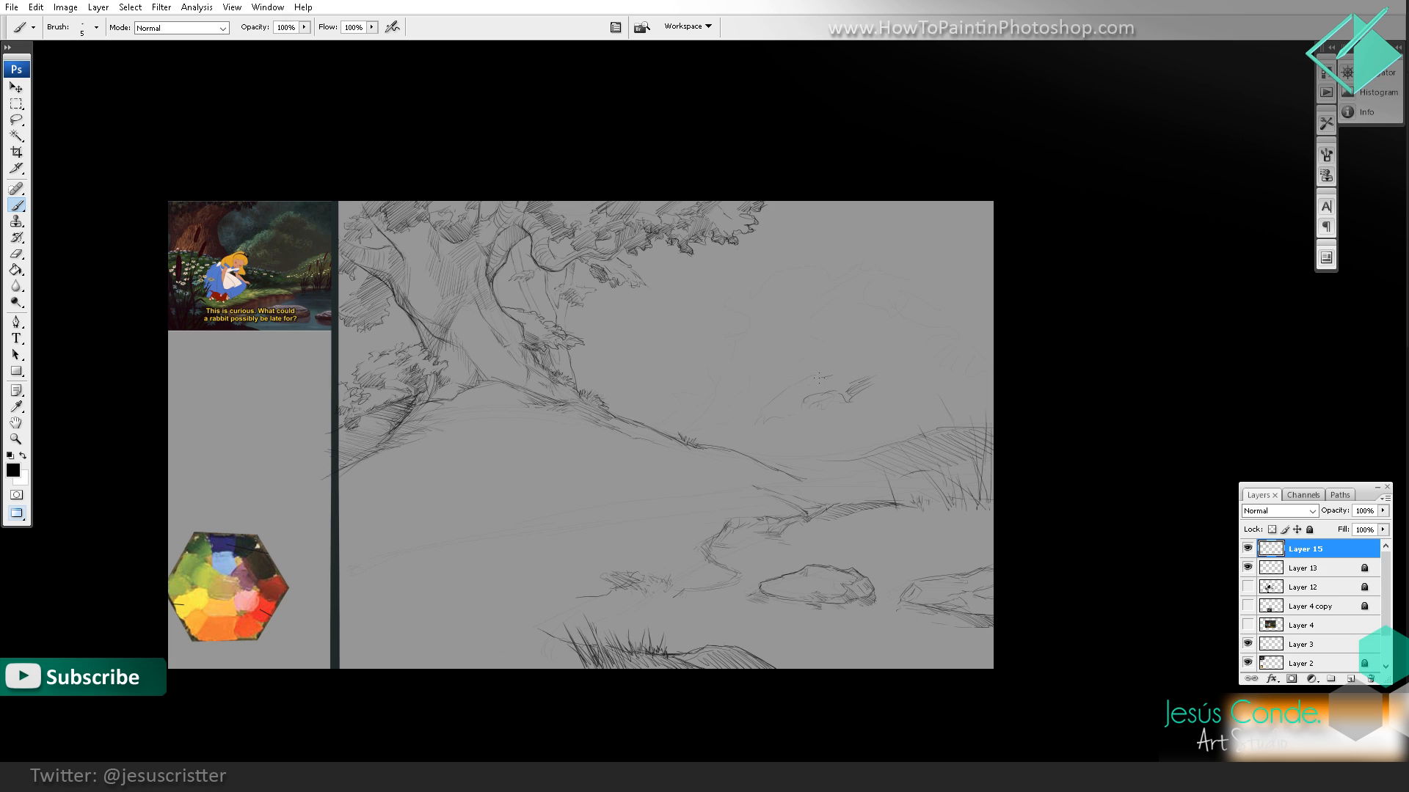
mouse_move(786, 386)
mouse_down()
mouse_move(749, 429)
mouse_move(774, 411)
mouse_up()
drag(861, 426, 860, 449)
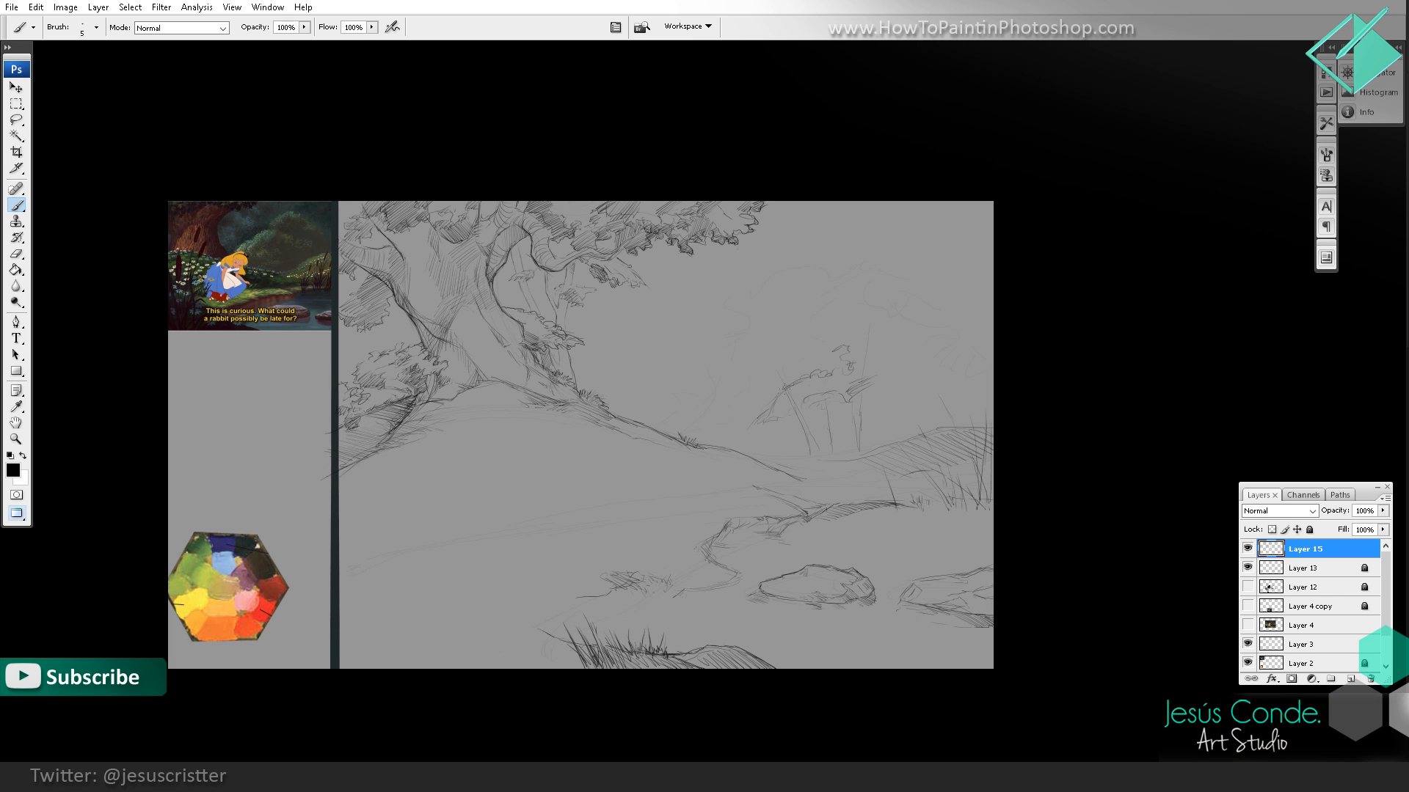
drag(777, 342, 783, 382)
Step: Hatch foliage clumps on the distant trees and erase the tall outermost trunk stroke
key(e)
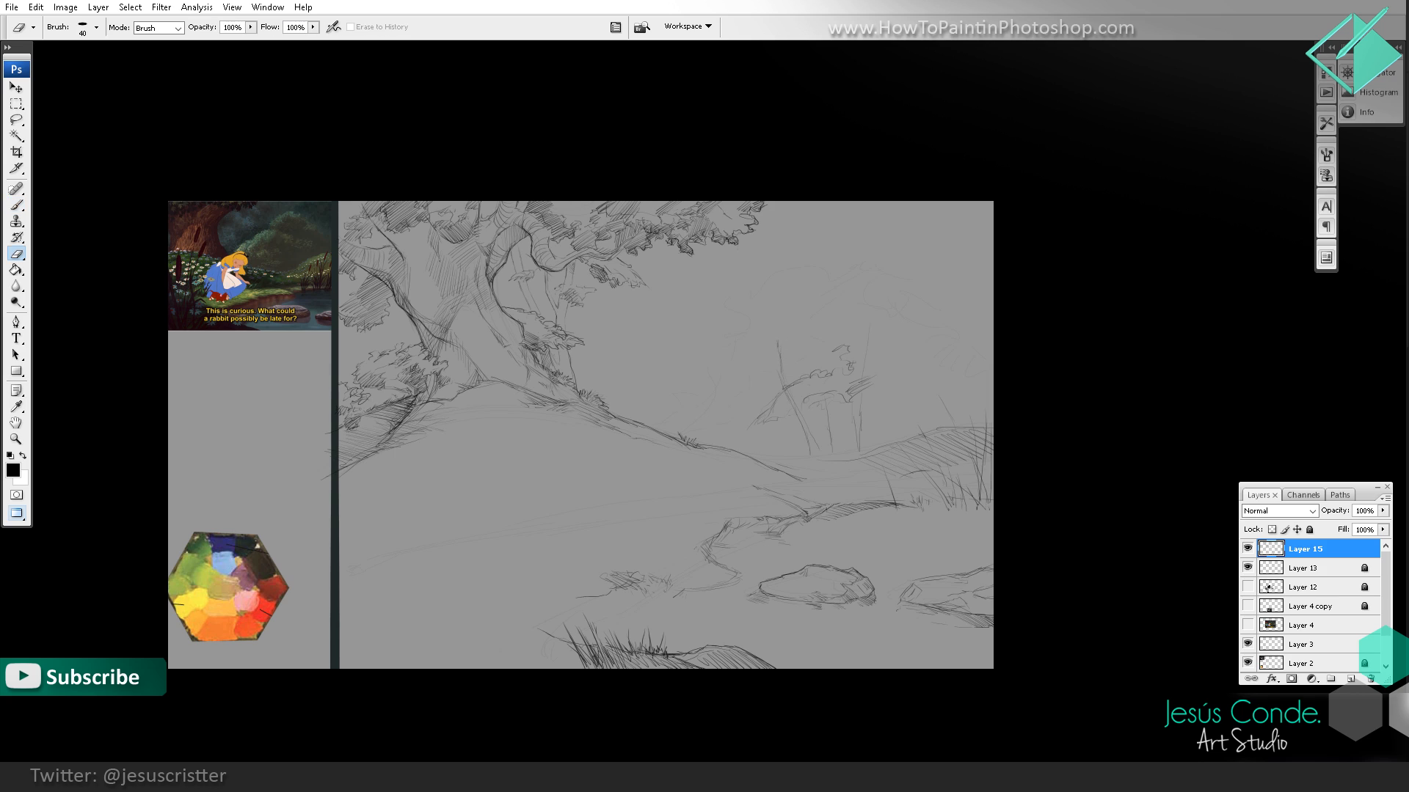
key(b)
mouse_move(869, 448)
mouse_down()
mouse_move(906, 351)
mouse_move(907, 370)
mouse_move(938, 386)
mouse_move(983, 380)
mouse_move(885, 423)
mouse_up()
key(e)
key(b)
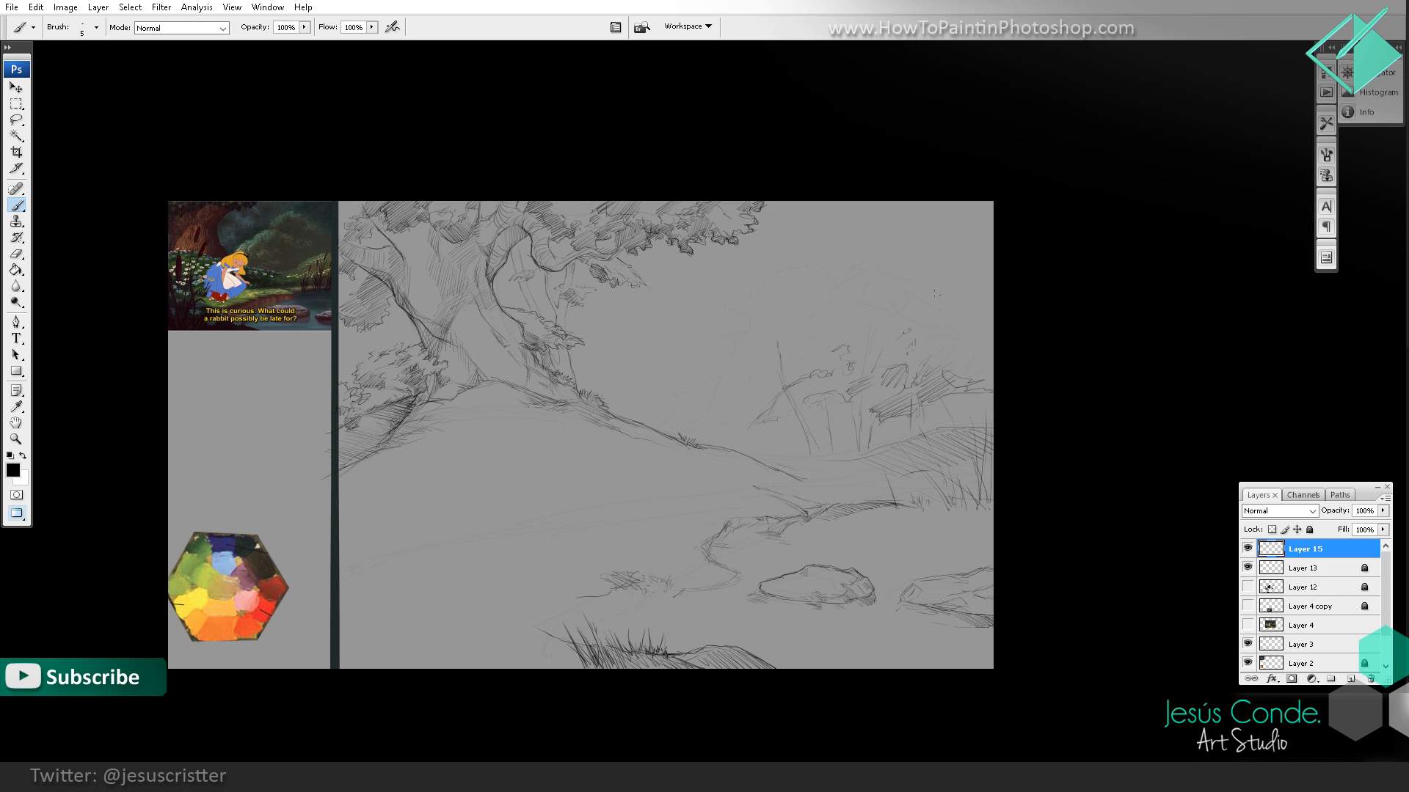
key(e)
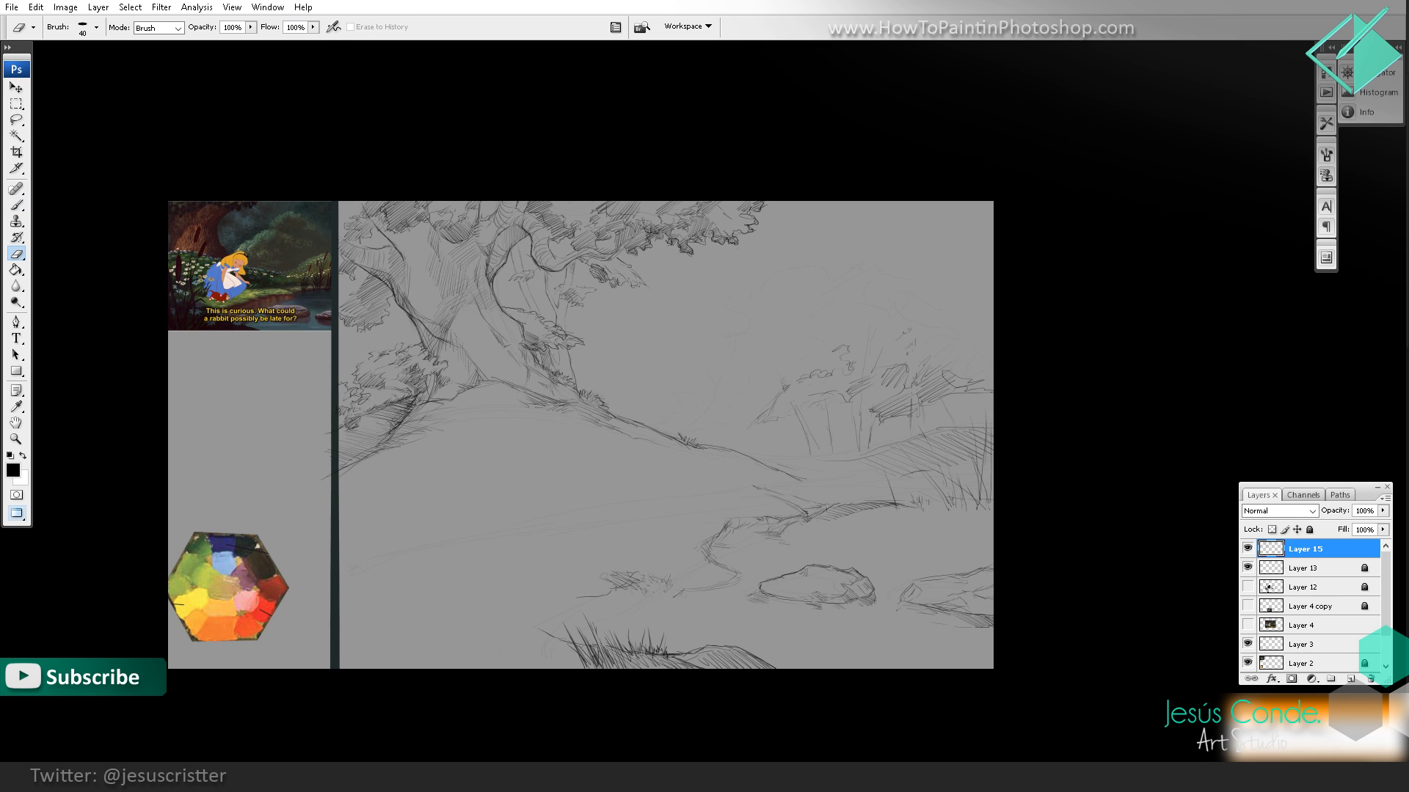
key(b)
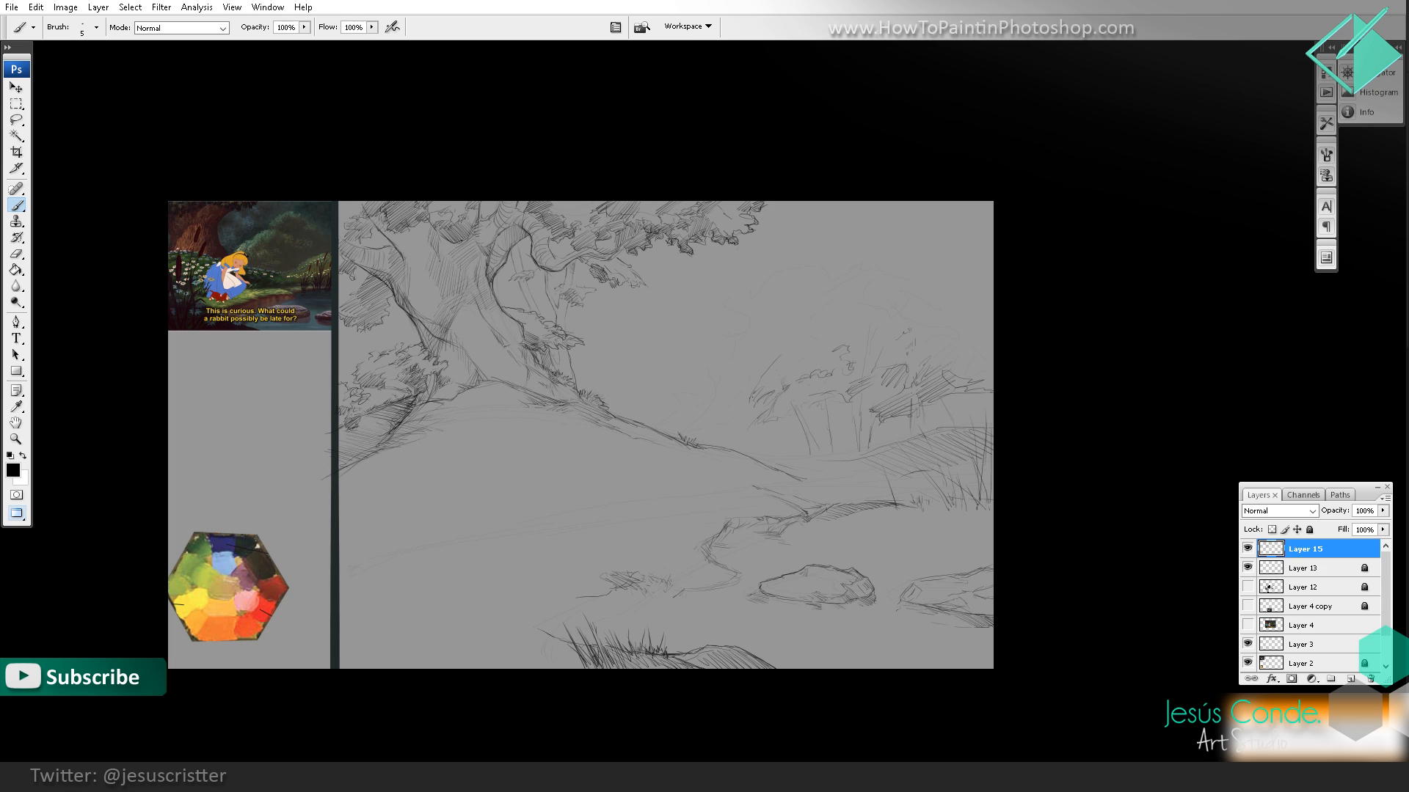
Step: Outline the distant trees' rounded canopy and add leafy contour strokes along both sides
mouse_move(836, 371)
mouse_down()
mouse_move(796, 354)
mouse_move(891, 294)
mouse_move(916, 377)
mouse_move(920, 341)
mouse_move(964, 378)
mouse_up()
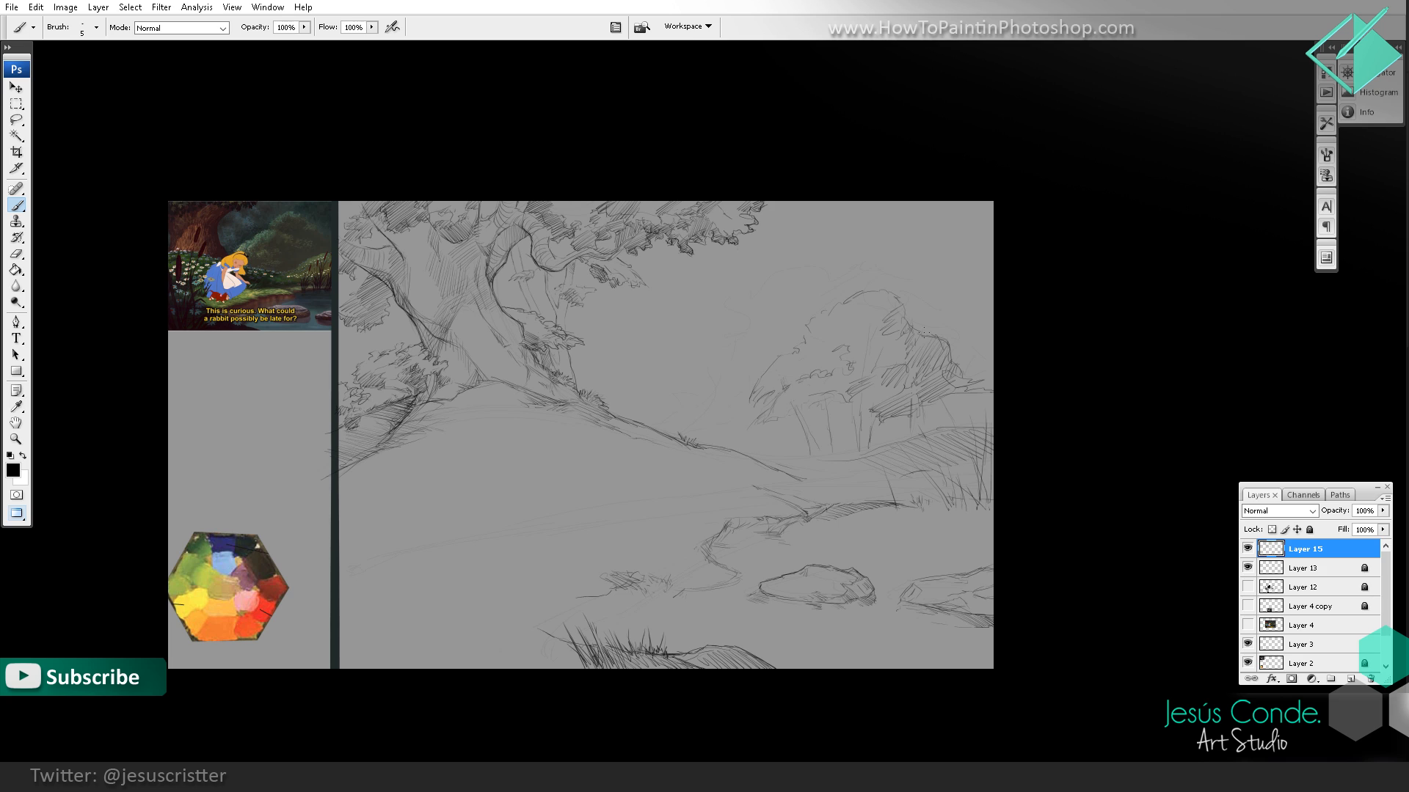
drag(914, 324, 929, 335)
drag(774, 371, 764, 395)
key(e)
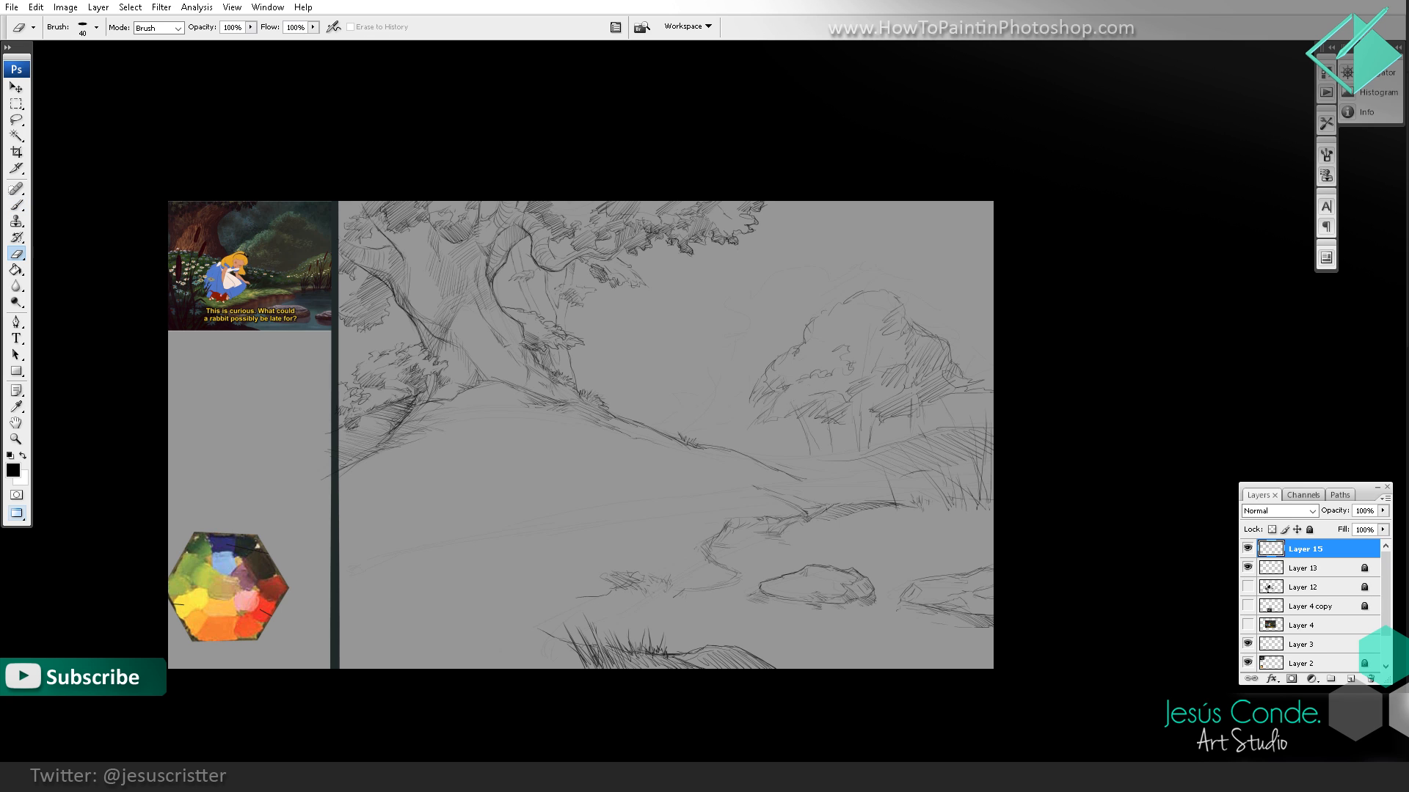
key(b)
Step: Erase the trunk lines below the left half of the distant canopy and sketch low shrubs in their place
key(e)
drag(845, 420, 827, 415)
key(b)
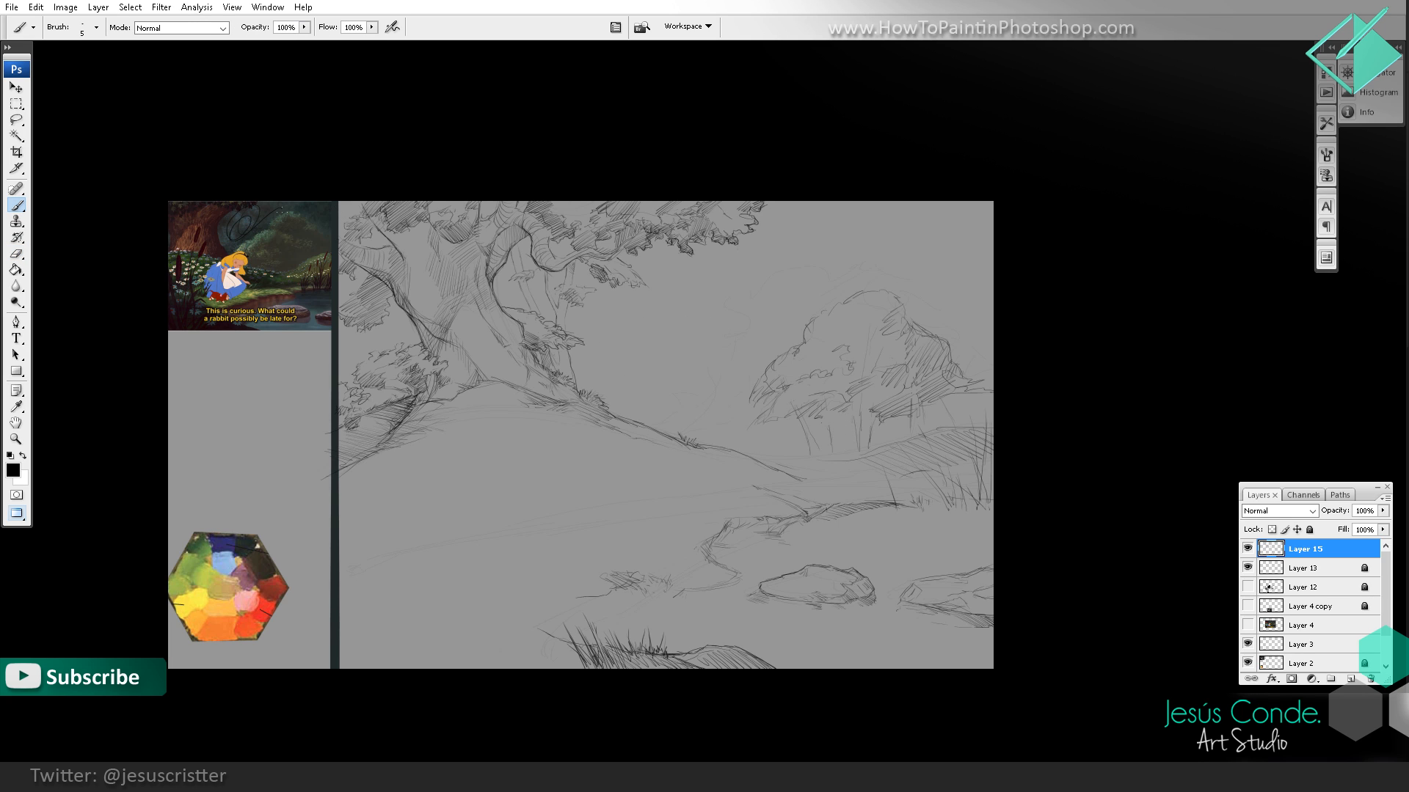
key(e)
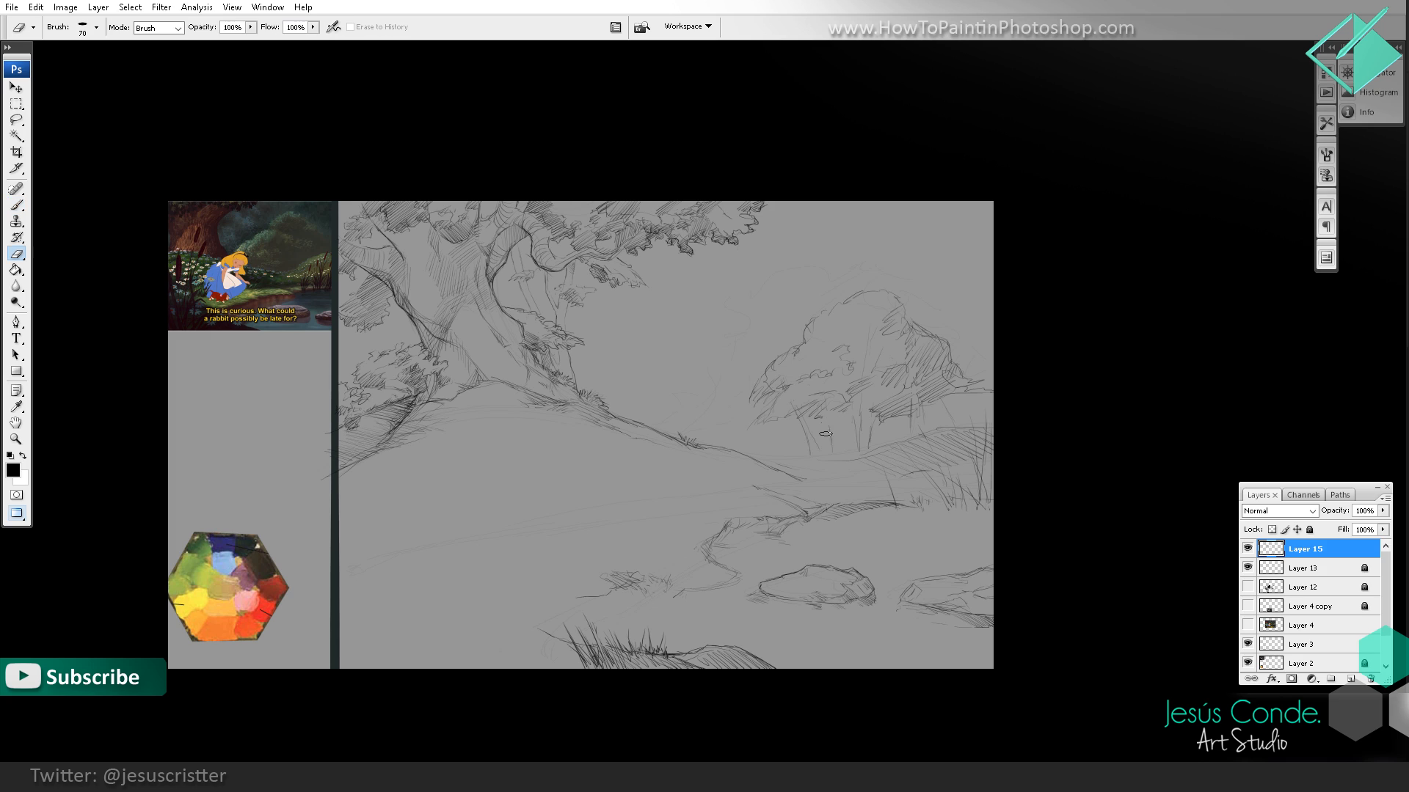
mouse_move(832, 431)
mouse_down()
mouse_move(797, 442)
mouse_move(822, 420)
mouse_move(777, 454)
mouse_move(842, 436)
mouse_move(806, 459)
mouse_move(833, 461)
mouse_move(798, 458)
mouse_up()
key(b)
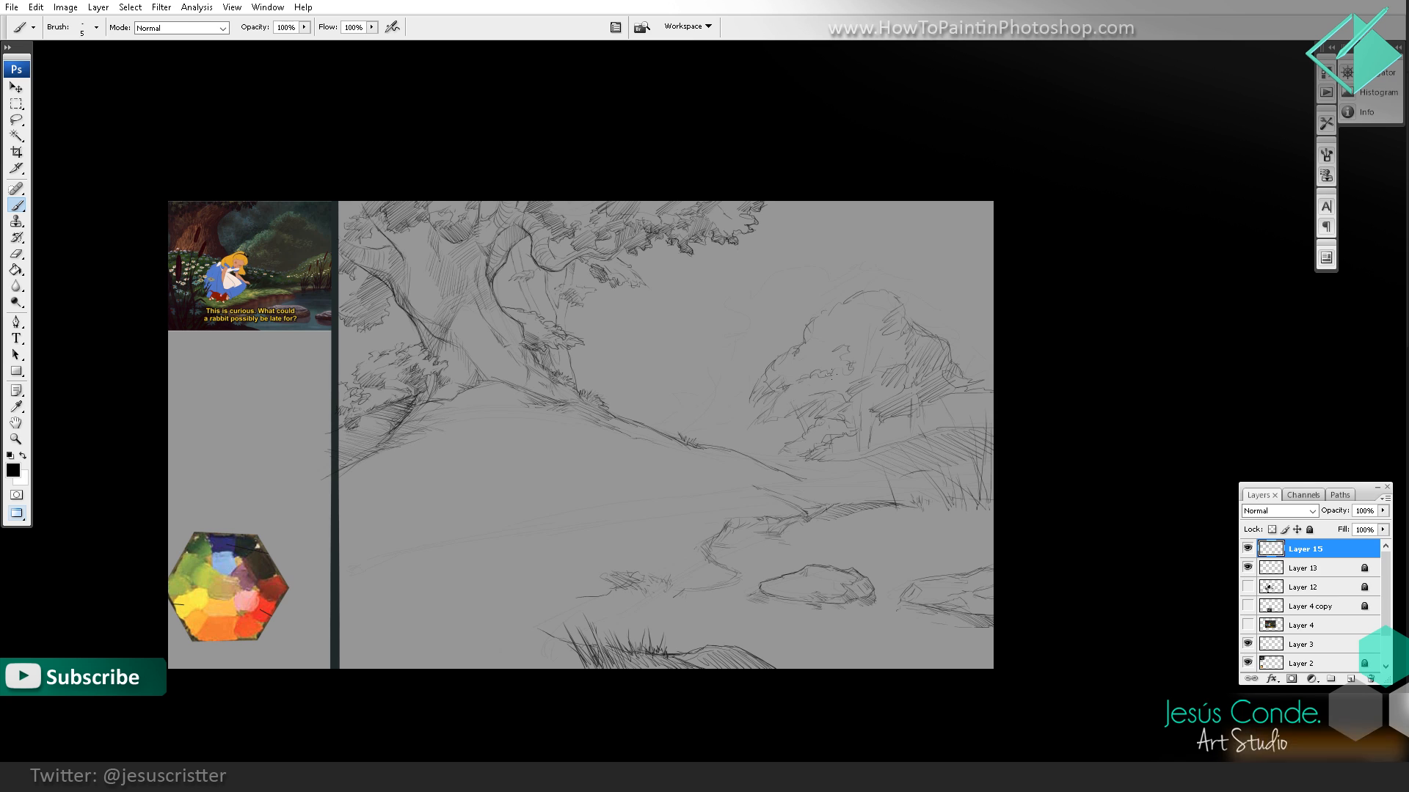
Step: Sketch the ground line beneath the distant trees and hatch shading into the shadowed foliage above it
mouse_move(579, 361)
mouse_down()
mouse_move(655, 319)
mouse_move(747, 326)
mouse_move(845, 254)
mouse_move(884, 275)
mouse_up()
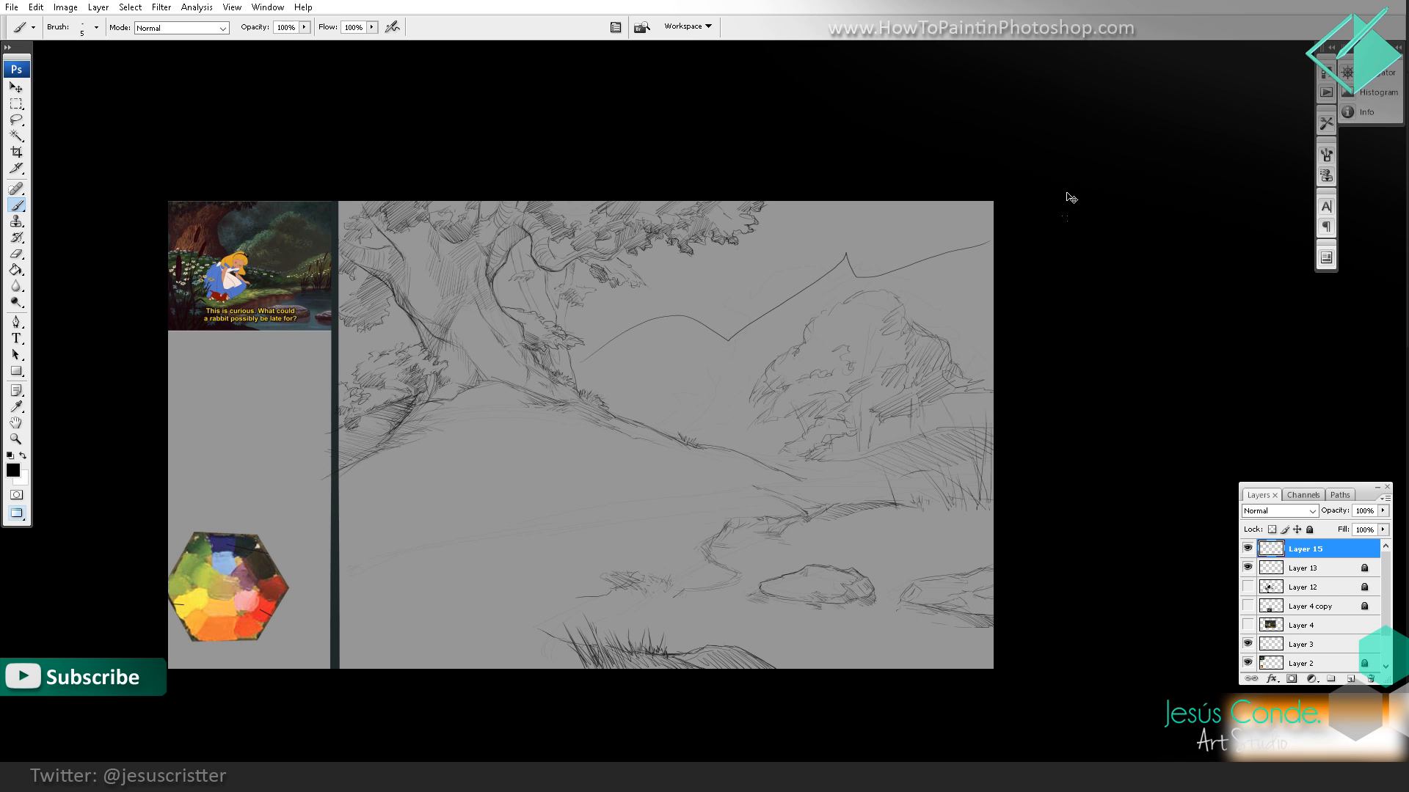
key(ctrl+z)
drag(808, 456, 746, 461)
drag(860, 457, 797, 456)
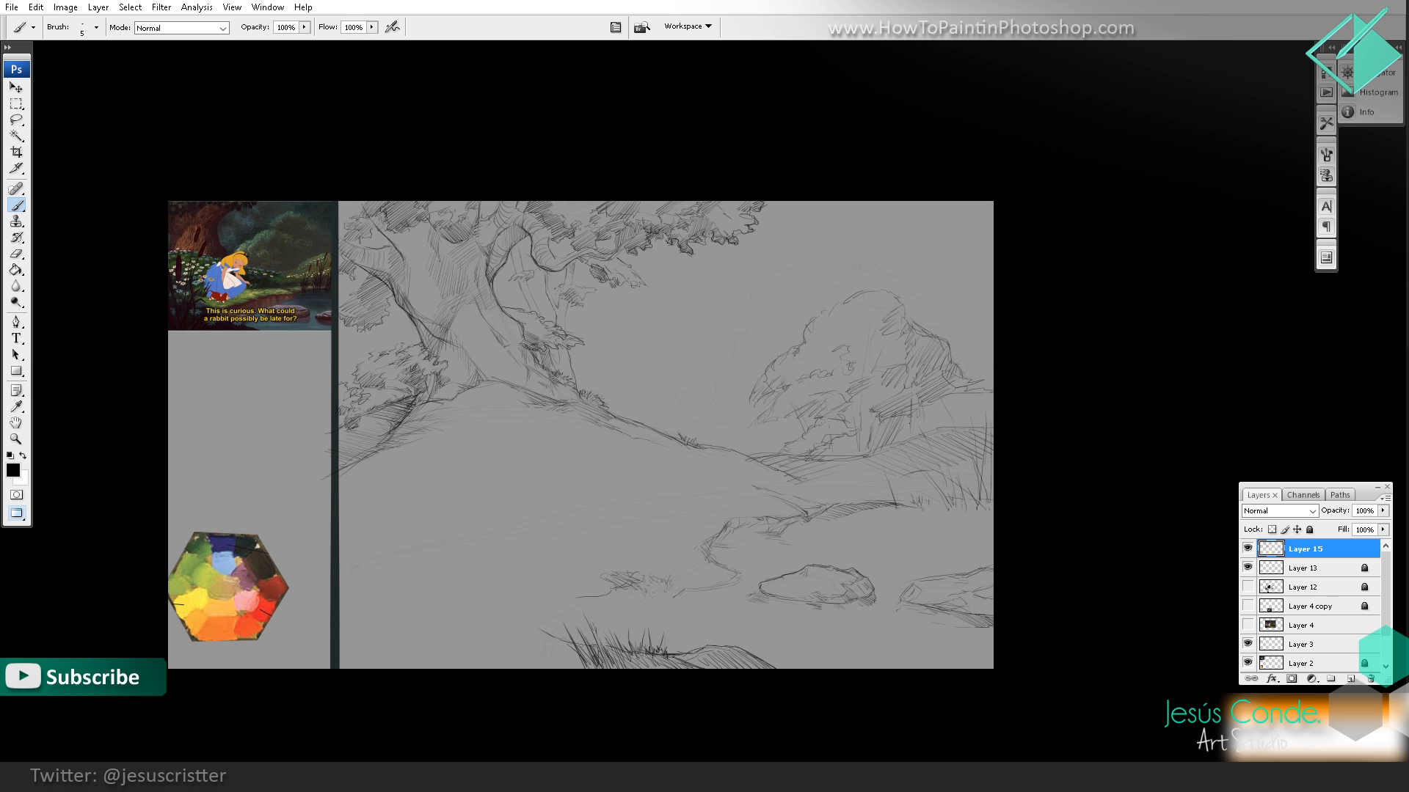
drag(932, 409, 956, 398)
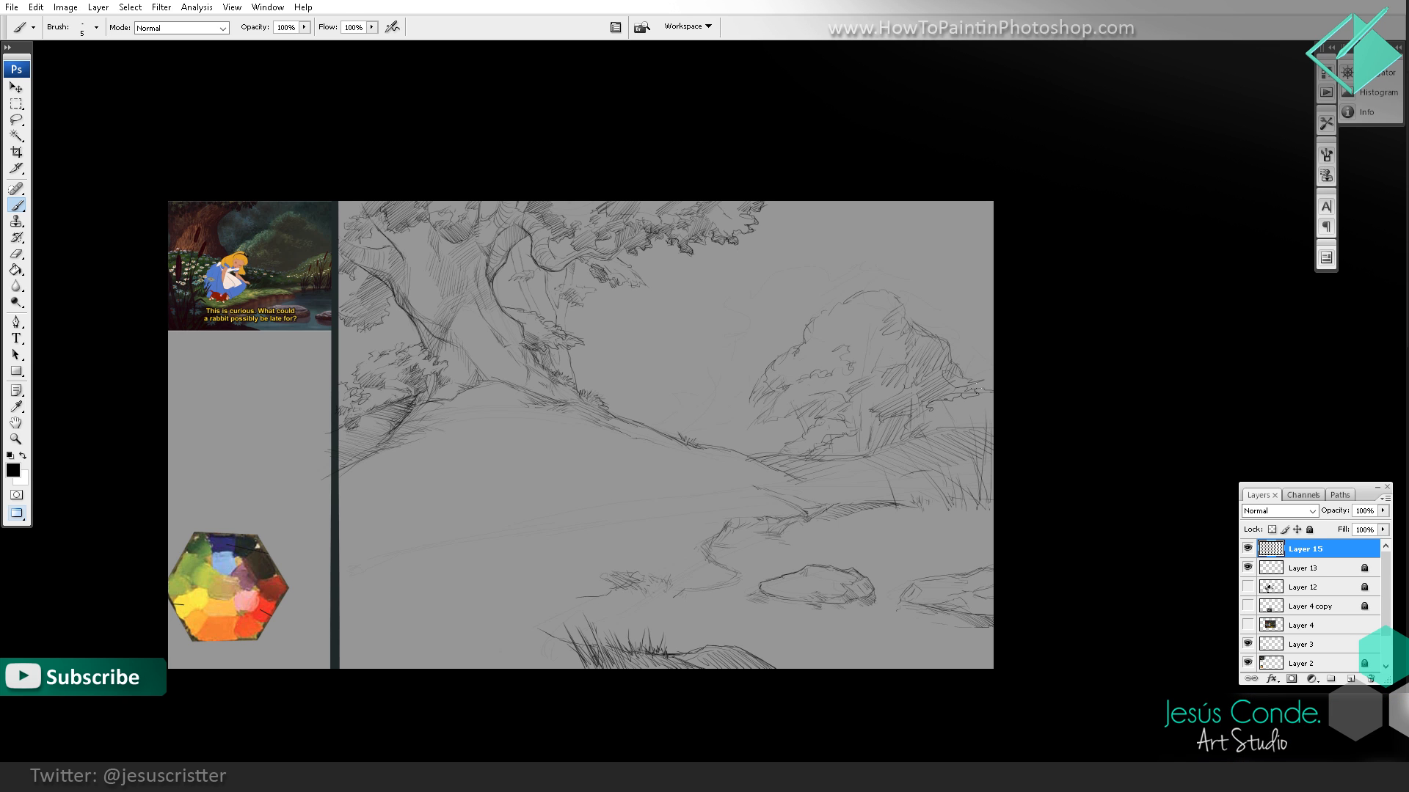
Step: Outline a larger canopy arching above the distant trees on a new layer, with leafy ends over the water side
key(z)
alt+click(978, 385)
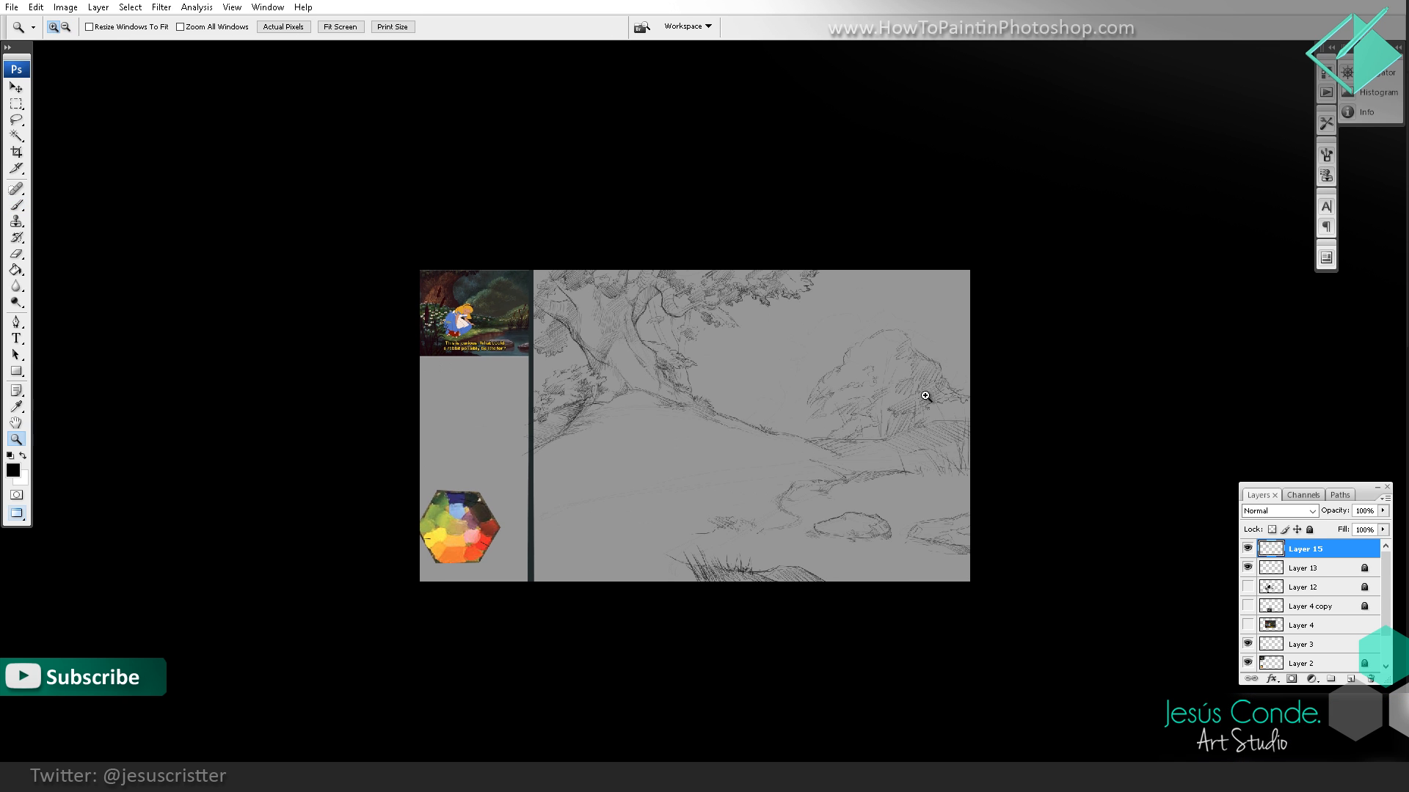
click(925, 396)
click(875, 360)
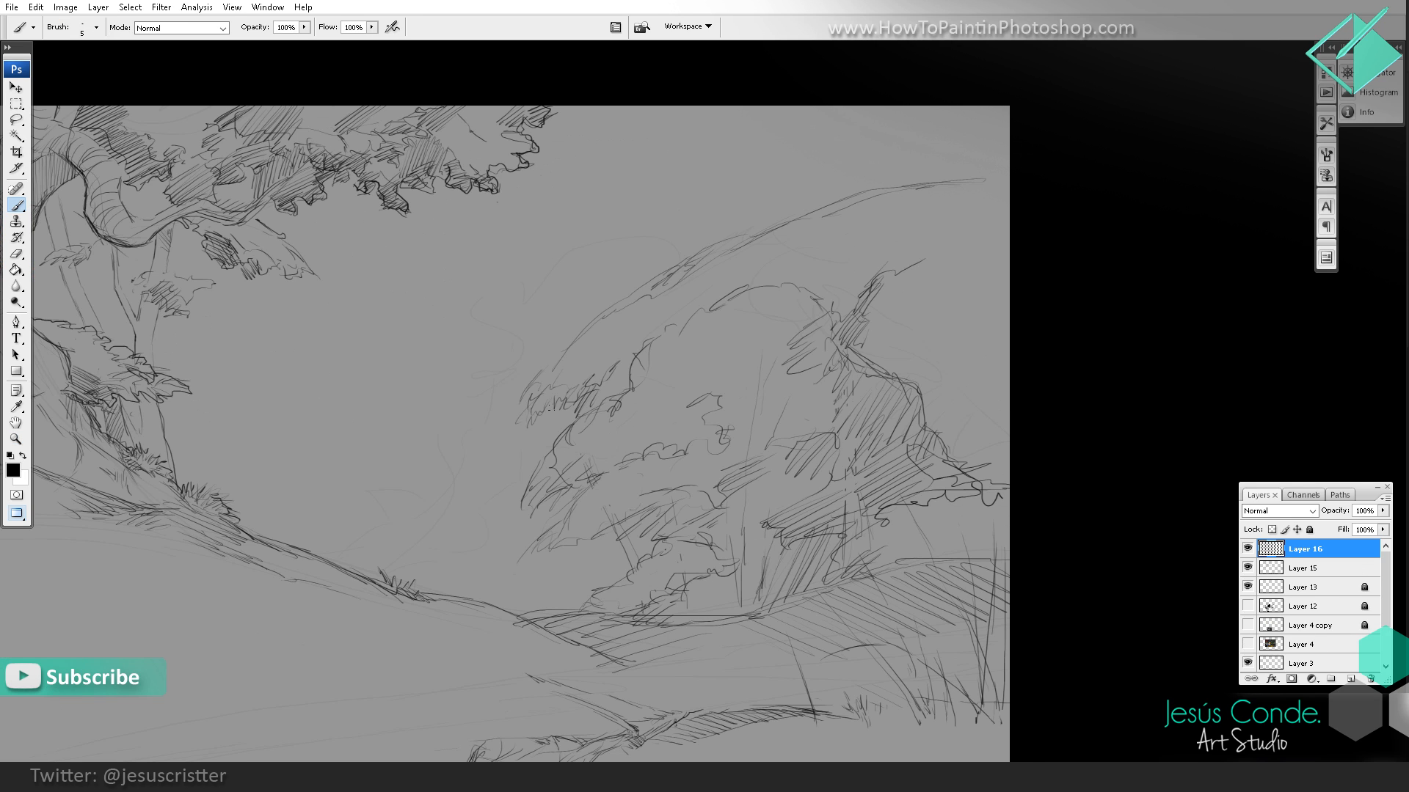
drag(554, 405, 524, 427)
drag(574, 338, 667, 270)
Step: Hatch the undersides of the foliage clumps on the left half of the distant canopy
mouse_move(637, 377)
mouse_down()
mouse_move(558, 424)
mouse_move(556, 449)
mouse_move(557, 434)
mouse_move(531, 450)
mouse_move(519, 489)
mouse_move(554, 516)
mouse_move(638, 504)
mouse_move(652, 531)
mouse_up()
drag(688, 488, 649, 501)
drag(730, 450, 701, 461)
drag(732, 439, 683, 457)
drag(721, 434, 669, 458)
drag(730, 425, 688, 442)
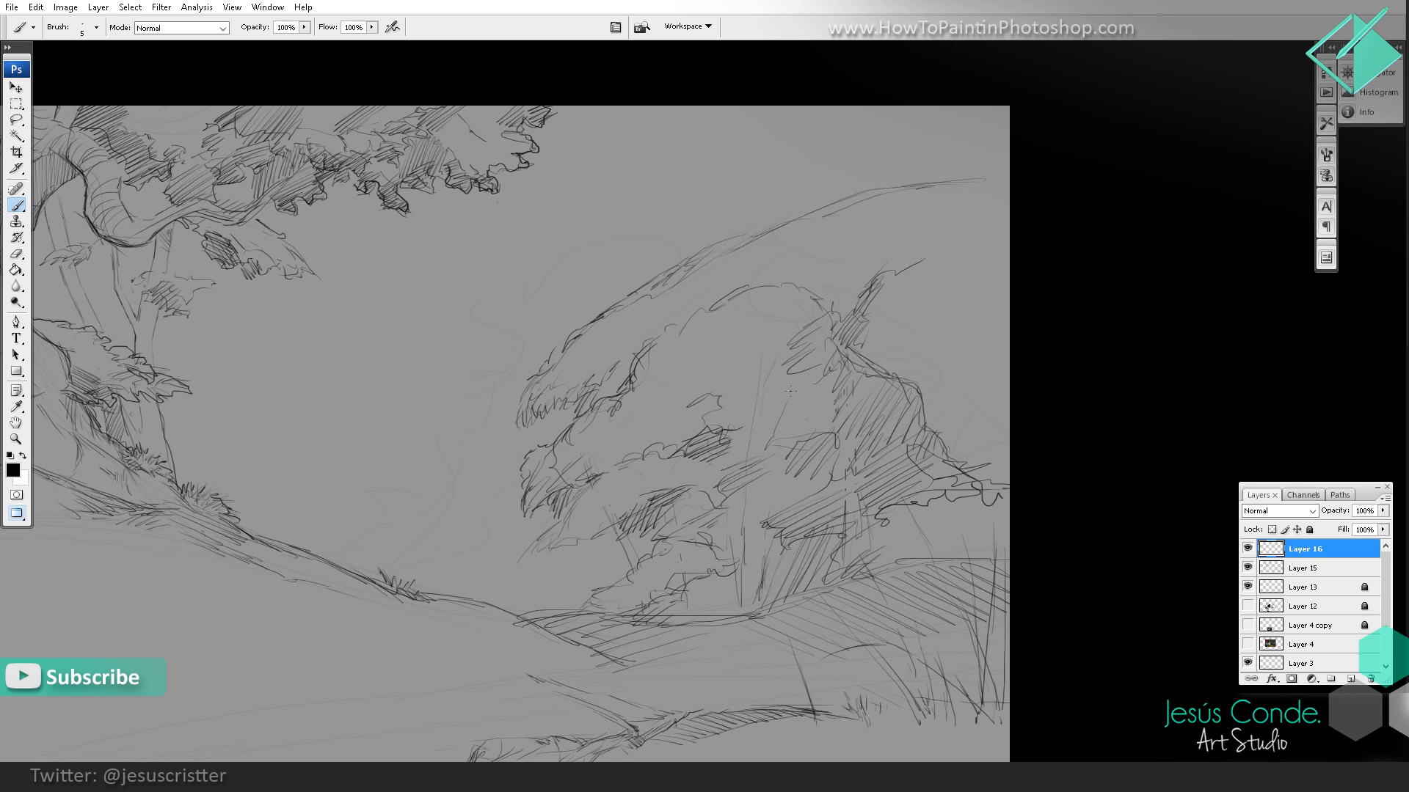
Step: Shade the distant tree's trunk and sketch dark branches and gaps beneath its lower foliage
drag(803, 383, 784, 391)
drag(753, 479, 754, 615)
mouse_move(745, 479)
mouse_down()
mouse_move(741, 545)
mouse_move(727, 510)
mouse_up()
mouse_move(748, 483)
mouse_down()
mouse_move(727, 521)
mouse_move(736, 598)
mouse_move(724, 492)
mouse_move(719, 563)
mouse_up()
mouse_move(718, 536)
mouse_down()
mouse_move(684, 516)
mouse_move(706, 496)
mouse_move(679, 515)
mouse_up()
drag(697, 487, 679, 521)
mouse_move(713, 576)
mouse_down()
mouse_move(699, 605)
mouse_move(716, 616)
mouse_move(702, 611)
mouse_up()
drag(699, 589, 693, 606)
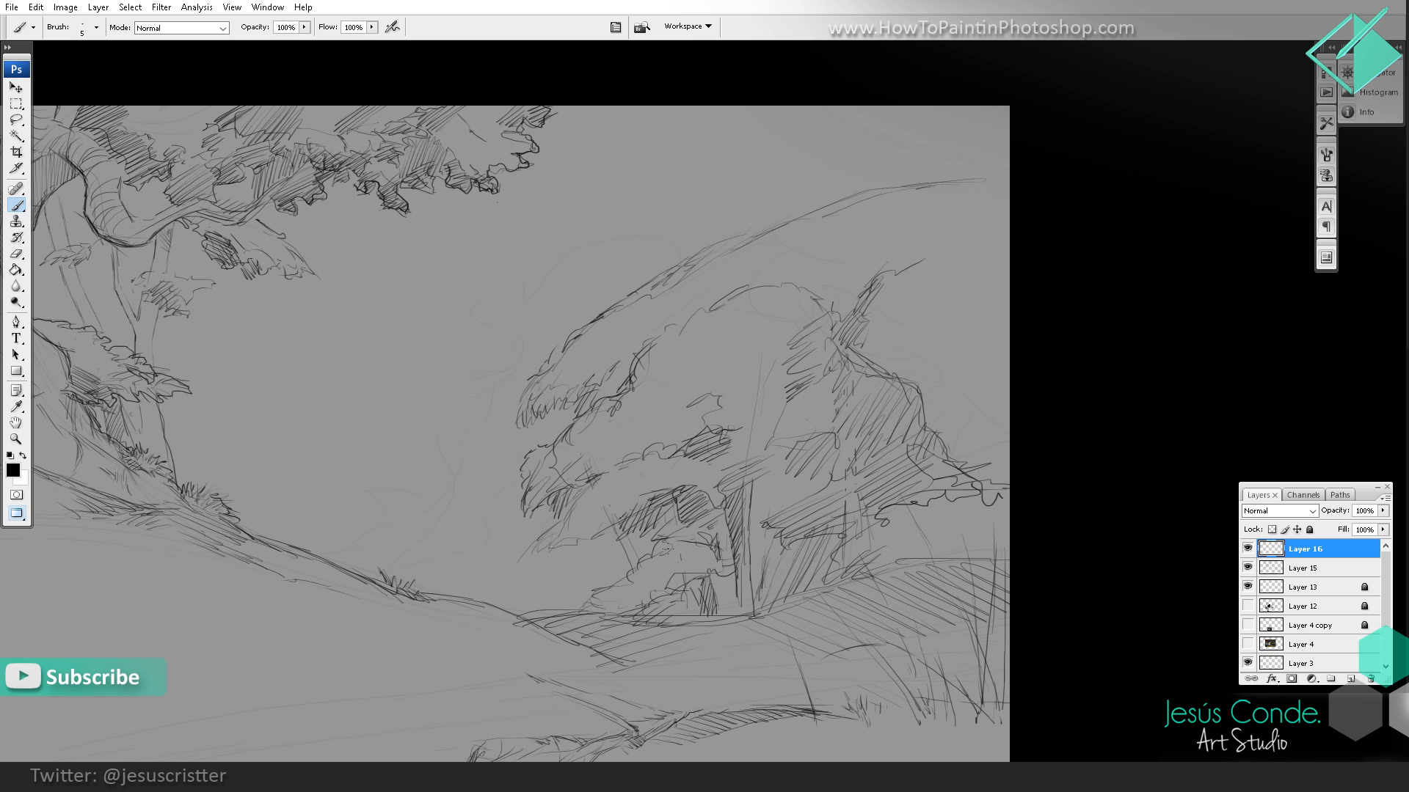
drag(623, 529, 634, 571)
mouse_move(609, 533)
mouse_down()
mouse_move(628, 564)
mouse_move(604, 549)
mouse_up()
Step: Erase parts of the large canopy's upper-left outline and redraw them as an uneven leafy contour
key(ctrl+space)
alt+click(773, 433)
alt+click(941, 354)
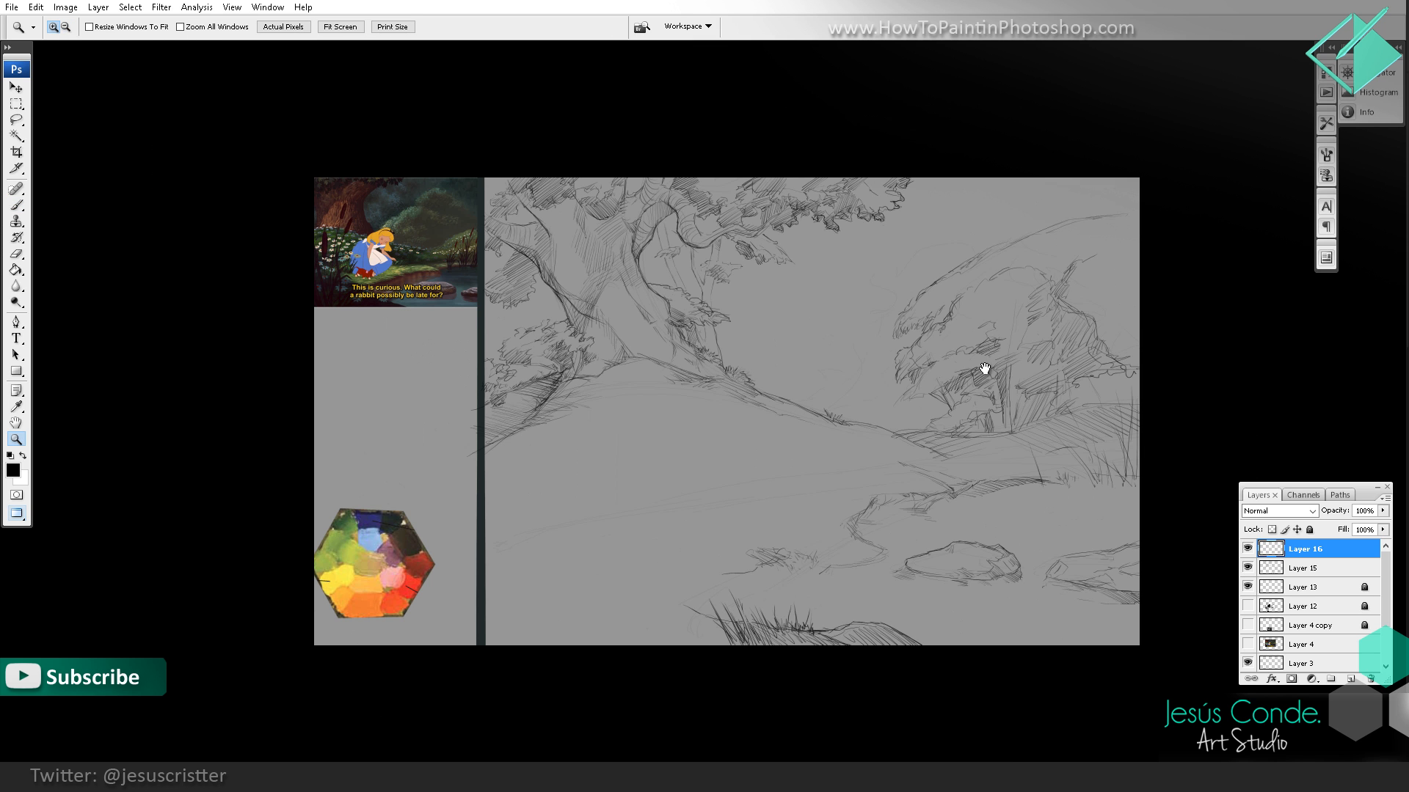
drag(984, 368, 916, 387)
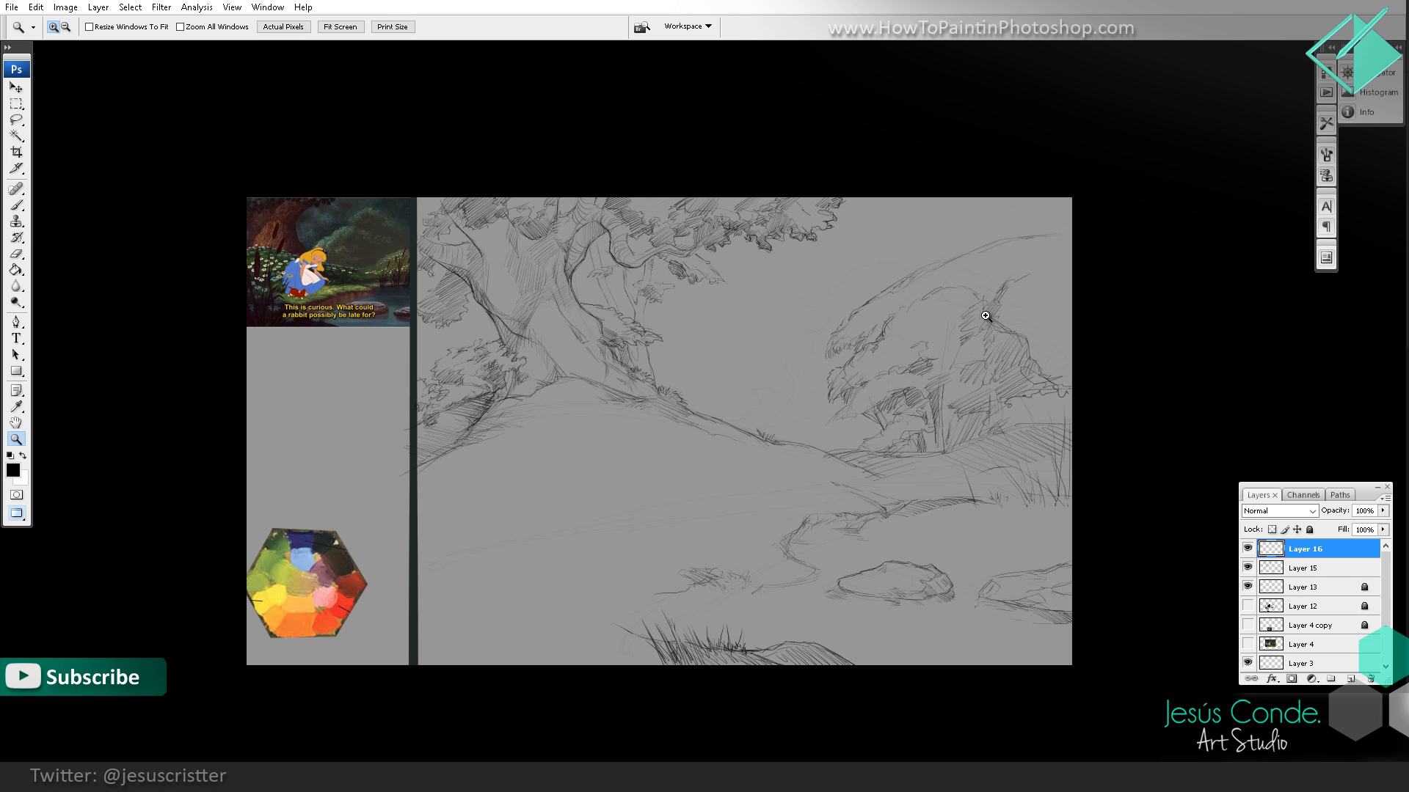
click(951, 331)
drag(886, 295, 861, 355)
key(e)
mouse_move(720, 369)
mouse_down()
mouse_move(836, 286)
mouse_move(854, 254)
mouse_up()
key(b)
drag(774, 298, 747, 317)
drag(752, 319, 698, 382)
mouse_move(823, 283)
mouse_down()
mouse_move(883, 261)
mouse_move(858, 269)
mouse_move(891, 262)
mouse_move(887, 276)
mouse_move(909, 282)
mouse_move(955, 266)
mouse_move(917, 270)
mouse_up()
key(e)
key(b)
key(e)
key(b)
key(space)
mouse_move(777, 326)
mouse_down()
mouse_move(836, 293)
mouse_move(906, 302)
mouse_up()
Step: Hatch the shadowed area behind the distant tree out to the canvas edge and give it a leafy upper edge
key(ctrl+space)
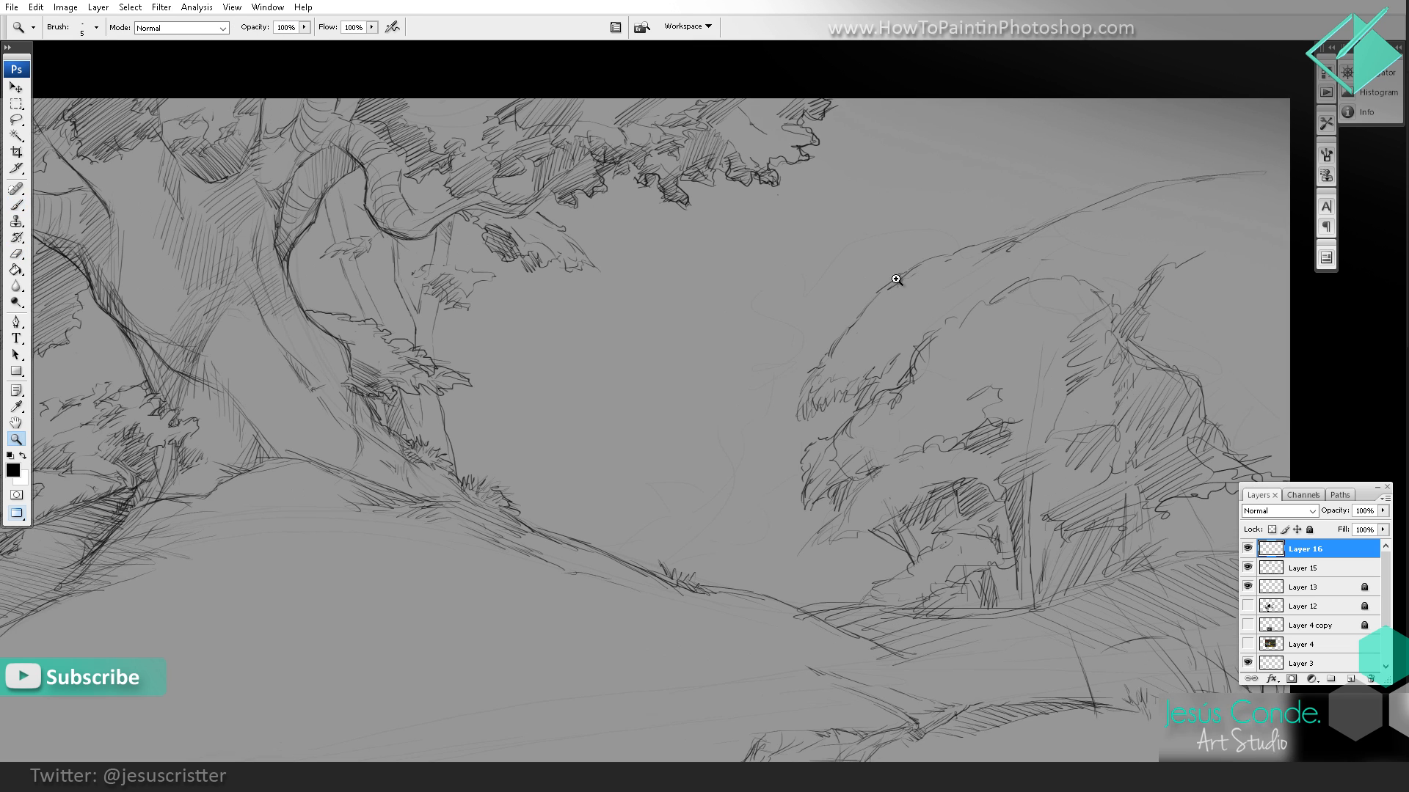
ctrl+alt+click(945, 288)
ctrl+alt+click(954, 293)
drag(998, 313, 910, 318)
ctrl+click(983, 322)
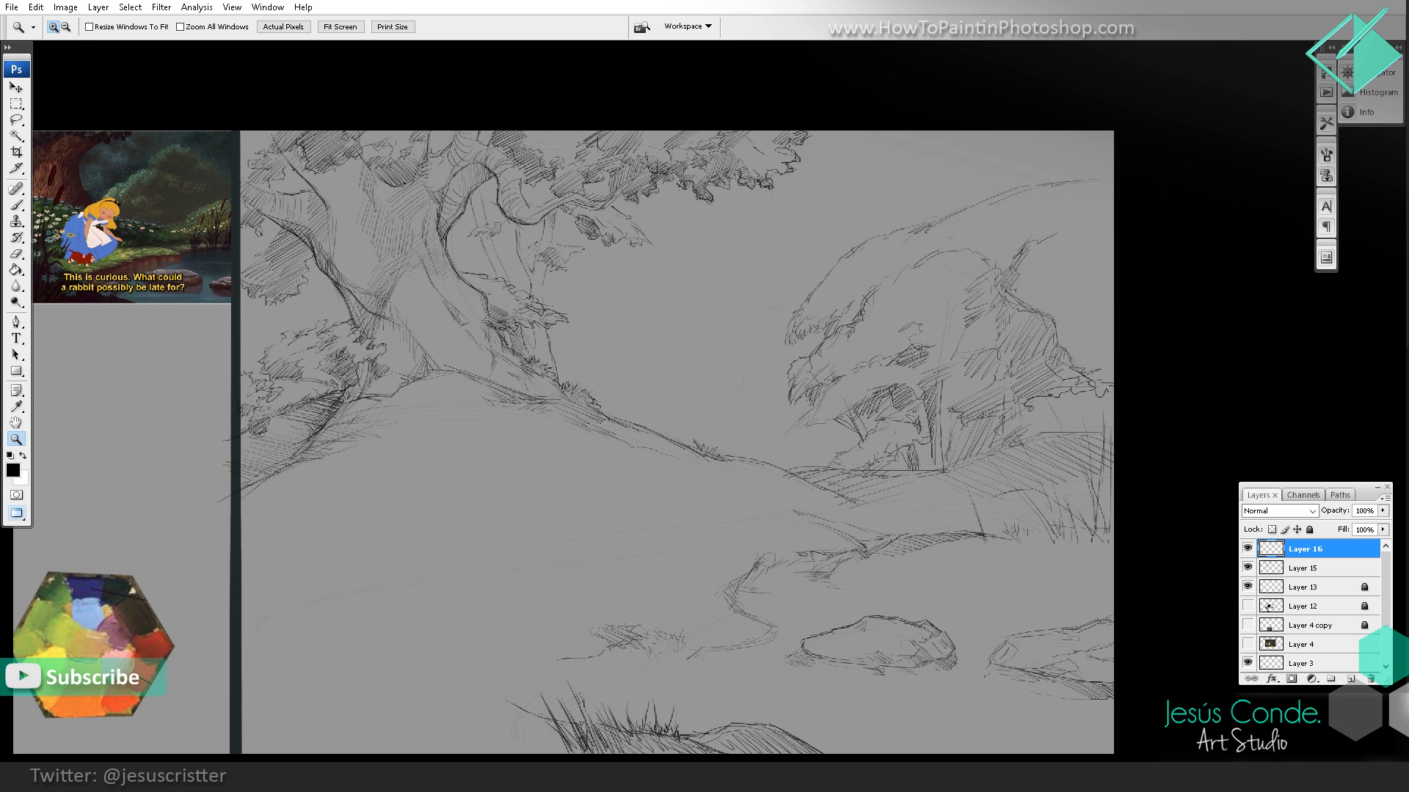
drag(1042, 323, 1112, 282)
mouse_move(1064, 349)
mouse_down()
mouse_move(1112, 302)
mouse_move(1112, 323)
mouse_up()
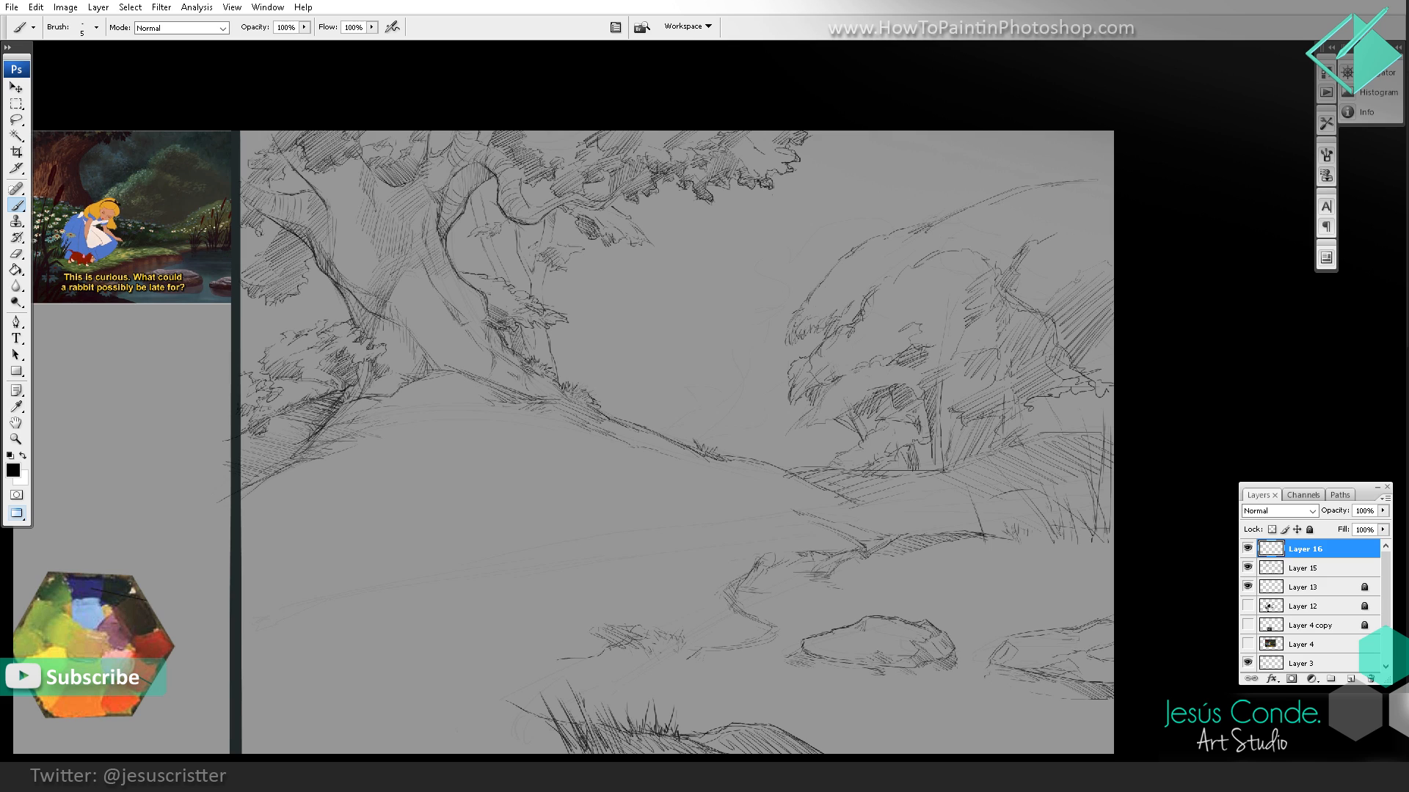
mouse_move(1077, 374)
mouse_down()
mouse_move(1112, 332)
mouse_move(1112, 357)
mouse_up()
mouse_move(1040, 306)
mouse_down()
mouse_move(1112, 233)
mouse_move(1112, 249)
mouse_up()
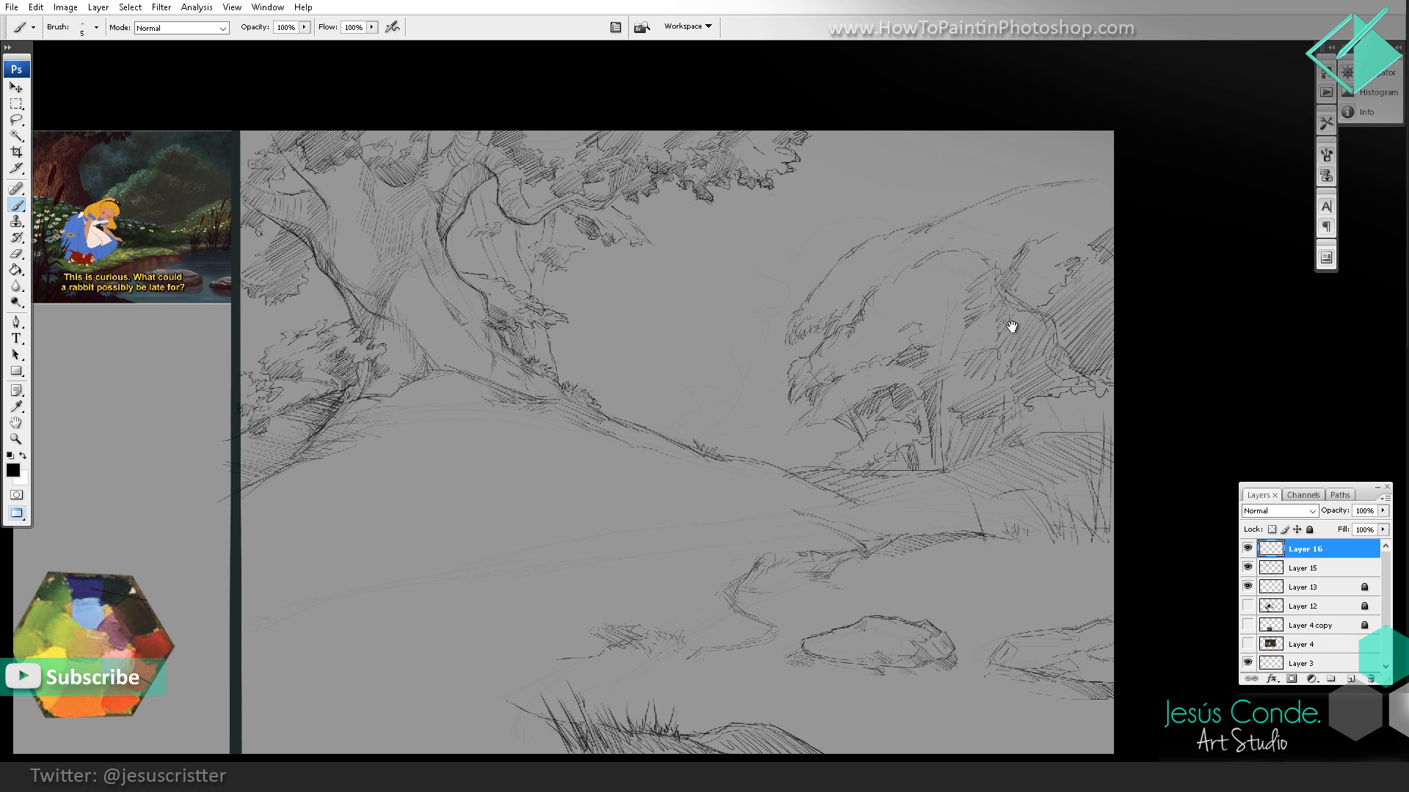
Step: Add small hatched leaf clusters along the upper contour and inner folds of the large distant canopy
drag(1012, 326, 978, 324)
key(z)
click(996, 342)
mouse_move(952, 220)
mouse_down()
mouse_move(923, 284)
mouse_move(926, 256)
mouse_move(917, 270)
mouse_up()
key(b)
drag(890, 272, 906, 265)
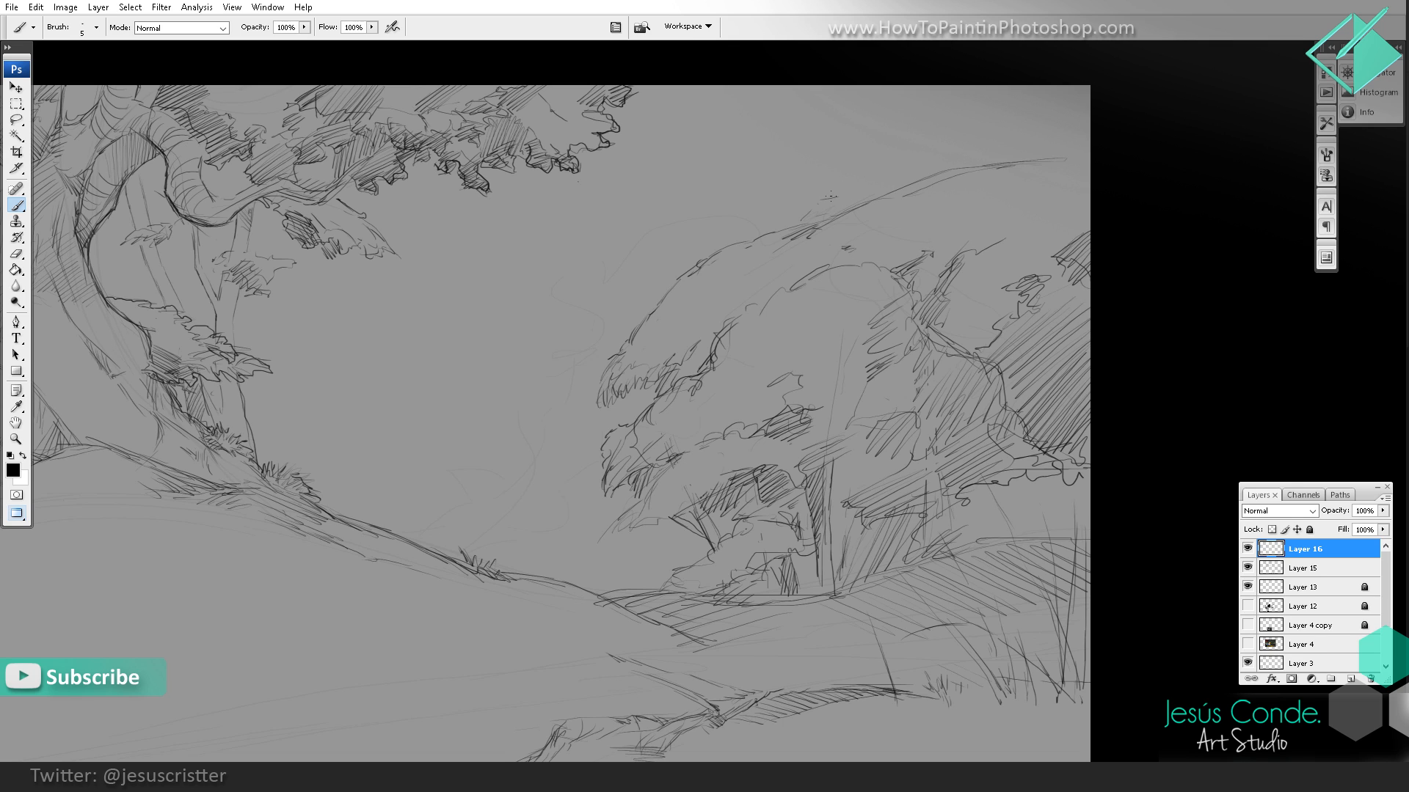
mouse_move(829, 196)
mouse_down()
mouse_move(811, 222)
mouse_move(877, 193)
mouse_up()
mouse_move(795, 217)
mouse_down()
mouse_move(815, 204)
mouse_move(791, 226)
mouse_up()
drag(808, 209, 922, 182)
drag(782, 265, 768, 287)
drag(756, 355, 791, 287)
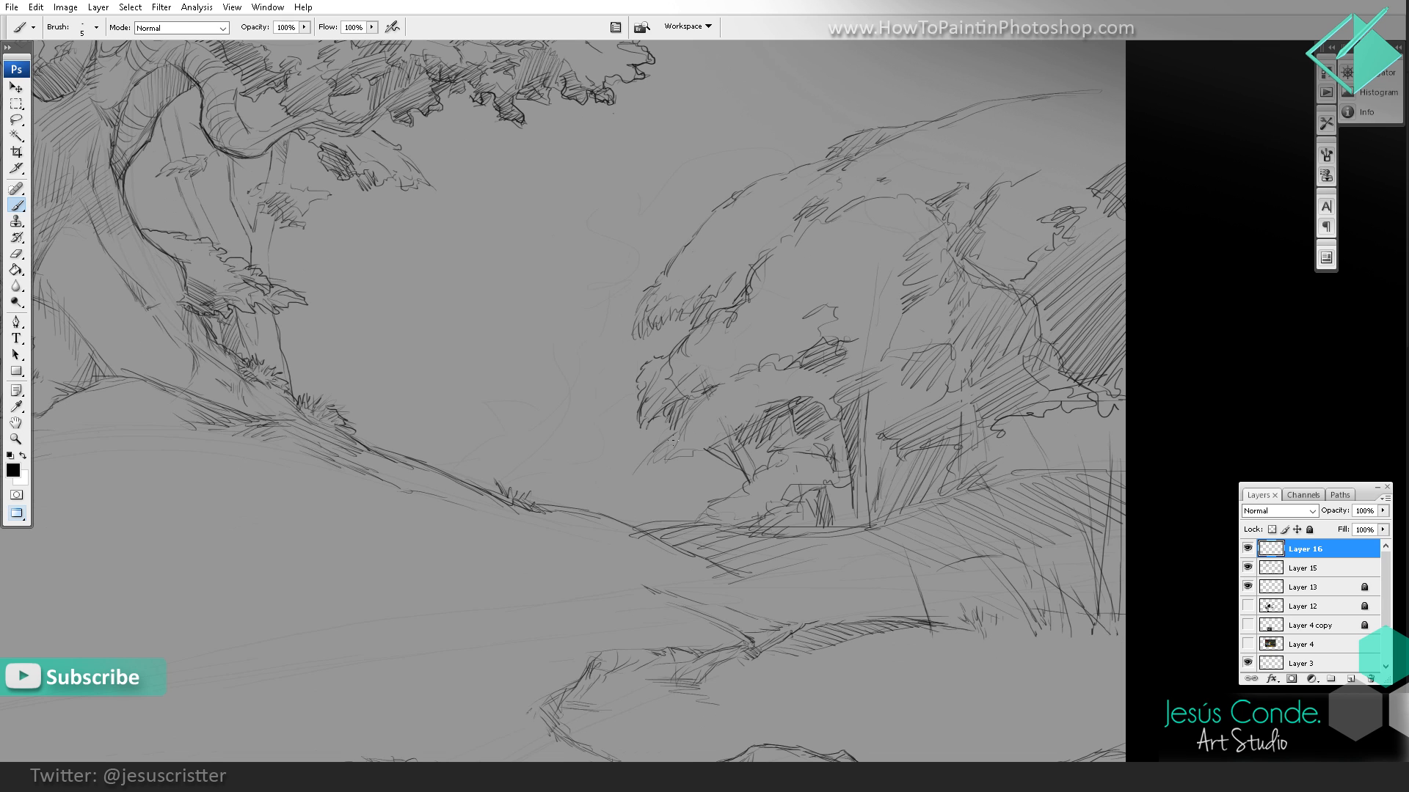
Step: Outline and hatch the lowest foliage clumps and shrubs around the base of the distant tree
mouse_move(678, 430)
mouse_down()
mouse_move(647, 453)
mouse_move(668, 463)
mouse_move(695, 445)
mouse_move(725, 464)
mouse_move(766, 449)
mouse_up()
mouse_move(758, 452)
mouse_down()
mouse_move(777, 433)
mouse_move(710, 503)
mouse_move(725, 506)
mouse_up()
mouse_move(722, 520)
mouse_down()
mouse_move(732, 510)
mouse_move(715, 517)
mouse_up()
mouse_move(715, 504)
mouse_down()
mouse_move(694, 523)
mouse_move(746, 525)
mouse_up()
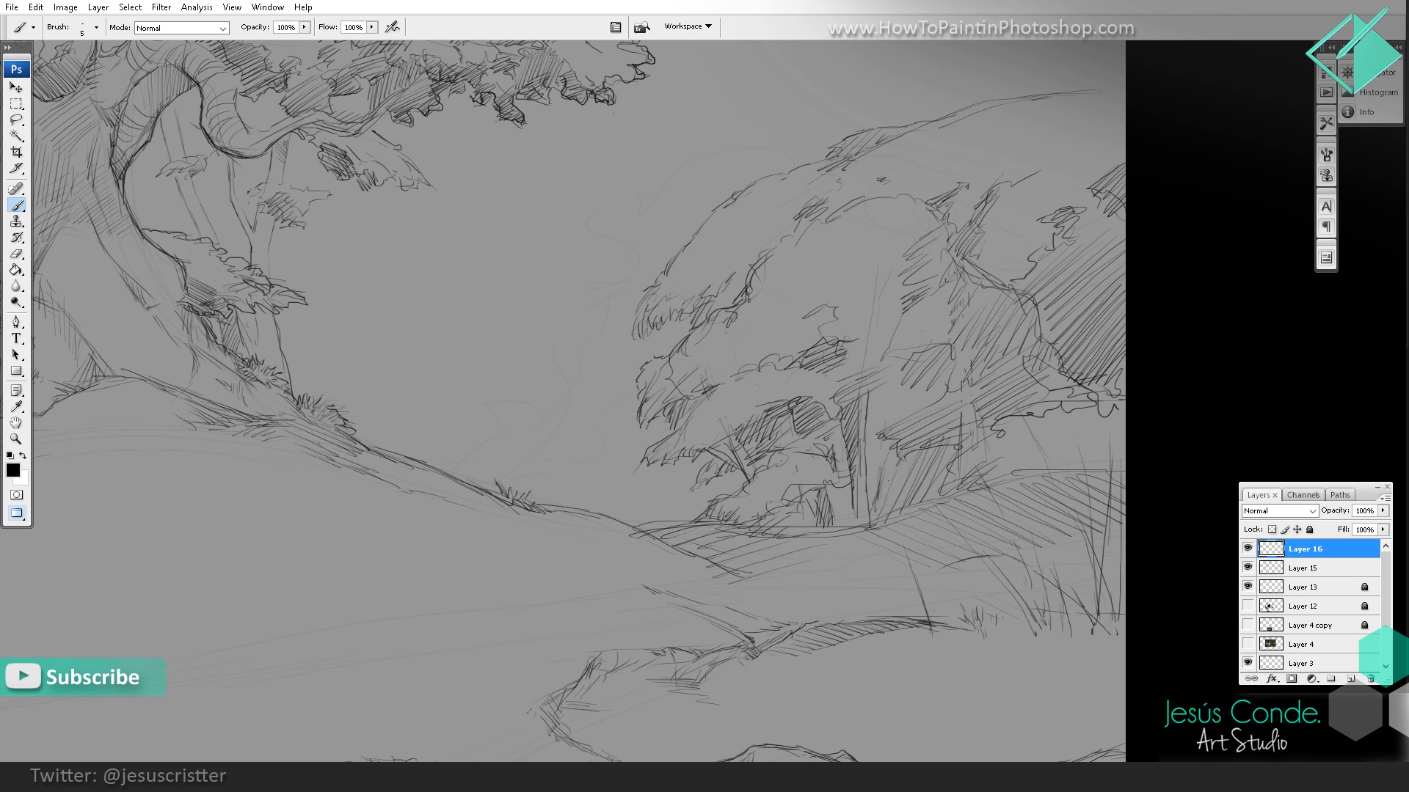
mouse_move(841, 500)
mouse_down()
mouse_move(843, 520)
mouse_move(842, 510)
mouse_up()
drag(841, 468, 843, 507)
Step: Hatch the foliage around the upper part of the distant tree's main trunk
mouse_move(899, 406)
mouse_down()
mouse_move(860, 428)
mouse_move(864, 415)
mouse_up()
mouse_move(885, 386)
mouse_down()
mouse_move(860, 438)
mouse_move(888, 412)
mouse_up()
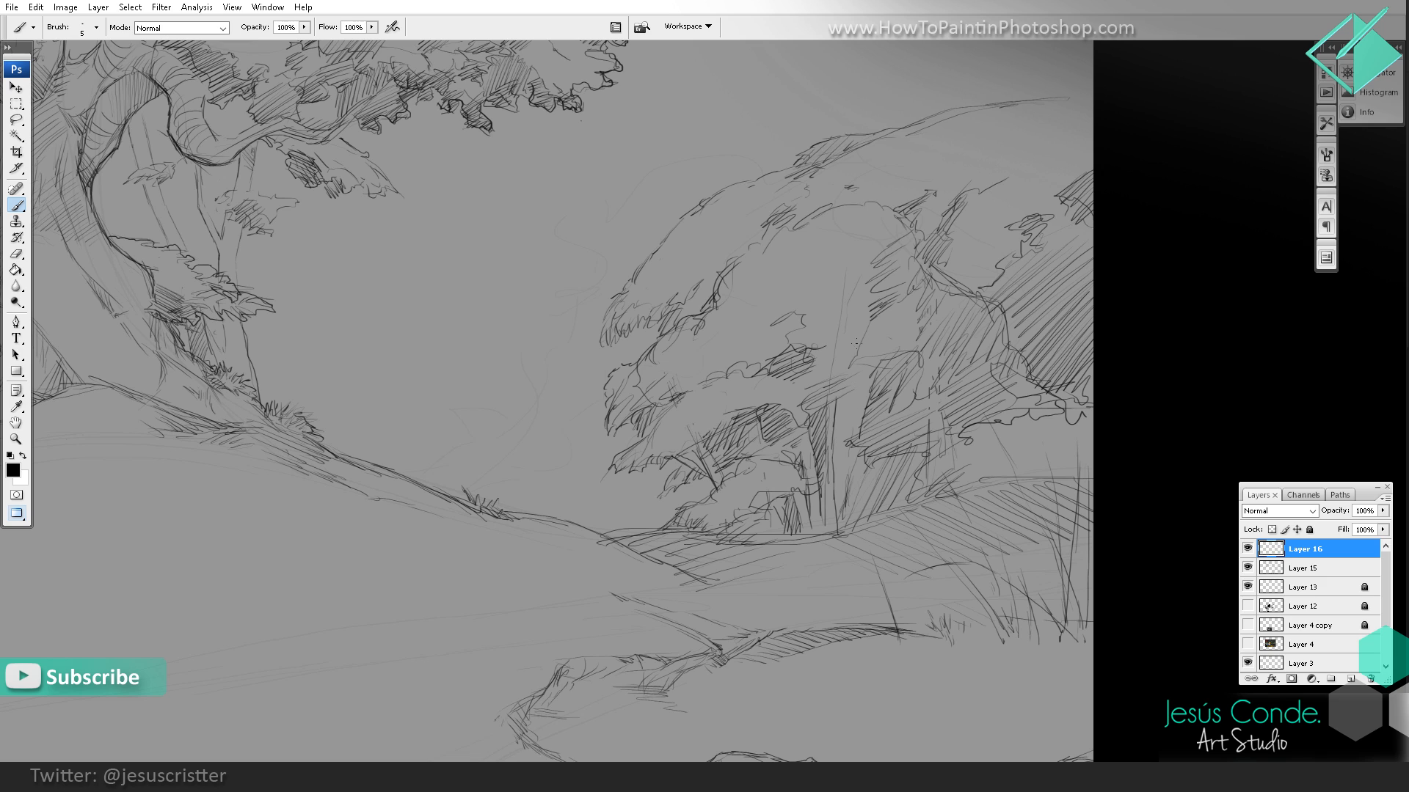
mouse_move(853, 306)
mouse_down()
mouse_move(839, 376)
mouse_move(851, 325)
mouse_move(846, 357)
mouse_up()
mouse_move(870, 332)
mouse_down()
mouse_move(842, 376)
mouse_move(840, 442)
mouse_up()
drag(844, 386, 843, 443)
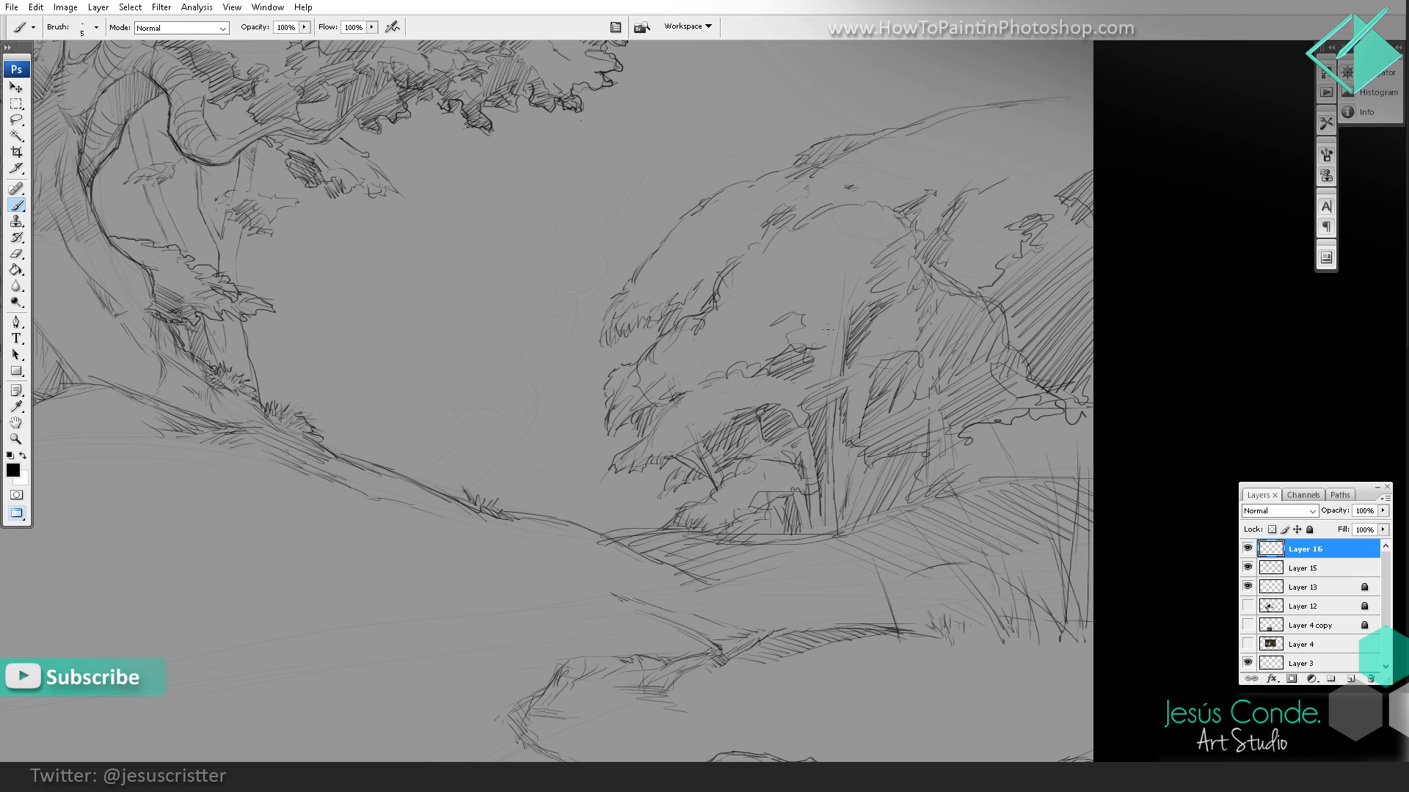
Step: Erase the trunk strokes running up into the distant canopy and merge the layer into Layer 15
key(e)
mouse_move(846, 323)
mouse_down()
mouse_move(868, 334)
mouse_move(848, 340)
mouse_move(904, 335)
mouse_up()
key(b)
key(ctrl+e)
key(e)
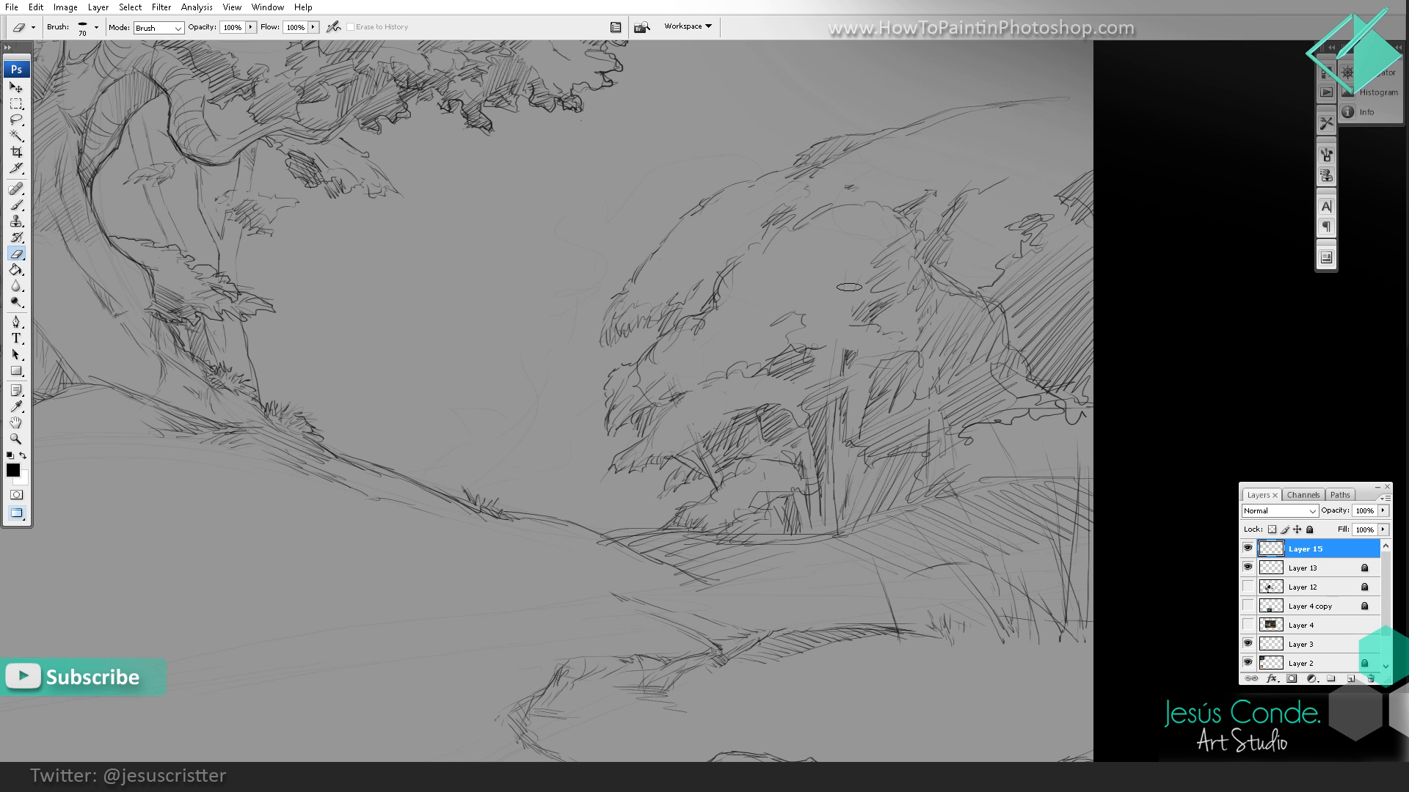
Step: Add leafy marks above the distant tree's trunk and shading strokes under the foliage beside it
key(b)
mouse_move(877, 340)
mouse_down()
mouse_move(904, 342)
mouse_move(870, 324)
mouse_up()
drag(956, 444, 949, 398)
Step: Sketch faint background foliage on a new layer in the gap between the hill and the distant trees
key(z)
alt+click(1025, 346)
alt+click(1033, 353)
alt+click(1033, 353)
click(955, 388)
click(937, 388)
drag(853, 380, 880, 403)
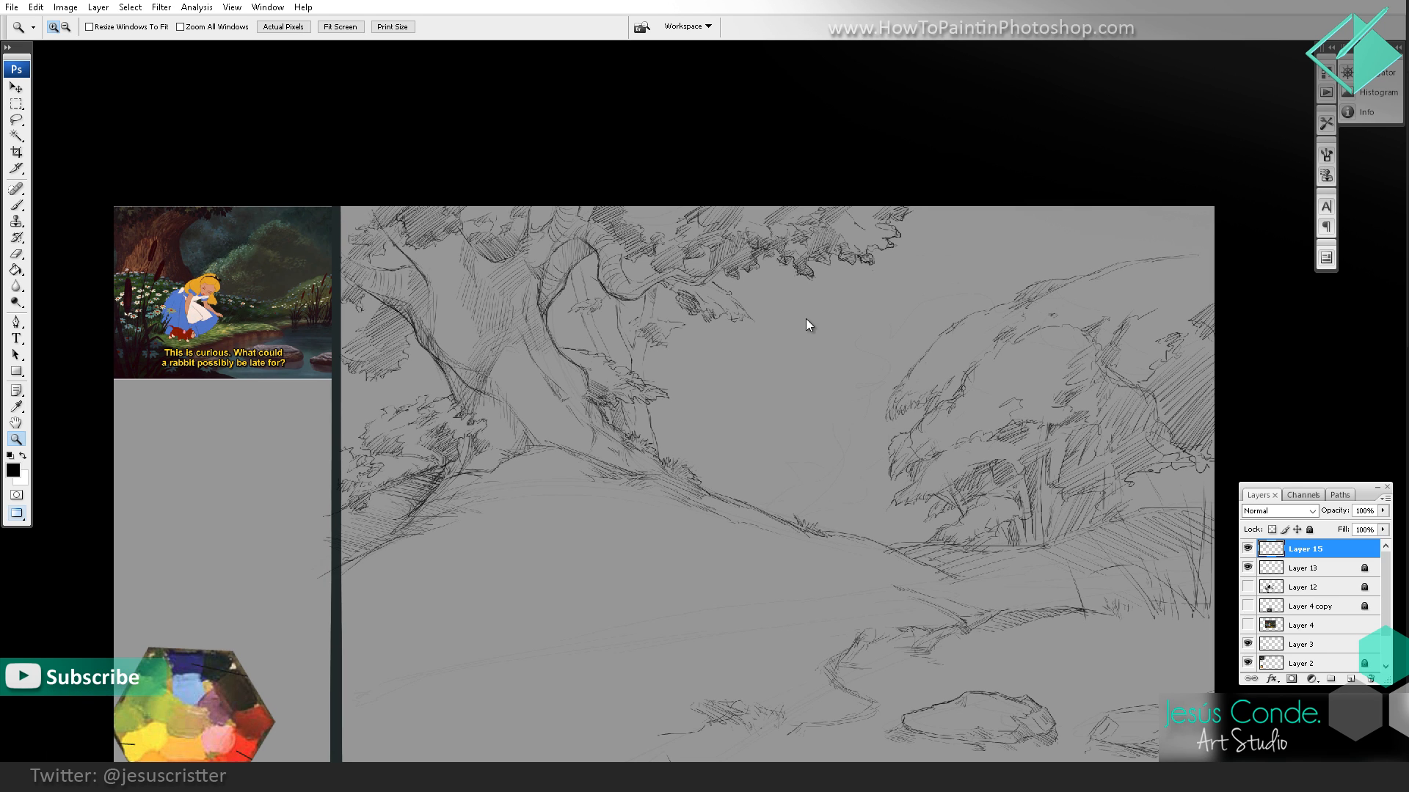
key(ctrl+shift+alt+n)
key(b)
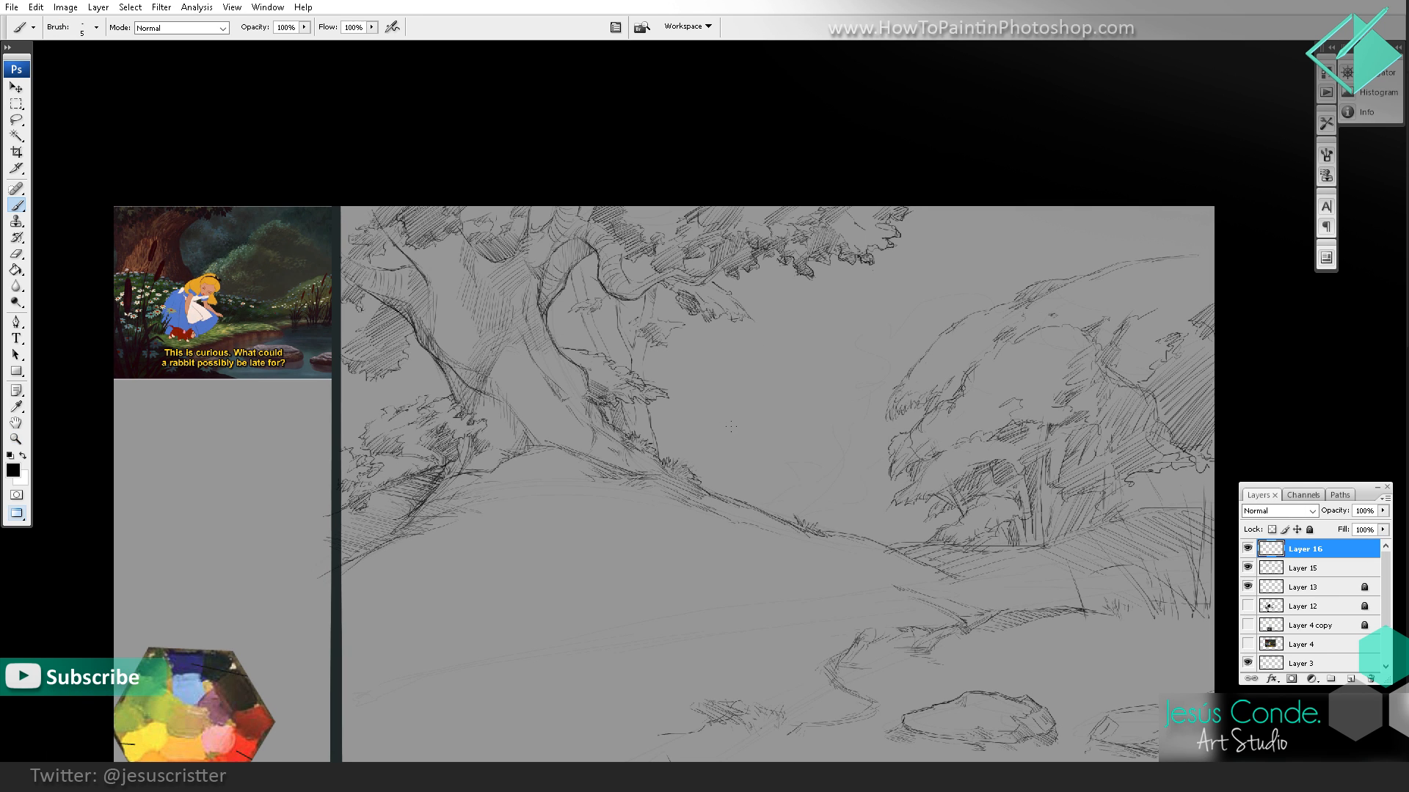
mouse_move(731, 426)
mouse_down()
mouse_move(763, 446)
mouse_move(804, 443)
mouse_move(794, 455)
mouse_up()
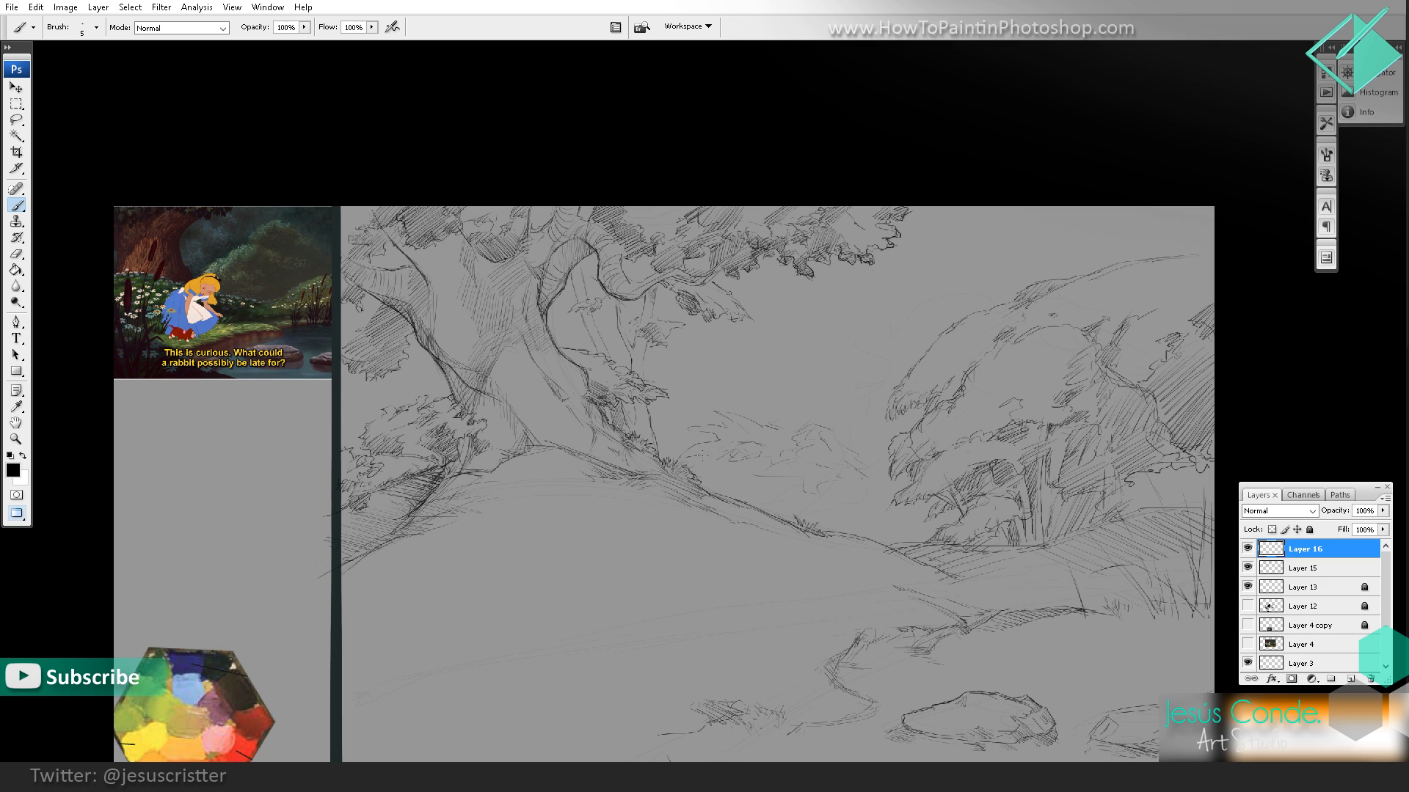
drag(790, 490, 764, 476)
mouse_move(750, 413)
mouse_down()
mouse_move(785, 411)
mouse_move(769, 371)
mouse_up()
Step: Draw thin vertical and leaning background tree trunks rising behind the hill's slope
key(e)
key(b)
drag(748, 275, 747, 395)
drag(741, 326, 724, 494)
drag(850, 354, 796, 514)
drag(841, 392, 802, 495)
drag(867, 389, 834, 452)
Step: Add light foliage marks around the tops of the thin background trunks
key(e)
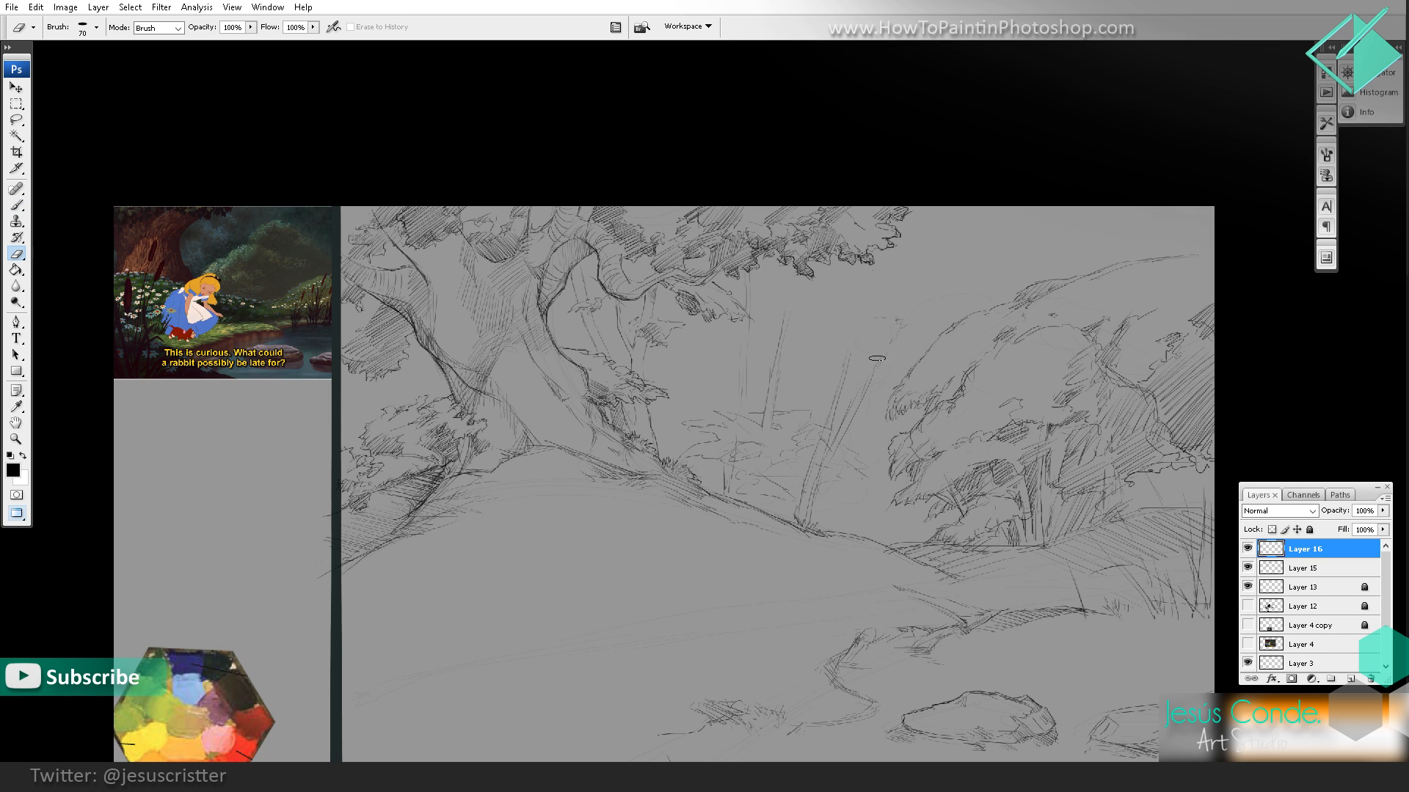
key(b)
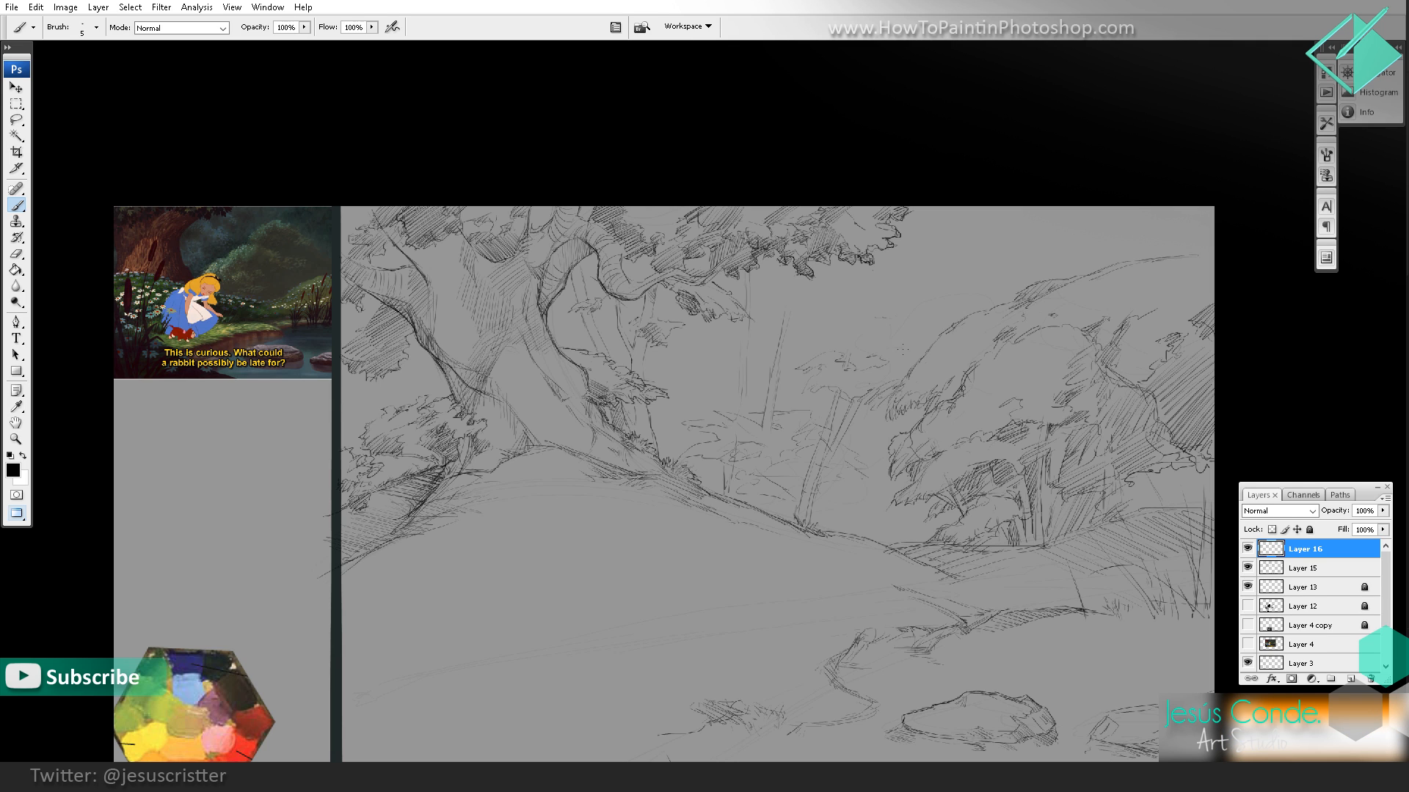
drag(902, 350, 888, 353)
drag(783, 316, 810, 323)
Step: Sketch the first light outlines of leafy clumps on the open hillside on a new layer
key(z)
alt+click(947, 279)
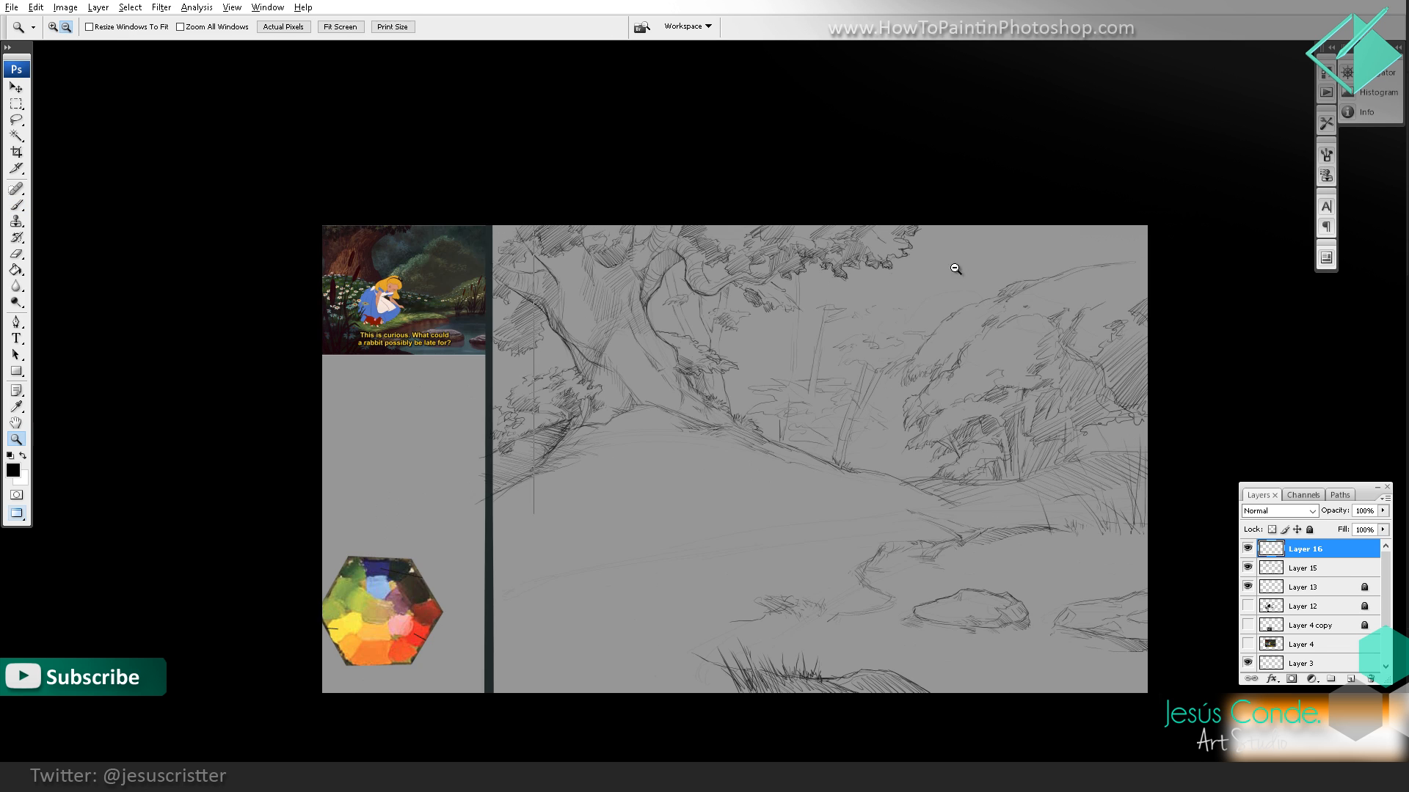
alt+click(956, 270)
click(989, 315)
drag(961, 330, 962, 328)
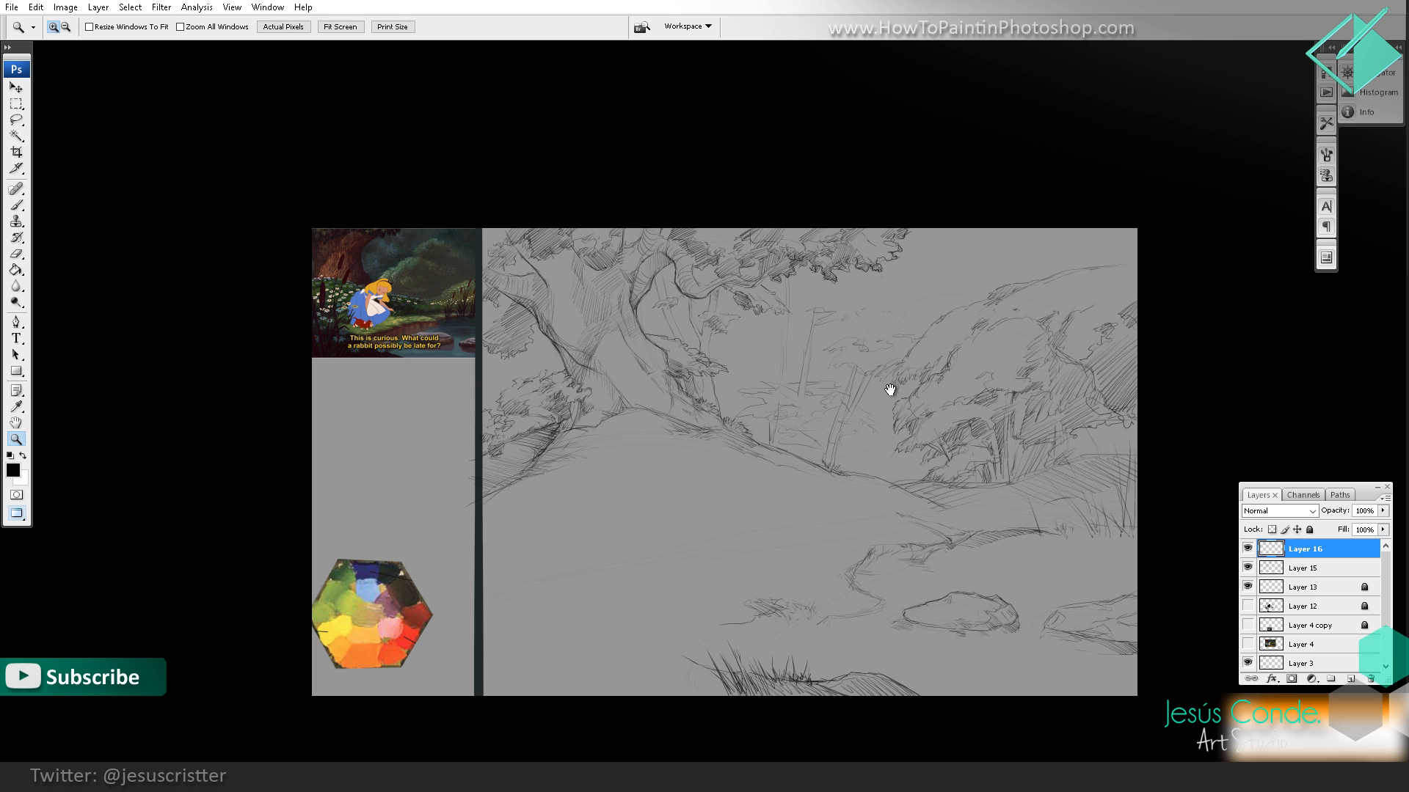
drag(970, 438, 952, 441)
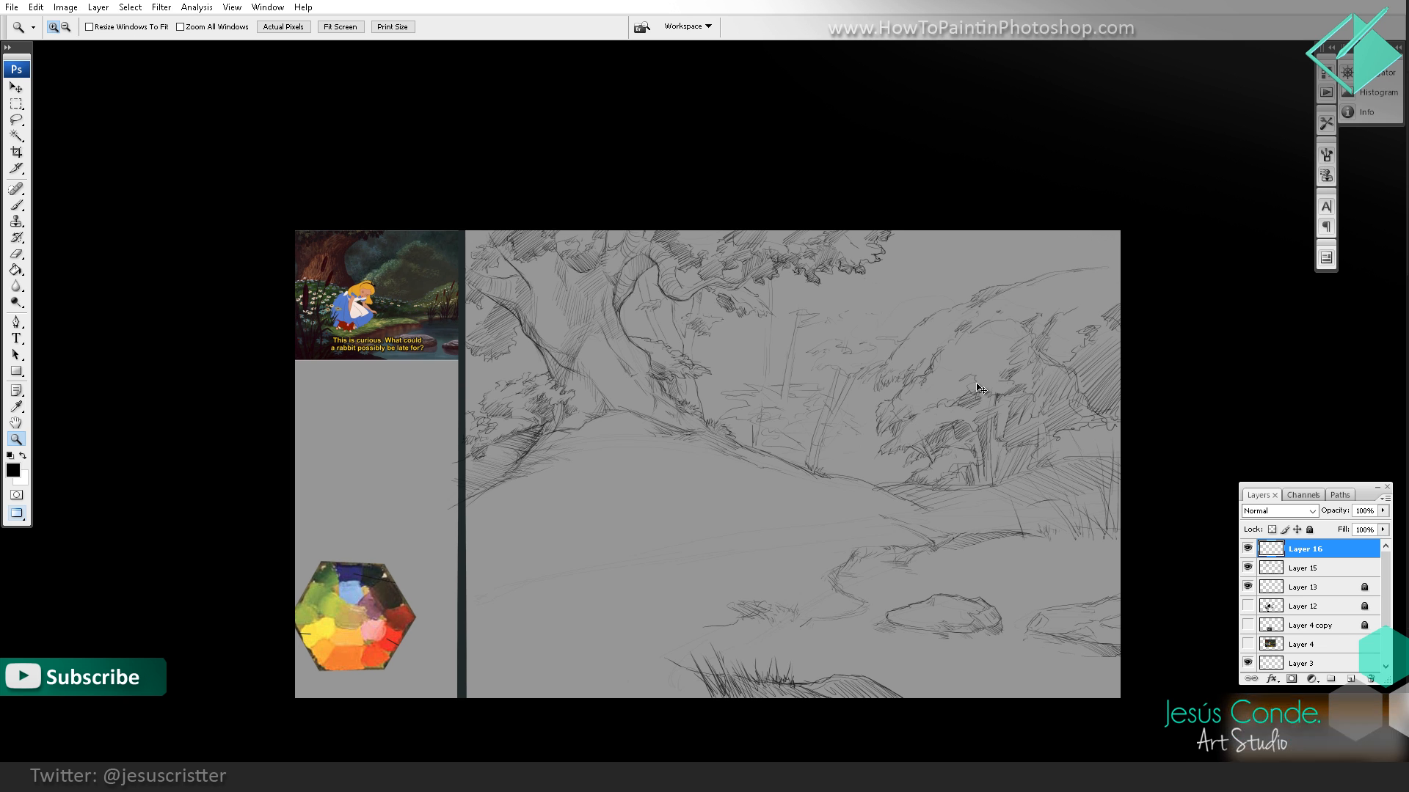
key(ctrl+shift+alt+n)
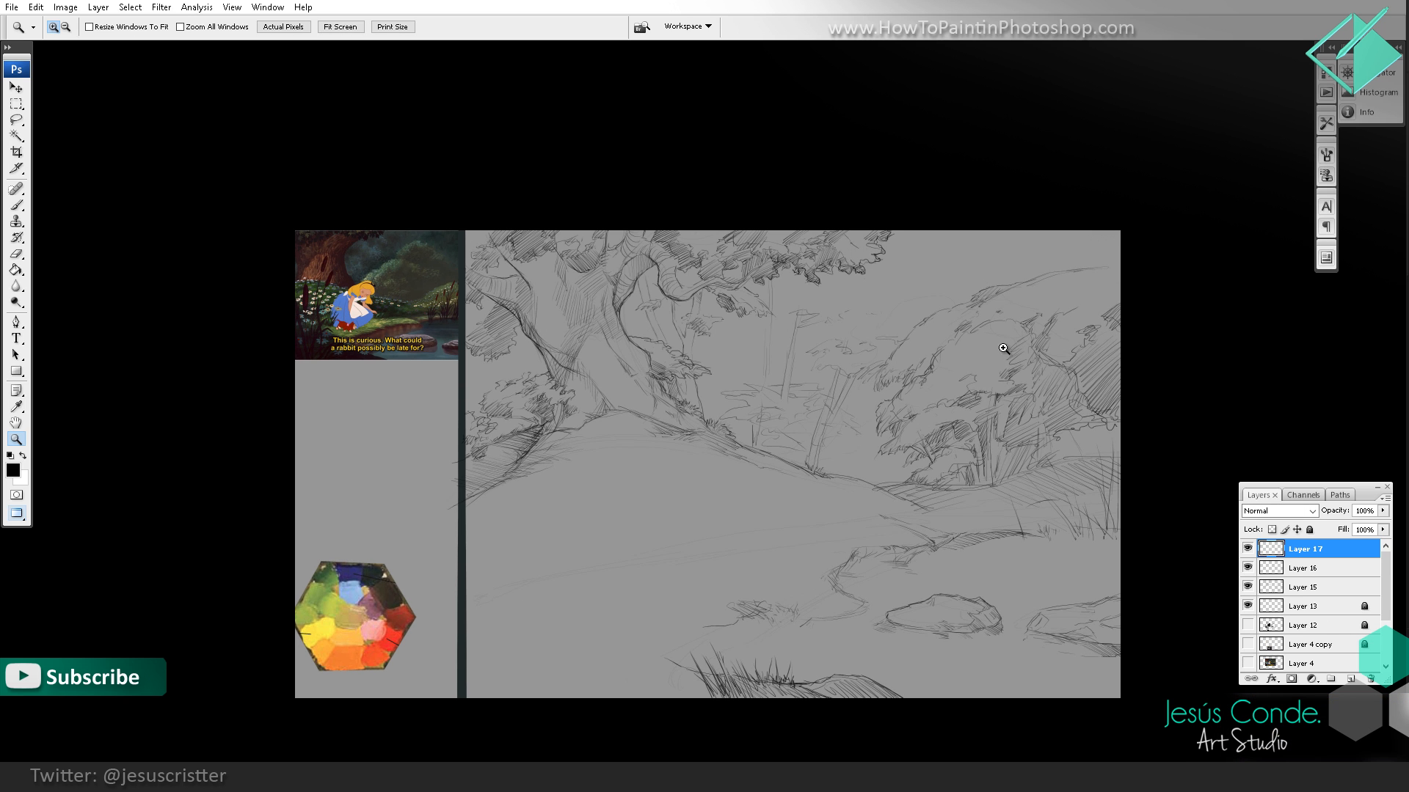
click(858, 524)
drag(808, 520, 859, 472)
key(b)
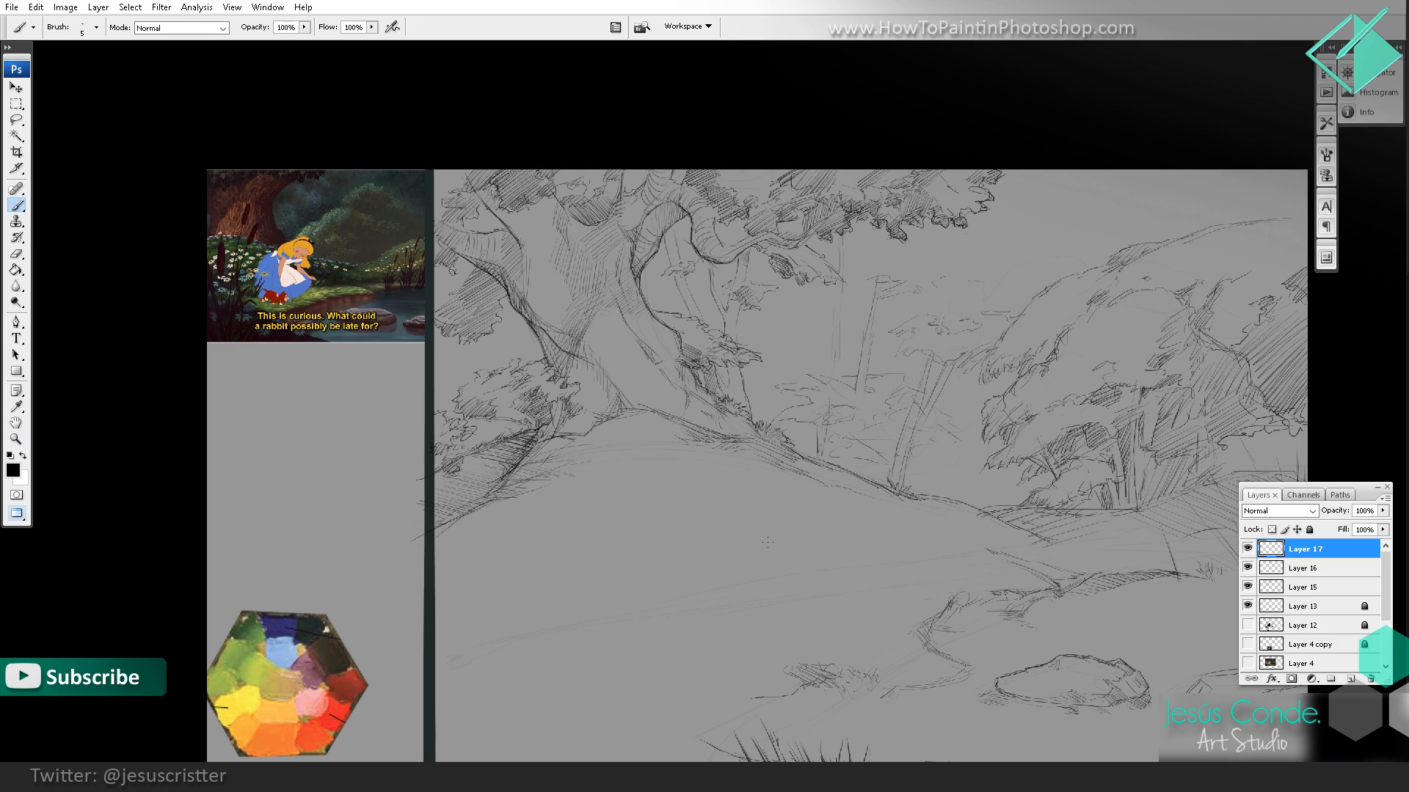
drag(696, 569, 717, 578)
drag(644, 549, 654, 546)
mouse_move(639, 544)
mouse_down()
mouse_move(675, 523)
mouse_move(577, 538)
mouse_move(608, 537)
mouse_move(594, 521)
mouse_move(555, 543)
mouse_up()
drag(568, 546, 580, 551)
ctrl+click(653, 465)
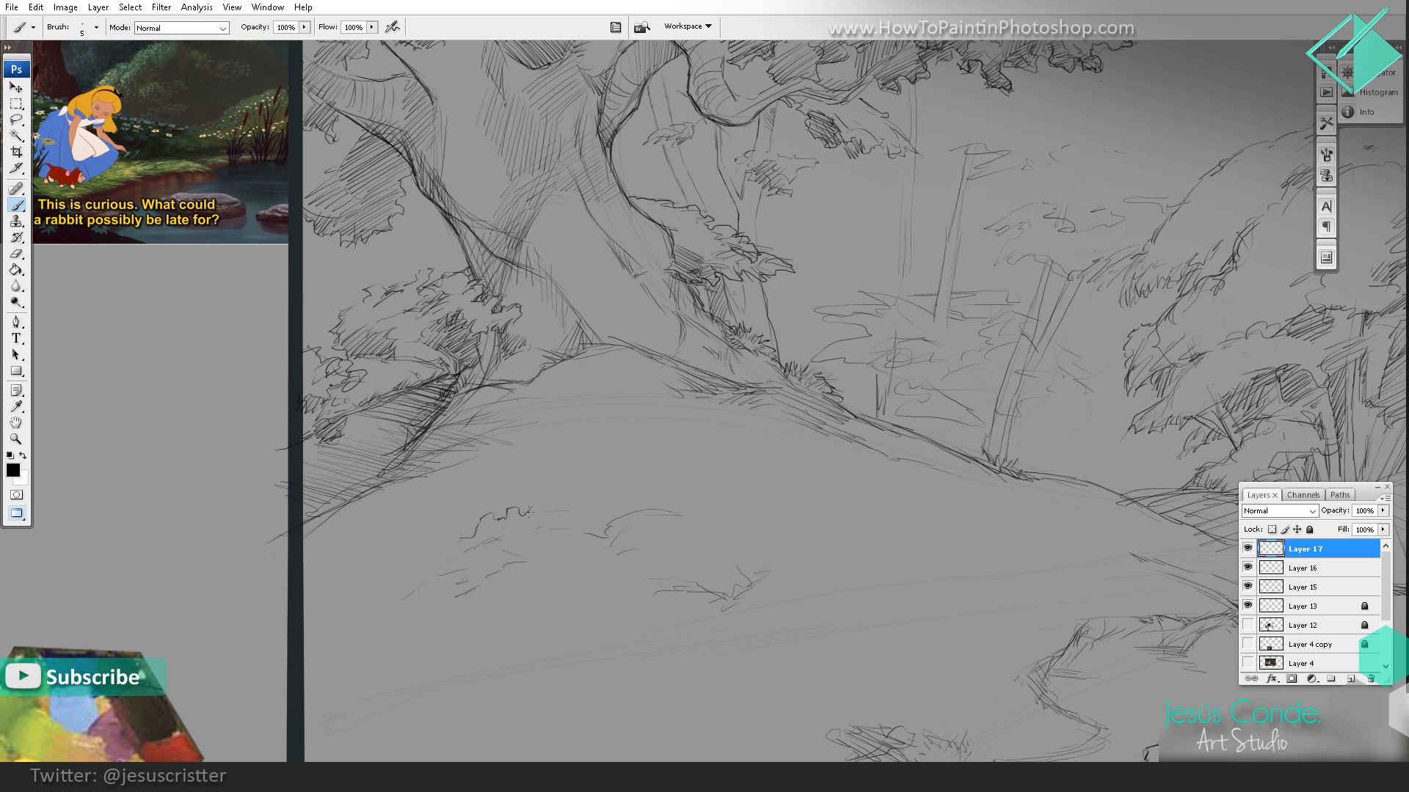
Step: Hatch the leafy clump on the hillside and draw an arrow pointing at the colour palette
mouse_move(522, 511)
mouse_down()
mouse_move(570, 508)
mouse_move(536, 522)
mouse_move(563, 525)
mouse_move(538, 545)
mouse_move(570, 542)
mouse_move(575, 526)
mouse_move(584, 548)
mouse_move(548, 557)
mouse_move(544, 579)
mouse_move(531, 581)
mouse_move(545, 559)
mouse_move(541, 575)
mouse_move(591, 555)
mouse_move(569, 518)
mouse_move(550, 522)
mouse_move(578, 516)
mouse_move(587, 536)
mouse_move(588, 515)
mouse_move(557, 500)
mouse_move(474, 535)
mouse_move(482, 521)
mouse_move(542, 495)
mouse_move(521, 499)
mouse_move(531, 518)
mouse_move(619, 480)
mouse_move(527, 517)
mouse_move(496, 548)
mouse_up()
key(e)
key(b)
key(e)
key(b)
mouse_move(494, 555)
mouse_down()
mouse_move(546, 557)
mouse_move(485, 551)
mouse_move(493, 570)
mouse_move(549, 506)
mouse_up()
mouse_move(374, 499)
mouse_down()
mouse_move(349, 562)
mouse_move(323, 566)
mouse_up()
Step: Extend the hillside clump with more leaf marks and hatch a smaller clump beside it
mouse_move(535, 479)
mouse_down()
mouse_move(560, 455)
mouse_move(566, 473)
mouse_move(547, 449)
mouse_up()
drag(528, 499, 563, 490)
mouse_move(520, 538)
mouse_down()
mouse_move(587, 531)
mouse_move(545, 537)
mouse_move(568, 544)
mouse_move(608, 522)
mouse_move(598, 539)
mouse_move(629, 509)
mouse_up()
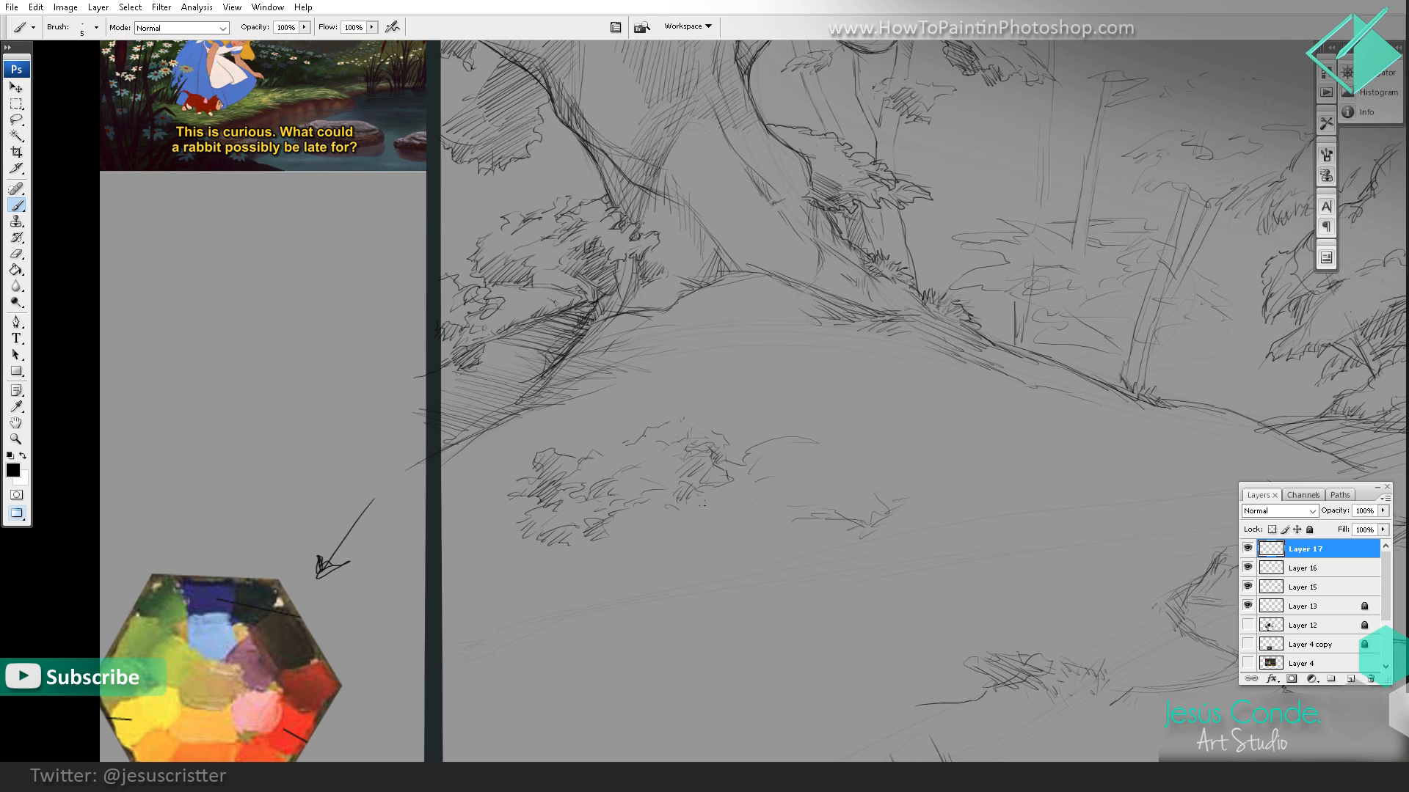
mouse_move(705, 547)
mouse_down()
mouse_move(736, 552)
mouse_move(784, 508)
mouse_up()
mouse_move(769, 527)
mouse_down()
mouse_move(800, 512)
mouse_move(790, 529)
mouse_up()
Step: Review the overall composition of the sketch against the reference image
key(z)
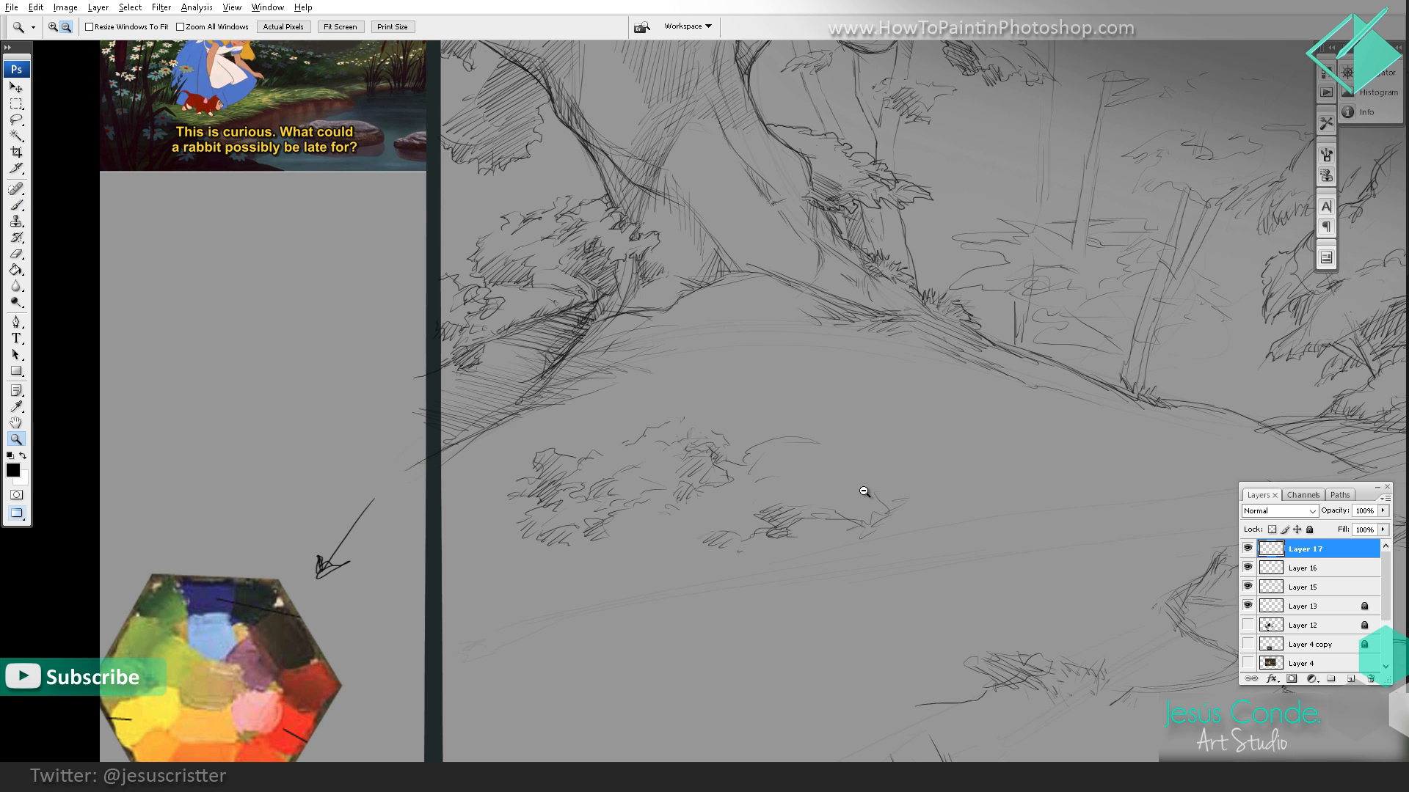
alt+click(865, 491)
alt+click(883, 345)
alt+click(741, 445)
alt+click(769, 449)
click(785, 403)
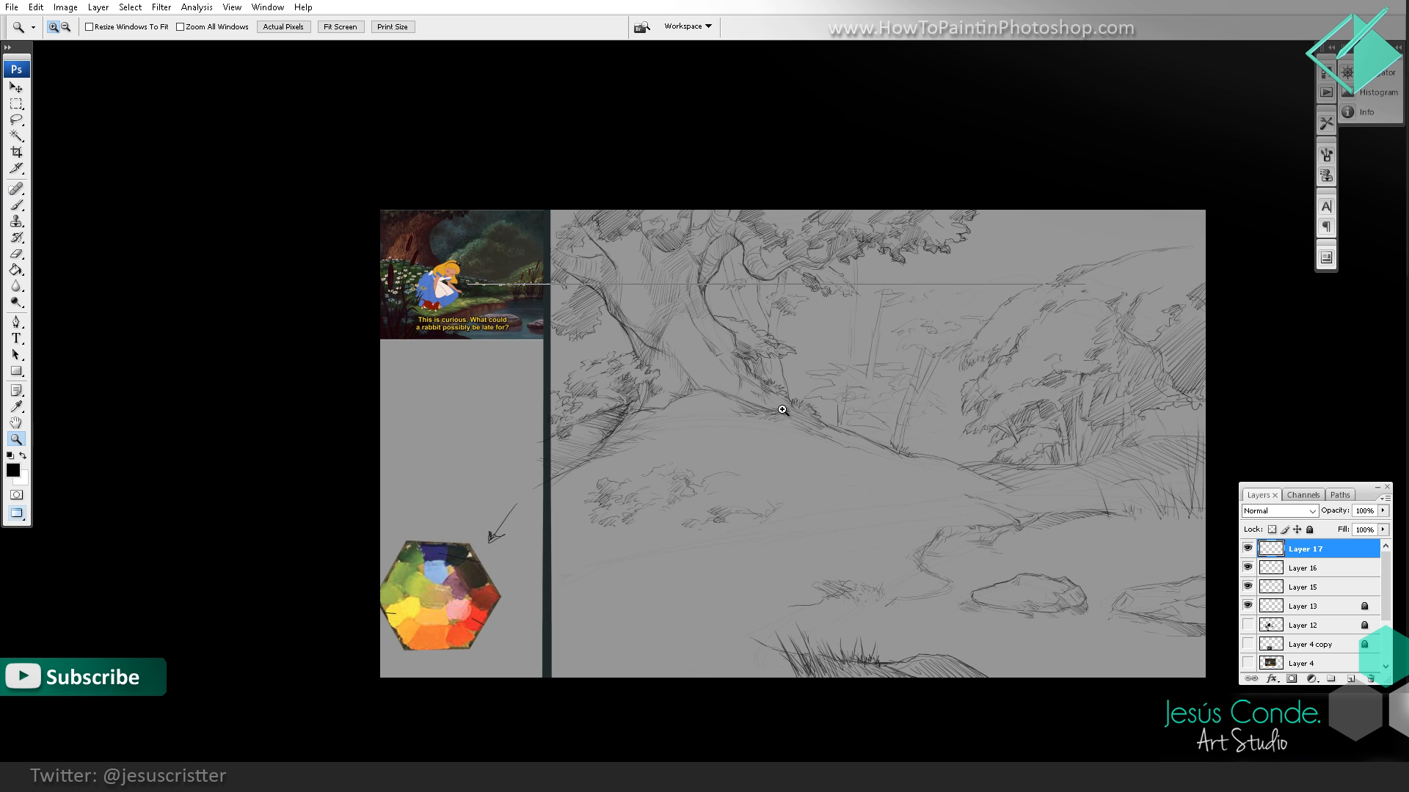
click(771, 471)
click(760, 483)
drag(752, 491, 745, 287)
alt+click(776, 463)
alt+click(742, 456)
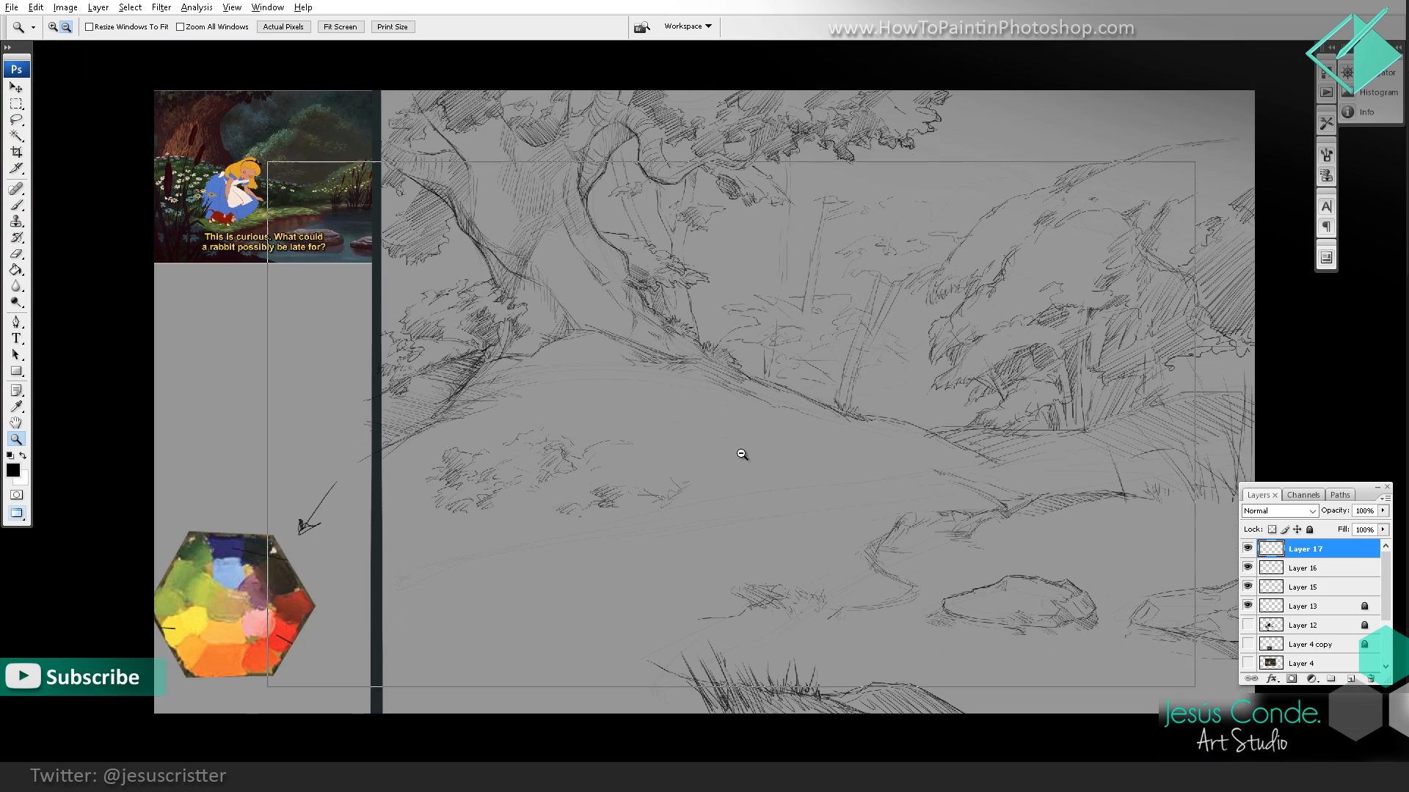
Step: Sketch the hatched foreground bank, its curving shoreline and a few contour lines across the open hillside
drag(739, 455, 753, 458)
key(b)
mouse_move(479, 633)
mouse_down()
mouse_move(526, 585)
mouse_move(553, 590)
mouse_move(549, 606)
mouse_up()
drag(526, 637, 576, 596)
mouse_move(551, 623)
mouse_down()
mouse_move(581, 598)
mouse_move(566, 568)
mouse_move(493, 517)
mouse_move(536, 567)
mouse_move(497, 521)
mouse_up()
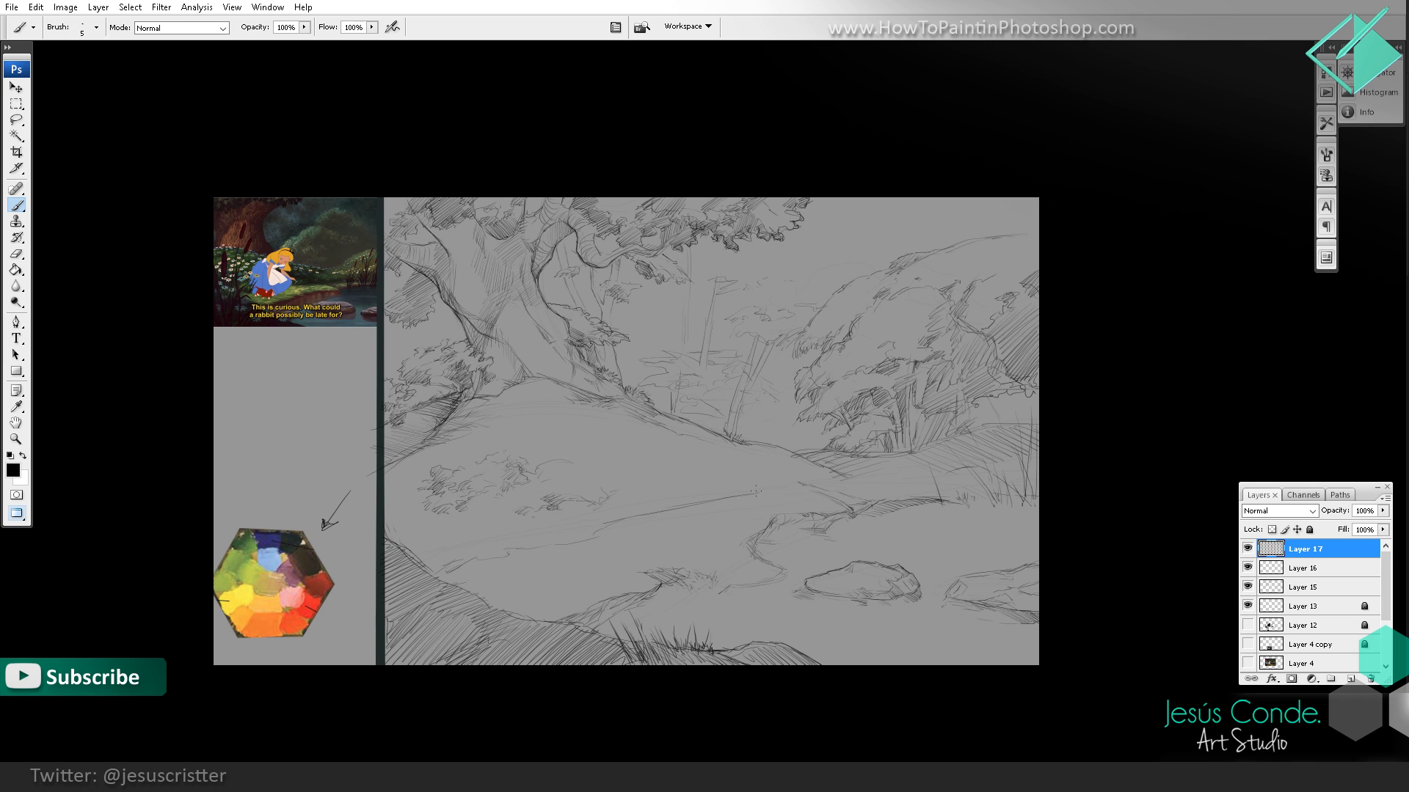
Step: Merge the two uppermost sketch layers down into Layer 15
key(e)
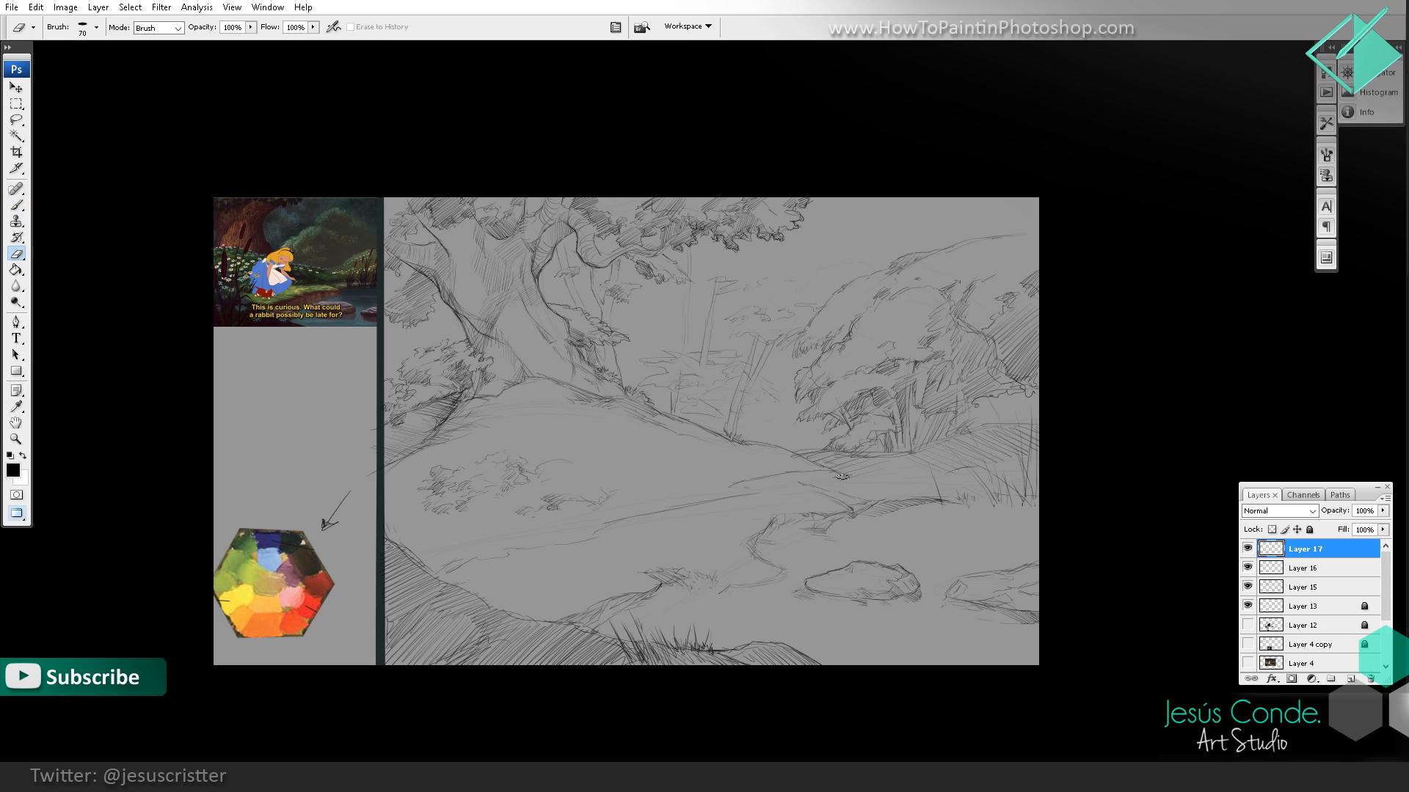
key(ctrl+e)
key(ctrl+e)
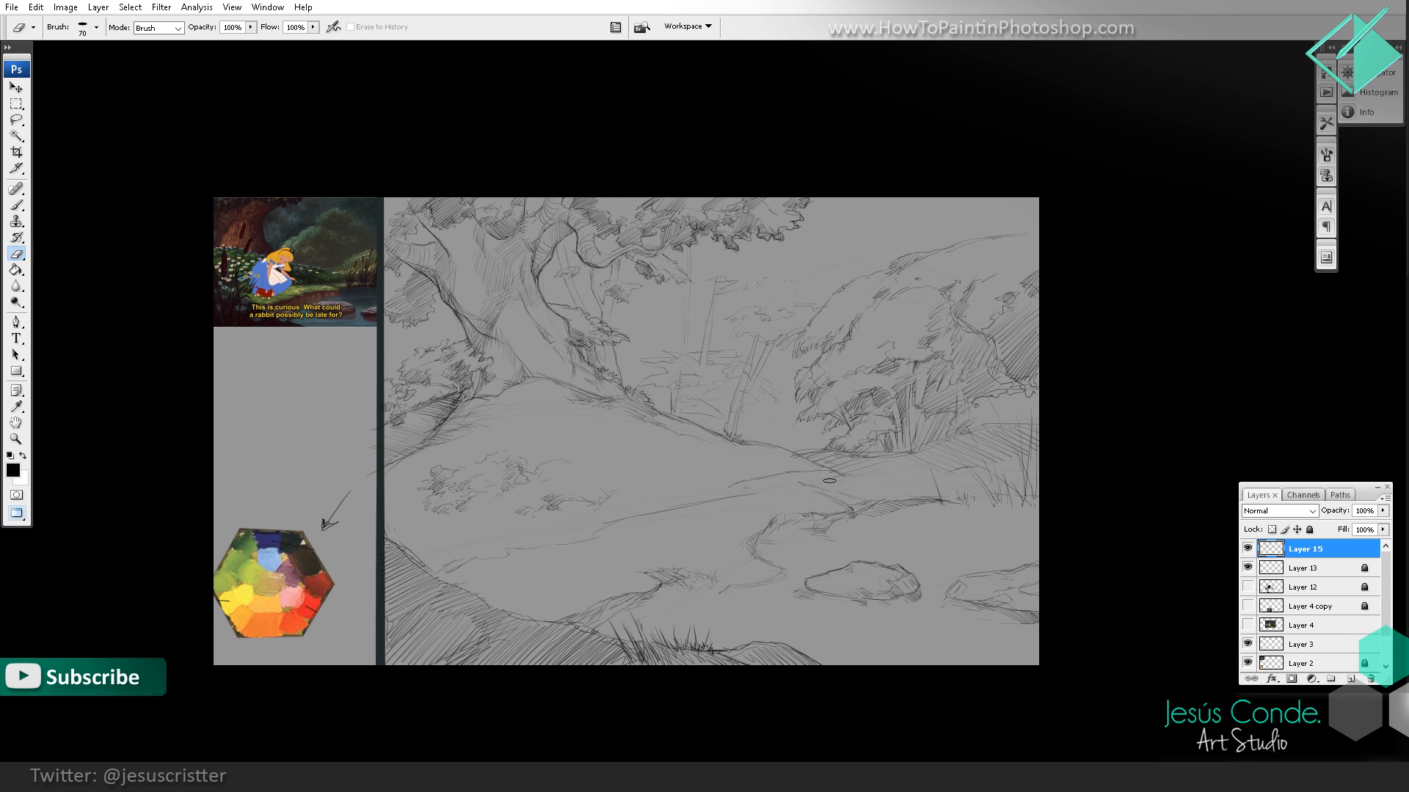
key(b)
key(e)
key(b)
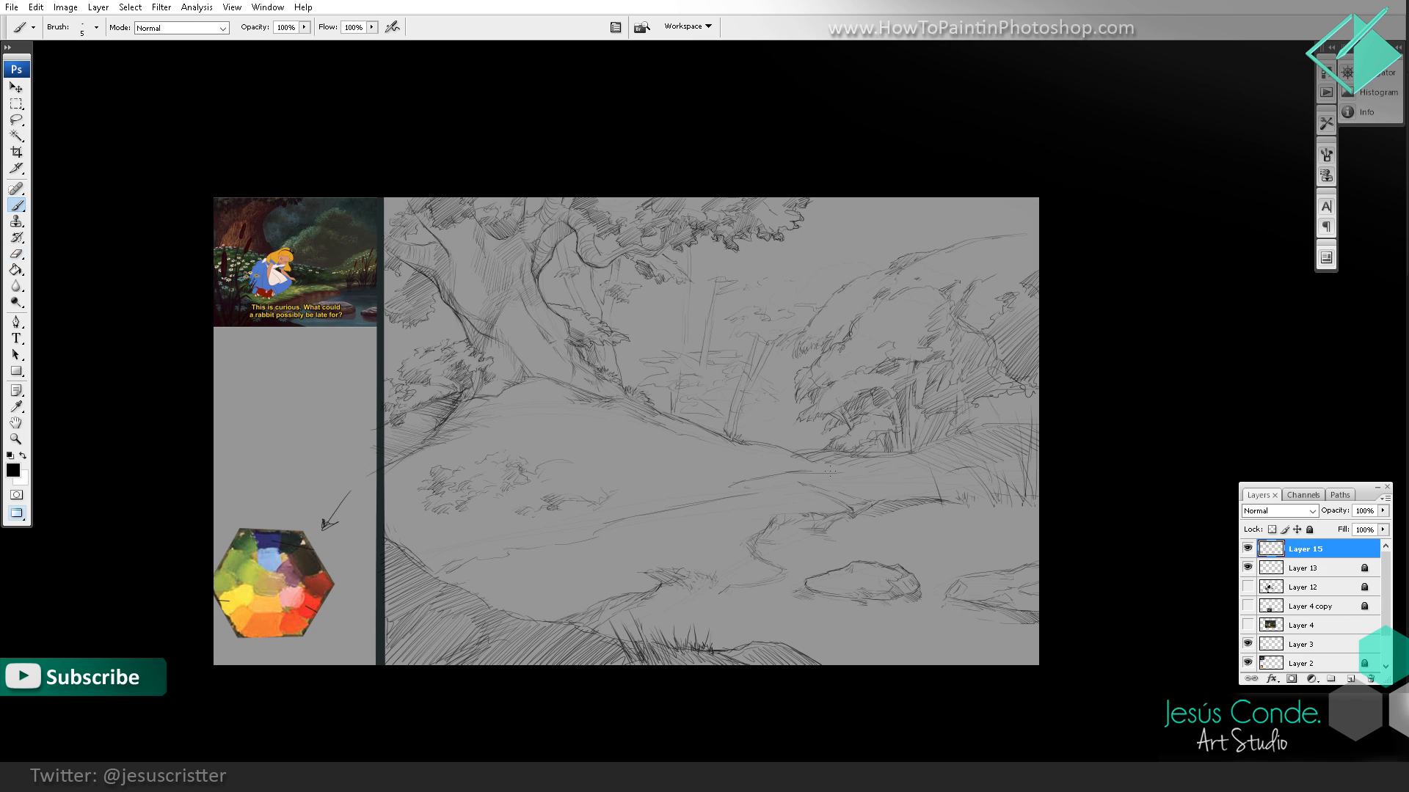
Step: Examine the merged sketch as a whole to compare the banks and hillside with the reference
drag(884, 408, 868, 434)
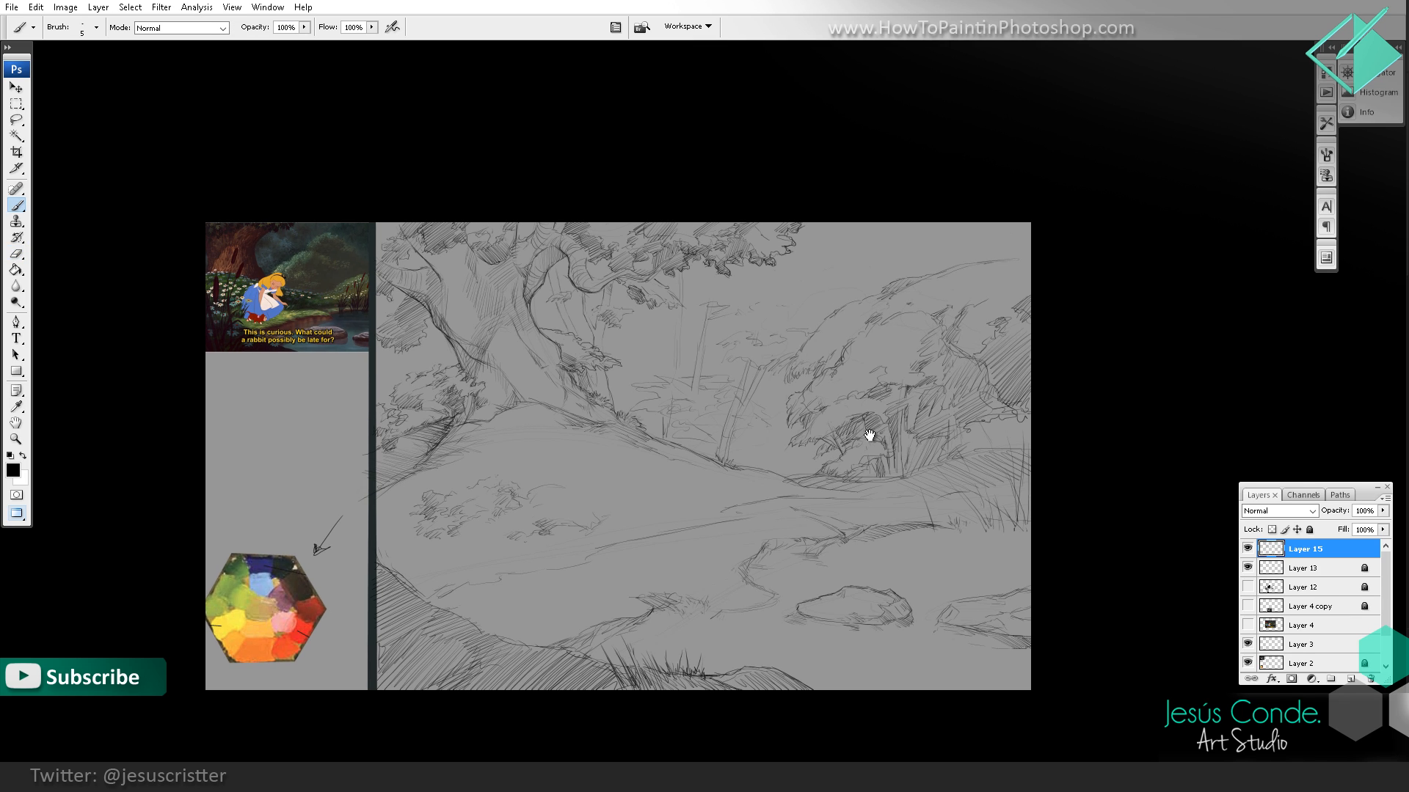
key(e)
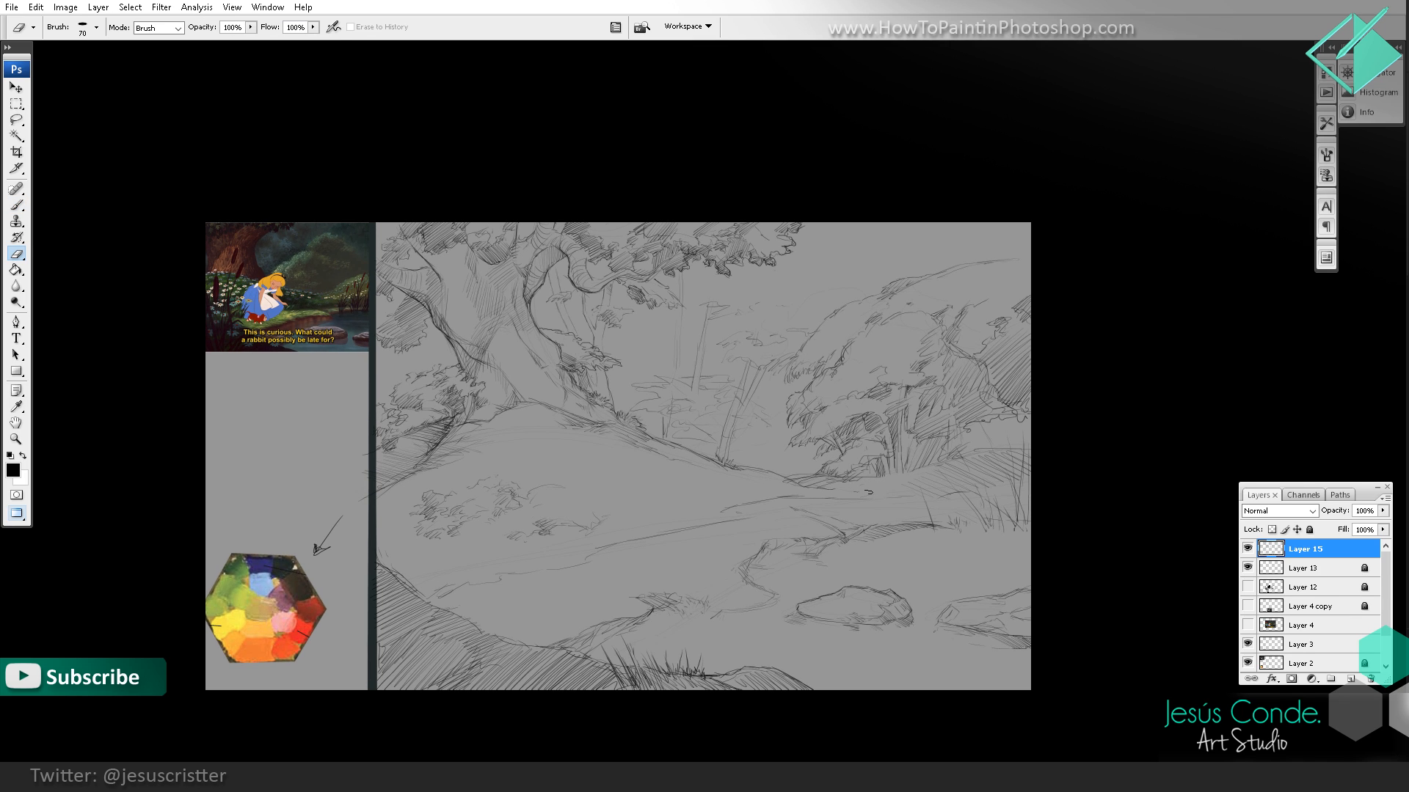
key(b)
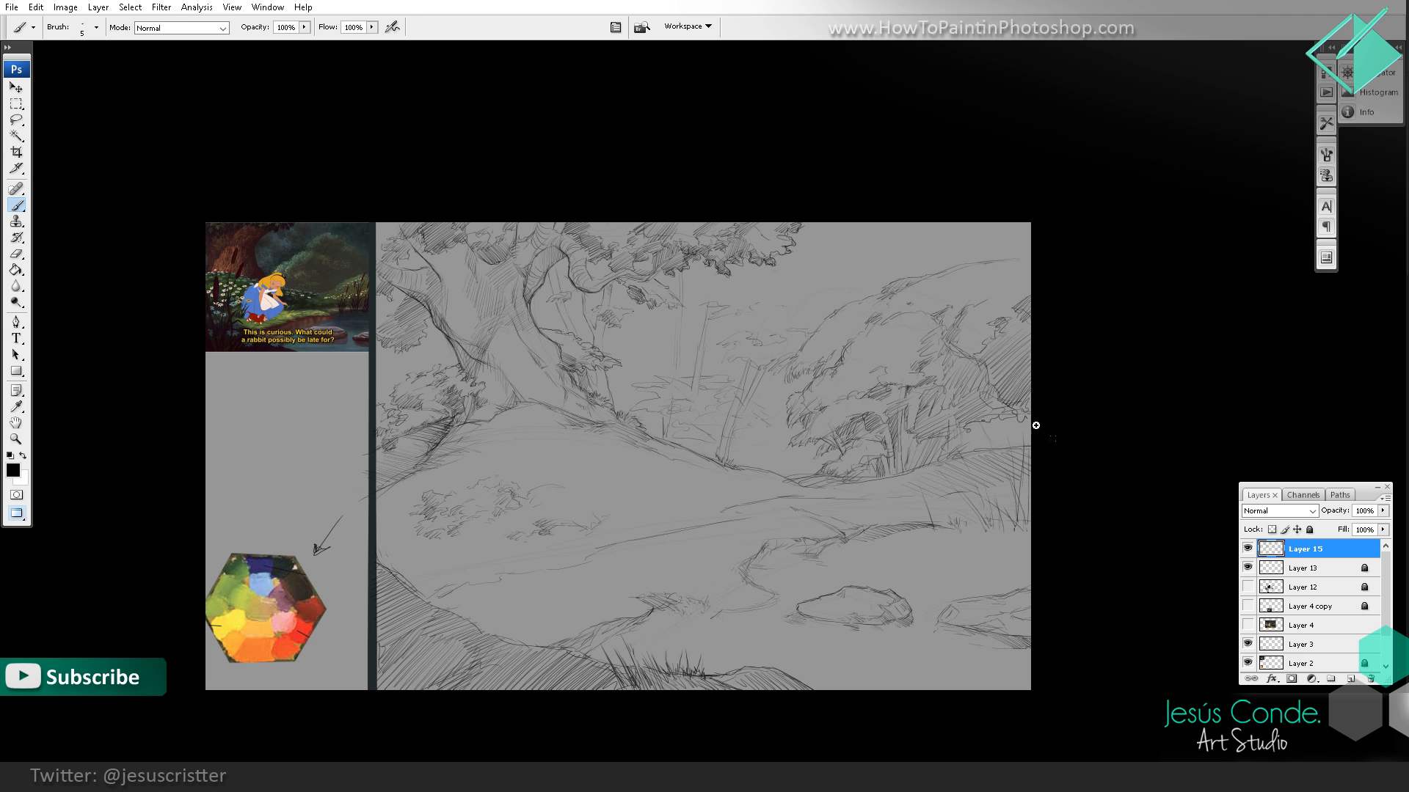
key(z)
alt+click(959, 396)
click(872, 437)
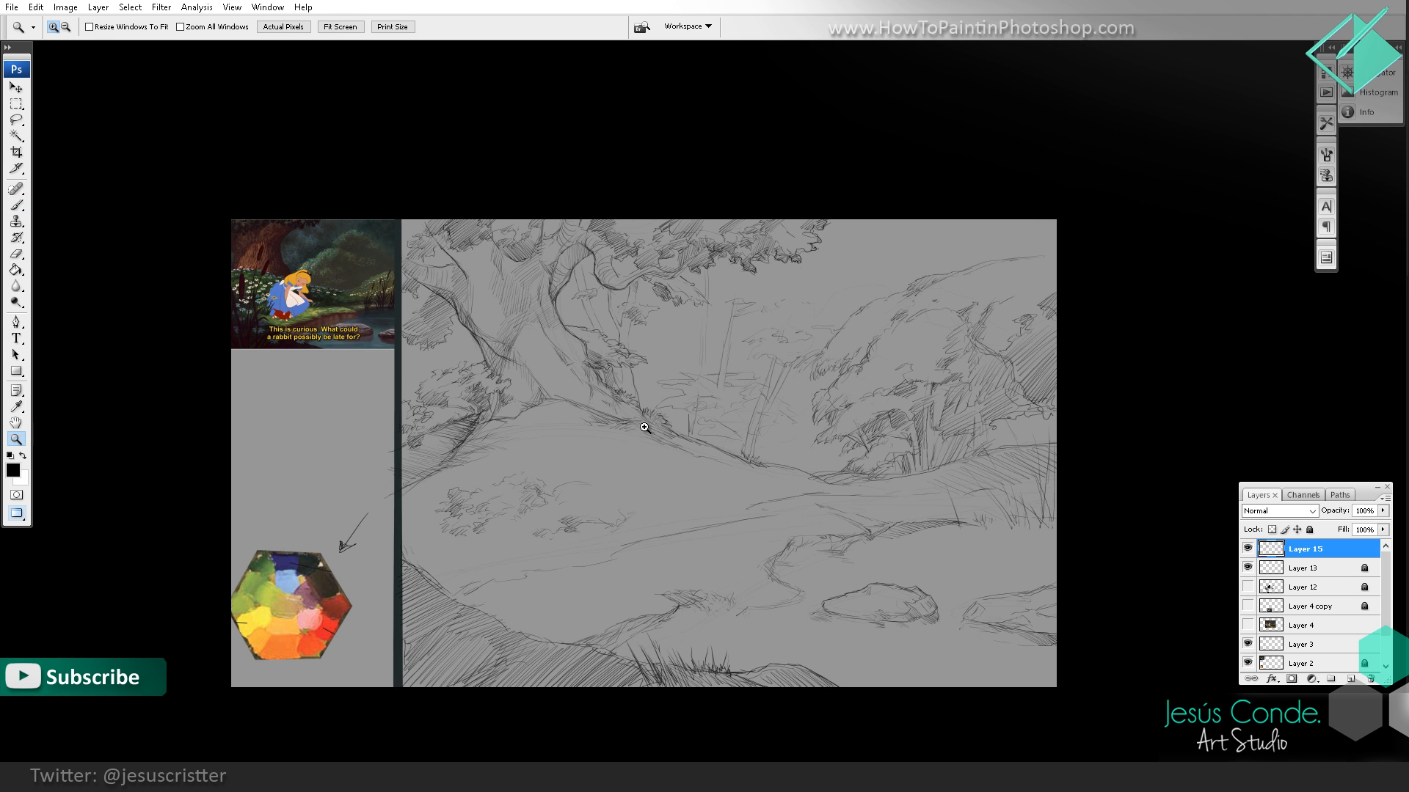
drag(637, 392, 738, 401)
mouse_move(841, 424)
mouse_down()
mouse_move(798, 421)
mouse_move(858, 415)
mouse_up()
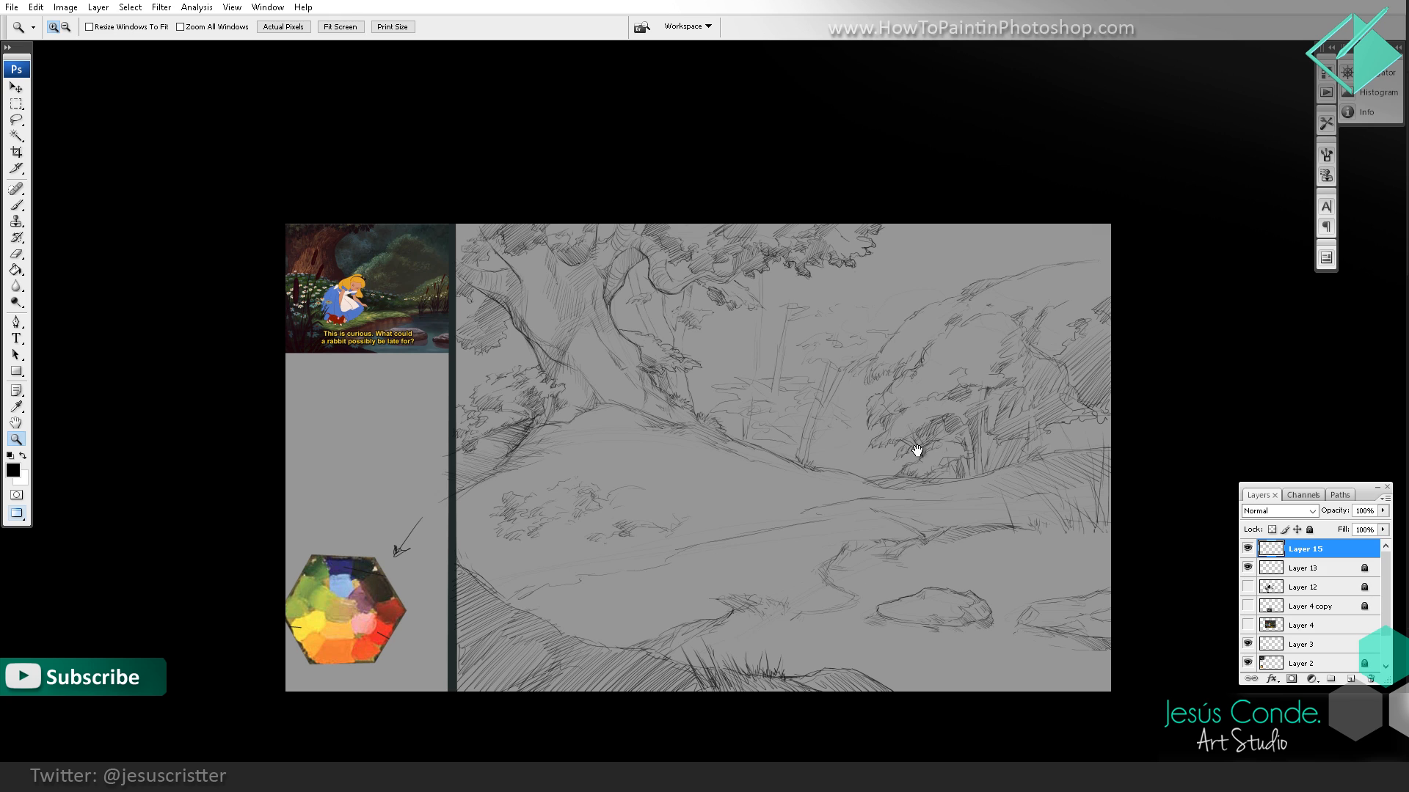
key(b)
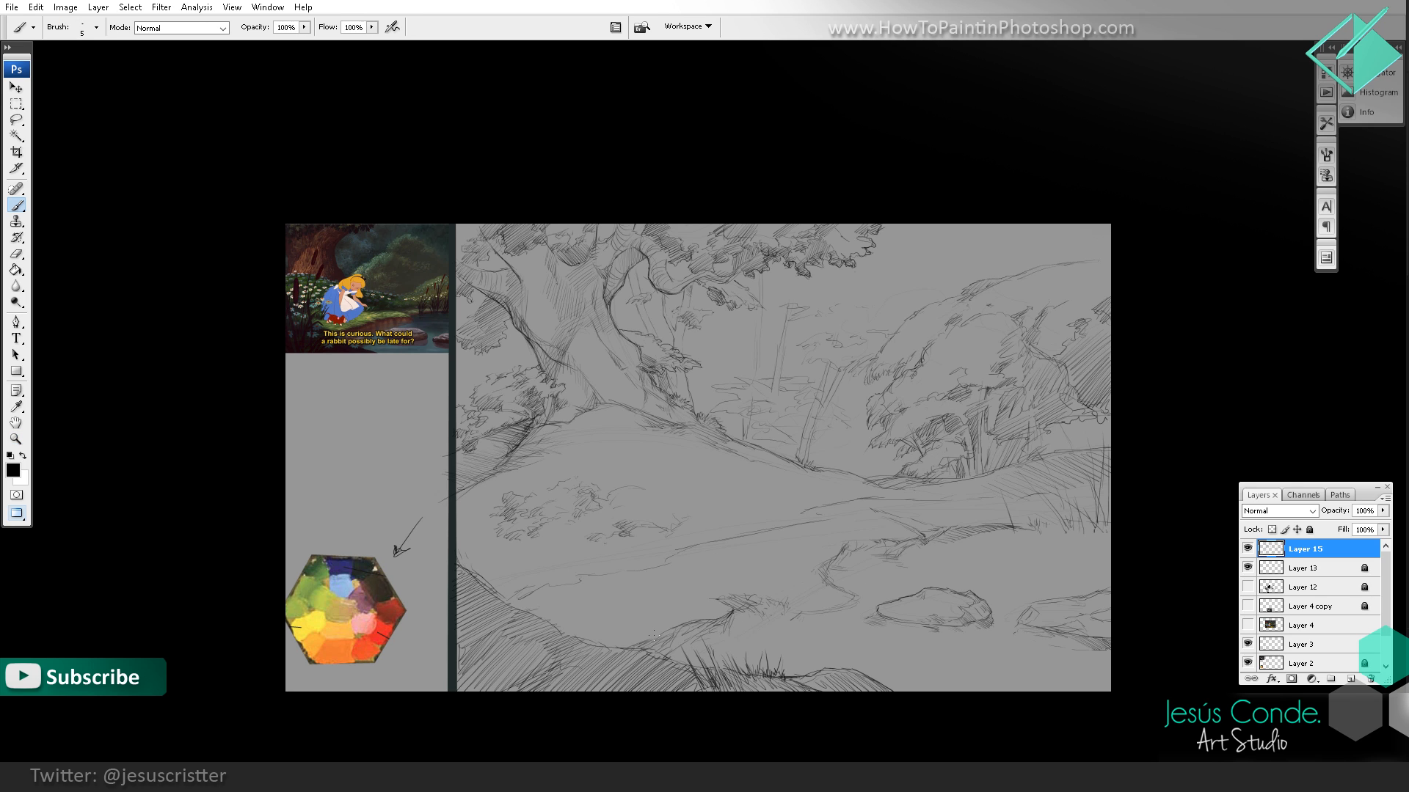
Step: Add short grass strokes along the upper edge of the middle bank and hatch its face above the water
drag(928, 540, 890, 541)
key(z)
click(909, 531)
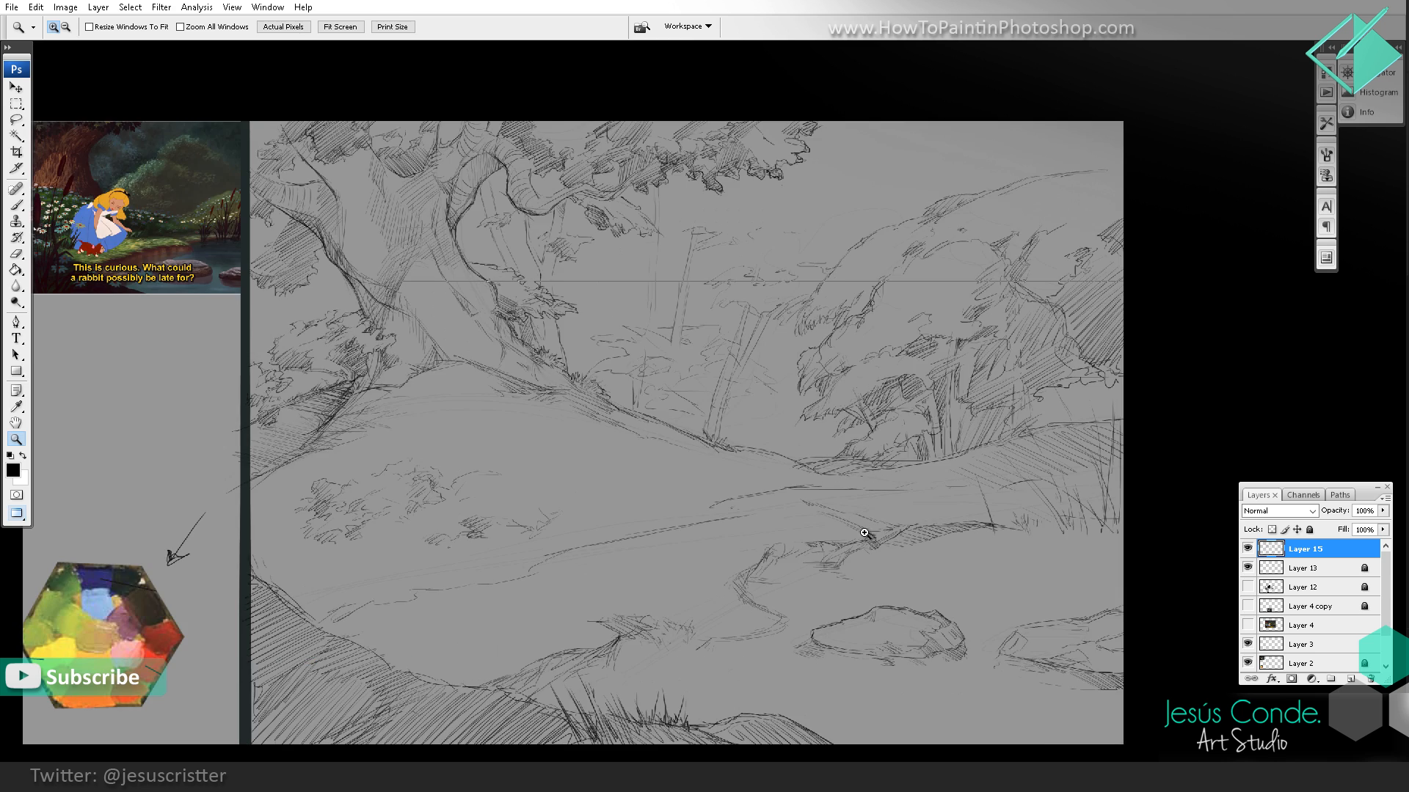
click(877, 535)
click(838, 510)
drag(760, 515, 782, 515)
key(e)
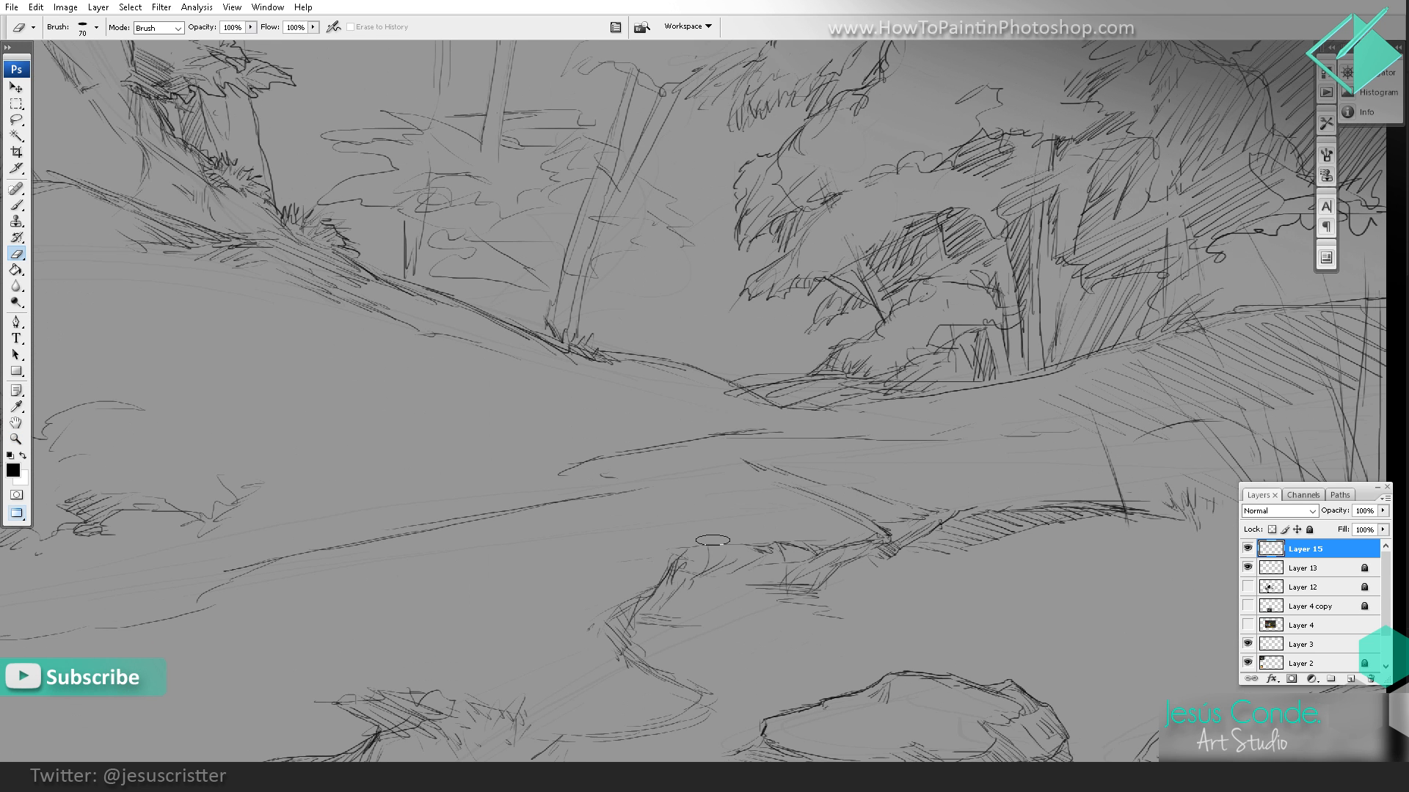
key(b)
mouse_move(697, 547)
mouse_down()
mouse_move(728, 562)
mouse_move(778, 519)
mouse_move(958, 438)
mouse_up()
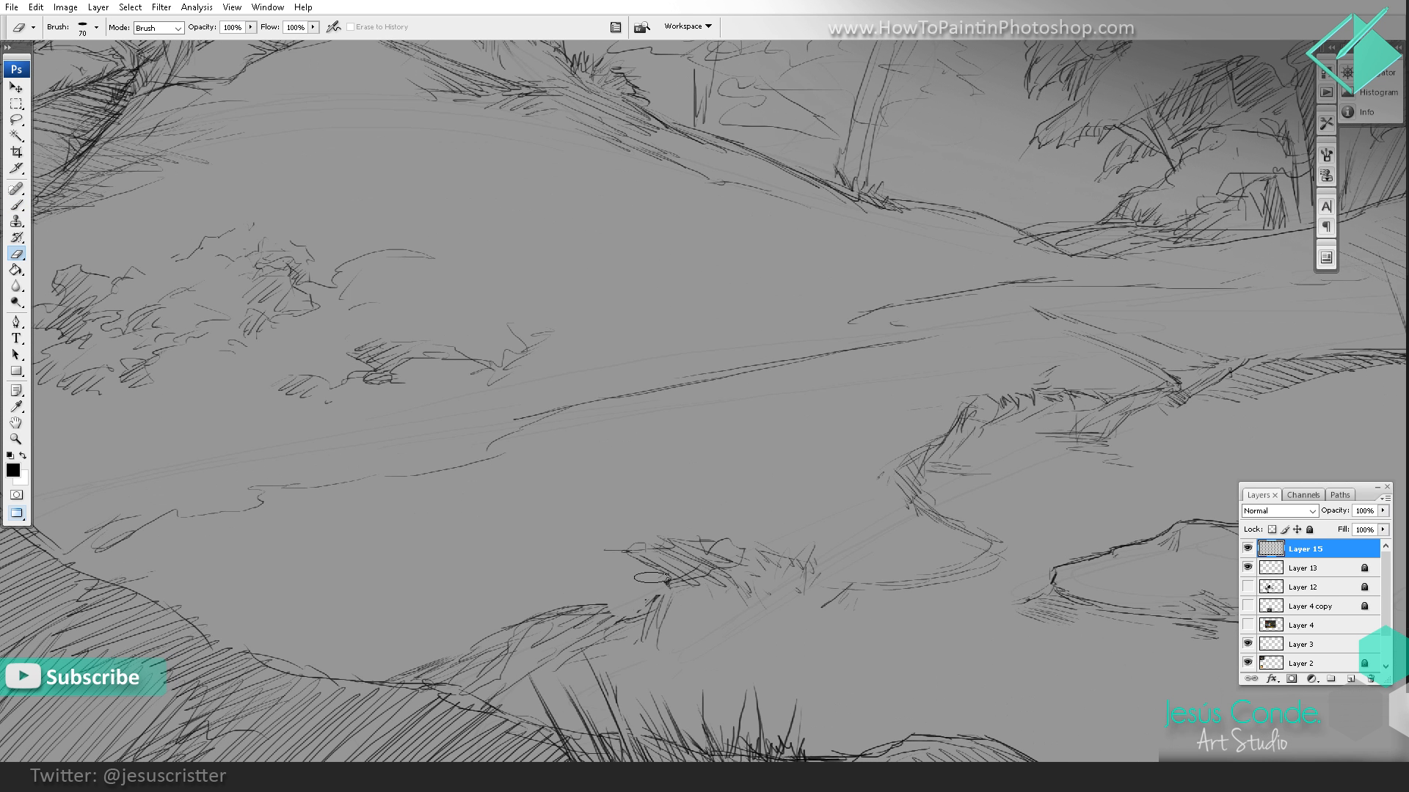
Step: Erase and redraw the grassy edge where the near bank meets the water
mouse_move(640, 597)
mouse_down()
mouse_move(679, 582)
mouse_move(676, 561)
mouse_up()
key(e)
key(b)
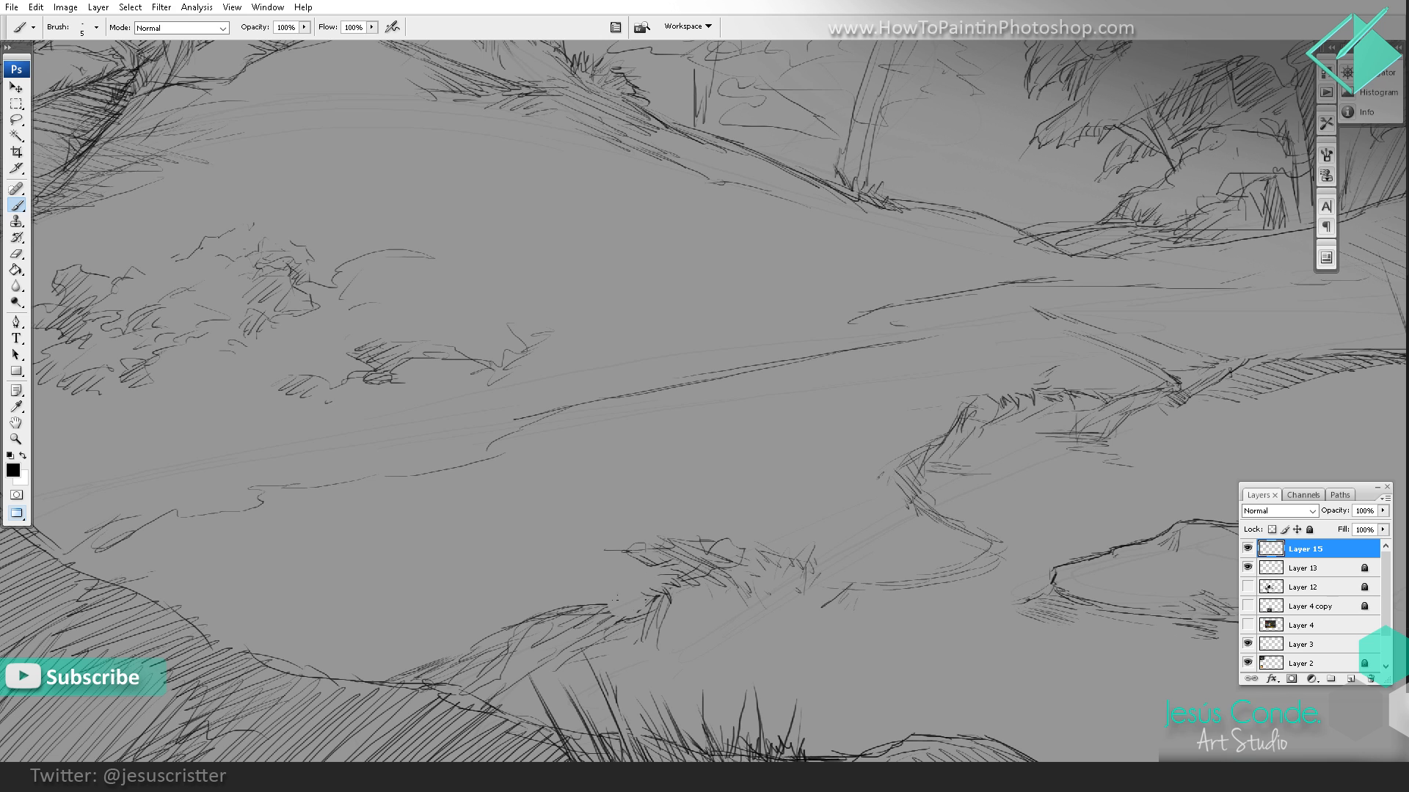
key(e)
mouse_move(602, 603)
mouse_down()
mouse_move(585, 603)
mouse_move(593, 619)
mouse_up()
key(b)
drag(595, 606, 613, 616)
mouse_move(611, 602)
mouse_down()
mouse_move(621, 613)
mouse_move(589, 619)
mouse_up()
Step: Draw a curved bank line that joins the middle bank to the grassy edge of the near shore
key(z)
alt+click(711, 513)
alt+click(768, 471)
alt+click(803, 488)
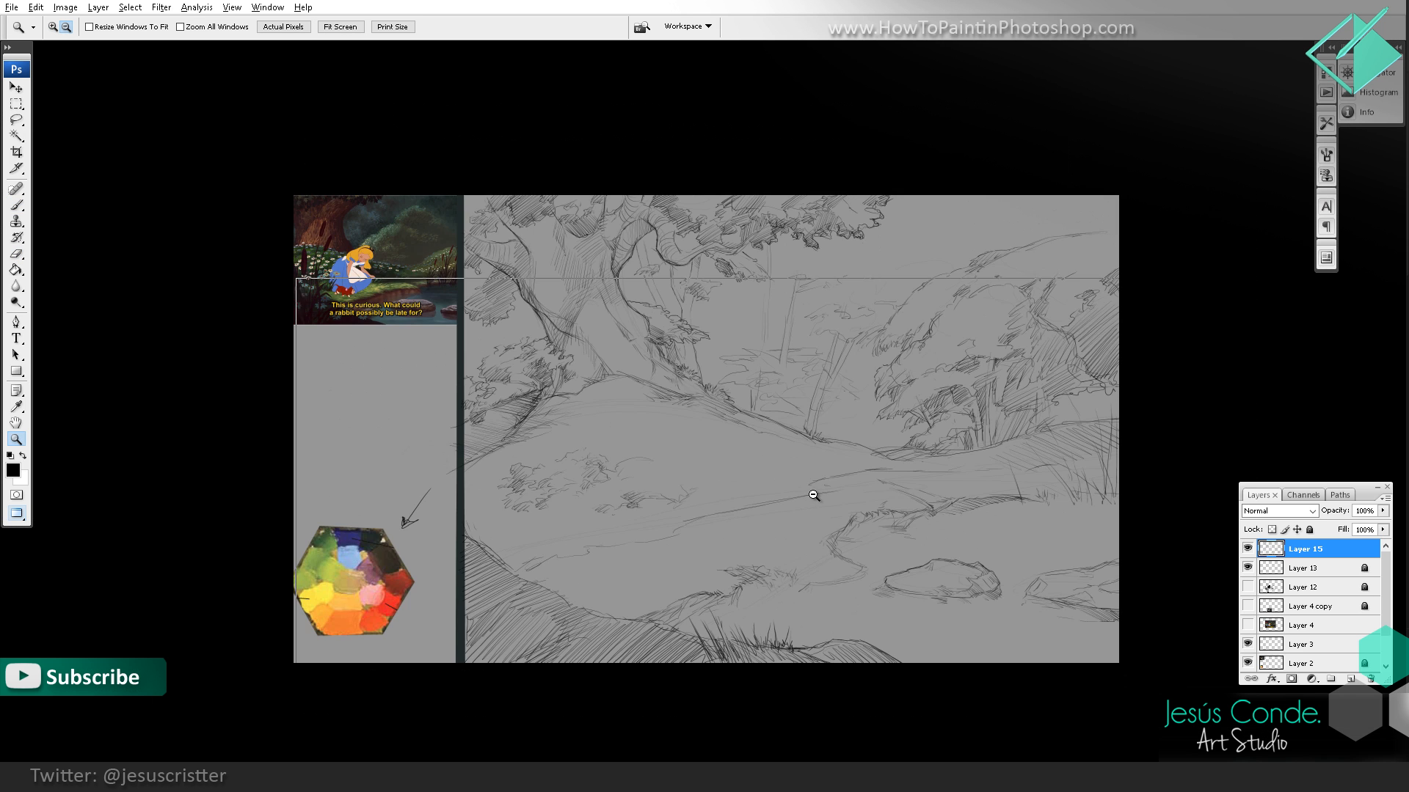
alt+click(837, 495)
drag(862, 498, 843, 504)
click(795, 546)
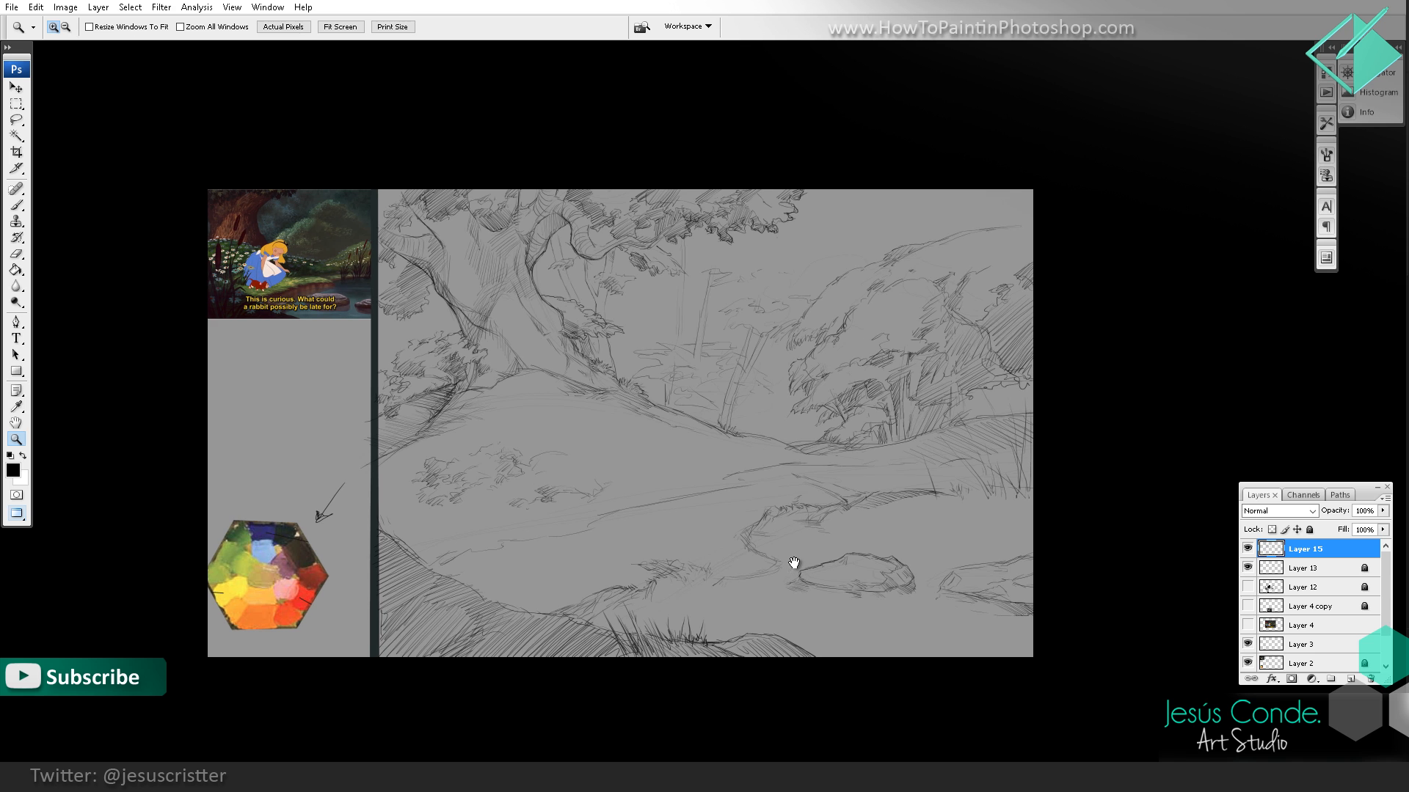
click(793, 568)
click(811, 560)
click(799, 544)
key(b)
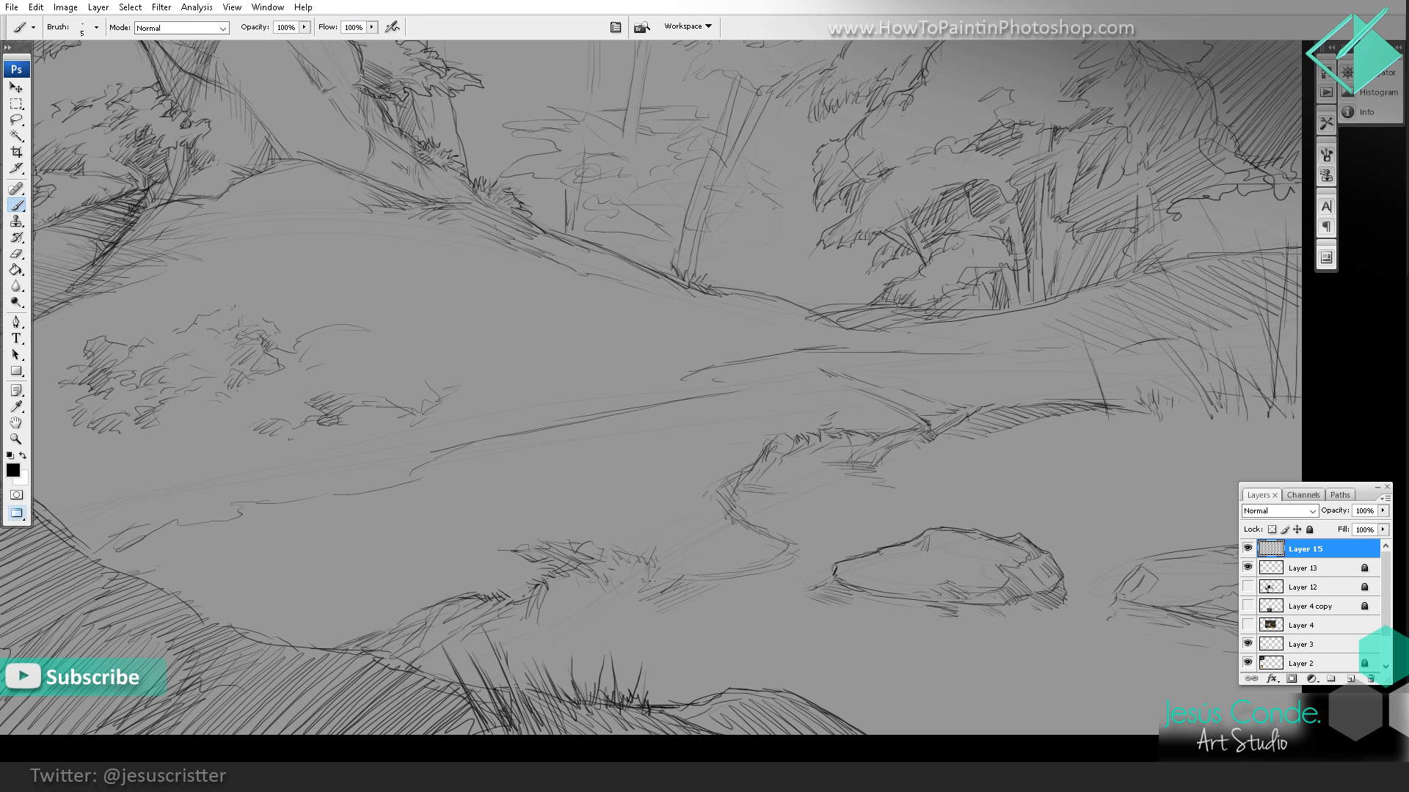
scroll(696, 527, up, 1)
mouse_move(712, 504)
mouse_down()
mouse_move(693, 558)
mouse_move(664, 579)
mouse_move(642, 575)
mouse_move(673, 547)
mouse_move(585, 565)
mouse_up()
drag(672, 551, 596, 558)
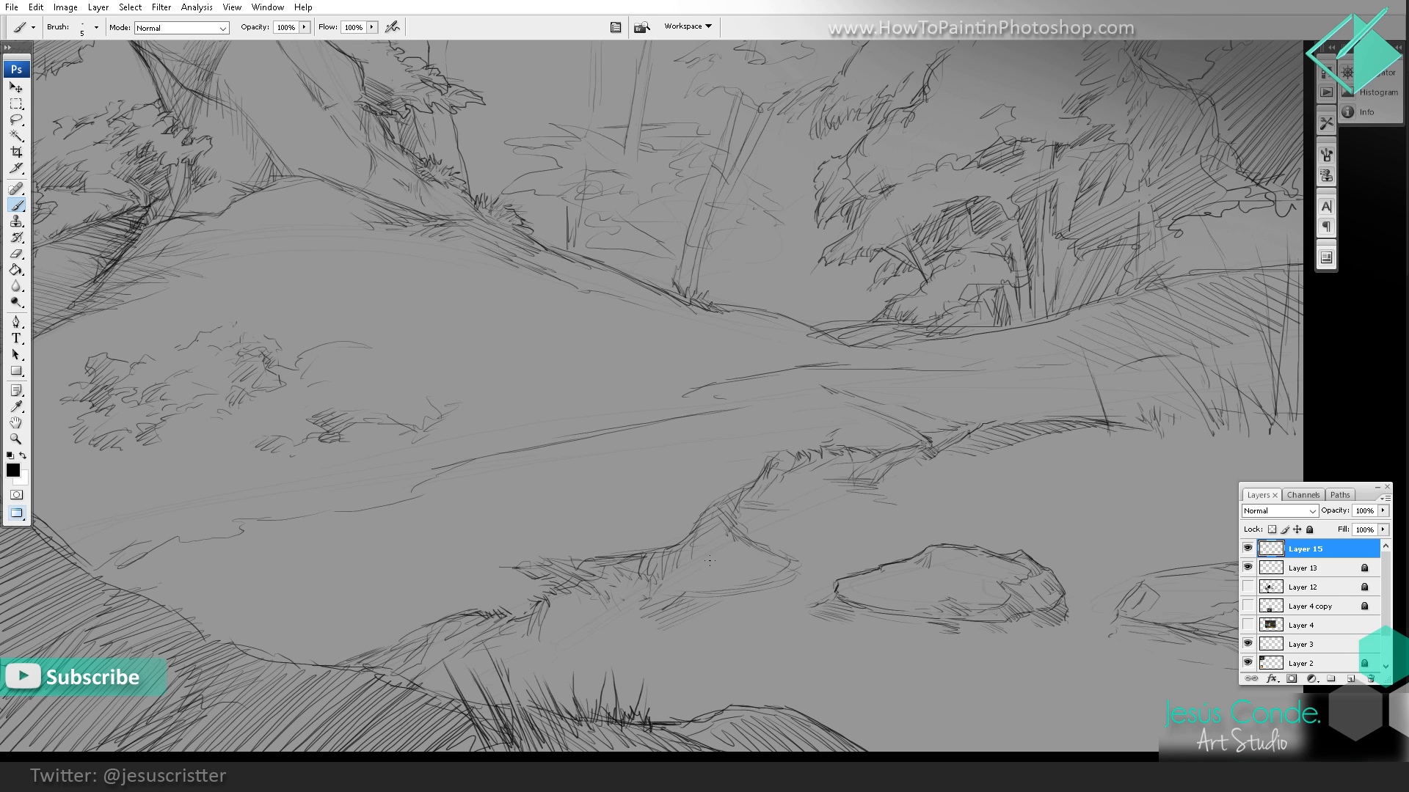
Step: Erase the old protruding shoreline curve and hatch the face of the newly joined bank
key(e)
drag(761, 549, 688, 560)
key(b)
mouse_move(723, 516)
mouse_down()
mouse_move(695, 563)
mouse_move(708, 557)
mouse_up()
drag(729, 538, 710, 557)
drag(735, 548, 695, 565)
drag(743, 526, 644, 586)
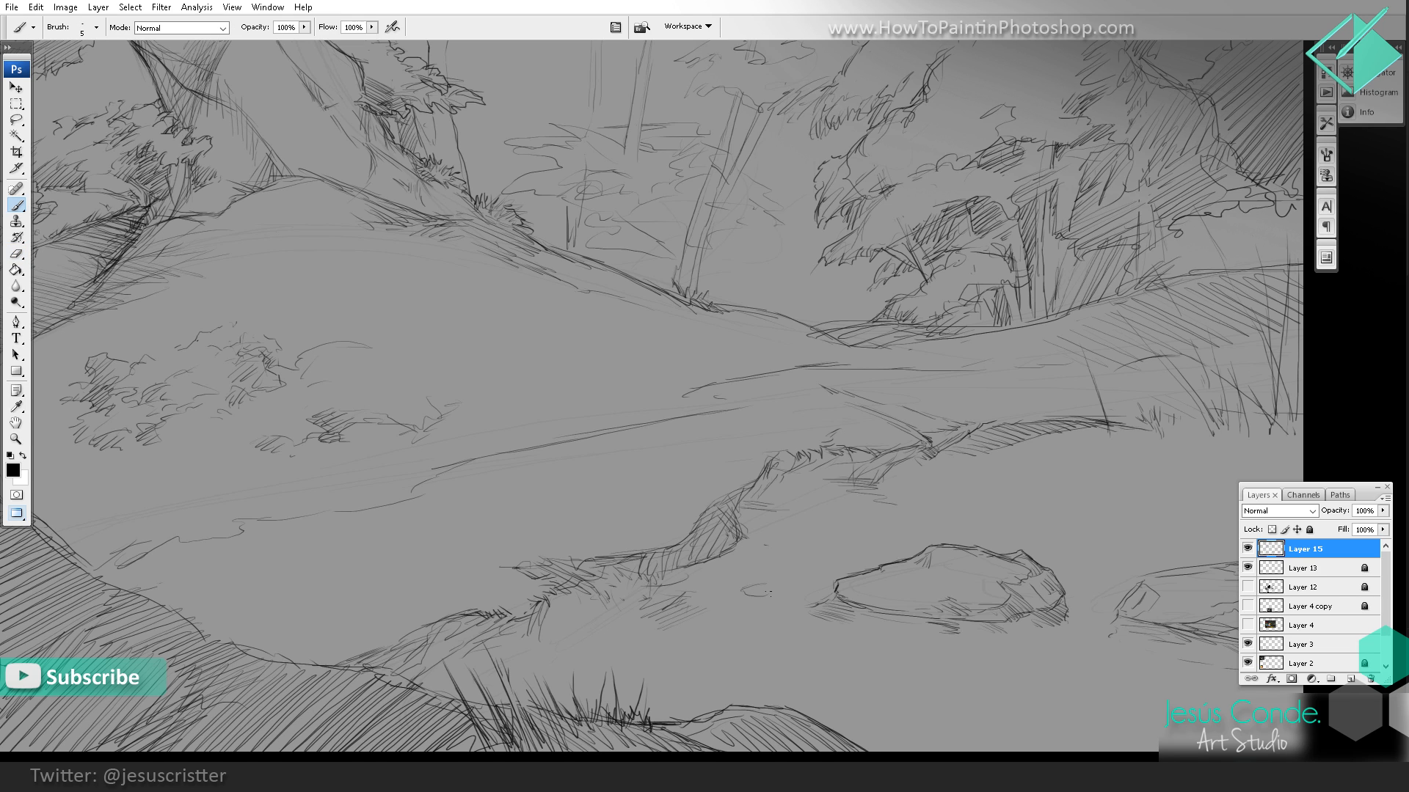
Step: Clean up the bank edge and sketch small rocks at its foot and in the water beside it
key(e)
mouse_move(742, 535)
mouse_down()
mouse_move(726, 544)
mouse_move(738, 539)
mouse_up()
key(b)
drag(733, 550, 763, 553)
drag(798, 483, 763, 511)
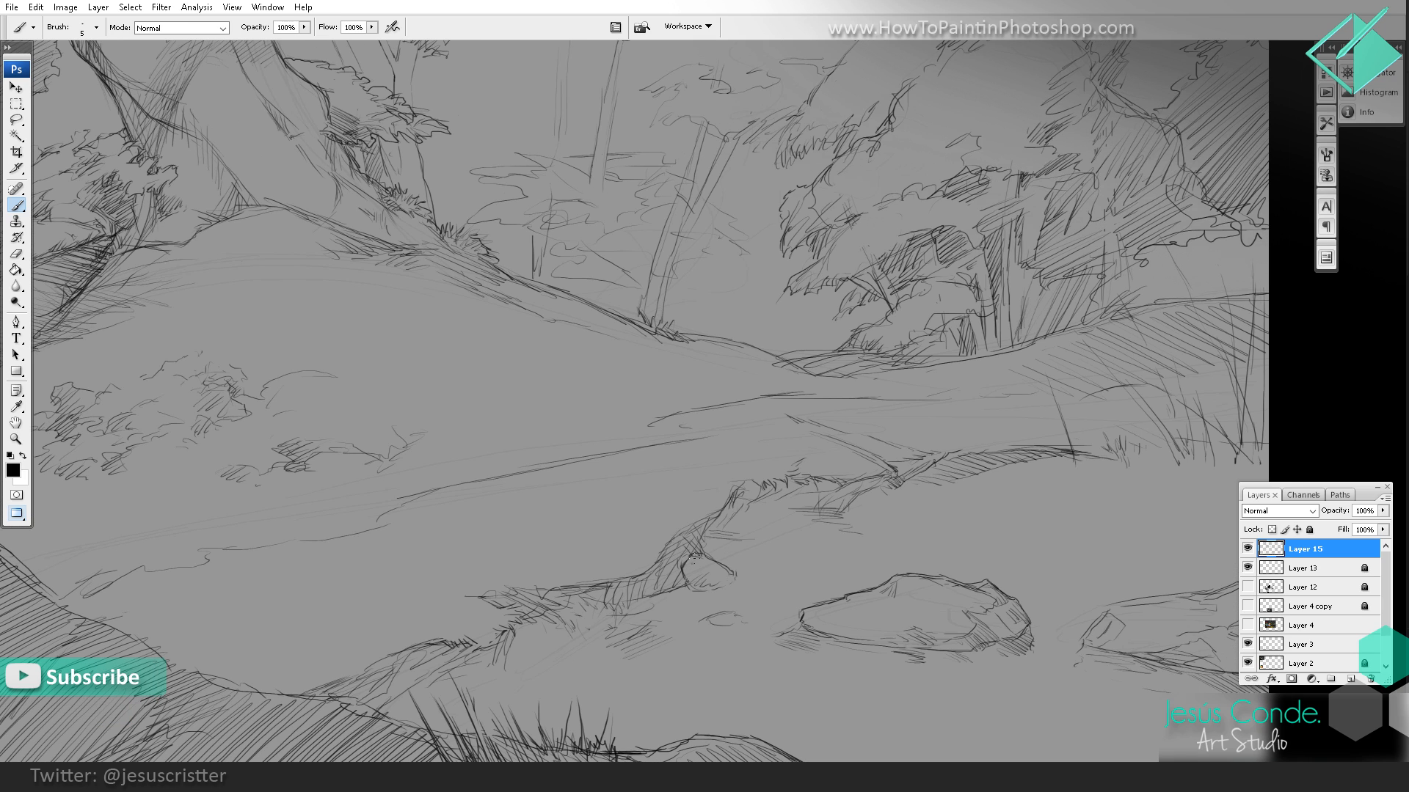
drag(677, 575, 696, 565)
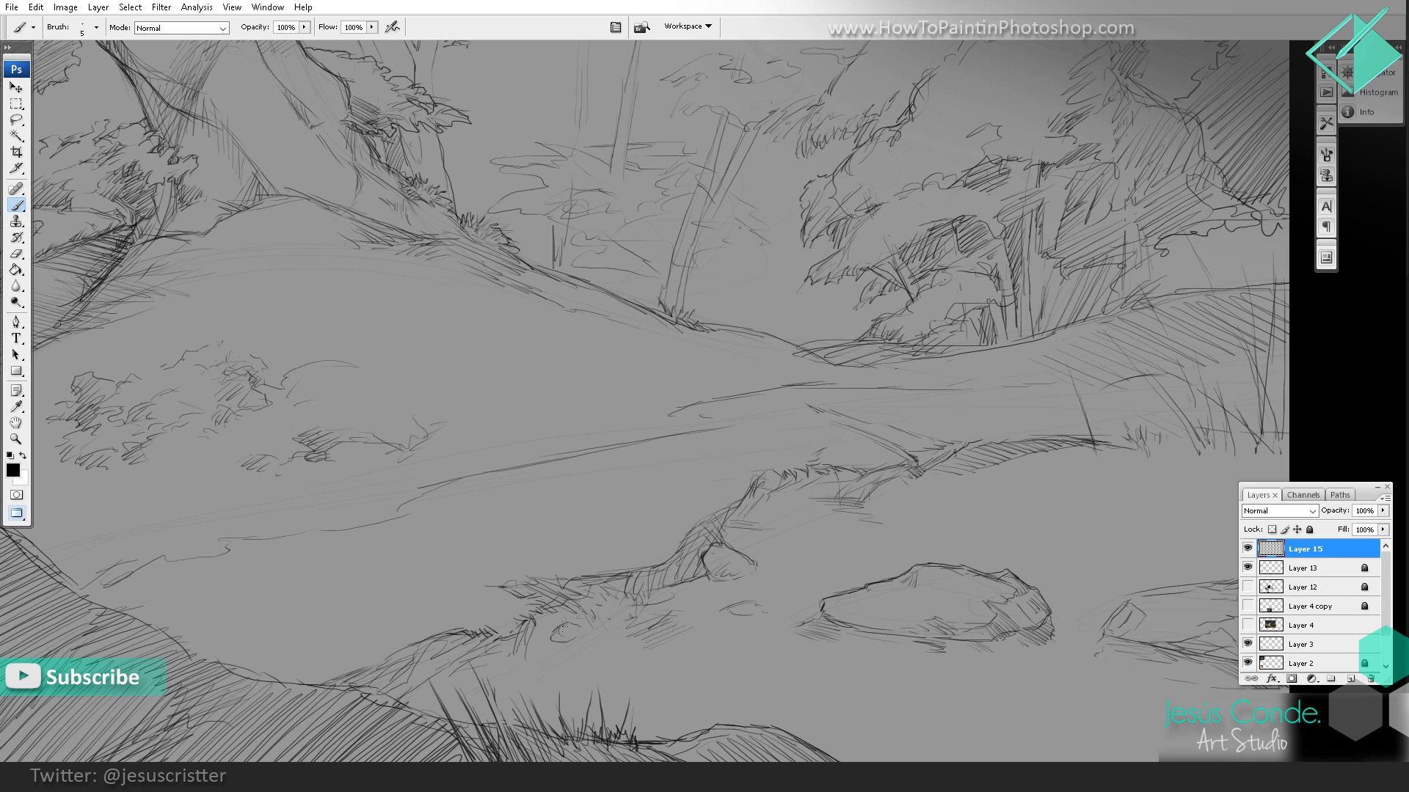
drag(556, 609, 534, 637)
Step: Check the reshaped shoreline within the full composition at reduced and normal scale
key(z)
alt+click(842, 496)
alt+click(842, 496)
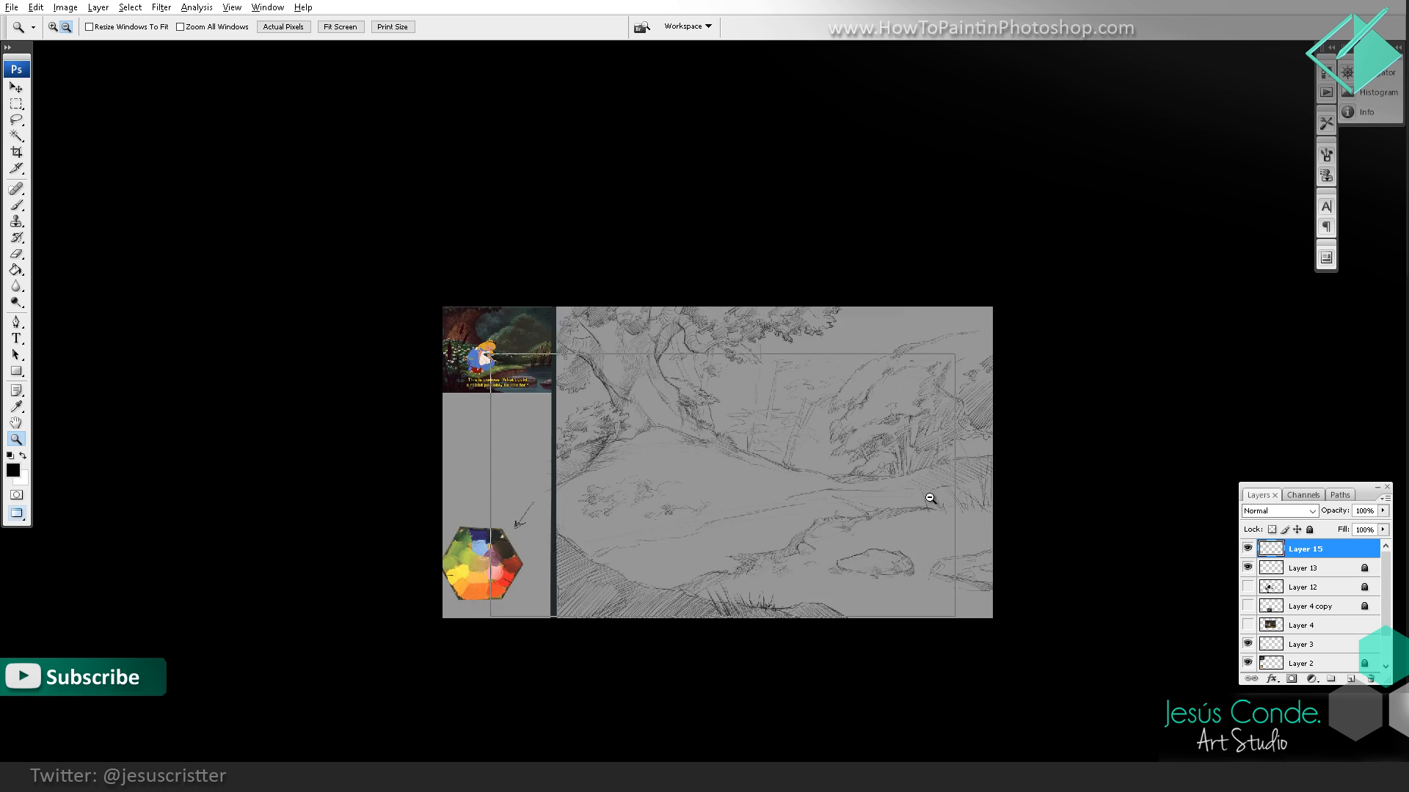
alt+click(930, 497)
mouse_move(919, 501)
mouse_down()
mouse_move(898, 505)
mouse_move(883, 480)
mouse_up()
click(842, 520)
click(841, 520)
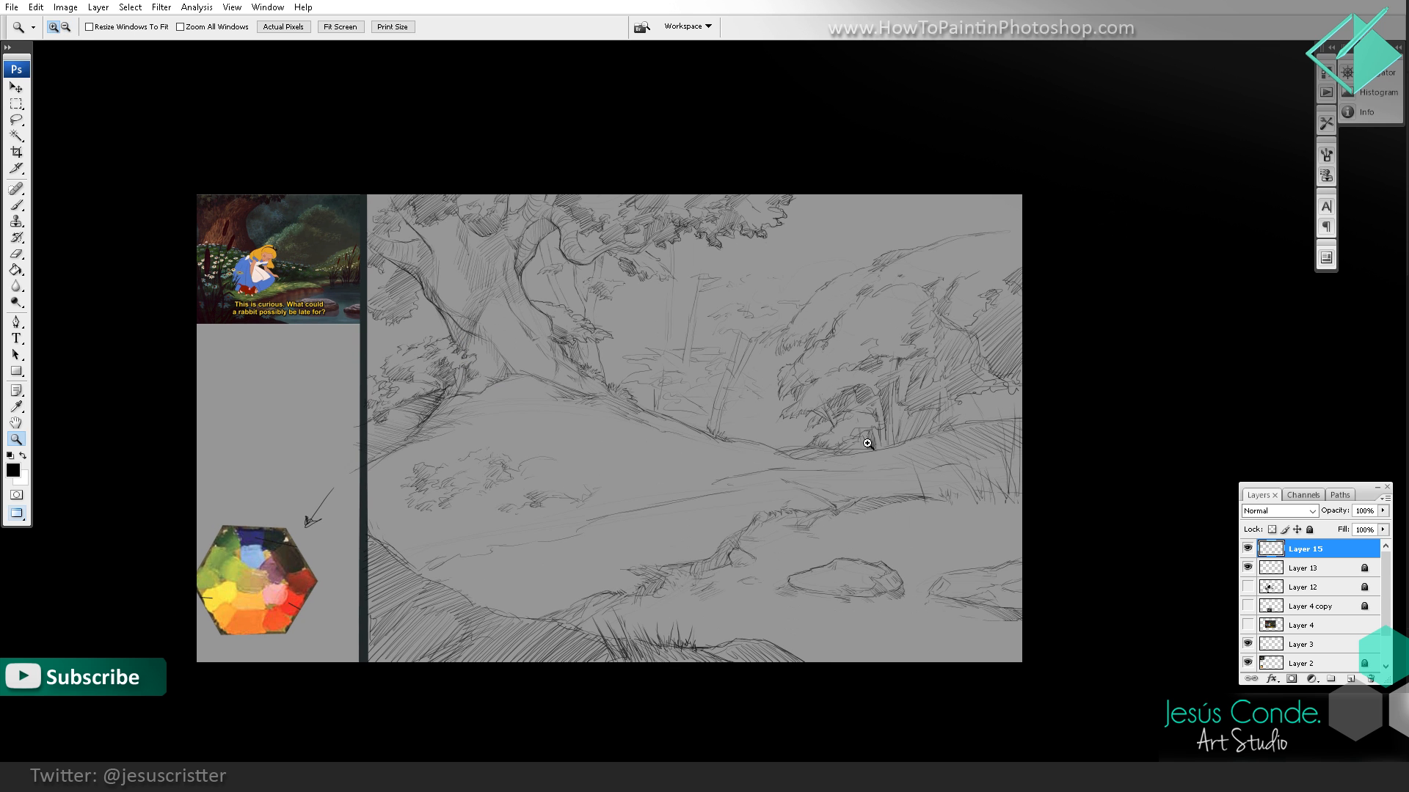
key(b)
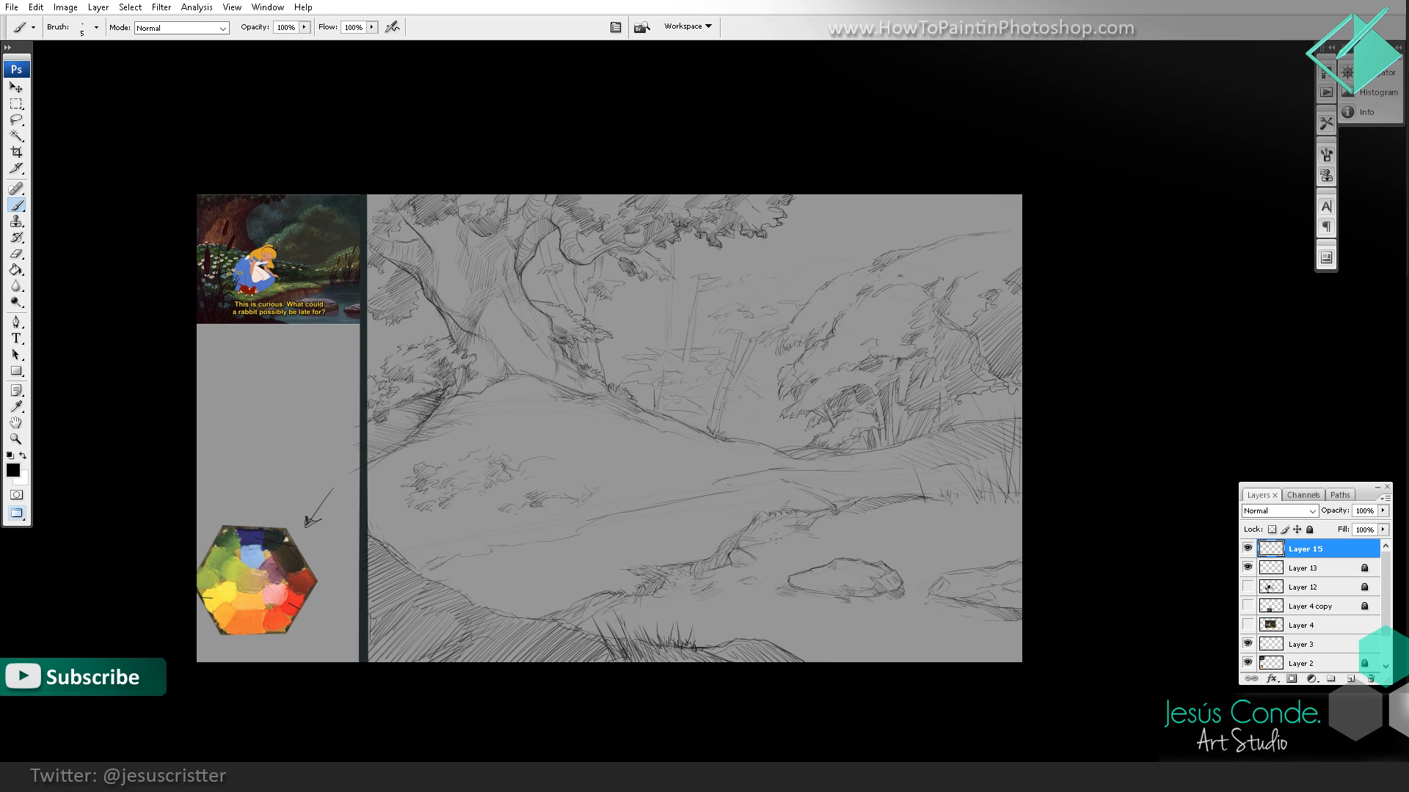
drag(788, 533, 773, 541)
Step: Lasso the far bank strip with its reeds, nudge it upward, stretch its width to 105% and deselect it
click(17, 121)
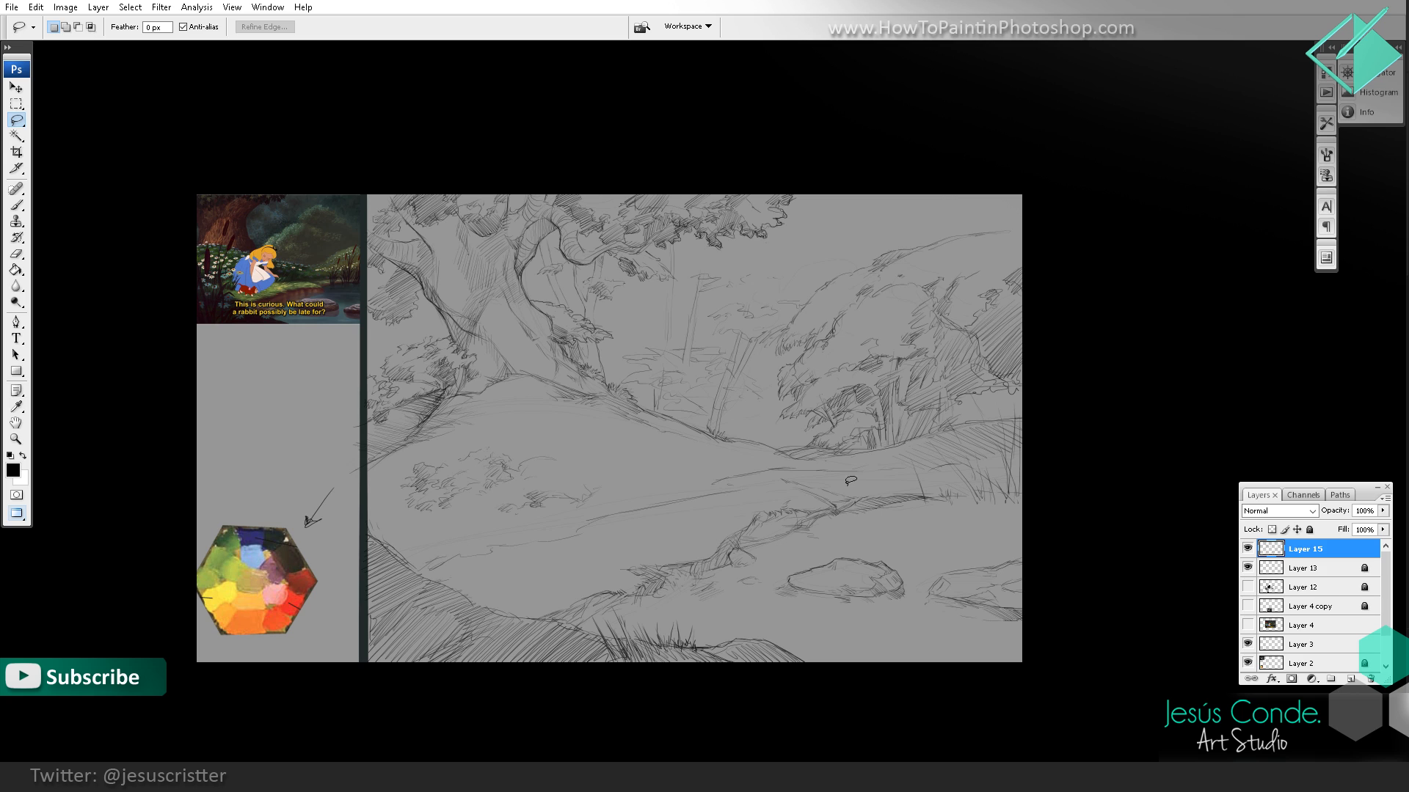
mouse_move(852, 481)
mouse_down()
mouse_move(839, 506)
mouse_move(1020, 522)
mouse_move(967, 463)
mouse_move(833, 486)
mouse_up()
click(16, 88)
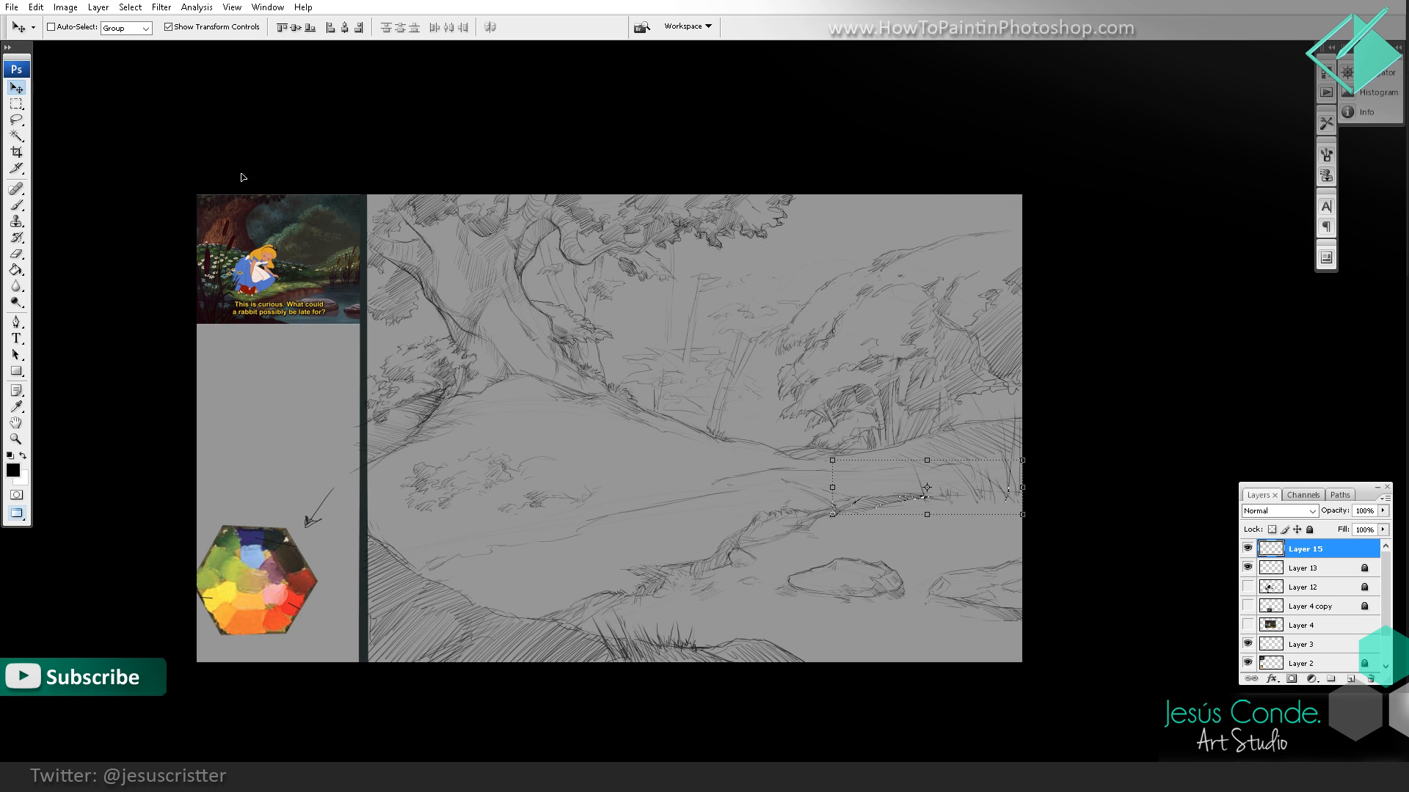
key(shift+Up)
key(shift+Up)
key(shift+Up)
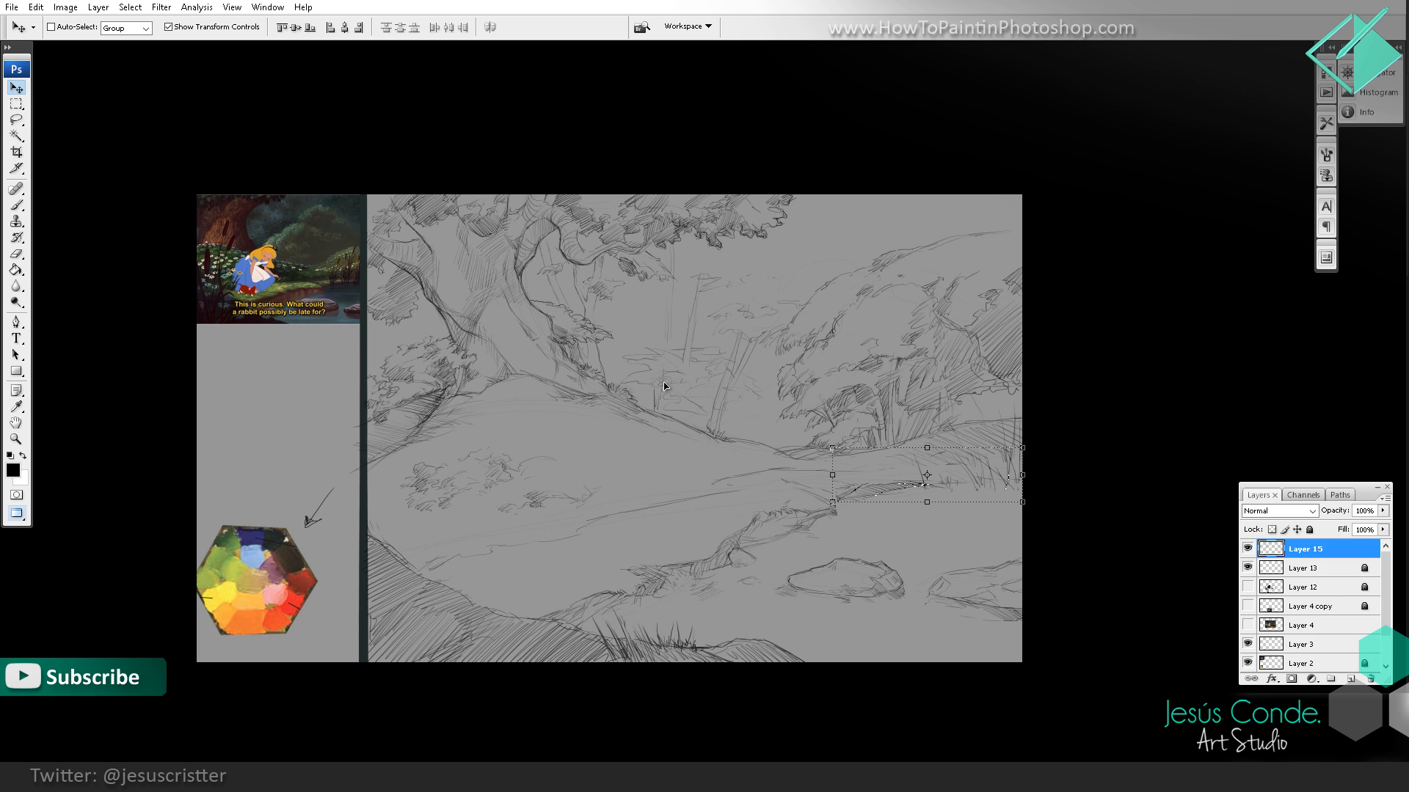
drag(833, 475, 824, 475)
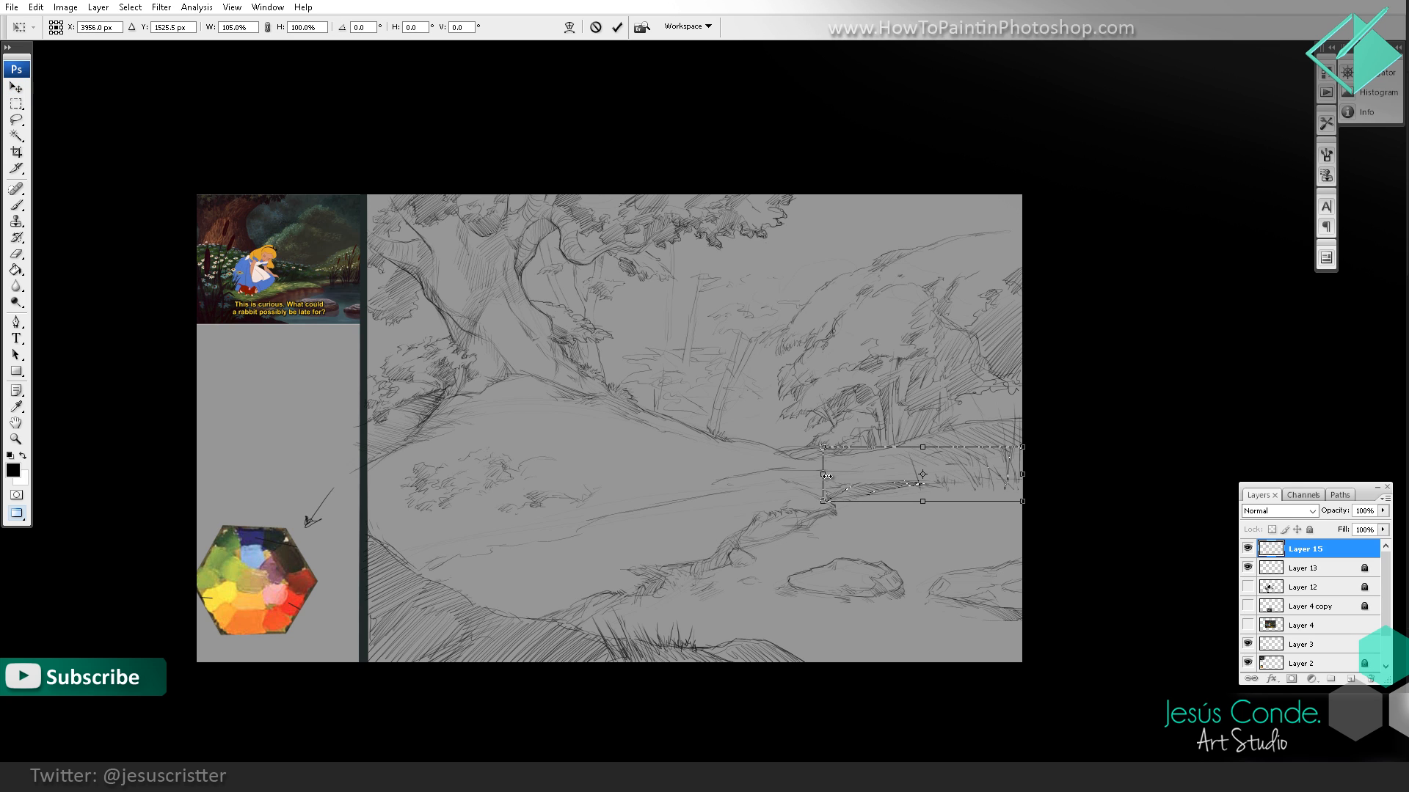
key(Return)
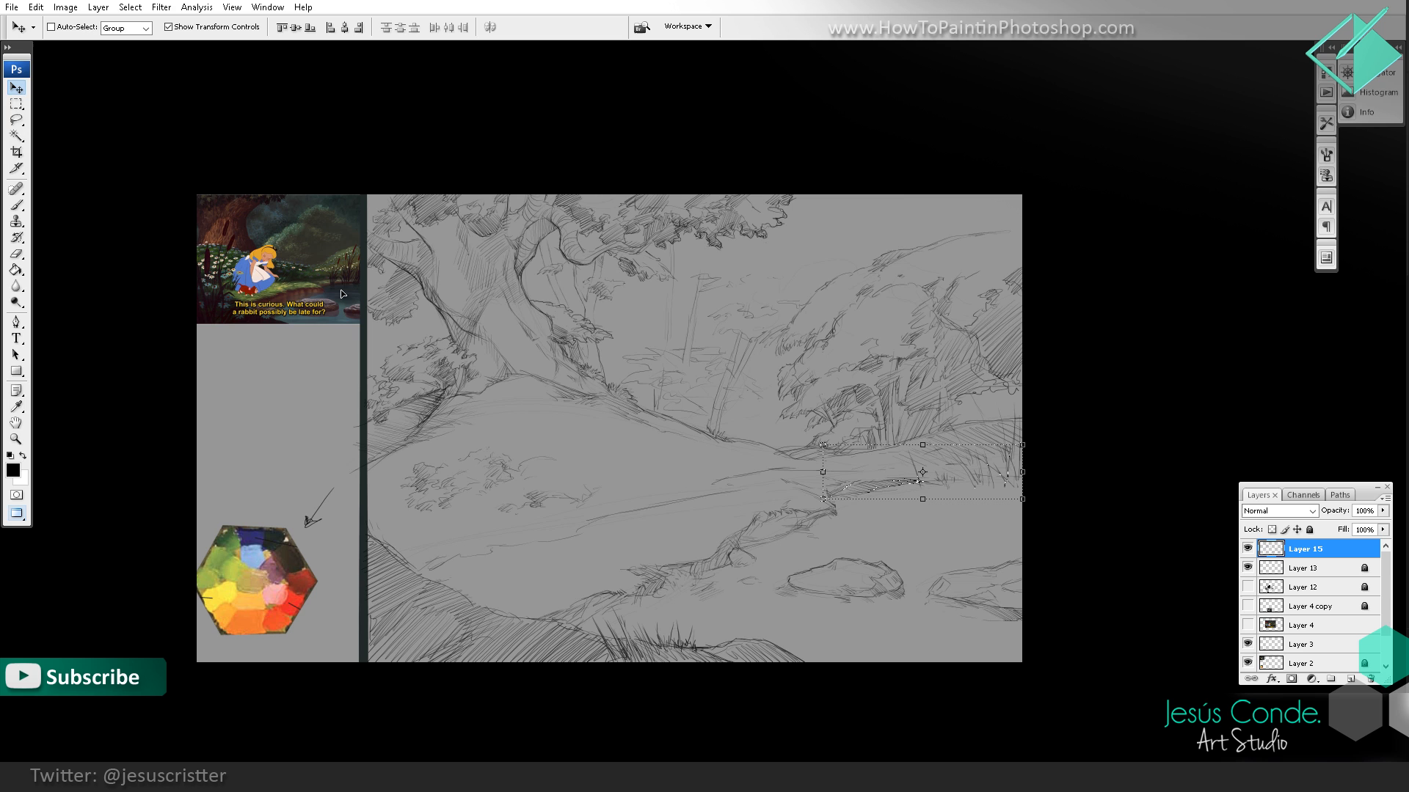
click(16, 103)
click(783, 506)
Step: Clean the cut edges and redraw the bank line to join the moved strip, restoring the default colours
key(z)
click(860, 467)
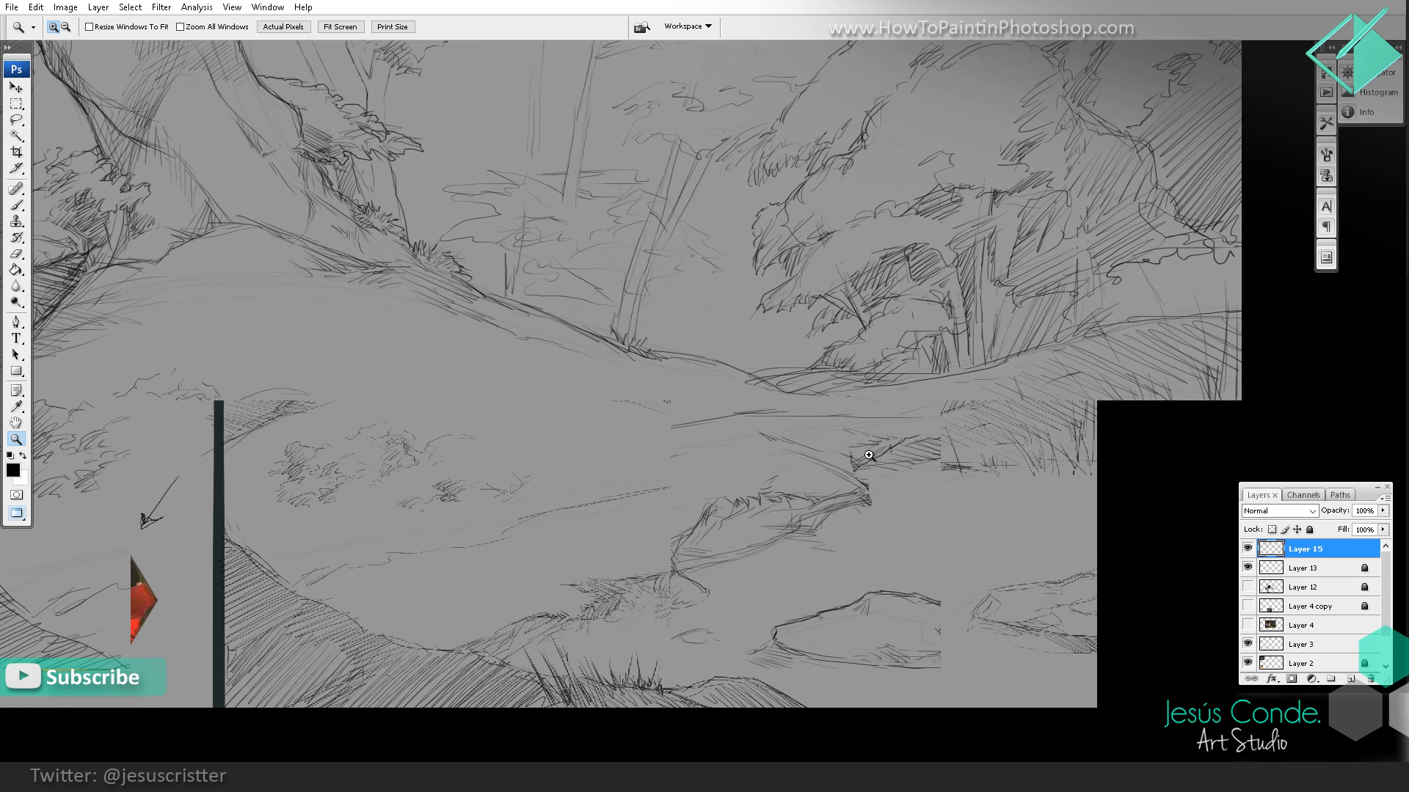
key(e)
key(b)
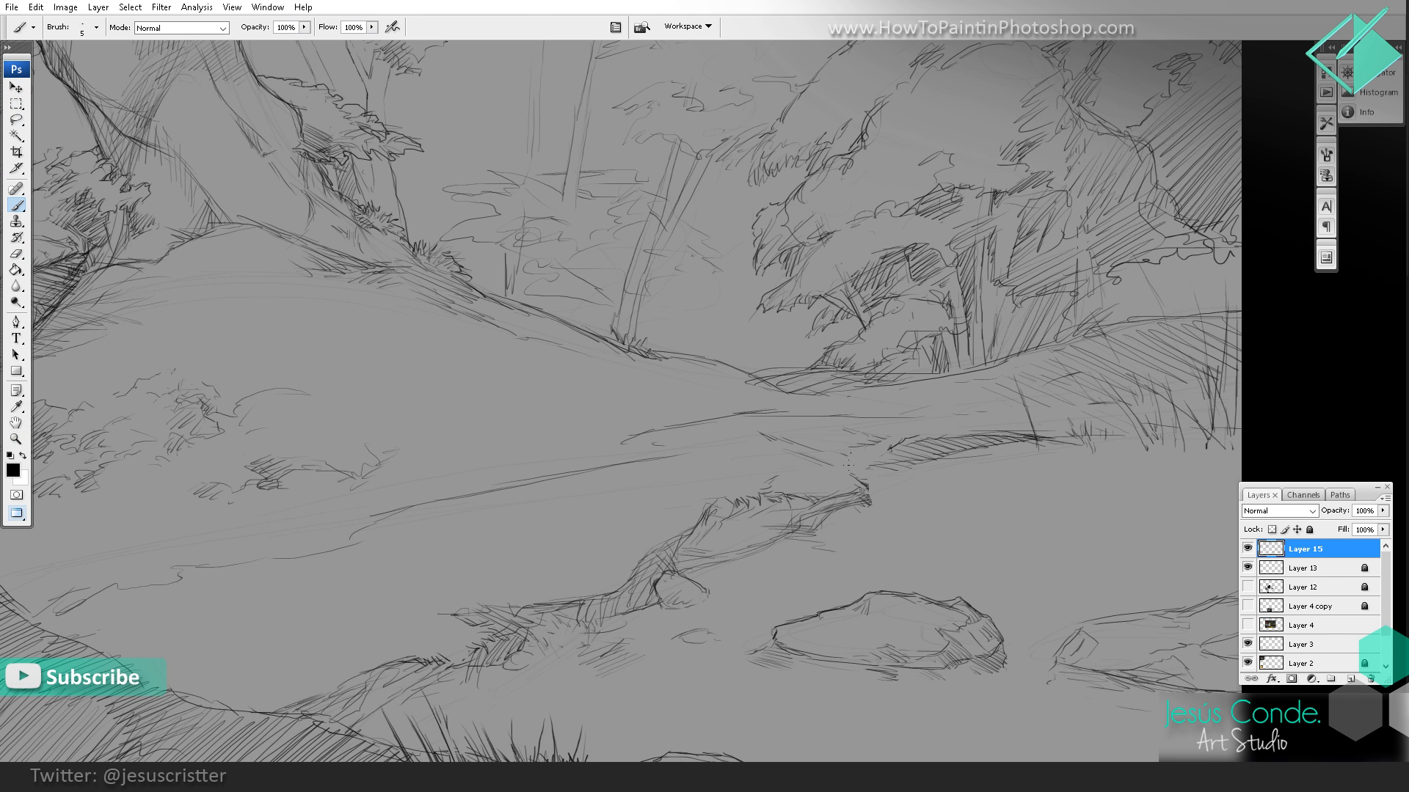
key(e)
drag(876, 503, 851, 508)
key(b)
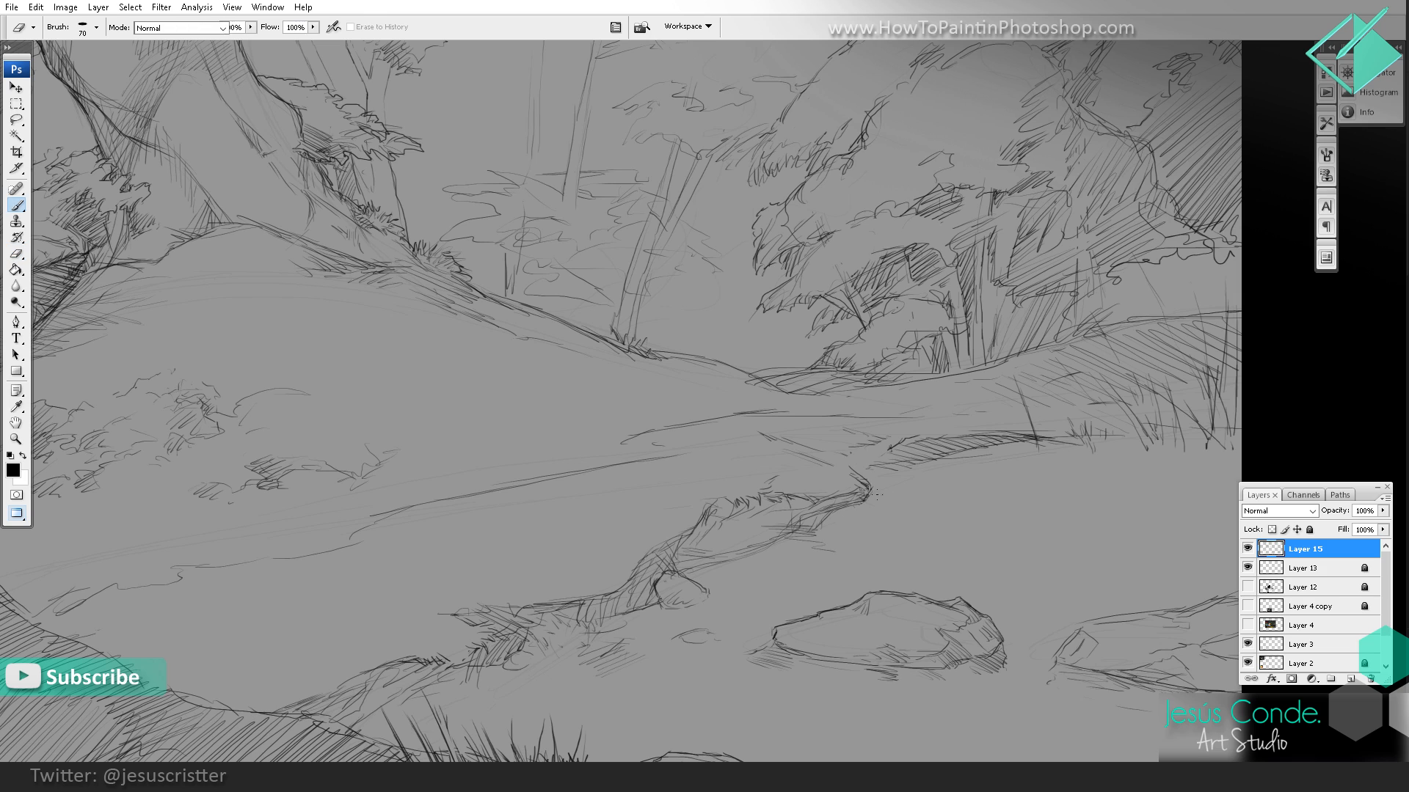
mouse_move(838, 456)
mouse_down()
mouse_move(873, 464)
mouse_move(897, 443)
mouse_up()
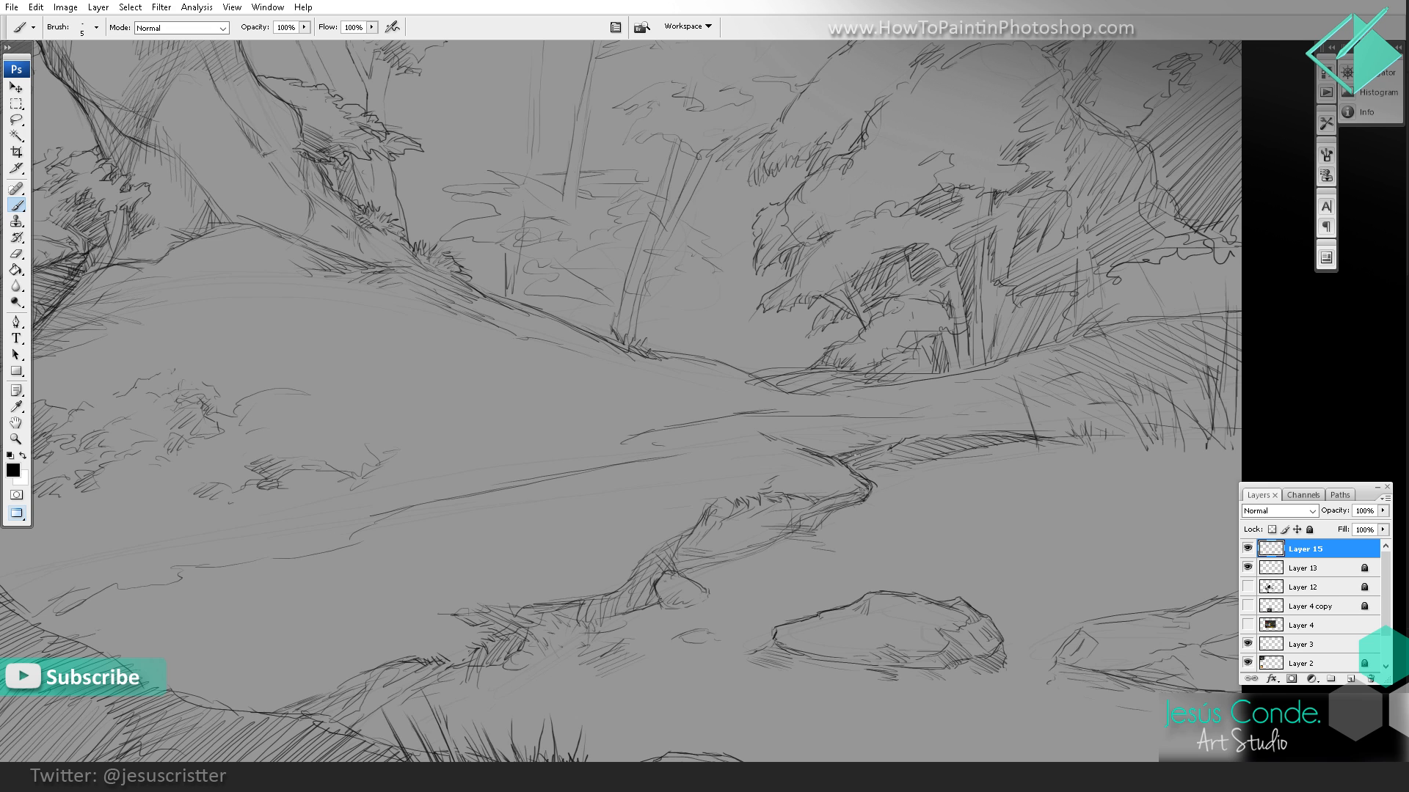
drag(1022, 418, 992, 416)
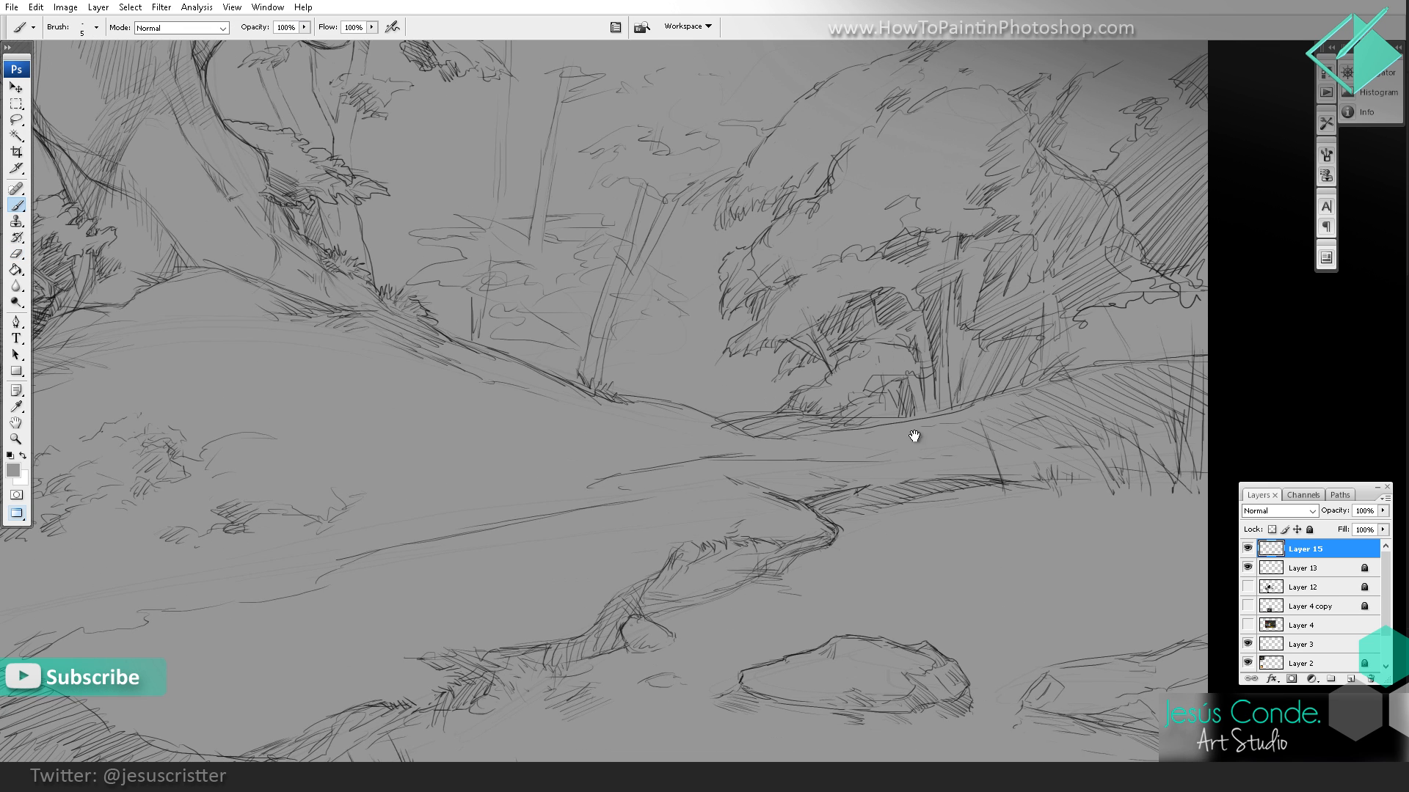
drag(914, 436, 943, 429)
click(10, 456)
key(z)
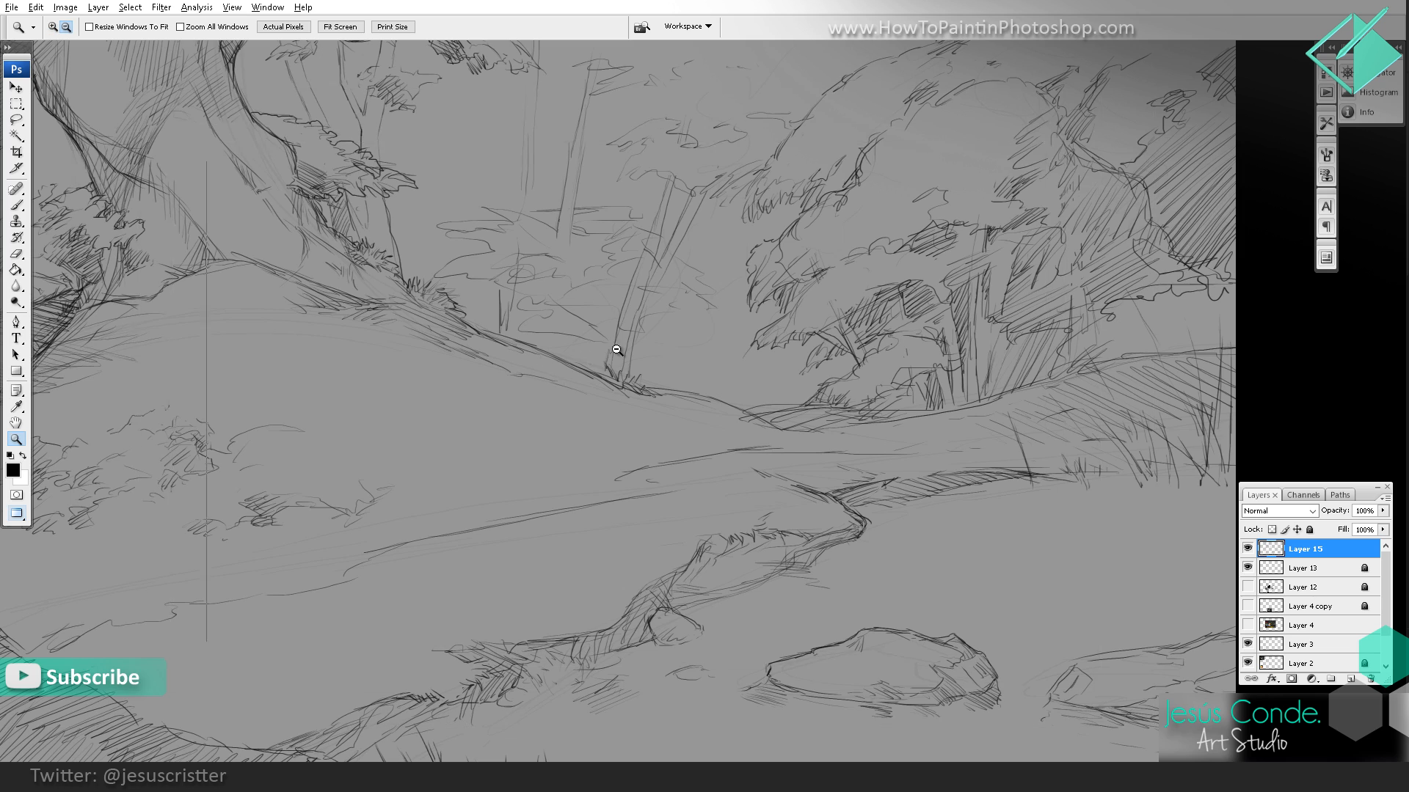
Step: Bring the whole composition into view and move the Layers palette beside the canvas
alt+click(616, 350)
alt+click(763, 409)
click(871, 455)
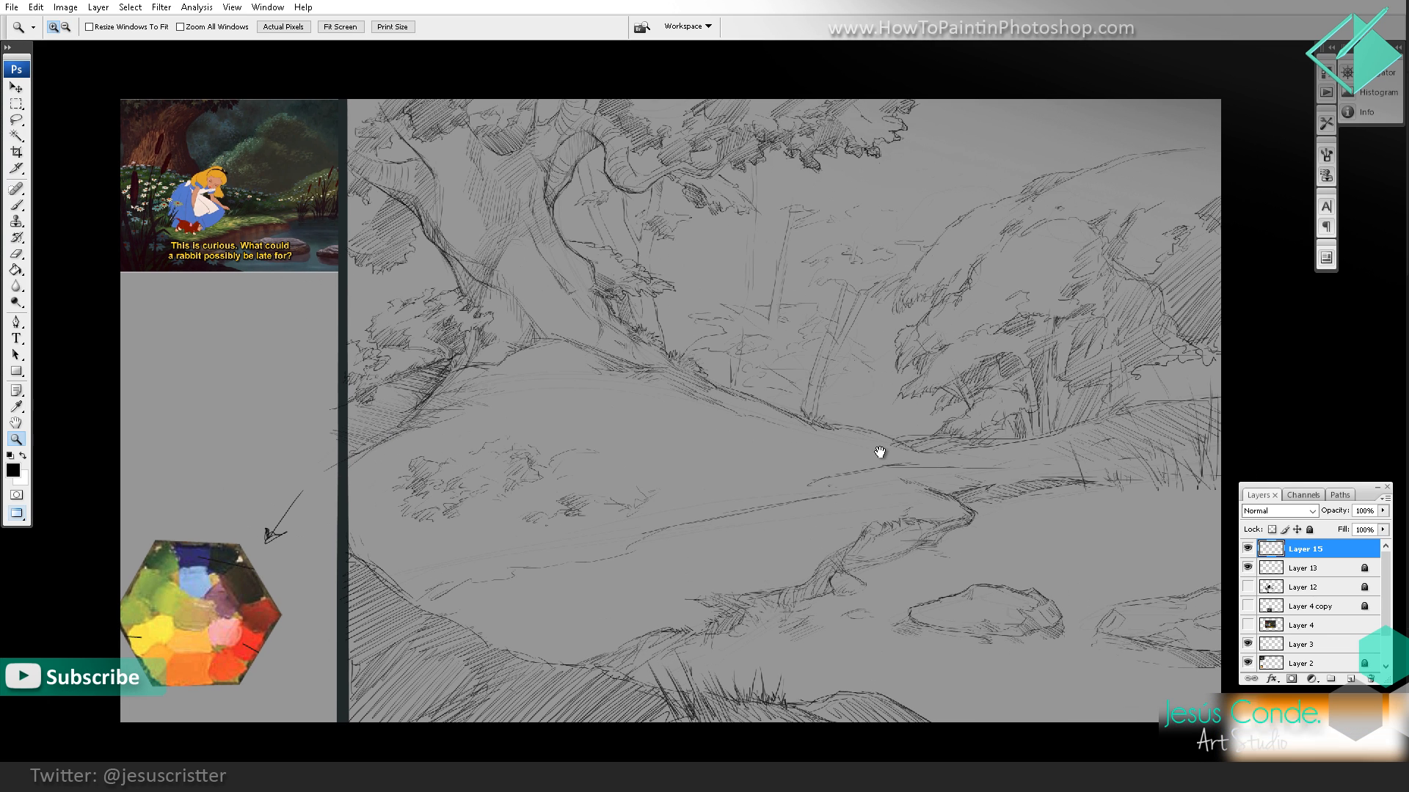
alt+click(960, 459)
drag(1364, 496, 1270, 360)
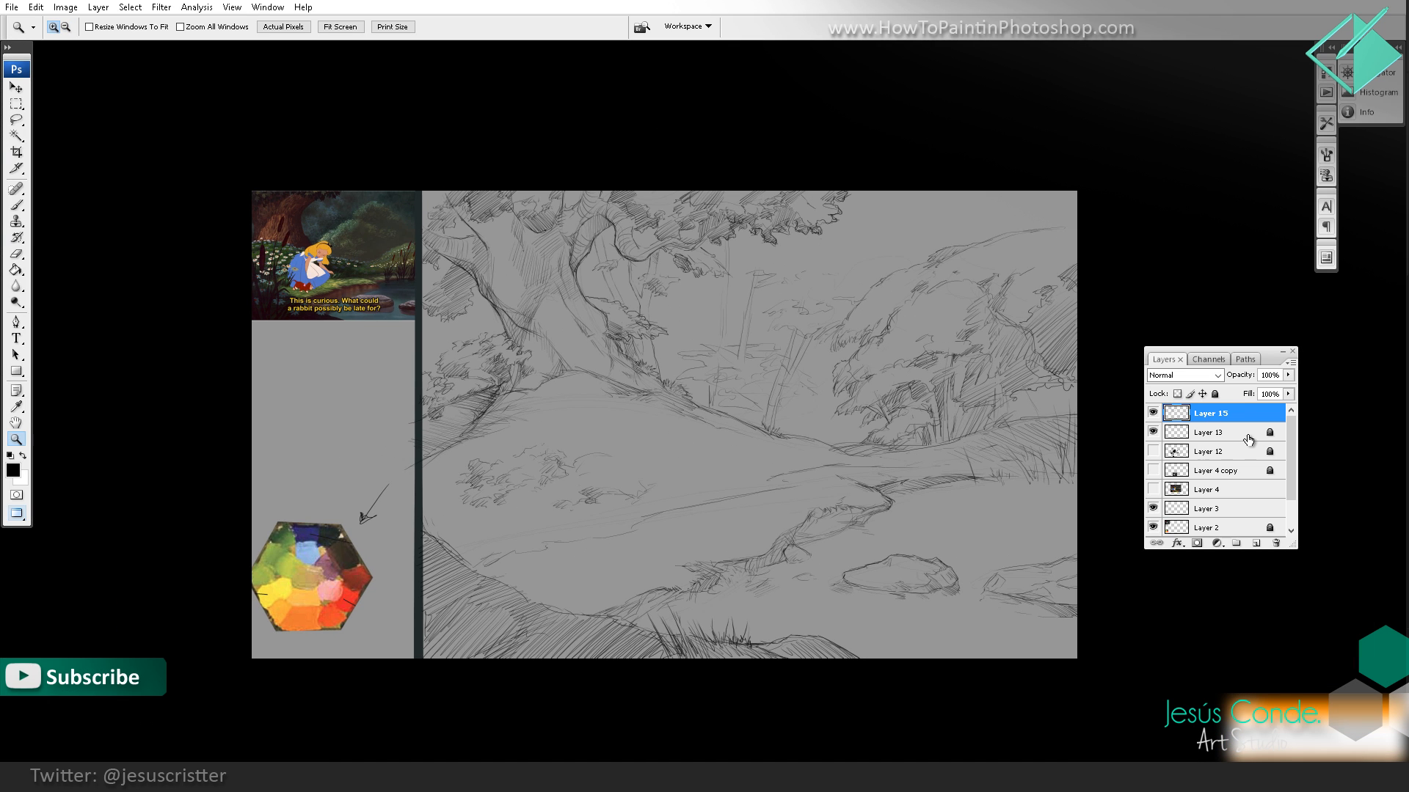
Step: Try duplicating Layer 15 to strengthen the sketch lines, and delete the duplicate
drag(1247, 418, 1257, 543)
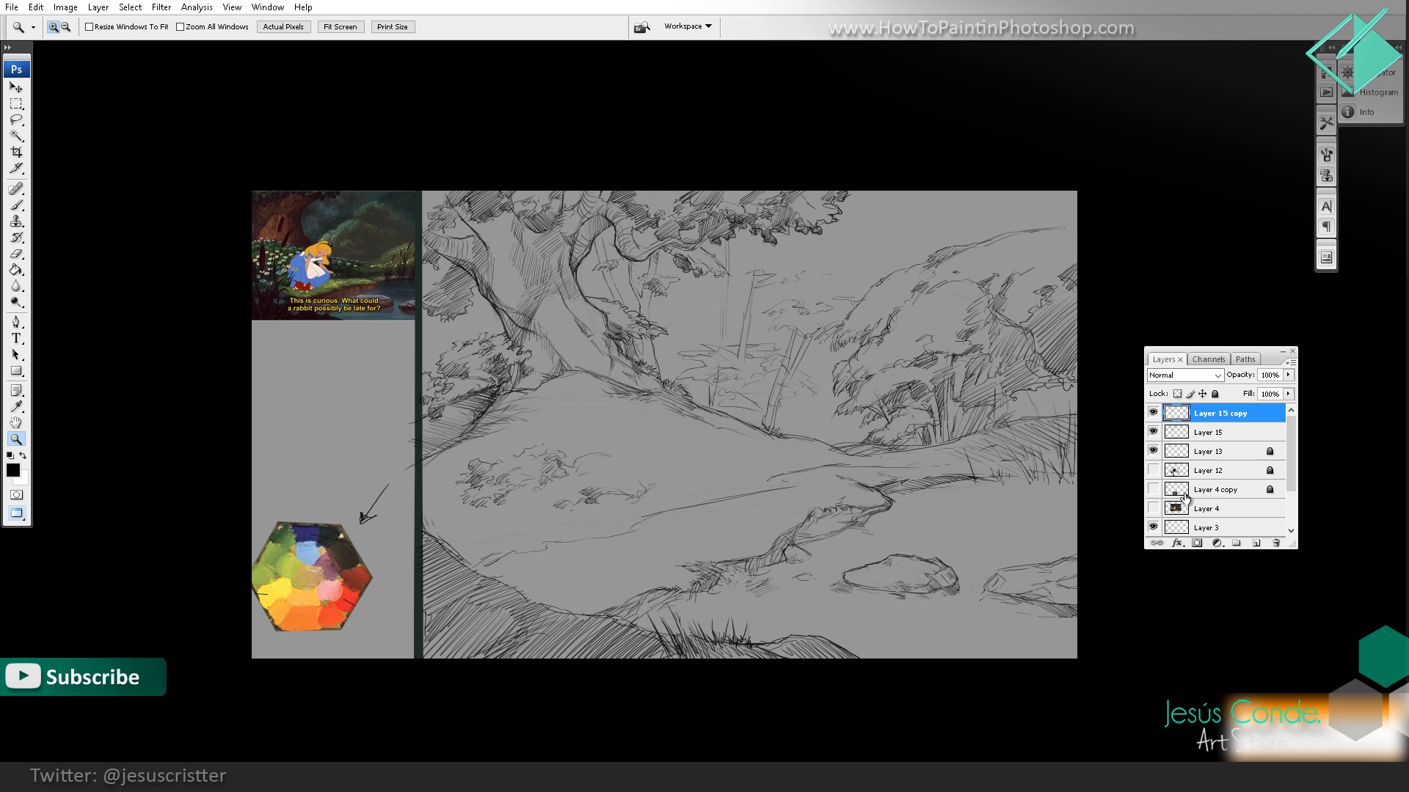
alt+click(951, 471)
drag(922, 467, 836, 445)
click(787, 445)
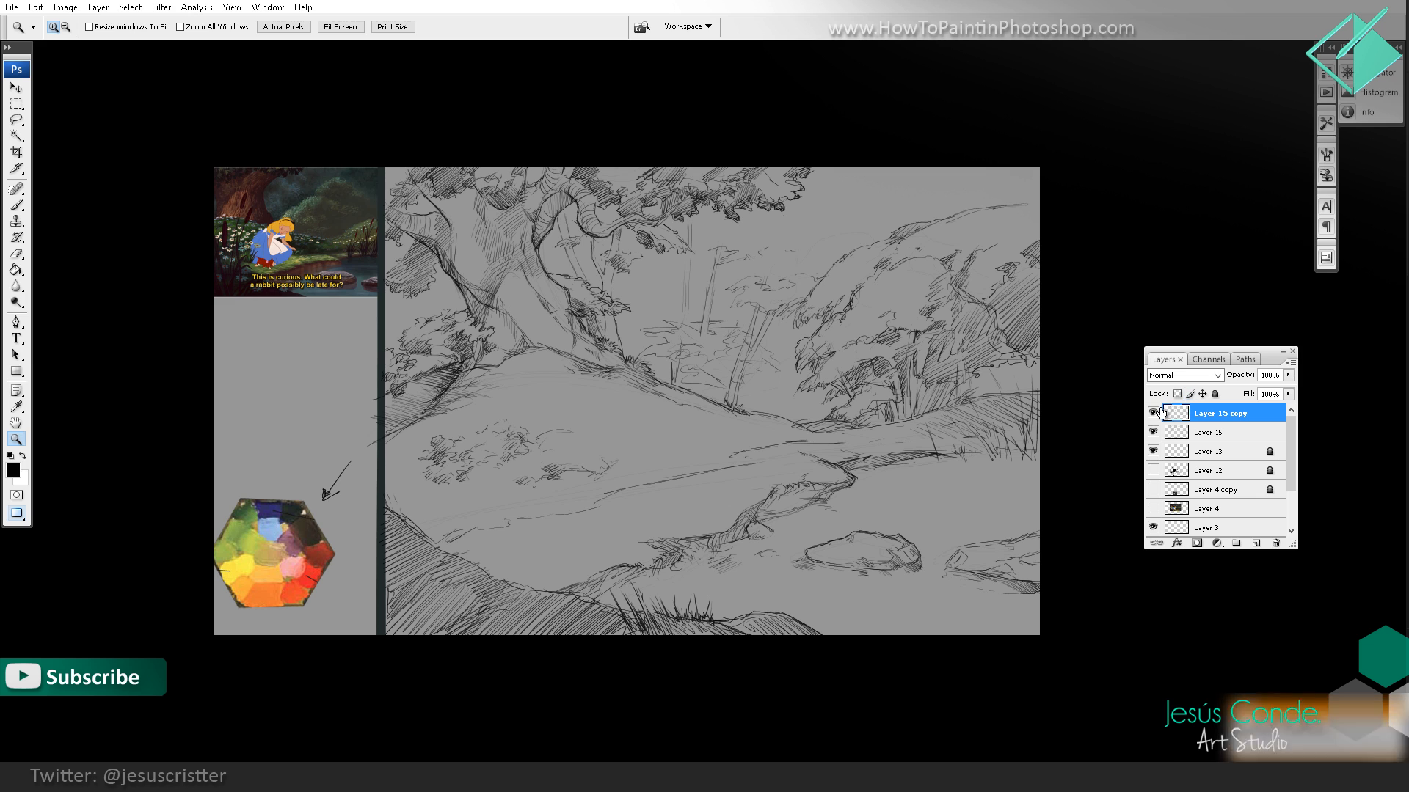
drag(1203, 419, 1276, 543)
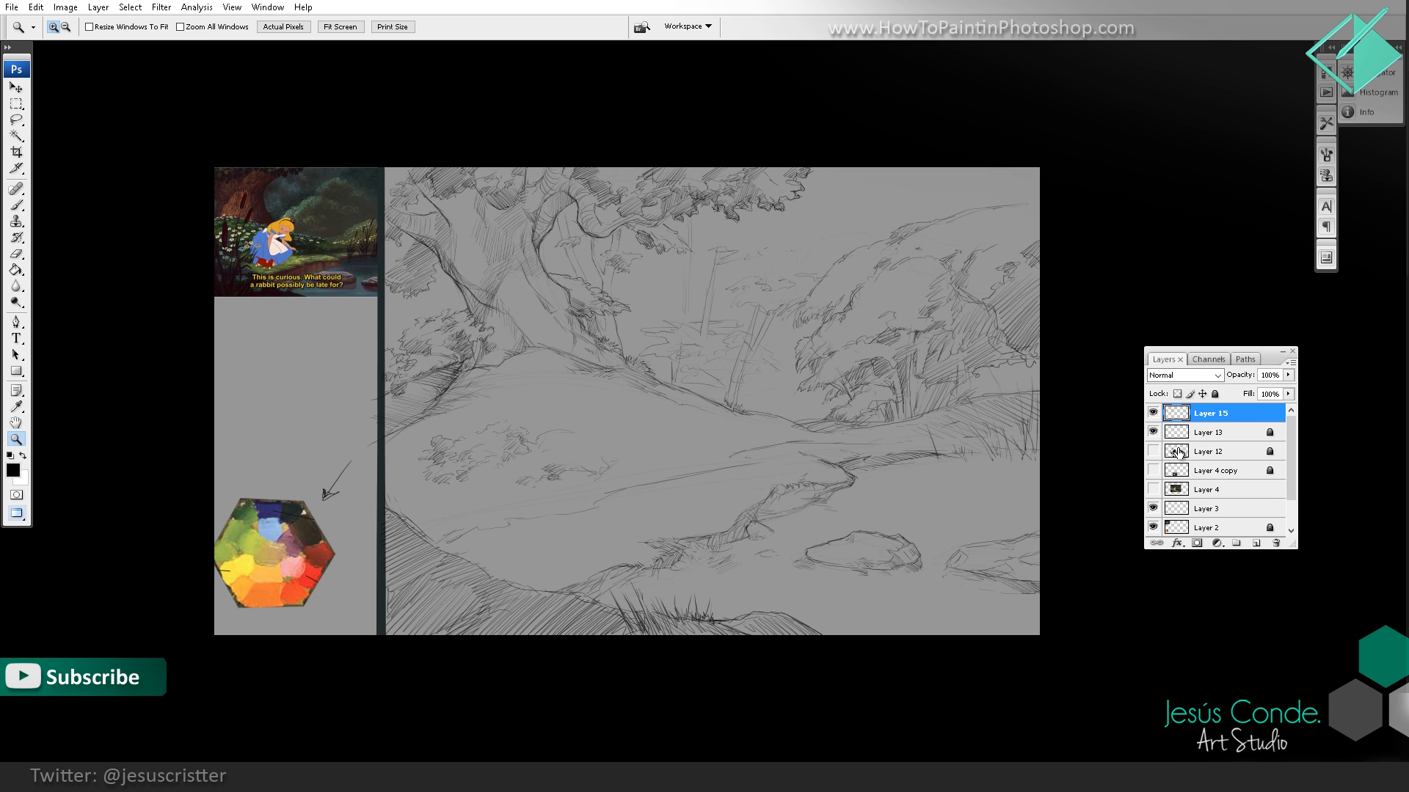
Step: Erase and redraw the long contour line across the lower part of the grassy mound
click(697, 471)
key(e)
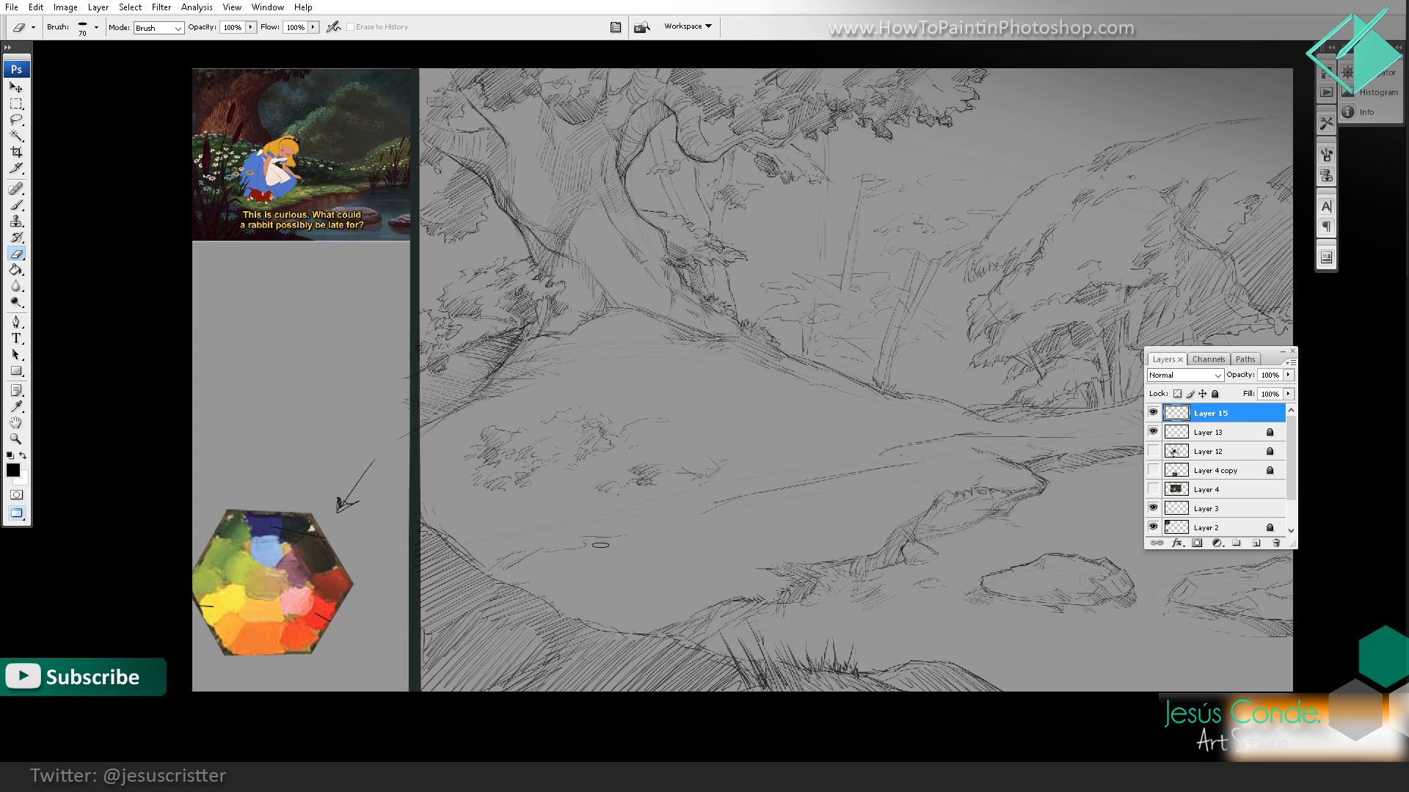
key(b)
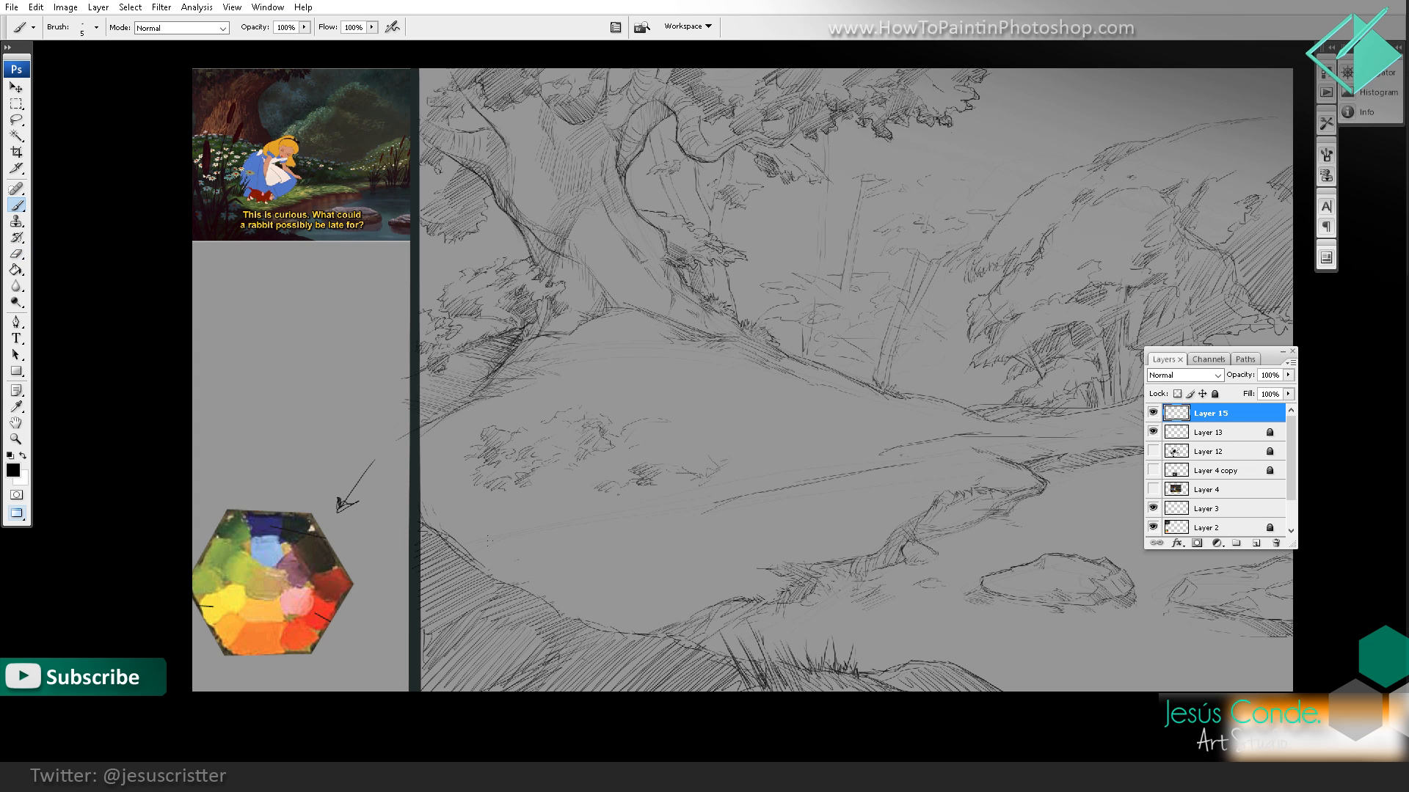
drag(501, 530, 558, 520)
key(e)
key(b)
drag(666, 505, 793, 492)
key(space)
drag(850, 471, 730, 493)
drag(822, 475, 715, 510)
Step: Examine the cattails, pond rocks, grassy bank and figure in the reference image up close
key(z)
key(space)
drag(430, 348, 765, 384)
drag(539, 181, 418, 399)
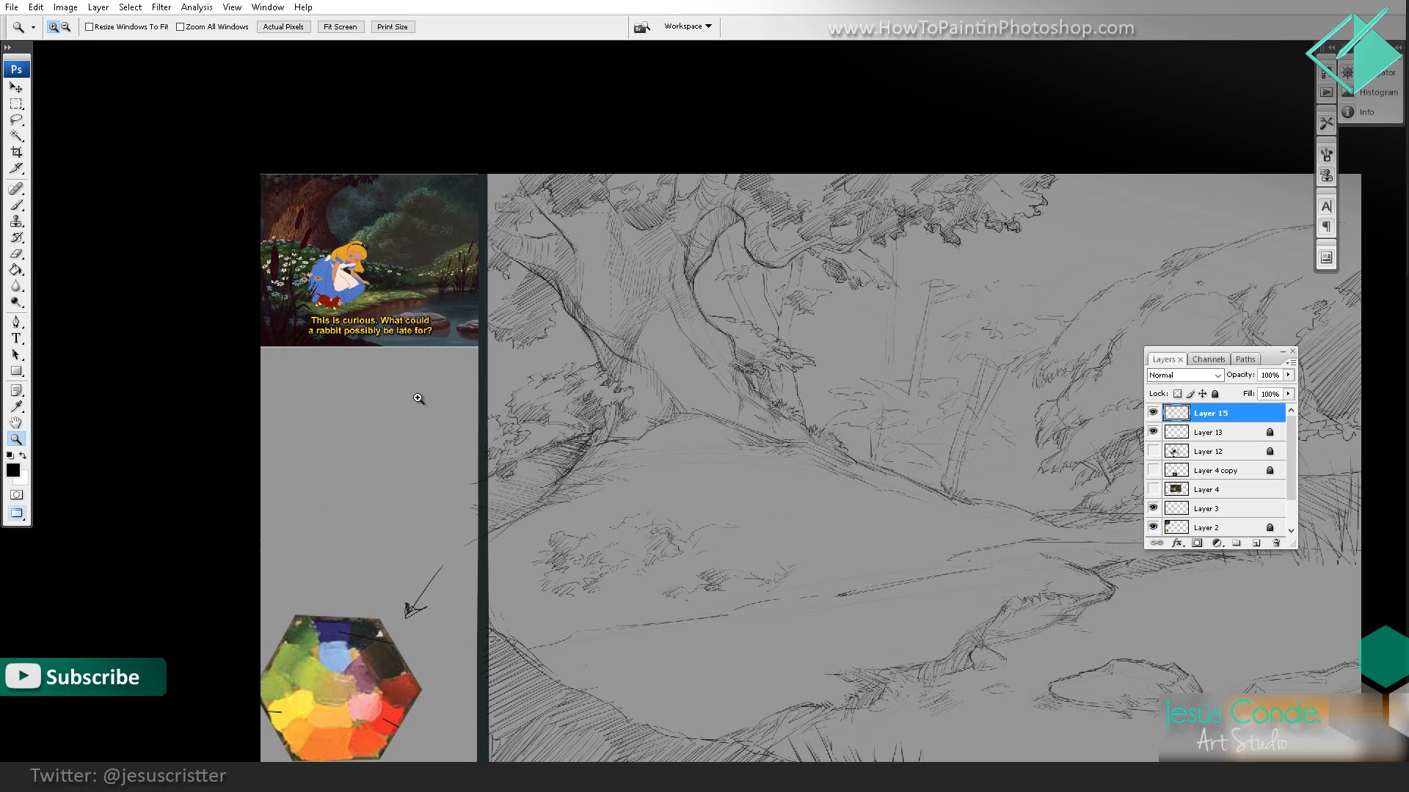
alt+click(667, 393)
click(785, 454)
key(space)
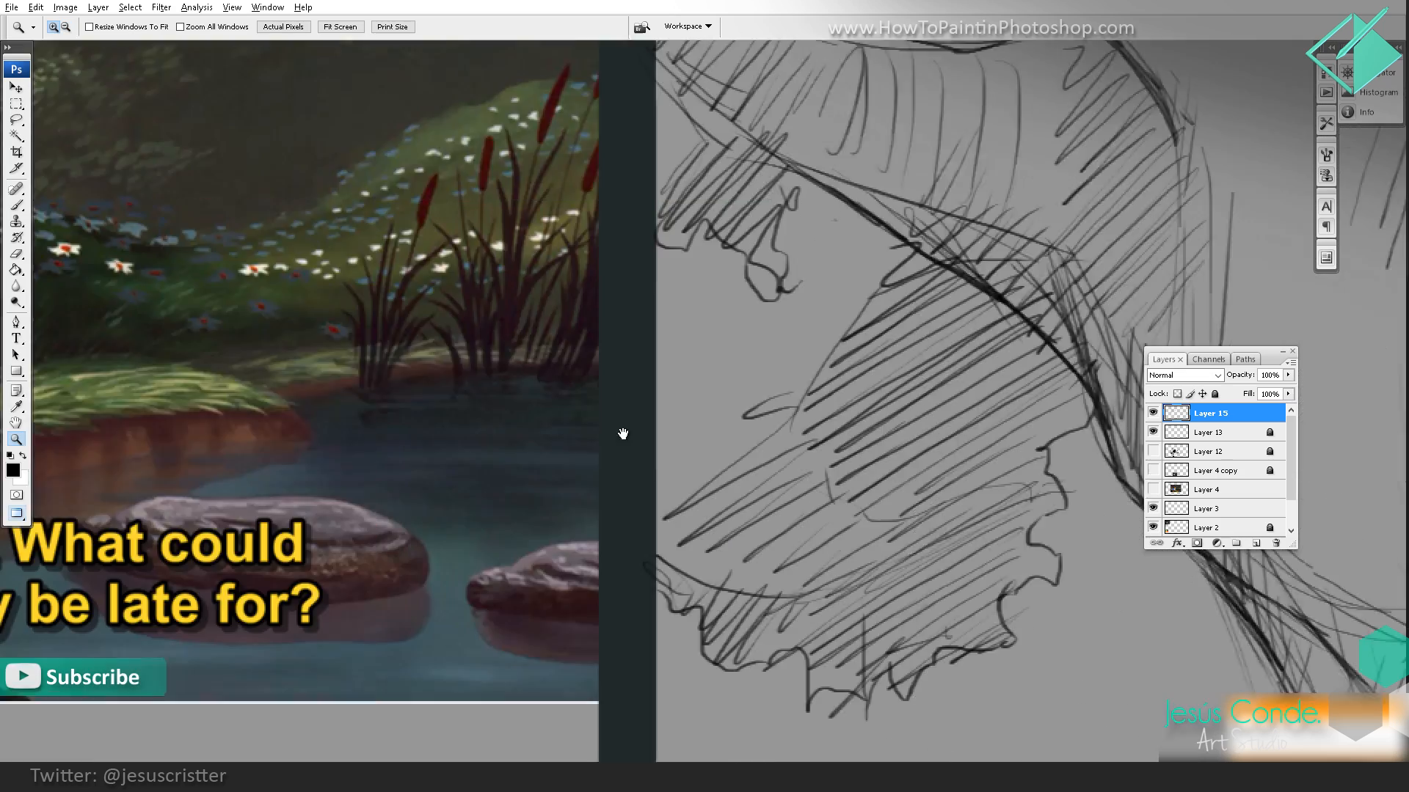
drag(213, 410, 629, 452)
drag(330, 442, 661, 537)
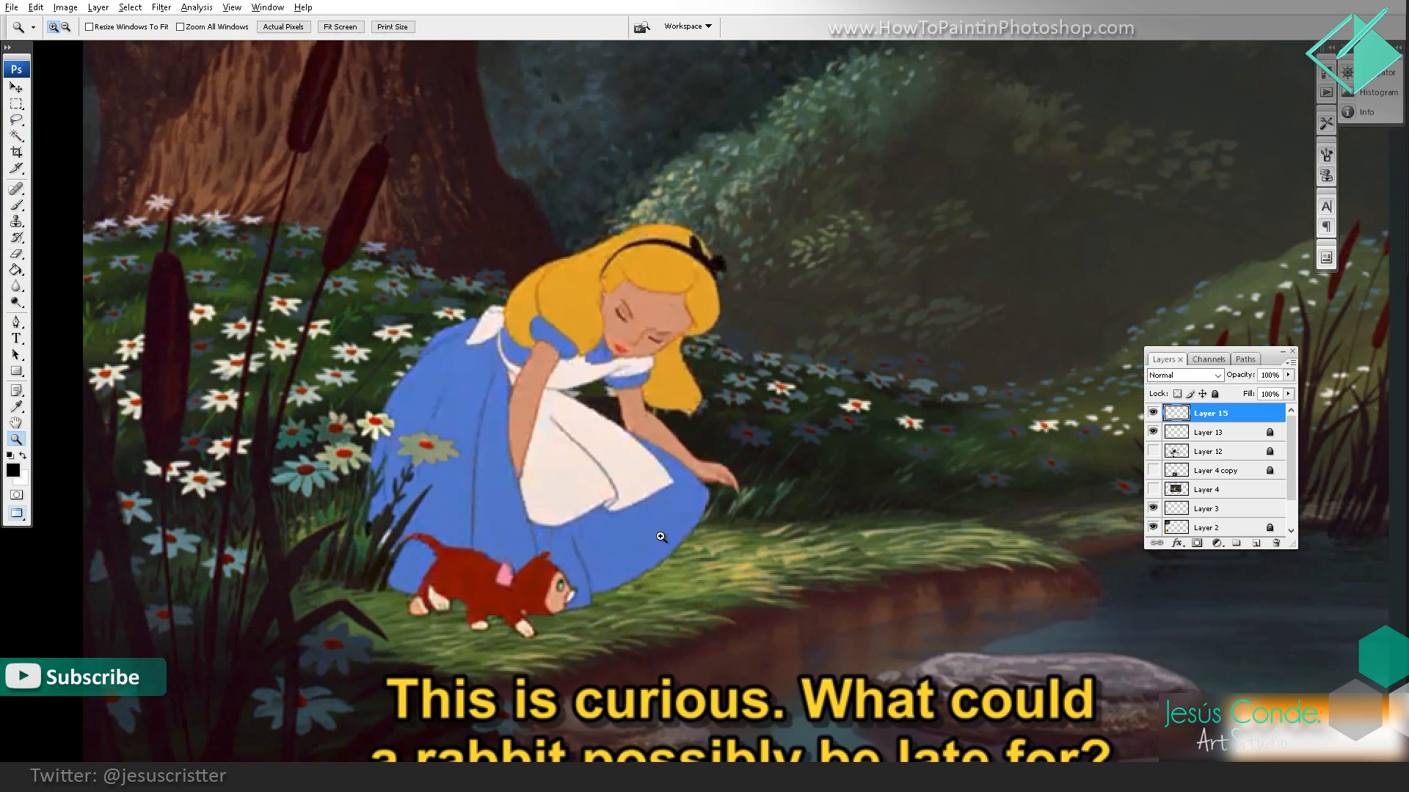
alt+click(740, 487)
alt+click(740, 488)
alt+click(742, 489)
alt+click(742, 490)
Step: Sketch and shade a cattail head above the reeds at the far bank's outer end, minimizing the Cool Timer window
key(space)
mouse_move(986, 503)
mouse_down()
mouse_move(712, 529)
mouse_move(603, 568)
mouse_up()
mouse_move(955, 350)
mouse_down()
mouse_move(790, 518)
mouse_move(679, 533)
mouse_up()
key(space)
mouse_move(723, 480)
mouse_down()
mouse_move(700, 483)
mouse_move(688, 387)
mouse_up()
key(b)
click(144, 691)
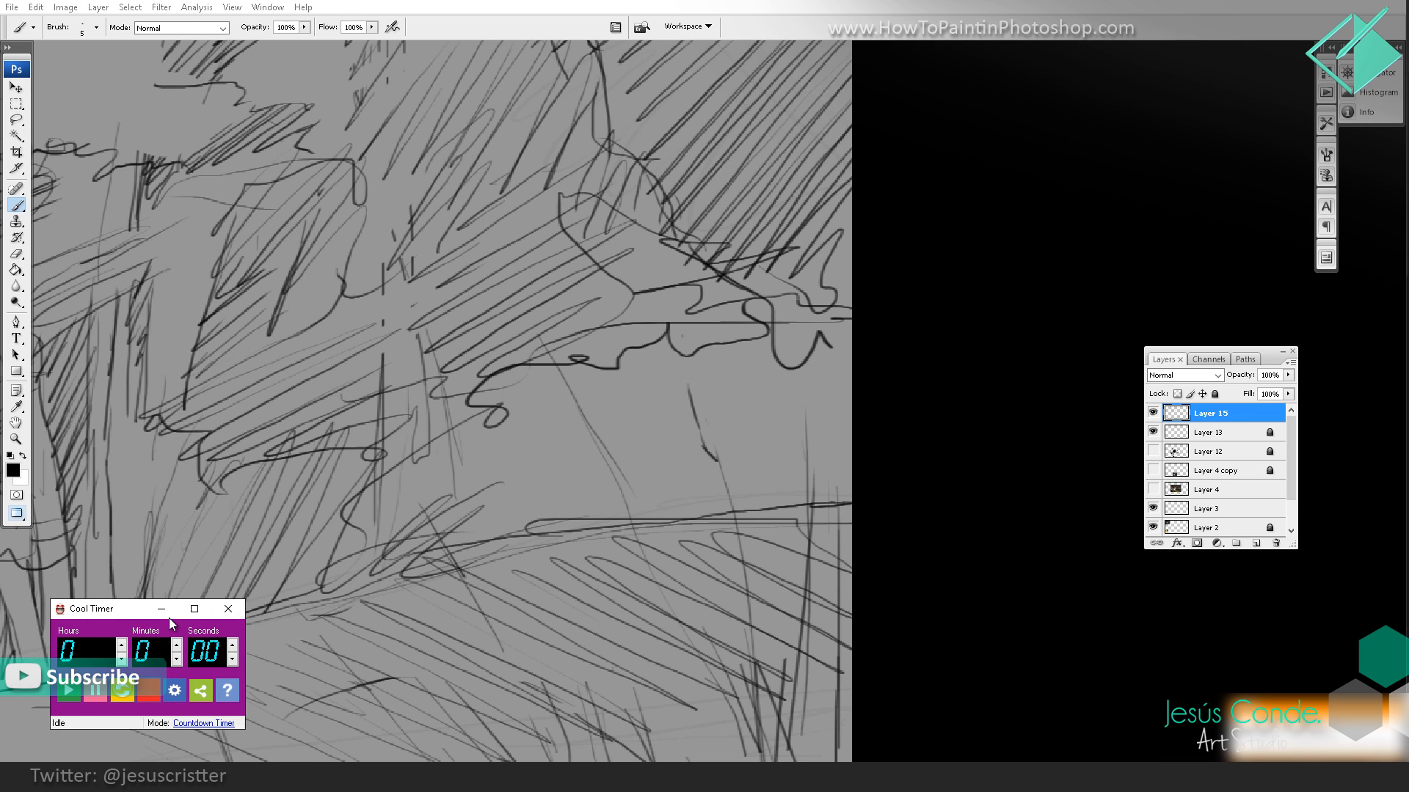
click(161, 609)
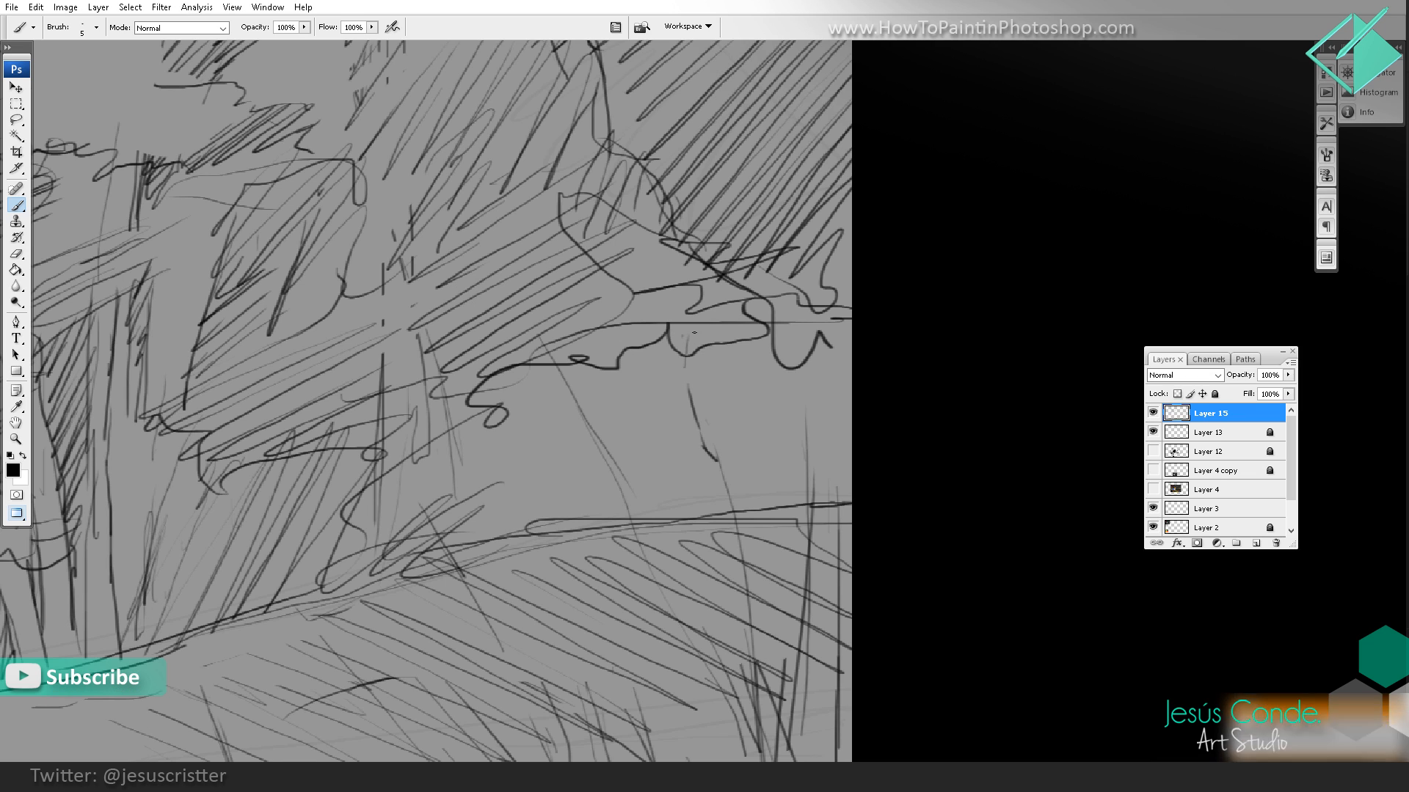
mouse_move(690, 352)
mouse_down()
mouse_move(712, 438)
mouse_move(677, 312)
mouse_move(732, 510)
mouse_up()
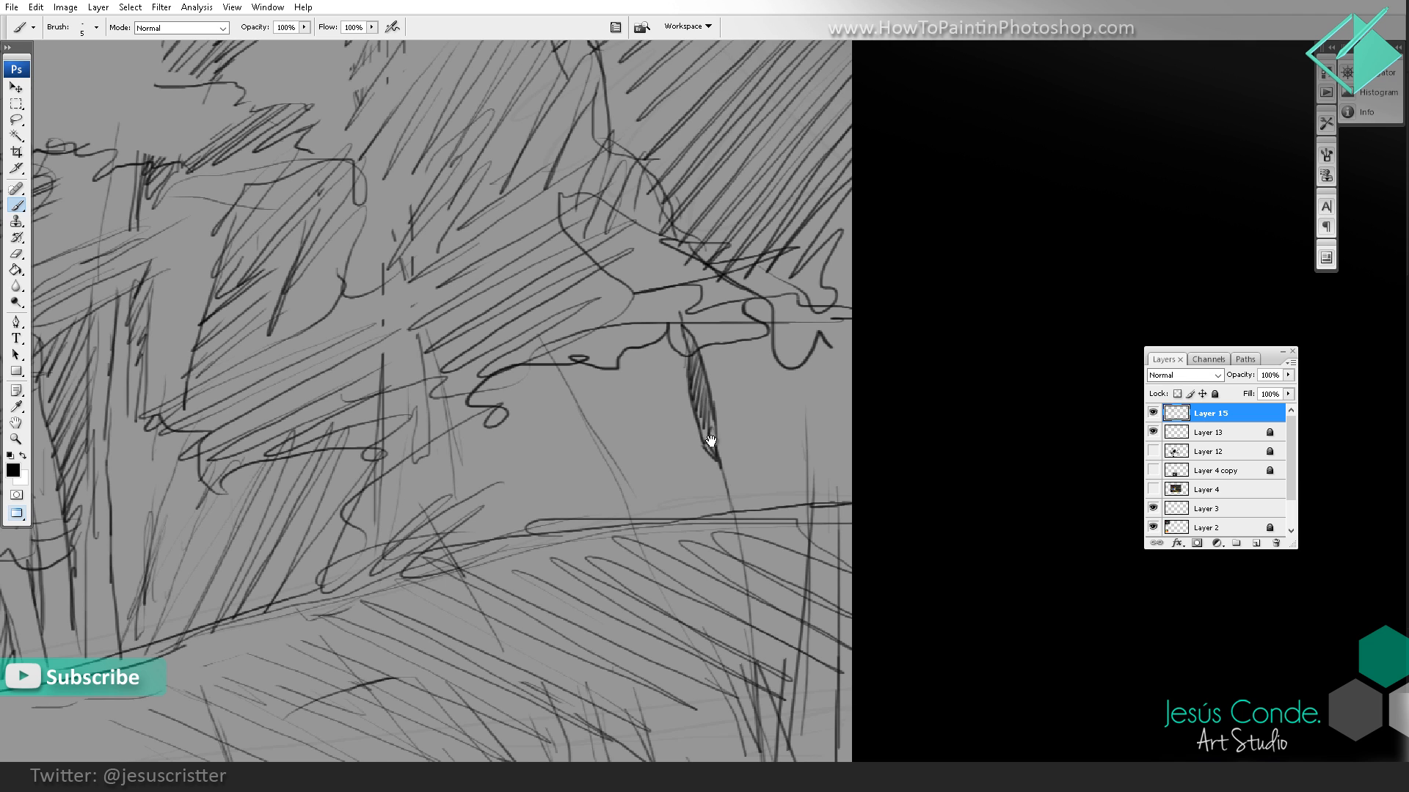
drag(710, 443, 695, 376)
Step: Extend the cattail's stem down into the reeds and draw a second cattail with its stem beside it
drag(699, 374, 734, 514)
mouse_move(734, 513)
mouse_down()
mouse_move(716, 418)
mouse_move(720, 533)
mouse_up()
mouse_move(715, 420)
mouse_down()
mouse_move(733, 619)
mouse_move(676, 429)
mouse_move(733, 632)
mouse_up()
drag(680, 449, 737, 658)
drag(737, 421, 733, 453)
drag(767, 515, 767, 275)
mouse_move(766, 278)
mouse_down()
mouse_move(762, 357)
mouse_move(748, 227)
mouse_move(769, 363)
mouse_move(756, 359)
mouse_move(752, 226)
mouse_up()
key(z)
alt+click(779, 215)
alt+click(787, 271)
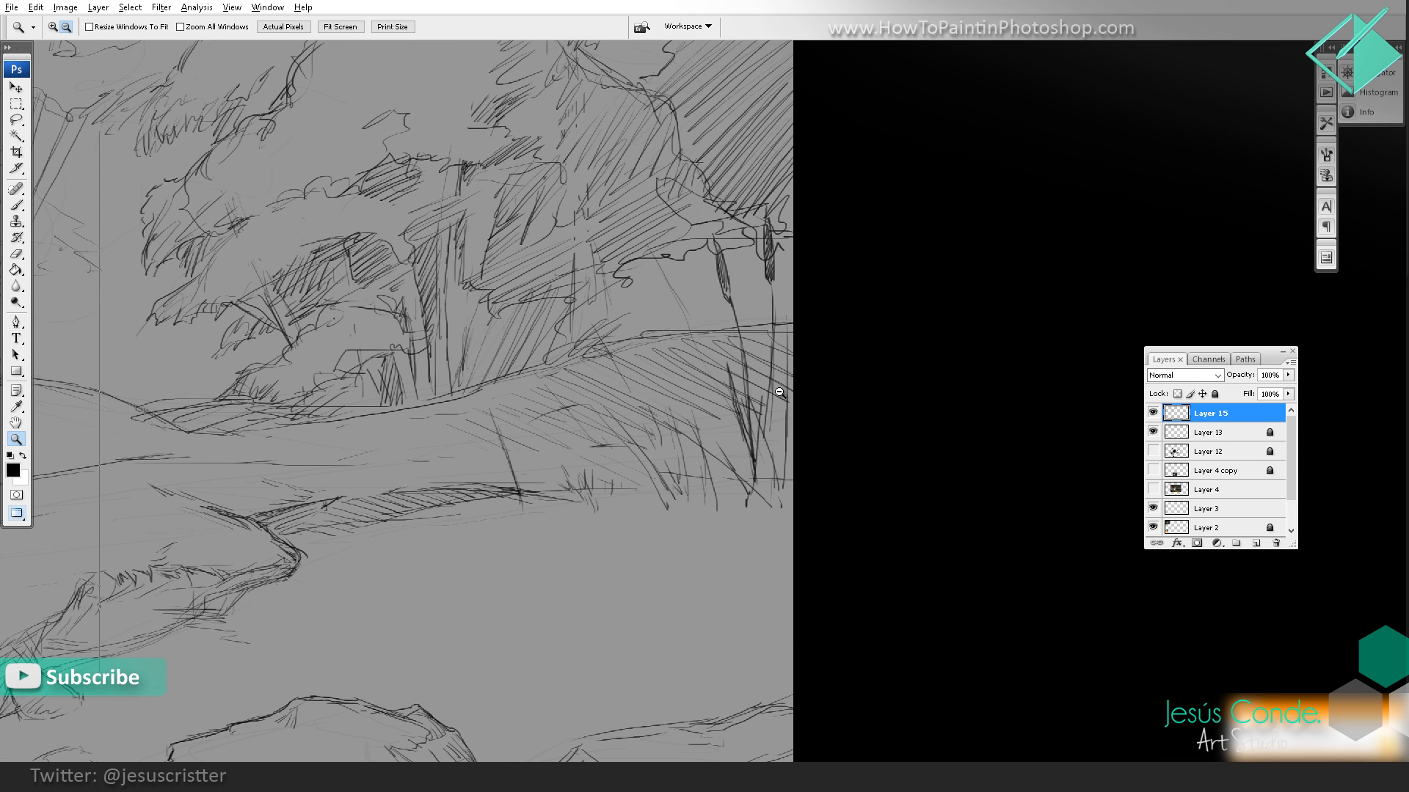
alt+click(796, 337)
alt+click(806, 415)
alt+click(807, 414)
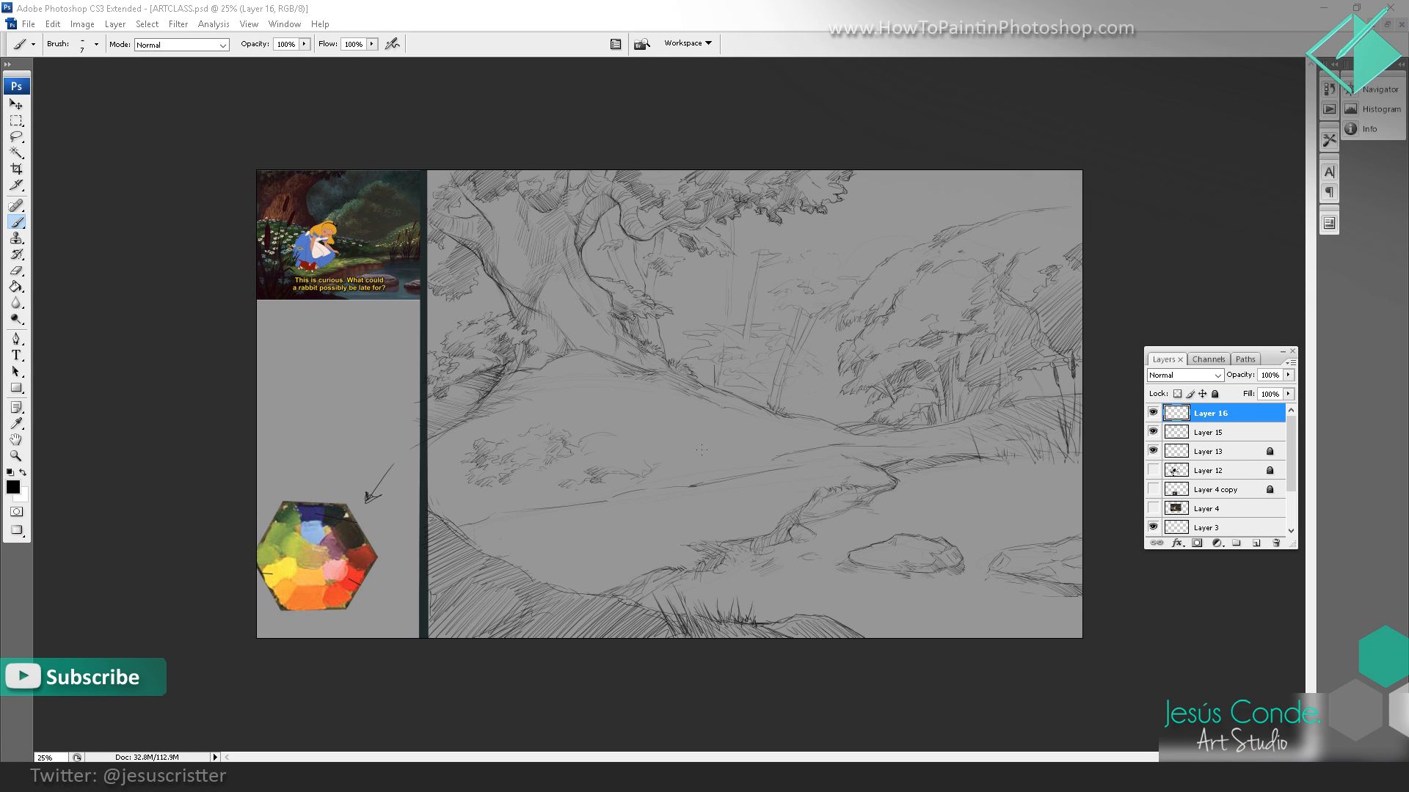
Step: Create a new layer and sketch bushes and a thin trunk among the distant trees behind the mound
key(ctrl+shift+n)
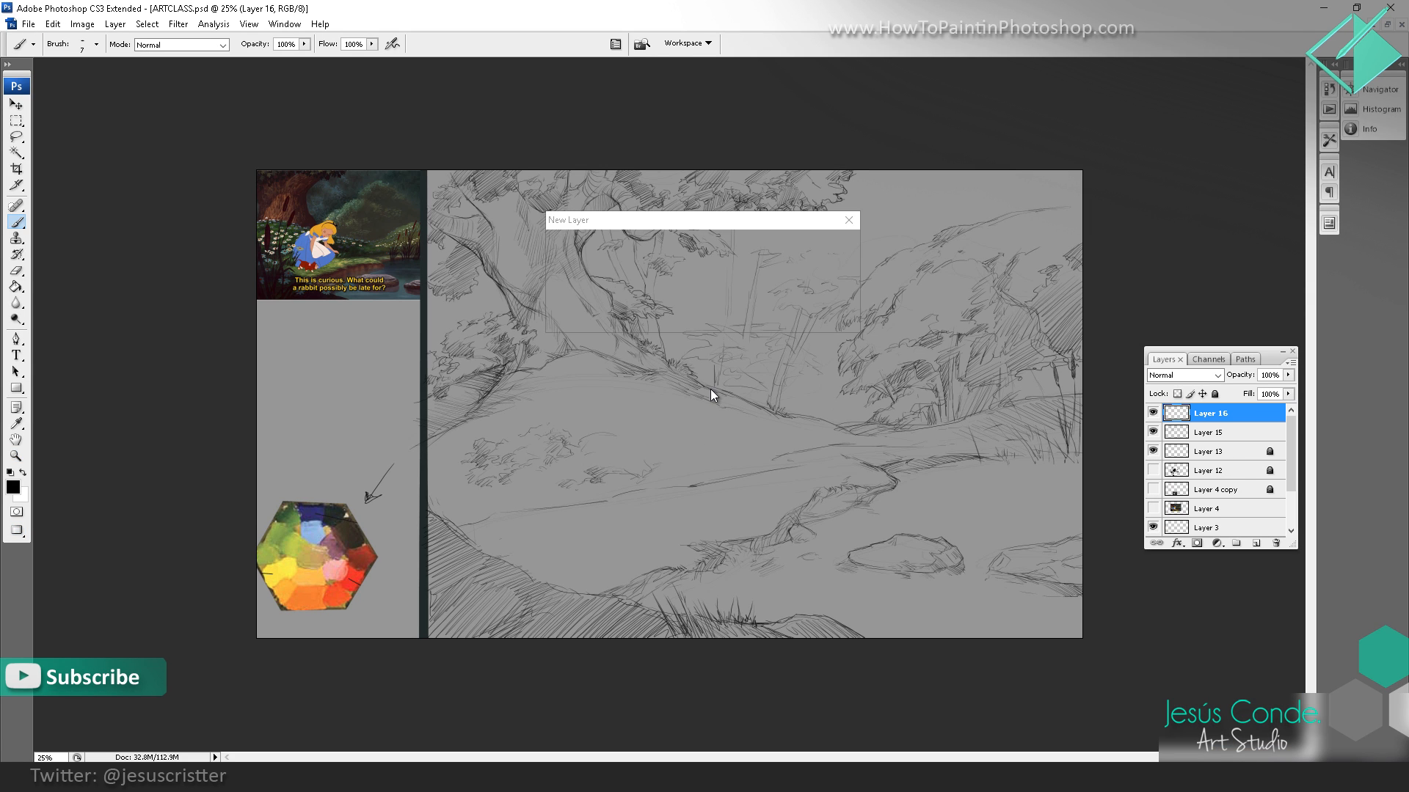
key(Return)
scroll(729, 273, up, 2)
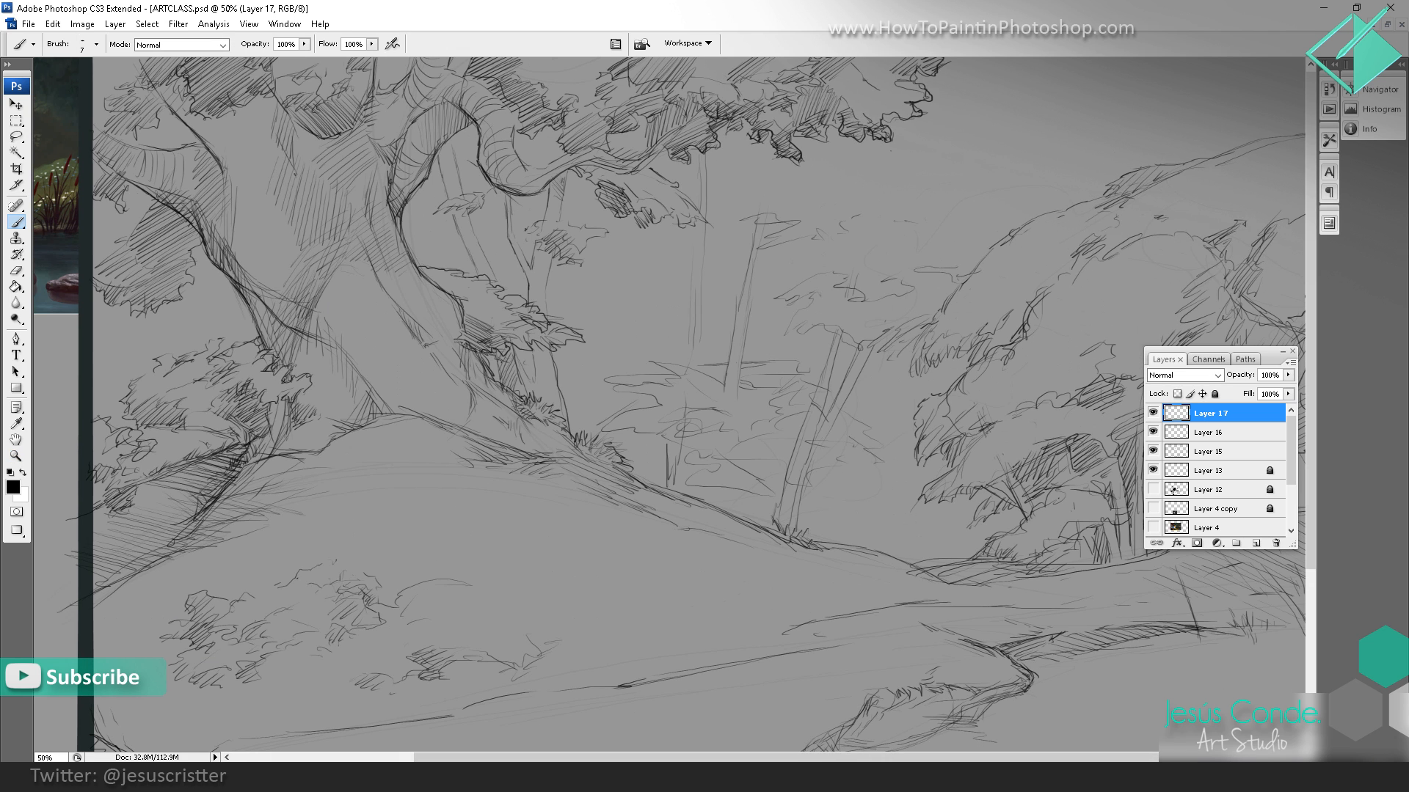
drag(625, 386, 570, 394)
drag(696, 298, 727, 296)
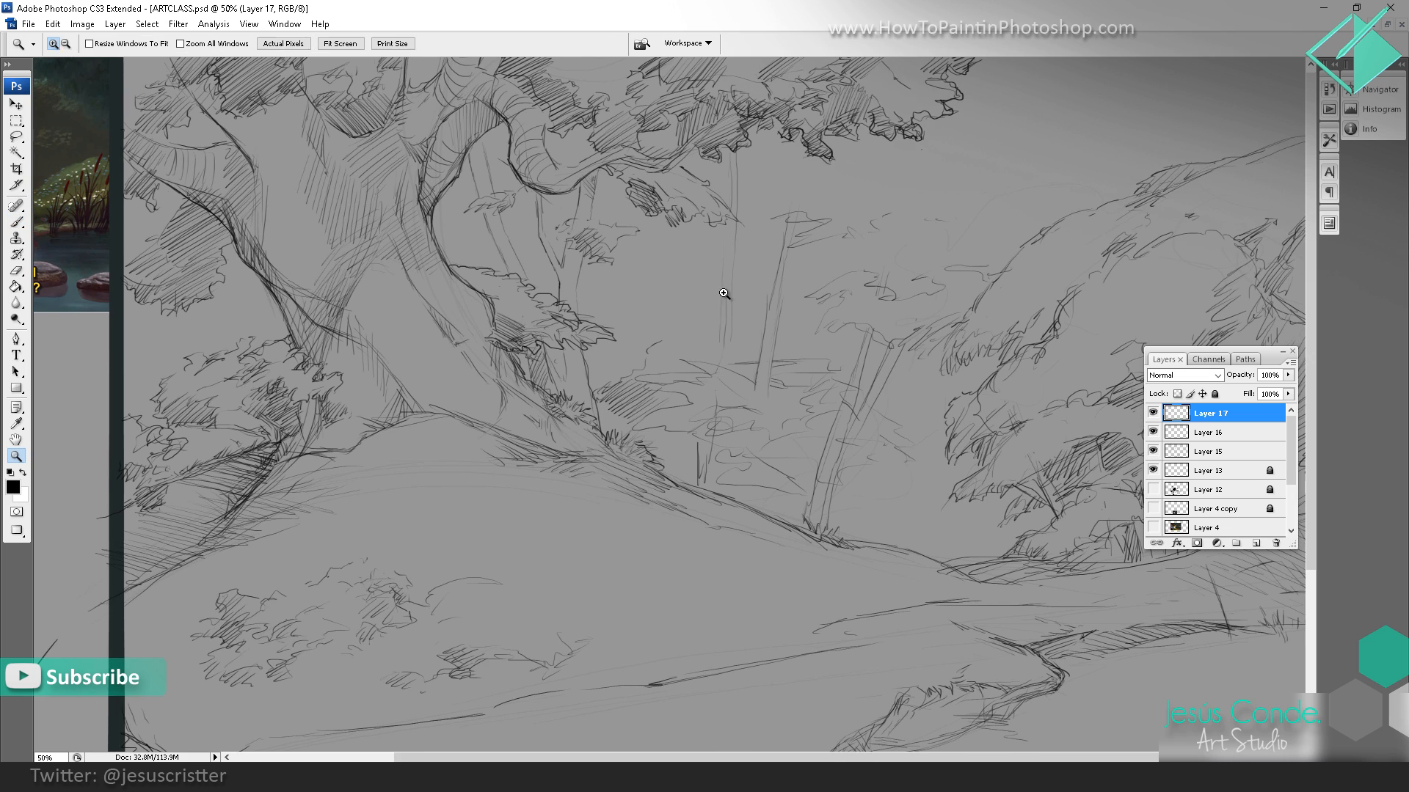
alt+click(865, 285)
key(b)
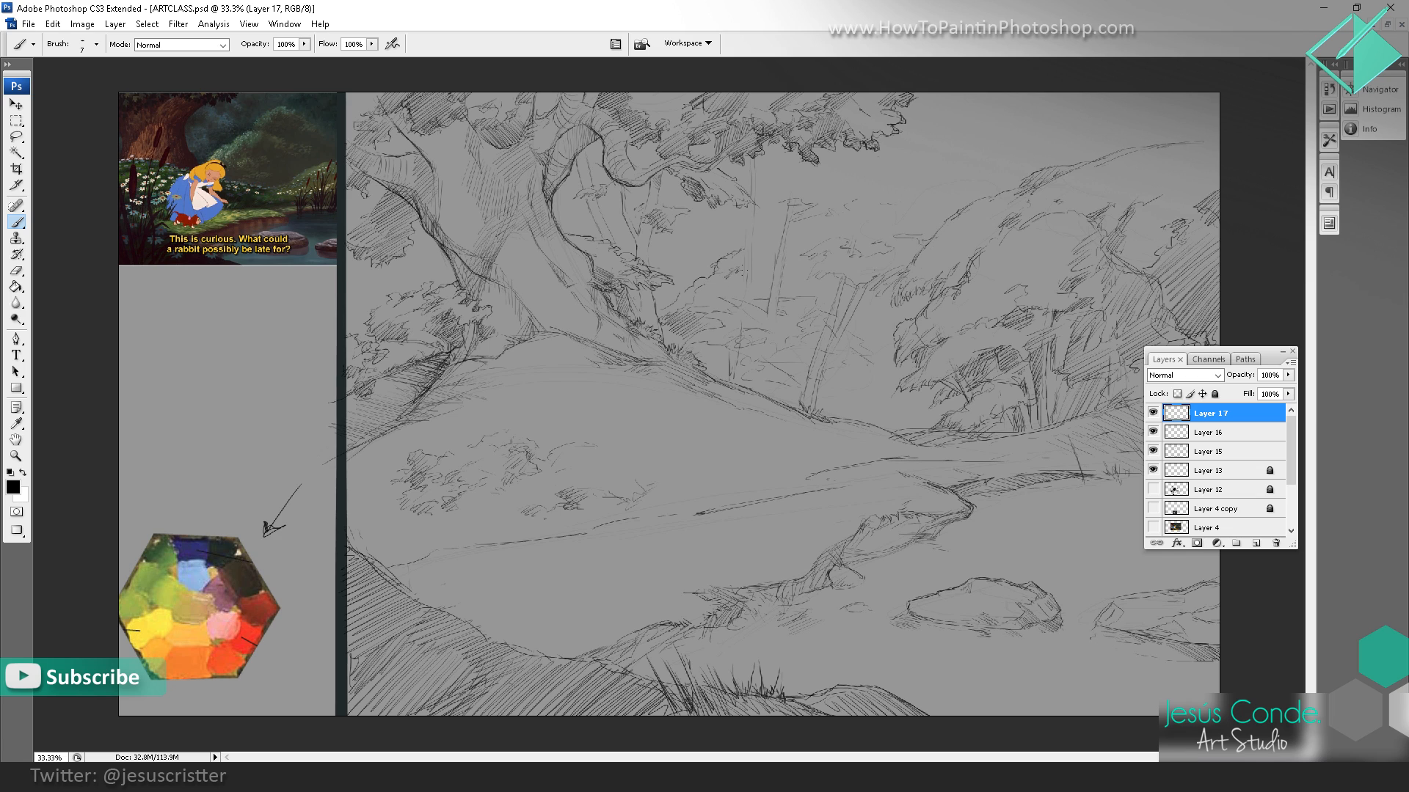
drag(744, 271, 755, 267)
drag(797, 249, 785, 251)
drag(813, 419, 873, 418)
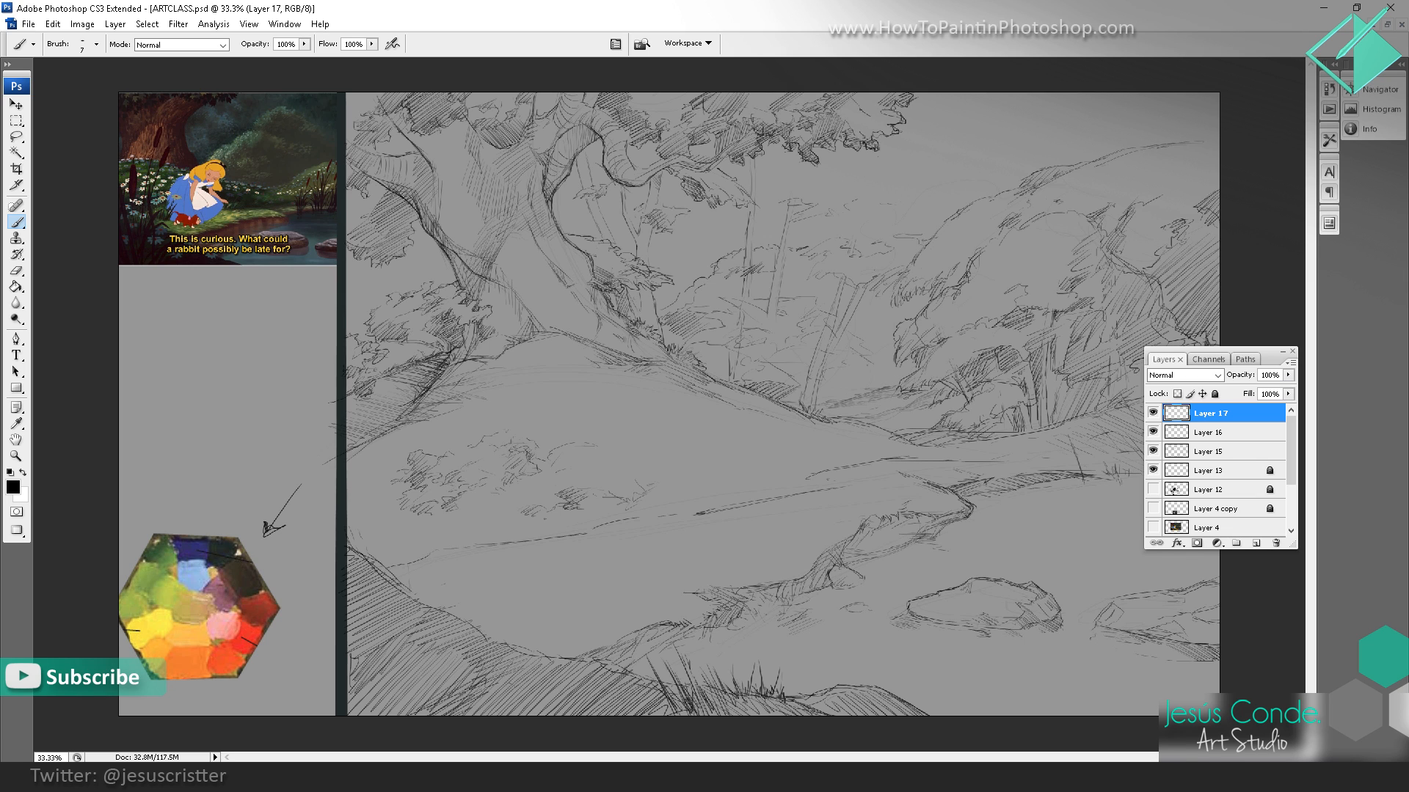
Step: Reduce the brush size to 6 and add fine strokes to the foliage and ground around the distant trunks
key(bracketleft)
key(ctrl+space)
ctrl+click(811, 379)
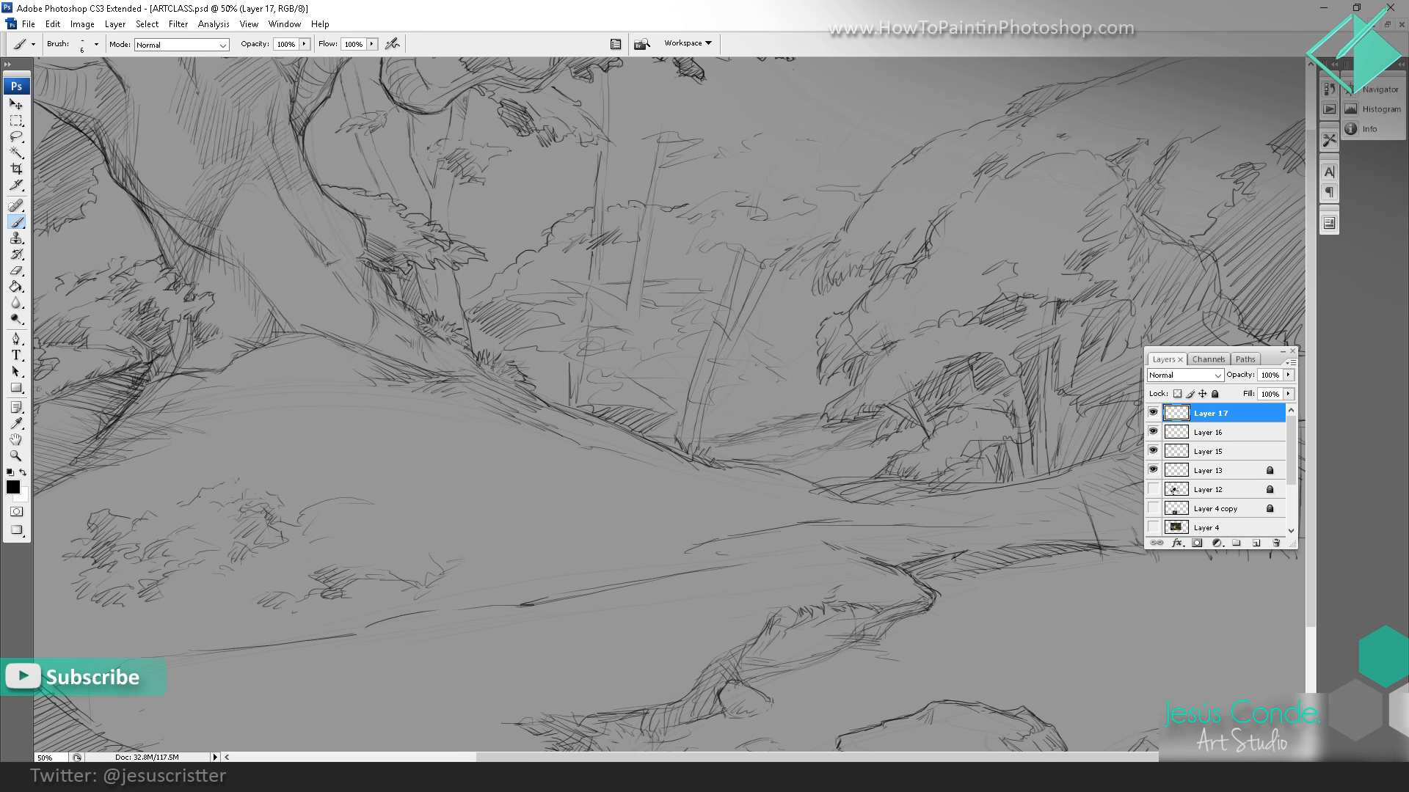
mouse_move(752, 424)
mouse_down()
mouse_move(711, 435)
mouse_move(648, 419)
mouse_up()
mouse_move(837, 392)
mouse_down()
mouse_move(864, 399)
mouse_move(903, 449)
mouse_up()
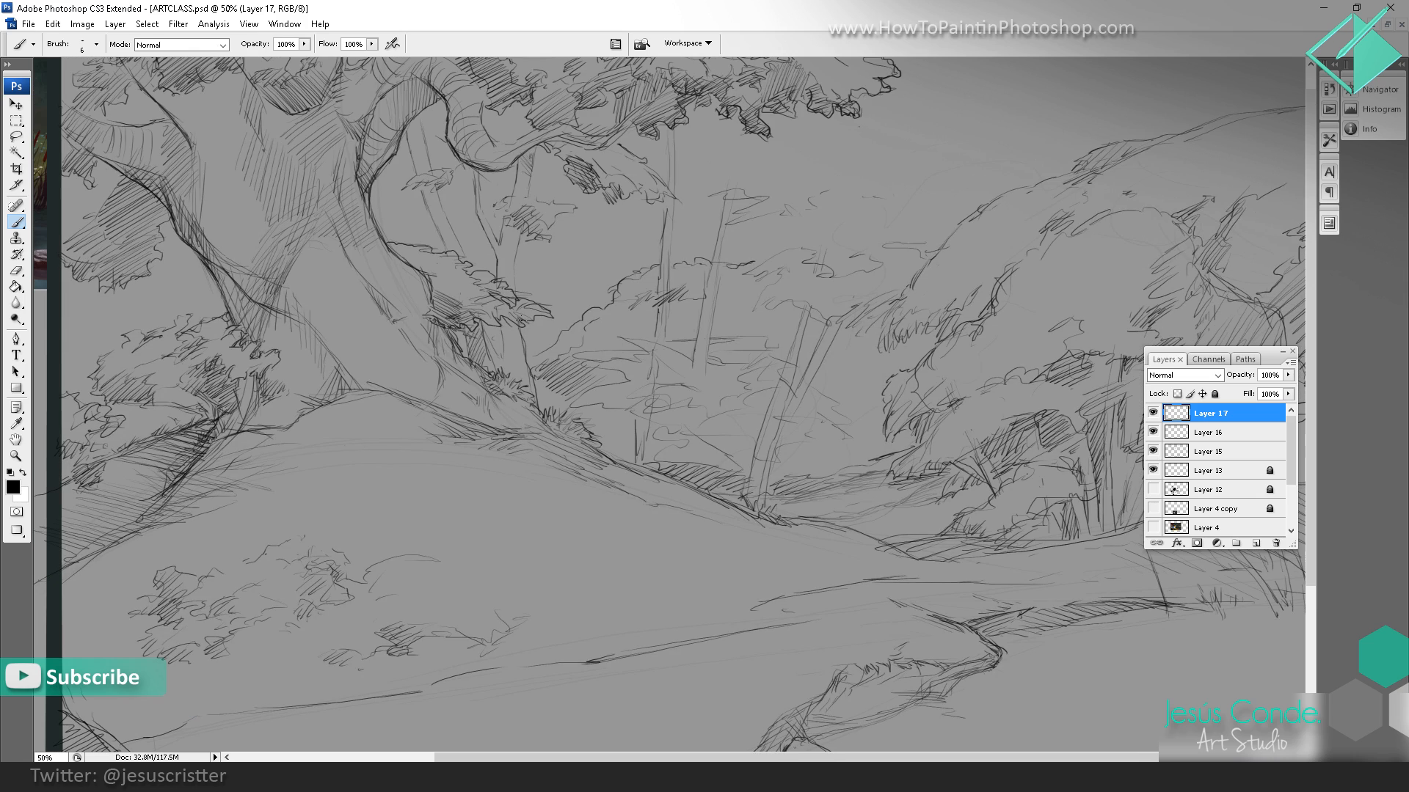
drag(552, 338, 531, 345)
Step: Switch to the full-screen view and outline a distant treeline descending from the canvas's upper edge behind the hillside
ctrl+alt+click(726, 296)
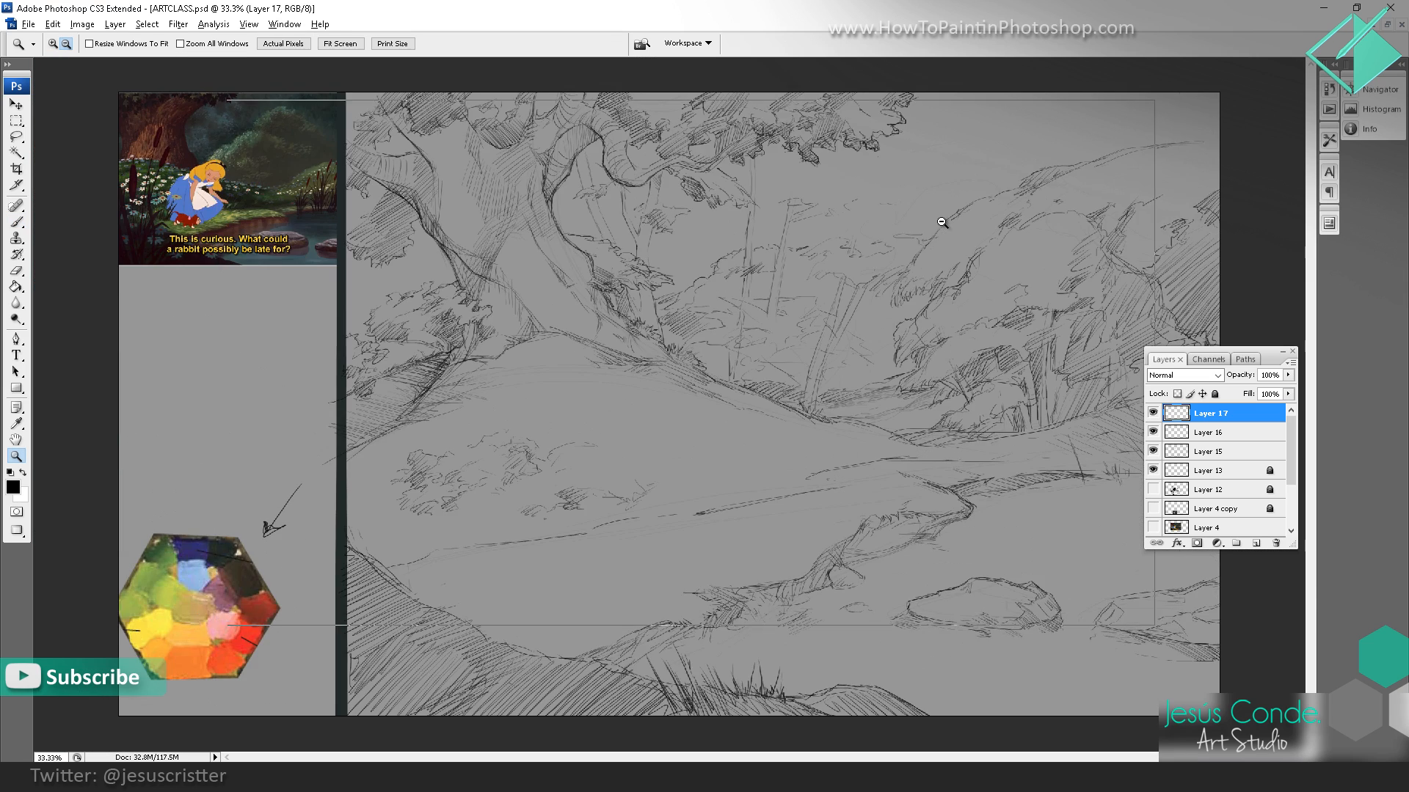
ctrl+alt+click(935, 232)
ctrl+click(931, 239)
ctrl+click(896, 221)
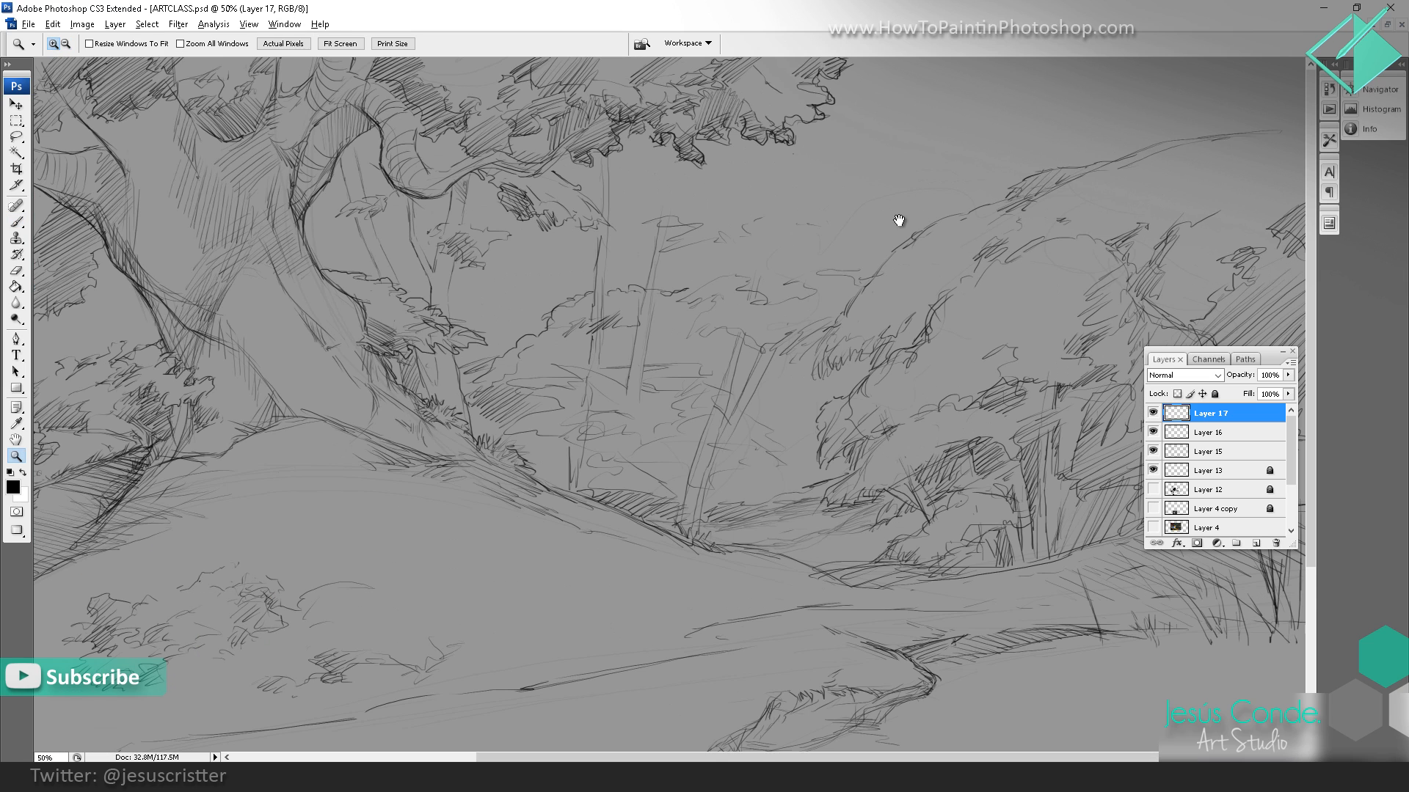
key(f)
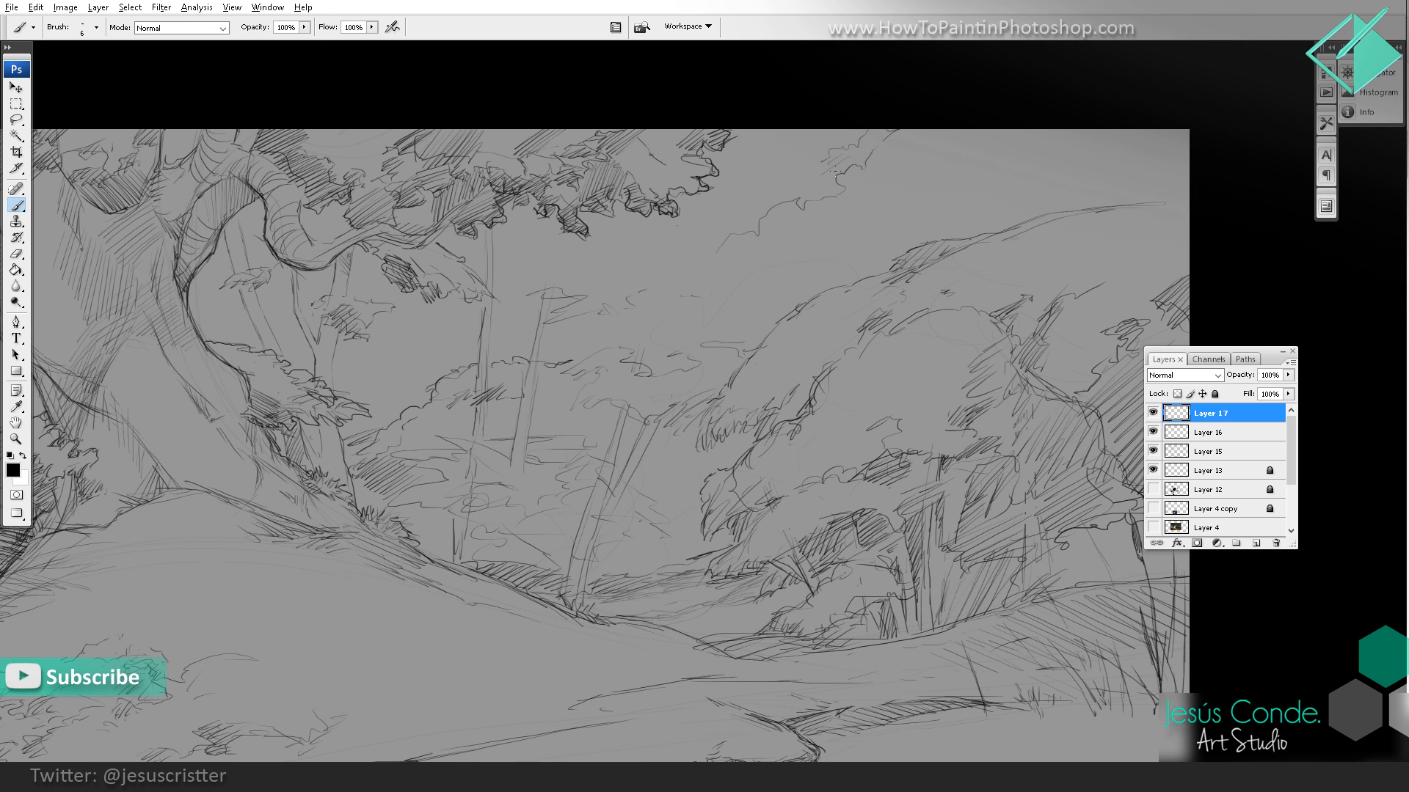
drag(834, 171, 819, 197)
drag(719, 245, 683, 253)
Step: Sketch light foliage clumps between the distant trunks and beneath the overhanging branch, continuing the far treeline
drag(605, 285, 568, 314)
key(space)
drag(587, 325, 609, 337)
drag(572, 275, 567, 271)
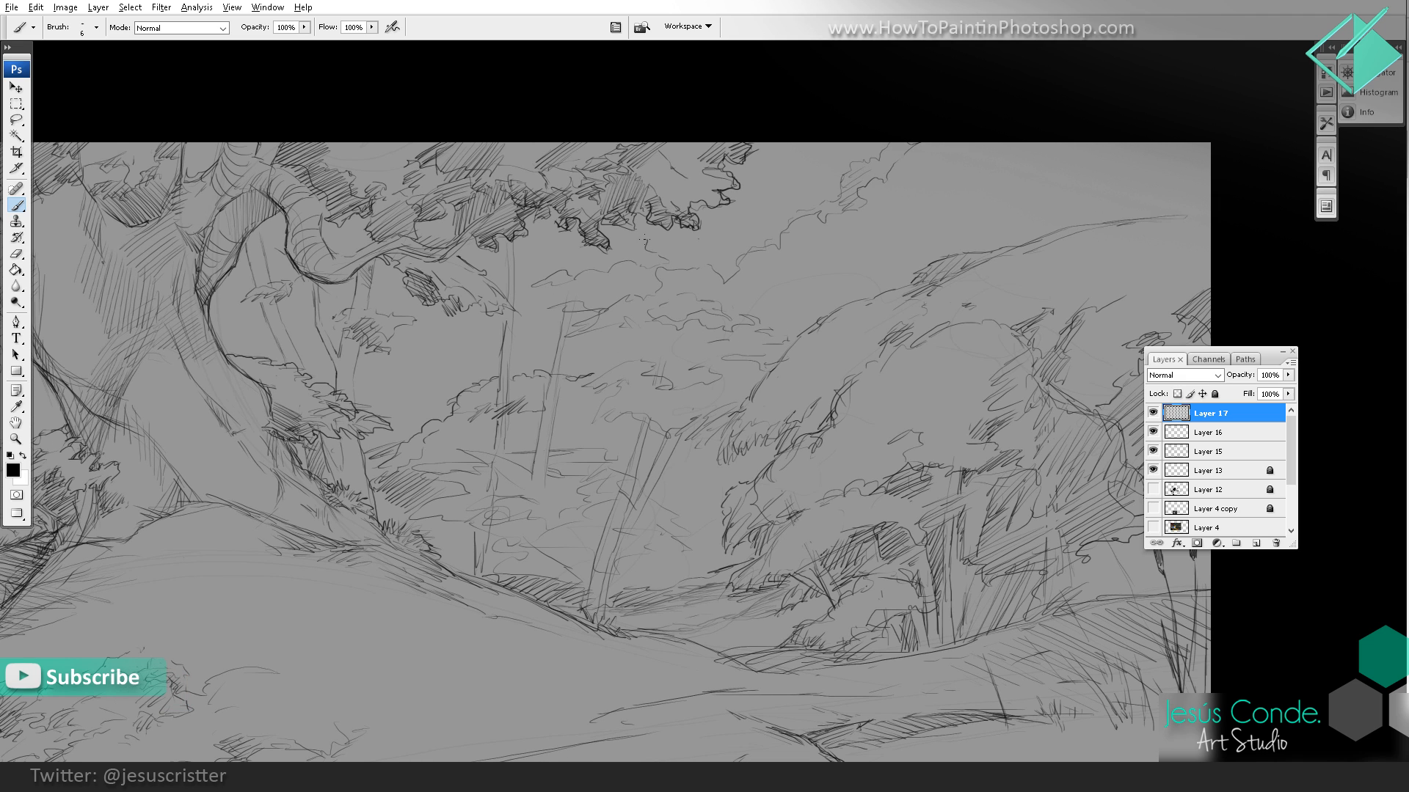
mouse_move(546, 248)
mouse_down()
mouse_move(480, 262)
mouse_move(512, 265)
mouse_move(553, 236)
mouse_up()
drag(421, 352, 414, 360)
drag(505, 338, 648, 248)
Step: Merge Layer 17 and Layer 16 down into Layer 15 and lock the merged layer
key(z)
alt+click(638, 308)
alt+click(660, 330)
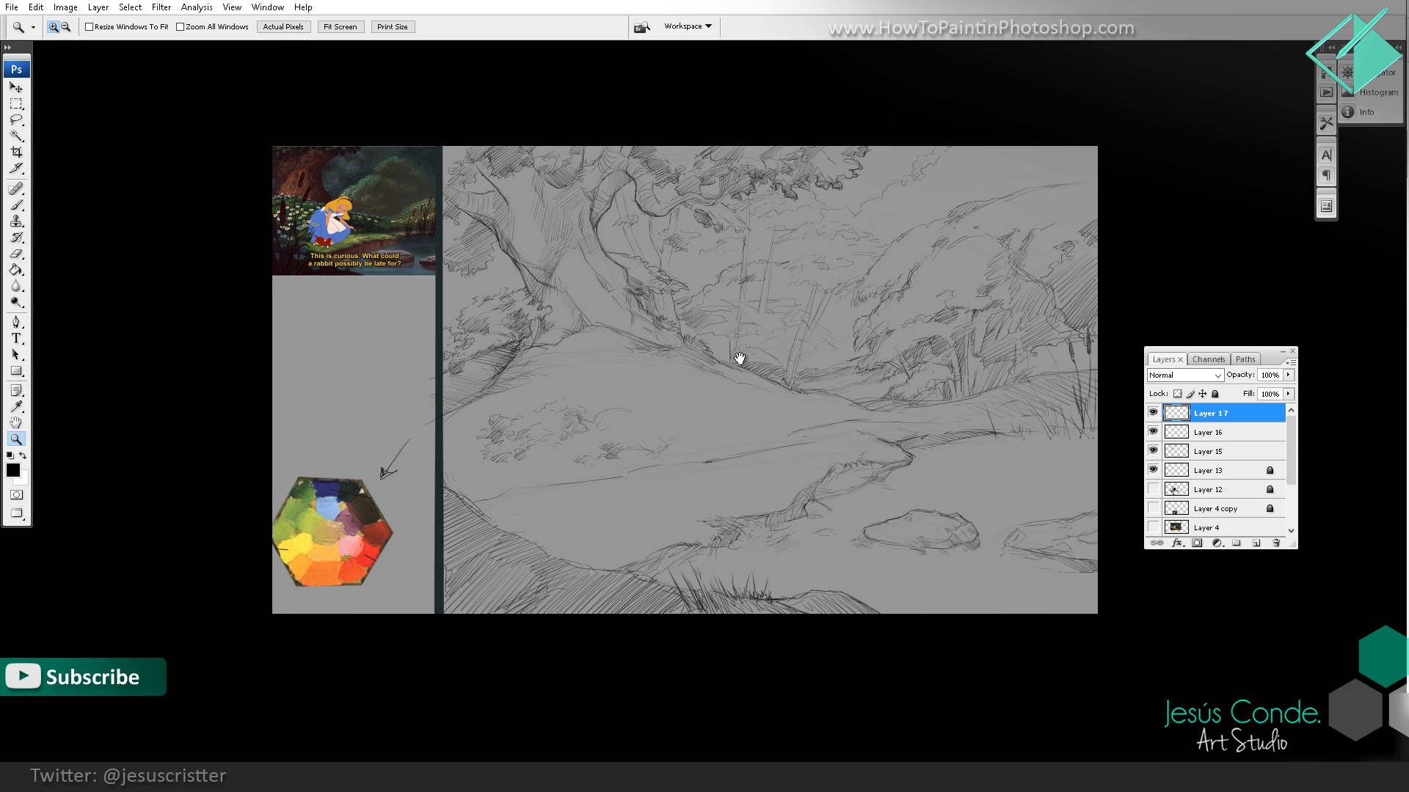
drag(739, 359, 702, 378)
key(ctrl+e)
key(ctrl+e)
click(1215, 395)
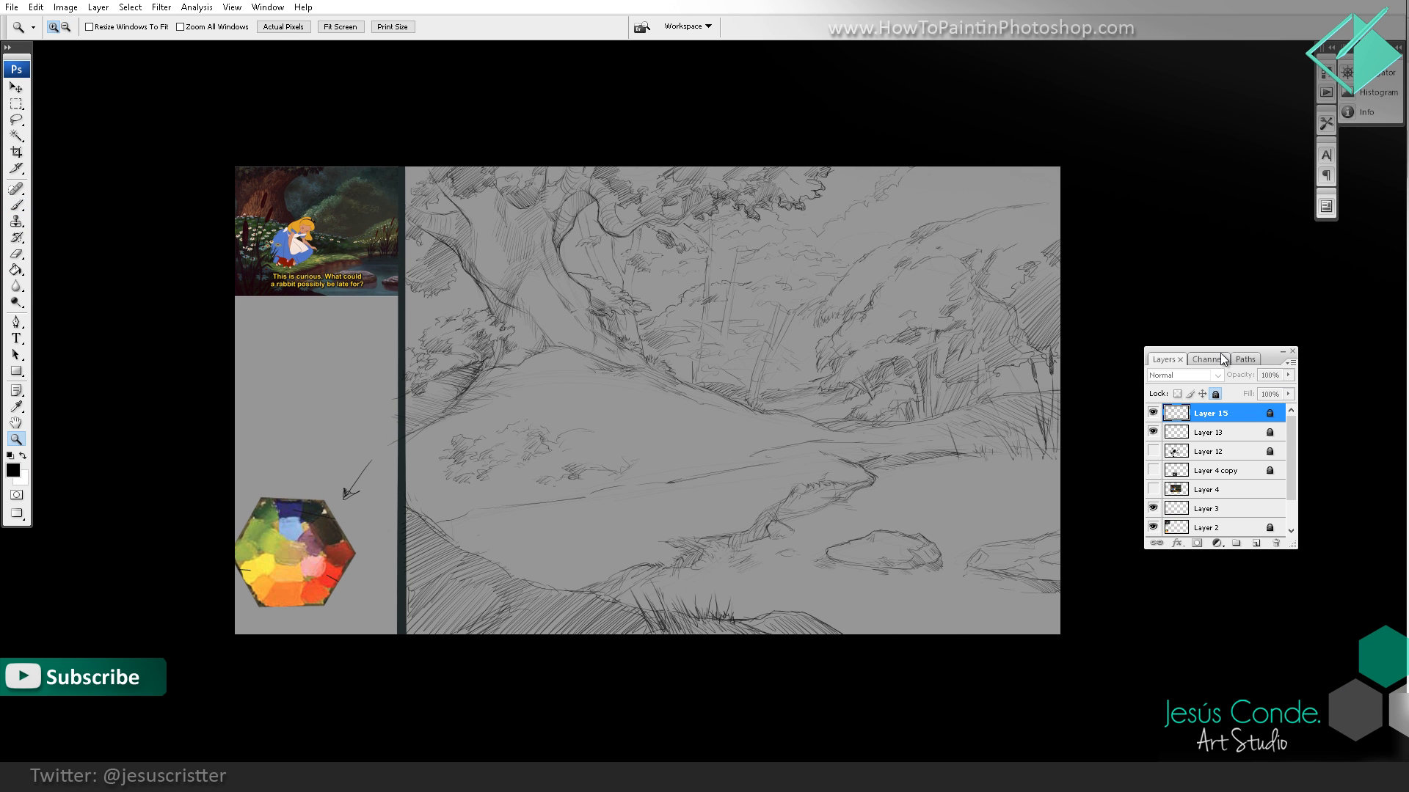
Step: Create a new layer and sketch tall curved grass blades in the foreground corner below the mound
key(ctrl+shift+n)
key(Return)
key(b)
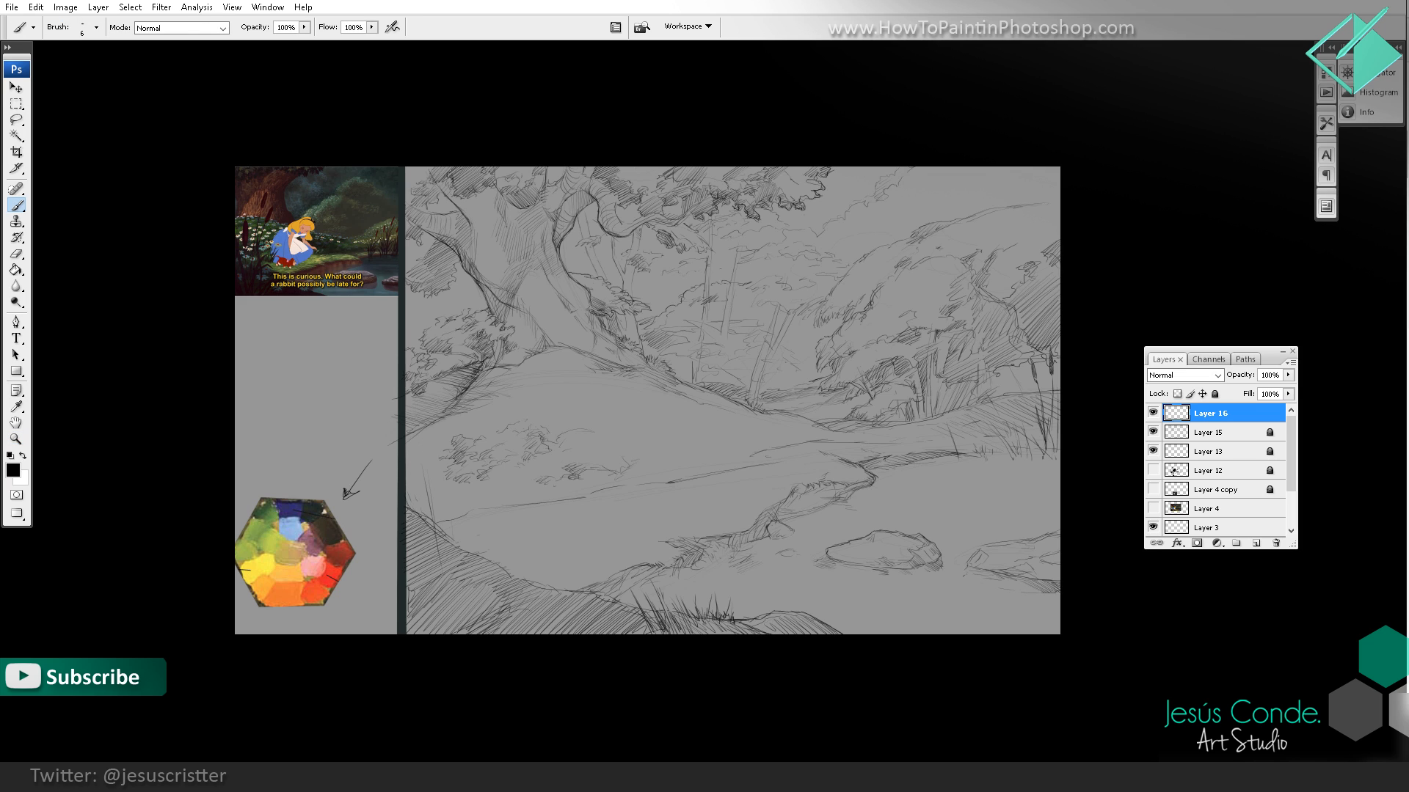
mouse_move(448, 600)
mouse_down()
mouse_move(420, 440)
mouse_move(455, 612)
mouse_move(422, 549)
mouse_move(433, 615)
mouse_move(466, 530)
mouse_move(464, 642)
mouse_move(487, 531)
mouse_move(532, 541)
mouse_move(464, 584)
mouse_move(542, 509)
mouse_up()
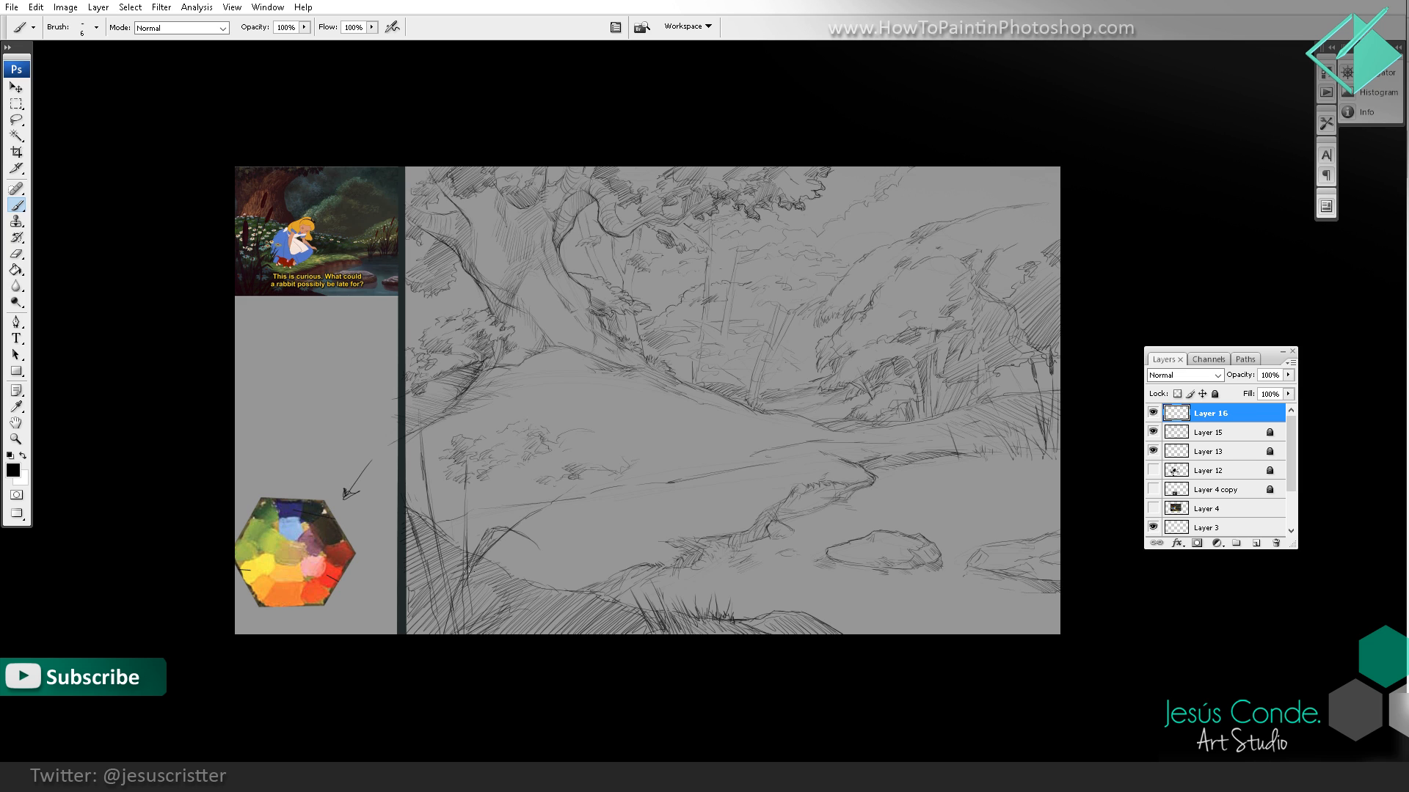
drag(473, 552, 502, 493)
mouse_move(489, 515)
mouse_down()
mouse_move(506, 491)
mouse_move(563, 490)
mouse_up()
drag(516, 527, 561, 492)
drag(533, 605, 569, 539)
drag(532, 628, 547, 576)
drag(532, 609, 569, 540)
mouse_move(529, 634)
mouse_down()
mouse_move(543, 602)
mouse_move(560, 613)
mouse_move(520, 568)
mouse_up()
mouse_move(498, 635)
mouse_down()
mouse_move(524, 565)
mouse_move(493, 575)
mouse_move(476, 622)
mouse_up()
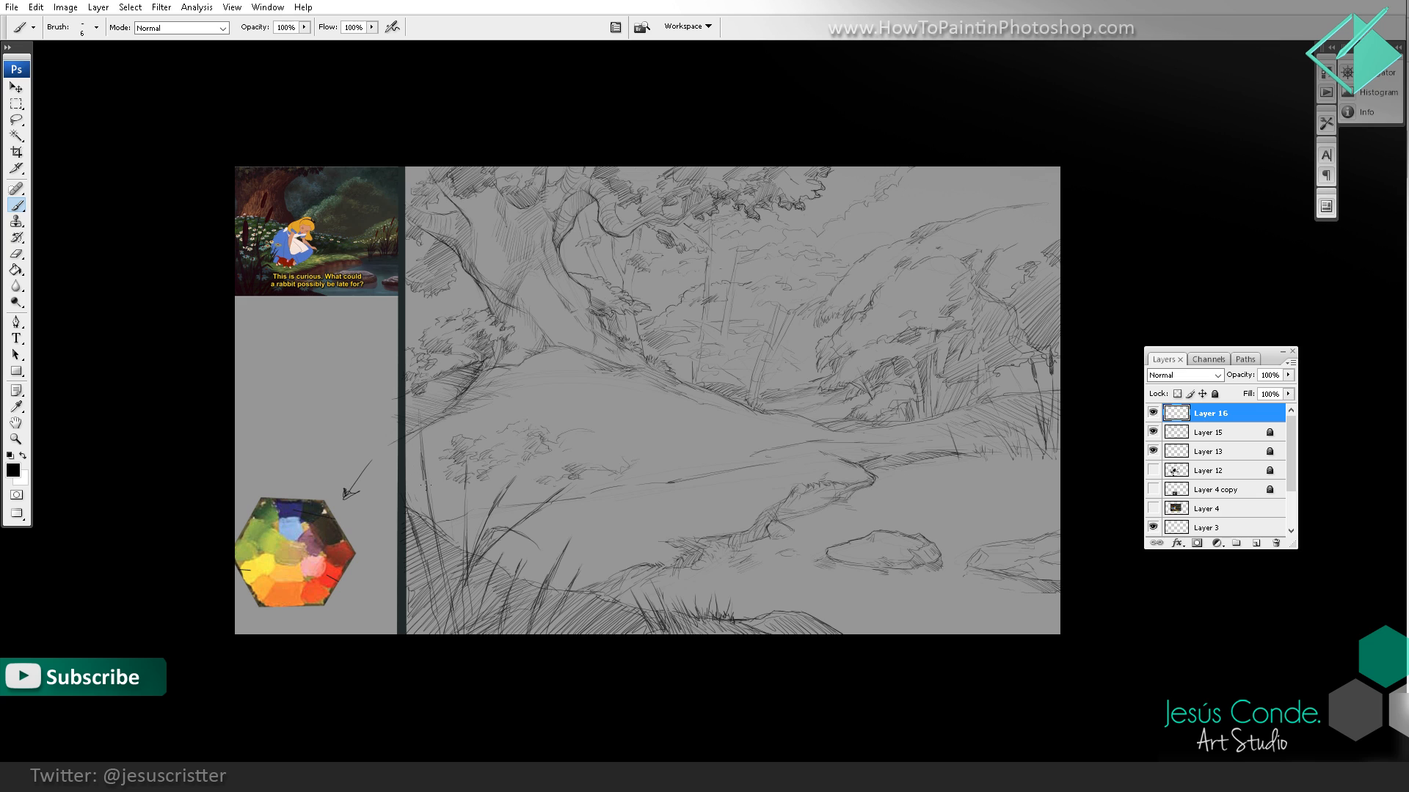
Step: Draw three cattails with shaded heads and long stems rising from the foreground grass
mouse_move(431, 468)
mouse_down()
mouse_move(423, 420)
mouse_move(428, 502)
mouse_up()
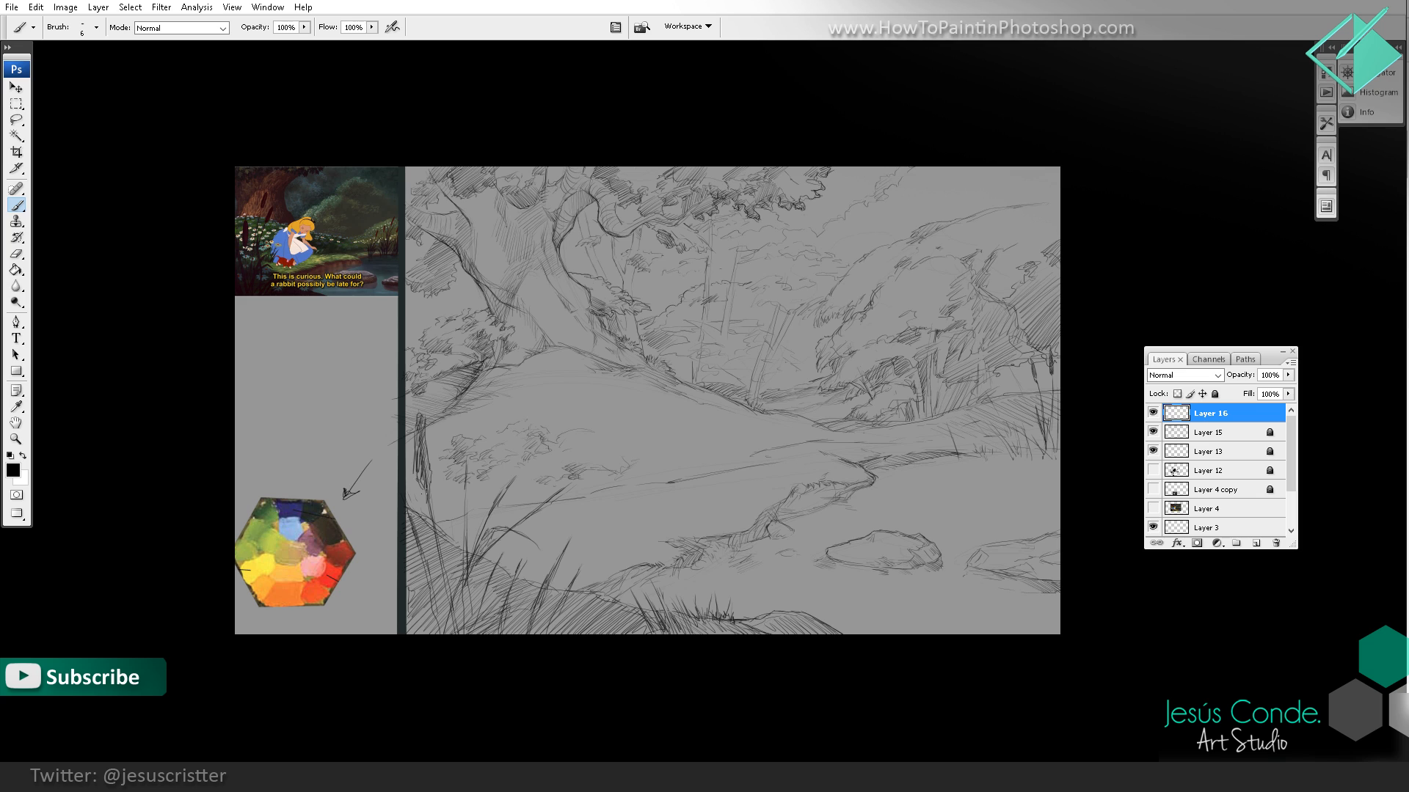
drag(419, 401, 420, 412)
mouse_move(464, 445)
mouse_down()
mouse_move(465, 519)
mouse_move(455, 340)
mouse_move(470, 369)
mouse_move(469, 326)
mouse_up()
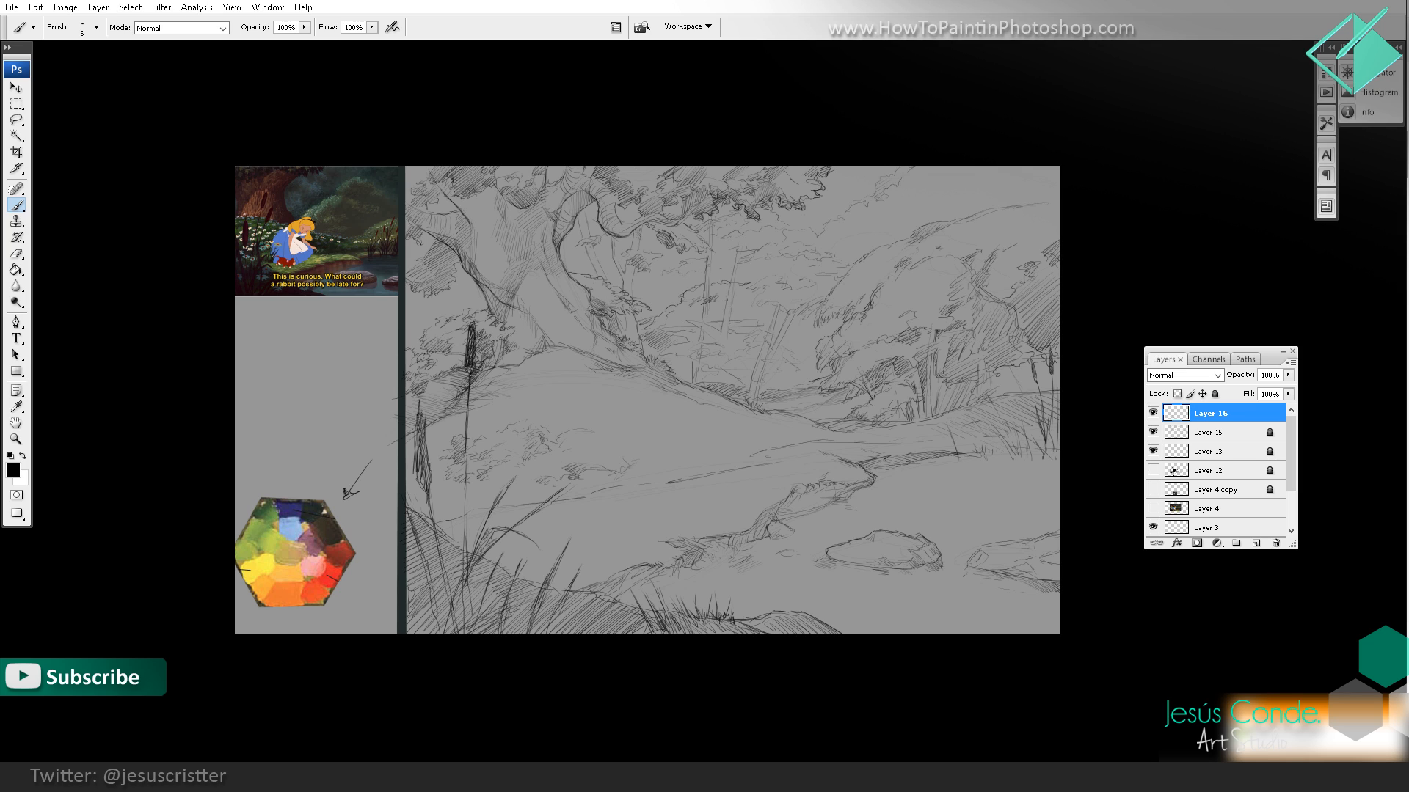
drag(466, 482, 468, 436)
drag(463, 572, 465, 511)
drag(470, 632, 483, 419)
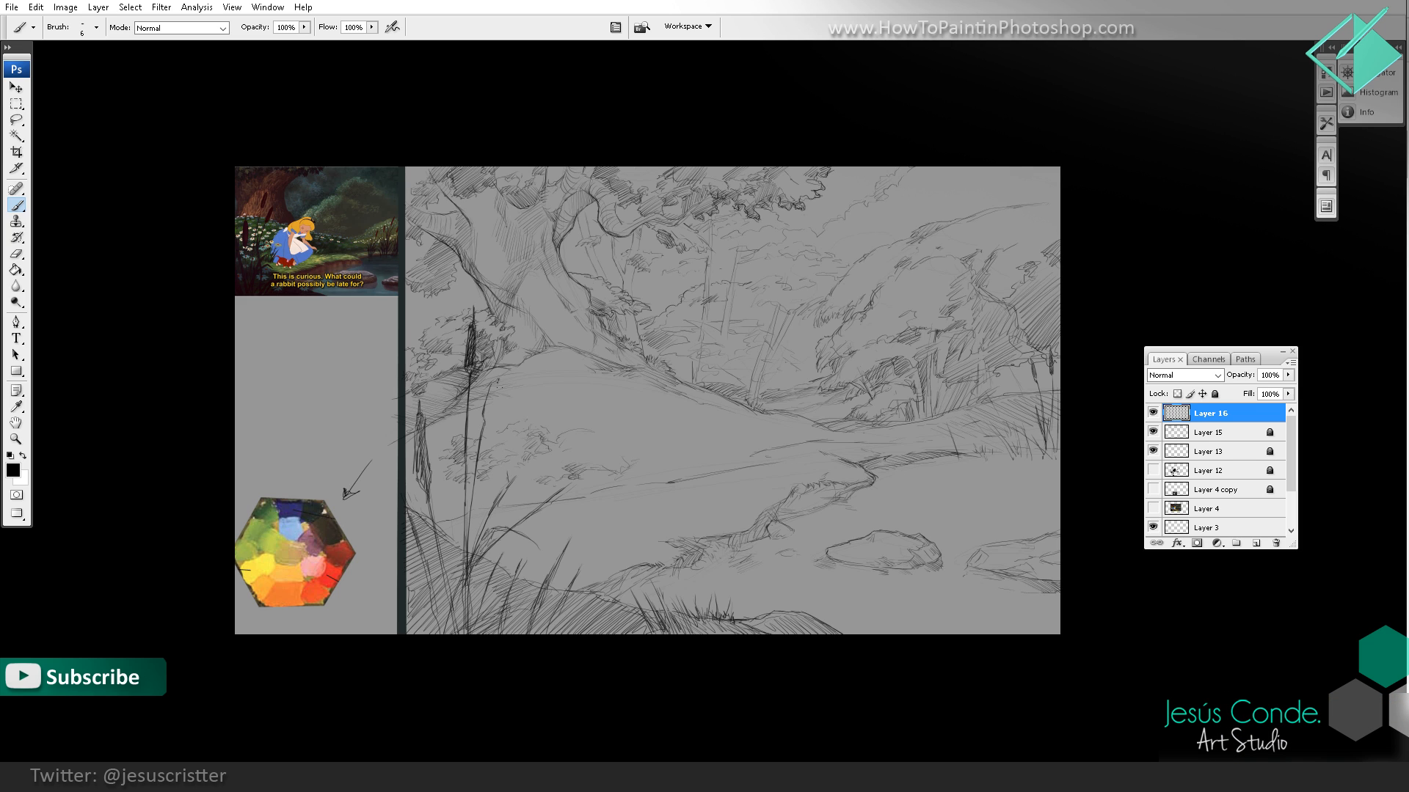
mouse_move(484, 413)
mouse_down()
mouse_move(500, 371)
mouse_move(482, 426)
mouse_up()
drag(419, 482, 419, 437)
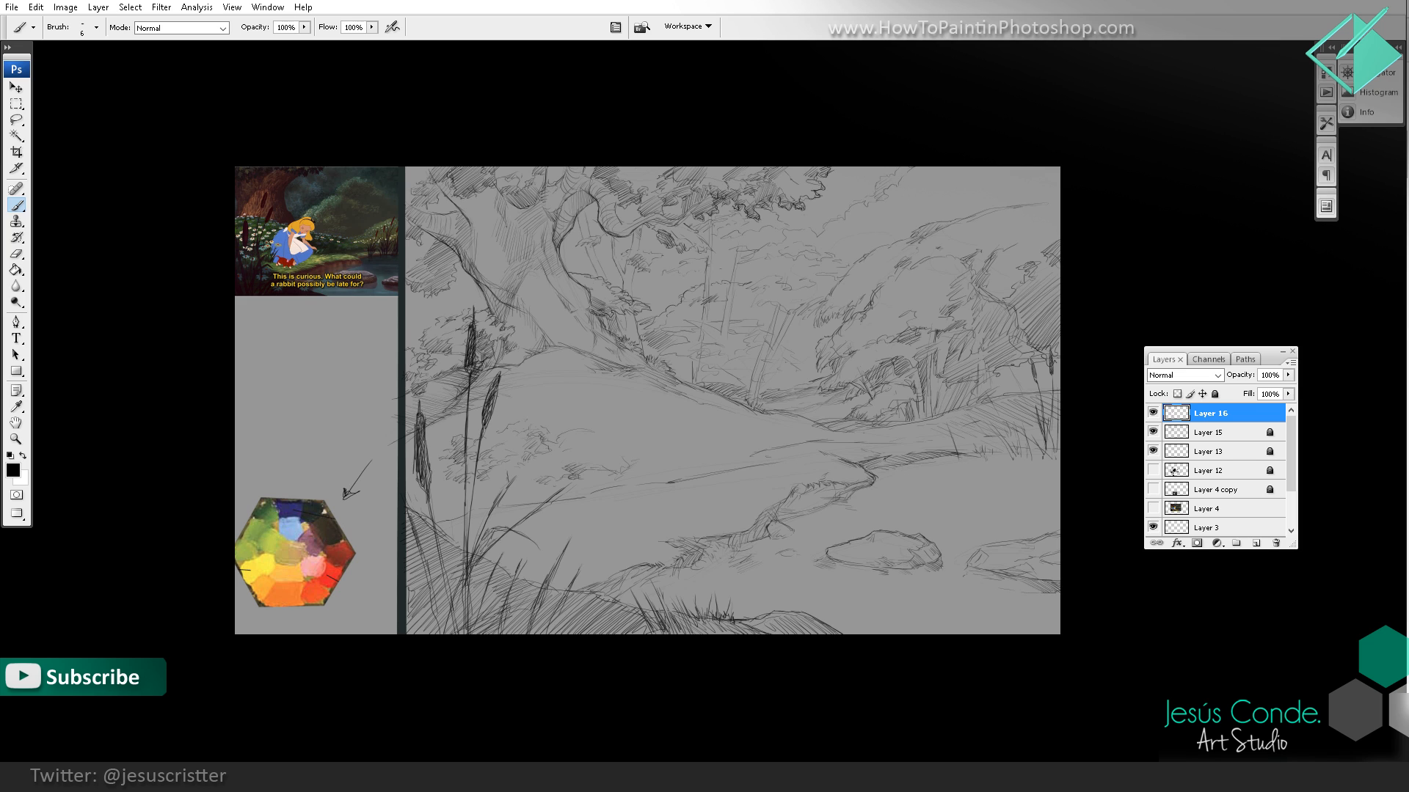
Step: Add more grass strokes around the base of the foreground cattails
mouse_move(443, 576)
mouse_down()
mouse_move(457, 634)
mouse_move(453, 607)
mouse_up()
drag(418, 544, 444, 634)
key(z)
alt+click(596, 436)
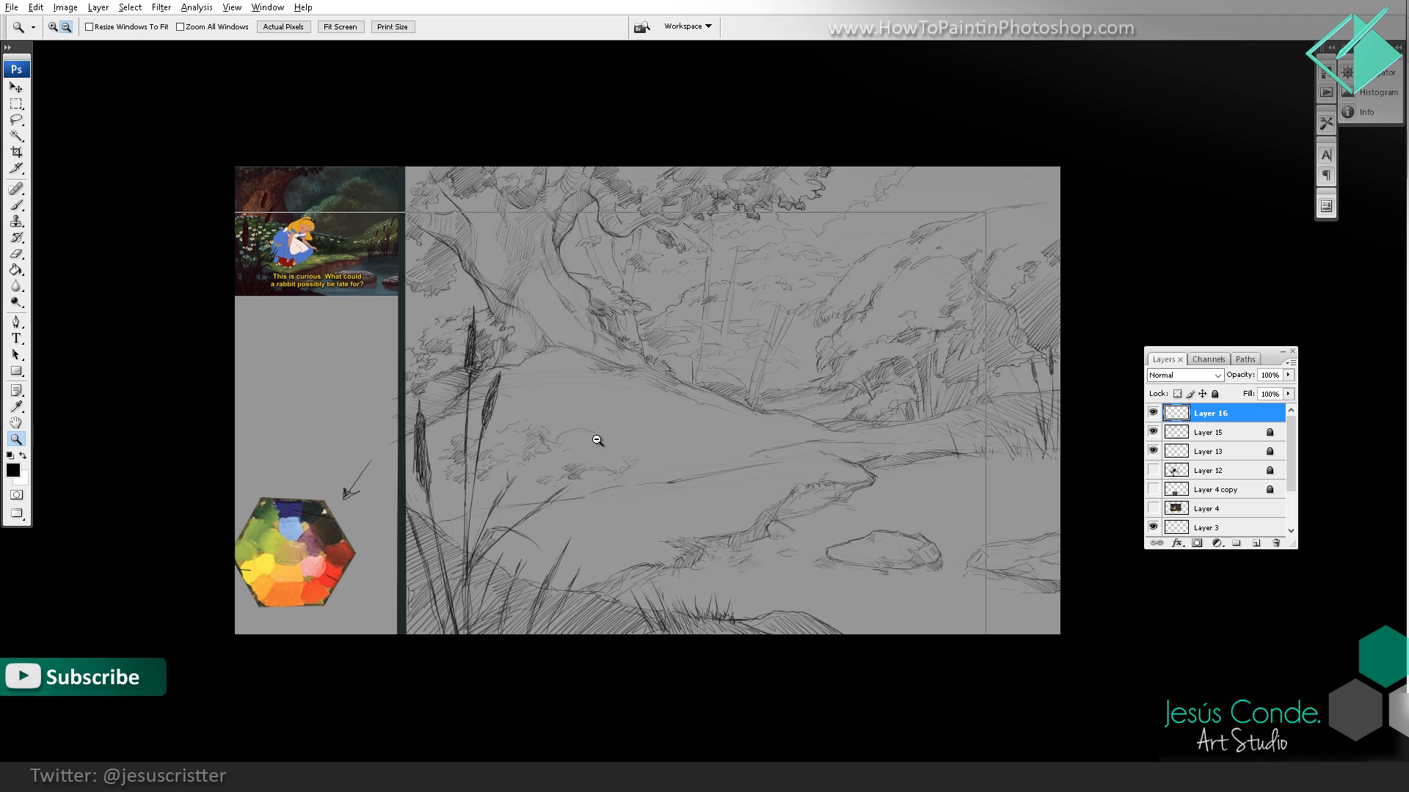
click(647, 453)
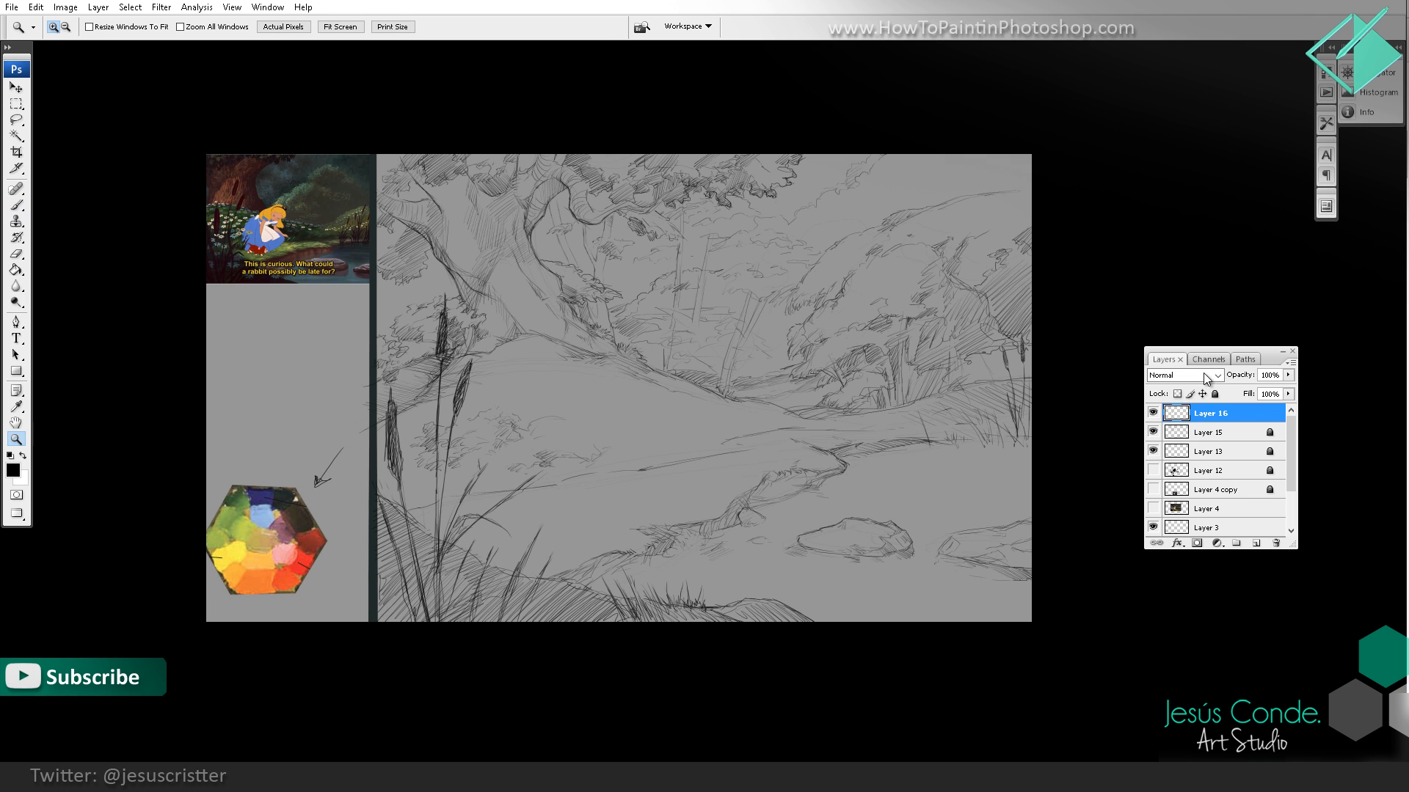
Step: Unlock Layer 15 and merge Layer 16 down into it
click(1209, 432)
click(1215, 394)
click(1214, 414)
key(ctrl+e)
Step: Set the merged Layer 15 to 70% opacity and lock it
key(space)
key(7)
key(7)
key(8)
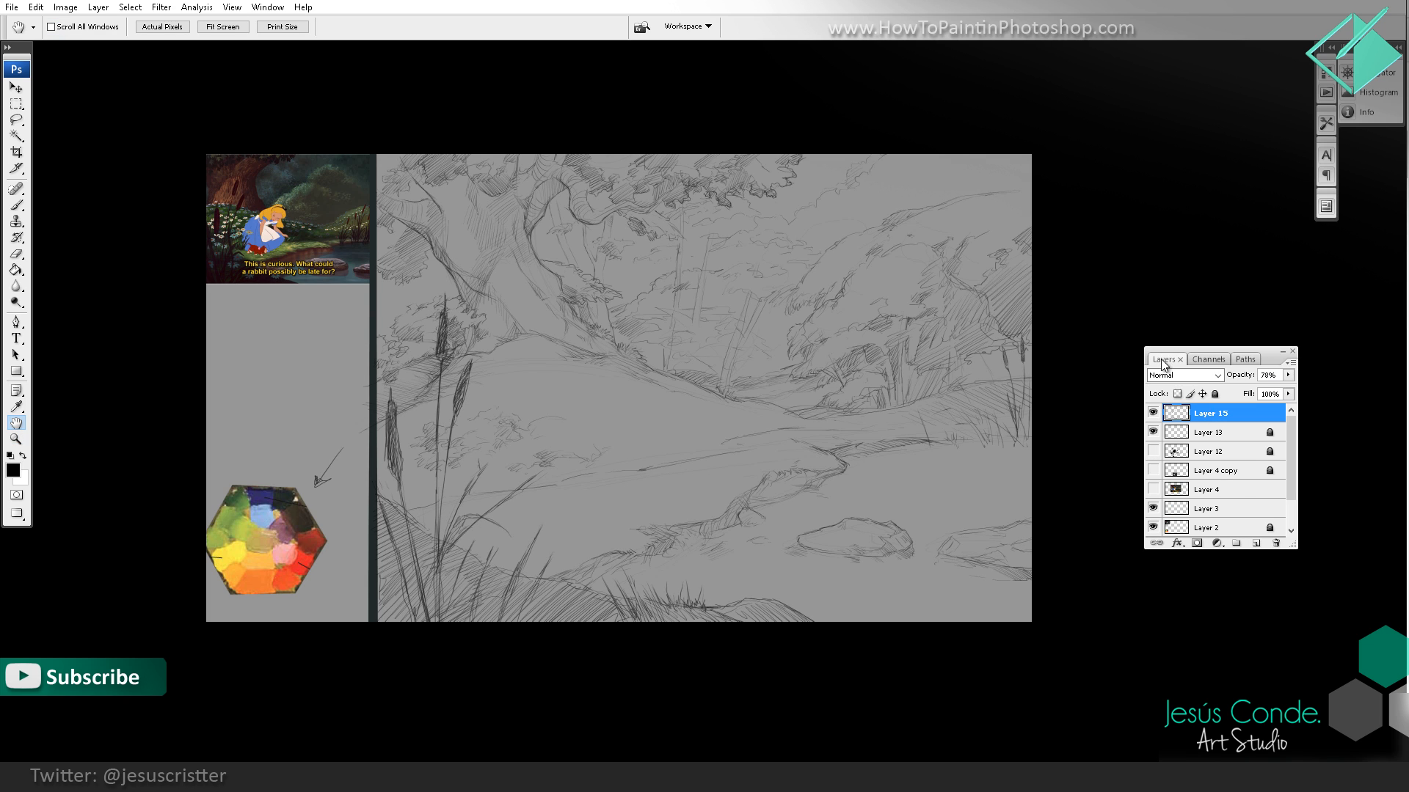
click(1215, 394)
Step: Create a new layer and sketch a dark overhanging foliage clump in the drawing's upper corner beside the reference, overlapping the big trunk
key(ctrl+shift+alt+n)
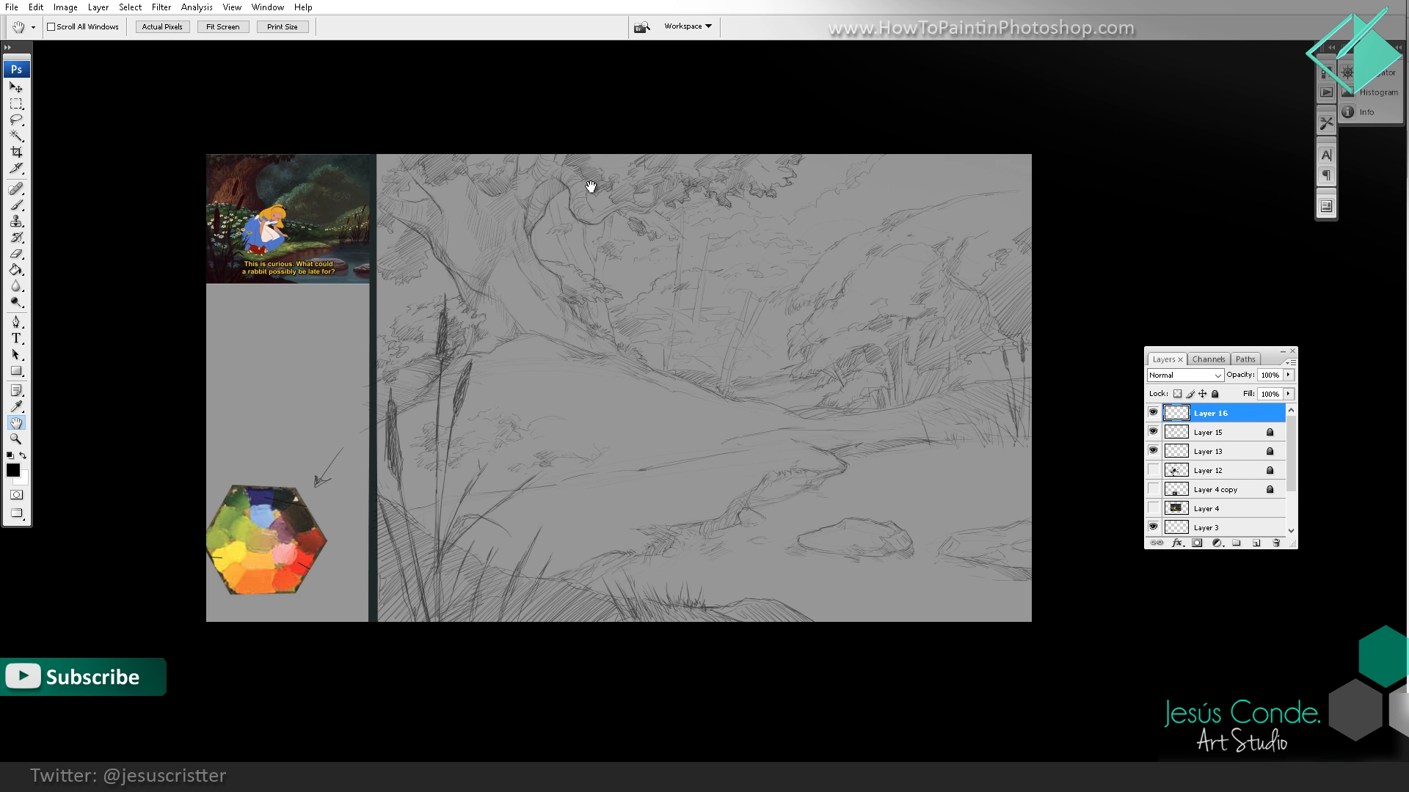
key(z)
click(570, 236)
drag(646, 230, 705, 359)
mouse_move(410, 254)
mouse_down()
mouse_move(503, 251)
mouse_move(569, 219)
mouse_up()
key(b)
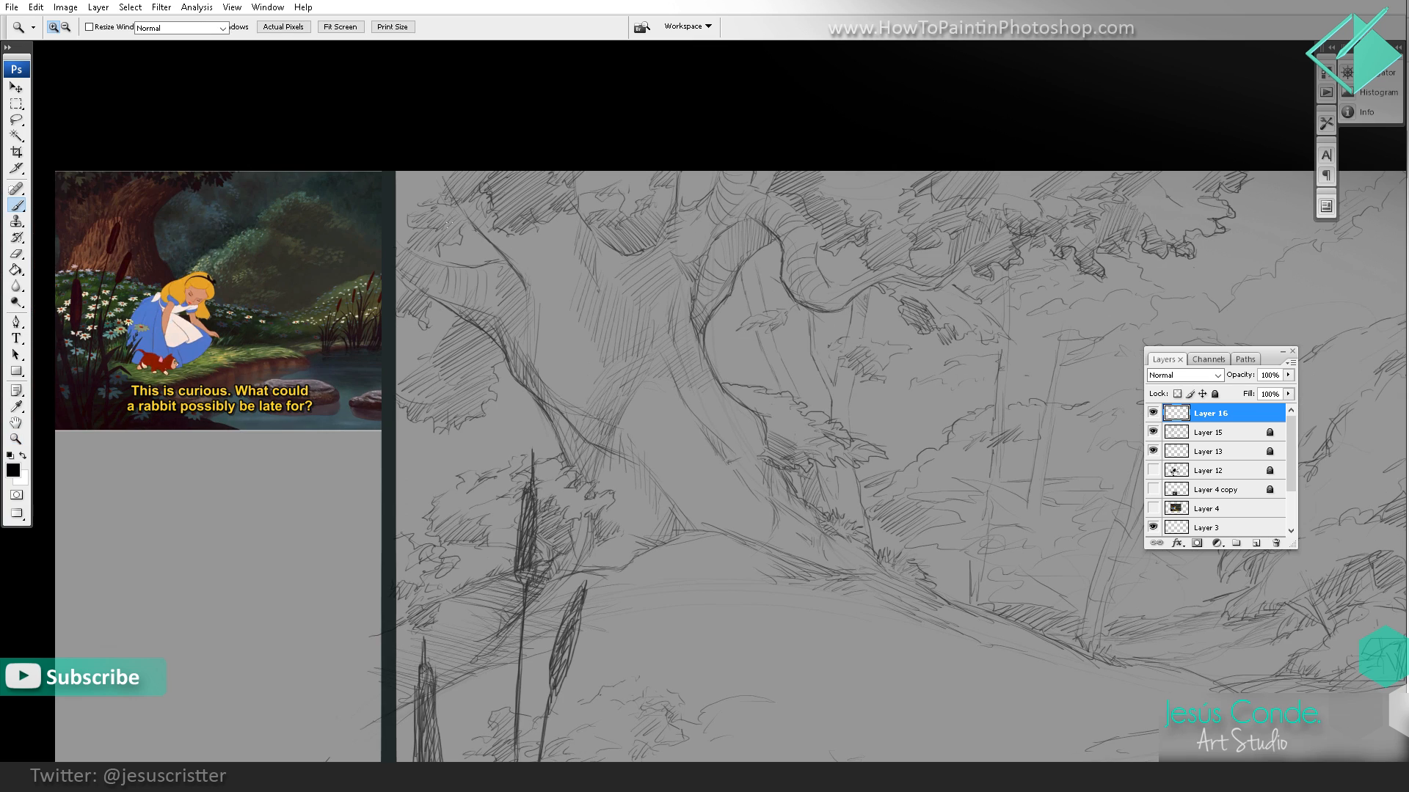
drag(458, 223, 597, 285)
mouse_move(542, 244)
mouse_down()
mouse_move(586, 279)
mouse_move(404, 201)
mouse_move(615, 268)
mouse_move(576, 326)
mouse_move(543, 310)
mouse_move(408, 307)
mouse_move(451, 283)
mouse_move(513, 301)
mouse_move(579, 293)
mouse_move(588, 317)
mouse_move(600, 266)
mouse_move(393, 199)
mouse_move(411, 265)
mouse_up()
key(ctrl+alt+space)
ctrl+alt+click(744, 216)
ctrl+alt+click(669, 261)
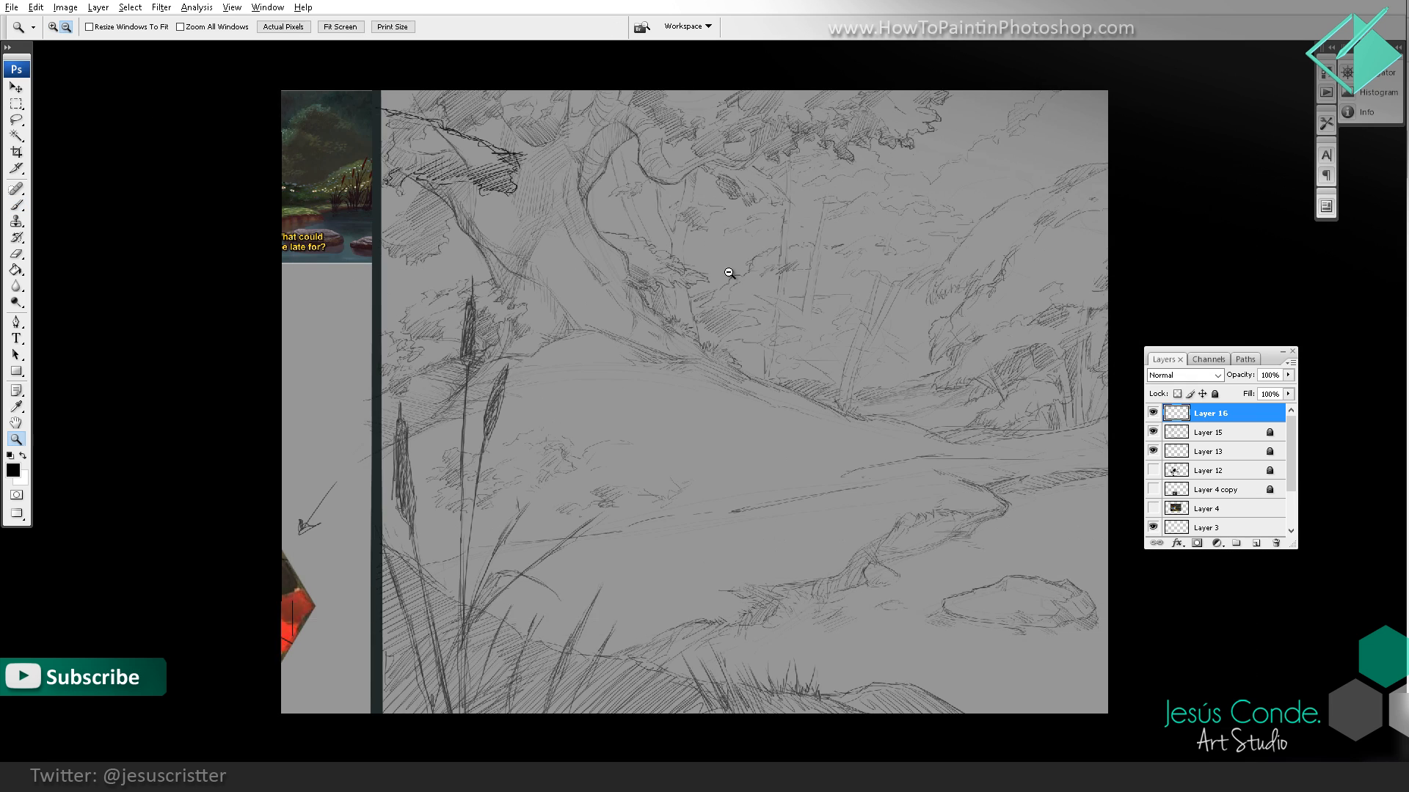
ctrl+alt+click(669, 263)
Step: Extend the dark overhanging foliage with a lower leaf cluster, hatching its interior and shadowed edges
key(ctrl+space)
ctrl+click(602, 237)
ctrl+click(601, 237)
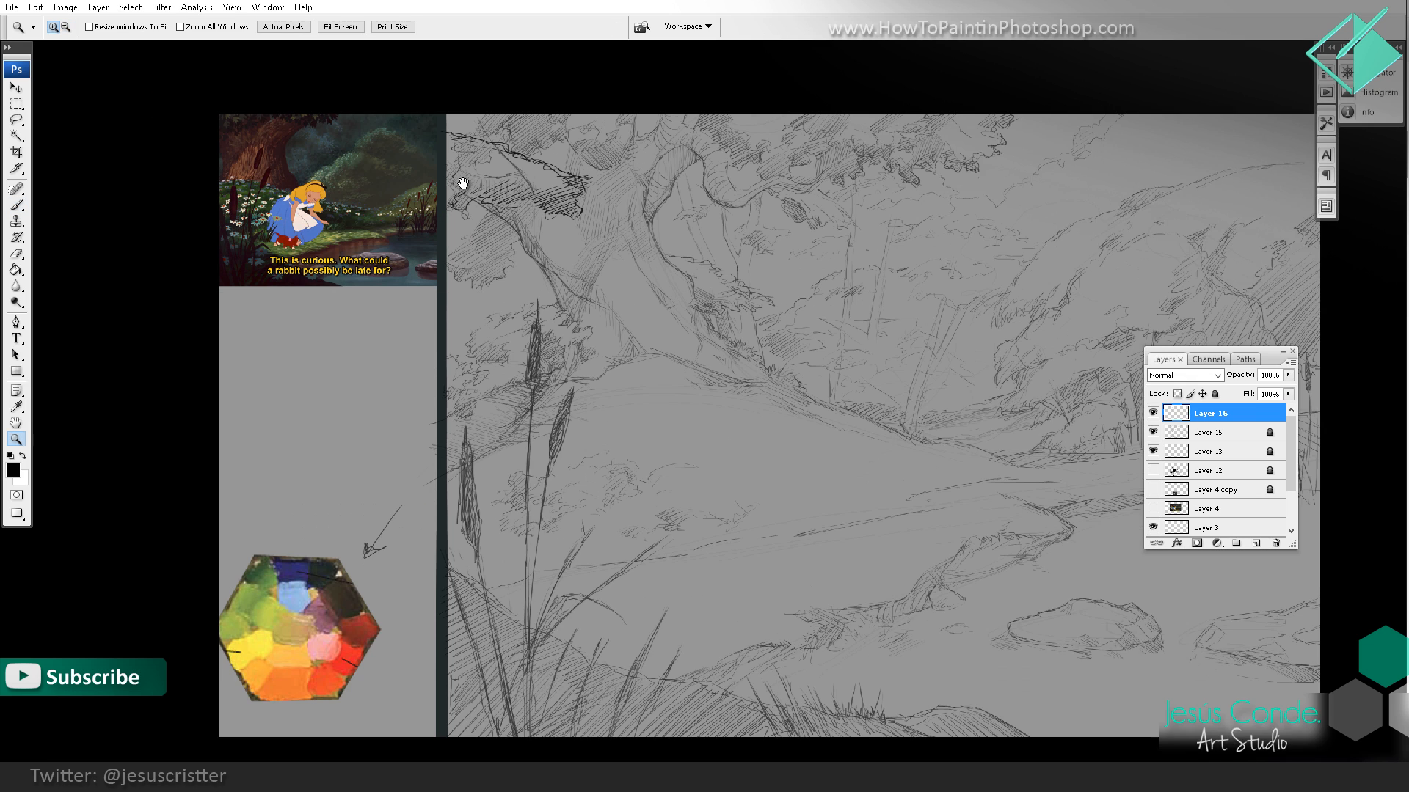
mouse_move(460, 184)
mouse_down()
mouse_move(476, 229)
mouse_move(516, 252)
mouse_move(530, 208)
mouse_move(535, 260)
mouse_move(470, 289)
mouse_move(452, 266)
mouse_move(457, 237)
mouse_move(472, 286)
mouse_move(519, 256)
mouse_move(411, 301)
mouse_move(446, 277)
mouse_move(420, 279)
mouse_move(444, 290)
mouse_move(549, 241)
mouse_move(574, 269)
mouse_move(615, 261)
mouse_move(614, 207)
mouse_up()
ctrl+click(516, 253)
drag(526, 172, 414, 136)
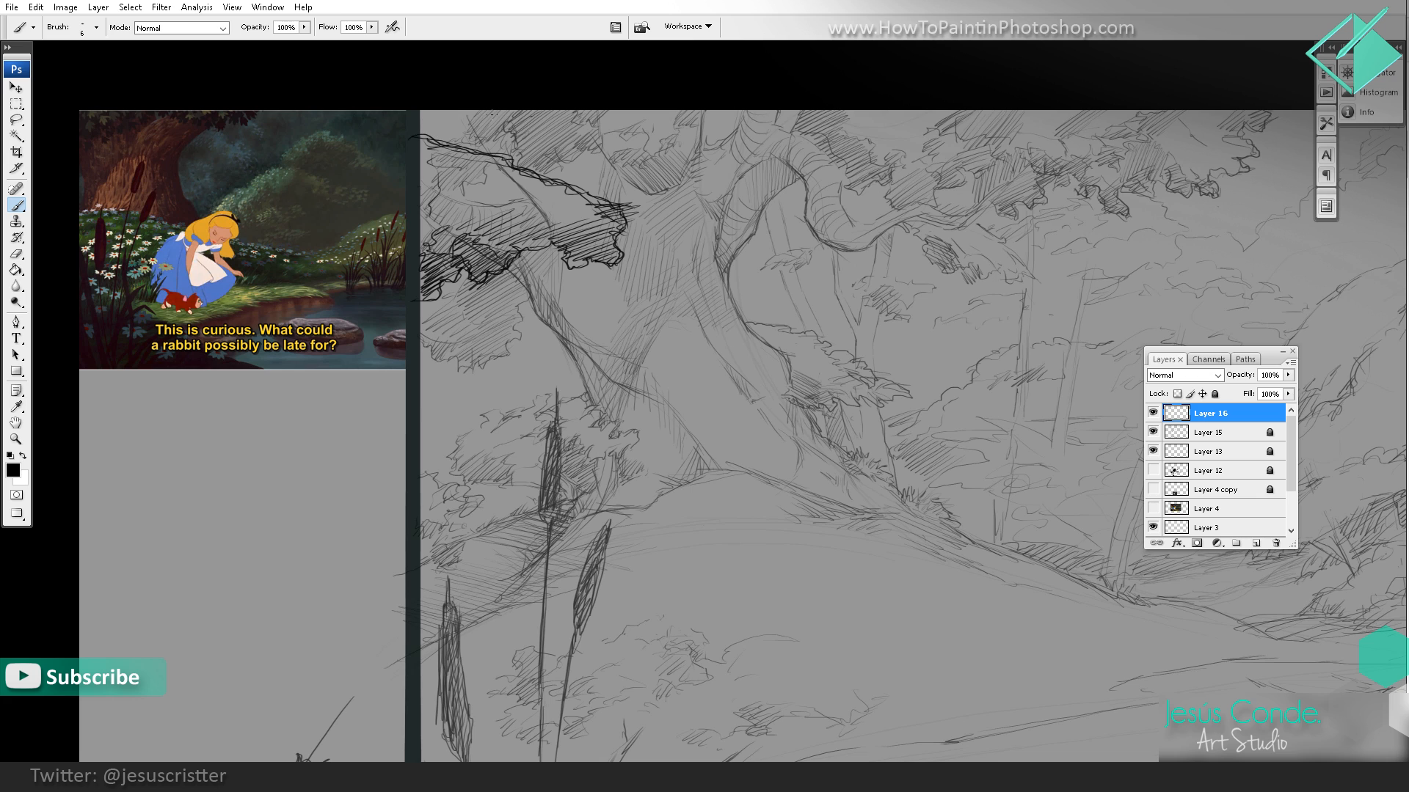
mouse_move(474, 206)
mouse_down()
mouse_move(497, 169)
mouse_move(503, 192)
mouse_up()
drag(485, 173, 444, 195)
drag(454, 171, 424, 175)
drag(465, 147, 426, 169)
mouse_move(445, 146)
mouse_down()
mouse_move(421, 152)
mouse_move(491, 151)
mouse_up()
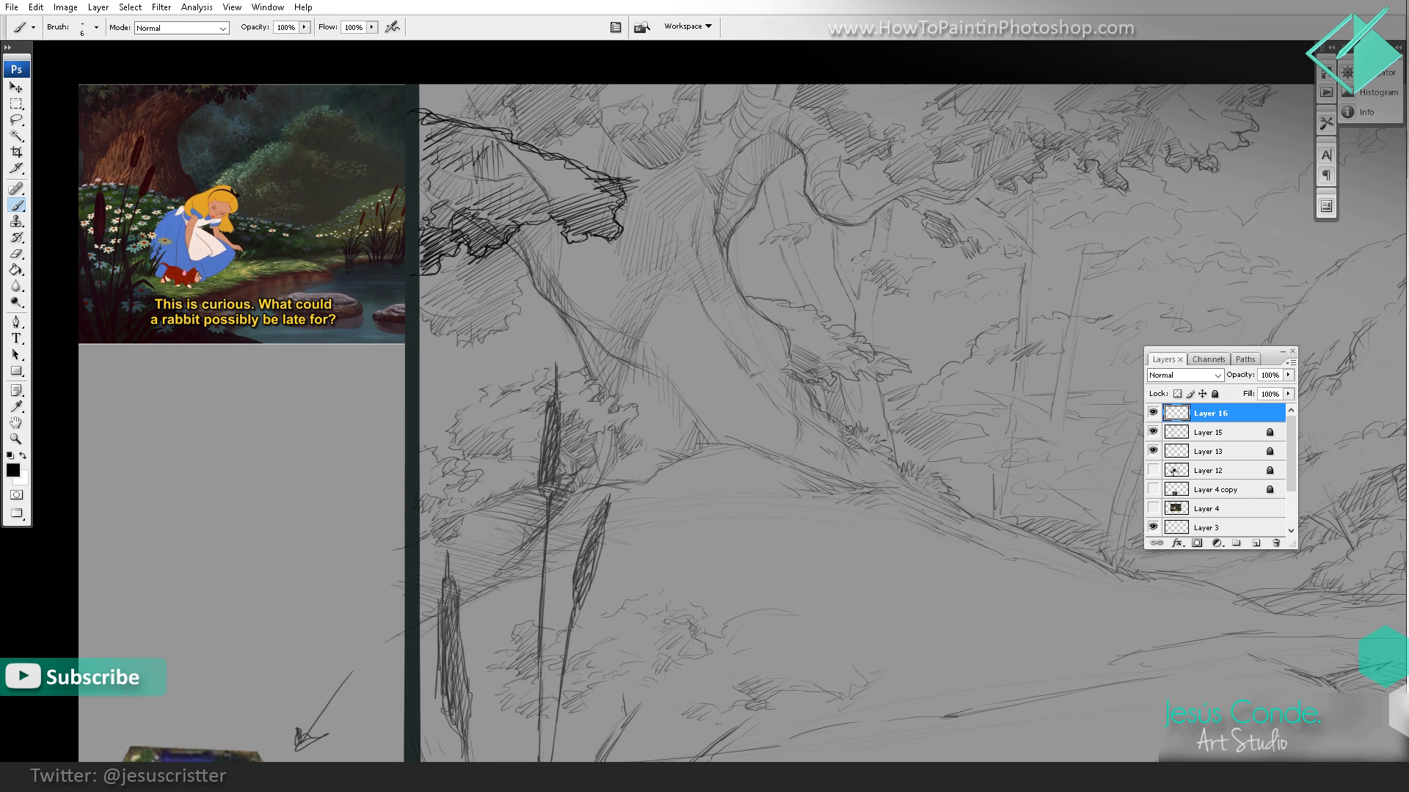
drag(425, 258, 420, 274)
Step: Redraw the tallest foreground cattail with a dark shaded head, pointed tip and long stem
drag(547, 201, 519, 113)
drag(548, 260, 544, 198)
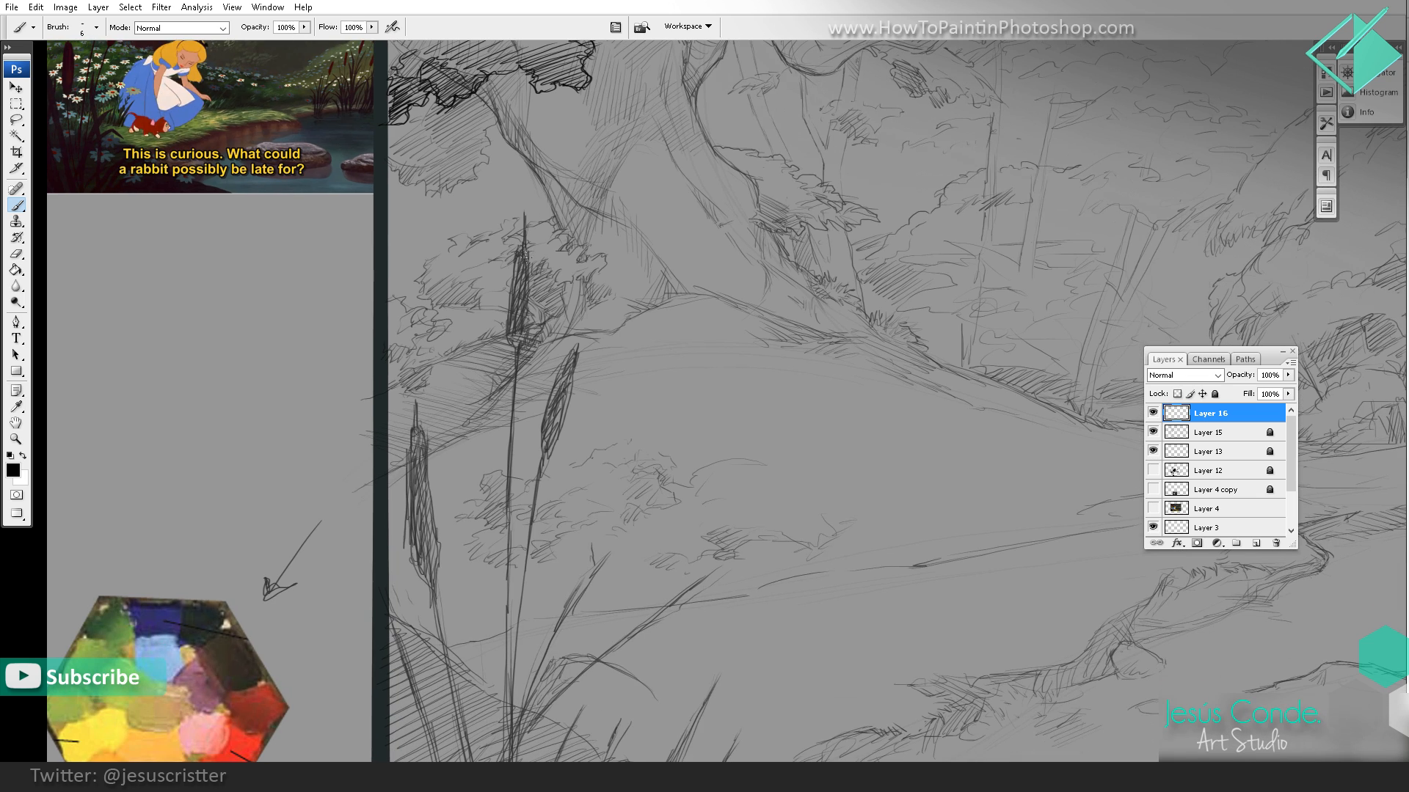
mouse_move(518, 252)
mouse_down()
mouse_move(509, 350)
mouse_move(522, 348)
mouse_move(524, 227)
mouse_move(505, 585)
mouse_up()
scroll(521, 163, down, 2)
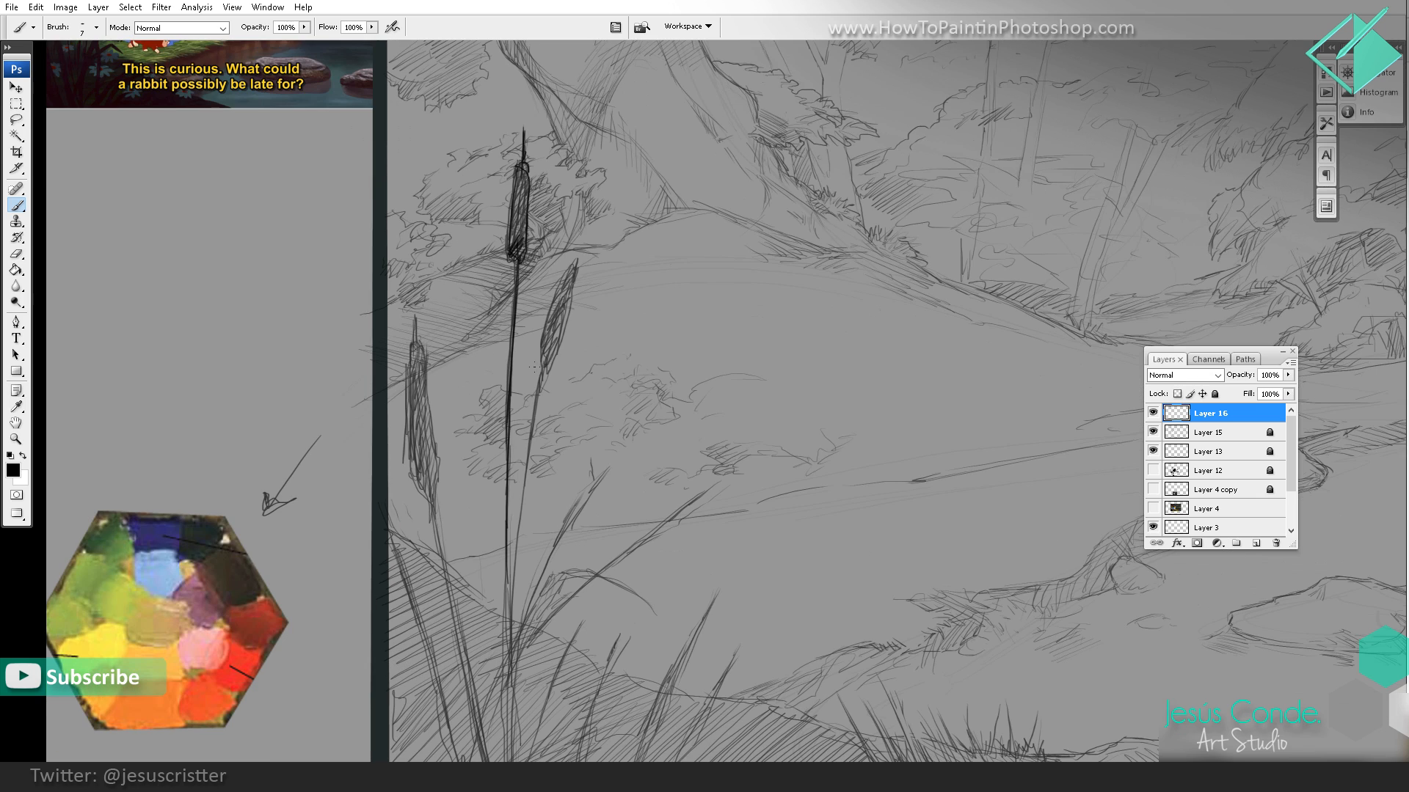
Step: Redraw the slanted cattail beside the tallest one, shading its head and darkening its stem down to the grass
mouse_move(539, 367)
mouse_down()
mouse_move(569, 262)
mouse_move(563, 339)
mouse_move(543, 370)
mouse_move(578, 246)
mouse_move(574, 264)
mouse_up()
drag(580, 190, 595, 92)
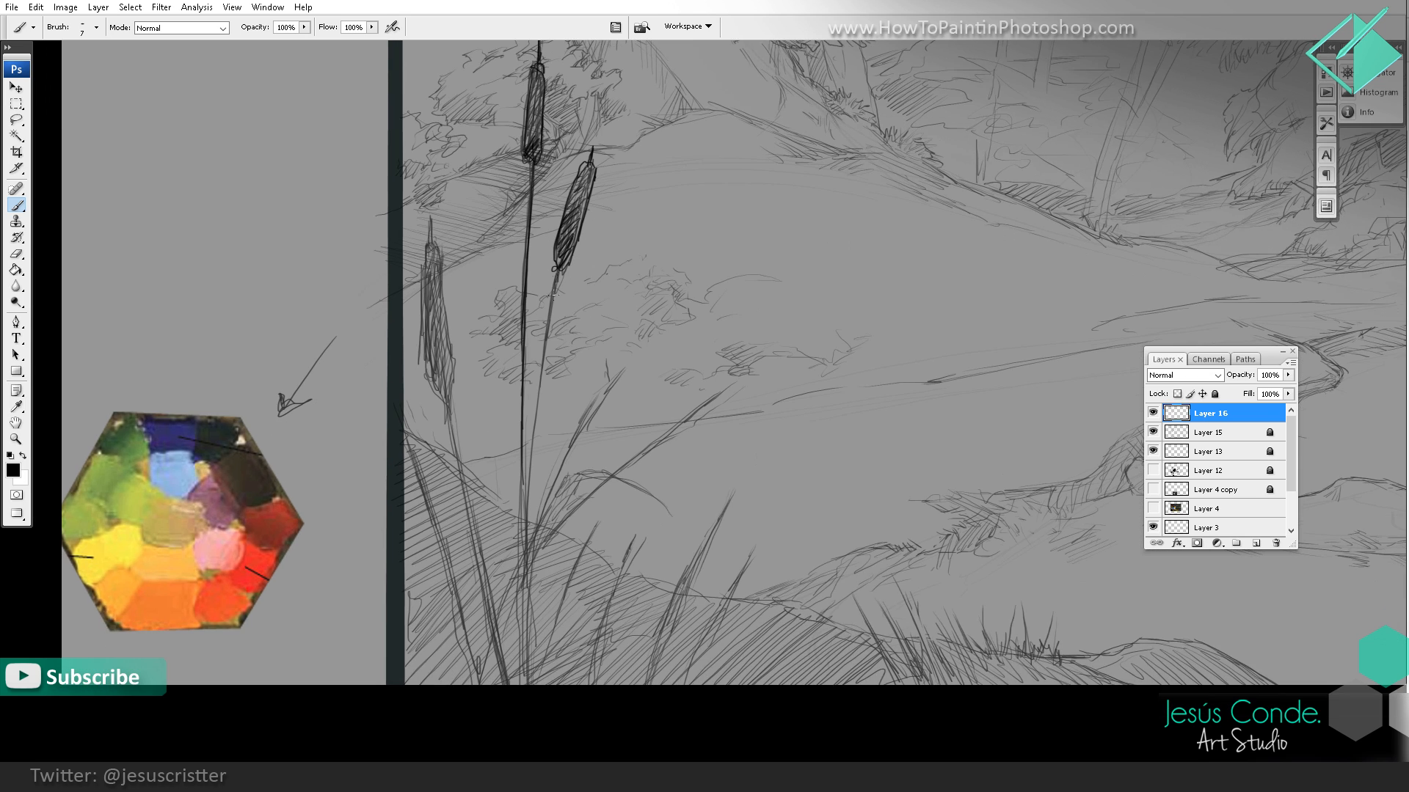
drag(561, 270, 539, 403)
drag(553, 316, 522, 590)
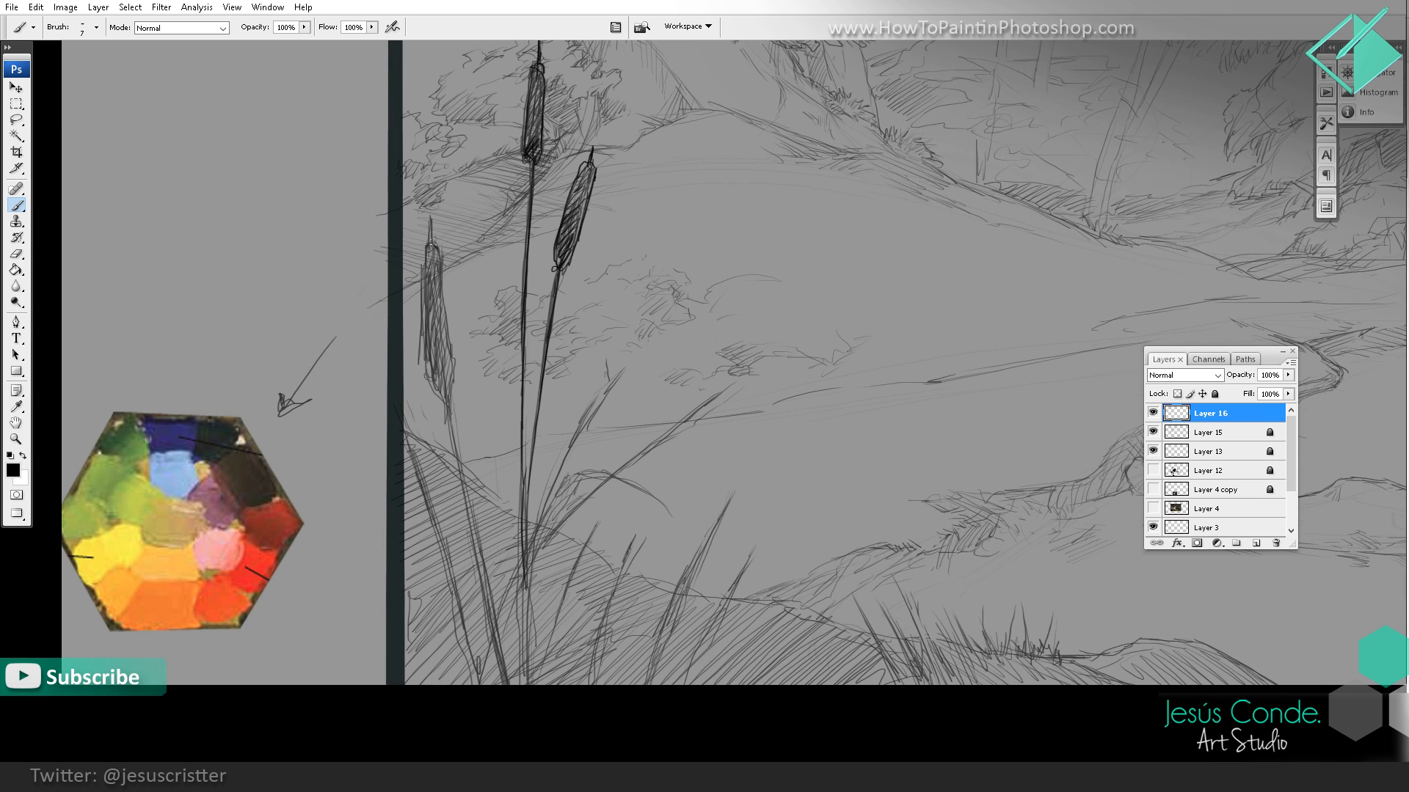
Step: Redraw the shortest cattail near the reference strip with a pointed tip, shaded head and dark stem
mouse_move(433, 246)
mouse_down()
mouse_move(428, 373)
mouse_move(449, 360)
mouse_move(443, 388)
mouse_move(430, 211)
mouse_up()
key(z)
alt+click(560, 193)
alt+click(639, 307)
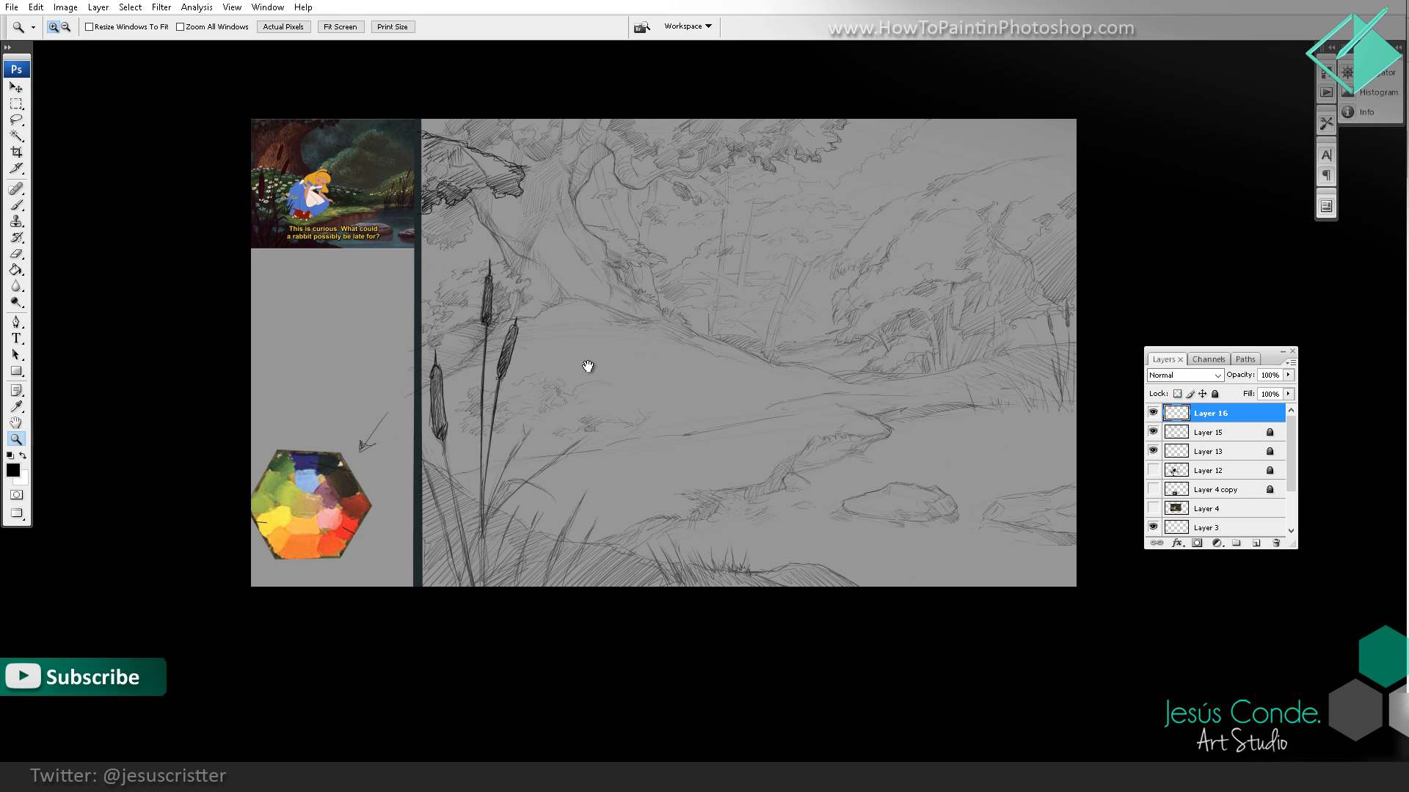
drag(588, 366, 578, 305)
click(513, 381)
key(b)
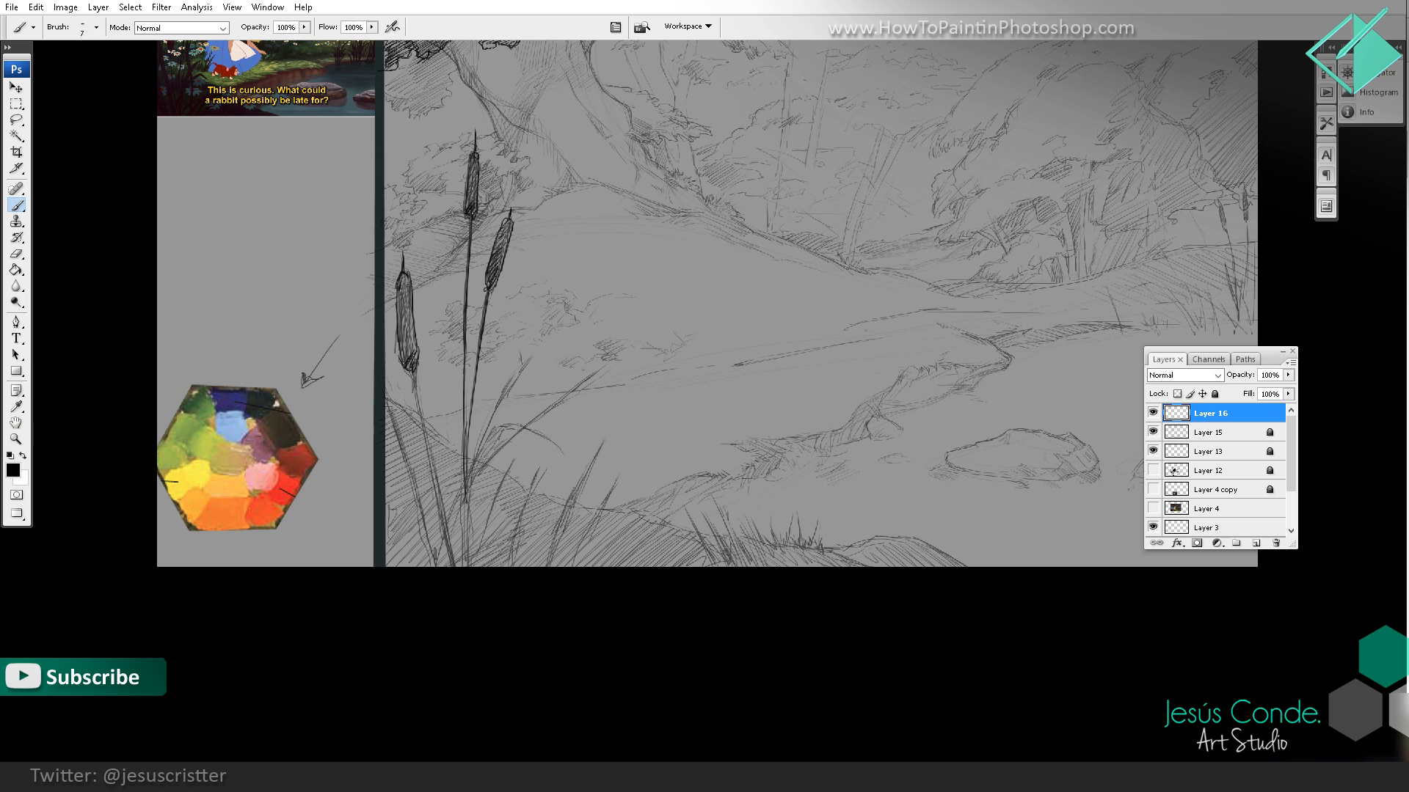
drag(413, 374, 448, 530)
Step: Fill the drawing's upper corner above the overhanging foliage with dark diagonal hatching
drag(434, 101, 446, 407)
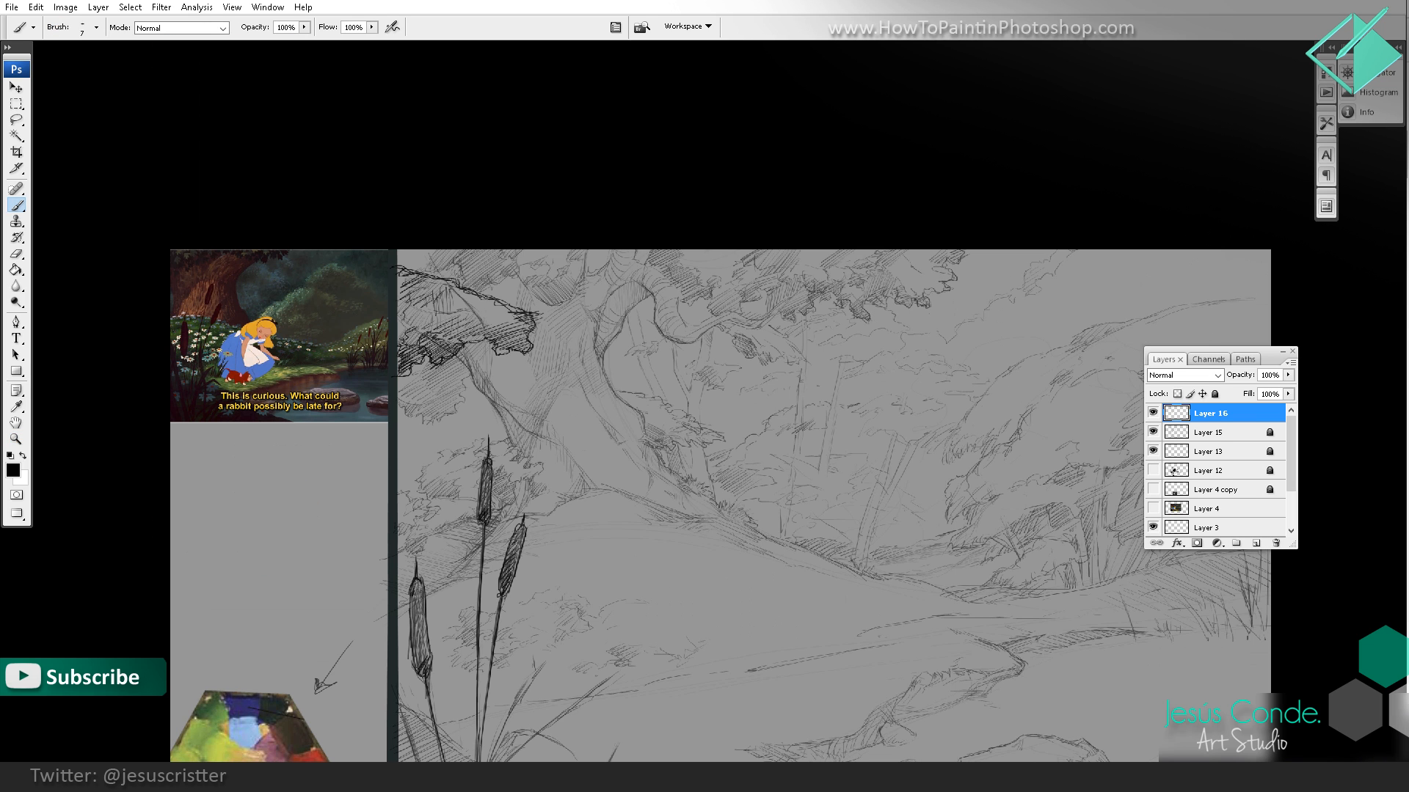
drag(453, 280, 484, 251)
drag(436, 279, 464, 251)
drag(427, 273, 450, 250)
drag(413, 269, 436, 249)
mouse_move(400, 266)
mouse_down()
mouse_move(427, 249)
mouse_move(418, 239)
mouse_move(482, 251)
mouse_move(471, 271)
mouse_up()
drag(455, 284, 478, 264)
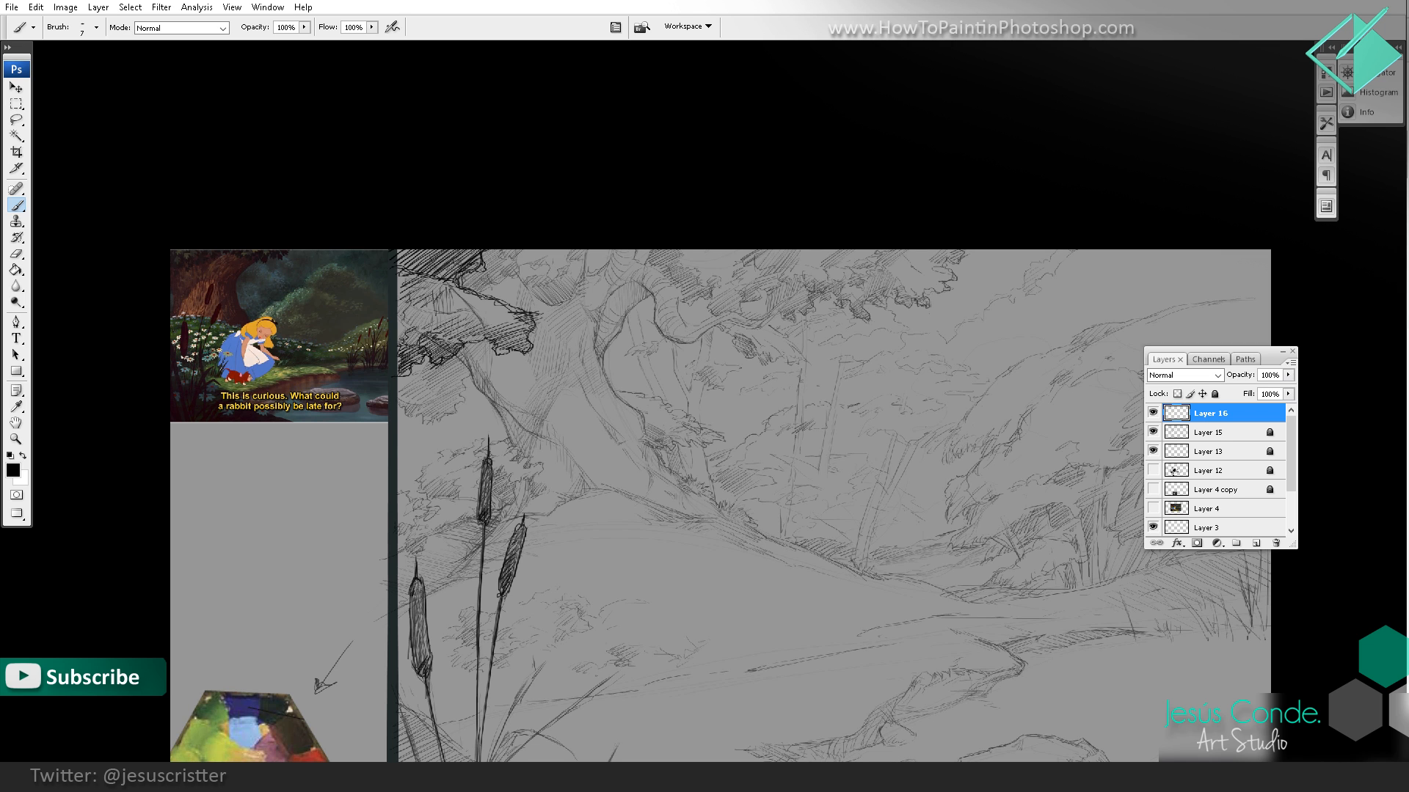
Step: Darken one grass blade in the foreground grass between the cattails and the bank
drag(666, 205, 558, 85)
mouse_move(725, 206)
mouse_down()
mouse_move(739, 211)
mouse_move(723, 190)
mouse_up()
drag(806, 293, 762, 216)
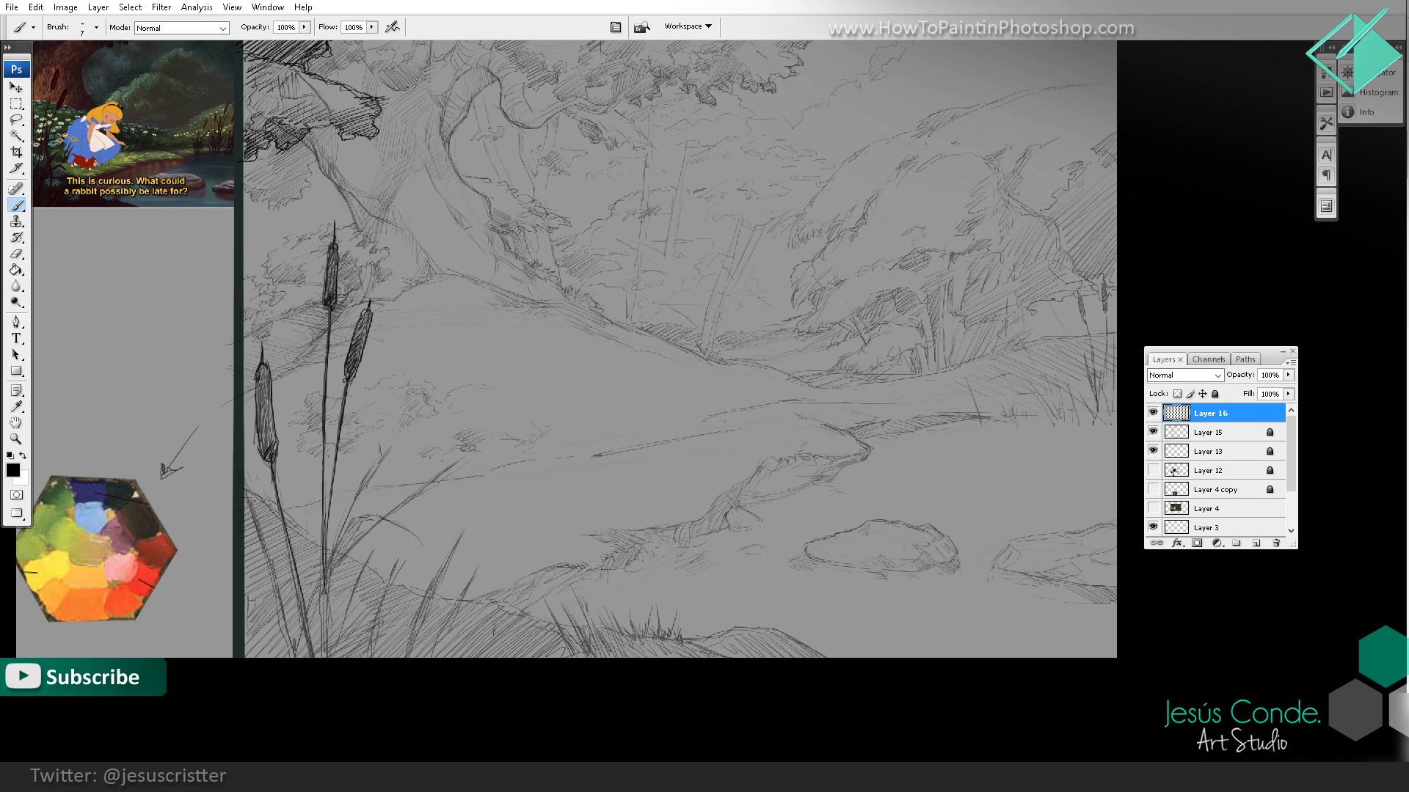
mouse_move(502, 582)
mouse_down()
mouse_move(490, 632)
mouse_move(492, 613)
mouse_up()
drag(622, 485, 783, 458)
Step: Sketch a small tuft of pointed leaves along the edge of the hatched foreground mound beside the cattail stems
key(z)
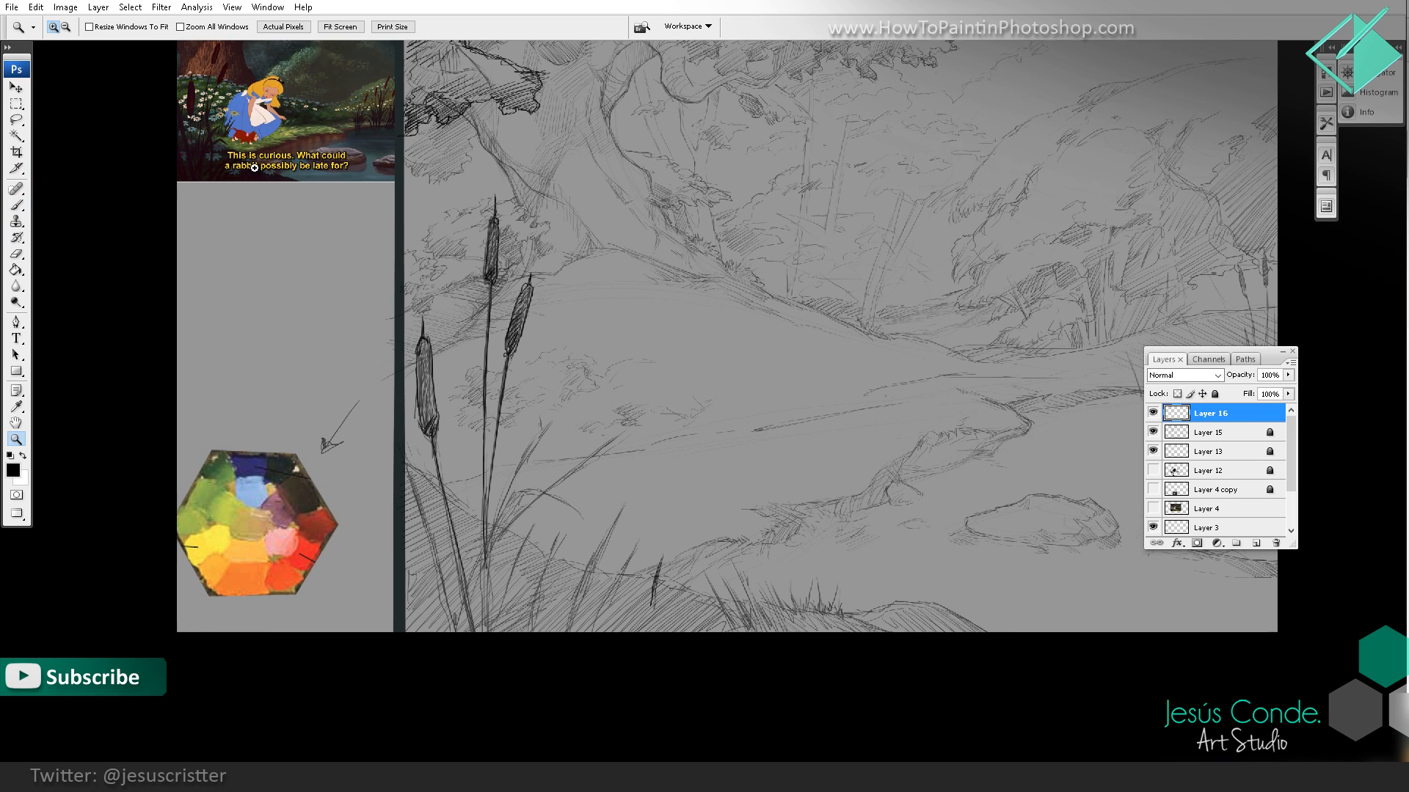
click(267, 144)
click(595, 400)
drag(621, 403, 430, 50)
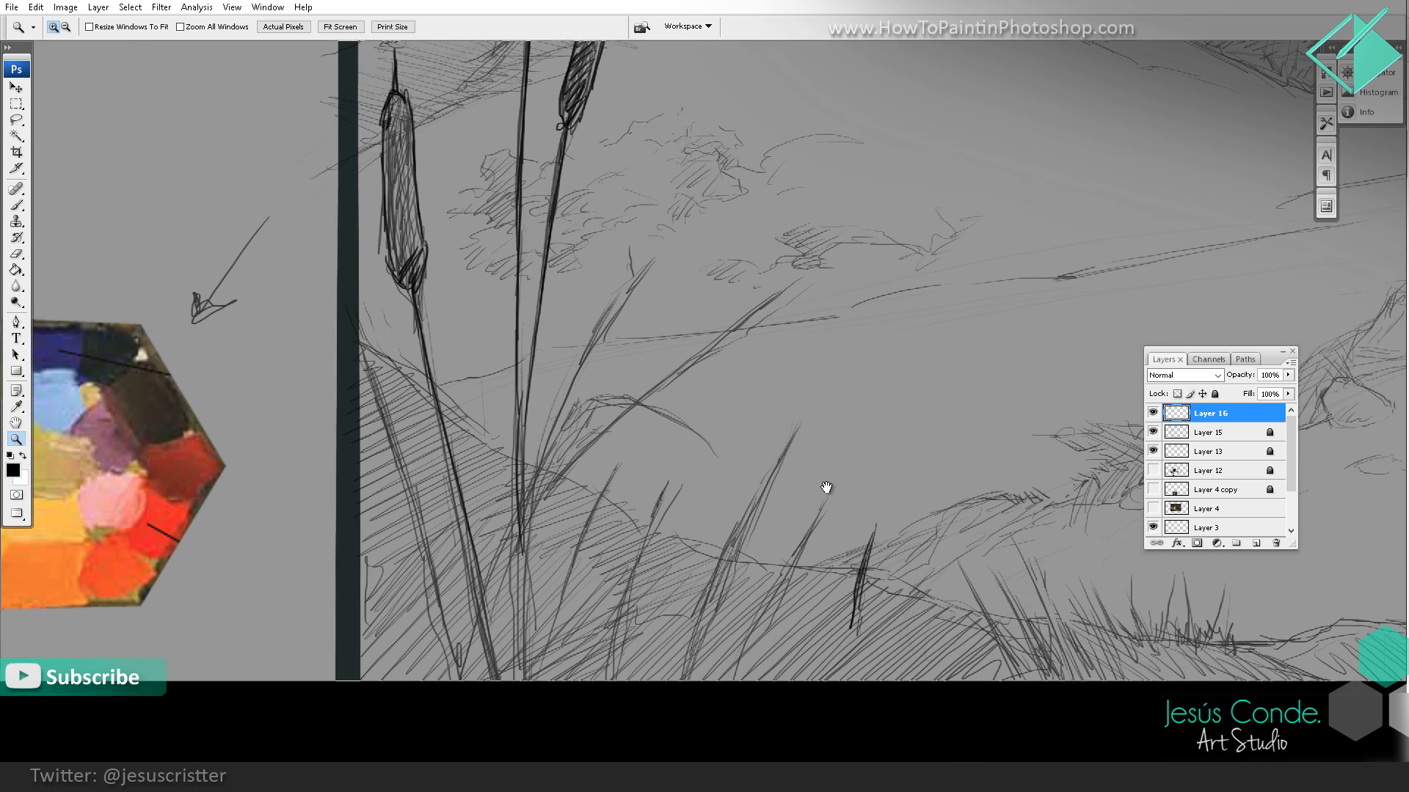
click(731, 448)
key(b)
mouse_move(634, 477)
mouse_down()
mouse_move(638, 535)
mouse_move(684, 468)
mouse_move(662, 511)
mouse_move(708, 484)
mouse_up()
drag(706, 487, 639, 526)
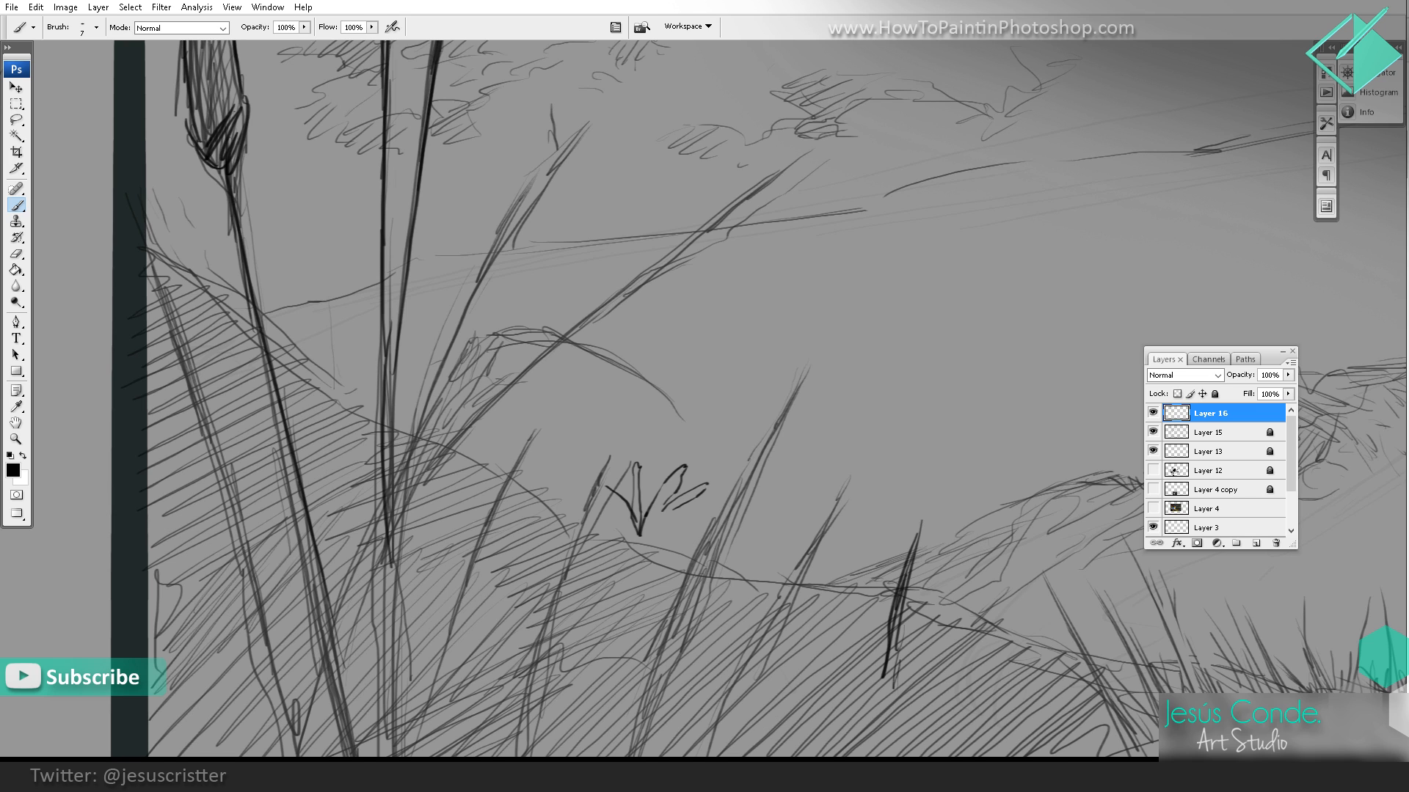
Step: Sketch a few small scattered flowers on the grassy slope around the cattail heads
drag(587, 294, 637, 667)
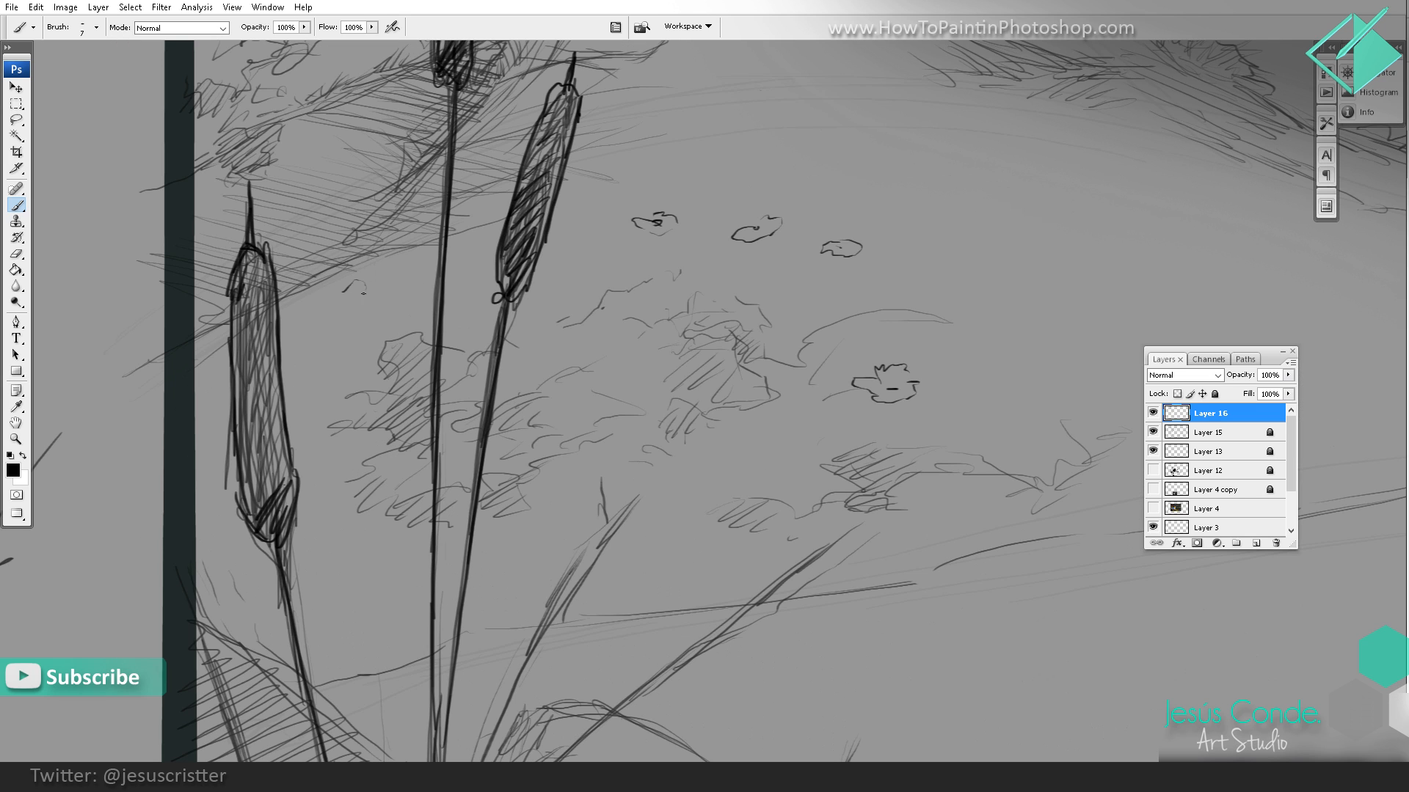
drag(362, 292, 335, 294)
key(z)
alt+click(587, 294)
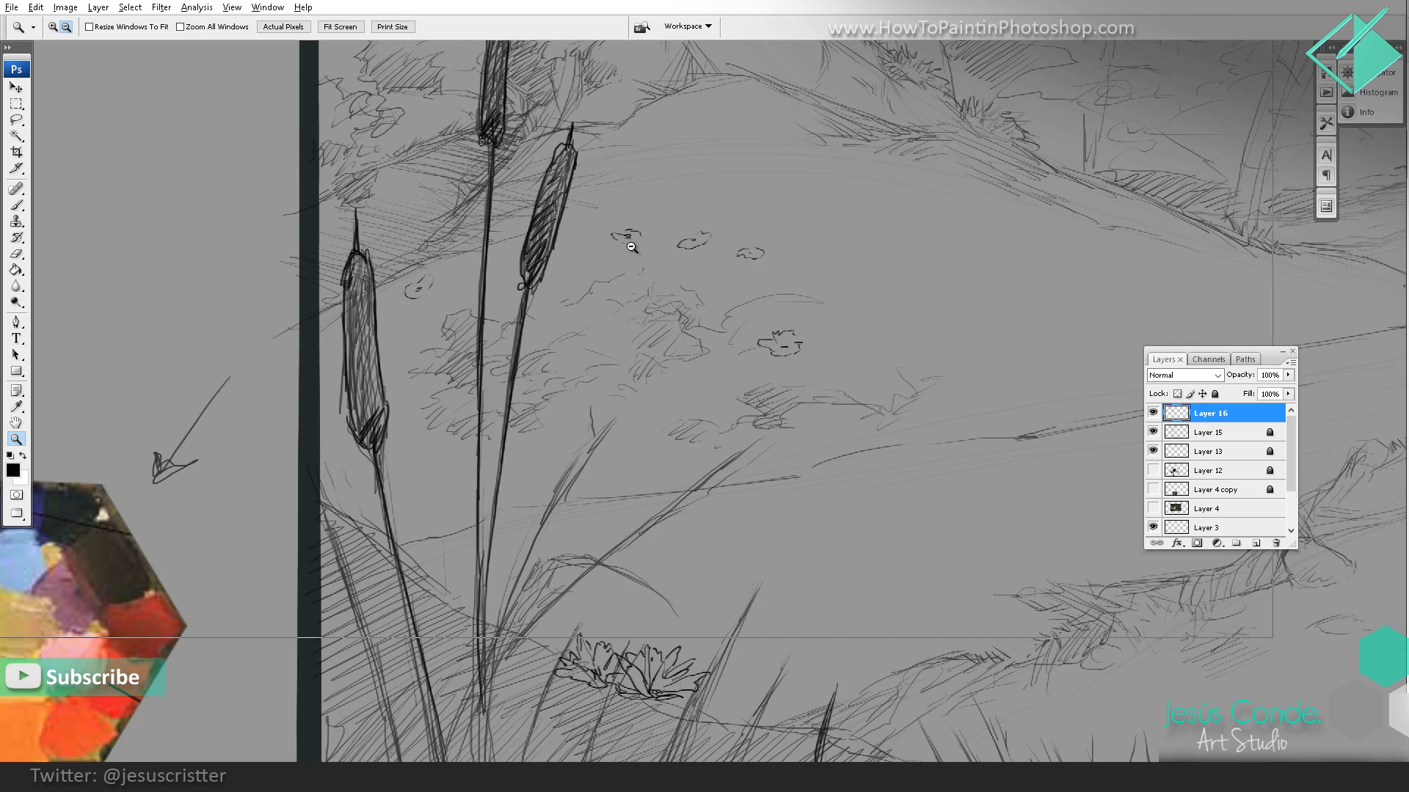
alt+click(682, 359)
alt+click(683, 360)
alt+click(683, 360)
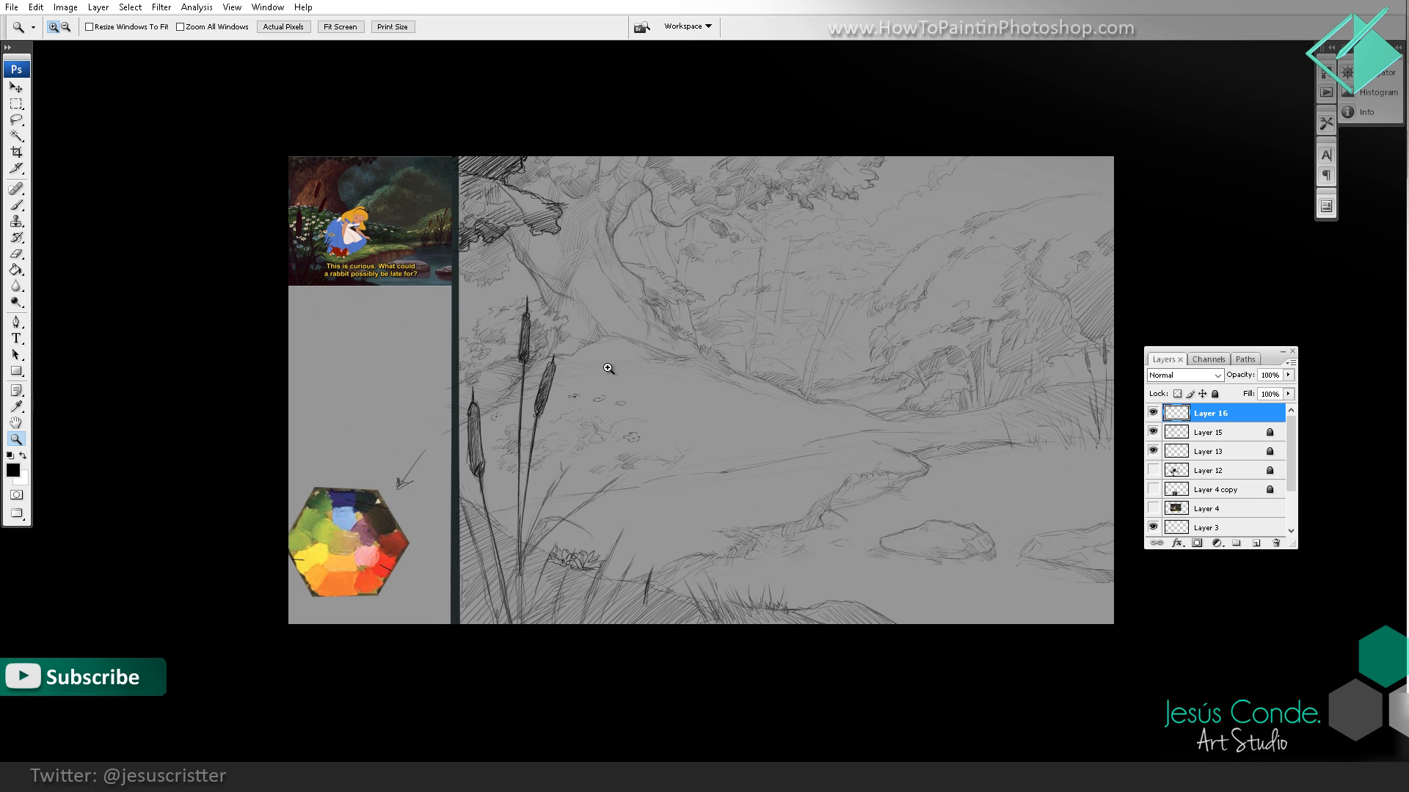
key(b)
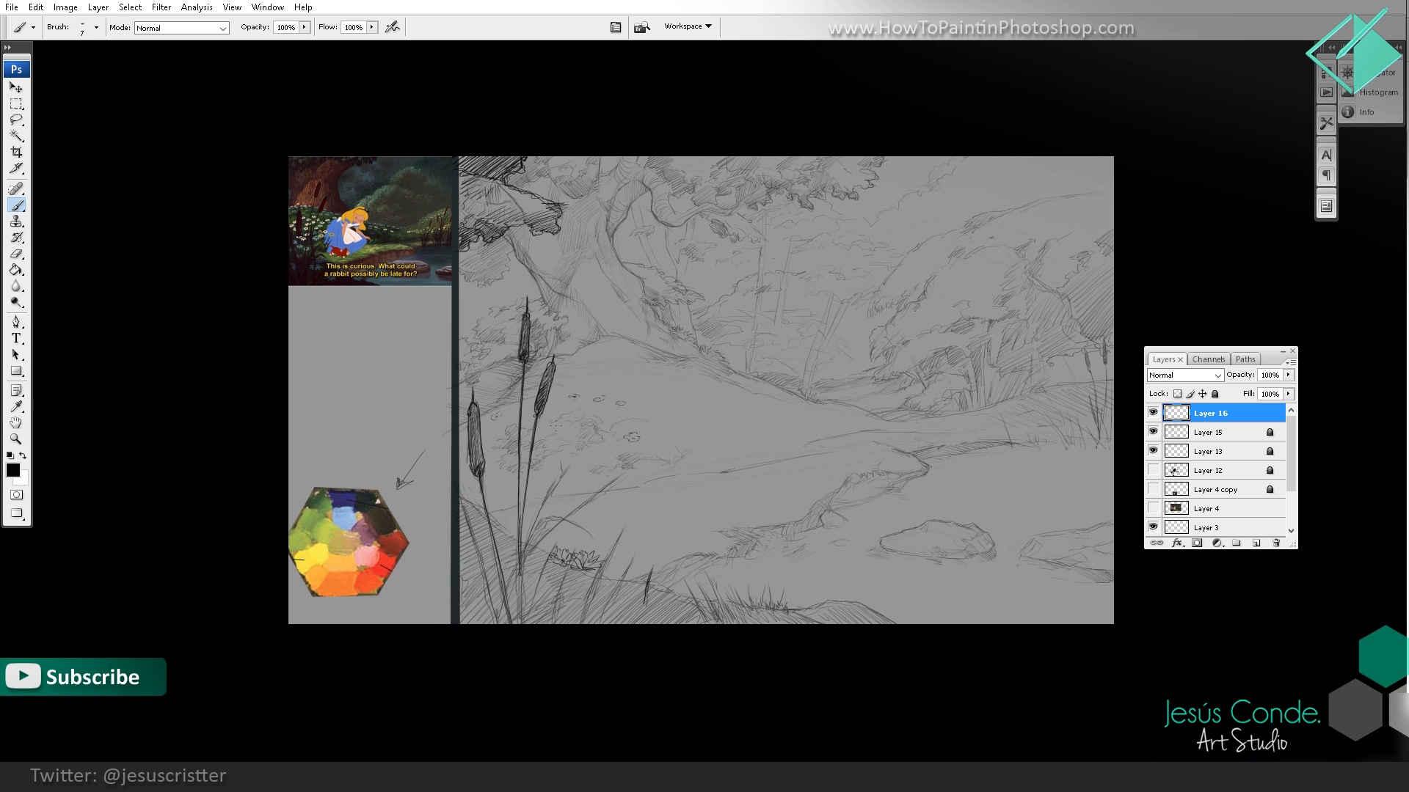
Step: Draw several small oval flowers with dotted centres on the crest of the mound below the big tree
key(z)
drag(707, 327, 500, 386)
key(b)
mouse_move(608, 313)
mouse_down()
mouse_move(572, 339)
mouse_move(610, 331)
mouse_up()
mouse_move(619, 330)
mouse_down()
mouse_move(615, 312)
mouse_move(760, 316)
mouse_up()
click(602, 323)
mouse_move(658, 344)
mouse_down()
mouse_move(619, 365)
mouse_move(687, 357)
mouse_move(675, 342)
mouse_move(741, 380)
mouse_up()
click(751, 394)
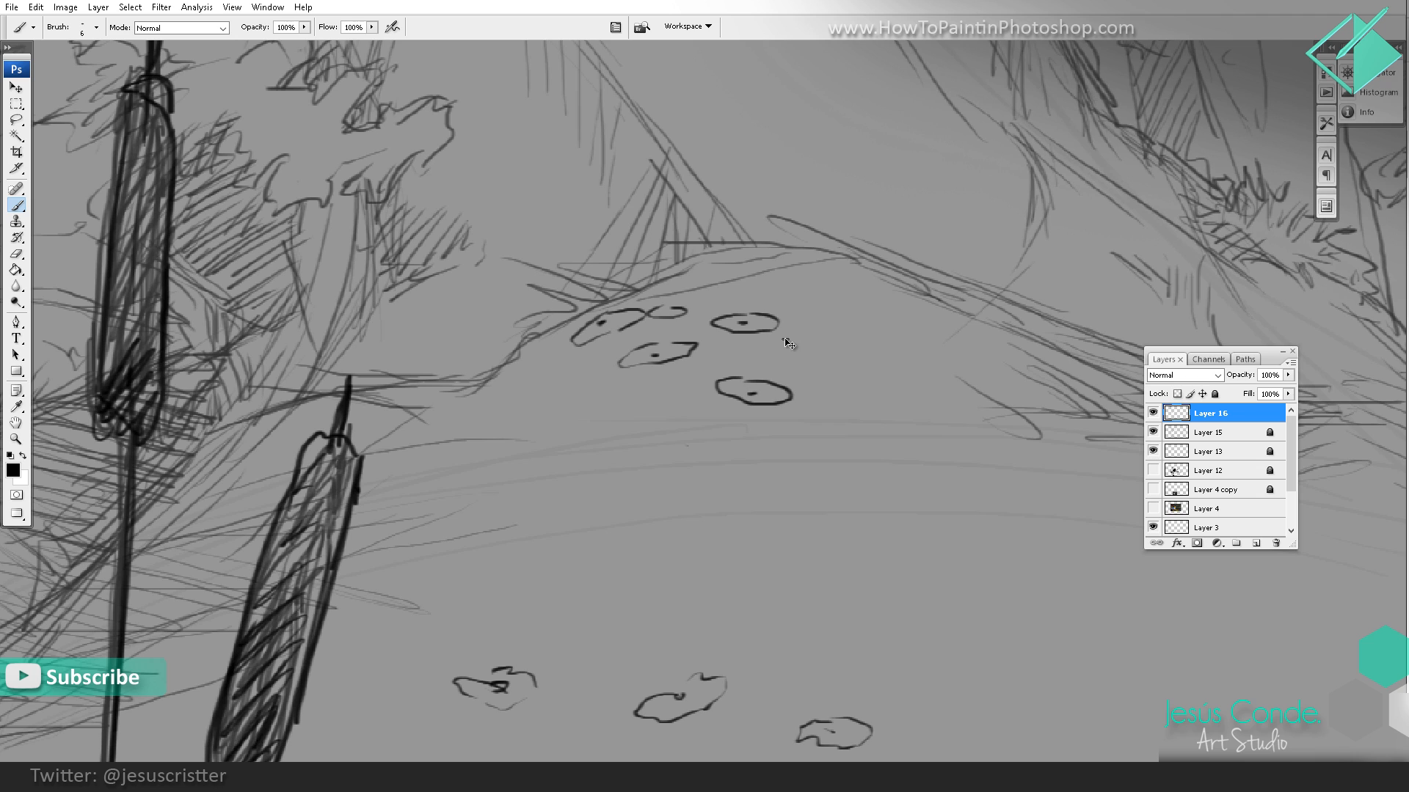
Step: Create a new layer and draw more small flowers with dotted centres just below the mound's crest
key(ctrl+shift+alt+n)
mouse_move(536, 377)
mouse_down()
mouse_move(504, 402)
mouse_move(545, 416)
mouse_move(617, 382)
mouse_move(575, 397)
mouse_move(663, 427)
mouse_move(678, 419)
mouse_up()
click(518, 390)
mouse_move(611, 442)
mouse_down()
mouse_move(479, 447)
mouse_move(547, 435)
mouse_move(504, 438)
mouse_move(521, 446)
mouse_up()
drag(858, 400, 917, 373)
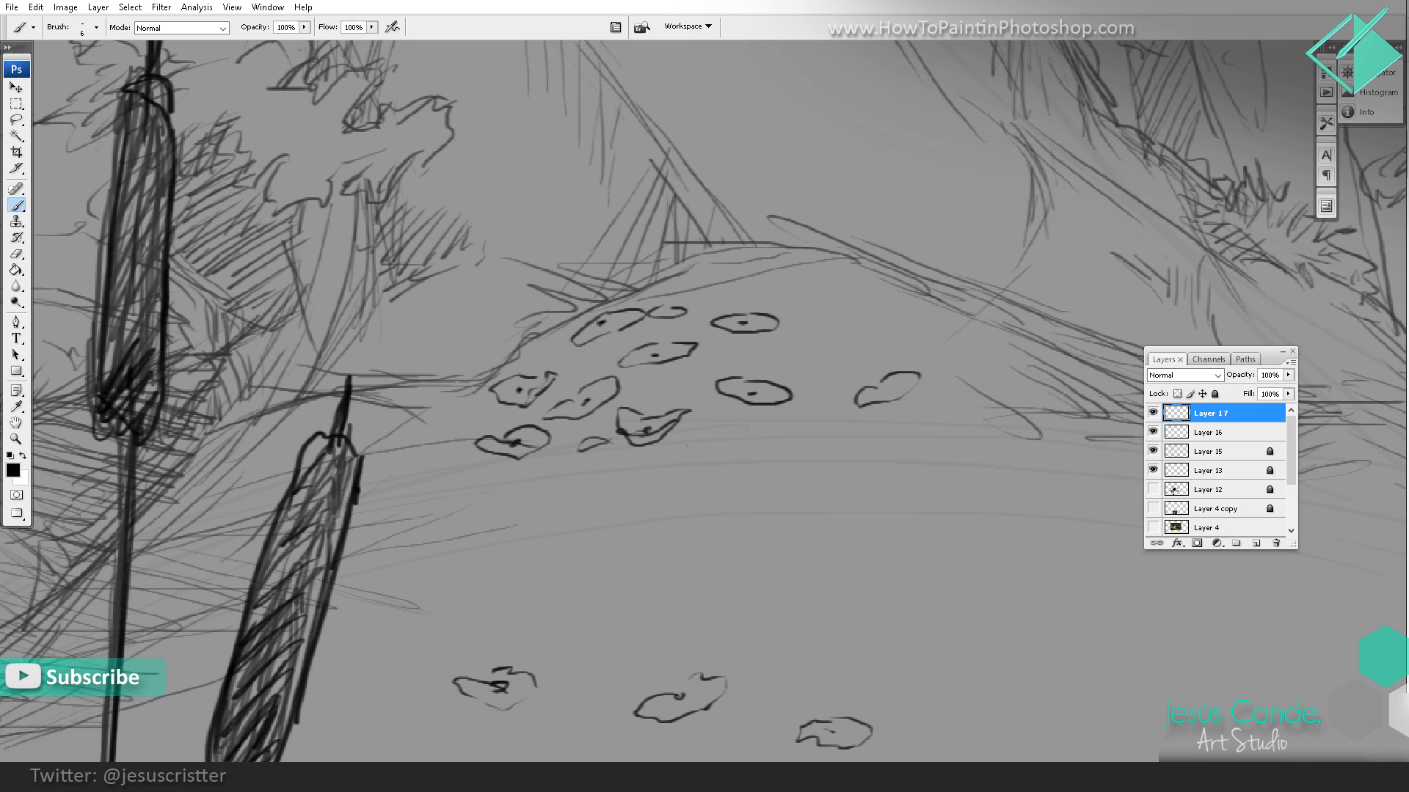
Step: Add more small flowers along the mound's upper edge near the base of the big trunk
key(z)
alt+click(934, 351)
alt+click(950, 380)
alt+click(960, 388)
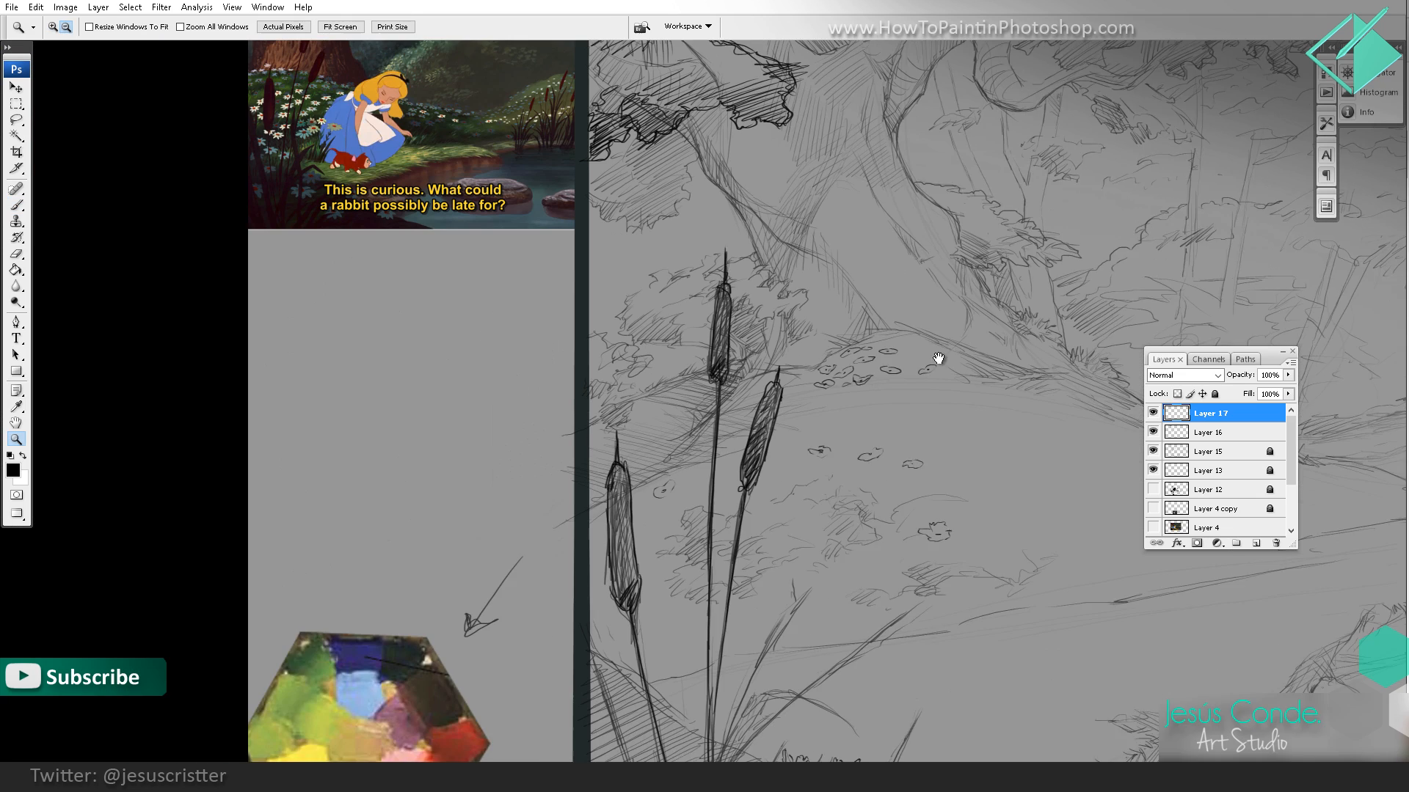
drag(903, 408, 738, 516)
drag(729, 339, 734, 323)
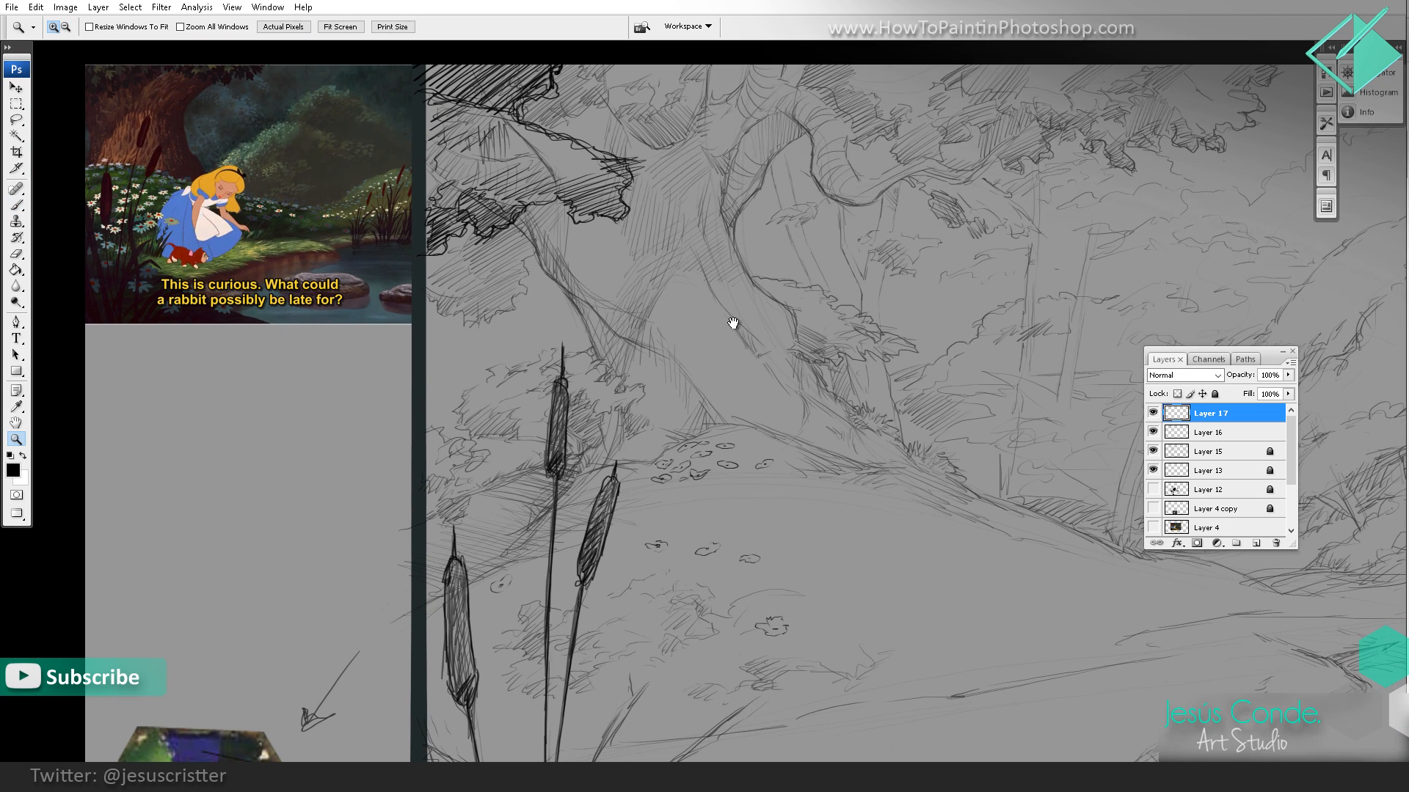
click(636, 418)
key(b)
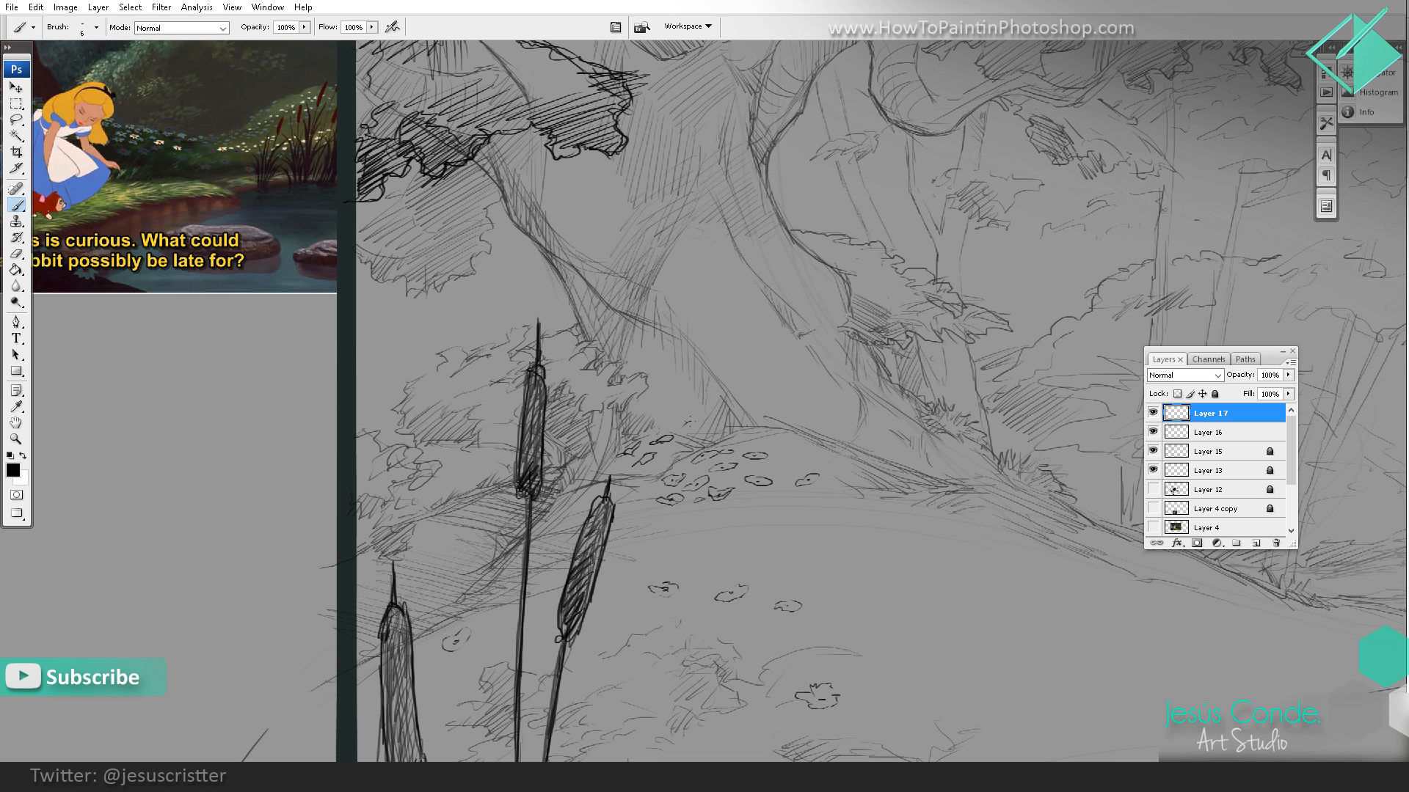
drag(697, 435, 764, 386)
Step: Duplicate Layer 17 and transform the copied flowers into place at the mound's far end below the distant trunks
drag(1216, 417, 1256, 543)
drag(864, 400, 750, 399)
click(10, 88)
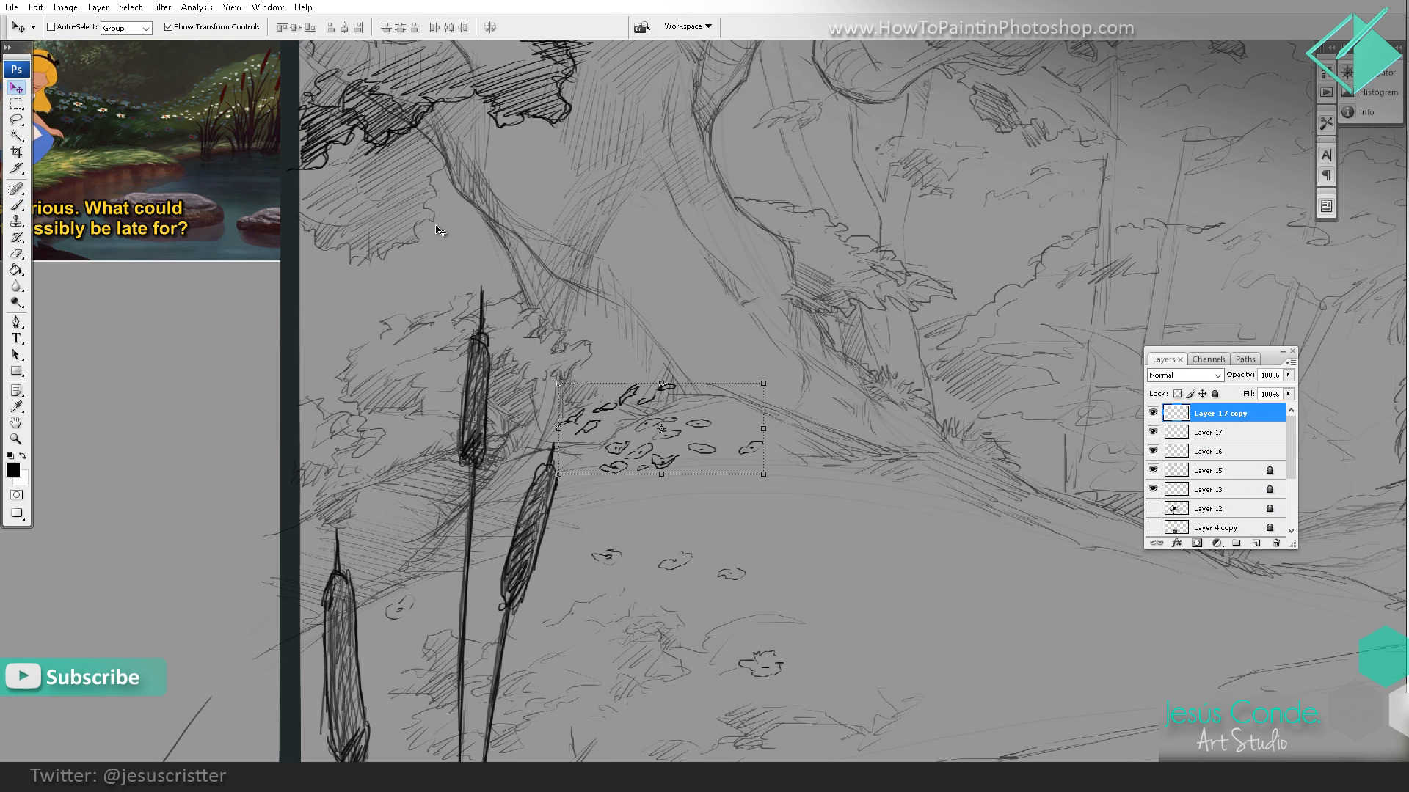
key(ctrl+t)
mouse_move(663, 389)
mouse_down()
mouse_move(663, 436)
mouse_move(662, 382)
mouse_move(1017, 462)
mouse_up()
mouse_move(1017, 462)
mouse_down()
mouse_move(736, 334)
mouse_move(710, 382)
mouse_move(1031, 454)
mouse_move(978, 412)
mouse_move(1057, 441)
mouse_up()
mouse_move(967, 443)
mouse_down()
mouse_move(987, 462)
mouse_move(909, 473)
mouse_up()
key(Return)
Step: Sketch thin stems and extra blossoms around the copied flowers at the far end of the mound
key(b)
mouse_move(920, 434)
mouse_down()
mouse_move(921, 477)
mouse_move(930, 453)
mouse_move(946, 482)
mouse_move(957, 437)
mouse_move(891, 470)
mouse_up()
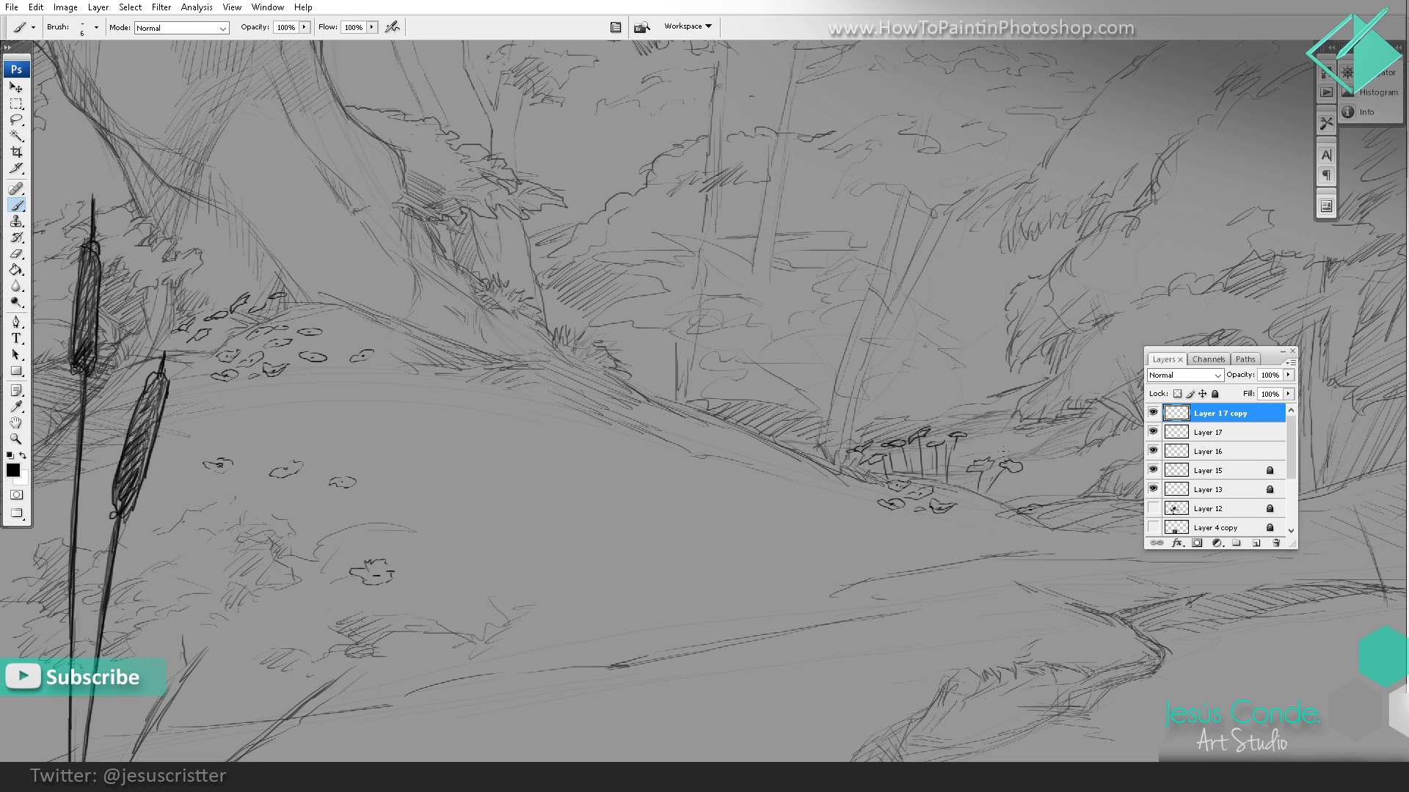
drag(988, 449, 1003, 447)
drag(801, 455, 816, 455)
key(z)
alt+click(923, 395)
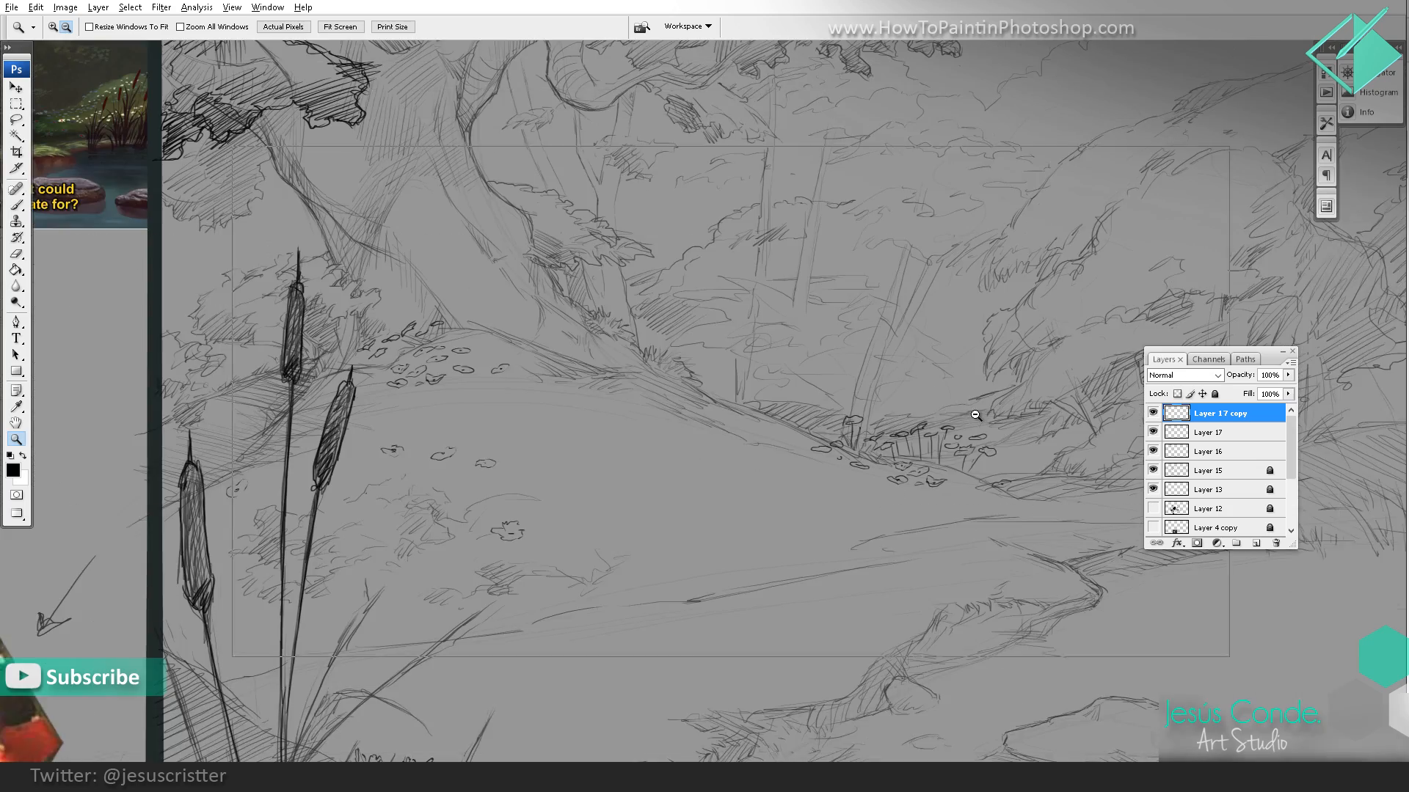
alt+click(975, 415)
drag(939, 422, 888, 475)
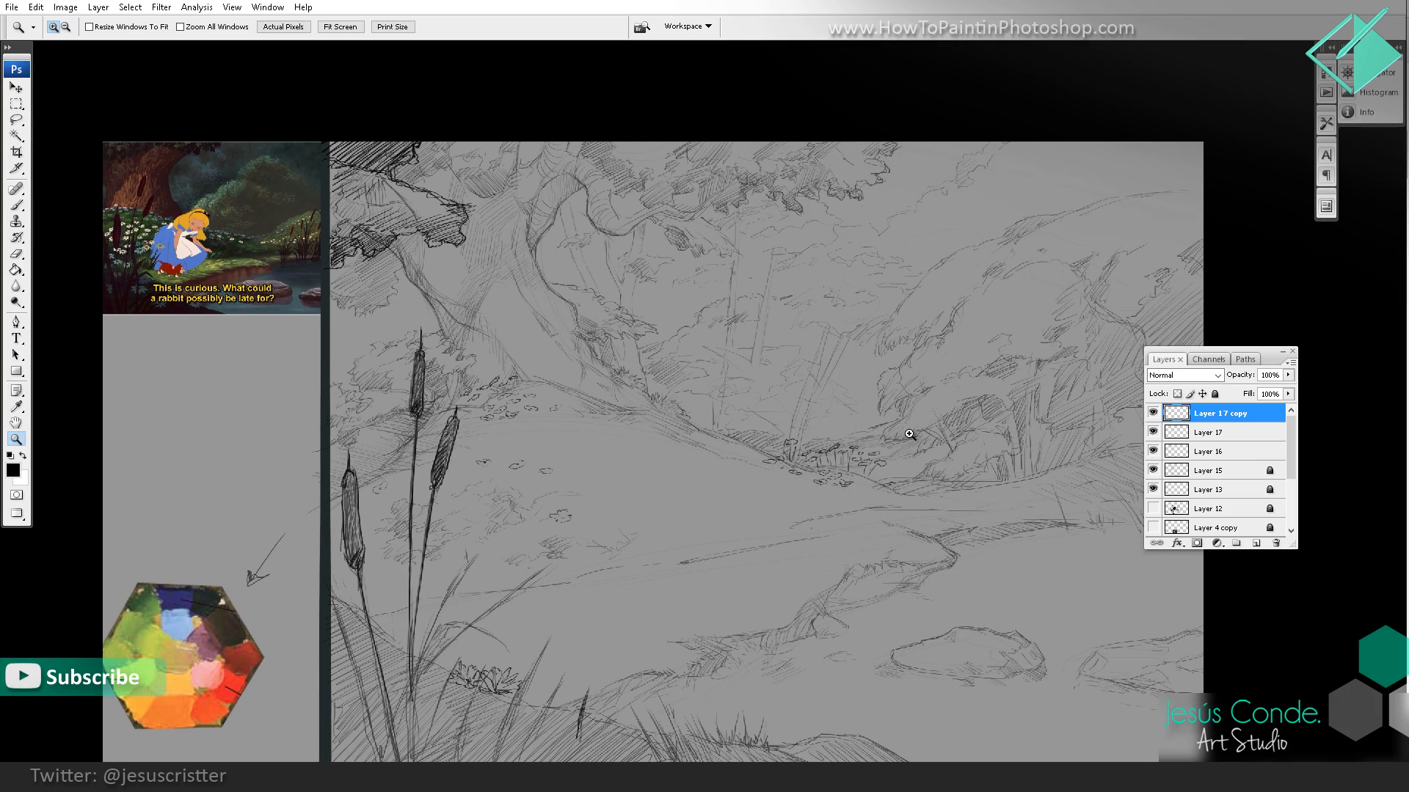
click(910, 434)
click(952, 444)
click(960, 434)
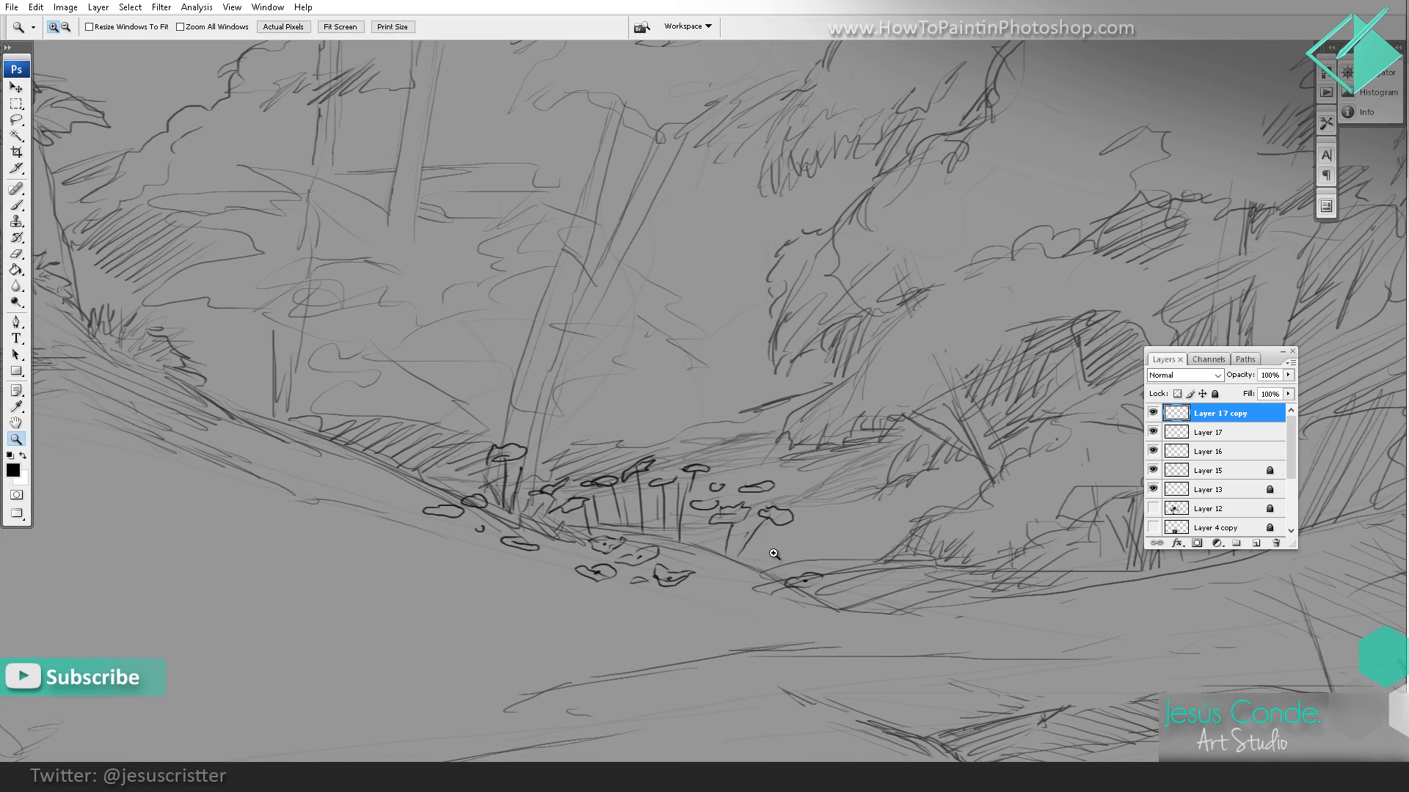
Step: Sketch more small blossoms around the stems at the mound's far end, extending them past the cluster toward the dense bushes
key(b)
mouse_move(771, 547)
mouse_down()
mouse_move(747, 552)
mouse_move(762, 545)
mouse_up()
key(e)
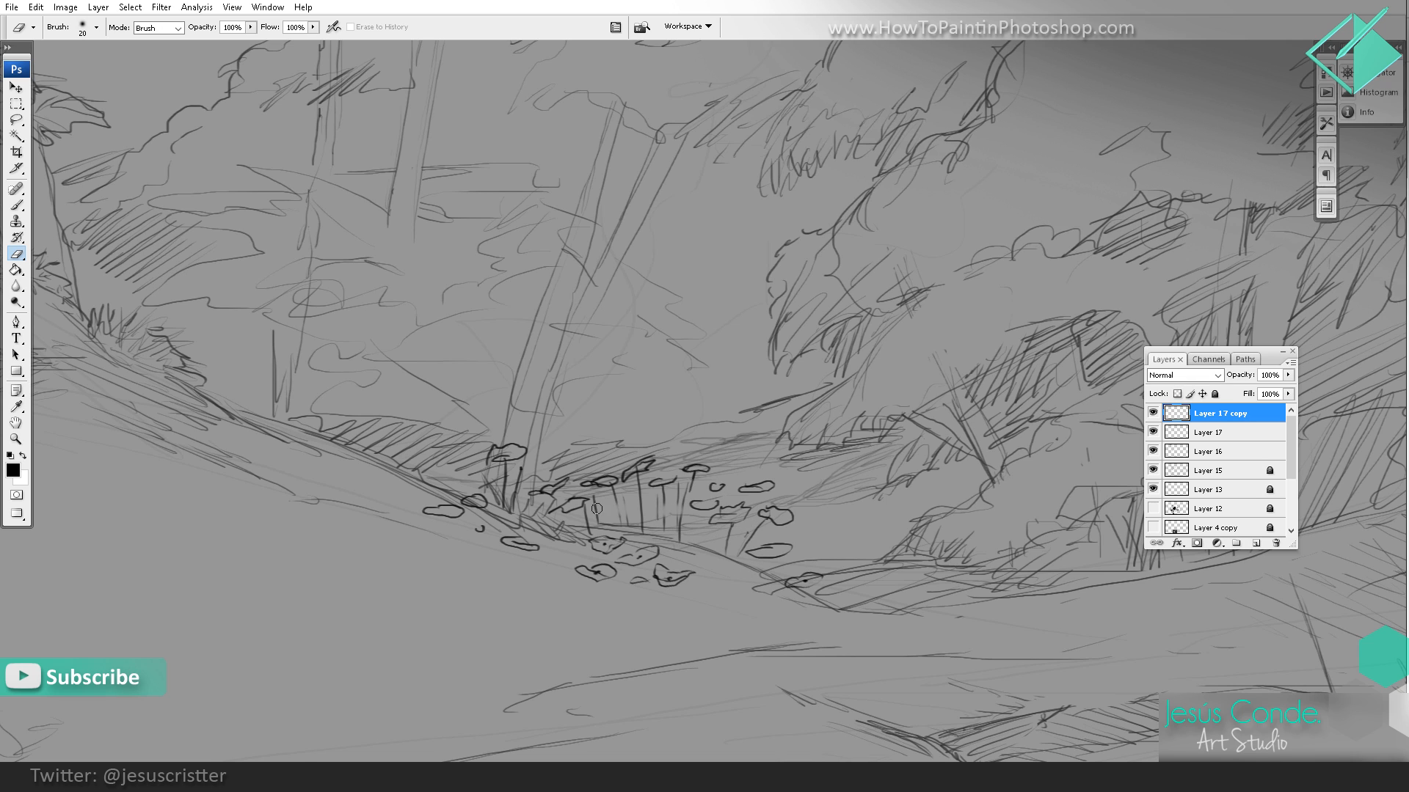
key(b)
mouse_move(594, 506)
mouse_down()
mouse_move(676, 511)
mouse_move(656, 500)
mouse_move(642, 529)
mouse_move(714, 567)
mouse_up()
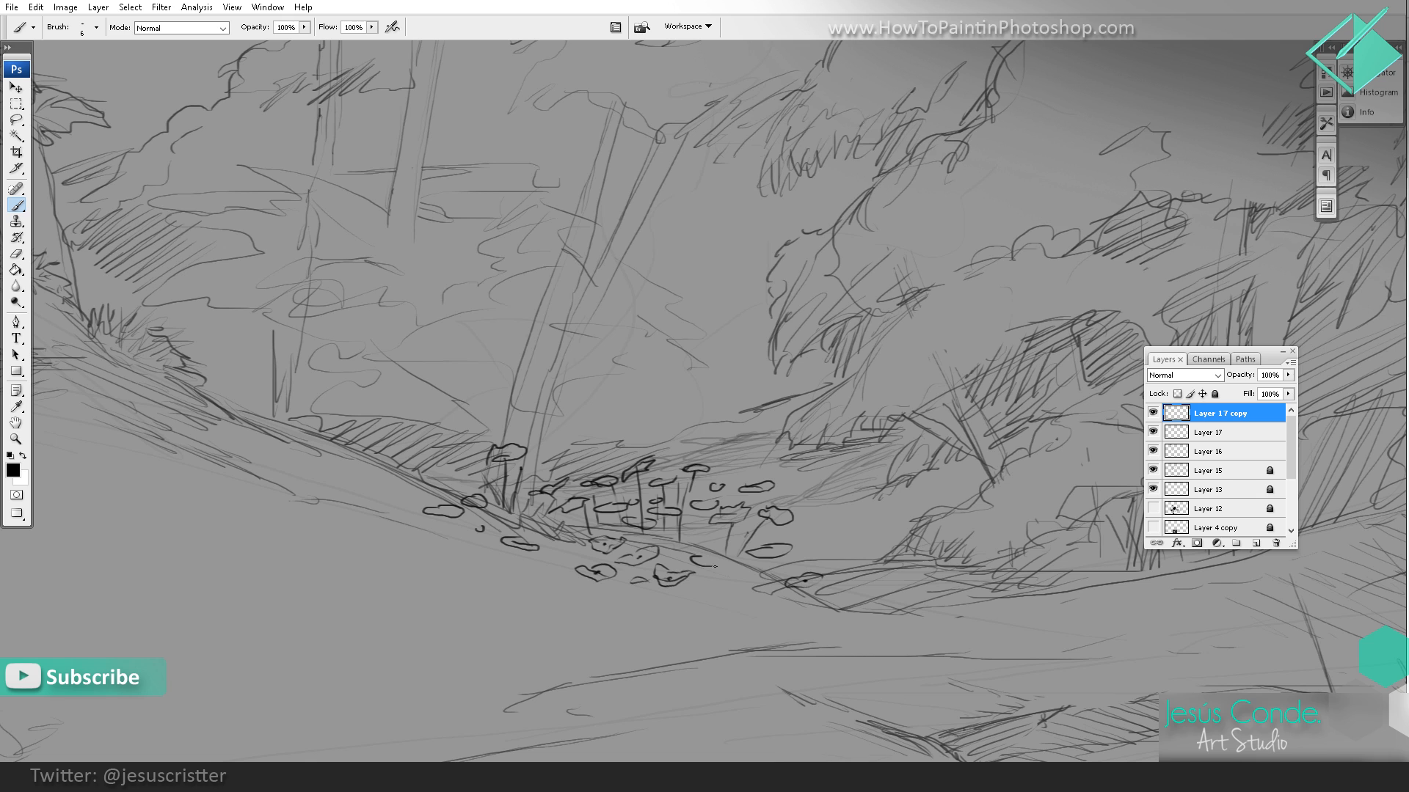
mouse_move(835, 543)
mouse_down()
mouse_move(908, 520)
mouse_move(849, 506)
mouse_up()
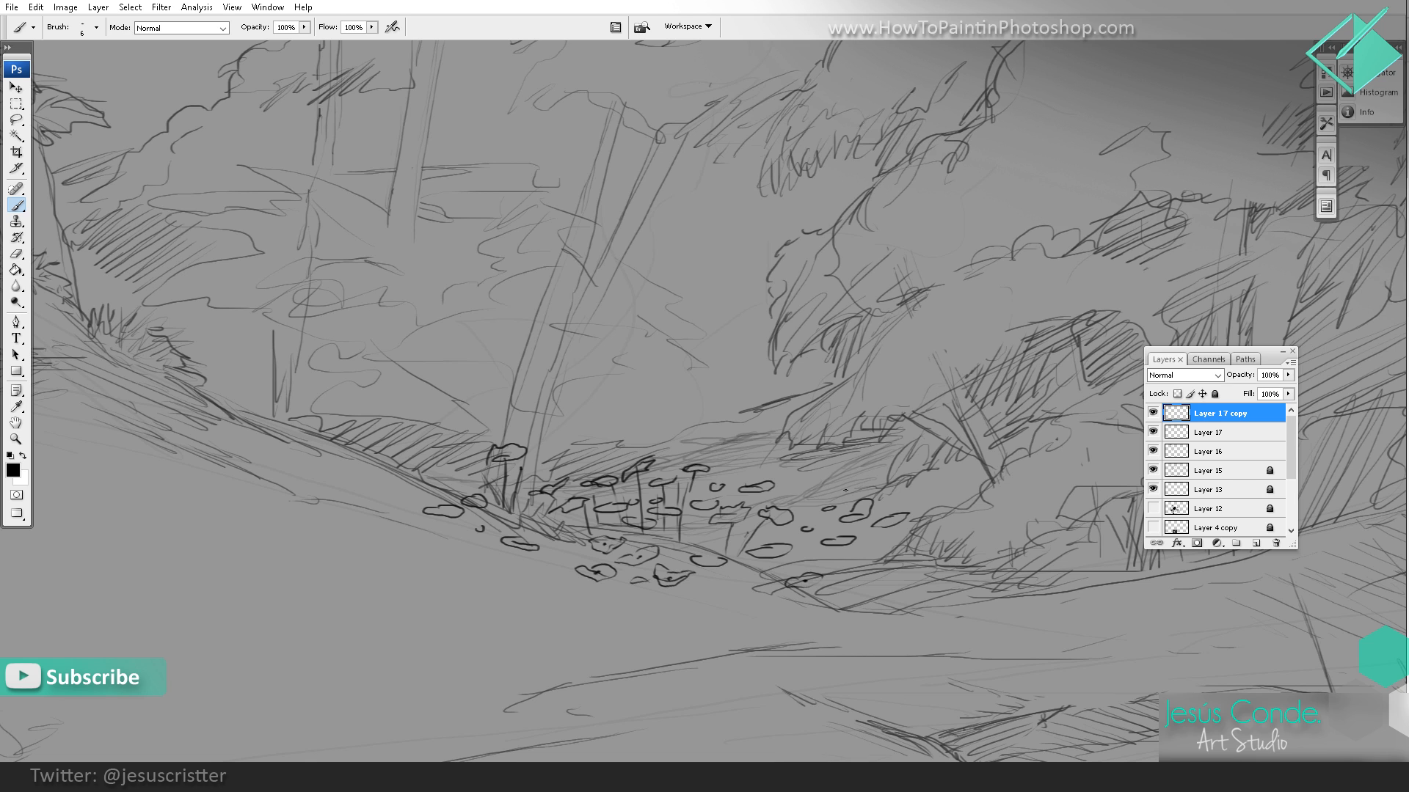
Step: Draw a patch of small flowers down the near side of the mound, behind and between the foreground cattails
key(z)
alt+click(902, 473)
alt+click(882, 447)
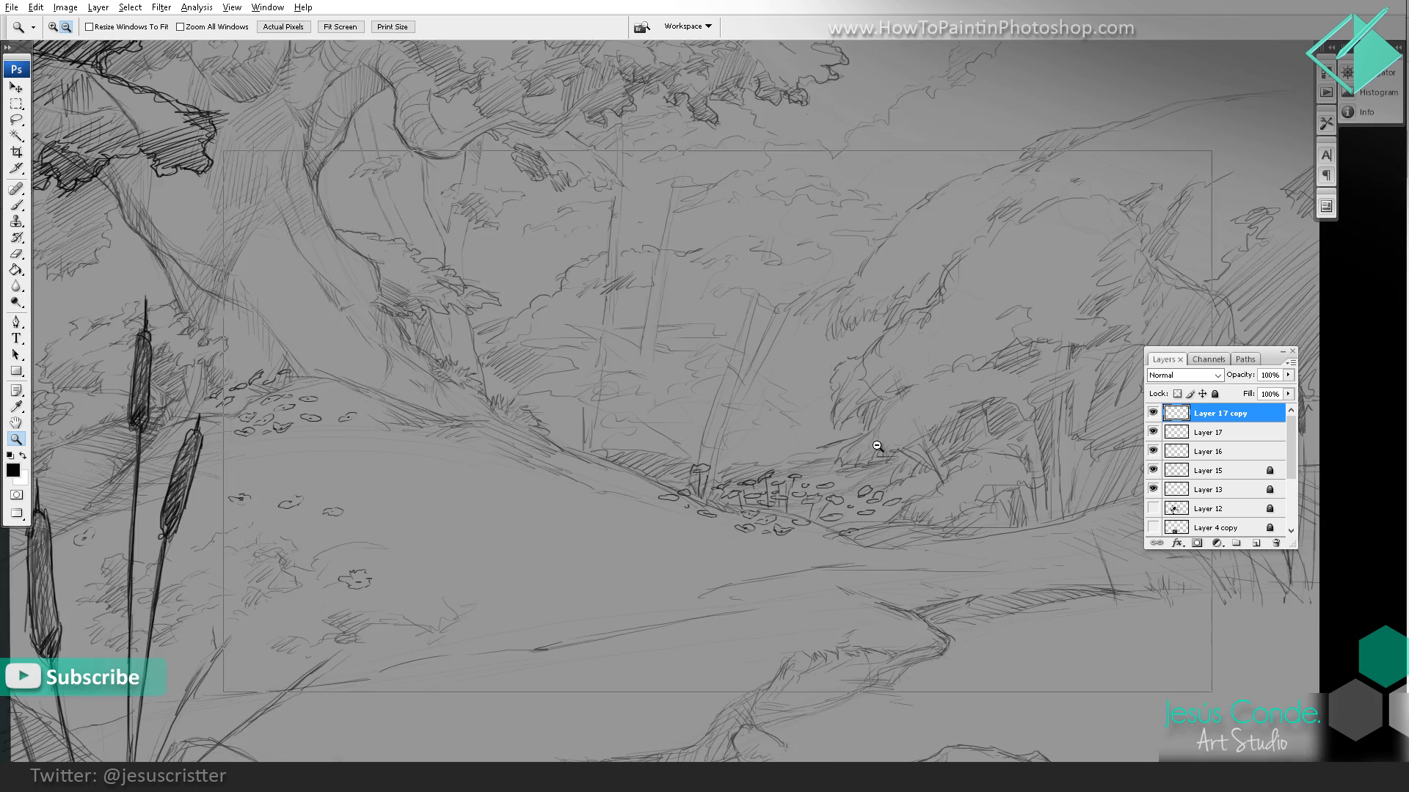
alt+click(898, 442)
alt+click(900, 441)
alt+click(901, 441)
click(909, 437)
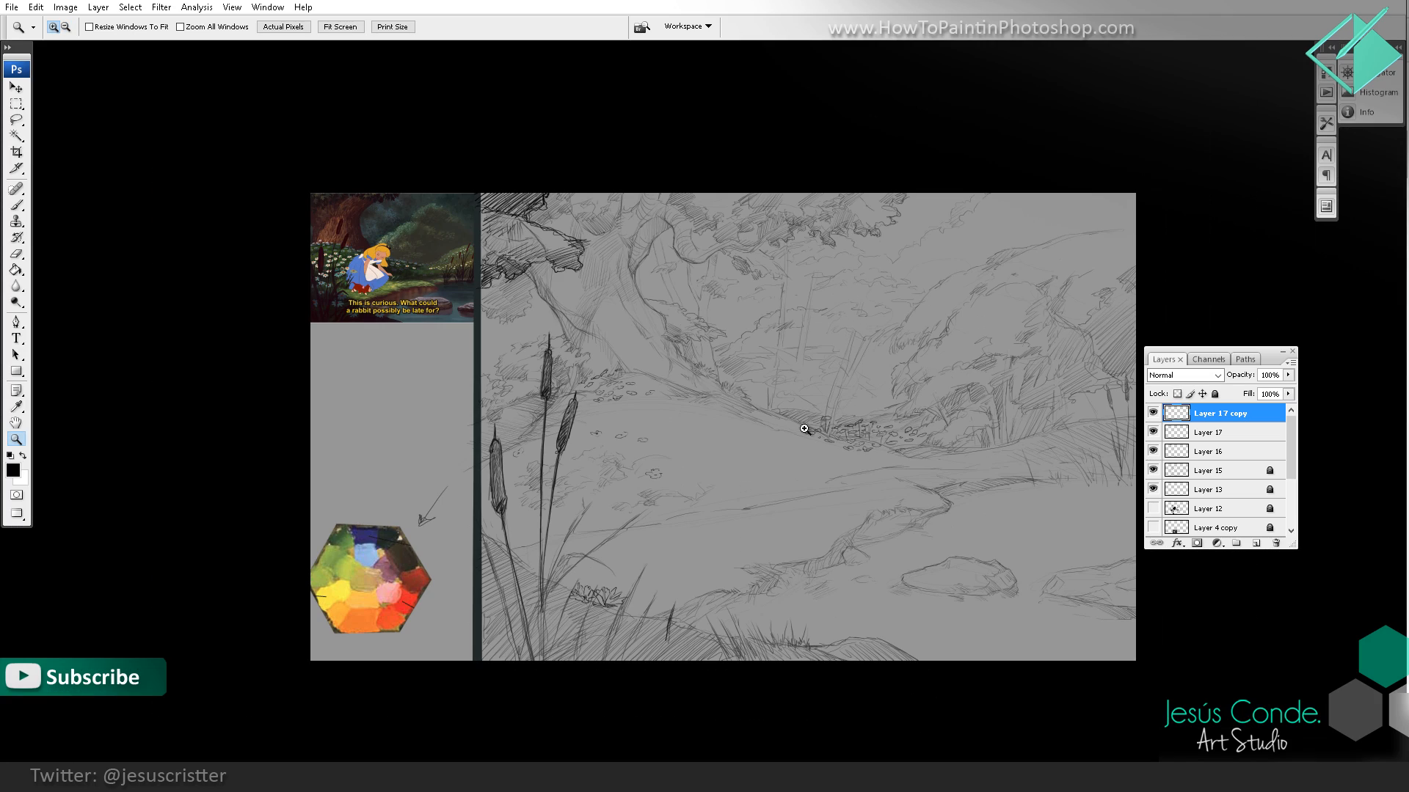
click(741, 437)
click(444, 474)
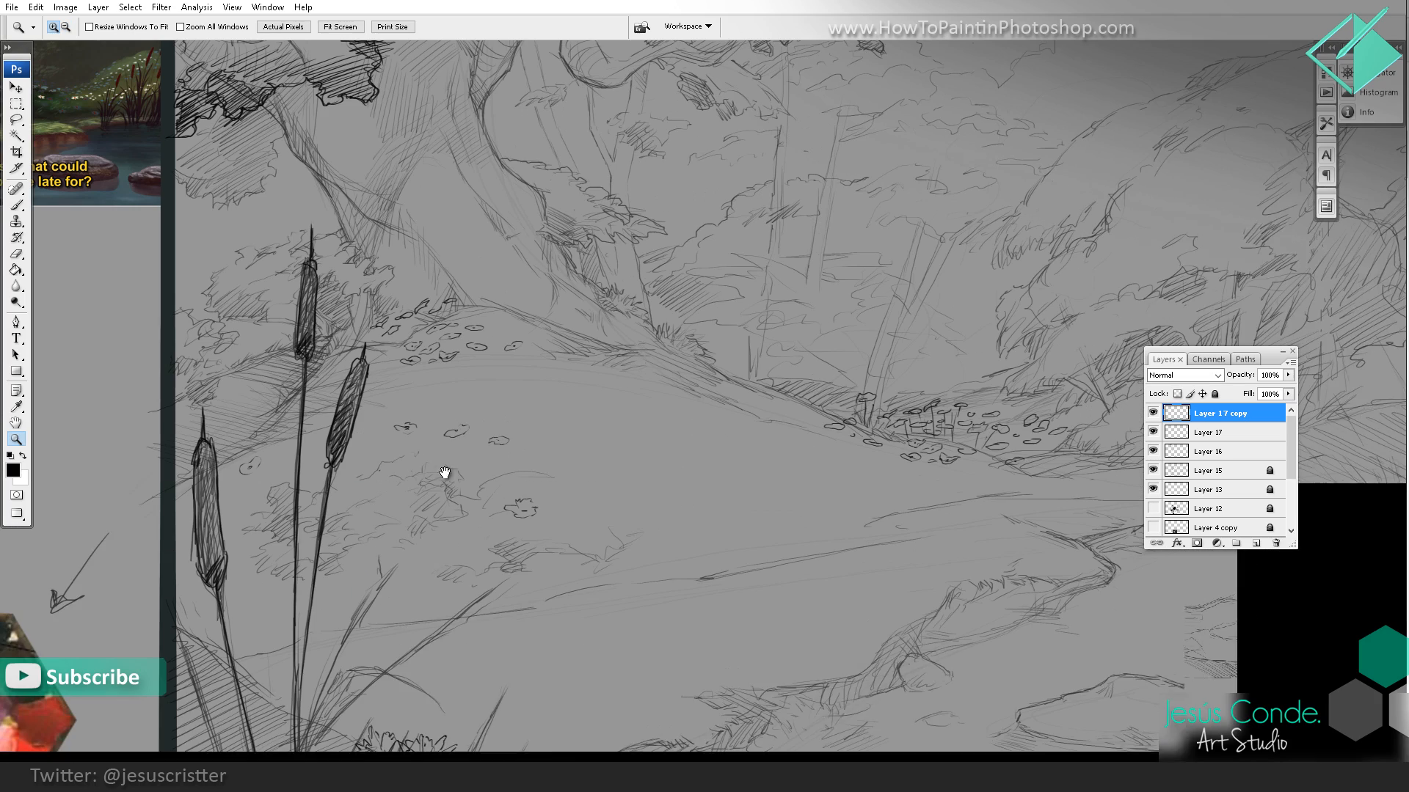
key(b)
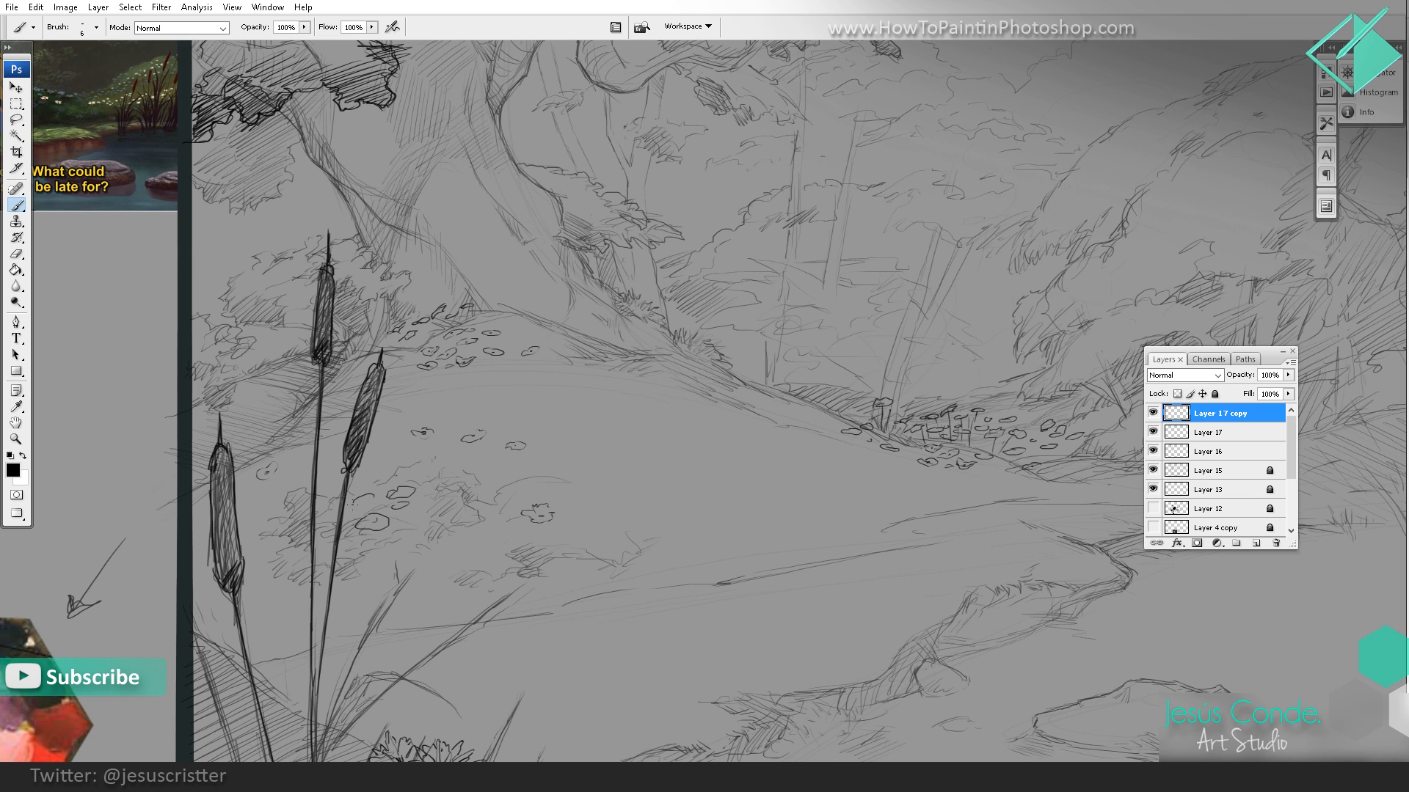
drag(279, 506, 295, 502)
drag(410, 410, 416, 403)
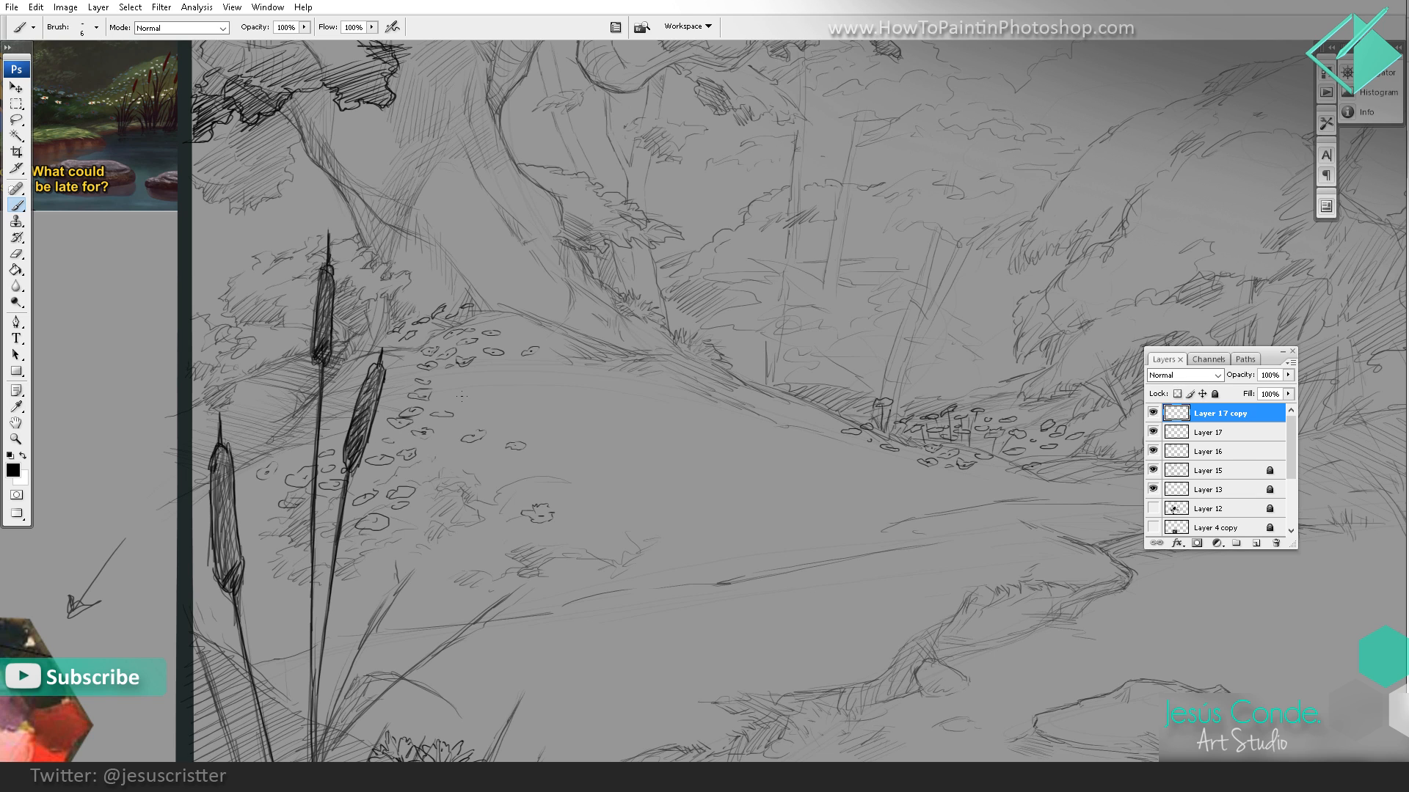
Step: Examine how the flowers are spread along the mound, both close up and within the whole composition
key(z)
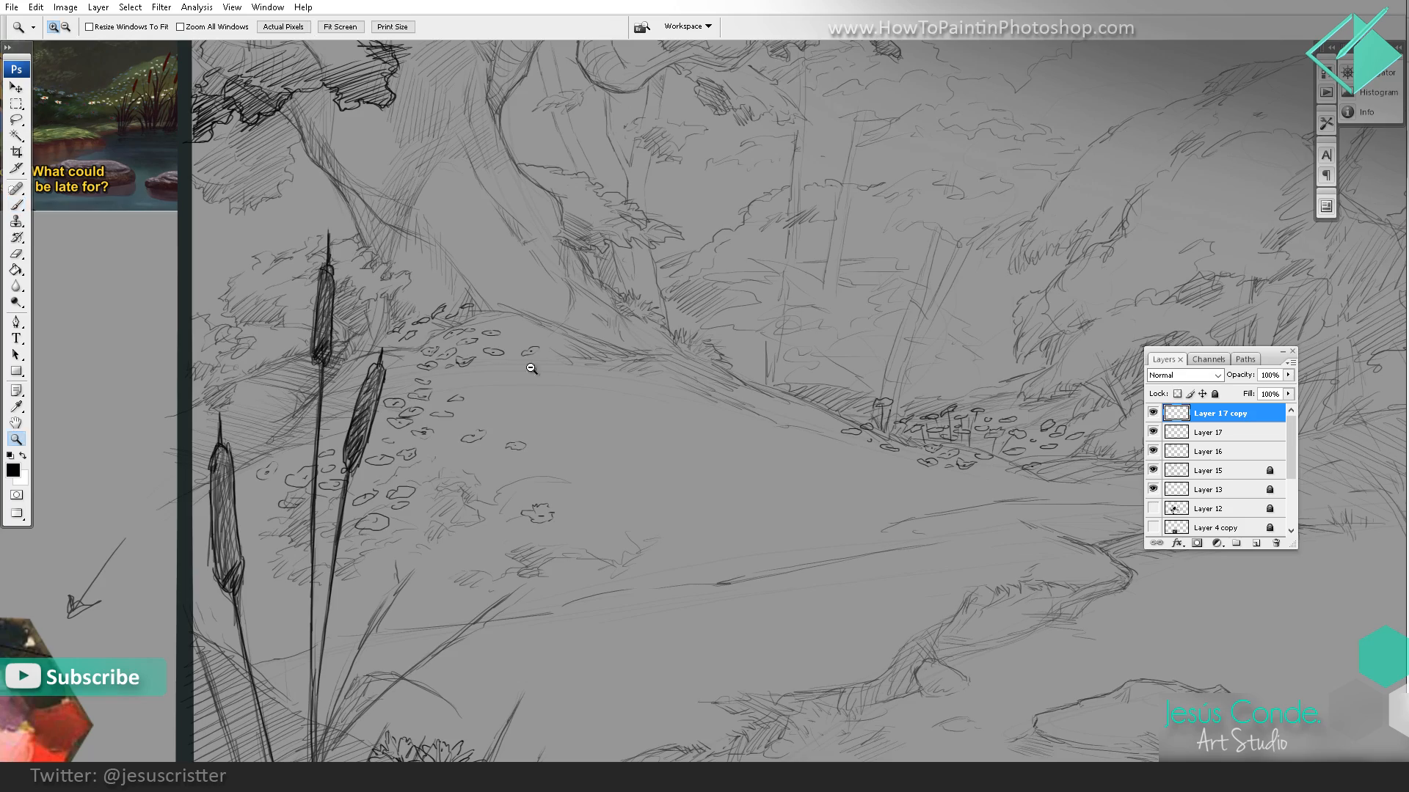
alt+click(534, 373)
alt+click(565, 379)
click(577, 389)
drag(569, 417, 554, 423)
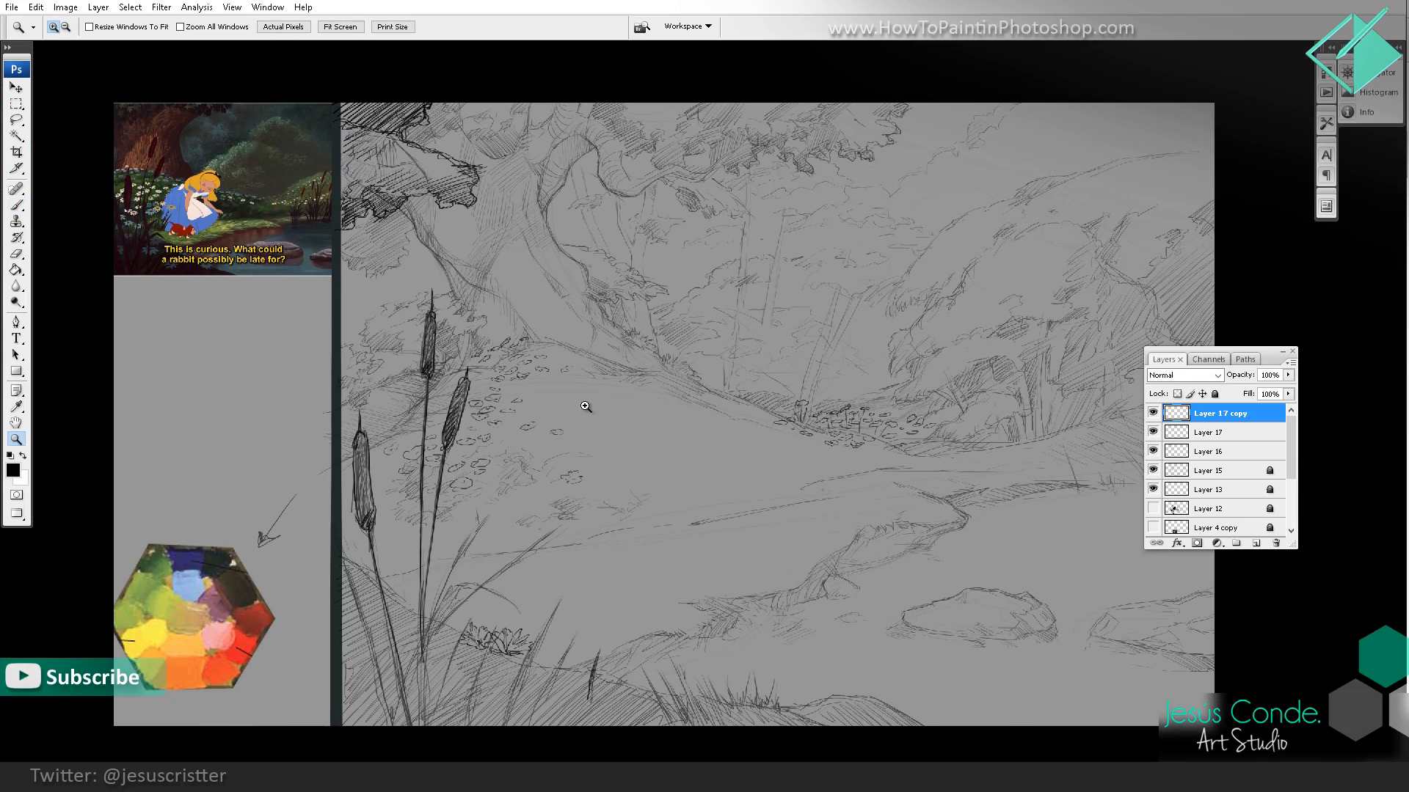
click(638, 371)
click(733, 361)
click(733, 366)
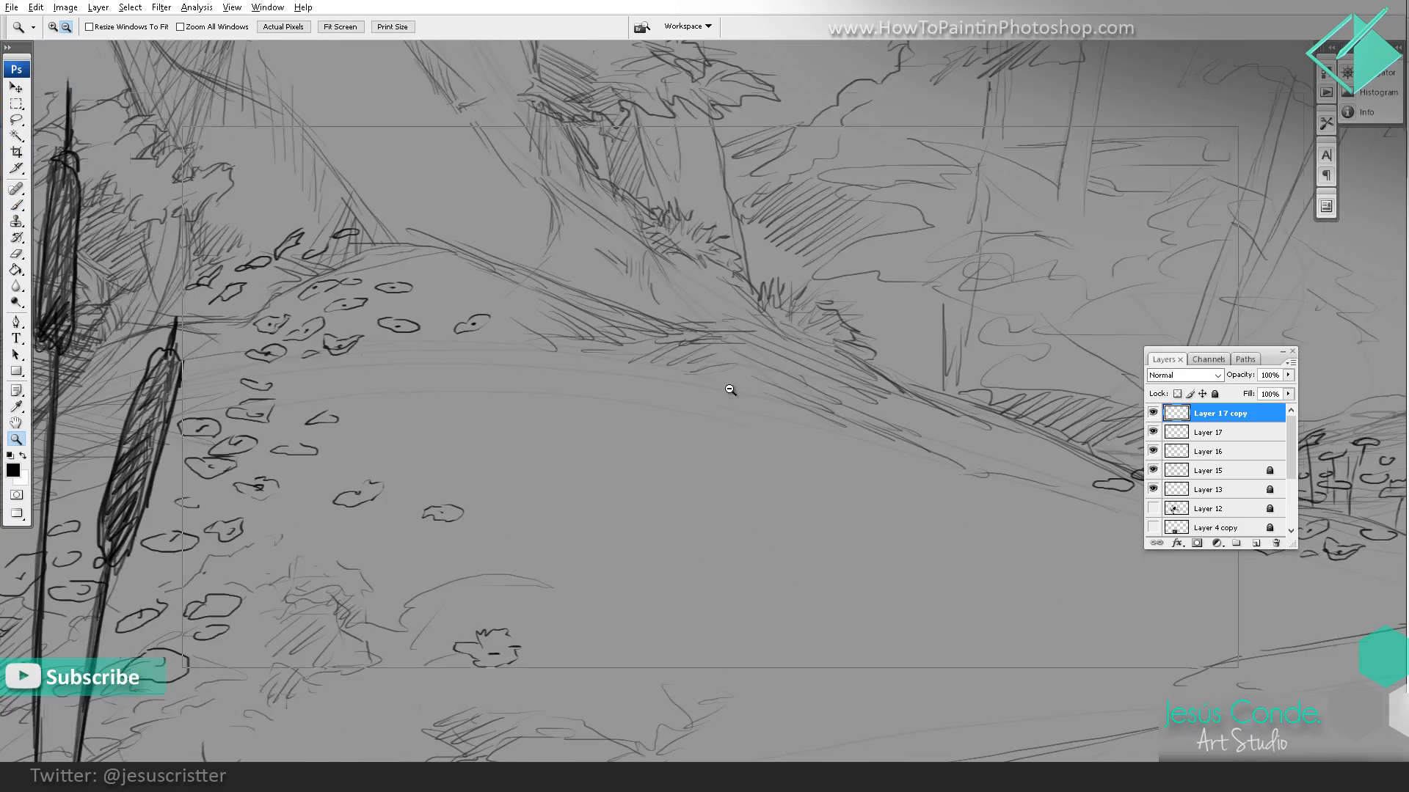
alt+click(733, 390)
alt+click(736, 390)
alt+click(1006, 379)
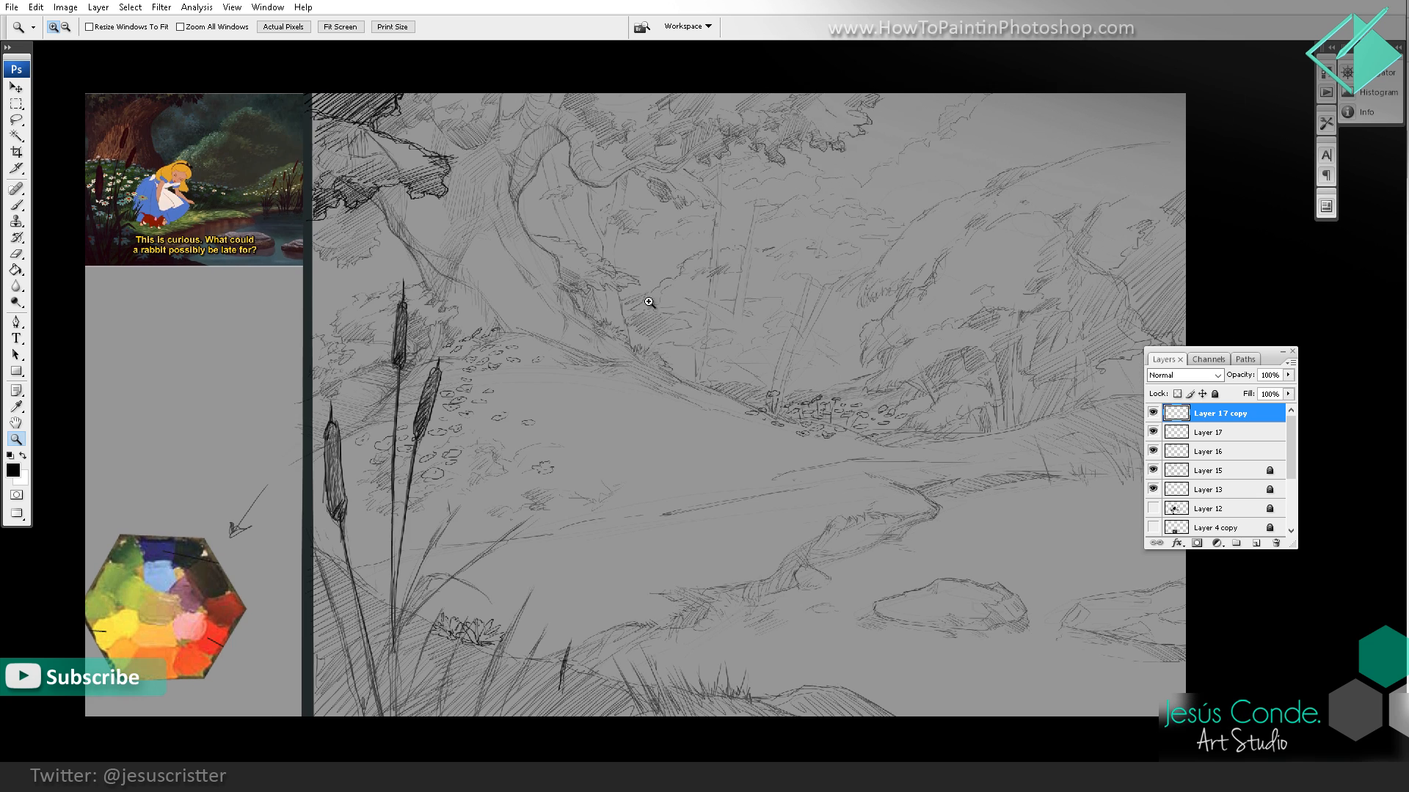
Step: Copy the far flower cluster to a new layer and place it on the mound's crest below the big trunk, rotated about 13.7°
click(17, 104)
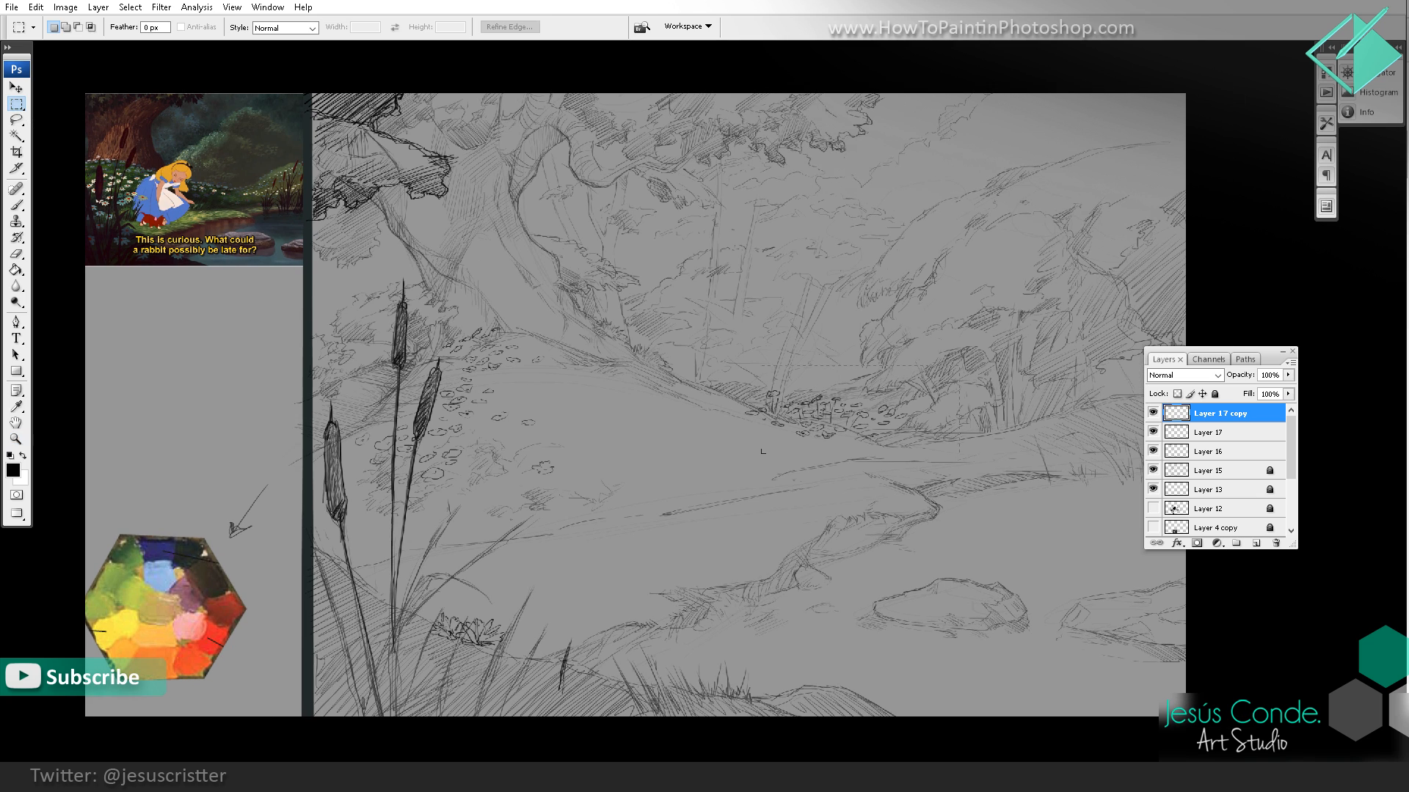
drag(762, 453, 713, 472)
key(ctrl+c)
key(ctrl+v)
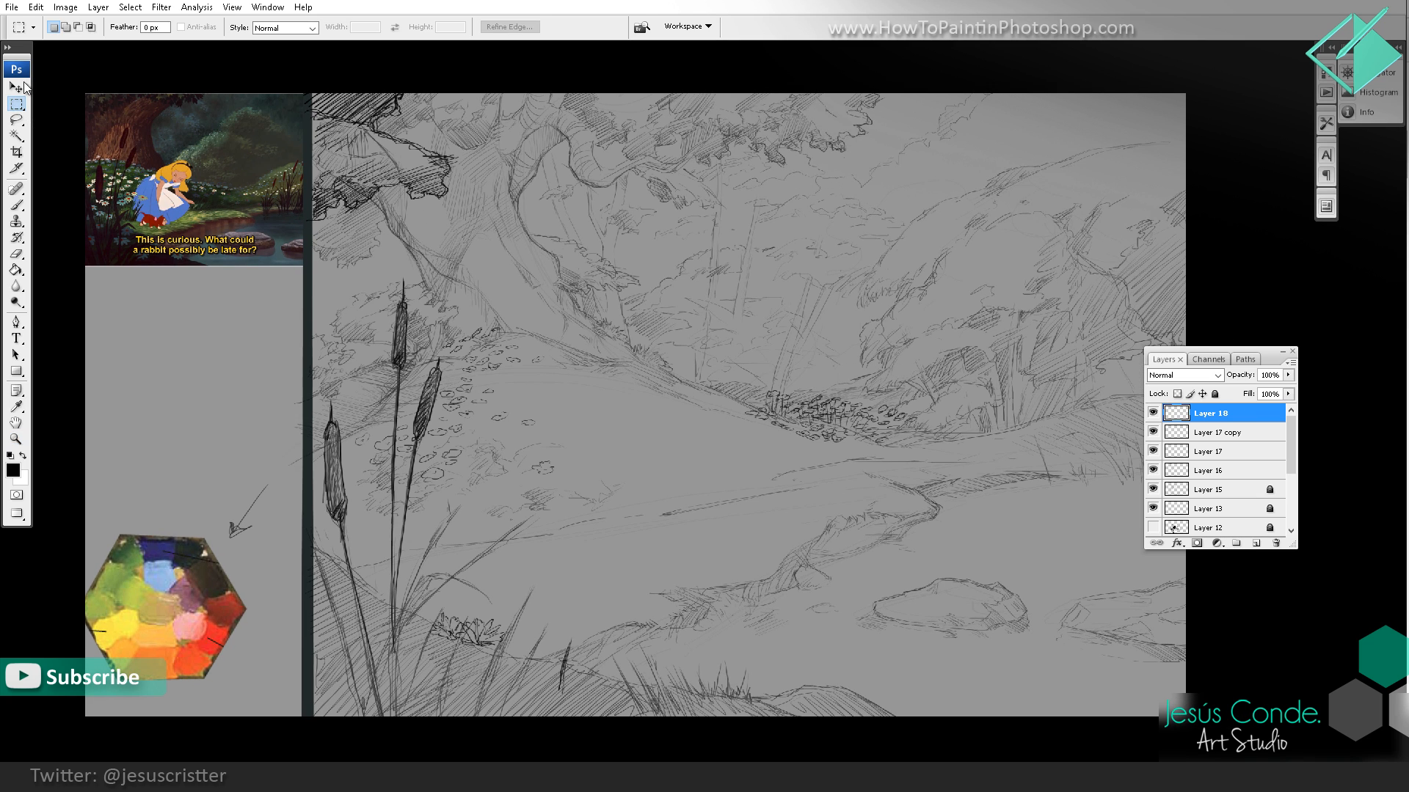
click(18, 88)
drag(804, 418, 601, 367)
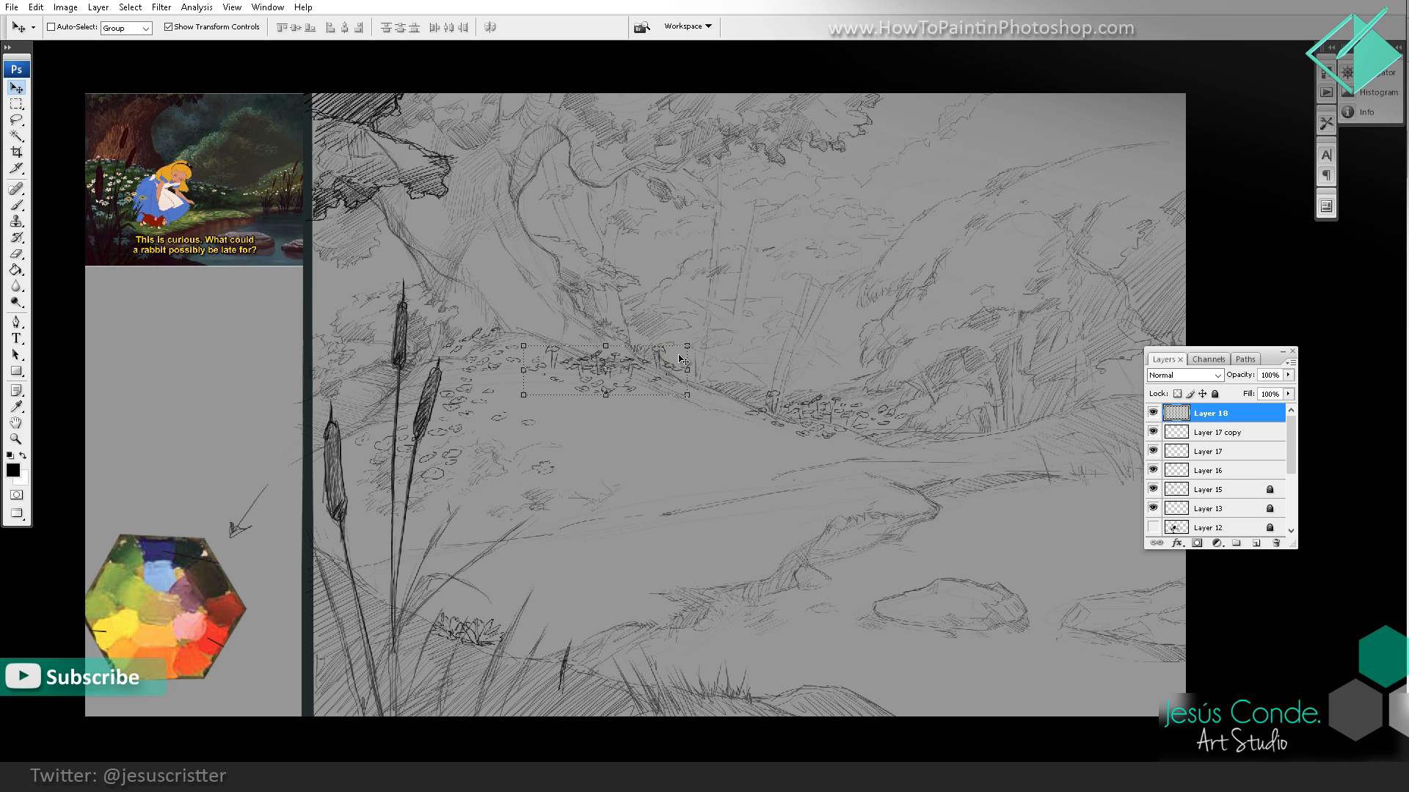
mouse_move(701, 345)
mouse_down()
mouse_move(710, 382)
mouse_move(649, 336)
mouse_move(708, 349)
mouse_up()
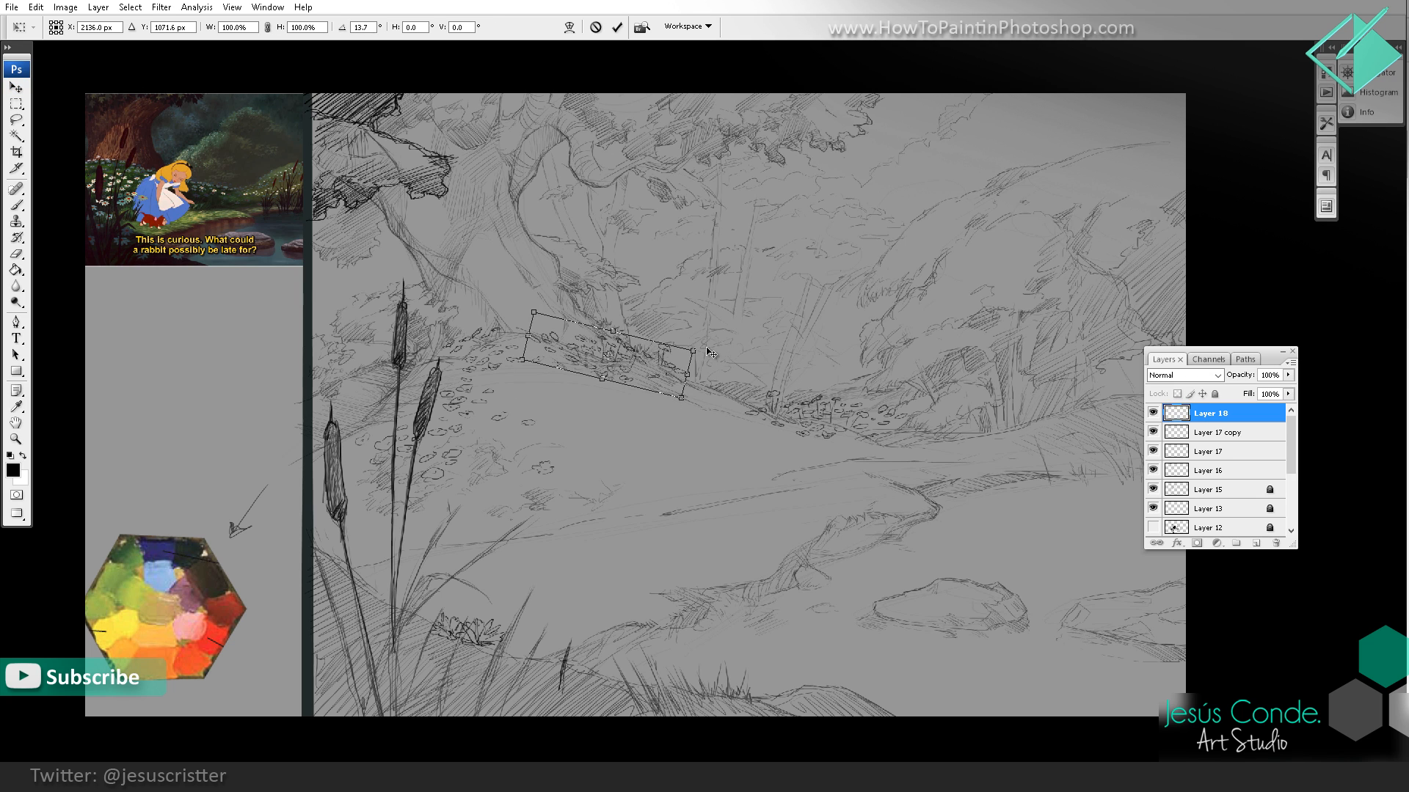
key(Return)
Step: Sketch a few small flowers down the slope to link the copied cluster with the flowers at the mound's far end
key(z)
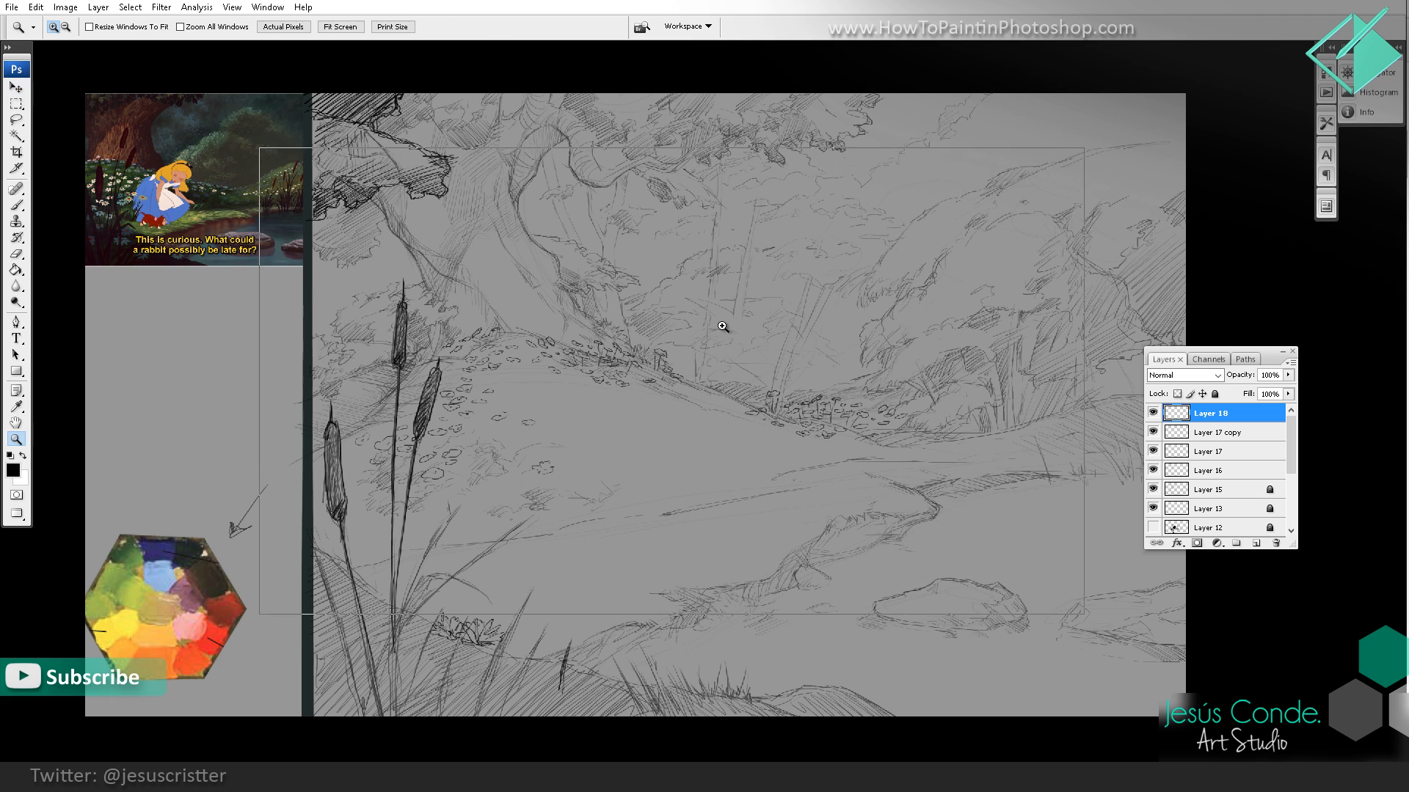
click(723, 326)
key(b)
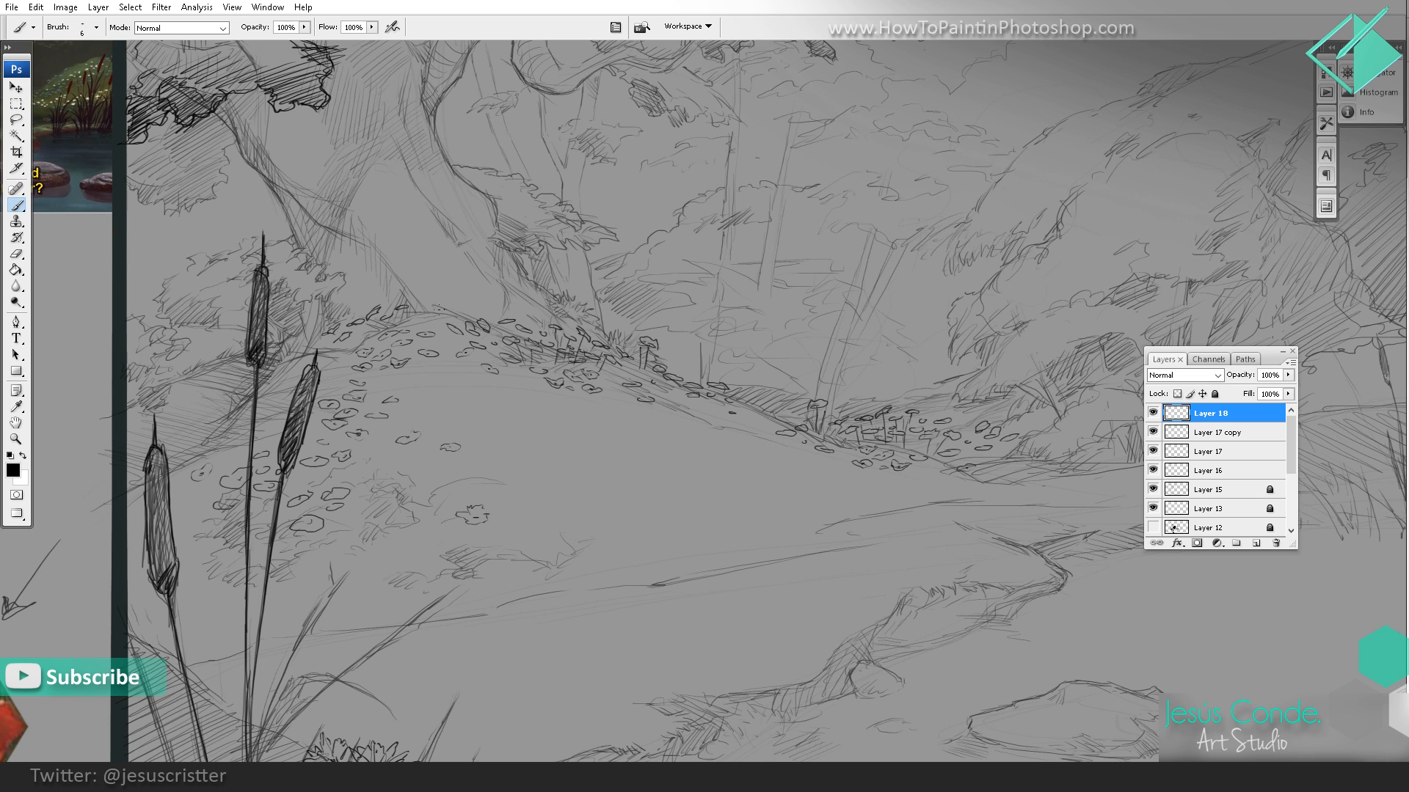
Step: Draw two small cattails with a tuft of grass blades at their base on the far bank of the pond
key(z)
alt+click(603, 322)
alt+click(616, 334)
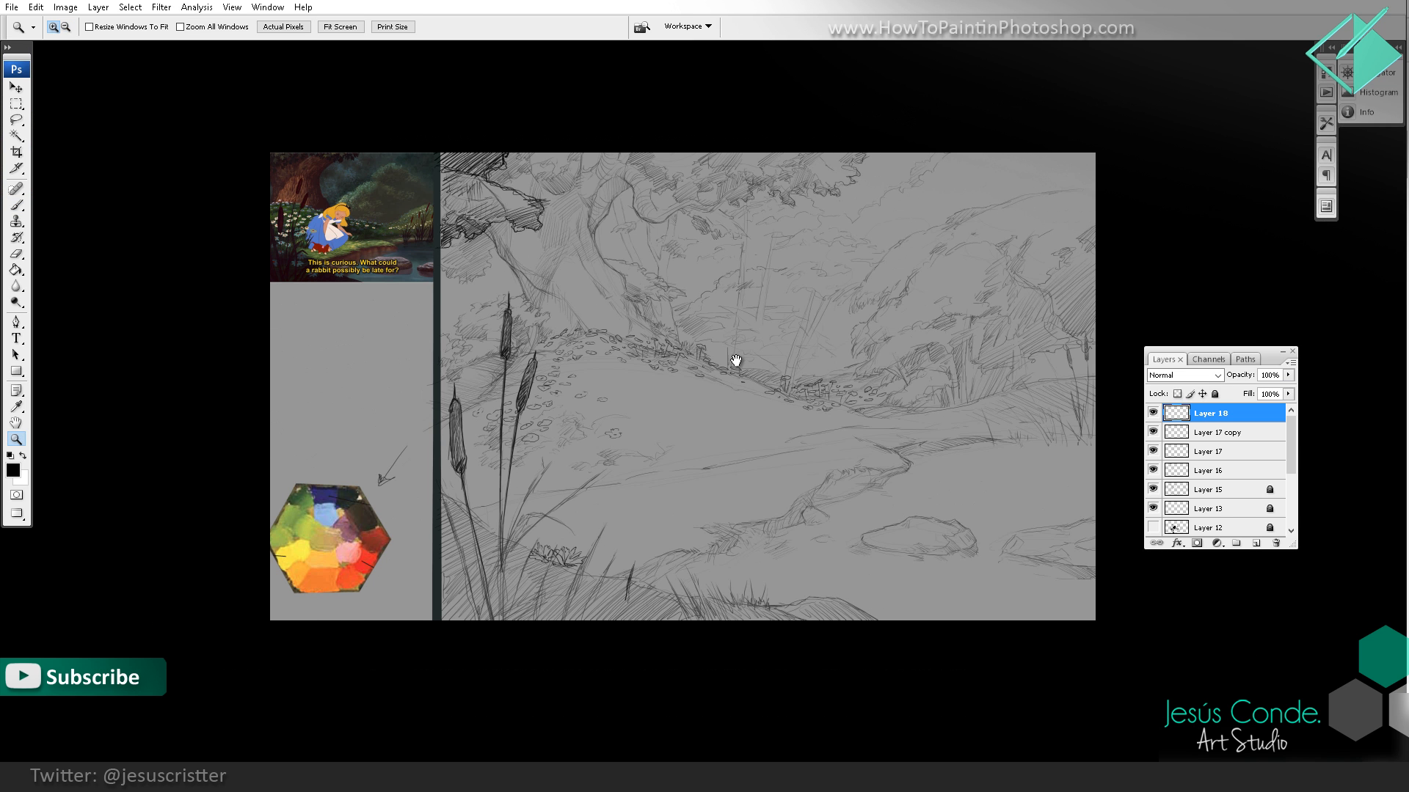
drag(736, 367, 712, 378)
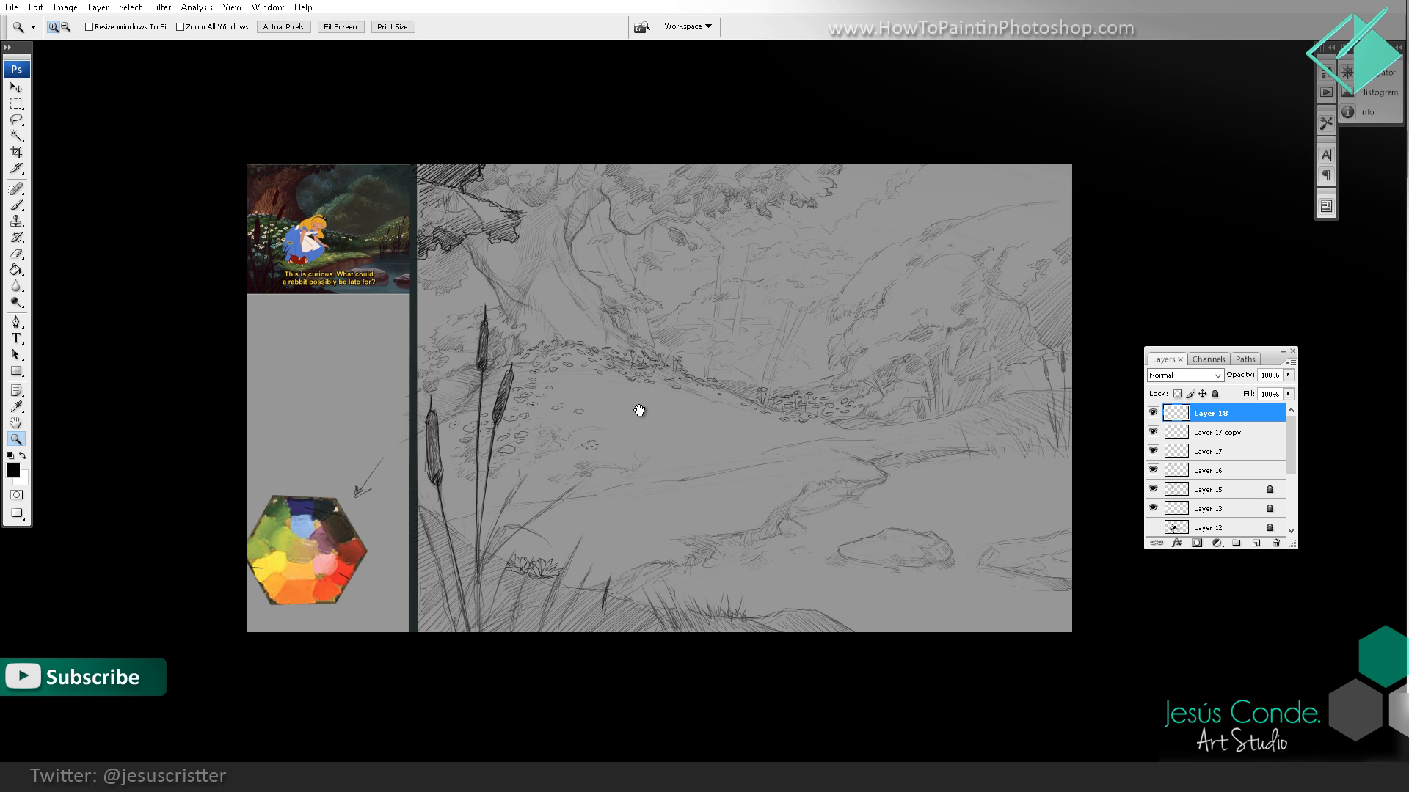
click(1009, 415)
key(b)
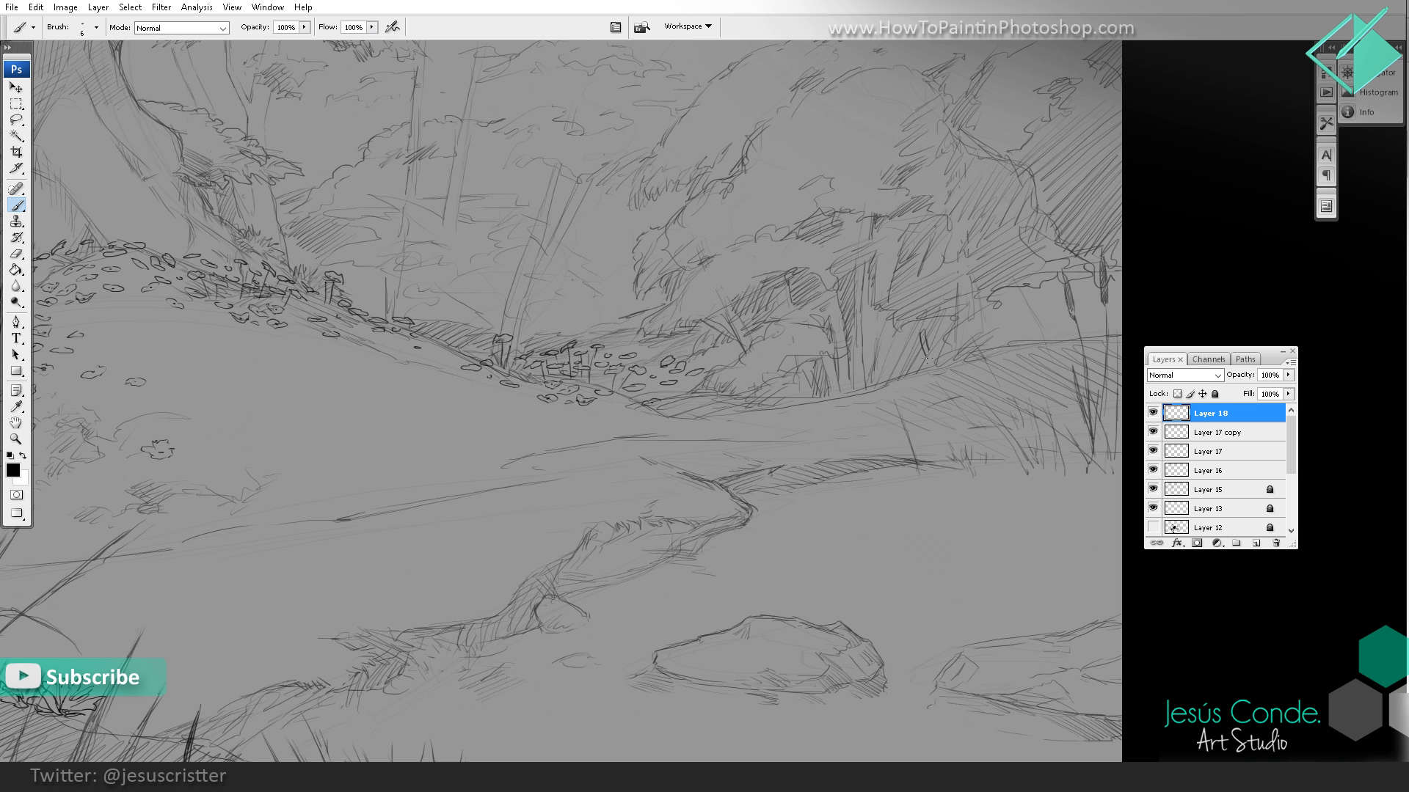
drag(934, 369, 967, 467)
mouse_move(958, 412)
mouse_down()
mouse_move(969, 459)
mouse_move(953, 373)
mouse_up()
drag(972, 420, 967, 383)
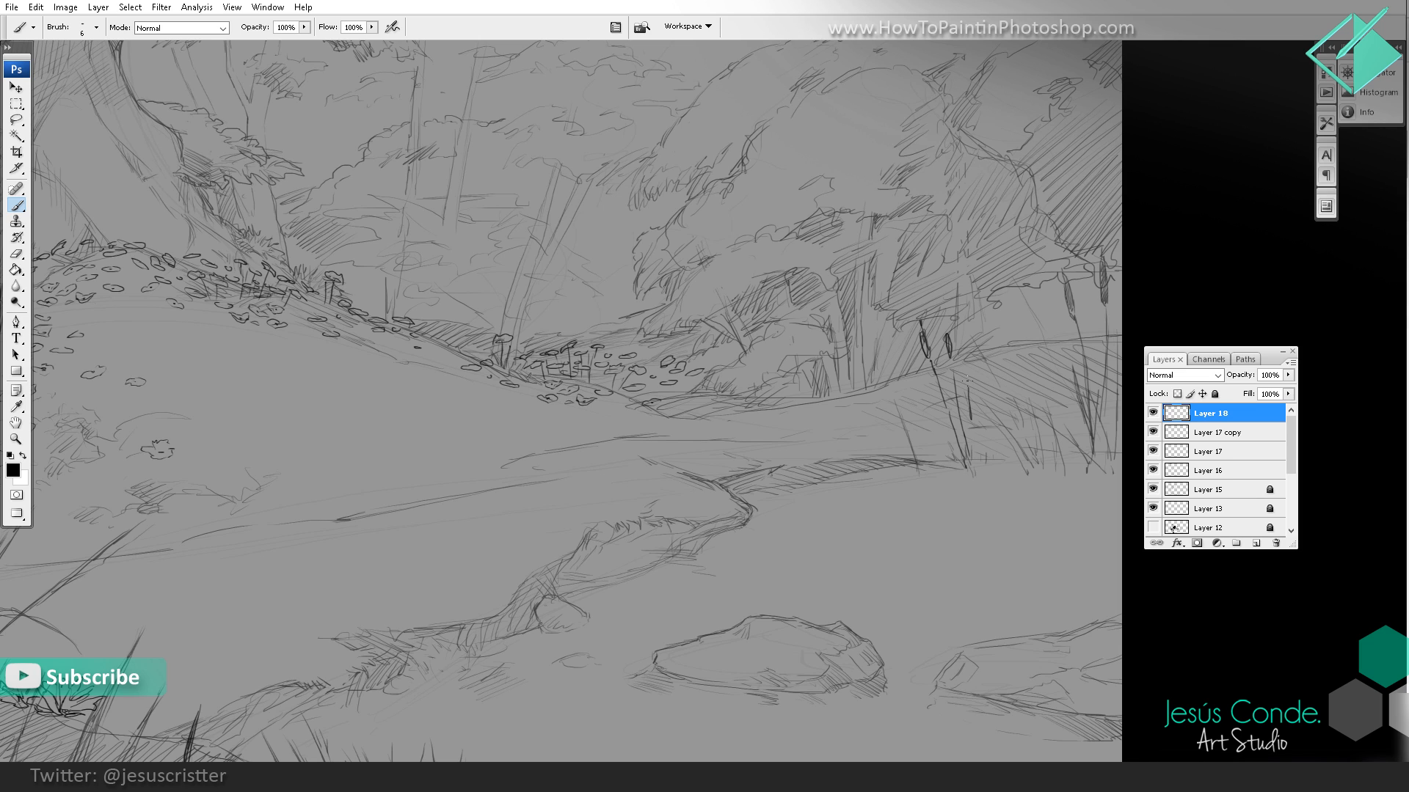
mouse_move(976, 459)
mouse_down()
mouse_move(952, 397)
mouse_move(911, 385)
mouse_move(941, 447)
mouse_move(918, 424)
mouse_move(921, 446)
mouse_move(988, 416)
mouse_up()
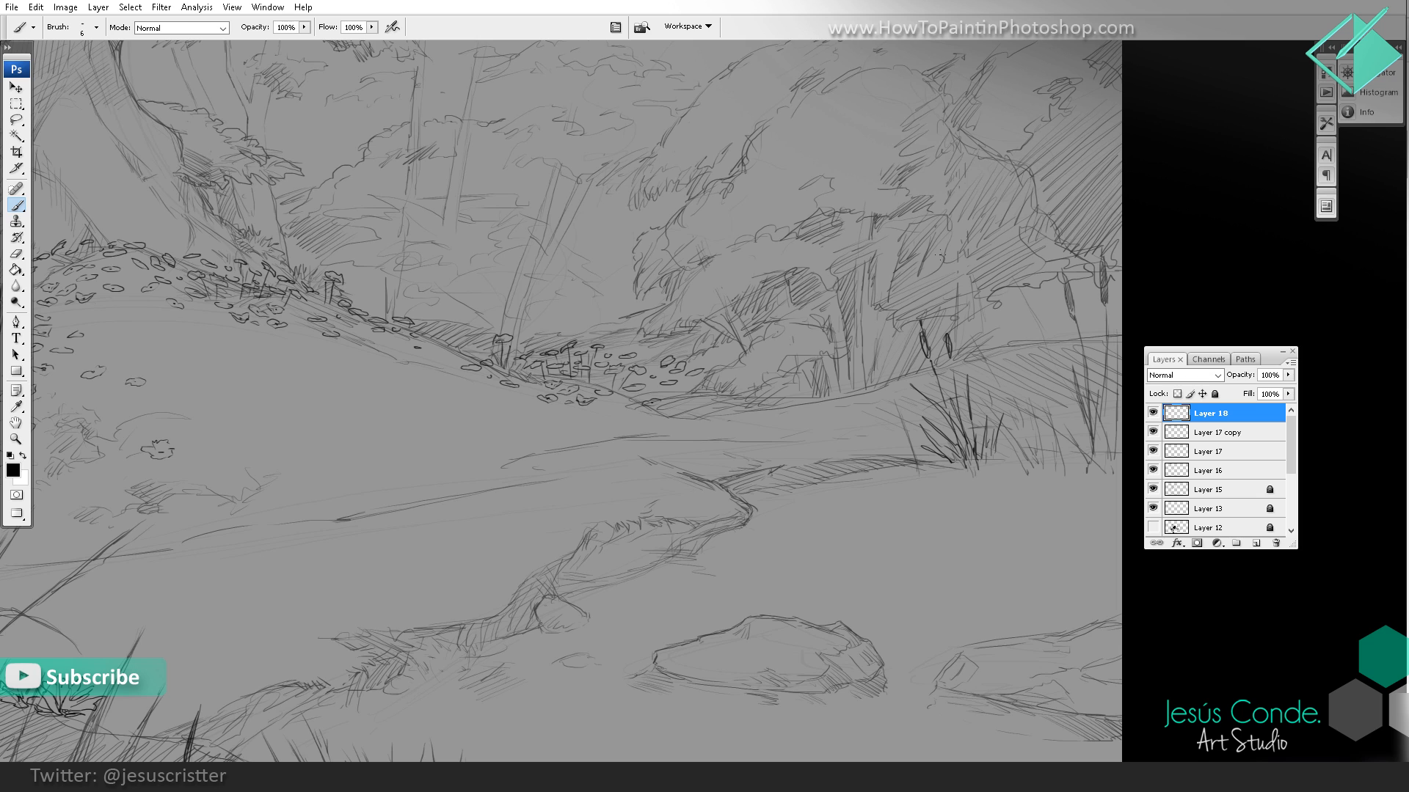
Step: Add another cattail beside the far-bank pair and sketch short grass blades on both sides of the tuft
drag(980, 377, 883, 336)
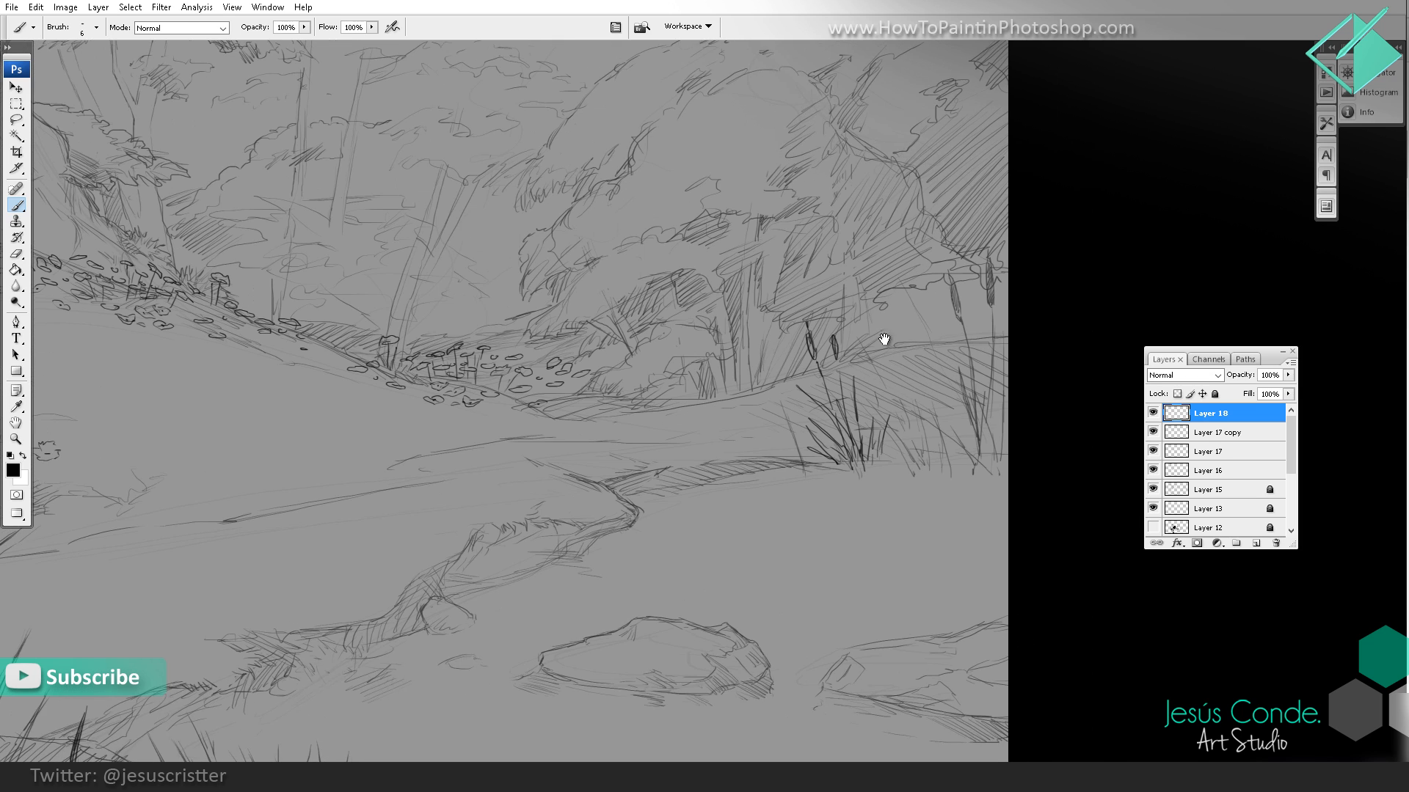
mouse_move(879, 432)
mouse_down()
mouse_move(882, 464)
mouse_move(884, 360)
mouse_up()
drag(899, 477, 906, 434)
drag(910, 449, 915, 427)
mouse_move(775, 471)
mouse_down()
mouse_move(770, 417)
mouse_move(745, 413)
mouse_up()
drag(756, 473, 745, 438)
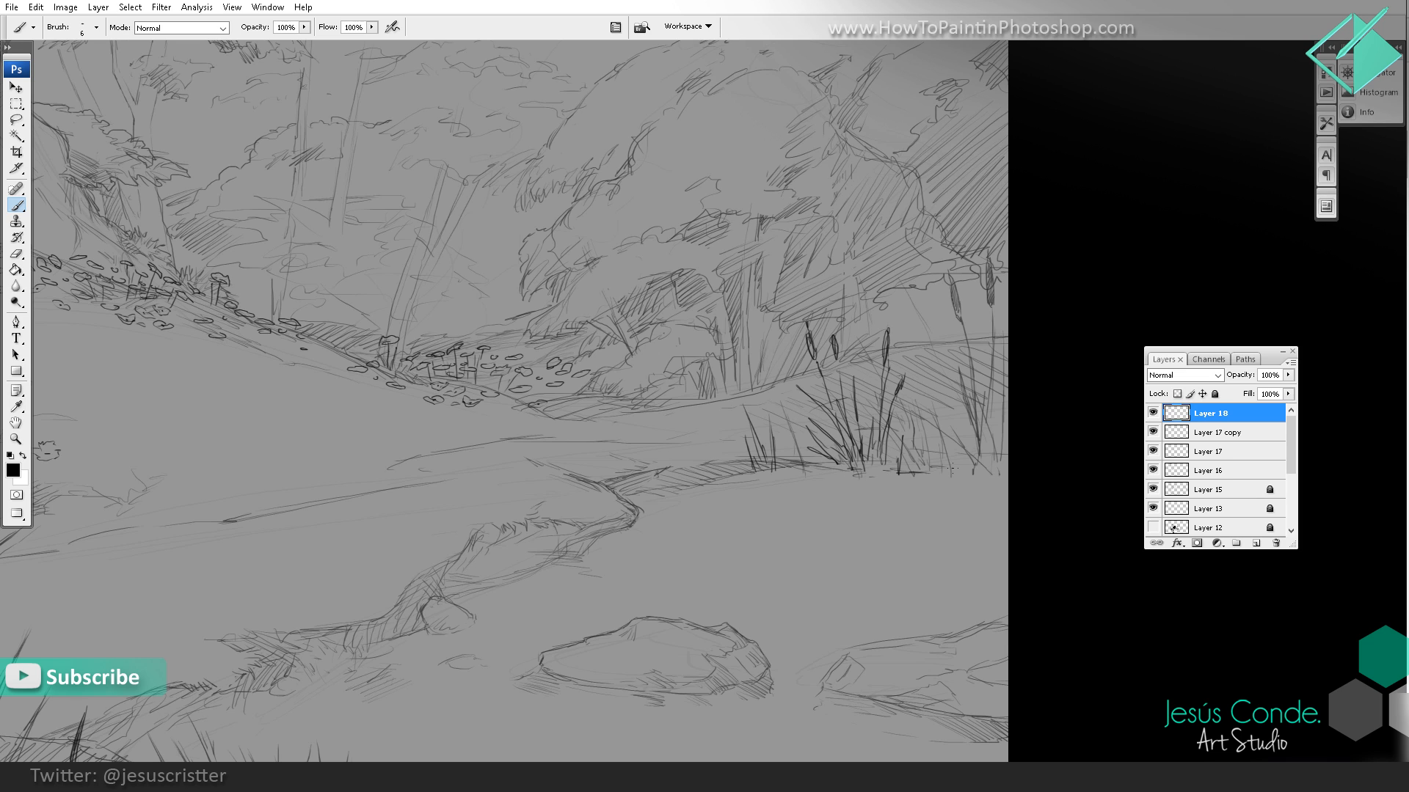
Step: Sketch the waterline under the far-bank reeds and fill the gap toward the canvas edge with tall grass blades
mouse_move(954, 476)
mouse_down()
mouse_move(994, 473)
mouse_move(977, 453)
mouse_move(1007, 455)
mouse_up()
mouse_move(961, 451)
mouse_down()
mouse_move(1006, 454)
mouse_move(996, 461)
mouse_up()
mouse_move(956, 464)
mouse_down()
mouse_move(991, 463)
mouse_move(919, 463)
mouse_up()
drag(930, 404, 935, 445)
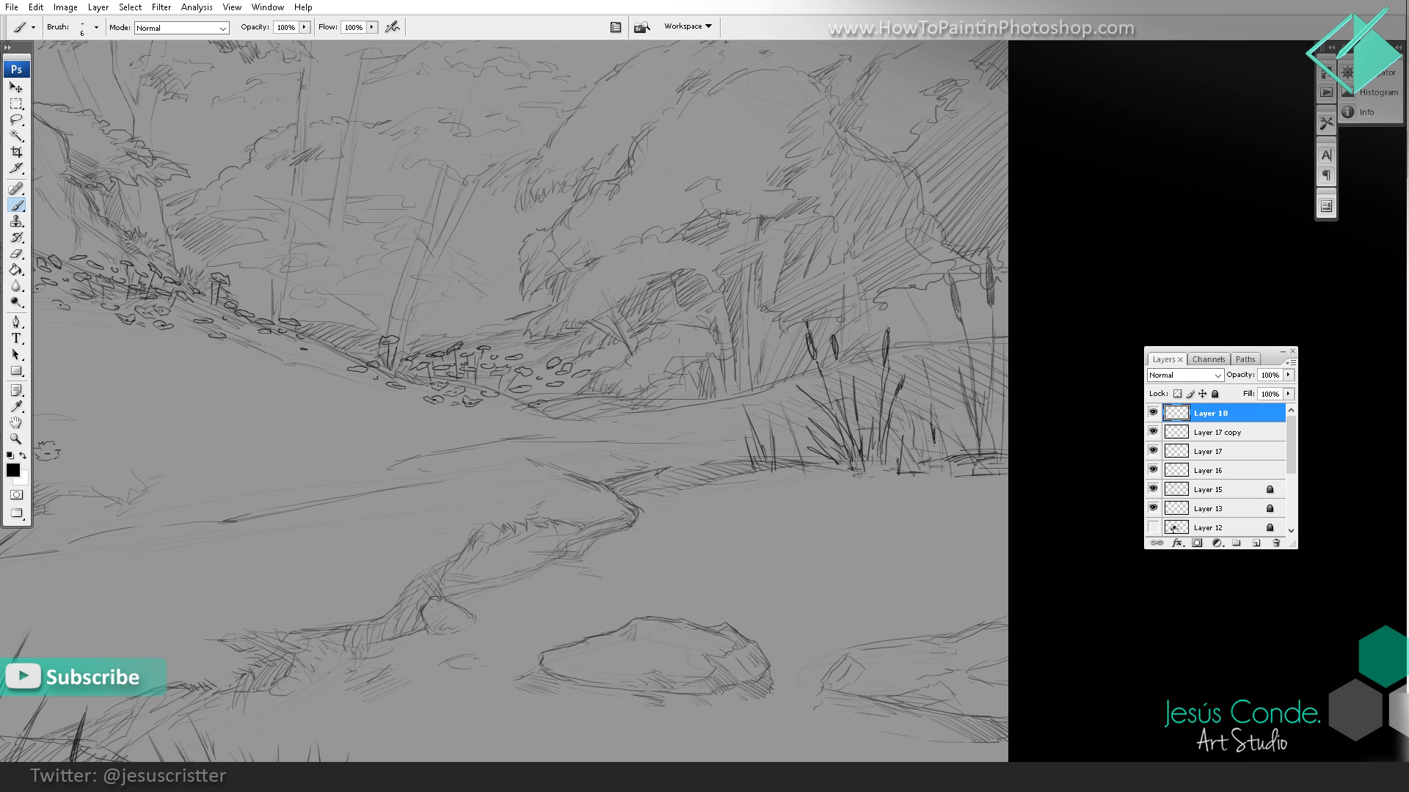
mouse_move(915, 379)
mouse_down()
mouse_move(928, 451)
mouse_move(947, 411)
mouse_up()
mouse_move(947, 453)
mouse_down()
mouse_move(953, 356)
mouse_move(1007, 352)
mouse_move(998, 328)
mouse_up()
drag(990, 442, 976, 327)
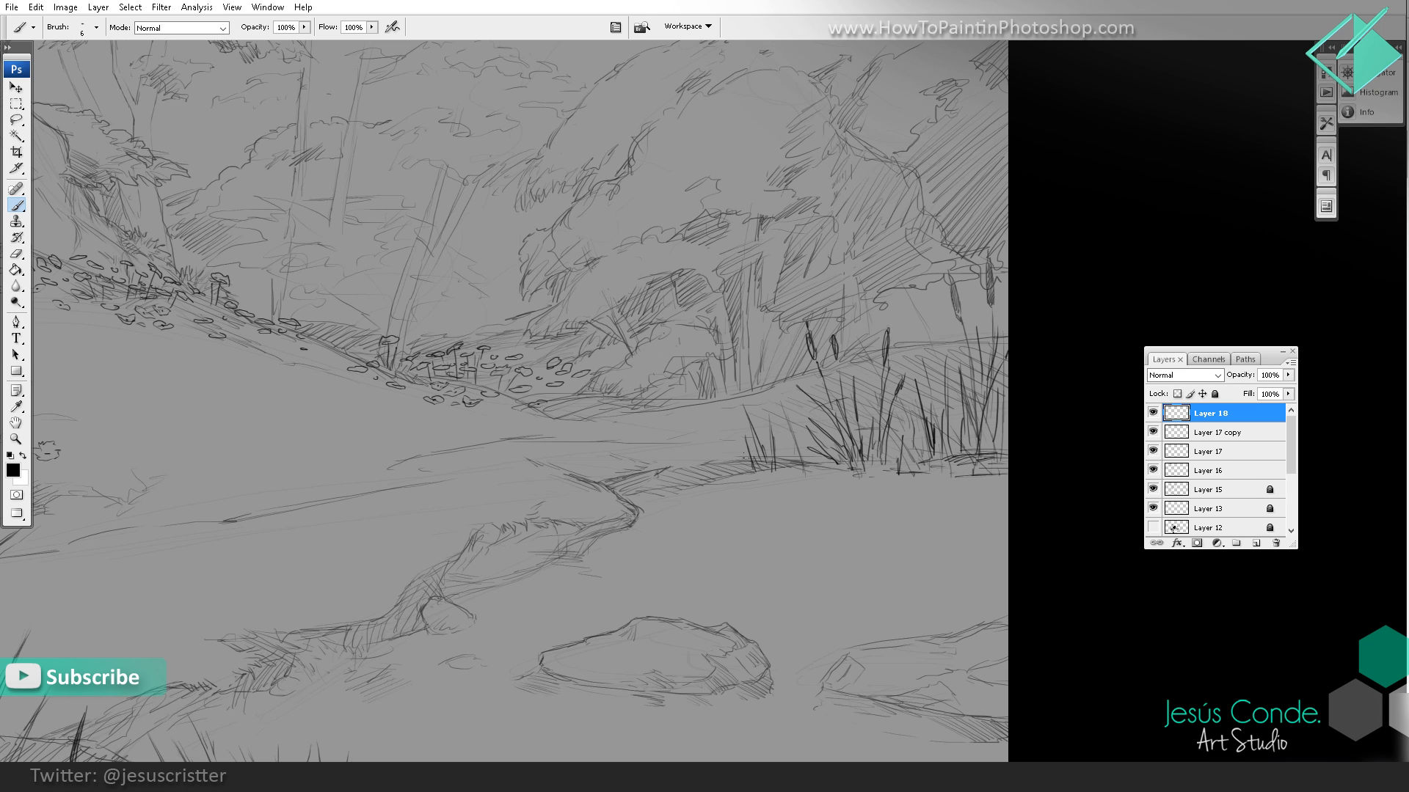
Step: Draw smaller cattails and grass blades farther along the far bank, toward the bend of the shoreline
drag(700, 471, 695, 438)
mouse_move(707, 477)
mouse_down()
mouse_move(710, 434)
mouse_move(729, 437)
mouse_up()
mouse_move(702, 488)
mouse_down()
mouse_move(691, 457)
mouse_move(698, 472)
mouse_up()
mouse_move(708, 419)
mouse_down()
mouse_move(709, 394)
mouse_move(708, 471)
mouse_up()
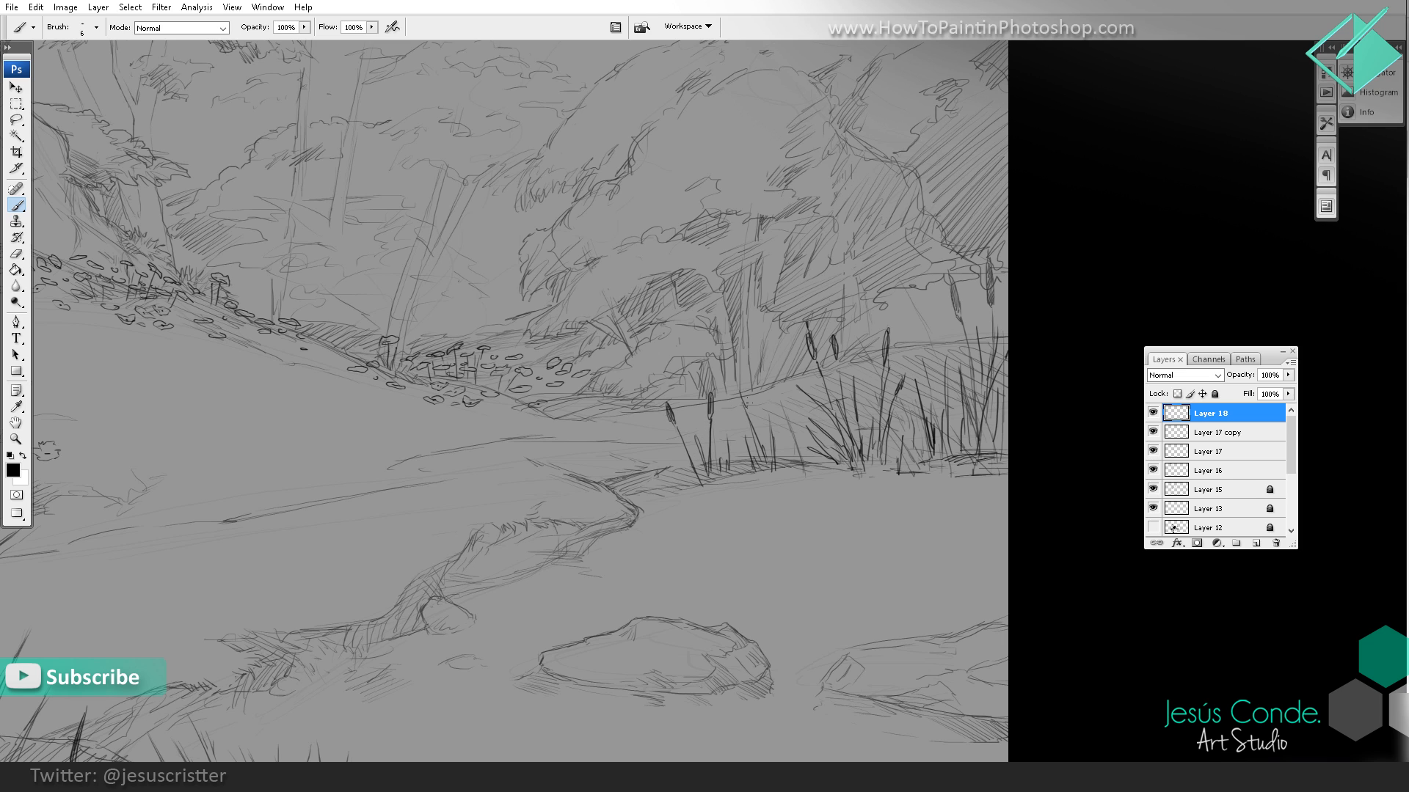
drag(745, 408, 759, 455)
Step: Add cattails among the reeds near the canvas edge and darken the existing cattail heads there
key(ctrl+alt+space)
ctrl+alt+click(843, 363)
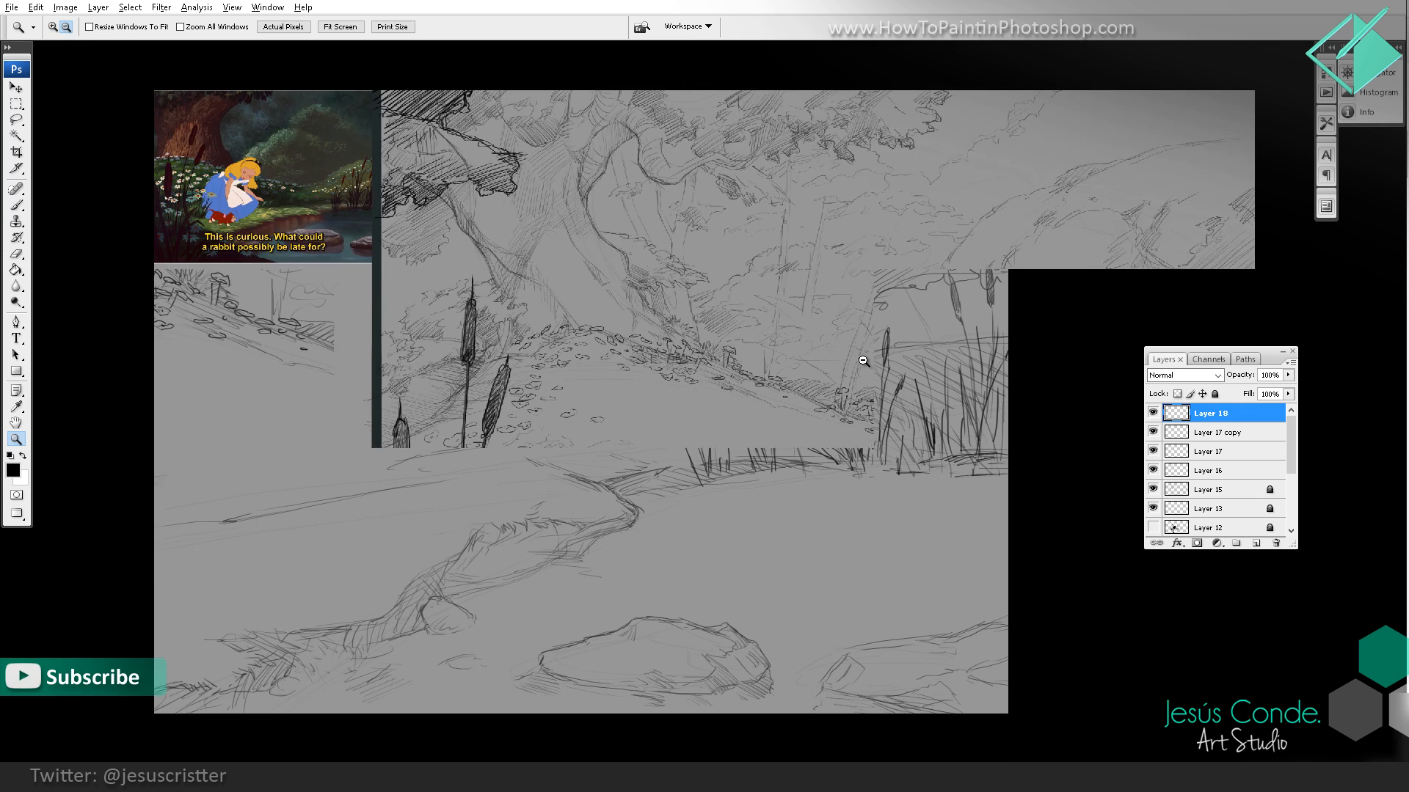
ctrl+alt+click(909, 342)
ctrl+alt+click(944, 349)
drag(981, 358, 902, 410)
ctrl+click(943, 371)
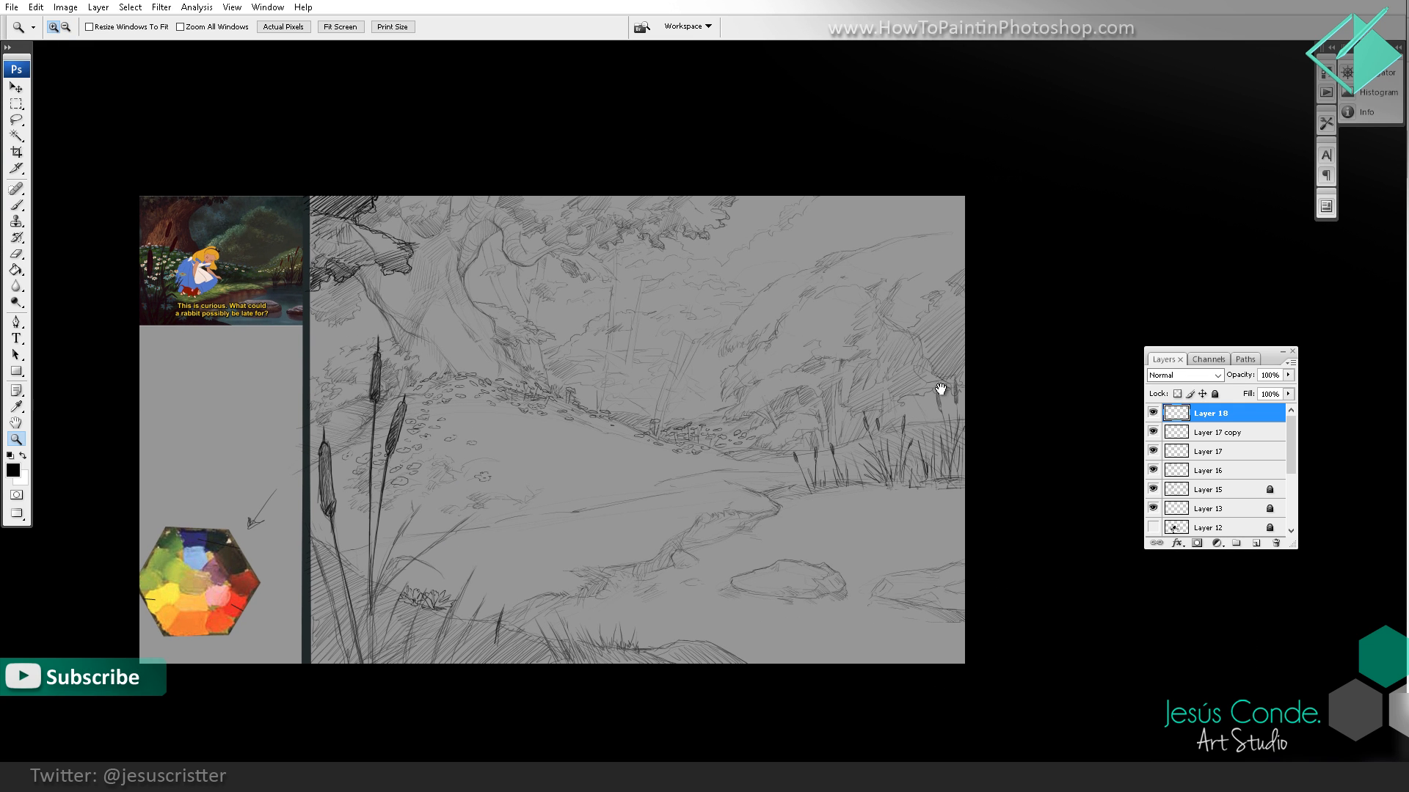
ctrl+click(968, 407)
ctrl+click(1017, 392)
drag(300, 536, 835, 328)
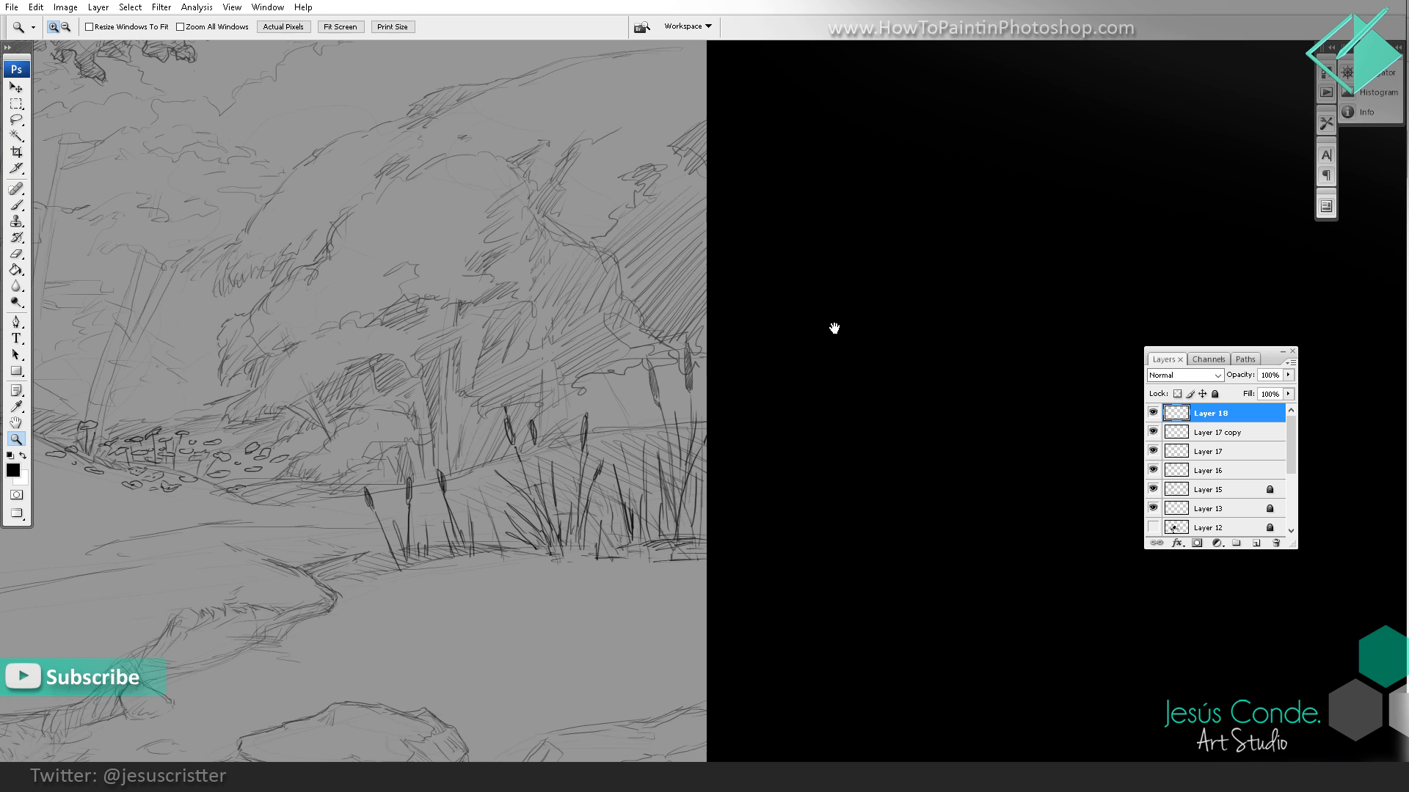
drag(635, 514, 637, 393)
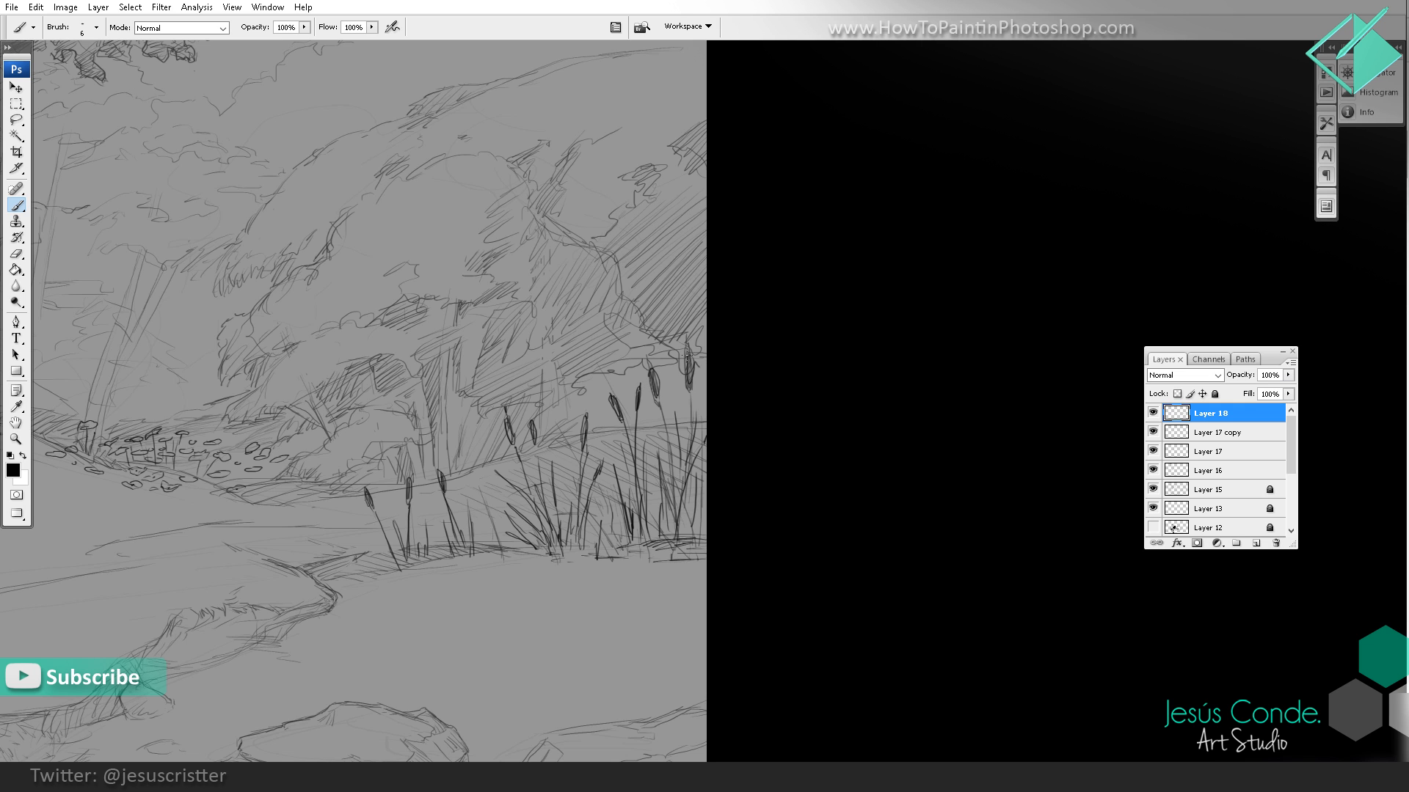
Step: Review the far-bank cattails within the whole composition beside the reference image
key(z)
alt+click(732, 332)
alt+click(738, 335)
alt+click(738, 334)
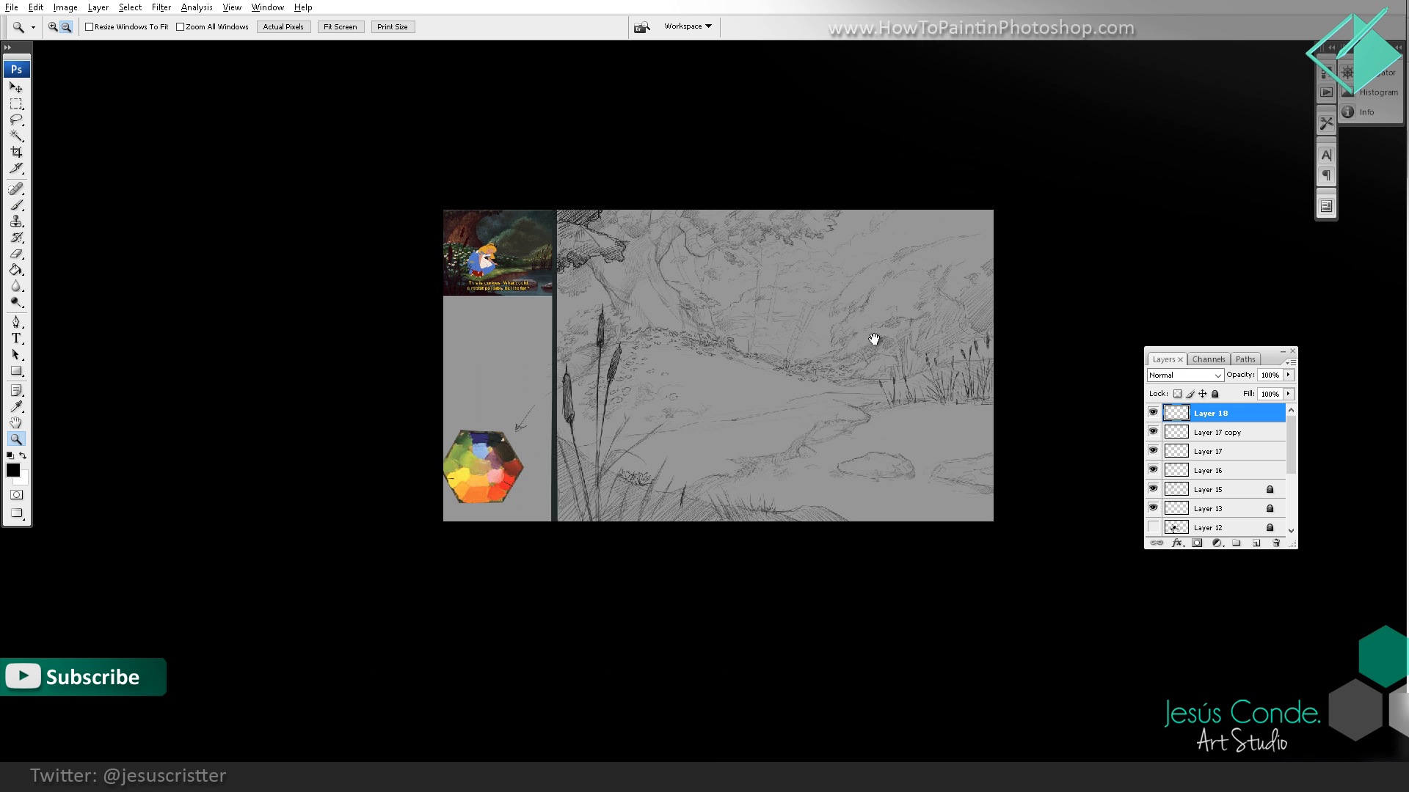
drag(886, 342, 828, 361)
click(827, 360)
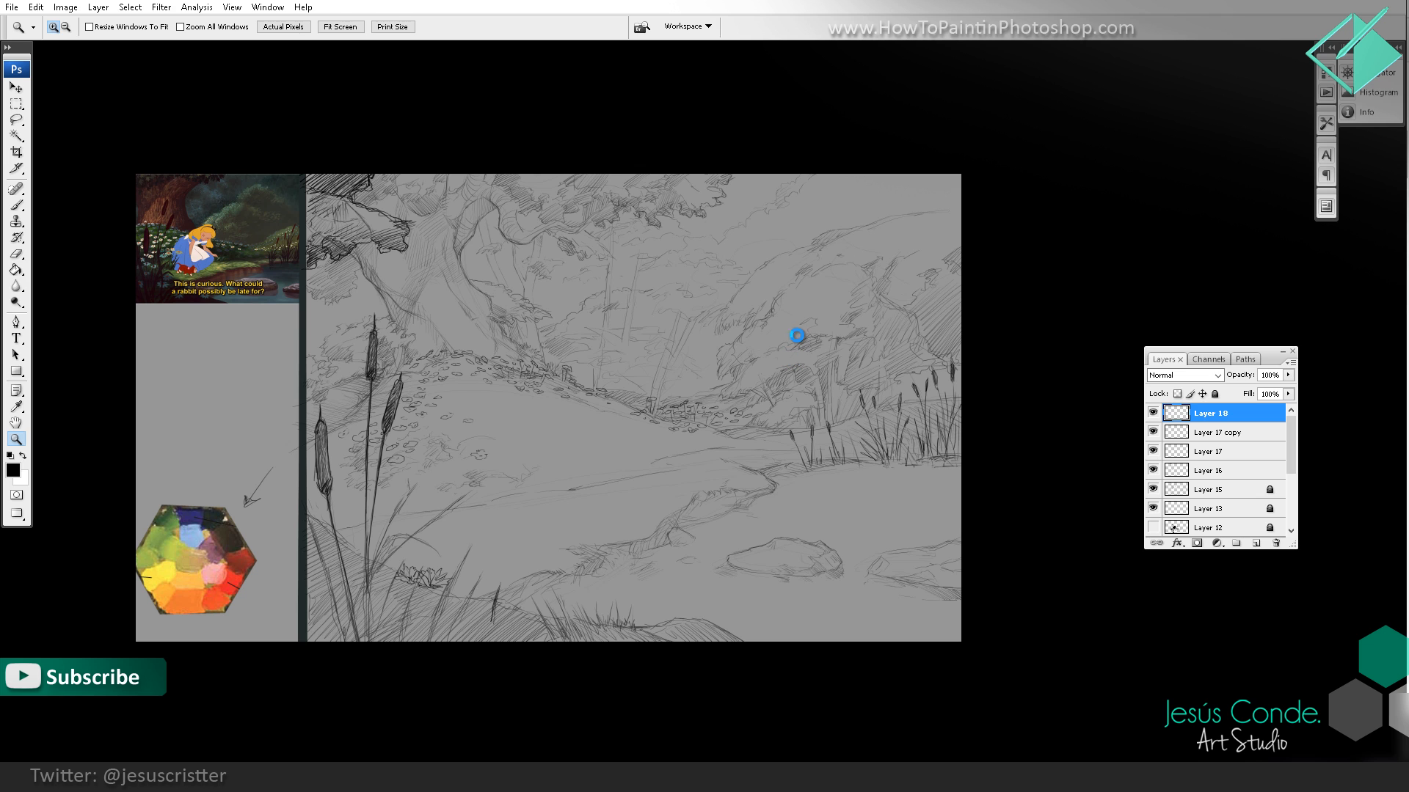
key(b)
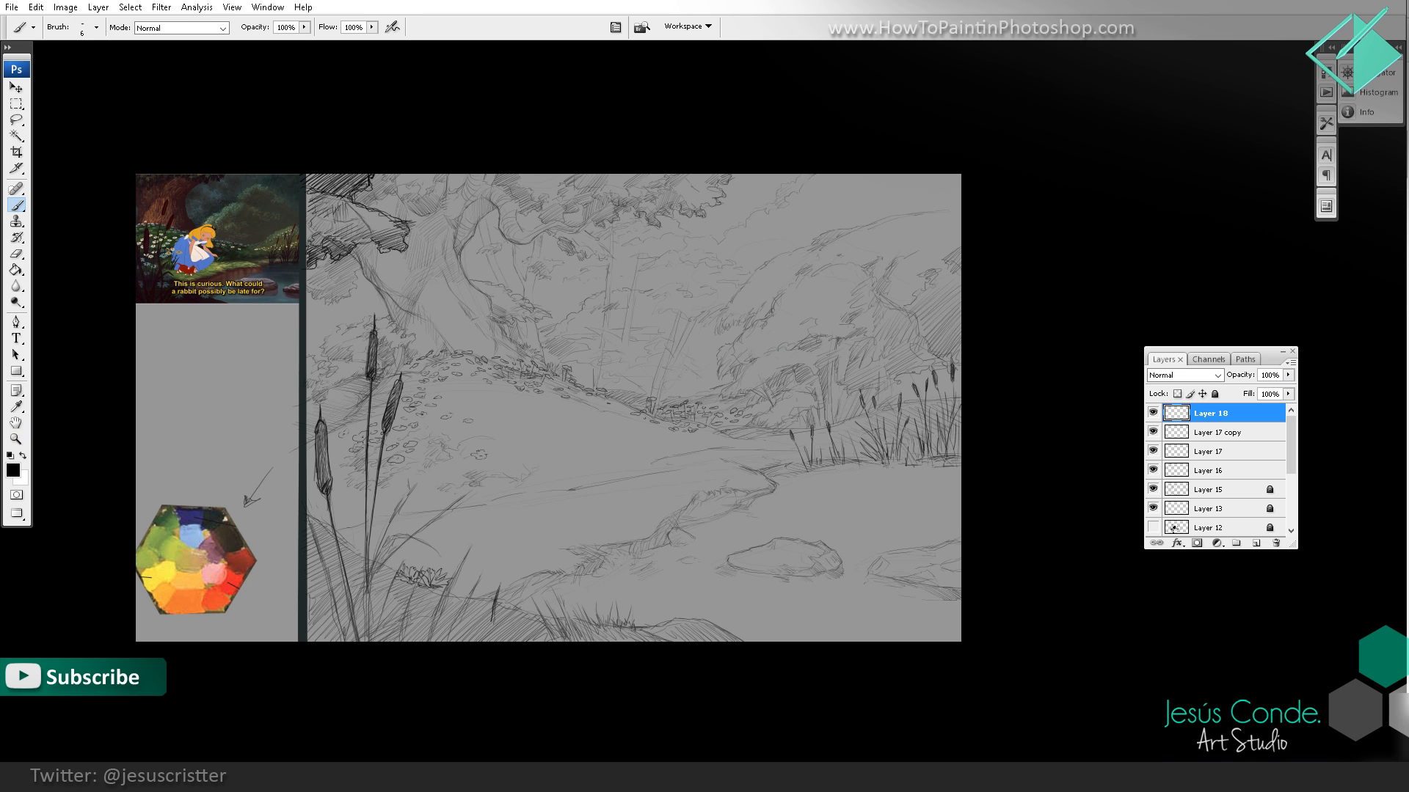
Step: Darken the shading inside the head of the shortest foreground cattail with additional brush strokes
key(z)
click(363, 457)
click(359, 456)
key(b)
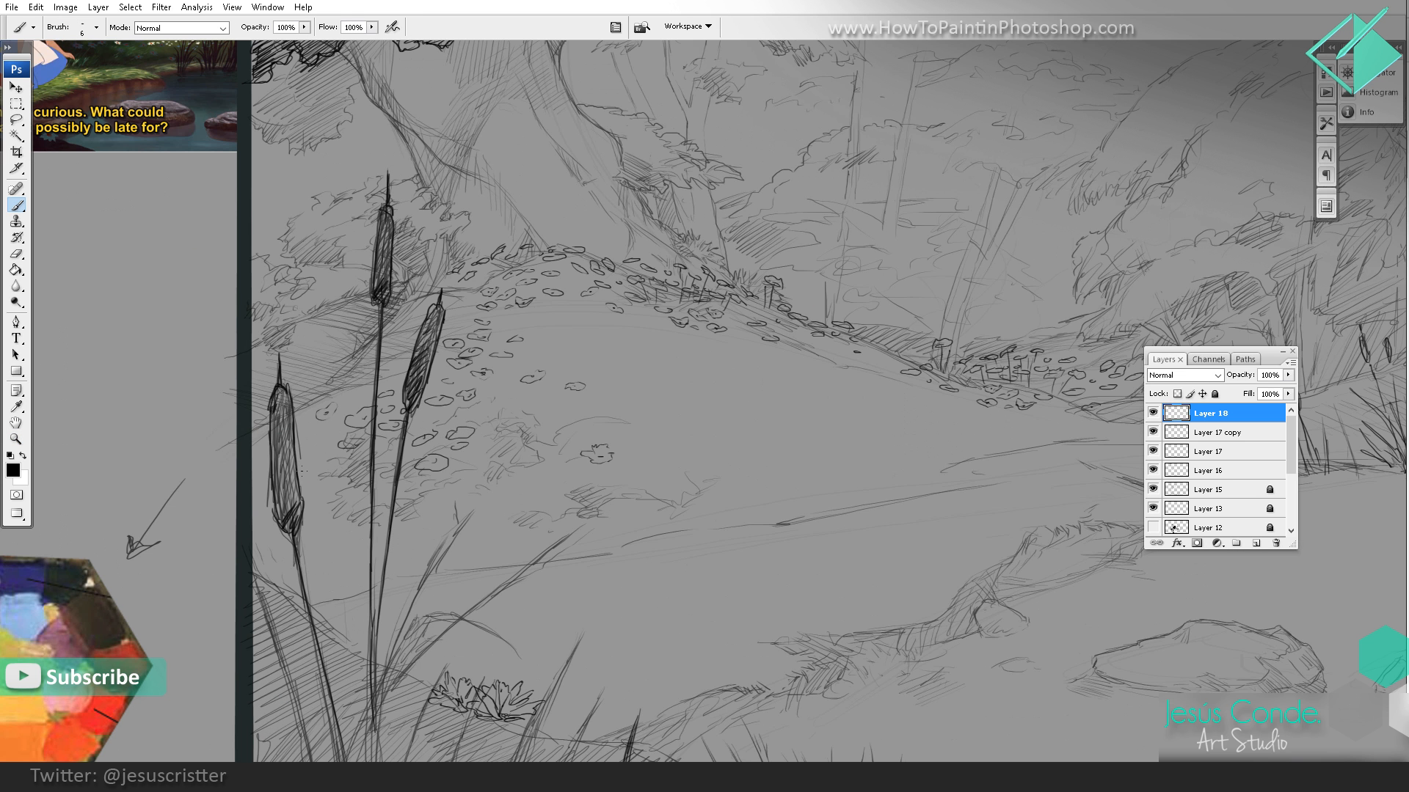
drag(303, 471, 303, 488)
mouse_move(295, 424)
mouse_down()
mouse_move(301, 513)
mouse_move(289, 518)
mouse_move(294, 494)
mouse_move(273, 485)
mouse_move(274, 434)
mouse_up()
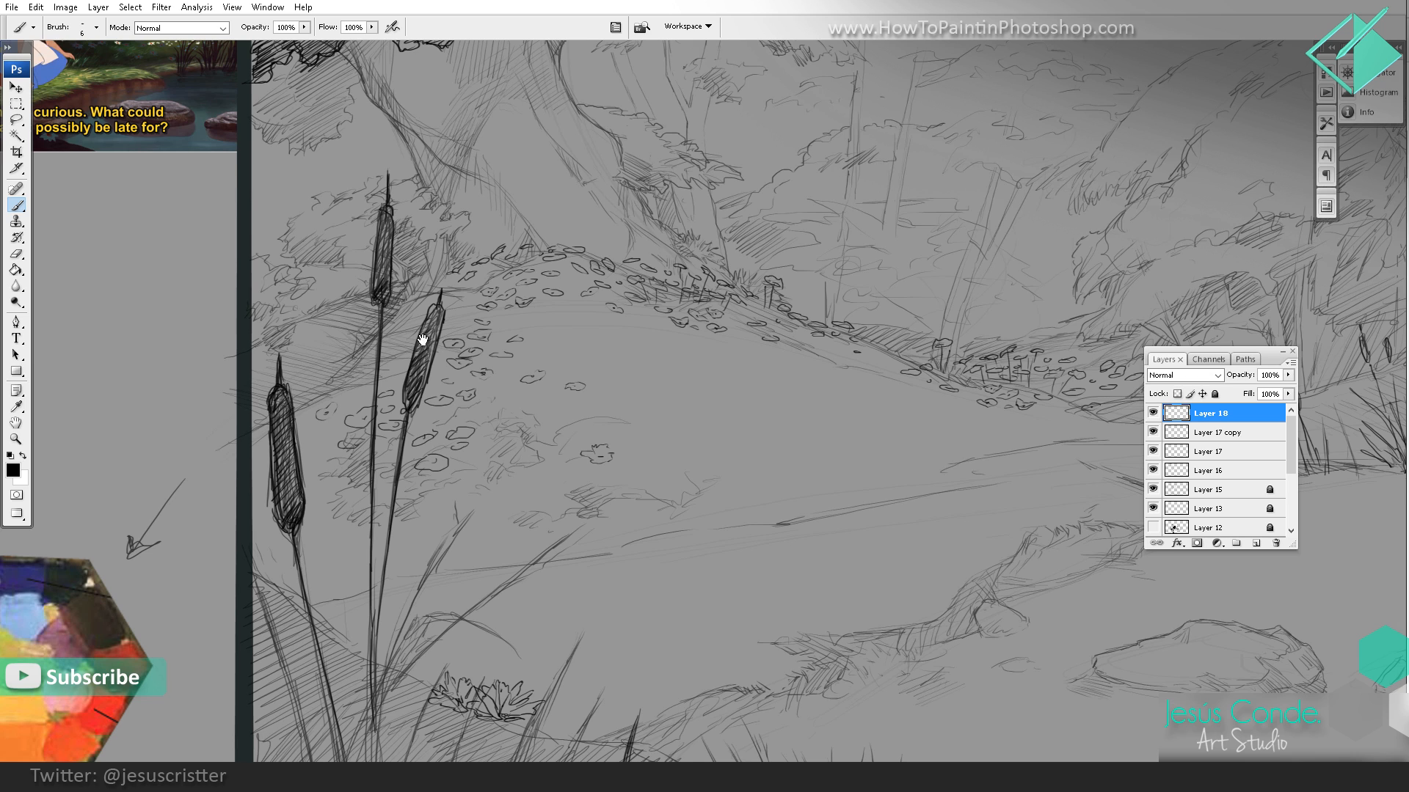
Step: Hide the Hue/Saturation adjustment layer so the sketch sits on a white background
drag(423, 339, 389, 410)
alt+click(505, 316)
ctrl+alt+click(529, 317)
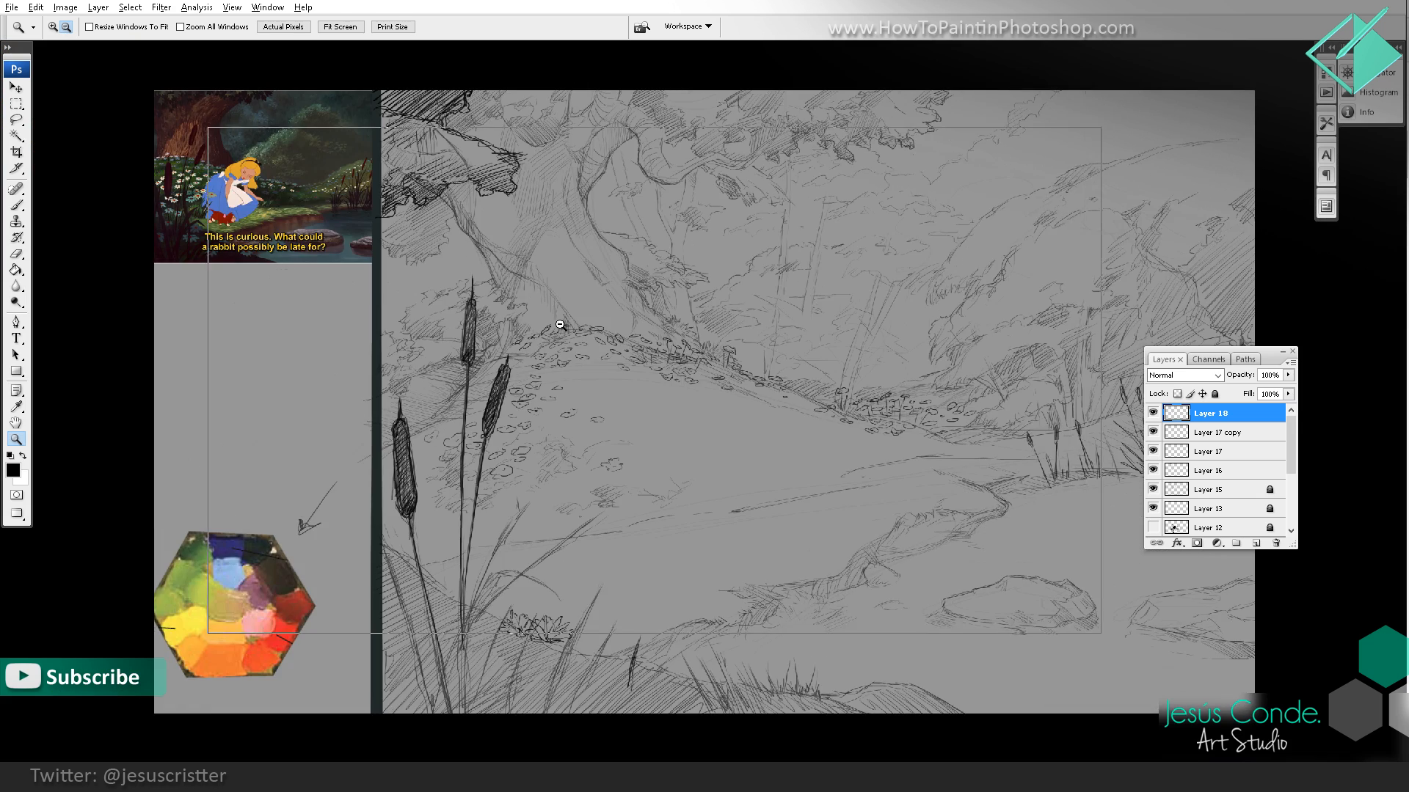
ctrl+alt+click(540, 328)
drag(742, 380, 684, 400)
ctrl+click(686, 400)
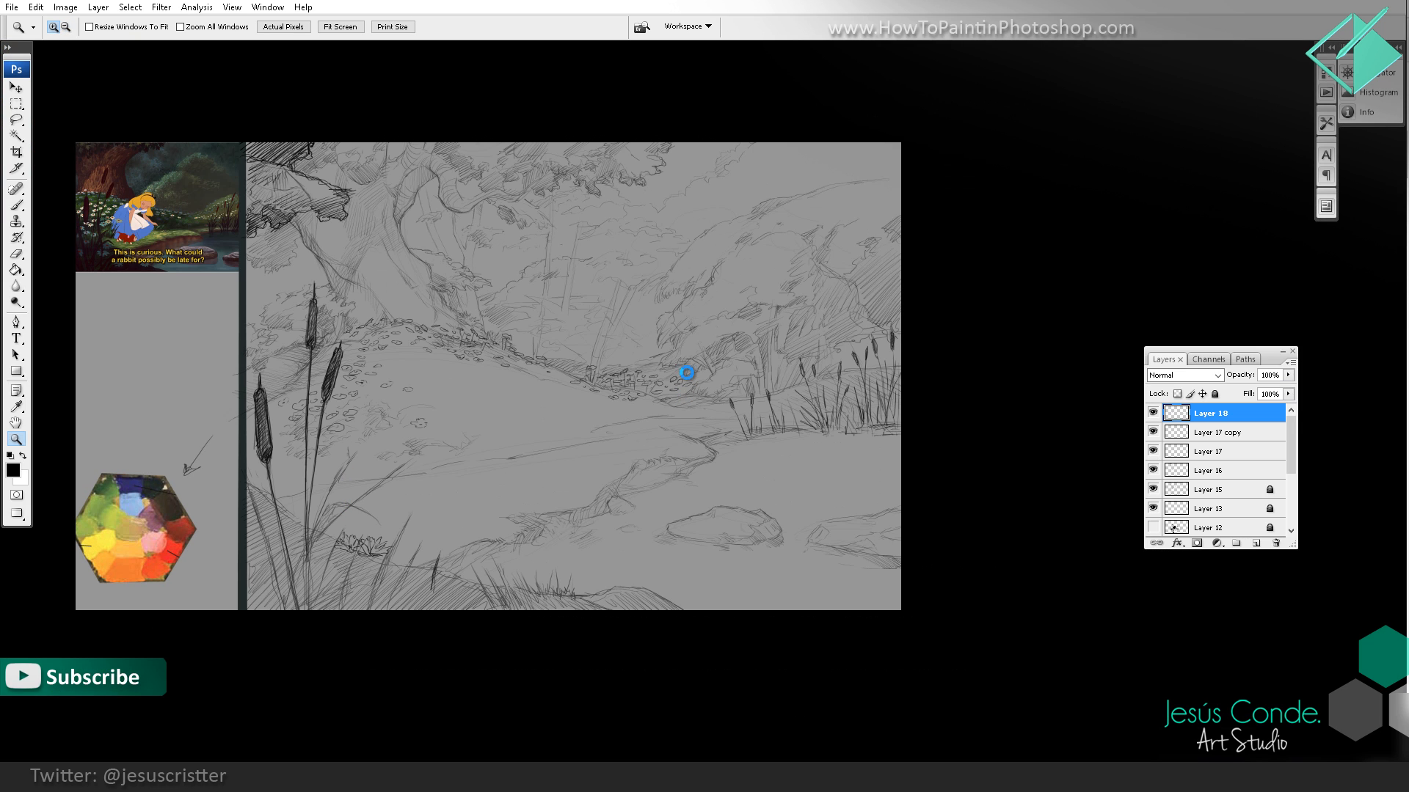
drag(1288, 449, 1289, 508)
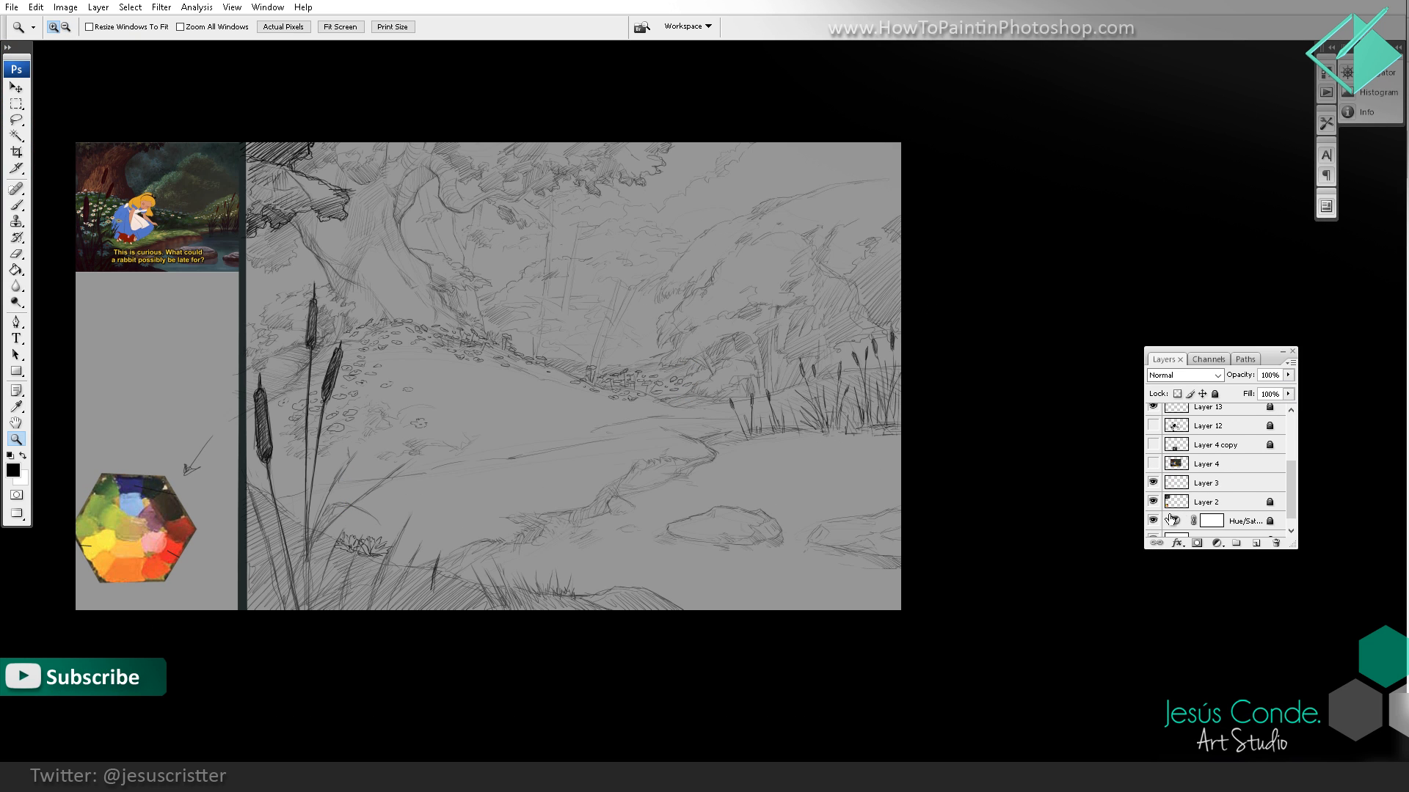
click(1153, 523)
drag(1090, 483, 1098, 505)
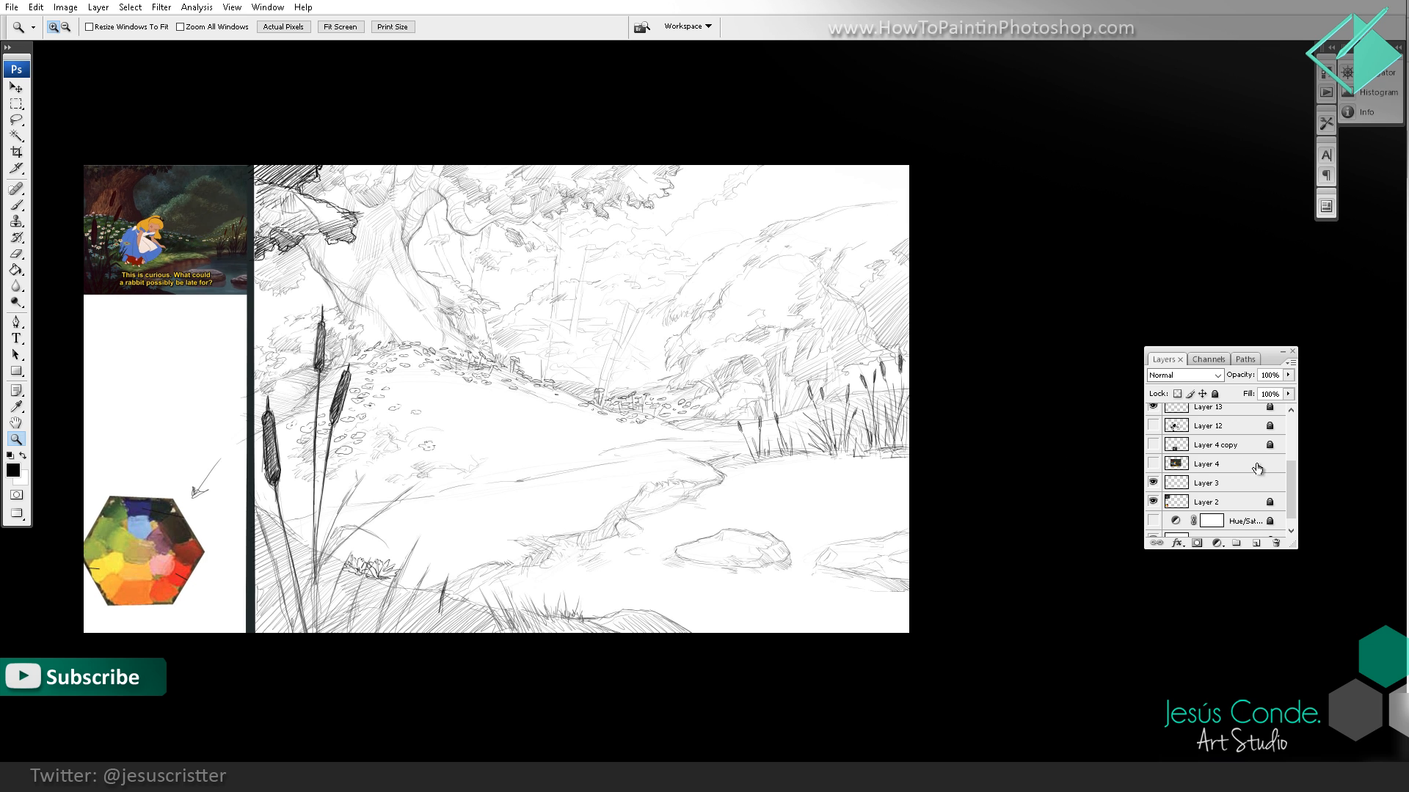
Step: Check which parts of the drawing Layer 18 and Layer 15 hold by hiding and showing each of them
drag(1290, 472, 1294, 426)
click(1219, 437)
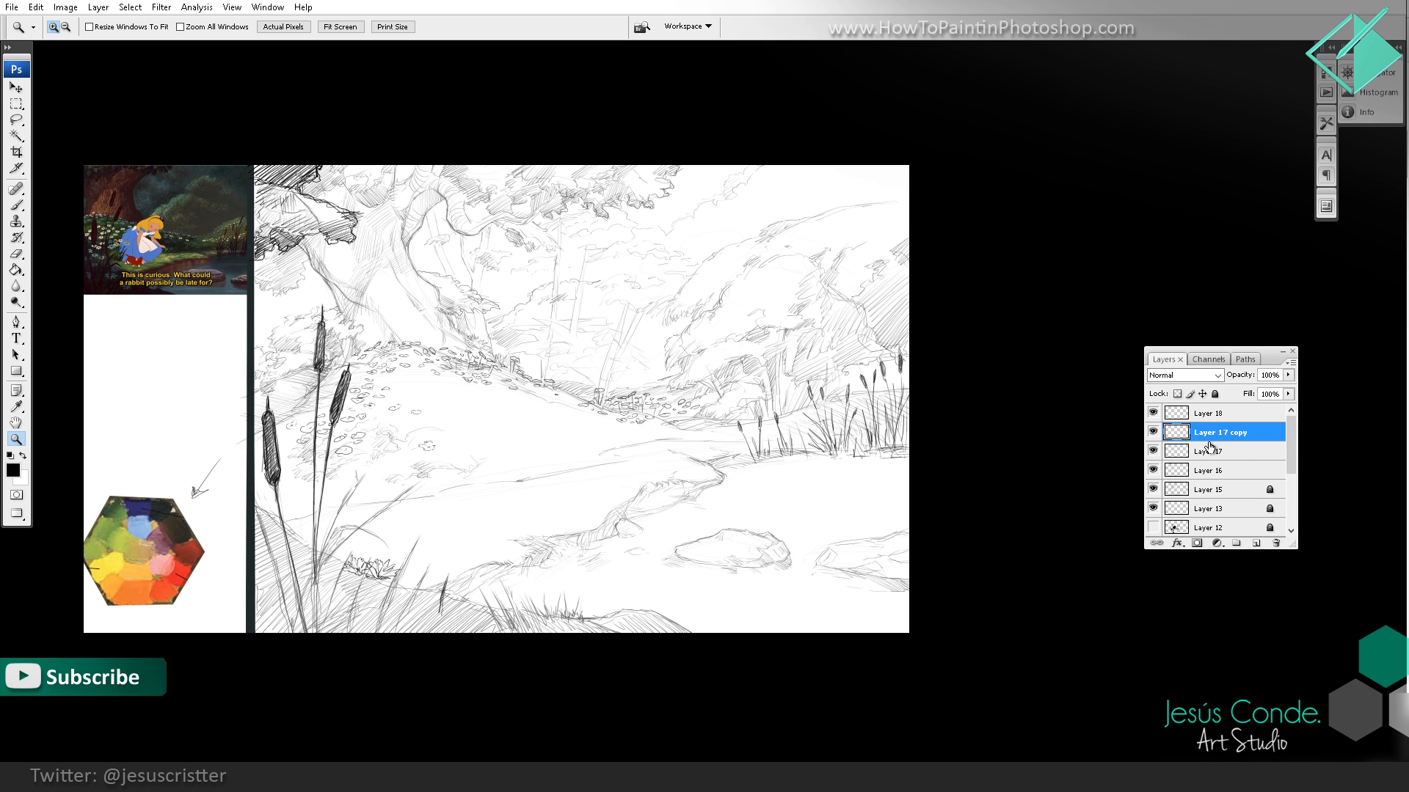
click(1153, 413)
click(1153, 413)
click(1153, 489)
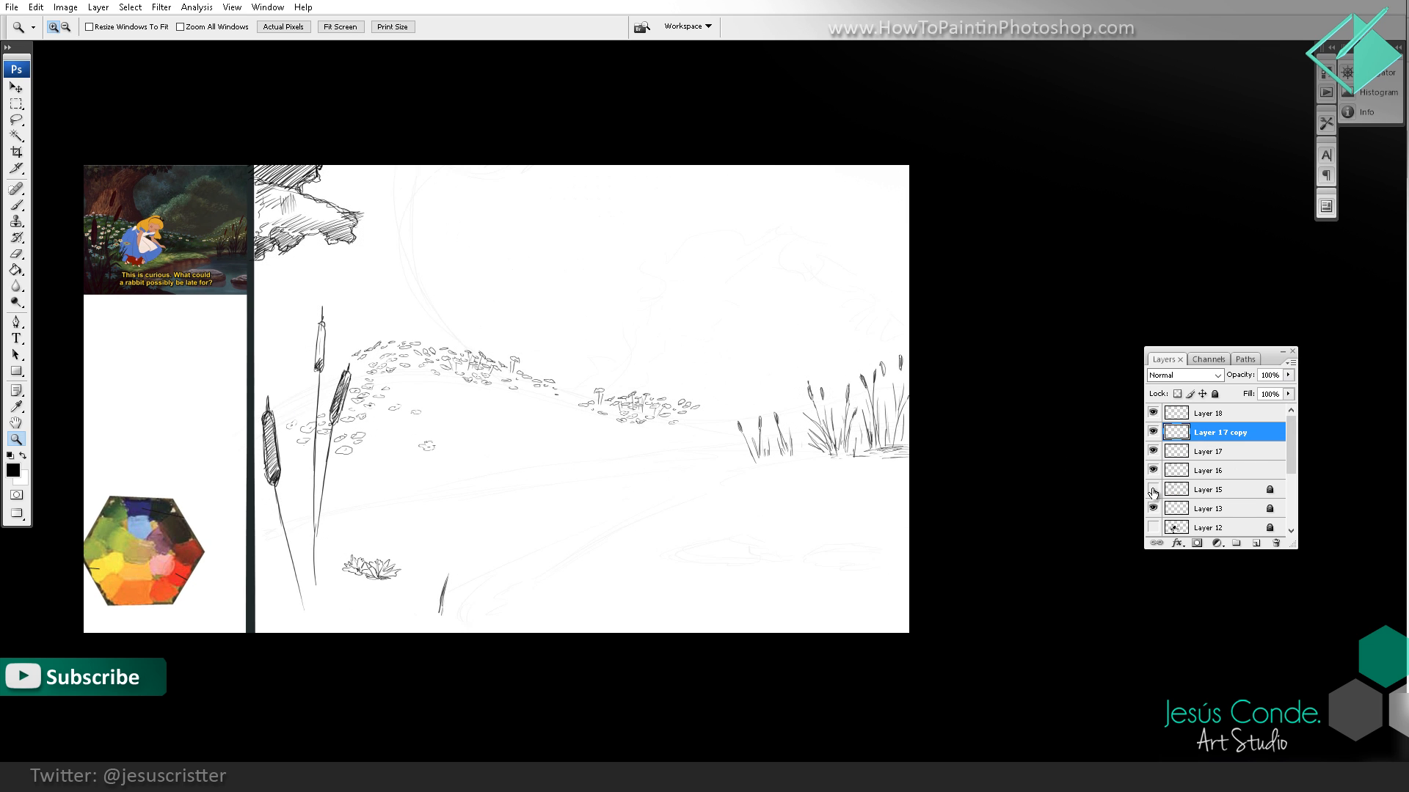
click(1153, 489)
Step: Unlock Layer 15 and set its opacity to 100%
click(1209, 489)
key(7)
key(h)
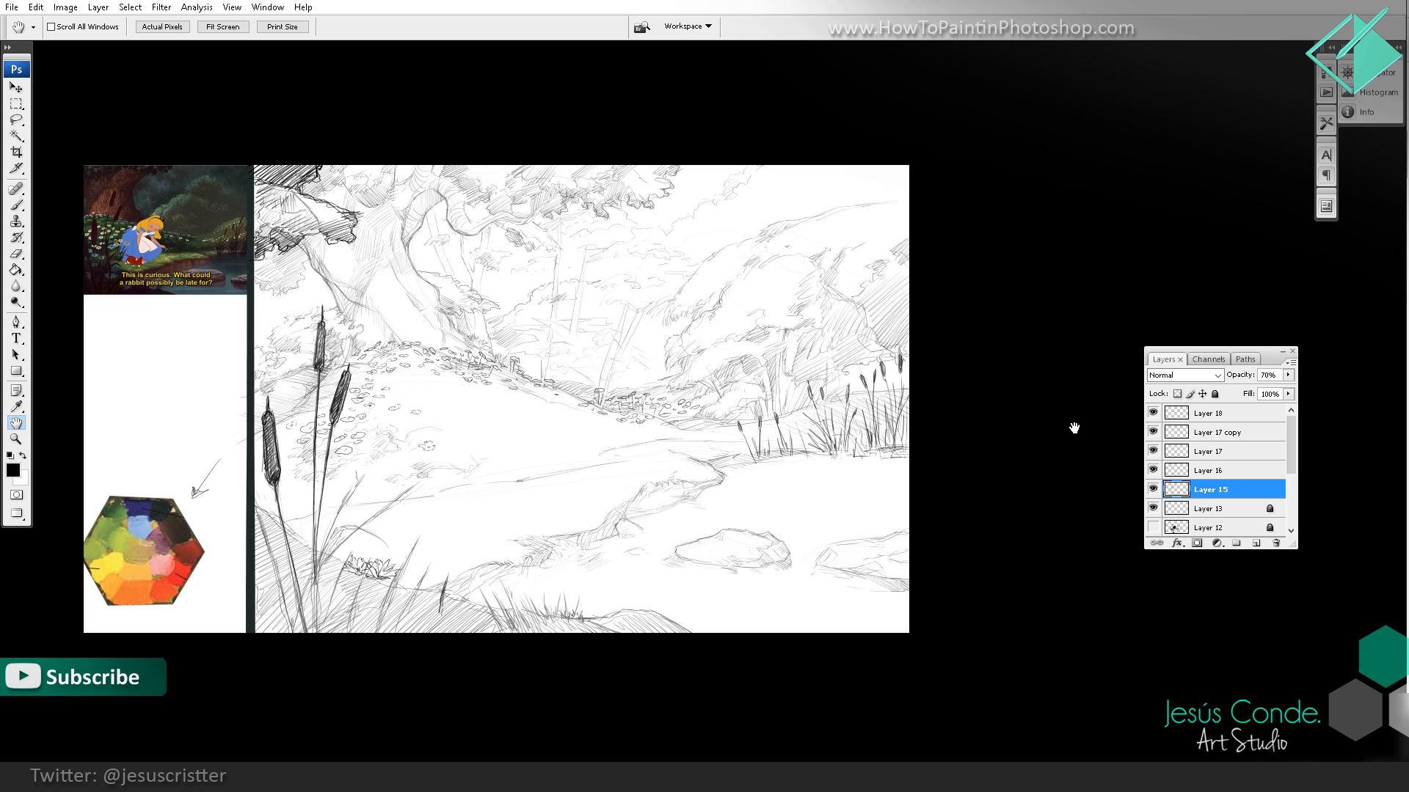
key(8)
key(9)
key(0)
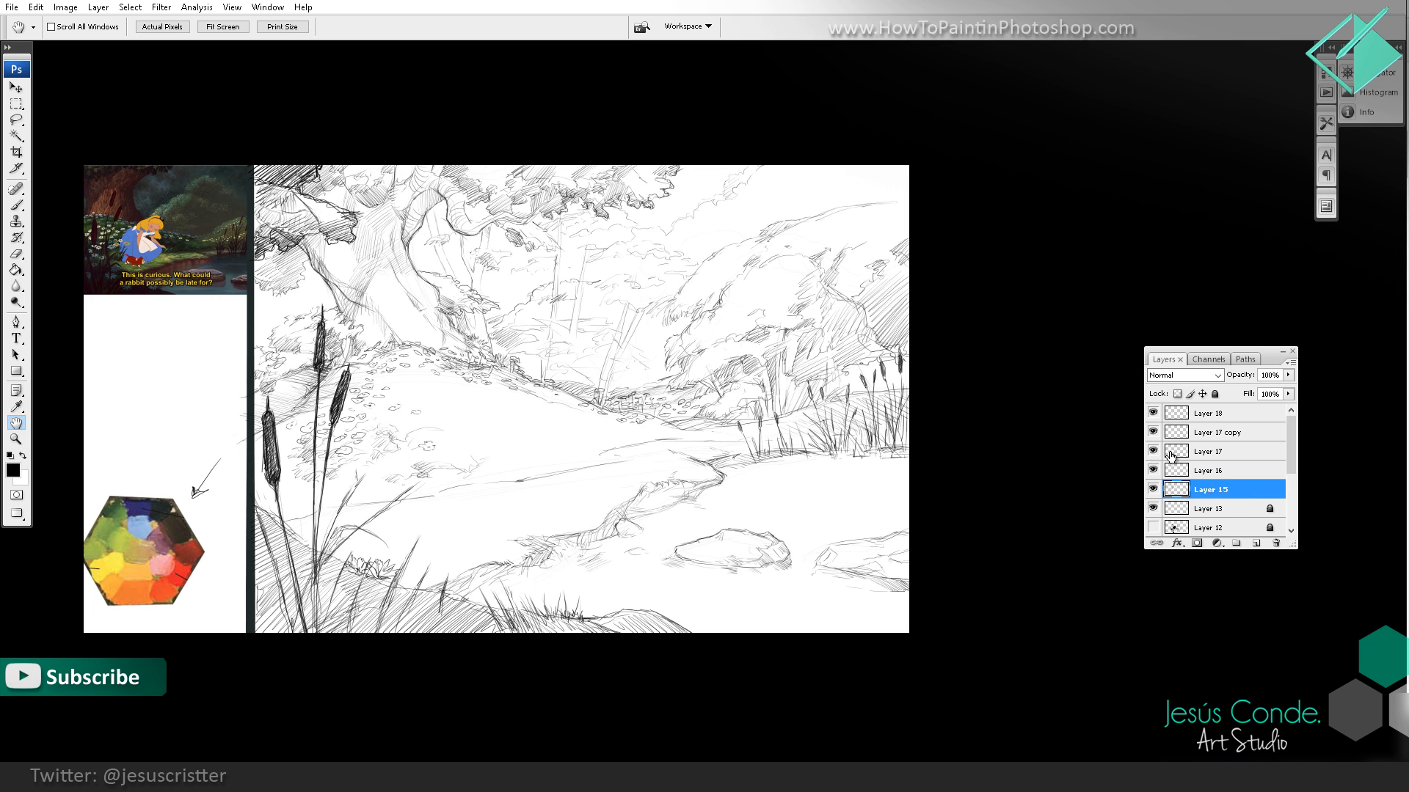
Step: Merge Layer 18, Layer 17 copy, Layer 17 and Layer 16 down into Layer 15
click(1207, 417)
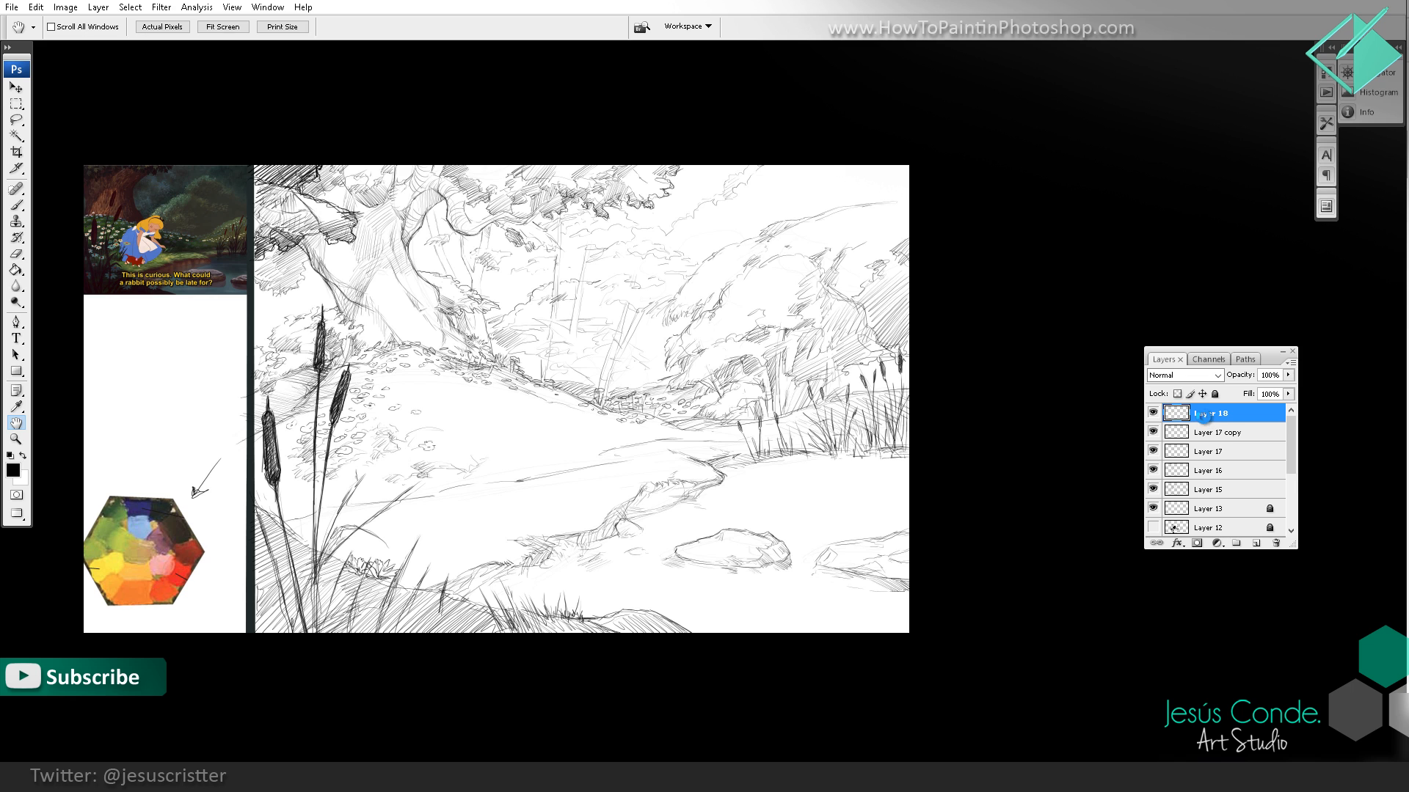
key(ctrl+e)
key(ctrl+e)
key(ctrl+e)
key(ctrl+e)
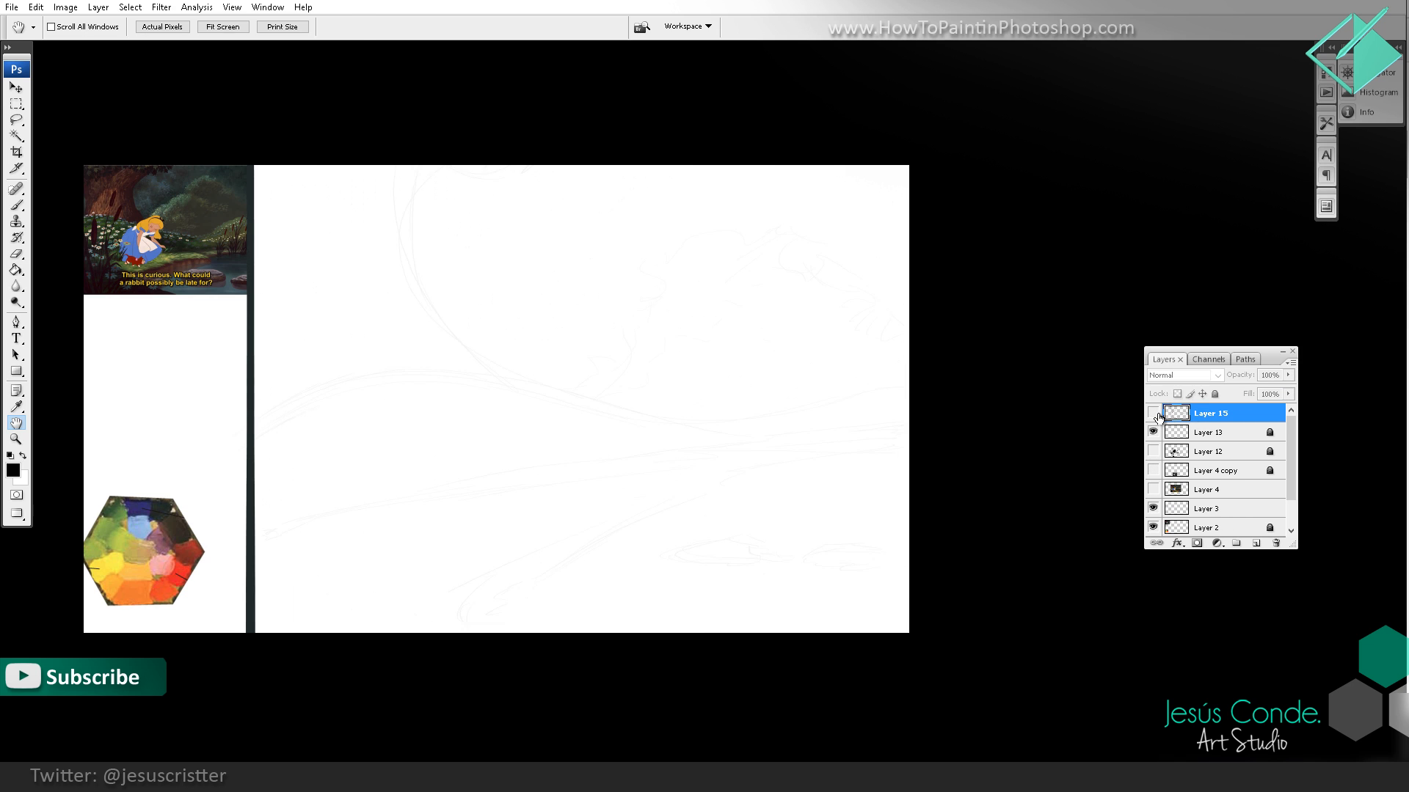
Step: Duplicate the merged Layer 15 to strengthen the line work and review the sketch as a whole and up close
drag(1209, 418, 1256, 543)
key(z)
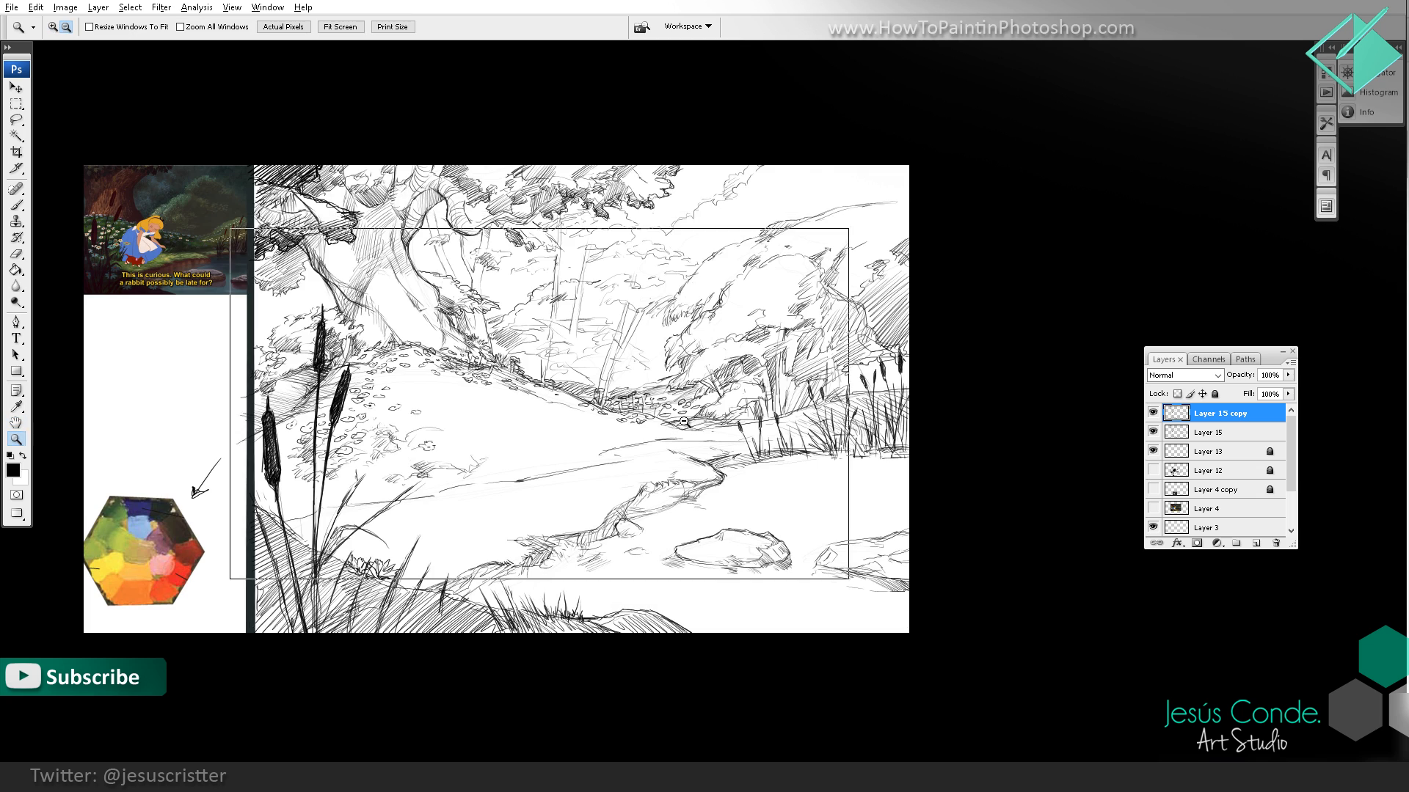
alt+click(725, 419)
drag(725, 420, 698, 432)
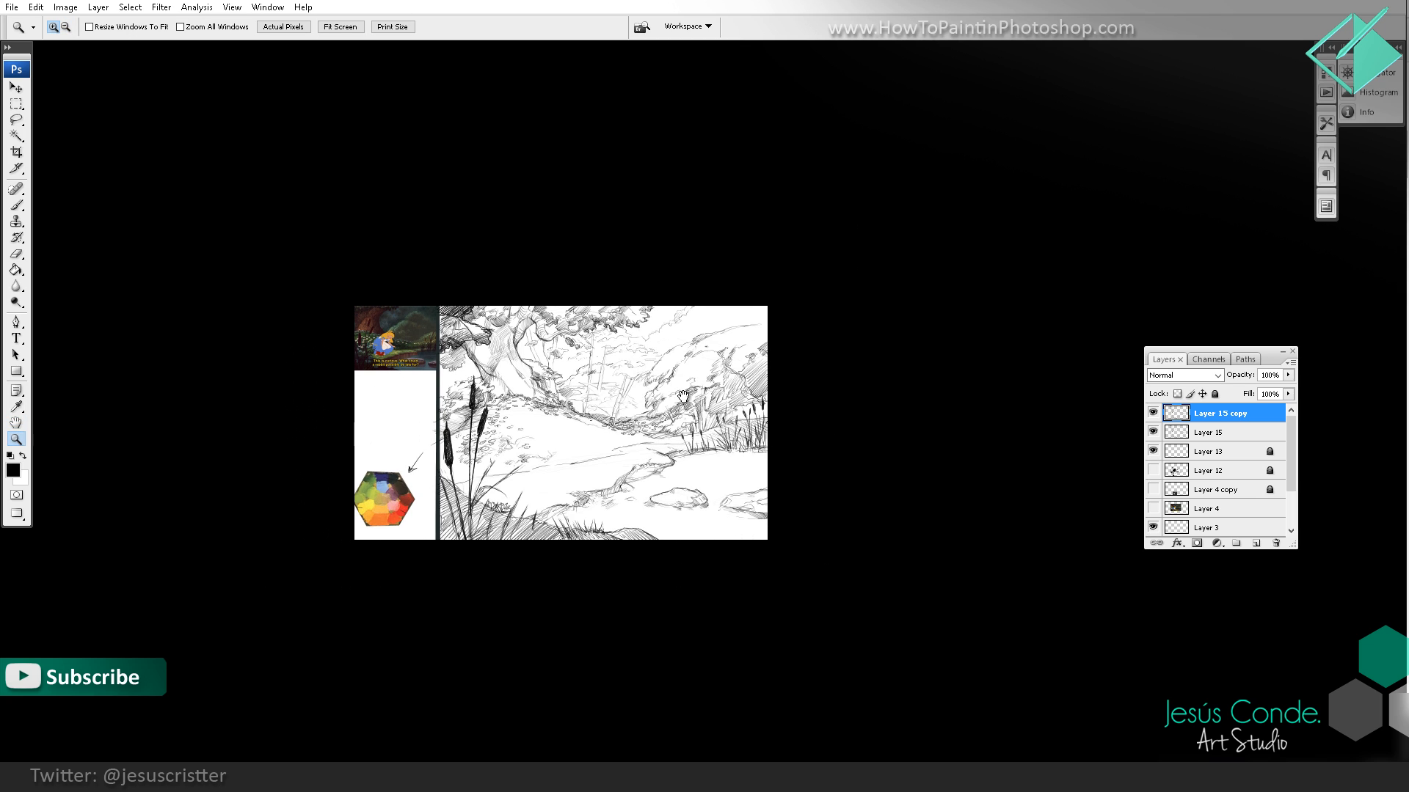
click(600, 421)
click(595, 416)
click(580, 390)
drag(579, 390, 602, 413)
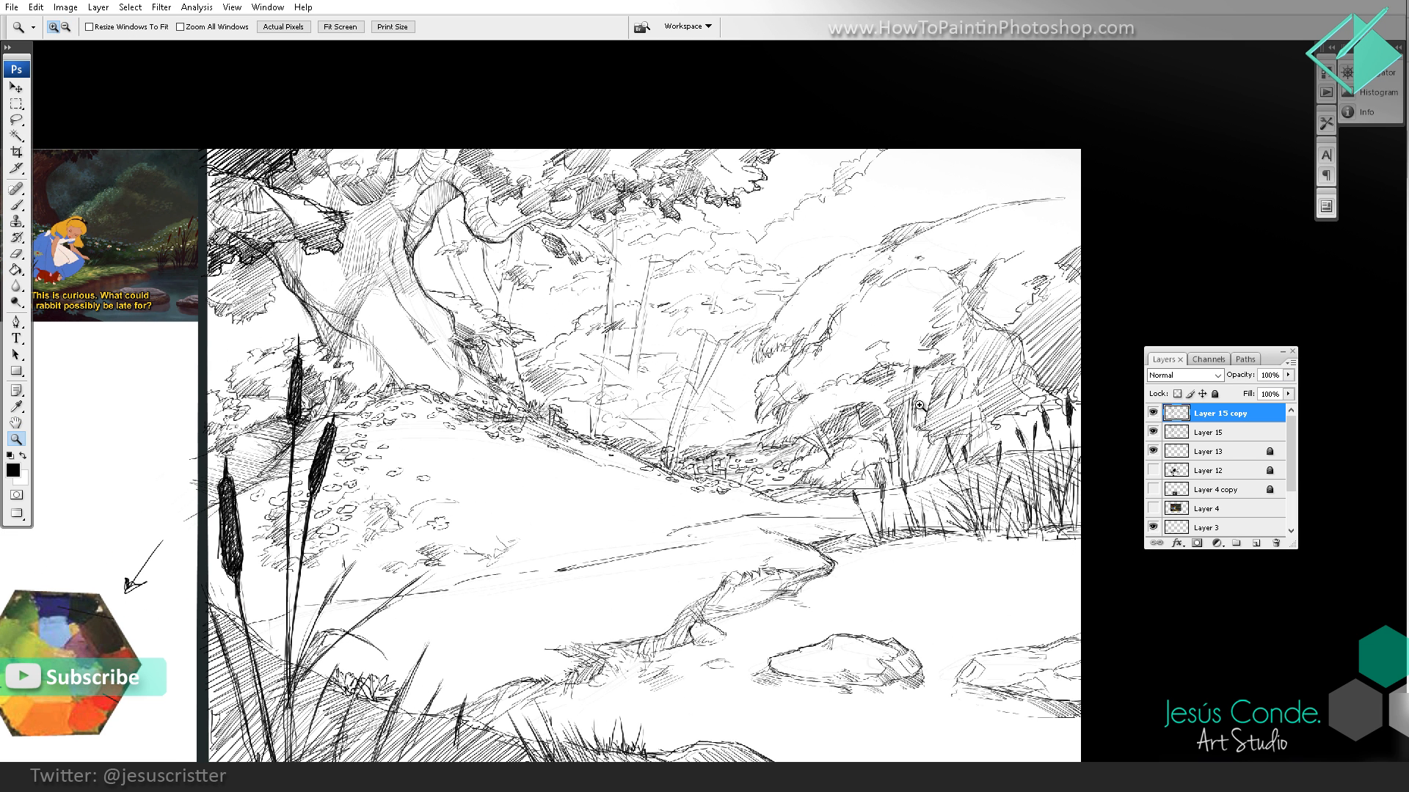
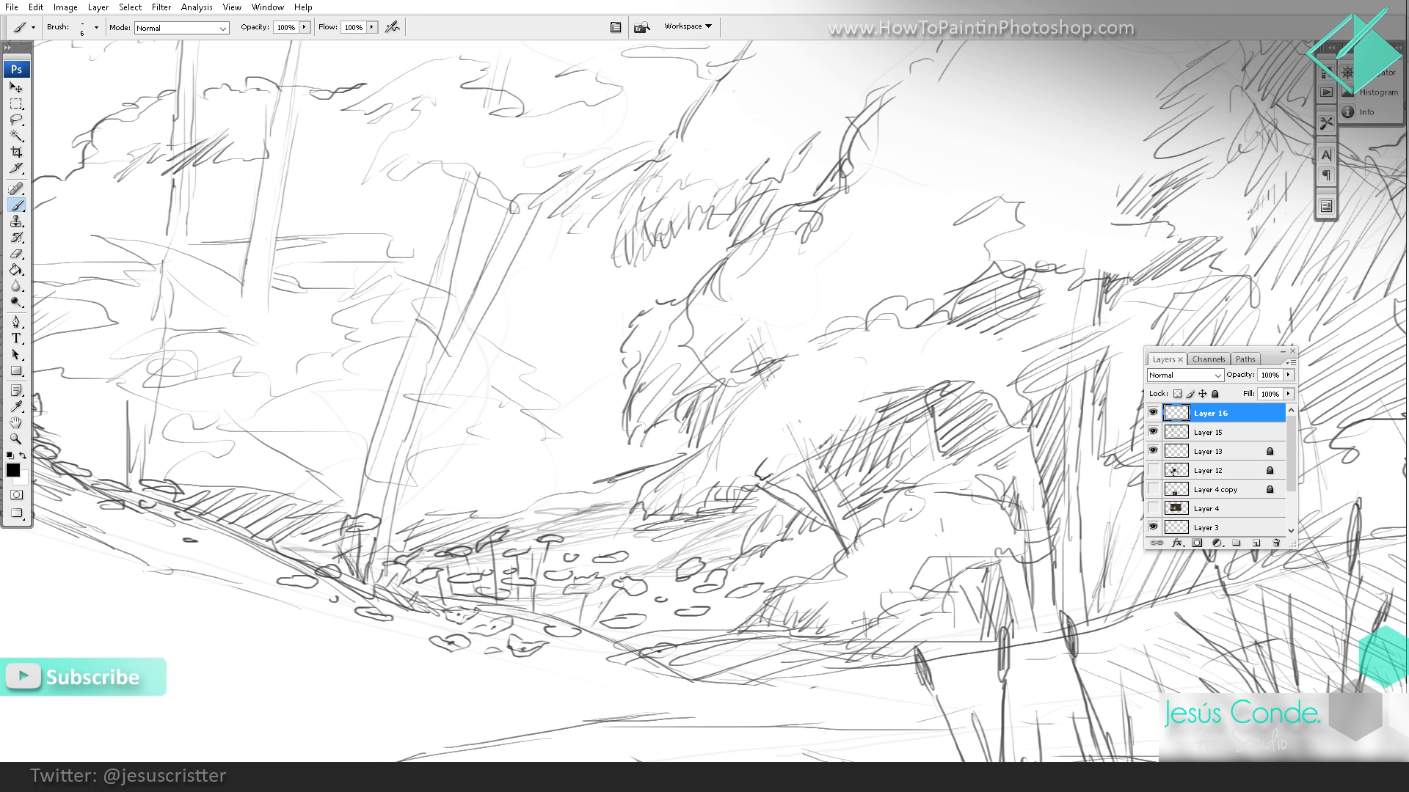
Step: Reduce the brush to 4 px, then darken and hatch the shadowed underside of the large bush beside the pond, adding small leaf marks
mouse_move(805, 458)
mouse_down()
mouse_move(847, 445)
mouse_move(849, 421)
mouse_move(852, 438)
mouse_move(937, 389)
mouse_up()
key(bracketleft)
drag(884, 432, 912, 407)
mouse_move(805, 474)
mouse_down()
mouse_move(866, 446)
mouse_move(819, 466)
mouse_up()
drag(767, 481, 807, 467)
drag(777, 487, 810, 479)
drag(799, 509, 822, 491)
drag(699, 506, 742, 497)
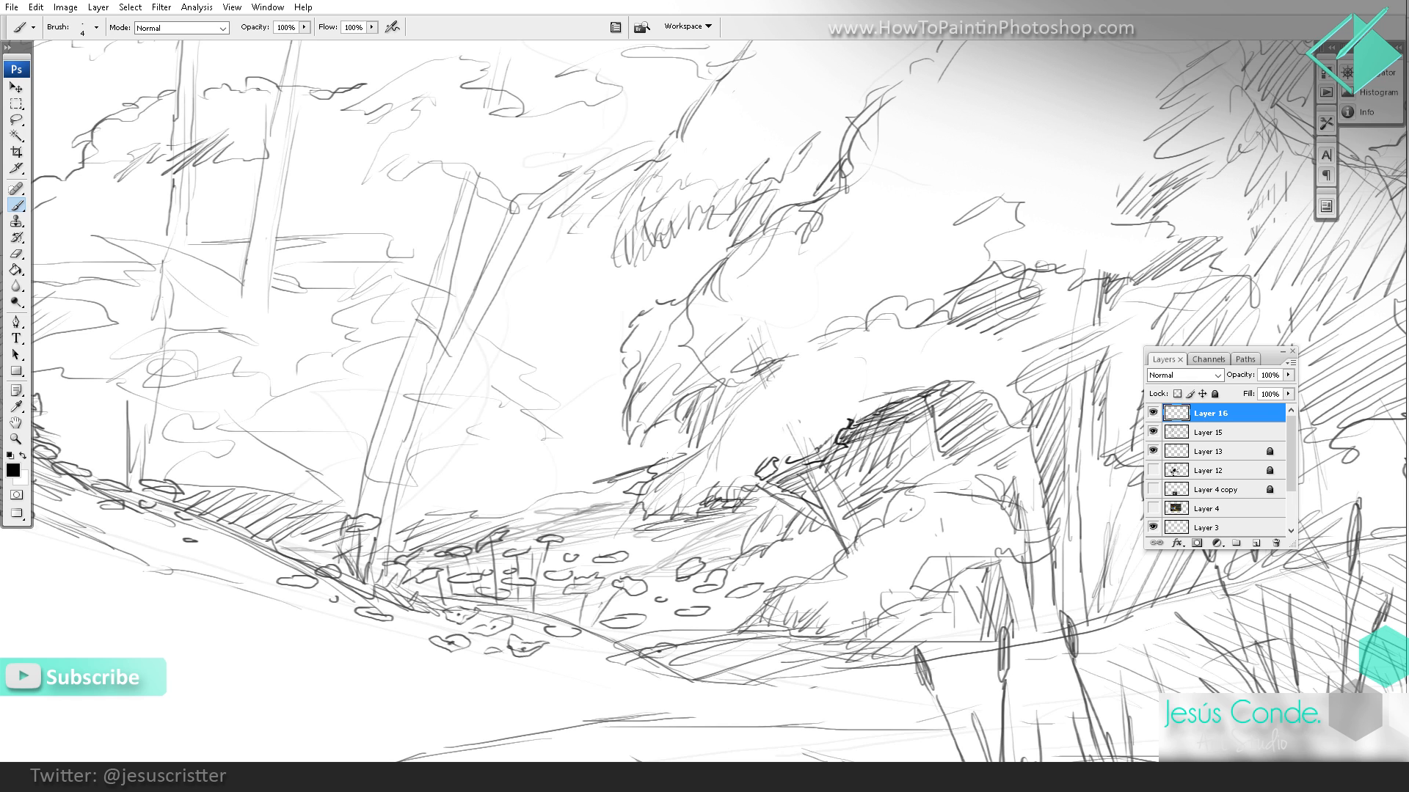
drag(706, 436, 722, 418)
Step: Outline the ragged leaf tips along the large bush's left edge and hatch the dark foliage clump above them
mouse_move(698, 380)
mouse_down()
mouse_move(689, 425)
mouse_move(606, 423)
mouse_up()
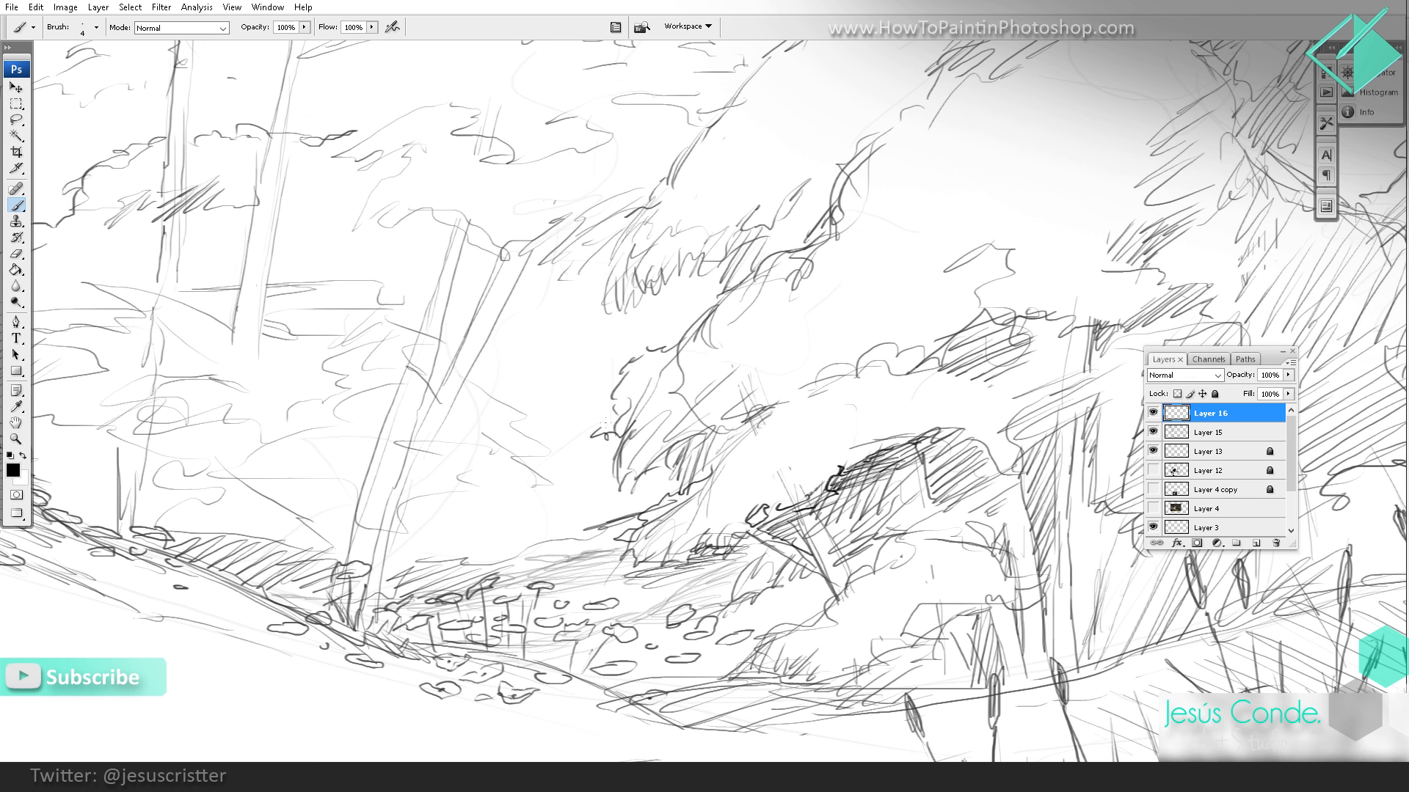
mouse_move(629, 363)
mouse_down()
mouse_move(644, 390)
mouse_move(600, 453)
mouse_move(619, 468)
mouse_move(672, 444)
mouse_up()
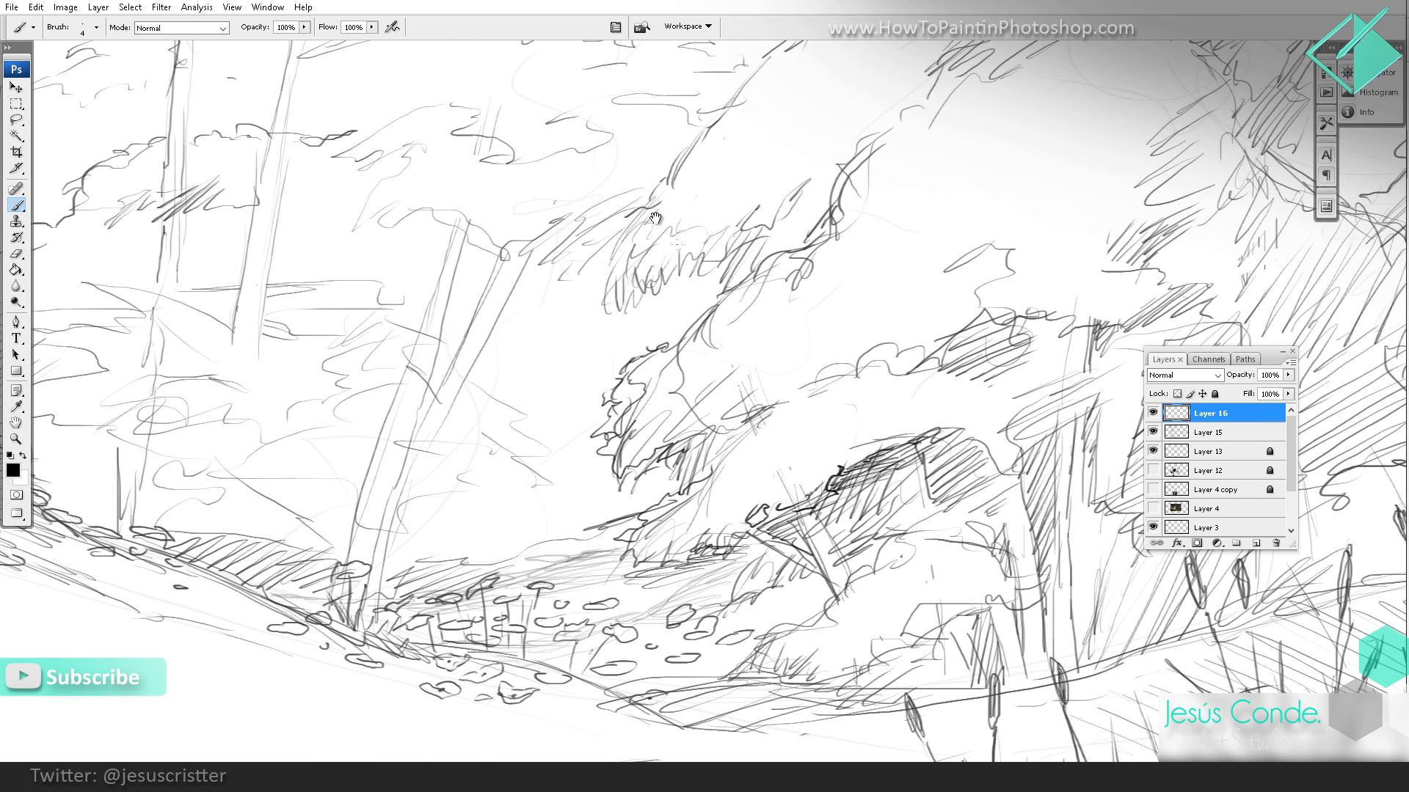
mouse_move(657, 219)
mouse_down()
mouse_move(644, 354)
mouse_move(598, 407)
mouse_move(605, 431)
mouse_move(620, 439)
mouse_move(680, 400)
mouse_up()
mouse_move(776, 387)
mouse_down()
mouse_move(793, 340)
mouse_move(823, 313)
mouse_move(833, 356)
mouse_up()
mouse_move(835, 299)
mouse_down()
mouse_move(847, 333)
mouse_move(846, 301)
mouse_up()
drag(821, 317, 854, 298)
Step: Redraw the upper contour of the large bush as a bumpy, leafy line running down its slope
drag(901, 229, 689, 426)
drag(792, 275, 765, 268)
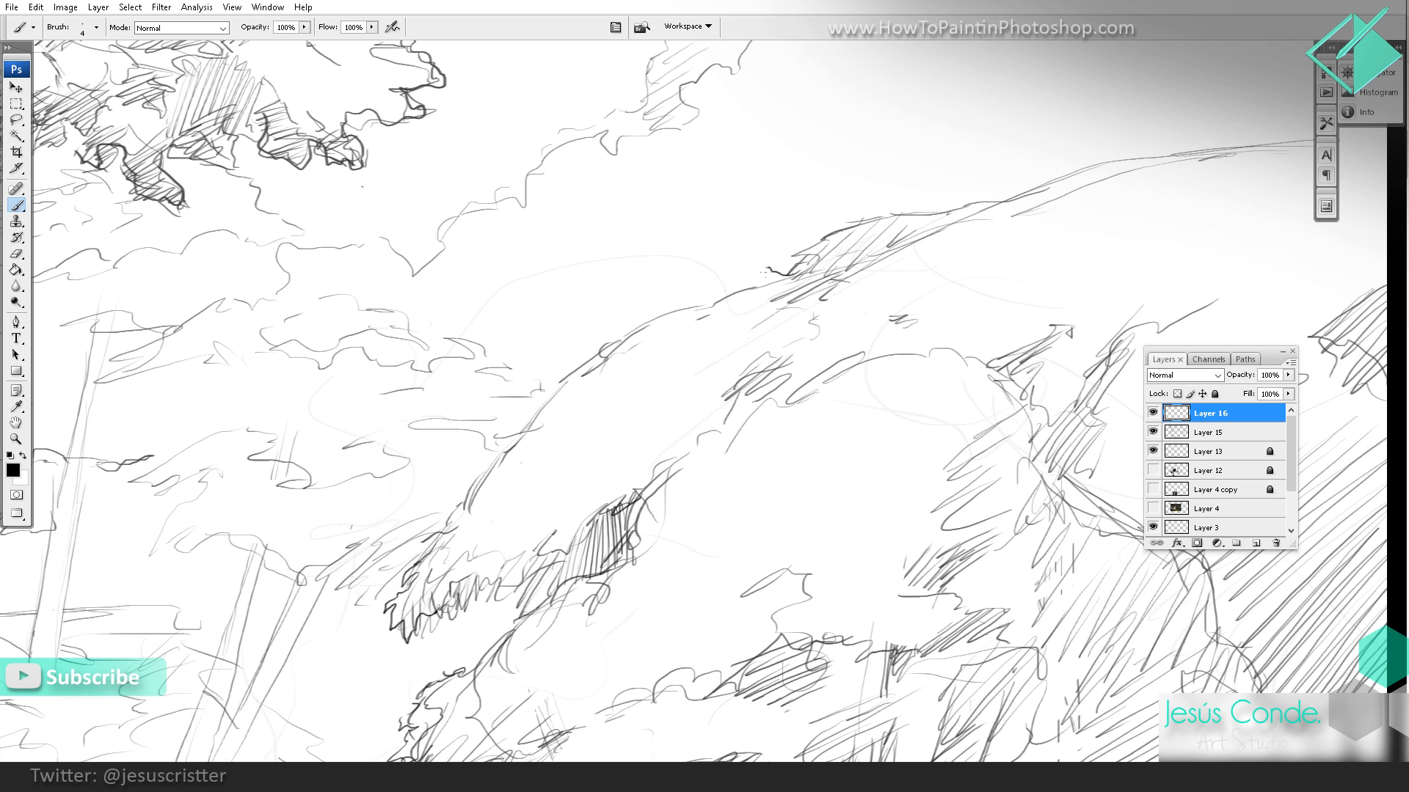
drag(659, 323, 551, 405)
Step: Examine the whole sketch against the reference image and look closer at the large bush
key(alt+space)
alt+click(744, 334)
alt+click(834, 299)
alt+click(868, 330)
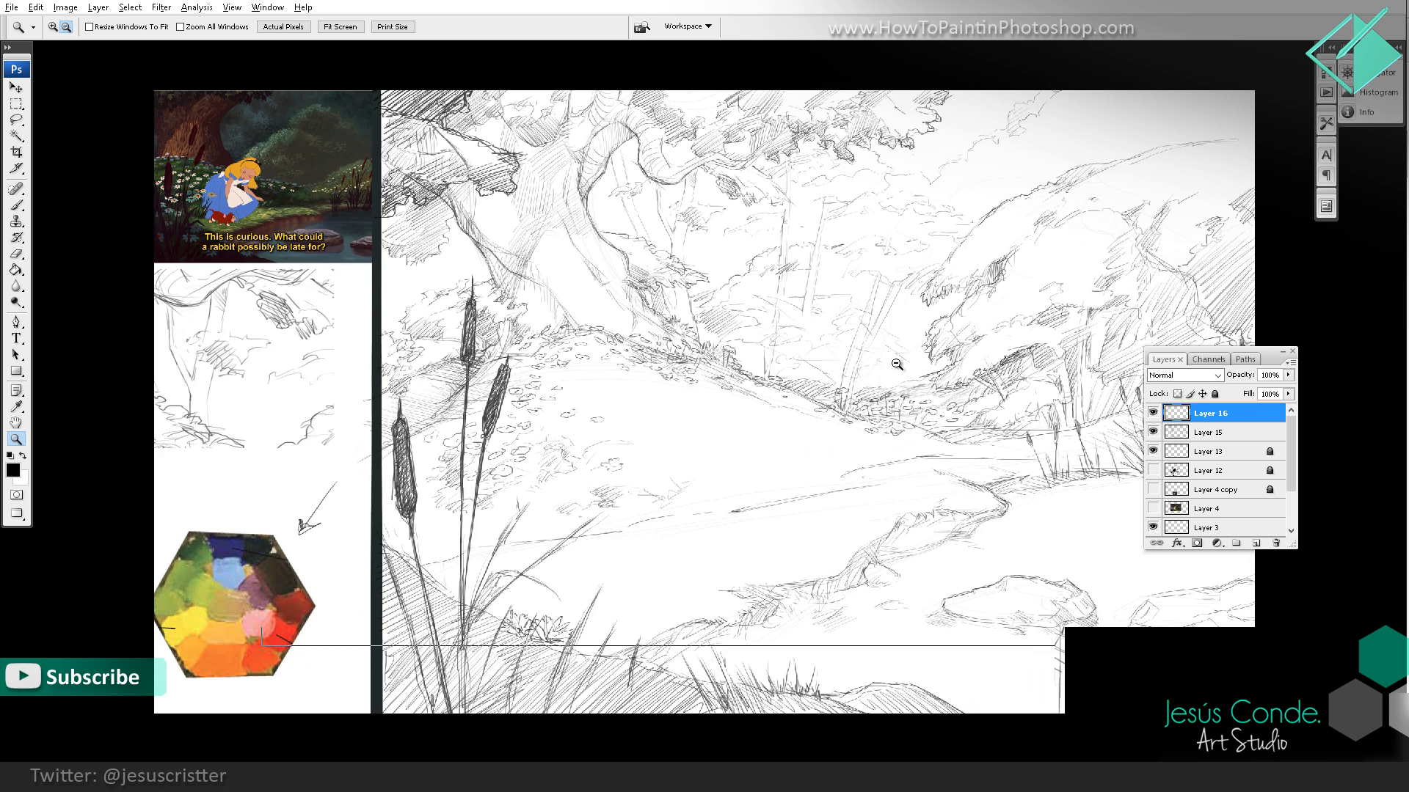
alt+click(926, 364)
drag(1025, 341, 904, 380)
click(942, 352)
ctrl+click(942, 352)
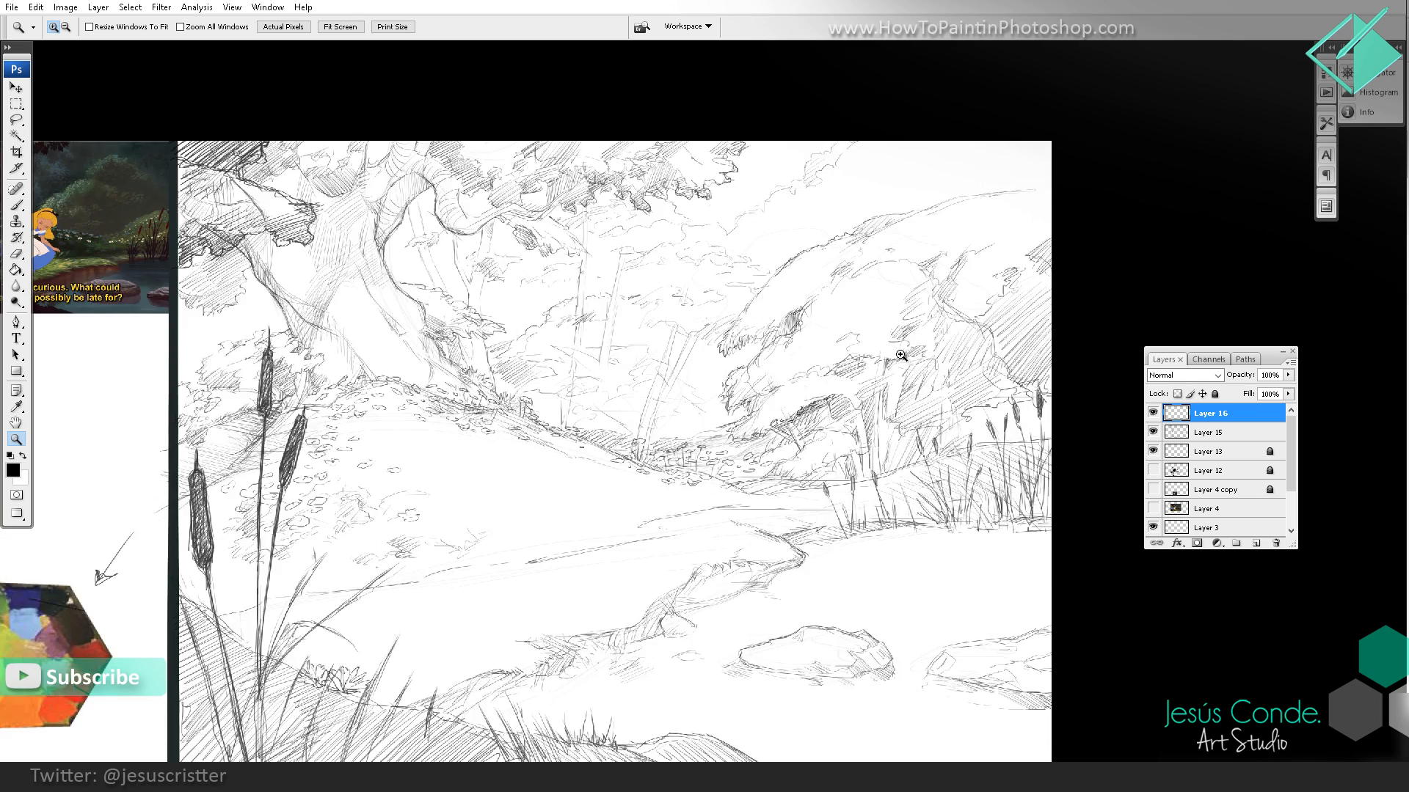
ctrl+click(901, 357)
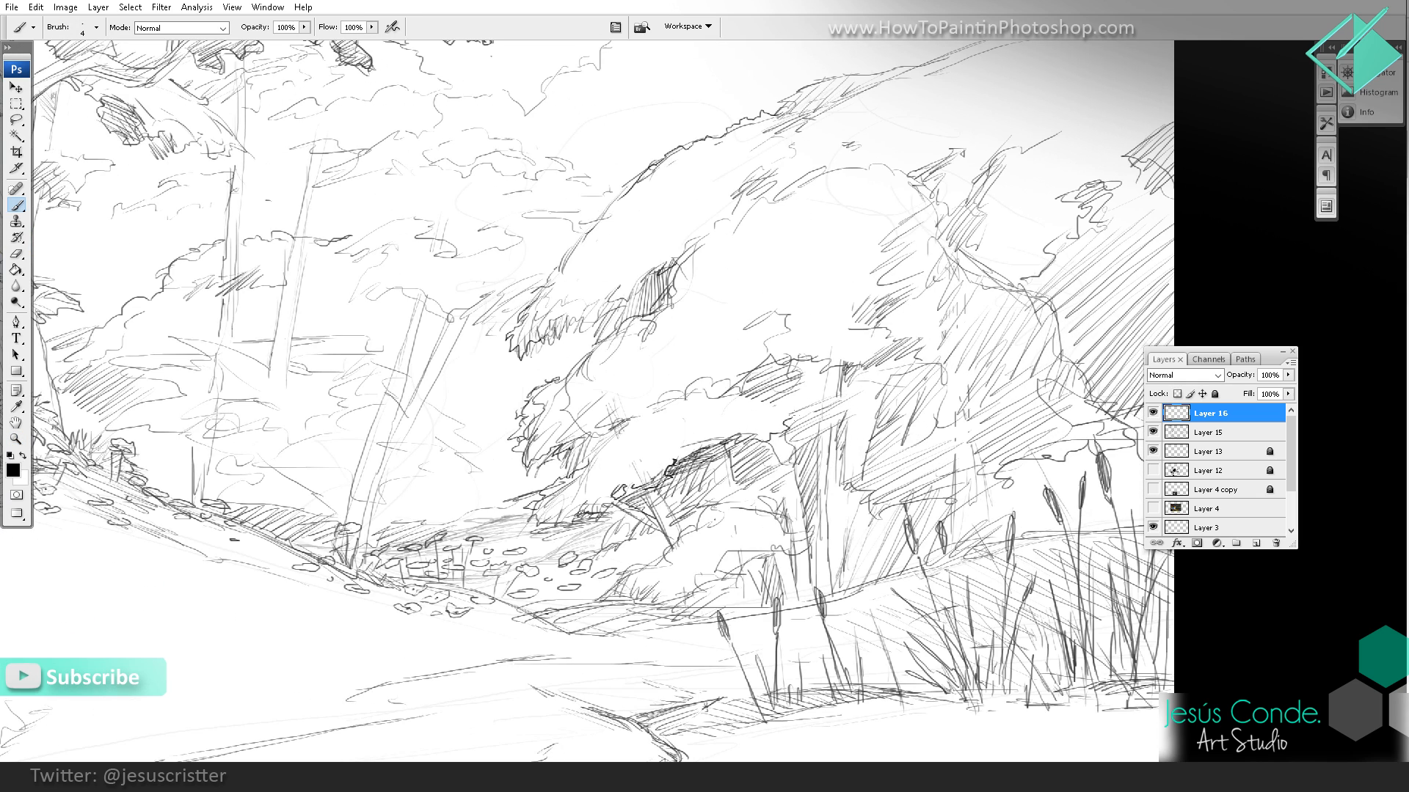
Step: Densify the hatching in the shadow above the bush's trunks and outline the ragged lower edge of its foliage
ctrl+click(738, 412)
drag(750, 450, 780, 440)
drag(755, 463, 795, 453)
drag(772, 487, 788, 467)
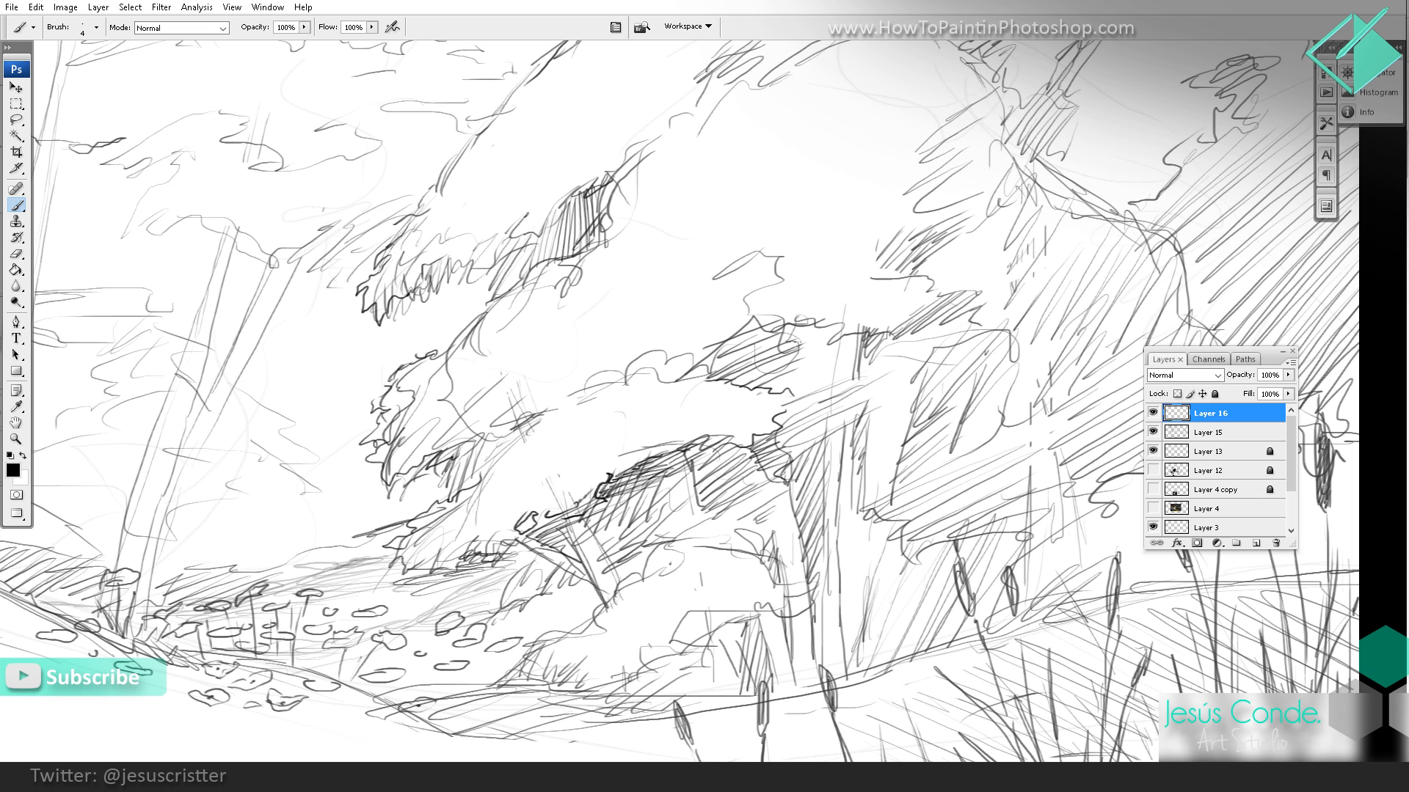
drag(785, 346, 855, 334)
mouse_move(759, 386)
mouse_down()
mouse_move(859, 344)
mouse_move(857, 373)
mouse_up()
drag(813, 395, 847, 379)
drag(789, 459, 874, 394)
Step: Outline the stepped leafy clumps on the shaded side of the large bush and hatch their shadows
drag(872, 411, 741, 517)
drag(879, 304, 841, 427)
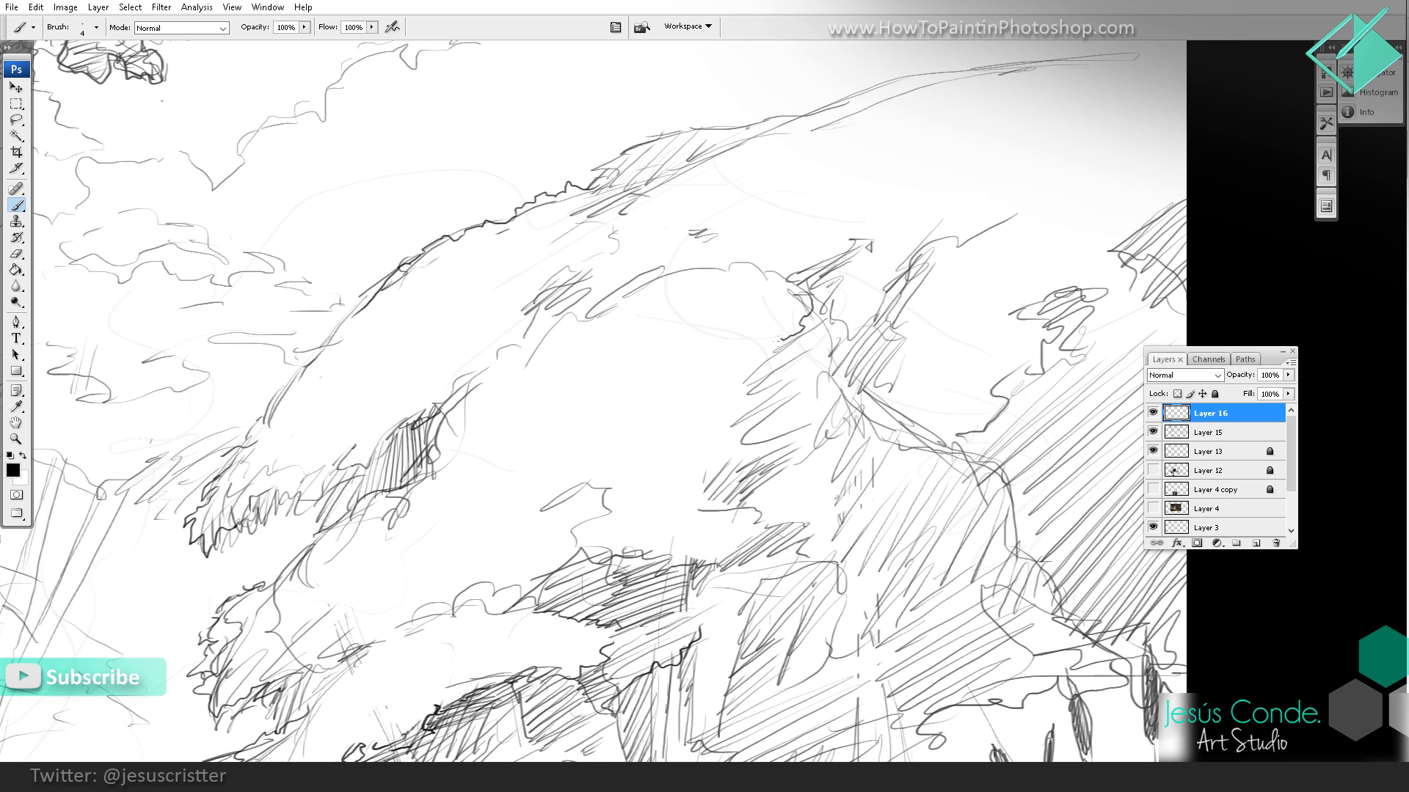
mouse_move(745, 367)
mouse_down()
mouse_move(772, 379)
mouse_move(713, 454)
mouse_move(699, 512)
mouse_up()
drag(817, 418, 742, 438)
drag(844, 351, 770, 371)
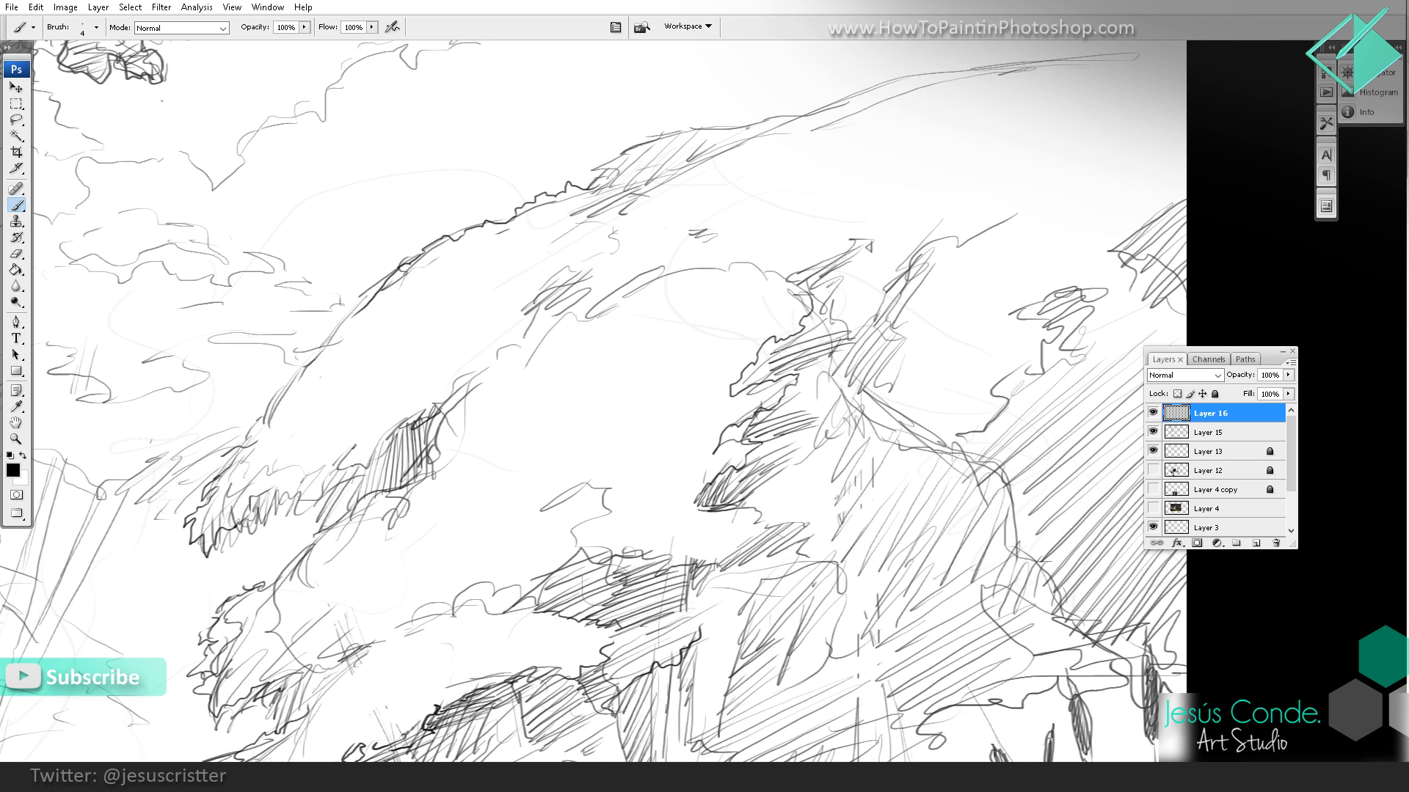
drag(844, 319, 772, 355)
Step: Strengthen the contour along the upper crest of the large bush with darker strokes
drag(828, 292, 741, 422)
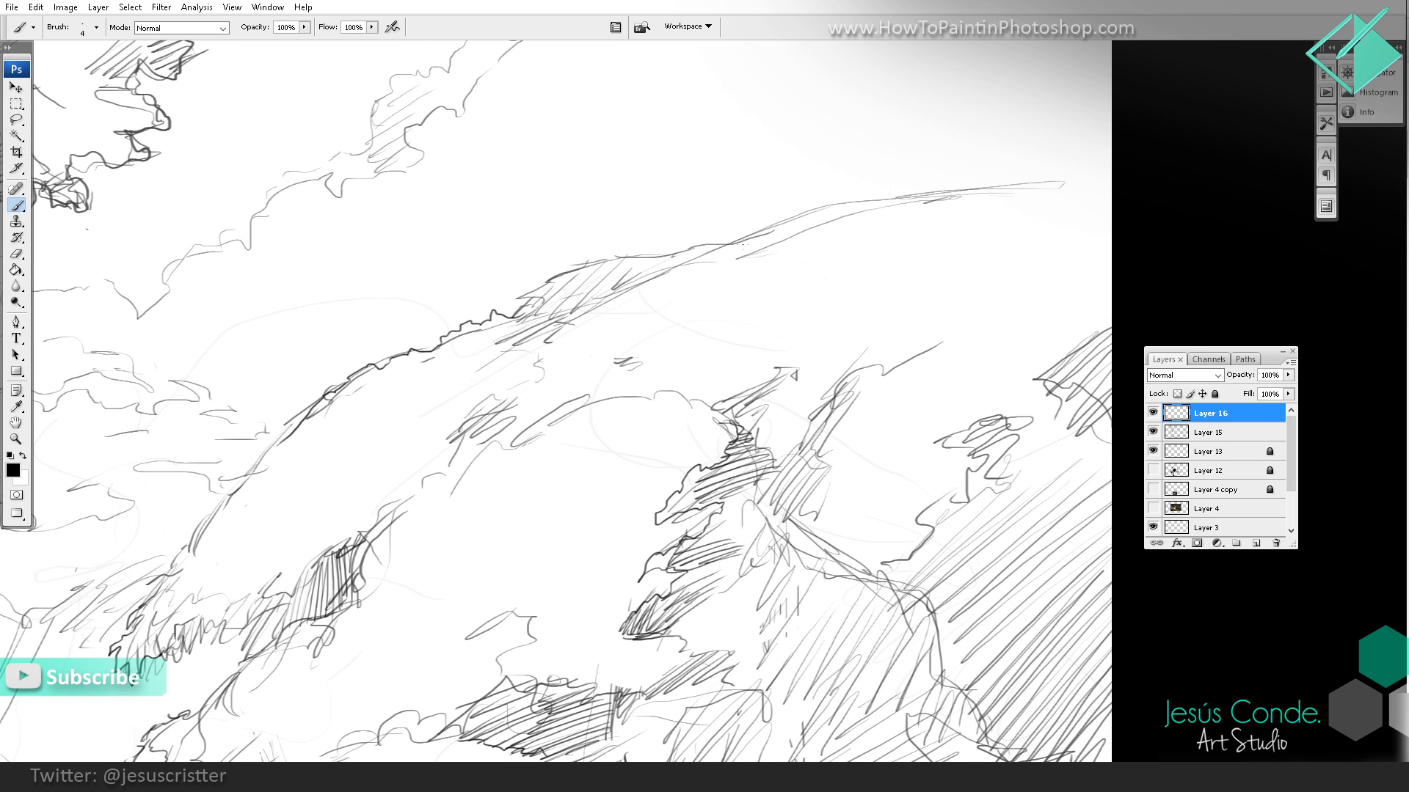
mouse_move(742, 246)
mouse_down()
mouse_move(845, 198)
mouse_move(919, 197)
mouse_up()
drag(708, 251, 800, 226)
Step: Outline the leafy canopy clumps of the background trees beside the large bush, adding shadow hatching and a supporting branch beneath them
drag(693, 195, 928, 314)
mouse_move(462, 432)
mouse_down()
mouse_move(673, 230)
mouse_move(706, 219)
mouse_up()
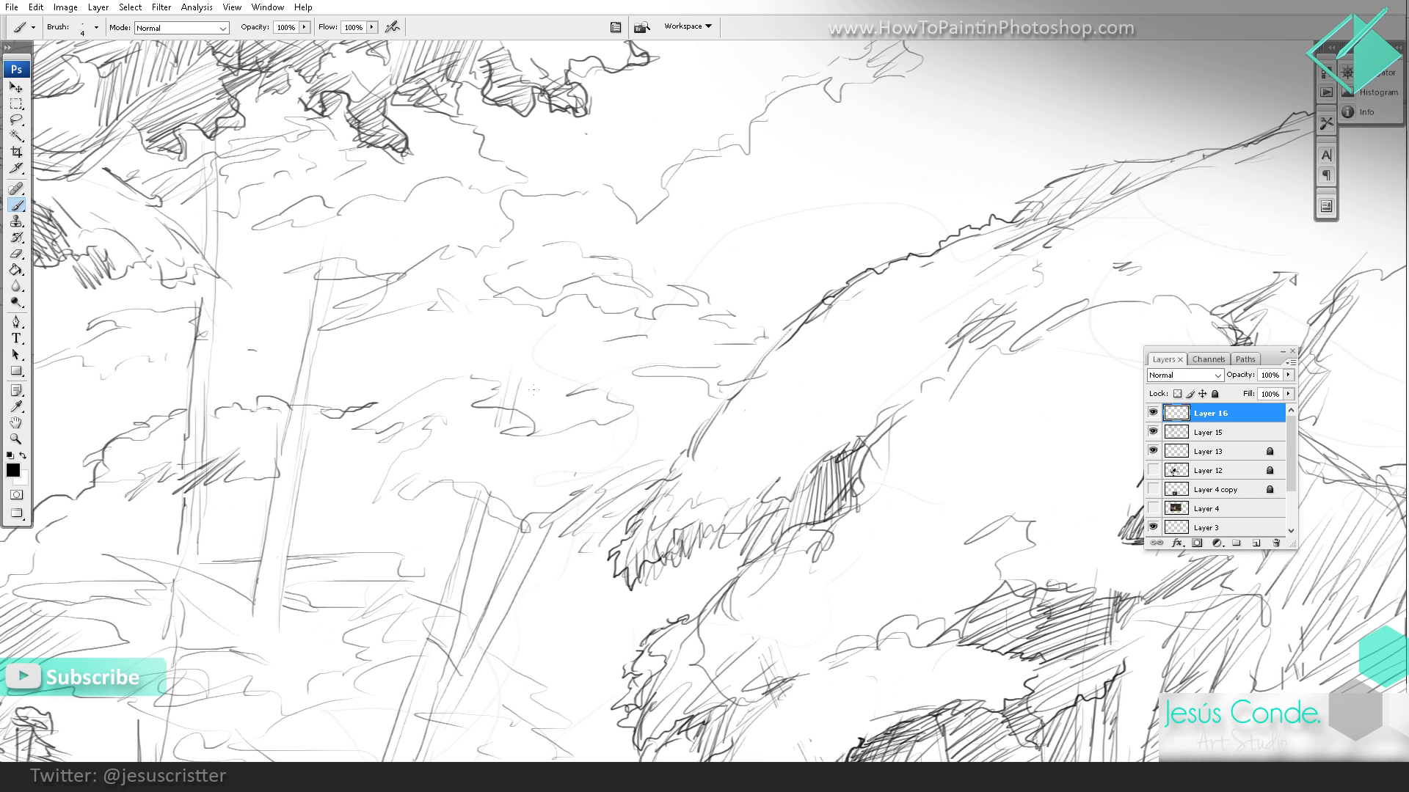
drag(539, 431, 589, 413)
mouse_move(671, 351)
mouse_down()
mouse_move(713, 306)
mouse_move(650, 304)
mouse_up()
drag(725, 269, 857, 202)
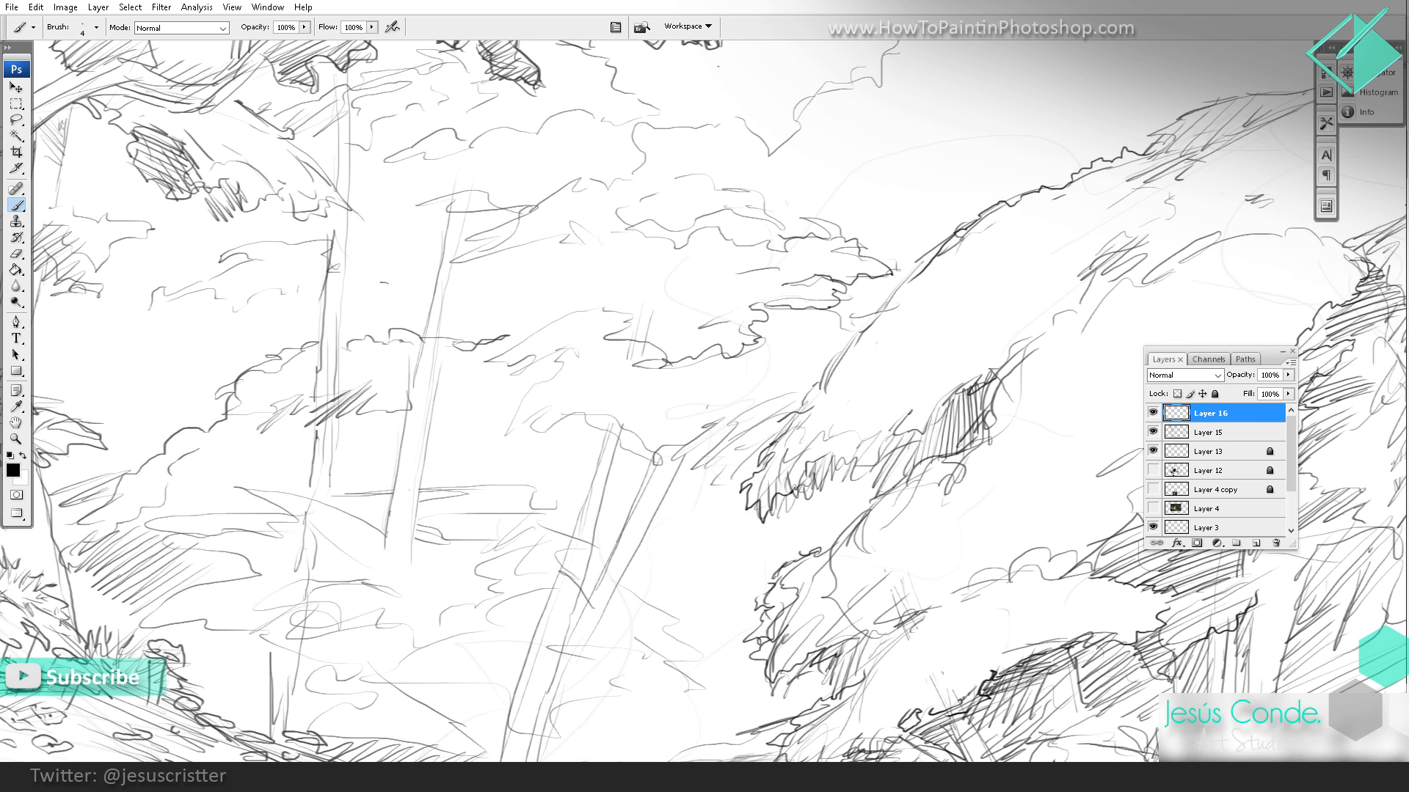
mouse_move(488, 359)
mouse_down()
mouse_move(642, 367)
mouse_move(657, 341)
mouse_move(567, 324)
mouse_move(491, 363)
mouse_up()
mouse_move(514, 360)
mouse_down()
mouse_move(536, 333)
mouse_move(517, 317)
mouse_move(456, 376)
mouse_move(442, 436)
mouse_move(513, 339)
mouse_move(462, 420)
mouse_up()
mouse_move(440, 478)
mouse_down()
mouse_move(431, 539)
mouse_move(399, 548)
mouse_up()
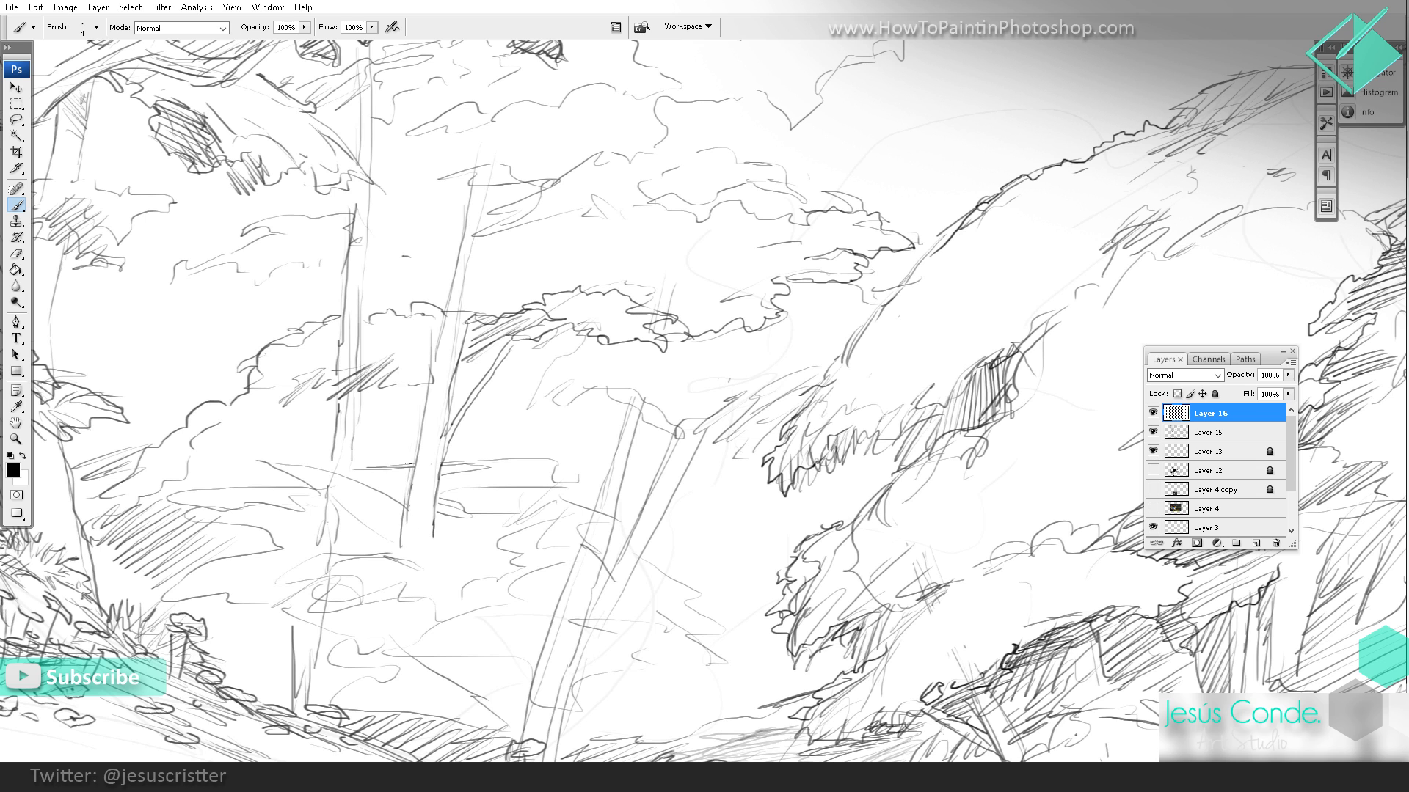
Step: Define the edges of the thin background tree trunk left of the canopy with darker vertical strokes
drag(363, 408, 355, 461)
drag(389, 378, 362, 439)
mouse_move(336, 389)
mouse_down()
mouse_move(333, 457)
mouse_move(323, 323)
mouse_up()
drag(322, 324, 322, 375)
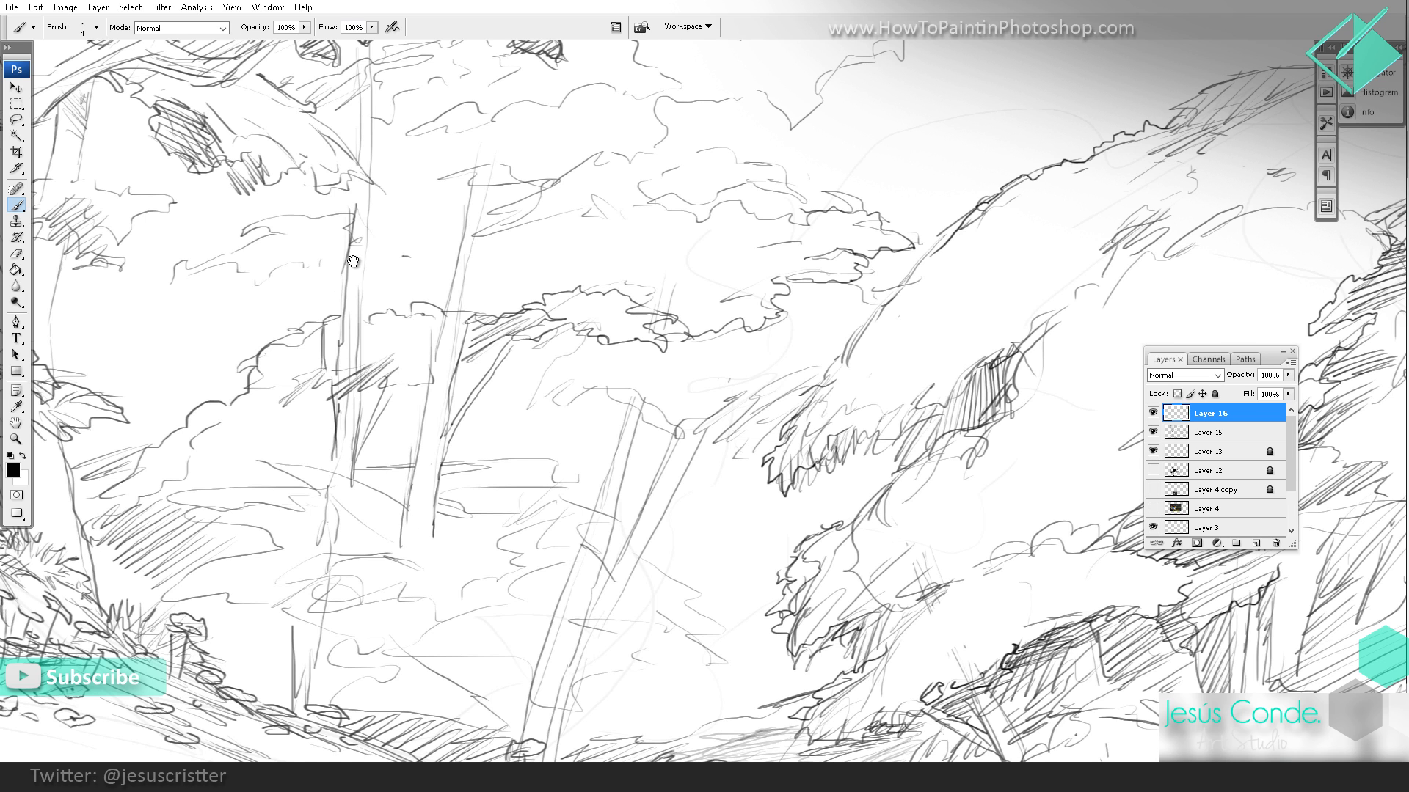
drag(369, 259, 354, 344)
drag(304, 418, 314, 486)
drag(308, 482, 319, 539)
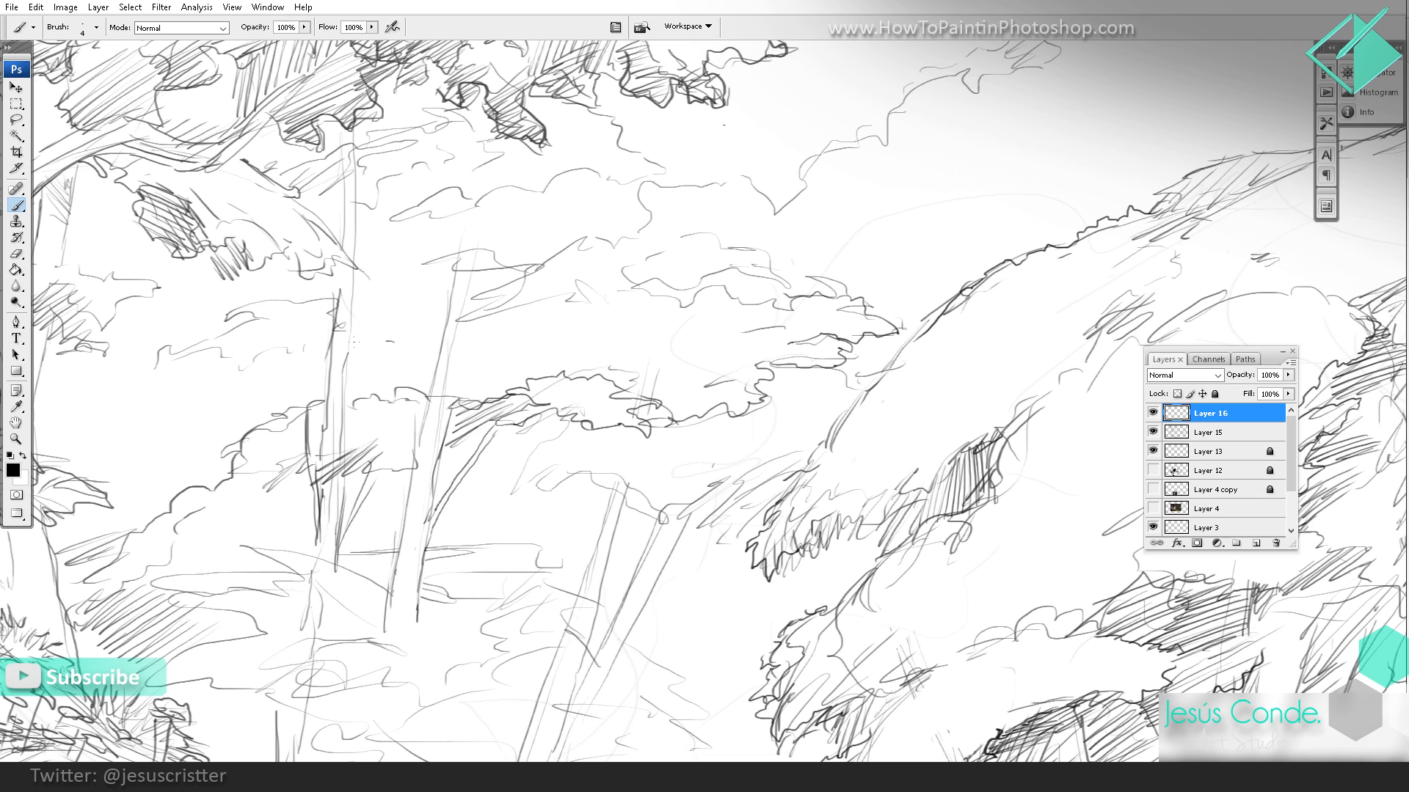
Step: Add a curved branch with a foliage clump to the thin background trunk and erase overlapping guide lines around it
mouse_move(380, 288)
mouse_down()
mouse_move(405, 217)
mouse_move(354, 352)
mouse_up()
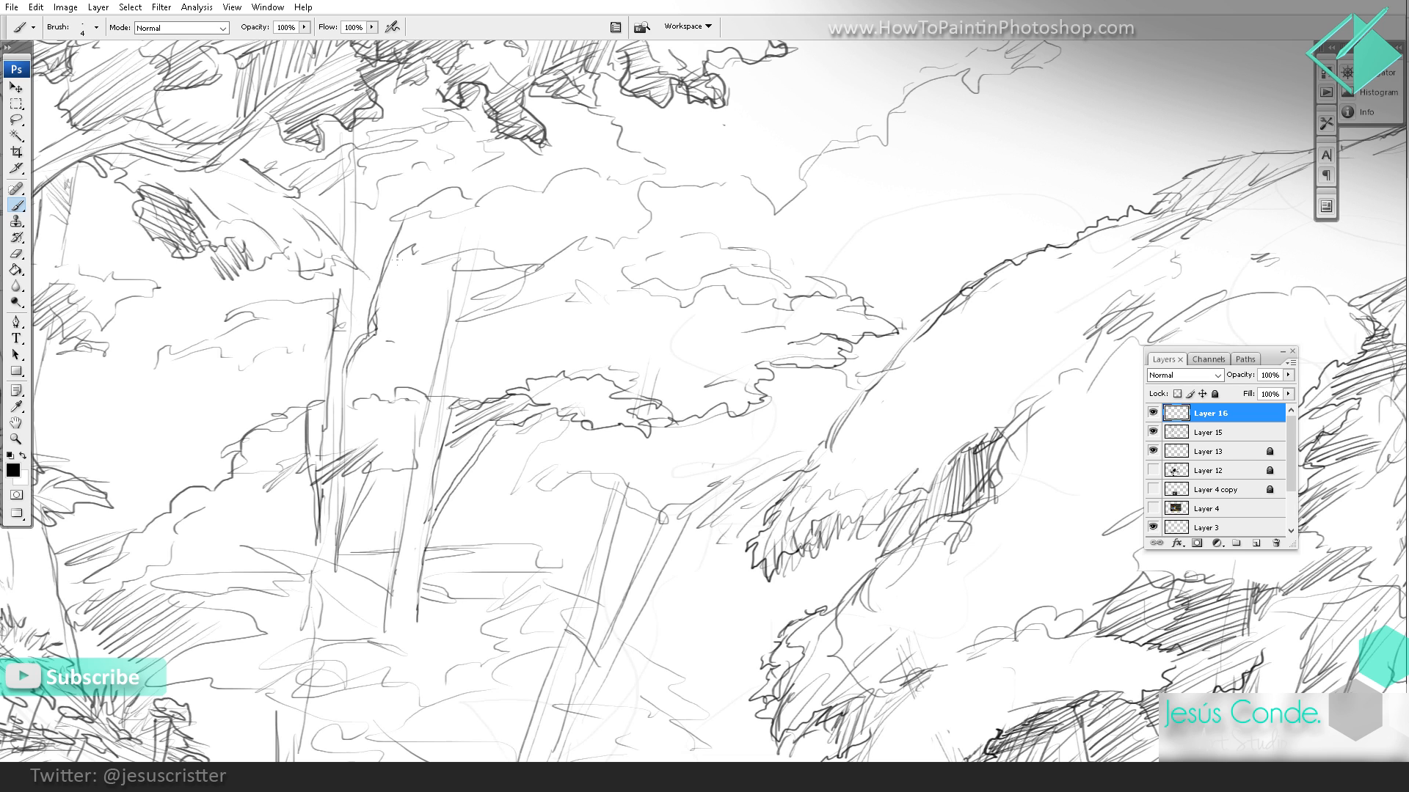
mouse_move(419, 261)
mouse_down()
mouse_move(465, 251)
mouse_move(386, 249)
mouse_up()
mouse_move(471, 214)
mouse_down()
mouse_move(521, 117)
mouse_move(528, 164)
mouse_move(493, 160)
mouse_up()
key(e)
drag(478, 248, 573, 243)
key(b)
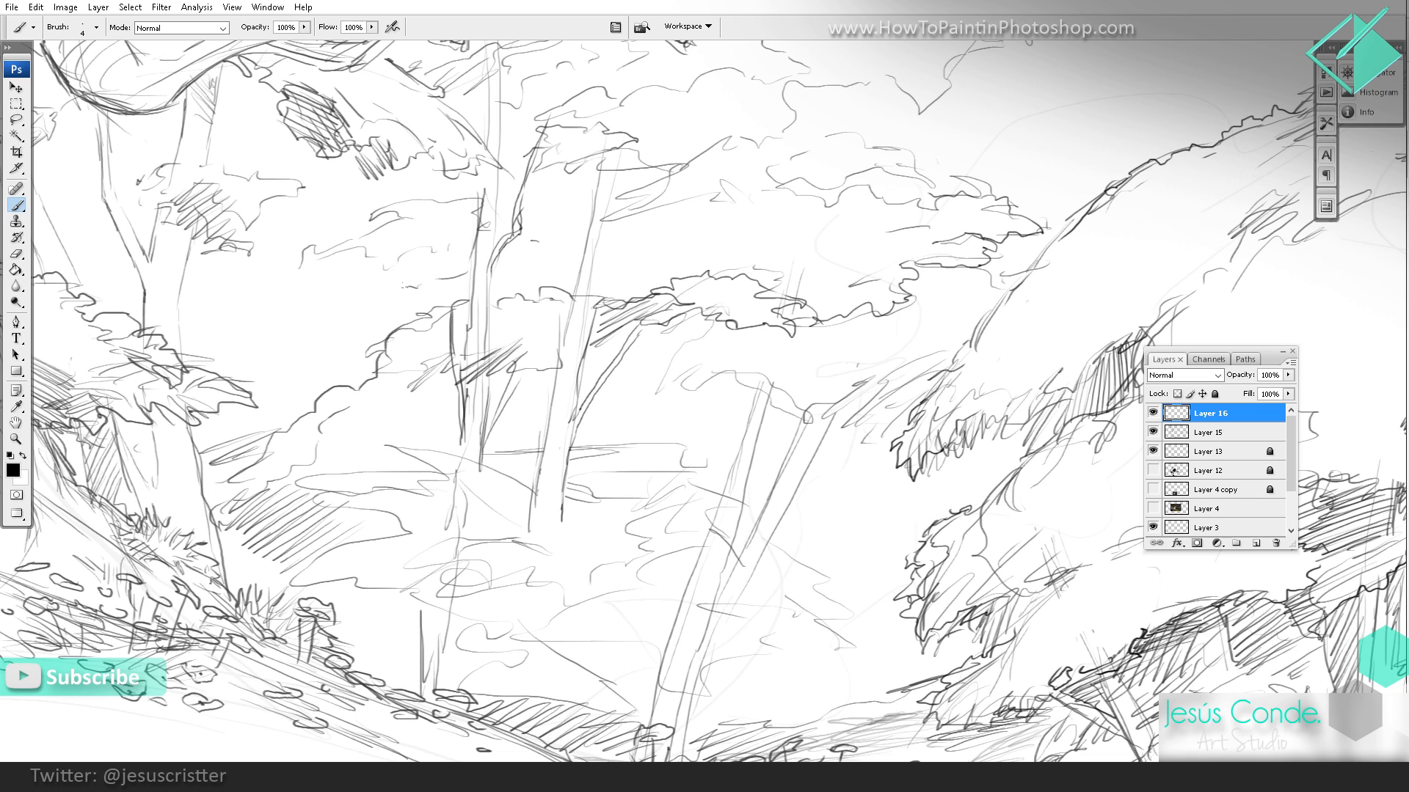
Step: Draw ragged foliage clumps around the thin background trunks, including a wide clump low between them and the hillside
mouse_move(431, 300)
mouse_down()
mouse_move(400, 321)
mouse_move(368, 317)
mouse_up()
drag(368, 302, 359, 313)
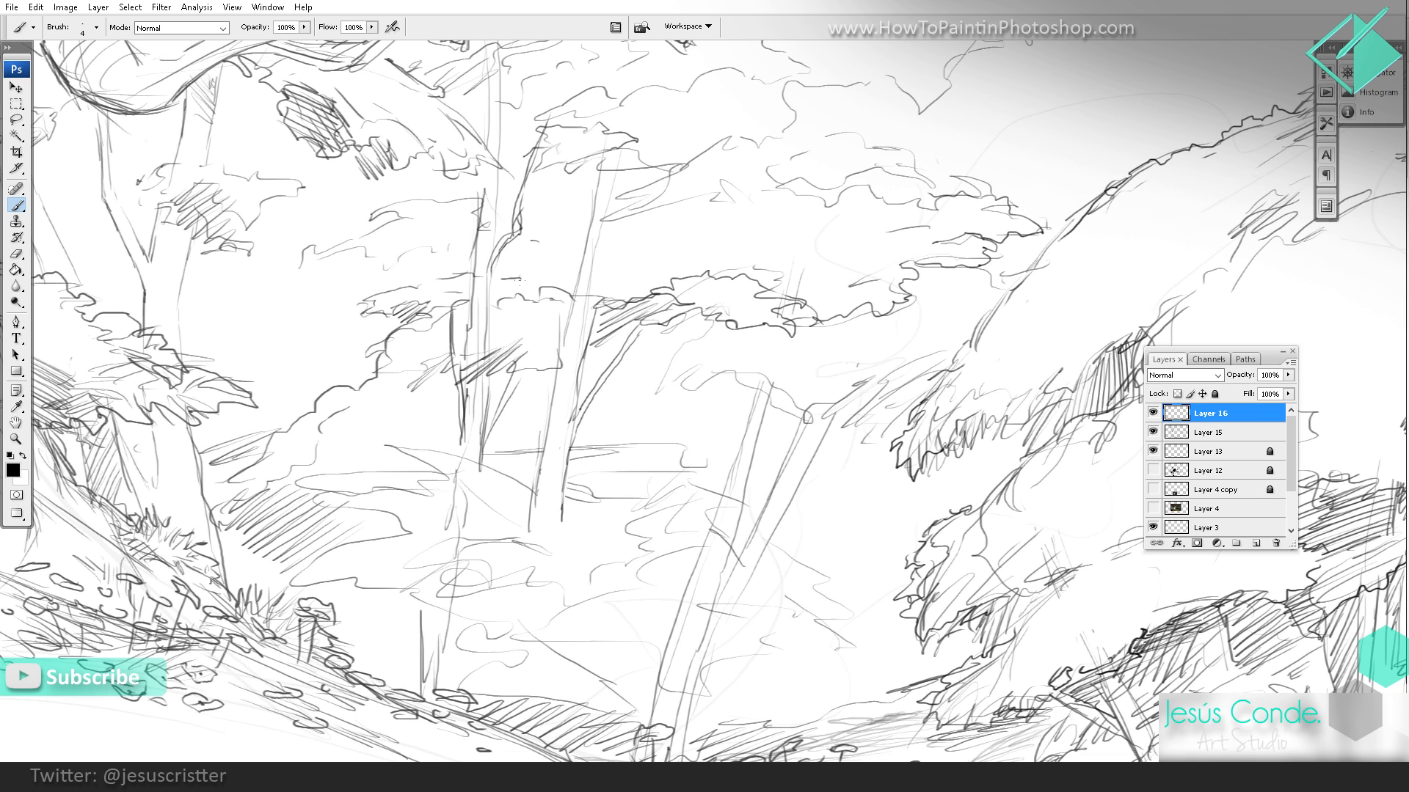
drag(316, 261, 479, 243)
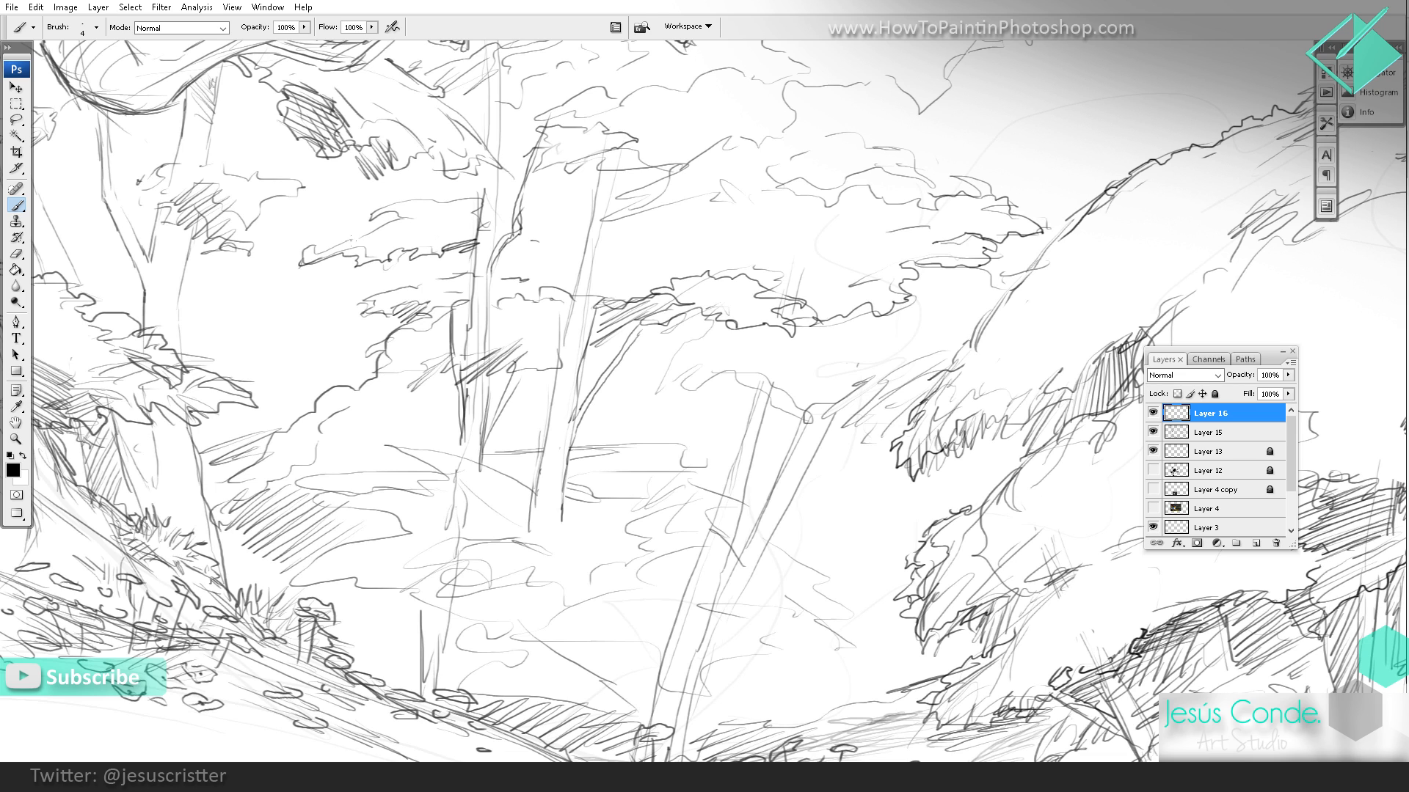
mouse_move(325, 242)
mouse_down()
mouse_move(473, 198)
mouse_move(541, 207)
mouse_move(503, 207)
mouse_move(459, 123)
mouse_up()
mouse_move(366, 411)
mouse_down()
mouse_move(323, 425)
mouse_move(334, 477)
mouse_move(273, 478)
mouse_move(278, 523)
mouse_move(357, 502)
mouse_move(308, 527)
mouse_up()
mouse_move(351, 503)
mouse_down()
mouse_move(325, 527)
mouse_move(411, 531)
mouse_up()
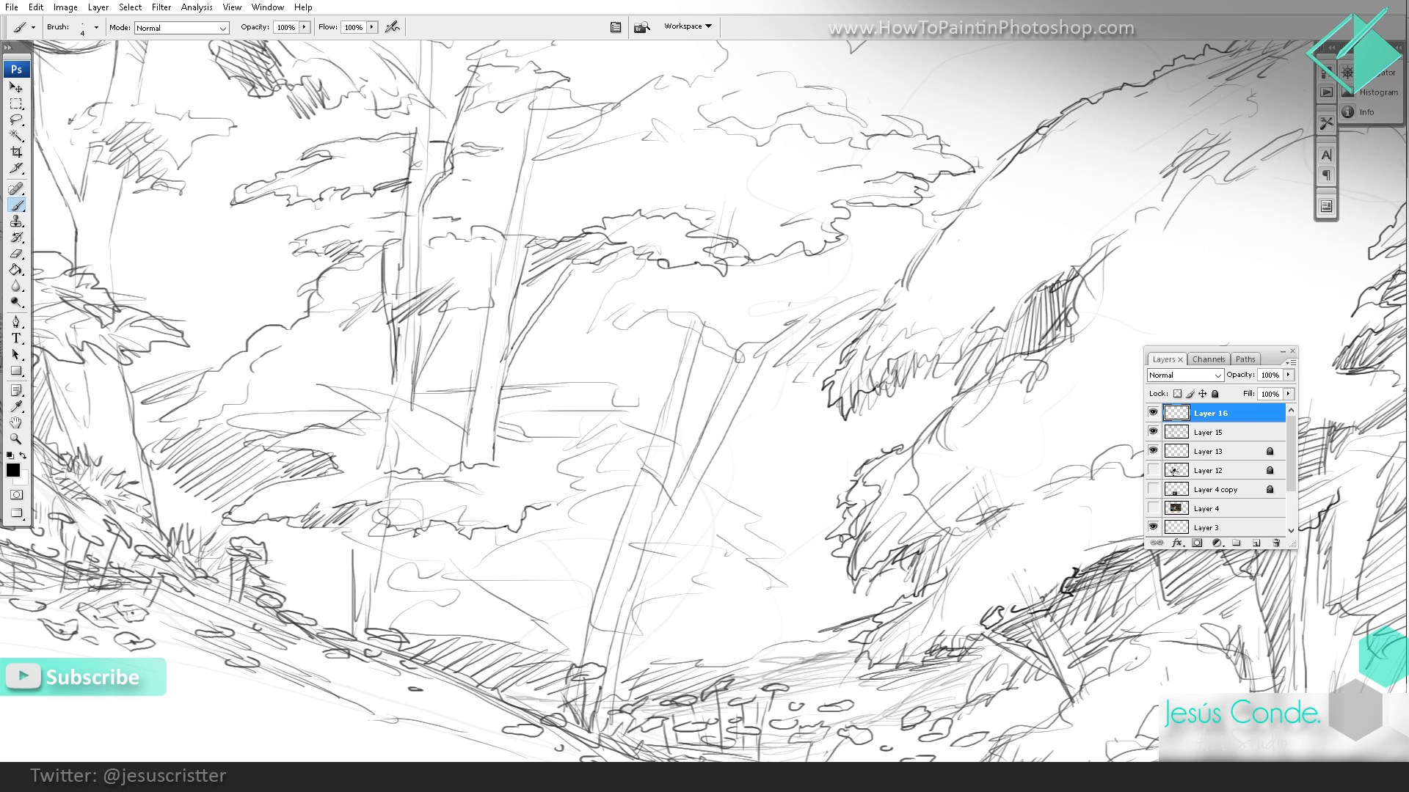
Step: Hatch the shaded side of the thin background trunk and the shadow under the canopy on the neighbouring trunk
drag(393, 363, 392, 462)
mouse_move(409, 385)
mouse_down()
mouse_move(389, 424)
mouse_move(390, 400)
mouse_up()
drag(417, 354, 396, 373)
drag(416, 348, 395, 368)
mouse_move(526, 261)
mouse_down()
mouse_move(493, 300)
mouse_move(490, 281)
mouse_up()
mouse_move(527, 233)
mouse_down()
mouse_move(493, 256)
mouse_move(518, 252)
mouse_move(501, 240)
mouse_up()
drag(513, 294, 502, 272)
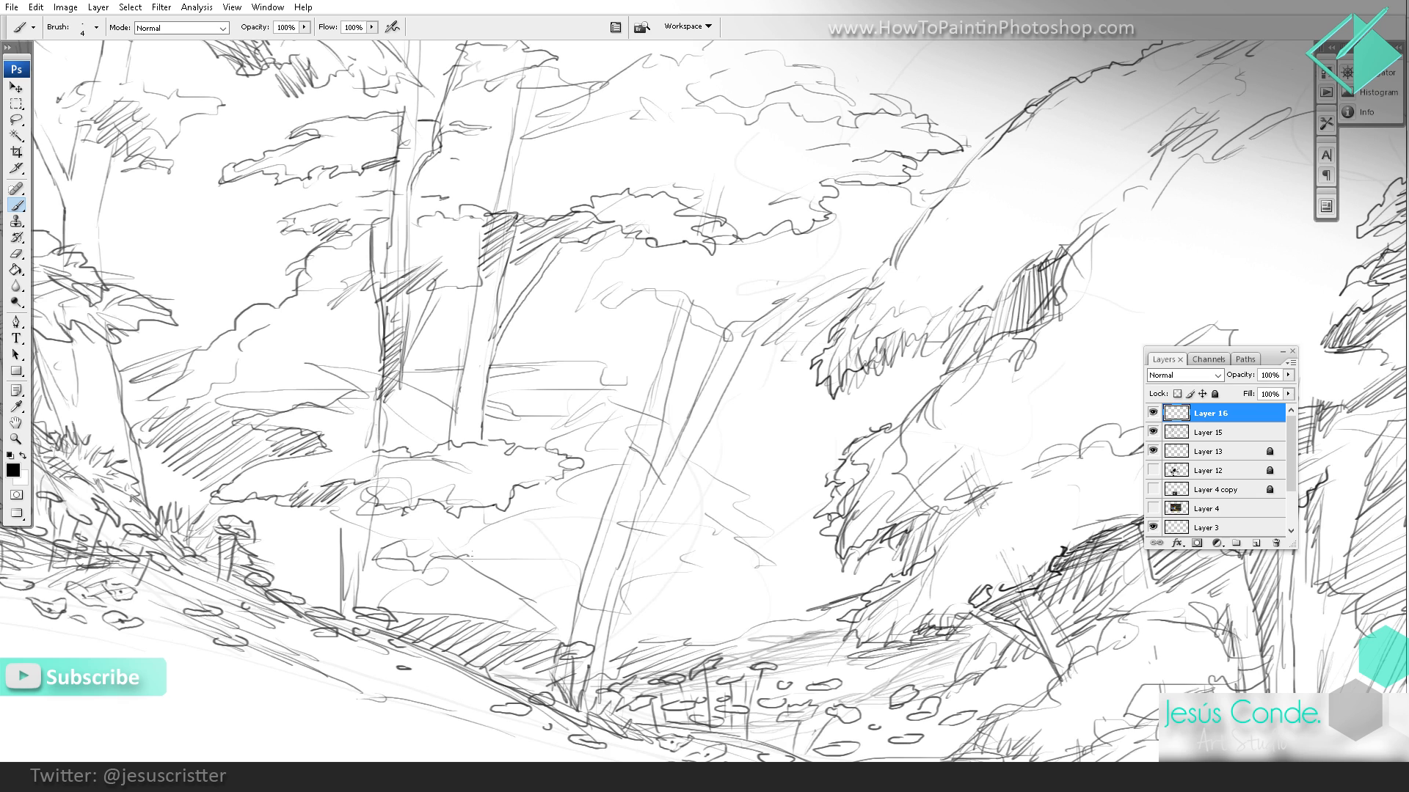
Step: Add low foliage clumps with hatched shadows around the small stump and extend layered foliage behind the leaning trunk
mouse_move(515, 538)
mouse_down()
mouse_move(415, 531)
mouse_move(373, 554)
mouse_move(363, 604)
mouse_up()
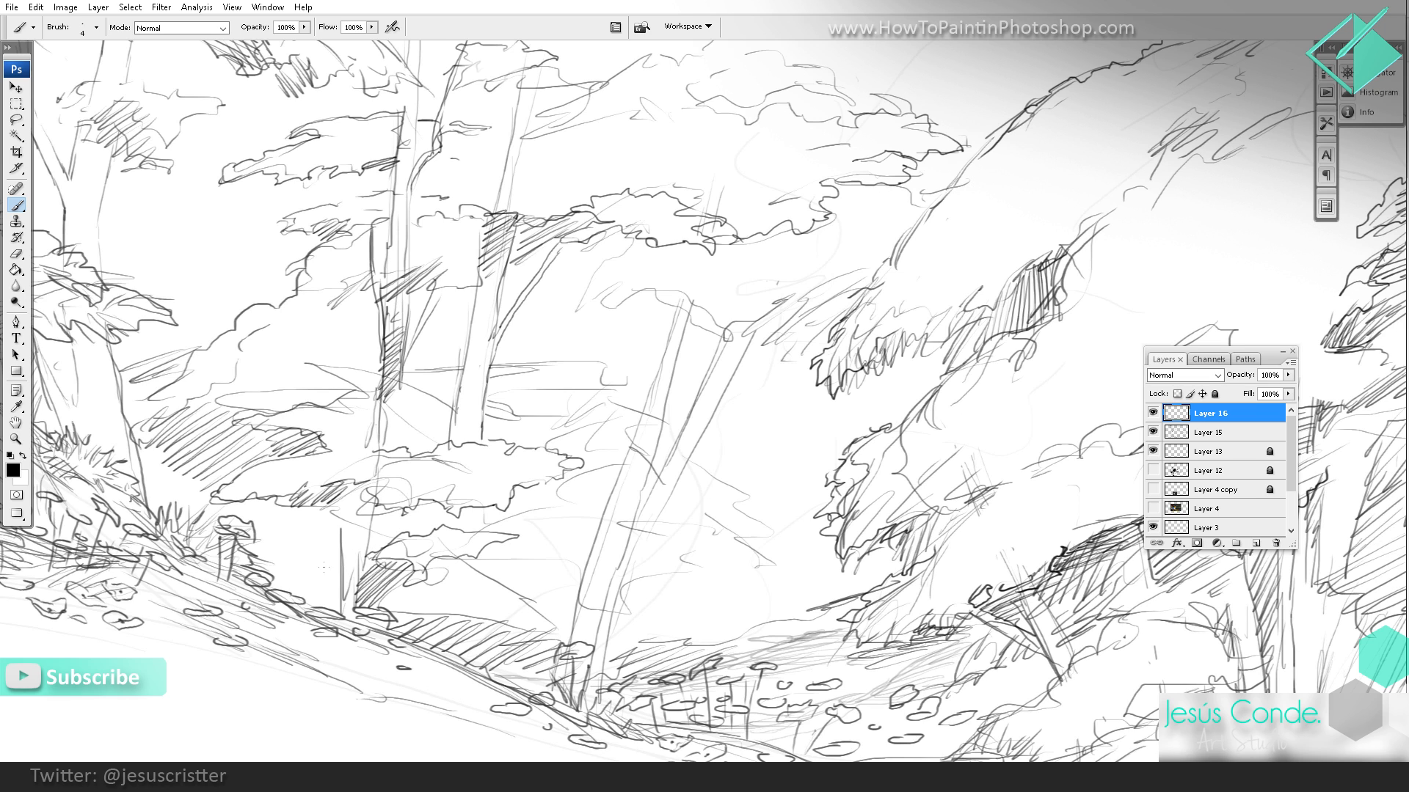
mouse_move(312, 550)
mouse_down()
mouse_move(330, 534)
mouse_move(278, 542)
mouse_move(301, 509)
mouse_move(271, 510)
mouse_up()
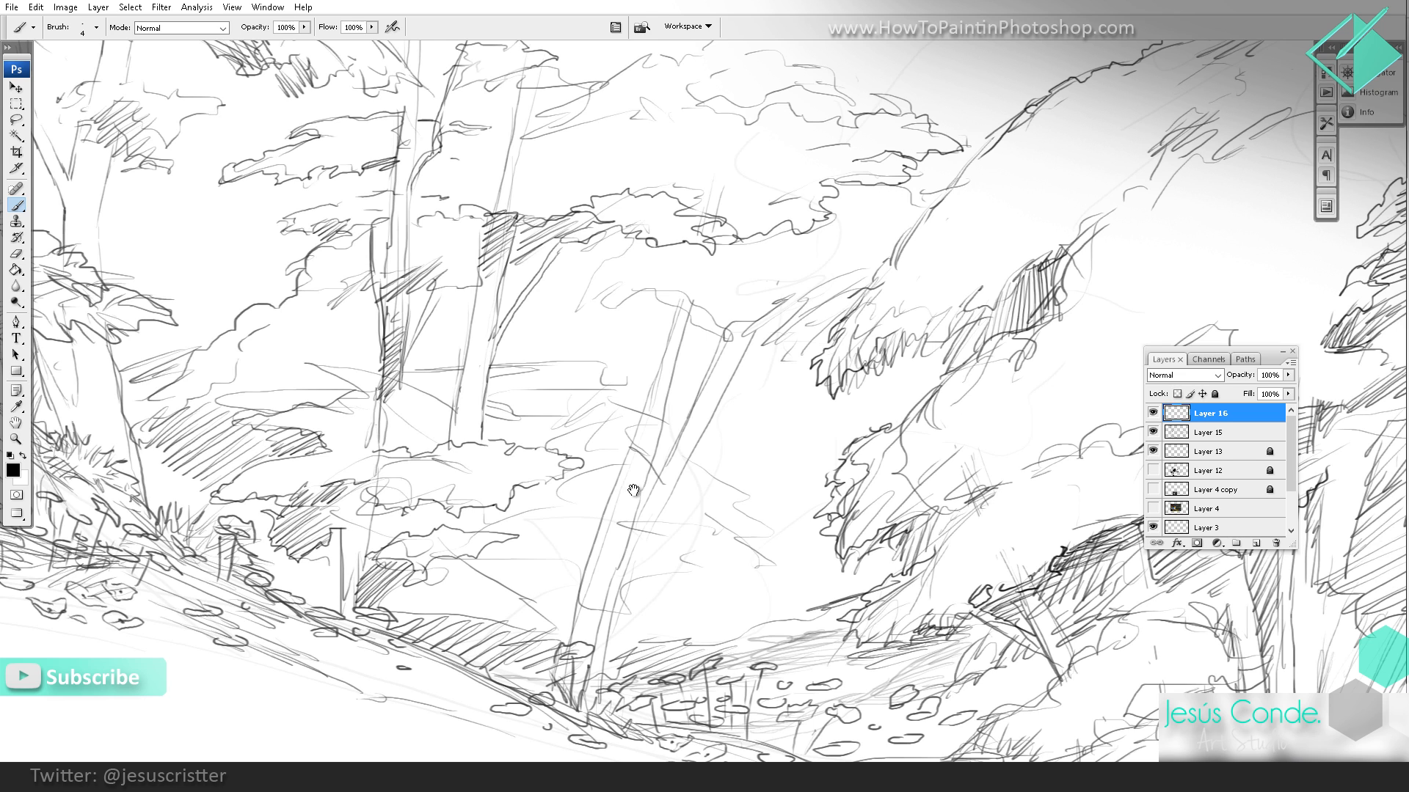
drag(635, 493, 623, 479)
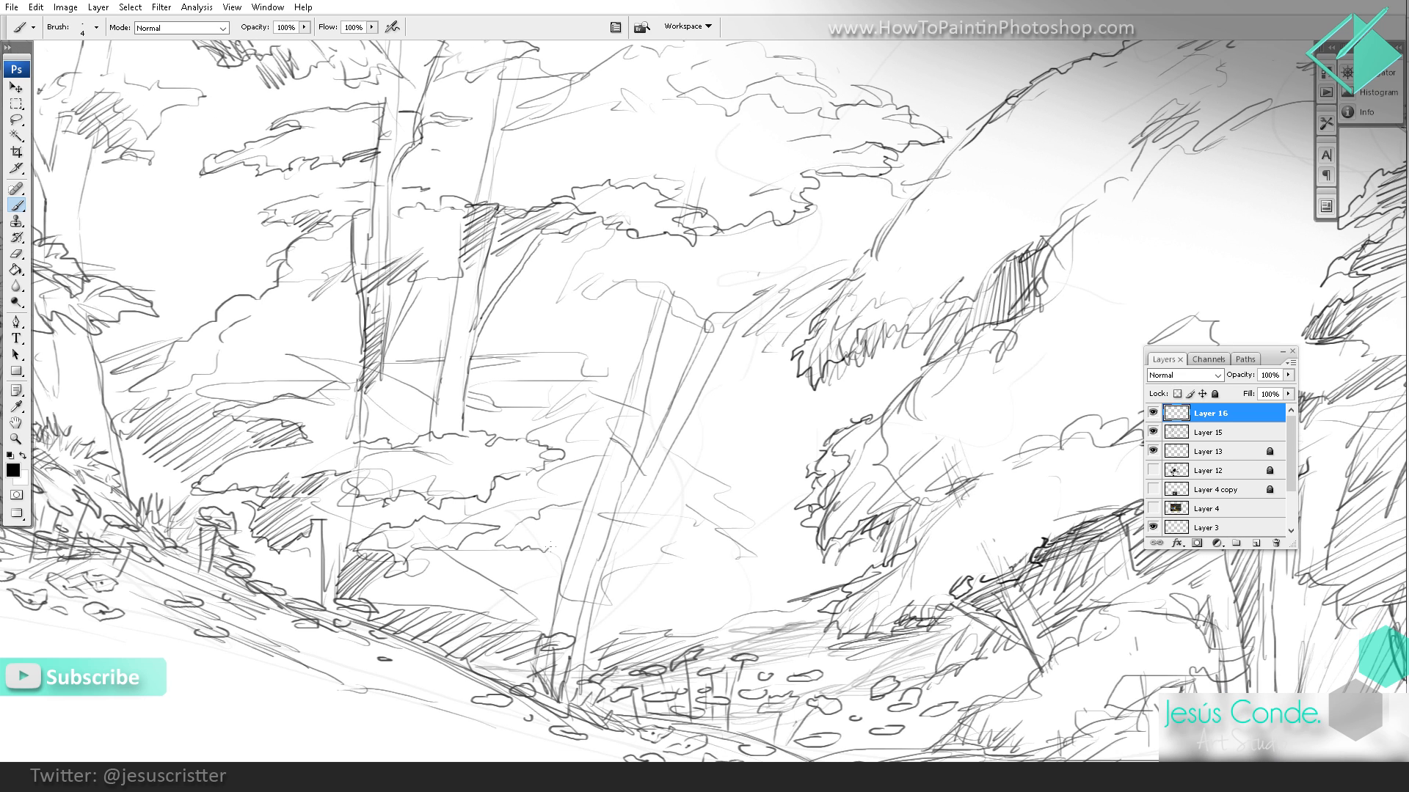
mouse_move(623, 554)
mouse_down()
mouse_move(713, 537)
mouse_move(635, 513)
mouse_move(742, 526)
mouse_up()
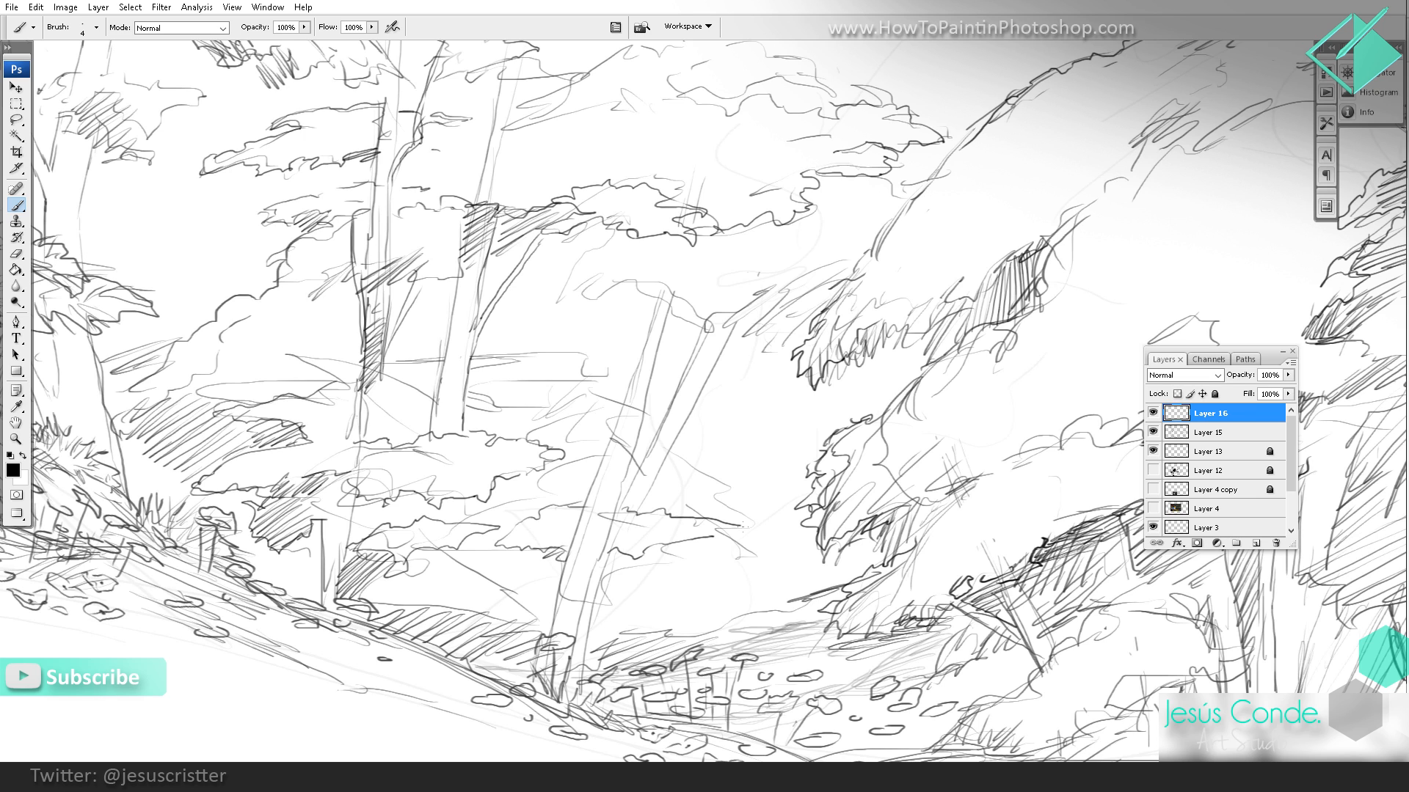
mouse_move(673, 468)
mouse_down()
mouse_move(731, 463)
mouse_move(804, 485)
mouse_up()
Step: Compare the whole sketch with and without Layer 16, then merge Layer 16 down into Layer 15
key(z)
alt+click(828, 427)
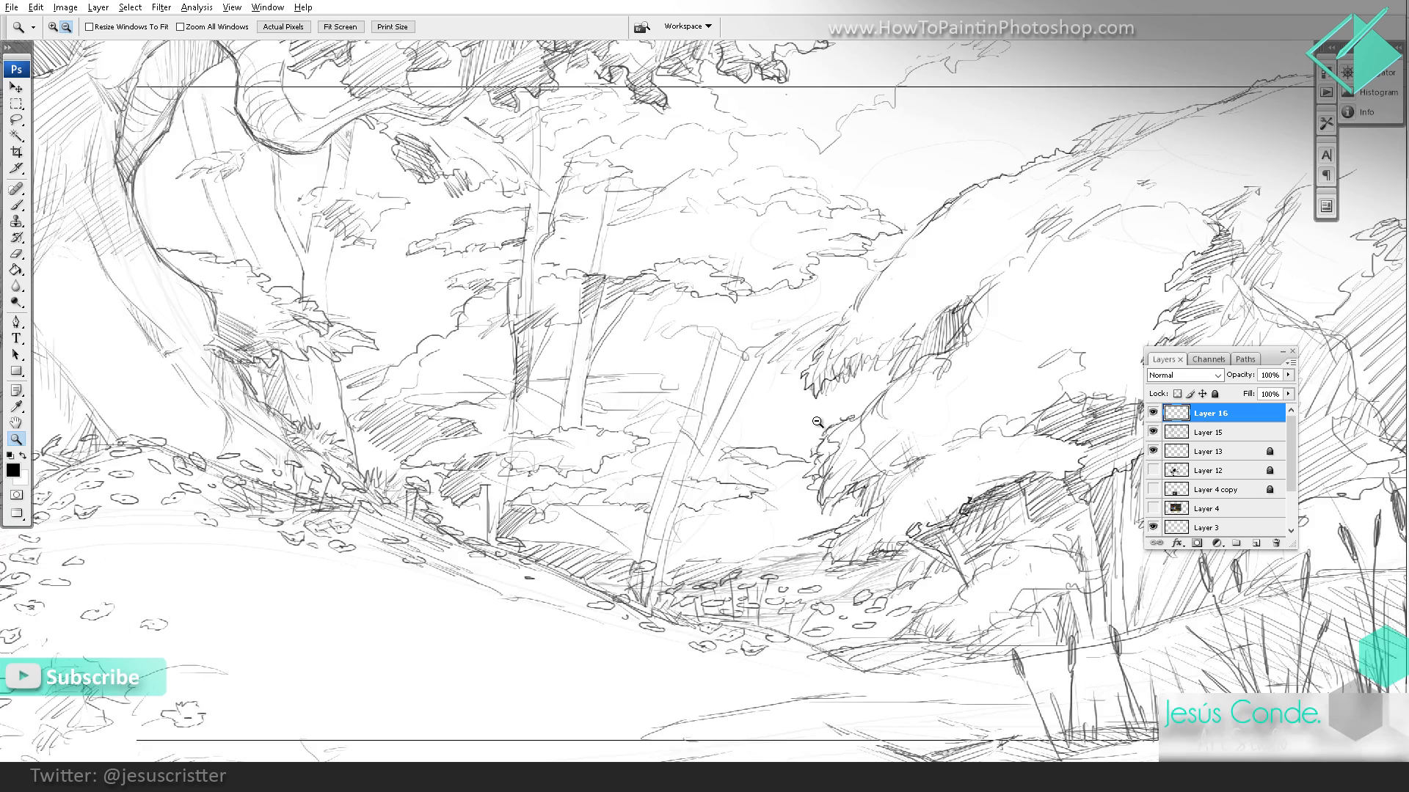
alt+click(829, 425)
alt+click(829, 425)
alt+click(829, 426)
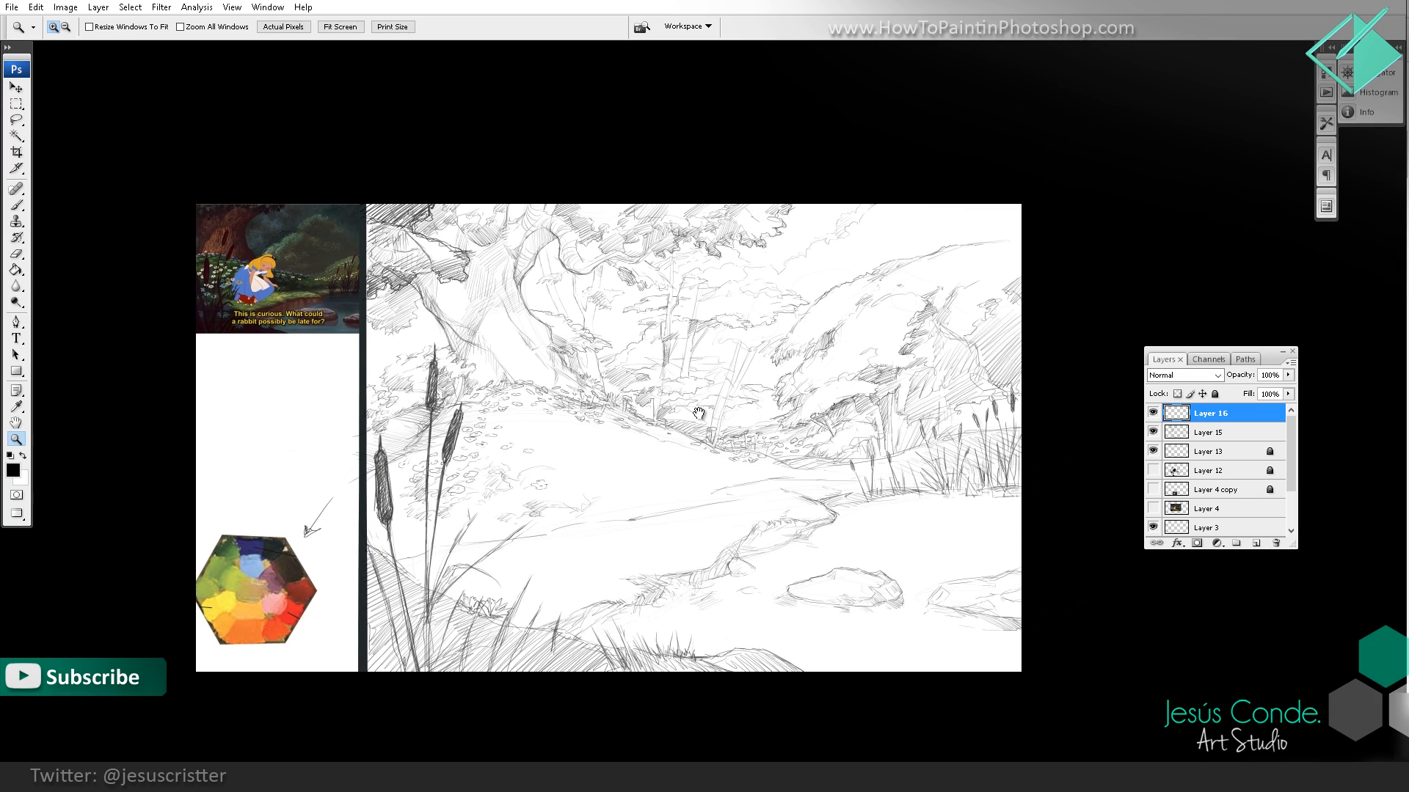
click(1153, 413)
click(1154, 413)
key(ctrl+e)
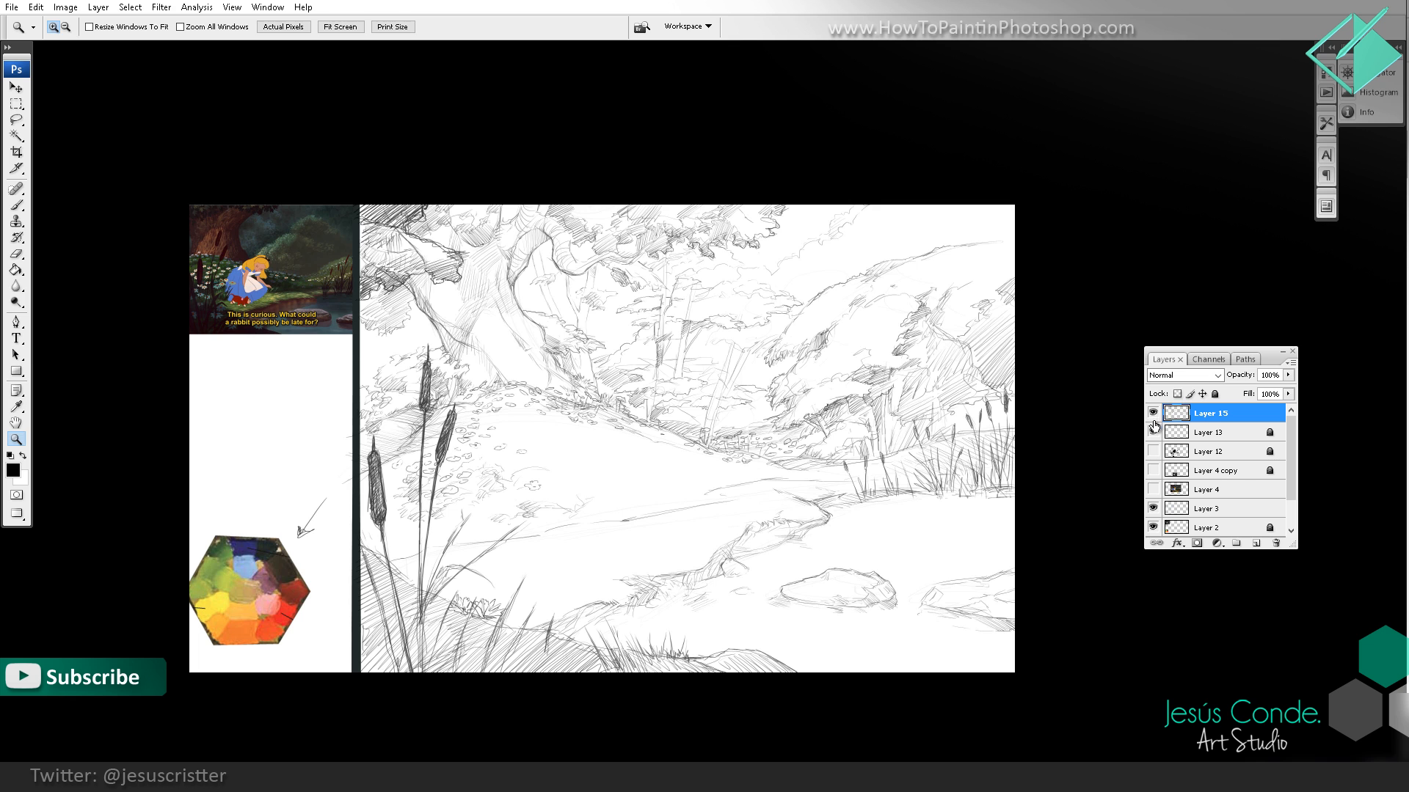
Step: Review the merged sketch beside the reference, both closer up and as a whole
mouse_move(1025, 402)
mouse_down()
mouse_move(959, 380)
mouse_move(1103, 390)
mouse_move(1131, 426)
mouse_up()
click(913, 400)
mouse_move(352, 224)
mouse_down()
mouse_move(278, 187)
mouse_move(271, 212)
mouse_up()
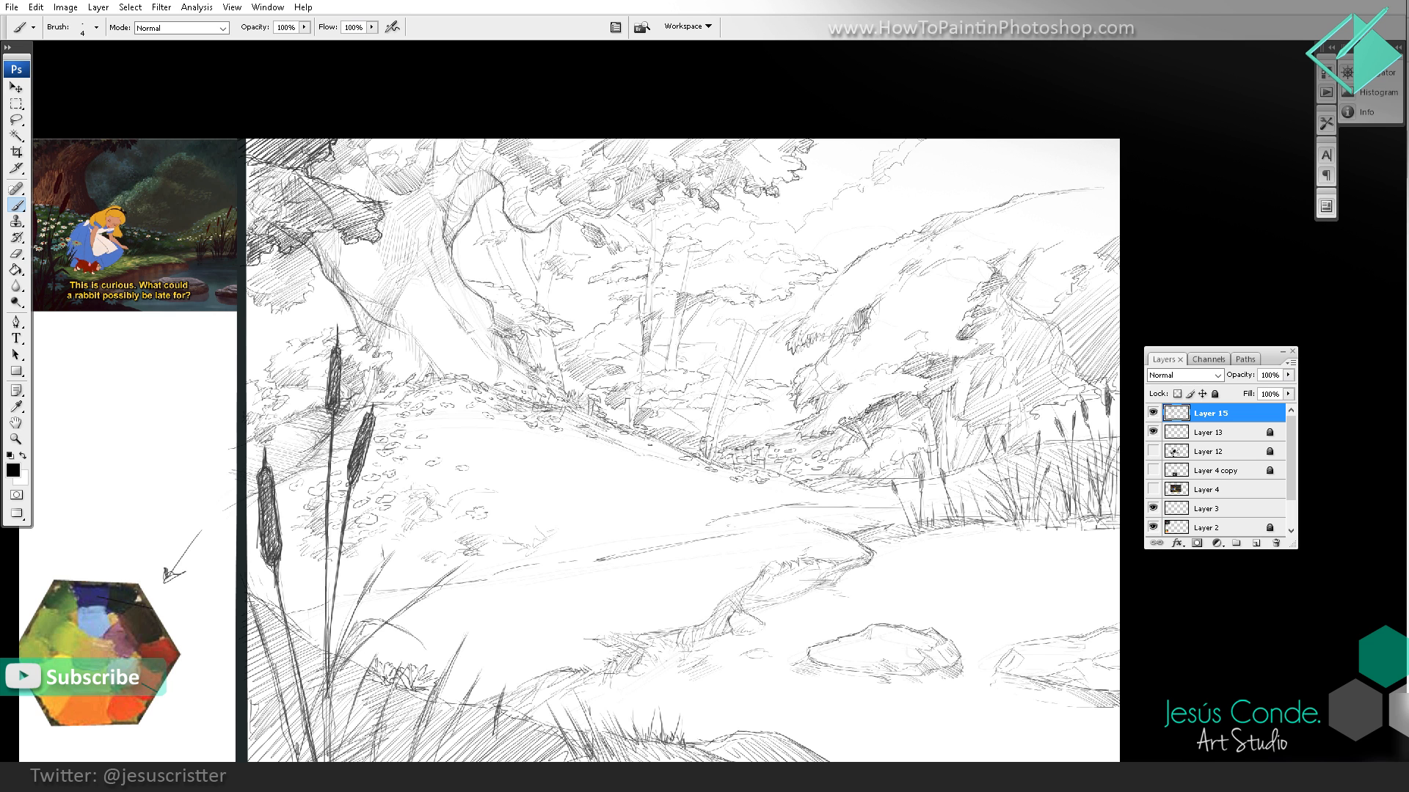
key(z)
alt+click(791, 372)
mouse_move(791, 372)
mouse_down()
mouse_move(834, 311)
mouse_move(794, 311)
mouse_up()
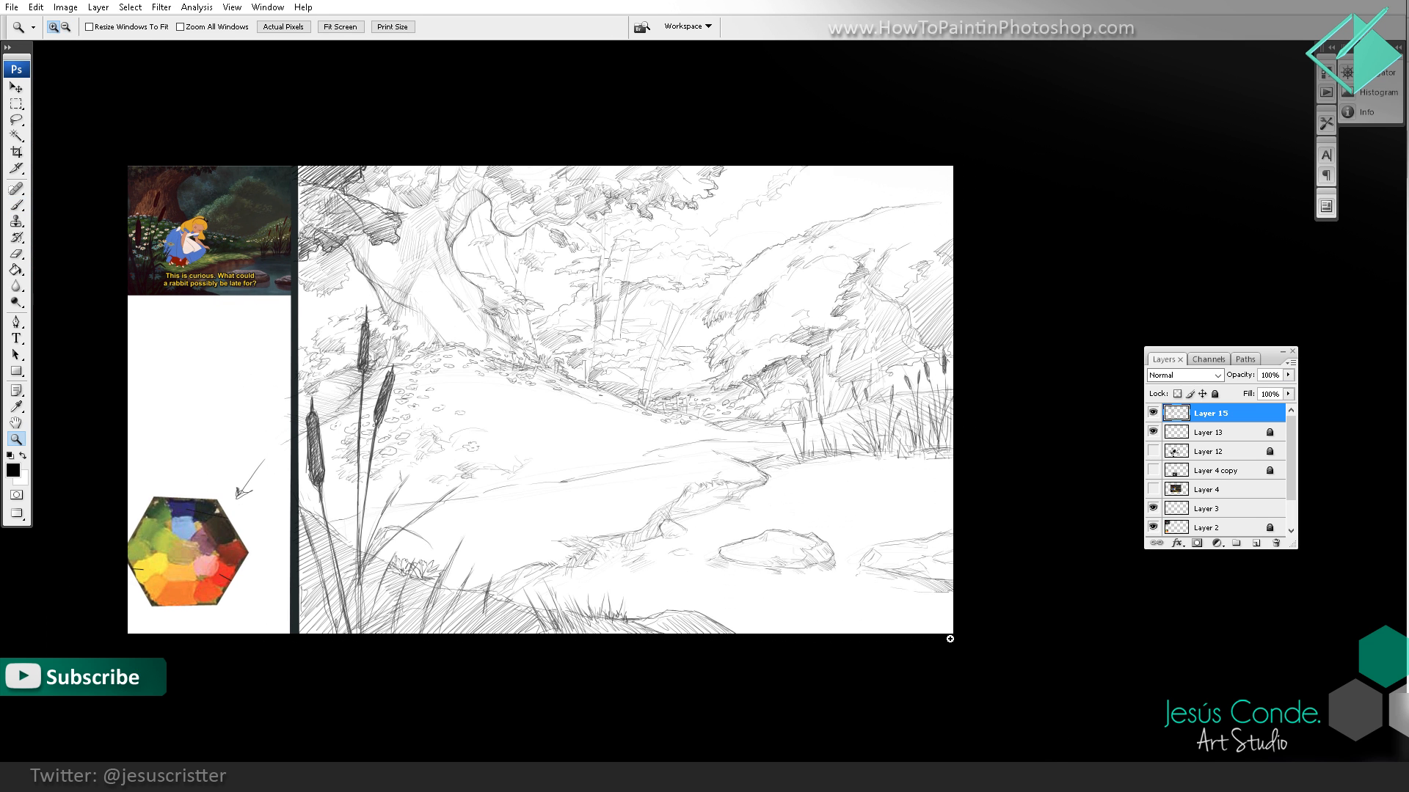
click(917, 777)
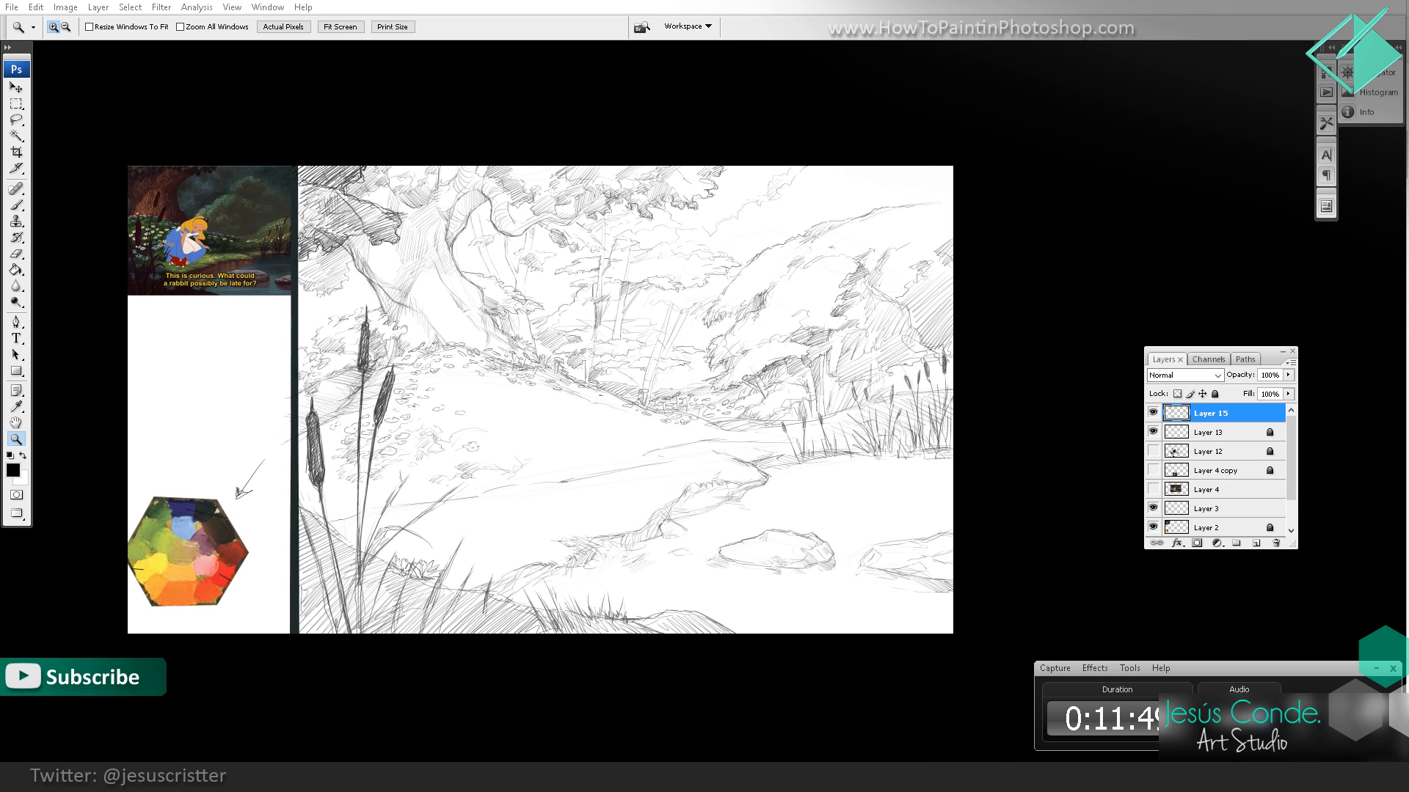